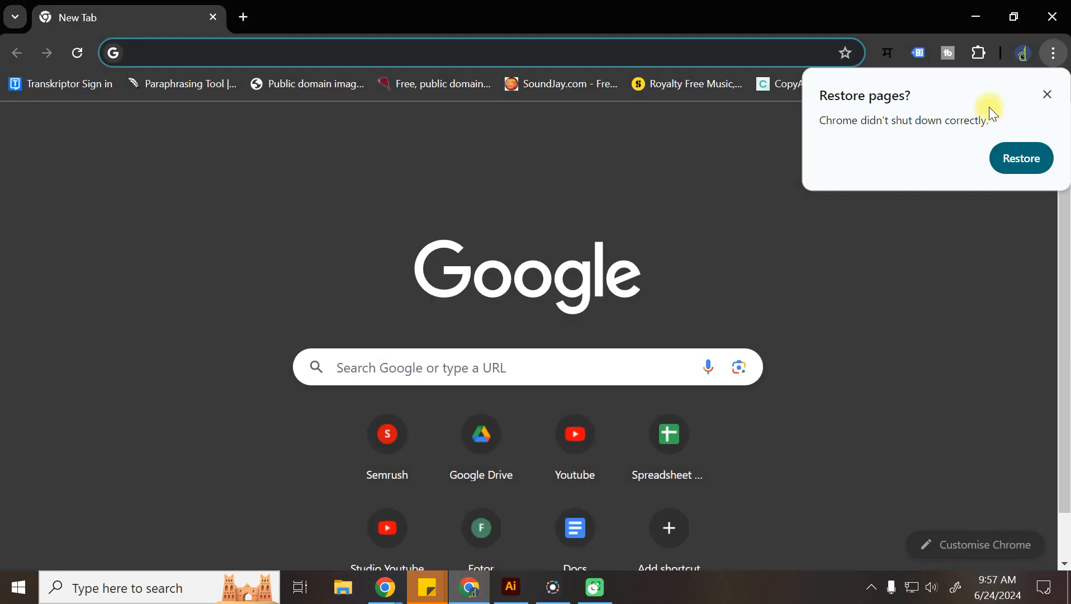
# Step: Dismiss the prompt for restoring the previous pages and minimise the browser window
pyautogui.click(1046, 94)
pyautogui.click(980, 25)
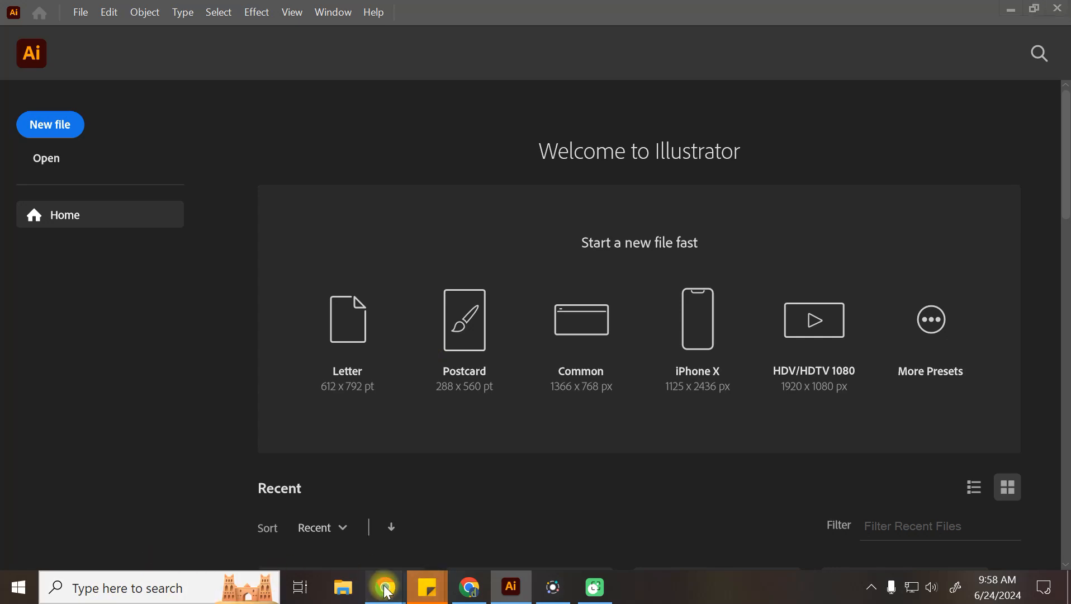
pyautogui.moveTo(385, 587)
pyautogui.click(273, 513)
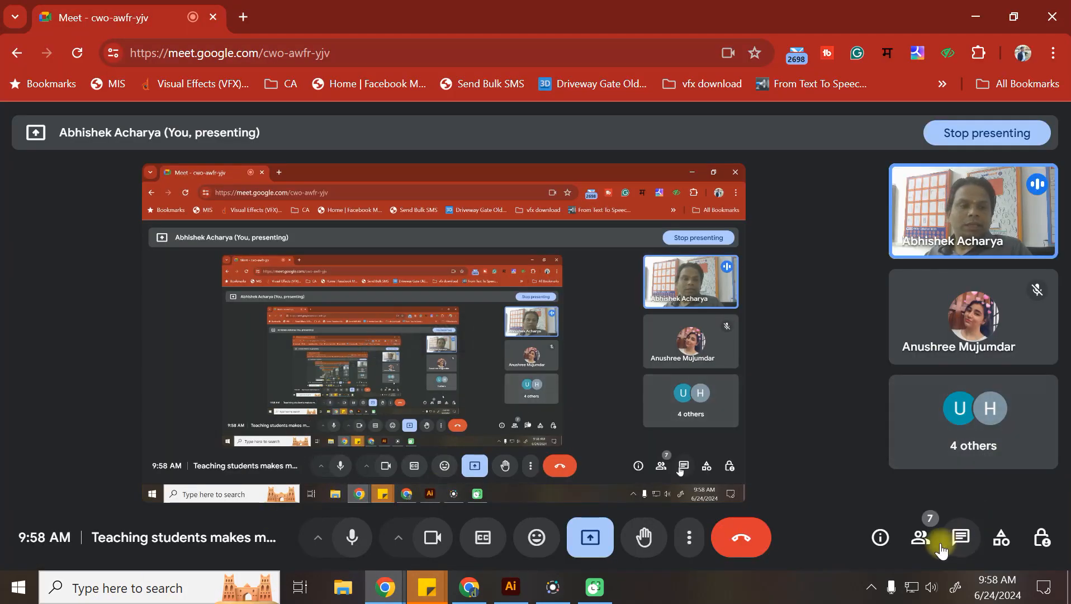
pyautogui.click(514, 594)
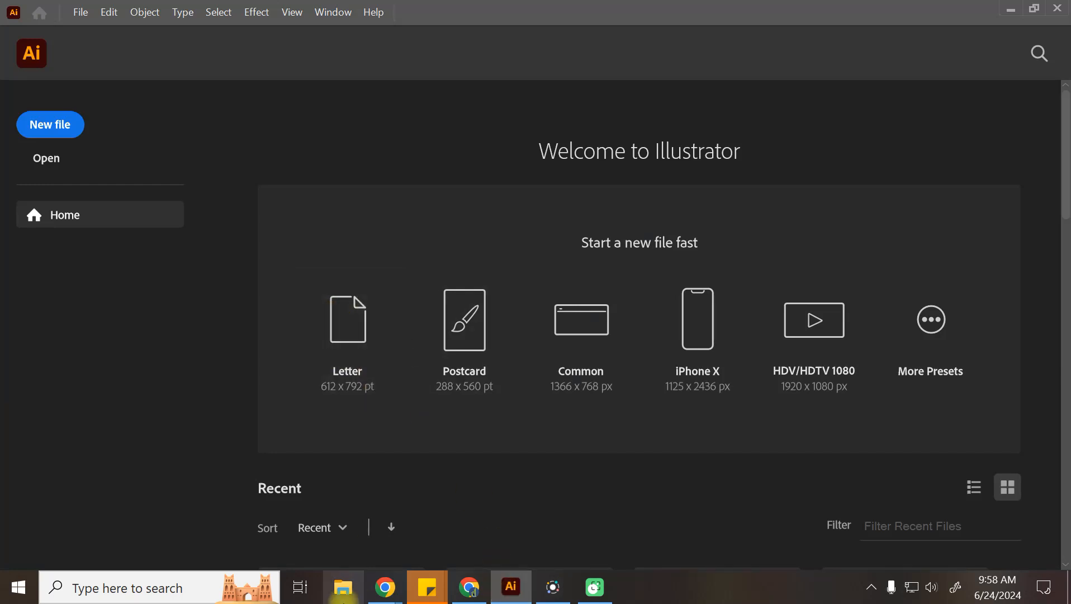
# Step: In the Google Meet browser window, open web.whatsapp.com in a new tab placed before the Meet tab, and return to the call
pyautogui.moveTo(385, 586)
pyautogui.click(306, 541)
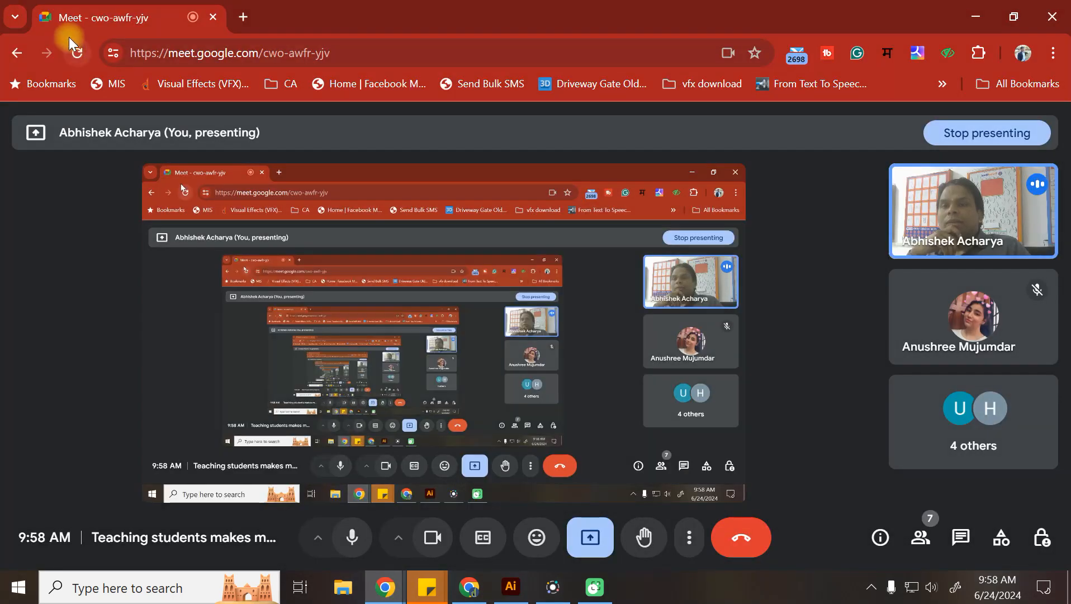
pyautogui.click(244, 16)
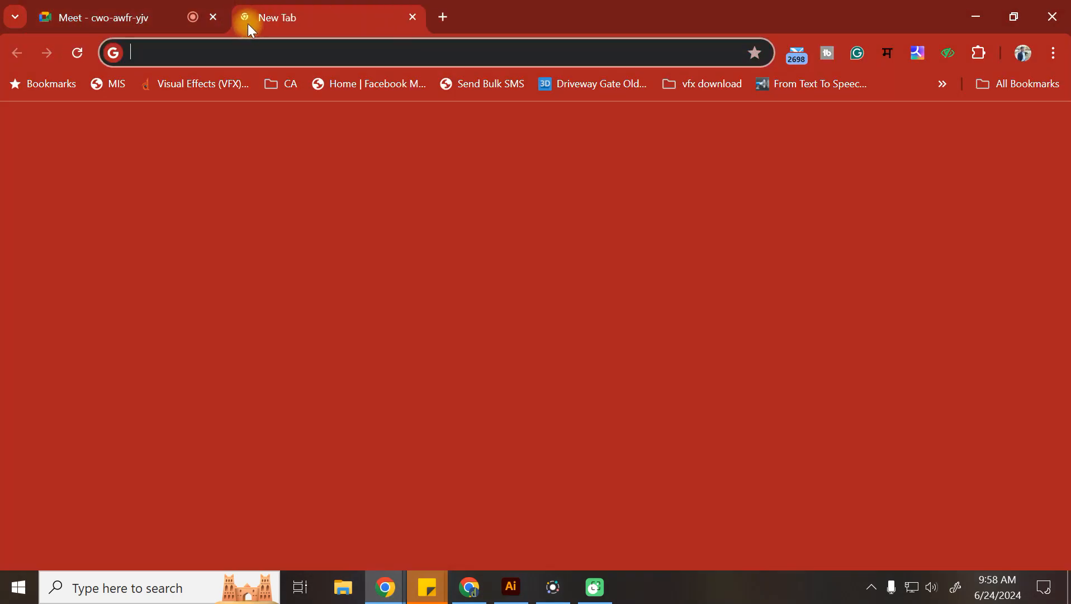
pyautogui.write('we')
pyautogui.click(207, 89)
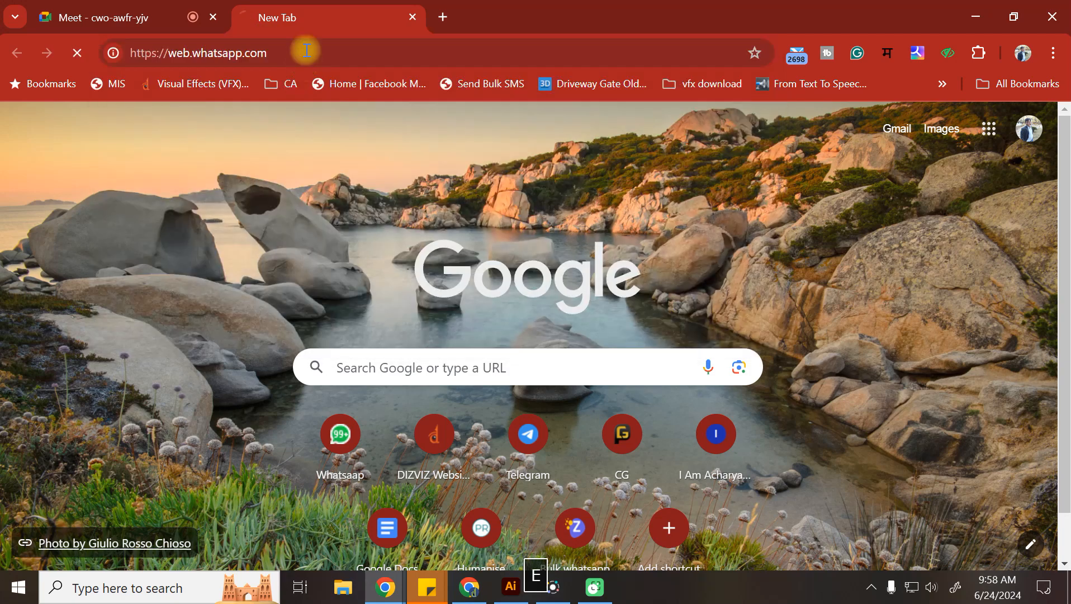
pyautogui.moveTo(231, 16); pyautogui.dragTo(81, 16)
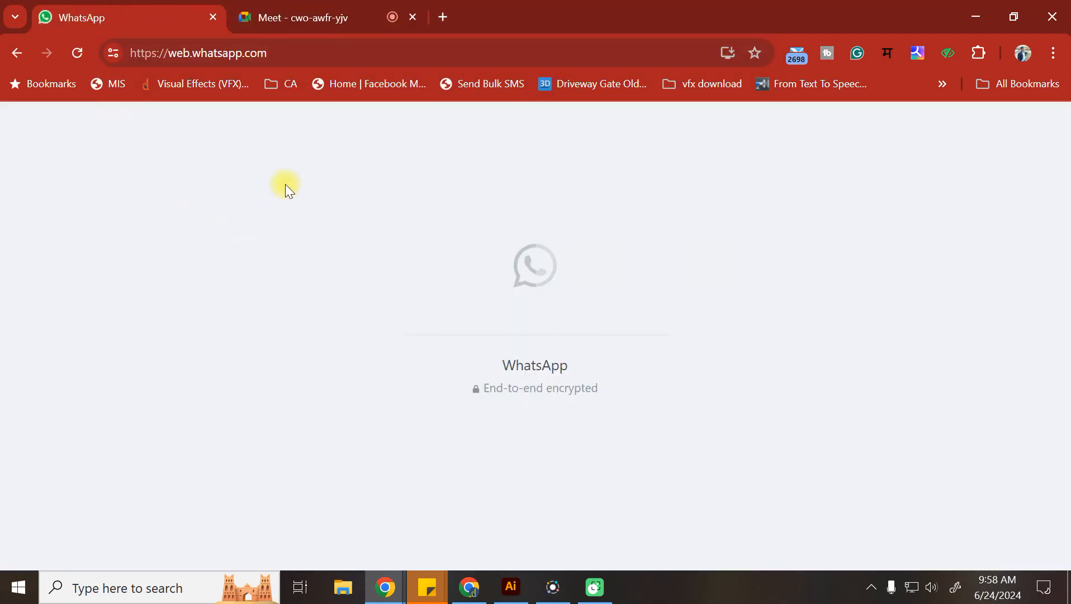
pyautogui.click(317, 12)
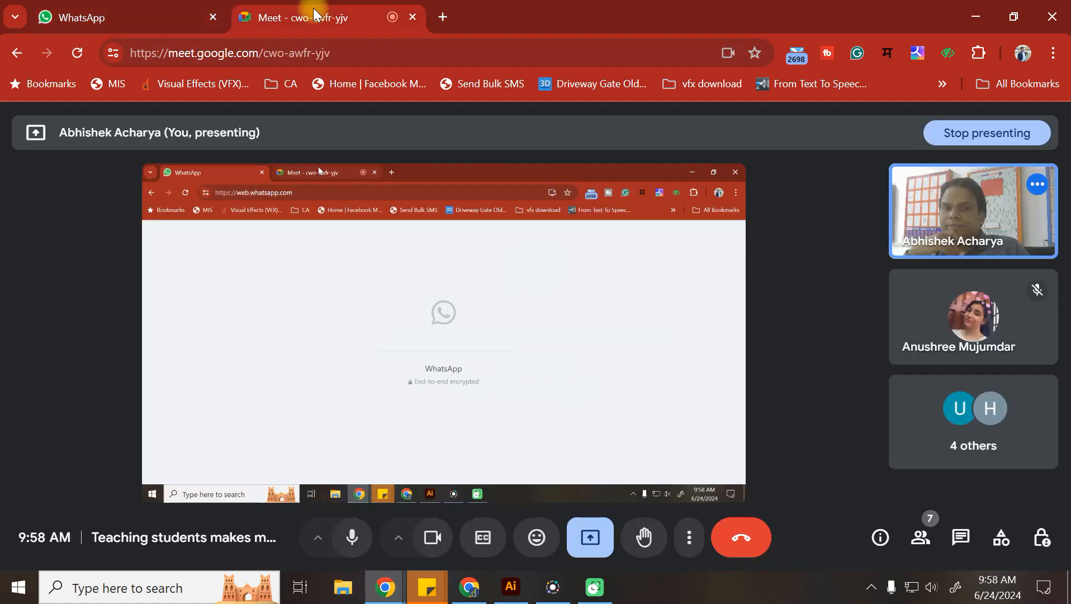
# Step: Switch to Illustrator, create a new document from the Letter preset (612 x 792 pt) and activate the Selection tool
pyautogui.click(509, 586)
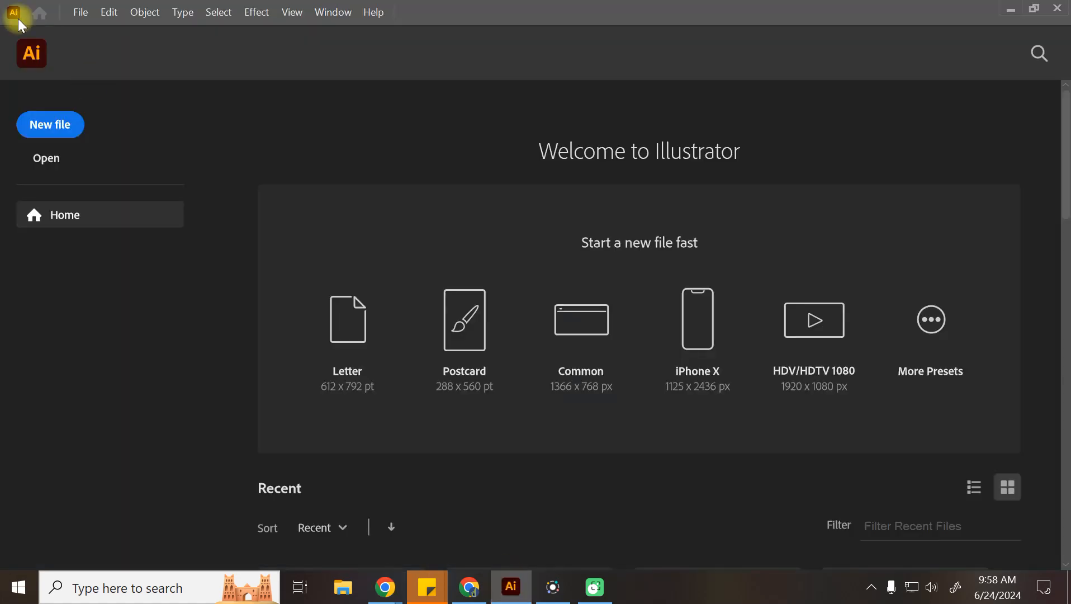
pyautogui.click(86, 12)
pyautogui.click(638, 2)
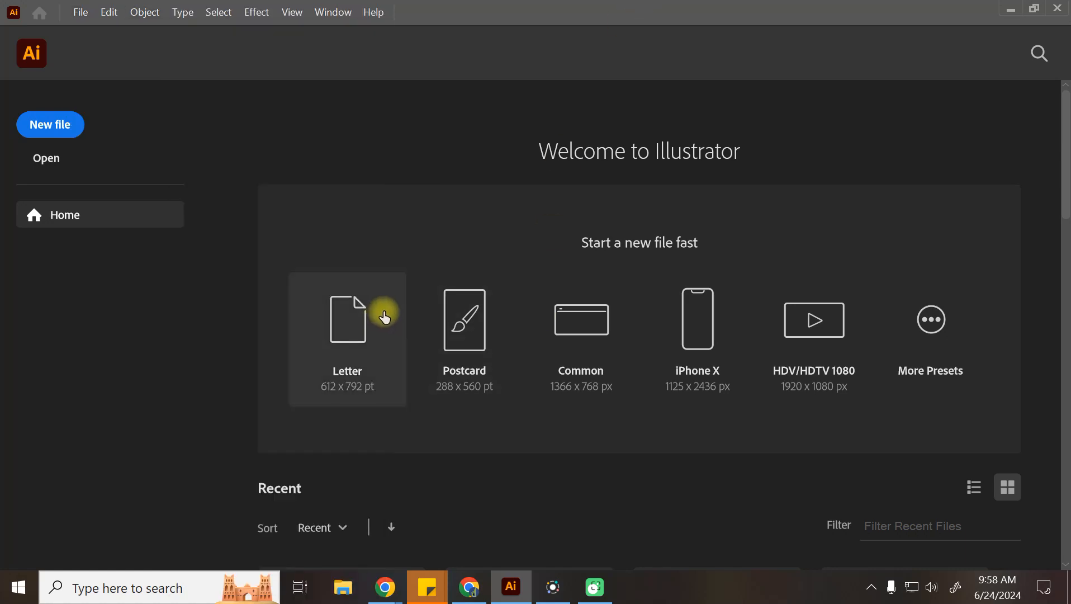
pyautogui.click(323, 363)
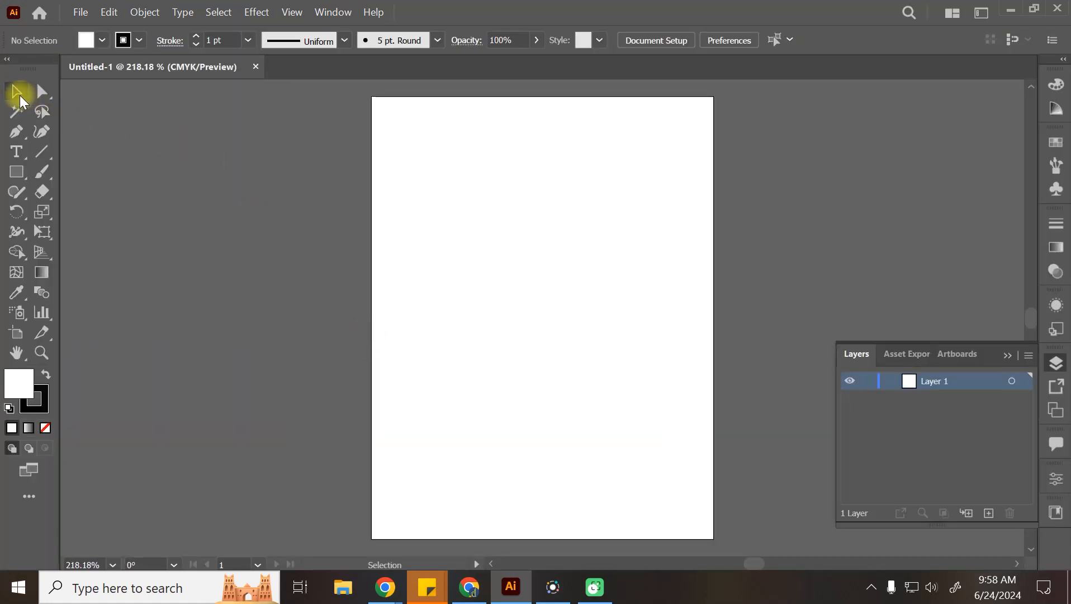
pyautogui.click(20, 98)
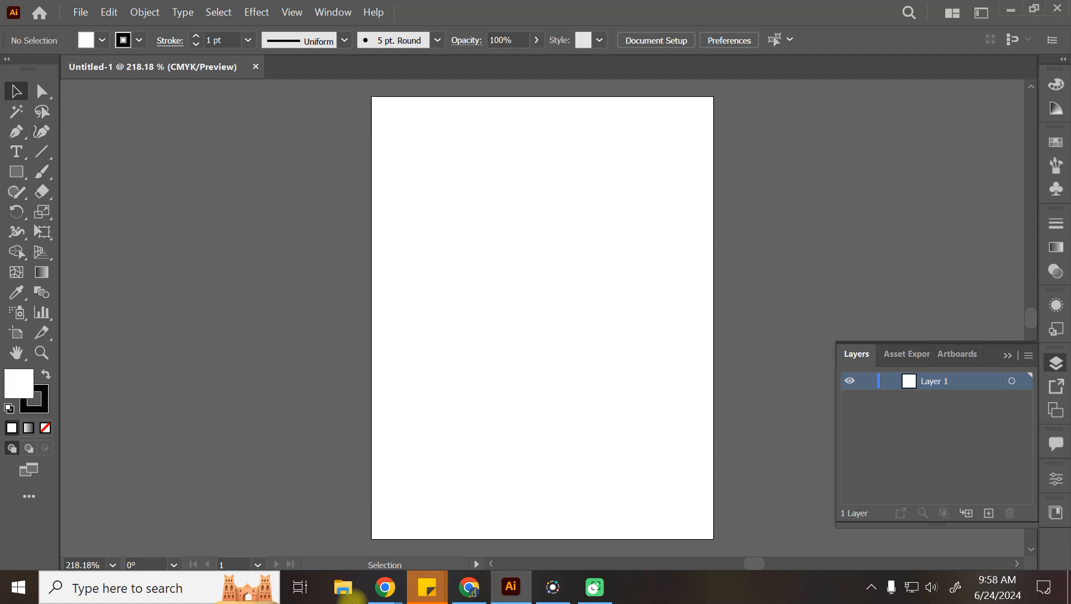
# Step: Bring up the second browser window with the empty new tab and close it
pyautogui.click(555, 588)
pyautogui.click(553, 587)
pyautogui.click(478, 588)
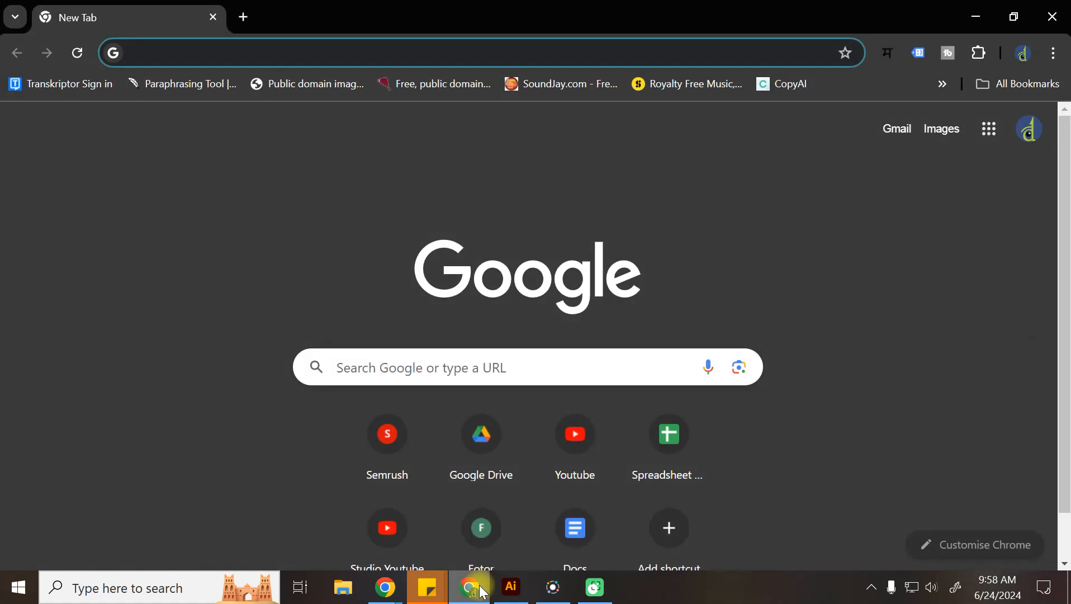
pyautogui.click(479, 589)
pyautogui.click(478, 589)
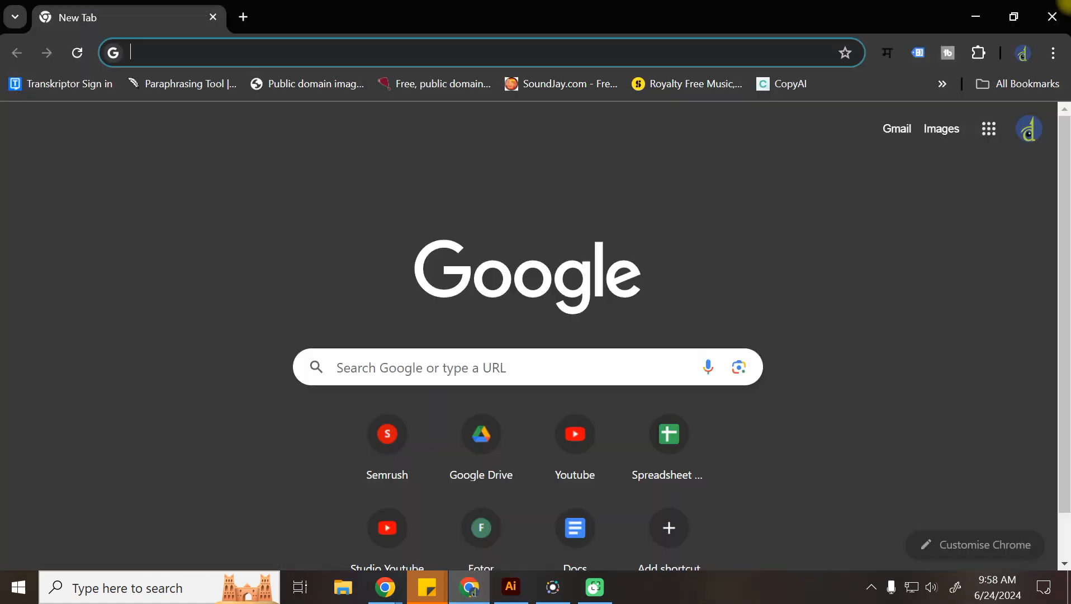
pyautogui.click(1052, 16)
# Step: Check the Google Meet call and the WhatsApp tab in the browser, and return to Illustrator
pyautogui.moveTo(386, 587)
pyautogui.click(309, 527)
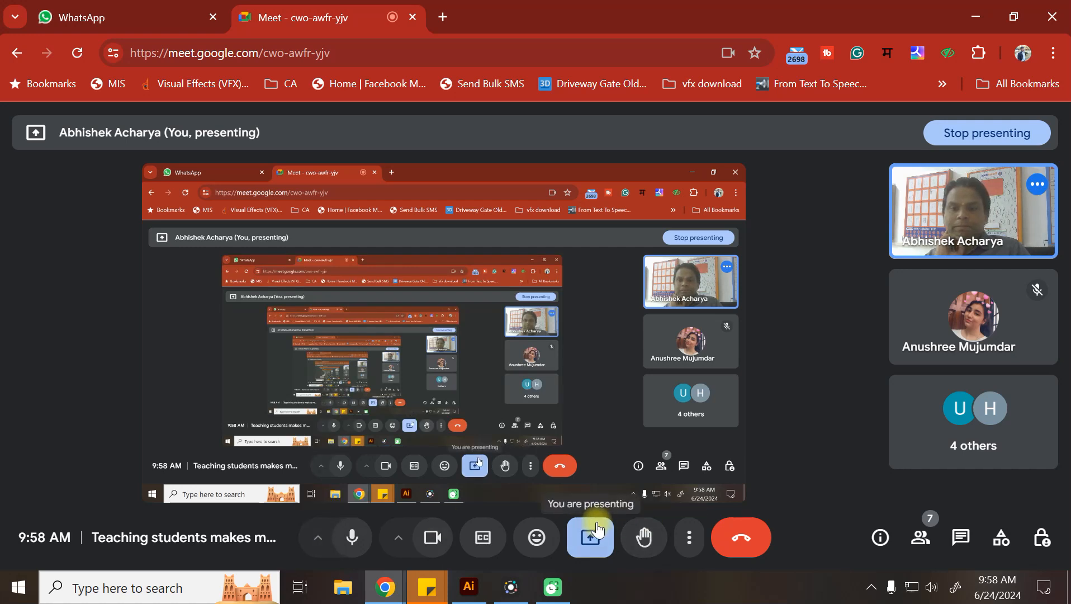
pyautogui.click(469, 587)
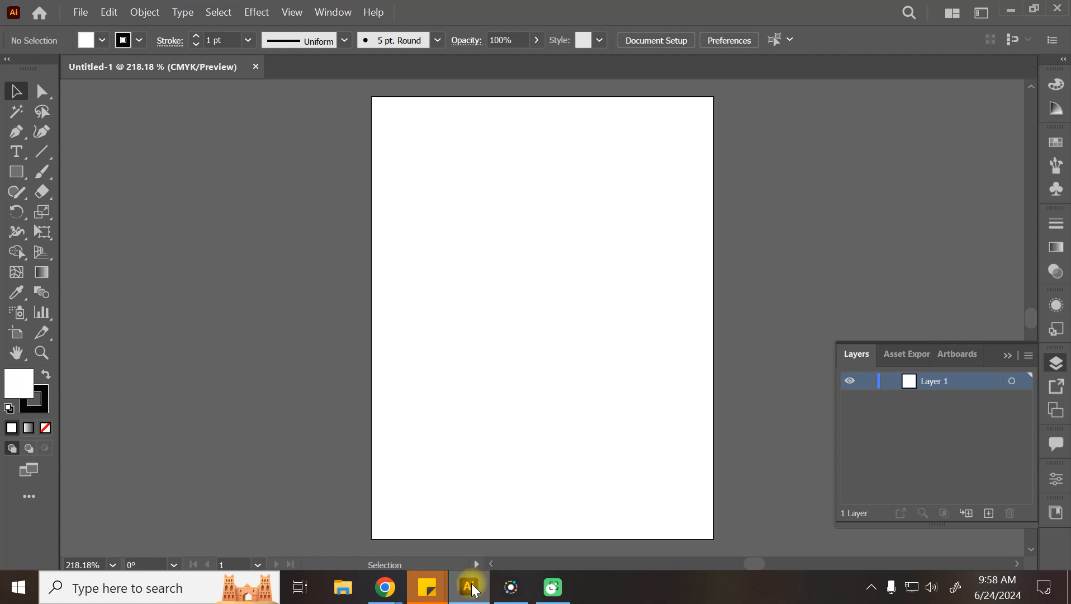
pyautogui.moveTo(386, 590)
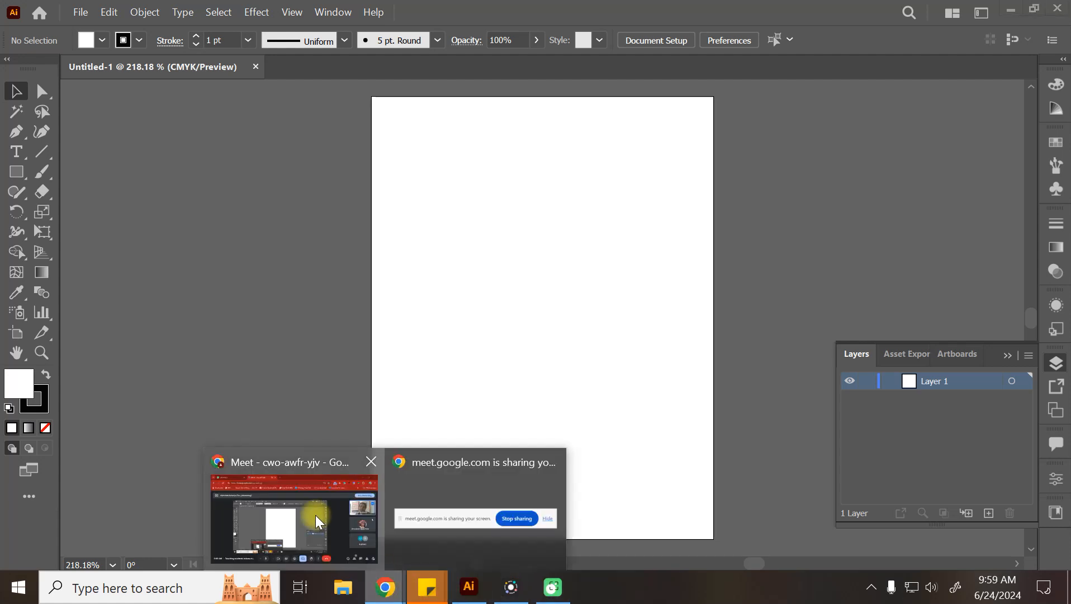
pyautogui.click(313, 514)
pyautogui.click(62, 22)
pyautogui.click(278, 8)
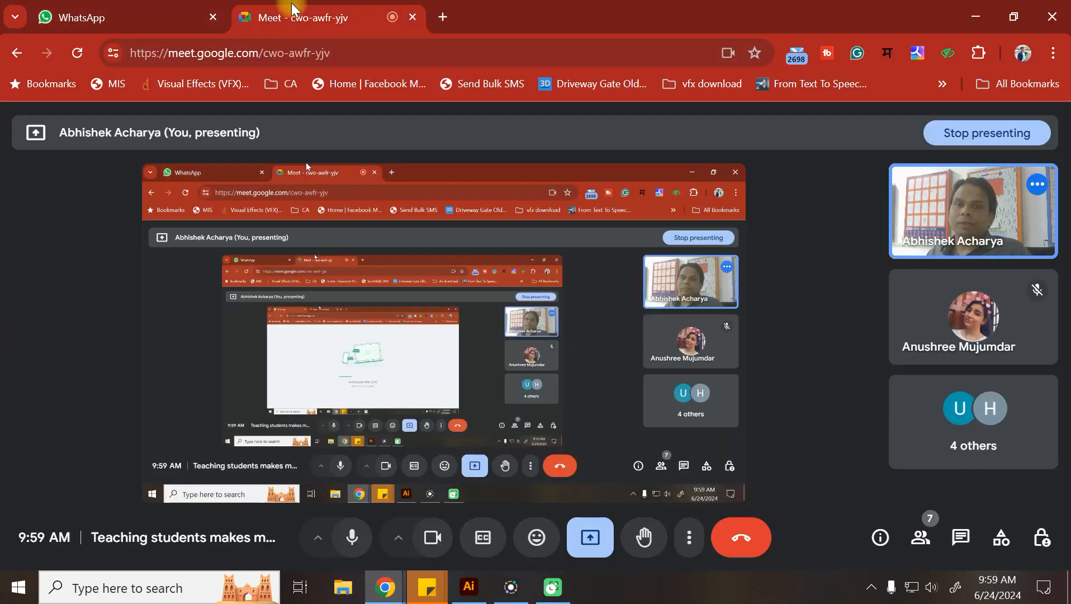
pyautogui.click(480, 595)
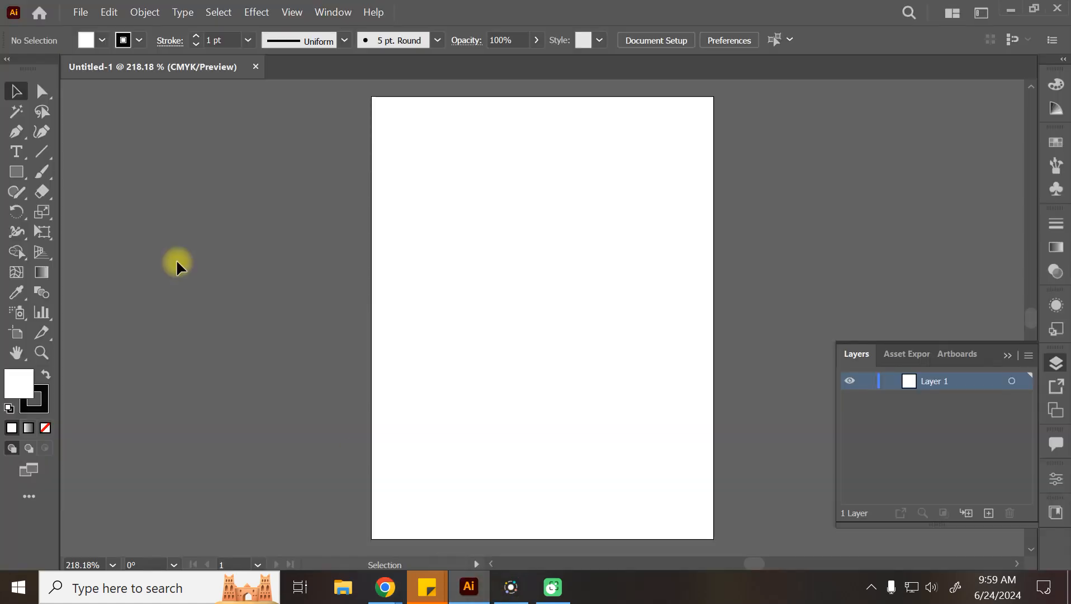
# Step: Briefly show and hide the rulers, and view the upper part of the artboard at 300% zoom
pyautogui.hotkey('ctrl', 'r')
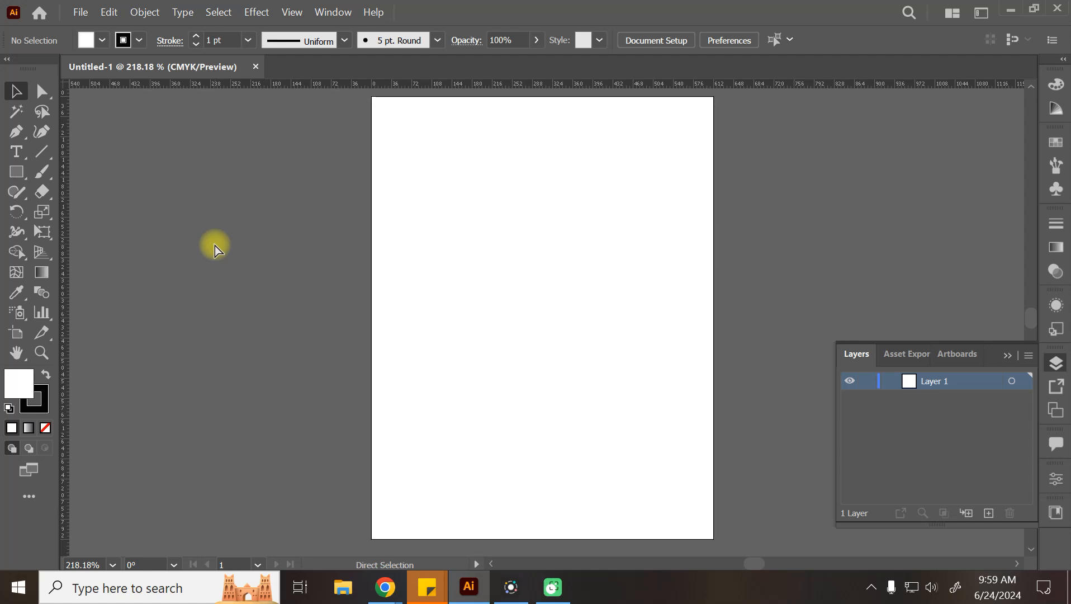
pyautogui.hotkey('ctrl', 'r')
pyautogui.hotkey('ctrl', '=')
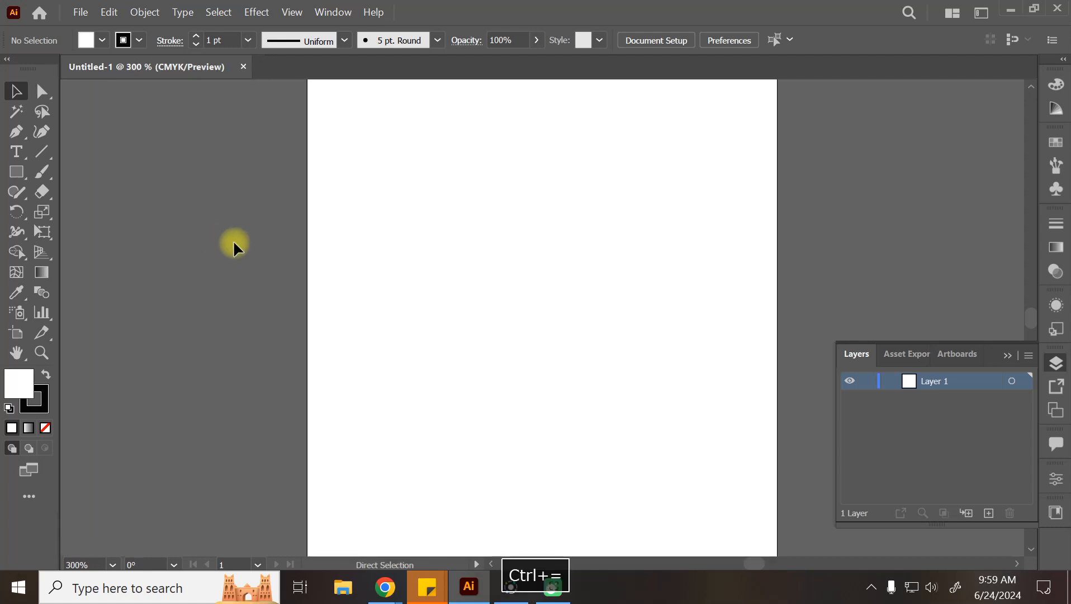
pyautogui.press('space')
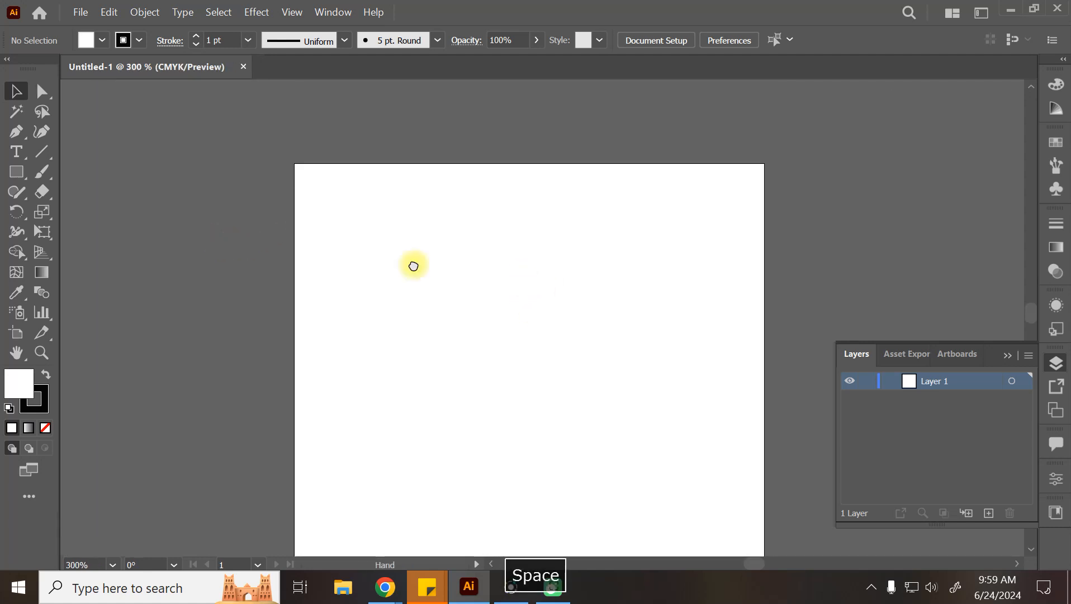
pyautogui.moveTo(519, 282); pyautogui.dragTo(395, 348)
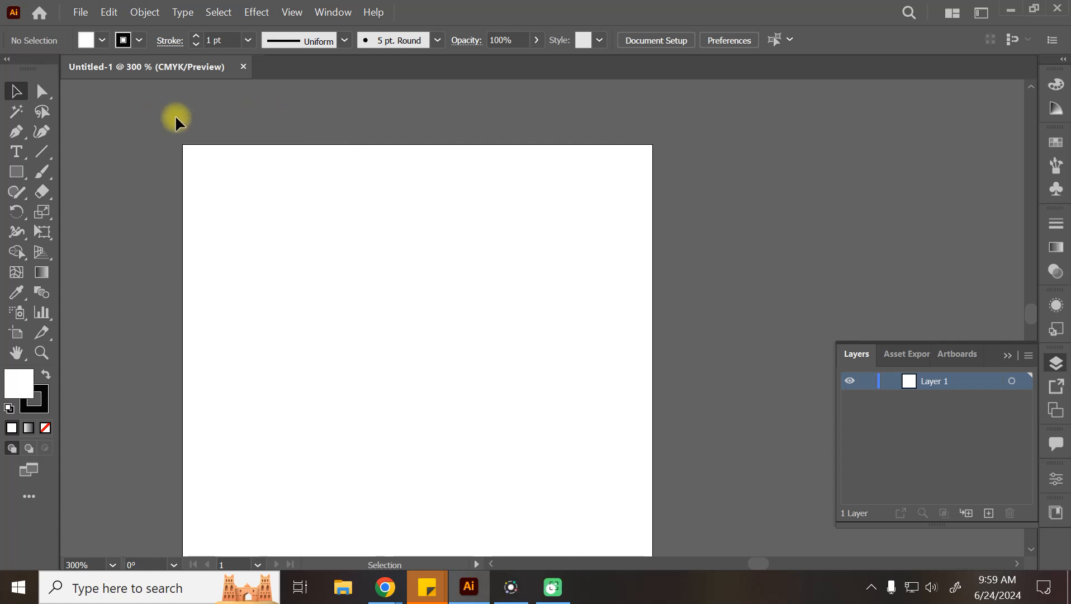
# Step: Enter artboard editing through Document Setup, and open and close the options of Artboard 1
pyautogui.click(81, 12)
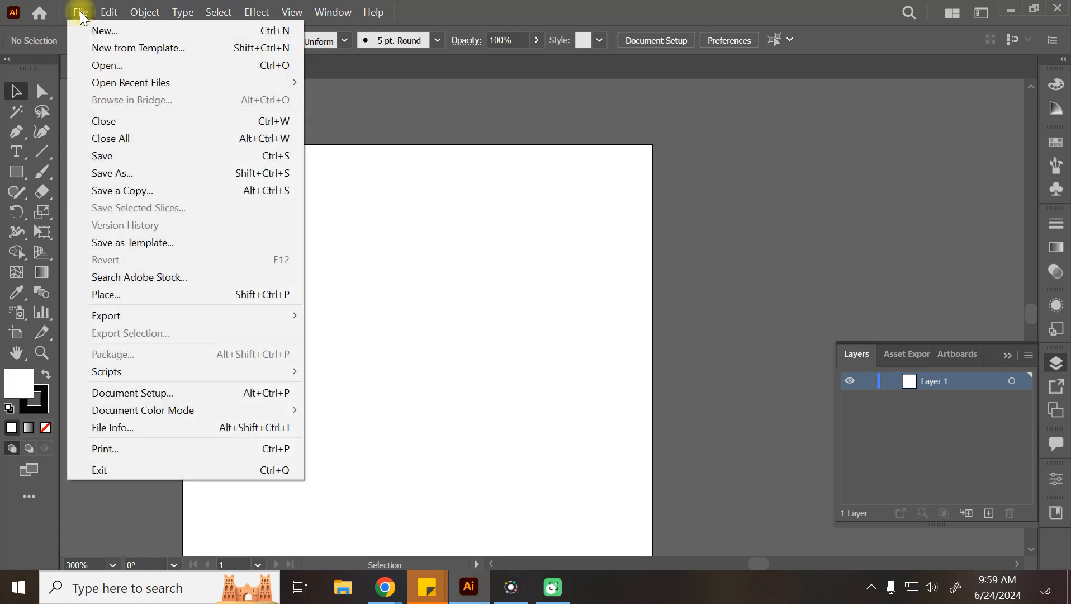
pyautogui.click(125, 397)
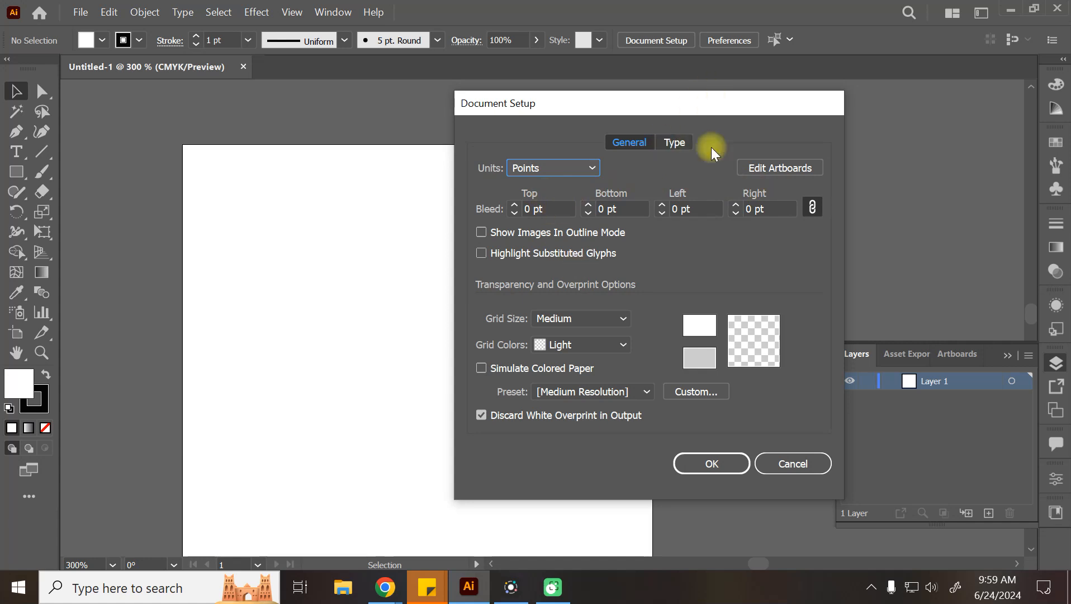
pyautogui.click(754, 167)
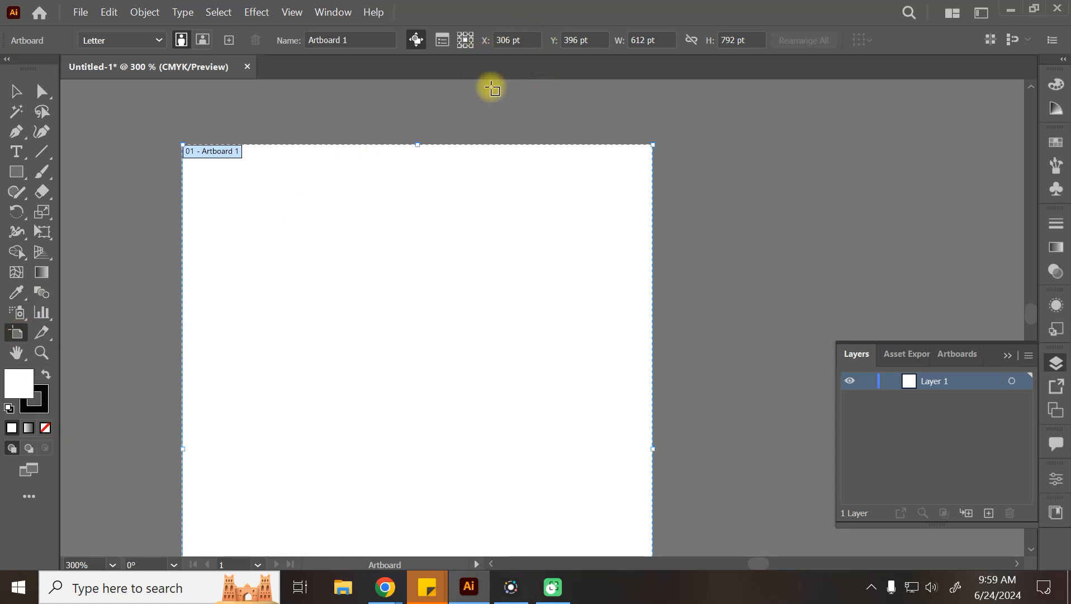
pyautogui.click(442, 40)
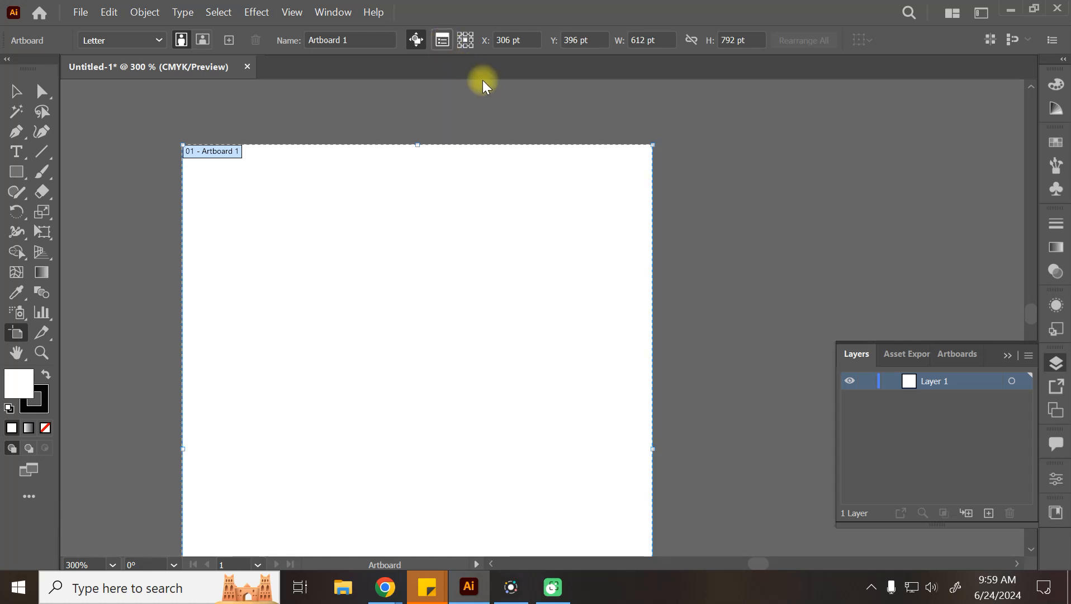
pyautogui.click(608, 567)
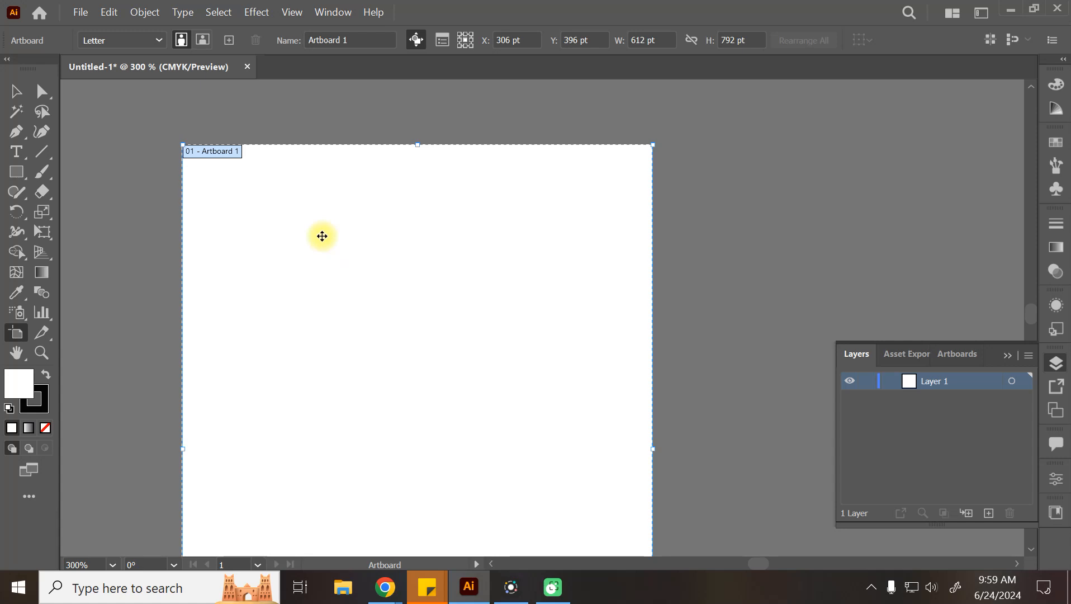
# Step: Toggle the rulers and leave them shown around the artboard
pyautogui.hotkey('ctrl', 'r')
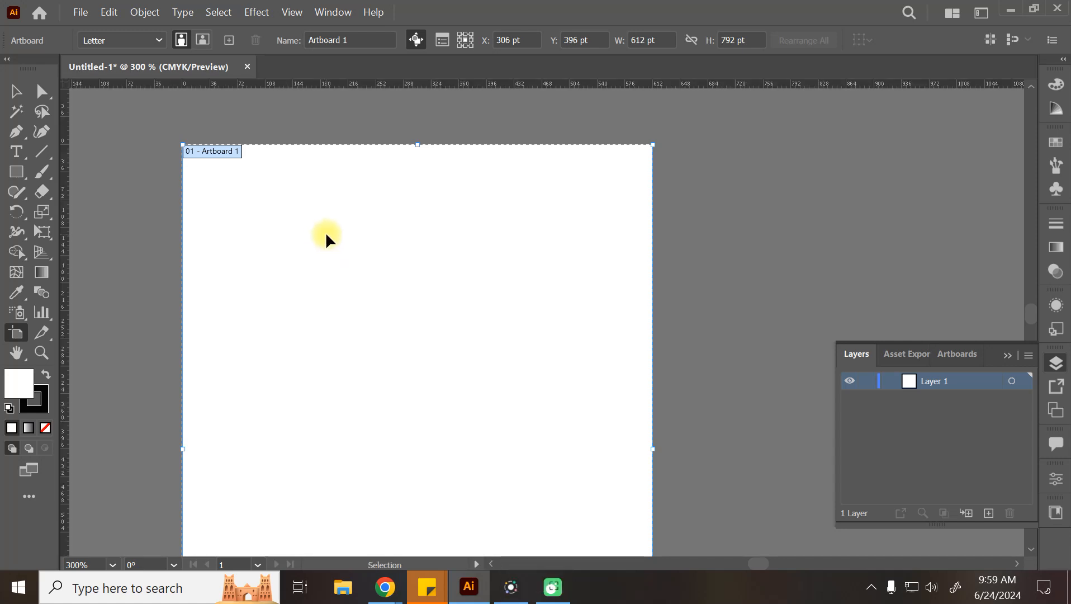
pyautogui.hotkey('ctrl', 'r')
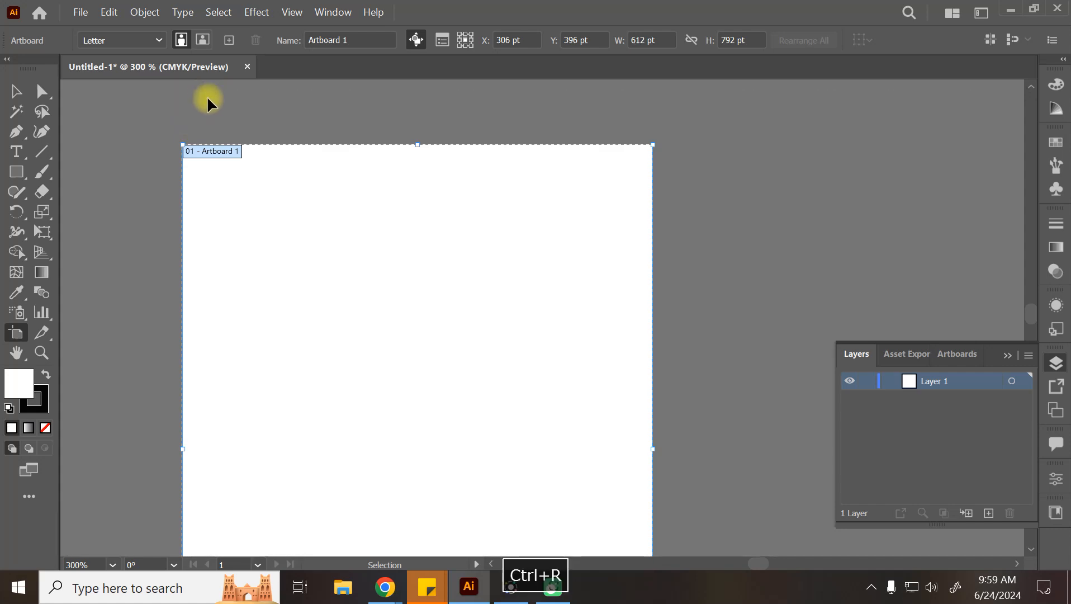
pyautogui.click(292, 12)
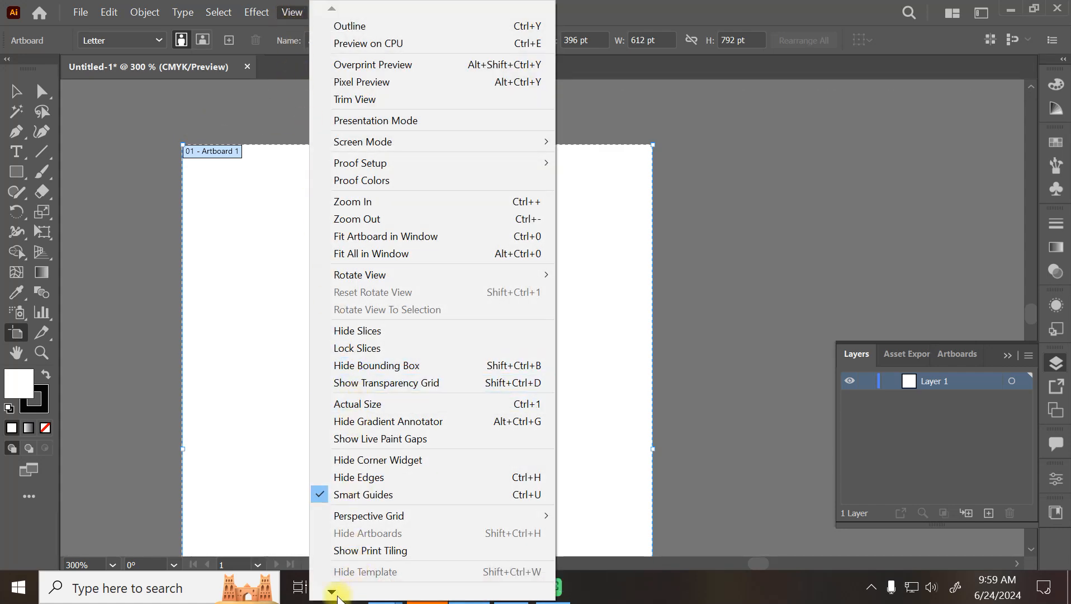
pyautogui.moveTo(351, 561)
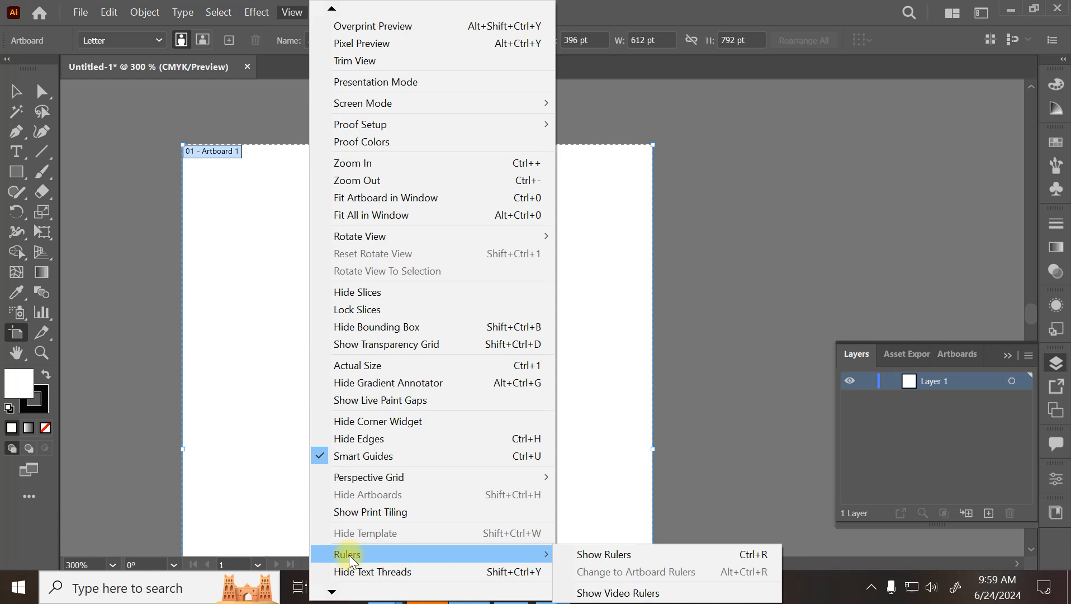
pyautogui.click(726, 560)
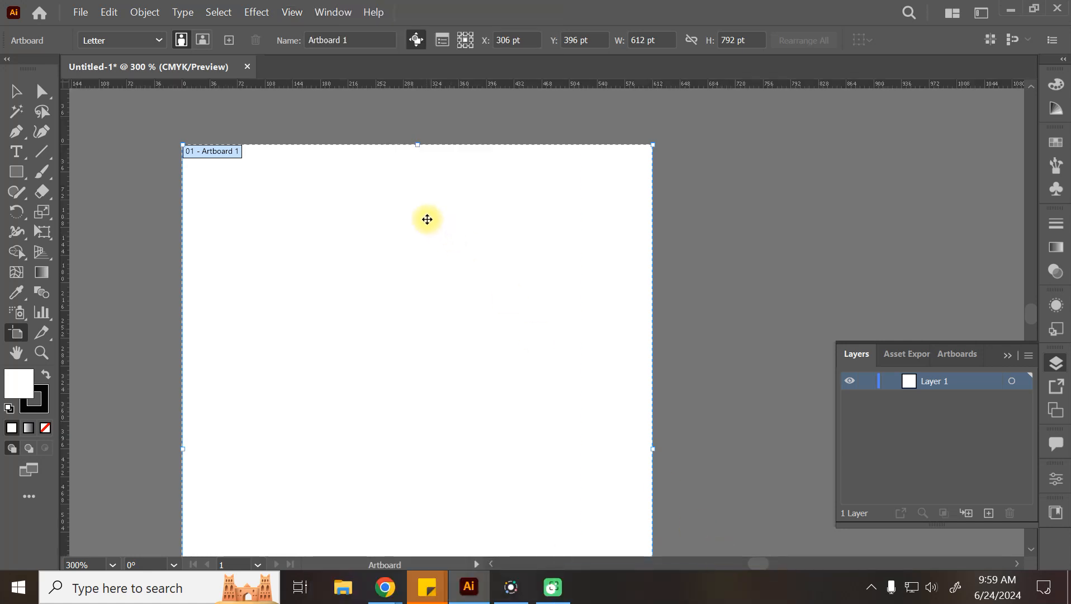
# Step: Examine the artboard's edges against the rulers at 600% zoom
pyautogui.hotkey('ctrl', '=')
pyautogui.hotkey('ctrl', '=')
pyautogui.press('space')
pyautogui.moveTo(548, 201); pyautogui.dragTo(642, 311)
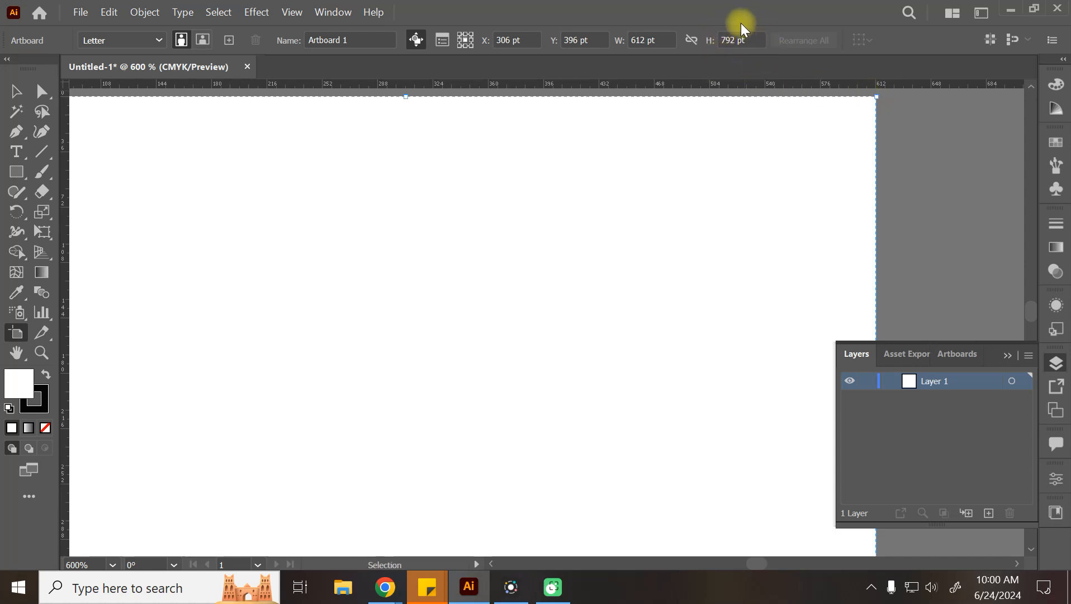
pyautogui.scroll(-3, 693, 184)
pyautogui.press('space')
pyautogui.moveTo(261, 459); pyautogui.dragTo(292, 162)
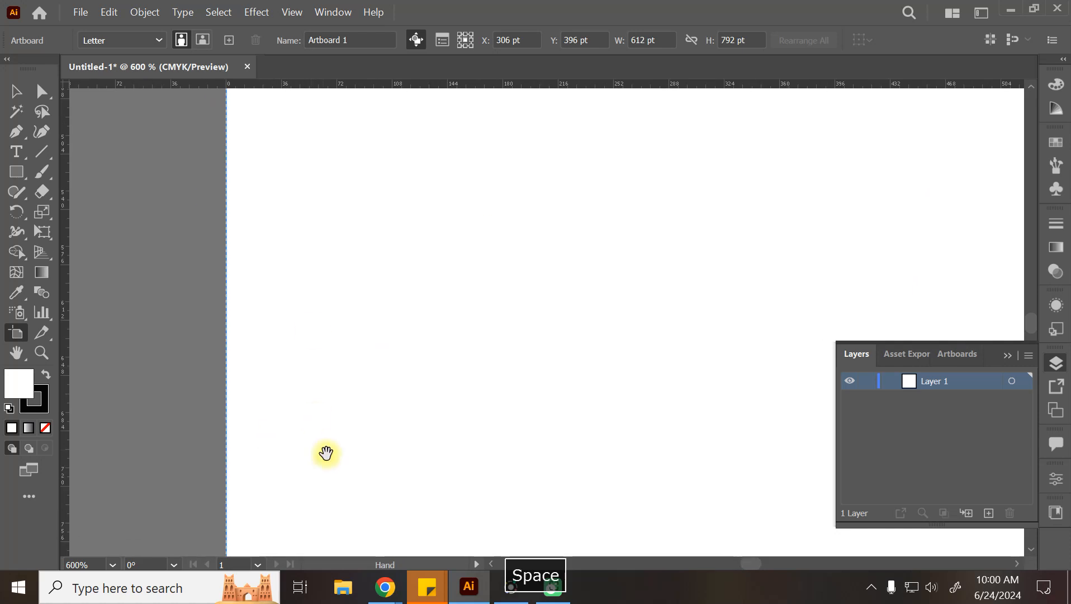
# Step: Set the width of Artboard 1 to 30 cm
pyautogui.moveTo(327, 453); pyautogui.dragTo(330, 187)
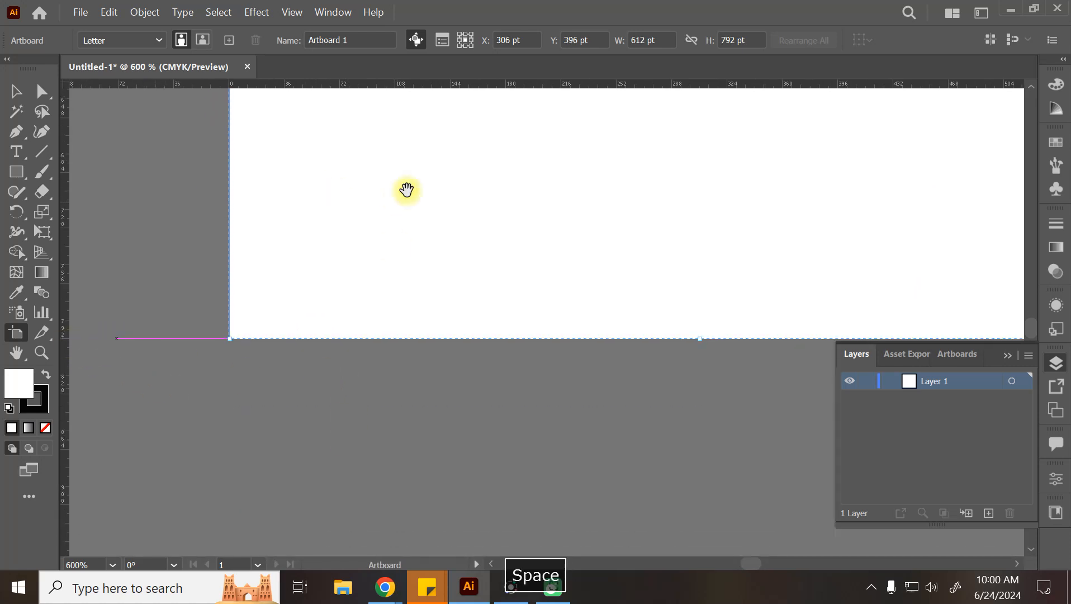
pyautogui.moveTo(406, 190); pyautogui.dragTo(408, 445)
pyautogui.moveTo(492, 234); pyautogui.dragTo(454, 487)
pyautogui.moveTo(493, 347); pyautogui.dragTo(459, 537)
pyautogui.moveTo(476, 368); pyautogui.dragTo(557, 303)
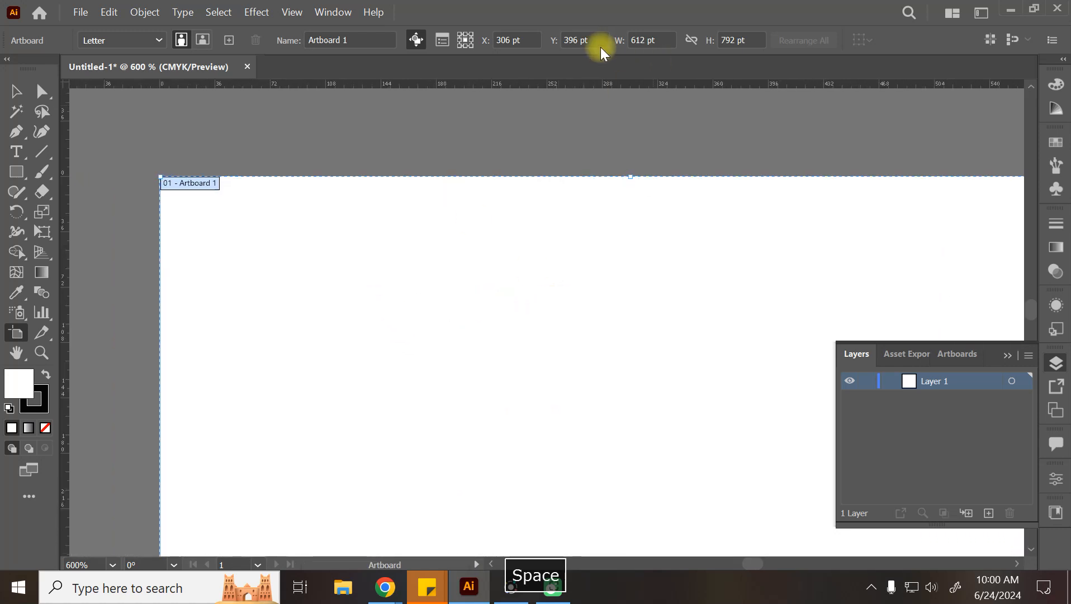
pyautogui.click(655, 40)
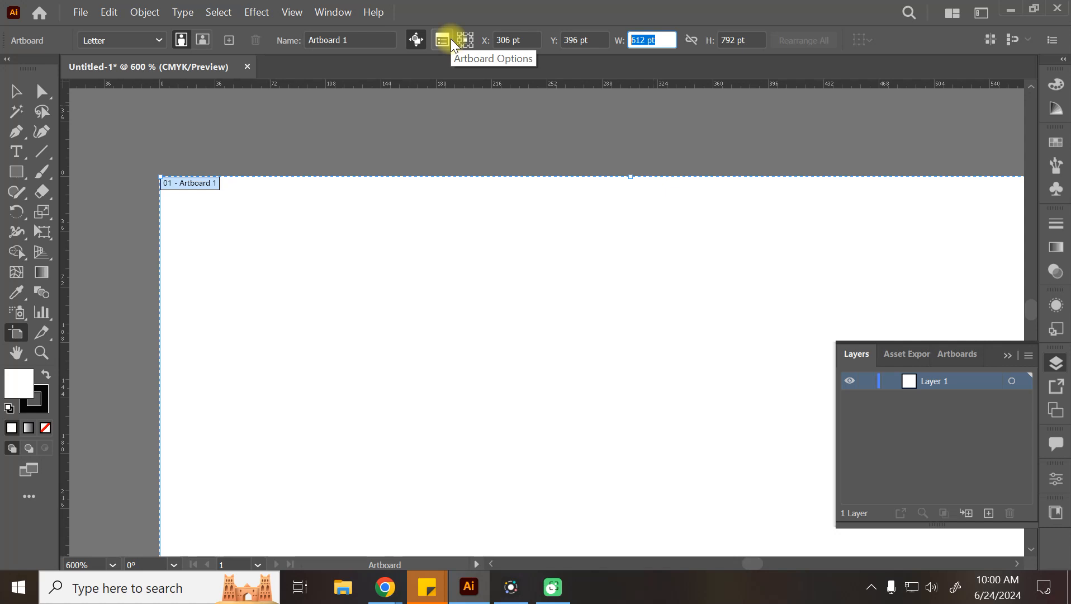
pyautogui.write('30 cm')
pyautogui.press('Tab')
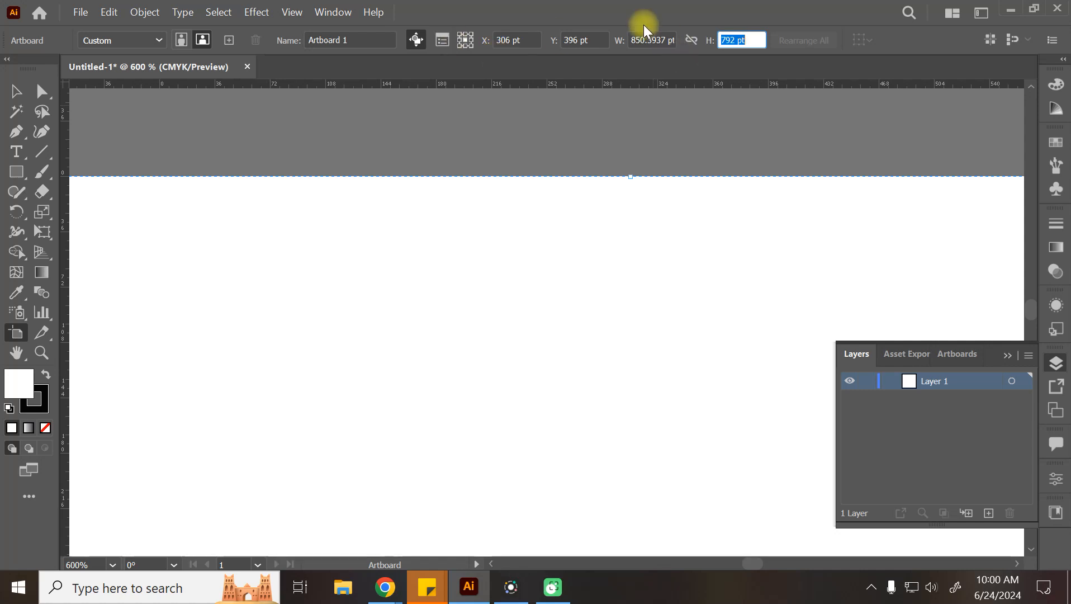
# Step: Set the width of Artboard 1 to 20 cm and leave artboard editing
pyautogui.click(650, 43)
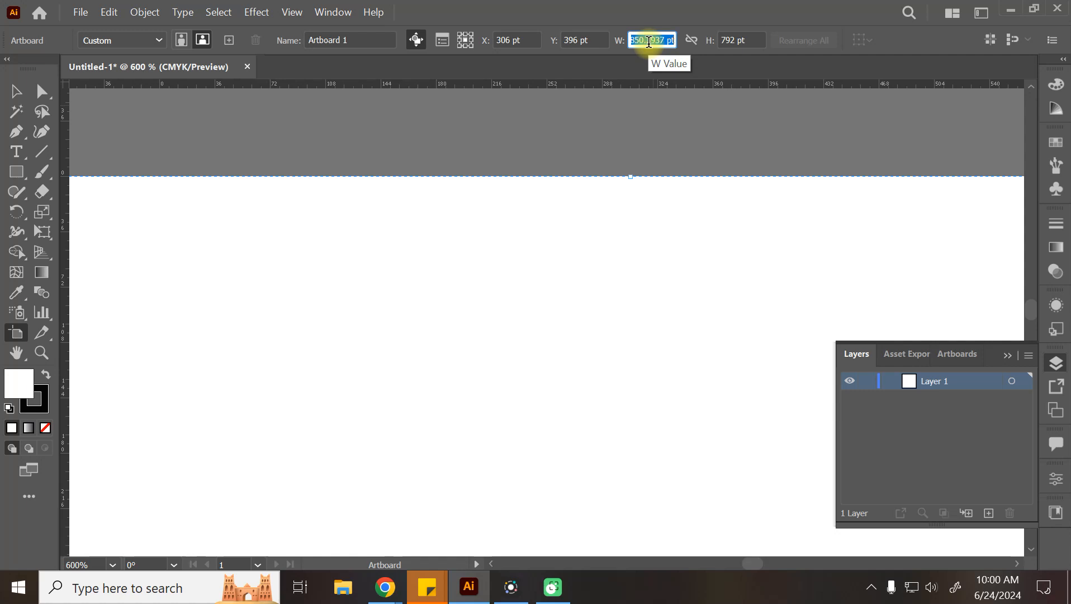
pyautogui.write('20 cm')
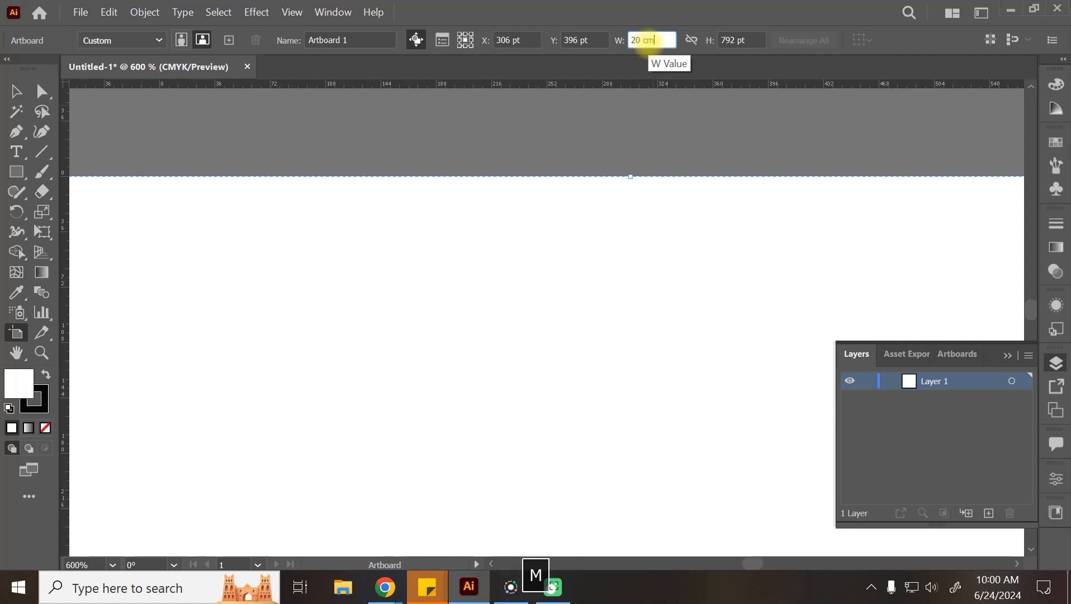
pyautogui.press('Tab')
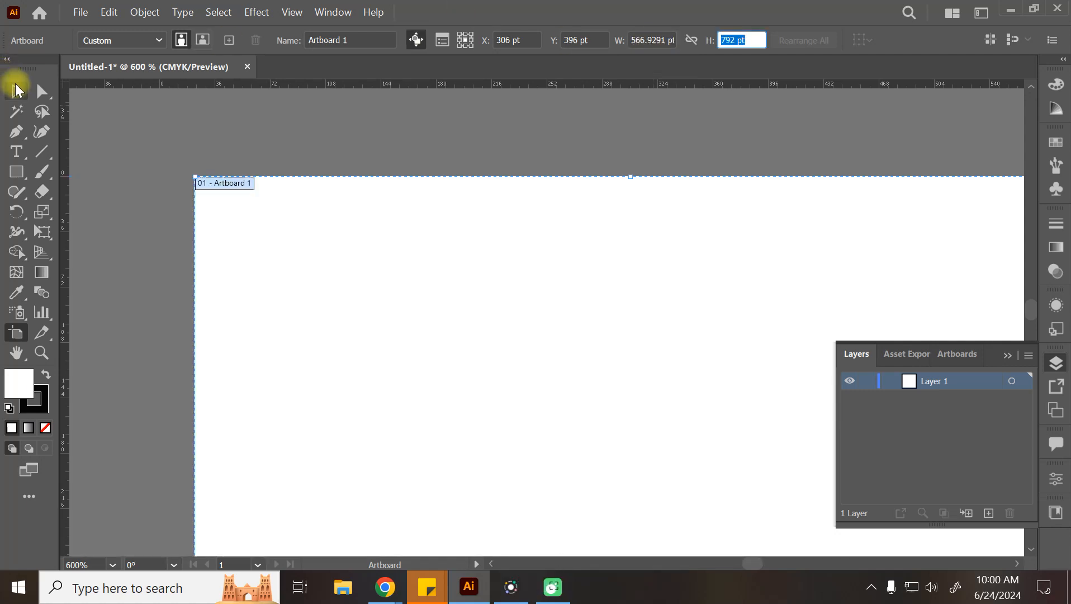
pyautogui.click(17, 89)
pyautogui.hotkey('ctrl', '-')
pyautogui.press('space')
pyautogui.moveTo(639, 322); pyautogui.dragTo(520, 232)
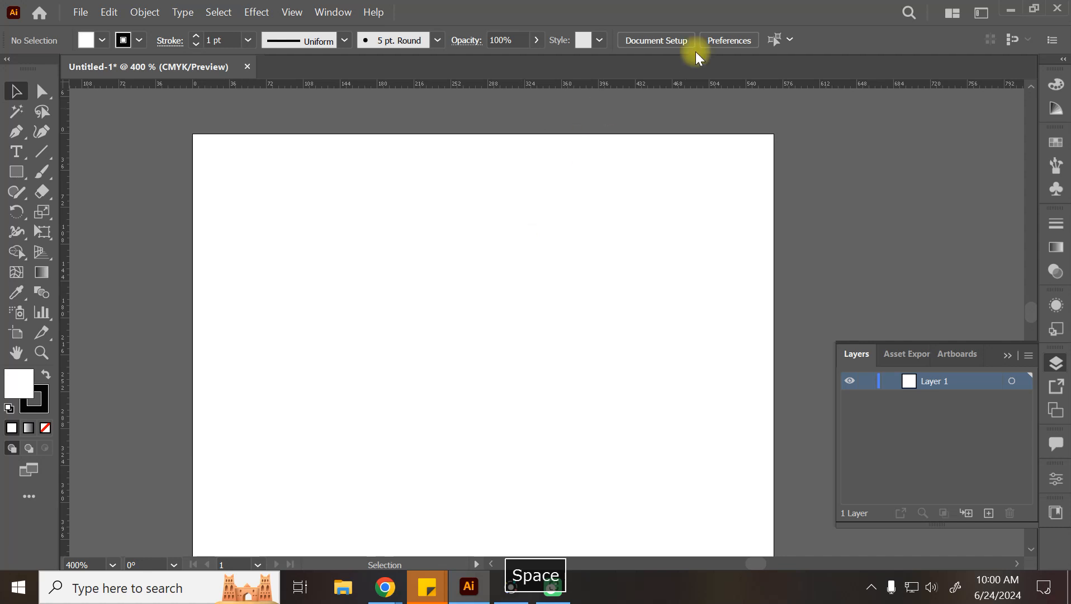
# Step: Try setting the Y position of Artboard 1 to 6 inch, undo it and leave artboard editing
pyautogui.click(26, 336)
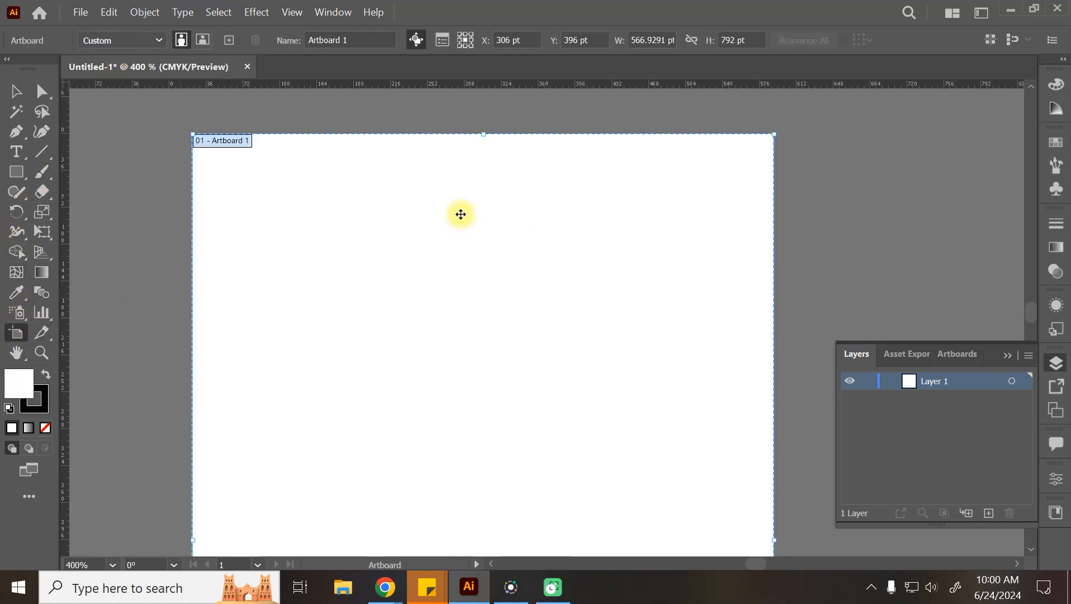
pyautogui.click(563, 38)
pyautogui.moveTo(563, 37); pyautogui.dragTo(470, 40)
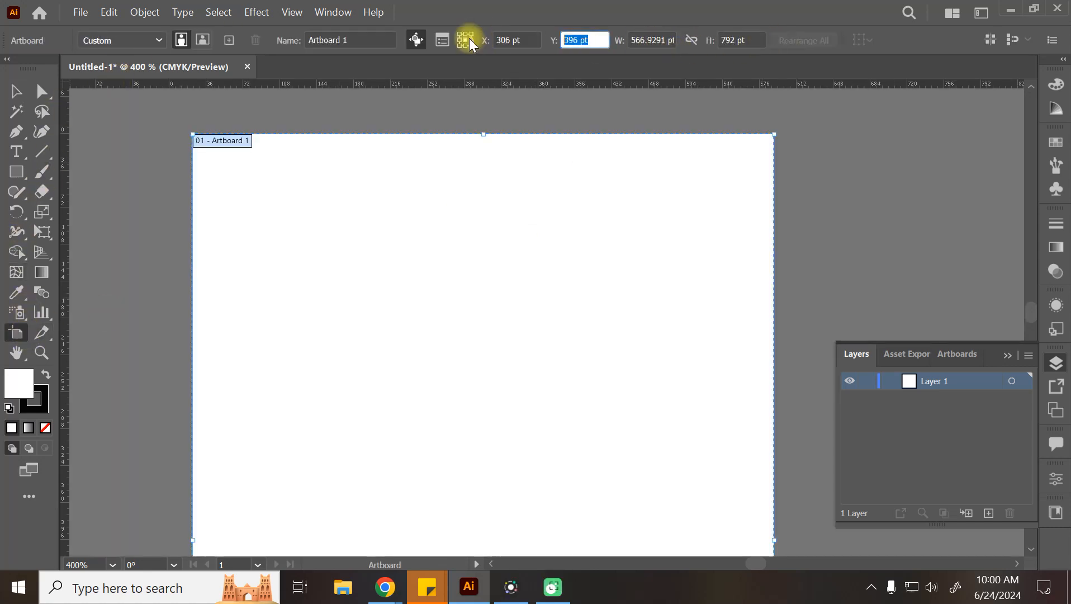
pyautogui.write('6 inch')
pyautogui.press('Return')
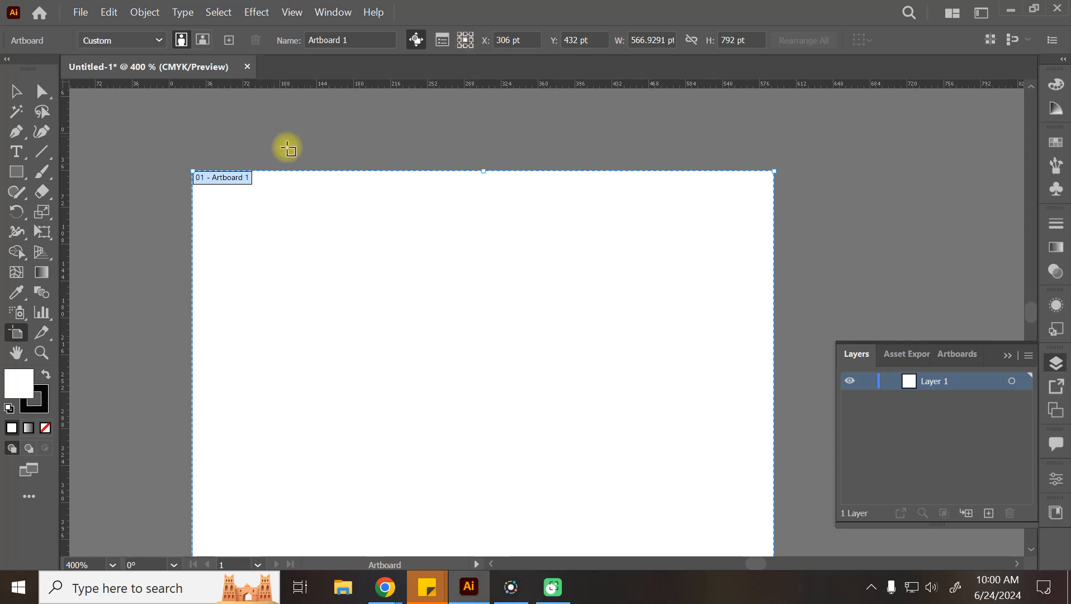
pyautogui.hotkey('ctrl', 'z')
pyautogui.click(17, 90)
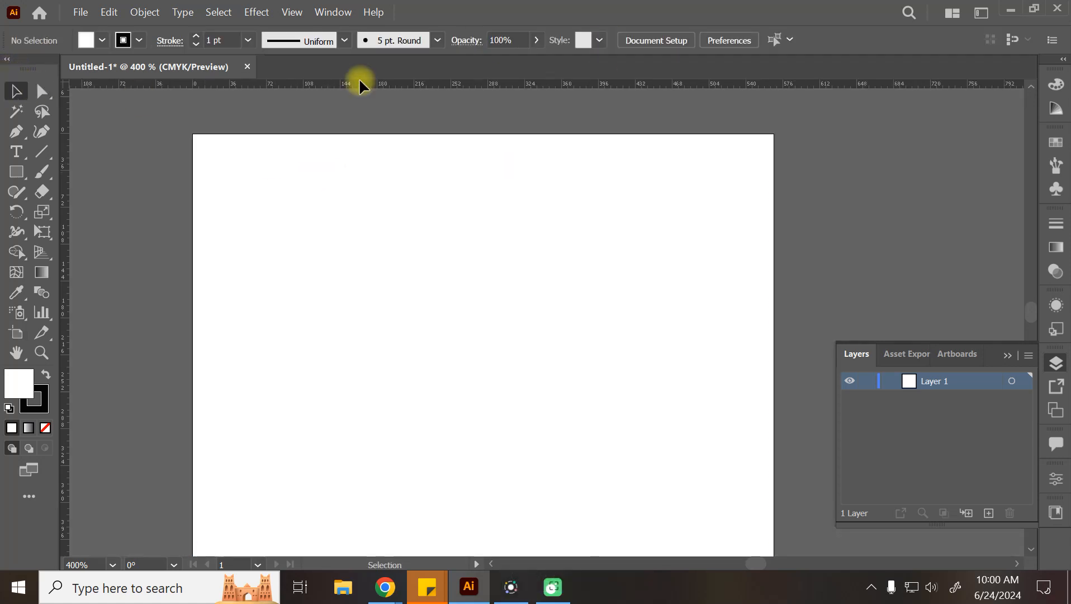
# Step: Edit Artboard 1 again, setting its Y position to 6 inch and its width to 8 inch
pyautogui.click(16, 332)
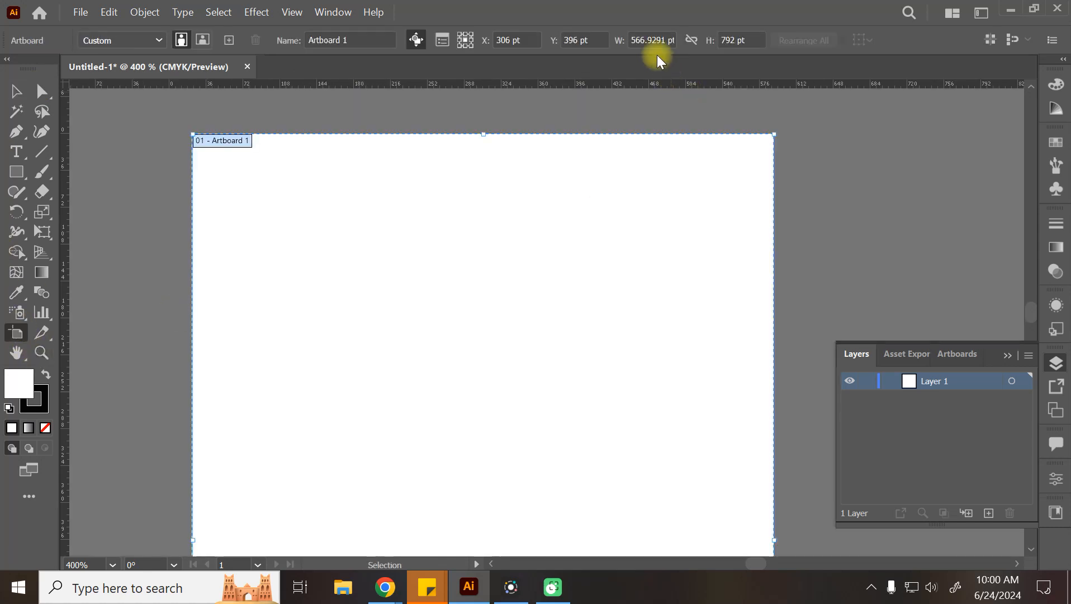
pyautogui.click(585, 39)
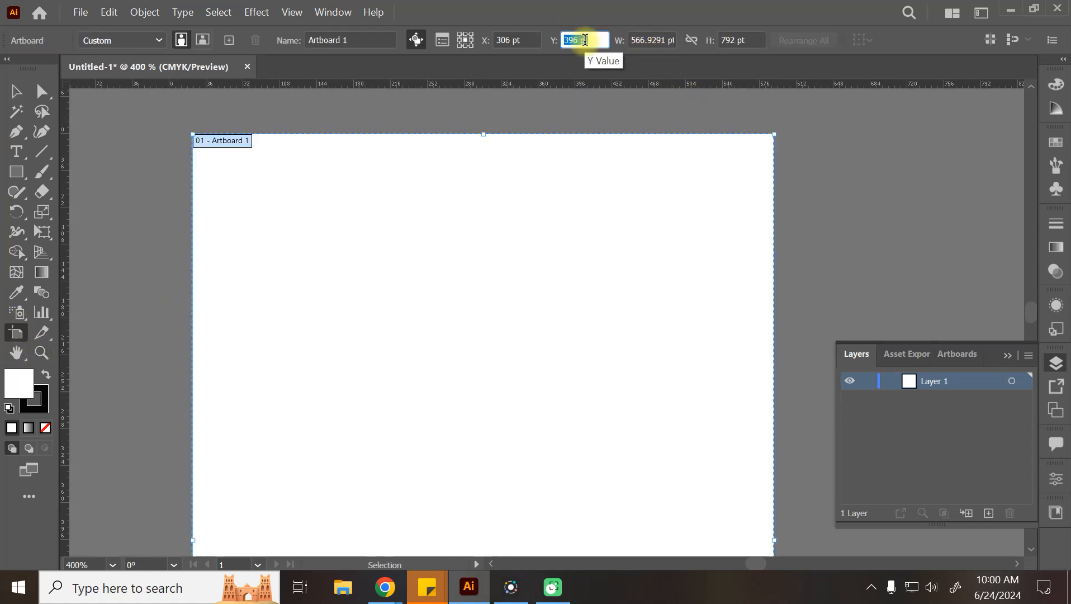
pyautogui.write('6 inch')
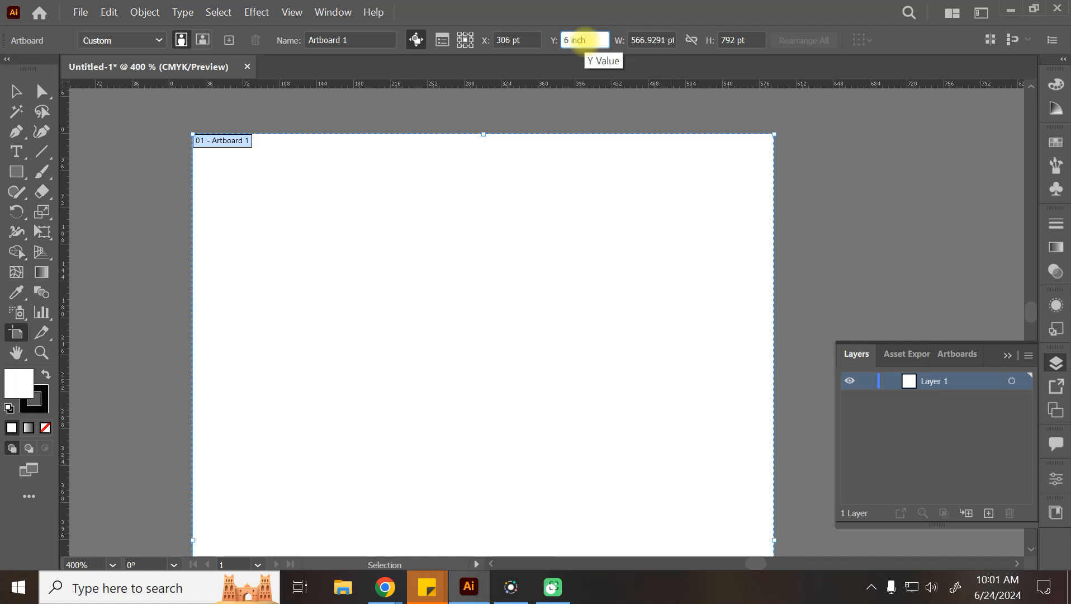
pyautogui.press('Tab')
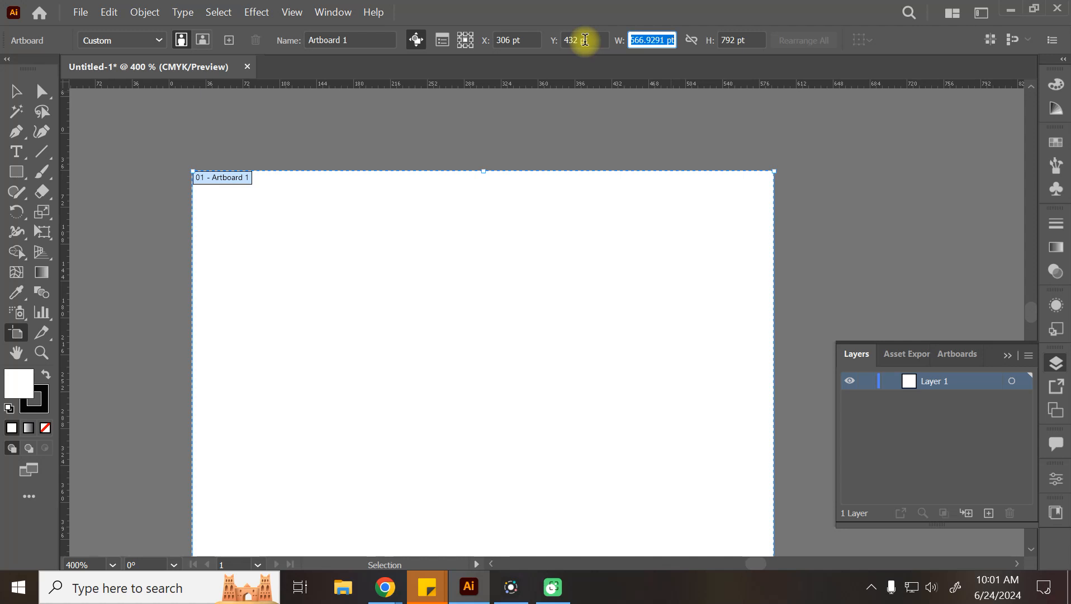
pyautogui.write('8 inch')
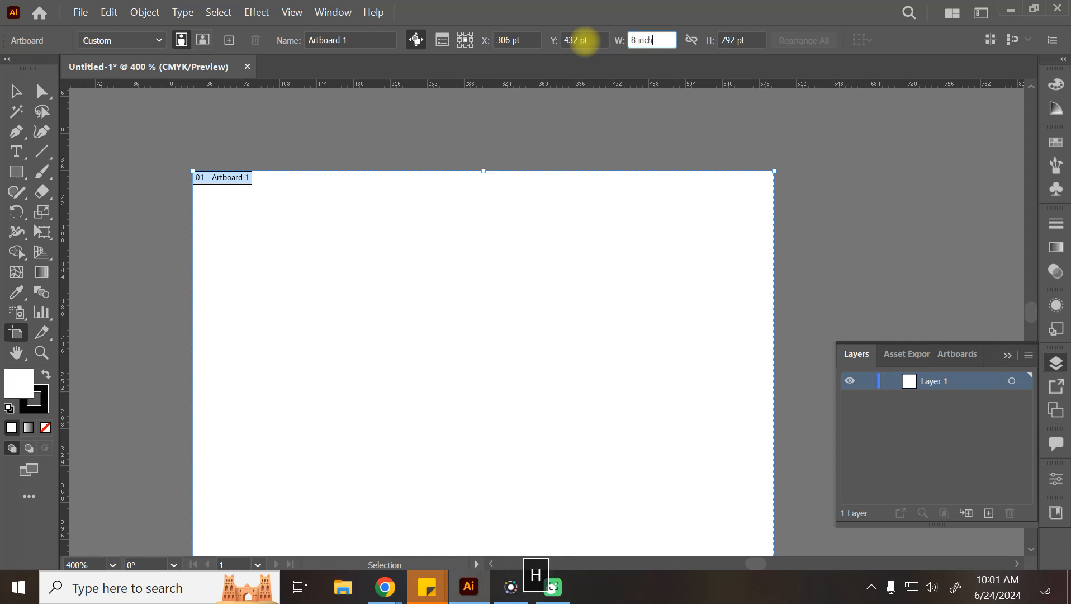
pyautogui.press('Tab')
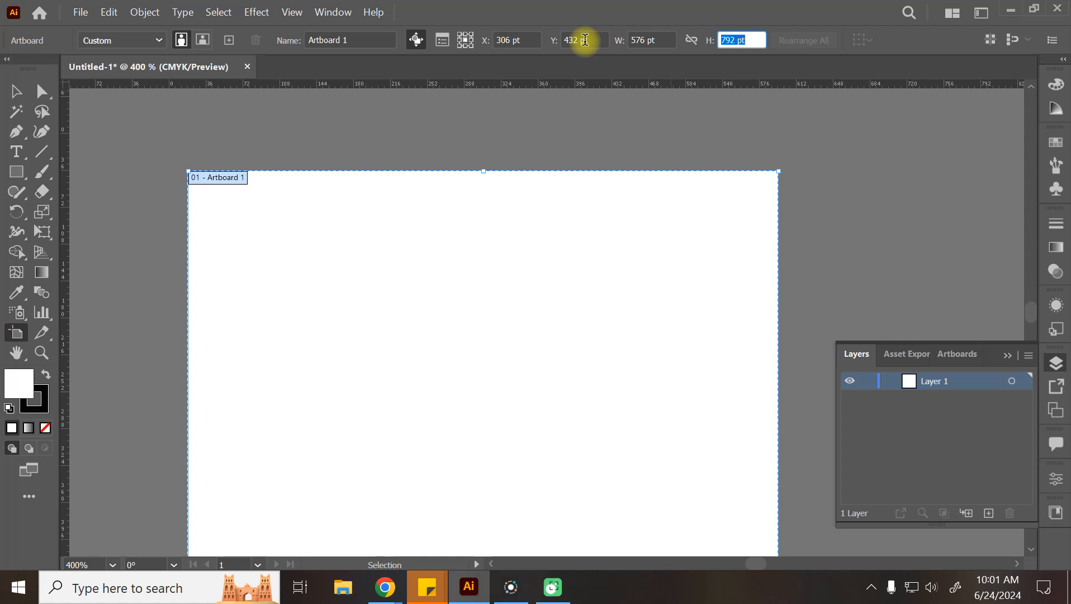
# Step: Set both the X and Y position of Artboard 1 to 0
pyautogui.click(517, 39)
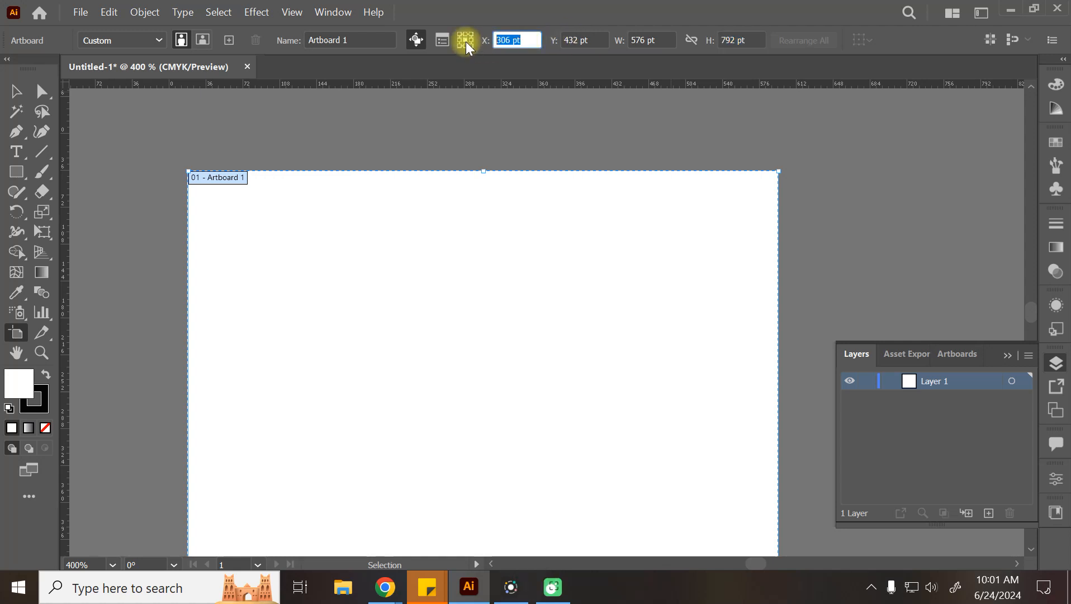
pyautogui.write('0')
pyautogui.press('Tab')
pyautogui.write('0')
pyautogui.press('Tab')
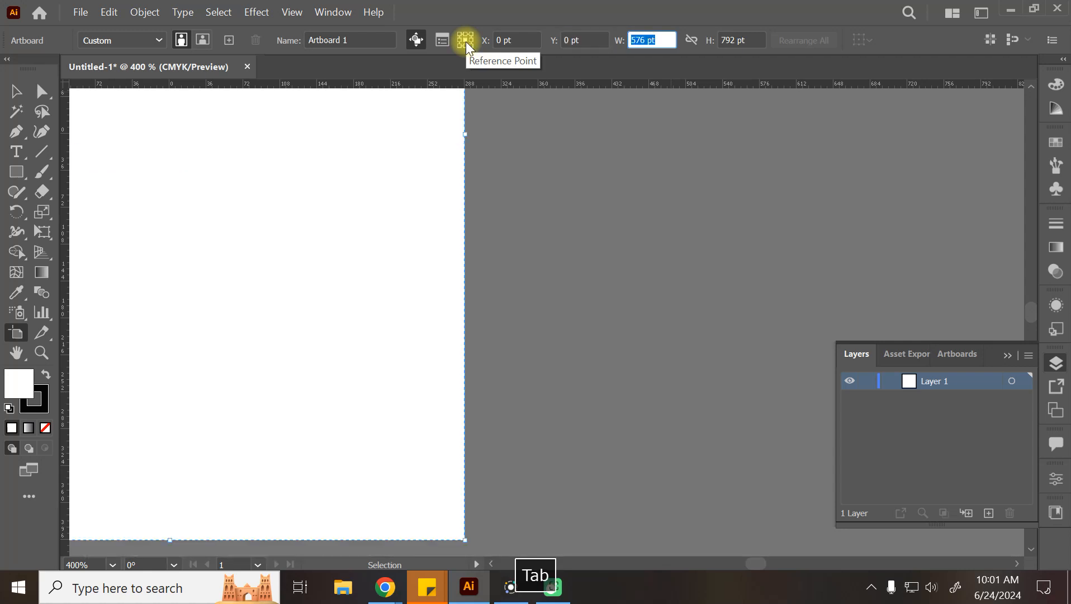
# Step: Resize Artboard 1 to 6 inch wide and 8 inch high, and leave artboard editing
pyautogui.write('6 ')
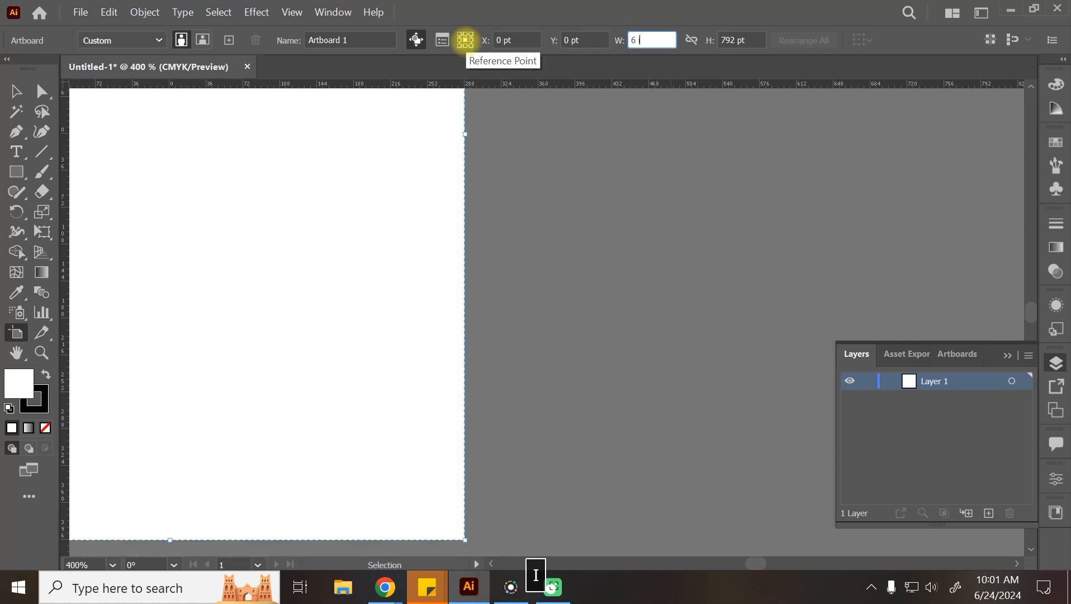
pyautogui.write('inch')
pyautogui.press('Tab')
pyautogui.write('8 inc')
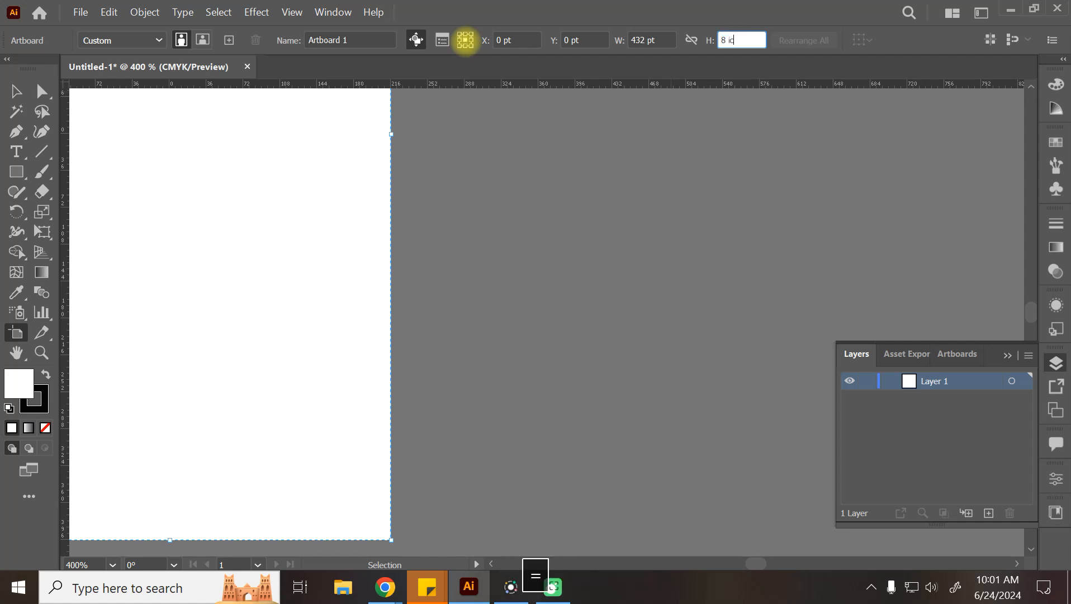
pyautogui.press('BackSpace')
pyautogui.write('nch')
pyautogui.press('Tab')
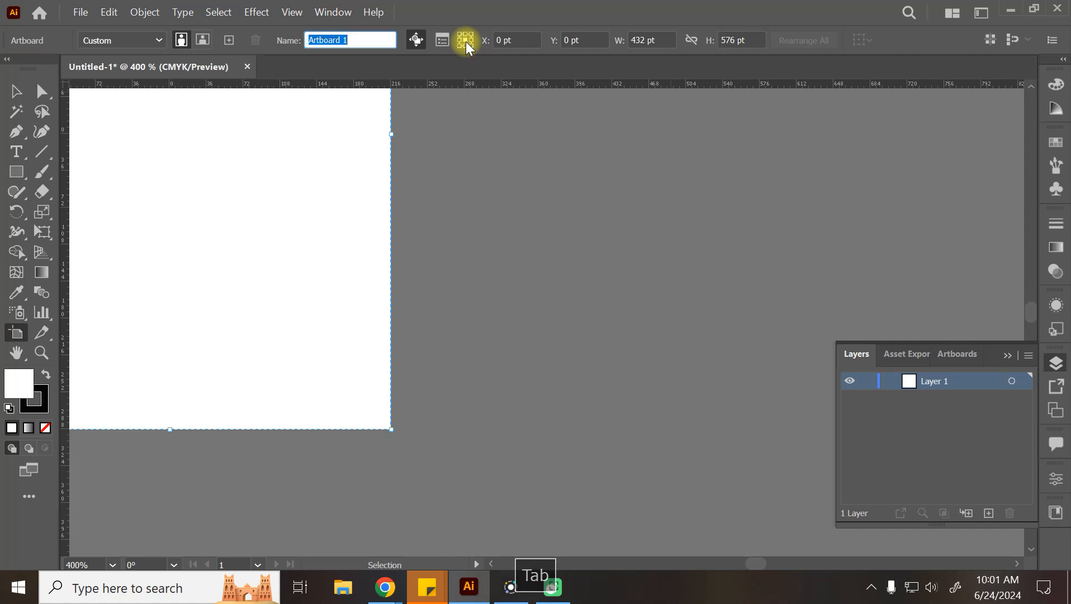
pyautogui.click(16, 91)
pyautogui.moveTo(526, 332); pyautogui.dragTo(588, 210)
pyautogui.hotkey('ctrl', '-')
pyautogui.hotkey('ctrl', '-')
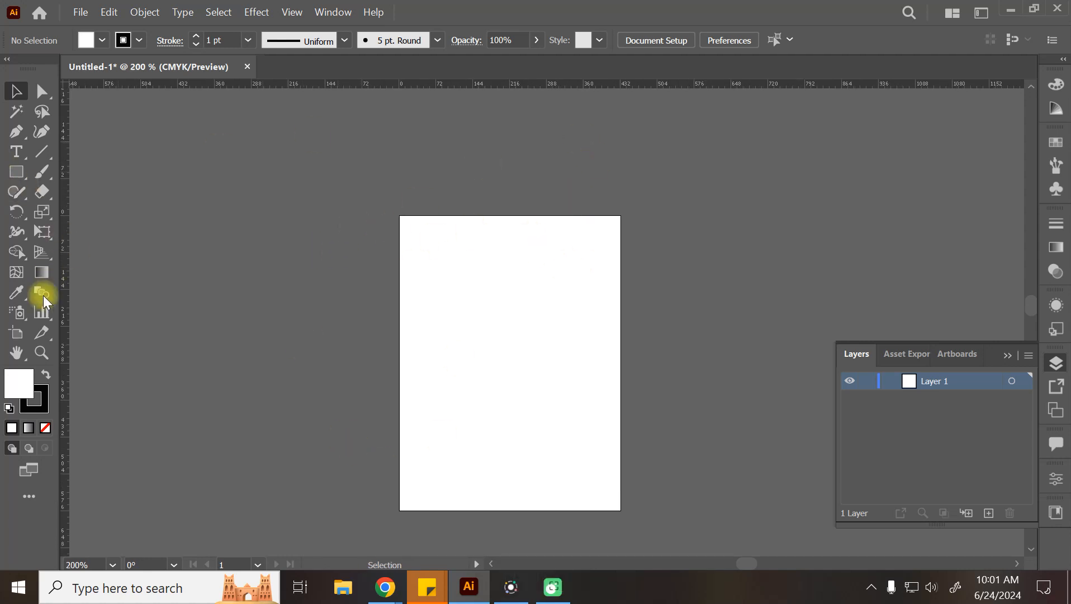
# Step: Return to artboard editing, show the list of artboards and add two new artboards beside Artboard 1
pyautogui.click(25, 338)
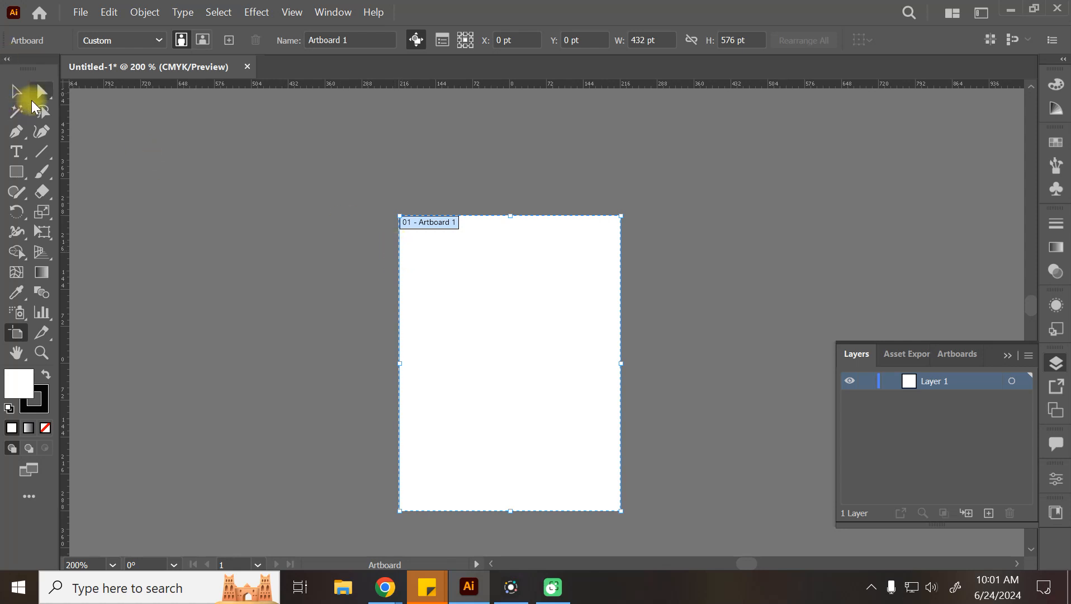
pyautogui.hotkey('ctrl', '=')
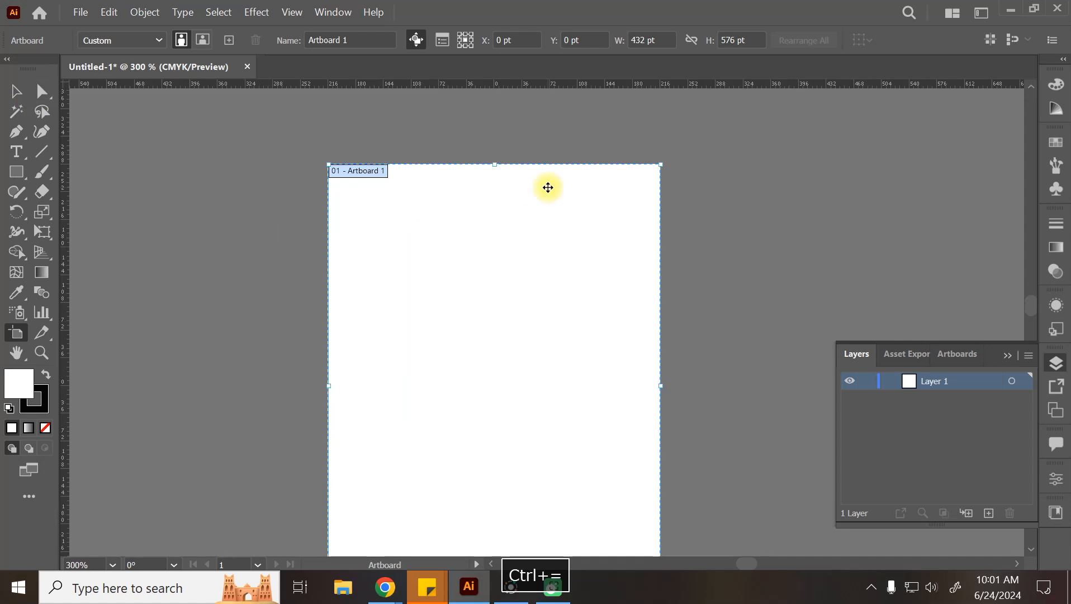
pyautogui.moveTo(474, 343); pyautogui.dragTo(464, 293)
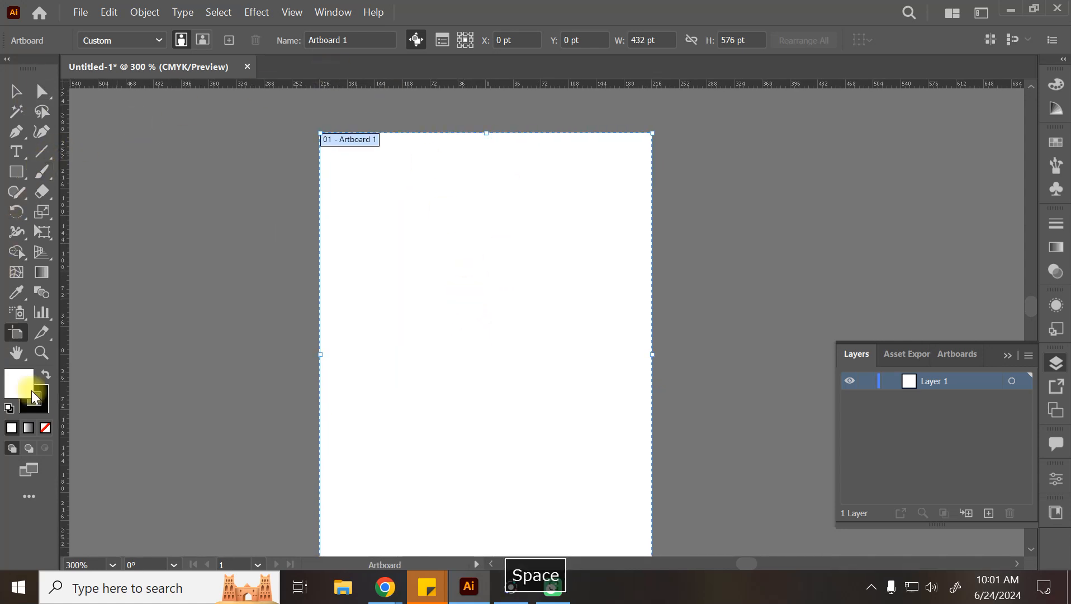
pyautogui.moveTo(495, 231); pyautogui.dragTo(431, 213)
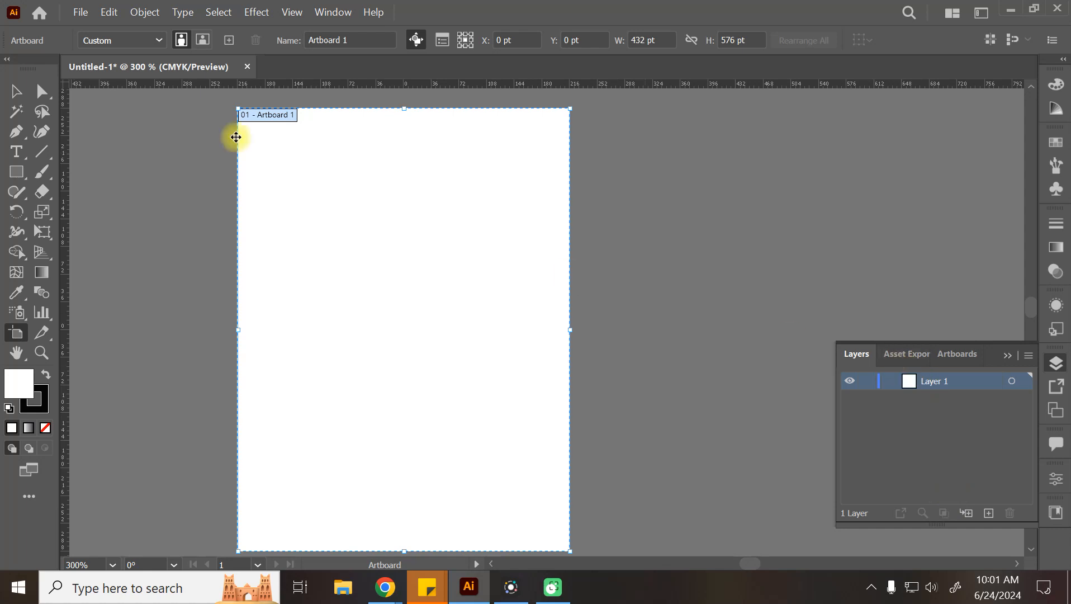
pyautogui.click(335, 14)
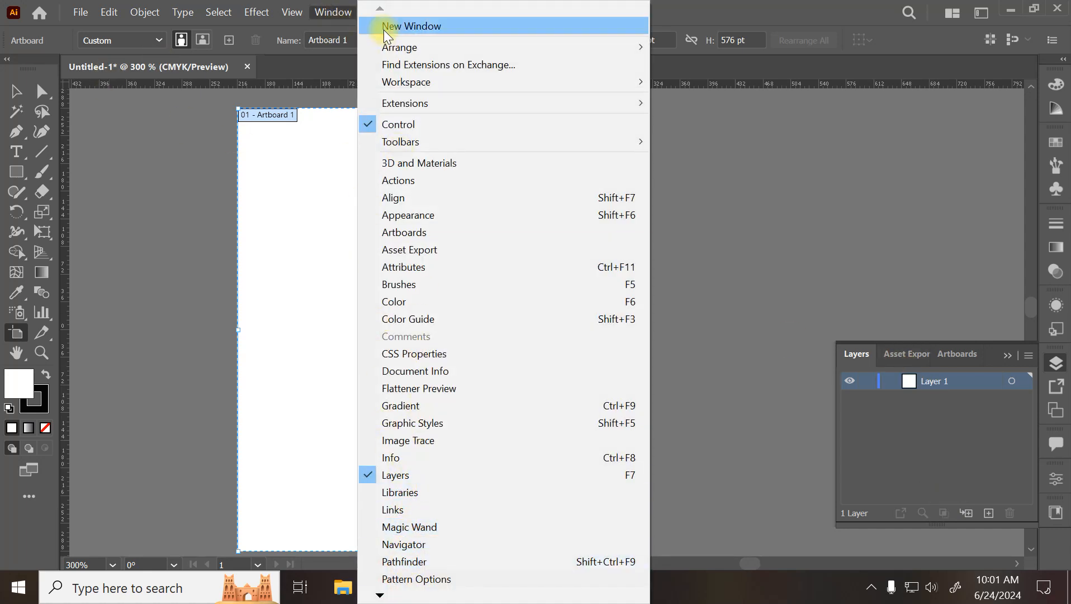
pyautogui.click(411, 230)
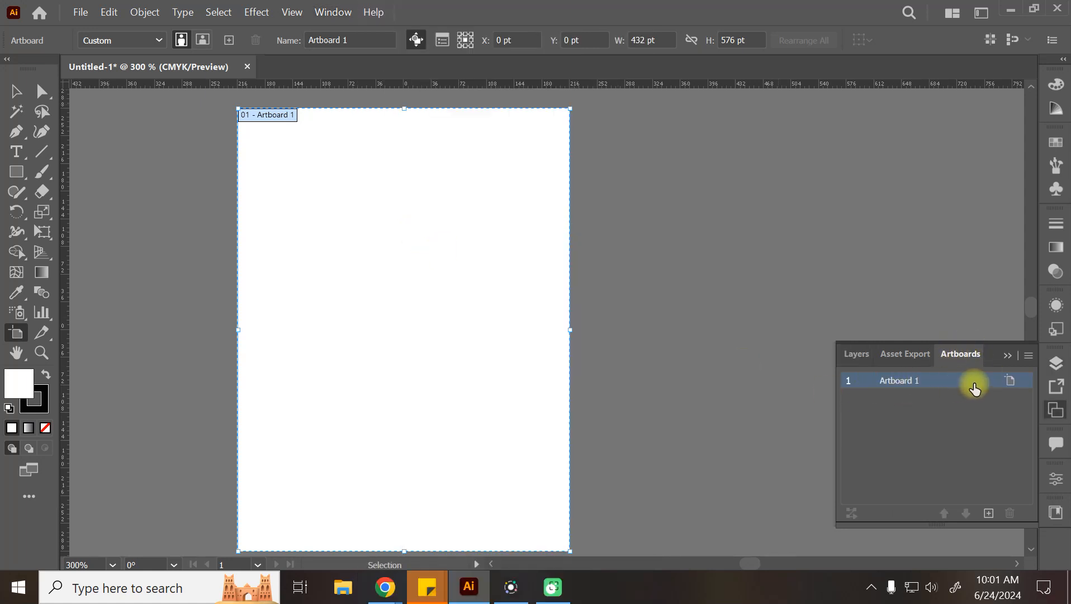
pyautogui.click(988, 512)
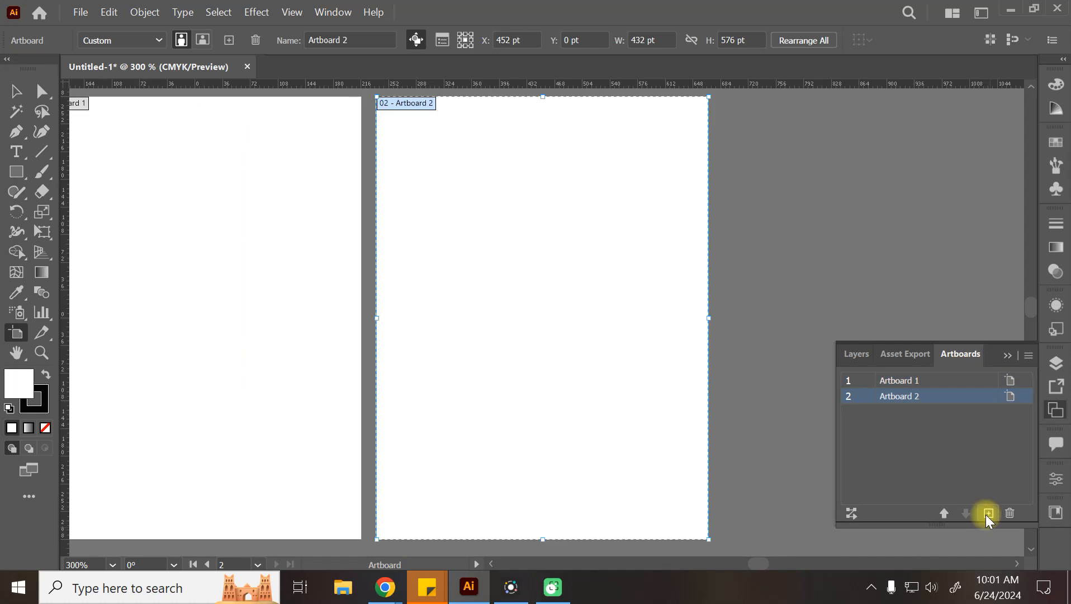
pyautogui.scroll(3, 503, 254)
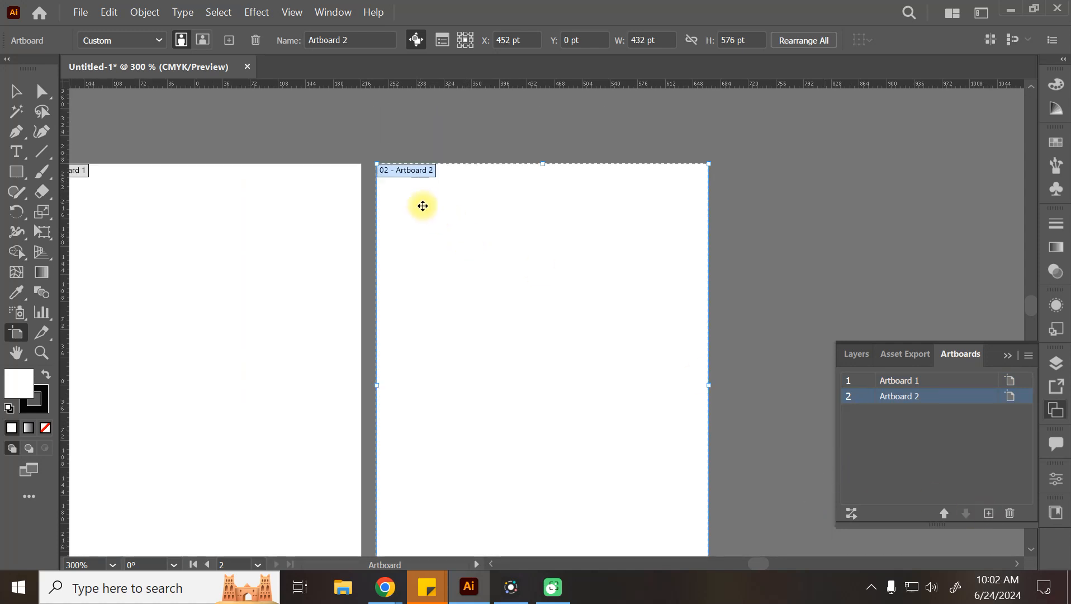
pyautogui.click(988, 513)
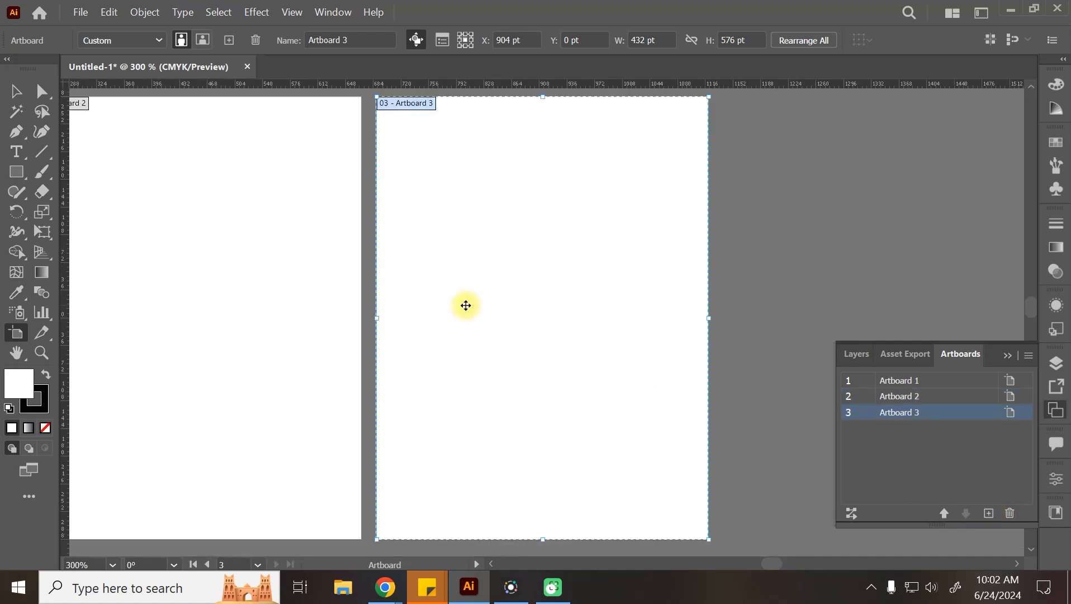
# Step: Rename Artboard 1 as "Page 1" in the list of artboards
pyautogui.click(897, 381)
pyautogui.doubleClick(906, 381)
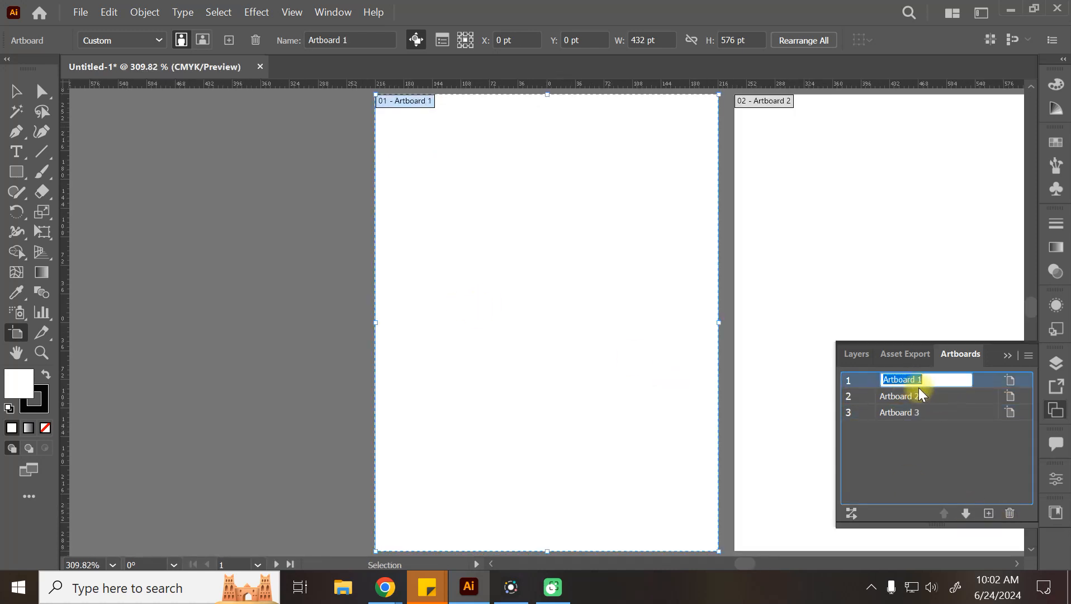
pyautogui.write('Page 1')
pyautogui.press('Return')
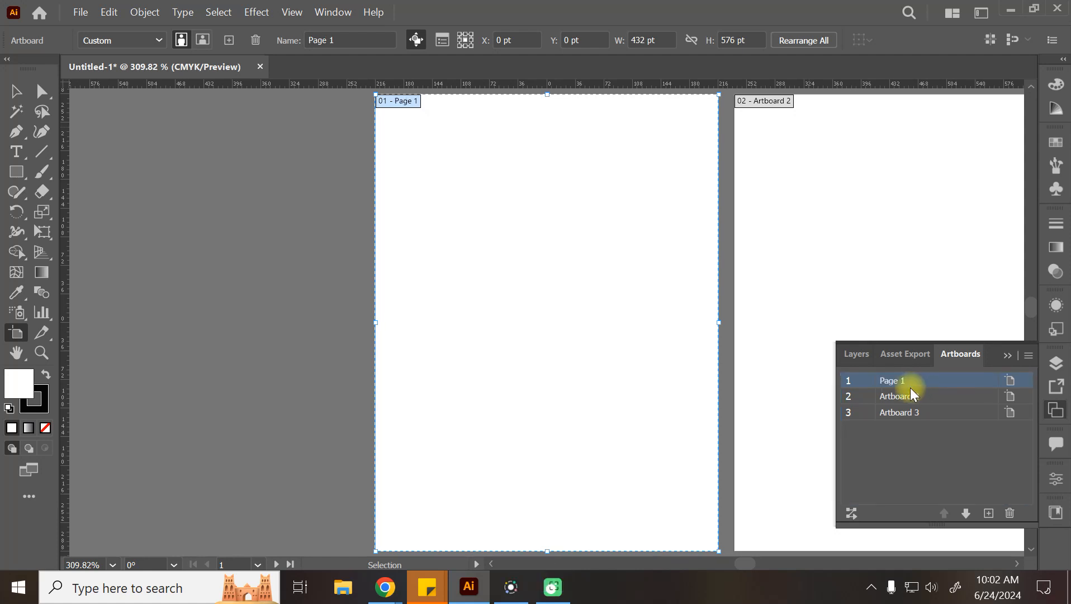
# Step: Rename Artboard 2 as "Page 2" and Artboard 3 as "Visiting card" in the list of artboards
pyautogui.doubleClick(910, 395)
pyautogui.write('Pa')
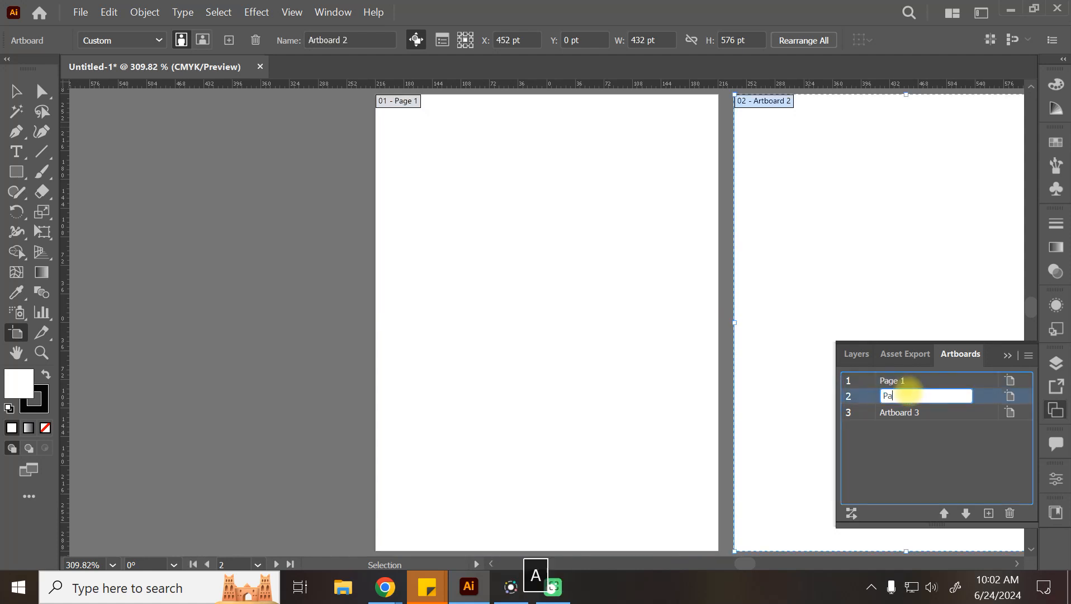
pyautogui.write('ge 2')
pyautogui.press('Tab')
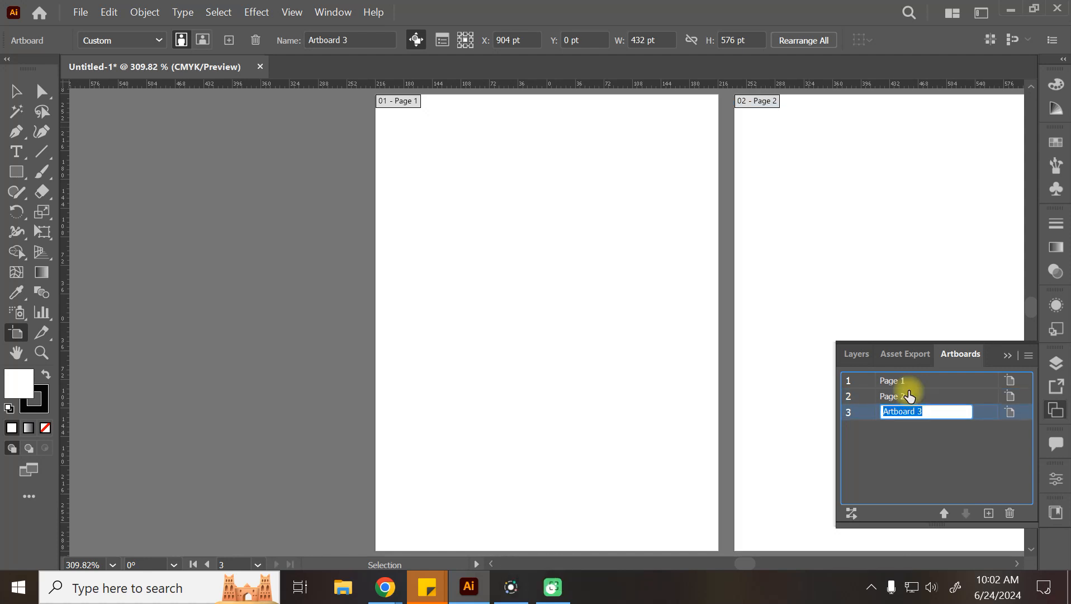
pyautogui.write('Vi')
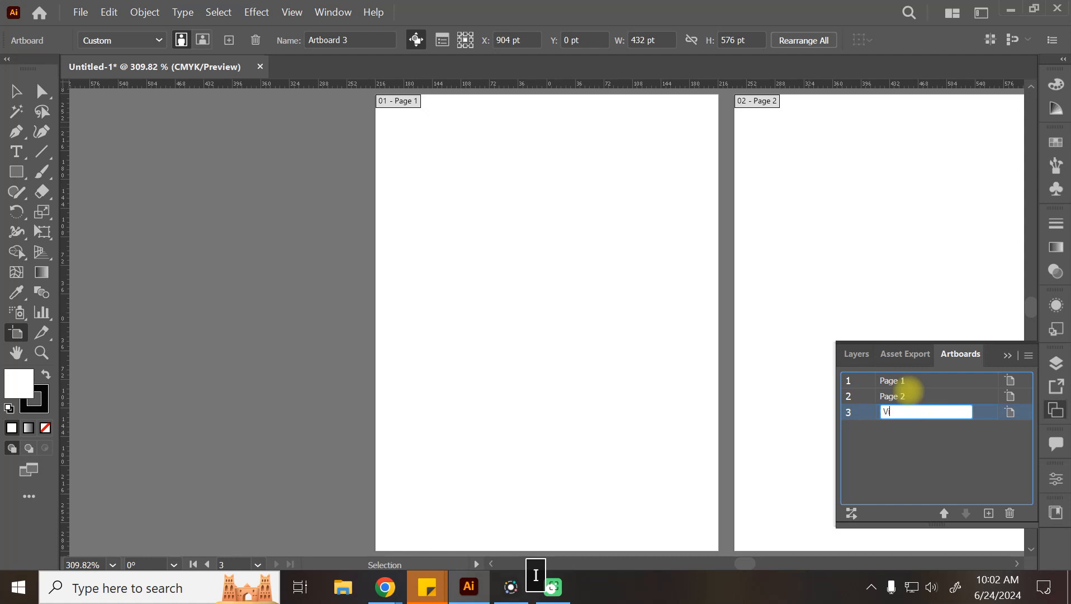
pyautogui.write('siting card')
pyautogui.press('Return')
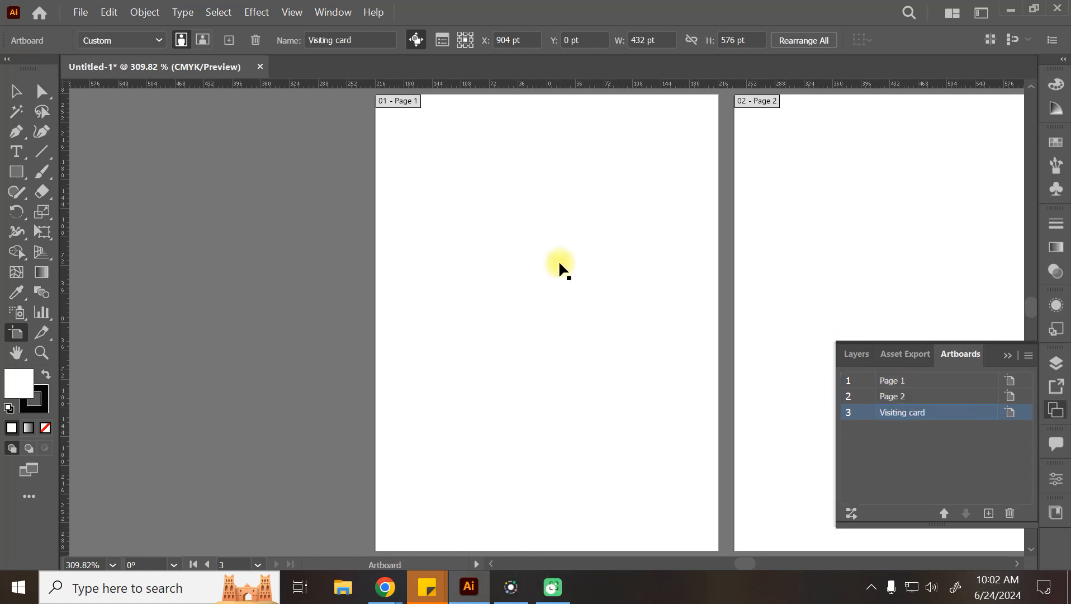
# Step: Bring the Visiting card artboard into view, leave artboard editing and make each of the three artboards active in turn
pyautogui.scroll(5, 560, 267)
pyautogui.press('space')
pyautogui.moveTo(804, 261); pyautogui.dragTo(414, 292)
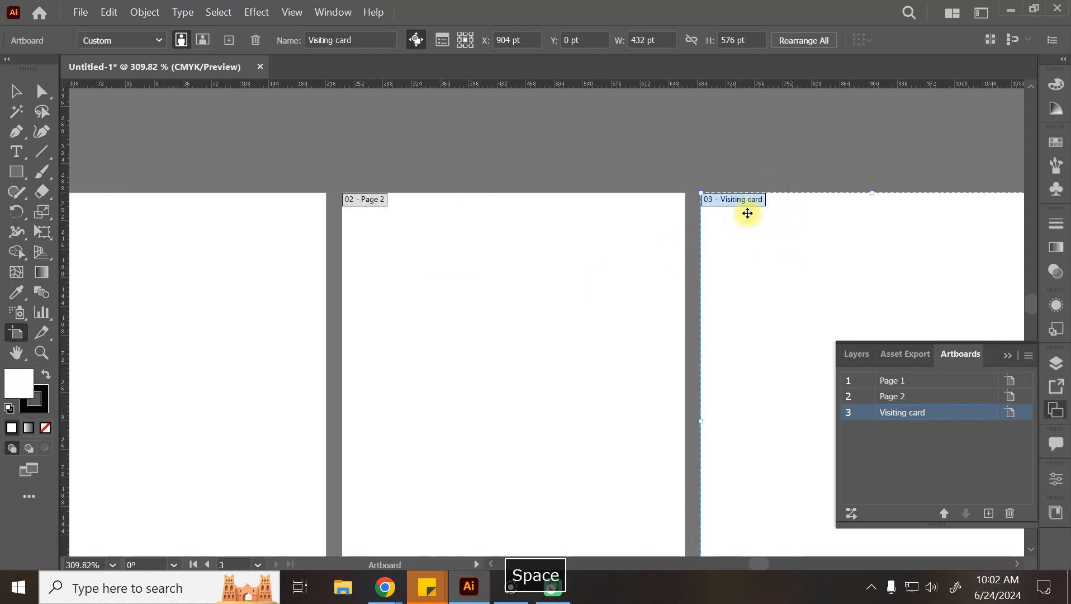
pyautogui.press('space')
pyautogui.moveTo(763, 250); pyautogui.dragTo(673, 242)
pyautogui.click(151, 221)
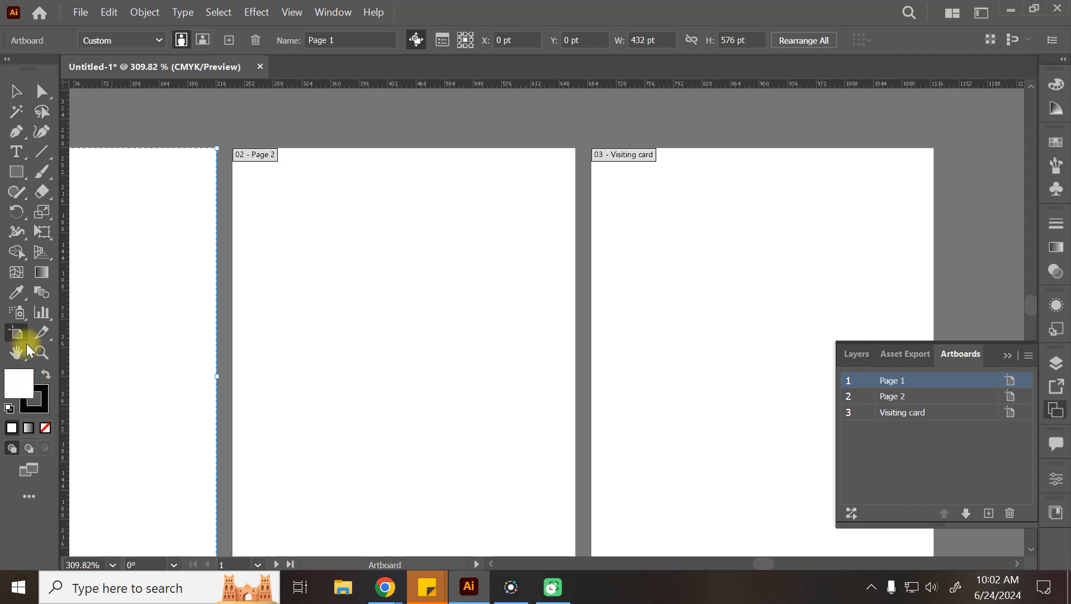
pyautogui.click(16, 94)
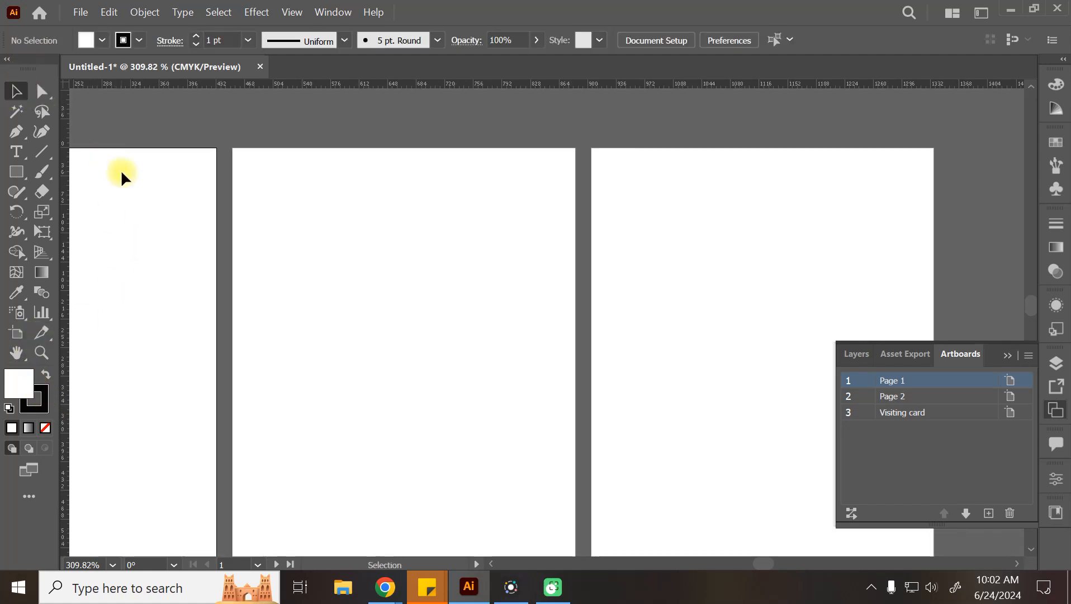
pyautogui.click(607, 220)
pyautogui.click(313, 230)
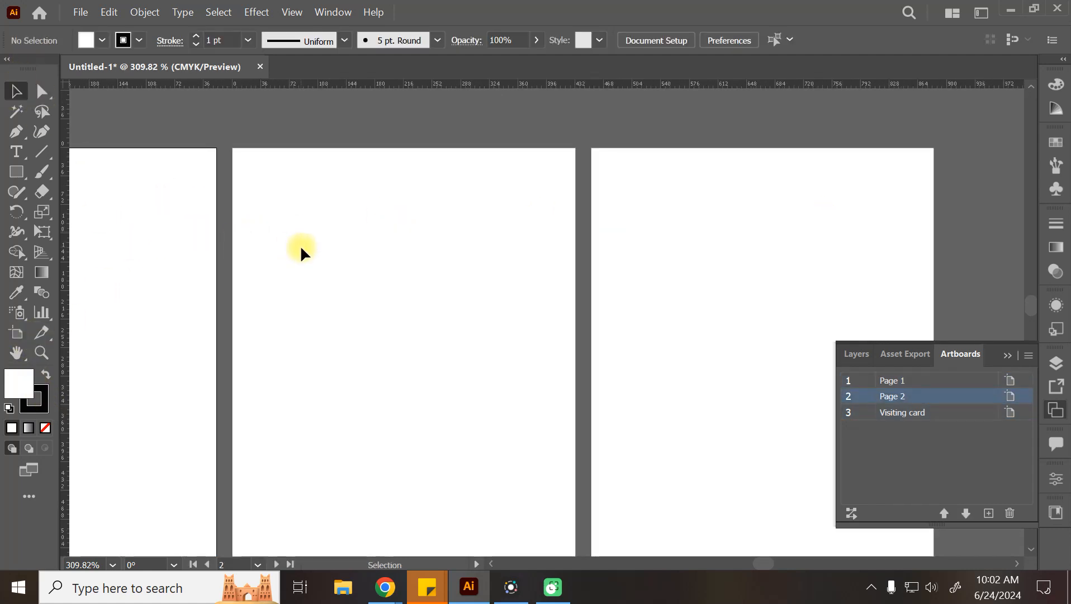
pyautogui.click(683, 222)
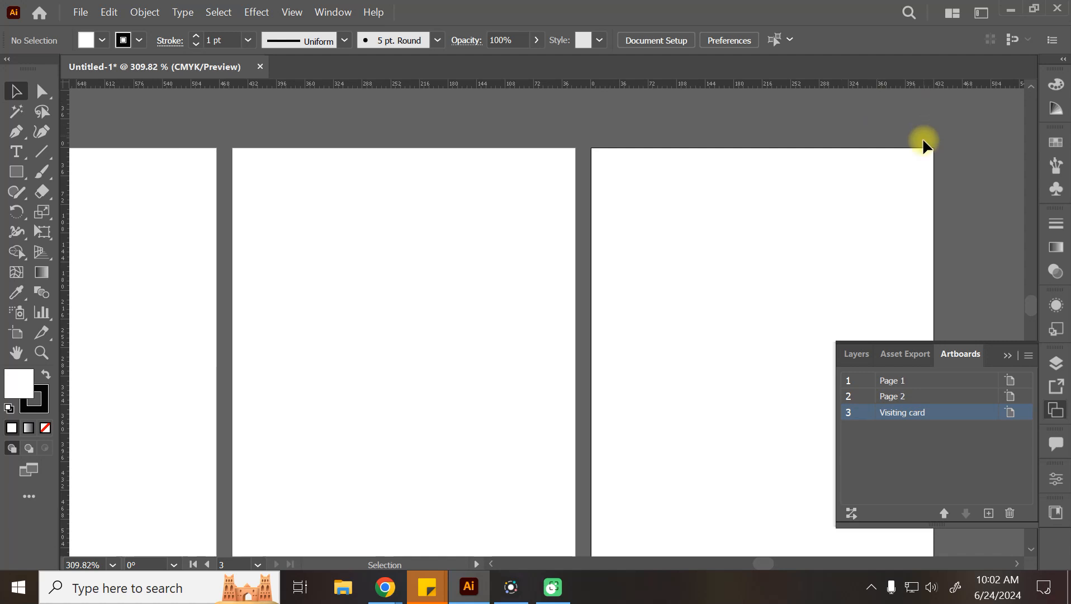
pyautogui.click(528, 222)
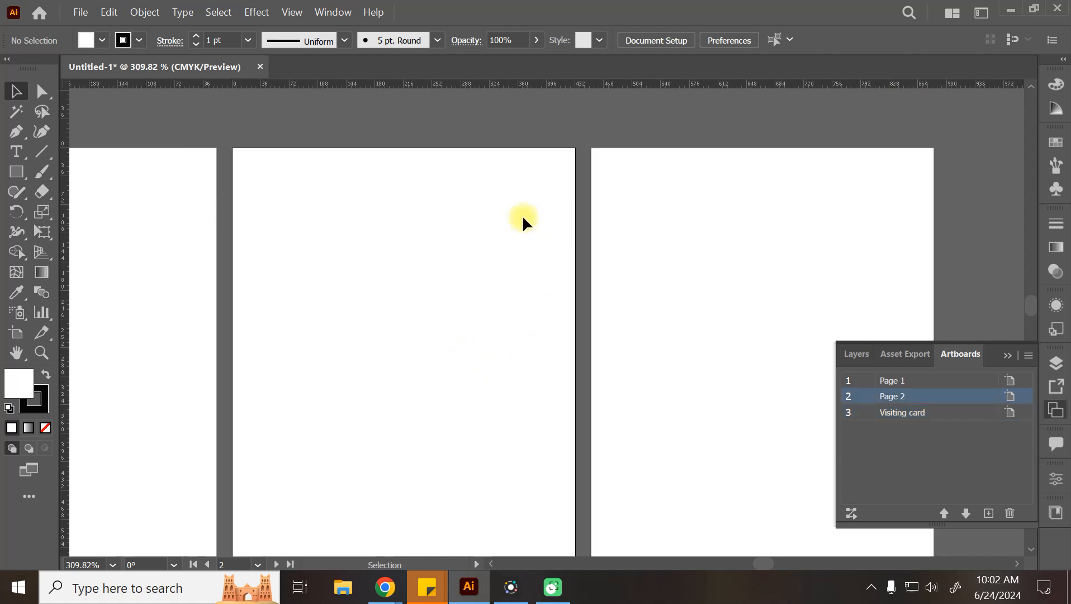
pyautogui.click(148, 215)
pyautogui.click(291, 189)
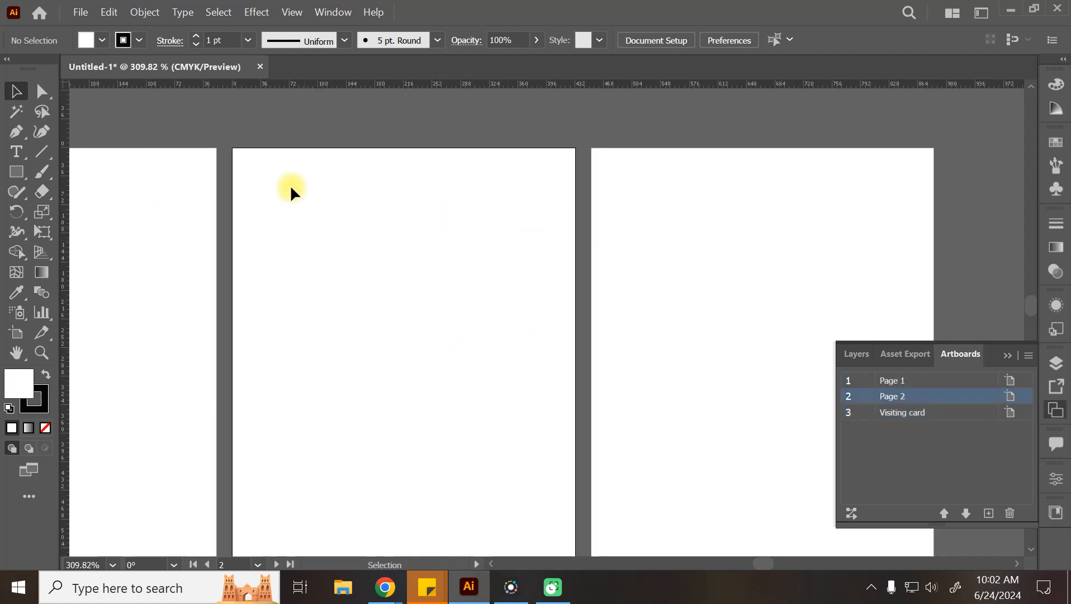
pyautogui.click(119, 232)
pyautogui.click(789, 280)
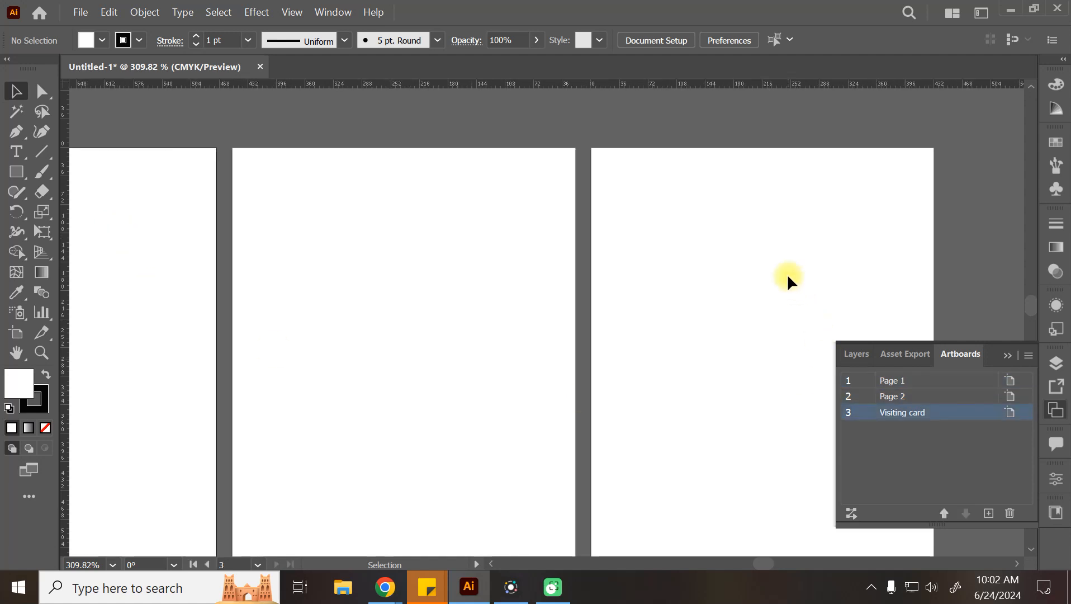
# Step: Return to artboard editing and set the Visiting card artboard to 3.5 pt wide and 2 pt high
pyautogui.click(25, 343)
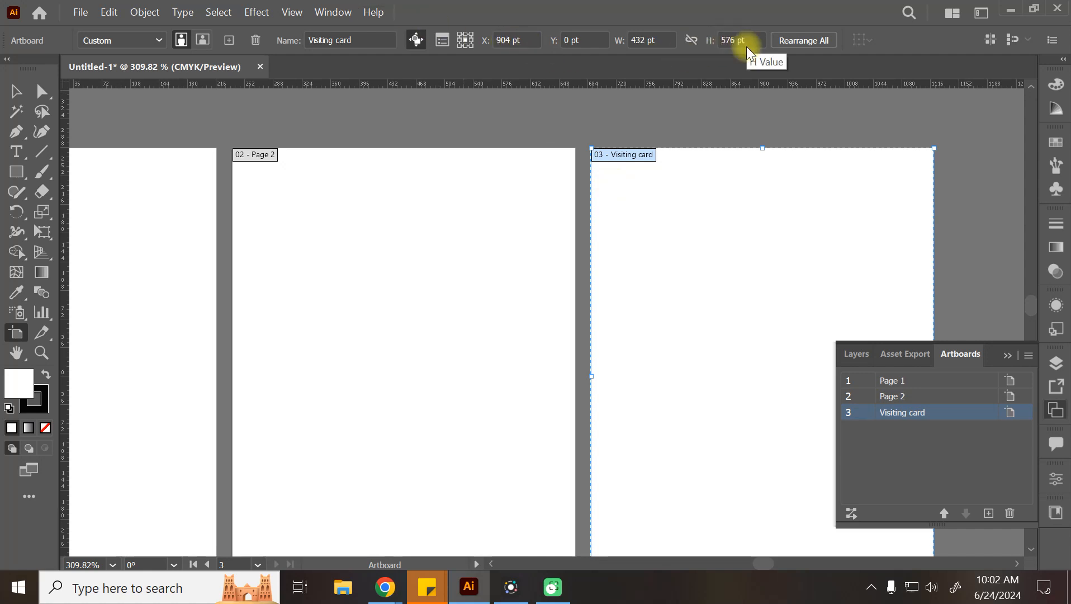
pyautogui.click(666, 44)
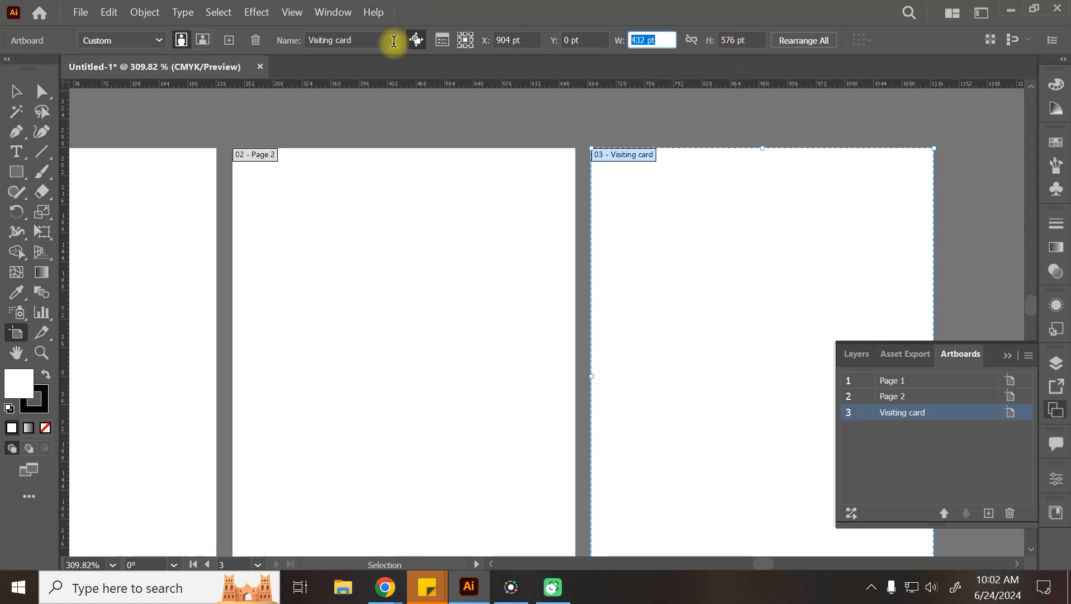
pyautogui.write('3.')
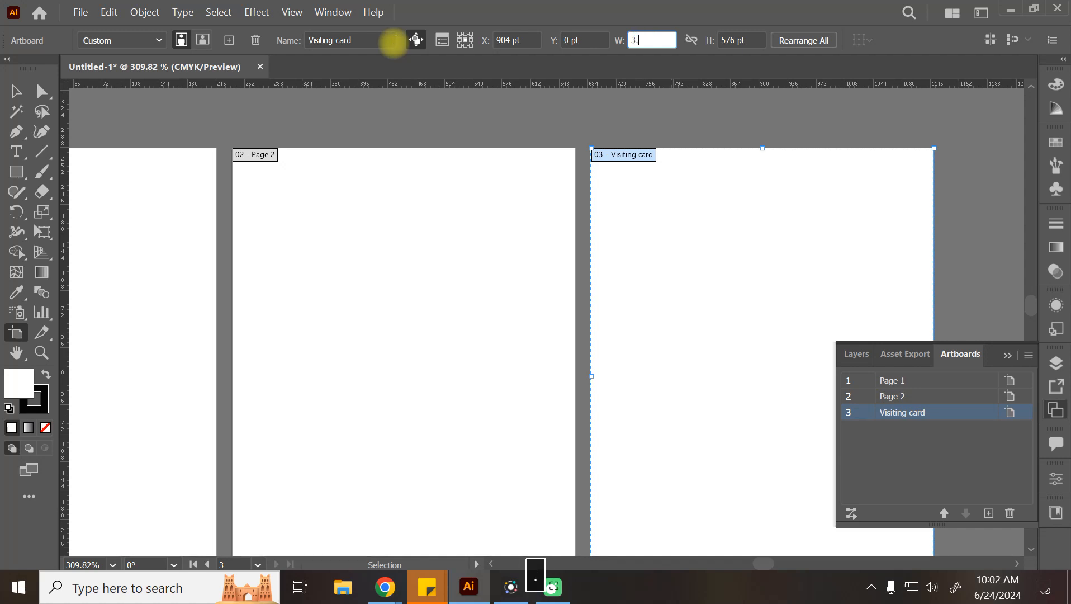
pyautogui.write('5')
pyautogui.press('Tab')
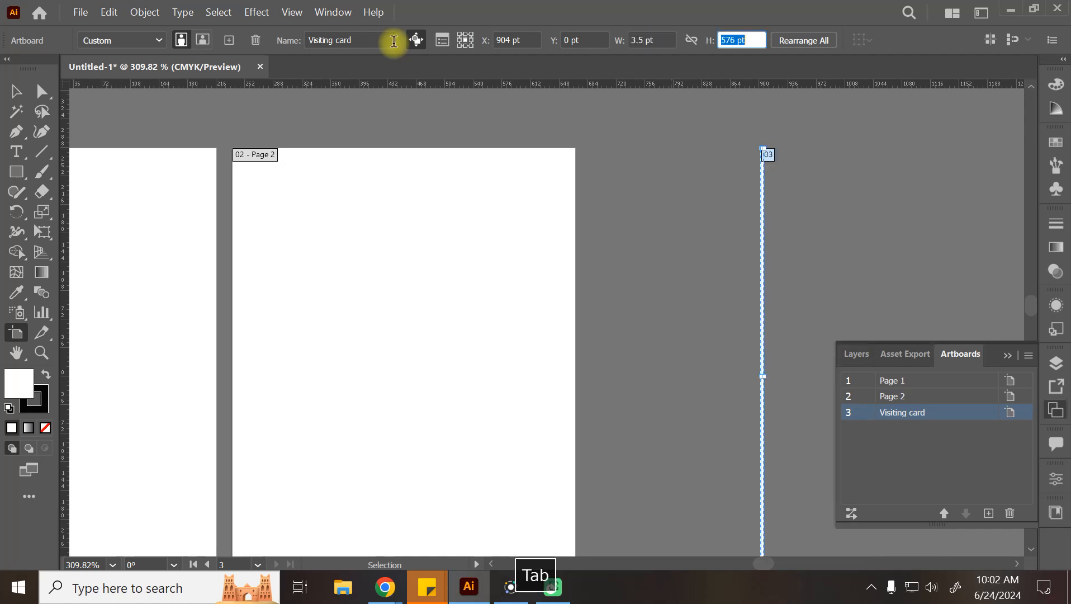
pyautogui.write('2')
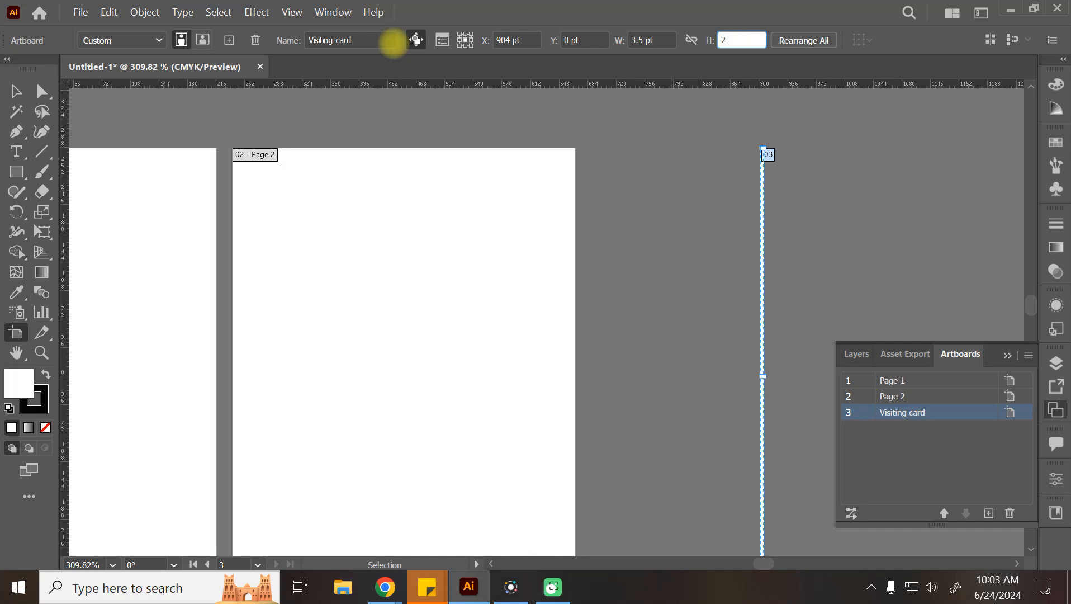
# Step: Resize the Visiting card artboard to 3.5 inch wide and 2.5 inch high, and leave artboard editing
pyautogui.click(663, 41)
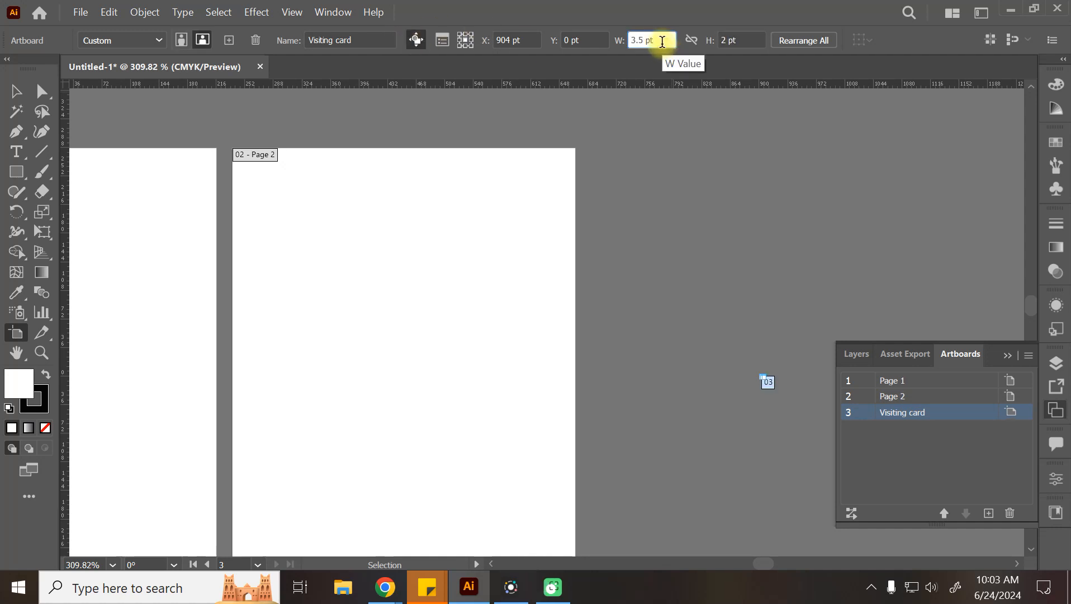
pyautogui.press('BackSpace')
pyautogui.press('BackSpace')
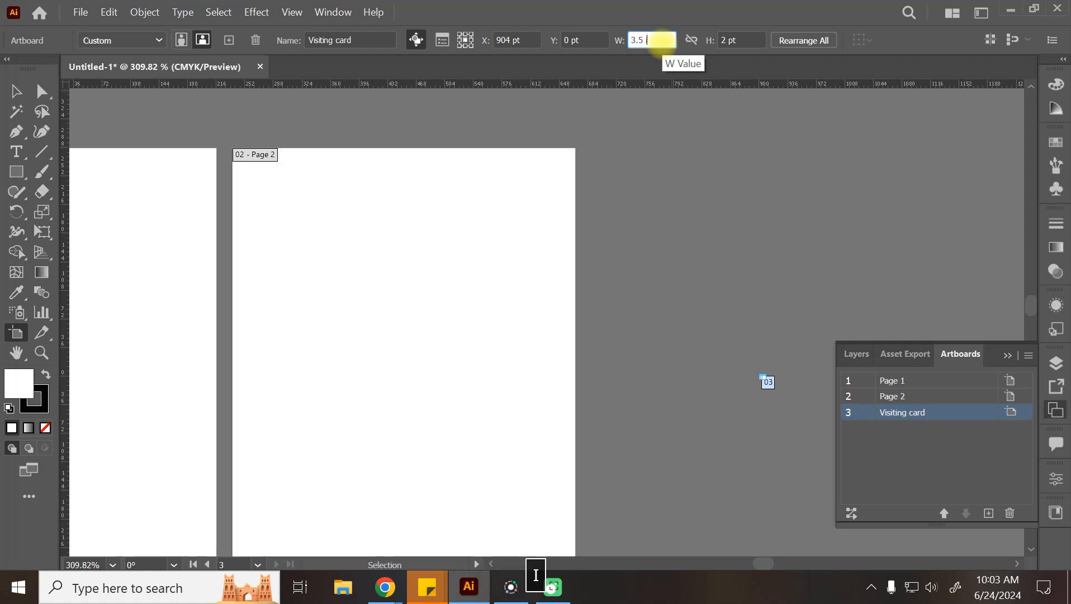
pyautogui.write('inc')
pyautogui.press('Tab')
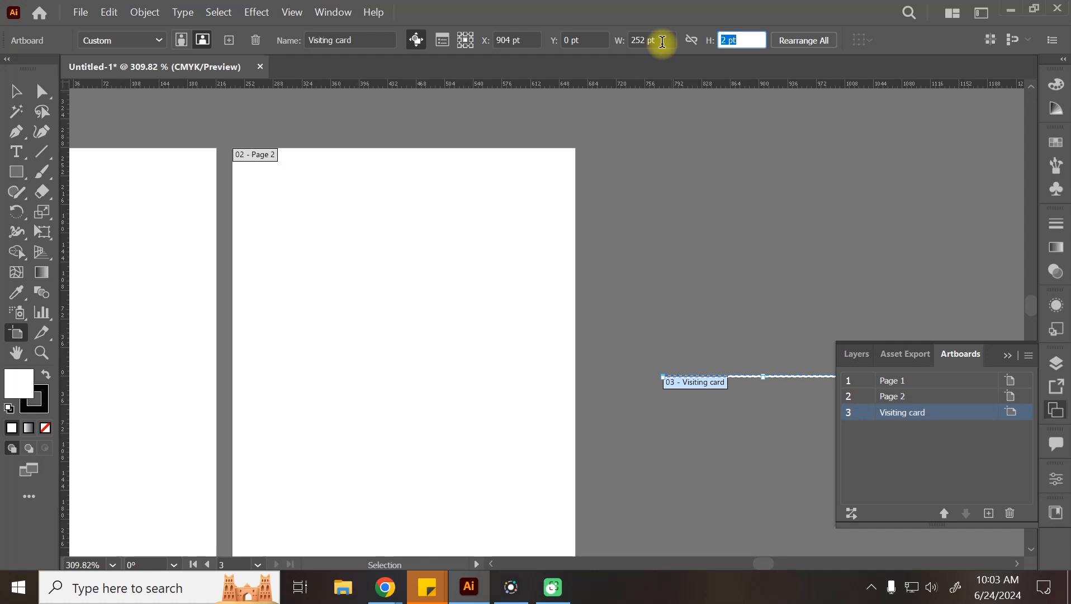
pyautogui.write('2.5 ')
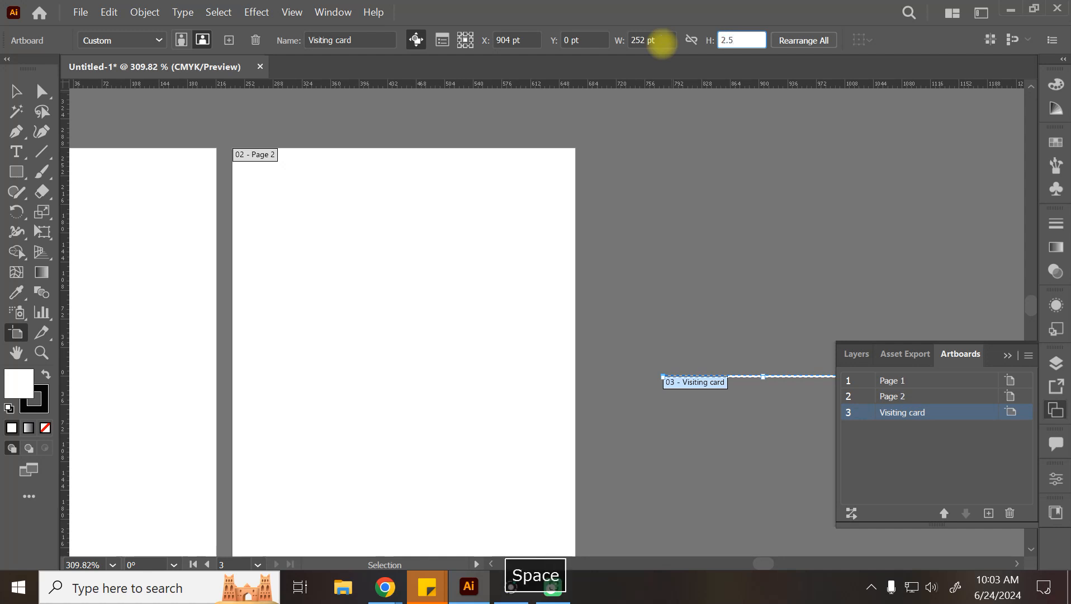
pyautogui.write('inch')
pyautogui.press('Tab')
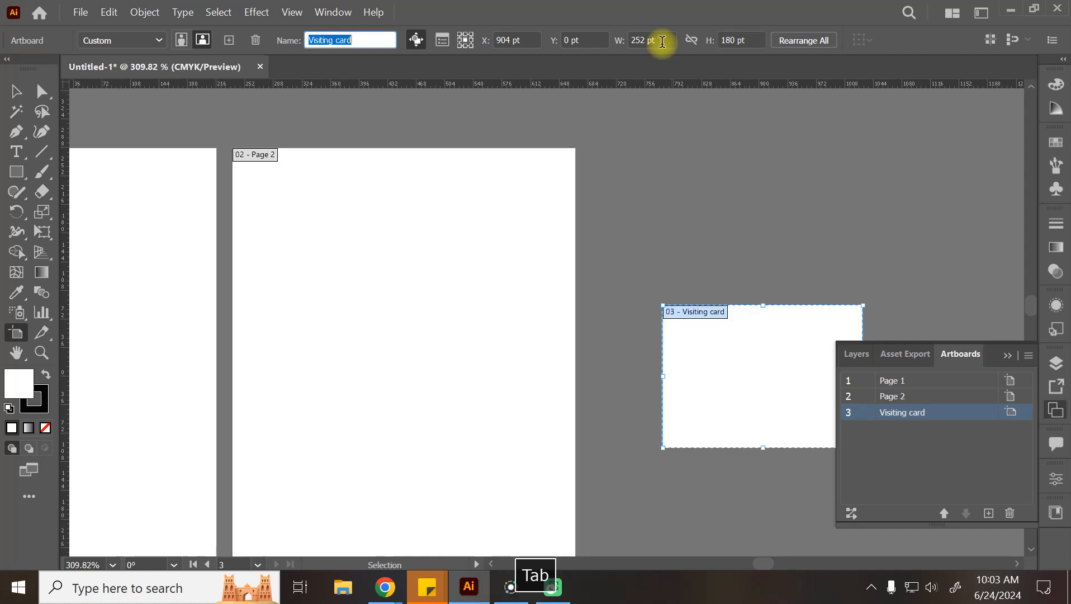
pyautogui.click(15, 92)
pyautogui.hotkey('ctrl', '-')
pyautogui.hotkey('ctrl', '-')
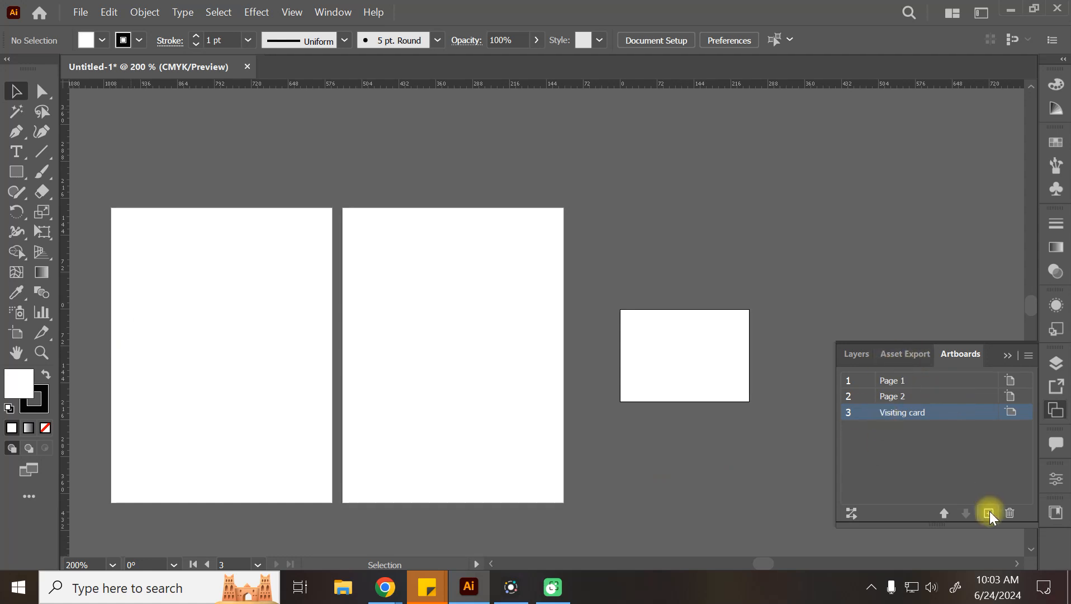
# Step: Return to artboard editing and apply the B4 size preset to the Visiting card artboard
pyautogui.click(29, 336)
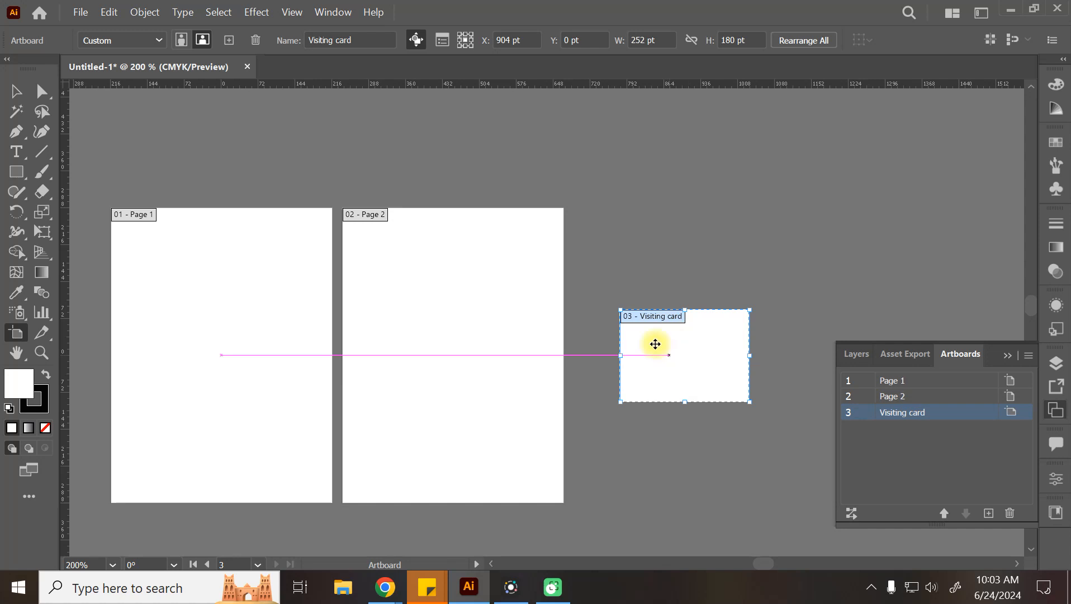
pyautogui.click(128, 43)
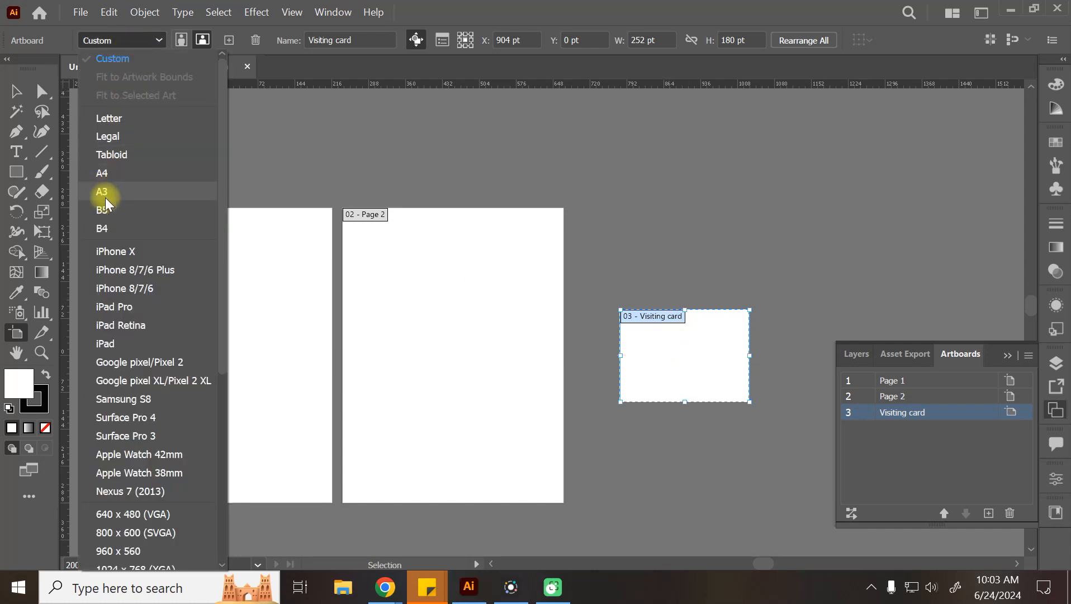
pyautogui.click(112, 227)
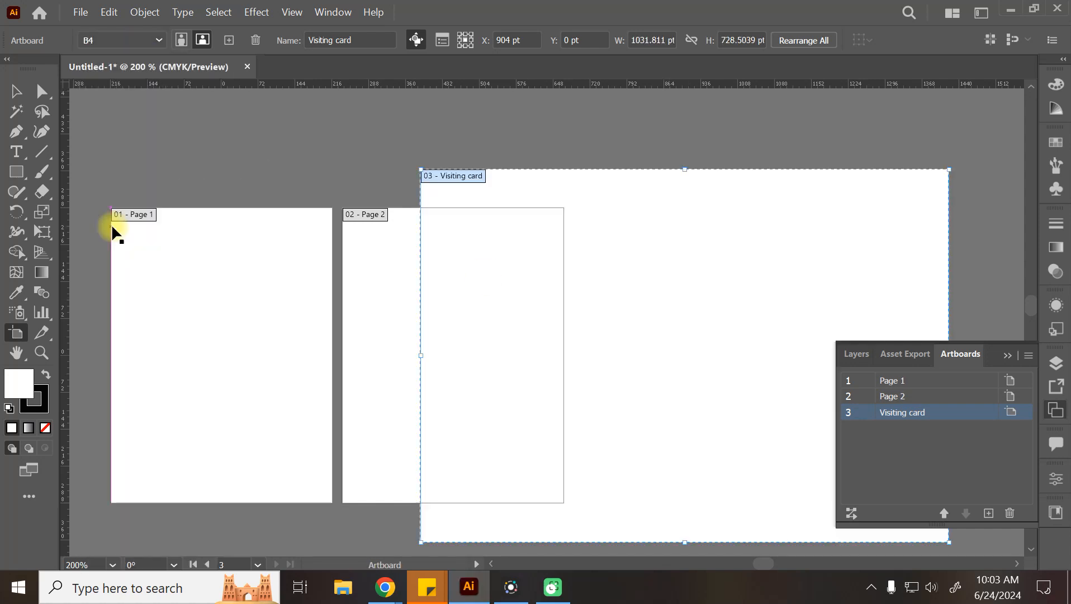
# Step: Browse the size presets and try Nexus 7 (2013) and Surface Pro 3 on the Visiting card artboard
pyautogui.click(103, 43)
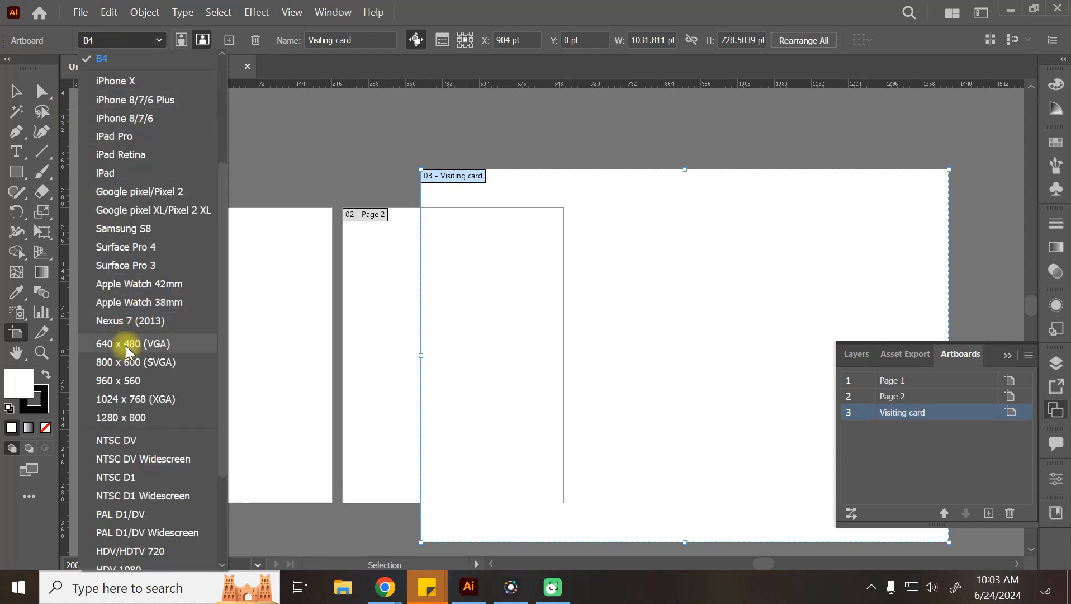
pyautogui.scroll(-2, 117, 468)
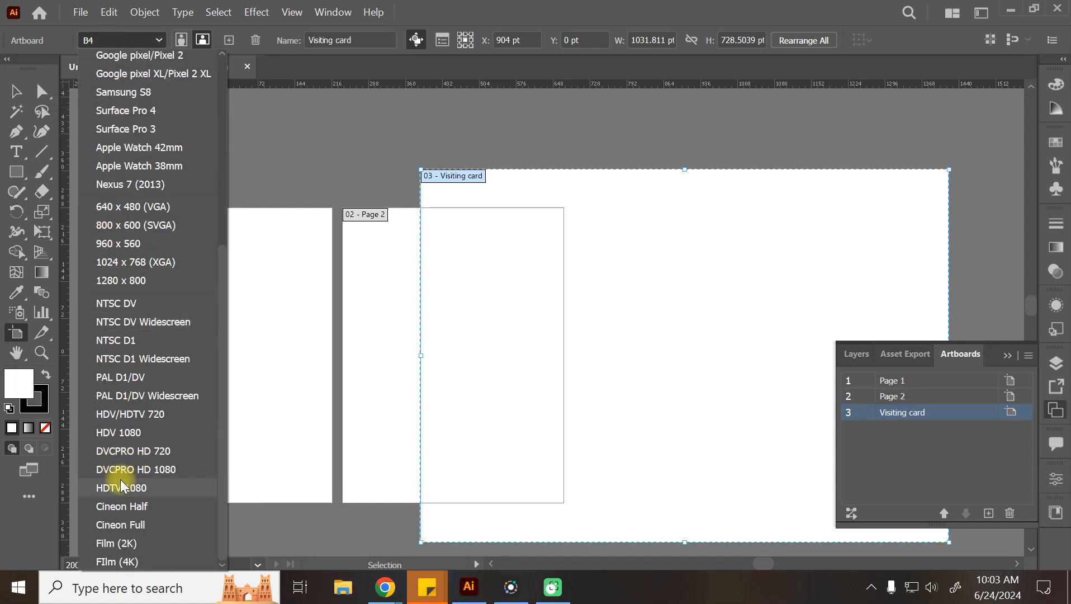
pyautogui.scroll(2, 109, 481)
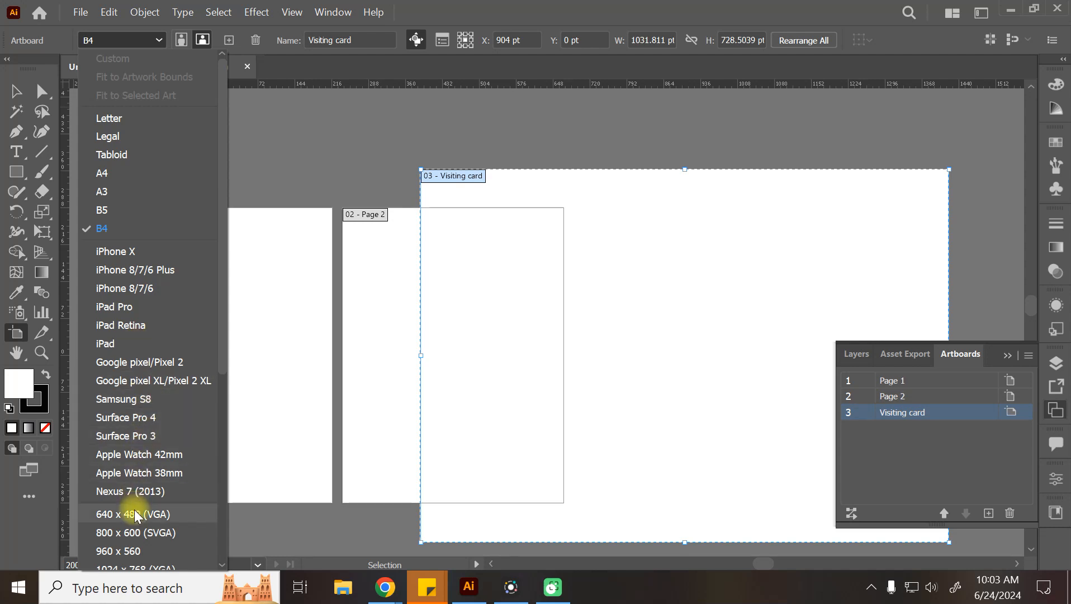
pyautogui.click(129, 490)
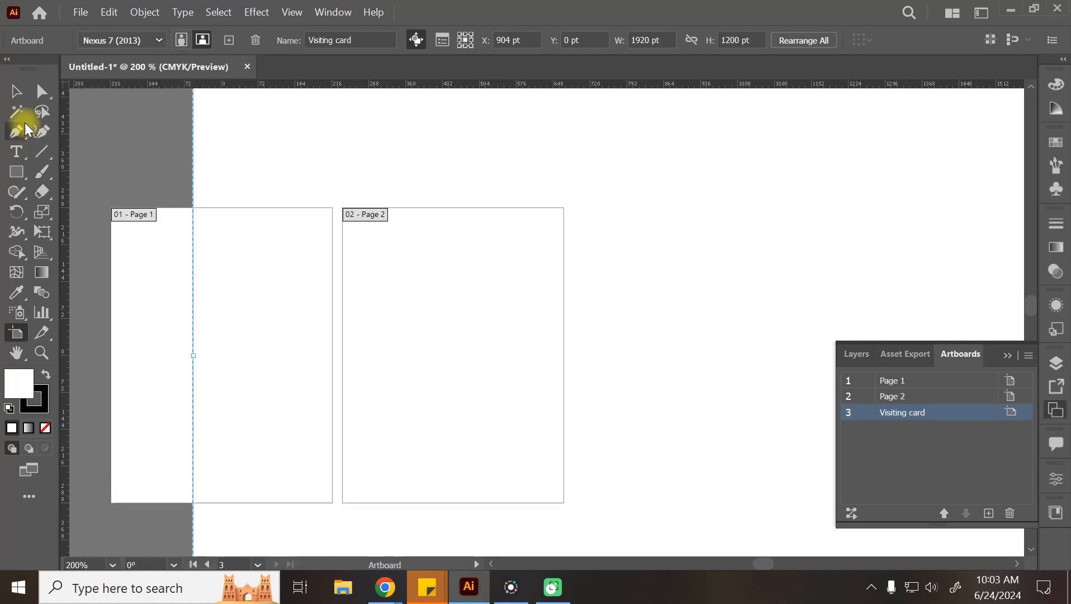
pyautogui.click(124, 44)
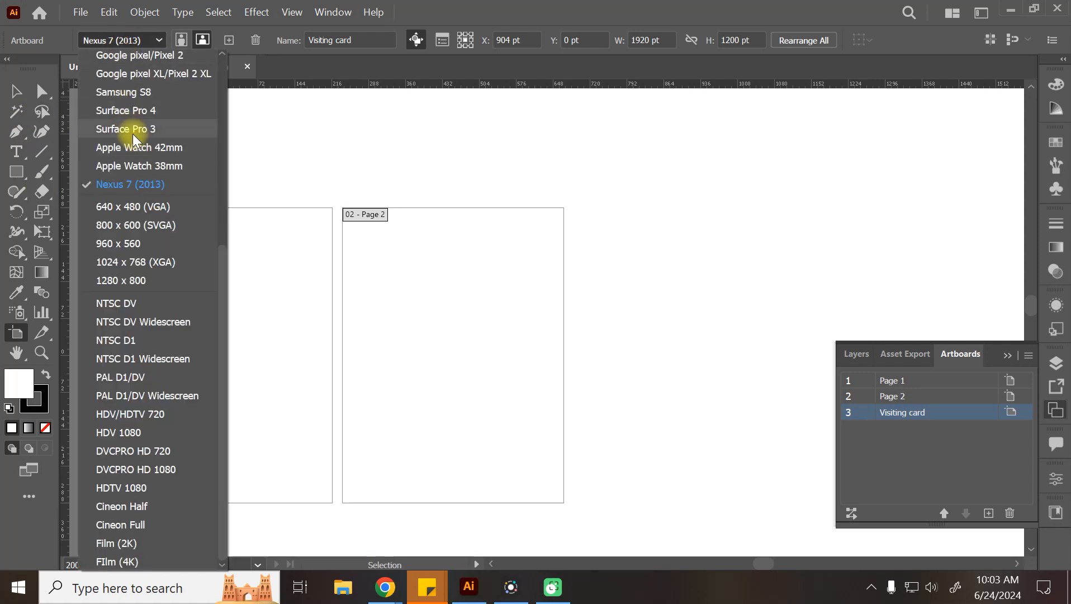
pyautogui.click(133, 132)
# Step: Apply the A4 size preset to the Visiting card artboard and move it to about X 1135 pt, clear of Page 2
pyautogui.click(120, 41)
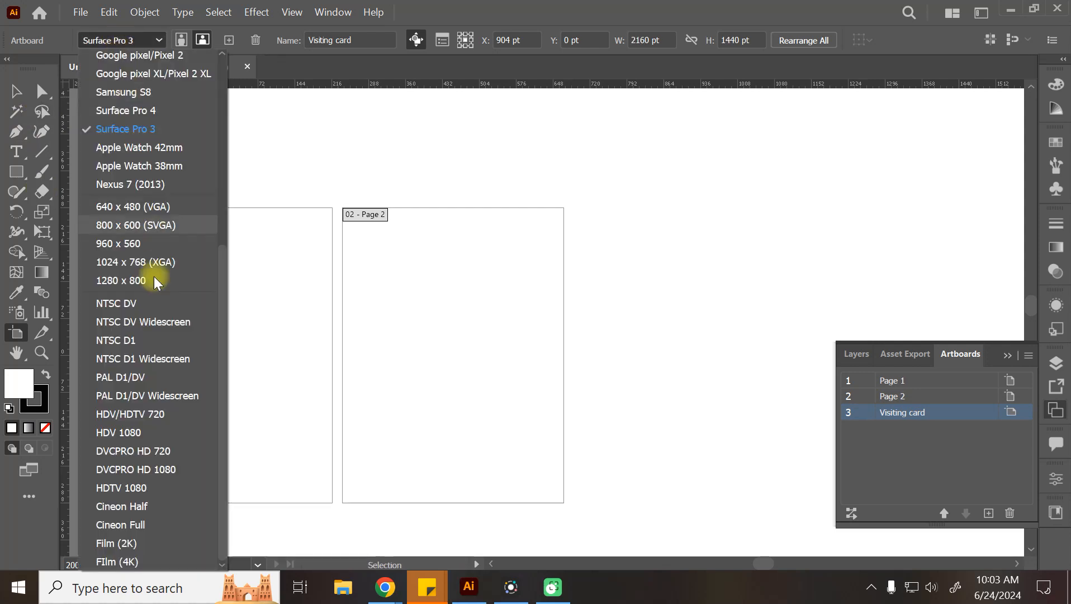
pyautogui.scroll(5, 157, 224)
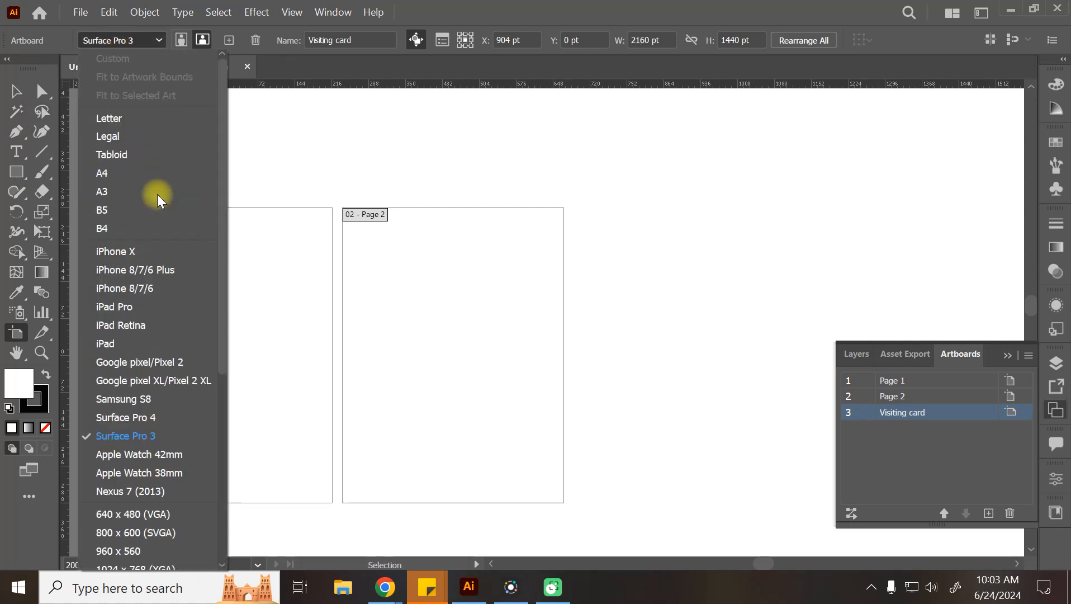
pyautogui.click(109, 174)
pyautogui.moveTo(712, 344); pyautogui.dragTo(813, 338)
pyautogui.moveTo(672, 291); pyautogui.dragTo(681, 300)
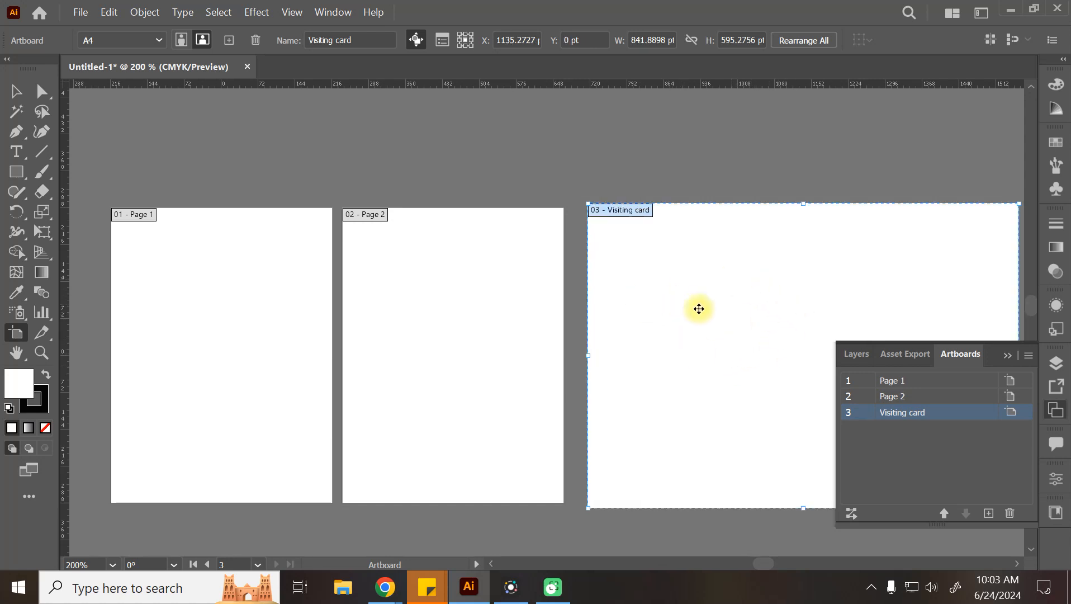
pyautogui.press('space')
pyautogui.moveTo(799, 309); pyautogui.dragTo(621, 251)
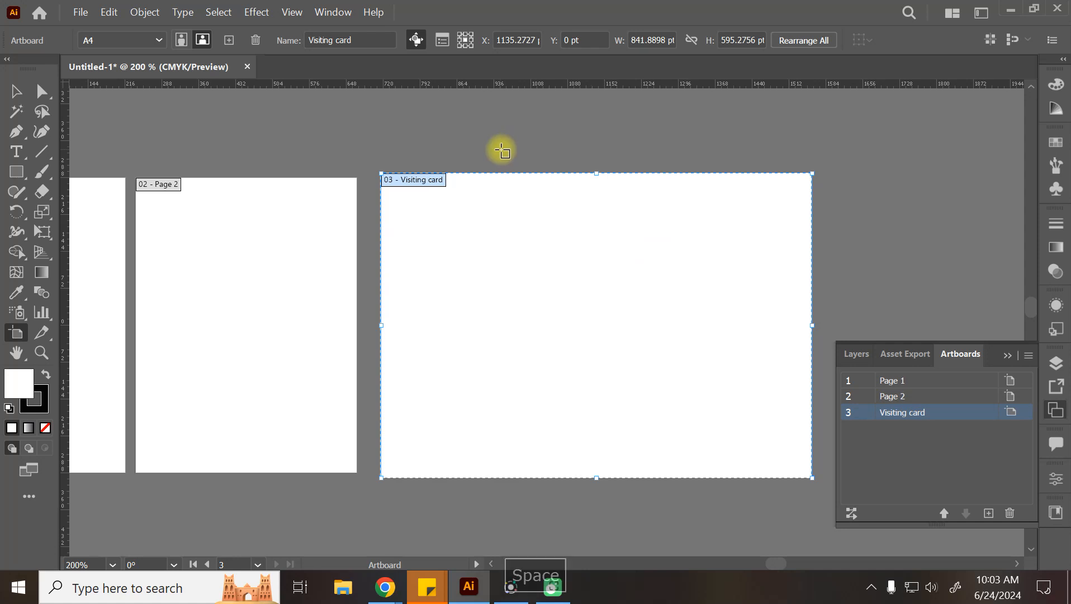
# Step: Turn the Visiting card artboard to portrait orientation, and try adding another artboard before undoing that addition
pyautogui.click(181, 40)
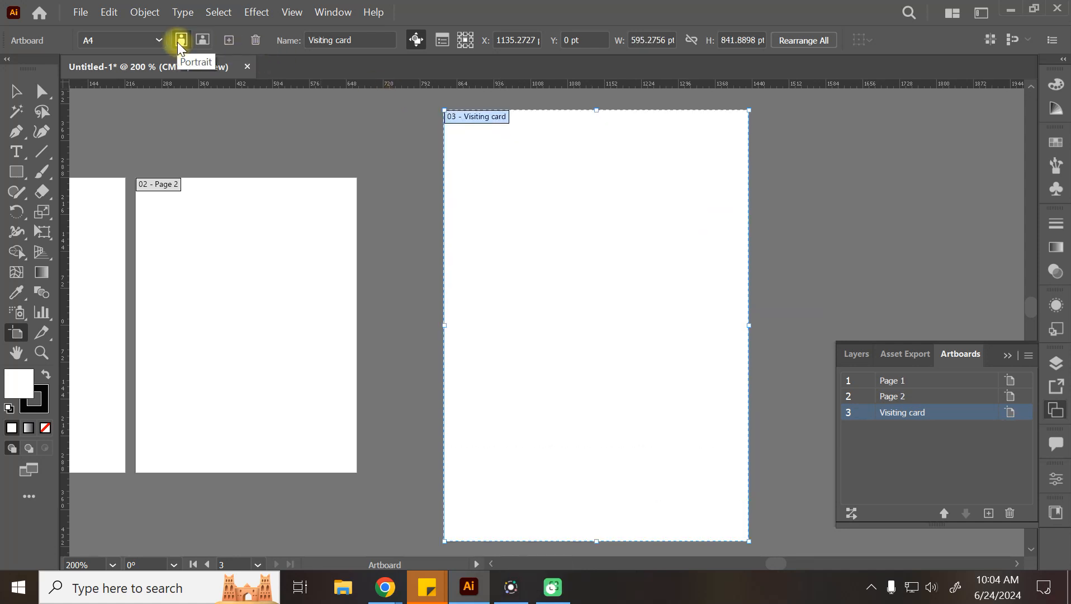
pyautogui.click(229, 40)
pyautogui.hotkey('ctrl', 'z')
pyautogui.moveTo(199, 232); pyautogui.dragTo(551, 335)
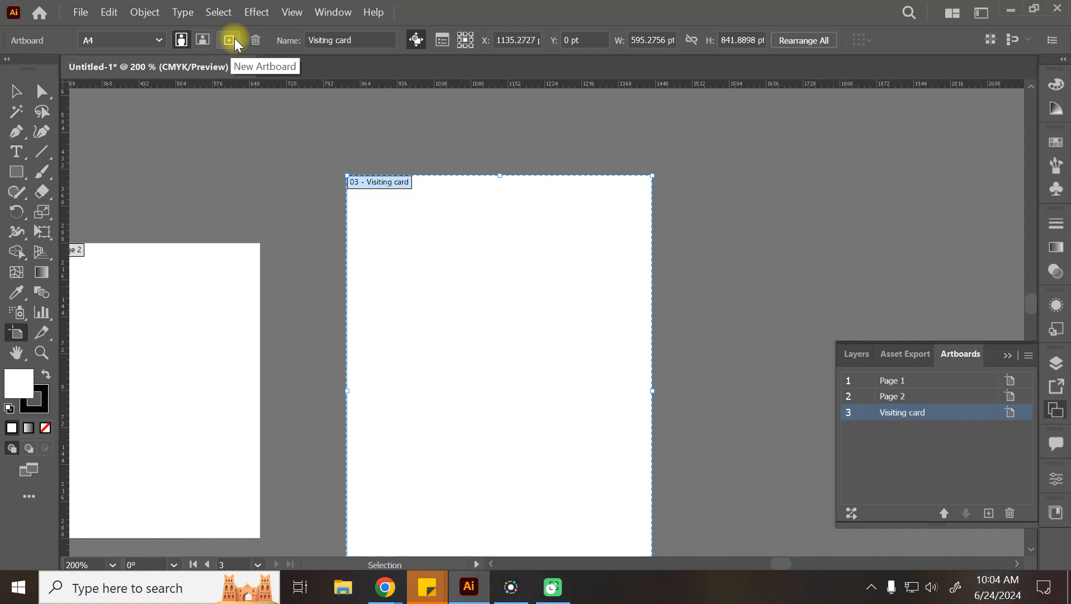
# Step: Delete the Visiting card artboard and leave artboard editing
pyautogui.click(255, 40)
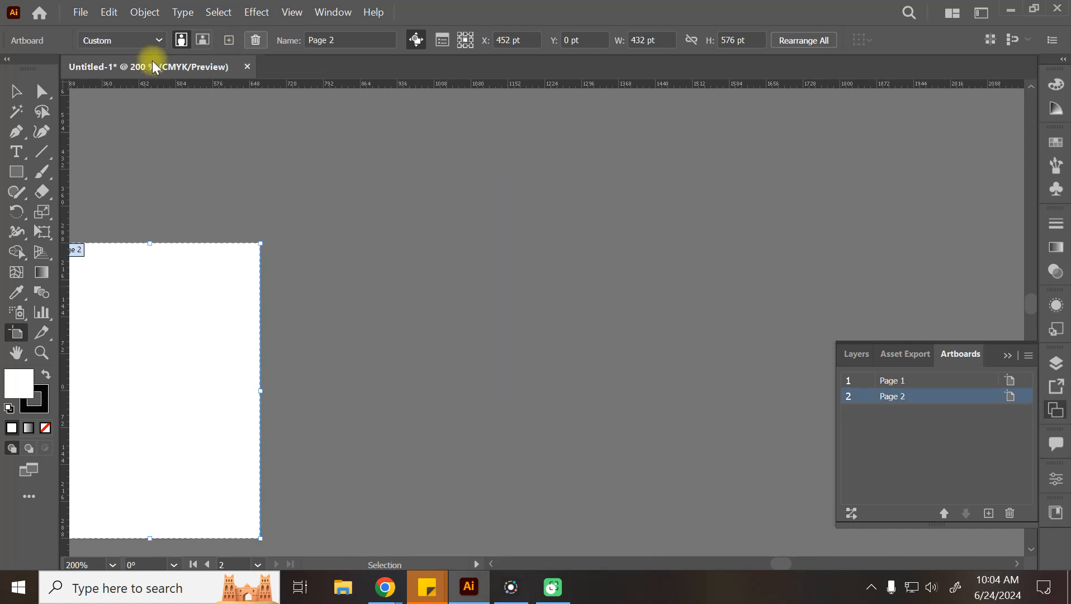
pyautogui.click(14, 95)
pyautogui.press('space')
pyautogui.moveTo(400, 346); pyautogui.dragTo(755, 299)
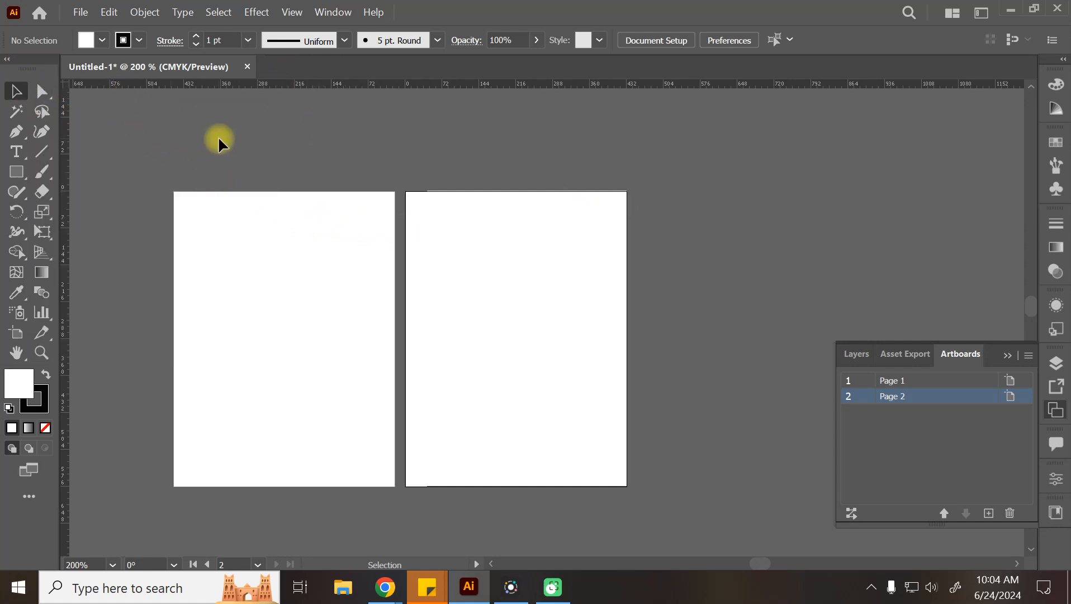
# Step: Examine Page 1 and Page 2 at different magnifications up to 300%, and hide and redisplay the rulers
pyautogui.press('space')
pyautogui.moveTo(462, 284); pyautogui.dragTo(516, 249)
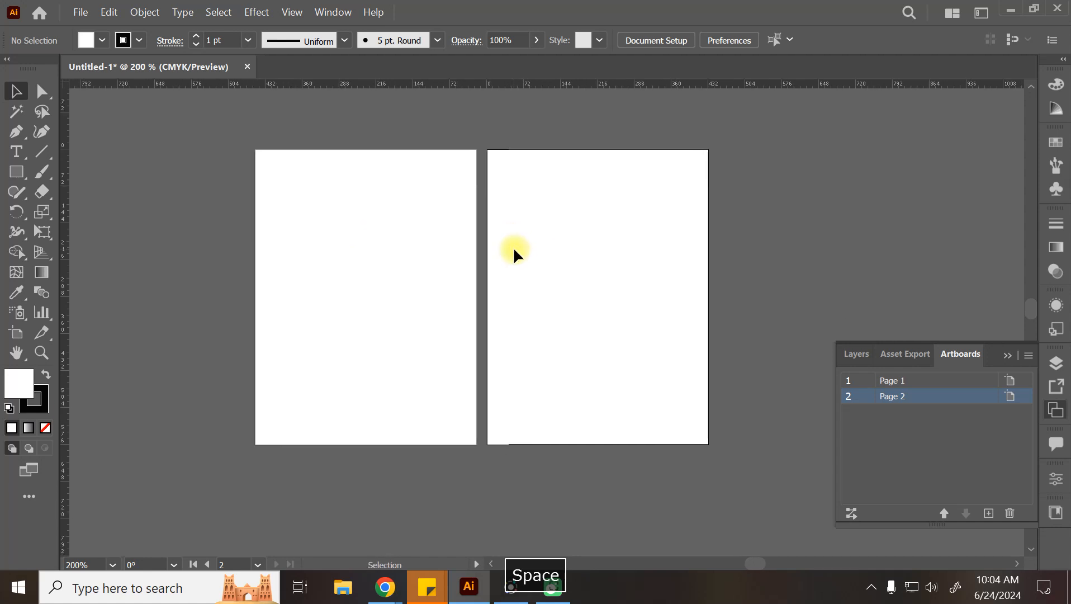
pyautogui.hotkey('ctrl', '+')
pyautogui.hotkey('ctrl', '-')
pyautogui.press('space')
pyautogui.moveTo(510, 248); pyautogui.dragTo(400, 298)
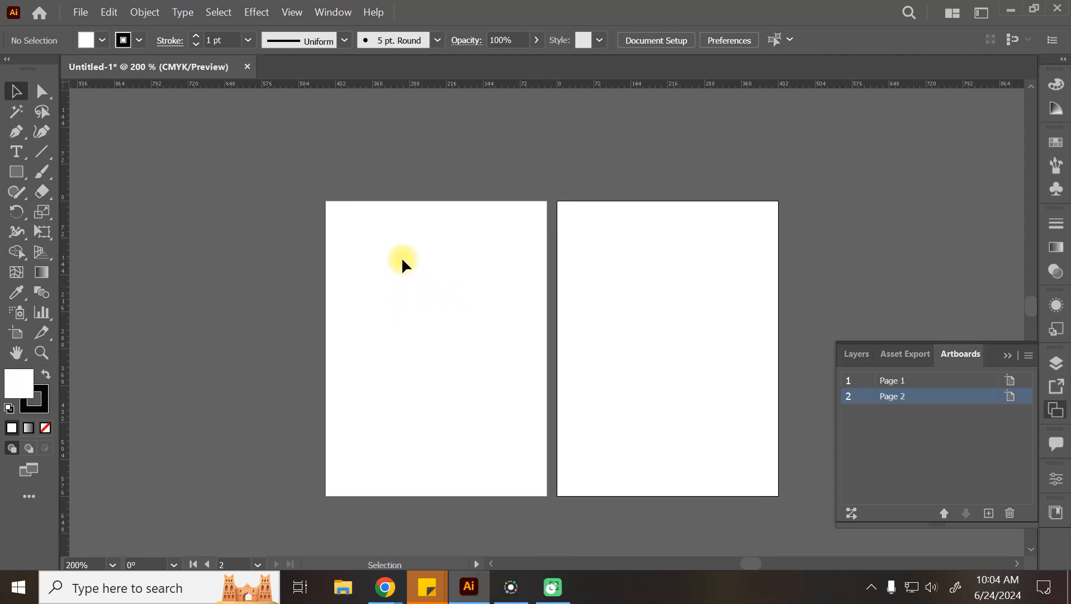
pyautogui.hotkey('ctrl', '=')
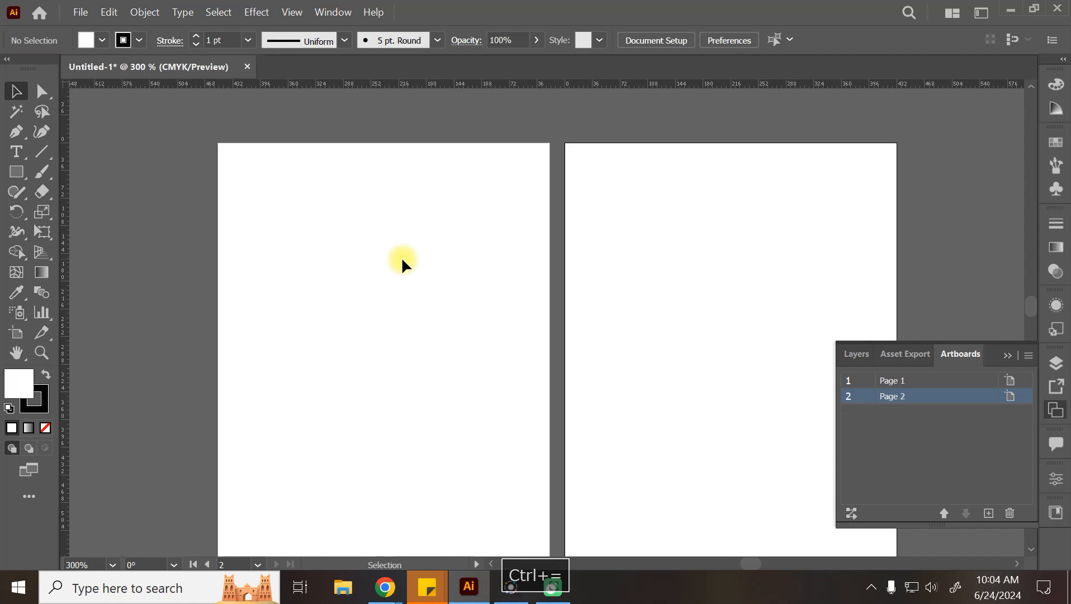
pyautogui.hotkey('ctrl', '=')
pyautogui.hotkey('ctrl', '-')
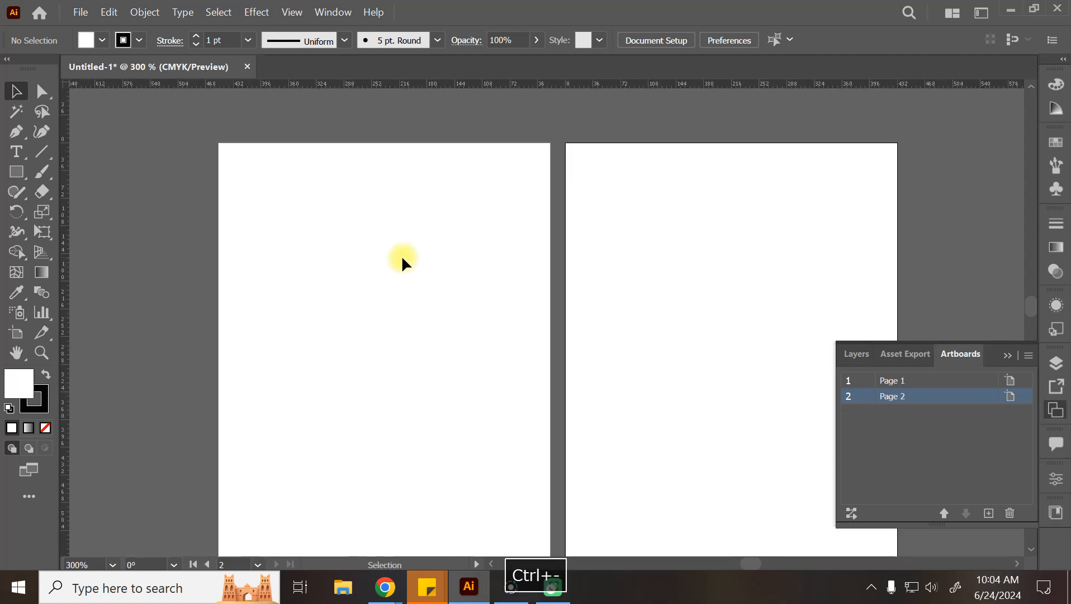
pyautogui.press('space')
pyautogui.moveTo(413, 305); pyautogui.dragTo(349, 268)
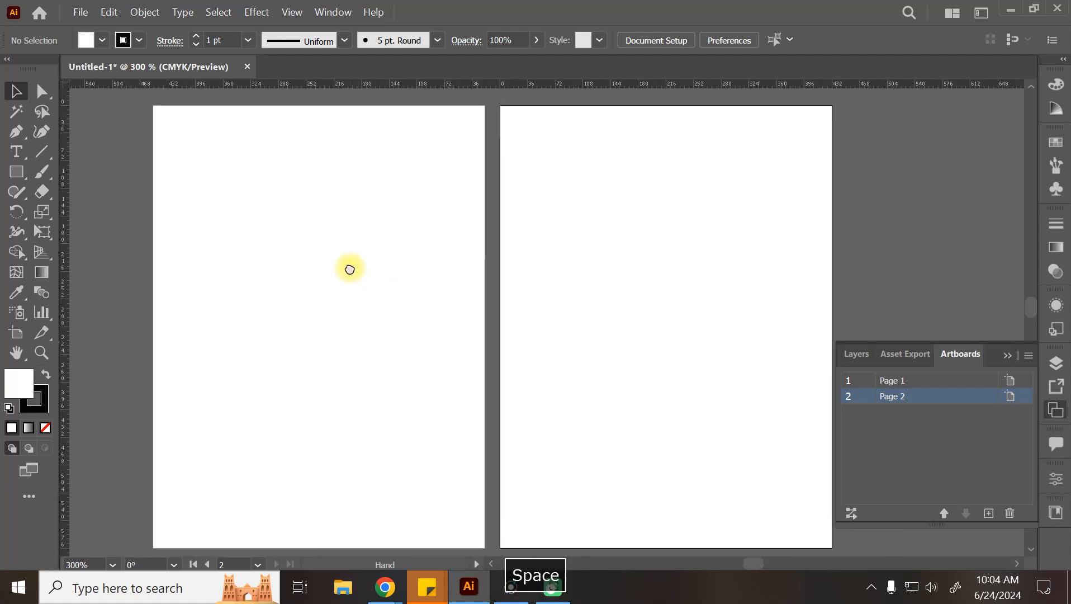
pyautogui.hotkey('ctrl', 'r')
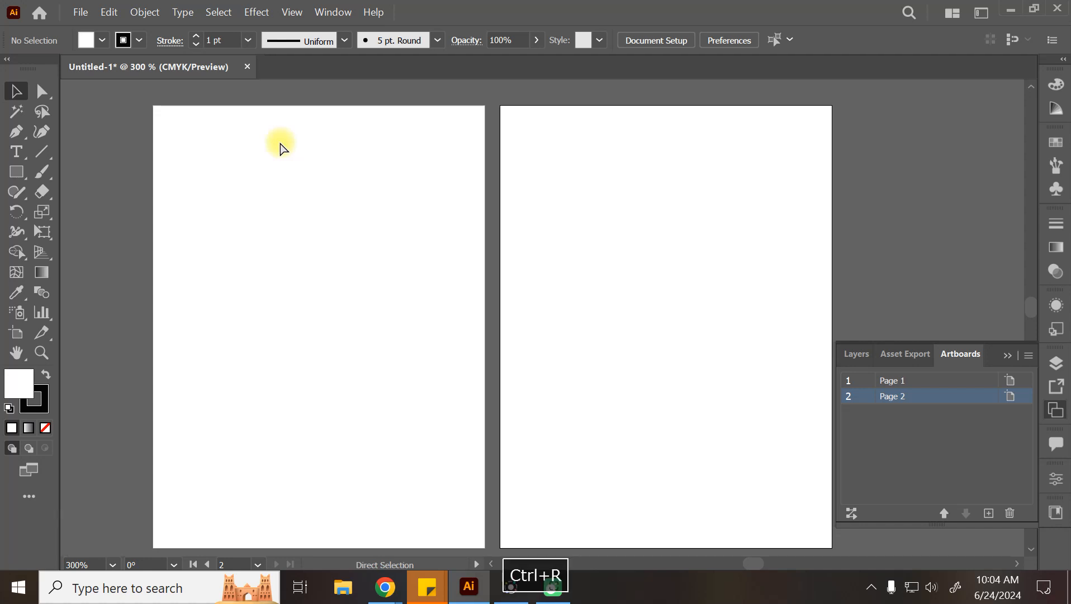
pyautogui.hotkey('ctrl', 'r')
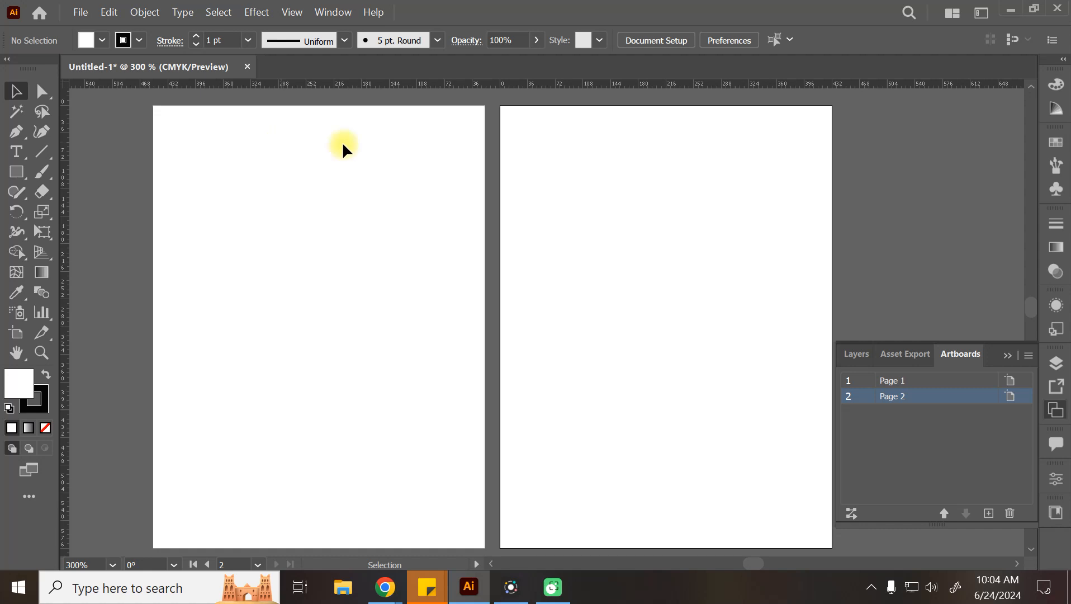
# Step: Move the ruler origin to Page 1's upper-left corner, to the middle of the page, and back to that corner
pyautogui.moveTo(255, 153); pyautogui.dragTo(304, 162)
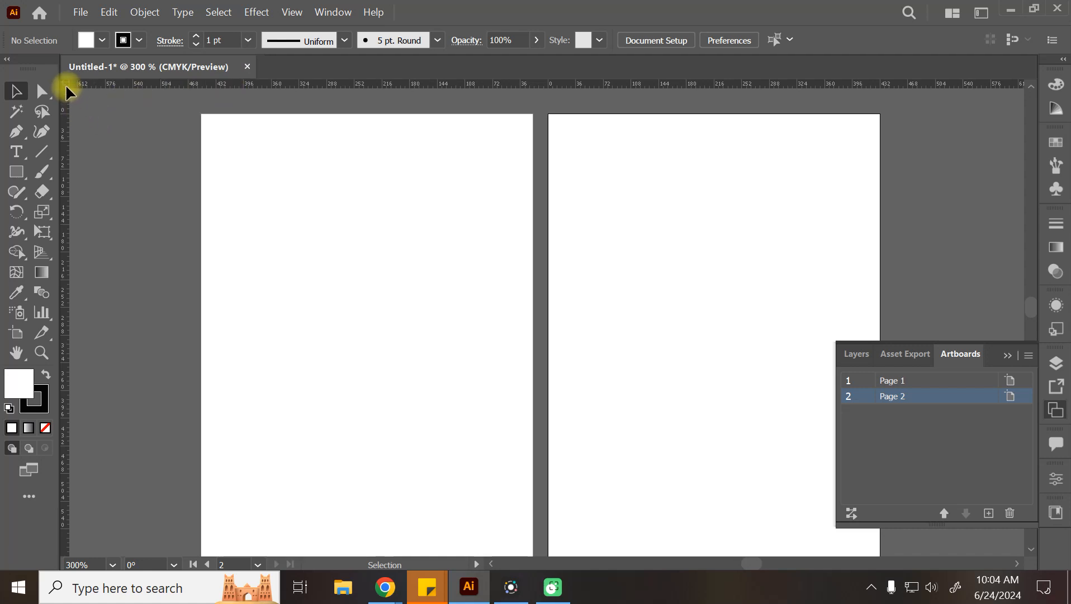
pyautogui.moveTo(64, 84); pyautogui.dragTo(201, 114)
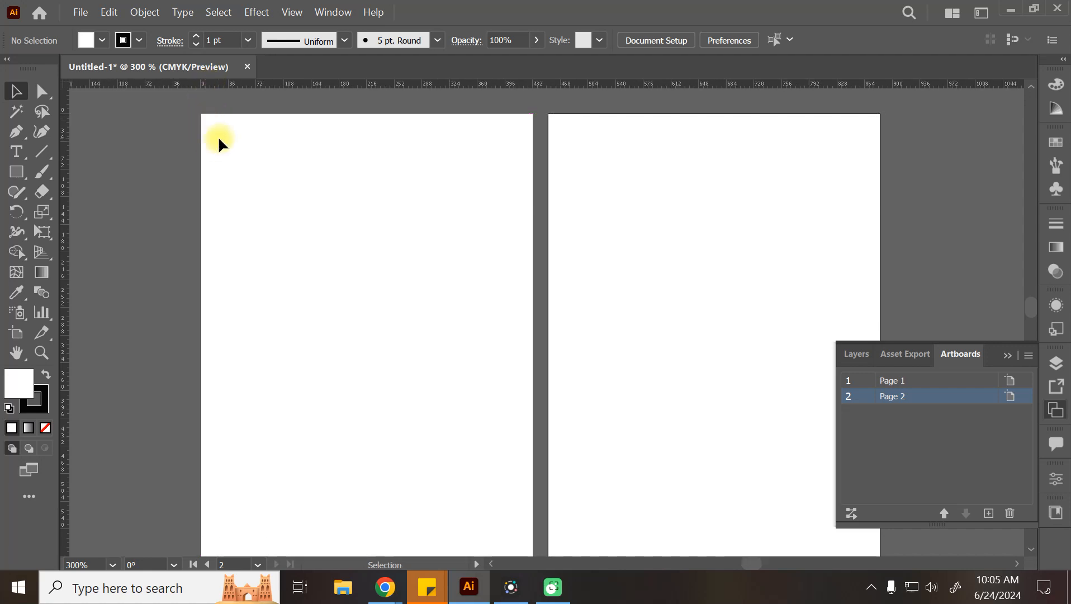
pyautogui.moveTo(65, 85); pyautogui.dragTo(390, 278)
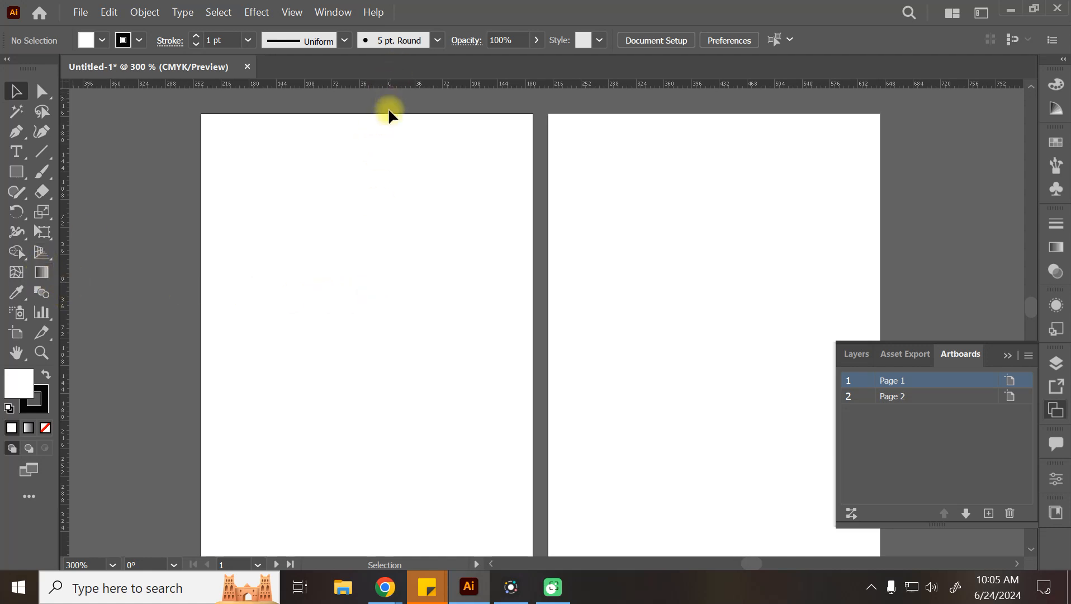
pyautogui.moveTo(65, 84); pyautogui.dragTo(201, 115)
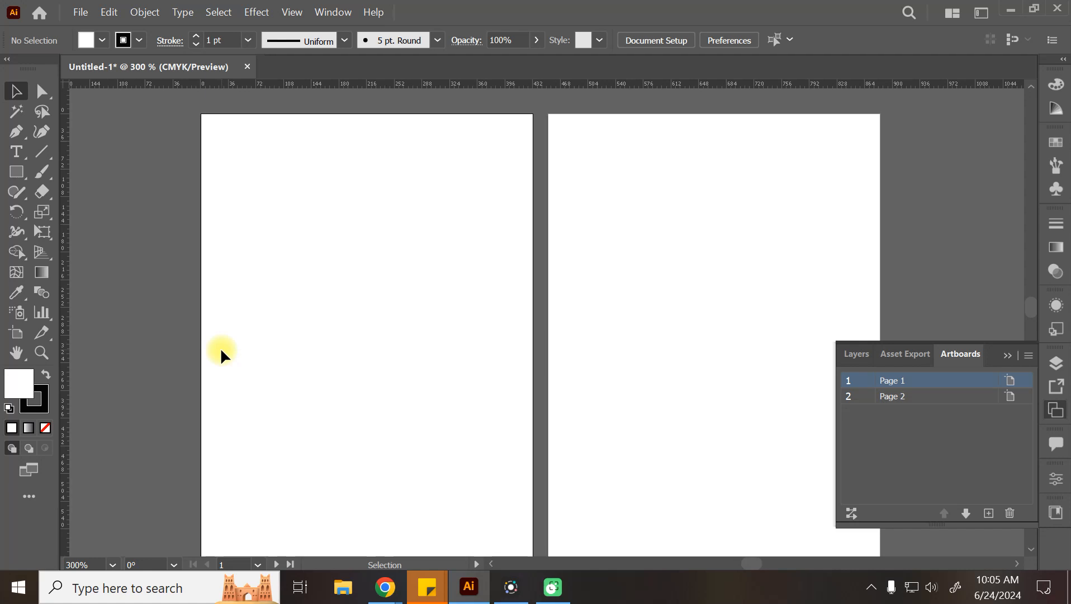
# Step: Move the ruler origin to Page 1's upper-right corner and on to its lower-right corner
pyautogui.moveTo(61, 83); pyautogui.dragTo(535, 114)
pyautogui.press('space')
pyautogui.moveTo(470, 392); pyautogui.dragTo(459, 301)
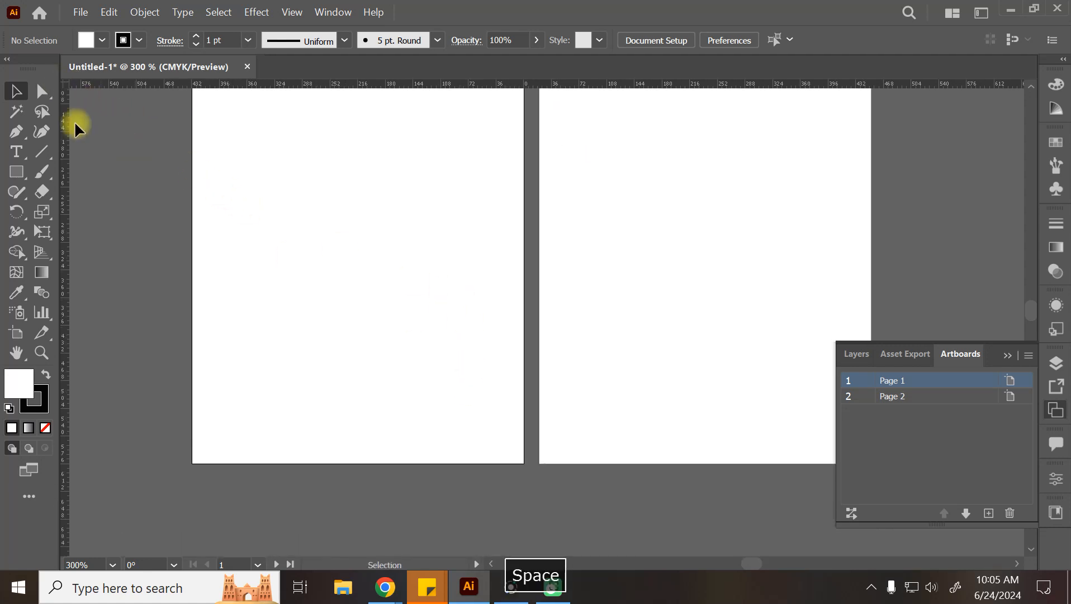
pyautogui.moveTo(66, 85); pyautogui.dragTo(525, 464)
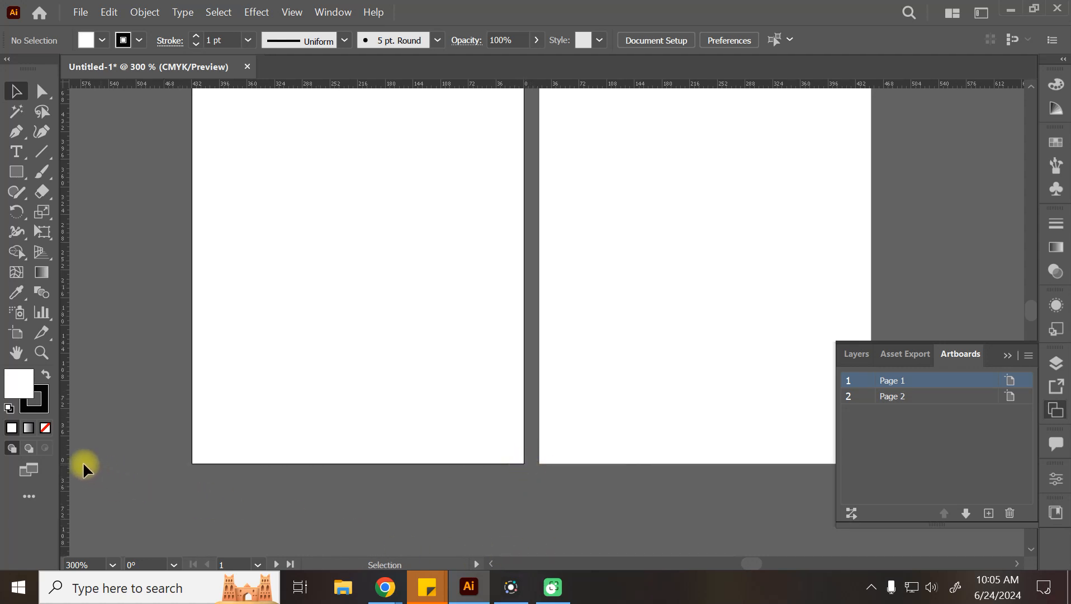
pyautogui.press('space')
pyautogui.moveTo(494, 117); pyautogui.dragTo(497, 234)
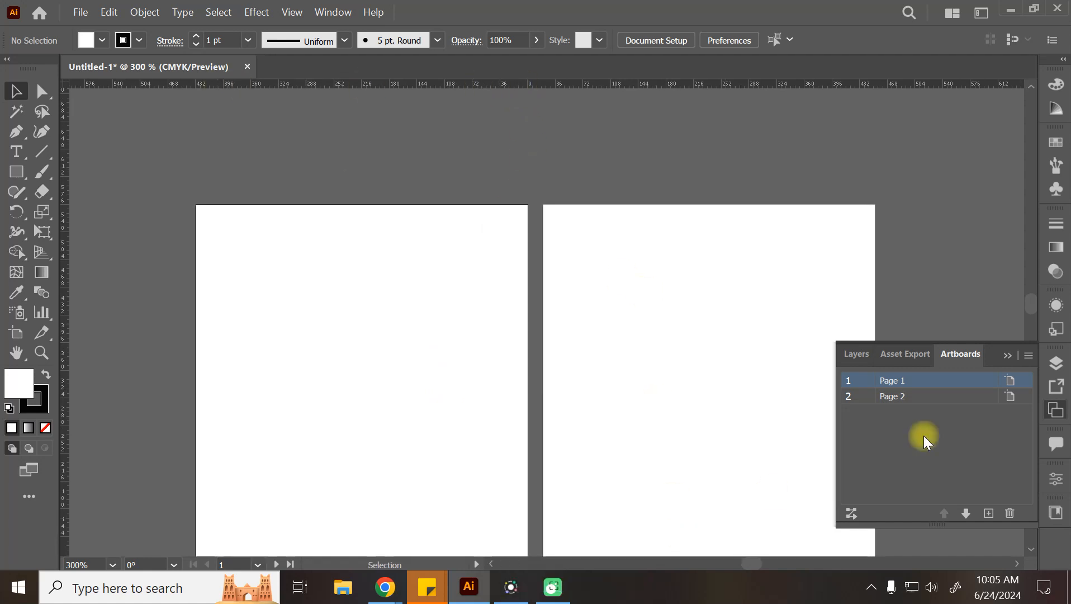
pyautogui.click(931, 586)
pyautogui.moveTo(934, 560); pyautogui.dragTo(909, 555)
pyautogui.click(789, 581)
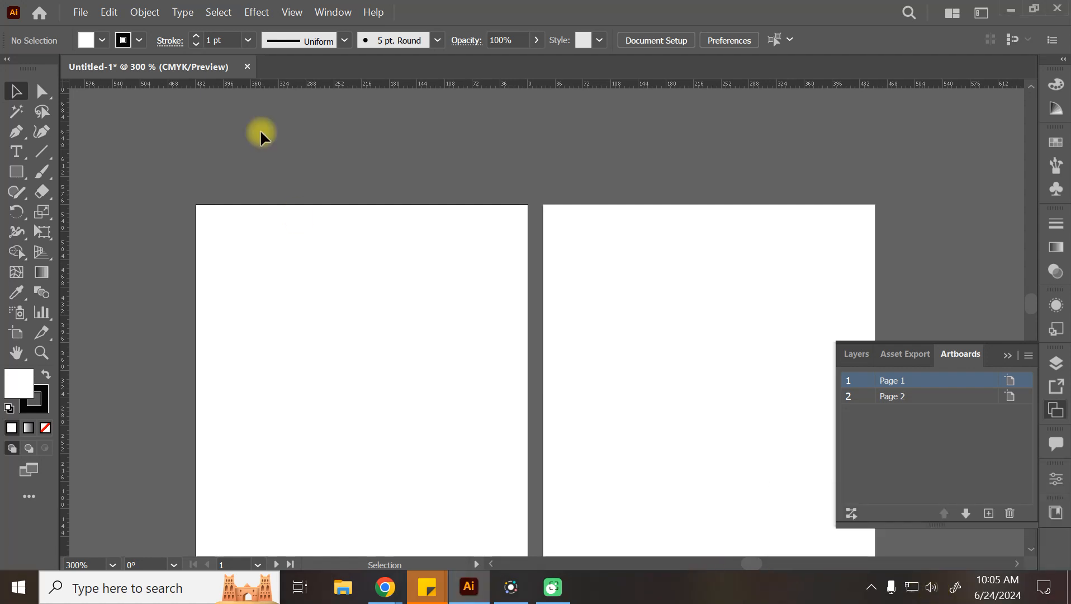
pyautogui.press('space')
pyautogui.moveTo(411, 302); pyautogui.dragTo(394, 244)
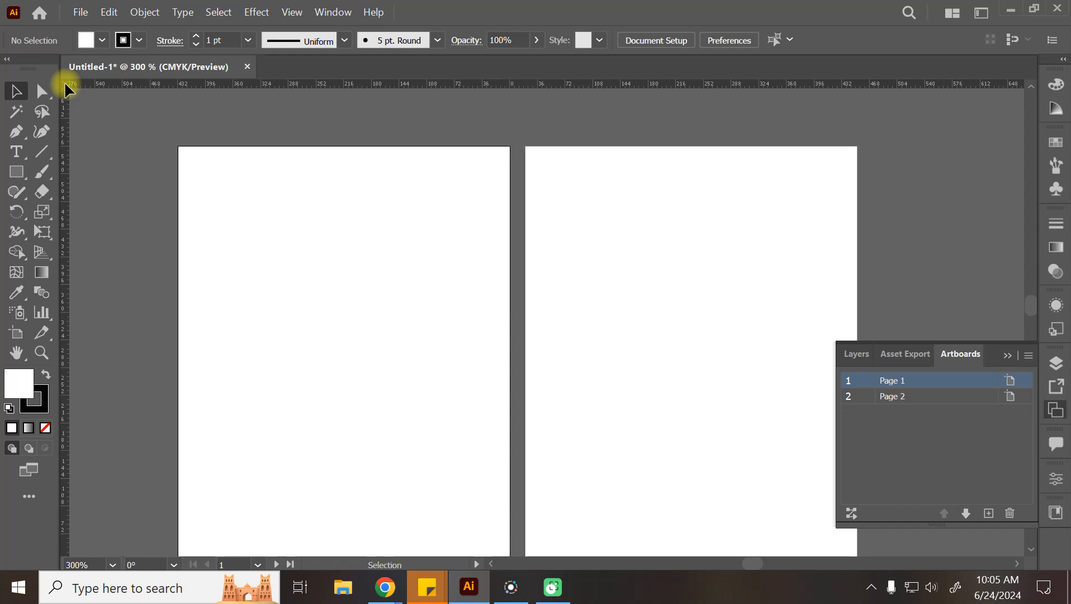
# Step: Save the document as class 4 in Adobe Illustrator (*.AI) format, keeping the Illustrator 2020 version
pyautogui.press('ctrl')
pyautogui.hotkey('ctrl', 's')
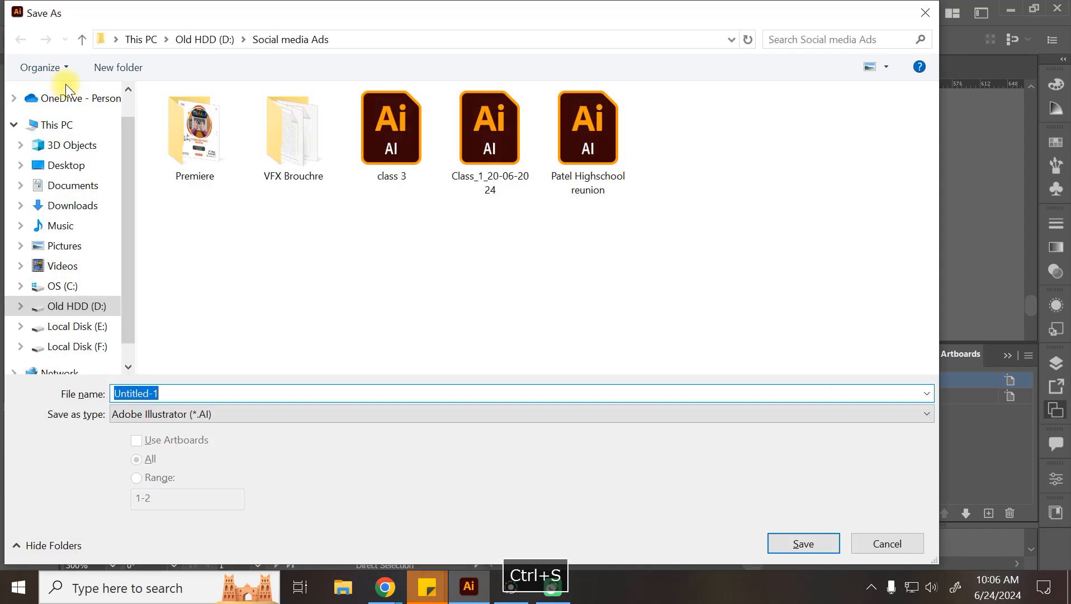
pyautogui.write('class 4')
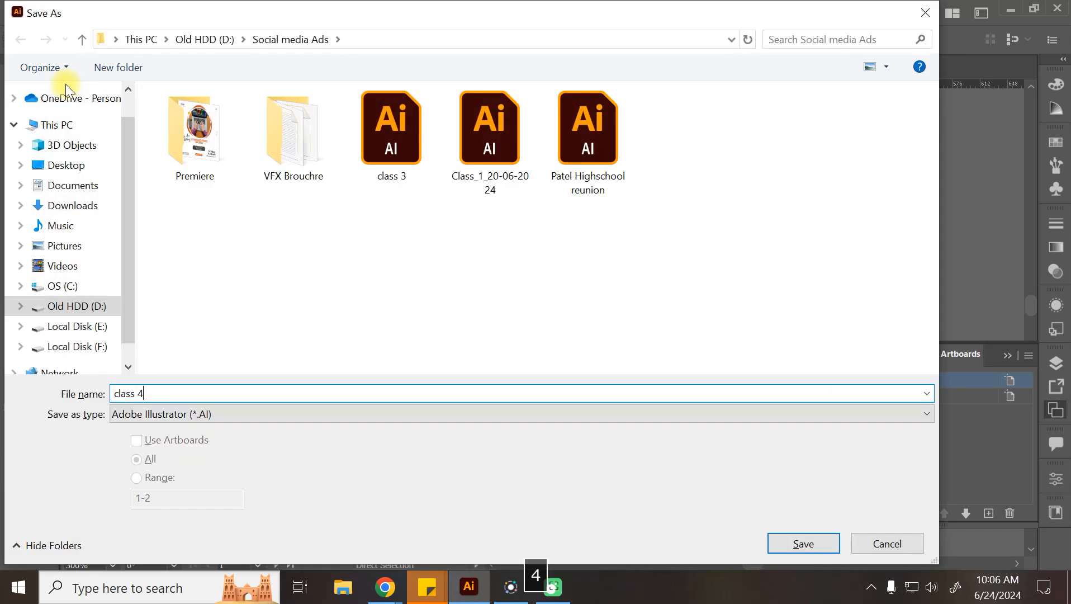
pyautogui.press('Return')
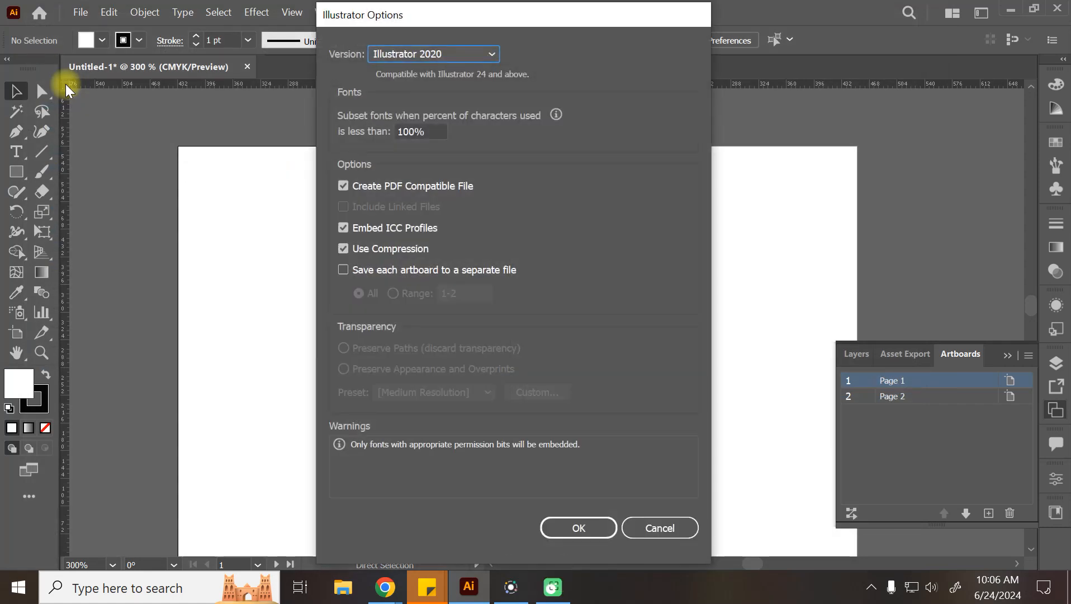
pyautogui.click(425, 53)
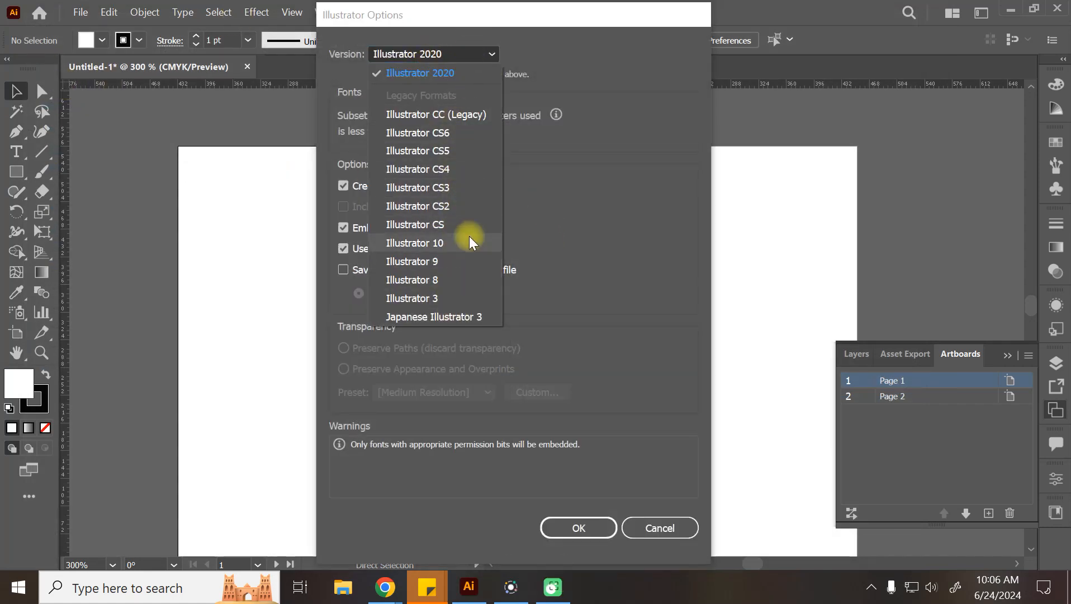
pyautogui.click(563, 203)
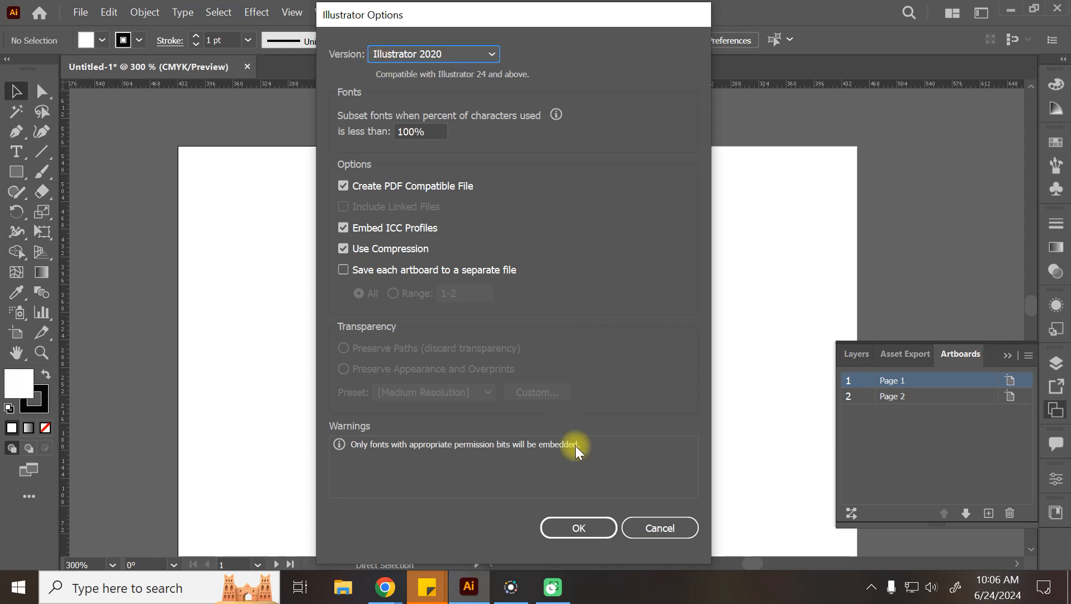
pyautogui.click(592, 528)
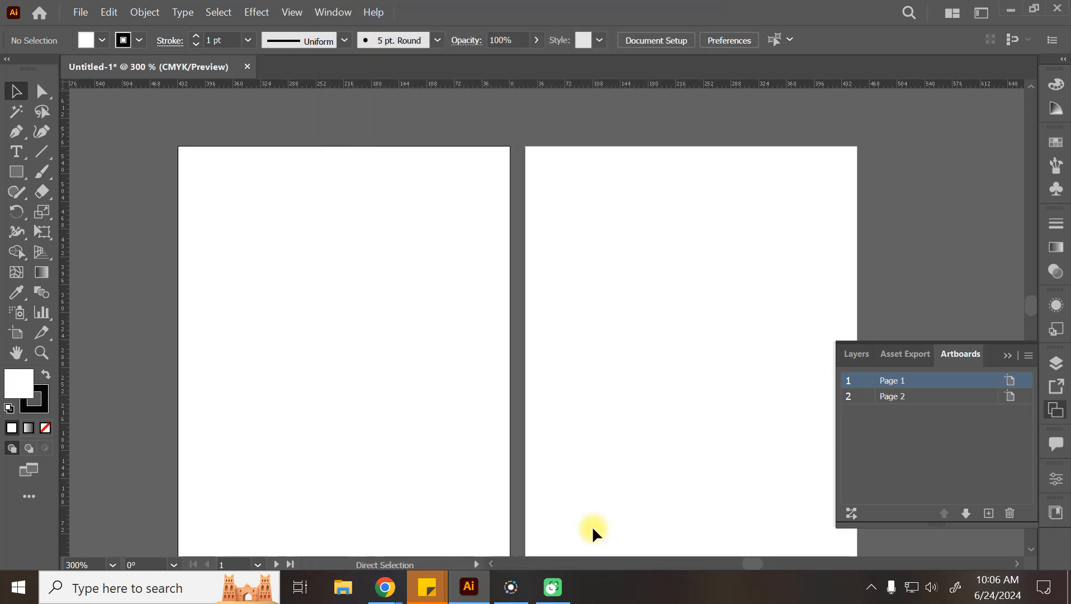
# Step: Review the file formats offered by Save As for class 4, keep Adobe Illustrator (*.AI), and cancel the save
pyautogui.scroll(2, 291, 228)
pyautogui.click(81, 12)
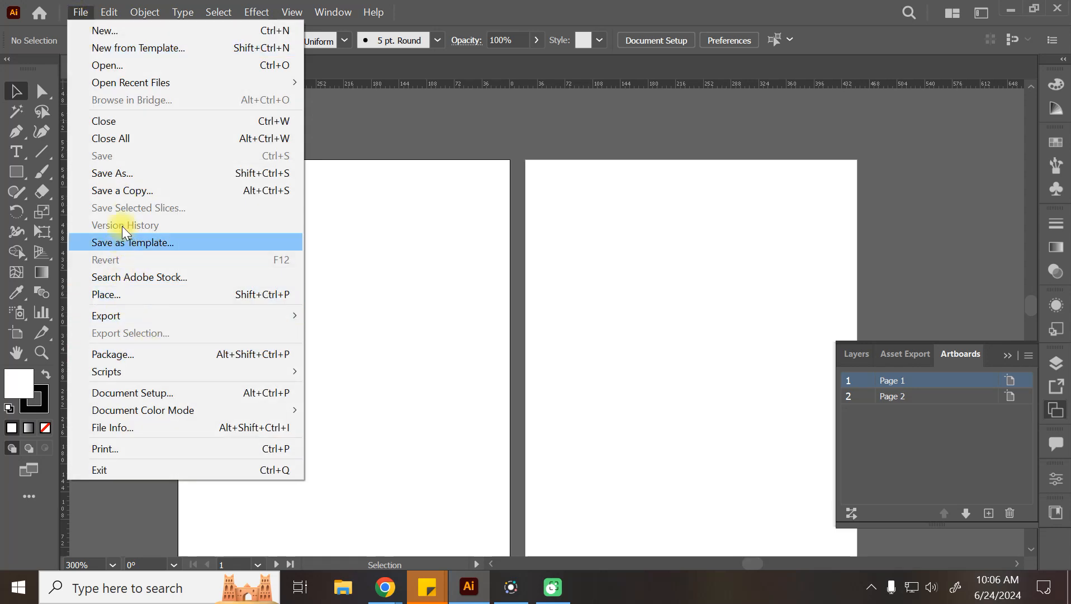
pyautogui.click(121, 174)
pyautogui.click(147, 418)
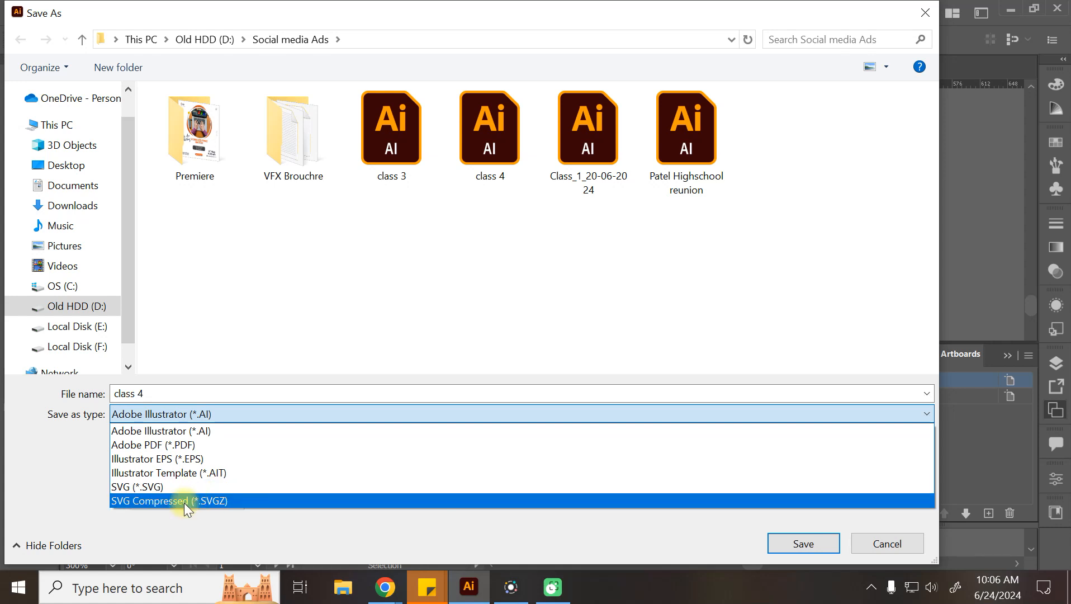
pyautogui.click(195, 429)
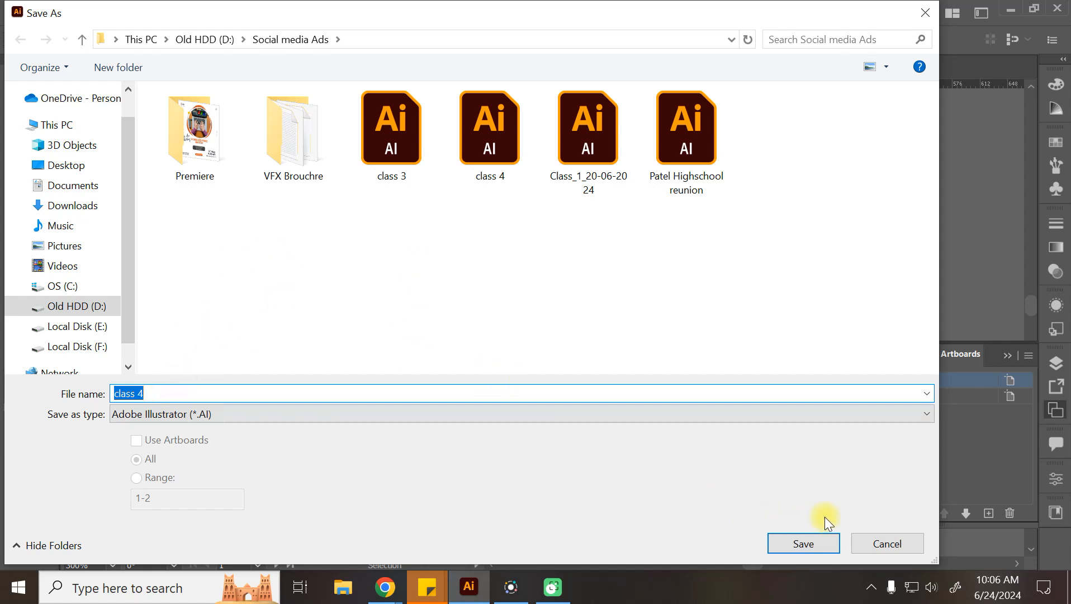
pyautogui.click(867, 542)
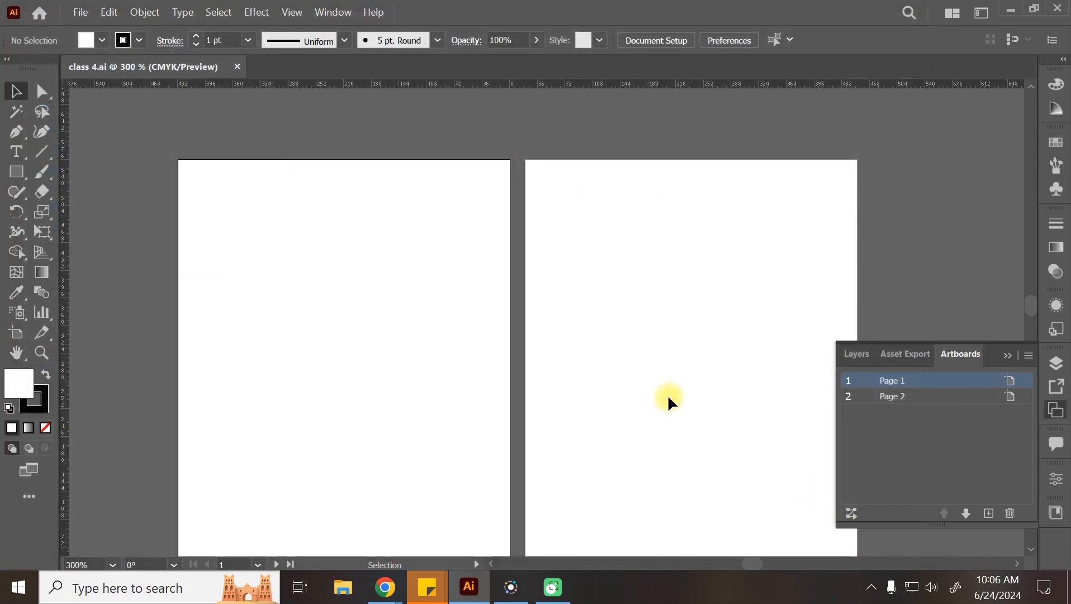
# Step: Switch to WhatsApp Web in the browser and open the Dizviz Batch 2023 group chat
pyautogui.scroll(-2, 668, 394)
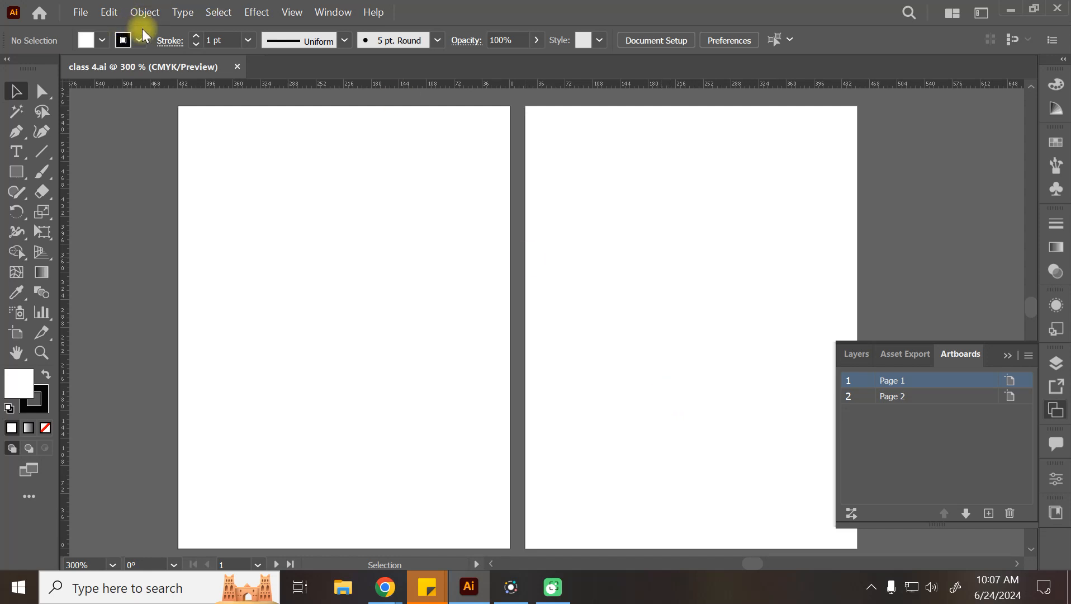
pyautogui.click(281, 526)
pyautogui.click(66, 10)
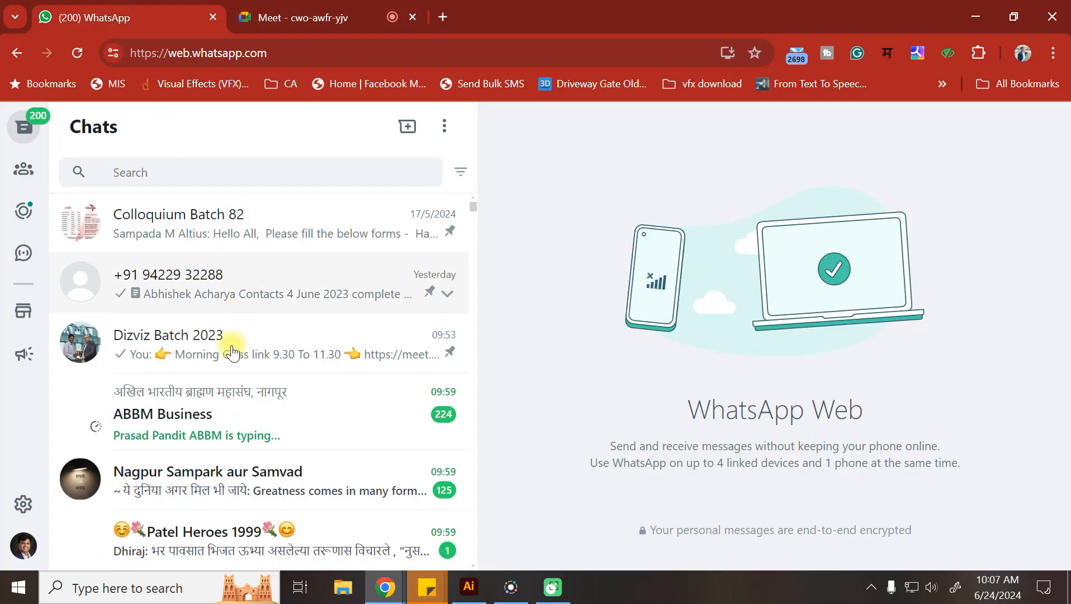
pyautogui.click(191, 343)
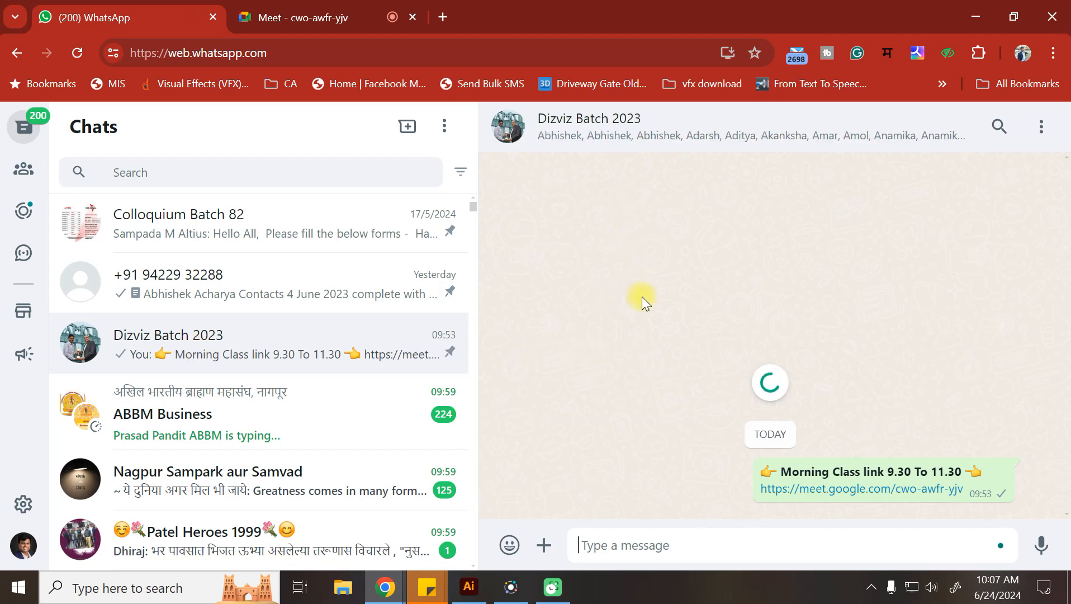
# Step: Look back through the group's messages to the files shared on Friday
pyautogui.scroll(15, 670, 316)
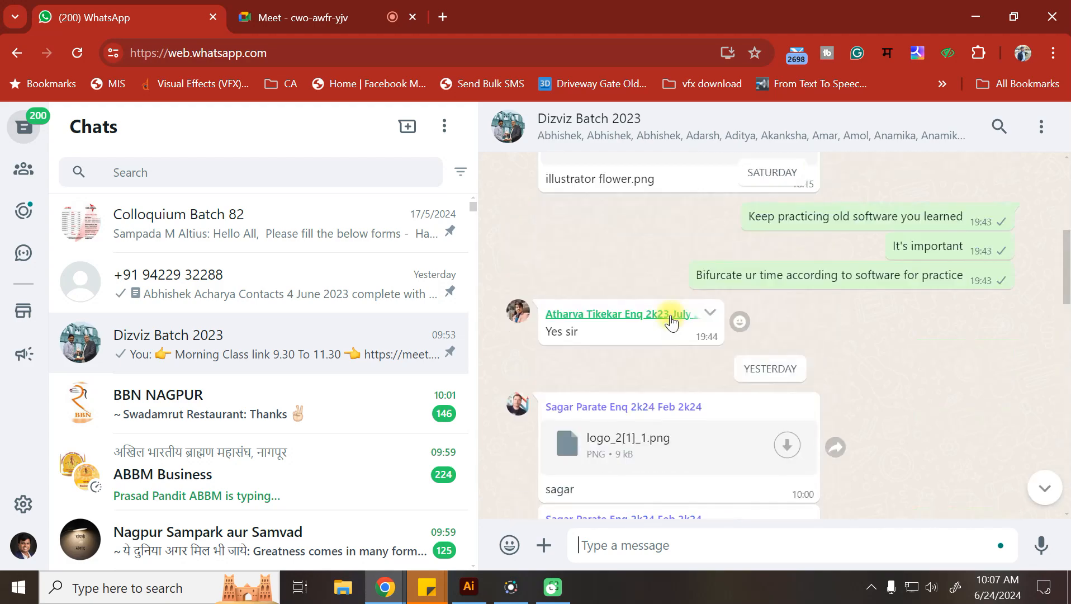
pyautogui.scroll(10, 671, 323)
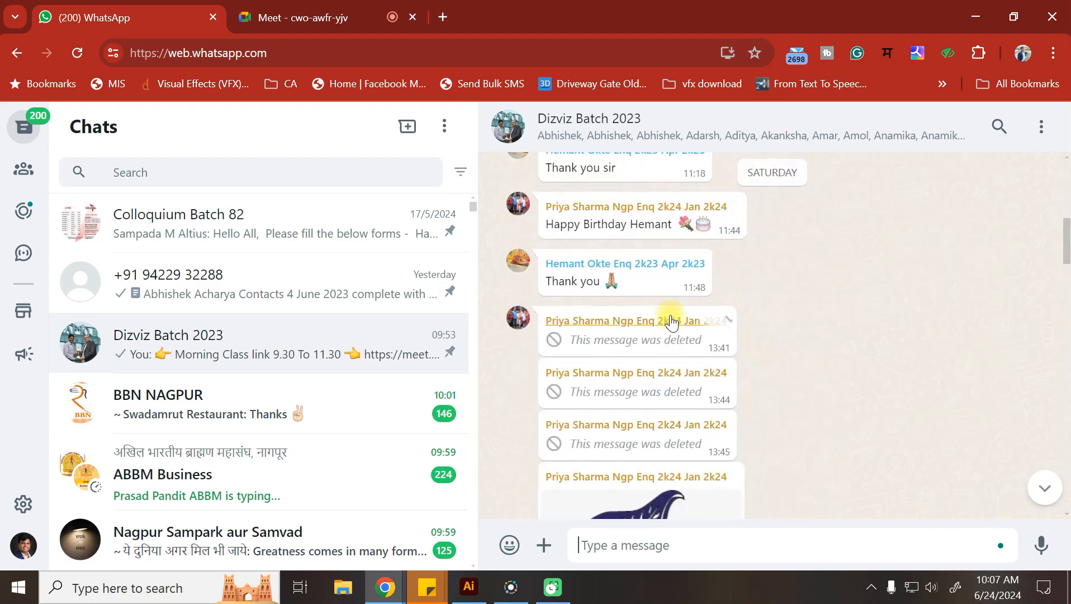
pyautogui.scroll(5, 671, 319)
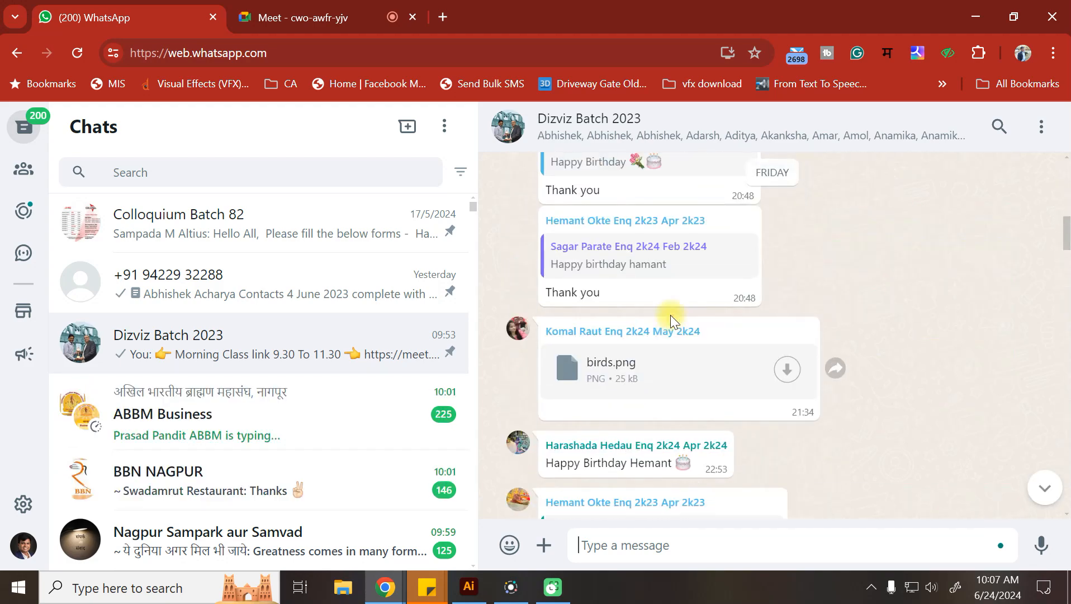
pyautogui.scroll(5, 671, 315)
pyautogui.scroll(10, 670, 318)
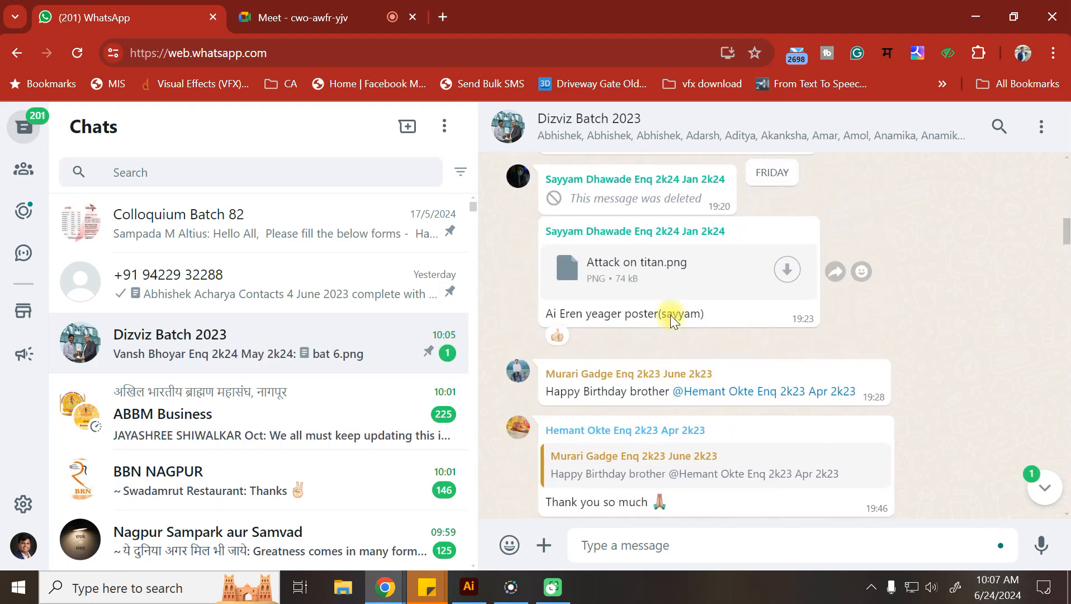
pyautogui.scroll(5, 671, 321)
pyautogui.scroll(5, 671, 316)
pyautogui.scroll(5, 670, 316)
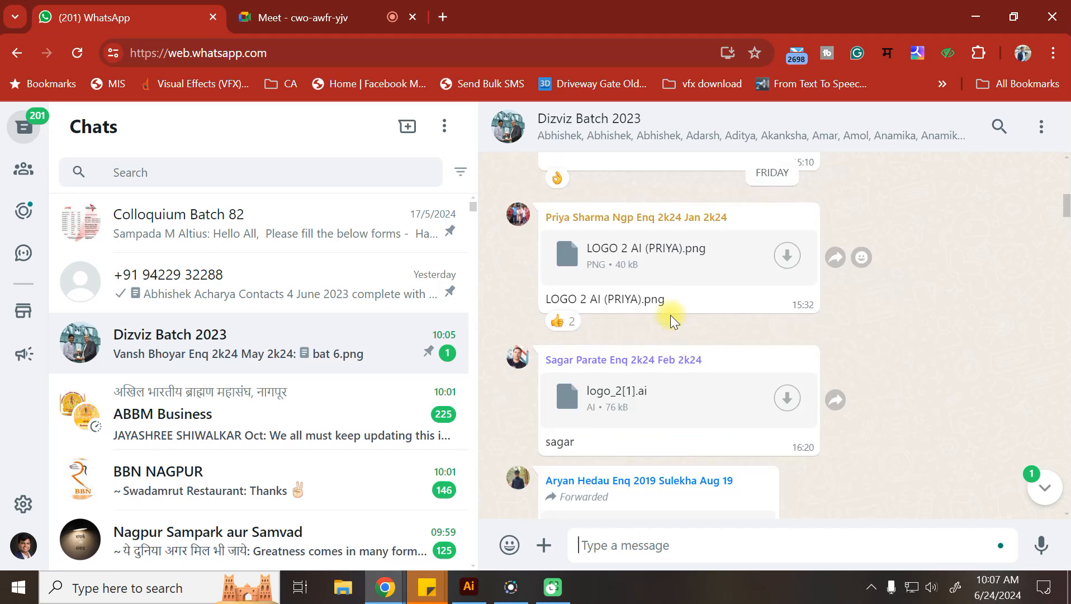
pyautogui.scroll(5, 671, 317)
pyautogui.scroll(5, 671, 318)
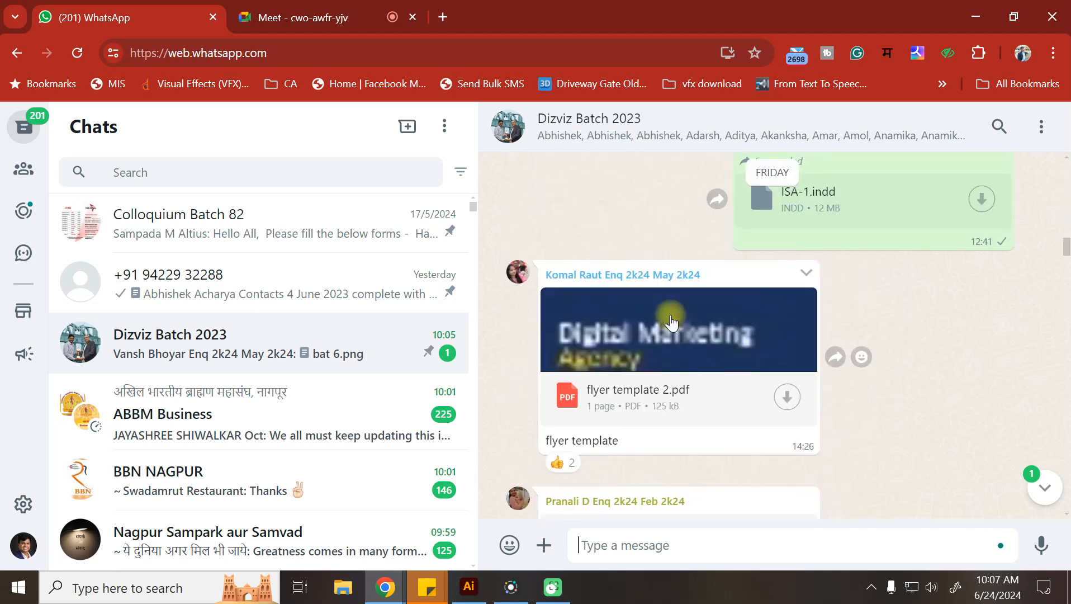
pyautogui.scroll(3, 668, 313)
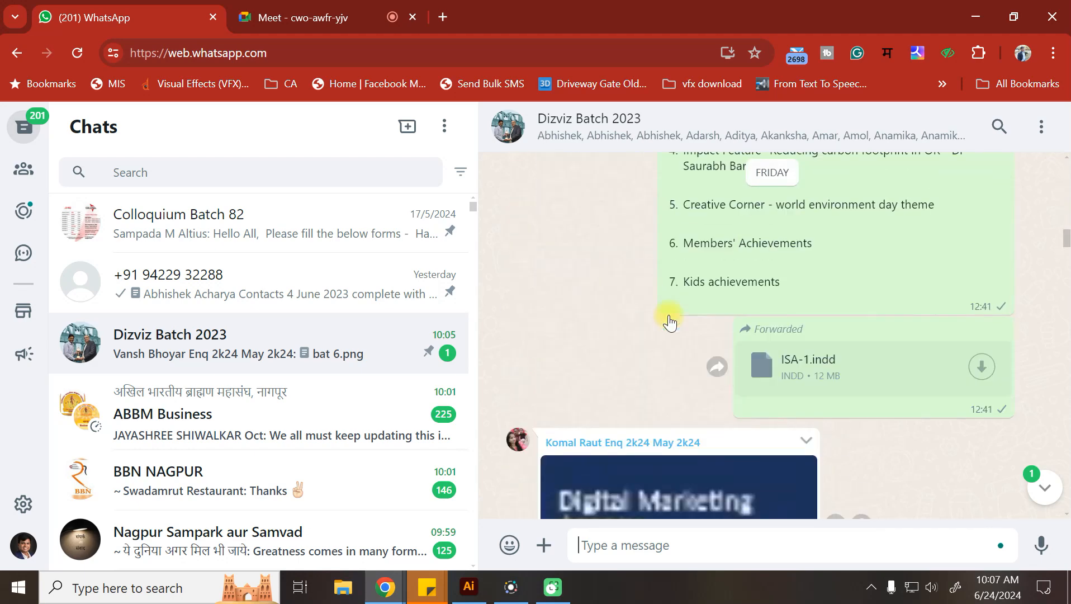
# Step: Download flyer template 2.pdf, IMG-20240621-WA0012.jpg, the LOGO 2 AI PNG and logo_2[1].ai from Friday's messages
pyautogui.scroll(-5, 510, 370)
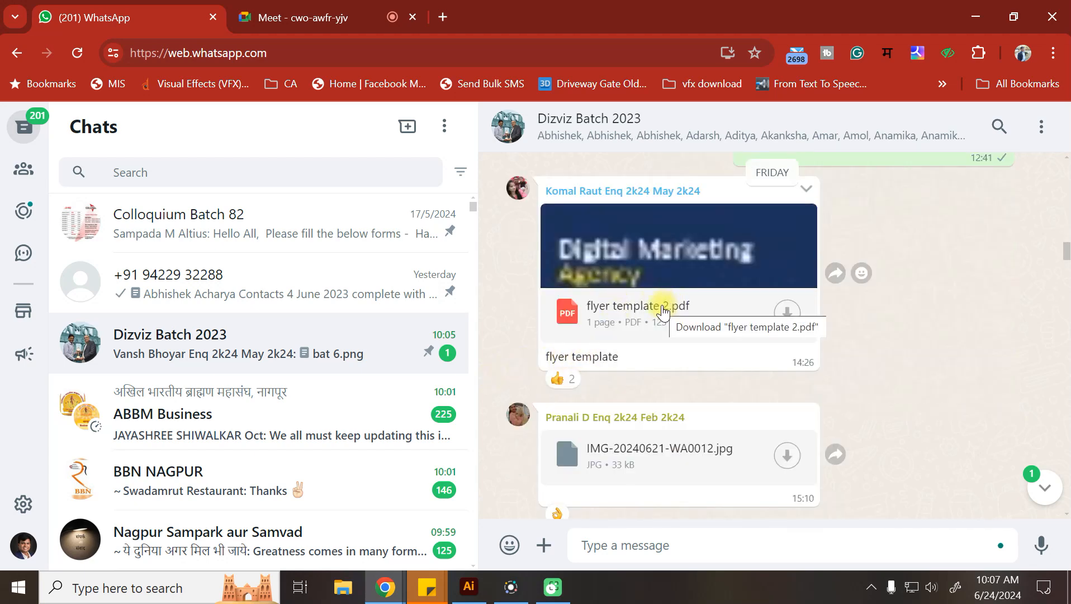
pyautogui.click(661, 312)
pyautogui.scroll(-3, 711, 354)
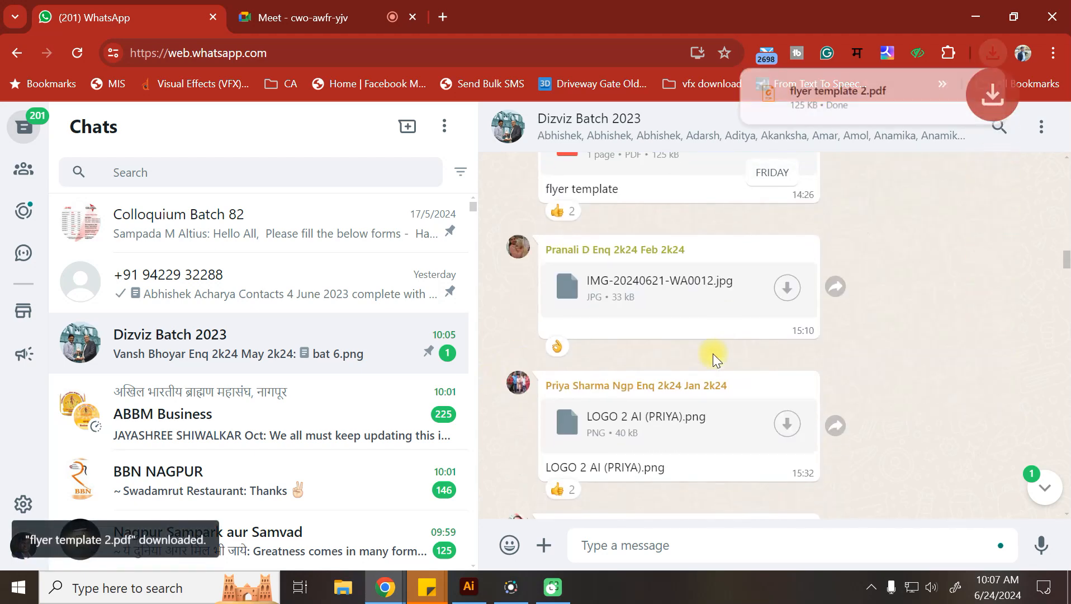
pyautogui.click(679, 435)
pyautogui.scroll(-3, 766, 467)
pyautogui.click(683, 400)
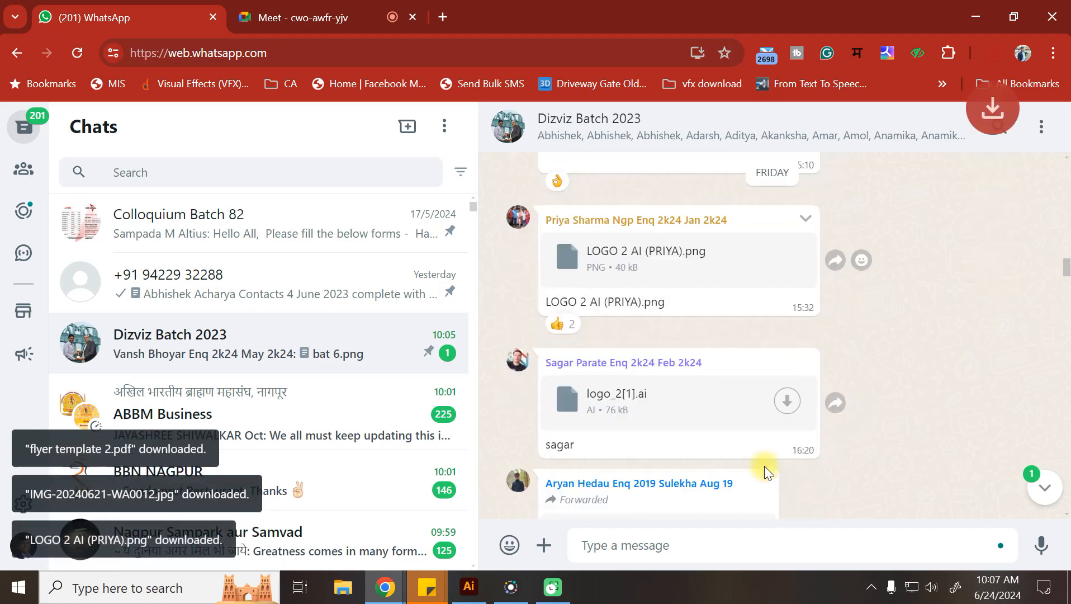
# Step: Download Attack on titan.png and birds.png from Friday's remaining messages
pyautogui.scroll(-2, 721, 433)
pyautogui.scroll(-2, 626, 377)
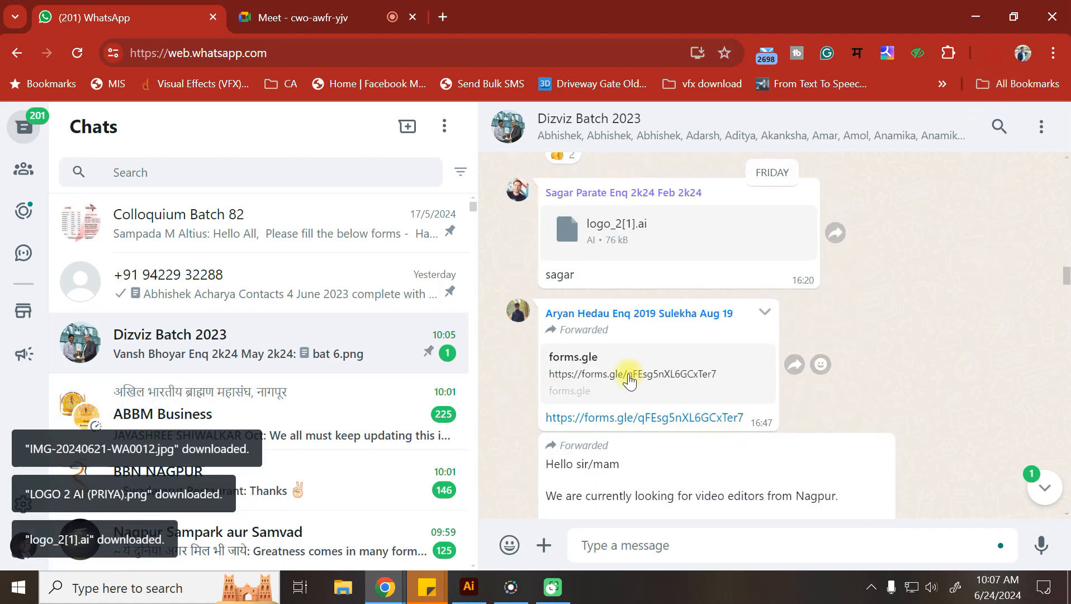
pyautogui.scroll(-4, 628, 375)
pyautogui.scroll(-4, 628, 376)
pyautogui.scroll(-5, 628, 376)
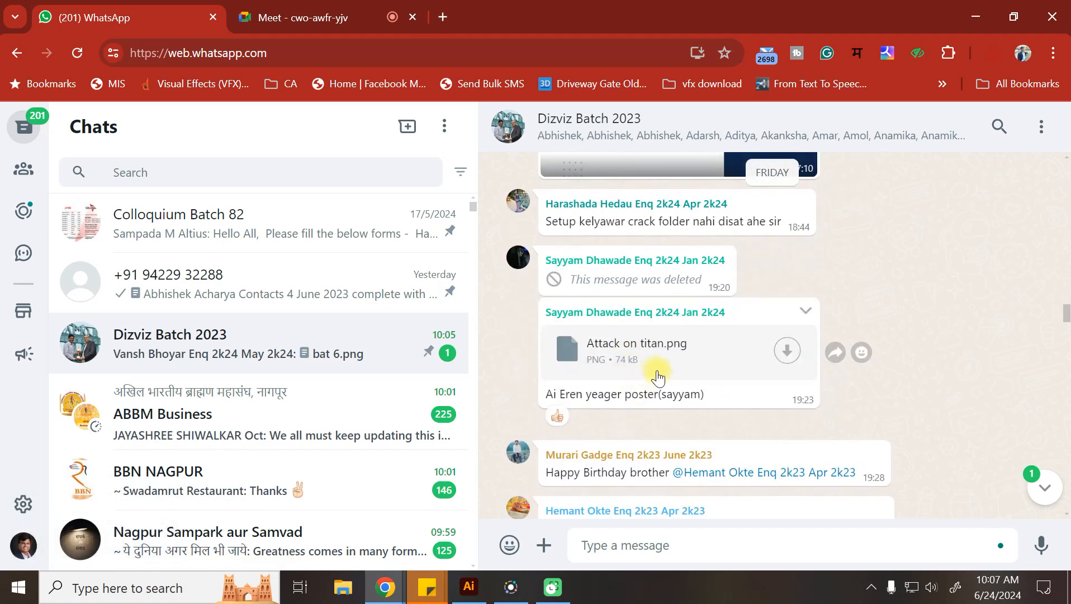
pyautogui.click(639, 358)
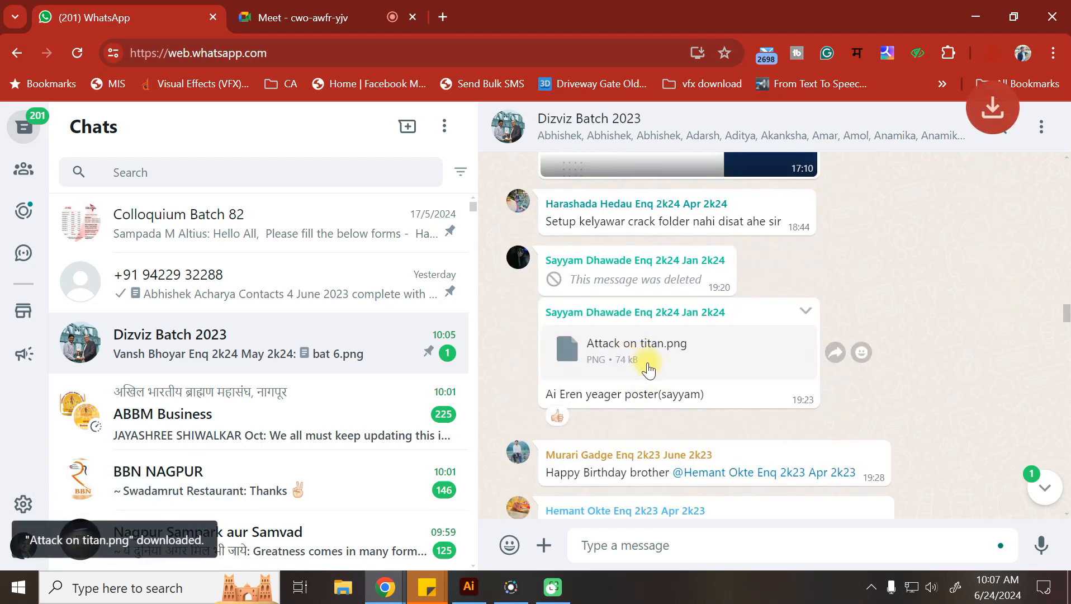
pyautogui.scroll(-5, 649, 368)
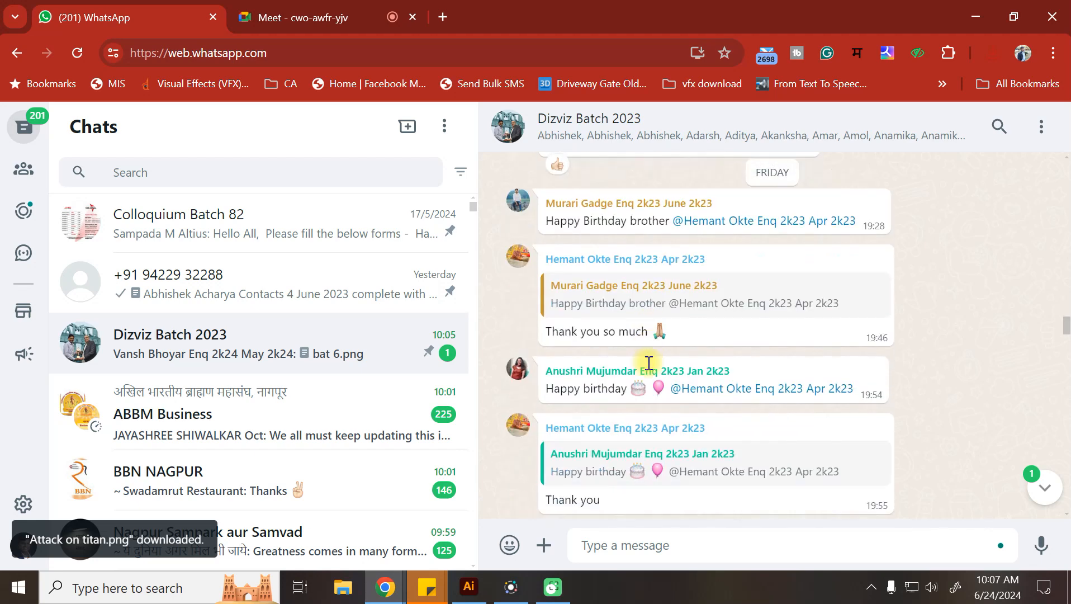
pyautogui.scroll(-3, 649, 366)
pyautogui.scroll(-3, 649, 364)
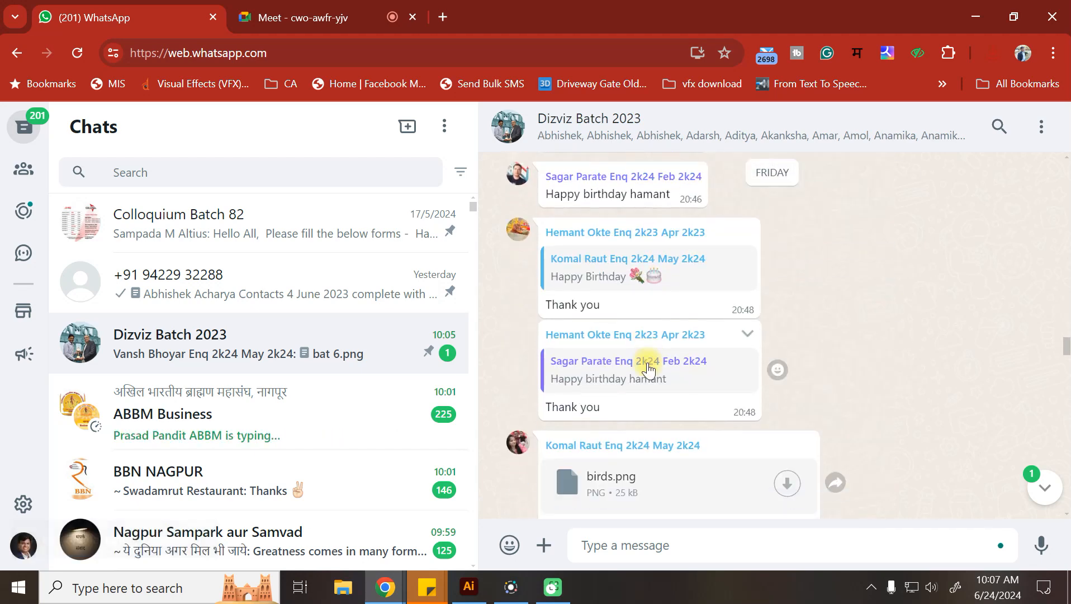
pyautogui.scroll(-3, 615, 336)
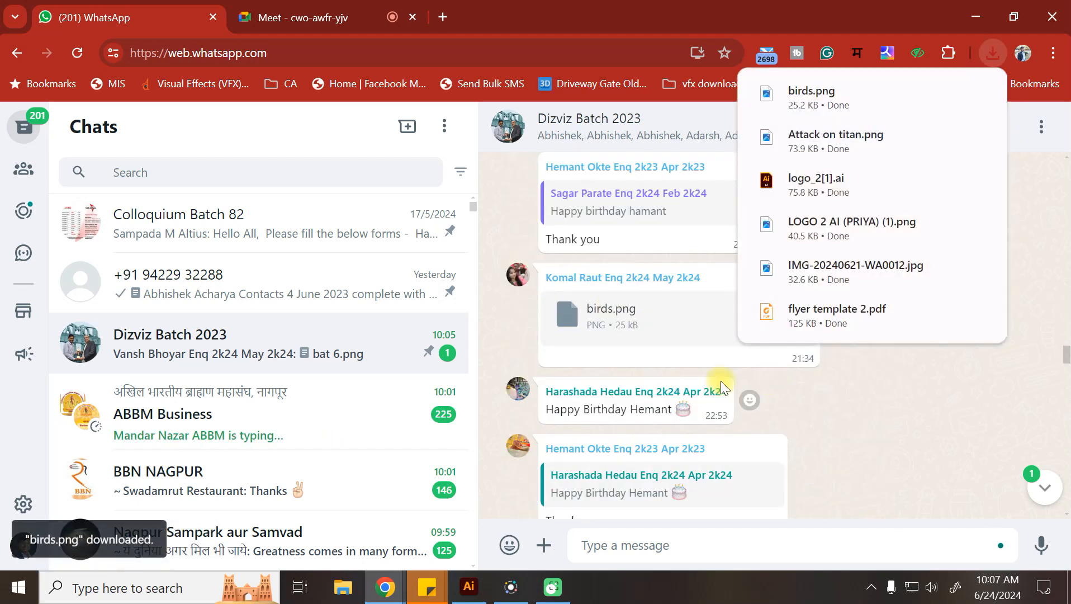
pyautogui.scroll(-3, 721, 381)
pyautogui.click(842, 375)
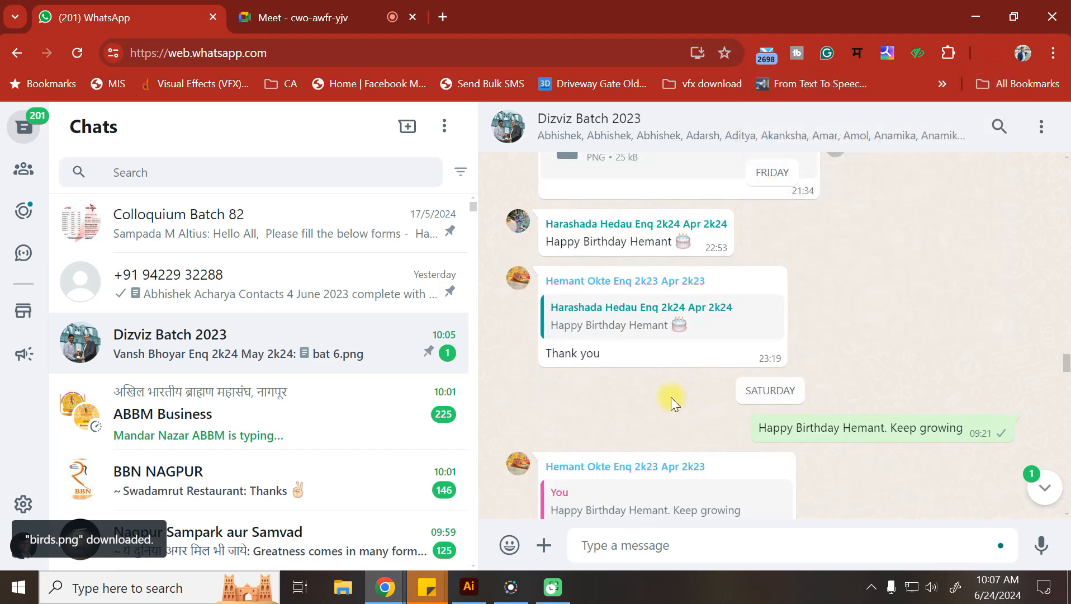
# Step: Open the FACE PROJECT AI image among Saturday's messages and download it
pyautogui.scroll(-12, 670, 398)
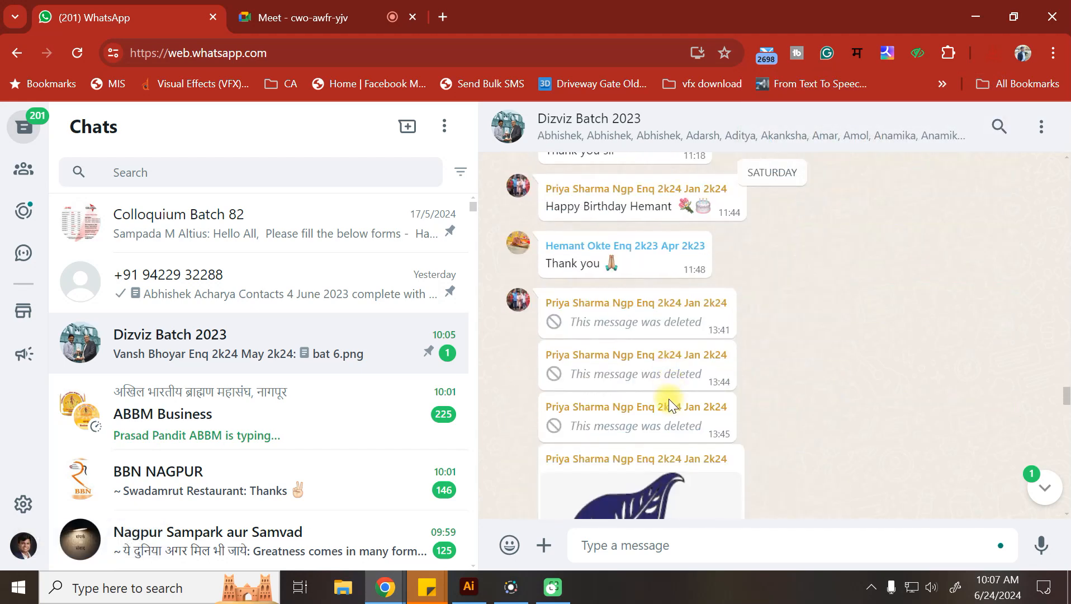
pyautogui.scroll(-5, 669, 399)
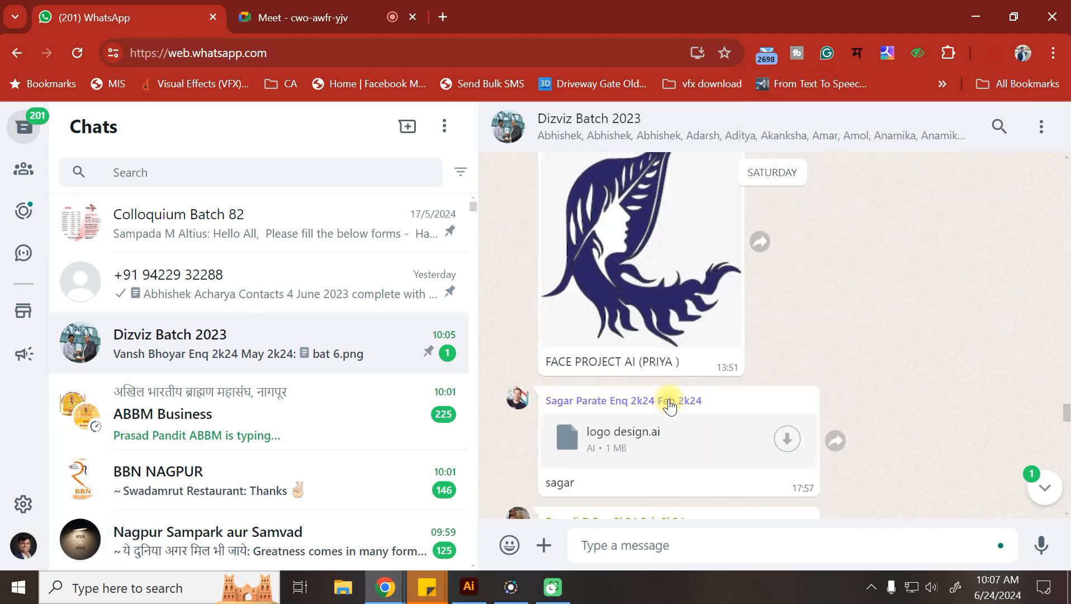
pyautogui.click(648, 253)
pyautogui.click(927, 222)
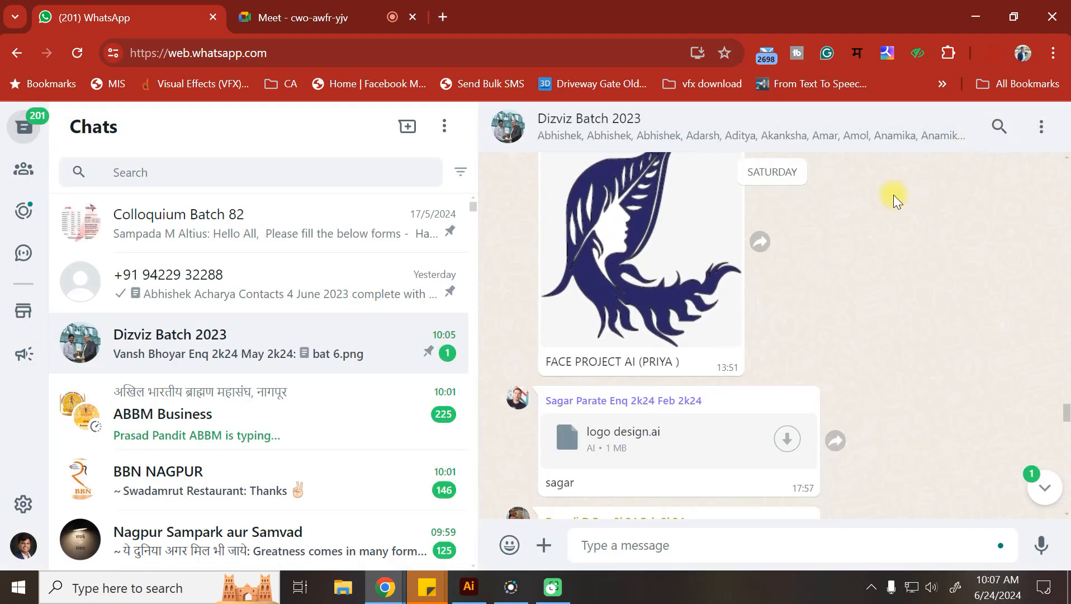
pyautogui.scroll(2, 699, 263)
pyautogui.click(675, 251)
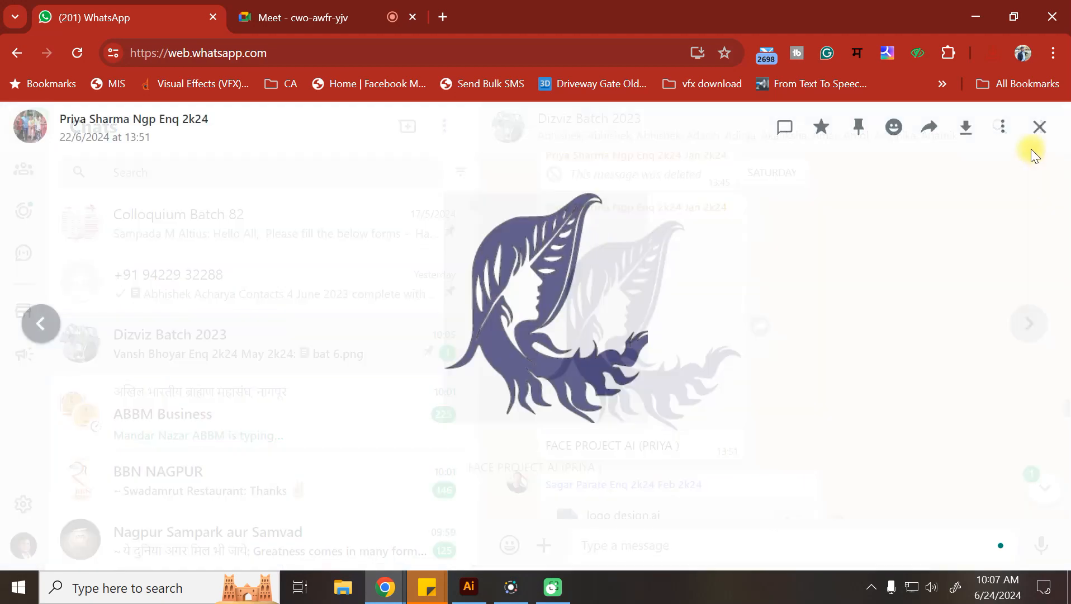
pyautogui.click(967, 128)
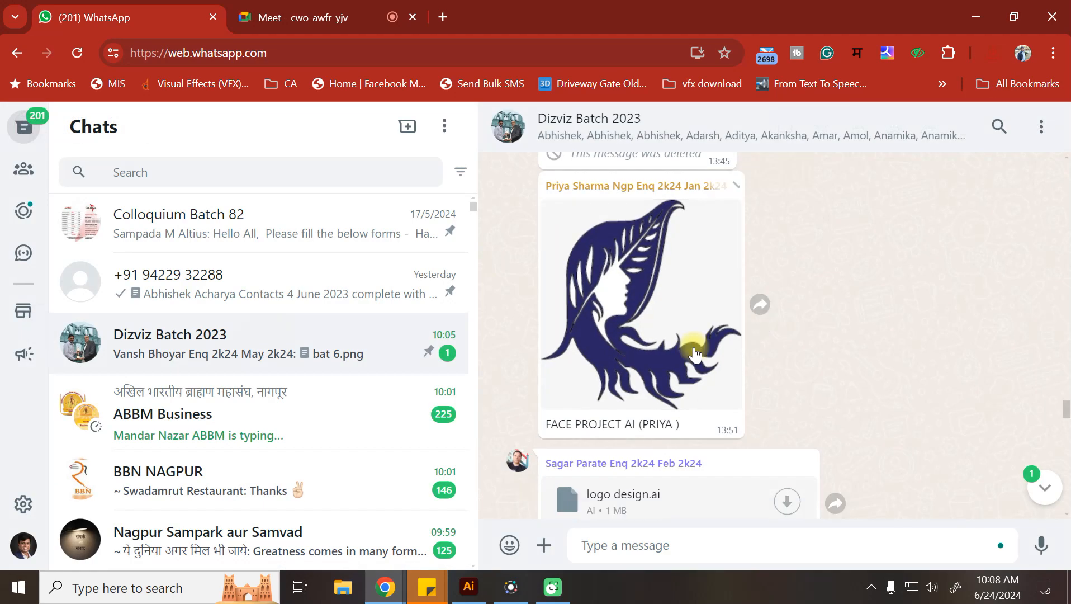
# Step: Download logo design.ai, the owl PNG and illustrator flower.png from Saturday's messages
pyautogui.scroll(-4, 693, 352)
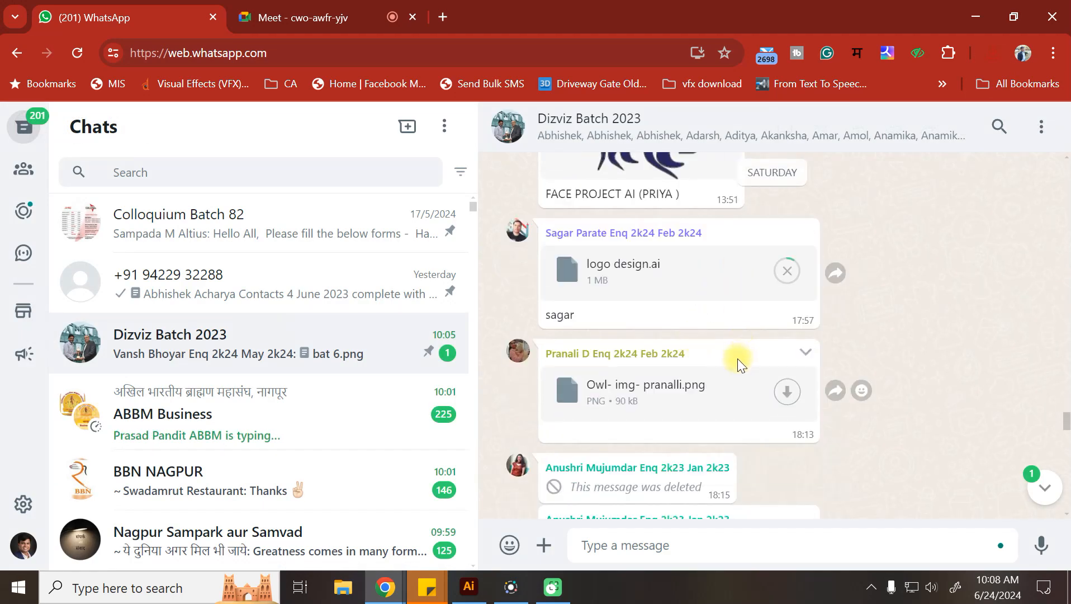
pyautogui.click(693, 383)
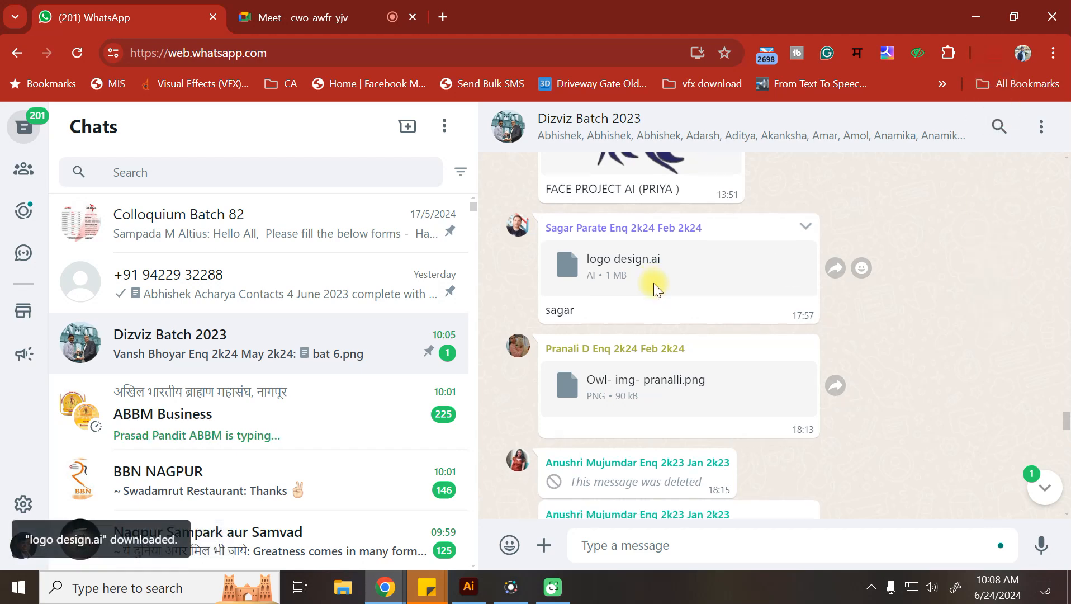
pyautogui.scroll(-3, 654, 288)
pyautogui.click(787, 390)
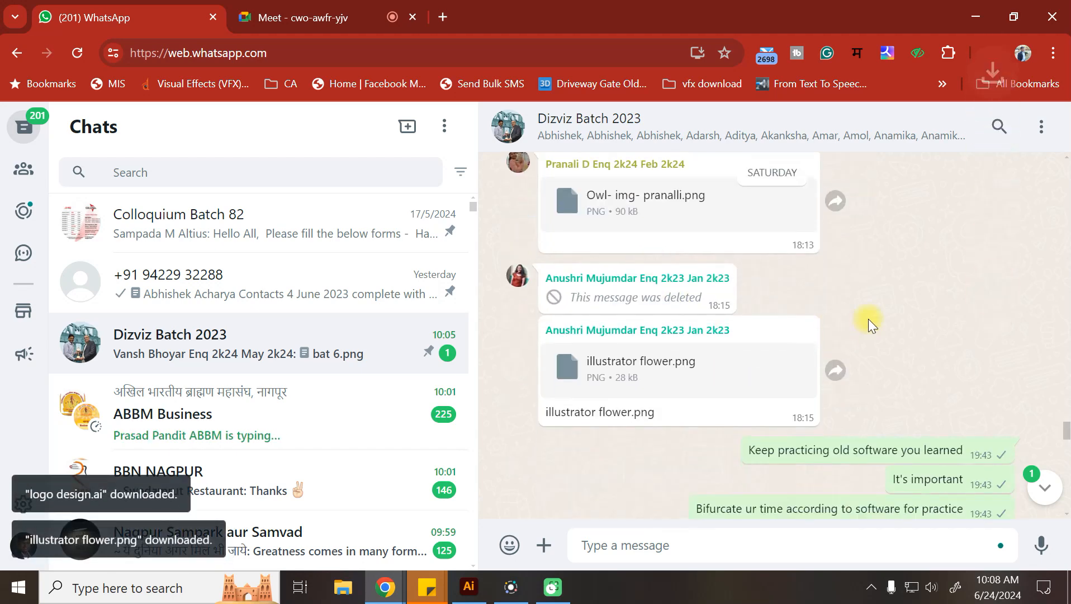
# Step: Download logo_2[1]_1.png, logo design_1.png and logo design.ai from yesterday's messages
pyautogui.scroll(-3, 868, 319)
pyautogui.scroll(-4, 867, 319)
pyautogui.click(677, 286)
pyautogui.click(645, 386)
pyautogui.scroll(-3, 761, 466)
pyautogui.click(639, 331)
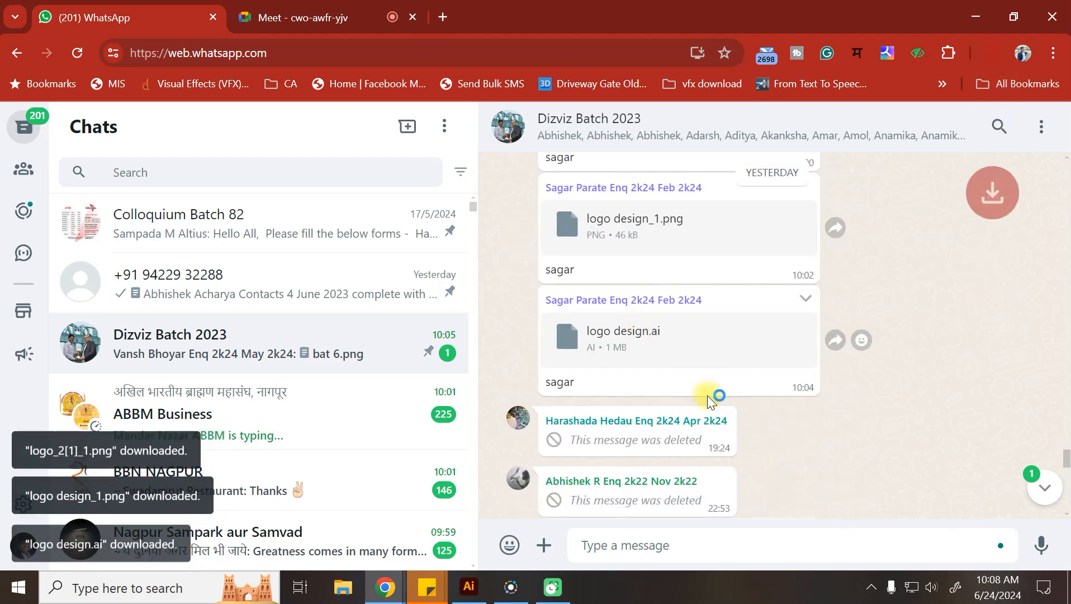
# Step: Download Batman Logo1.png and the chainsaw man-1 PNG from the group chat
pyautogui.scroll(-3, 707, 395)
pyautogui.scroll(-1, 707, 395)
pyautogui.click(646, 305)
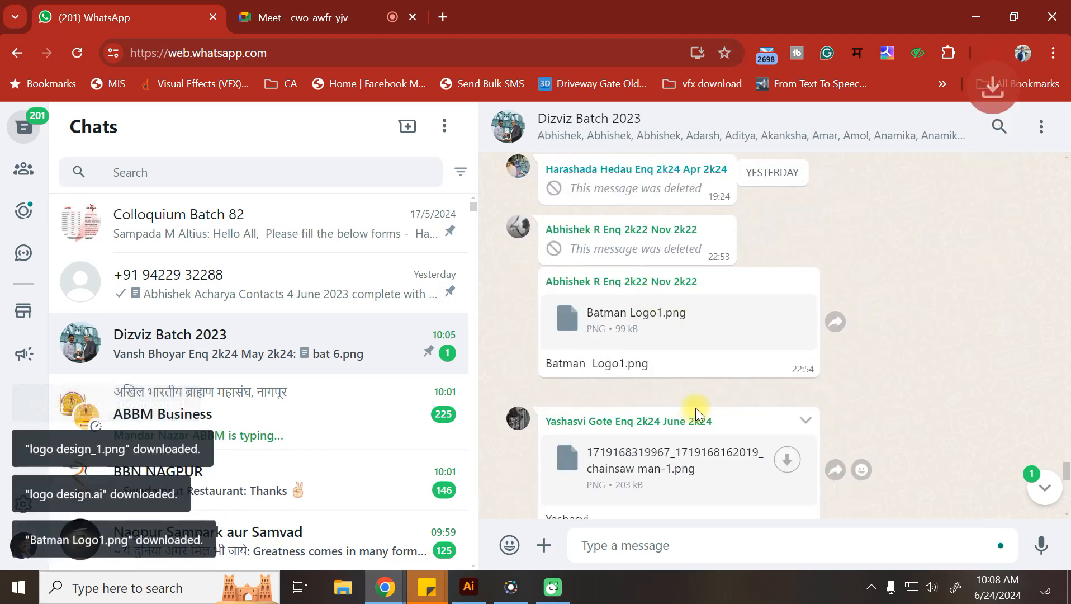
pyautogui.scroll(-3, 696, 410)
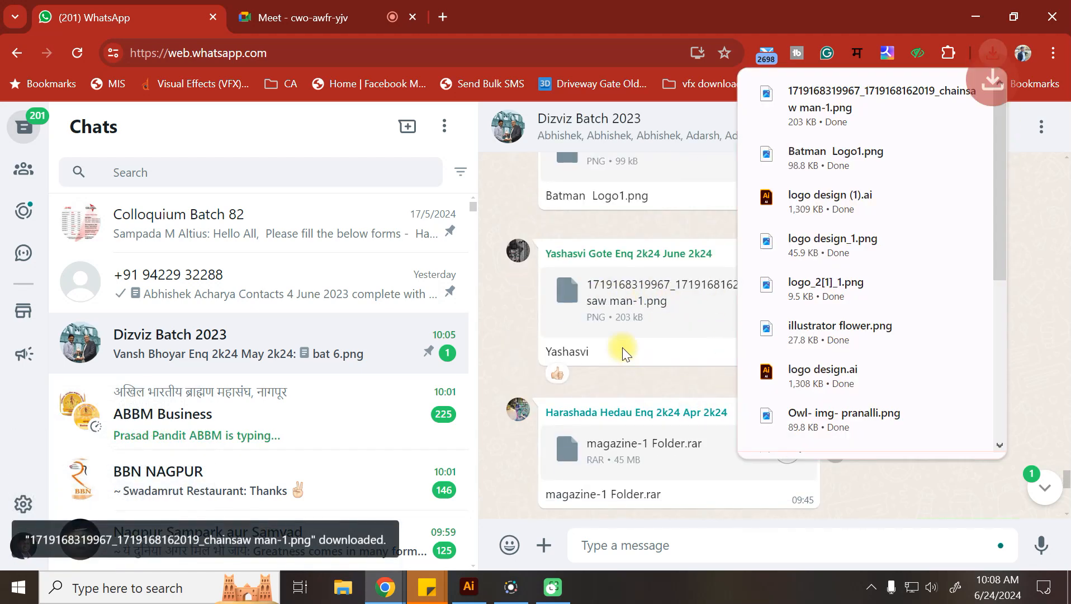
# Step: Download magazine-1 Folder.rar and bat 6.png from today's messages
pyautogui.scroll(-1, 621, 346)
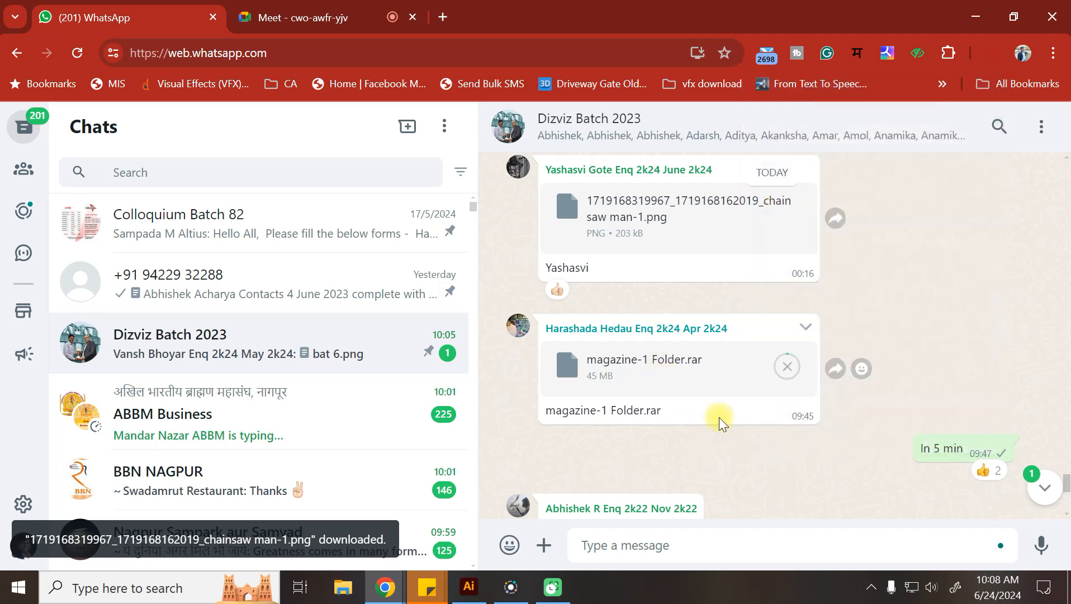
pyautogui.scroll(-3, 719, 416)
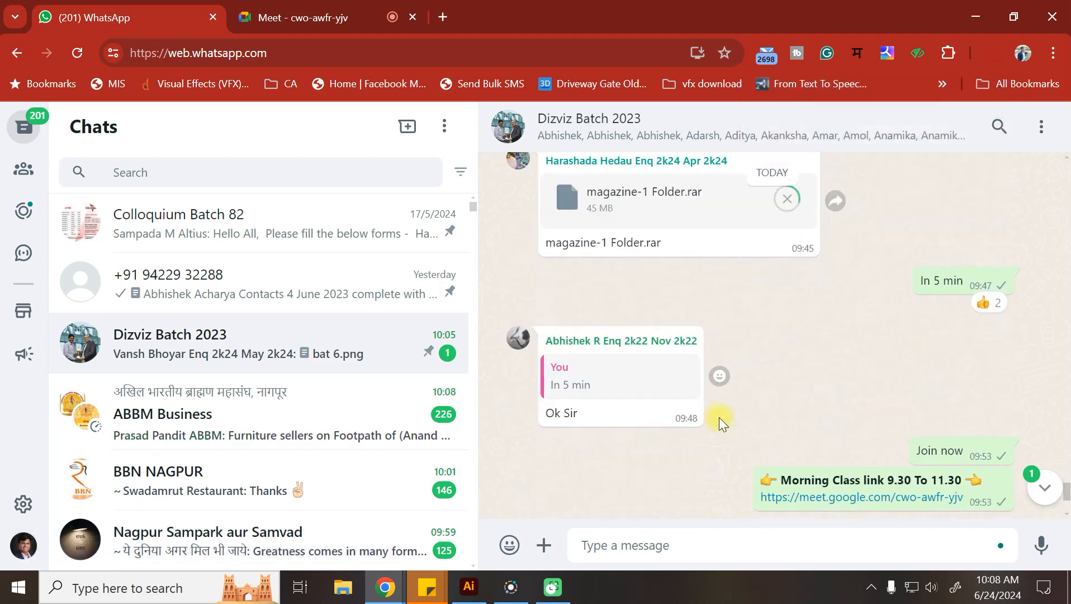
pyautogui.scroll(-3, 719, 416)
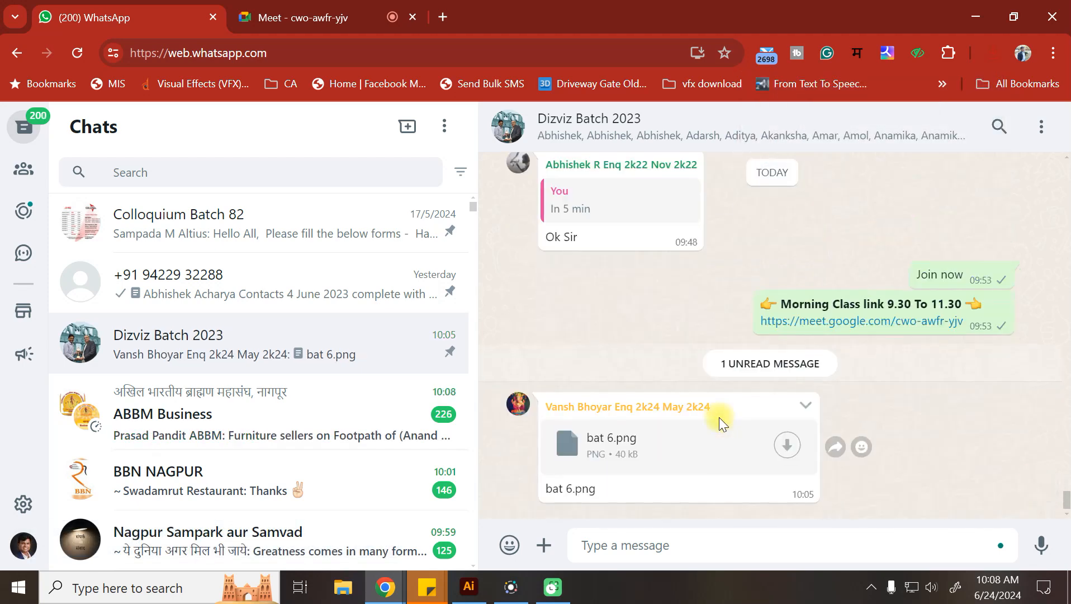
pyautogui.click(686, 436)
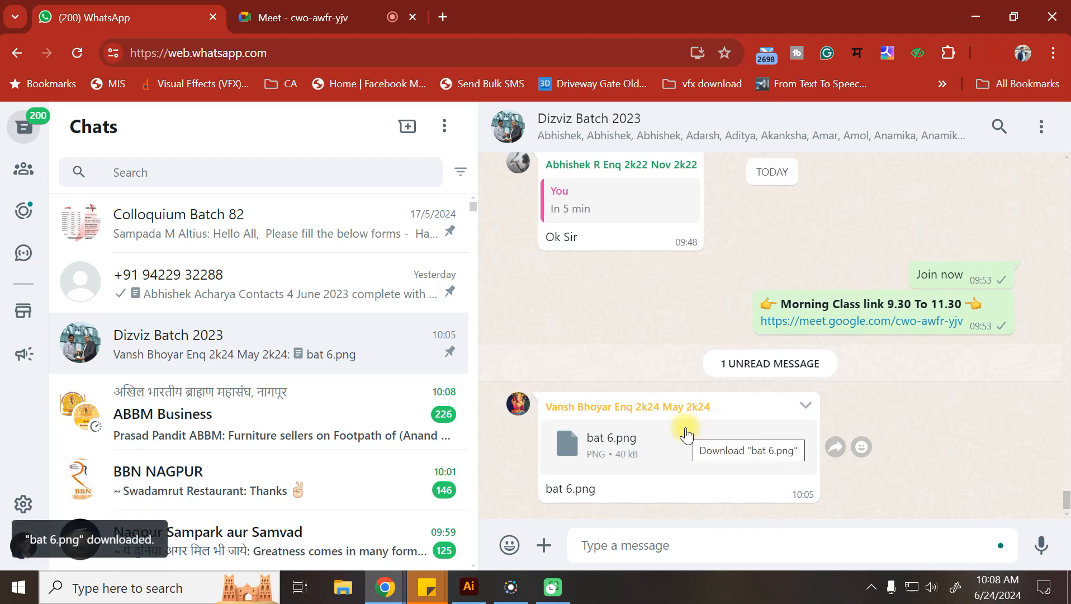
# Step: Show the downloaded bat 6.png in its Downloads folder and maximize the folder window
pyautogui.click(994, 56)
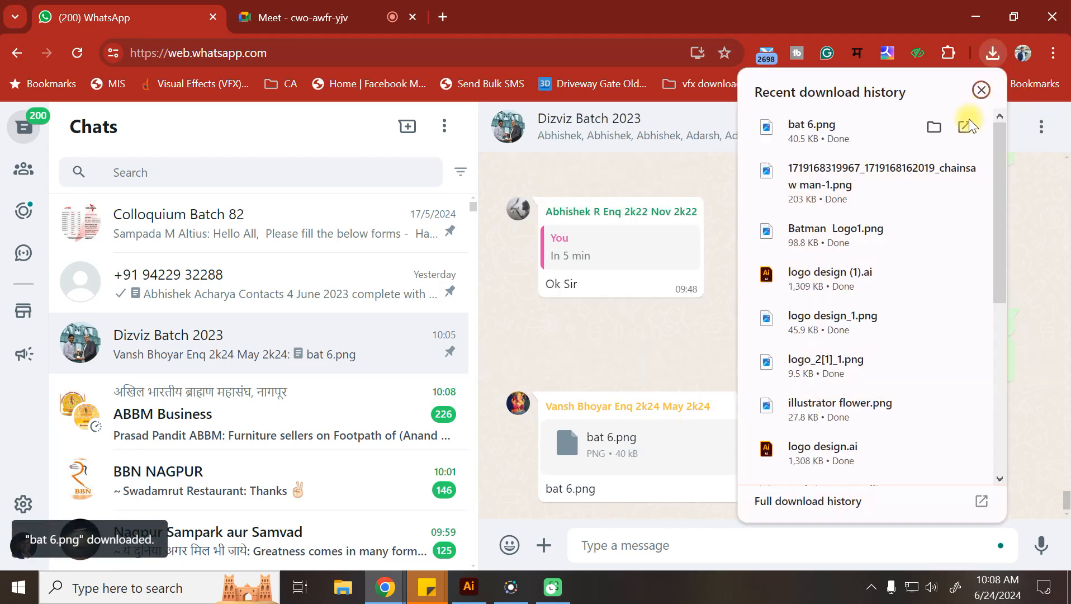
pyautogui.click(932, 128)
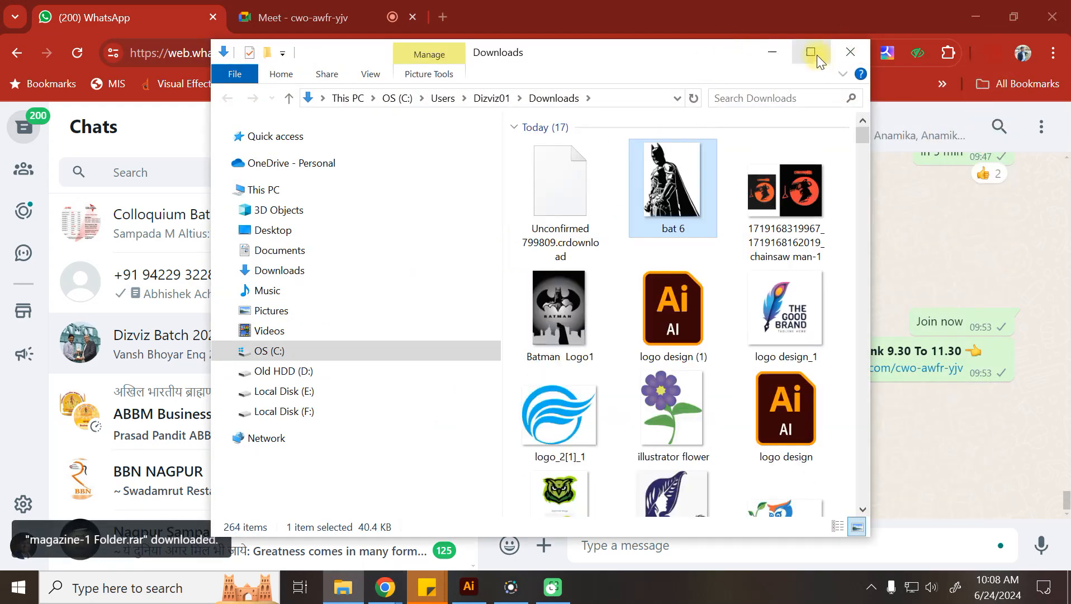
pyautogui.click(810, 52)
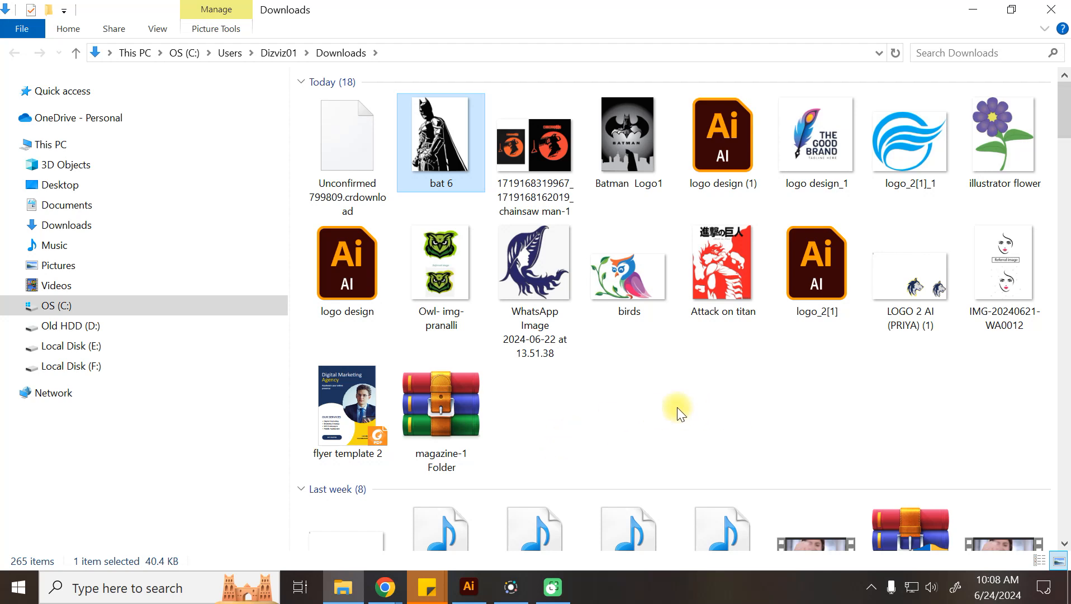
# Step: Open flyer template 2.pdf at 125% zoom and review the flyer's layout from its heading to the contact details
pyautogui.doubleClick(358, 417)
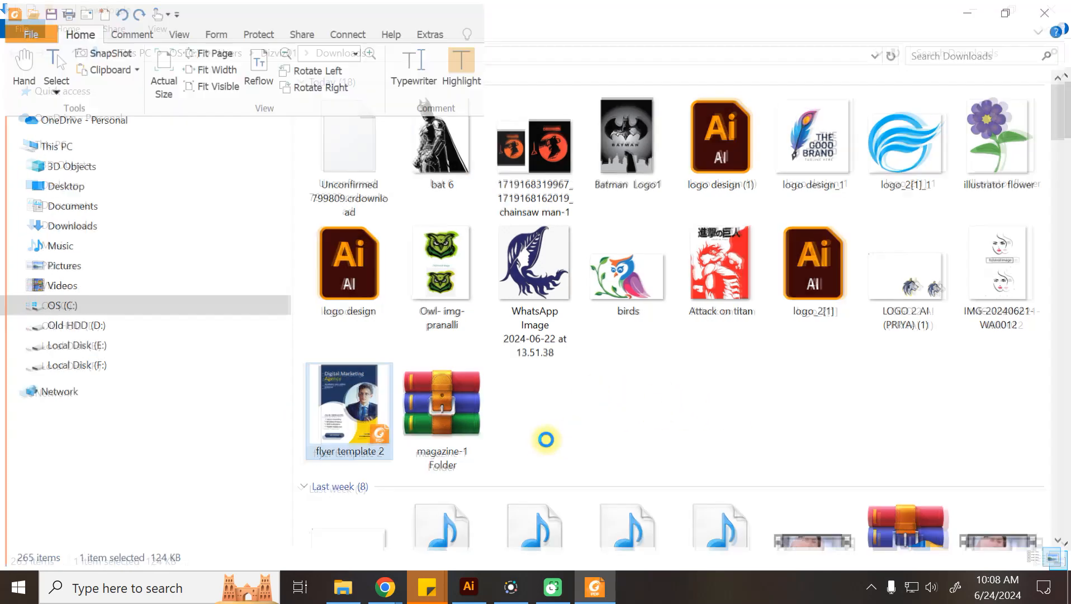
pyautogui.scroll(-3, 546, 444)
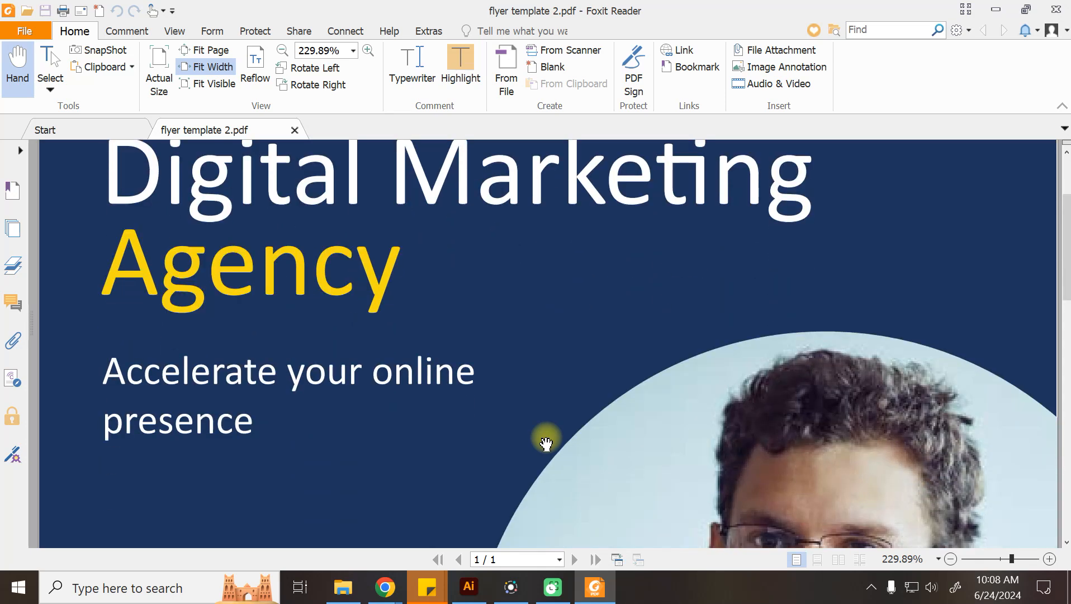
pyautogui.scroll(-2, 546, 445)
pyautogui.scroll(2, 547, 444)
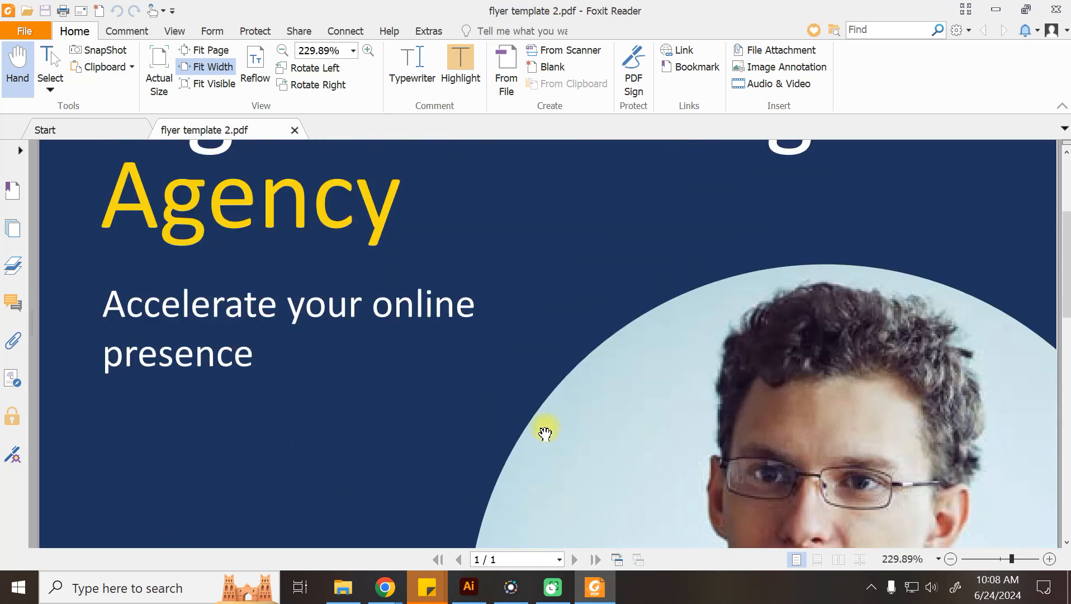
pyautogui.hotkey('ctrl', '-')
pyautogui.hotkey('ctrl', '-')
pyautogui.hotkey('ctrl', '-')
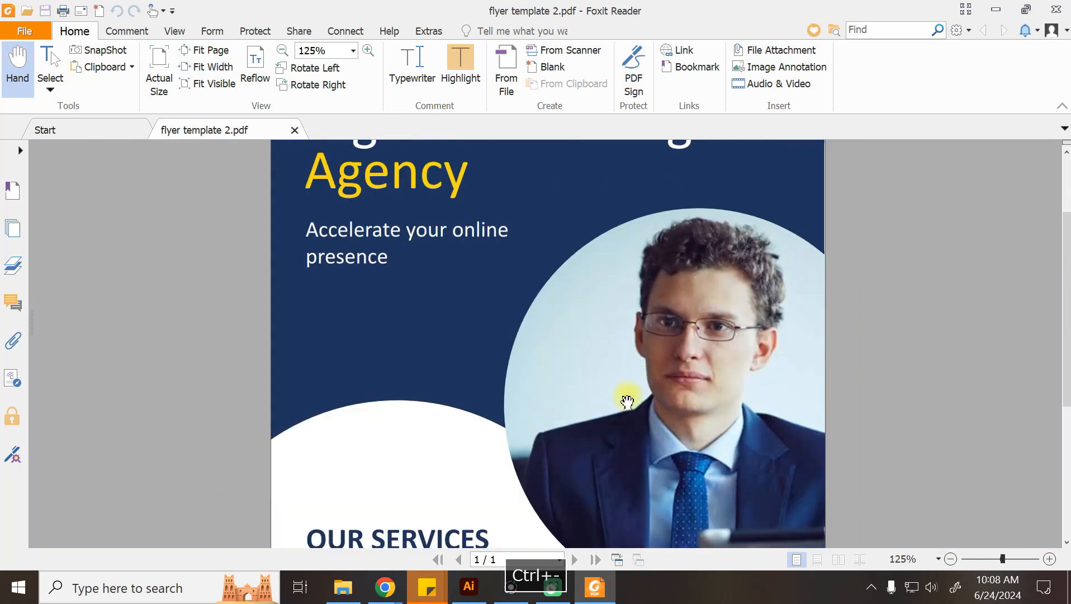
pyautogui.scroll(3, 487, 401)
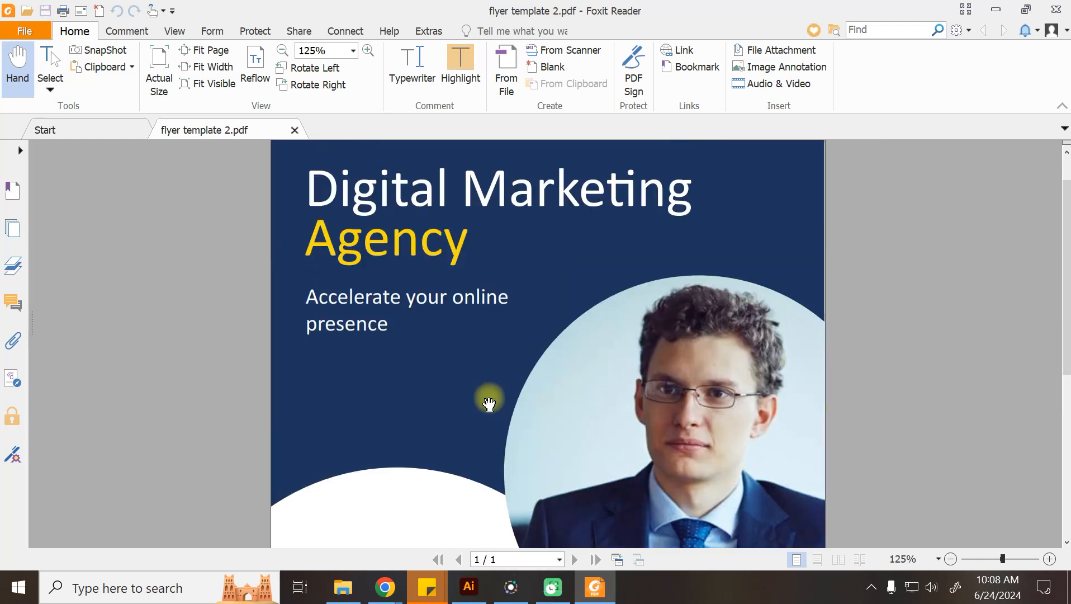
pyautogui.scroll(-10, 489, 401)
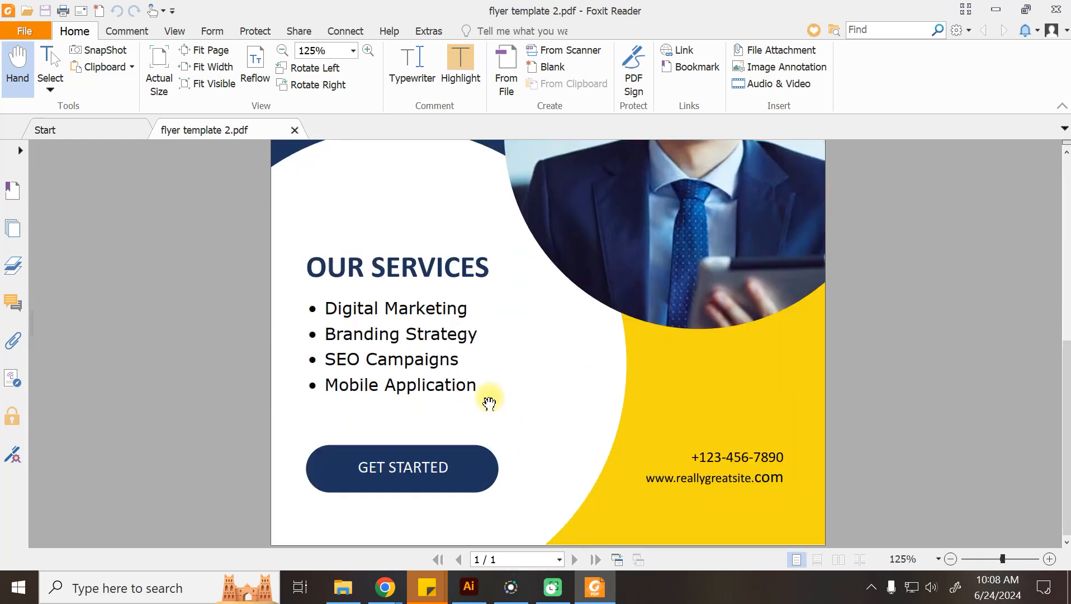
pyautogui.scroll(10, 489, 402)
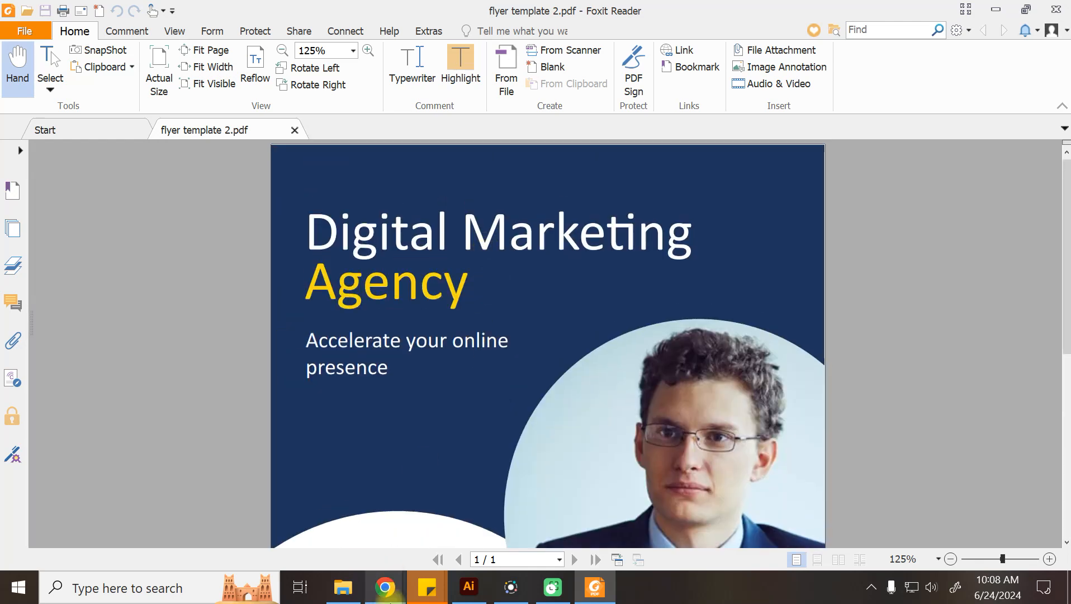
# Step: Switch back to Chrome and enter new.dizviz.com as the address in a new browser tab
pyautogui.moveTo(395, 589)
pyautogui.click(313, 531)
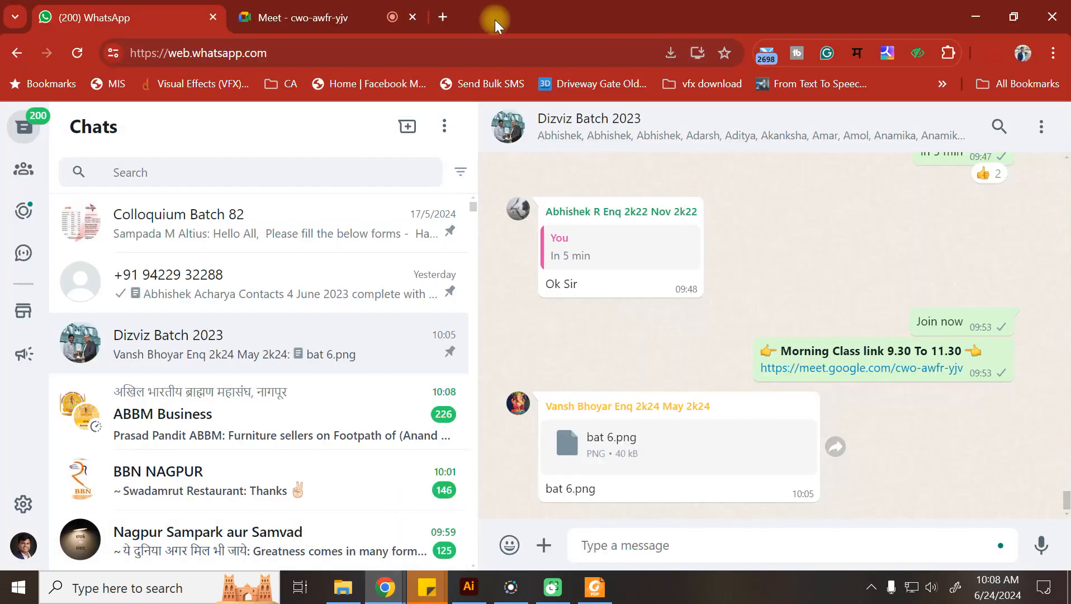
pyautogui.click(440, 19)
pyautogui.write('new.d')
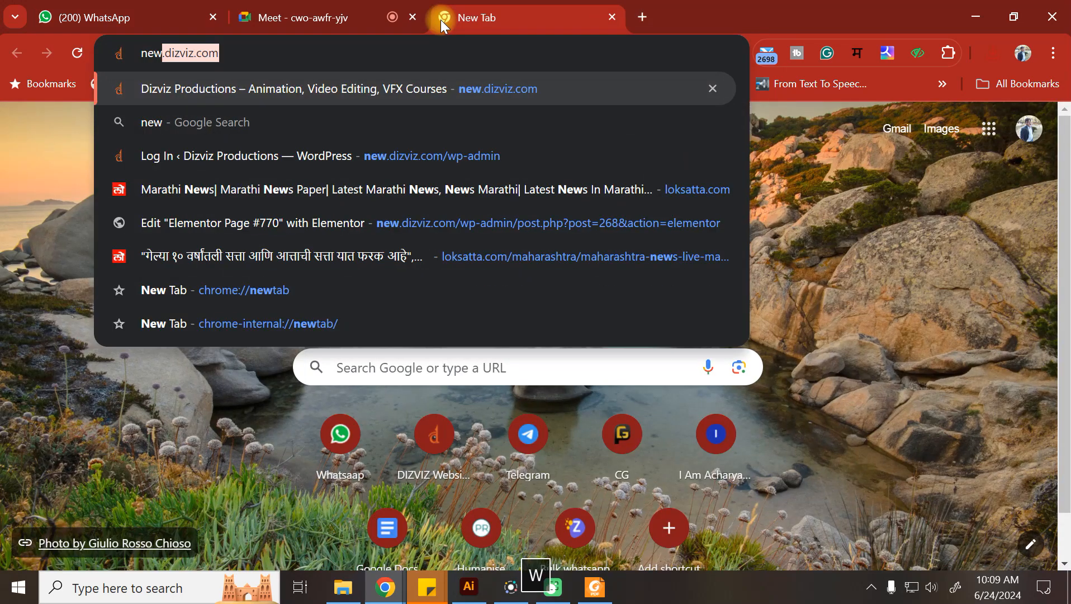
pyautogui.write('izv')
pyautogui.press('BackSpace')
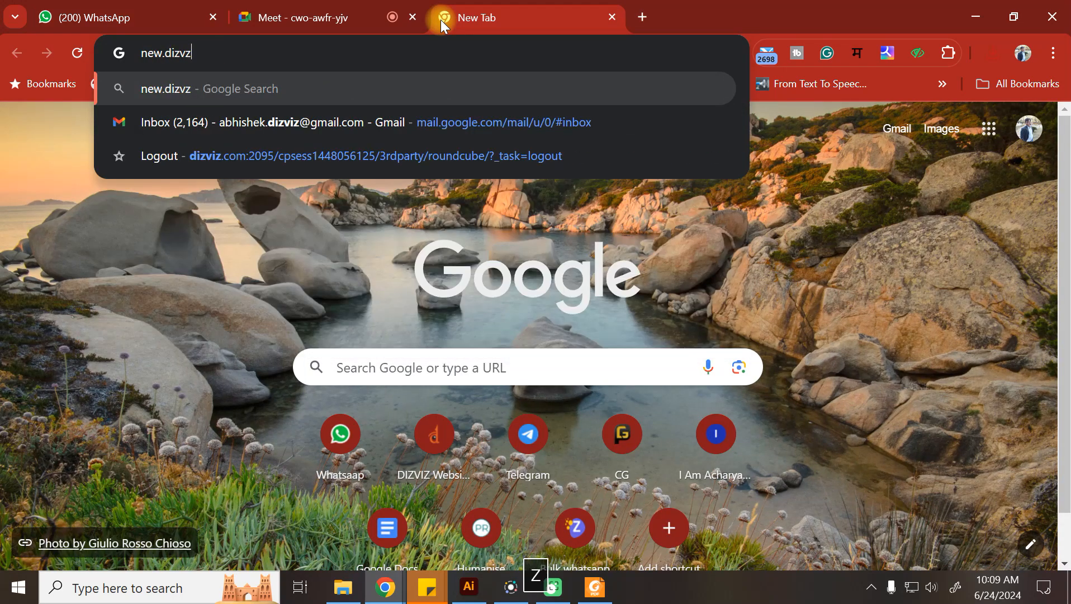
pyautogui.write('iz.com')
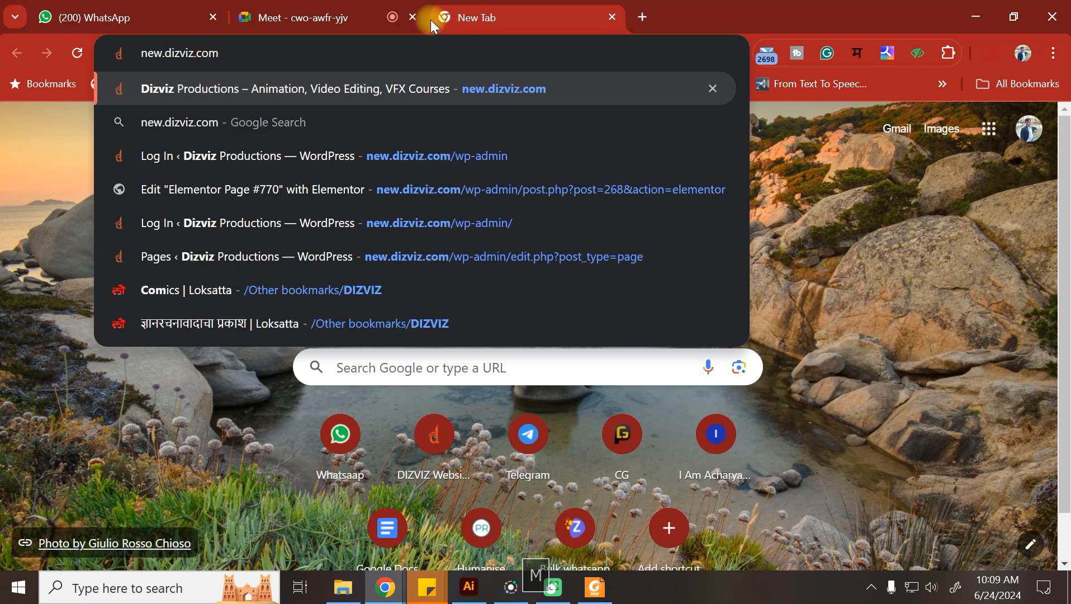
# Step: Copy the new.dizviz.com address and send it as a message to the Dizviz Batch 2023 group
pyautogui.moveTo(270, 45); pyautogui.dragTo(10, 68)
pyautogui.hotkey('ctrl', 'c')
pyautogui.click(118, 17)
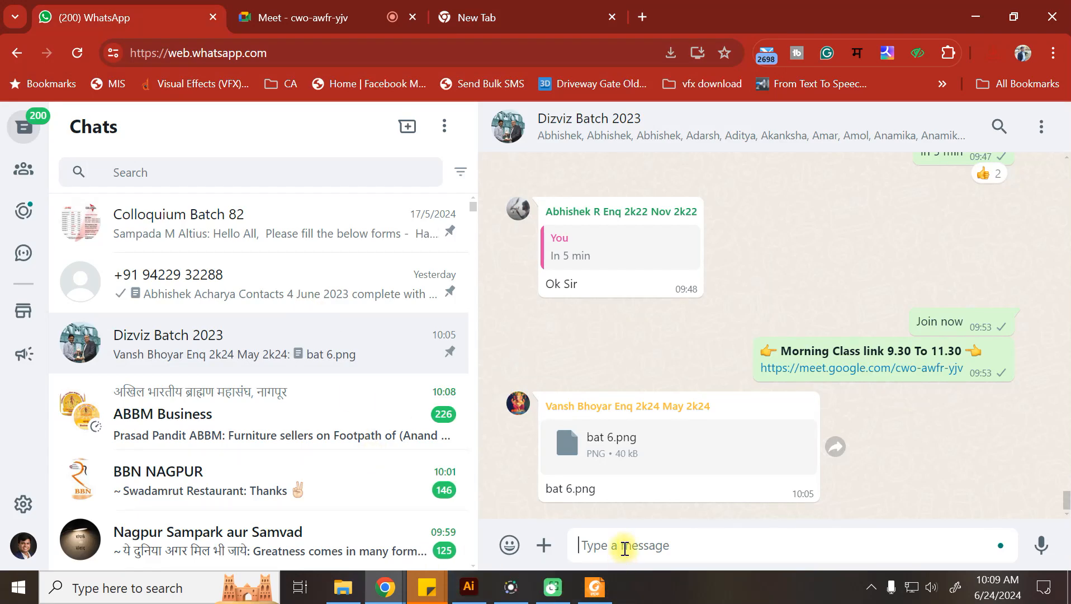
pyautogui.hotkey('ctrl', 'v')
pyautogui.press('Return')
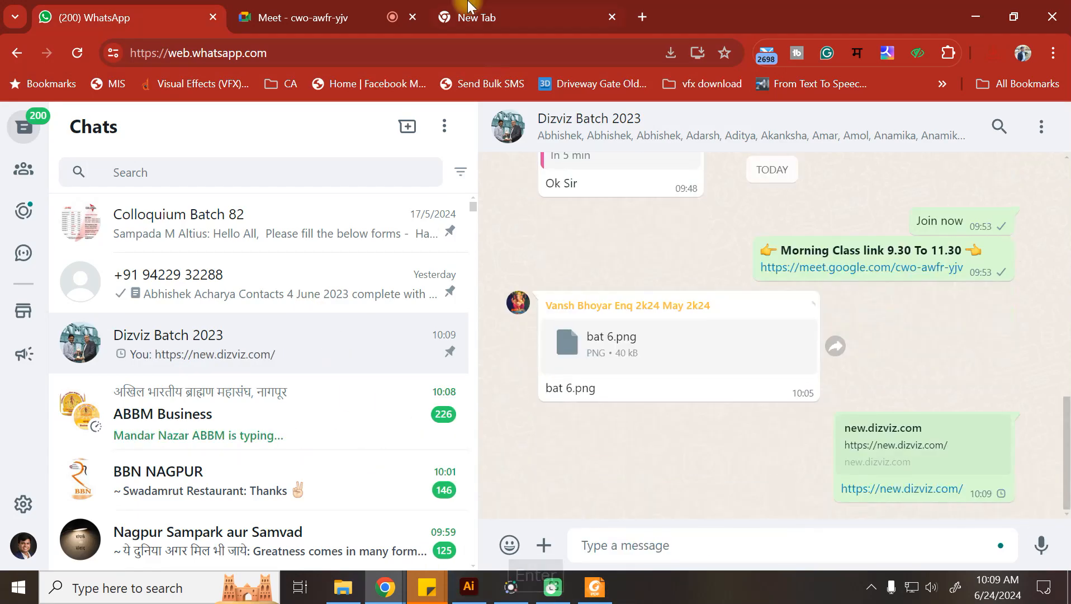
# Step: Load new.dizviz.com and examine the home page's banner and the Dizviz Career Courses cards
pyautogui.click(455, 8)
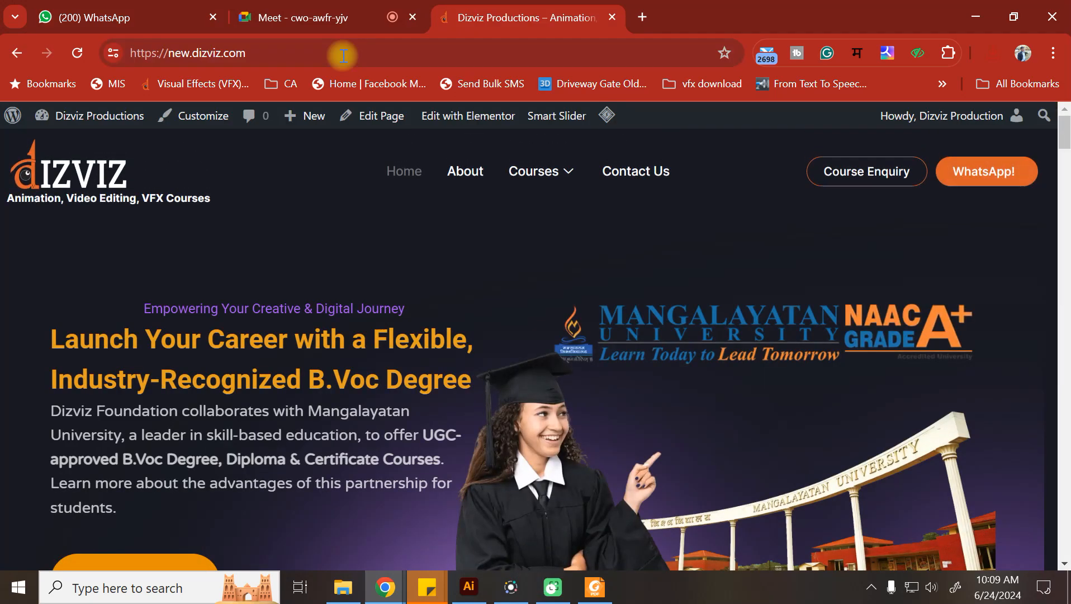
pyautogui.scroll(-7, 574, 397)
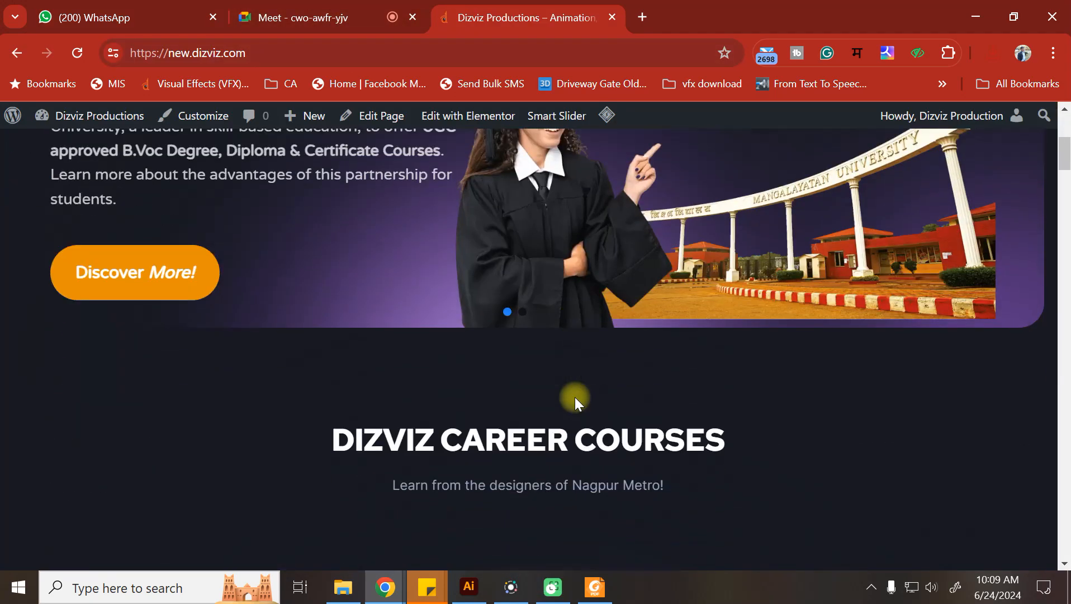
pyautogui.scroll(-4, 574, 396)
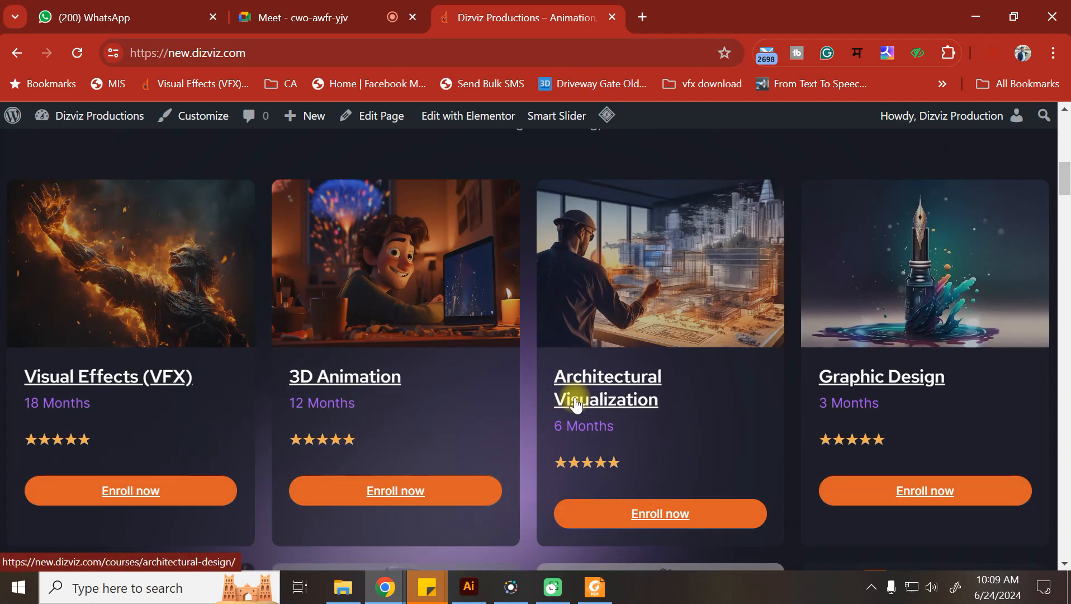
pyautogui.scroll(-6, 575, 403)
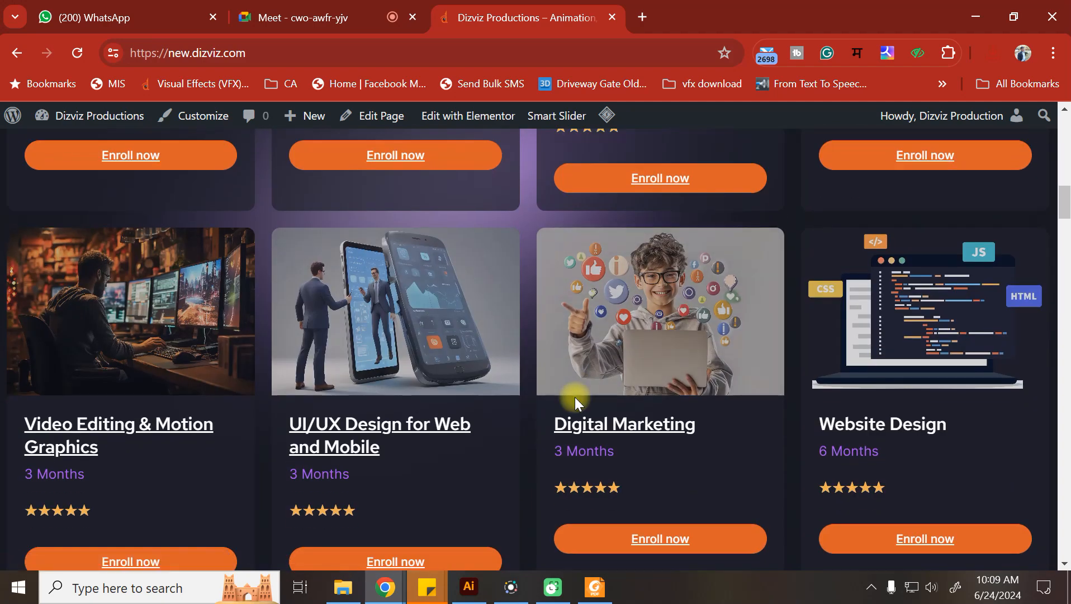
pyautogui.scroll(4, 575, 397)
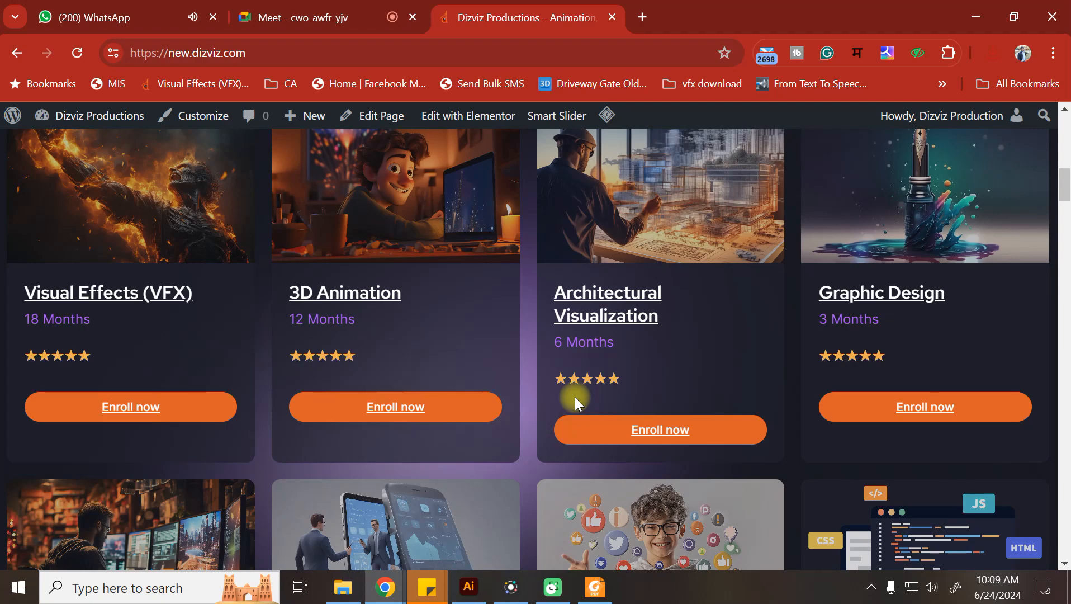
pyautogui.scroll(-2, 575, 397)
pyautogui.scroll(-3, 575, 397)
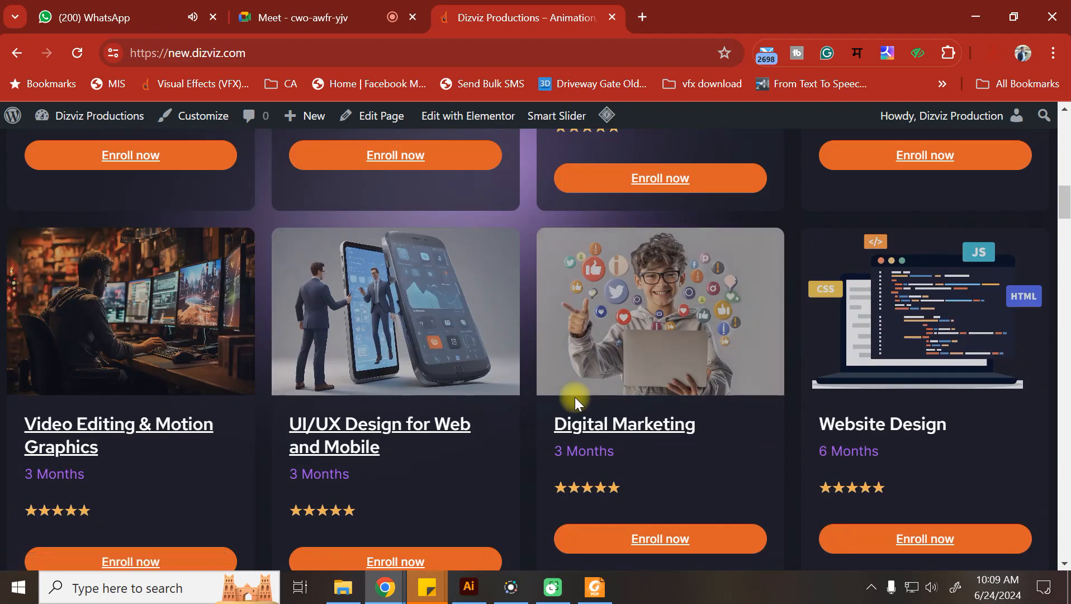
pyautogui.scroll(3, 574, 397)
# Step: Examine the rest of the home page, from the partner companies section through testimonials to the social media footer, and return to its beginning
pyautogui.scroll(-13, 576, 397)
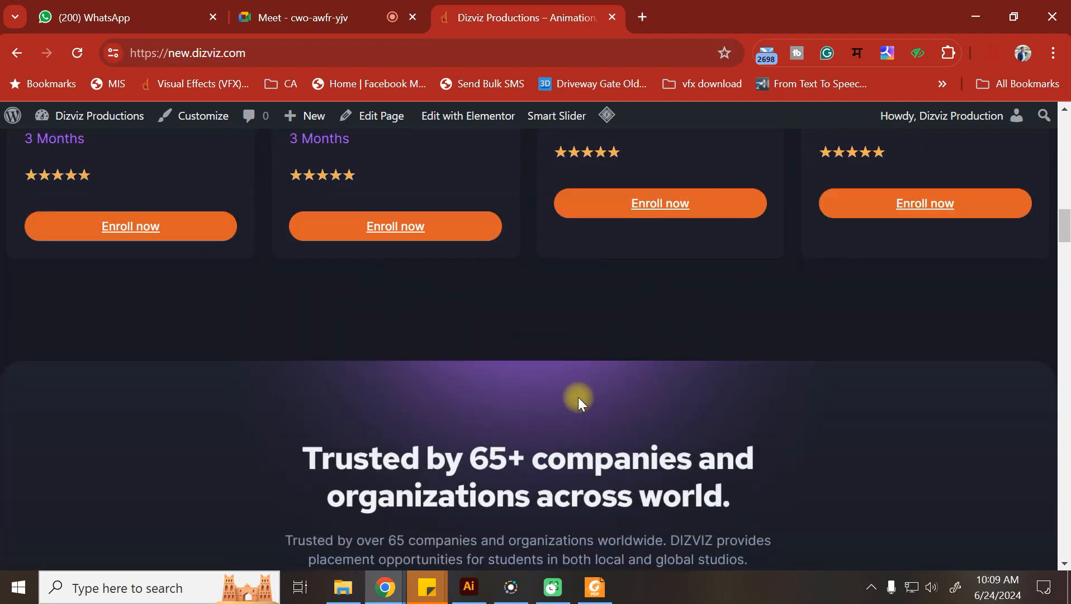
pyautogui.scroll(-12, 578, 397)
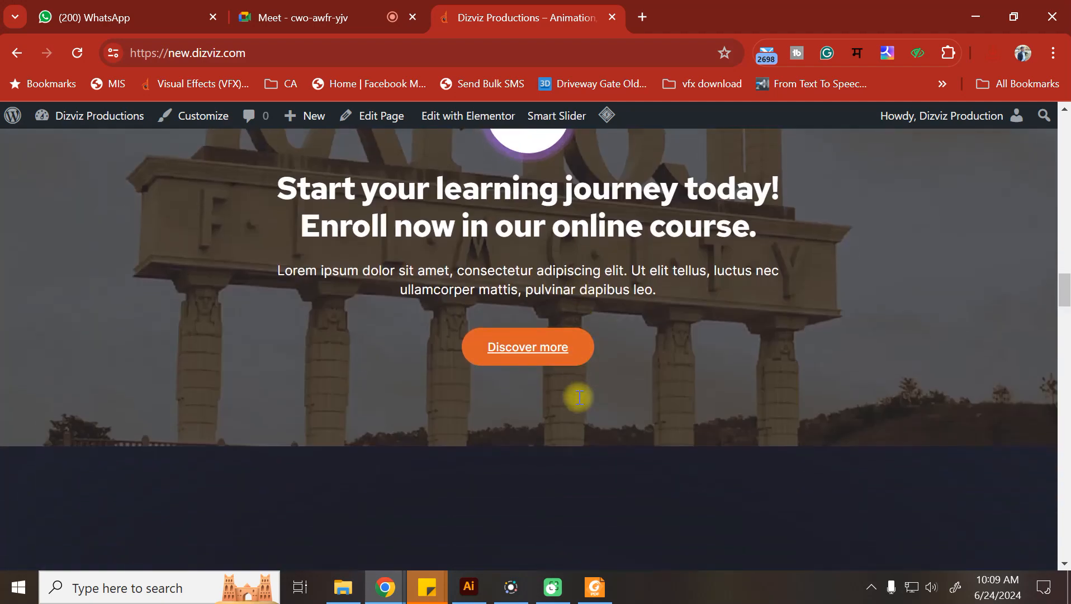
pyautogui.scroll(-14, 578, 397)
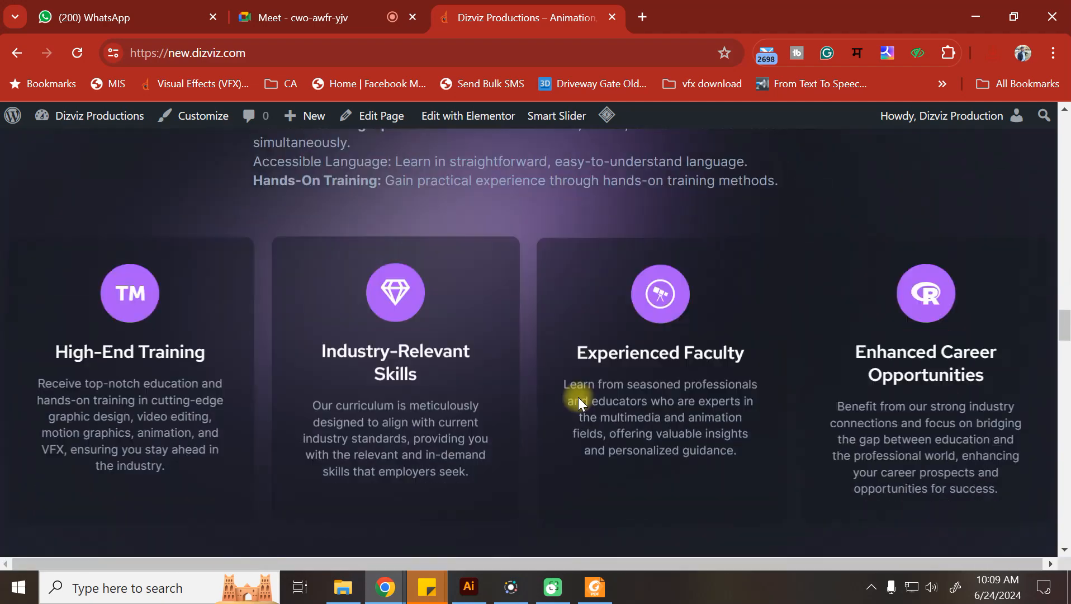
pyautogui.scroll(-10, 578, 397)
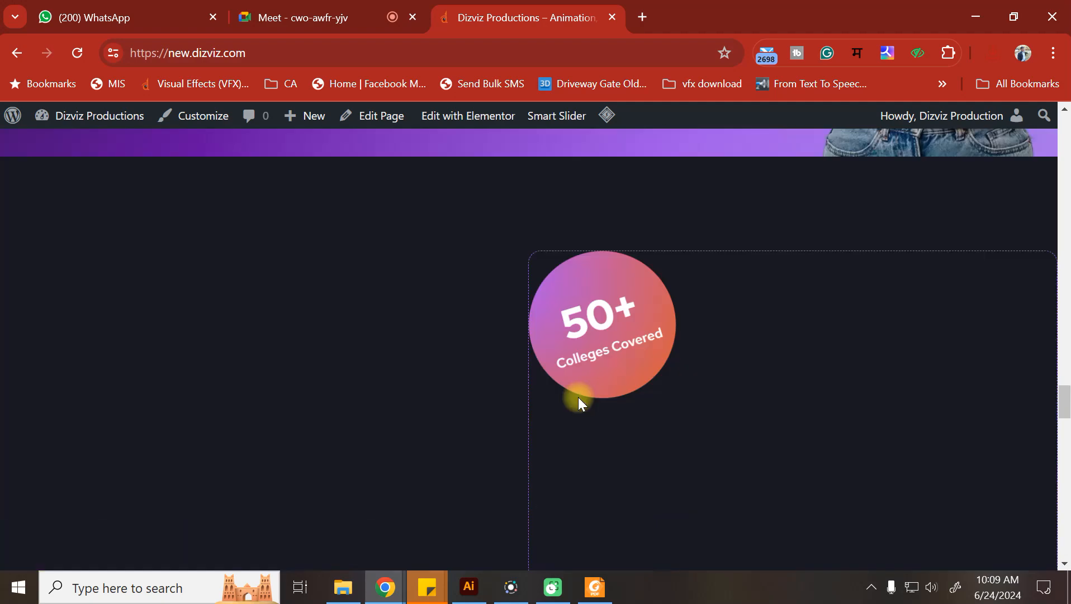
pyautogui.scroll(-6, 578, 397)
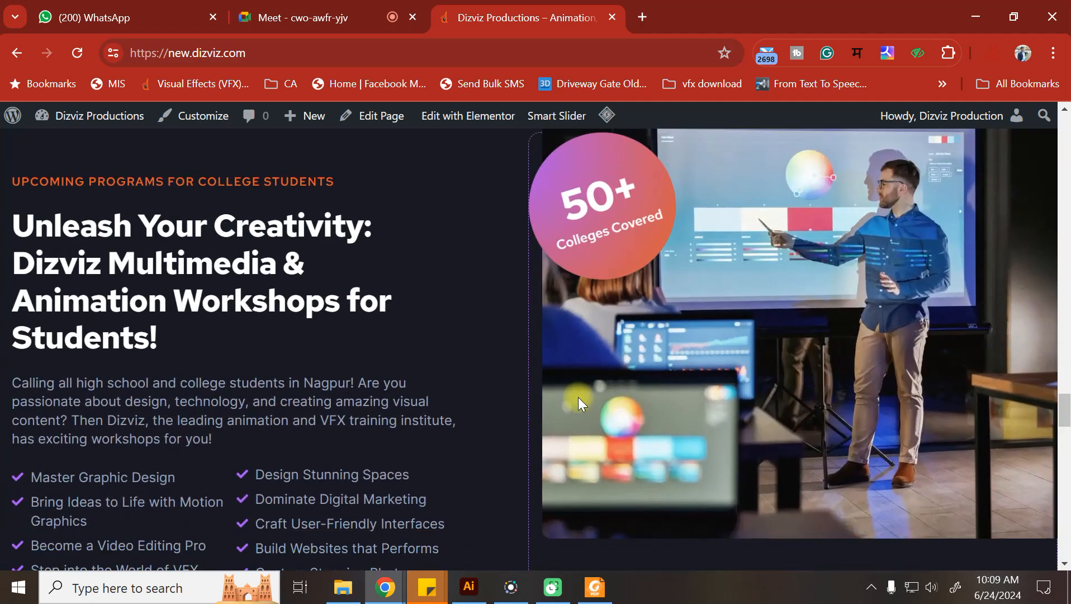
pyautogui.scroll(-3, 578, 397)
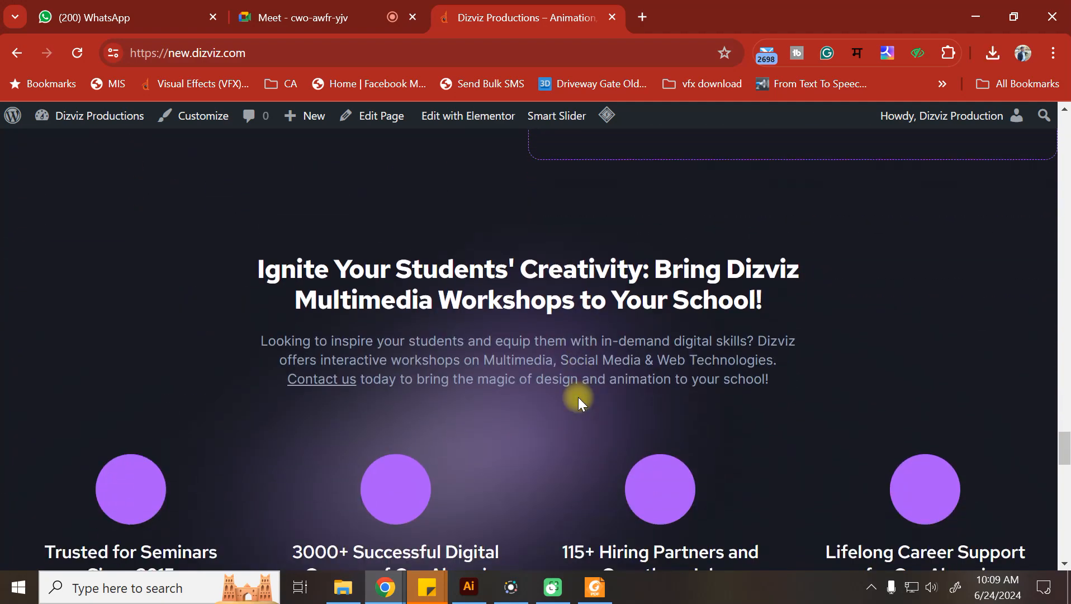
pyautogui.scroll(-15, 578, 397)
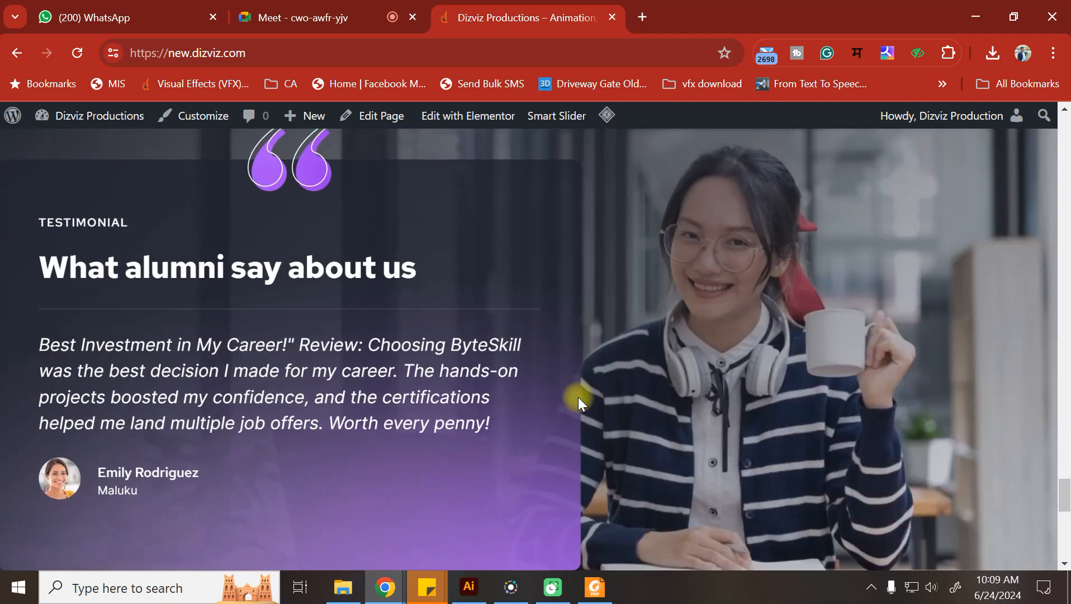
pyautogui.scroll(-3, 581, 393)
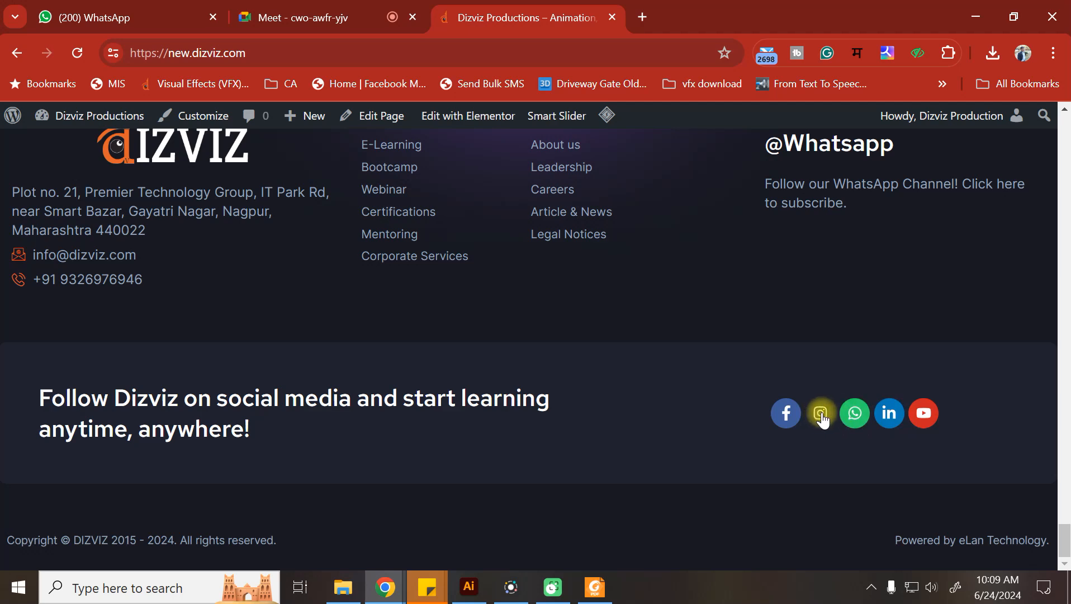
pyautogui.scroll(18, 537, 242)
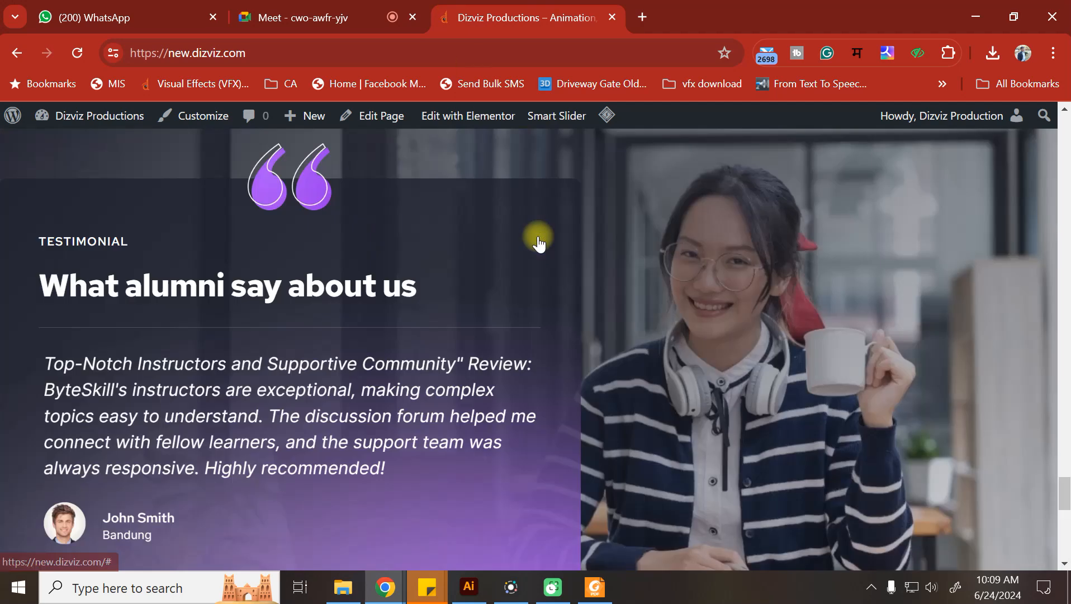
pyautogui.scroll(20, 376, 218)
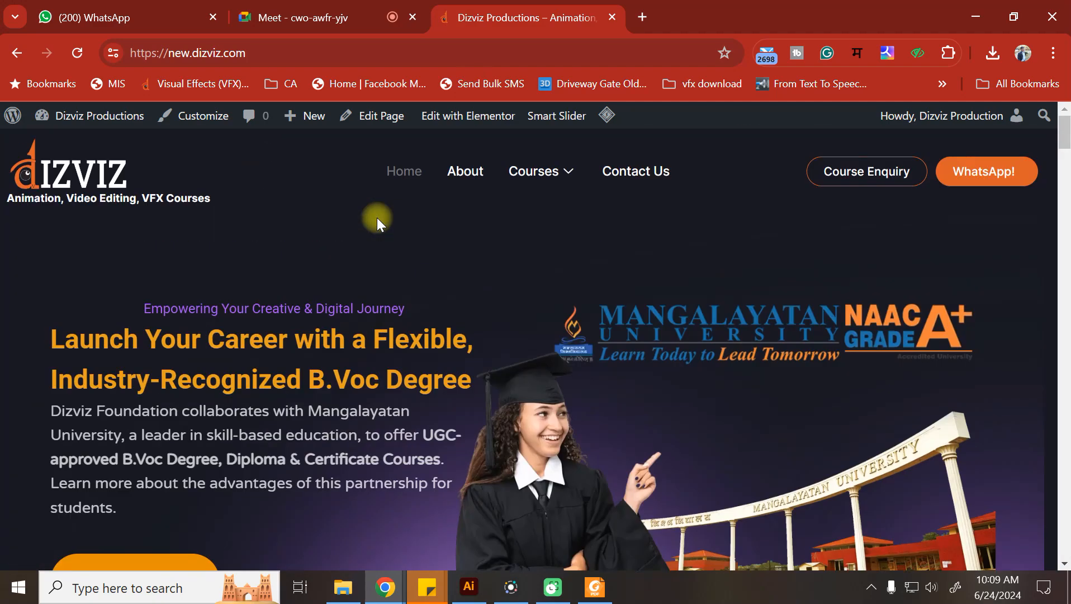
# Step: Open the Dizviz site's About page and examine it from the introduction through the values and team sections to the footer
pyautogui.moveTo(547, 168)
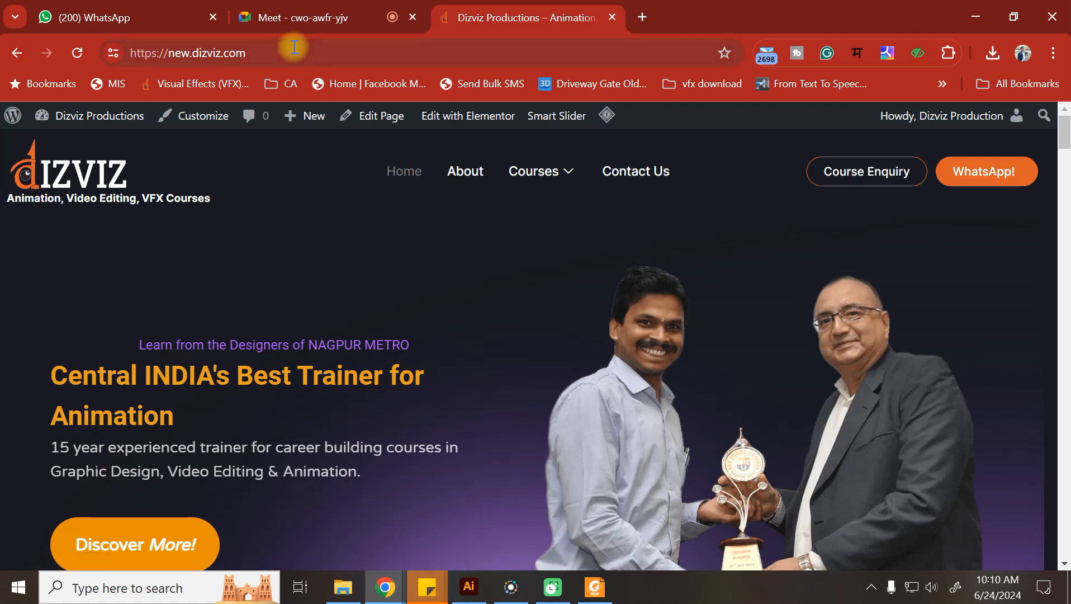
pyautogui.click(469, 185)
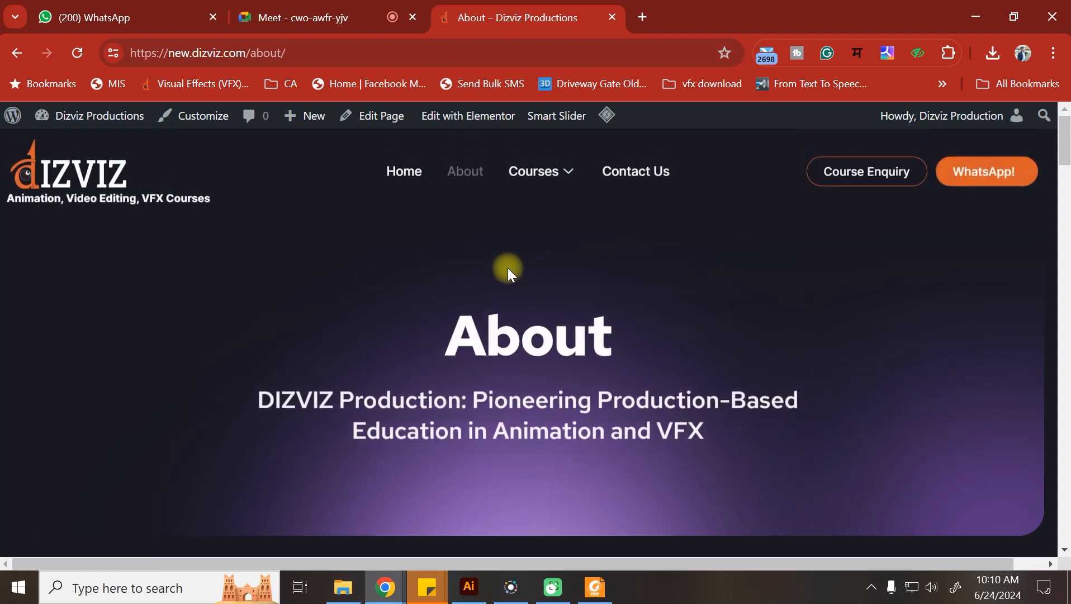
pyautogui.scroll(-10, 508, 268)
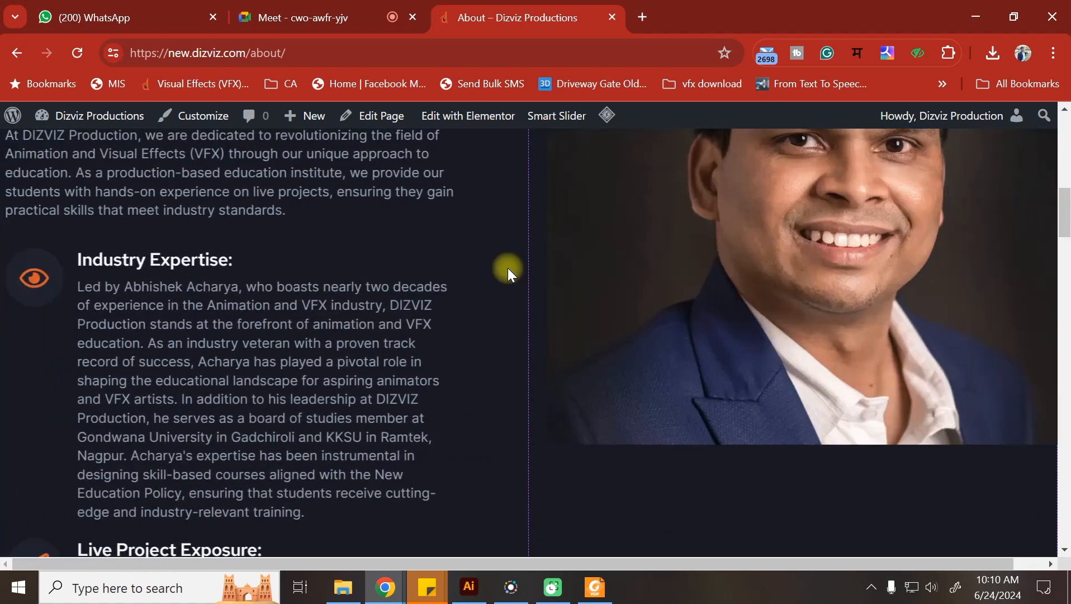
pyautogui.scroll(-5, 508, 268)
pyautogui.scroll(-5, 508, 268)
pyautogui.scroll(-10, 509, 267)
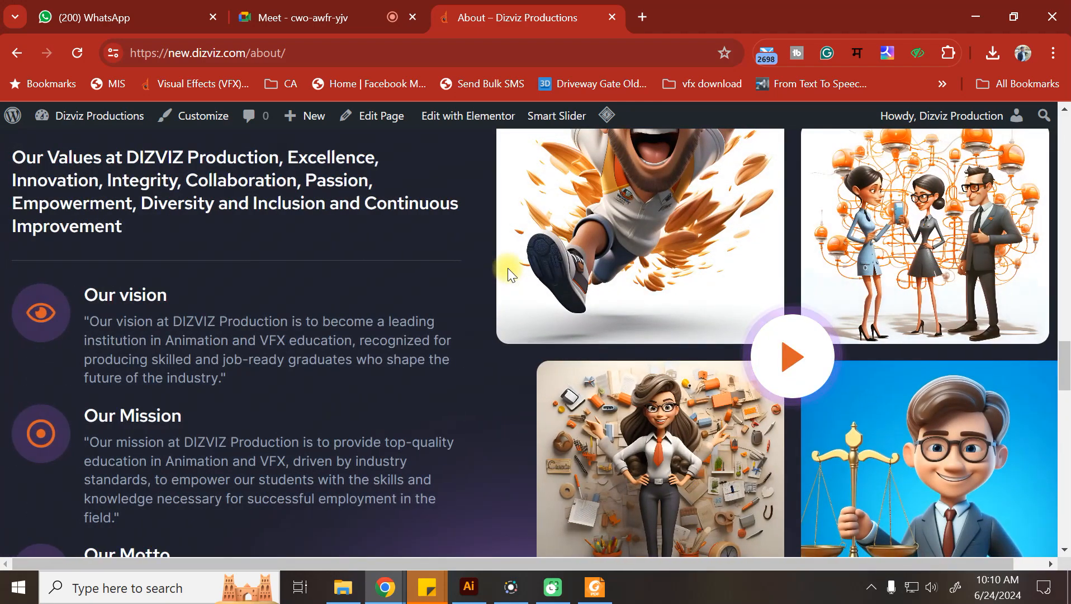
pyautogui.scroll(-5, 508, 268)
pyautogui.scroll(-5, 508, 268)
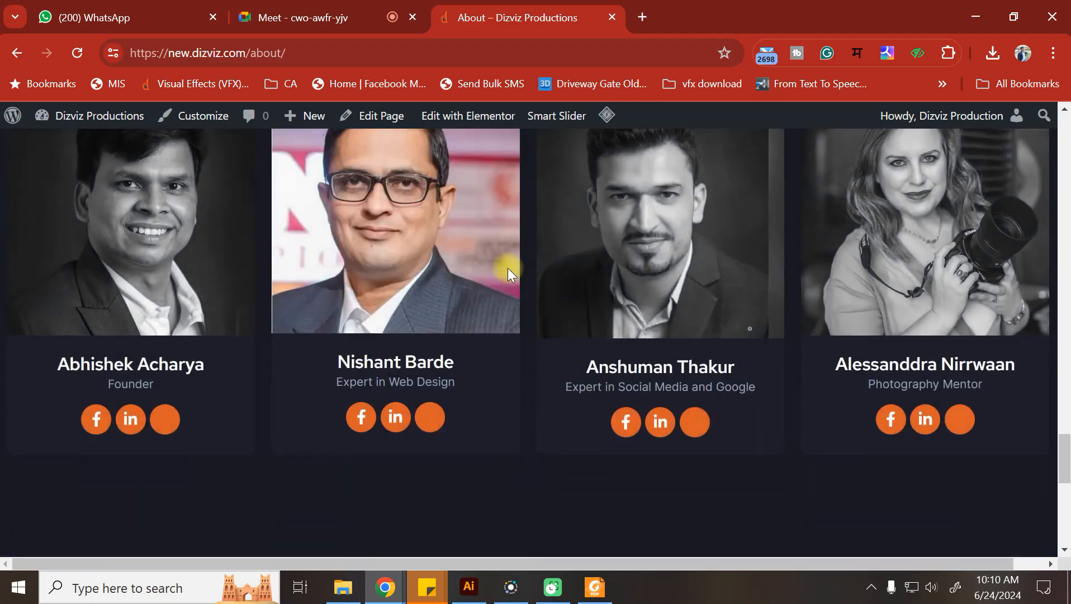
pyautogui.scroll(-5, 508, 268)
pyautogui.scroll(-3, 508, 268)
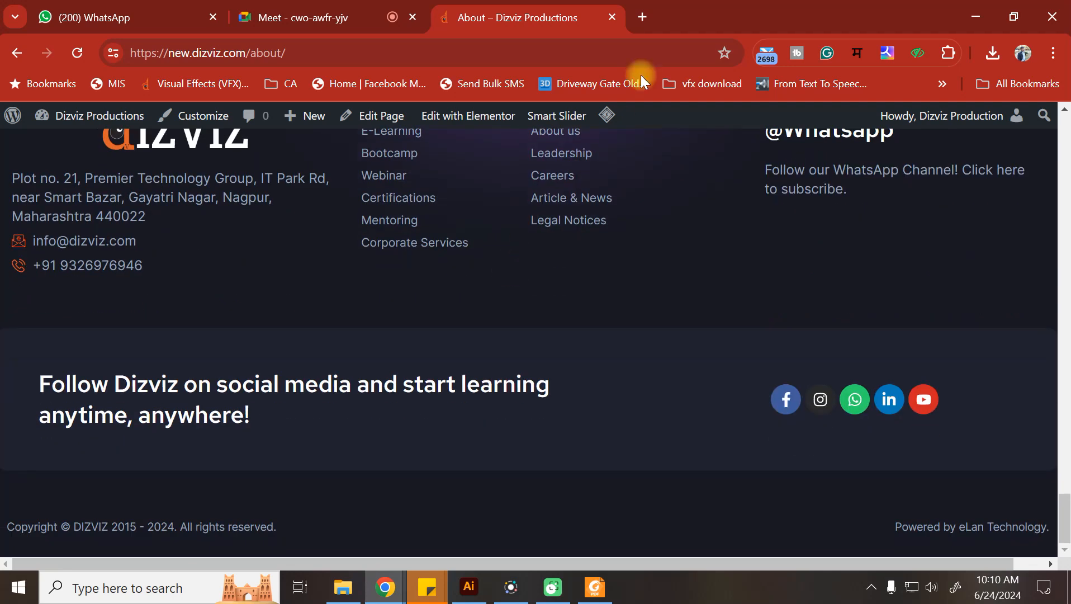
# Step: Close the Dizviz site, switch to Foxit Reader and examine flyer template 2.pdf from its heading to the contact details
pyautogui.click(617, 17)
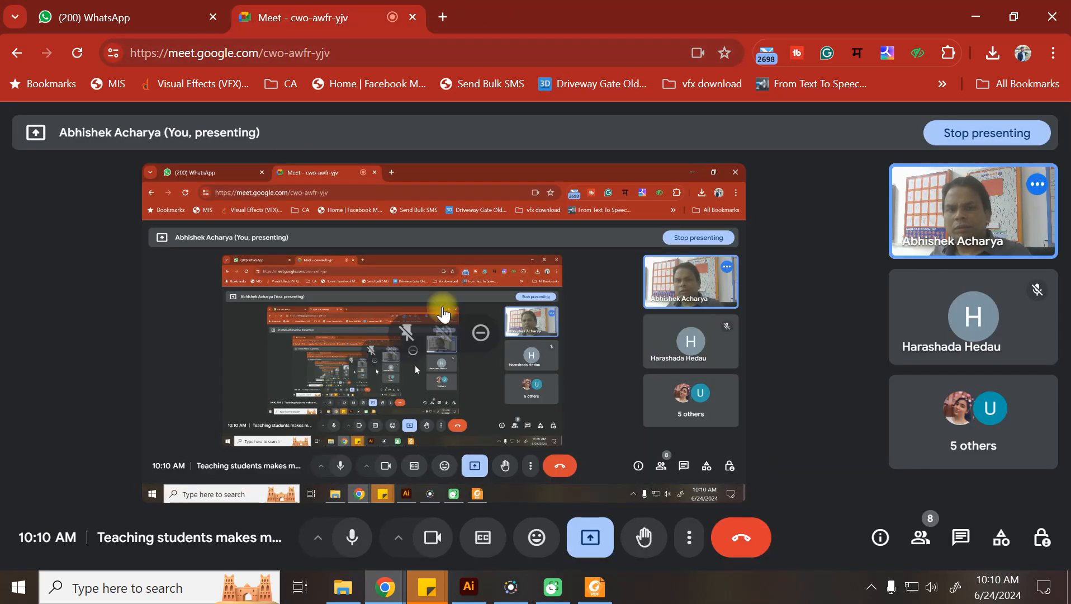
pyautogui.click(128, 8)
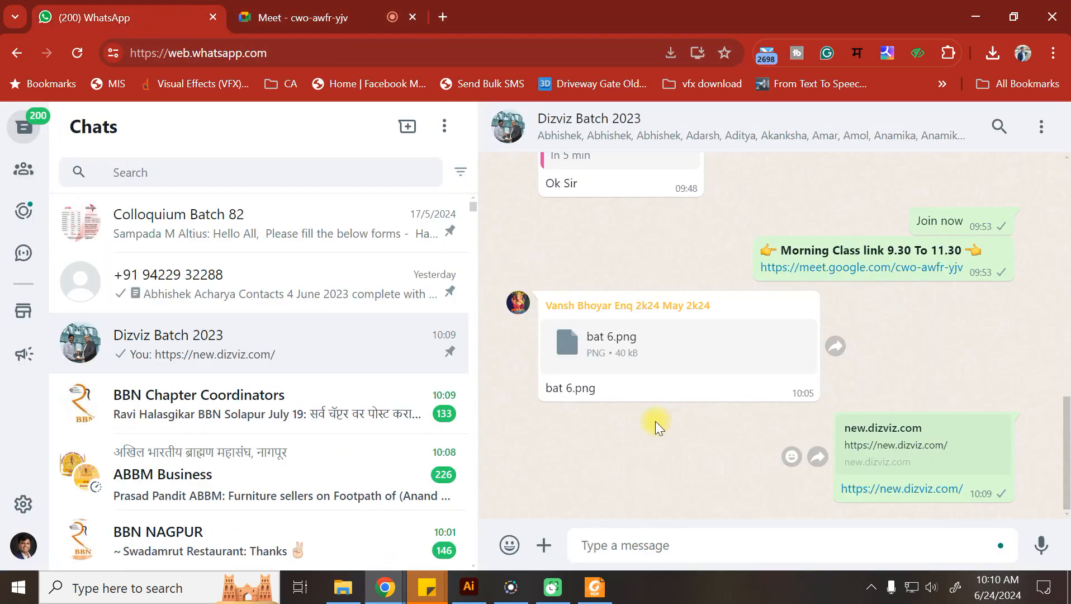
pyautogui.click(594, 587)
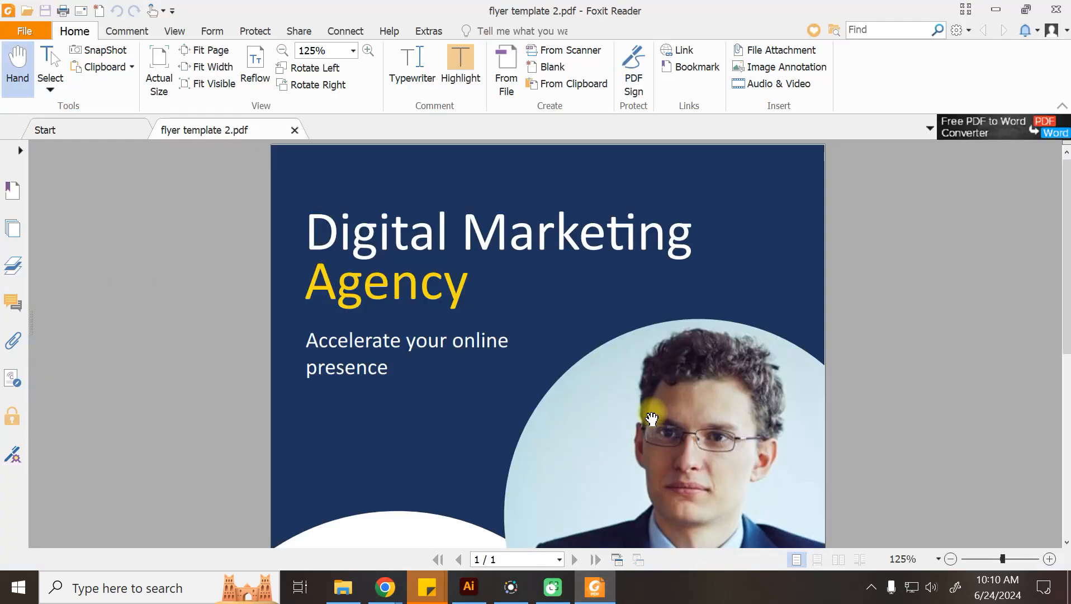
pyautogui.scroll(-4, 652, 418)
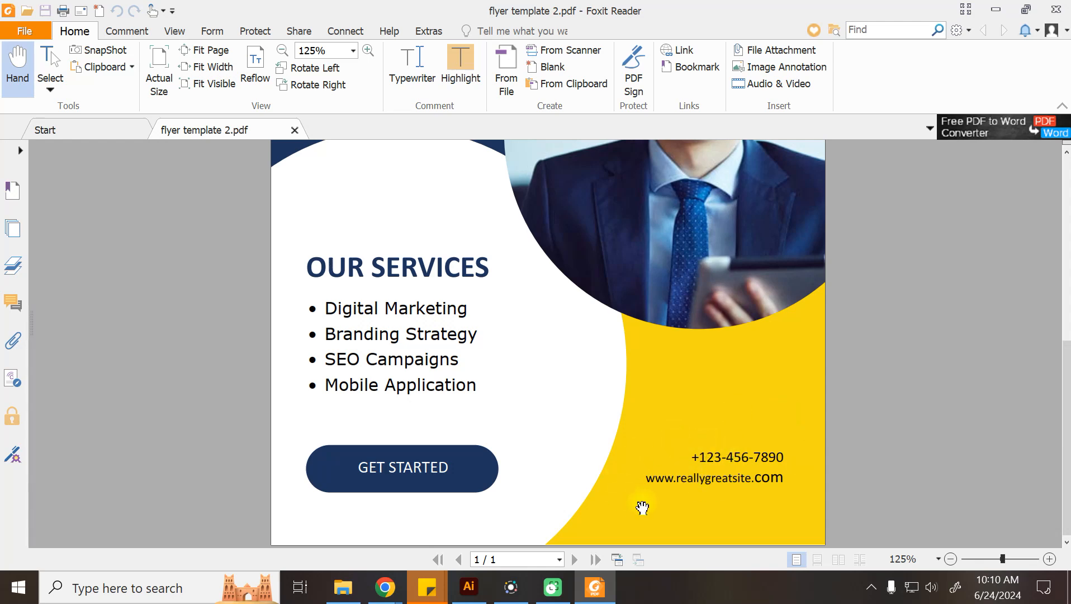
pyautogui.scroll(9, 642, 507)
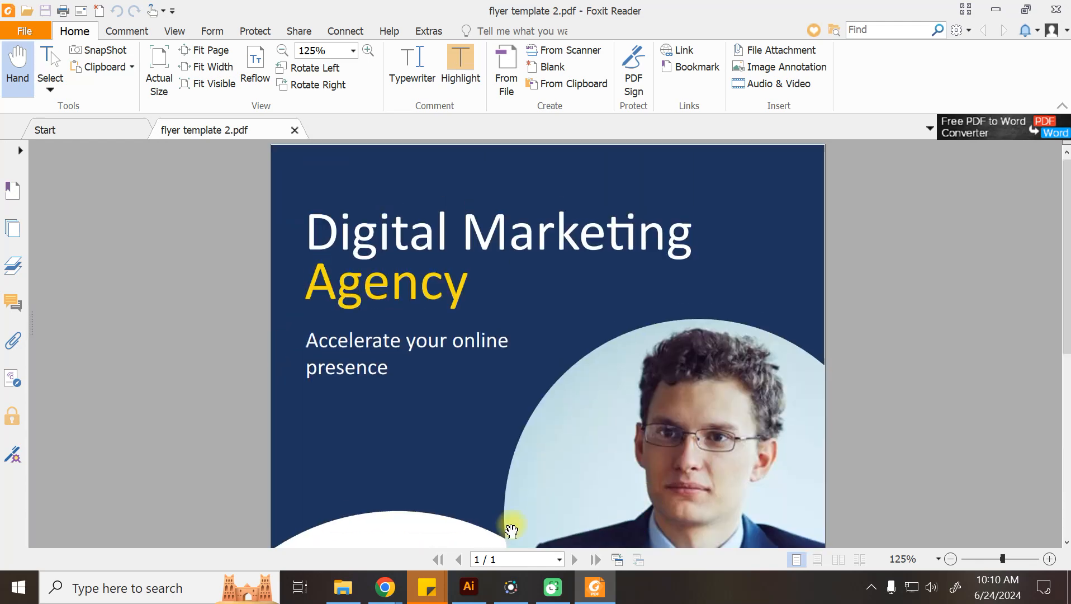
# Step: Switch back to Chrome, search Google for biztraffics in a new browser tab and open the Biztraffics website
pyautogui.moveTo(403, 593)
pyautogui.click(310, 533)
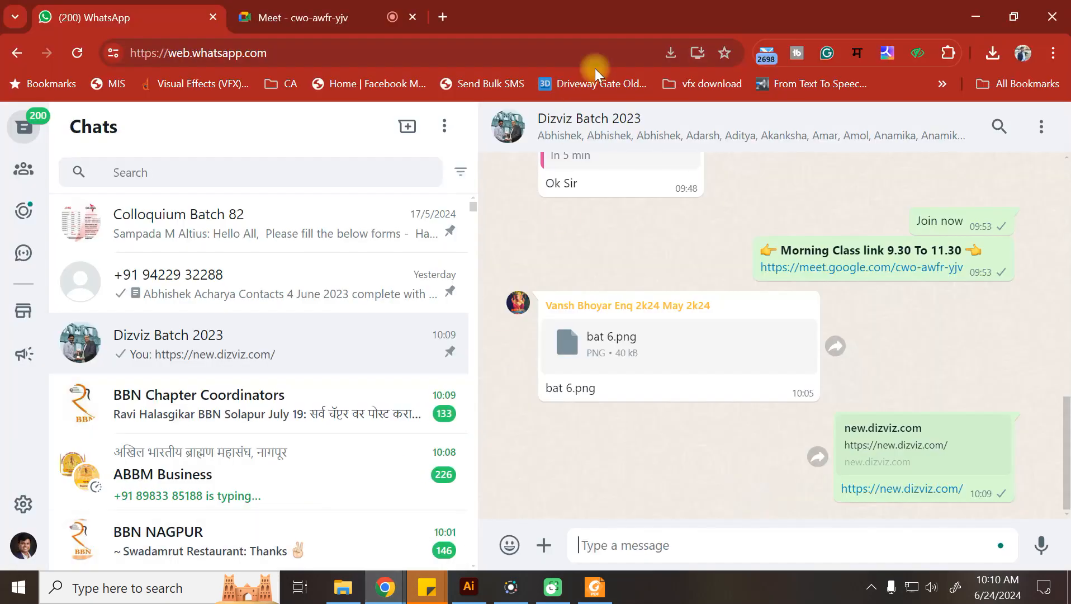
pyautogui.click(441, 18)
pyautogui.write('biz')
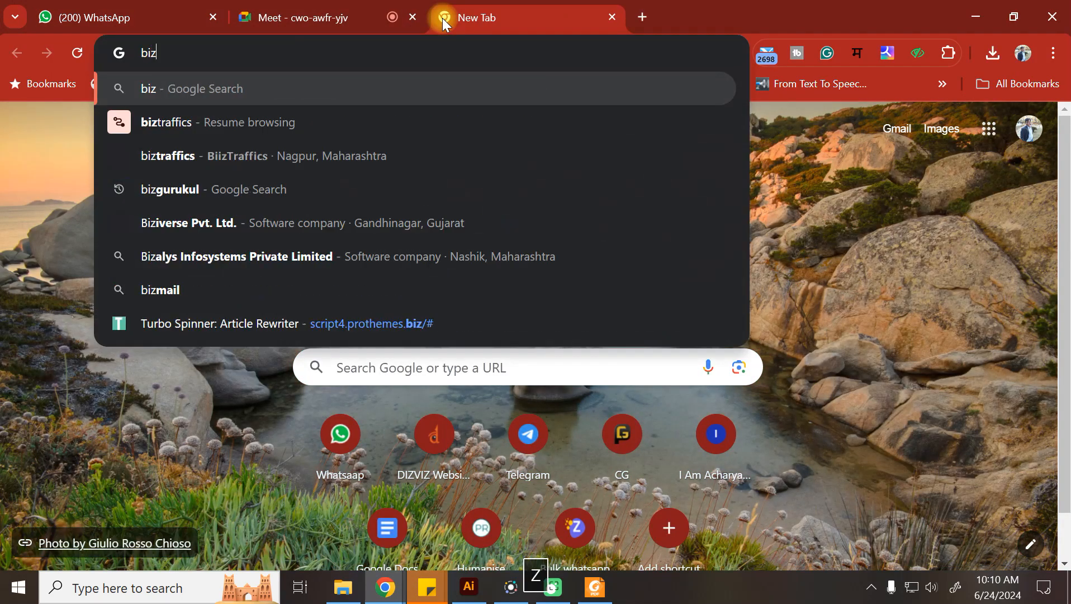
pyautogui.write('traff')
pyautogui.press('Return')
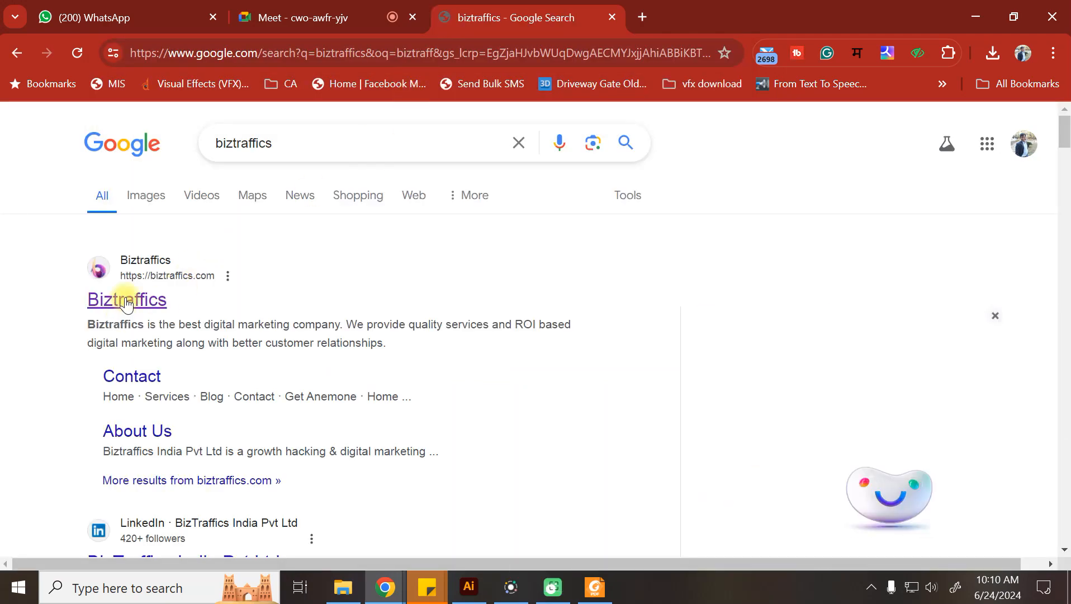
pyautogui.click(127, 302)
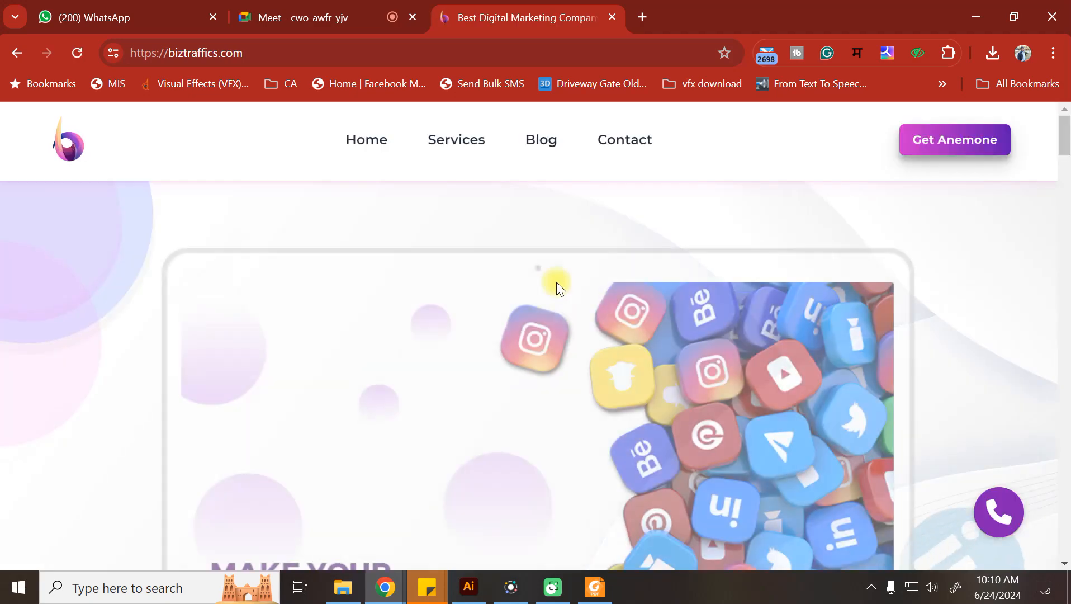
# Step: Examine the Biztraffics home page's service descriptions and company sections, and view the contact form on its Contact page
pyautogui.scroll(-10, 557, 282)
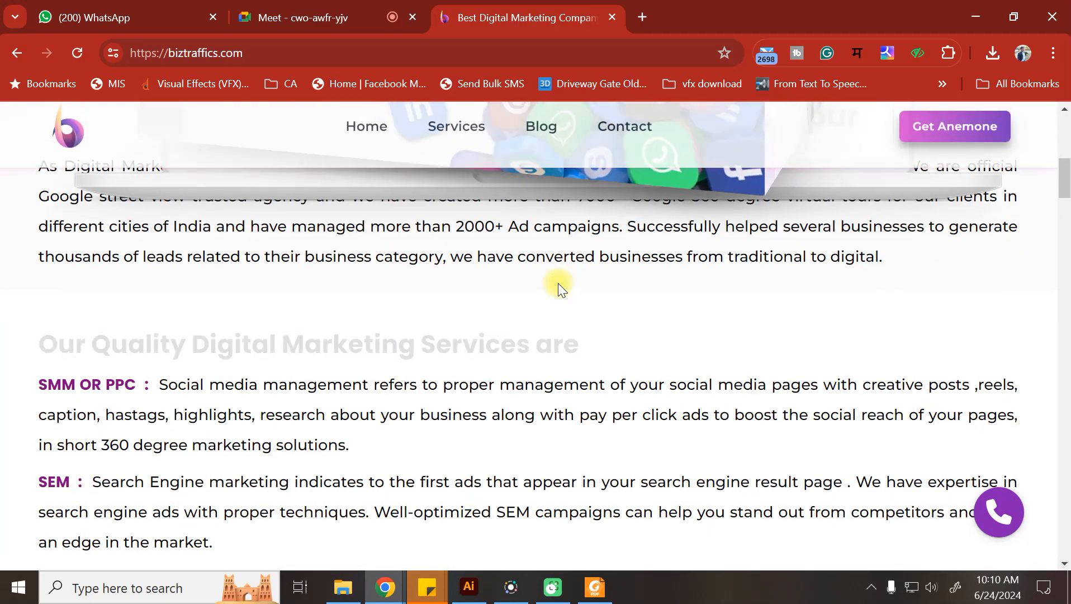
pyautogui.scroll(-15, 559, 285)
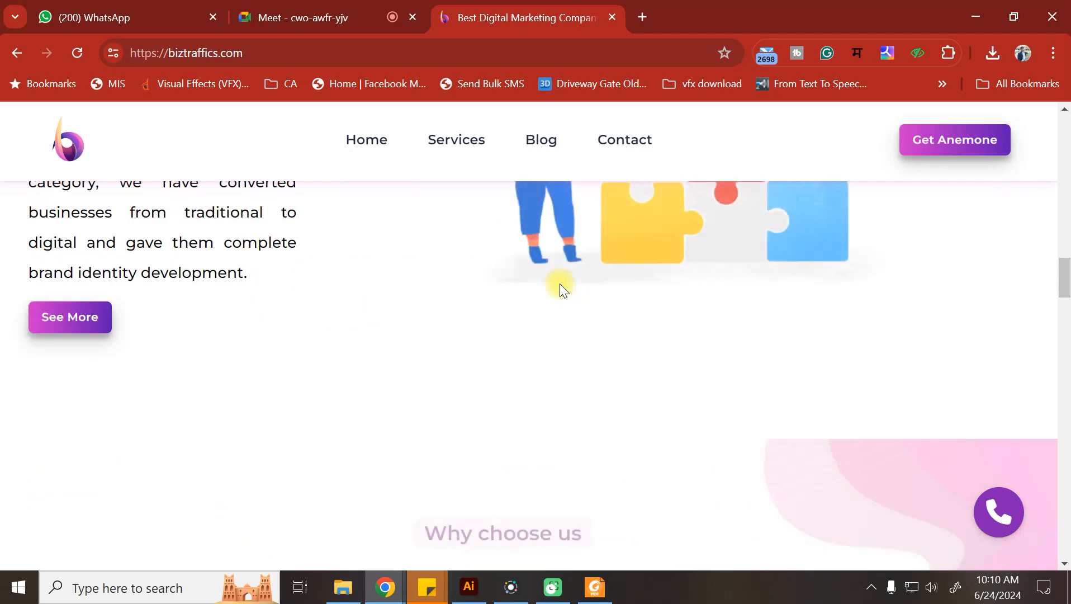
pyautogui.scroll(-10, 560, 285)
pyautogui.click(634, 148)
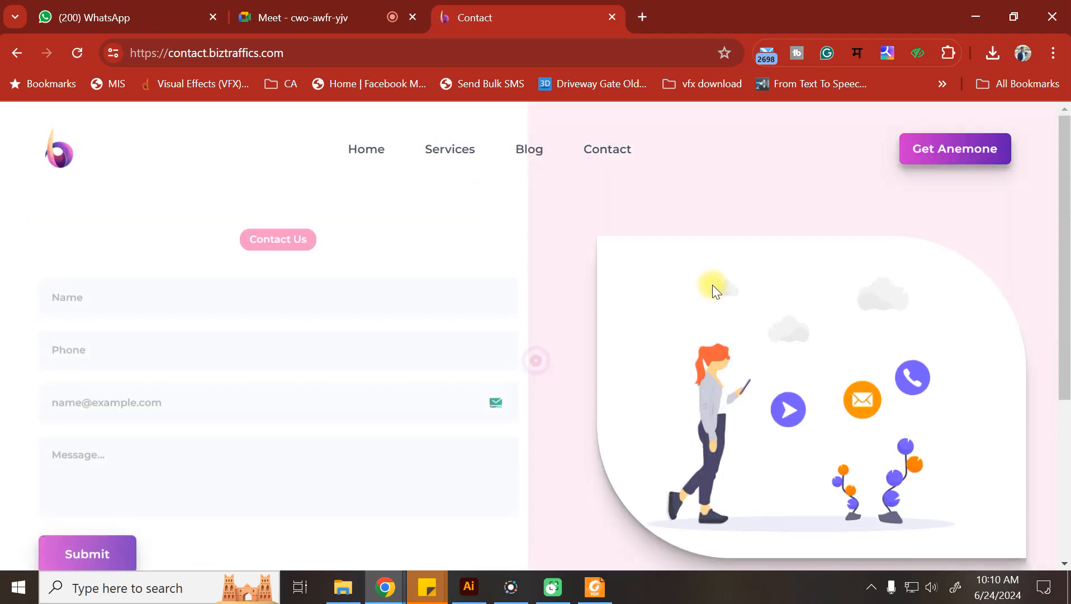
pyautogui.scroll(-5, 714, 288)
pyautogui.scroll(5, 712, 285)
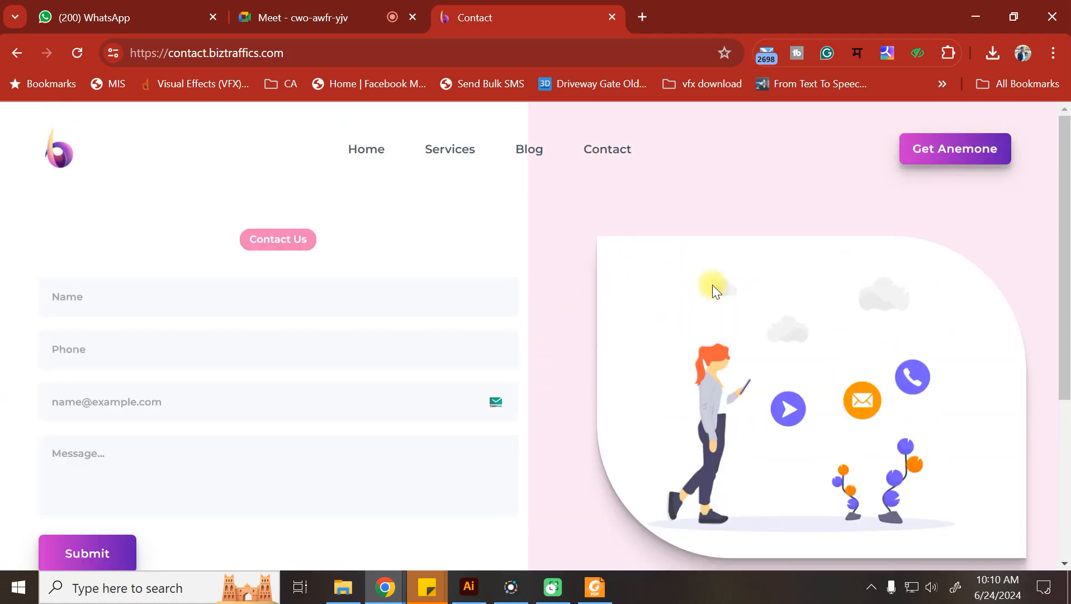
# Step: Go to the Biztraffics Blog and Services sections, examine the service cards and latest blogs, and review the home page's opening again
pyautogui.click(530, 147)
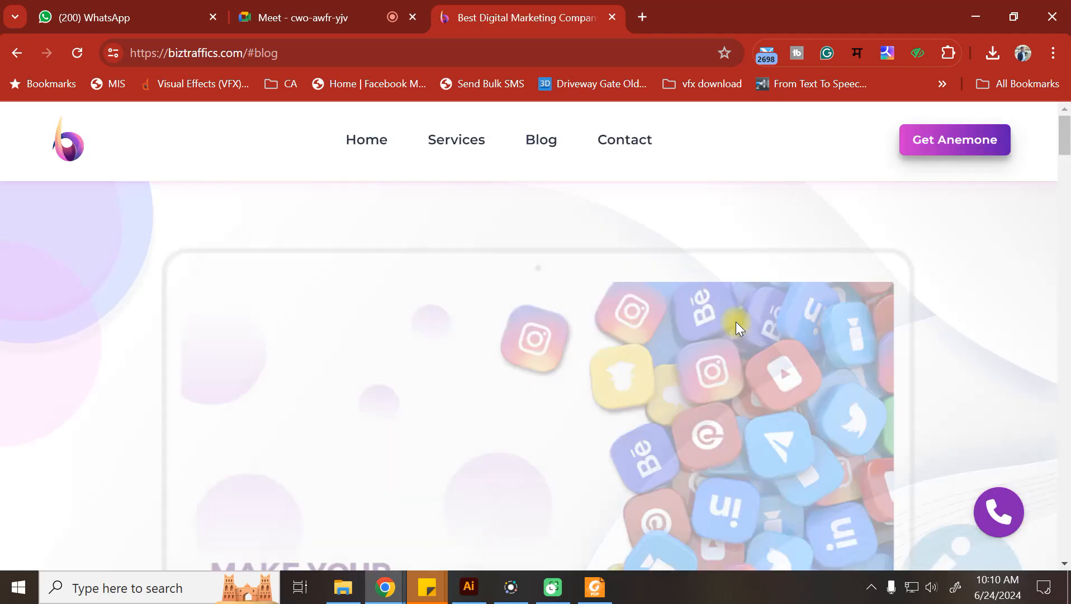
pyautogui.click(451, 139)
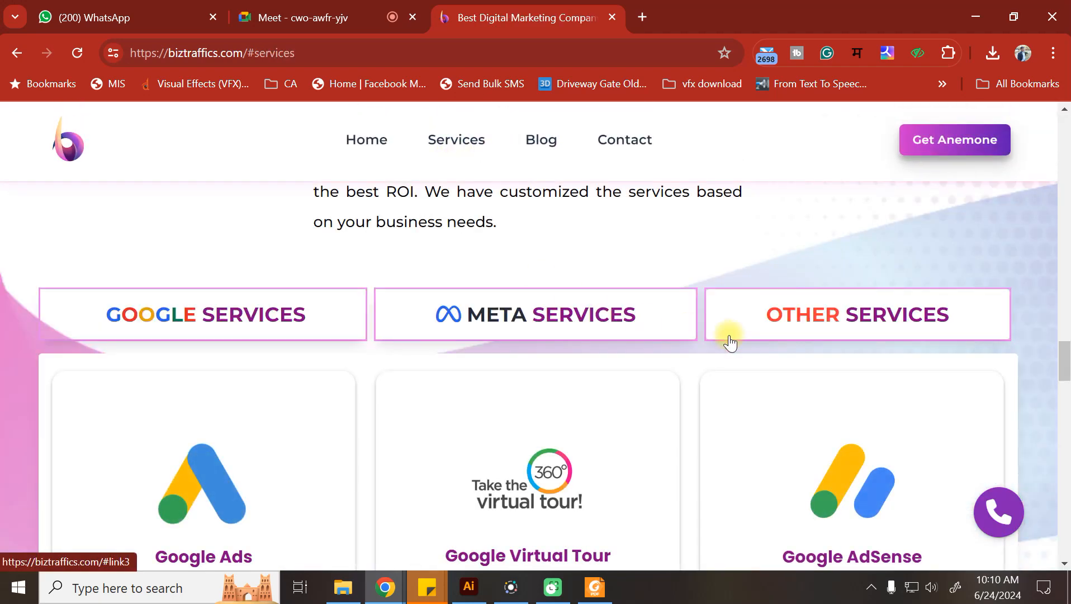
pyautogui.scroll(-7, 730, 342)
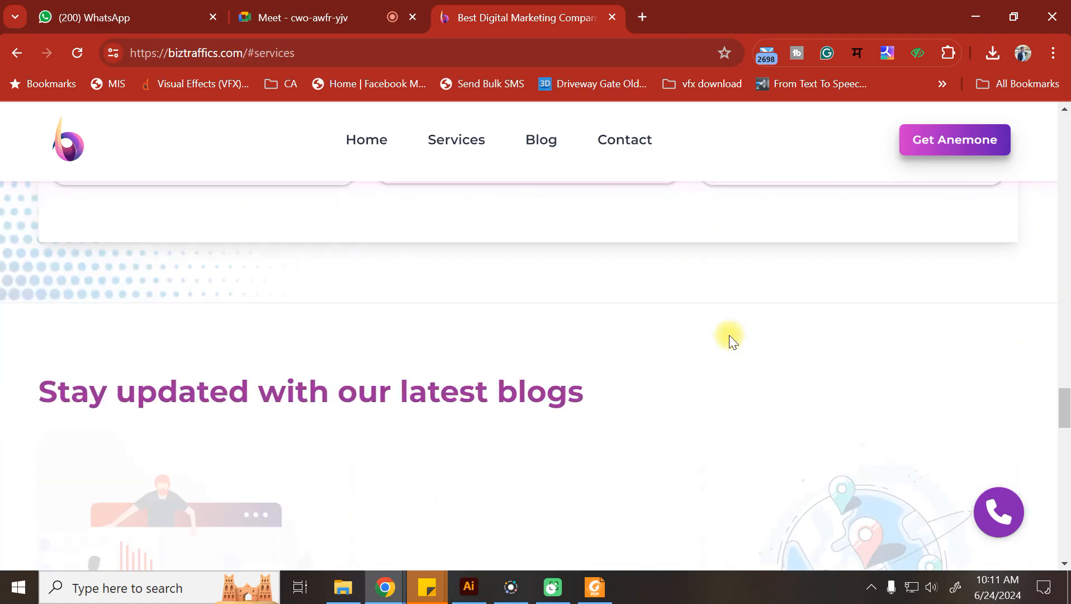
pyautogui.scroll(-10, 730, 342)
pyautogui.scroll(15, 635, 304)
pyautogui.scroll(15, 638, 302)
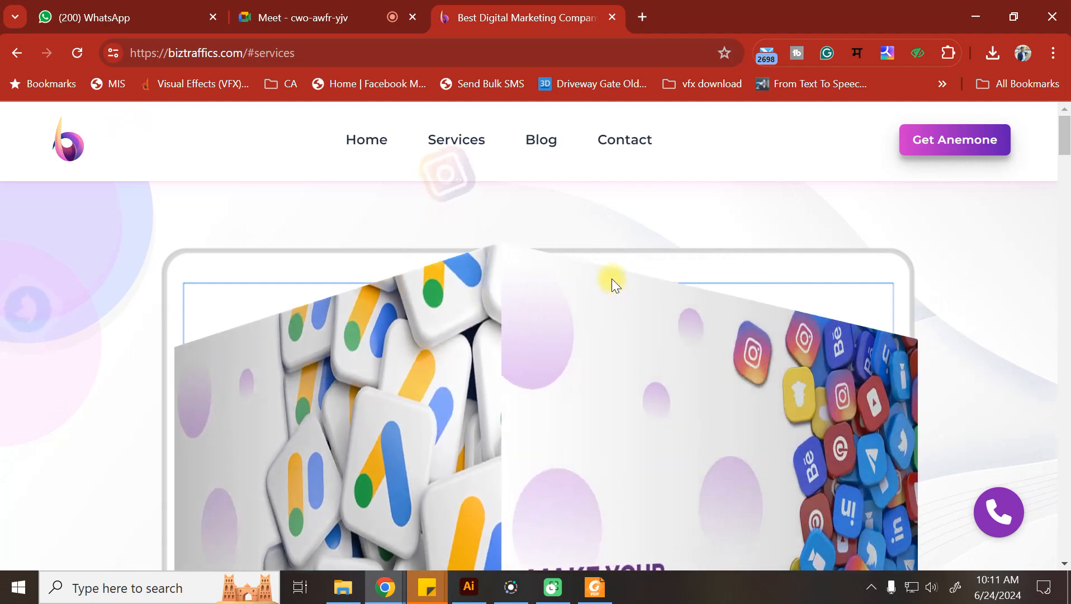
pyautogui.scroll(-7, 527, 283)
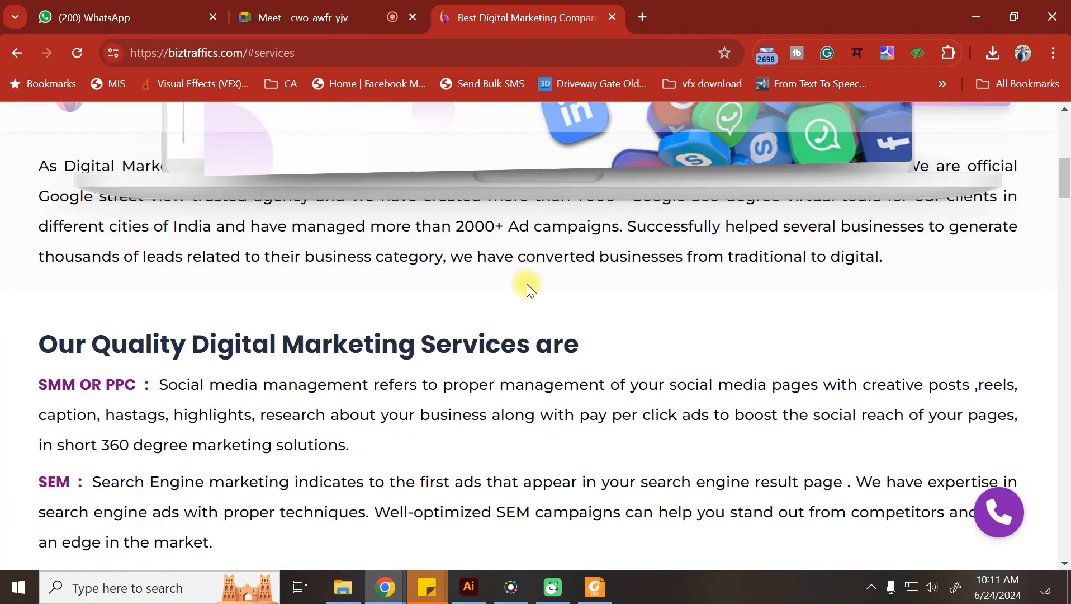
# Step: Return to the WhatsApp chat, switch to File Explorer and refresh the Downloads folder
pyautogui.click(290, 15)
pyautogui.click(112, 17)
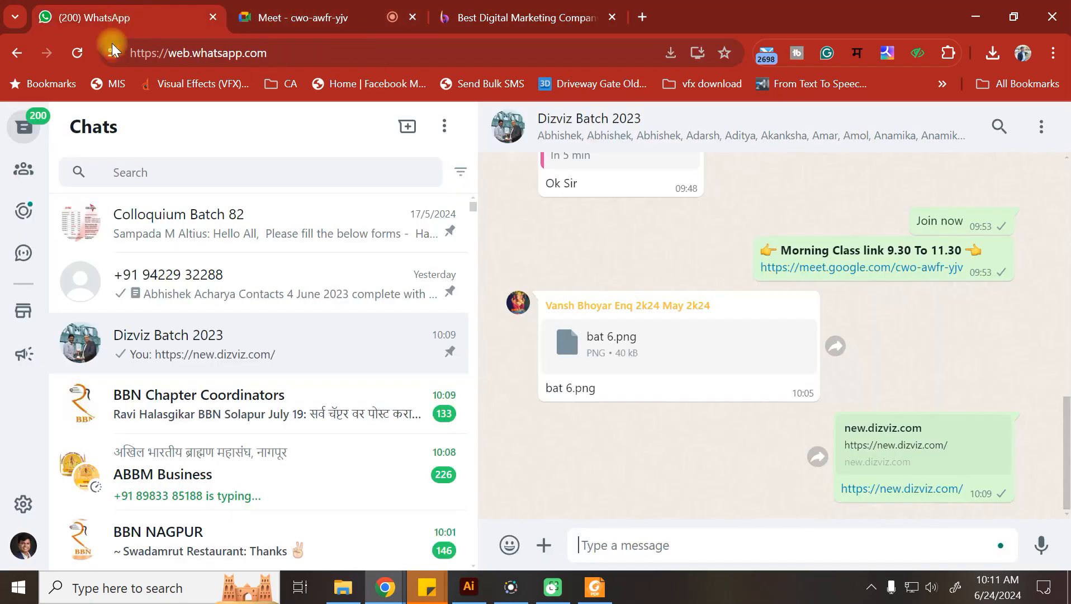
pyautogui.click(345, 588)
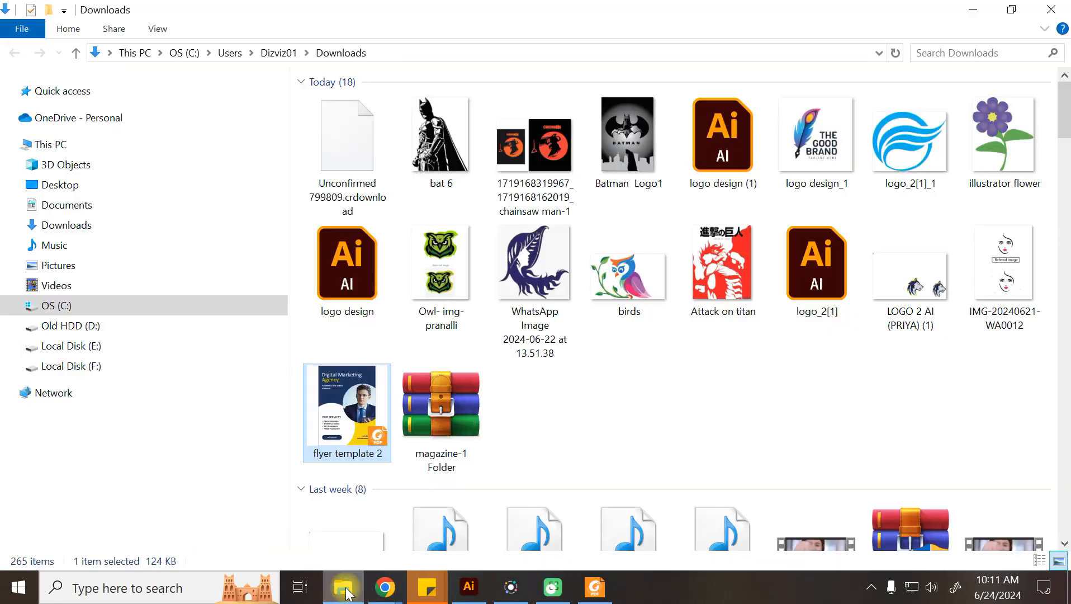
pyautogui.rightClick(565, 411)
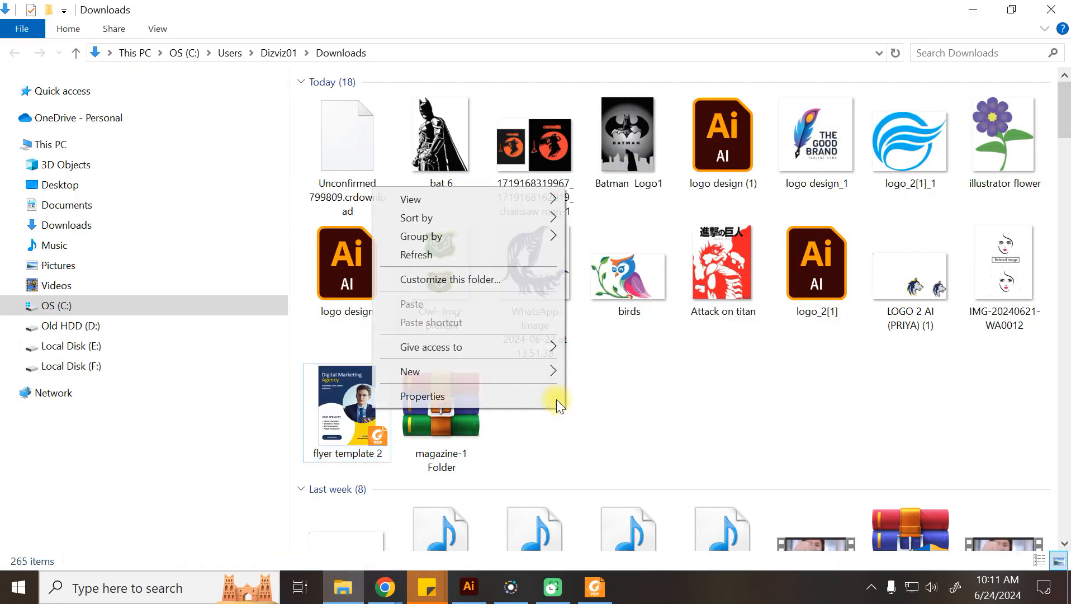
pyautogui.click(425, 259)
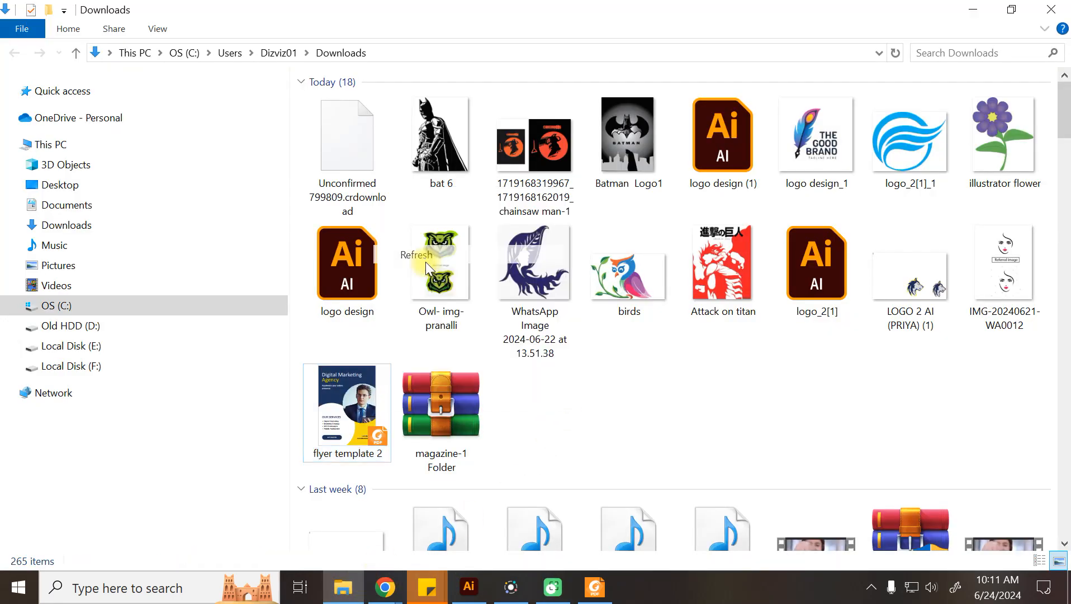
# Step: Open IMG-20240621-WA0012, compare the traced face with the referral image up close, and close the image
pyautogui.doubleClick(1021, 277)
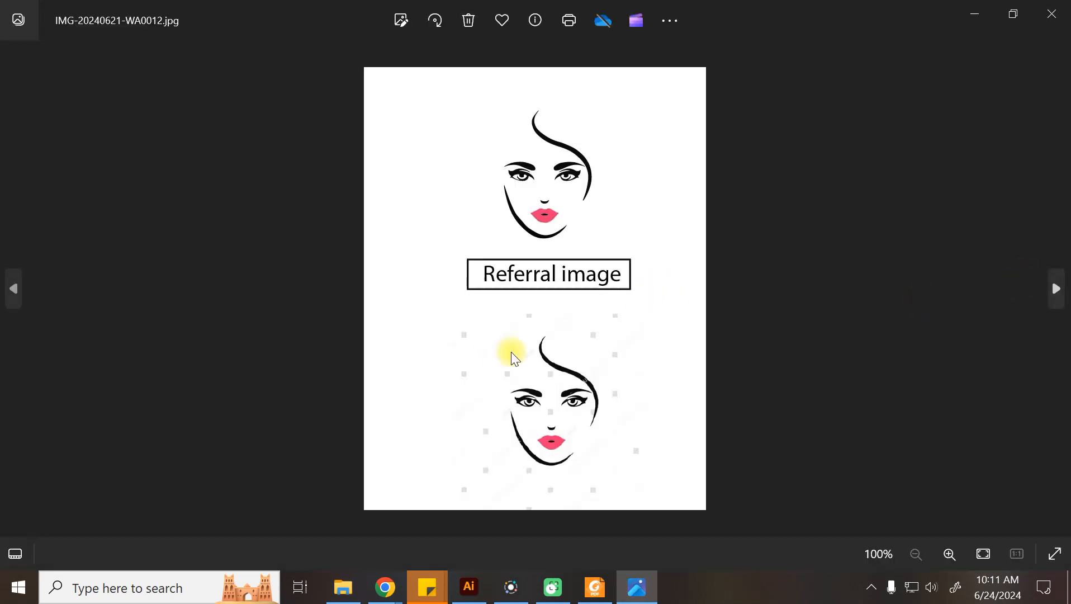
pyautogui.scroll(3, 517, 357)
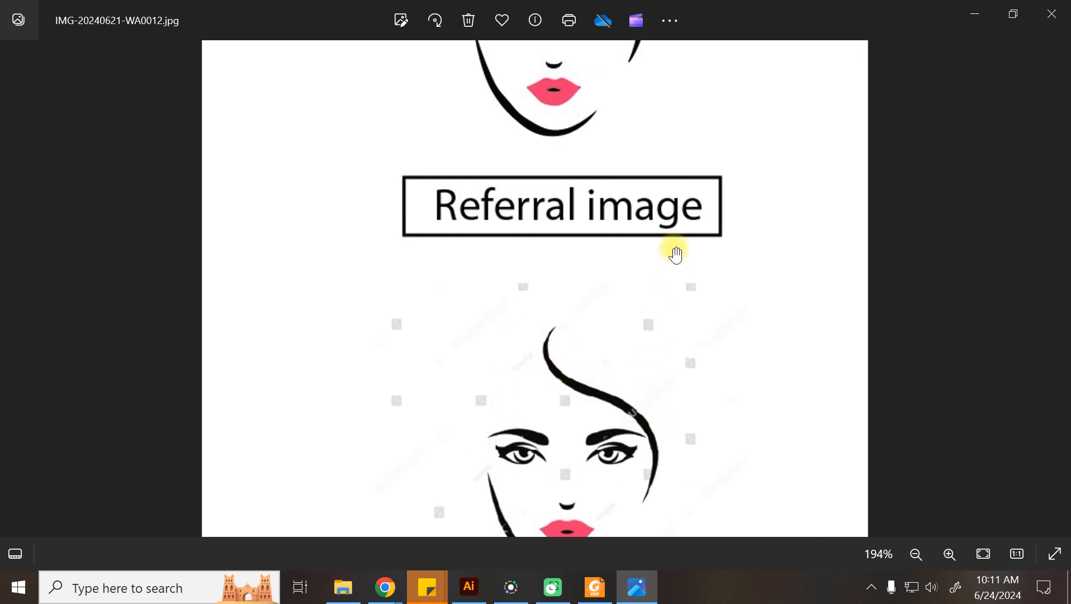
pyautogui.moveTo(676, 251); pyautogui.dragTo(706, 447)
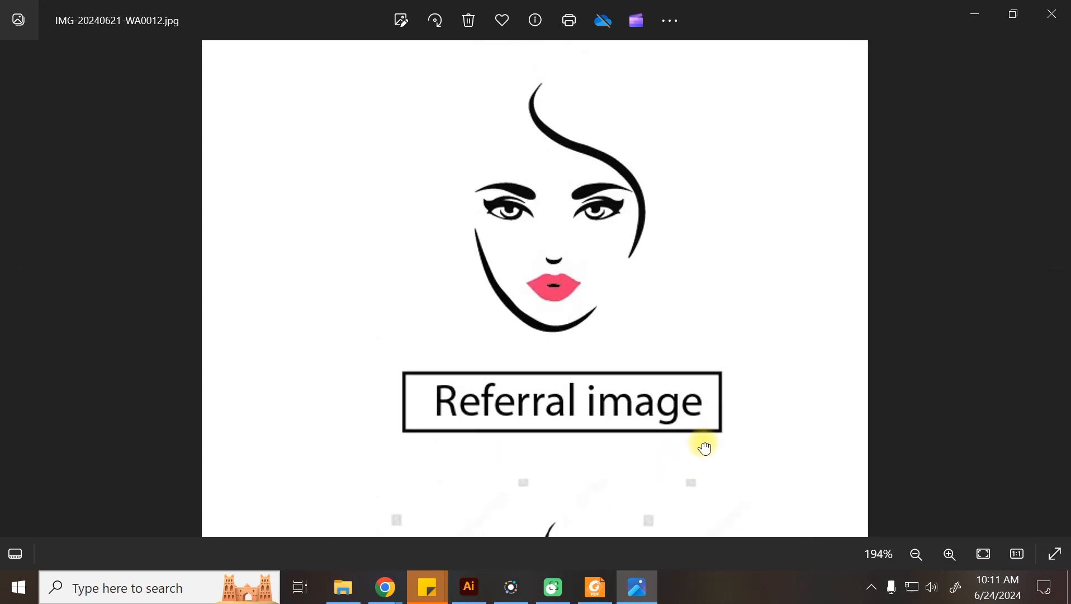
pyautogui.scroll(3, 626, 313)
pyautogui.scroll(-3, 629, 316)
pyautogui.scroll(-2, 629, 314)
pyautogui.click(1052, 14)
# Step: Open the LOGO 2 wolf-head image from Downloads and compare the traced logo with its reference up close
pyautogui.doubleClick(892, 276)
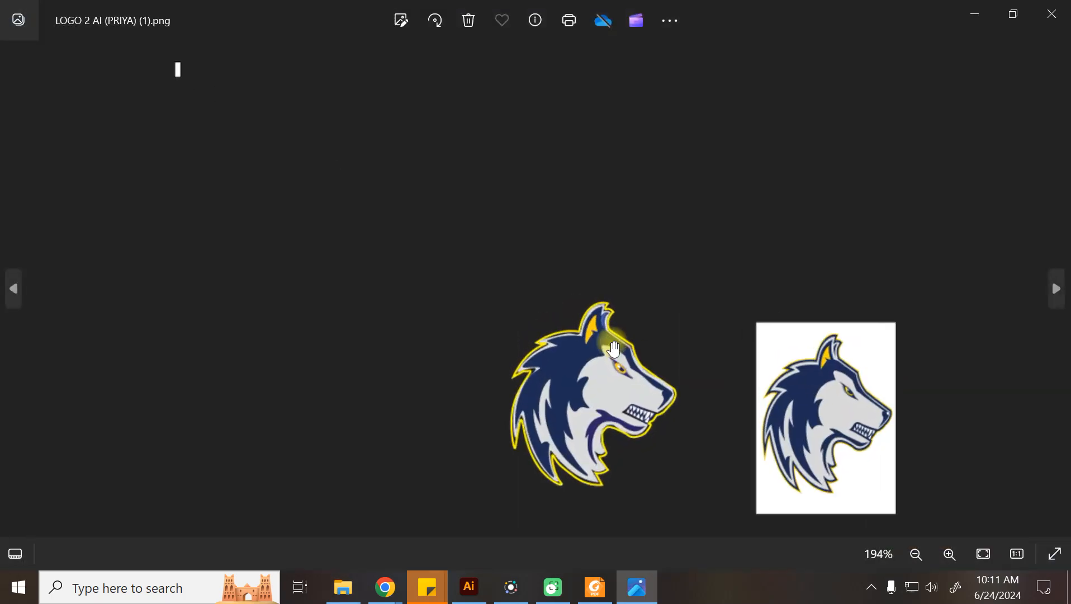
pyautogui.scroll(2, 615, 343)
pyautogui.moveTo(581, 379); pyautogui.dragTo(500, 263)
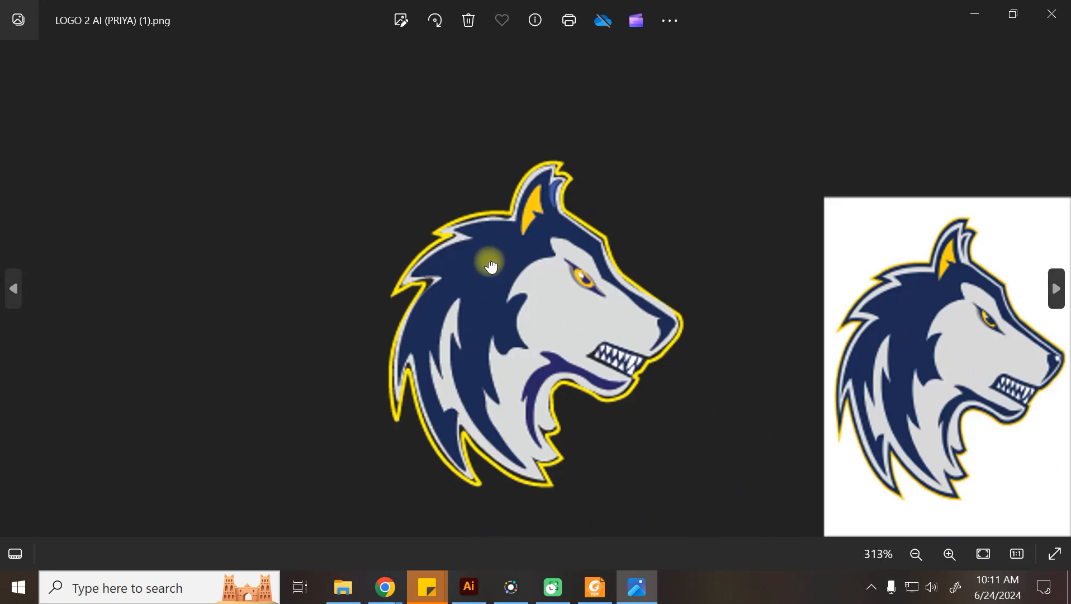
pyautogui.scroll(-3, 920, 309)
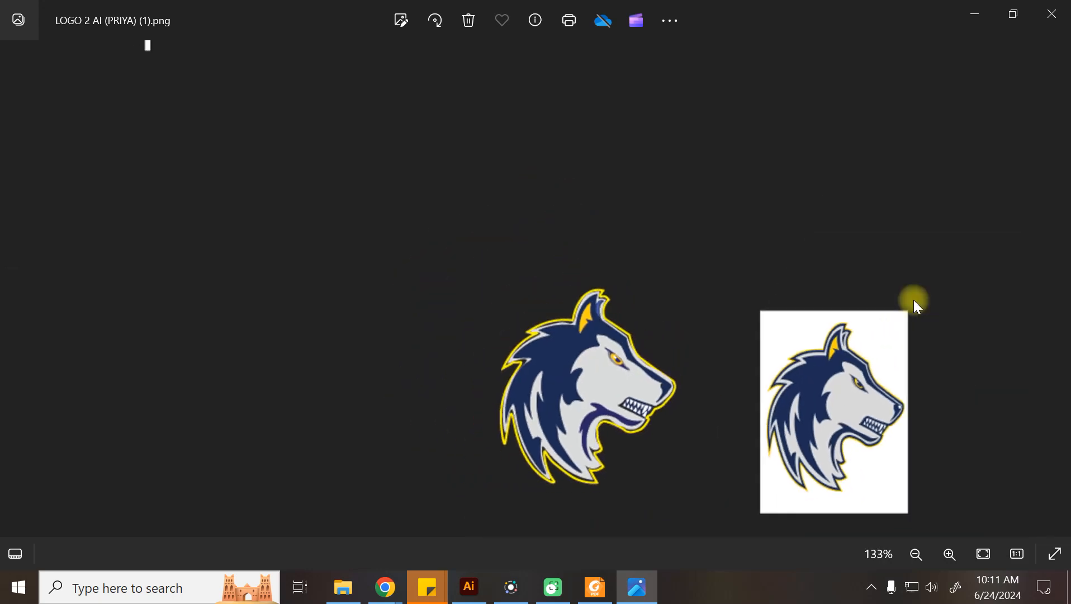
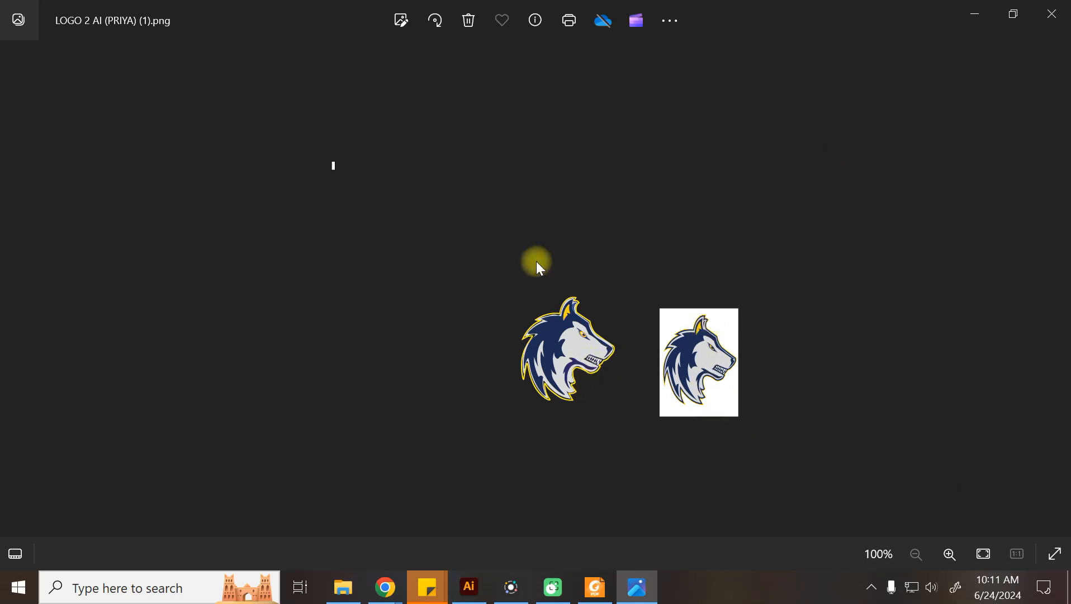
# Step: Close the wolf-head image, open logo_2[1].ai from Downloads in Illustrator, and continue past the colour profile warning
pyautogui.click(1052, 14)
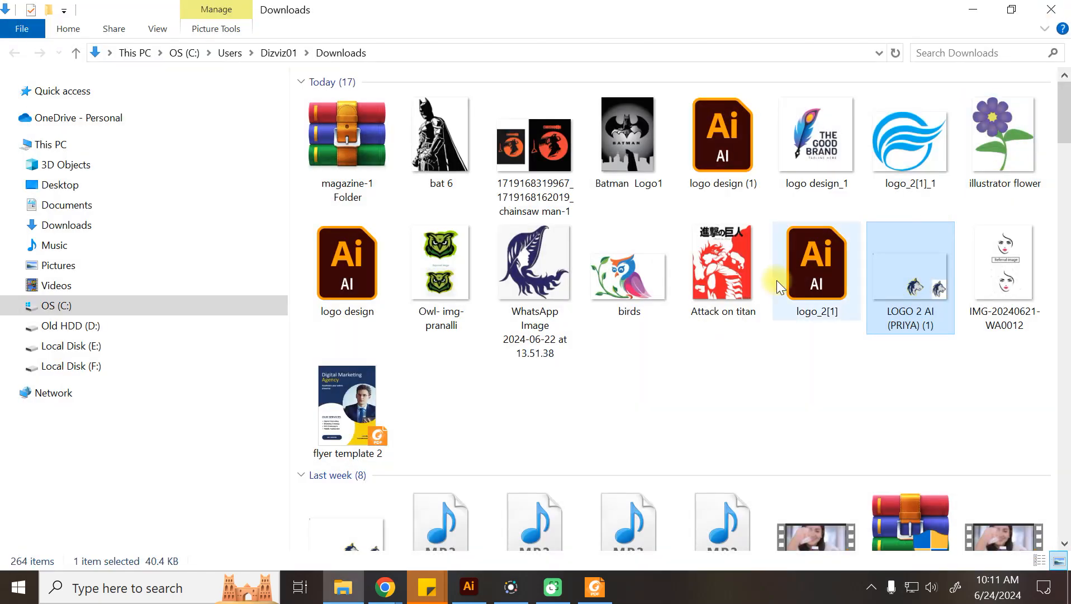
pyautogui.doubleClick(813, 280)
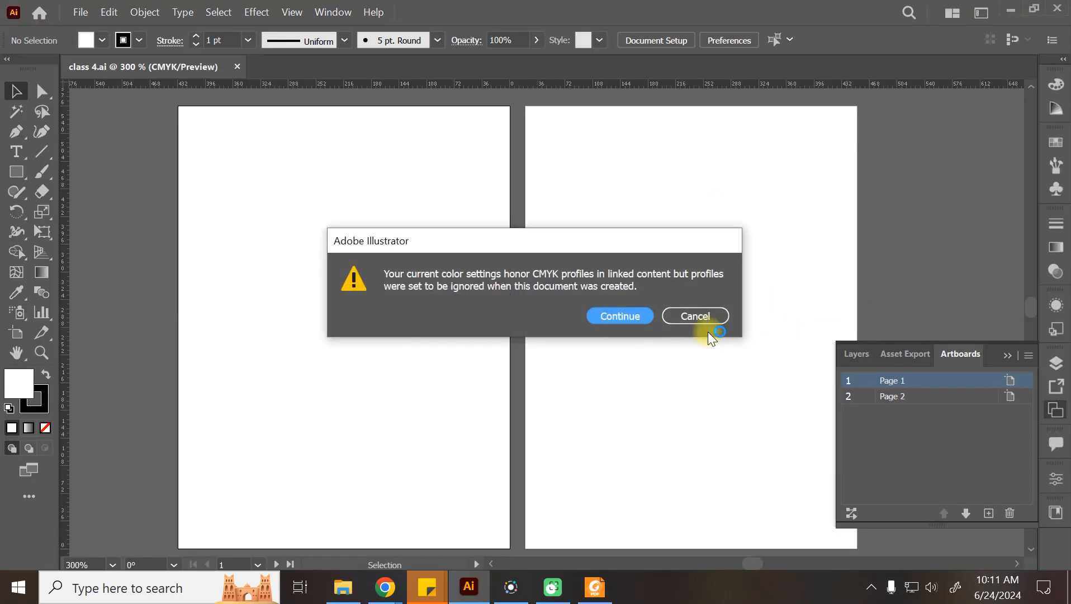
pyautogui.click(630, 317)
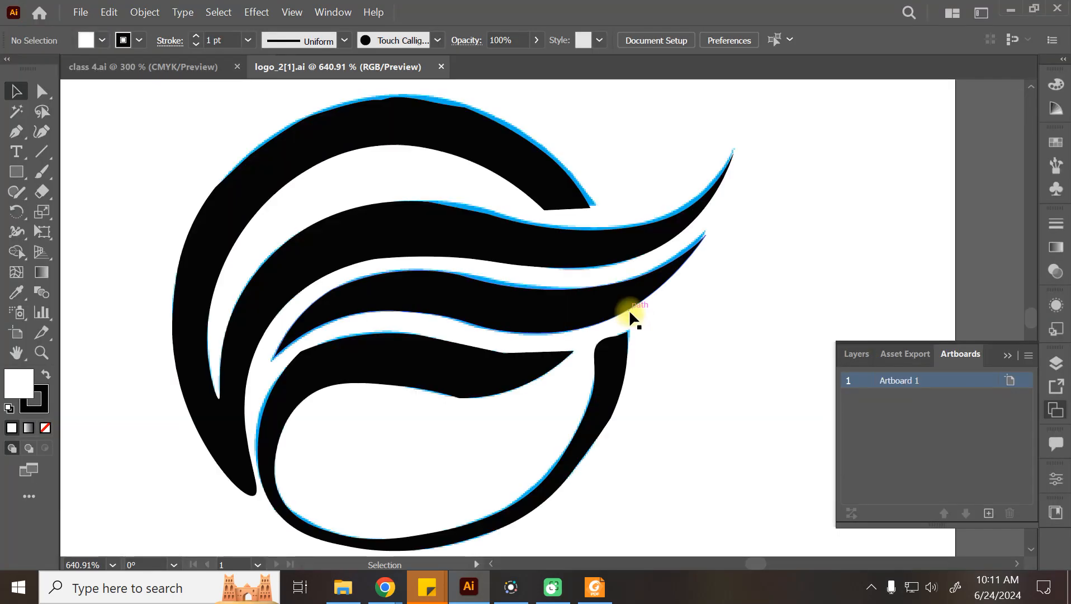
# Step: Move the black upper traced shape aside to check it against the blue reference, undoing each move
pyautogui.click(444, 126)
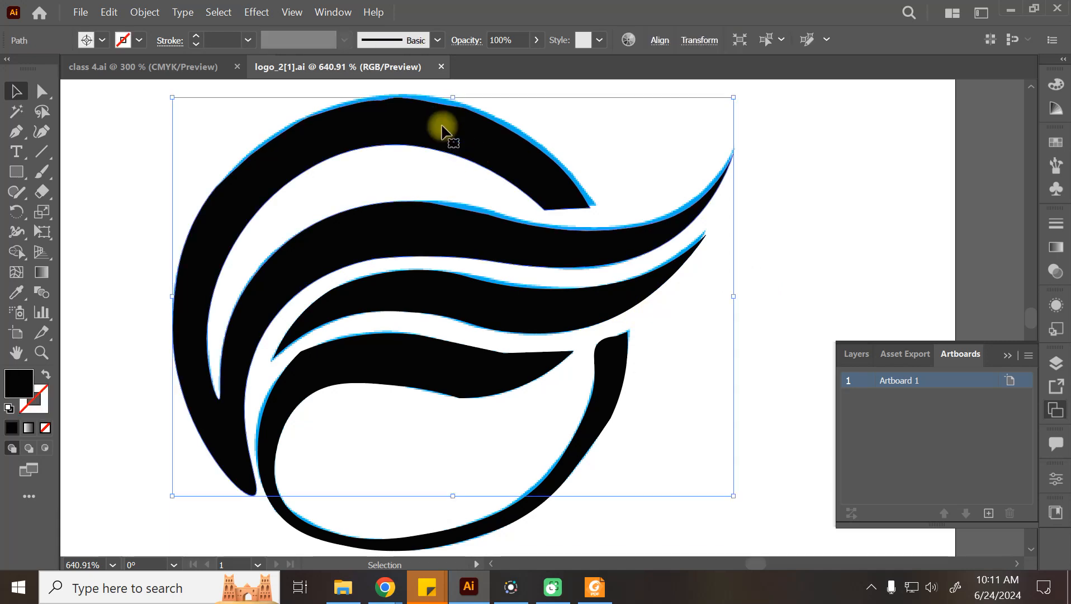
pyautogui.moveTo(447, 136); pyautogui.dragTo(624, 290)
pyautogui.hotkey('ctrl', 'z')
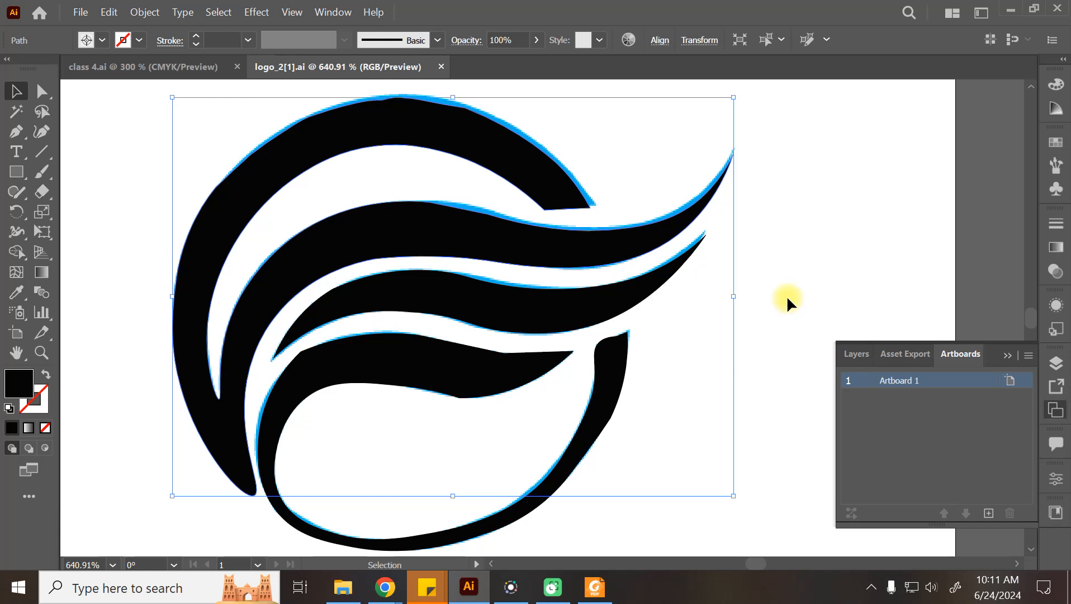
pyautogui.hotkey('ctrl', '-')
pyautogui.hotkey('ctrl', '-')
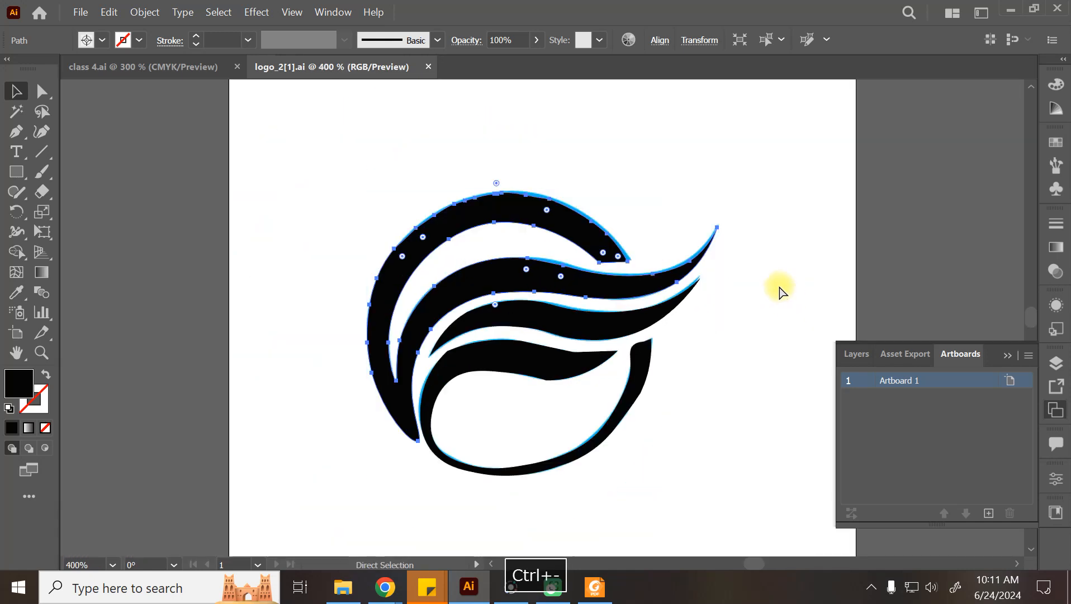
pyautogui.click(778, 281)
pyautogui.moveTo(572, 296); pyautogui.dragTo(214, 293)
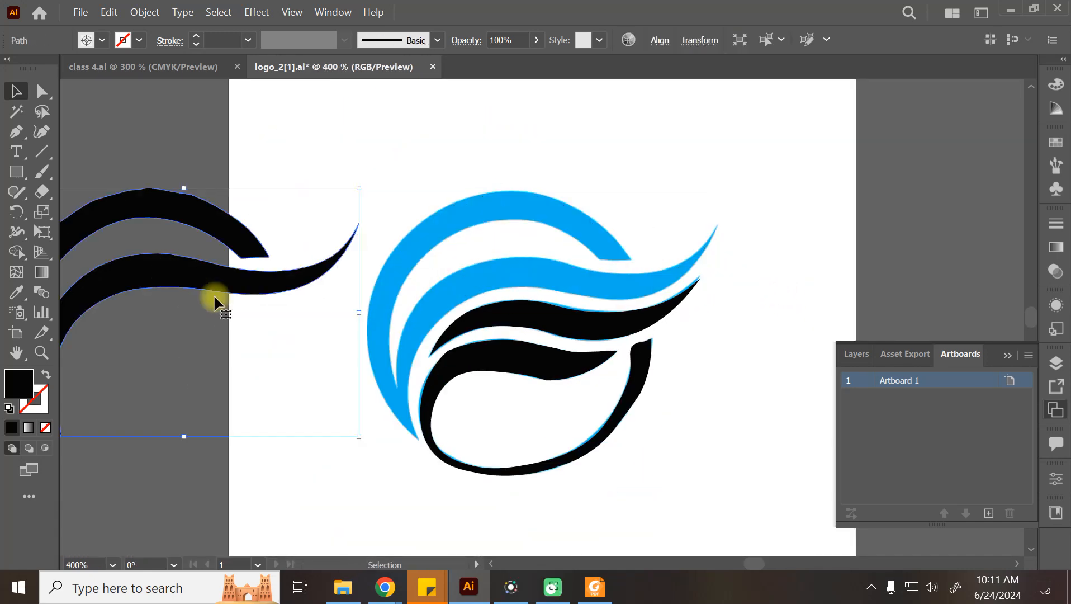
pyautogui.hotkey('ctrl', 'z')
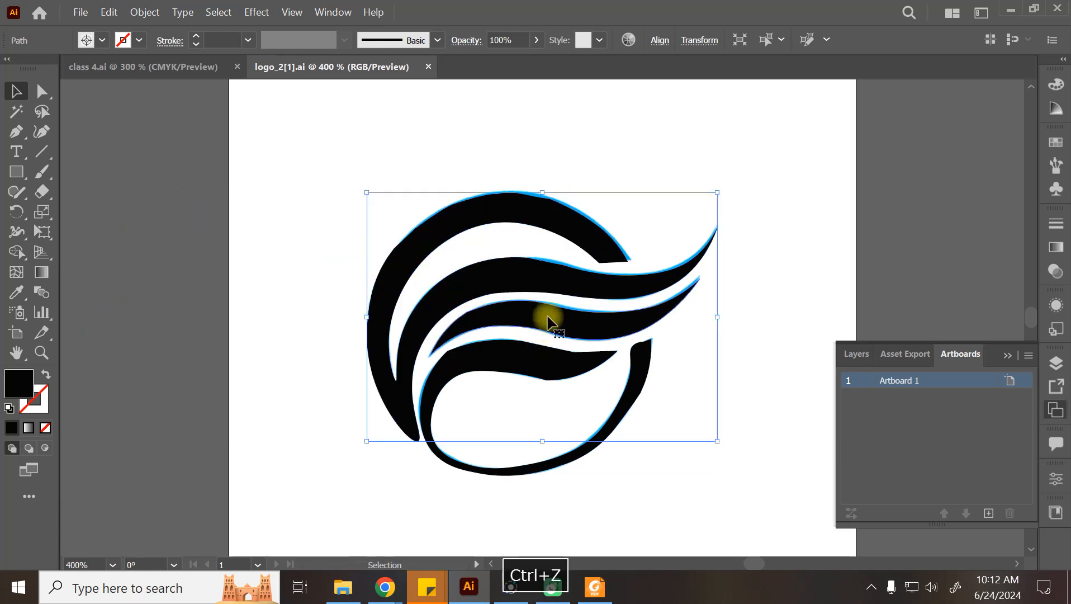
# Step: Remove an extra anchor point from the inner edge of the lower black shape's right arm using the Curvature tool
pyautogui.click(655, 336)
pyautogui.click(684, 384)
pyautogui.click(639, 390)
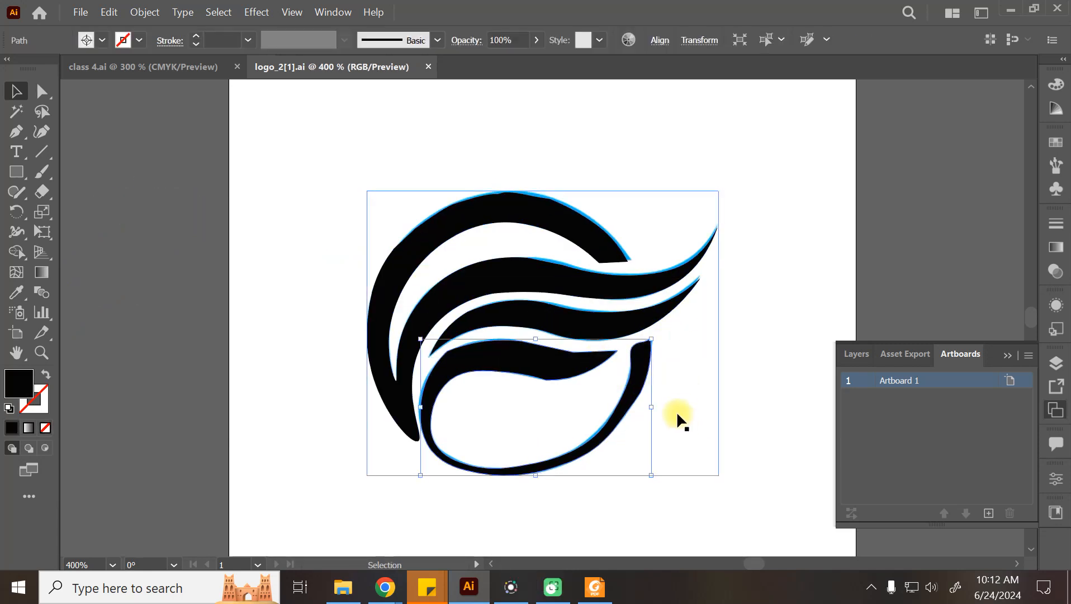
pyautogui.click(45, 133)
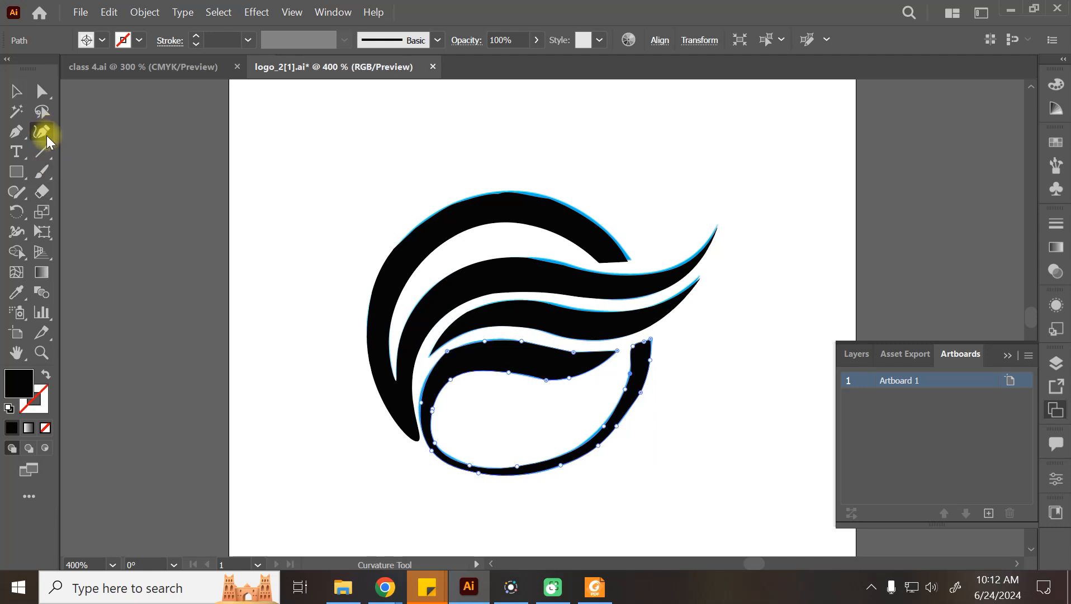
pyautogui.hotkey('ctrl', '=')
pyautogui.hotkey('ctrl', '=')
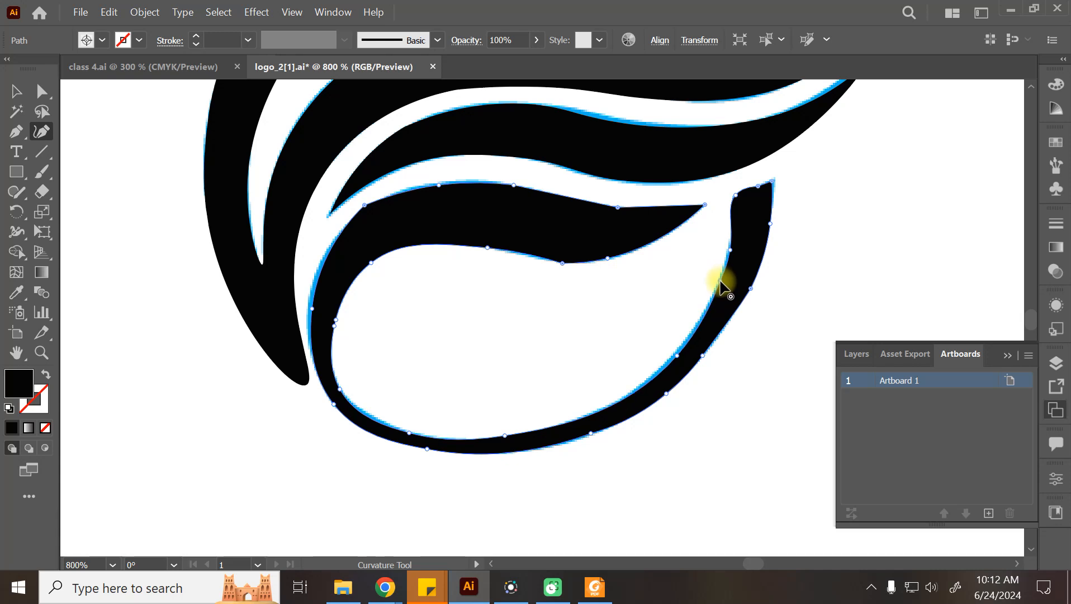
pyautogui.doubleClick(731, 249)
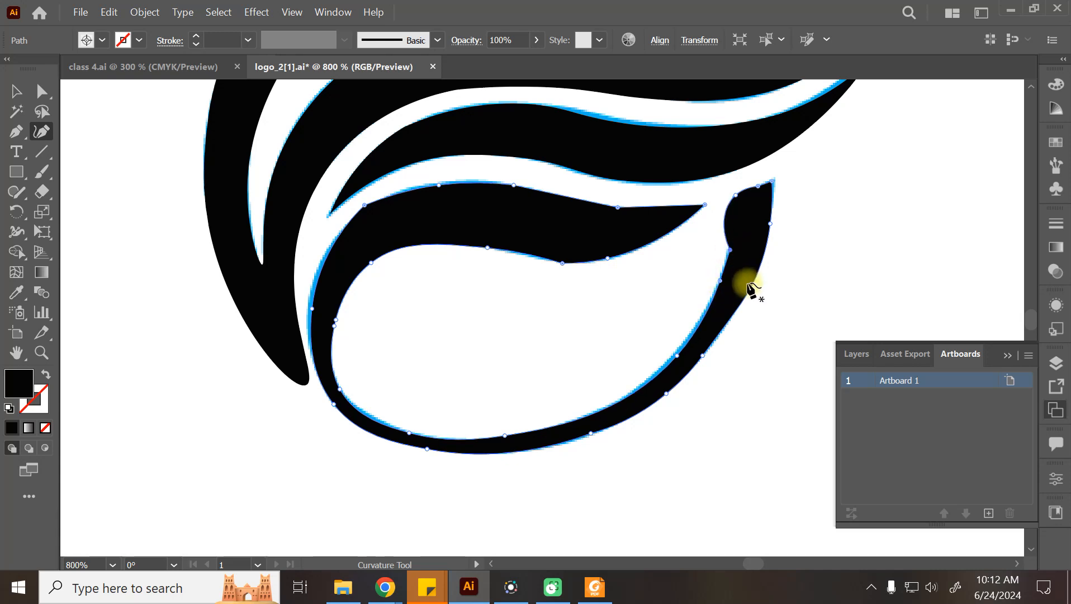
pyautogui.doubleClick(731, 249)
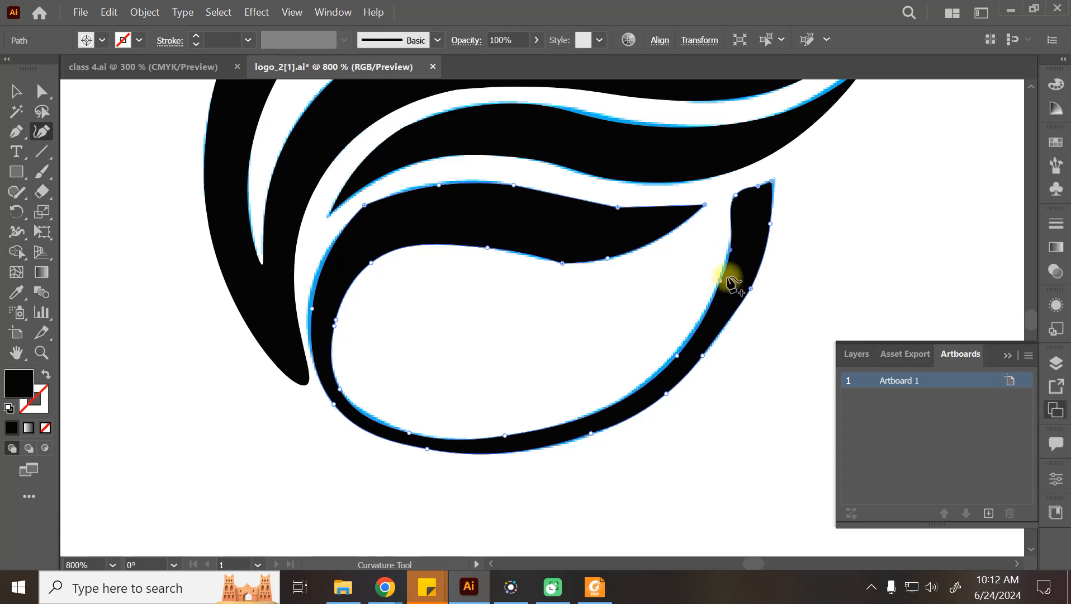
pyautogui.press('BackSpace')
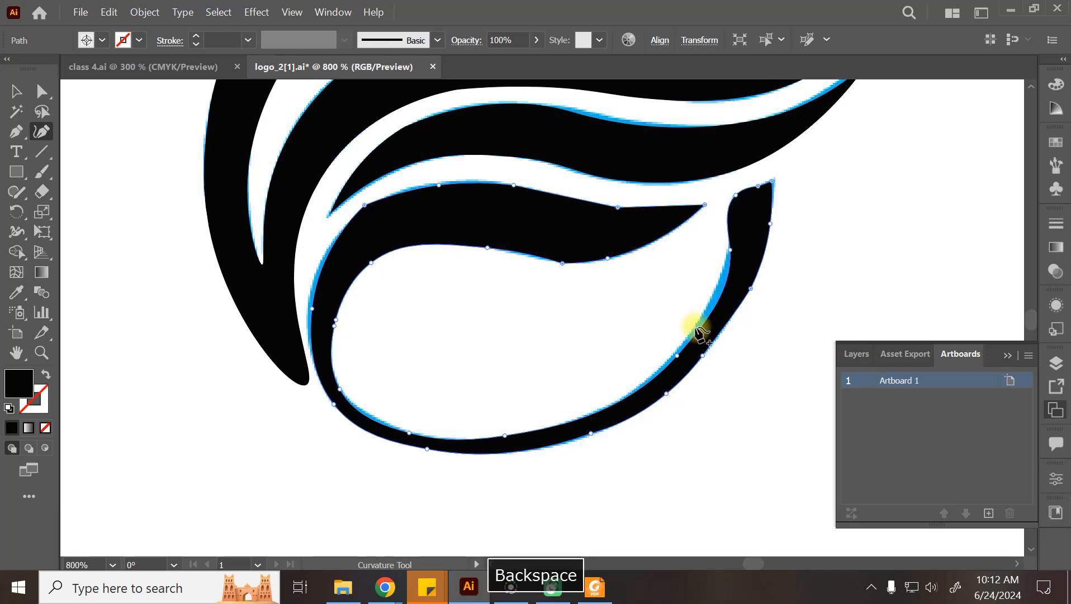
# Step: Delete the lower leaf-like shape and the middle wave shape from the black tracing
pyautogui.click(15, 91)
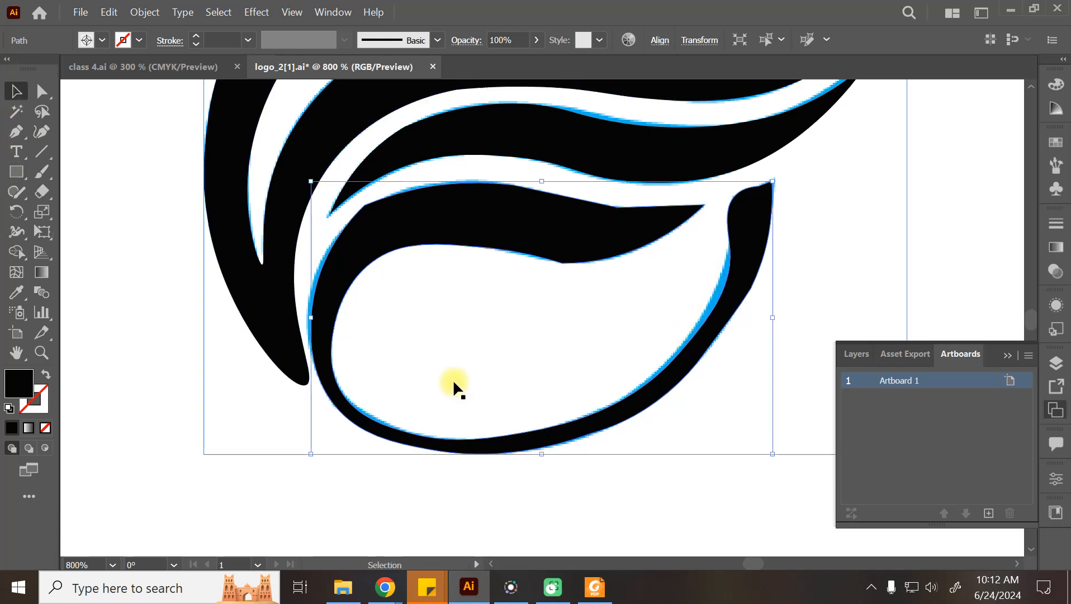
pyautogui.scroll(3, 453, 379)
pyautogui.press('BackSpace')
pyautogui.click(412, 229)
pyautogui.press('BackSpace')
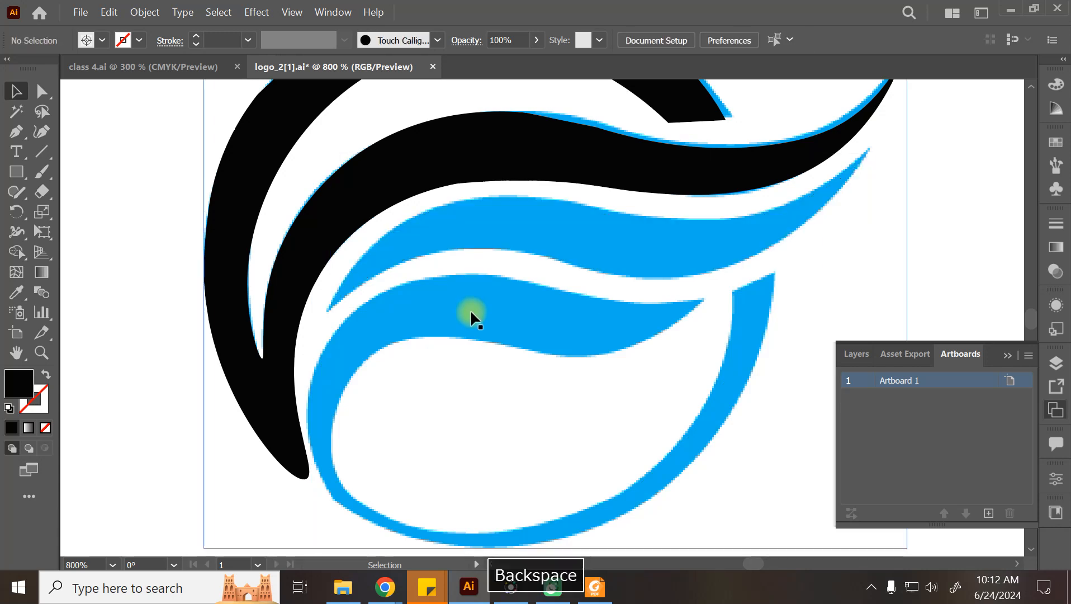
# Step: Inspect the anchor points of the remaining black upper shape with the Curvature tool and delete the shape
pyautogui.click(397, 199)
pyautogui.click(41, 132)
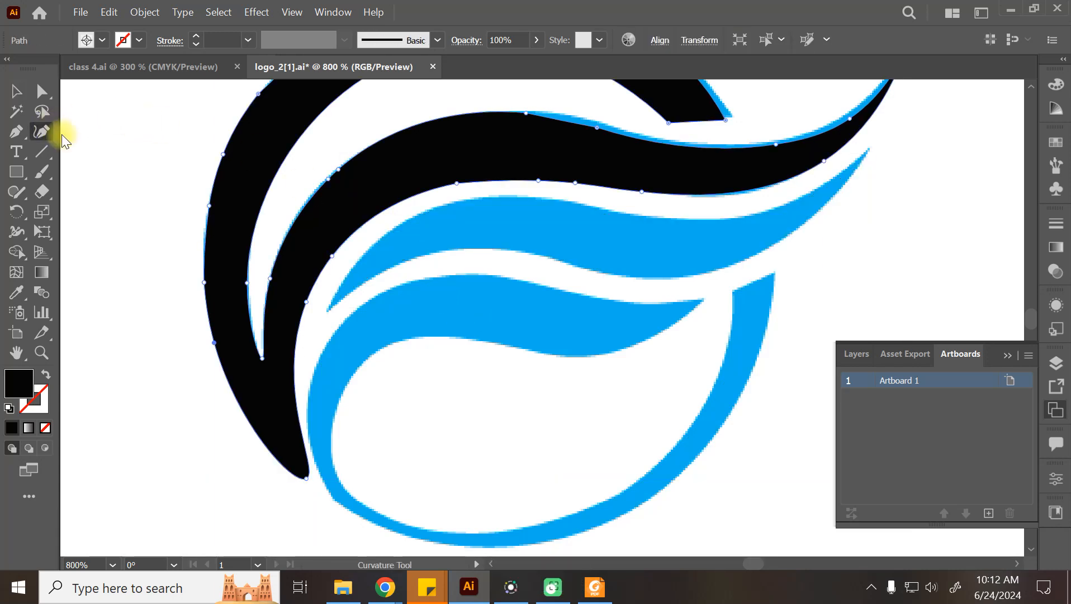
pyautogui.scroll(3, 474, 227)
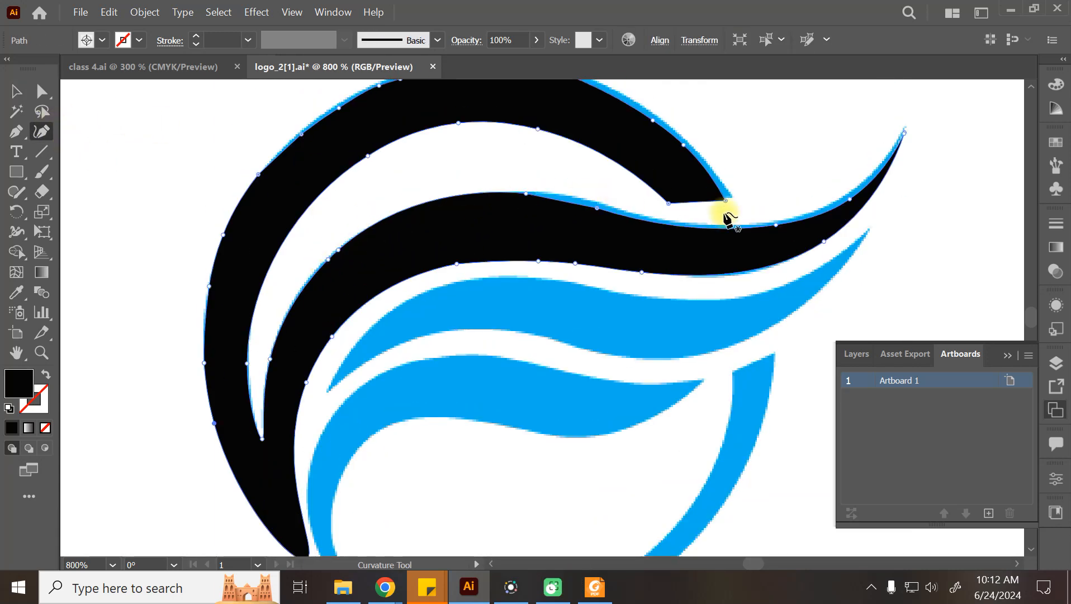
pyautogui.click(16, 91)
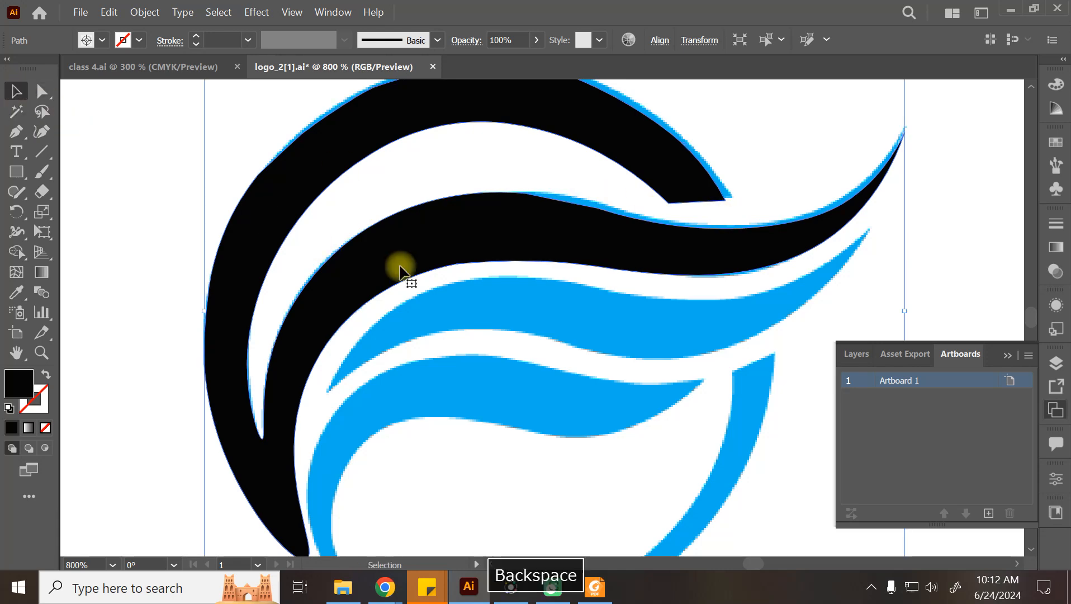
pyautogui.click(412, 243)
pyautogui.press('BackSpace')
# Step: Lock Layer 1 containing the blue reference logo and add a new layer above it for the tracing
pyautogui.scroll(-1, 412, 247)
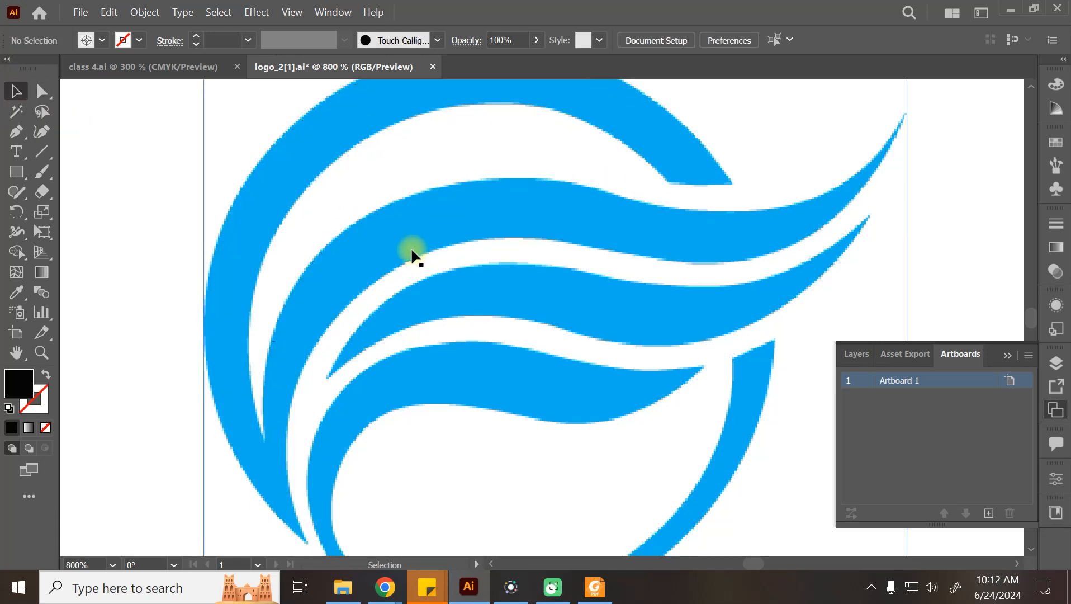
pyautogui.hotkey('ctrl', '-')
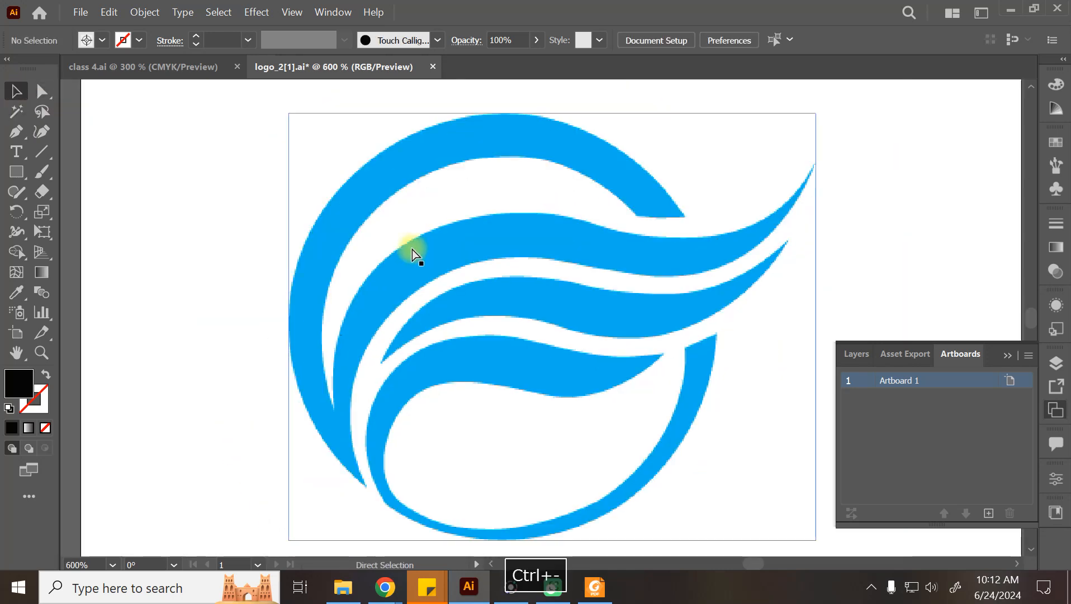
pyautogui.click(862, 360)
pyautogui.click(932, 385)
pyautogui.click(868, 398)
pyautogui.moveTo(414, 382); pyautogui.dragTo(322, 242)
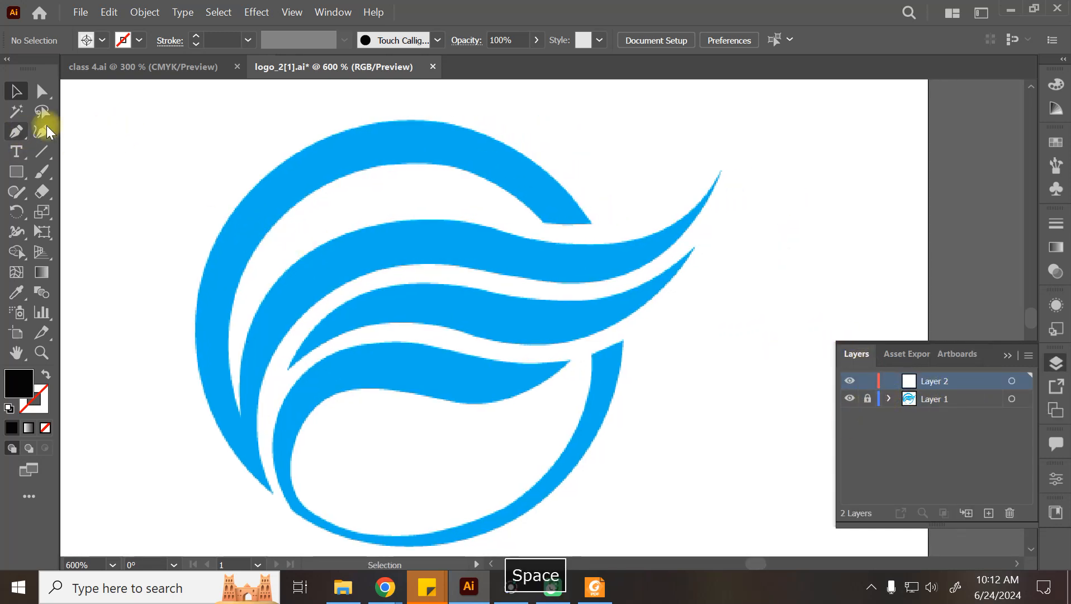
# Step: Trace the outer edge of the logo's large arc with the Curvature tool and set the path's fill to None
pyautogui.click(272, 491)
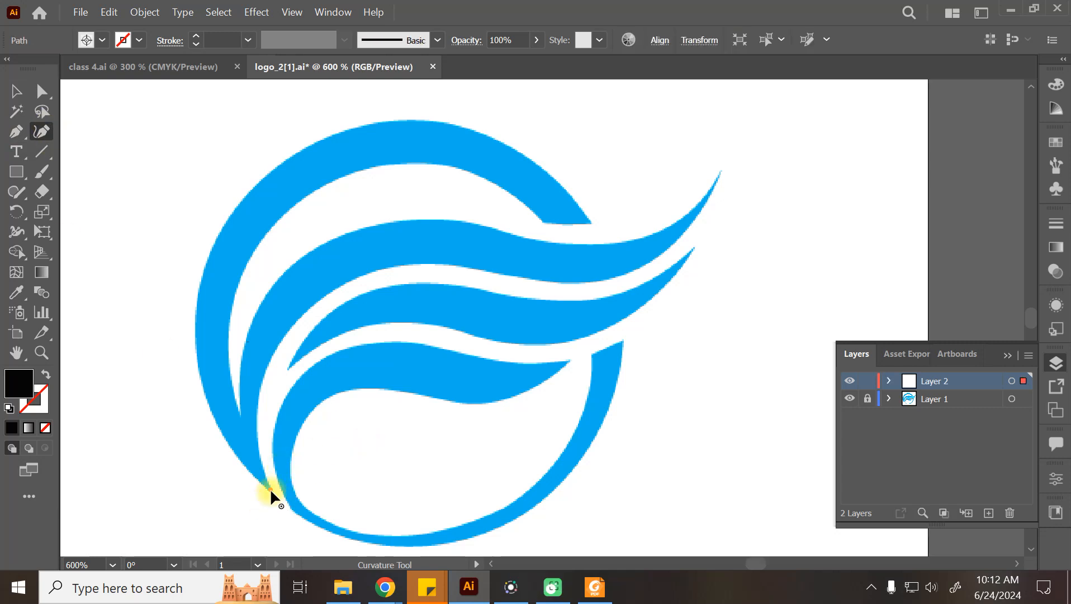
pyautogui.click(309, 145)
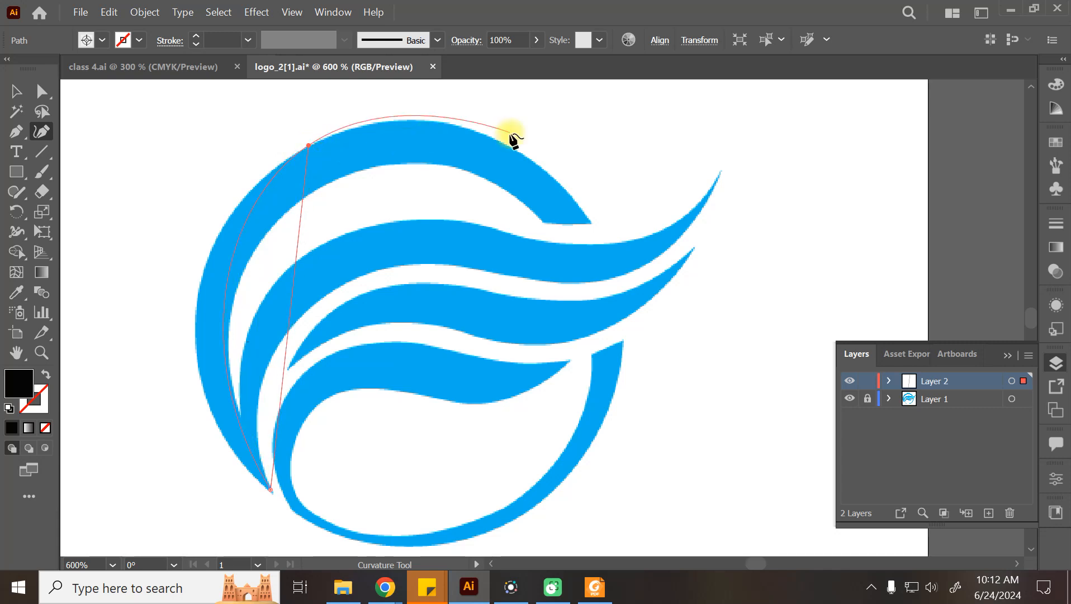
pyautogui.click(590, 222)
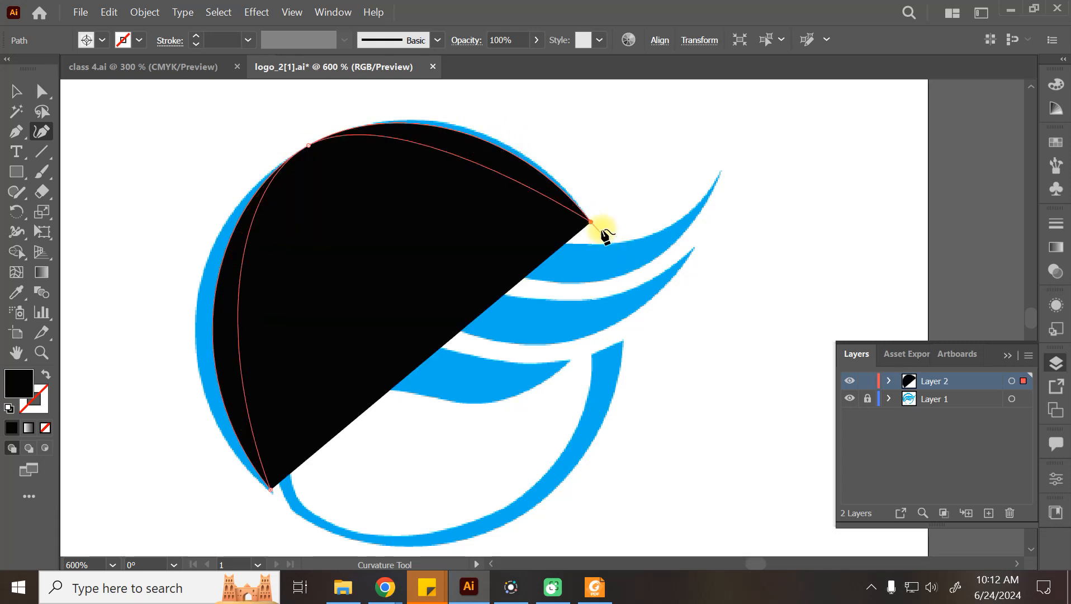
pyautogui.click(99, 41)
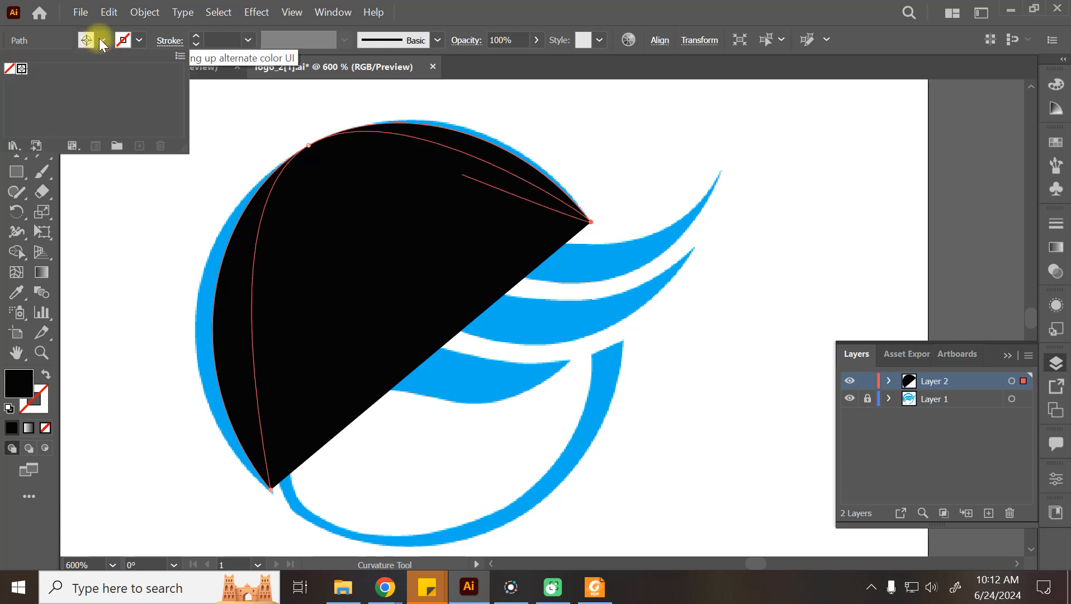
pyautogui.click(9, 69)
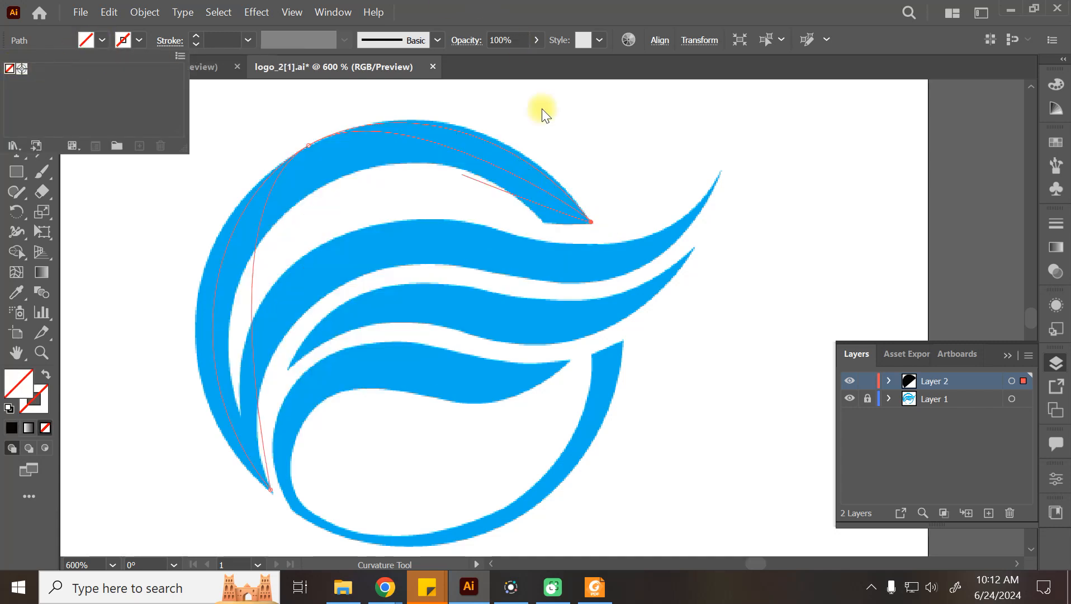
pyautogui.click(662, 7)
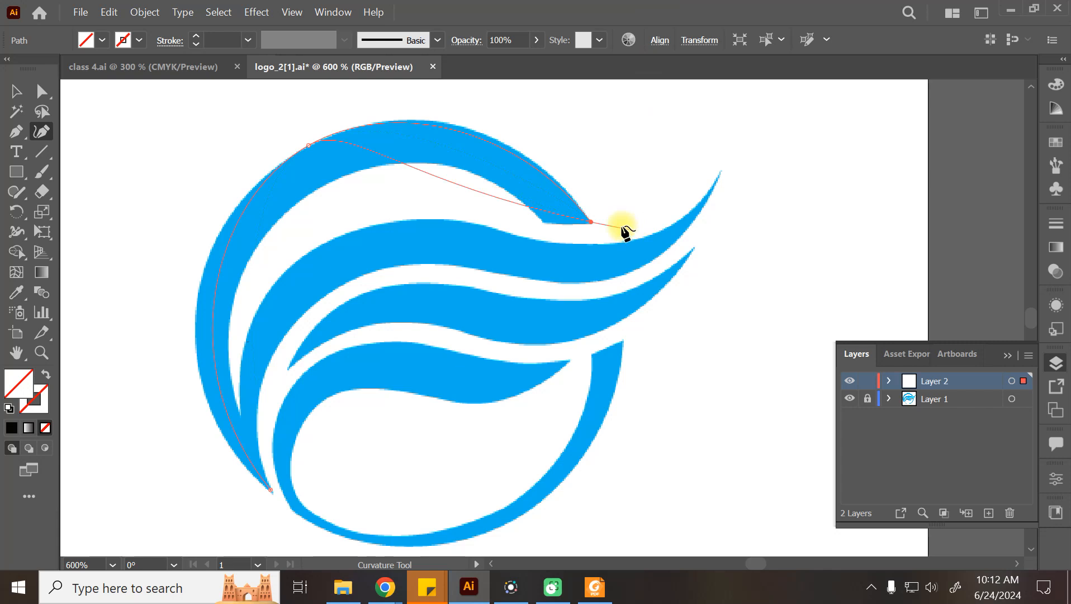
# Step: Continue the path along the large arc's blunt end and inner edge, bending its outer and inner curves to fit the reference
pyautogui.click(589, 222)
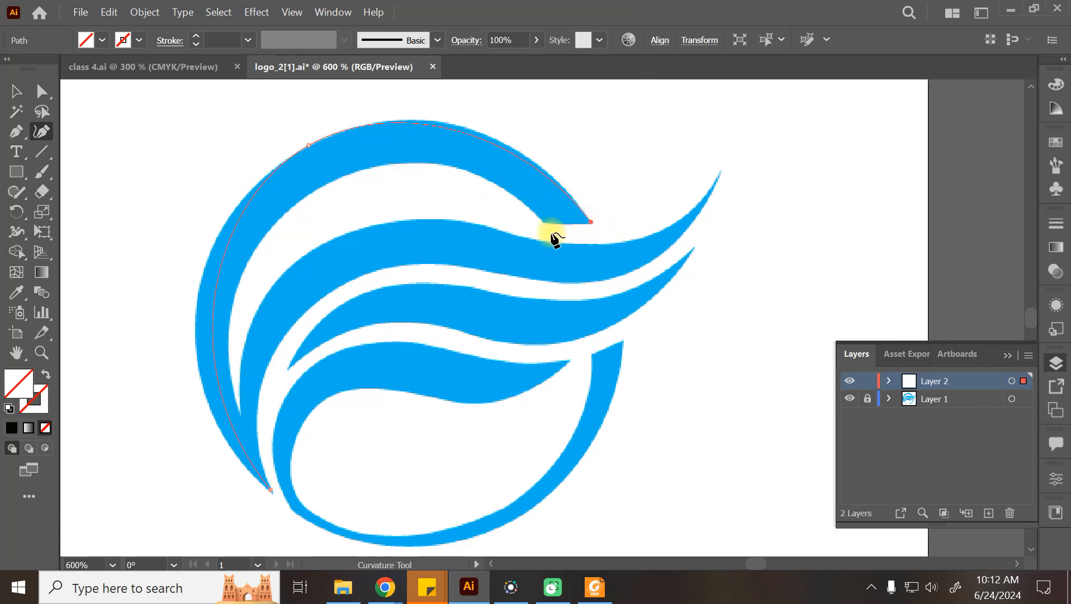
pyautogui.click(543, 222)
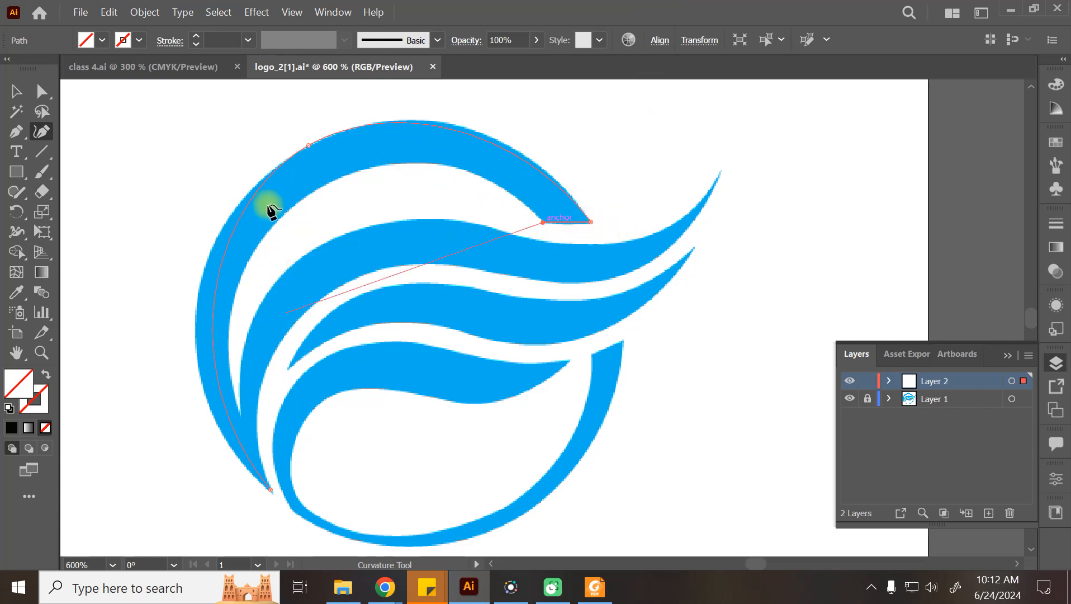
pyautogui.click(240, 412)
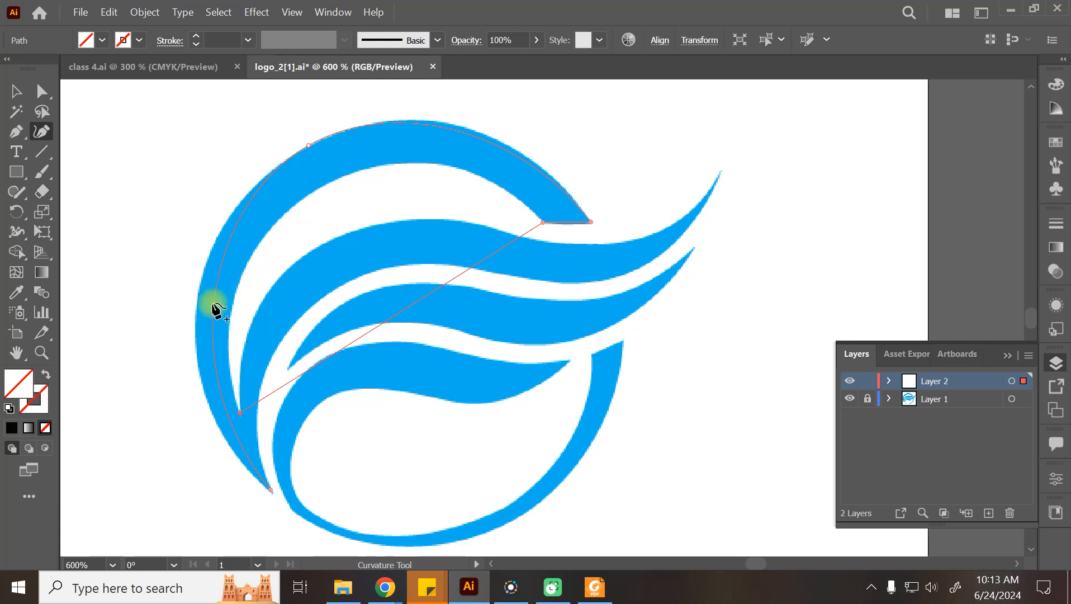
pyautogui.moveTo(209, 312); pyautogui.dragTo(196, 321)
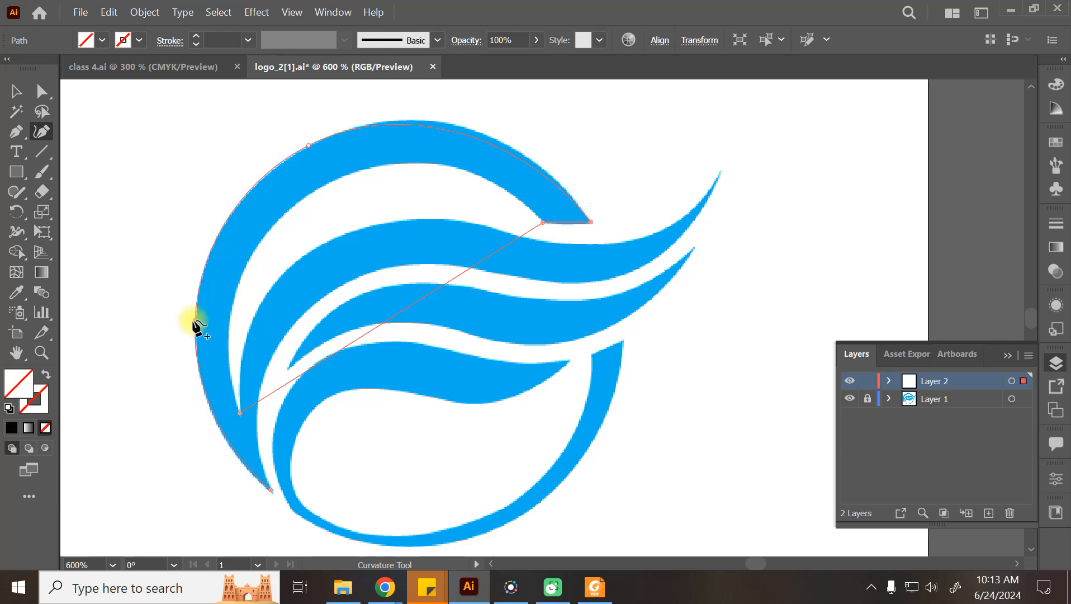
pyautogui.moveTo(368, 333); pyautogui.dragTo(336, 179)
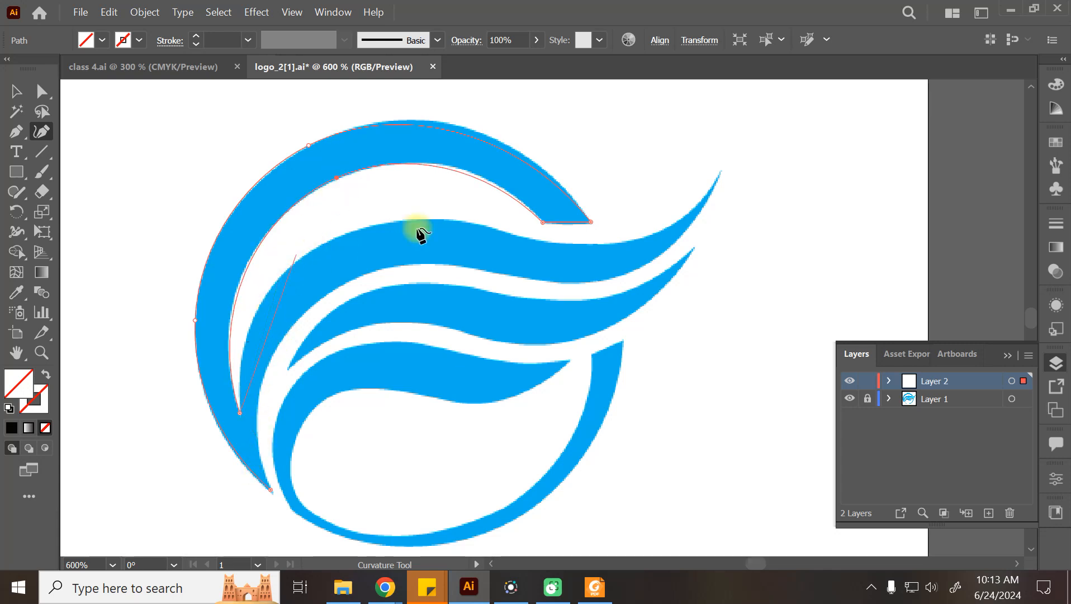
# Step: Trace the top edge of the upper wave to its pointed tip, curving the segments along the blue reference
pyautogui.click(529, 240)
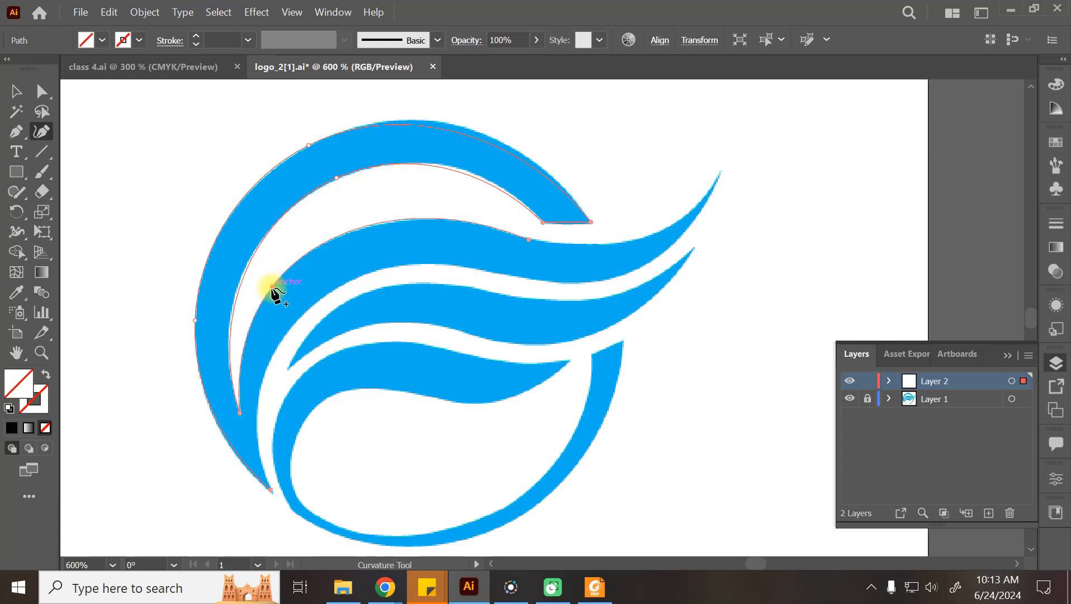
pyautogui.click(273, 286)
pyautogui.doubleClick(721, 172)
pyautogui.moveTo(640, 202); pyautogui.dragTo(671, 222)
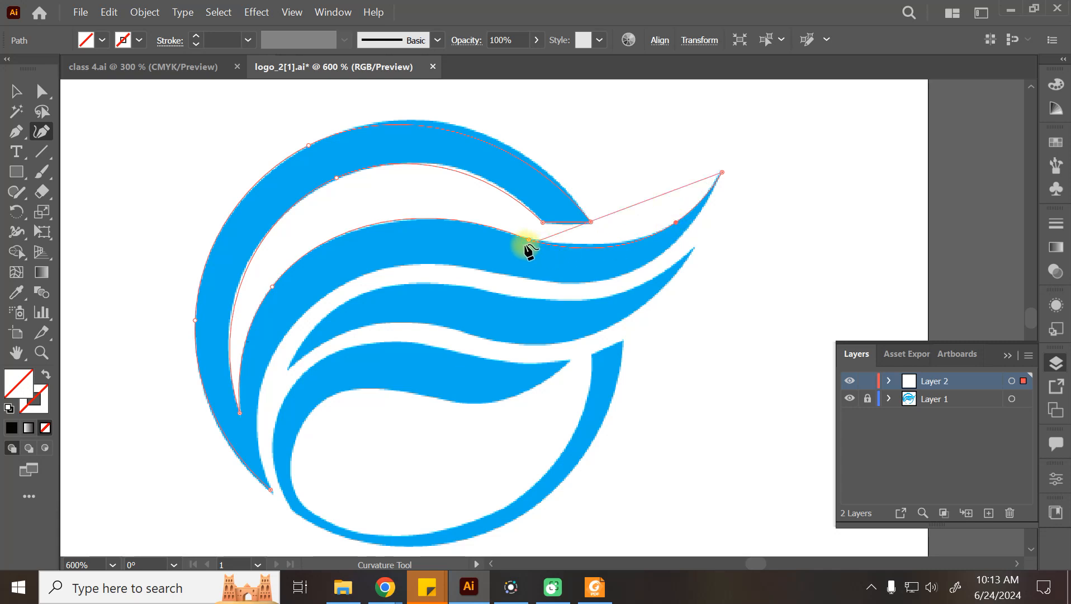
# Step: Refit the upper wave's top curve near its pointed tip and continue the path back along the wave's lower edge
pyautogui.moveTo(674, 221); pyautogui.dragTo(630, 242)
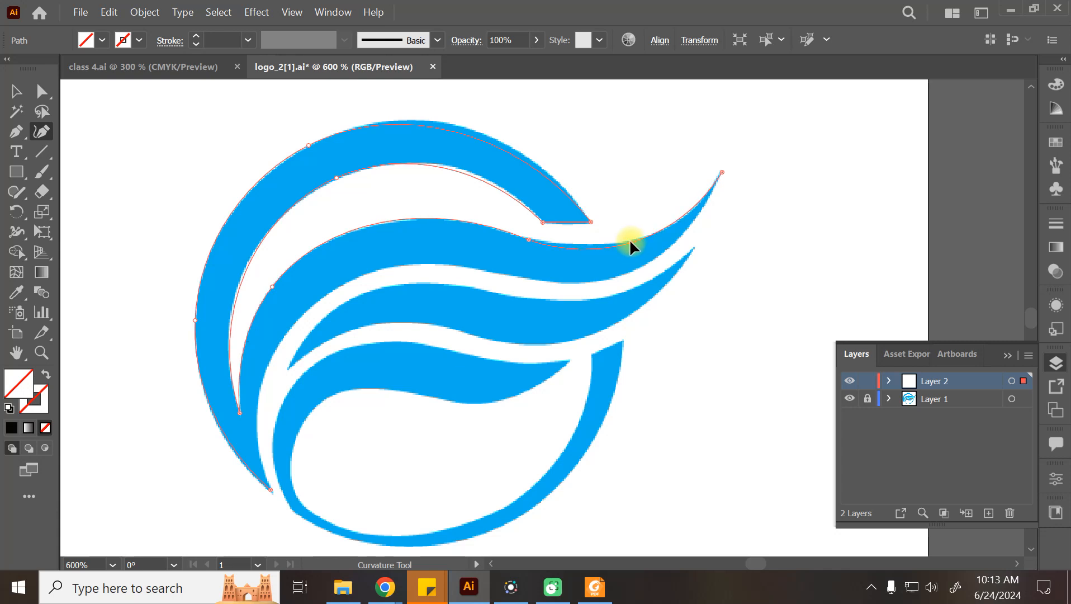
pyautogui.moveTo(695, 203)
pyautogui.mouseDown()
pyautogui.moveTo(610, 242)
pyautogui.moveTo(697, 205)
pyautogui.mouseUp()
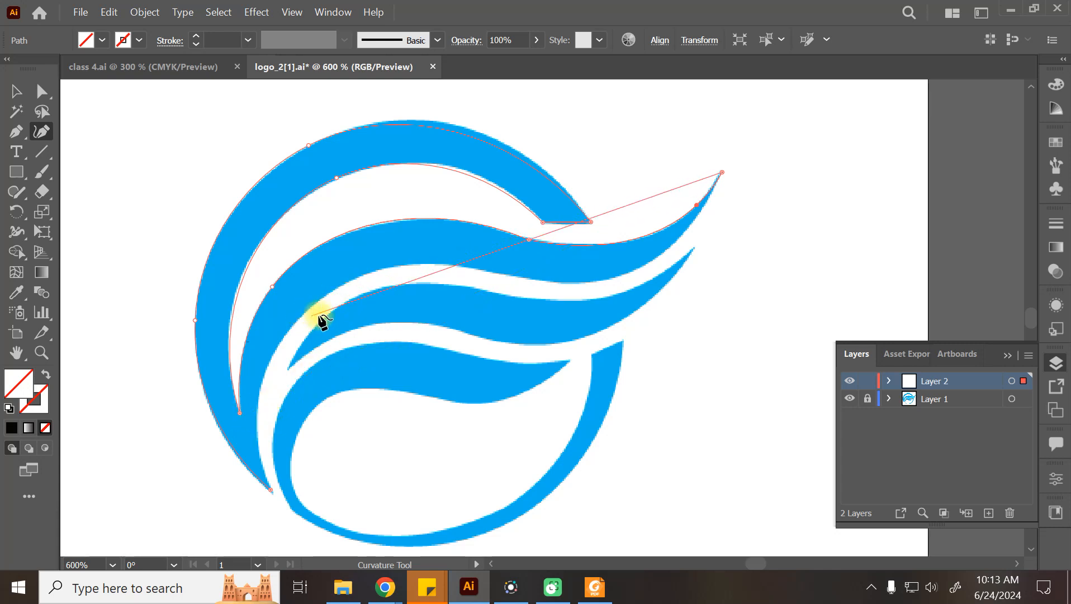
pyautogui.click(520, 276)
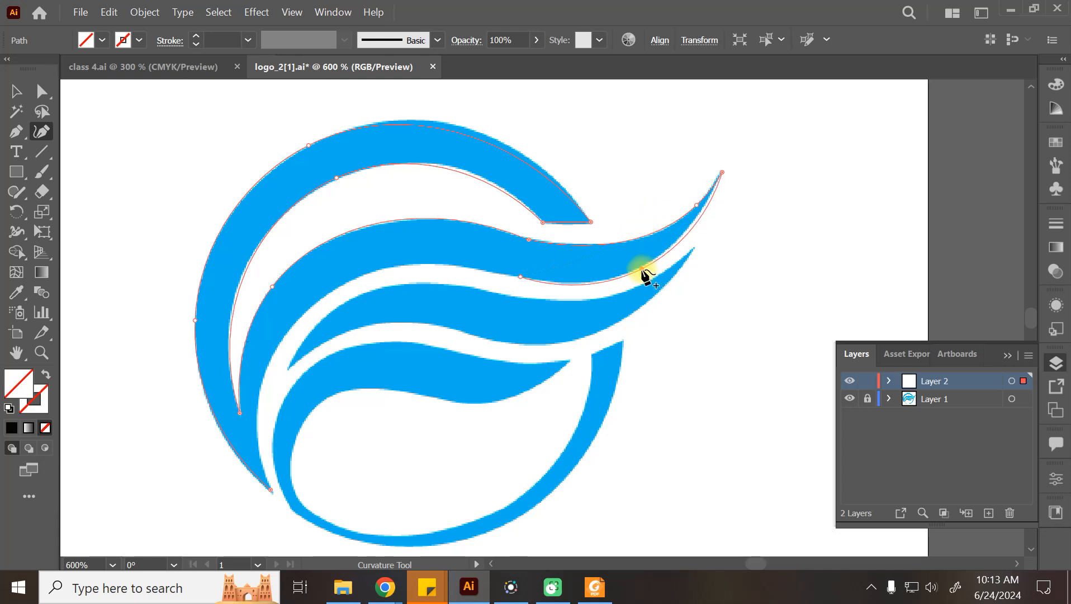
pyautogui.moveTo(638, 266)
pyautogui.mouseDown()
pyautogui.moveTo(560, 293)
pyautogui.moveTo(639, 271)
pyautogui.mouseUp()
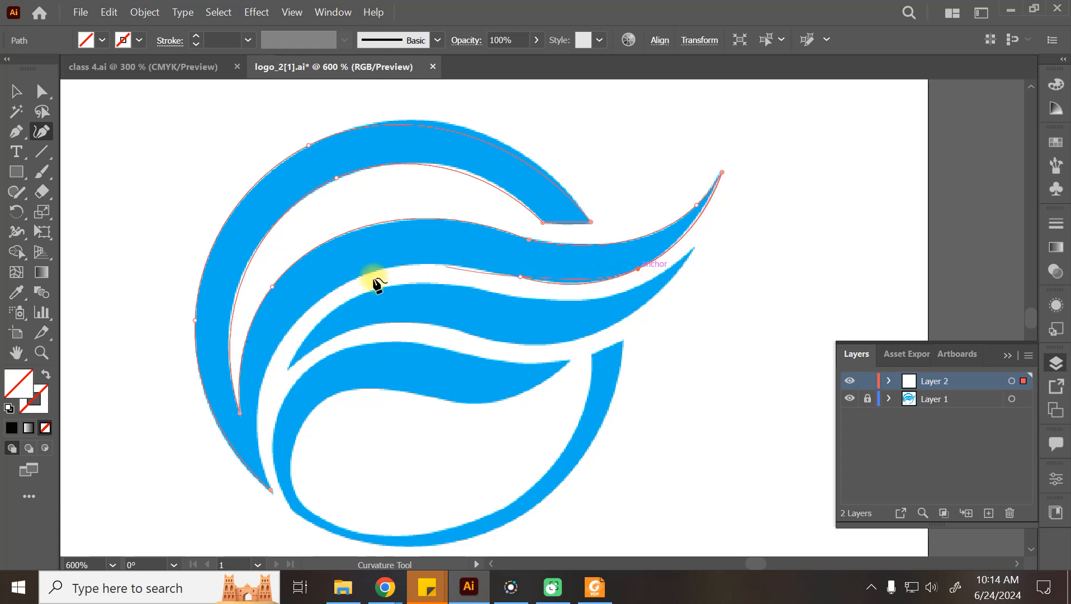
# Step: Close the path at the large arc's lower tip and bend the closing segment to follow the upper wave's lower edge
pyautogui.press('Escape')
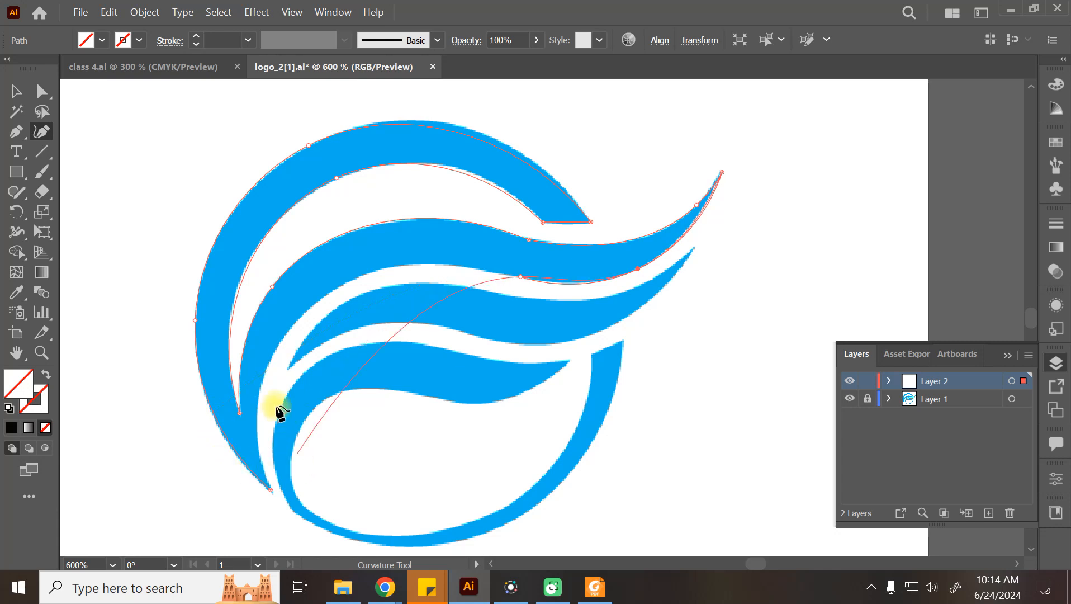
pyautogui.click(271, 490)
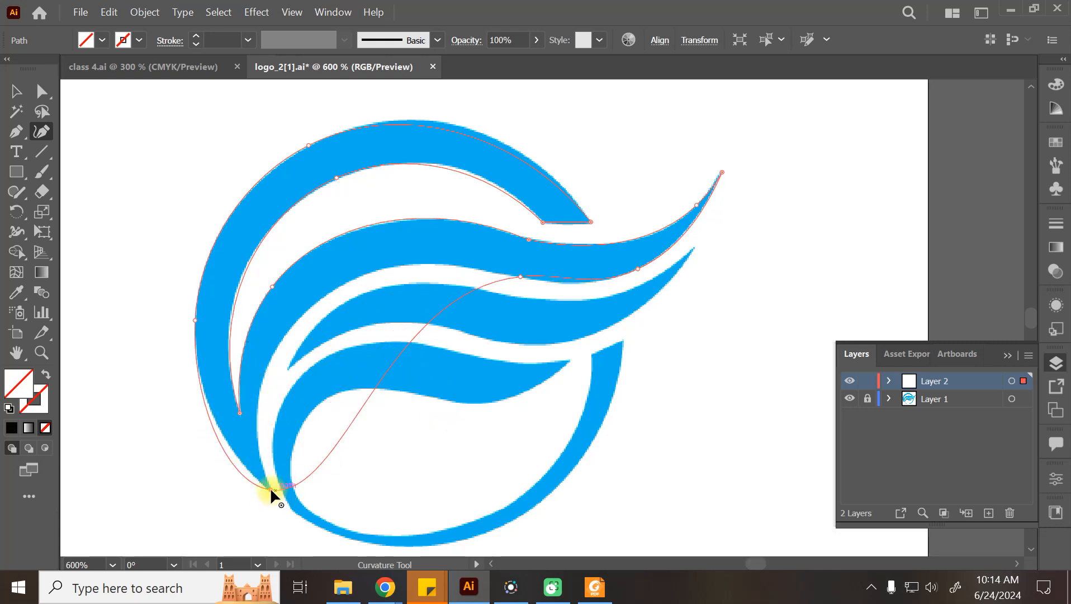
pyautogui.click(270, 487)
pyautogui.moveTo(306, 335); pyautogui.dragTo(270, 364)
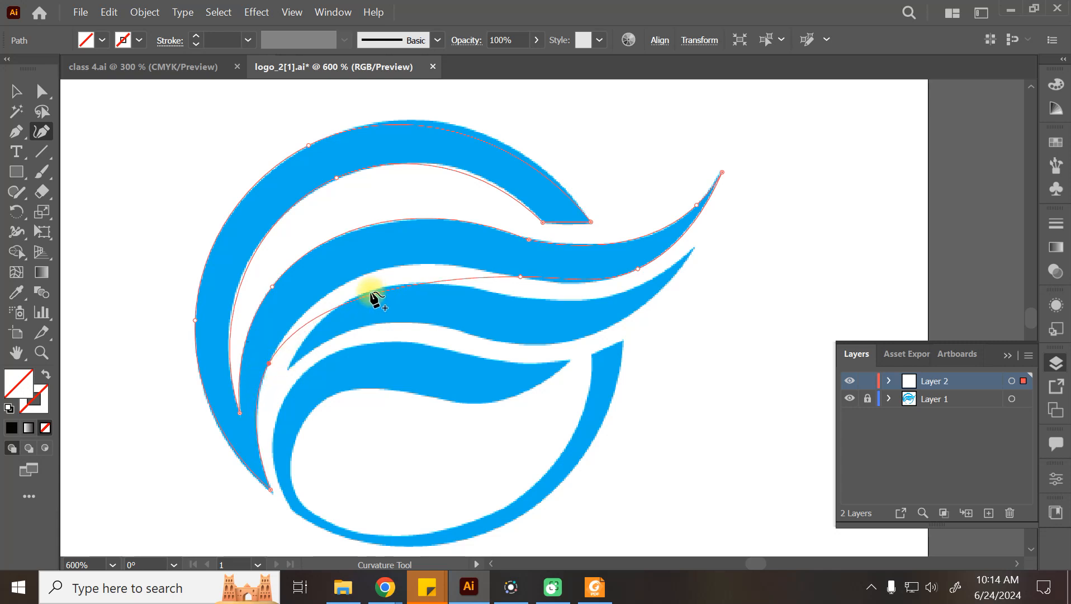
pyautogui.moveTo(373, 289); pyautogui.dragTo(417, 261)
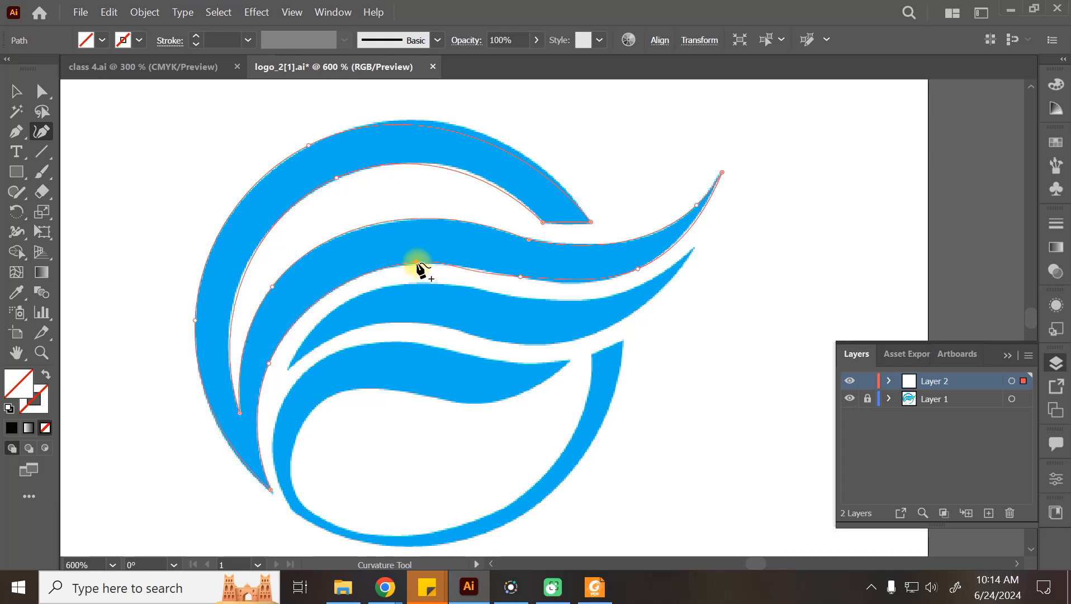
# Step: Remove the extra anchor point midway on the upper wave's lower edge and reposition the neighbouring point to fit the reference
pyautogui.click(519, 276)
pyautogui.press('BackSpace')
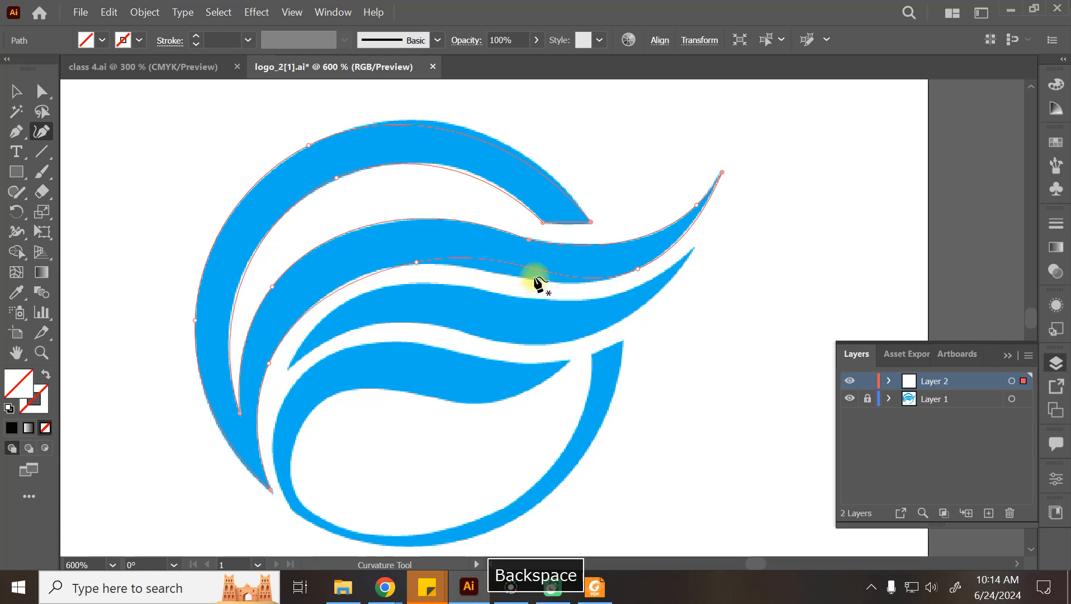
pyautogui.moveTo(416, 262); pyautogui.dragTo(361, 275)
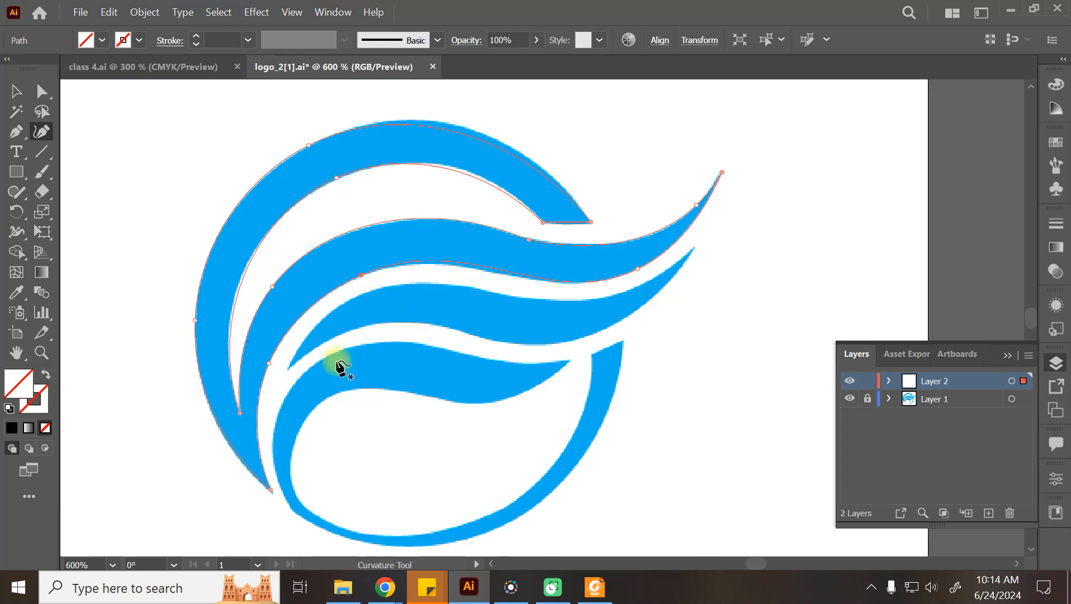
pyautogui.click(347, 280)
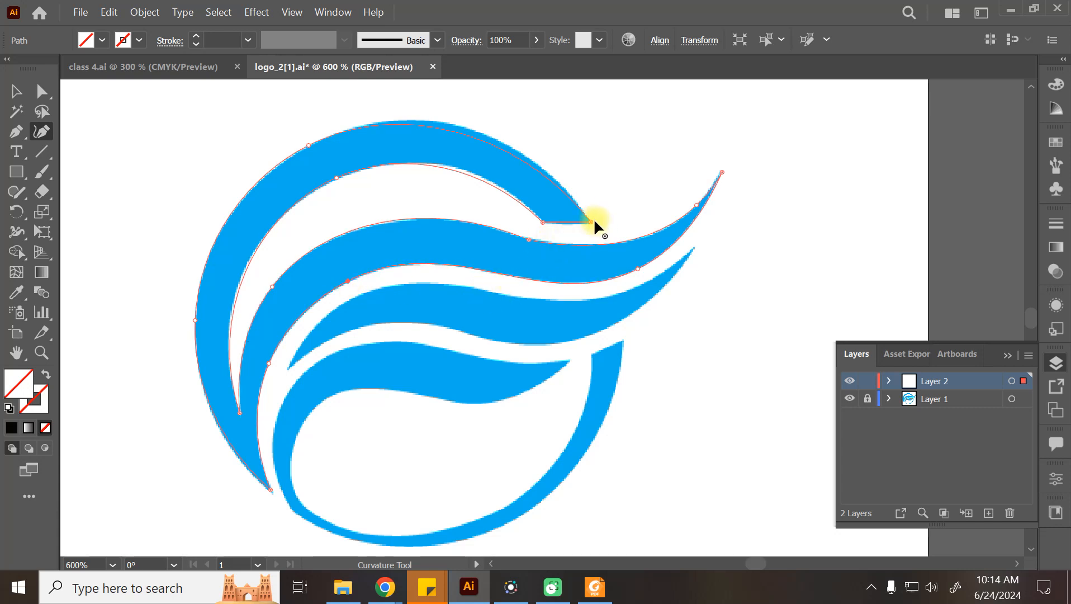
# Step: Adjust the anchor points on the large arc's outer and inner edges so both curves follow the blue reference
pyautogui.moveTo(309, 145); pyautogui.dragTo(365, 127)
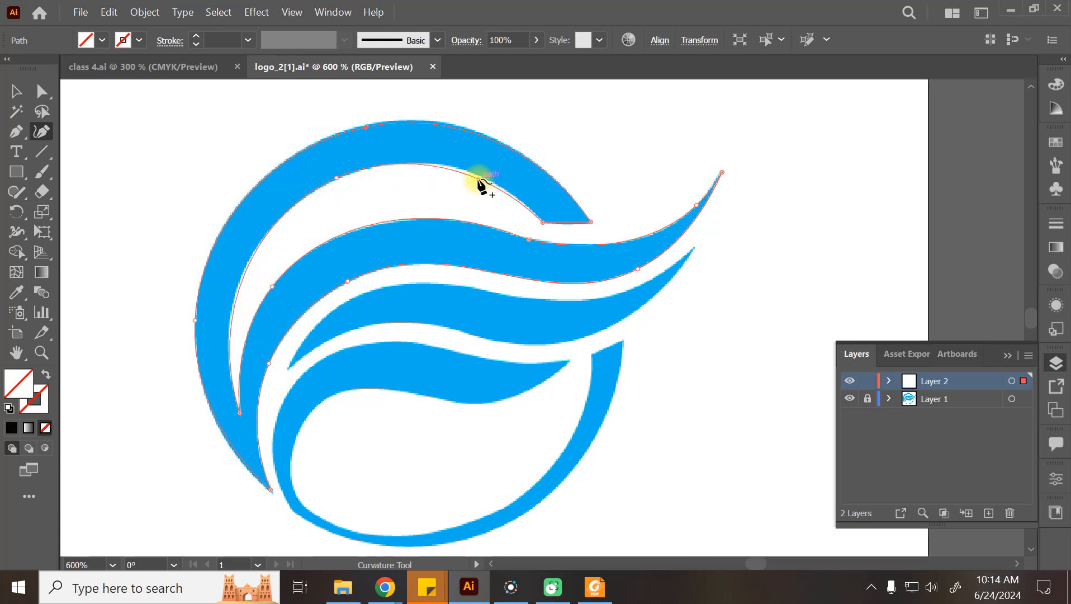
pyautogui.moveTo(479, 184); pyautogui.dragTo(478, 173)
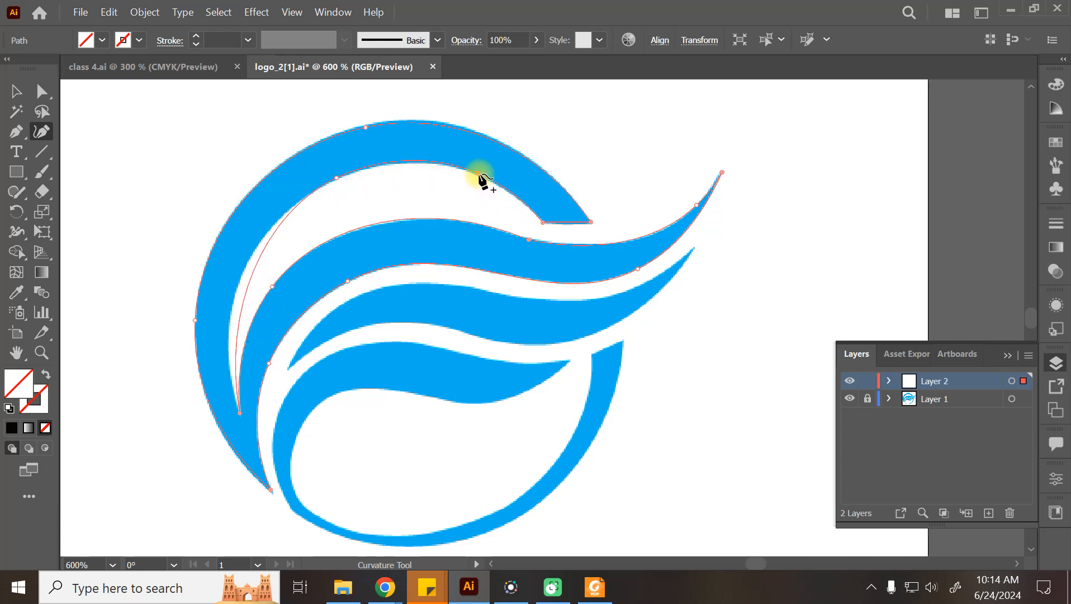
pyautogui.moveTo(337, 177); pyautogui.dragTo(322, 186)
pyautogui.click(280, 215)
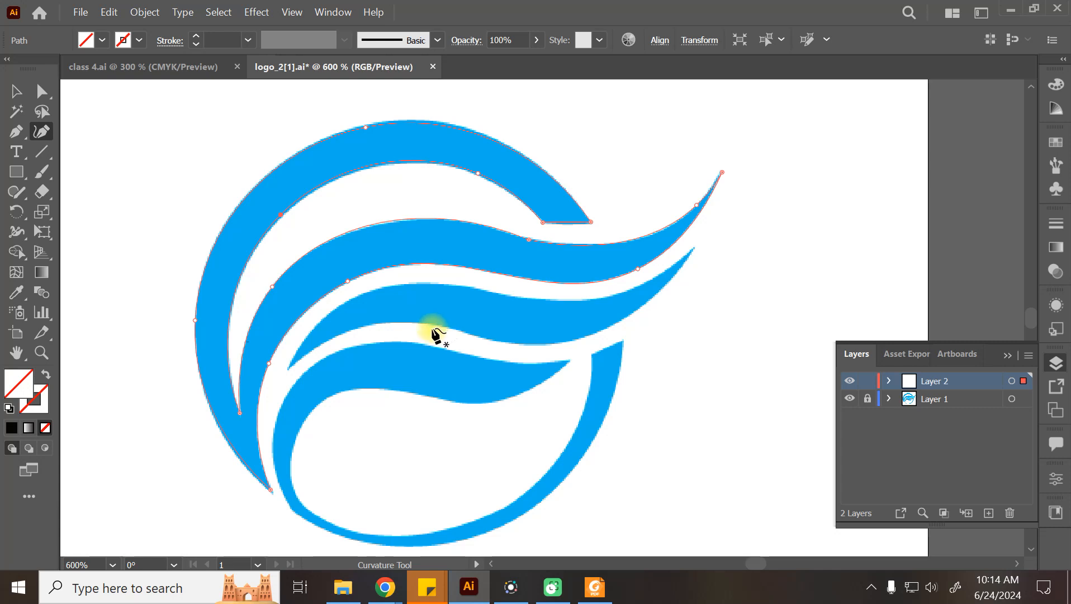
# Step: Fill the traced arc-and-wave shape with the reference logo's blue using the Eyedropper
pyautogui.click(15, 92)
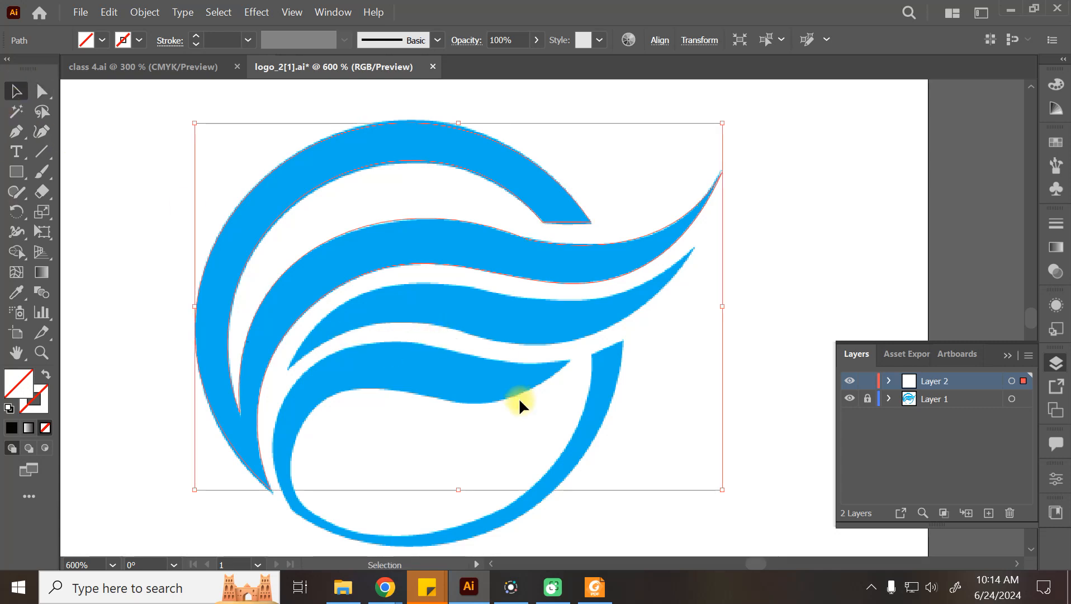
pyautogui.click(16, 292)
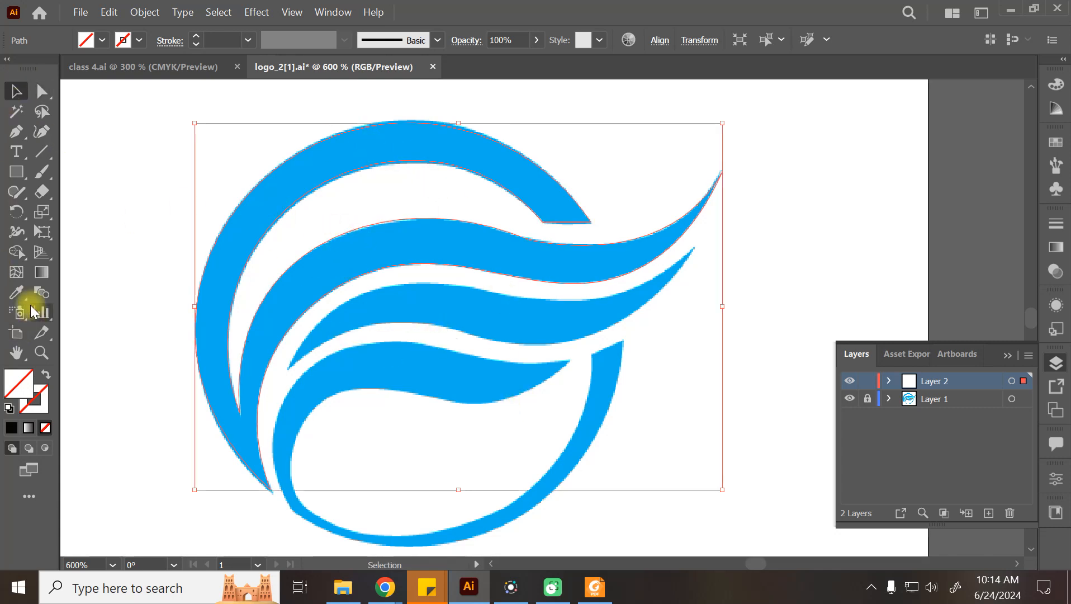
pyautogui.click(266, 215)
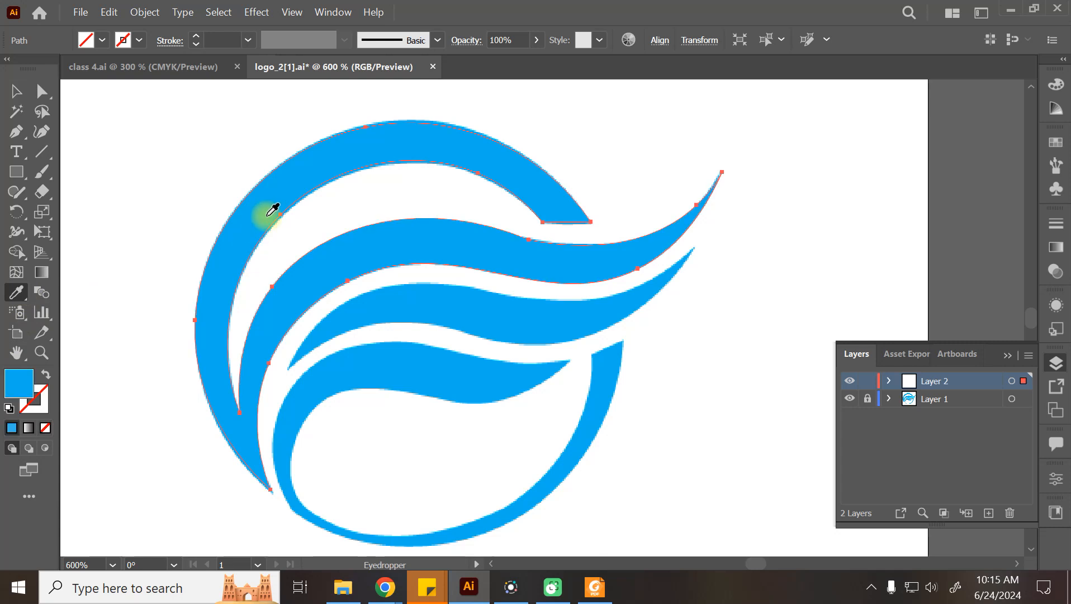
# Step: Try moving the filled arc-and-wave shape off the reference, undo the move and deselect the shape
pyautogui.click(16, 91)
pyautogui.click(153, 158)
pyautogui.moveTo(264, 174); pyautogui.dragTo(492, 110)
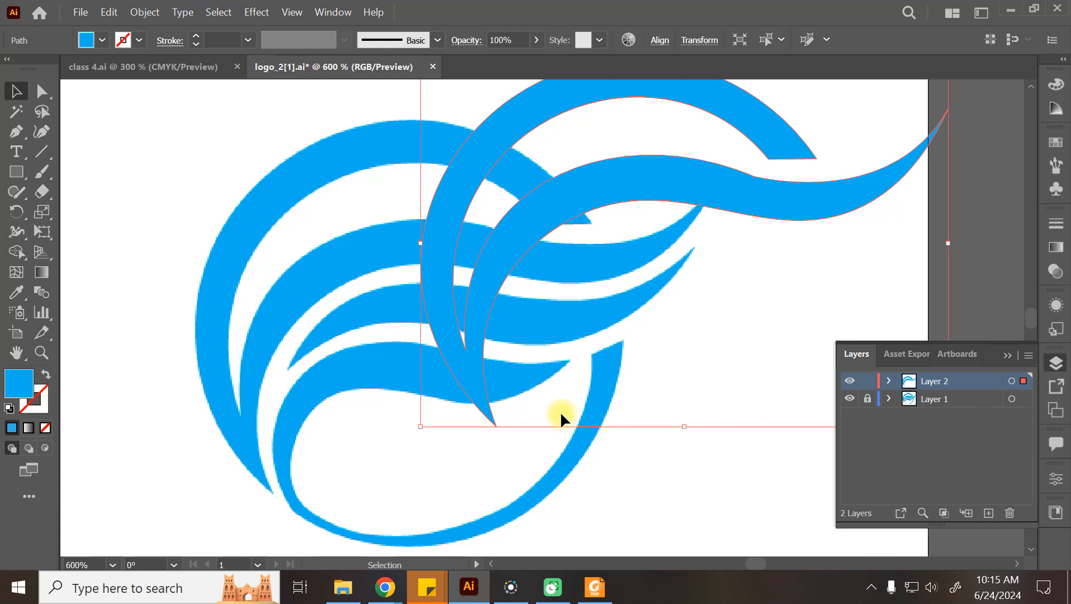
pyautogui.hotkey('ctrl', 'z')
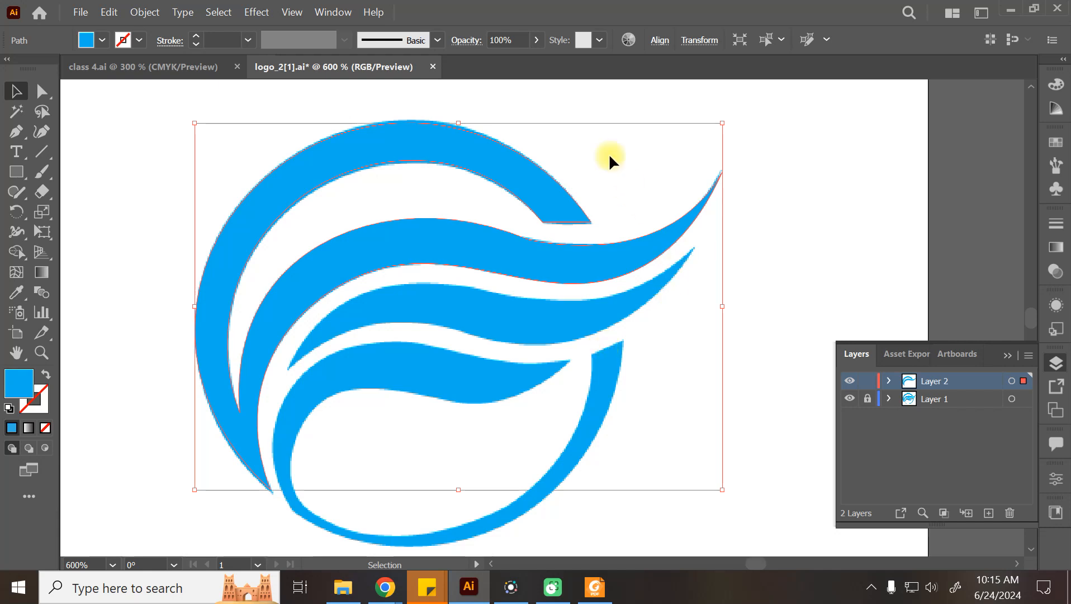
pyautogui.click(761, 190)
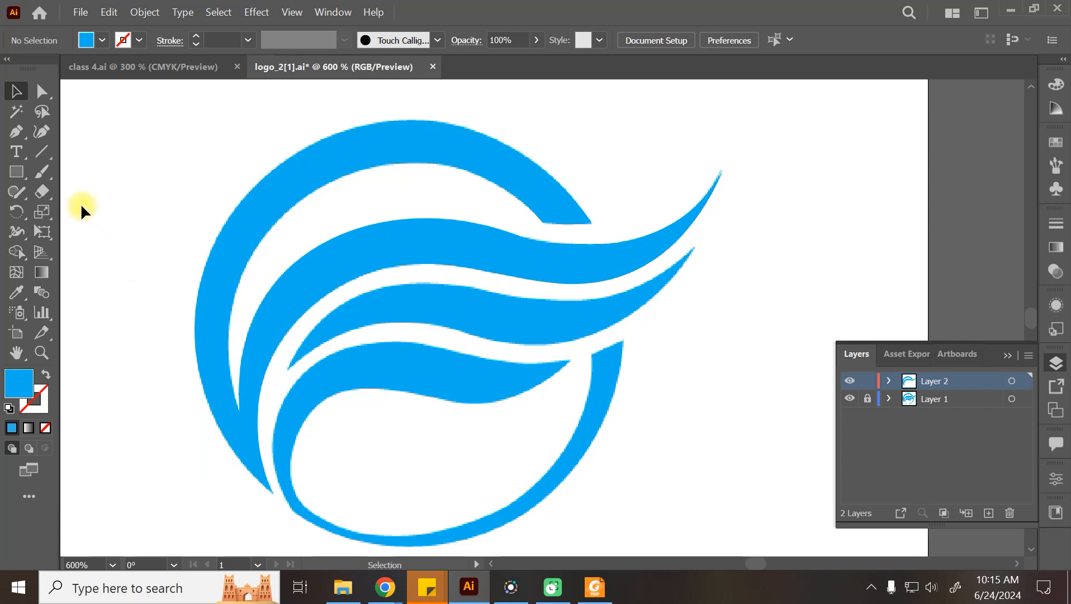
# Step: Trace the middle wave's top edge to its pointed tip with closely spaced Curvature tool points and set the path's fill to None
pyautogui.click(42, 132)
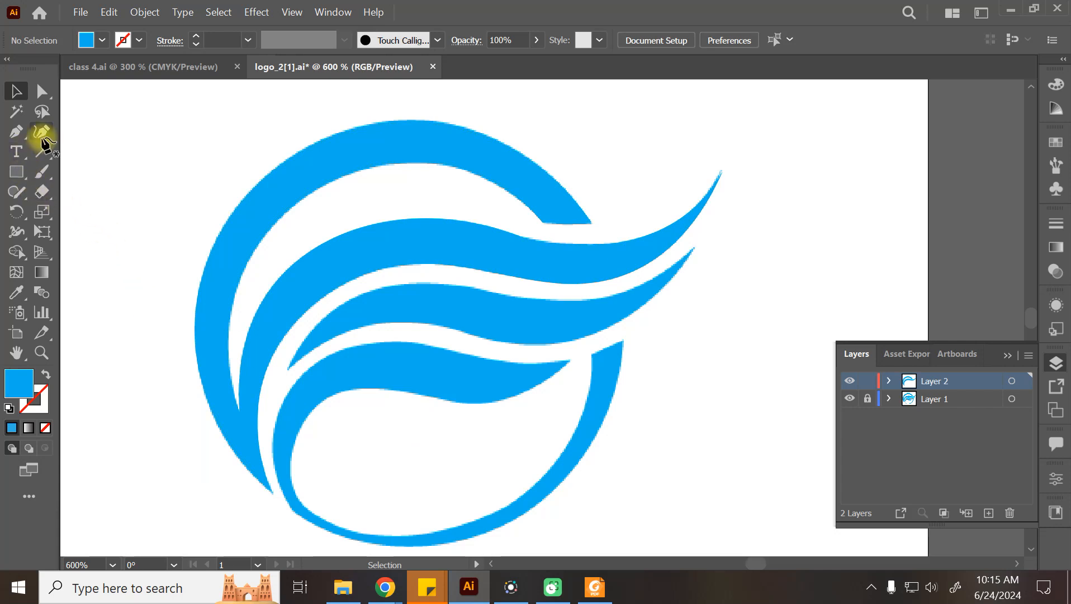
pyautogui.click(288, 367)
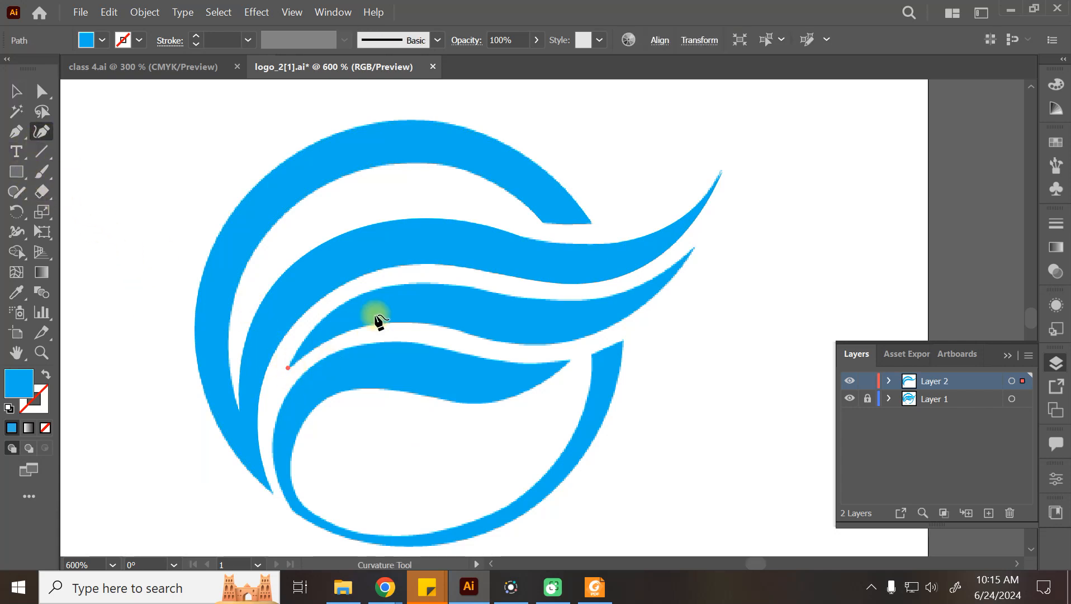
pyautogui.click(357, 293)
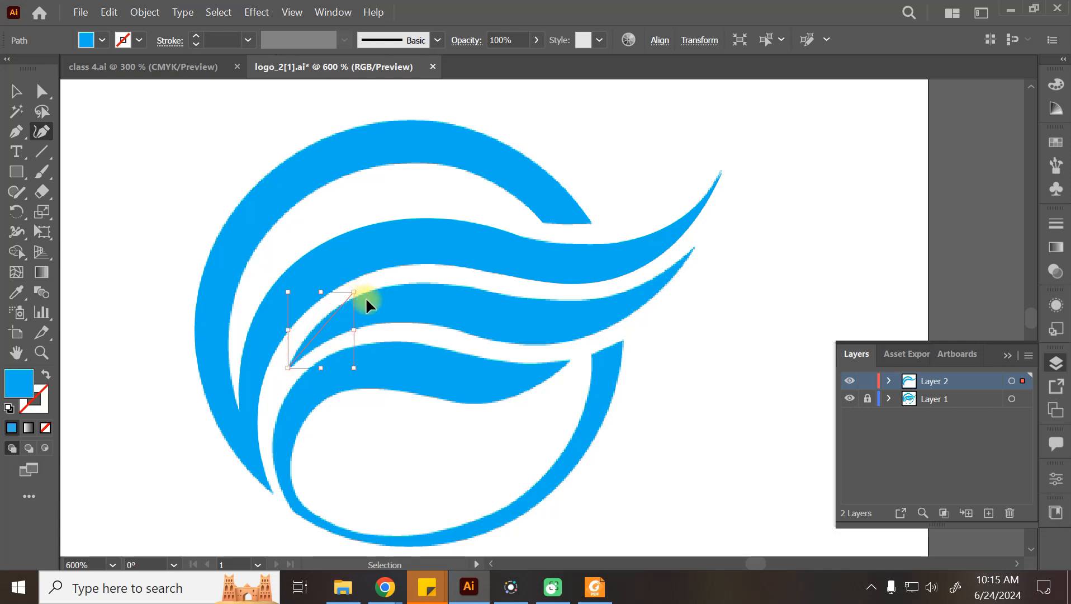
pyautogui.hotkey('ctrl', 'z')
pyautogui.click(330, 311)
pyautogui.click(386, 285)
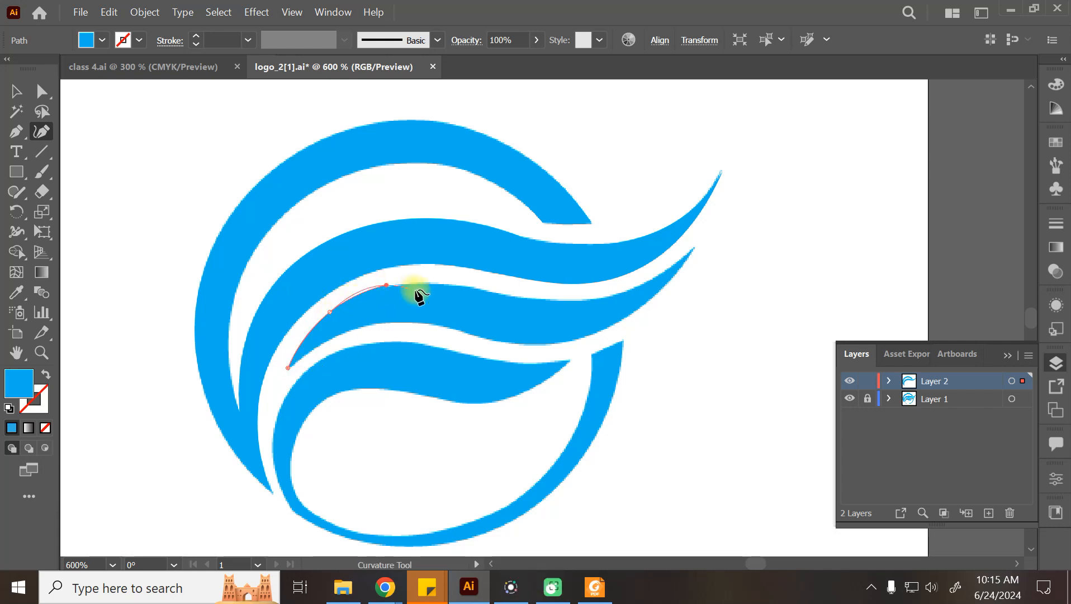
pyautogui.click(455, 286)
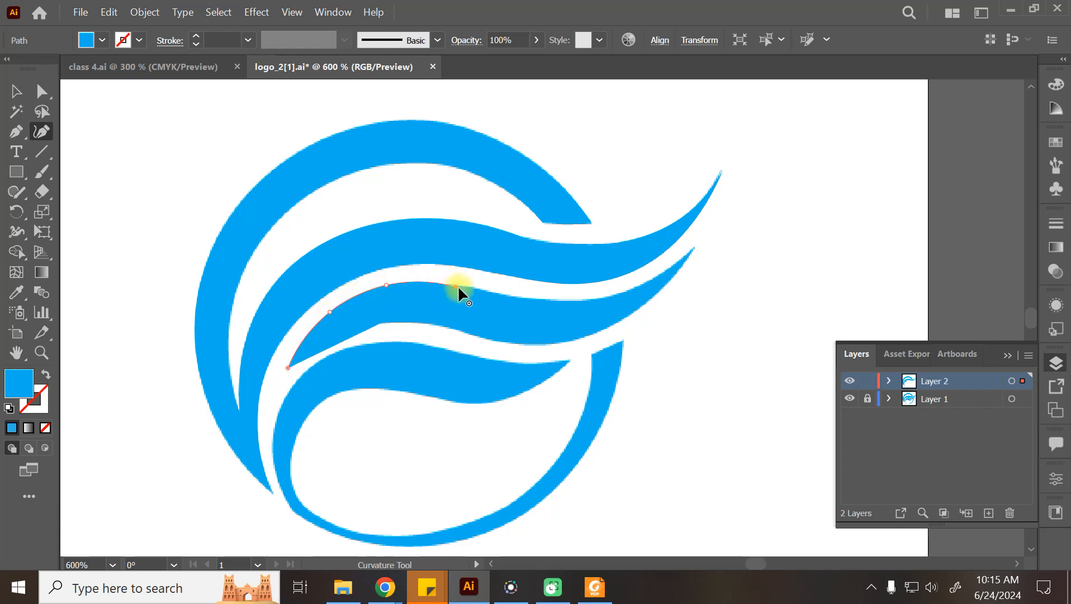
pyautogui.click(514, 294)
pyautogui.click(568, 300)
pyautogui.click(620, 293)
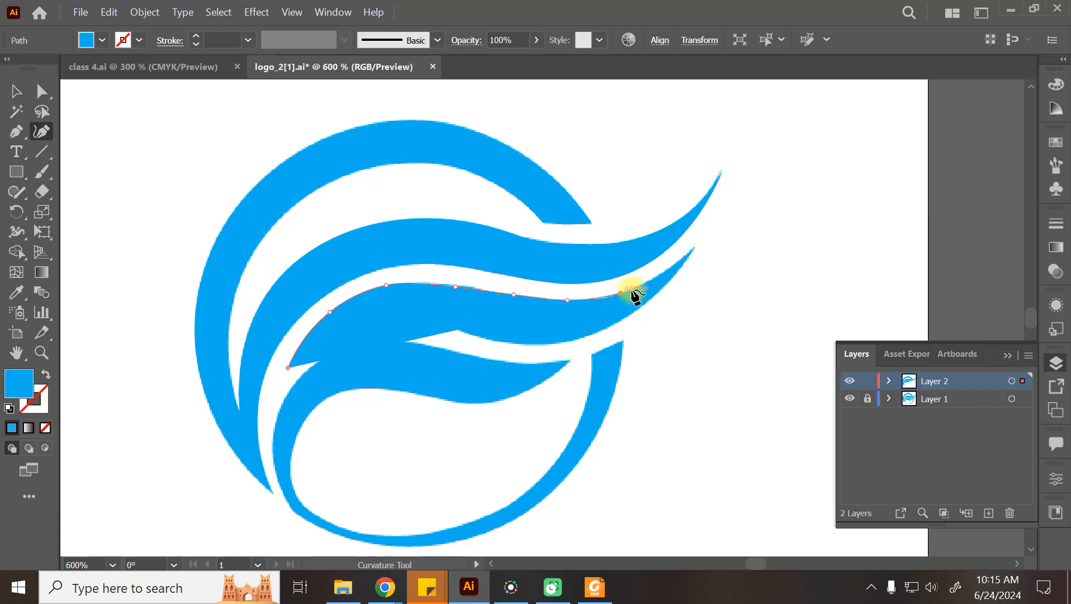
pyautogui.click(665, 272)
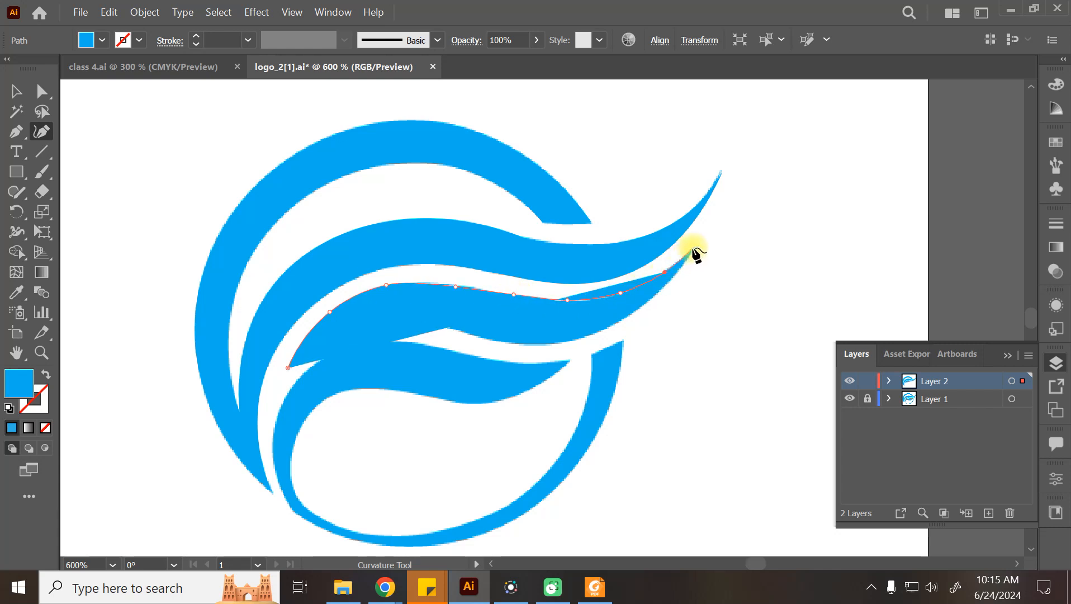
pyautogui.click(694, 246)
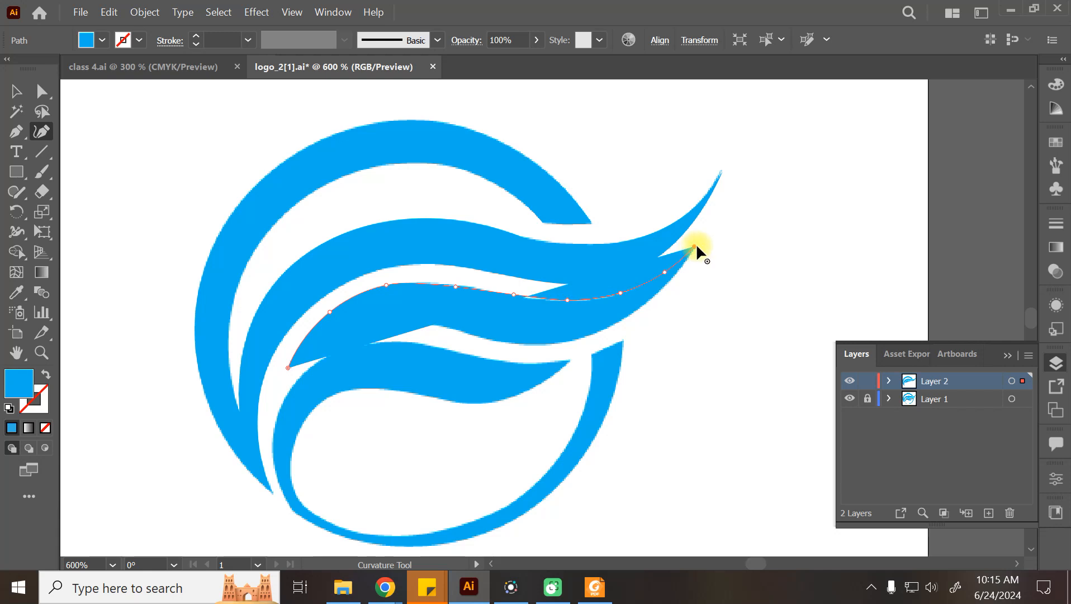
pyautogui.click(86, 40)
pyautogui.click(9, 68)
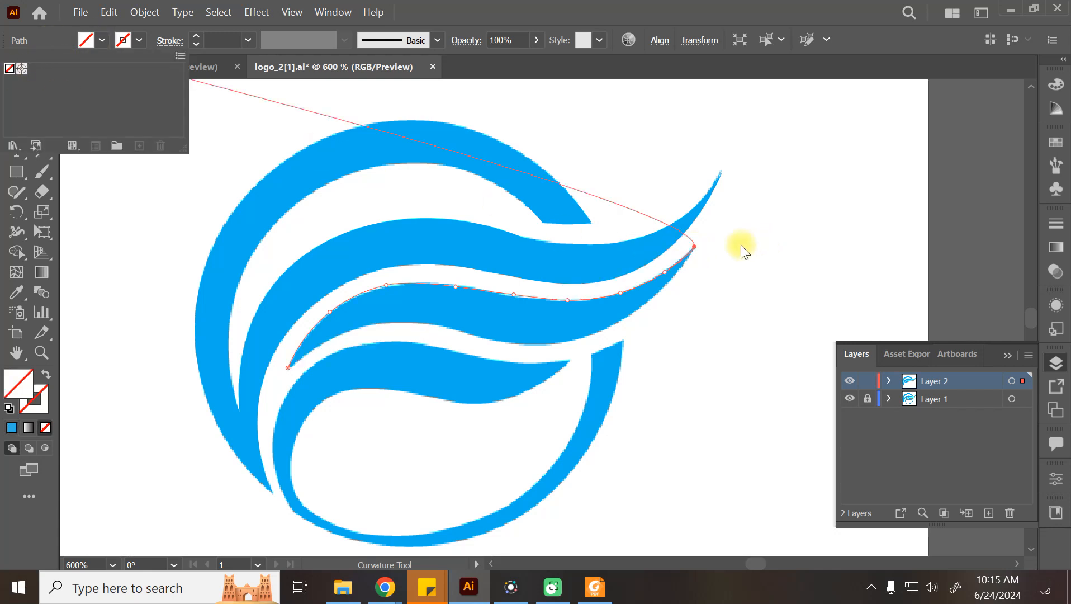
# Step: Trace the middle wave's lower edge back to its starting tip with closely spaced points, and delete the whole path
pyautogui.click(692, 247)
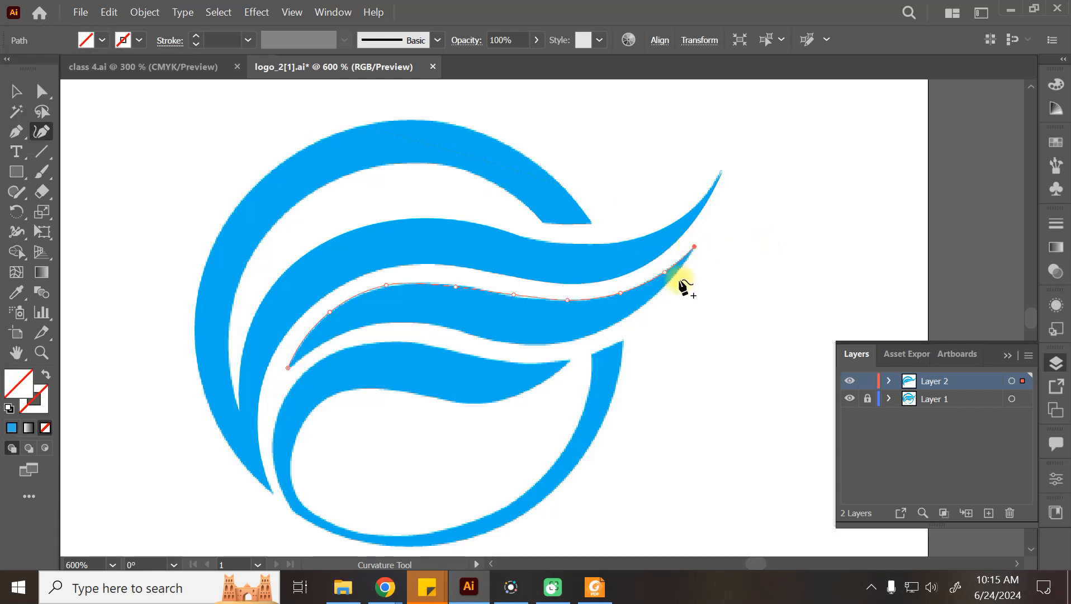
pyautogui.click(632, 312)
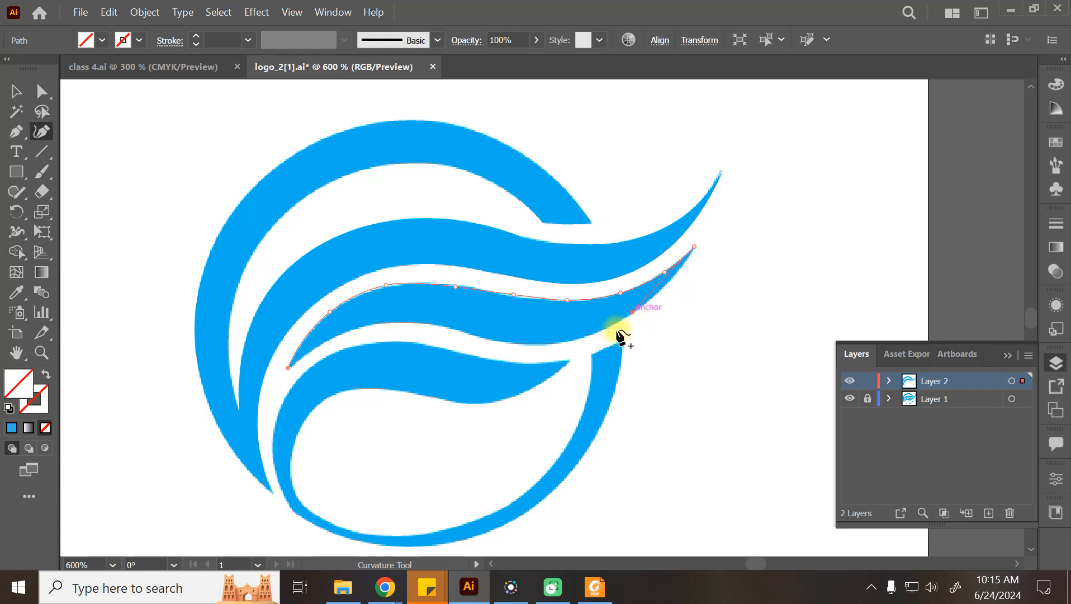
pyautogui.click(571, 339)
pyautogui.click(517, 343)
pyautogui.click(472, 333)
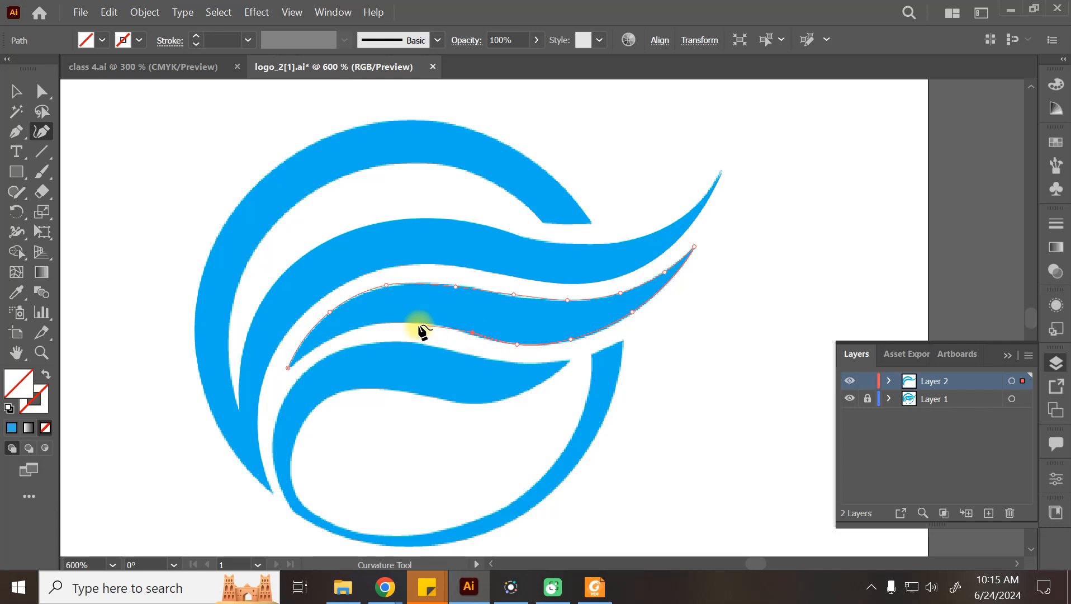
pyautogui.click(417, 323)
pyautogui.click(363, 325)
pyautogui.click(289, 368)
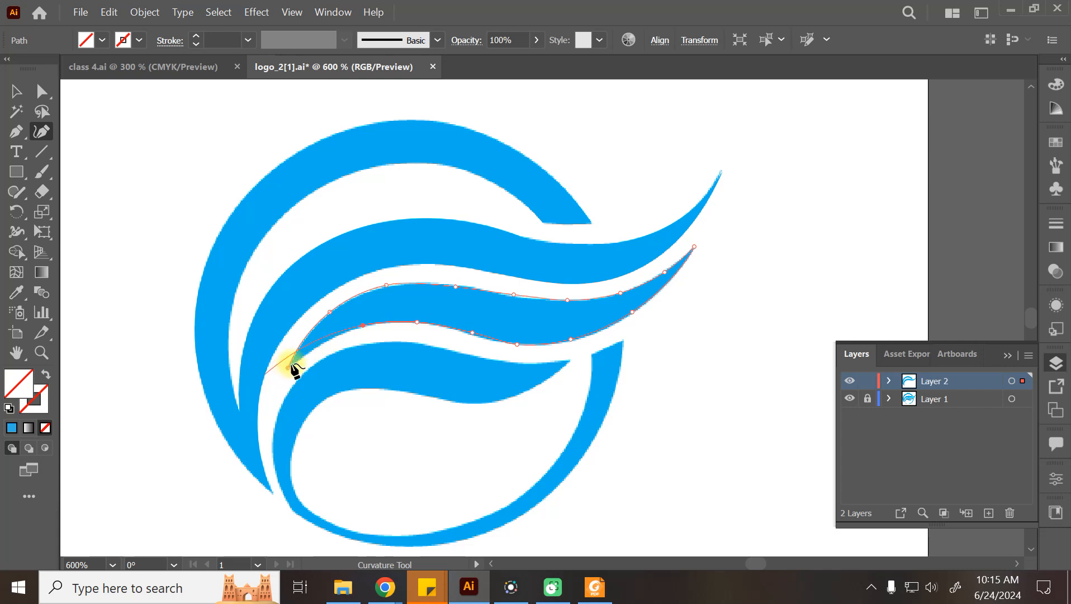
pyautogui.click(16, 91)
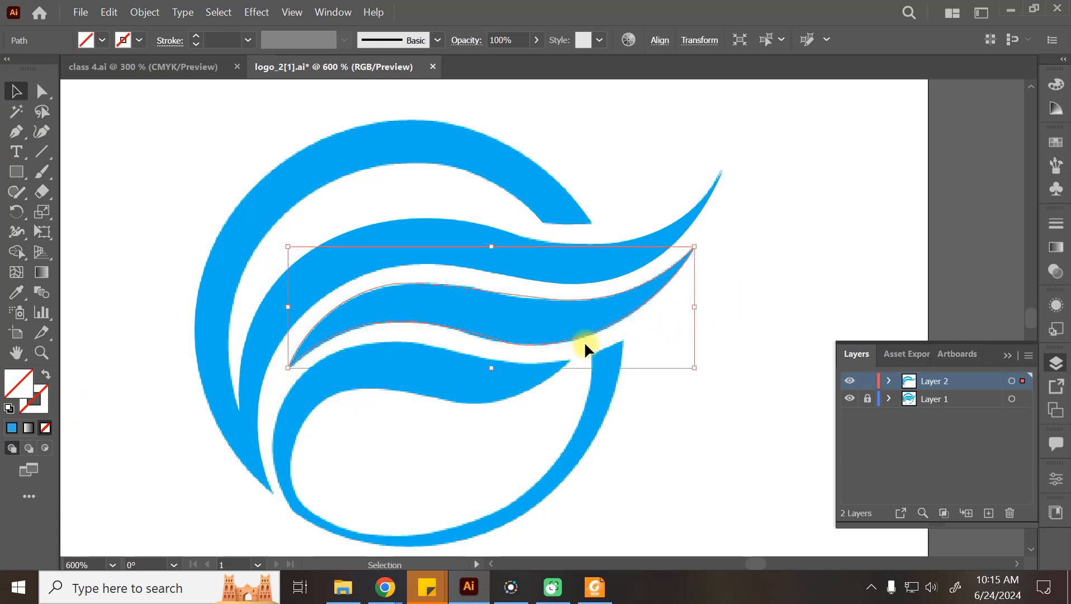
pyautogui.press('Delete')
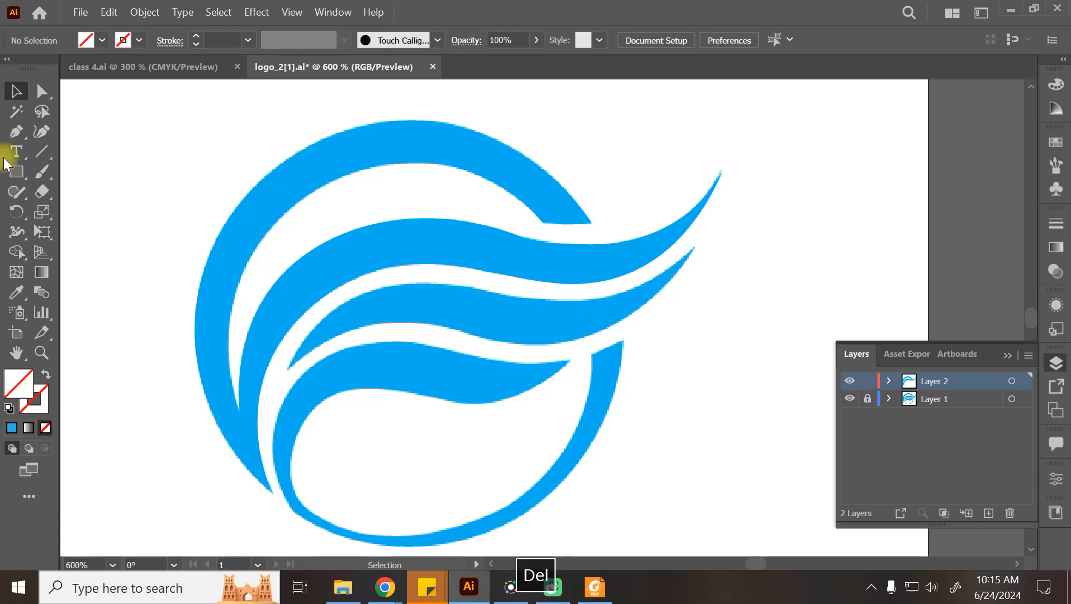
# Step: Retrace the middle wave as a closed path with six widely spaced Curvature tool points, including both pointed tips
pyautogui.click(25, 133)
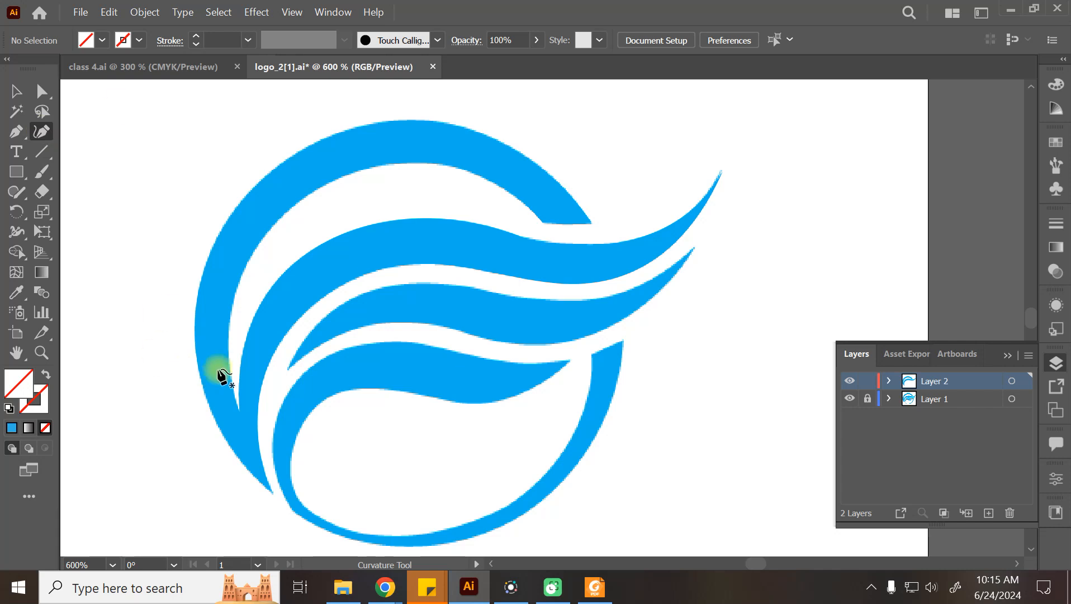
pyautogui.click(286, 367)
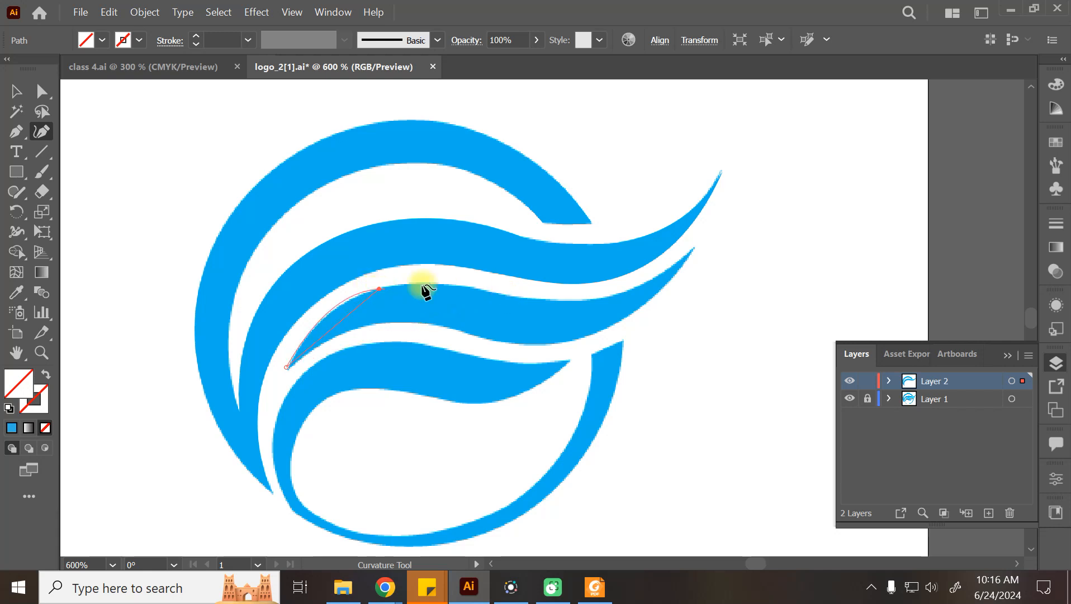
pyautogui.click(544, 298)
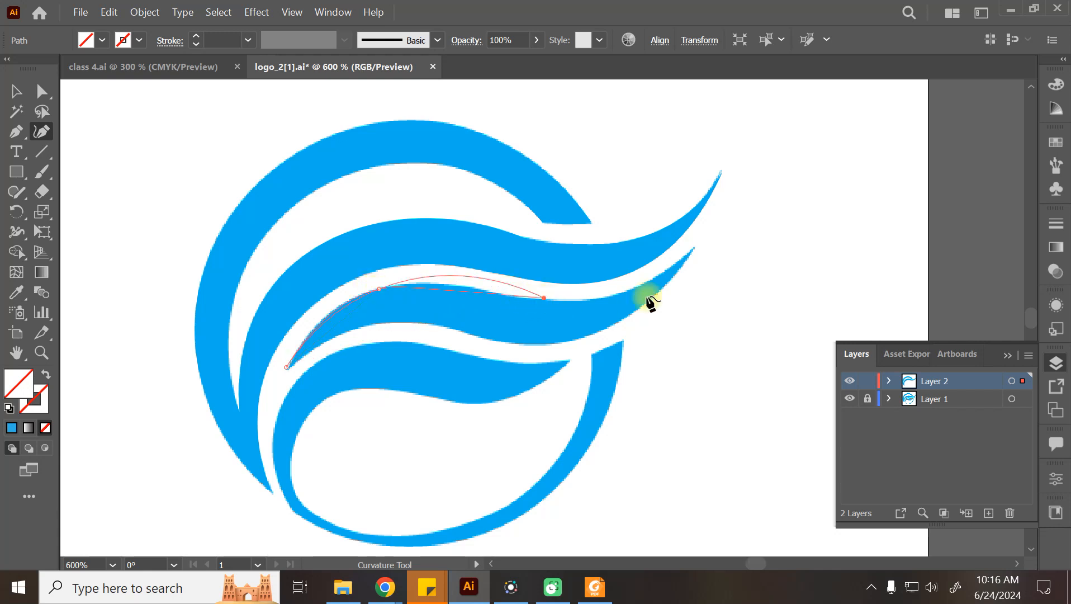
pyautogui.click(696, 245)
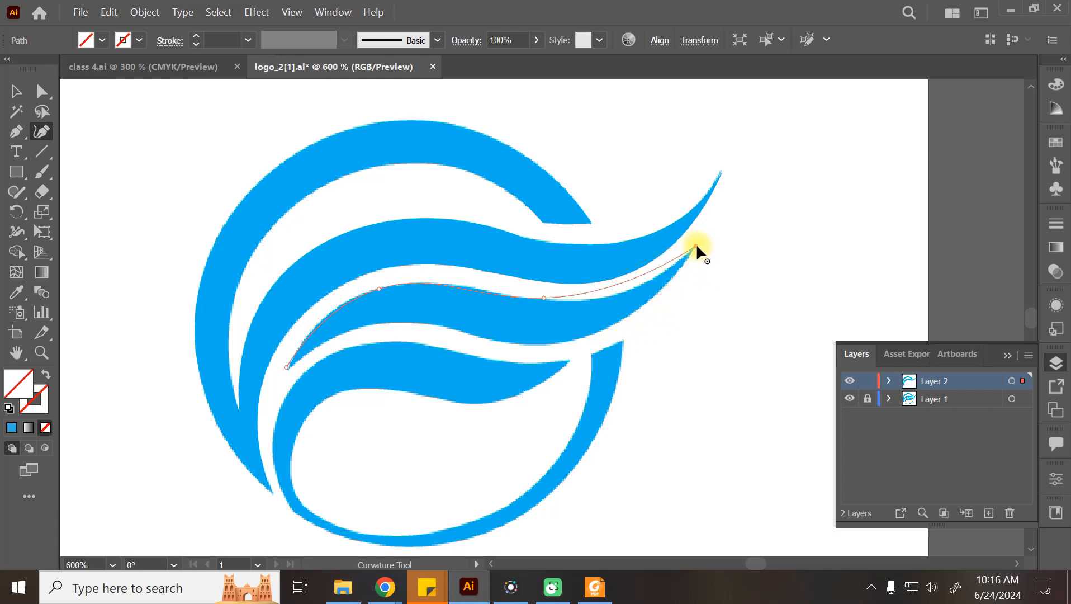
pyautogui.click(562, 343)
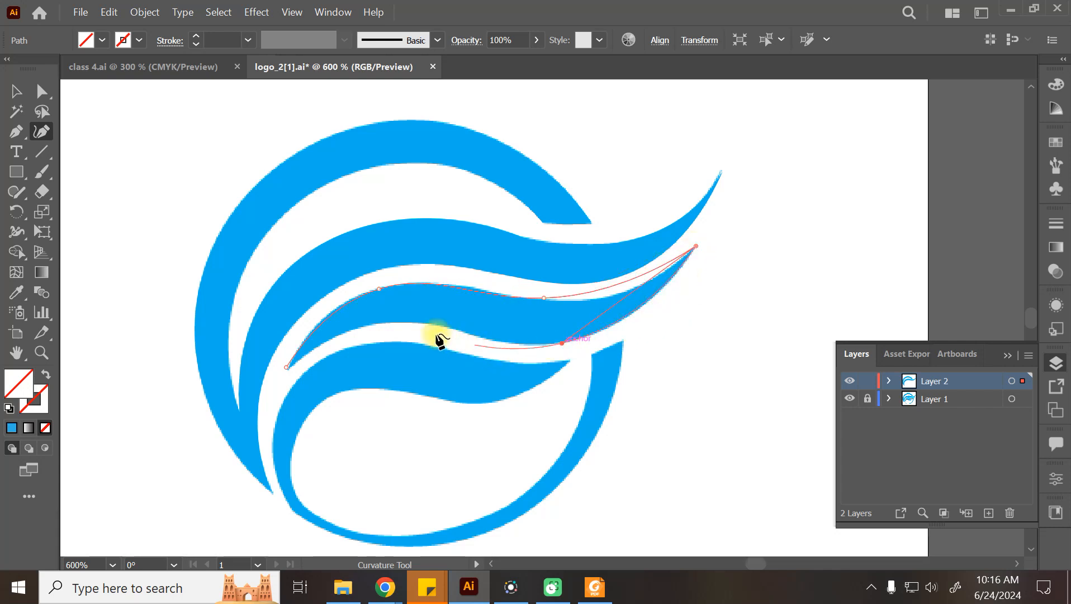
pyautogui.click(395, 323)
pyautogui.click(286, 367)
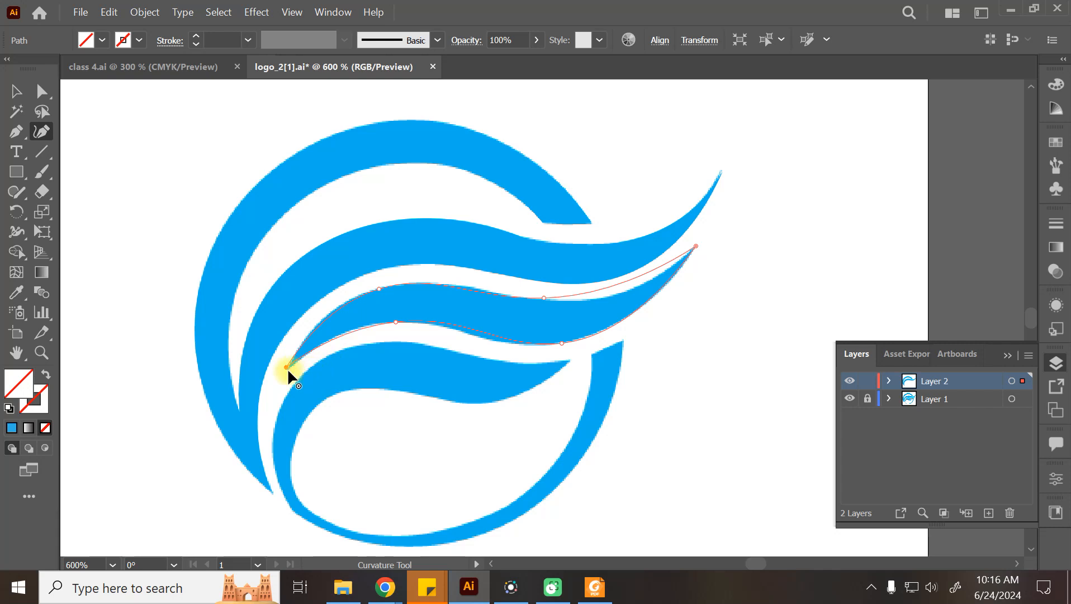
# Step: Fit the path to the middle wave by adjusting its starting tip and lower-edge points and shifting the upper-edge point towards the far tip
pyautogui.moveTo(288, 370); pyautogui.dragTo(288, 369)
pyautogui.moveTo(393, 323); pyautogui.dragTo(351, 328)
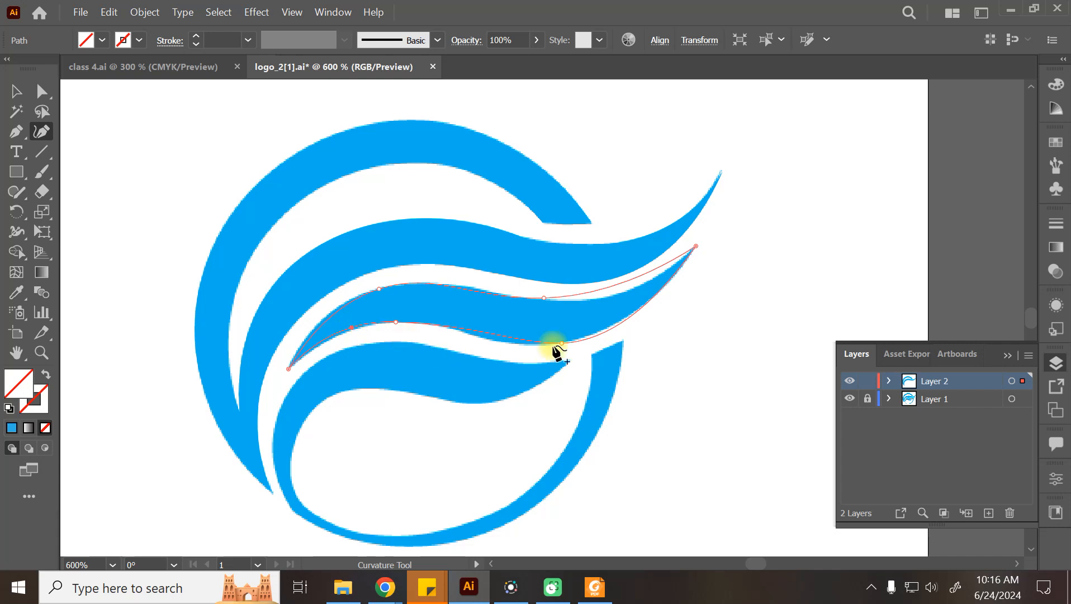
pyautogui.moveTo(561, 343); pyautogui.dragTo(505, 341)
pyautogui.moveTo(613, 313)
pyautogui.mouseDown()
pyautogui.moveTo(621, 324)
pyautogui.moveTo(603, 297)
pyautogui.mouseUp()
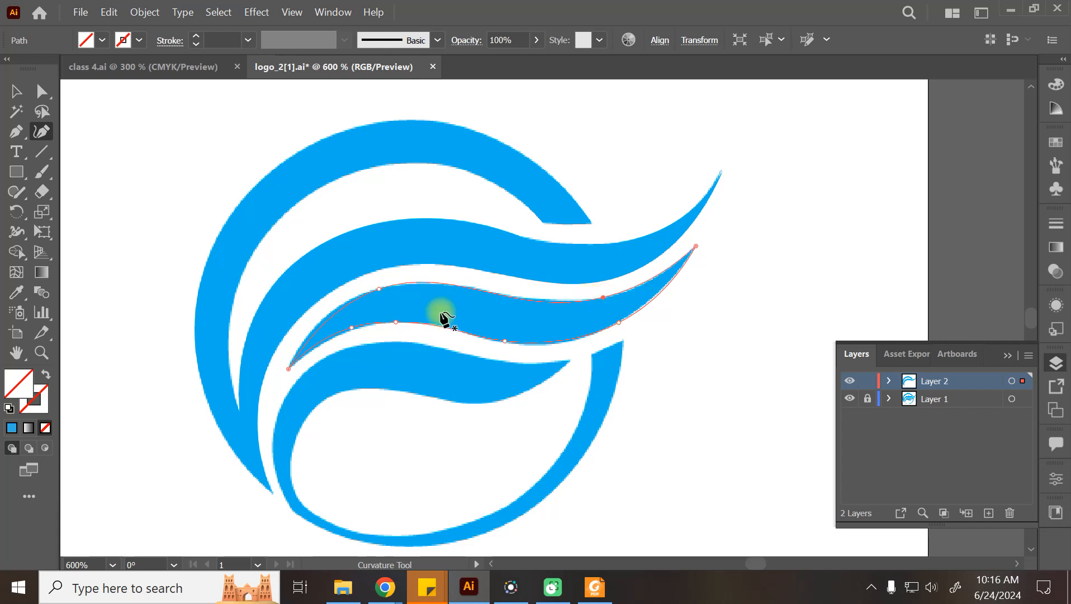
# Step: Refine the middle wave's top edge by repositioning its two curve points nearer the tips, undoing an extra point tried between them
pyautogui.click(362, 294)
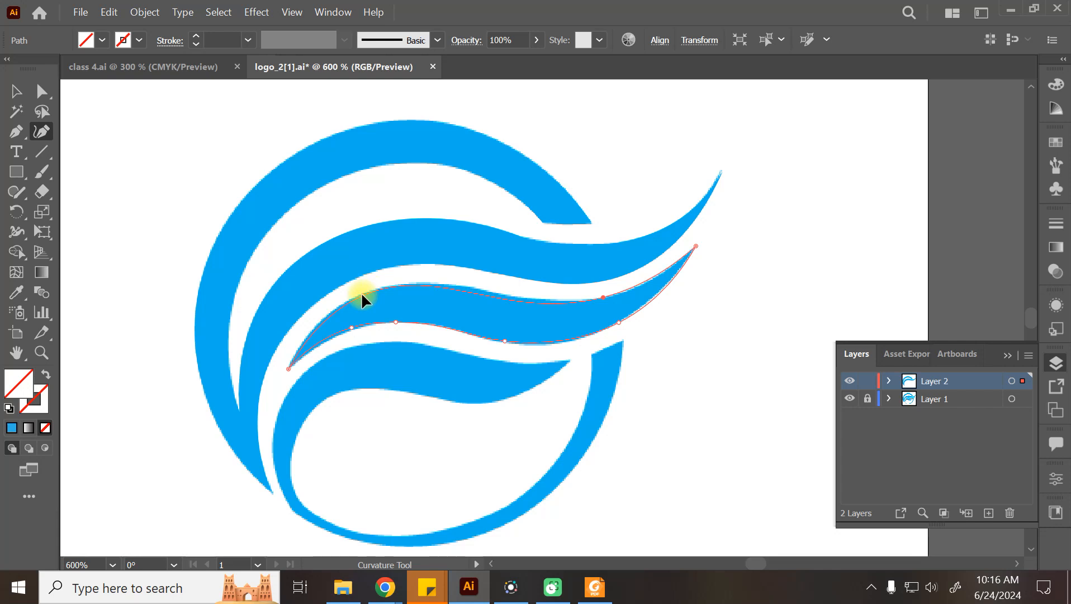
pyautogui.moveTo(477, 300); pyautogui.dragTo(474, 293)
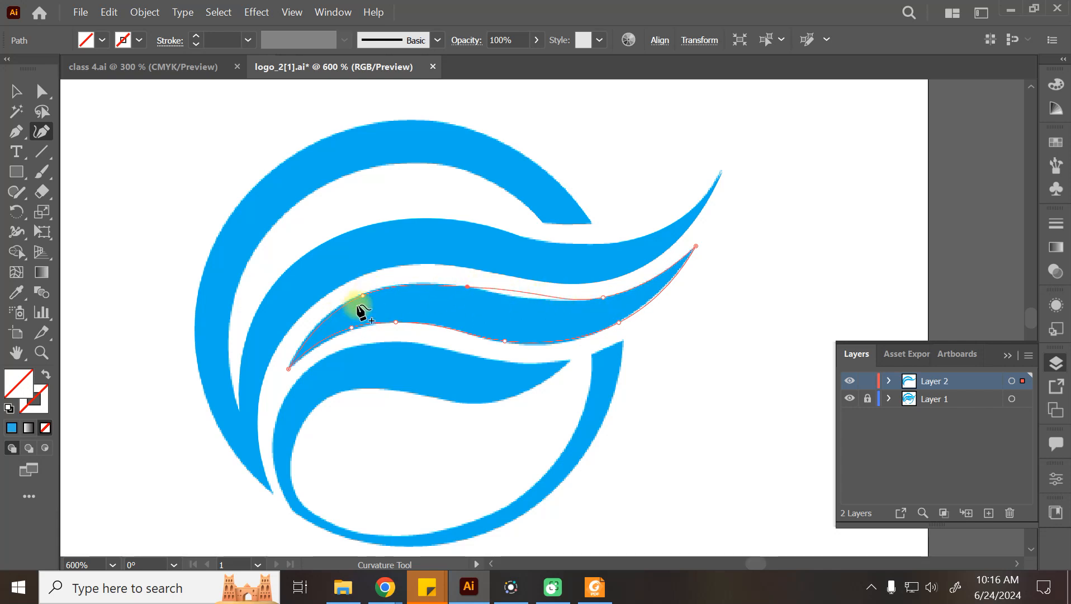
pyautogui.hotkey('ctrl', 'z')
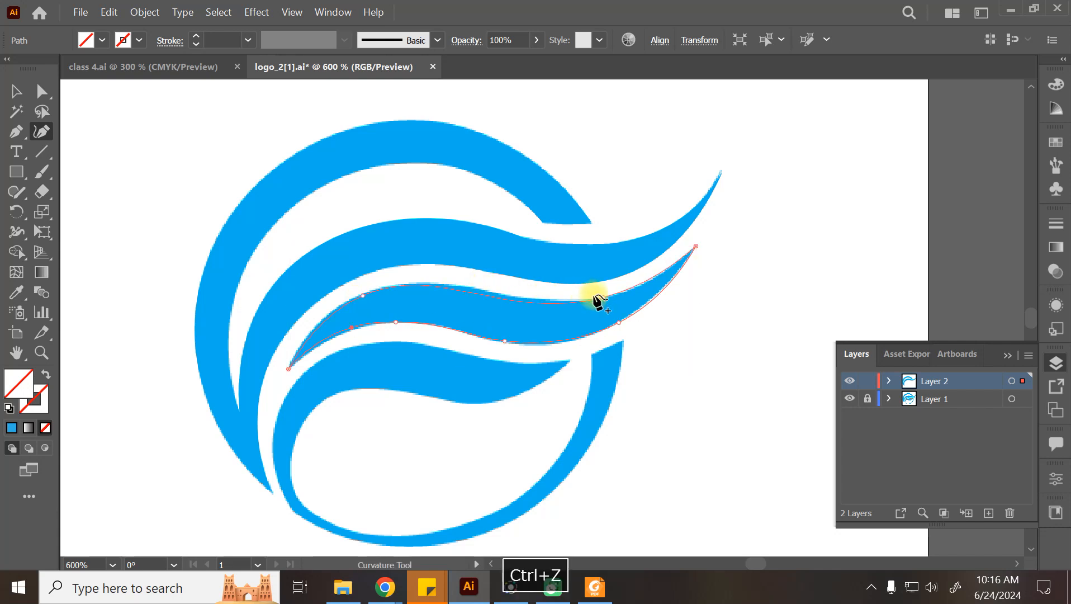
pyautogui.moveTo(599, 298); pyautogui.dragTo(631, 289)
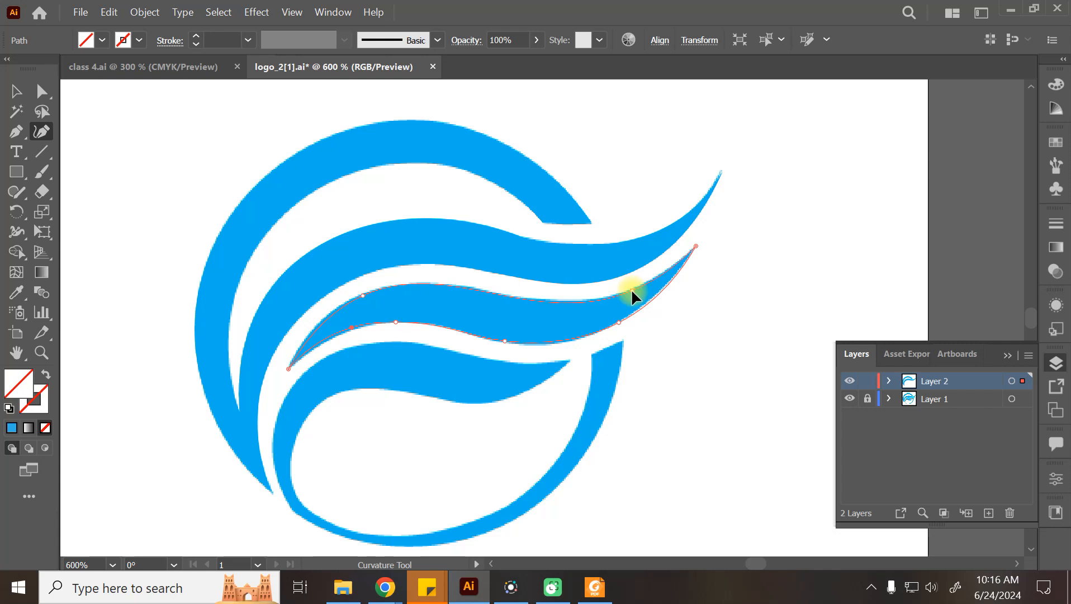
# Step: Nudge the lower-edge point near the middle wave's starting tip onto the outline, and undo a trial point deletion
pyautogui.moveTo(352, 329); pyautogui.dragTo(351, 331)
pyautogui.press('BackSpace')
pyautogui.hotkey('ctrl', 'z')
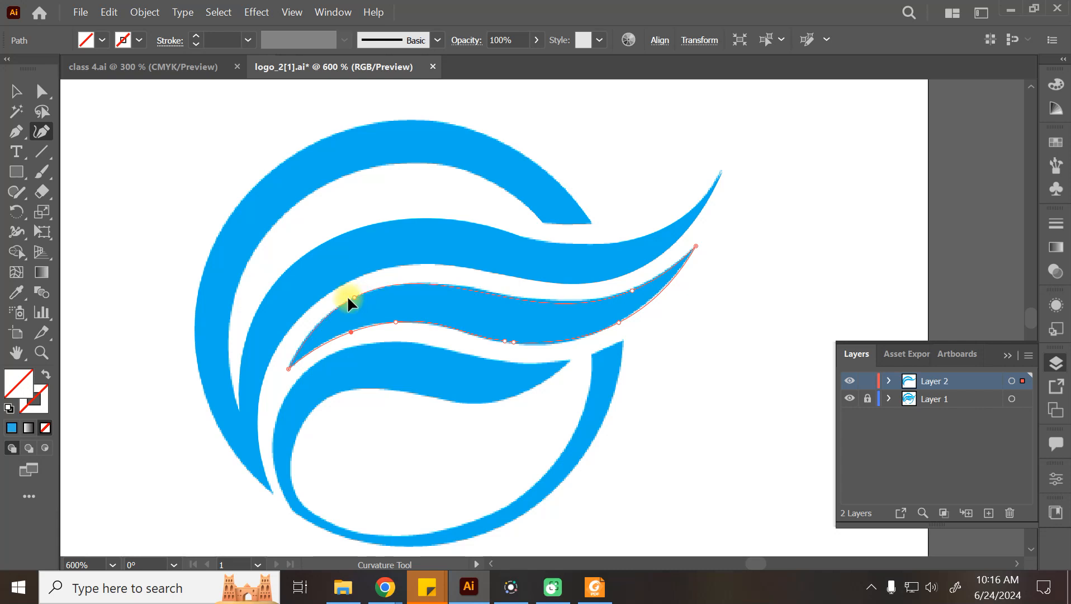
# Step: Fit the middle wave's upper edge to the template and fill it with the blue sampled from the wave above
pyautogui.moveTo(346, 300); pyautogui.dragTo(364, 294)
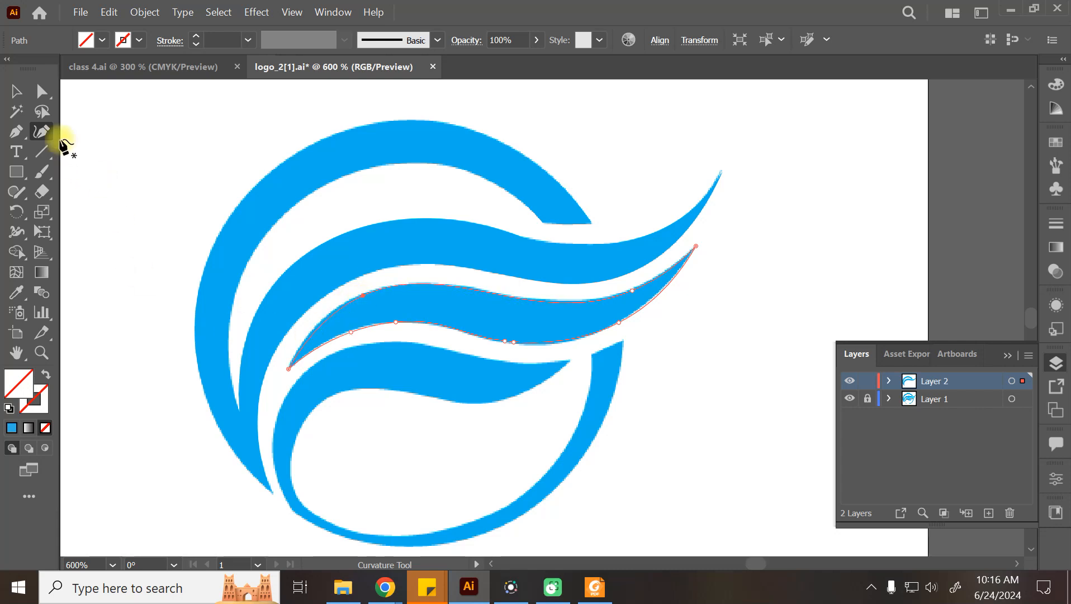
pyautogui.click(25, 94)
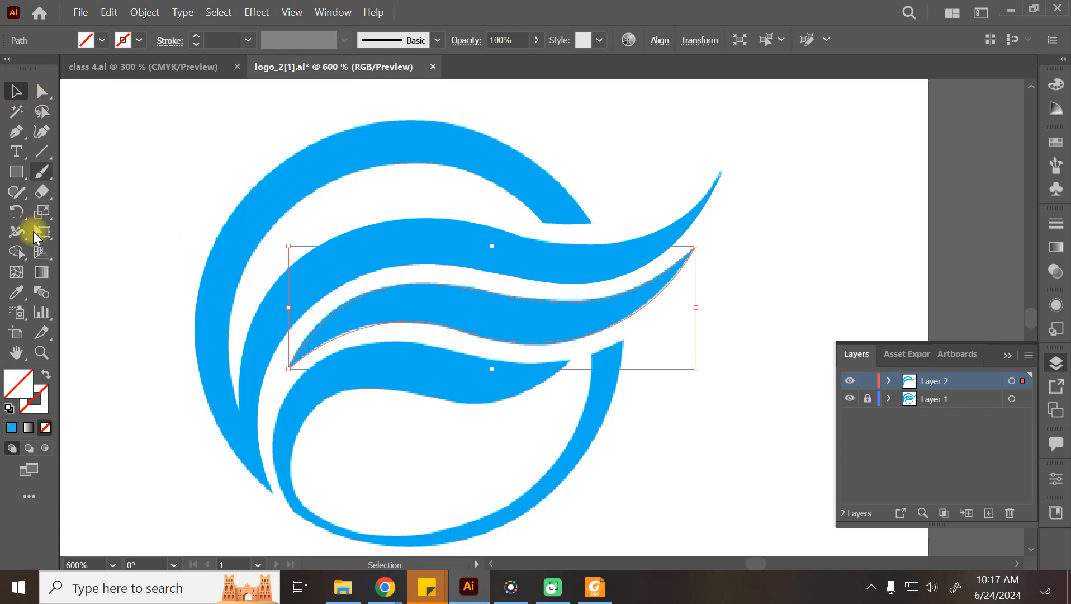
pyautogui.click(14, 293)
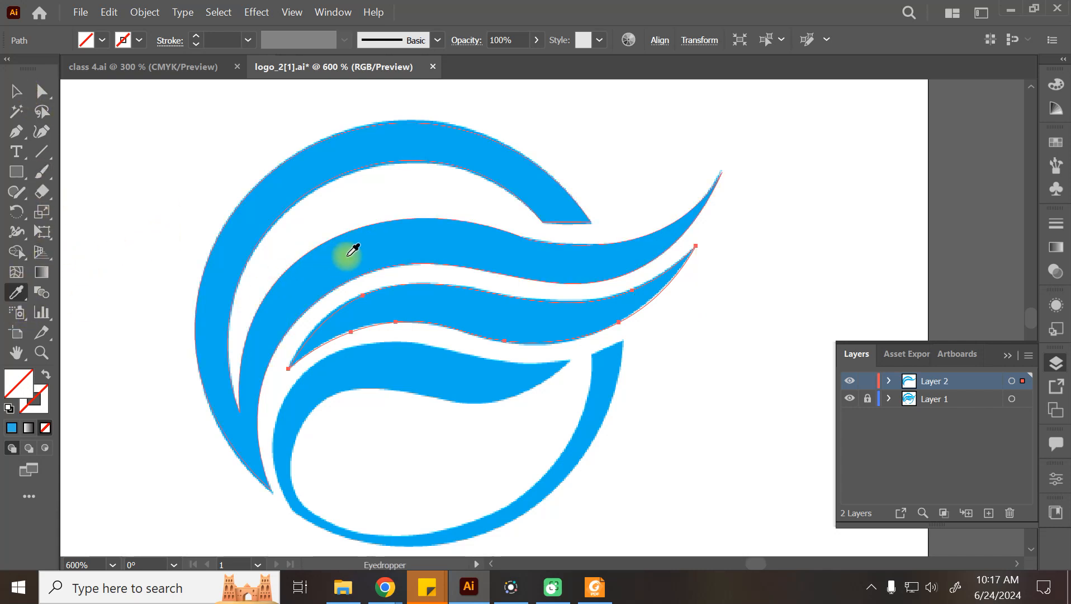
pyautogui.click(352, 250)
pyautogui.click(15, 91)
pyautogui.click(738, 293)
pyautogui.moveTo(696, 246); pyautogui.dragTo(679, 284)
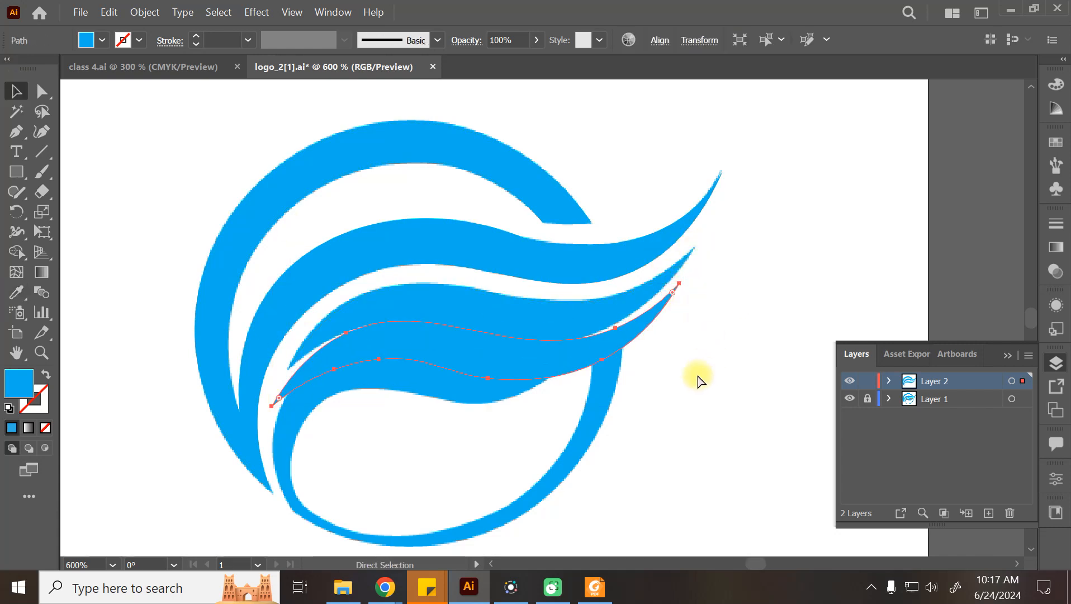
pyautogui.hotkey('ctrl', 'z')
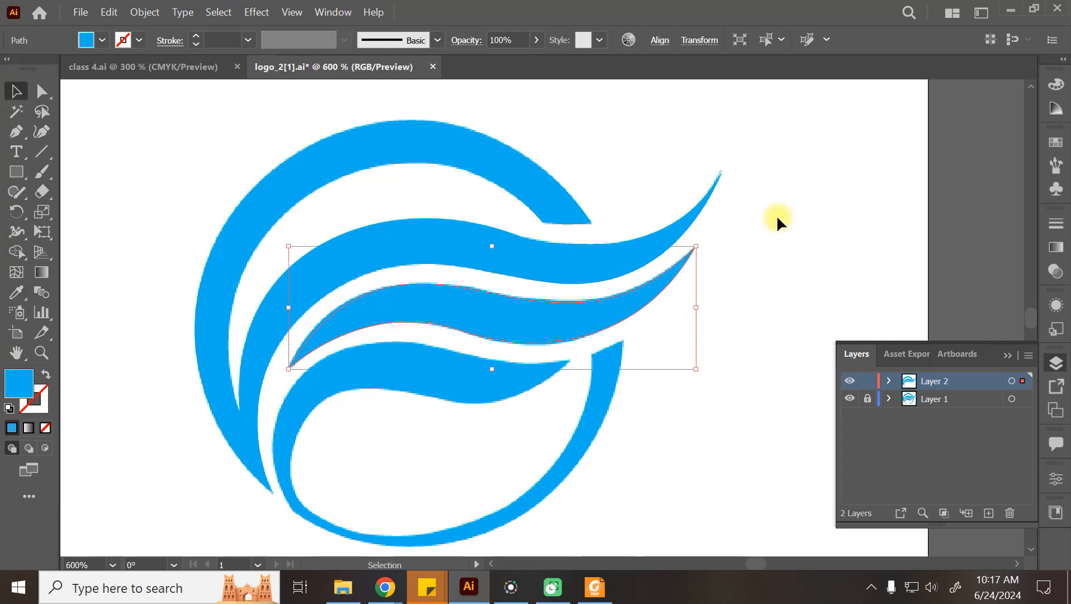
pyautogui.click(776, 218)
# Step: Start tracing the bottom shape with the Curvature tool from its slanted end along the outer edge, with no fill, bending the curve to the template
pyautogui.scroll(-1, 709, 300)
pyautogui.click(47, 136)
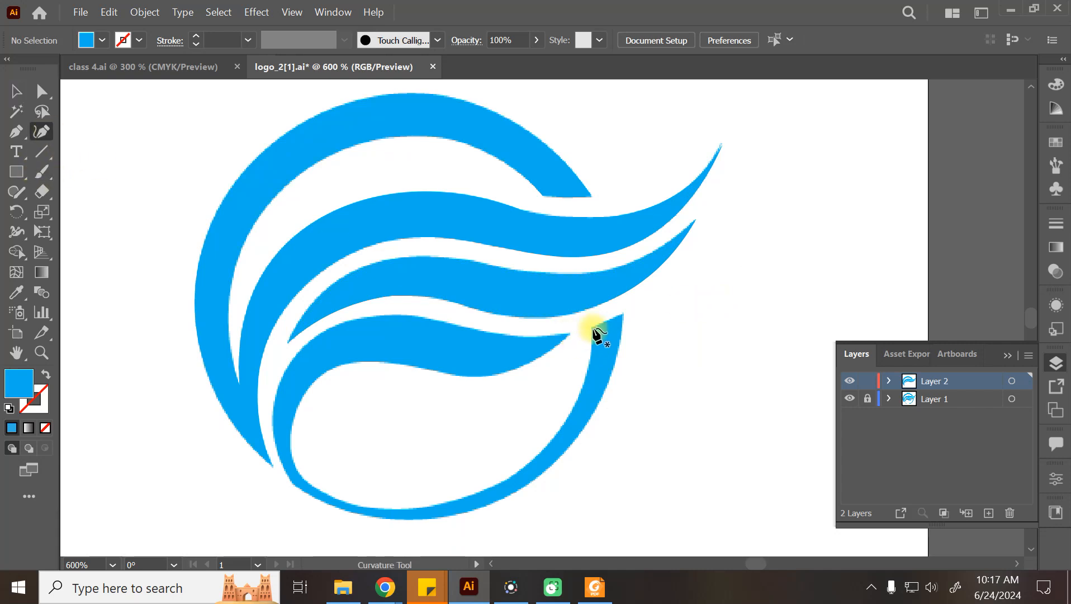
pyautogui.click(591, 328)
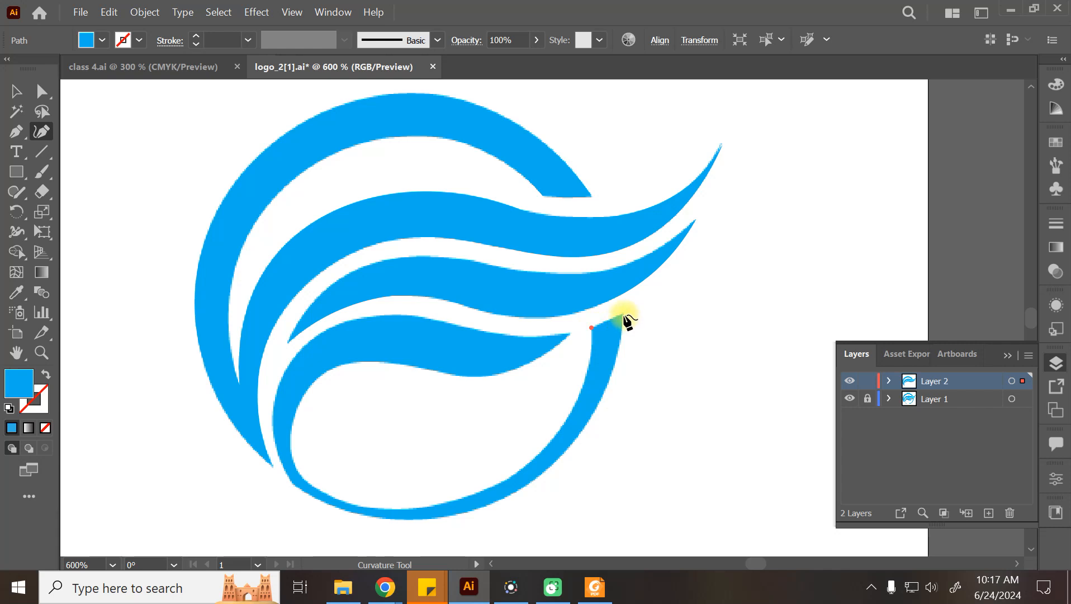
pyautogui.click(623, 313)
pyautogui.scroll(-2, 531, 473)
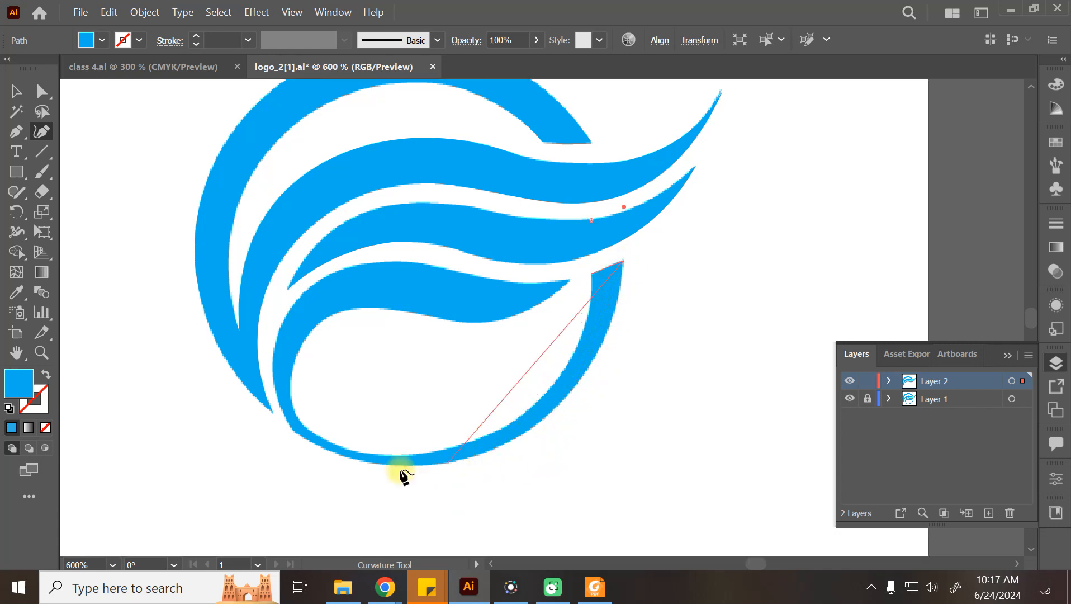
pyautogui.click(295, 433)
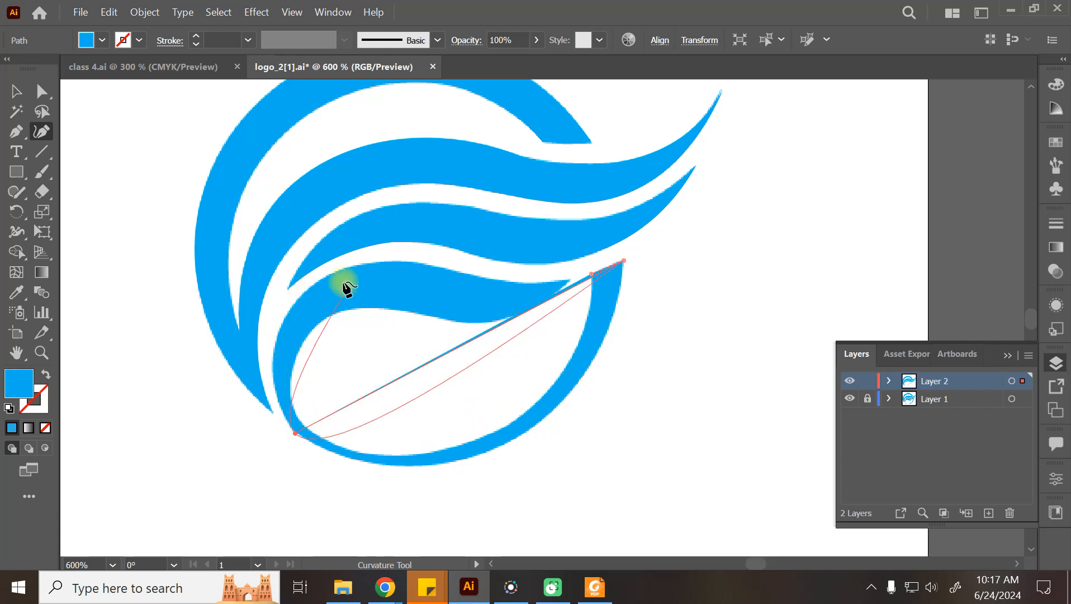
pyautogui.click(302, 293)
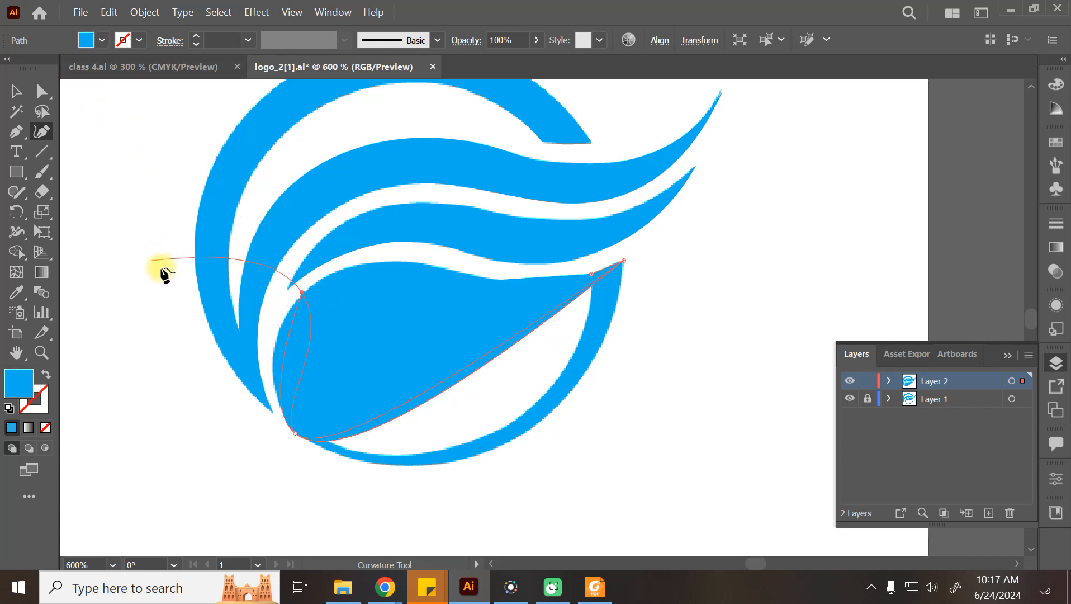
pyautogui.press('/')
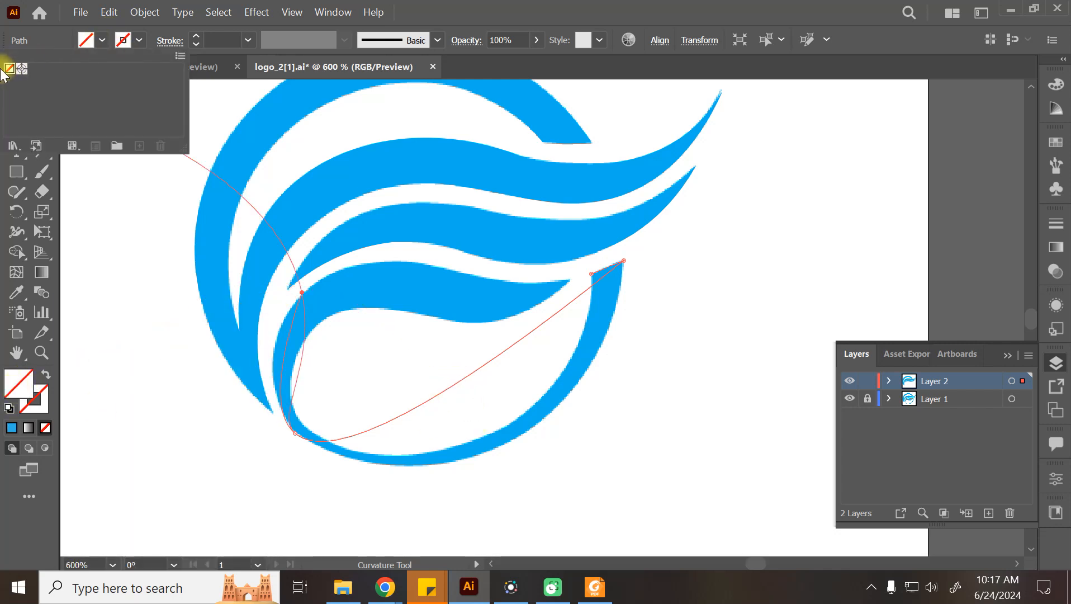
pyautogui.moveTo(484, 364); pyautogui.dragTo(537, 430)
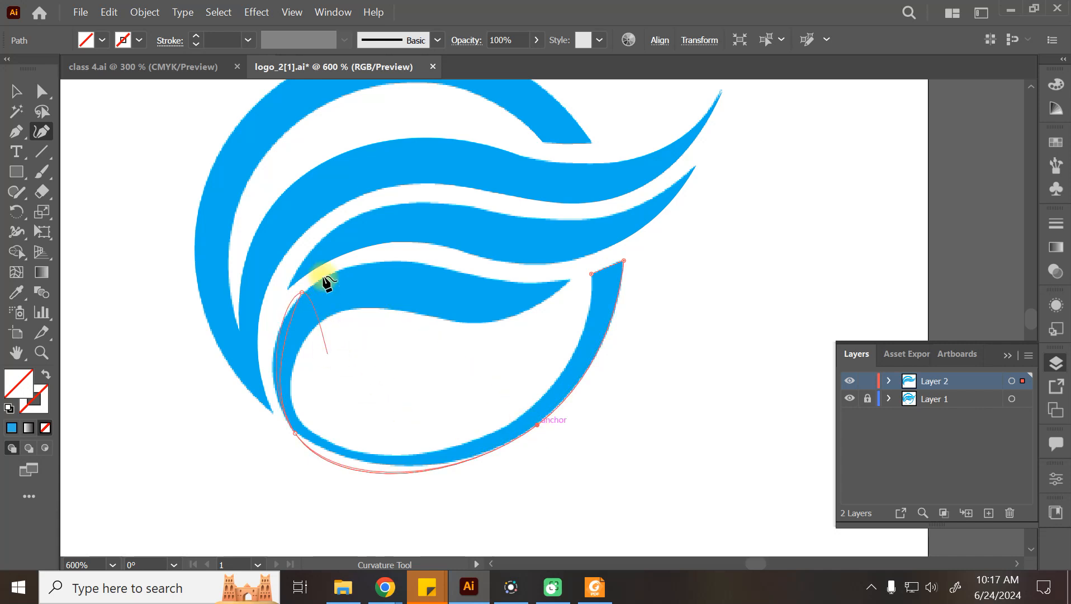
# Step: Continue the path around the lower wave and along the inner edge of the ring, closing it at the slanted end's inner corner
pyautogui.click(422, 262)
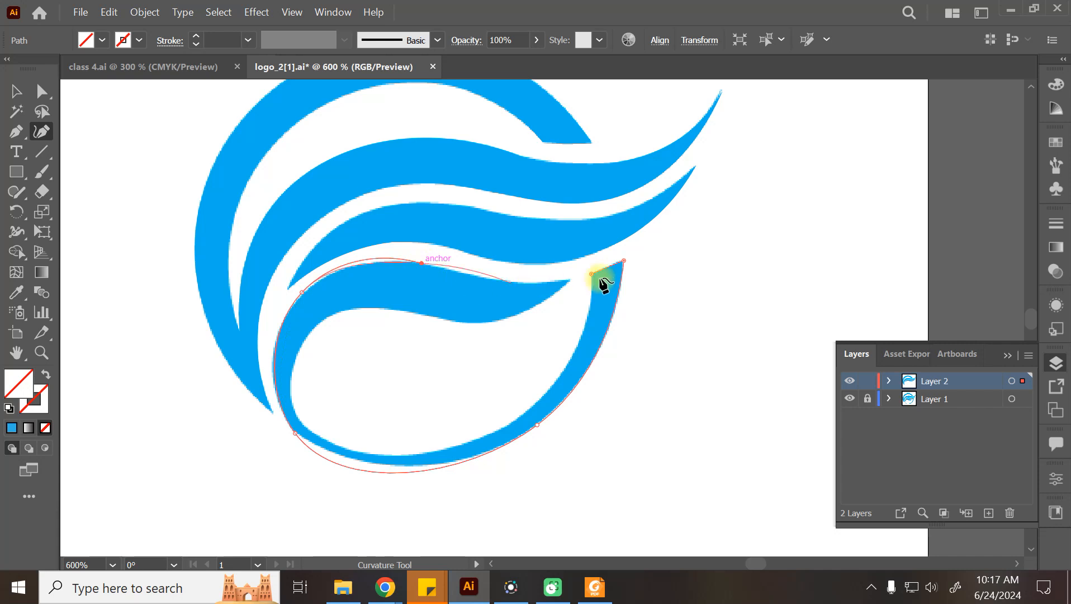
pyautogui.click(569, 278)
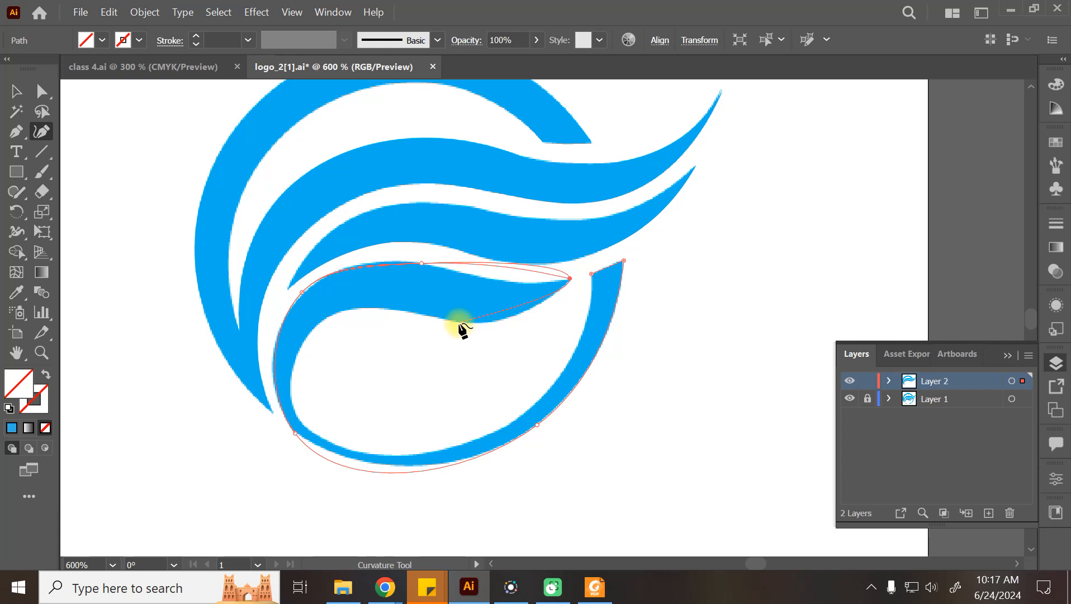
pyautogui.click(440, 324)
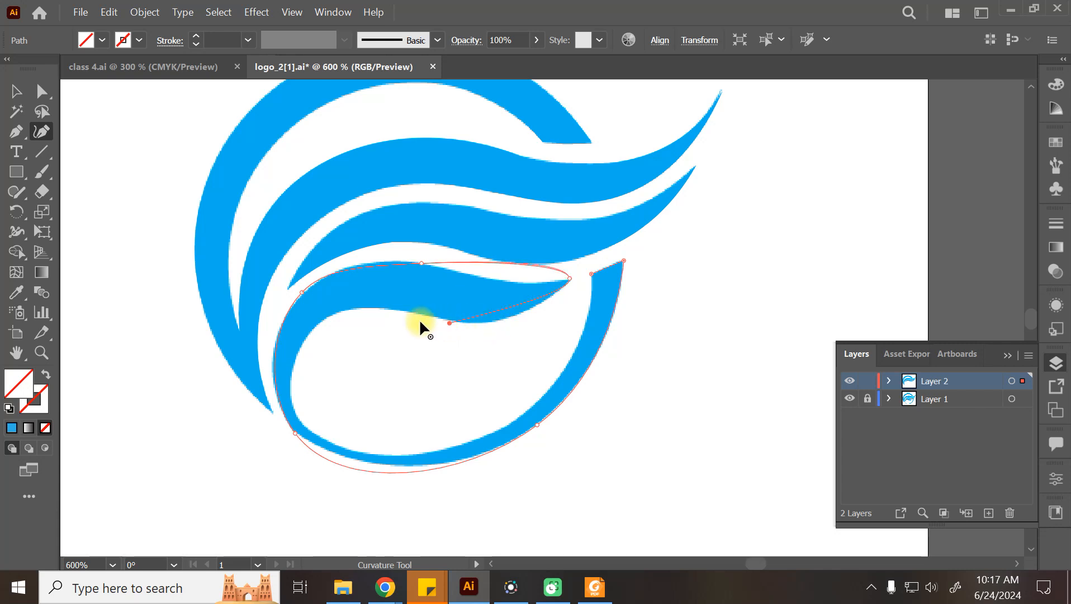
pyautogui.click(330, 317)
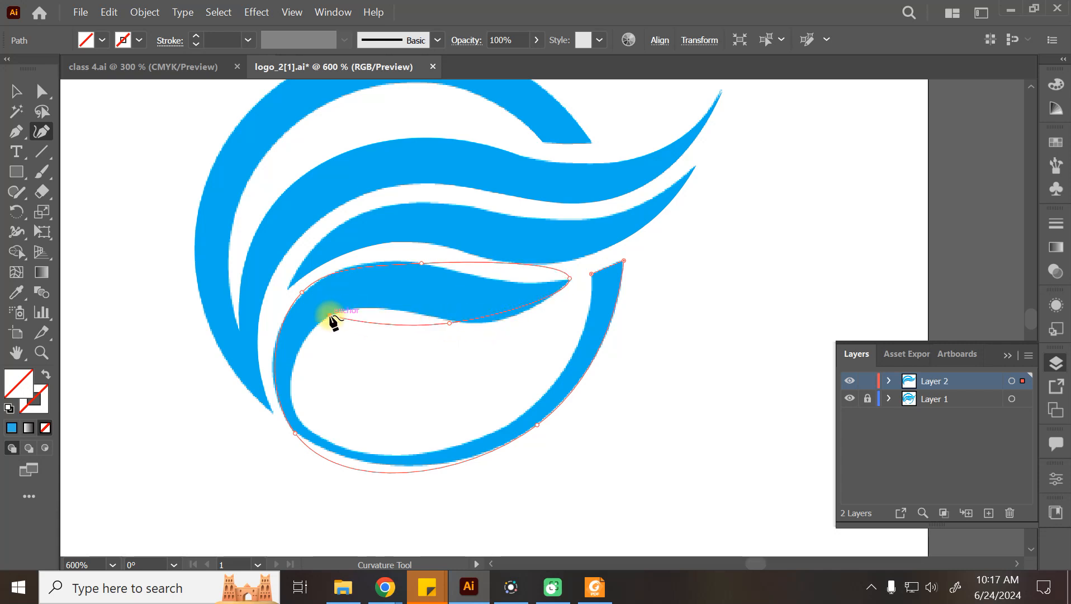
pyautogui.click(291, 384)
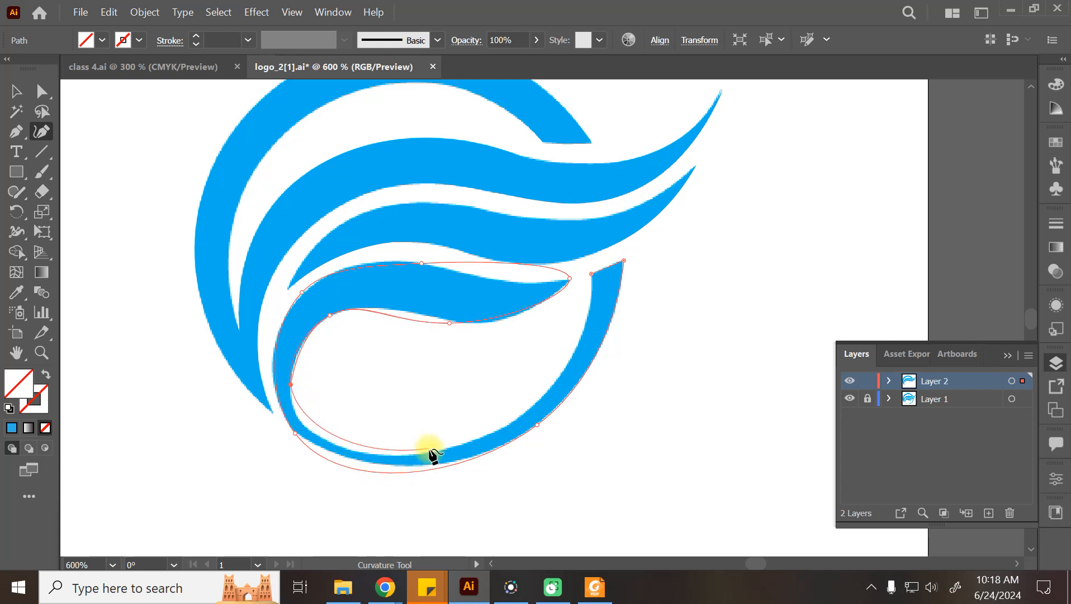
pyautogui.click(373, 453)
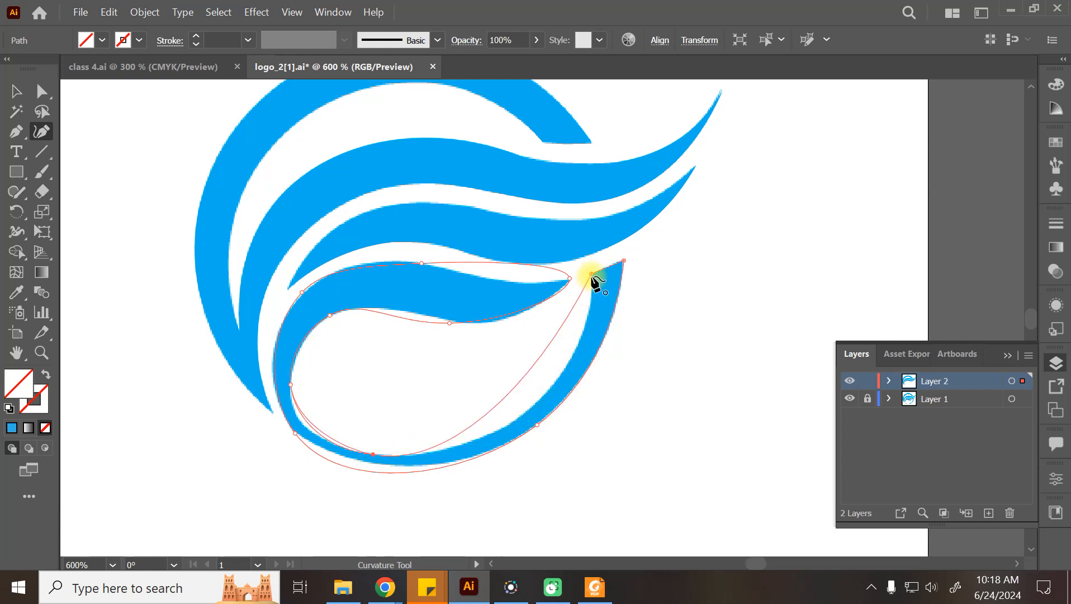
pyautogui.click(591, 273)
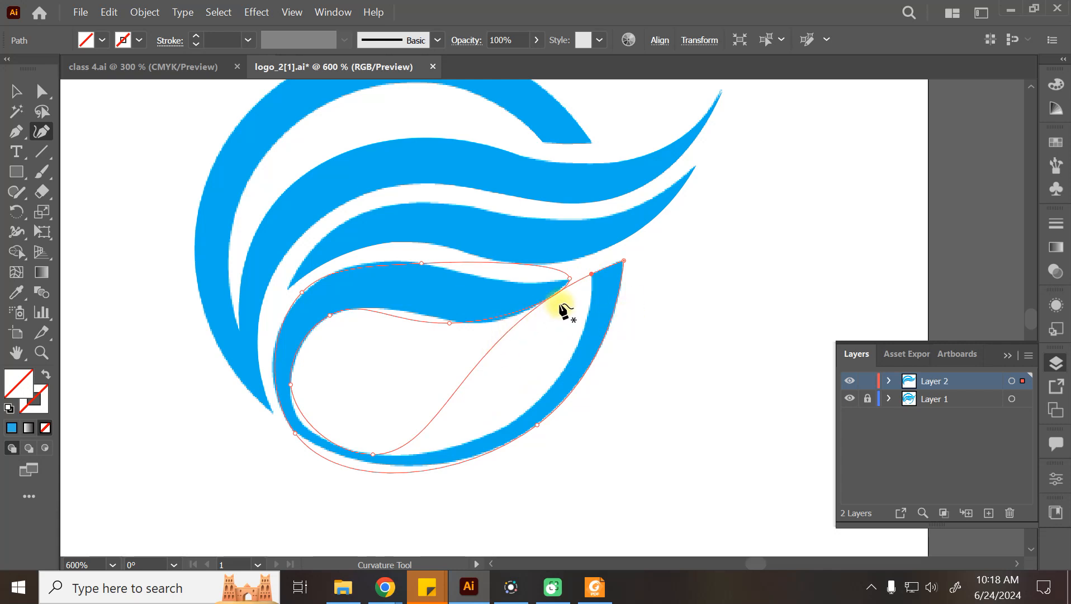
# Step: Make the lower wave's tip and the slanted end's inner point sharp corners, and fit the ring's inner edge to the template
pyautogui.doubleClick(568, 277)
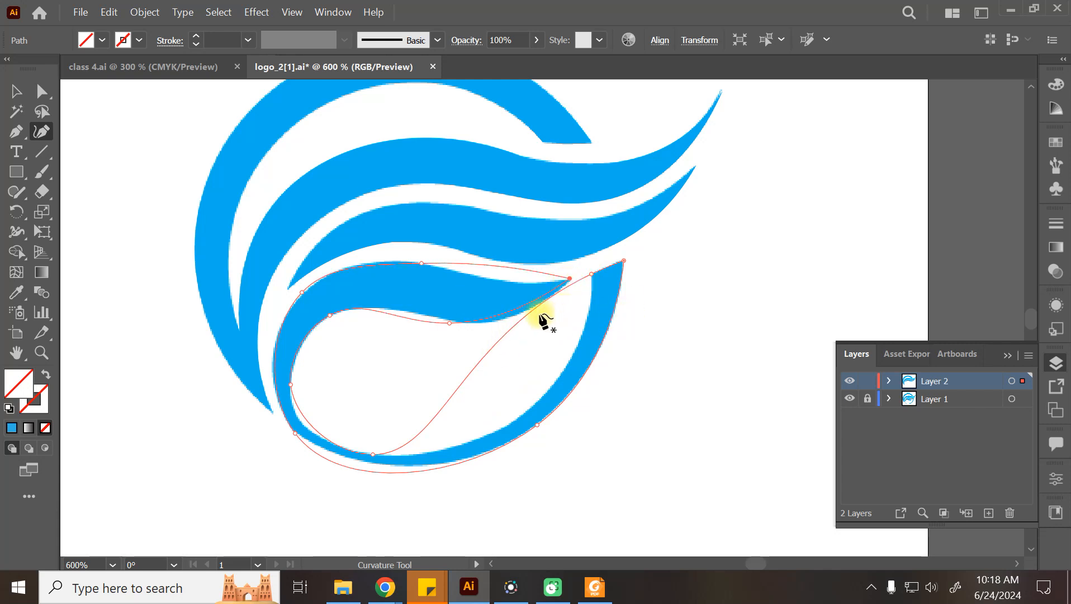
pyautogui.moveTo(526, 313); pyautogui.dragTo(591, 293)
pyautogui.moveTo(581, 332); pyautogui.dragTo(574, 345)
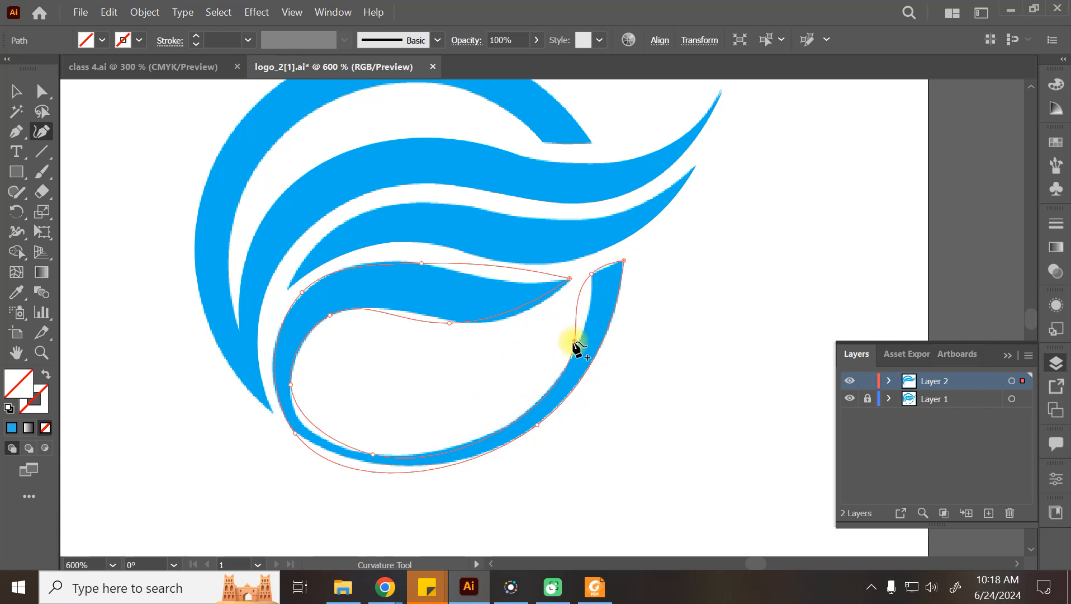
pyautogui.click(591, 274)
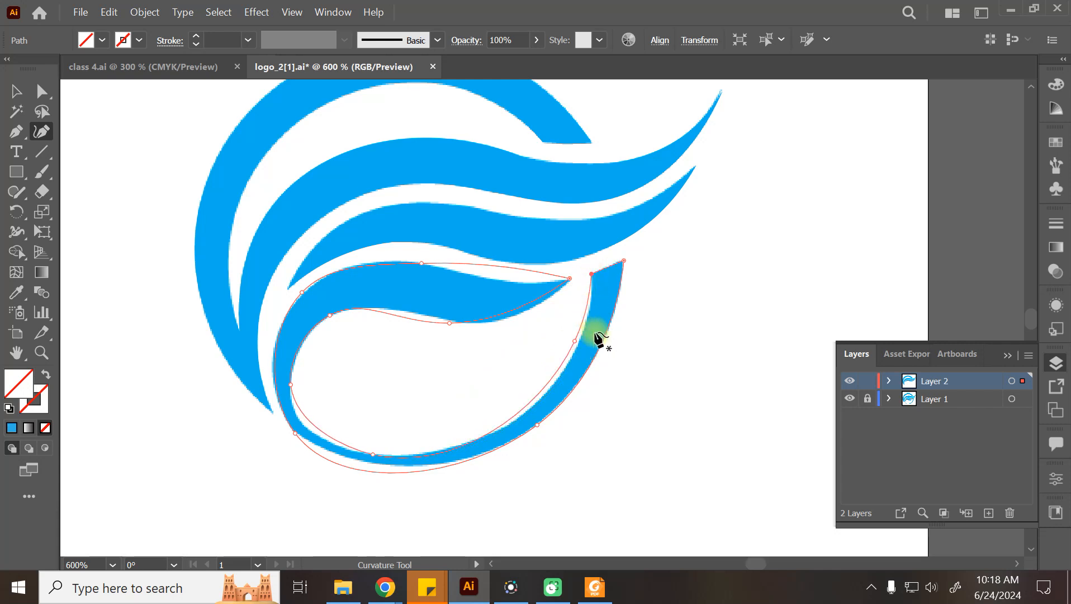
pyautogui.moveTo(575, 342); pyautogui.dragTo(562, 368)
pyautogui.click(545, 393)
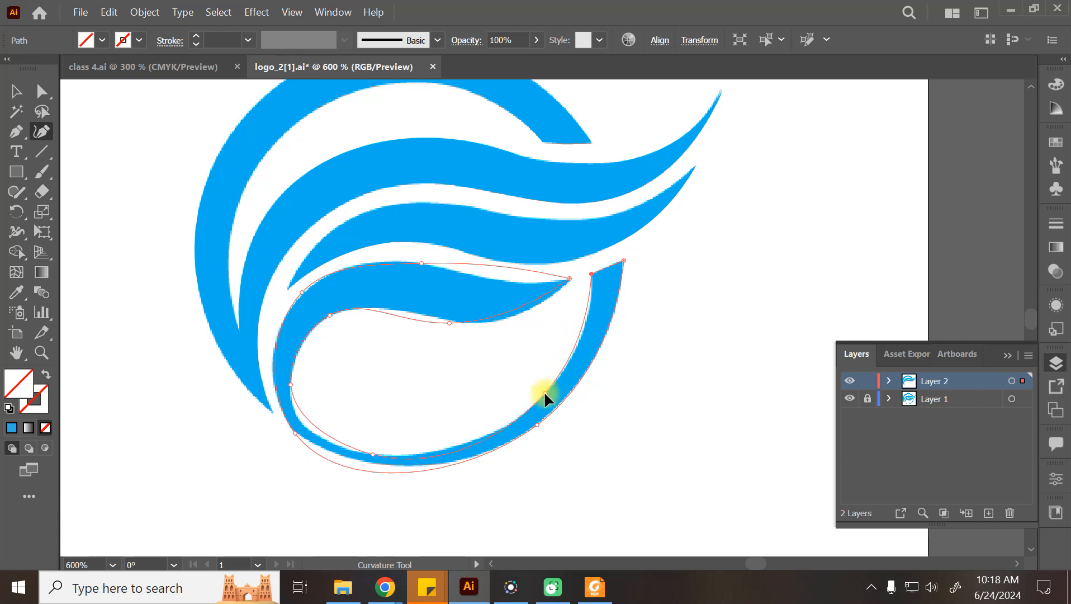
pyautogui.moveTo(372, 454); pyautogui.dragTo(300, 419)
pyautogui.click(290, 383)
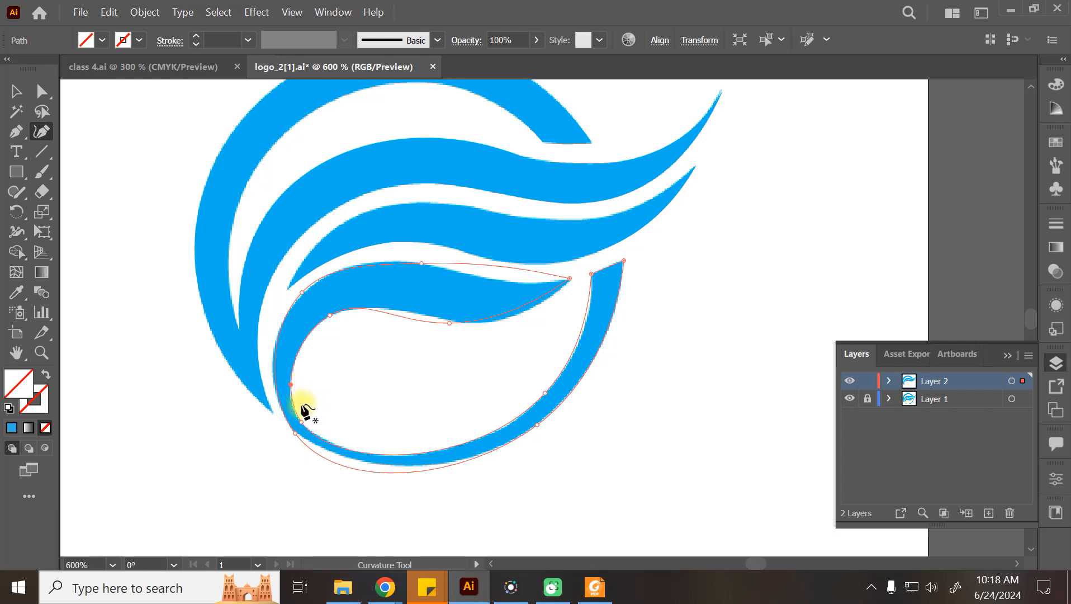
pyautogui.press('BackSpace')
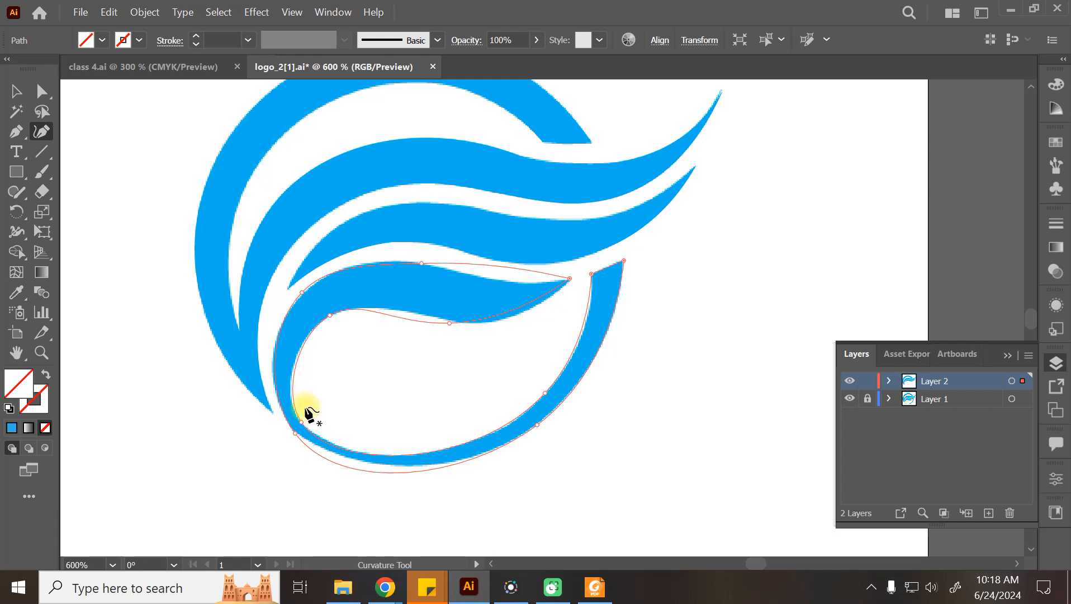
pyautogui.moveTo(300, 417); pyautogui.dragTo(296, 418)
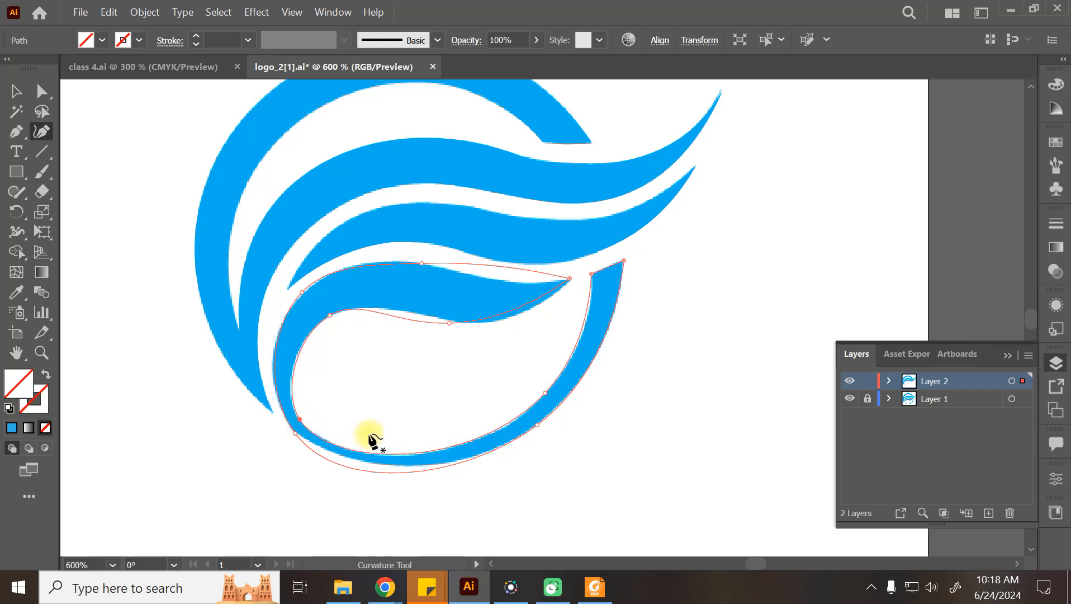
pyautogui.hotkey('ctrl', 'z')
pyautogui.hotkey('ctrl', 'z')
pyautogui.hotkey('ctrl', 'z')
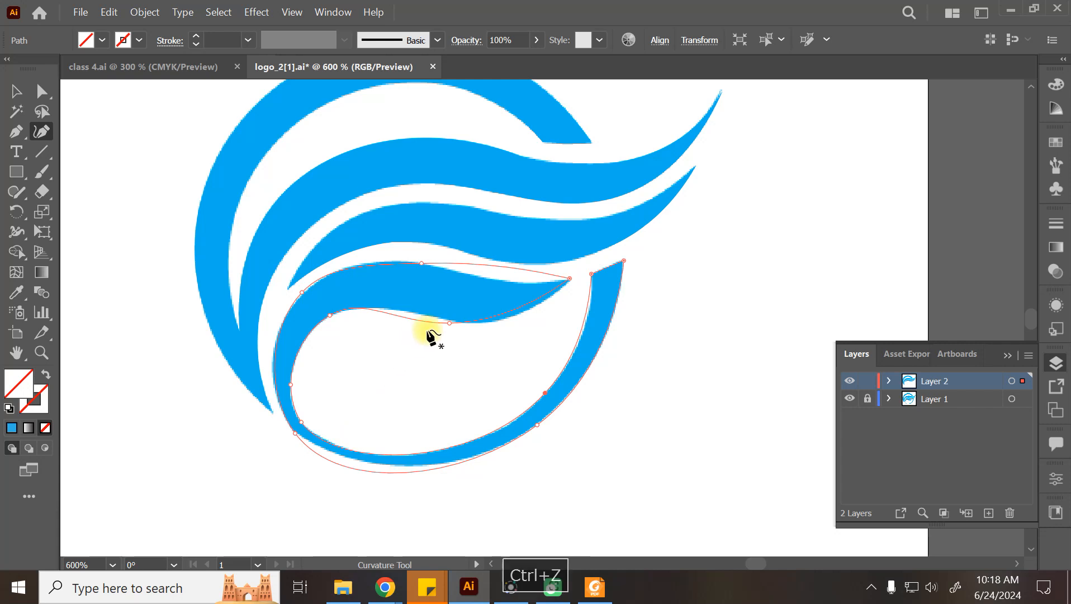
# Step: Adjust the lower wave's top and bottom edges and the shape's outer left edge to follow the blue template
pyautogui.moveTo(450, 322); pyautogui.dragTo(518, 316)
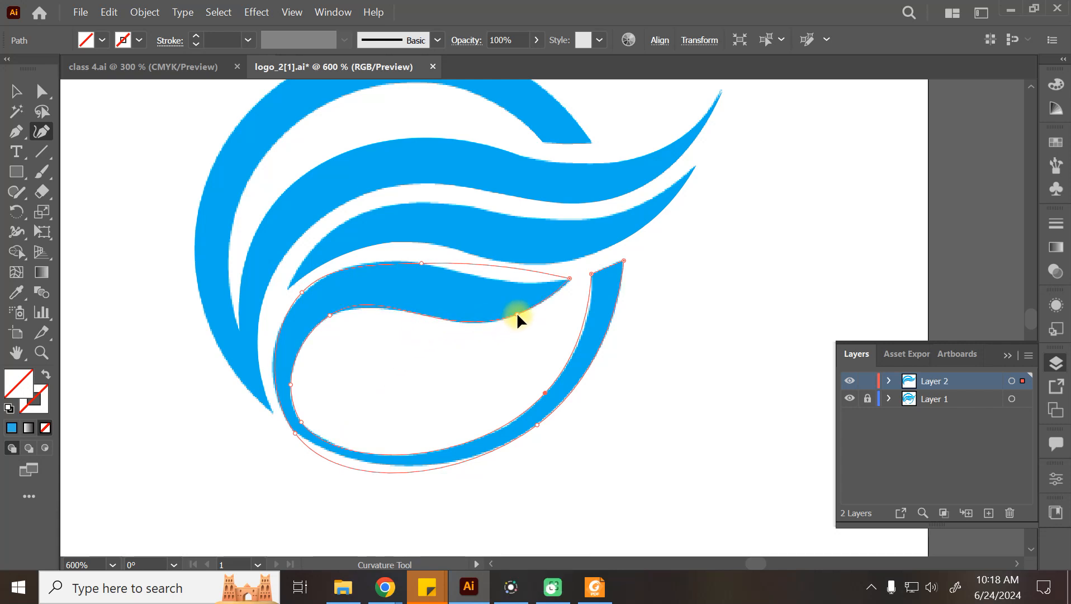
pyautogui.moveTo(519, 314); pyautogui.dragTo(519, 314)
pyautogui.moveTo(421, 263); pyautogui.dragTo(408, 263)
pyautogui.moveTo(490, 262); pyautogui.dragTo(495, 282)
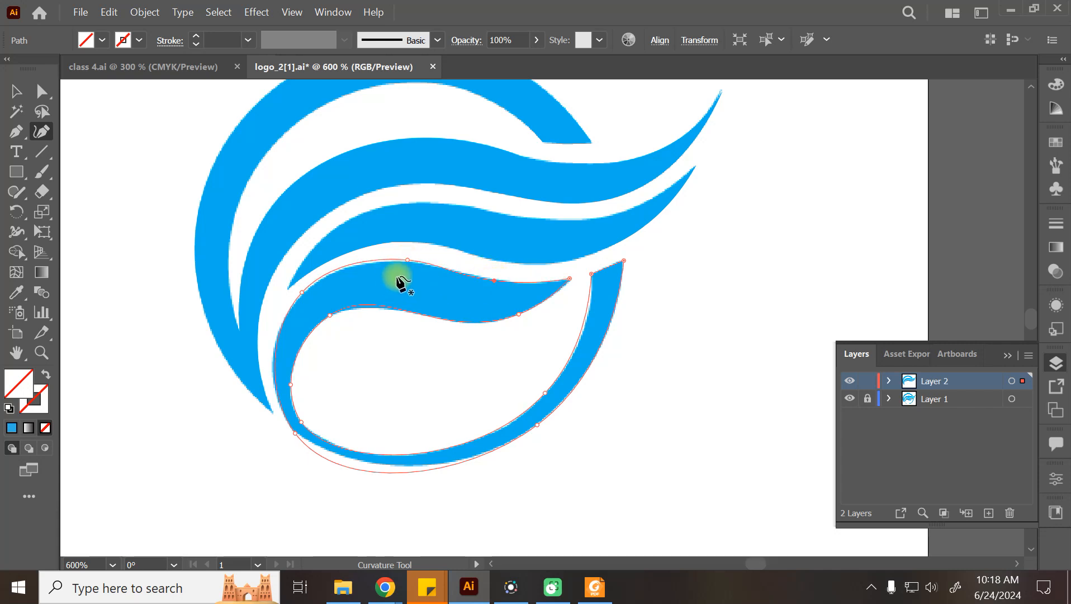
pyautogui.click(293, 304)
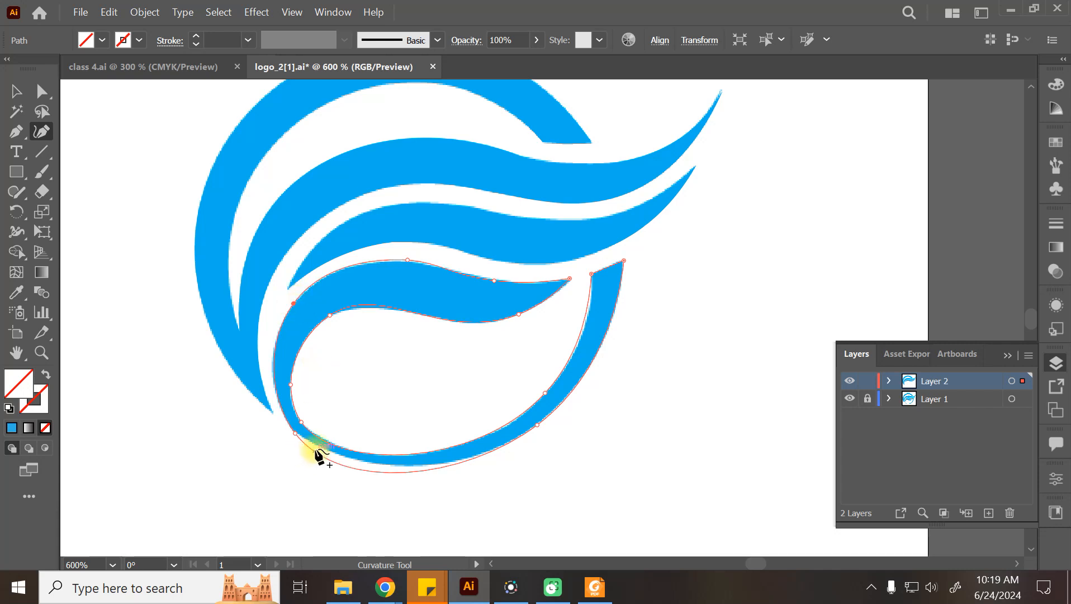
pyautogui.moveTo(293, 430); pyautogui.dragTo(283, 411)
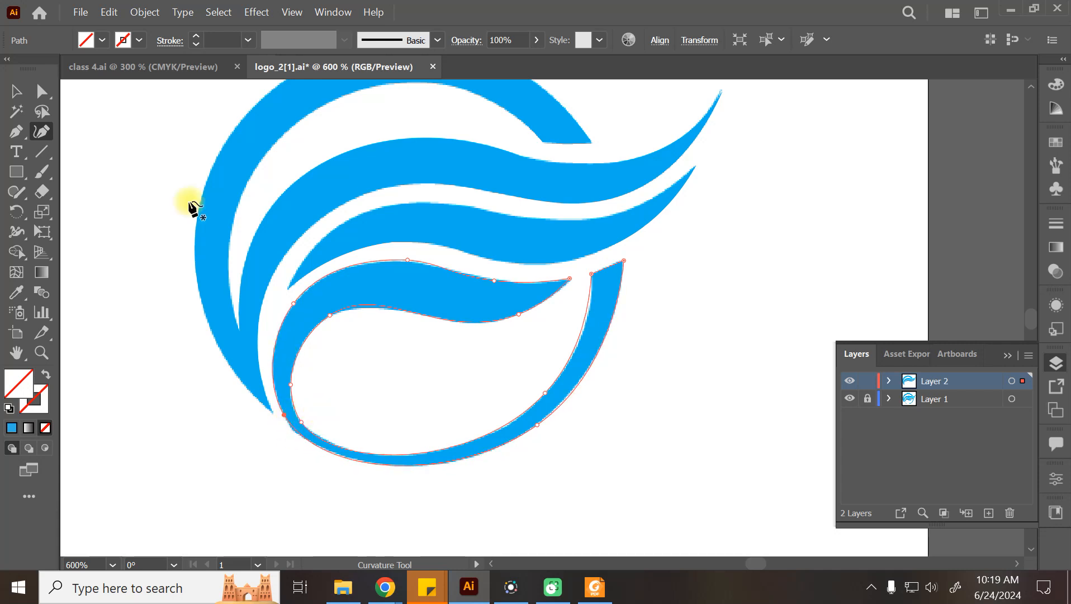
# Step: Fill the traced bottom shape with the logo's blue using the Eyedropper, and deselect it
pyautogui.click(16, 91)
pyautogui.click(16, 271)
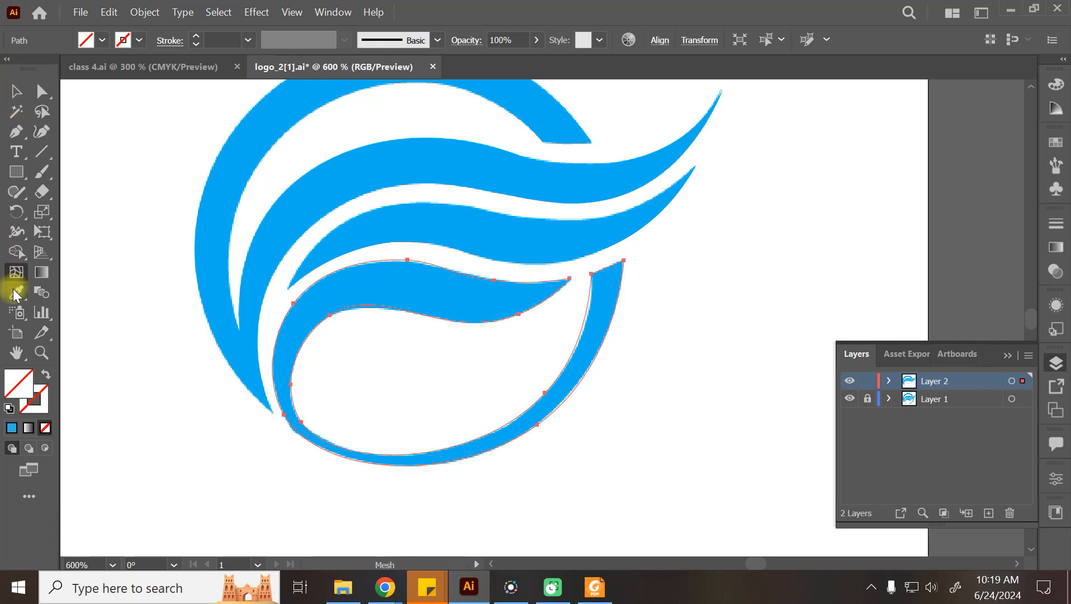
pyautogui.click(351, 293)
pyautogui.click(15, 91)
pyautogui.click(796, 297)
# Step: Hide the template on Layer 1 and select all the traced logo shapes
pyautogui.click(850, 400)
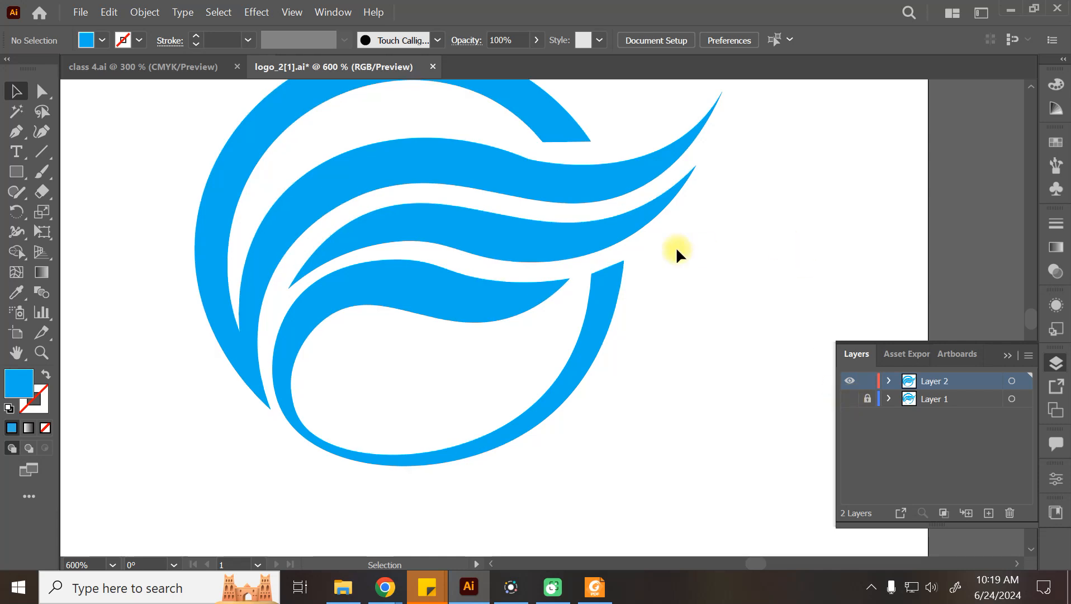
pyautogui.scroll(3, 660, 248)
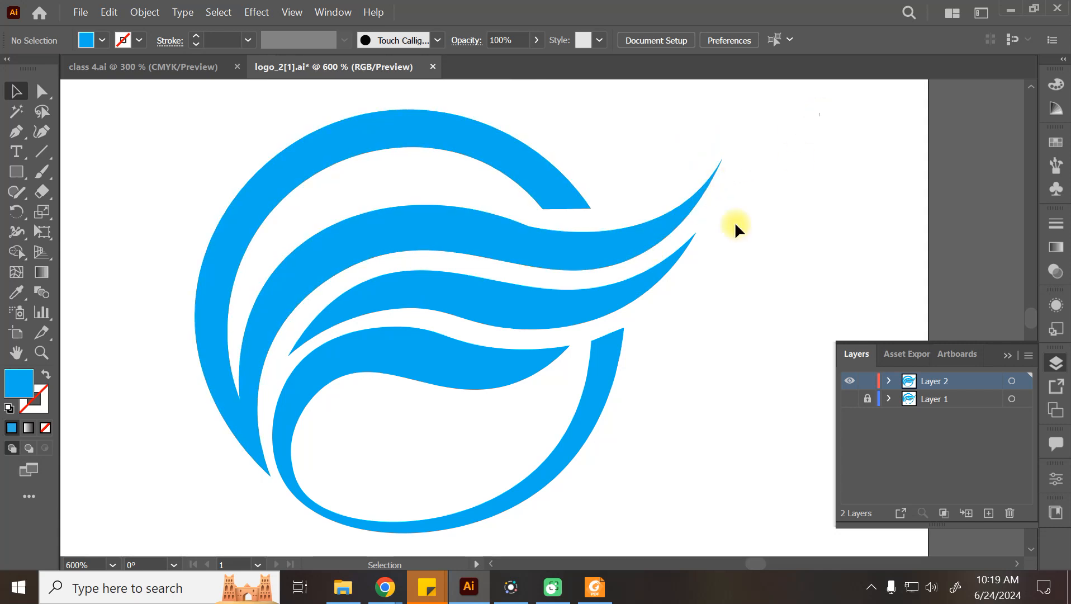
pyautogui.moveTo(796, 157); pyautogui.dragTo(451, 490)
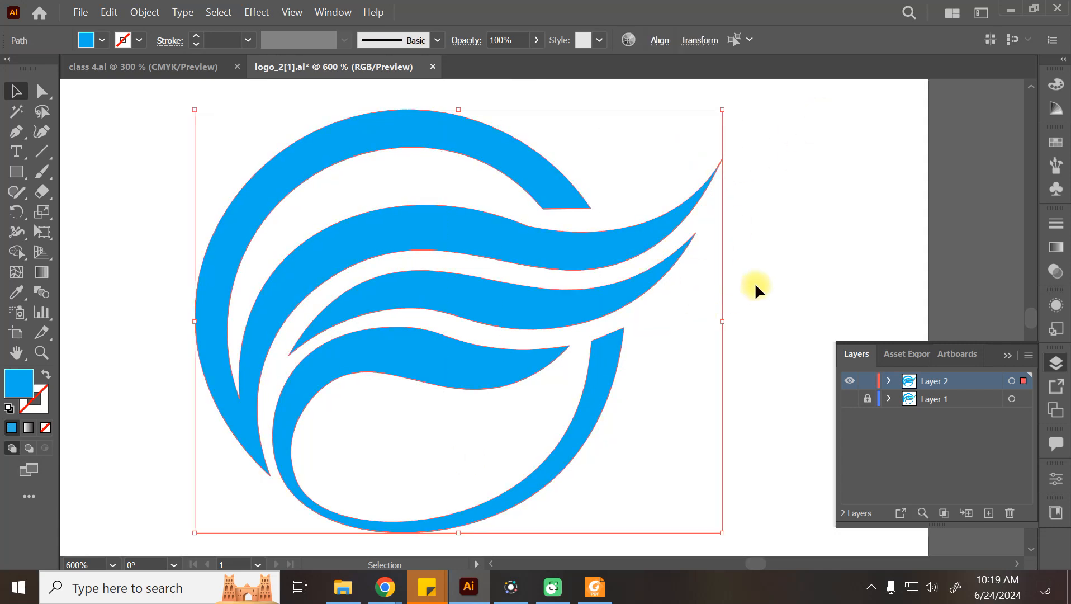
# Step: Move the selected logo shapes off the artboard onto the empty canvas beside it, and deselect them
pyautogui.hotkey('ctrl', '-')
pyautogui.hotkey('ctrl', '-')
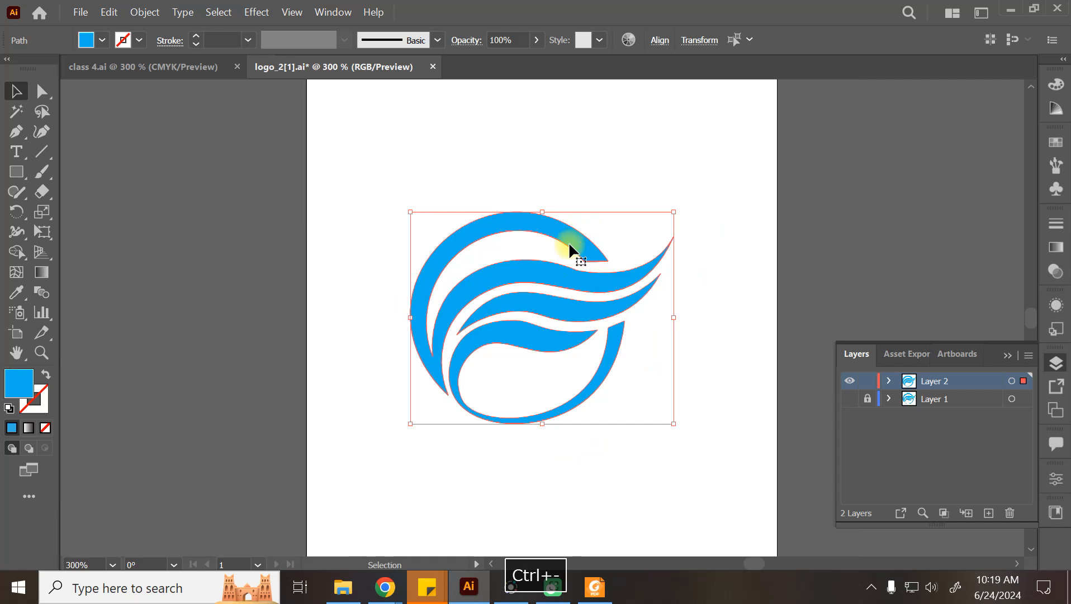
pyautogui.moveTo(568, 244); pyautogui.dragTo(1013, 180)
pyautogui.press('space')
pyautogui.moveTo(729, 280); pyautogui.dragTo(387, 301)
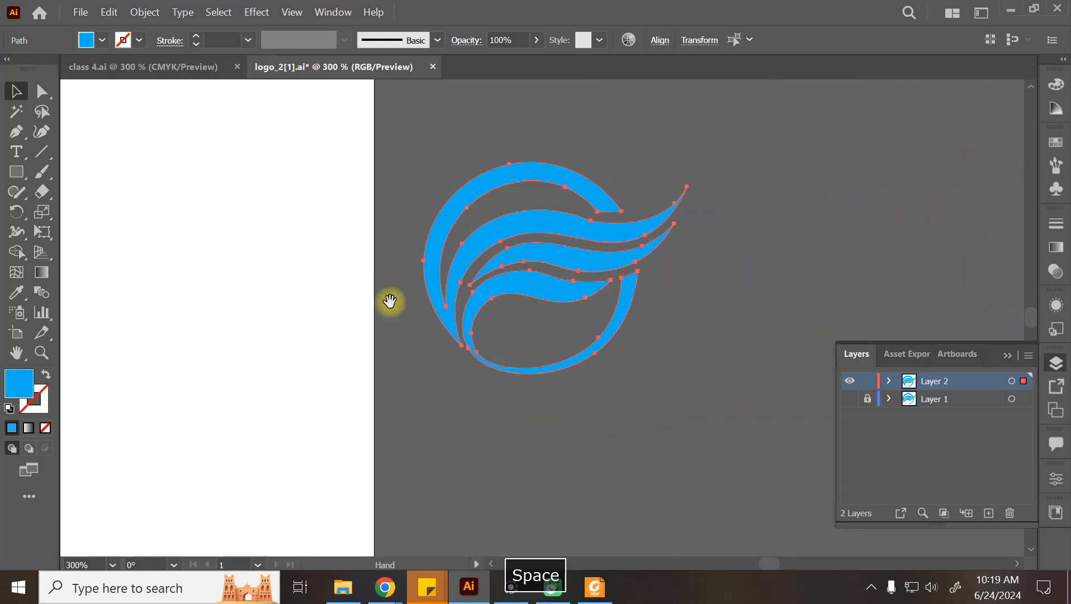
pyautogui.click(713, 257)
pyautogui.hotkey('ctrl', '=')
pyautogui.hotkey('ctrl', '=')
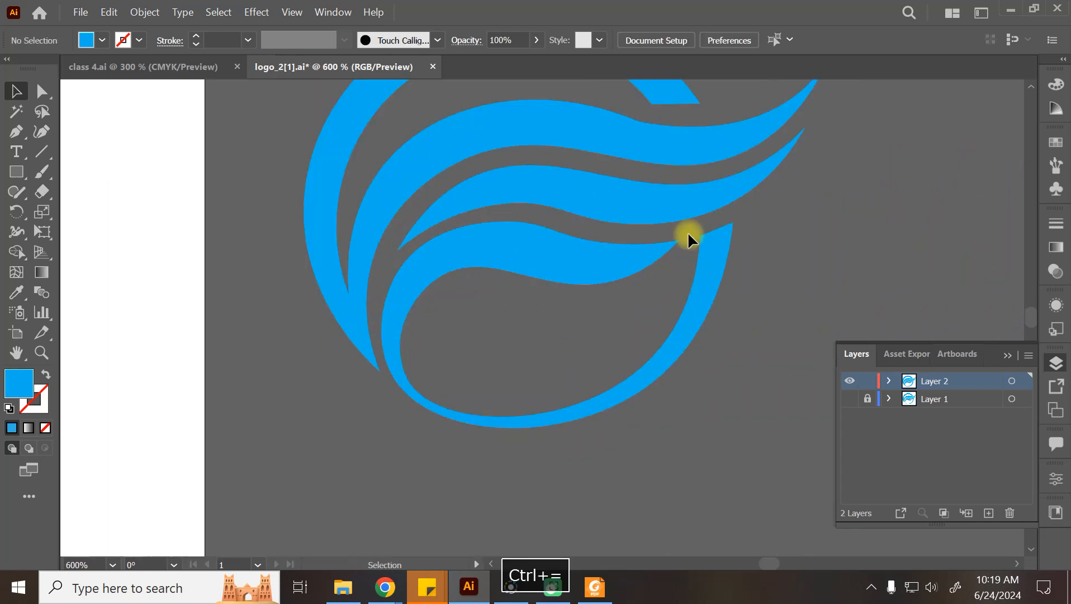
pyautogui.press('space')
pyautogui.moveTo(713, 227); pyautogui.dragTo(705, 322)
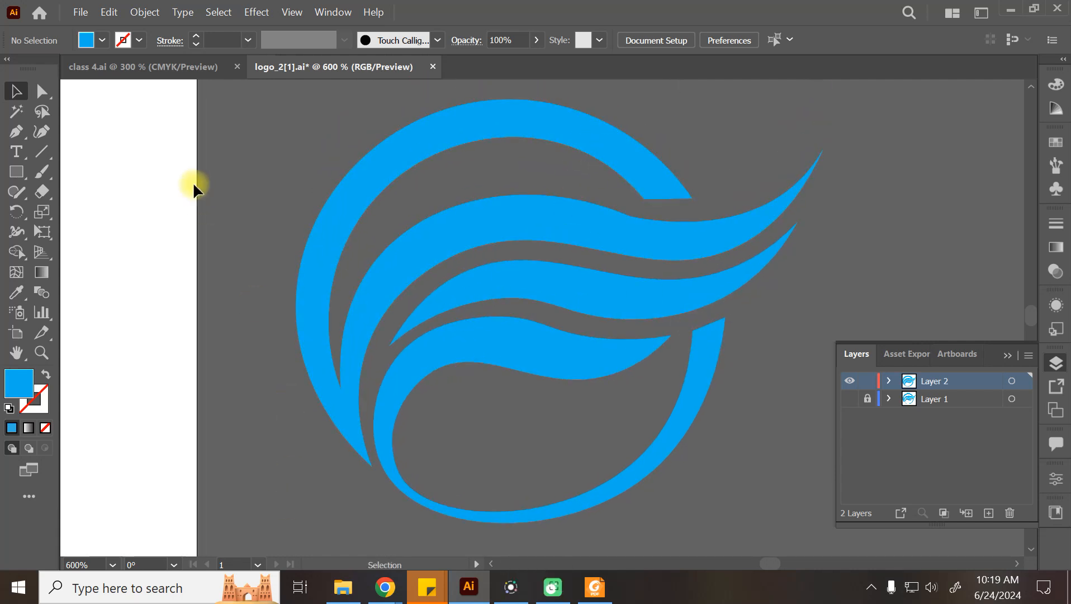
# Step: Save the document in Downloads as fsdfsdfsf in Adobe Illustrator format, keeping the Illustrator 2020 version and default options
pyautogui.click(80, 12)
pyautogui.click(107, 169)
pyautogui.write('fsdfsdfsf')
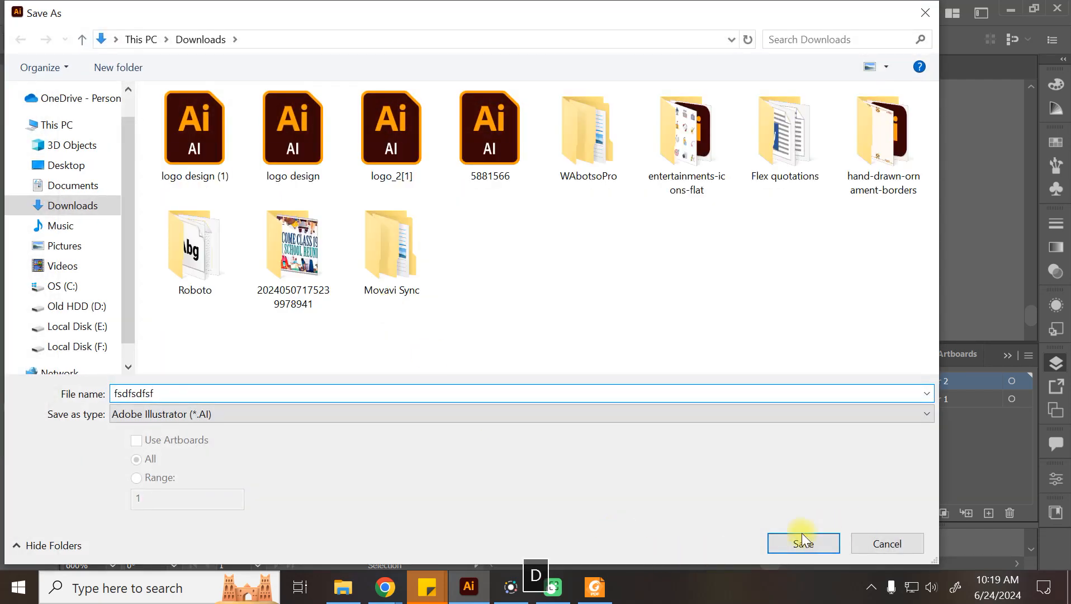
pyautogui.click(802, 533)
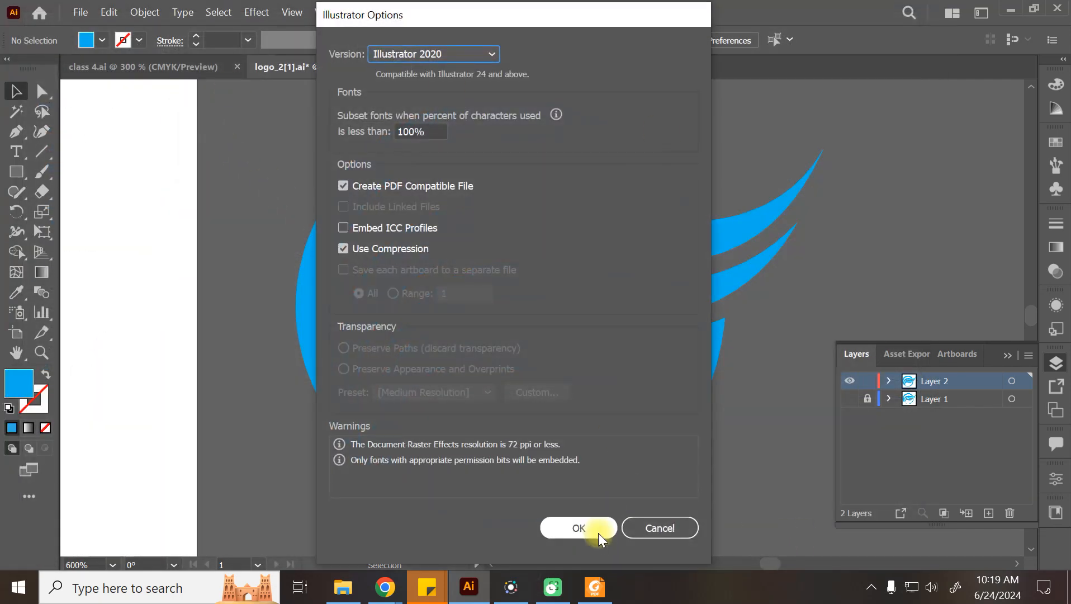
pyautogui.click(598, 533)
# Step: Open logo_2[1] from the Downloads folder in File Explorer, continuing with the current color settings
pyautogui.click(181, 66)
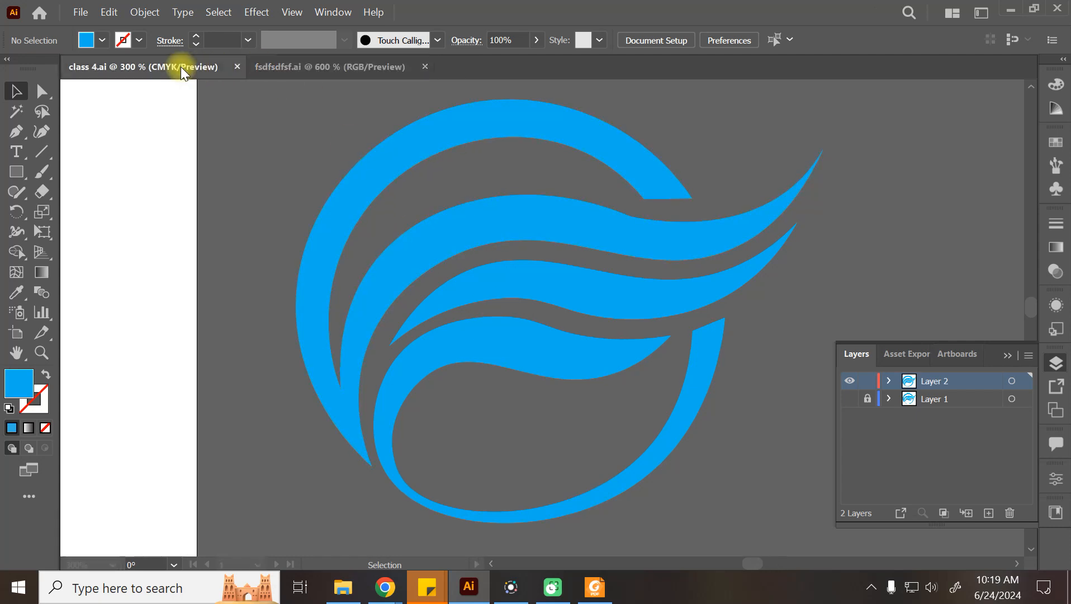
pyautogui.click(246, 67)
pyautogui.click(78, 12)
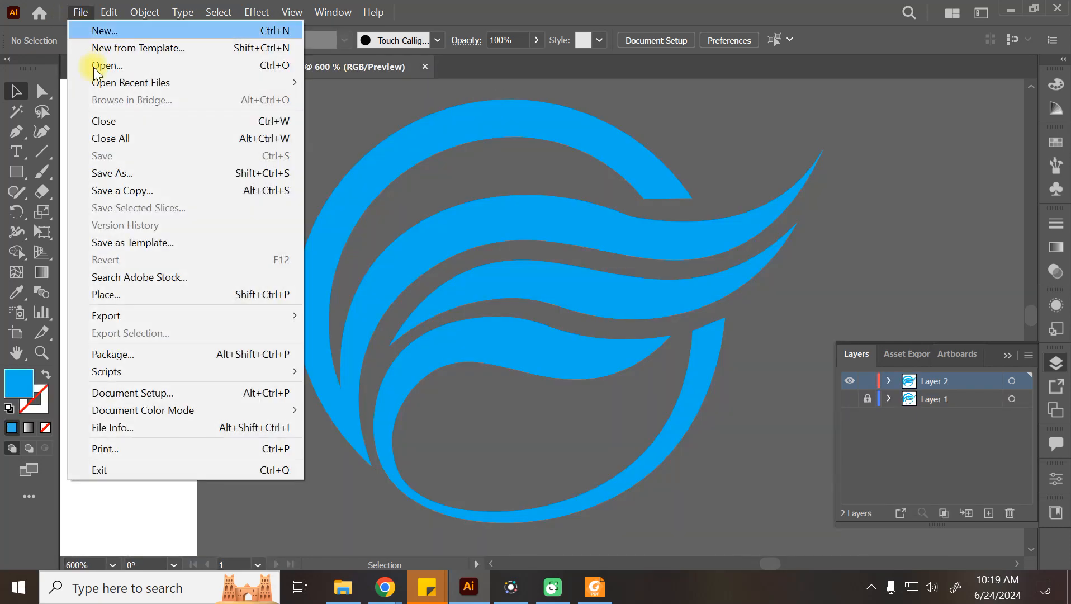
pyautogui.click(356, 592)
pyautogui.doubleClick(934, 277)
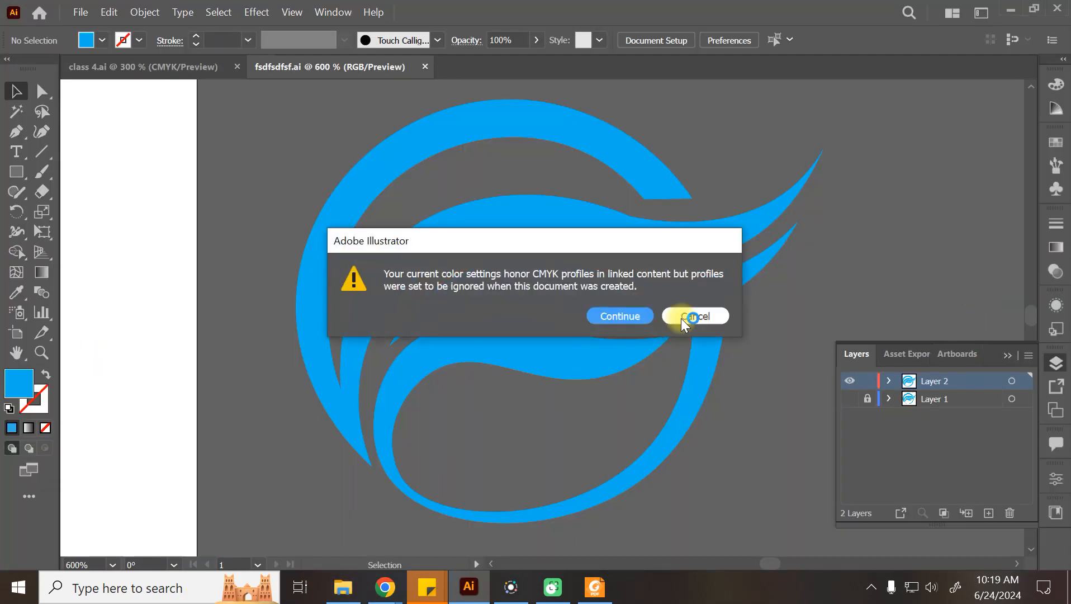
pyautogui.click(610, 323)
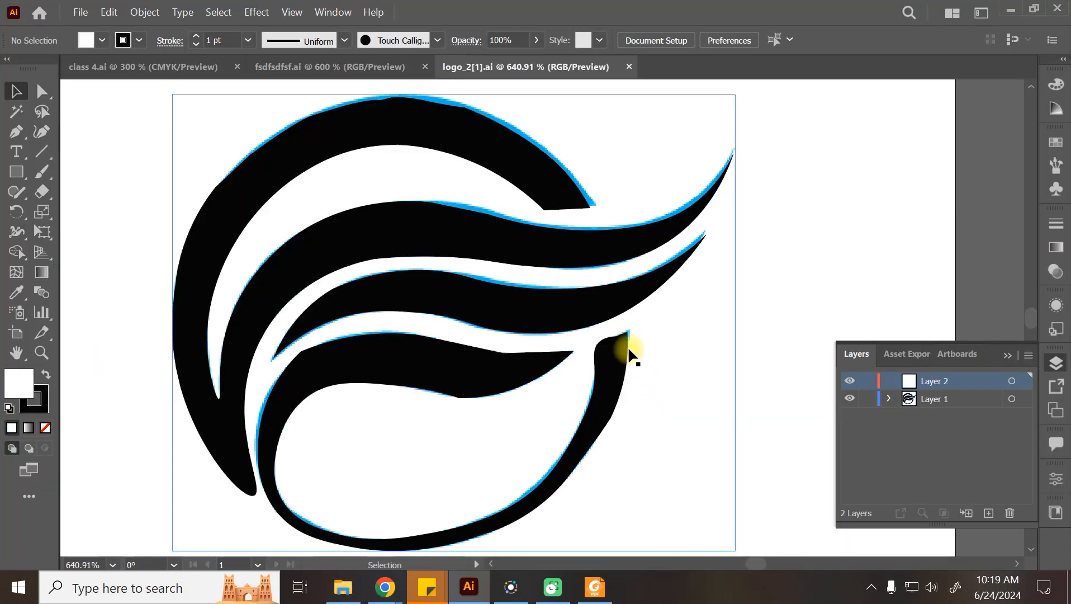
# Step: Try shifting the black ring-and-wave shape away from the blue template, and undo the move
pyautogui.click(521, 180)
pyautogui.moveTo(526, 168); pyautogui.dragTo(643, 184)
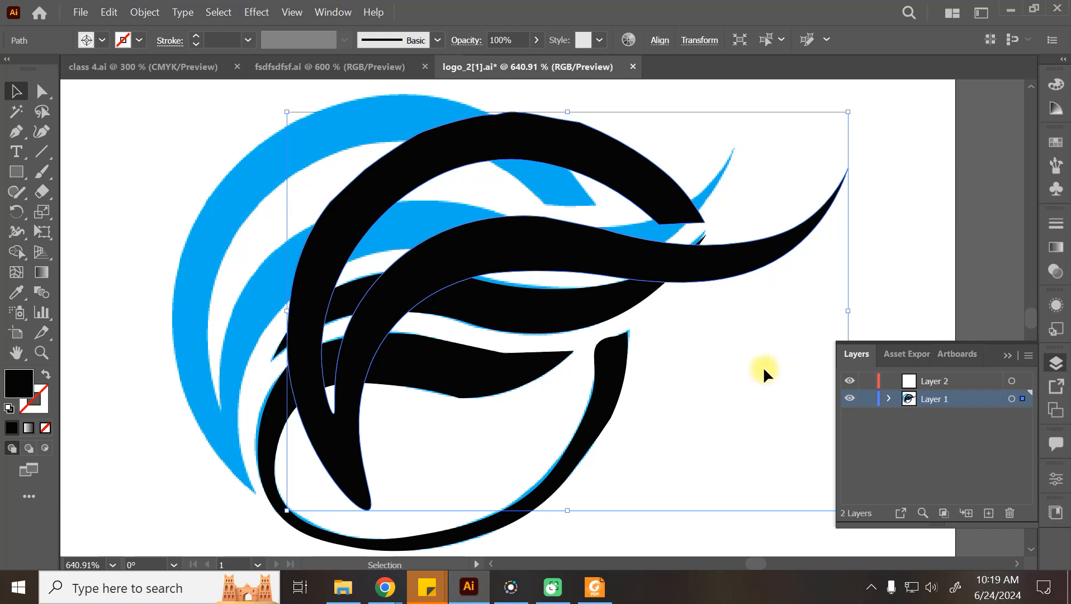
pyautogui.hotkey('ctrl', 'z')
# Step: Examine the anchor points of the black ring-and-wave, middle wave and bottom shapes with the Curvature tool
pyautogui.hotkey('ctrl', 'a')
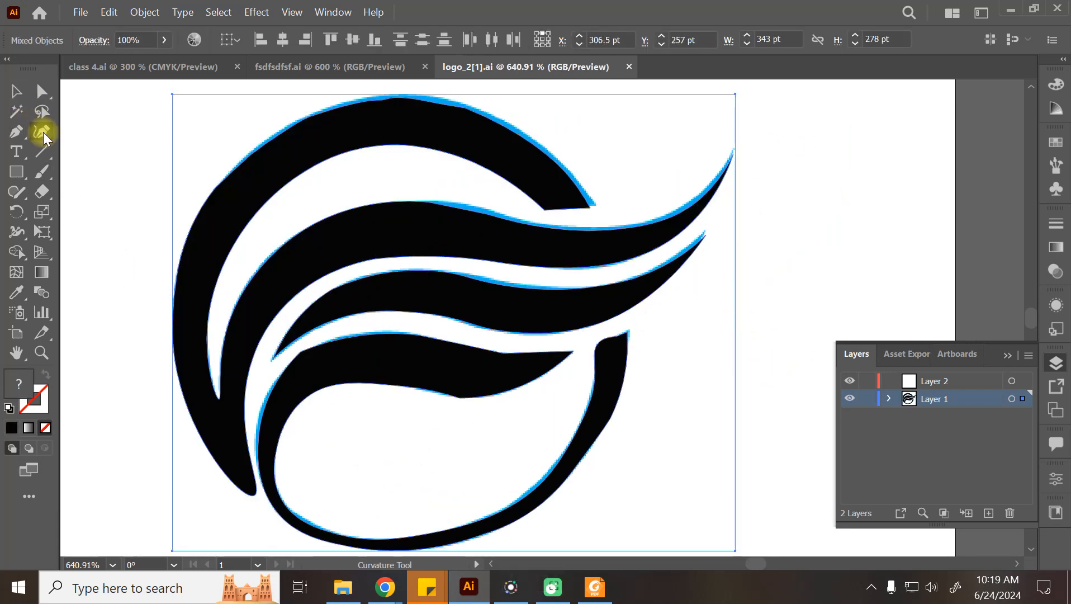
pyautogui.click(239, 181)
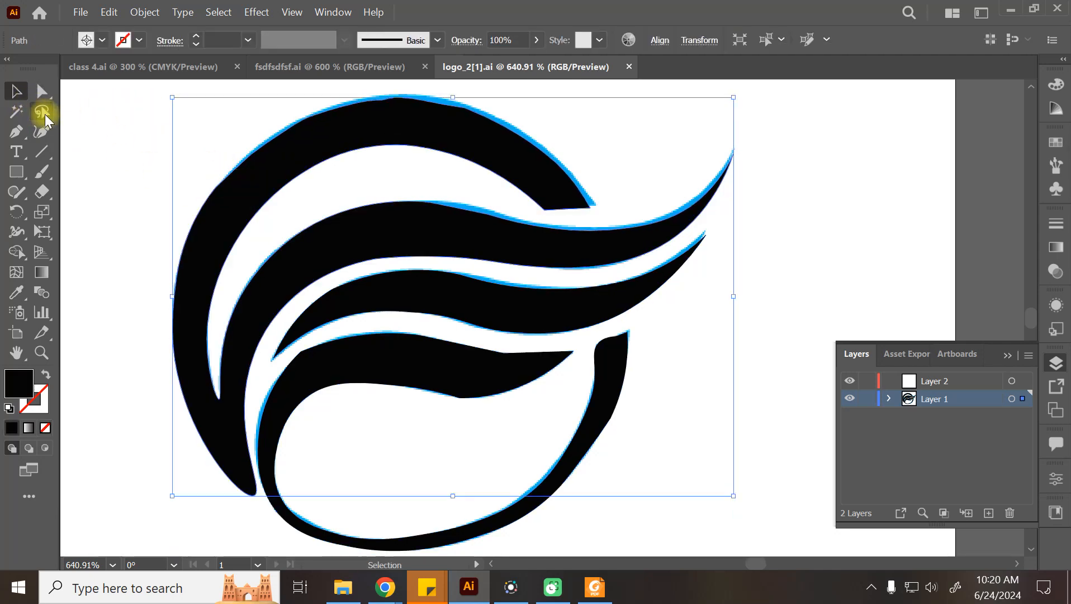
pyautogui.click(43, 131)
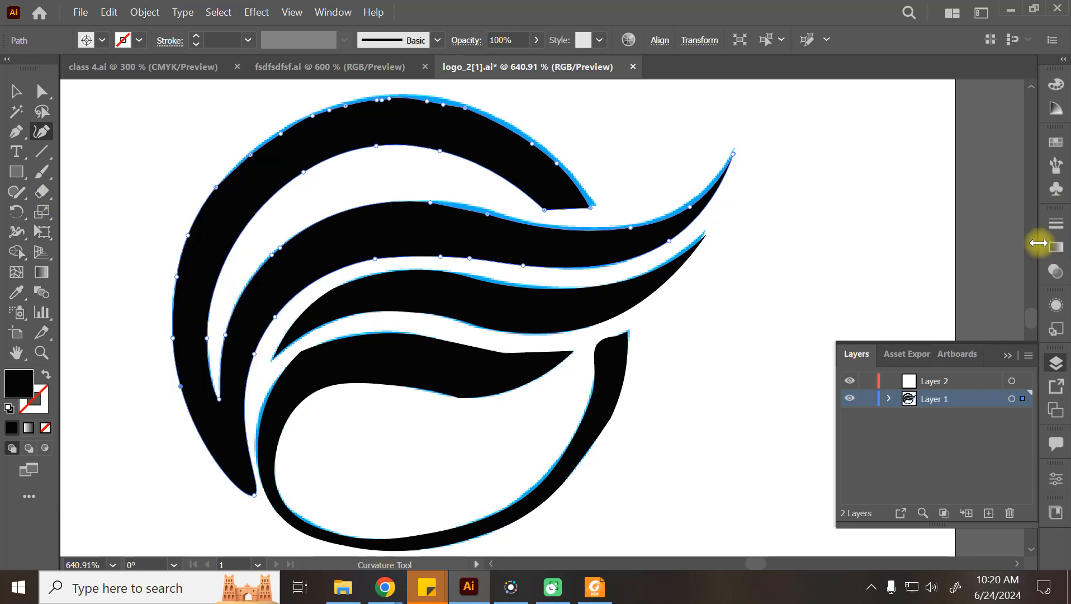
pyautogui.click(17, 91)
pyautogui.click(366, 316)
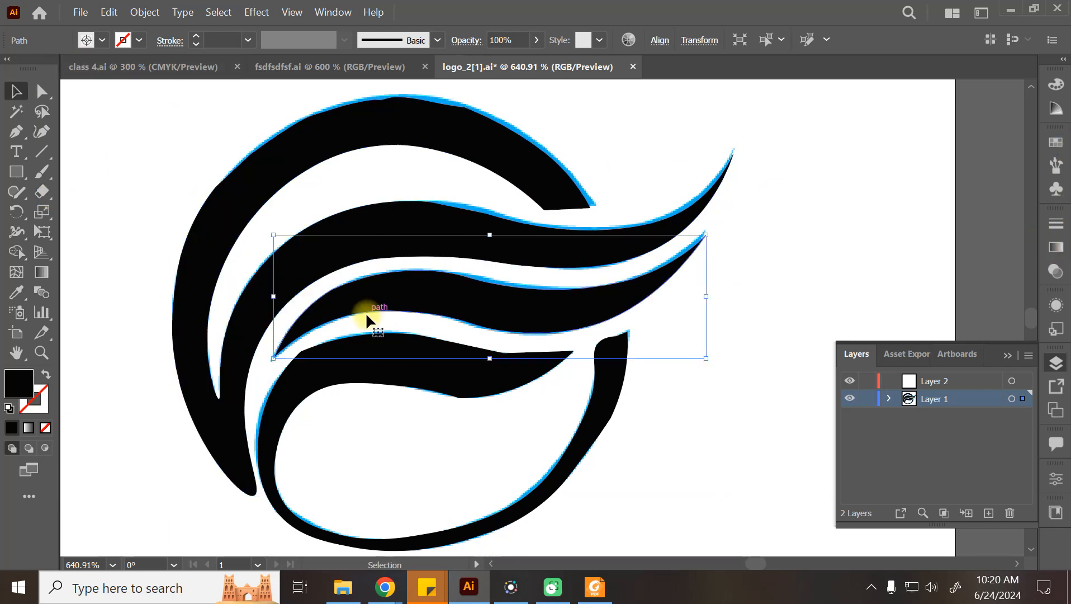
pyautogui.click(41, 132)
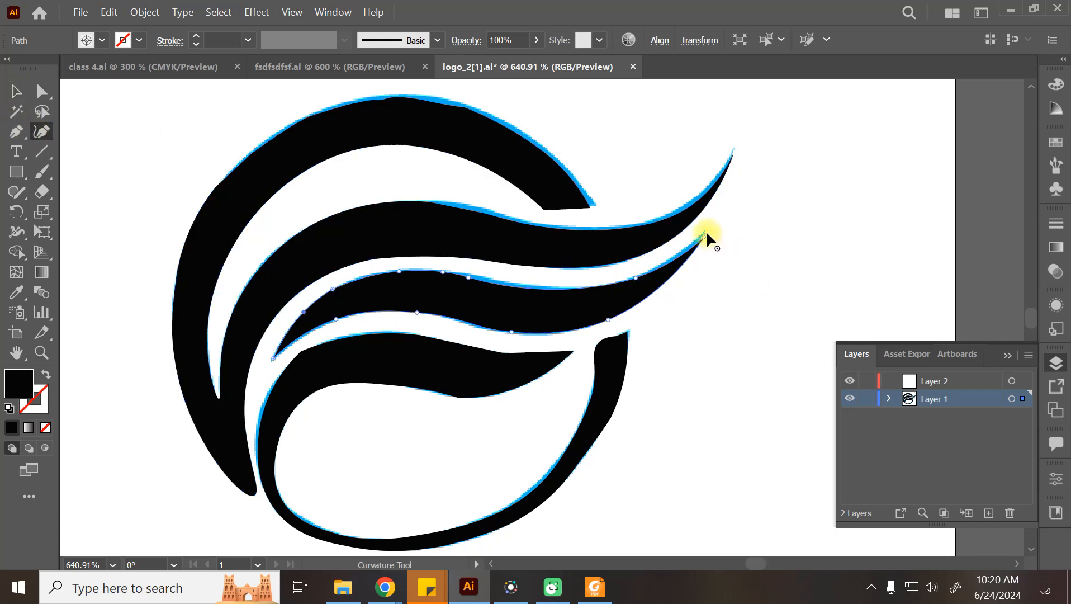
pyautogui.click(16, 91)
pyautogui.click(347, 395)
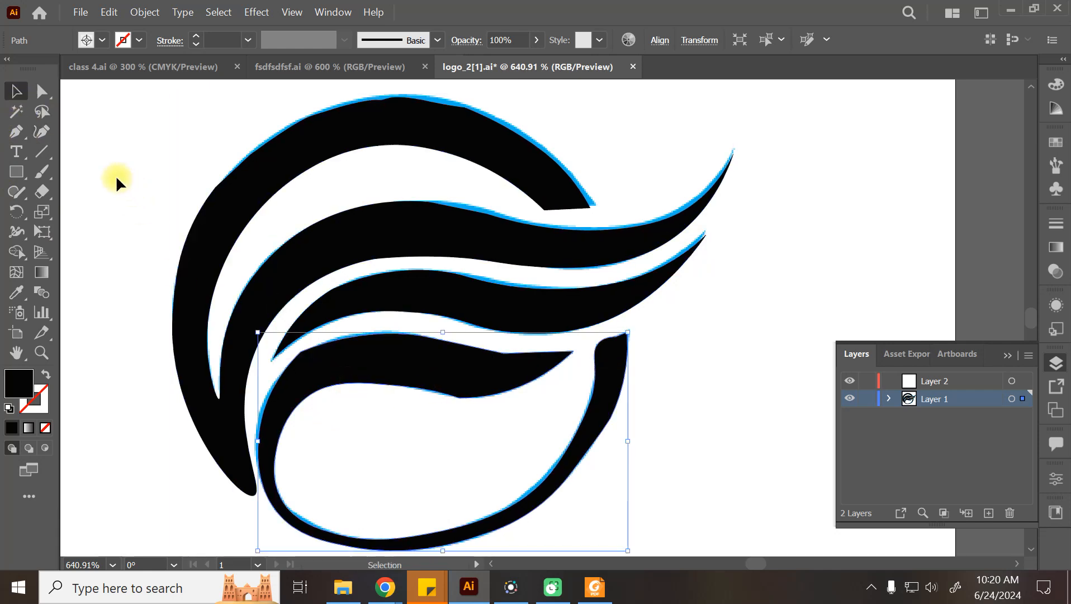
pyautogui.click(49, 134)
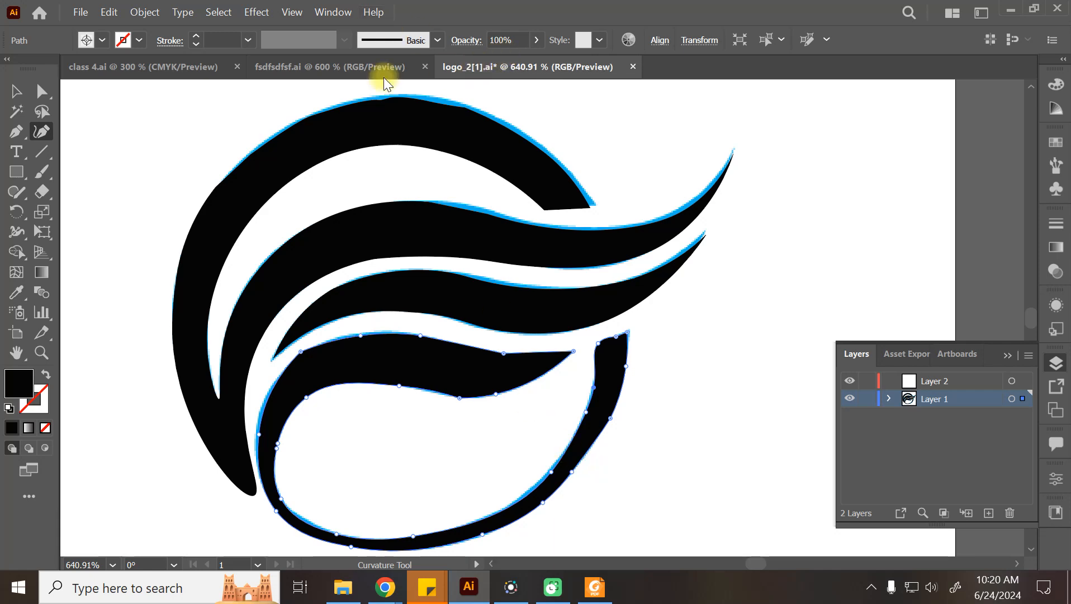
# Step: Compare the black traced shapes with the blue logo in the fsdfsdfsf.ai document, and return to the Selection tool
pyautogui.click(321, 67)
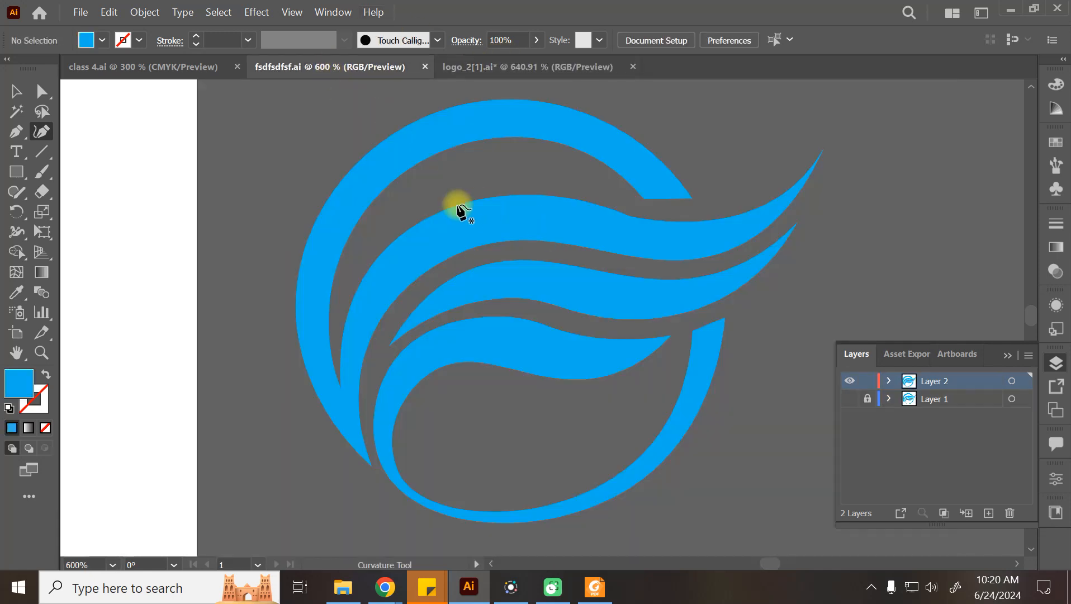
pyautogui.click(524, 68)
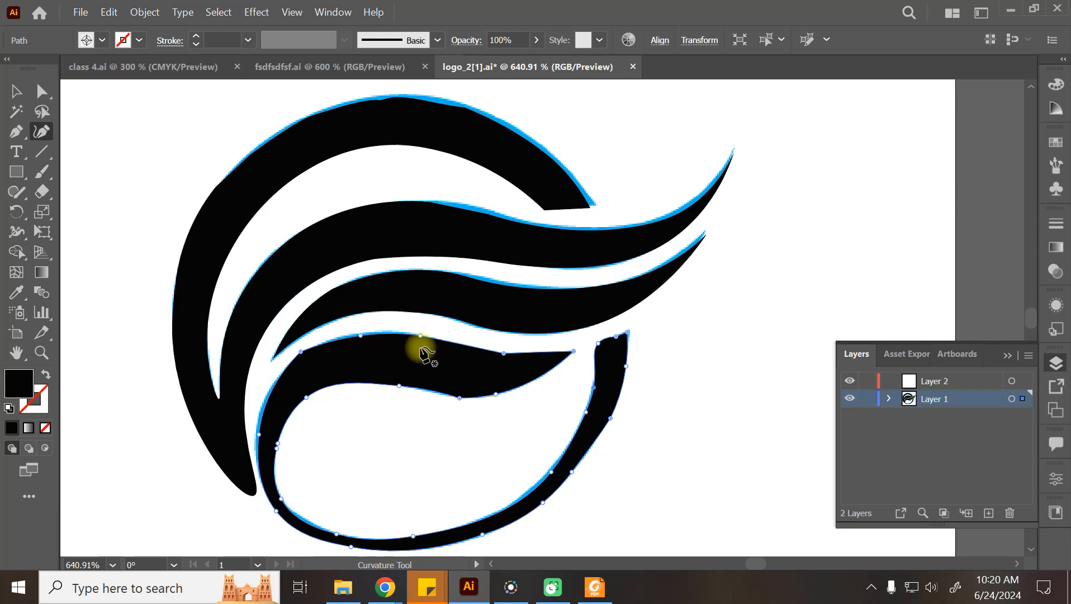
pyautogui.click(16, 91)
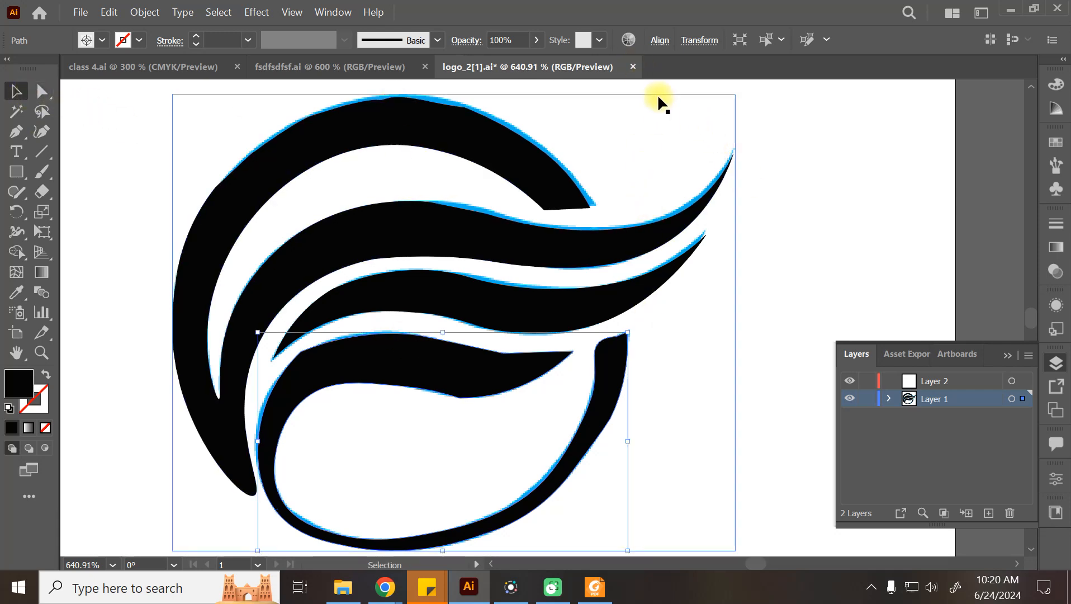
# Step: Close logo_2[1].ai without saving its changes, and close fsdfsdfsf.ai as well
pyautogui.click(632, 66)
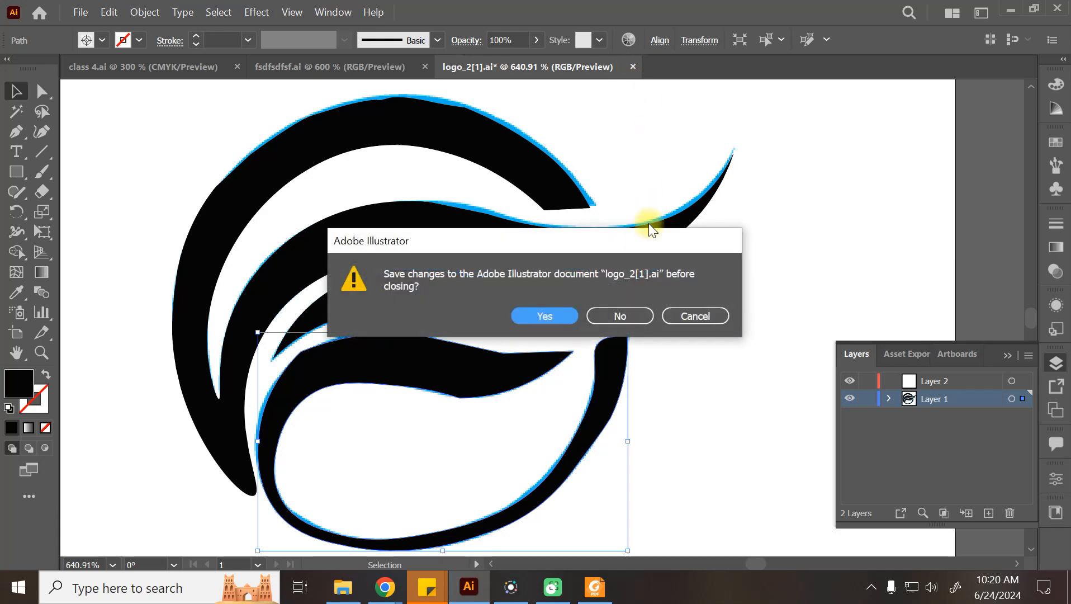
pyautogui.click(612, 315)
pyautogui.click(425, 66)
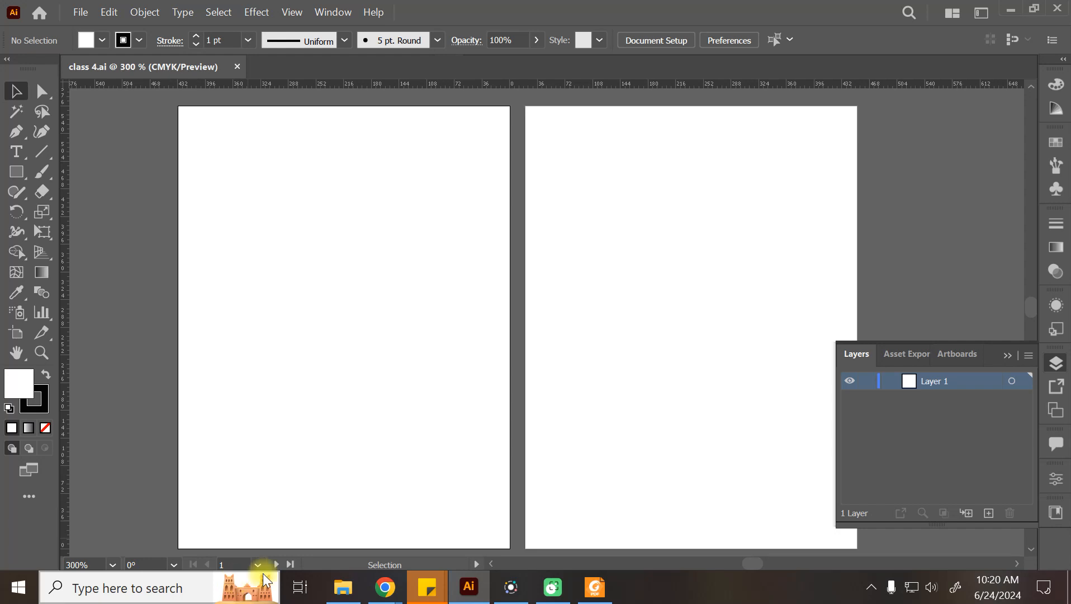
# Step: Switch to File Explorer and open the Attack on titan image from the Downloads folder
pyautogui.click(343, 587)
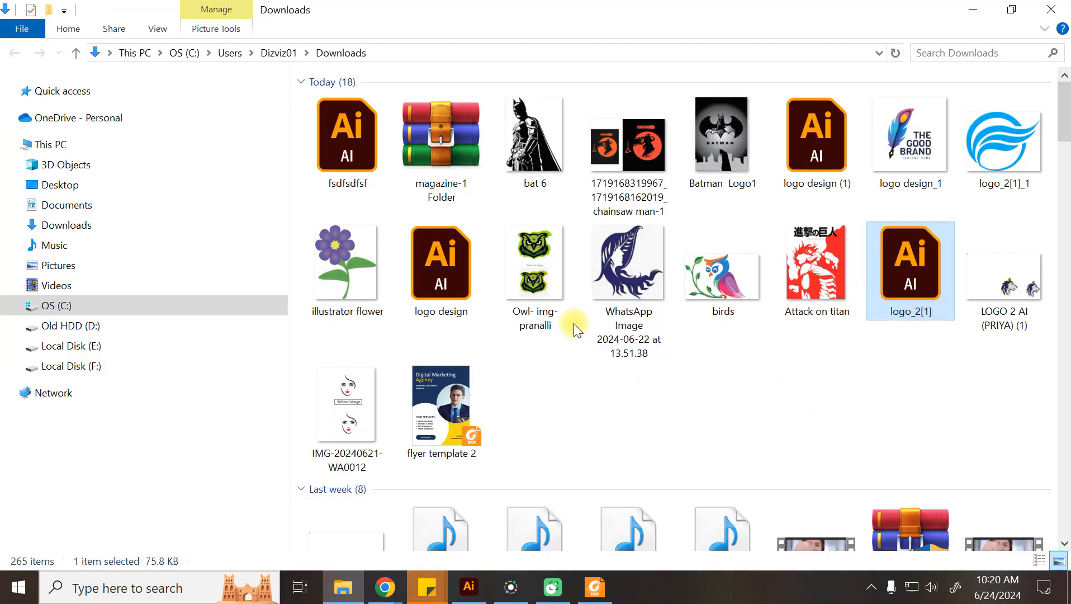
pyautogui.click(828, 281)
pyautogui.doubleClick(835, 280)
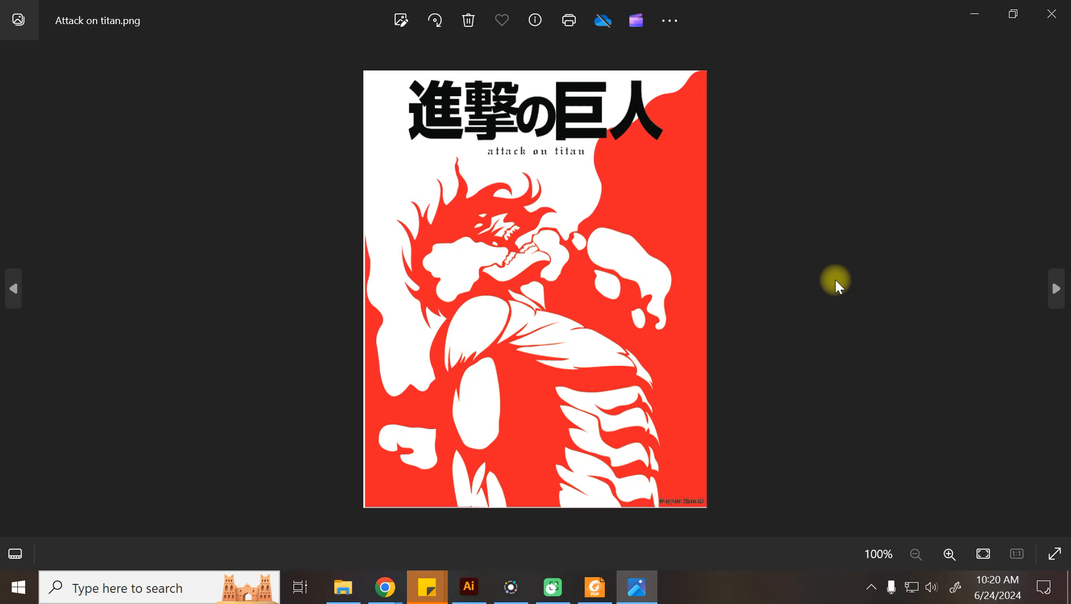
# Step: Examine the poster's red and white figure, title lettering and curved outlines up close
pyautogui.hotkey('ctrl', '=')
pyautogui.hotkey('ctrl', '=')
pyautogui.hotkey('ctrl', '=')
pyautogui.hotkey('ctrl', '=')
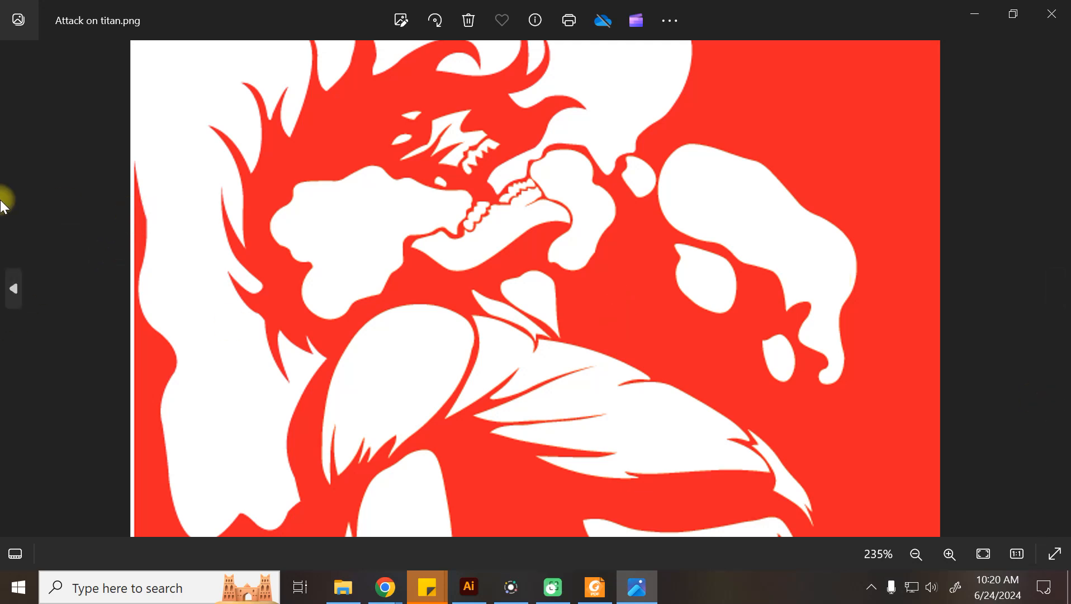
pyautogui.scroll(-2, 342, 290)
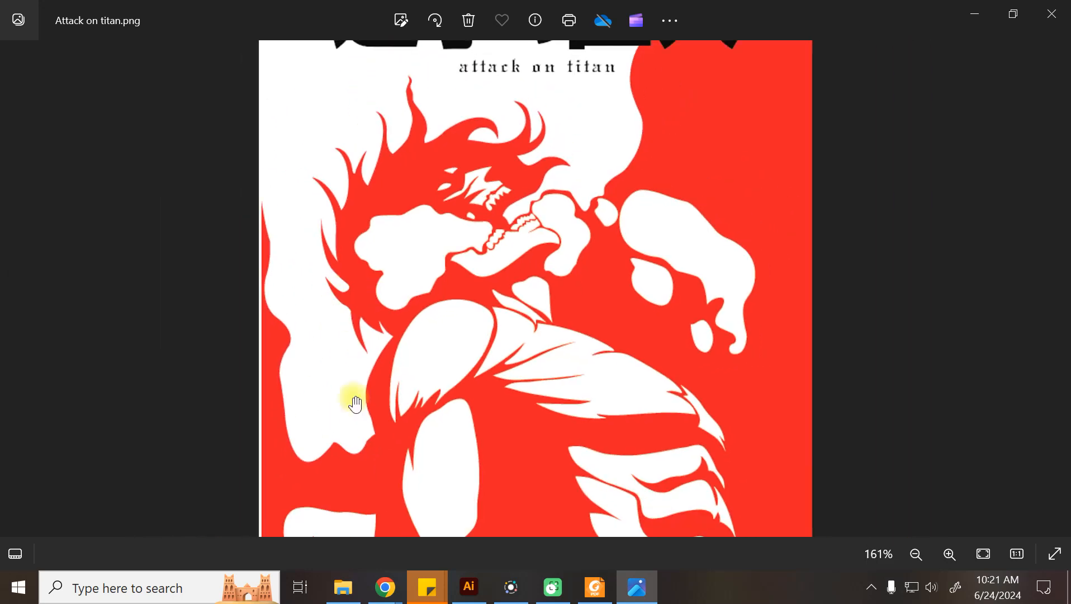
pyautogui.scroll(-1, 354, 391)
pyautogui.scroll(-1, 353, 420)
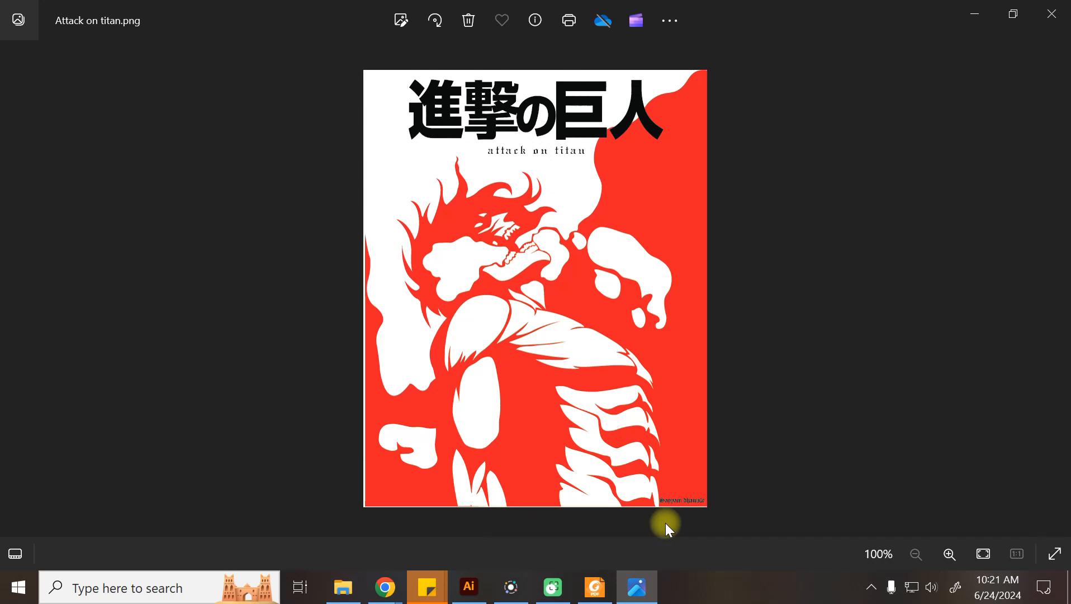
pyautogui.scroll(2, 668, 524)
pyautogui.scroll(2, 772, 519)
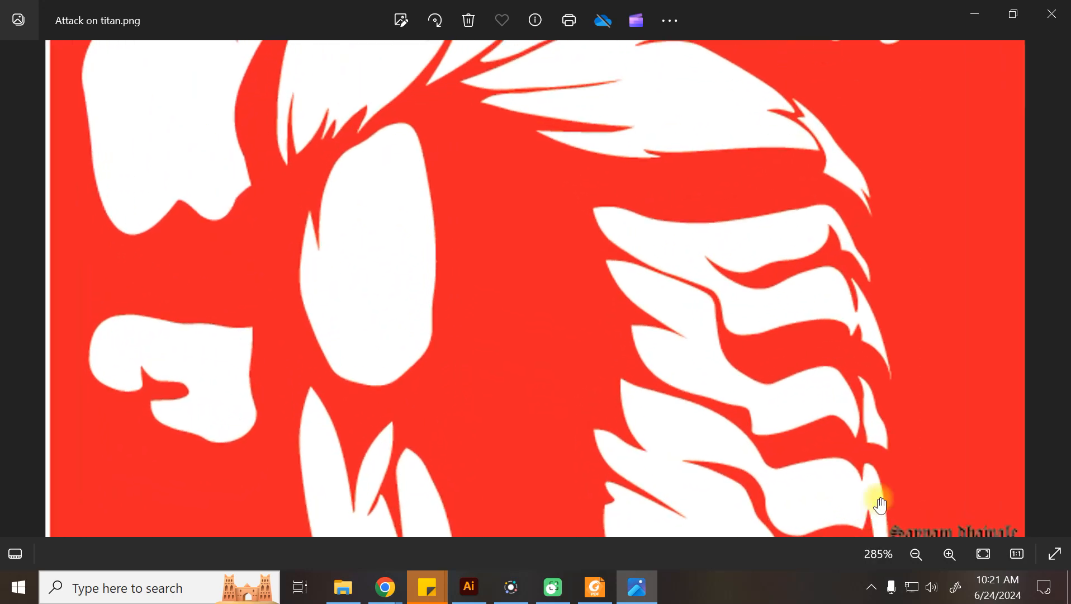
pyautogui.moveTo(652, 222); pyautogui.dragTo(678, 428)
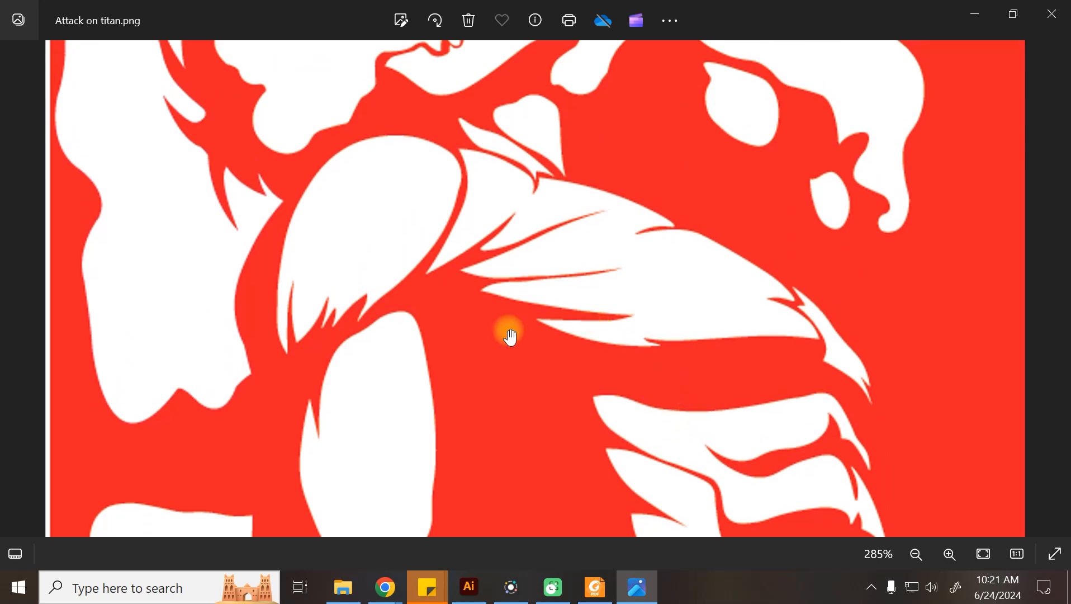
pyautogui.scroll(3, 495, 333)
pyautogui.scroll(-5, 493, 330)
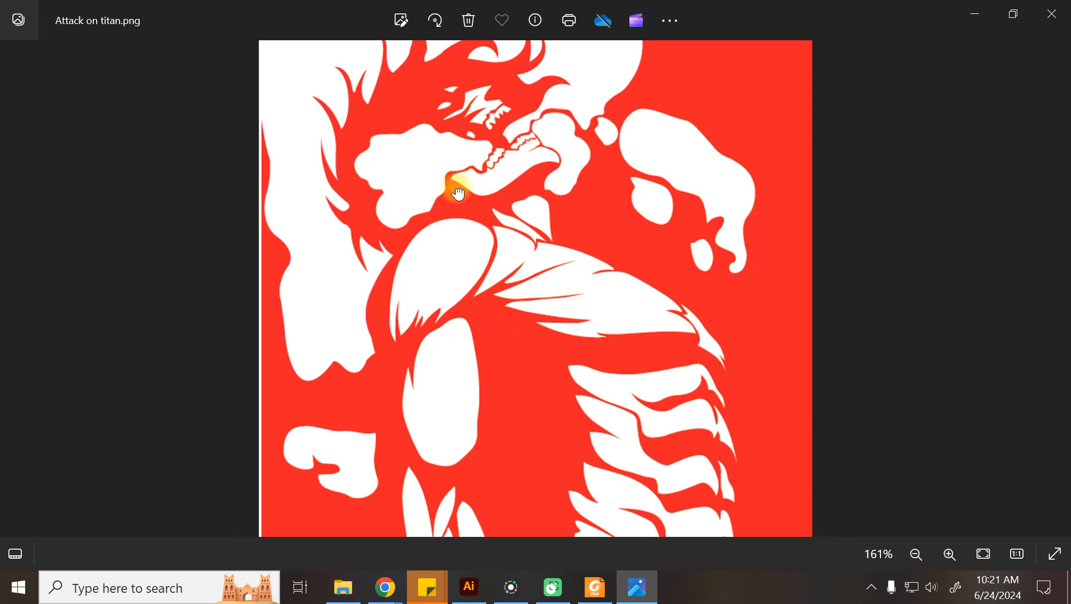
pyautogui.moveTo(455, 187); pyautogui.dragTo(447, 453)
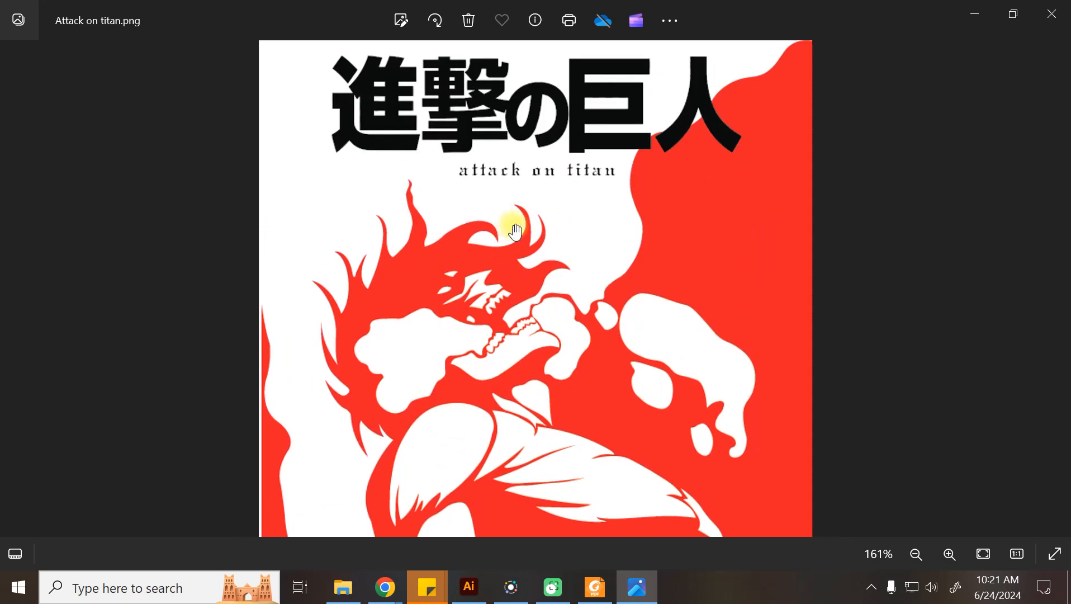
pyautogui.scroll(3, 516, 230)
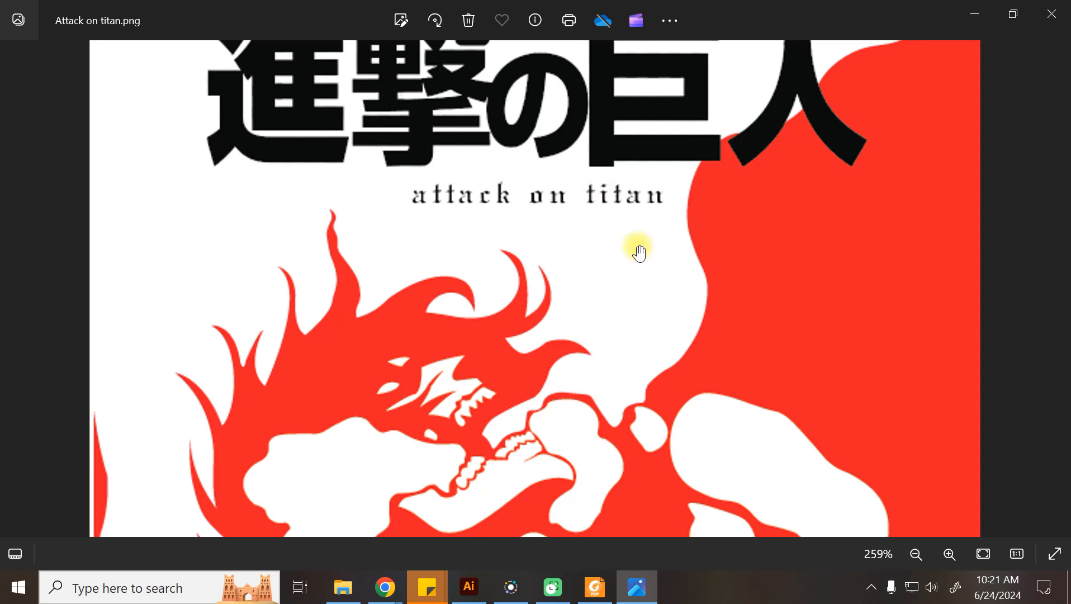
pyautogui.moveTo(637, 289); pyautogui.dragTo(634, 174)
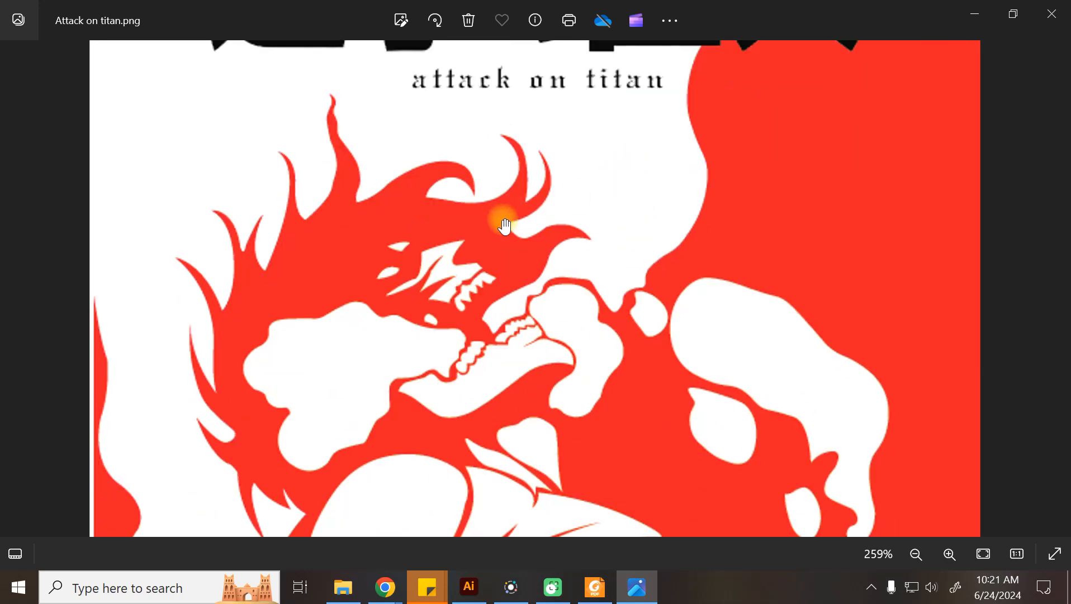
pyautogui.scroll(-5, 505, 226)
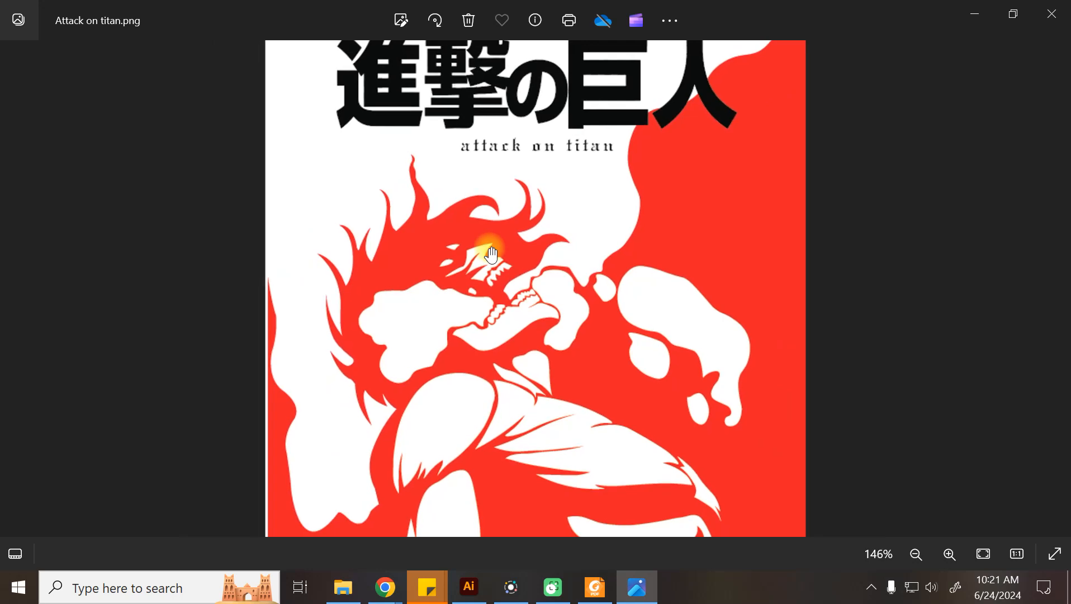
# Step: Close the Attack on titan poster and view the birds image from the Downloads folder enlarged
pyautogui.click(1051, 13)
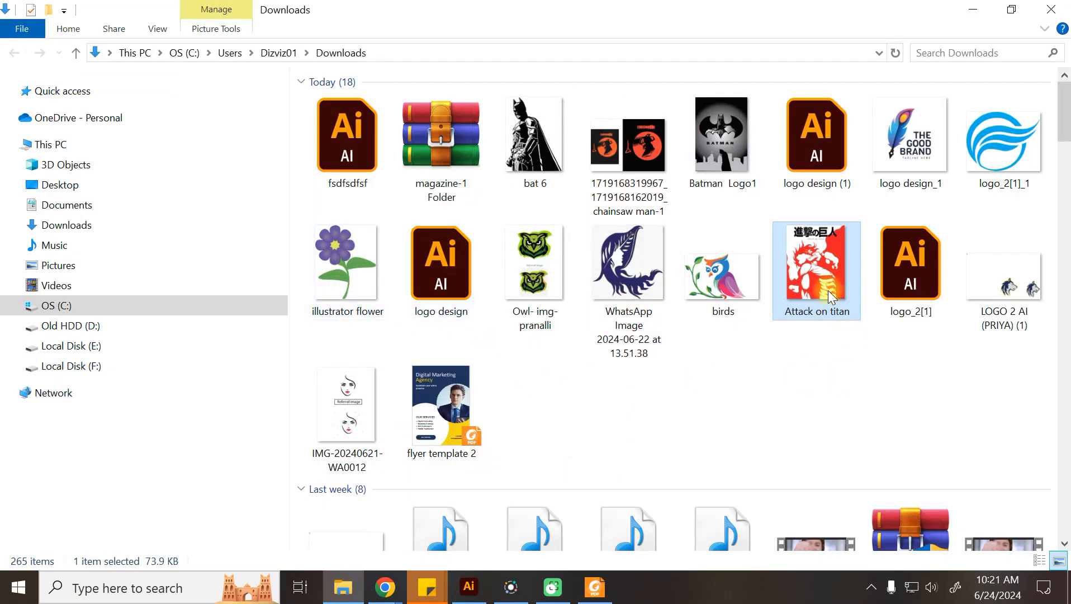
pyautogui.doubleClick(736, 277)
pyautogui.scroll(4, 510, 310)
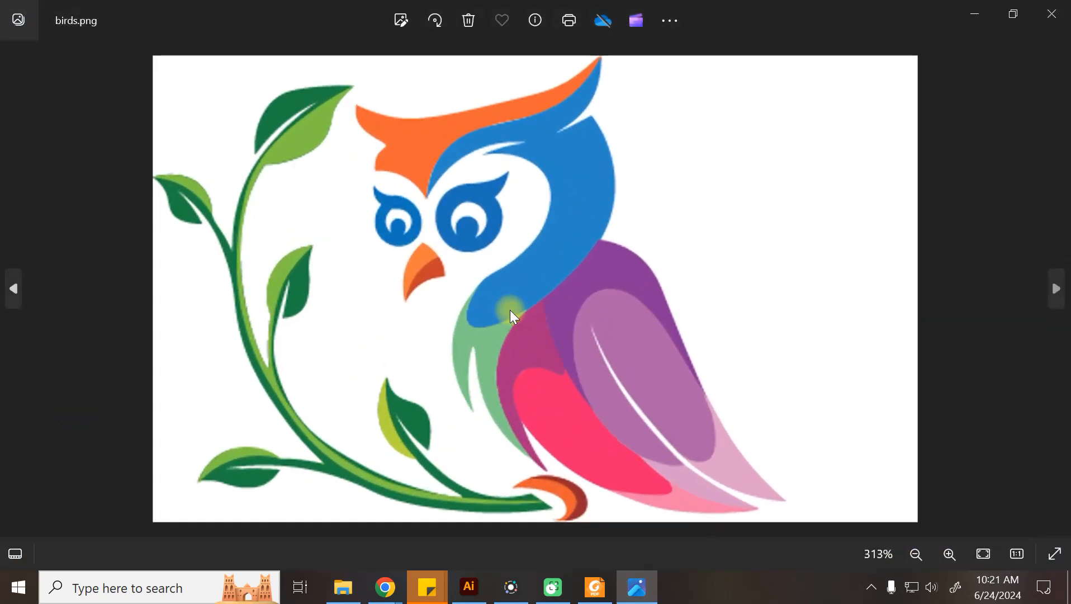
pyautogui.scroll(-4, 509, 309)
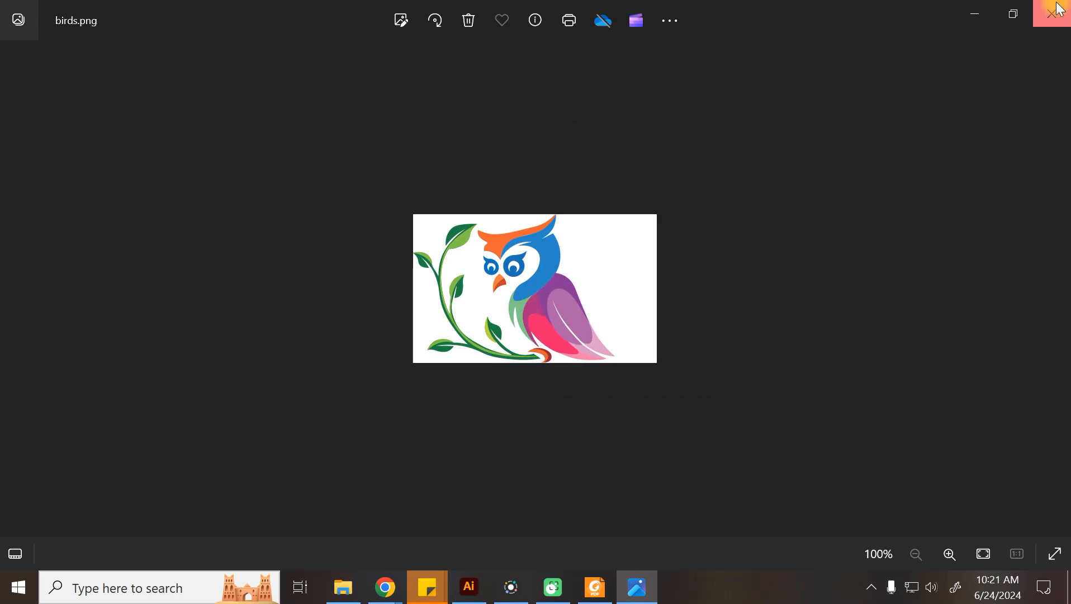
pyautogui.click(1053, 14)
pyautogui.doubleClick(714, 278)
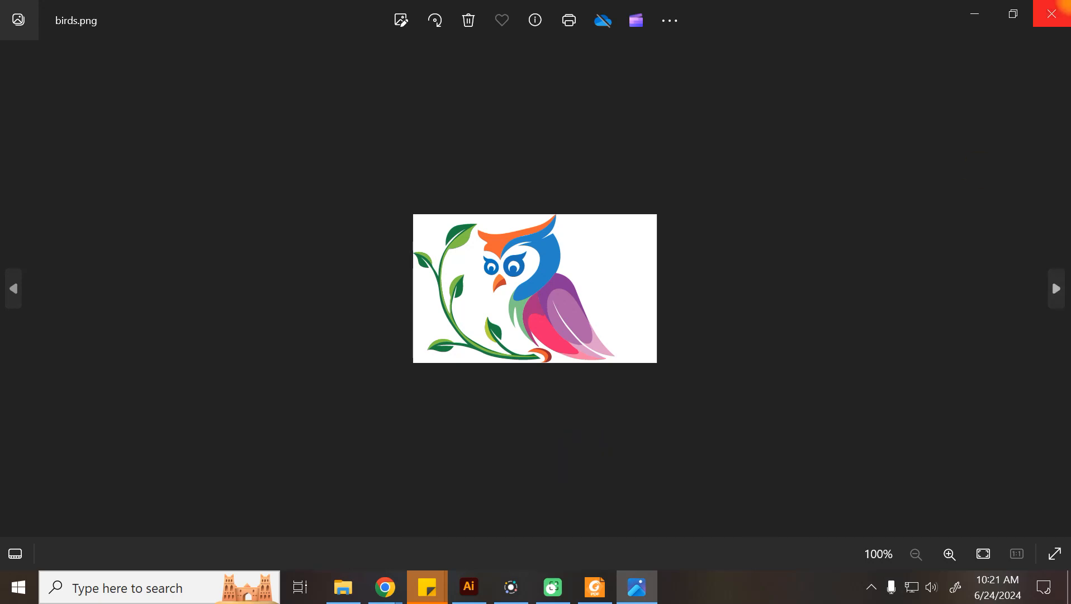
pyautogui.click(1067, 8)
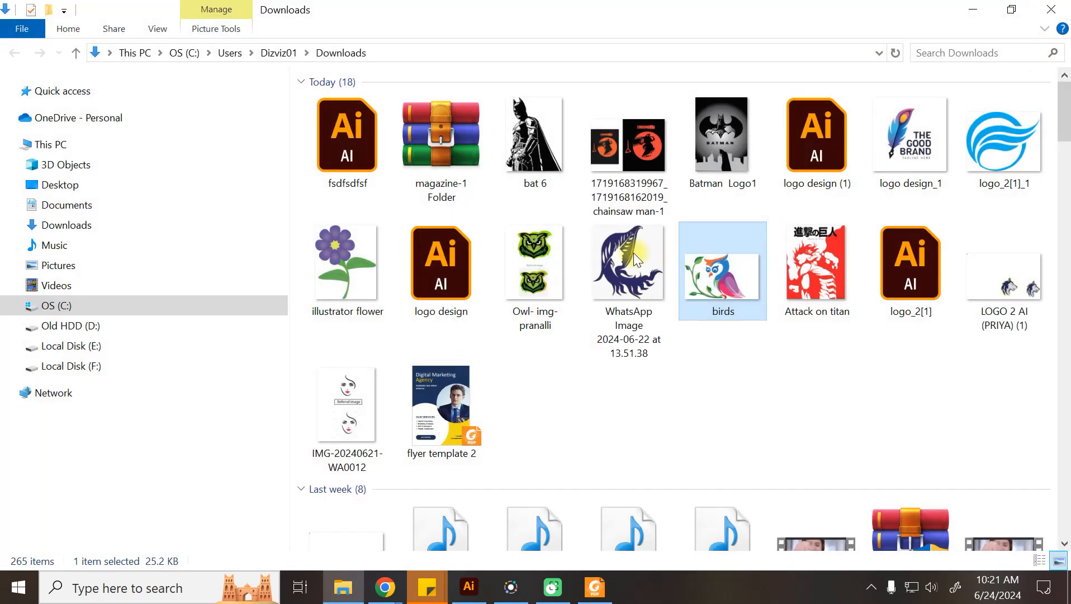
# Step: Reopen the birds image and examine the colourful owl and the leafy branch up close
pyautogui.doubleClick(714, 276)
pyautogui.hotkey('ctrl', '=')
pyautogui.hotkey('ctrl', '=')
pyautogui.hotkey('ctrl', '=')
pyautogui.hotkey('ctrl', '=')
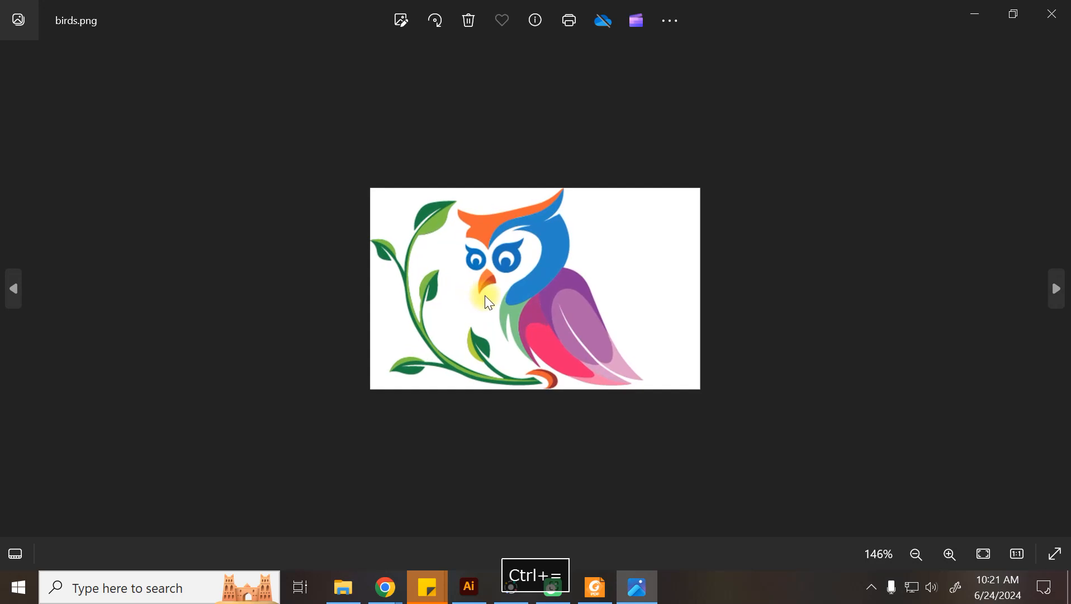
pyautogui.hotkey('ctrl', '=')
pyautogui.hotkey('ctrl', '=')
pyautogui.hotkey('ctrl', '=')
pyautogui.hotkey('ctrl', '=')
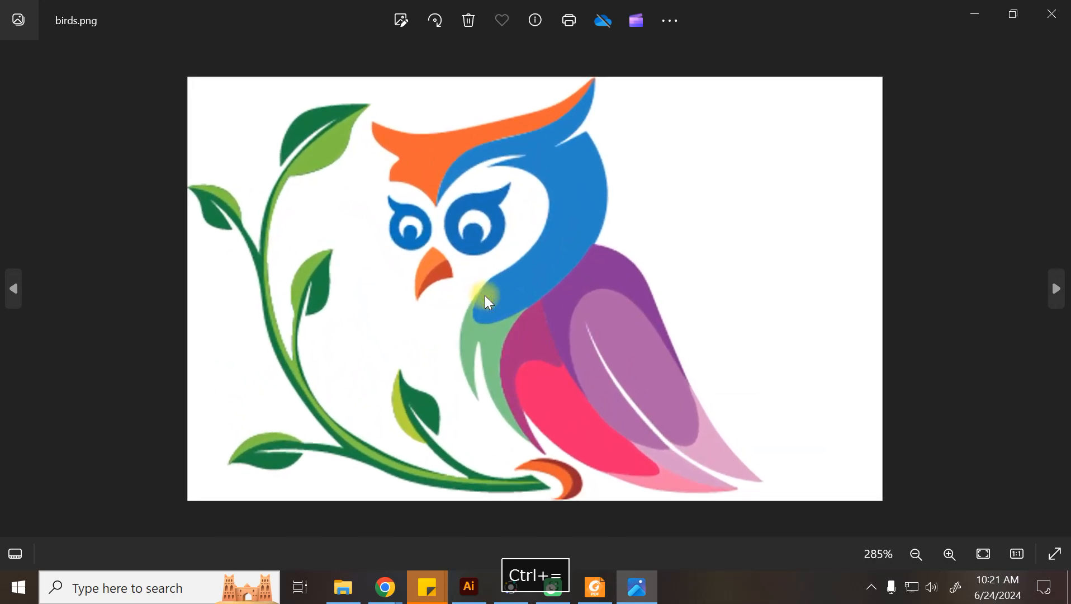
pyautogui.hotkey('ctrl', '=')
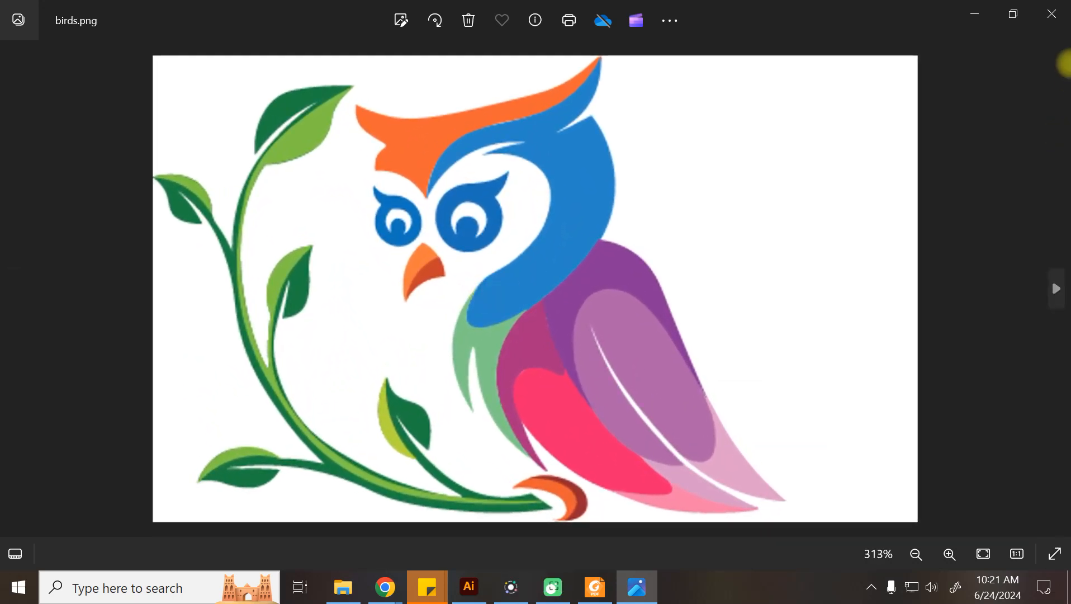
pyautogui.click(1057, 23)
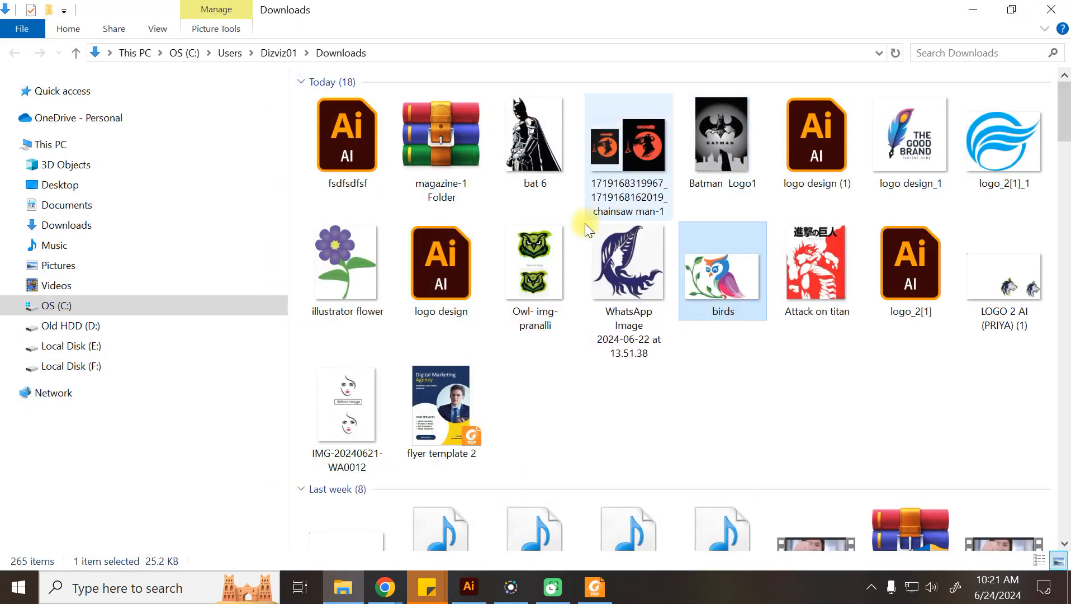
# Step: View the WhatsApp image of the navy leaf-haired woman, and briefly check the class 4.ai document in Illustrator
pyautogui.doubleClick(632, 265)
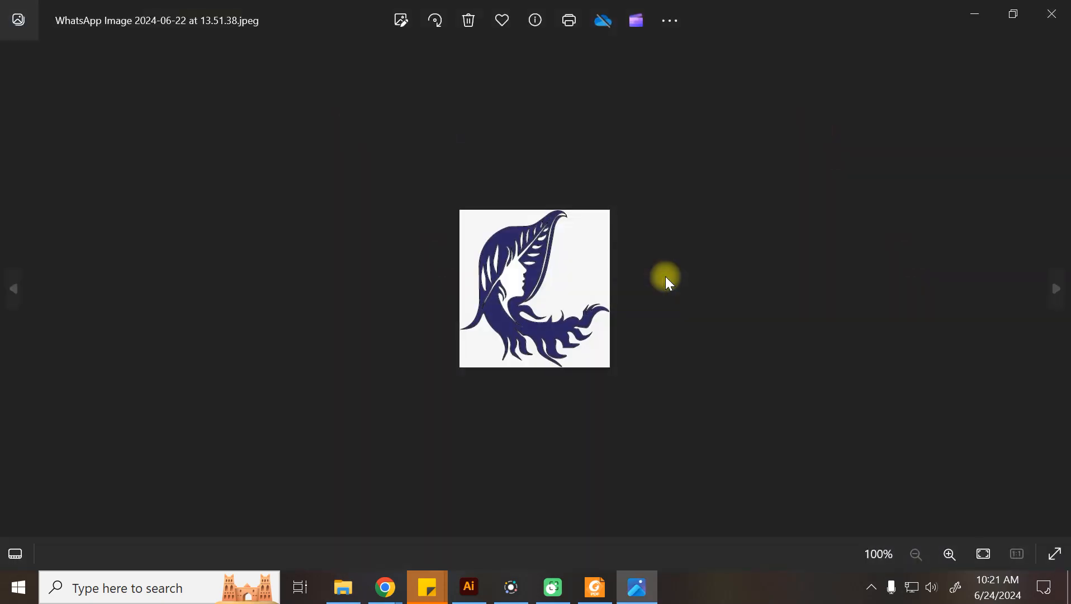
pyautogui.click(1051, 14)
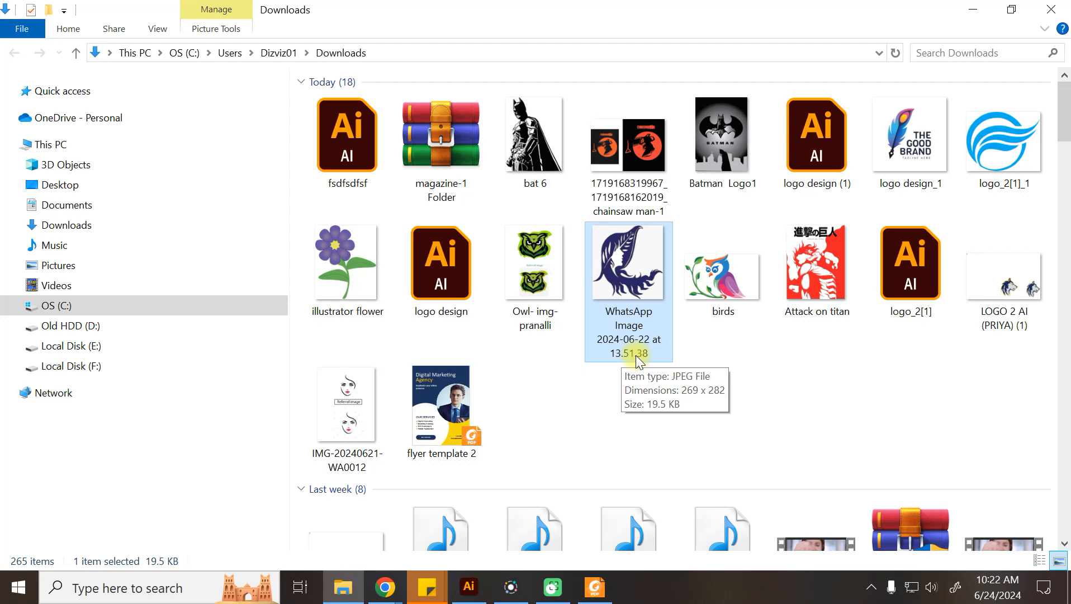
pyautogui.click(481, 587)
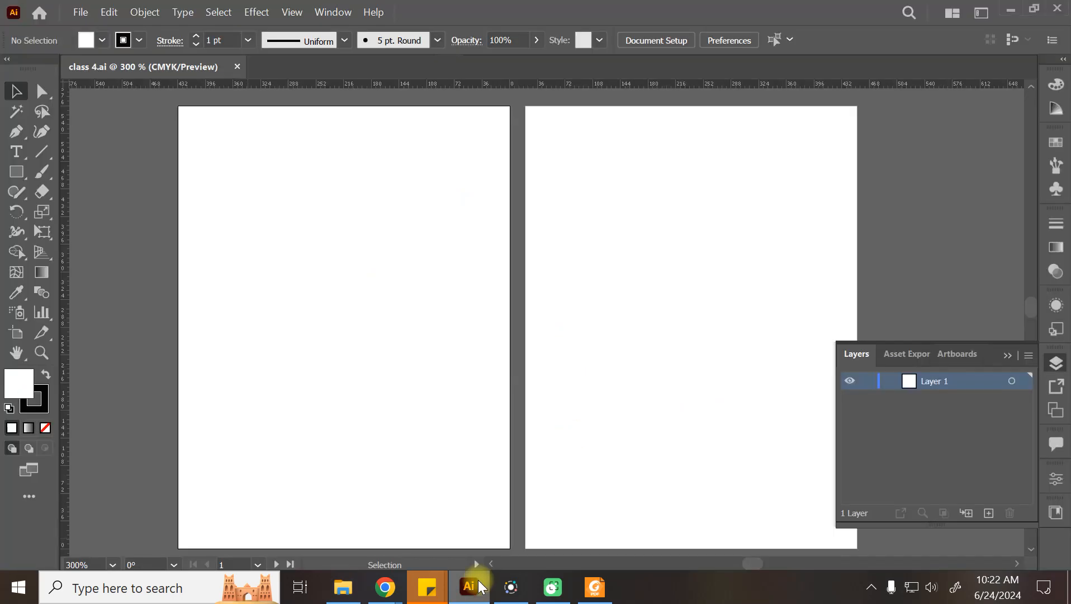
pyautogui.click(481, 587)
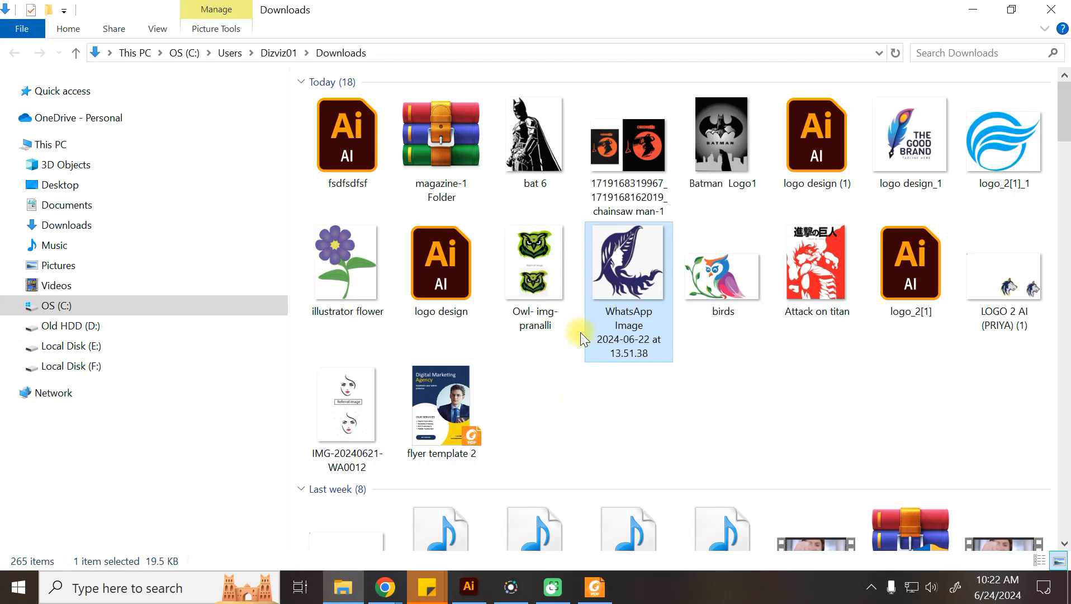
# Step: Open the green owl image and compare the redrawn owl with its referral image up close
pyautogui.click(548, 271)
pyautogui.doubleClick(548, 271)
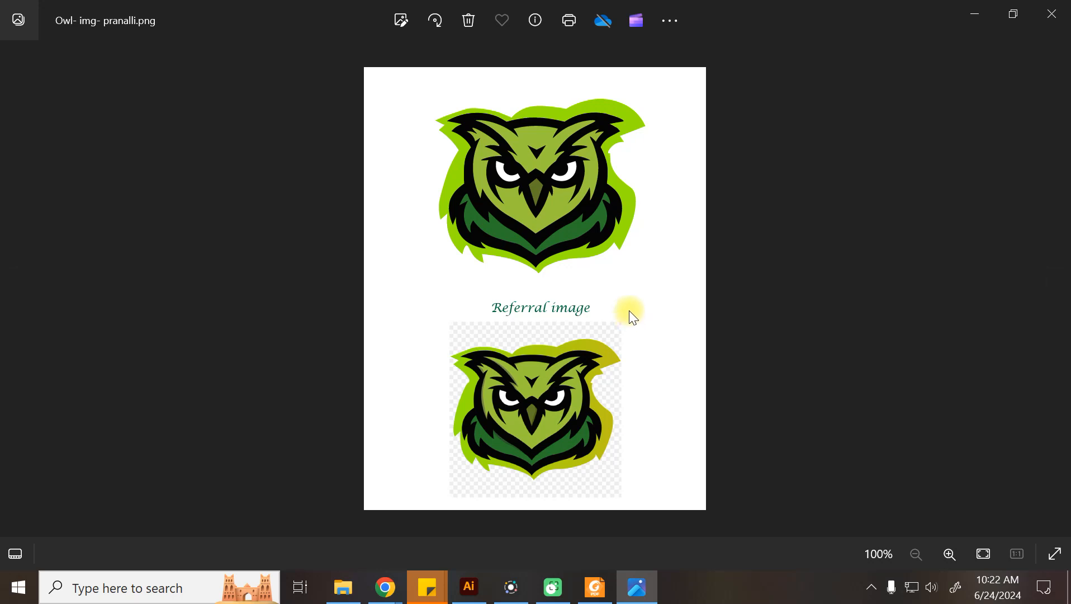
pyautogui.hotkey('ctrl', '=')
pyautogui.hotkey('ctrl', '=')
pyautogui.hotkey('ctrl', '=')
pyautogui.hotkey('ctrl', '=')
pyautogui.hotkey('ctrl', '=')
pyautogui.hotkey('ctrl', '=')
pyautogui.hotkey('ctrl', '=')
pyautogui.hotkey('ctrl', '=')
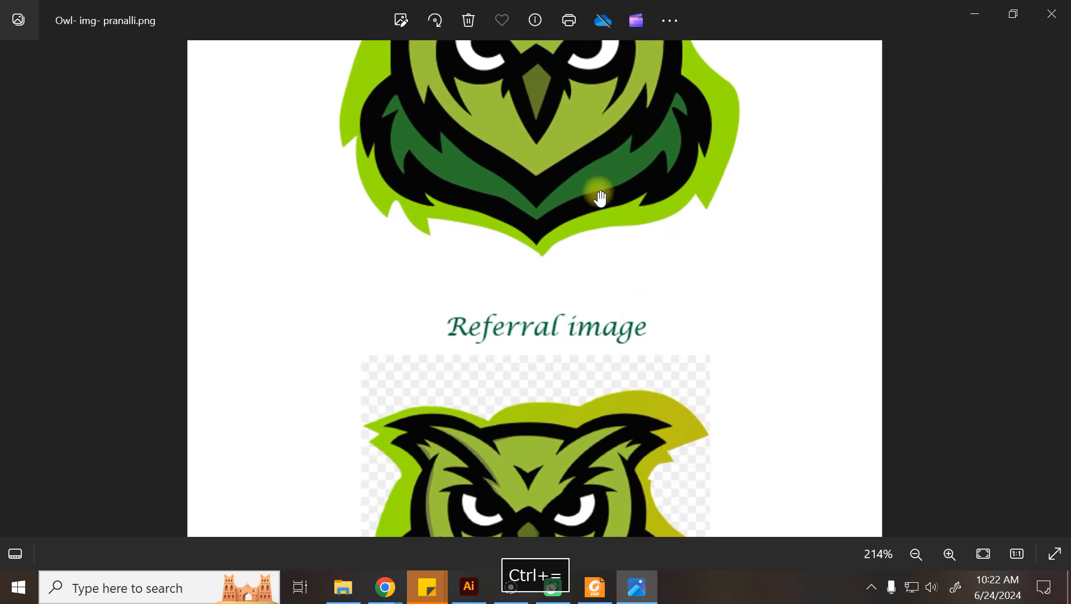
pyautogui.moveTo(638, 158); pyautogui.dragTo(670, 17)
pyautogui.moveTo(620, 369); pyautogui.dragTo(599, 285)
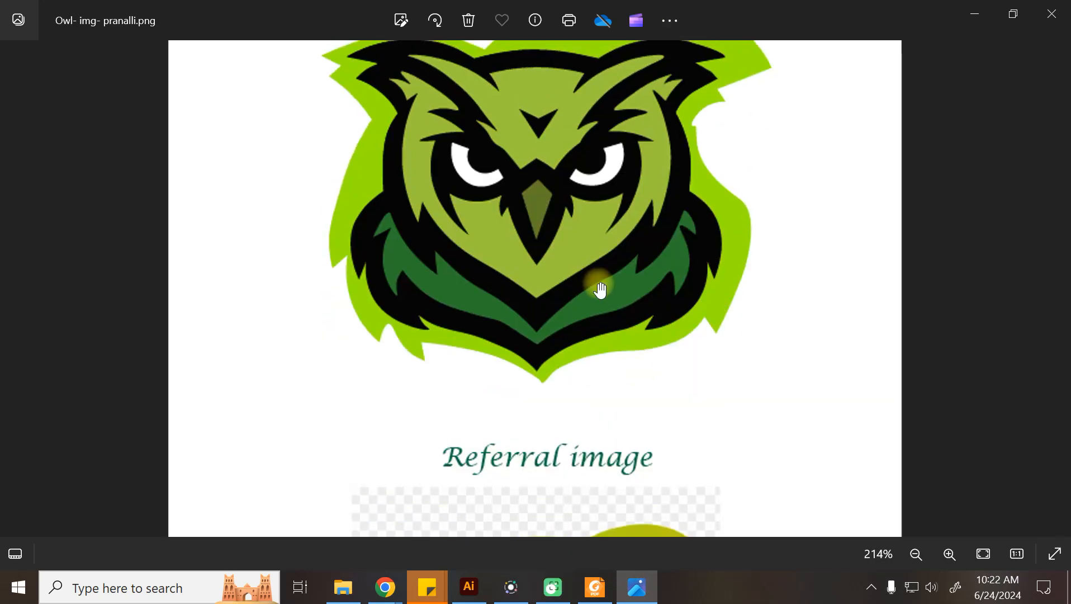
pyautogui.click(1052, 13)
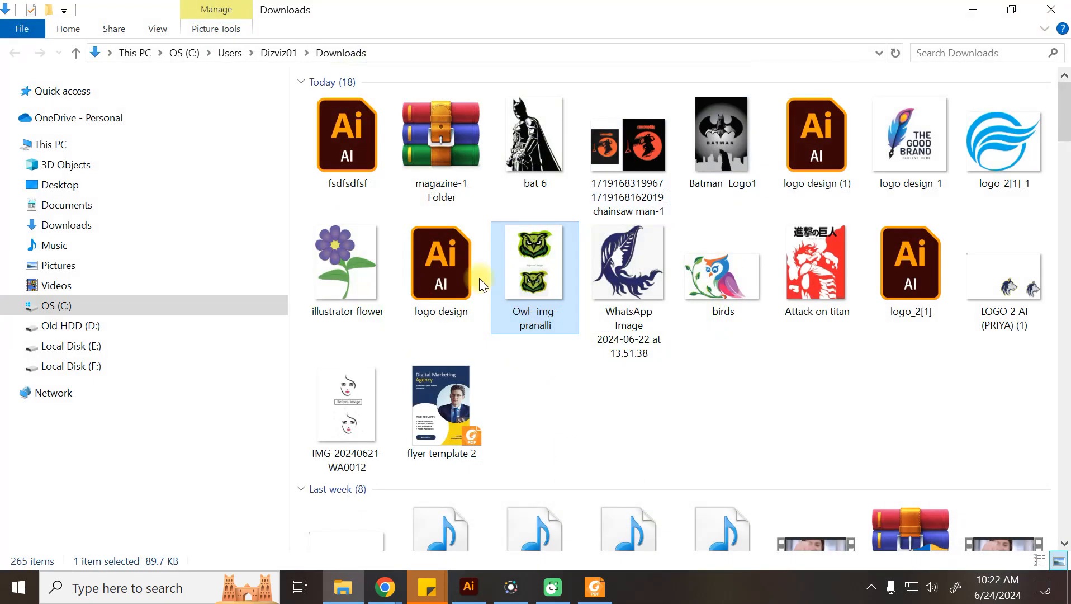
# Step: Open logo design.ai with the color settings notice accepted, and move the traced feather shapes off the reference logo
pyautogui.doubleClick(438, 288)
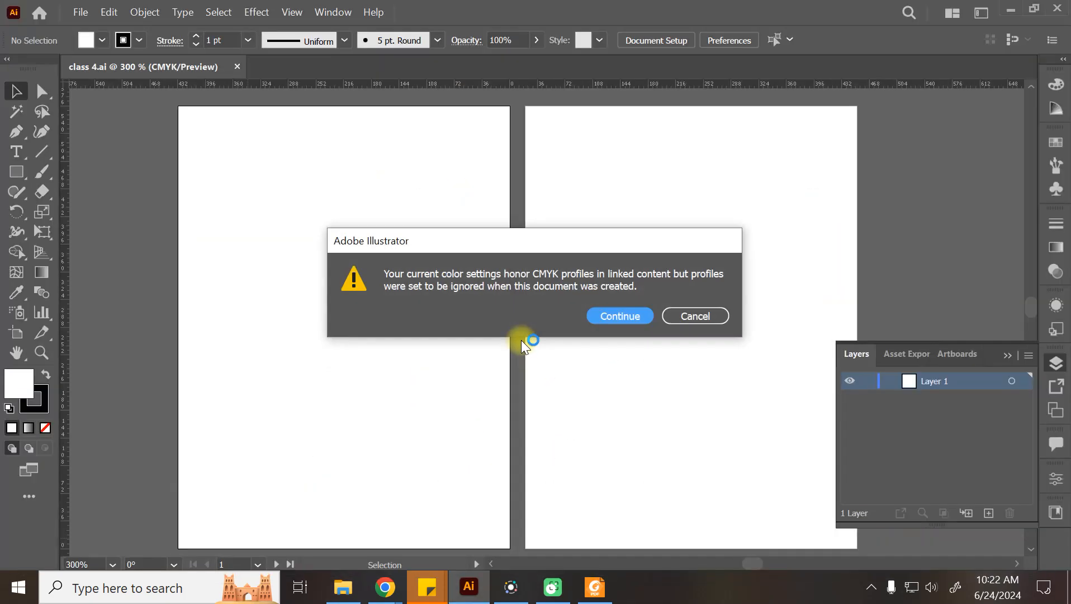
pyautogui.click(620, 316)
pyautogui.click(372, 417)
pyautogui.moveTo(467, 286); pyautogui.dragTo(353, 492)
pyautogui.moveTo(381, 406); pyautogui.dragTo(182, 337)
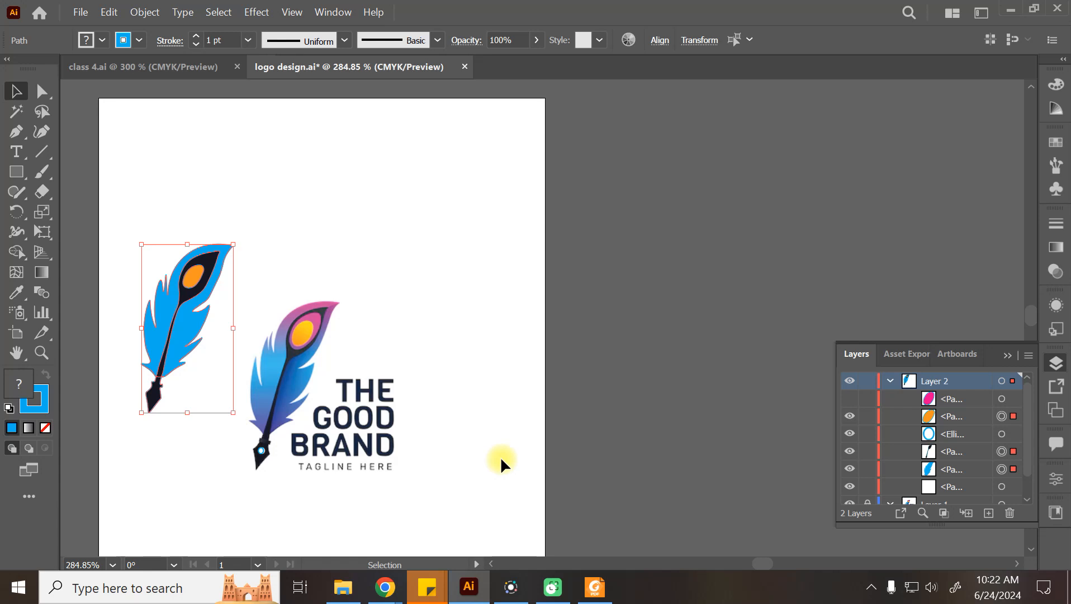
pyautogui.click(378, 220)
# Step: Convert the rounded barb tips along both edges of the blue feather into sharp corners with the Curvature tool
pyautogui.click(179, 338)
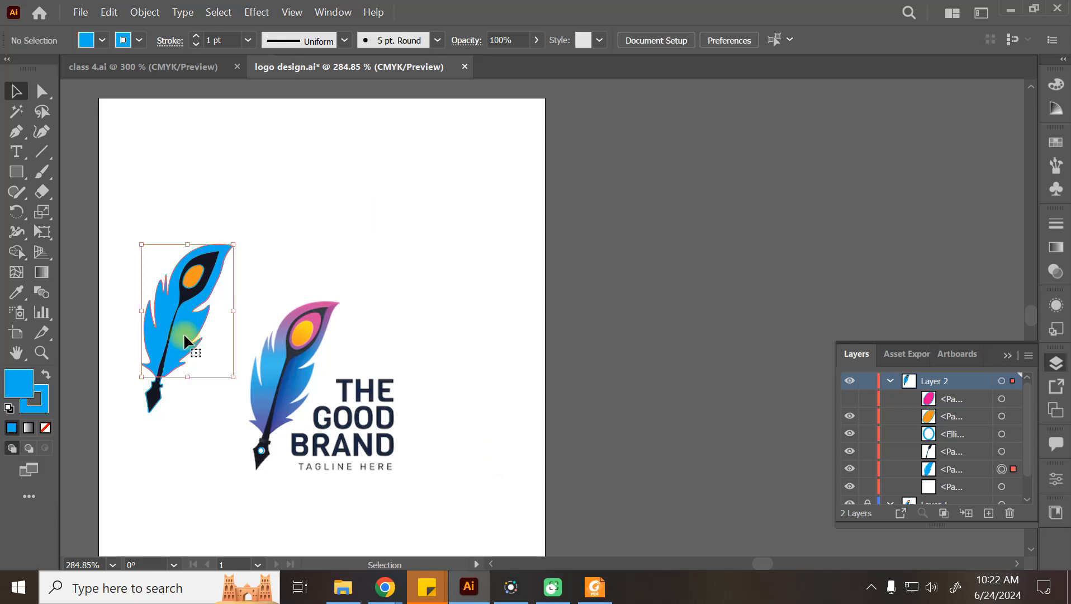
pyautogui.click(42, 133)
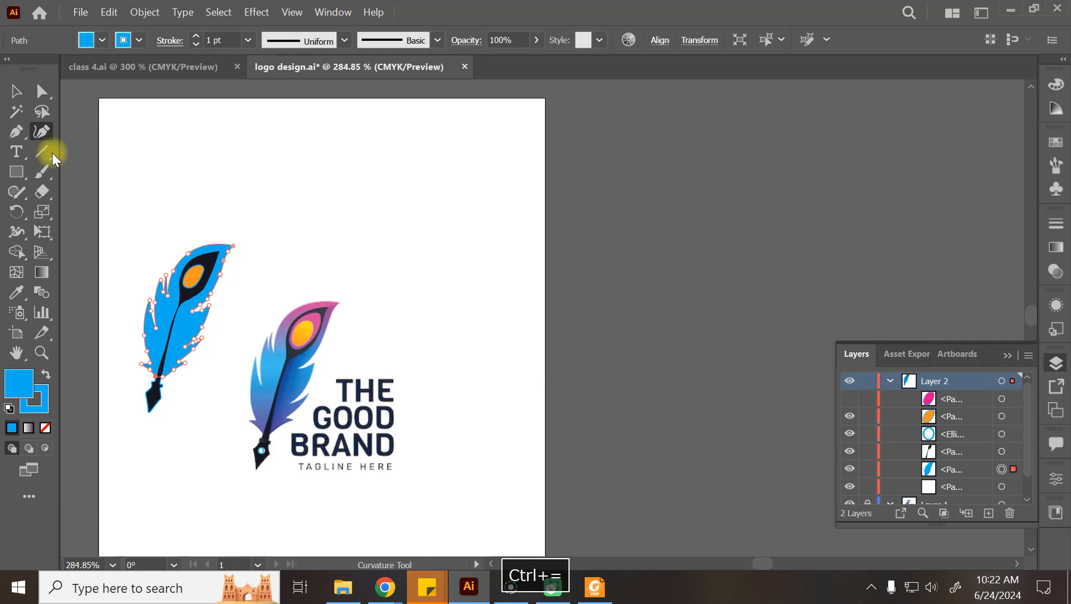
pyautogui.hotkey('ctrl', '=')
pyautogui.hotkey('ctrl', '=')
pyautogui.hotkey('ctrl', '=')
pyautogui.hotkey('ctrl', '=')
pyautogui.hotkey('ctrl', '=')
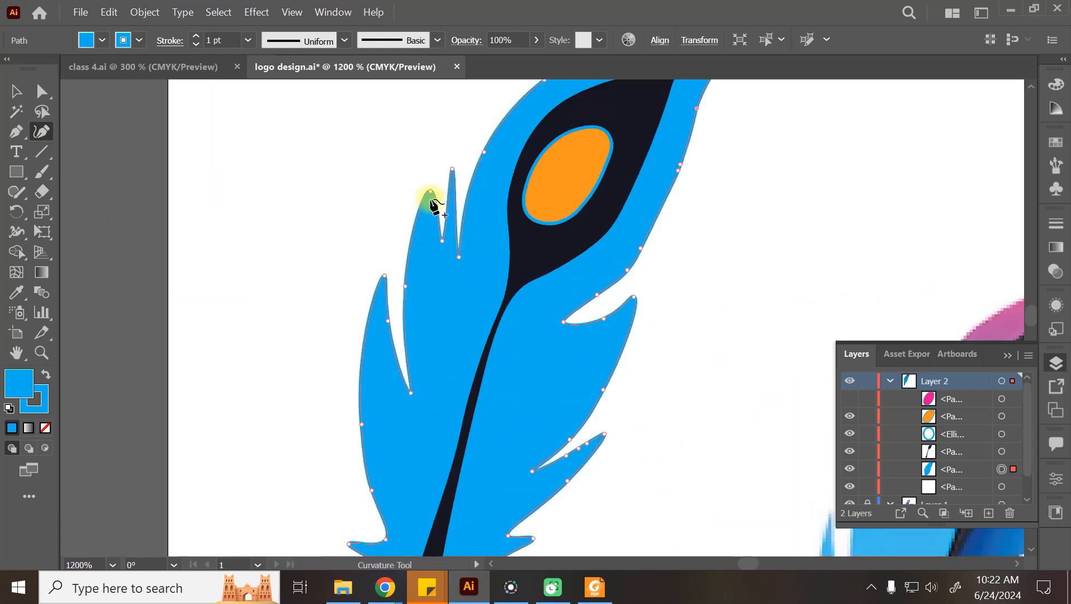
pyautogui.doubleClick(429, 191)
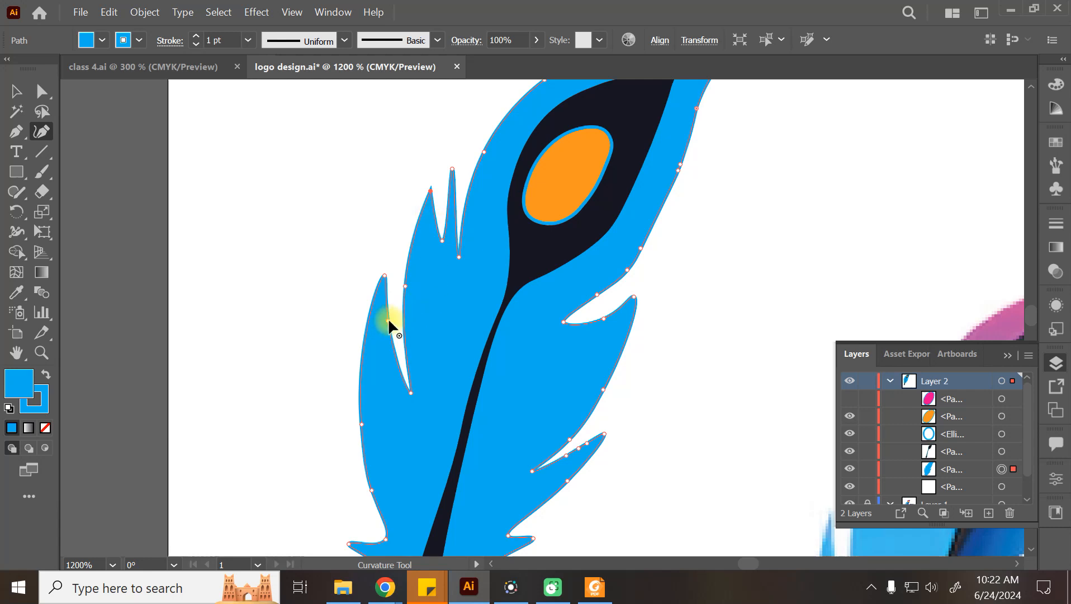
pyautogui.doubleClick(384, 274)
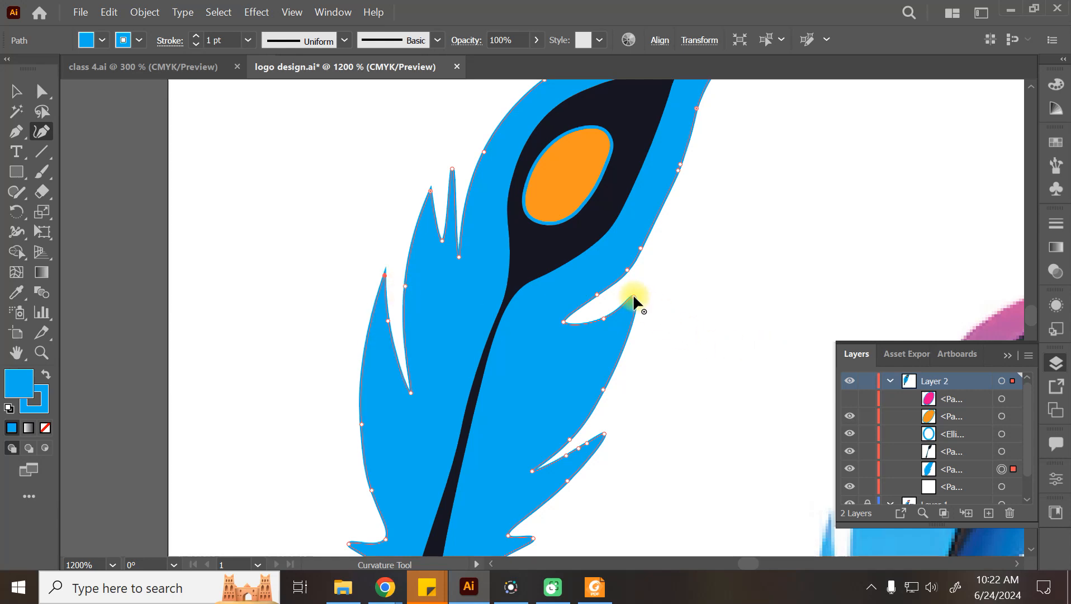
pyautogui.press('space')
pyautogui.moveTo(772, 352); pyautogui.dragTo(734, 182)
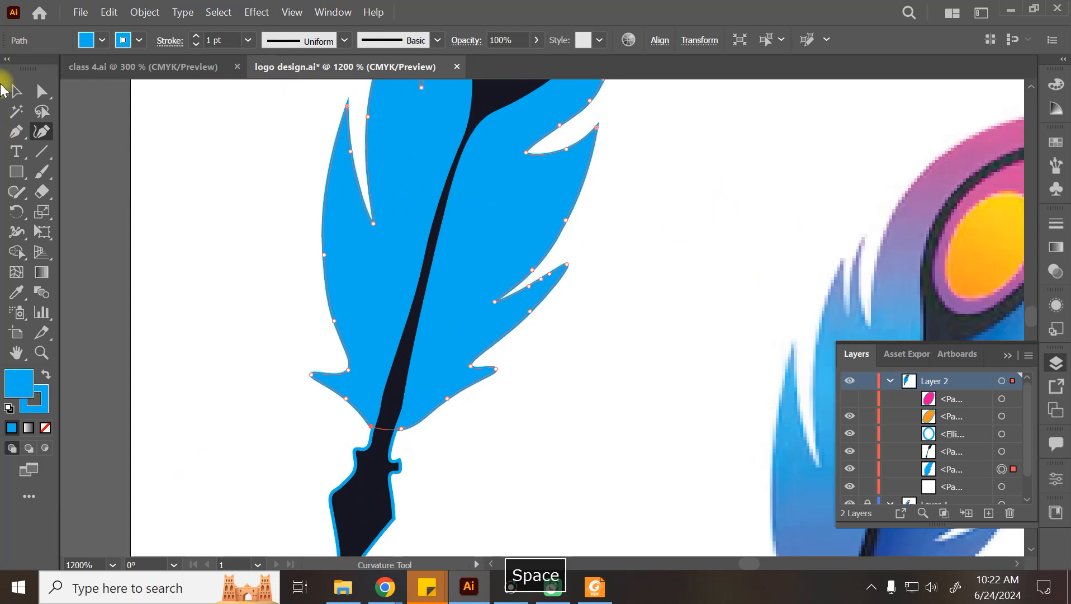
pyautogui.click(15, 94)
pyautogui.click(777, 162)
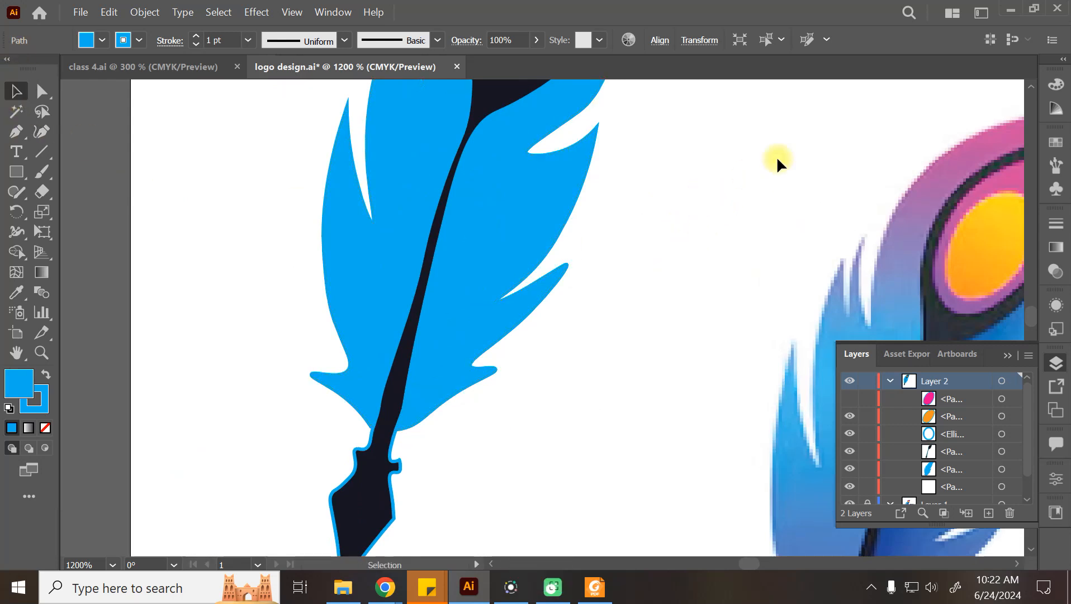
# Step: Remove the stroke from the blue feather shape by setting it to None
pyautogui.click(540, 199)
pyautogui.click(139, 40)
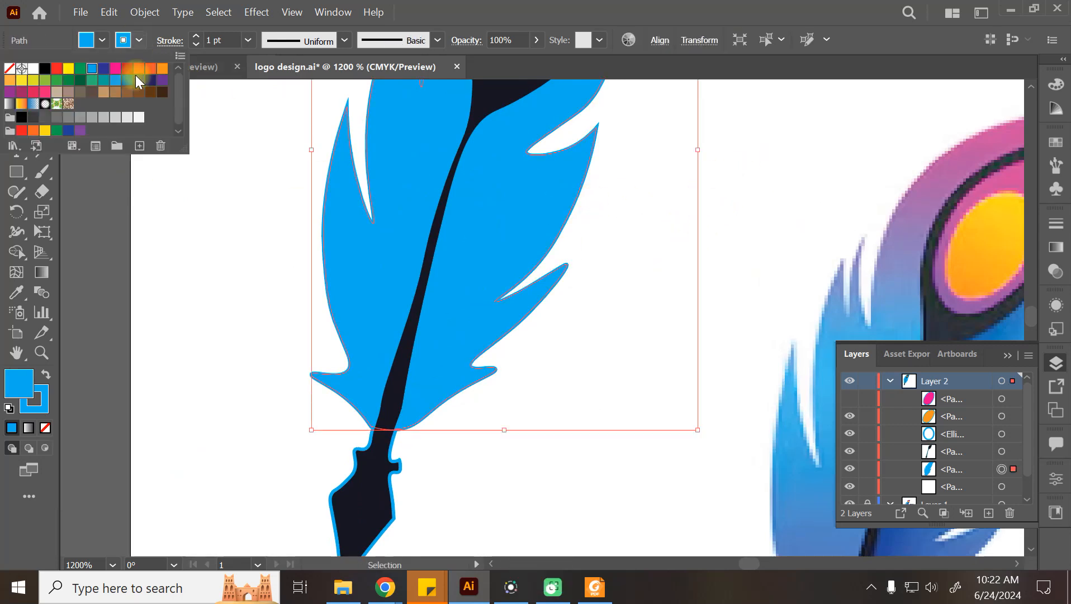
pyautogui.click(12, 74)
pyautogui.click(198, 204)
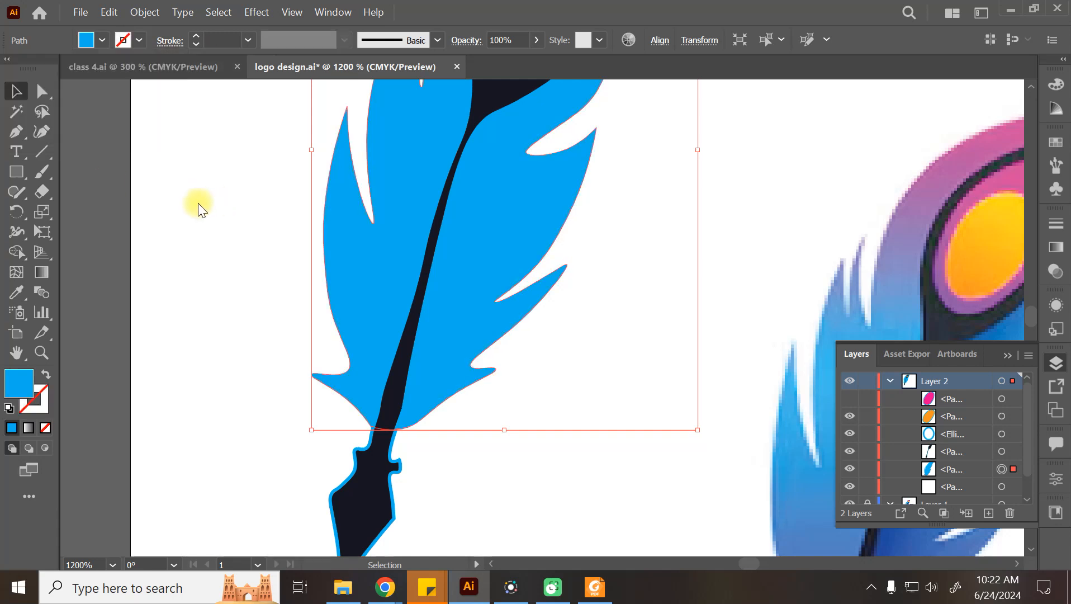
pyautogui.click(755, 189)
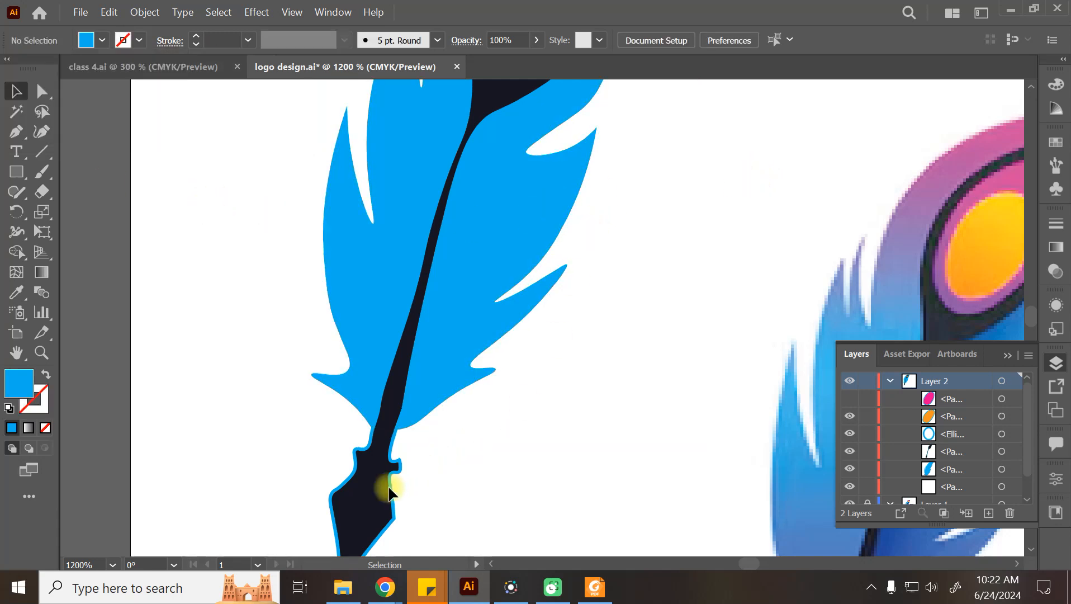
# Step: Set the stroke of the dark quill and nib shape to None
pyautogui.click(375, 512)
pyautogui.click(128, 51)
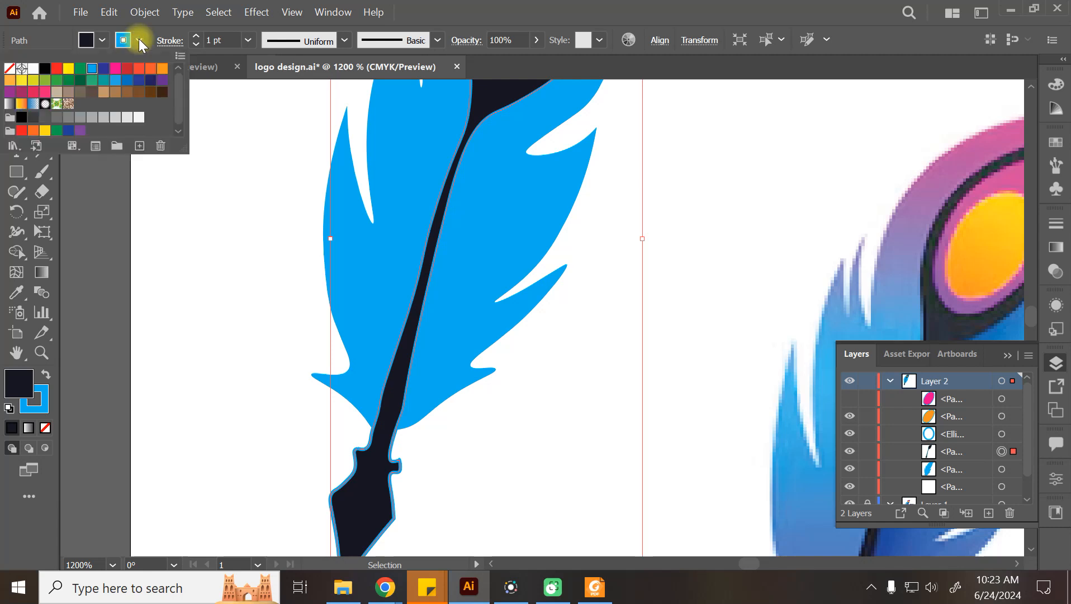
pyautogui.click(10, 68)
pyautogui.click(646, 194)
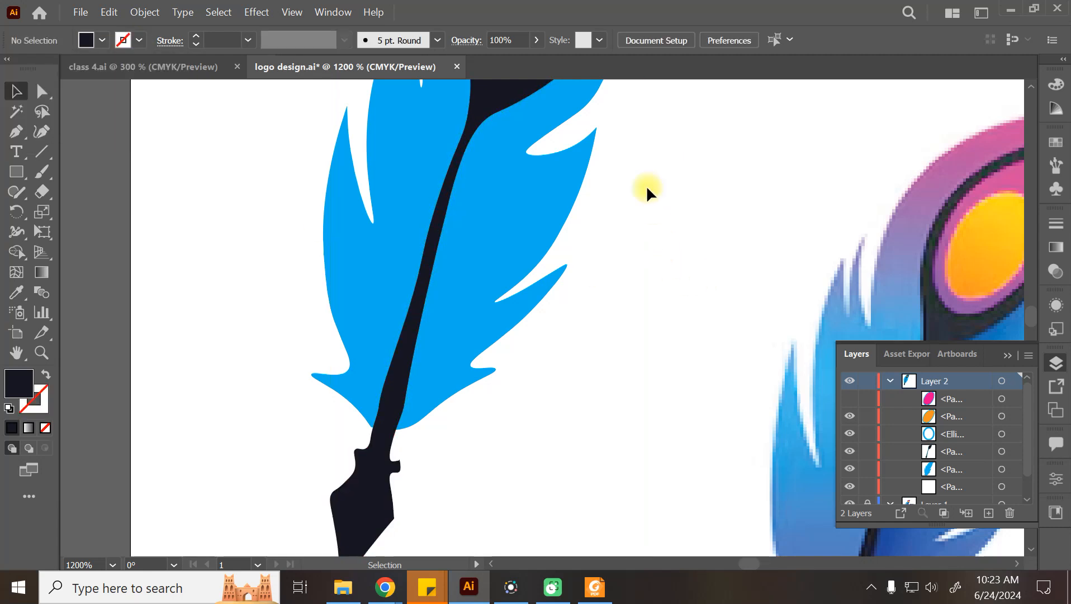
# Step: Inspect the orange oval's anchor points with the Curvature tool and compare the oval with the reference feather
pyautogui.scroll(5, 615, 207)
pyautogui.click(536, 152)
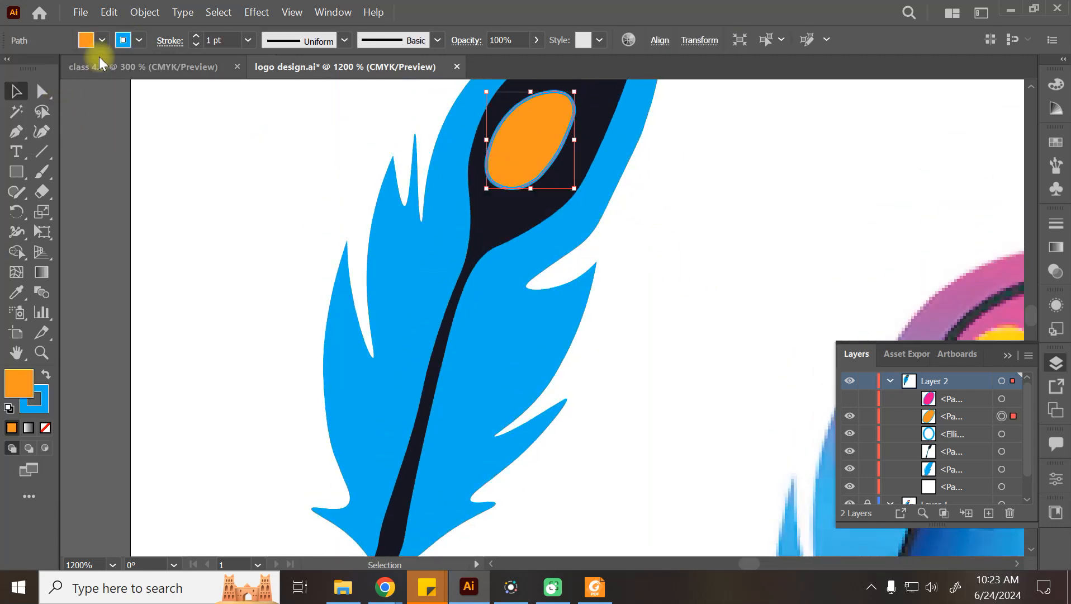
pyautogui.scroll(2, 744, 219)
pyautogui.press('space')
pyautogui.moveTo(865, 265); pyautogui.dragTo(565, 244)
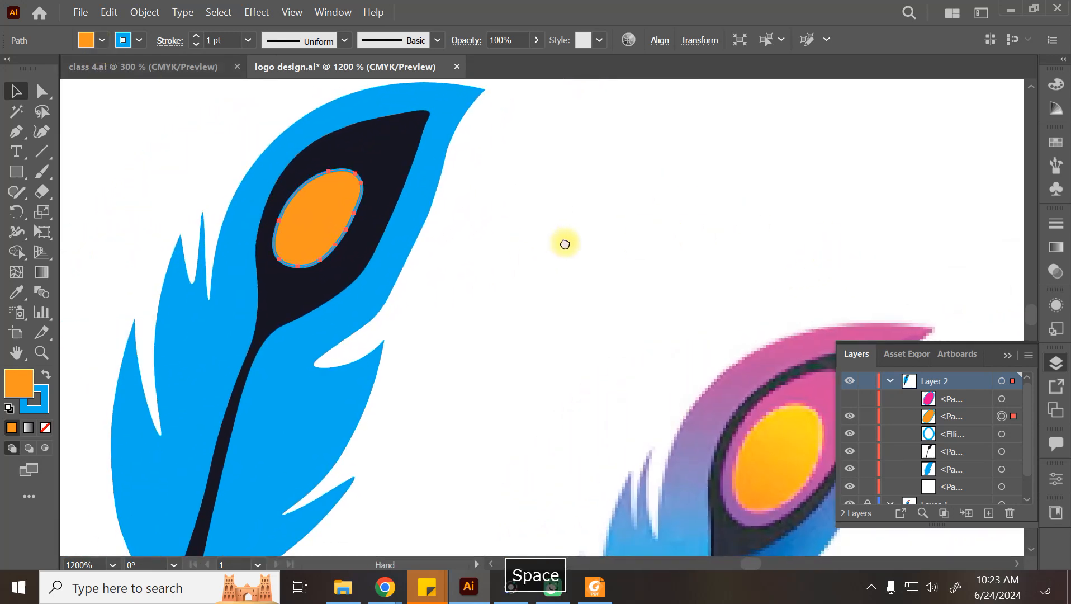
pyautogui.click(41, 133)
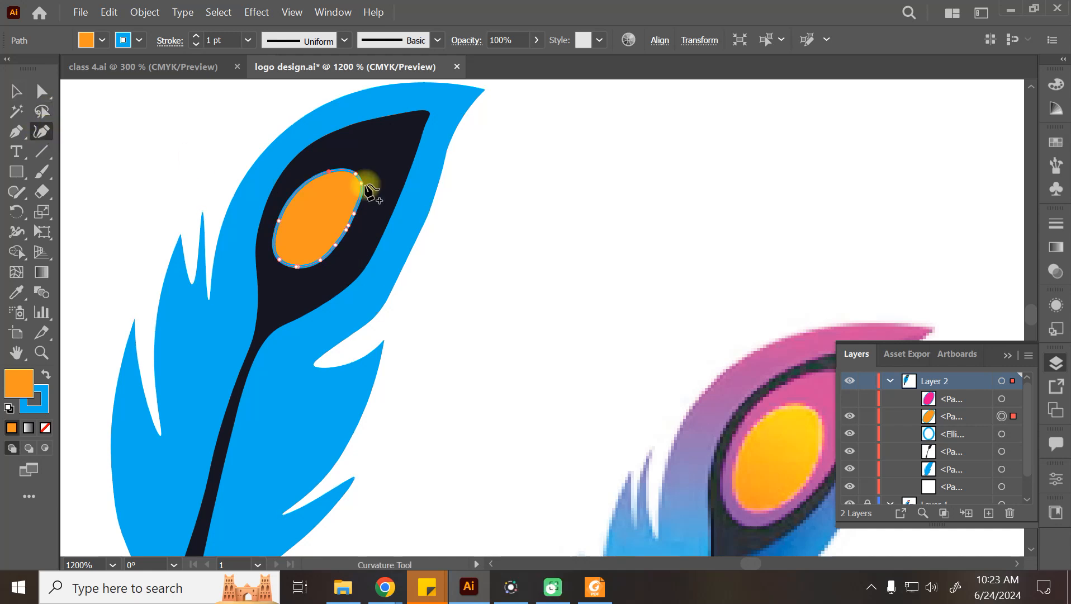
pyautogui.click(14, 105)
pyautogui.click(16, 97)
pyautogui.click(618, 229)
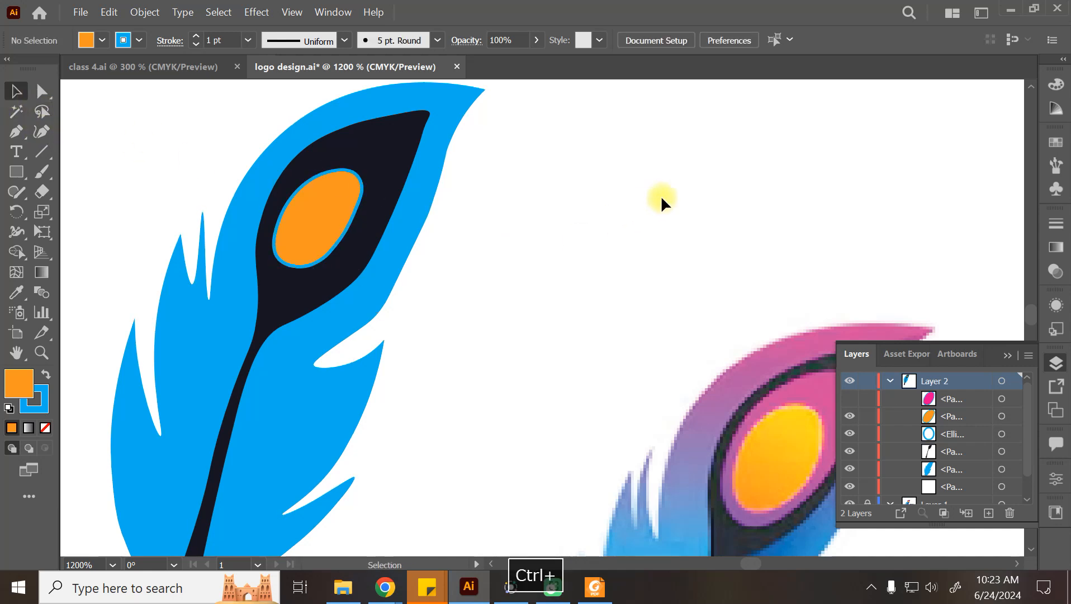
# Step: Close logo design.ai without saving its changes
pyautogui.hotkey('ctrl', '-')
pyautogui.hotkey('ctrl', '-')
pyautogui.hotkey('ctrl', '-')
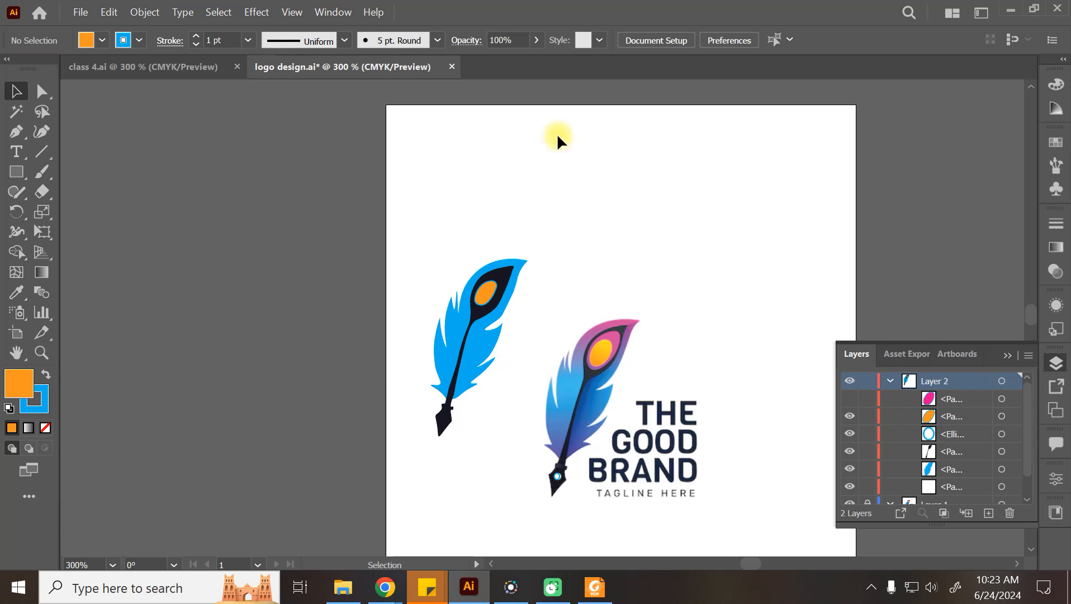
pyautogui.click(452, 67)
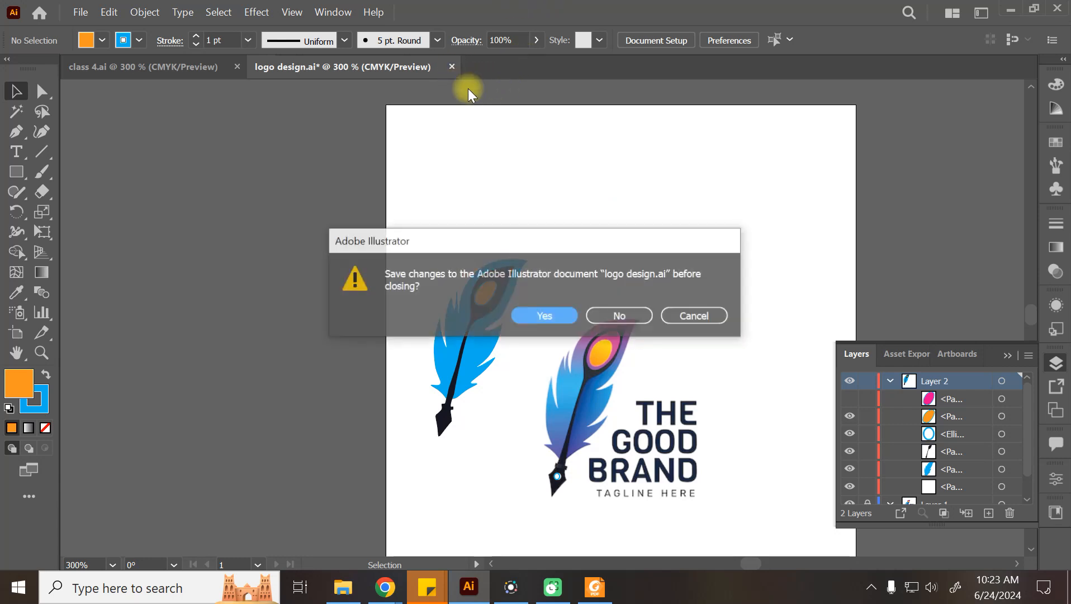
pyautogui.click(627, 324)
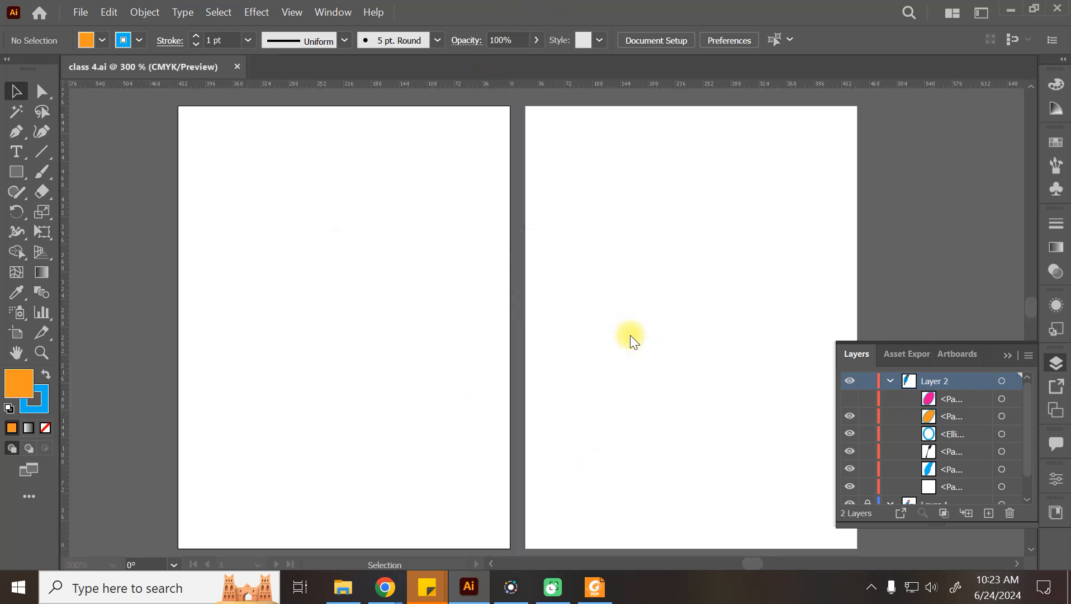
# Step: Switch to Chrome and open the Downloads folder from its recent downloads
pyautogui.moveTo(385, 587)
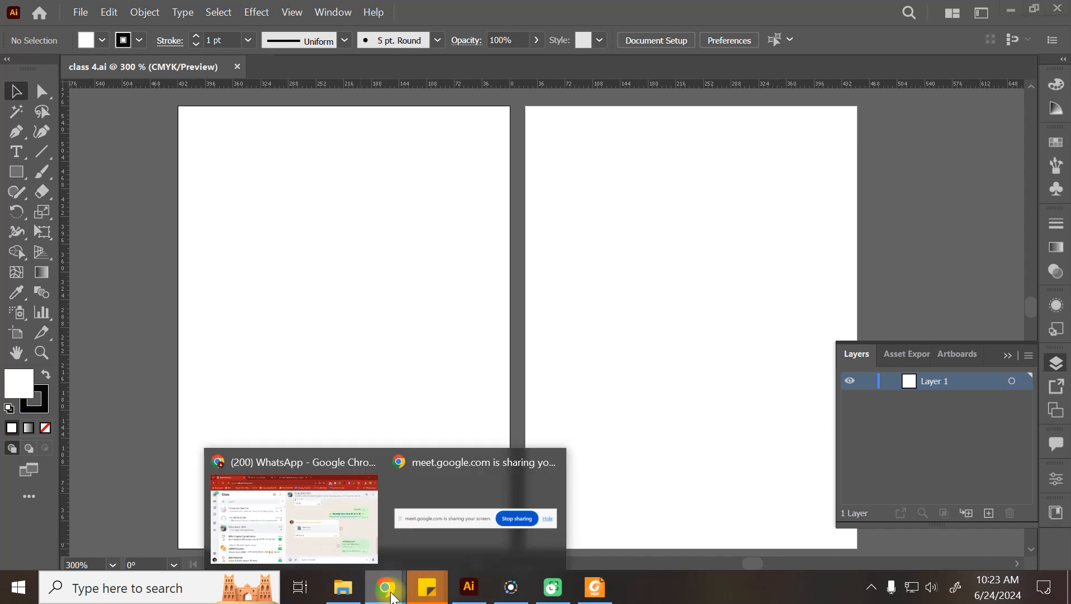
pyautogui.click(280, 528)
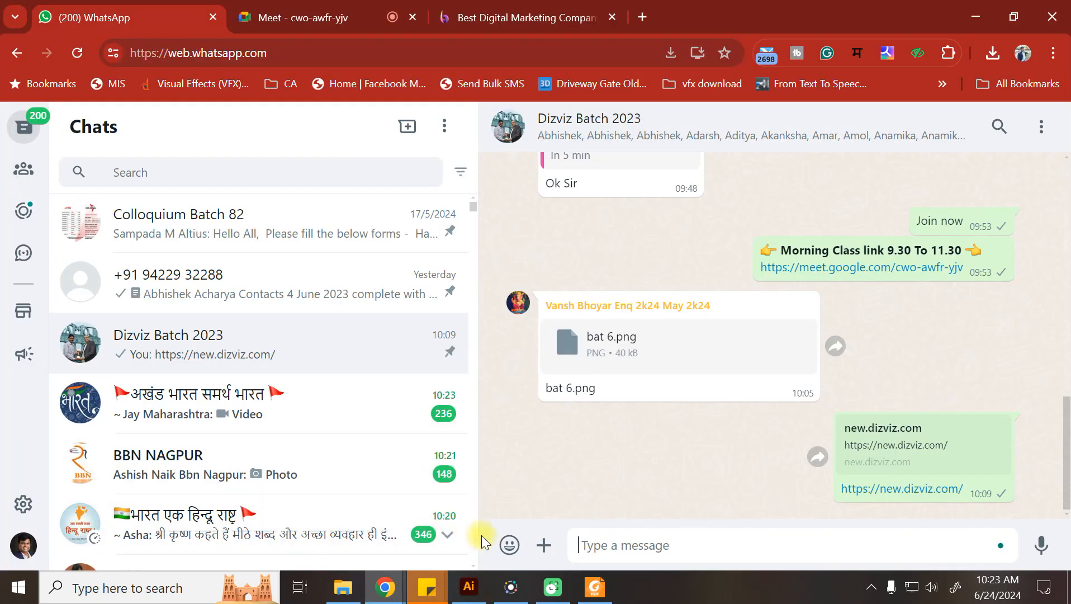
pyautogui.click(993, 53)
pyautogui.click(935, 171)
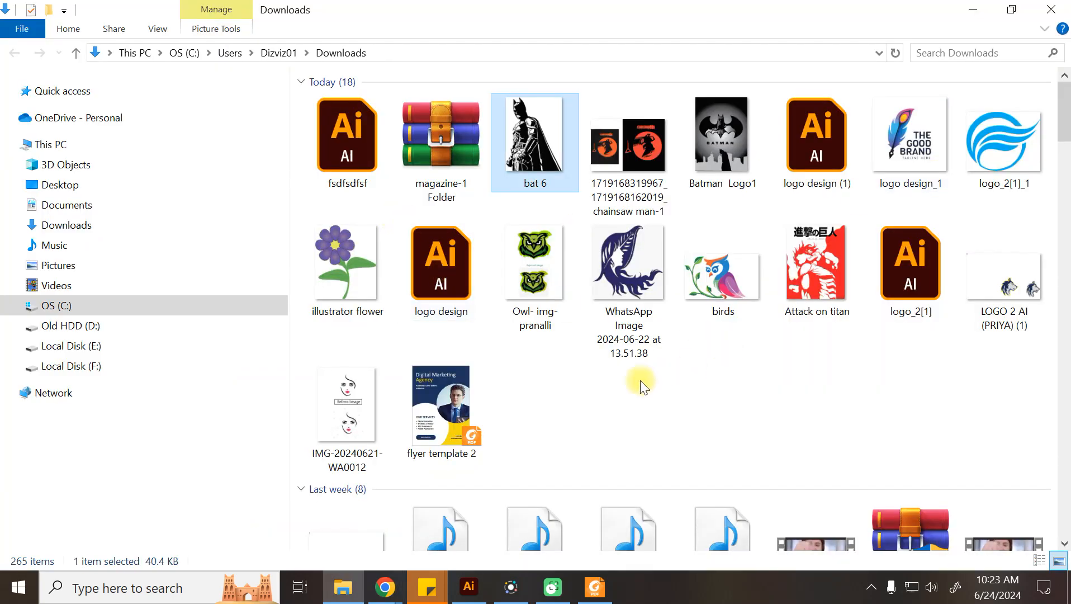
# Step: Preview the Batman Logo1 image from Downloads and close the viewer
pyautogui.click(720, 147)
pyautogui.doubleClick(717, 141)
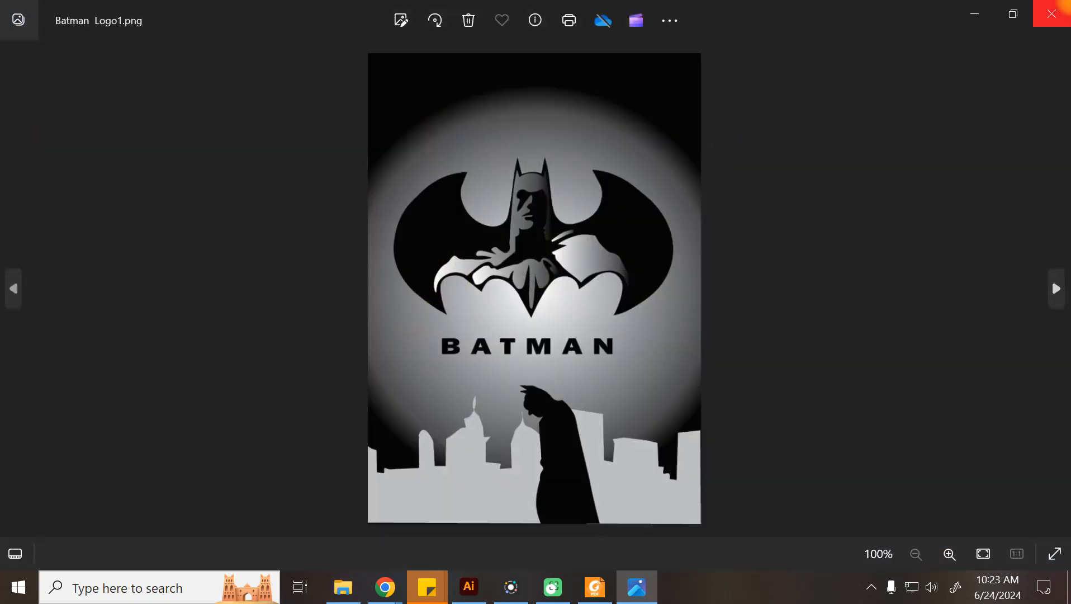
pyautogui.click(1055, 9)
# Step: Open logo design (1) in Illustrator, continuing past the color profile warning, then close it after viewing the feather trace and return to Downloads
pyautogui.doubleClick(816, 137)
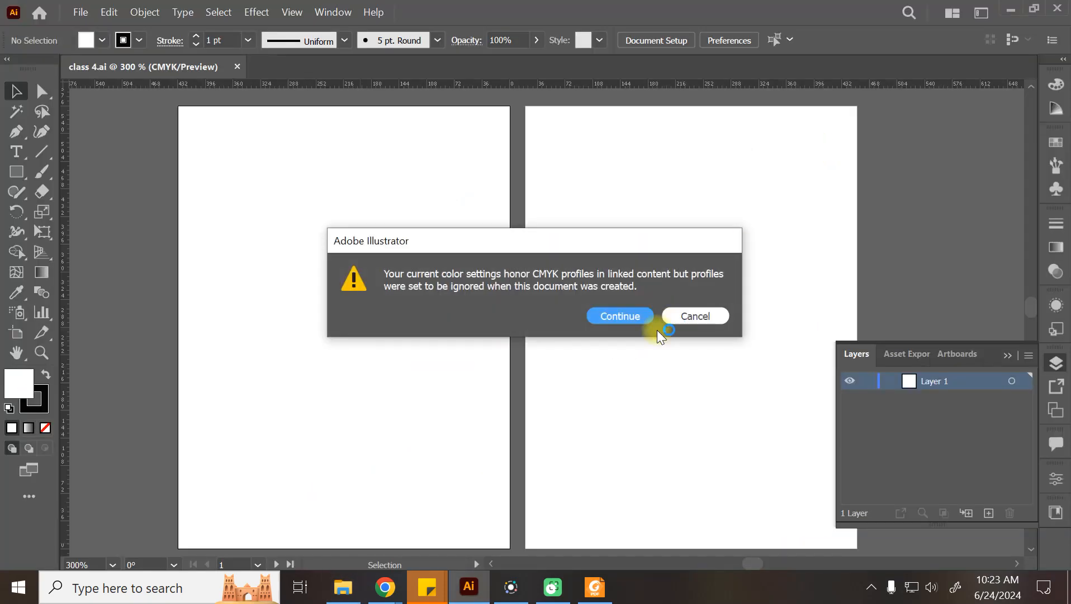
pyautogui.click(634, 317)
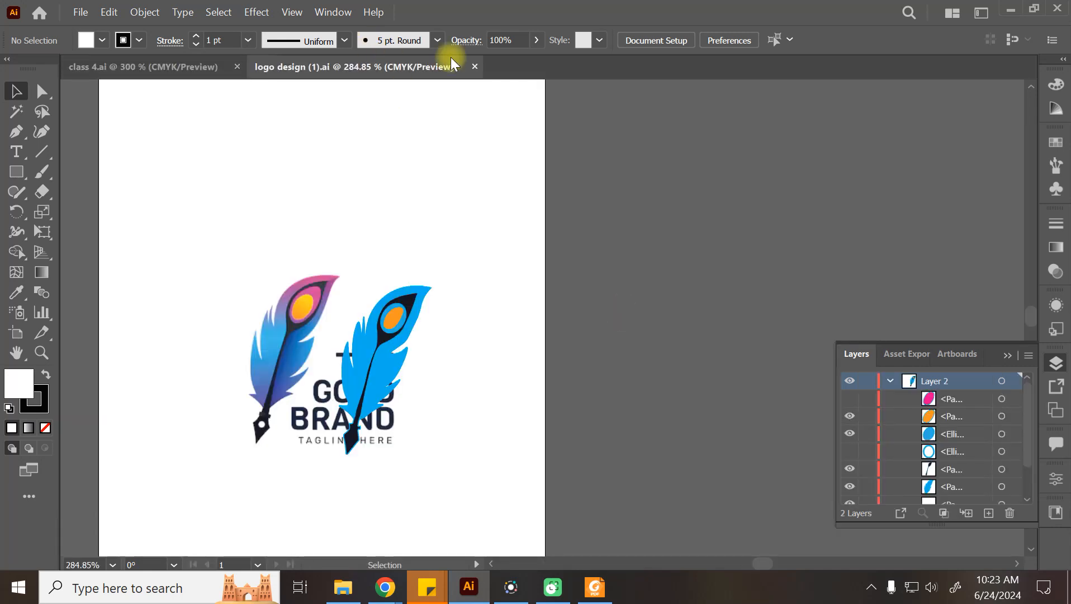
pyautogui.click(476, 68)
pyautogui.click(1011, 9)
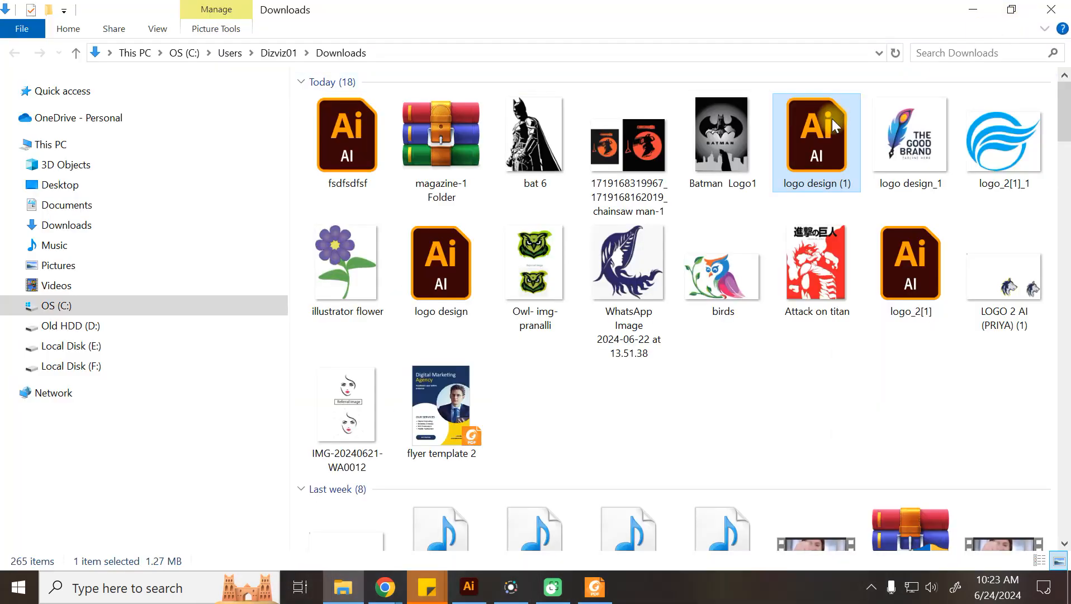
# Step: Reopen Batman Logo1 and examine the bat emblem and lettering up close, then close the image
pyautogui.doubleClick(702, 161)
pyautogui.scroll(3, 516, 257)
pyautogui.scroll(-3, 517, 257)
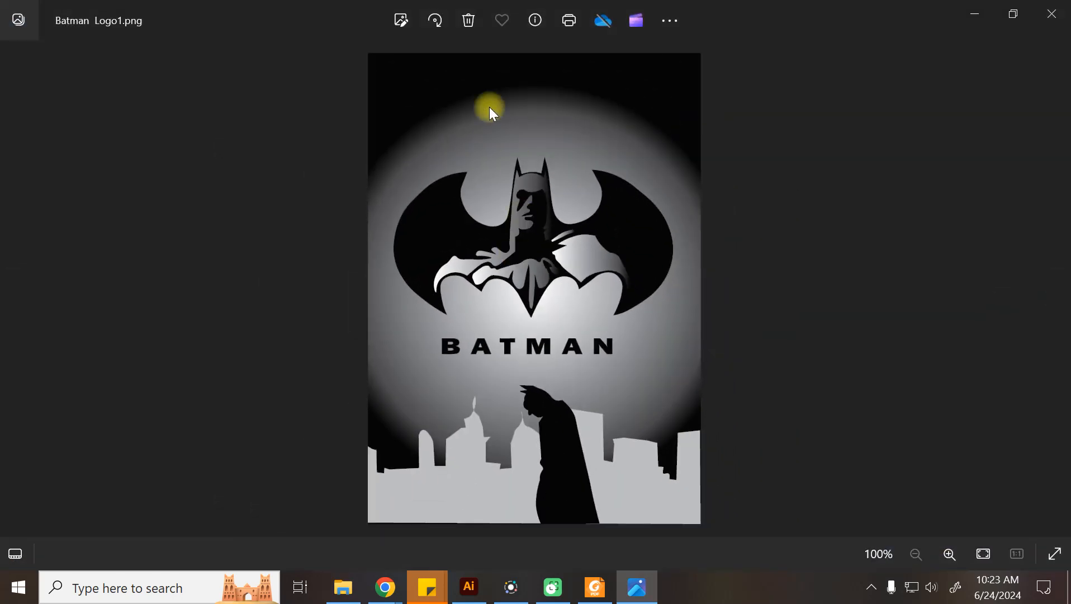
pyautogui.scroll(2, 490, 227)
pyautogui.moveTo(501, 364); pyautogui.dragTo(442, 346)
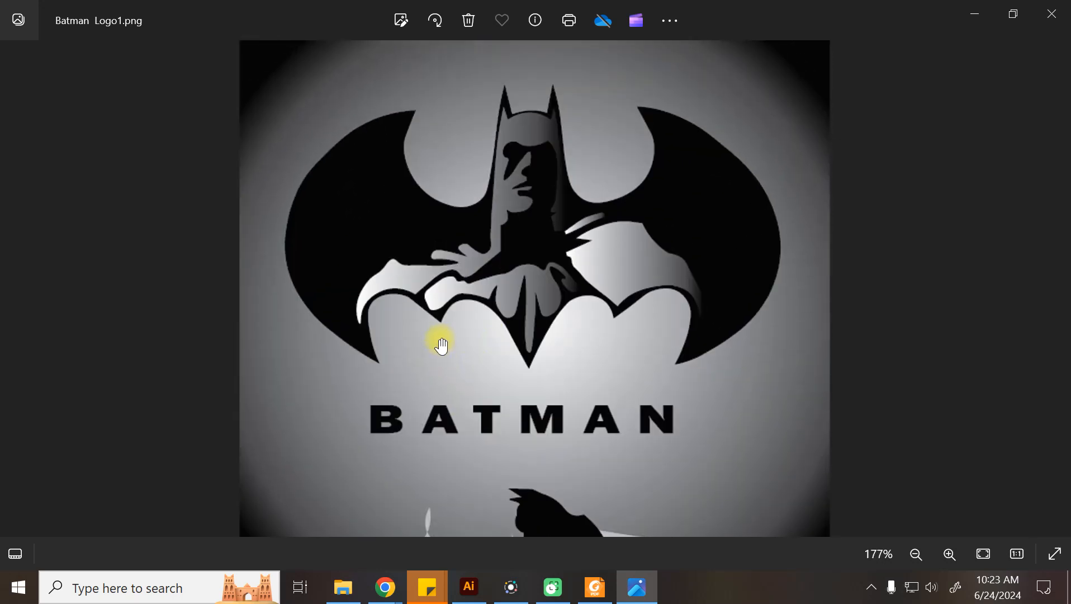
pyautogui.scroll(-3, 441, 346)
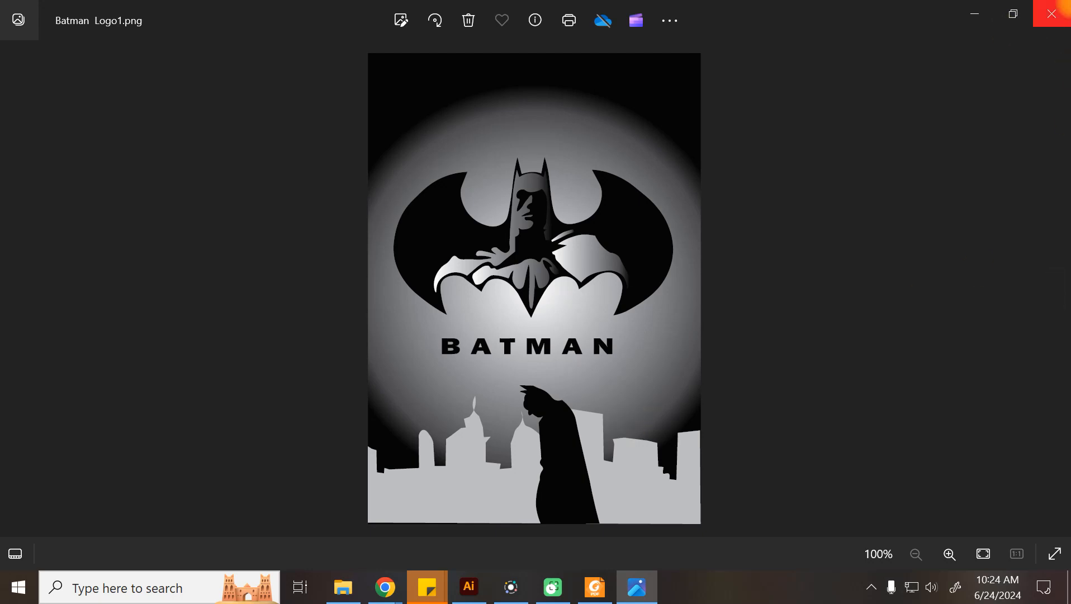
pyautogui.click(1052, 13)
pyautogui.click(633, 442)
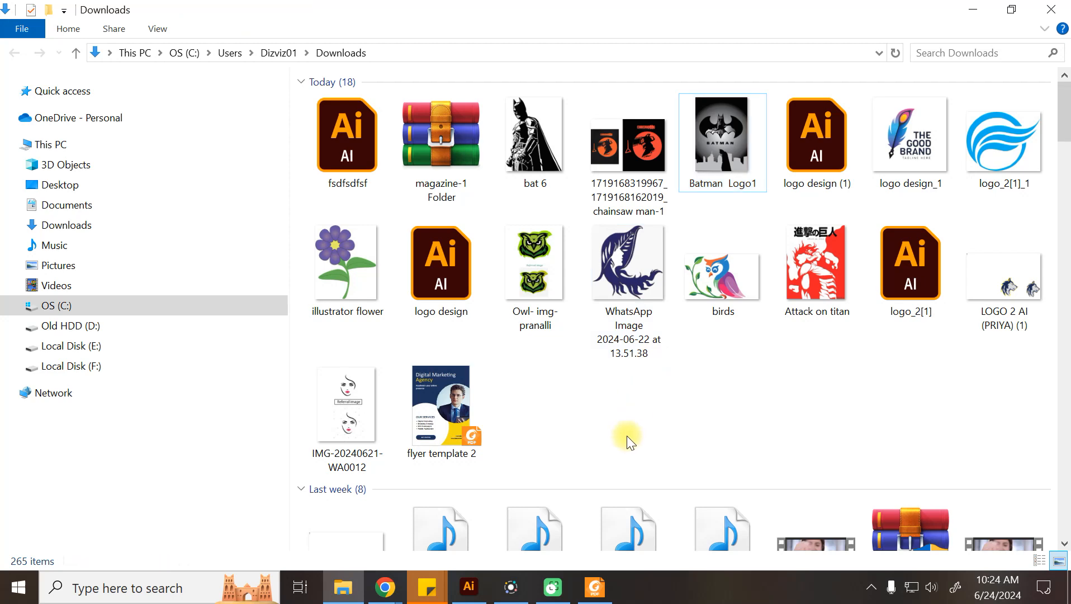
# Step: Compare the traced Chainsaw Man artwork with its reference up close in the chainsaw man-1 image, then close it
pyautogui.doubleClick(620, 179)
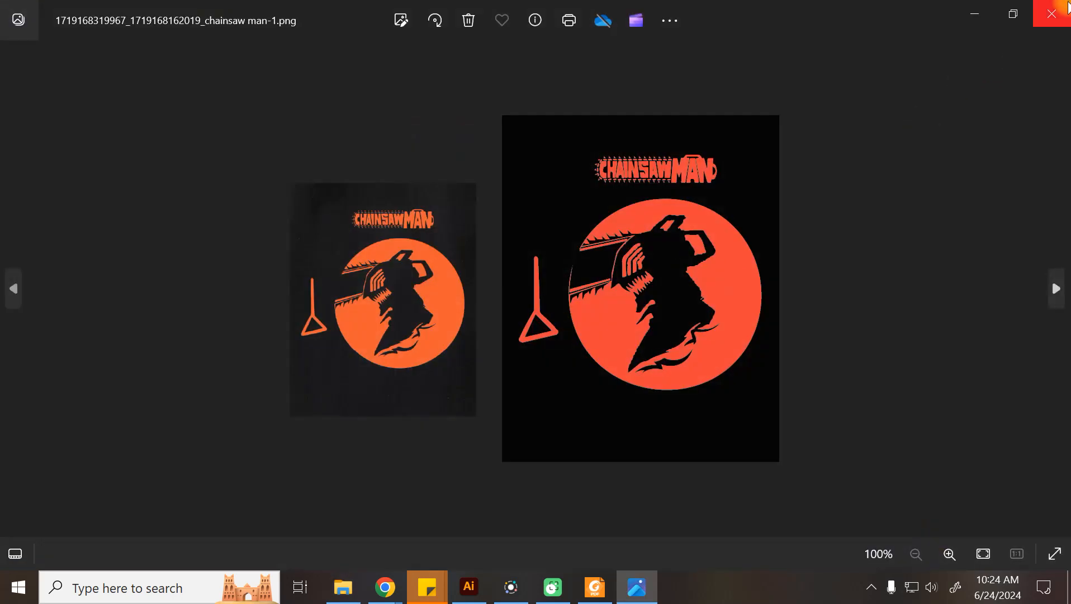
pyautogui.click(1051, 14)
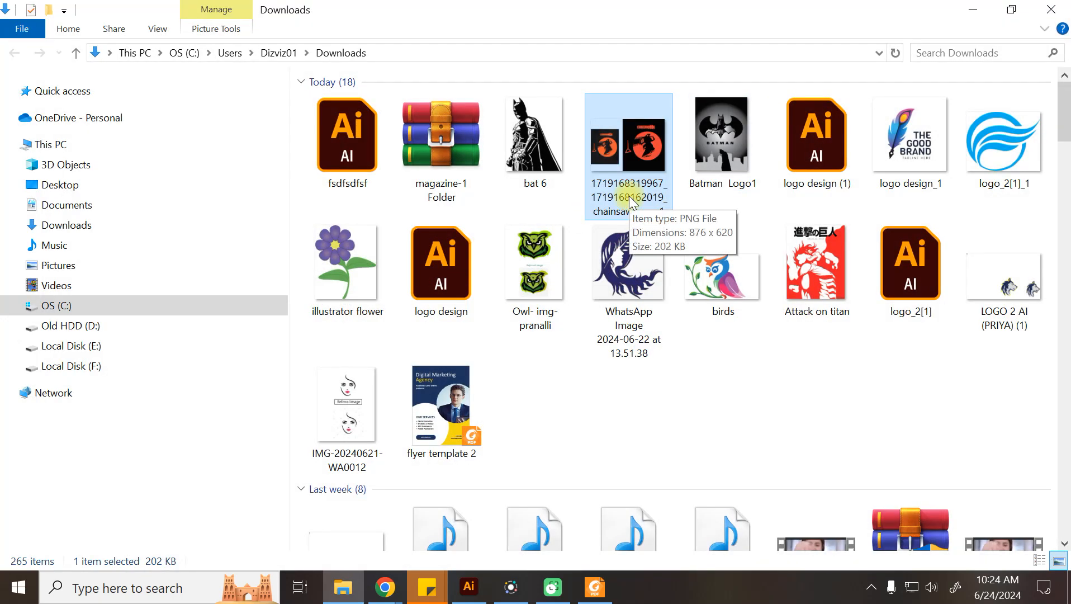
pyautogui.doubleClick(641, 148)
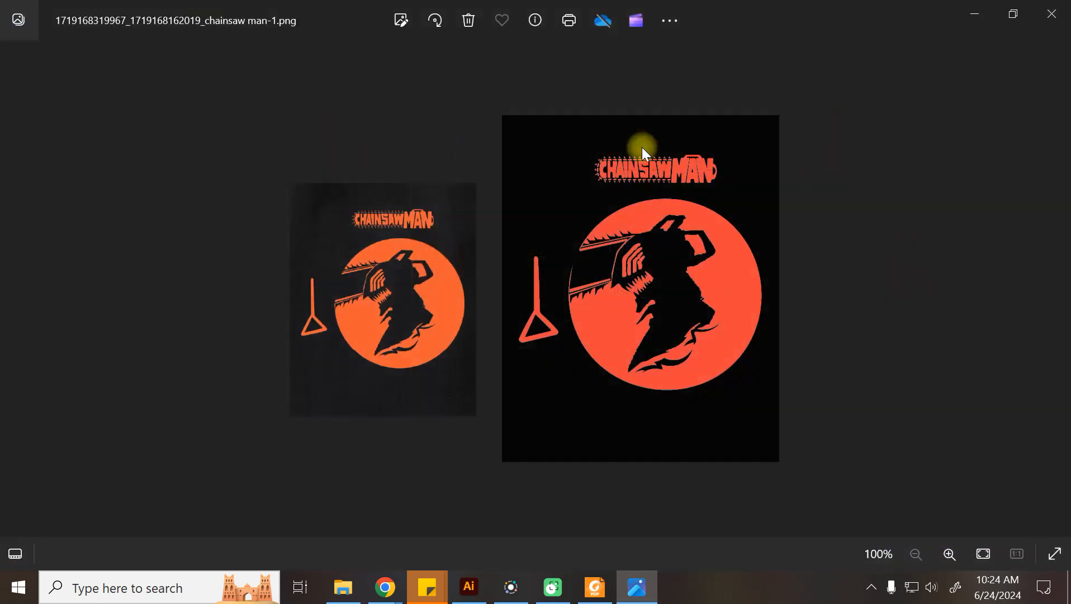
pyautogui.scroll(6, 609, 289)
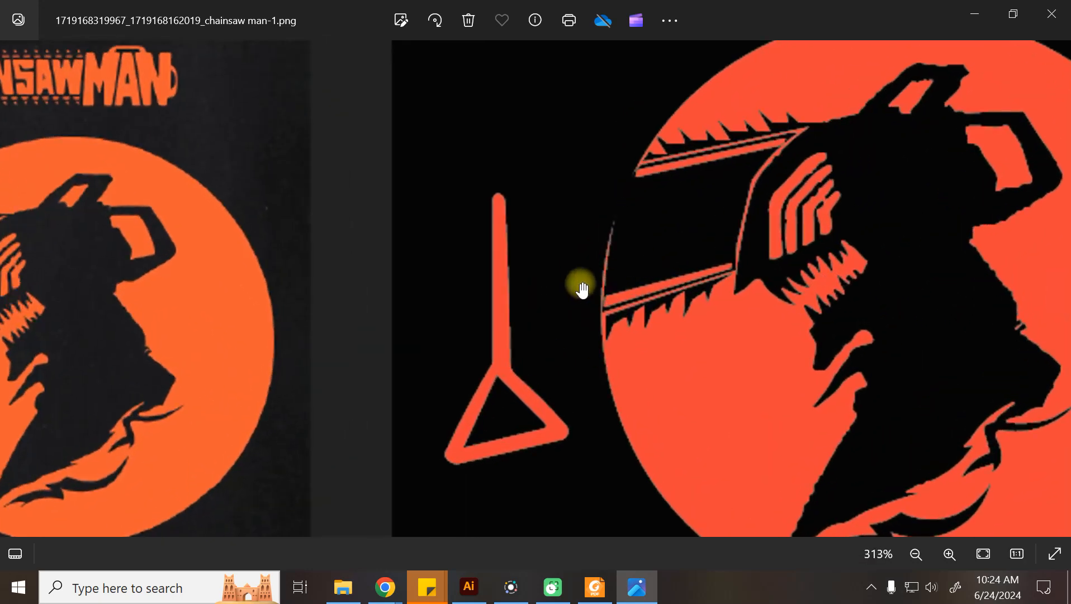
pyautogui.moveTo(717, 246); pyautogui.dragTo(583, 356)
pyautogui.scroll(-3, 582, 353)
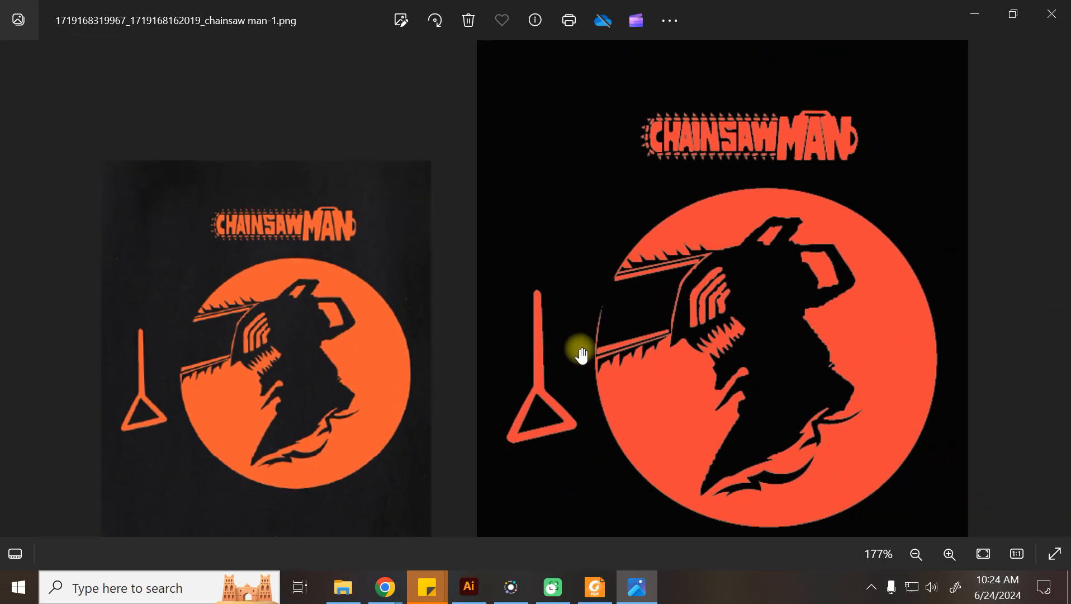
pyautogui.scroll(5, 500, 327)
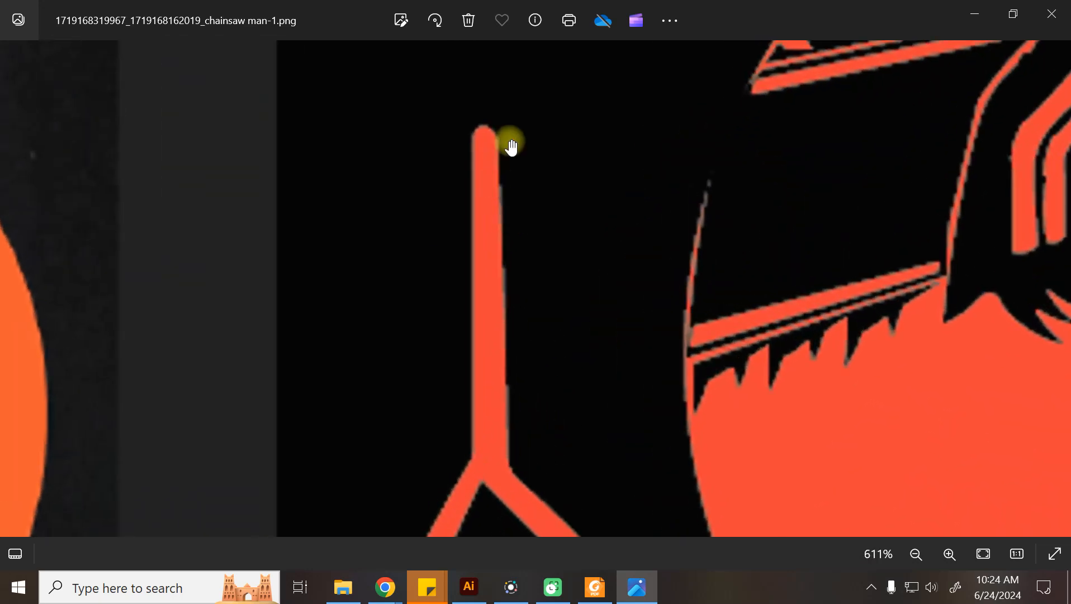
pyautogui.moveTo(139, 357); pyautogui.dragTo(937, 312)
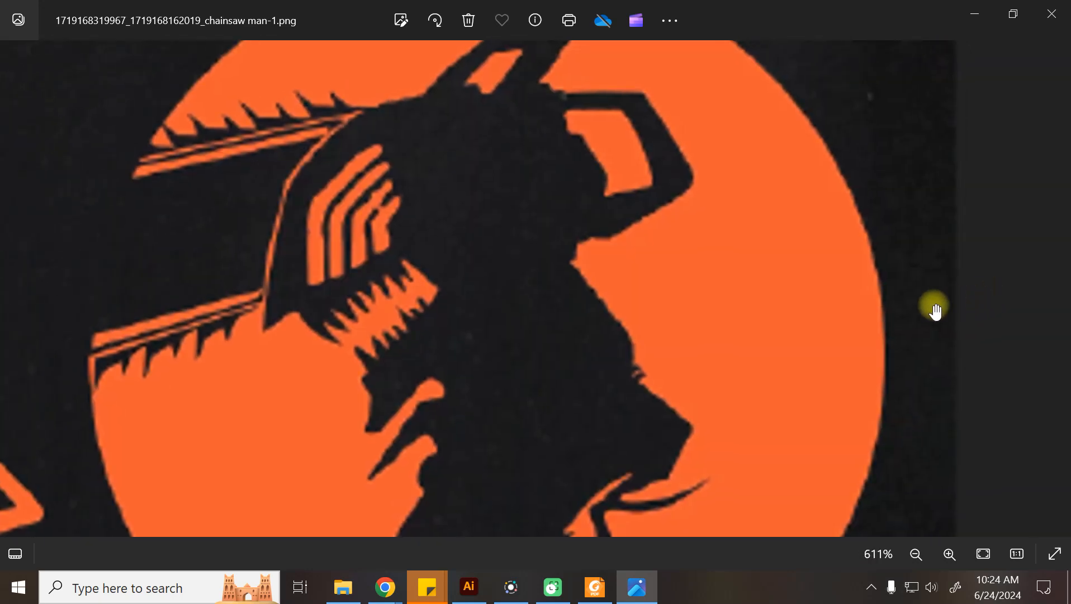
pyautogui.click(1058, 7)
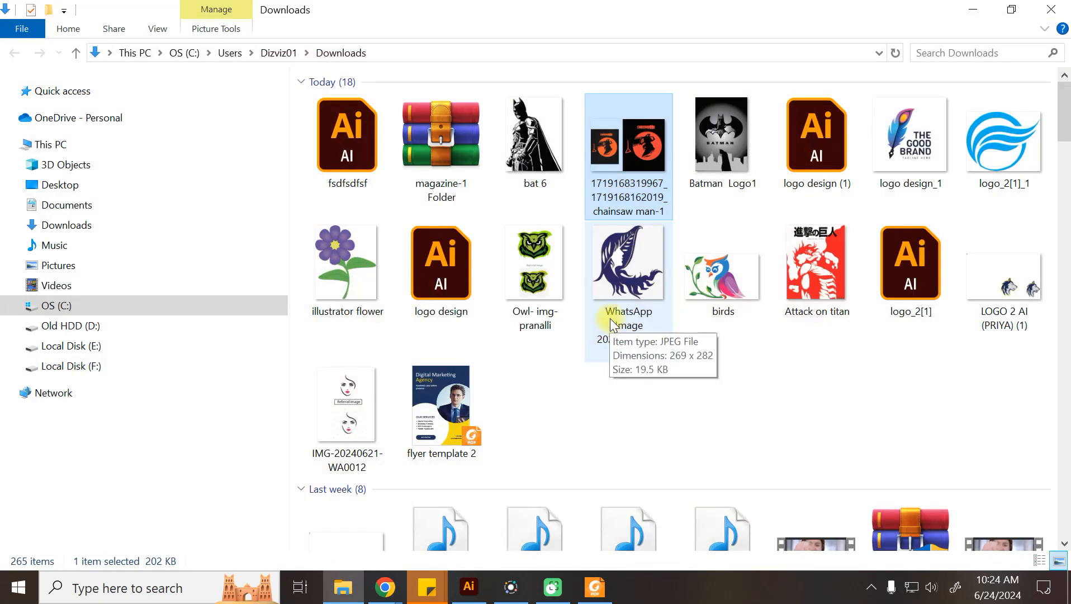
# Step: Open the bat 6 image and inspect the Batman figure's torso and arm details, then close it
pyautogui.doubleClick(530, 142)
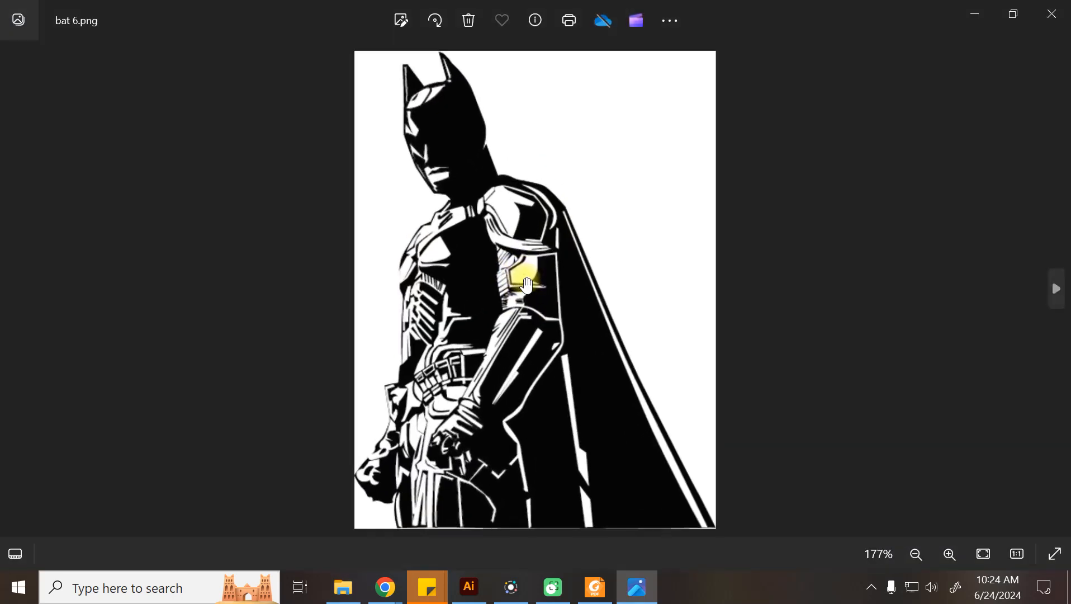
pyautogui.scroll(3, 528, 285)
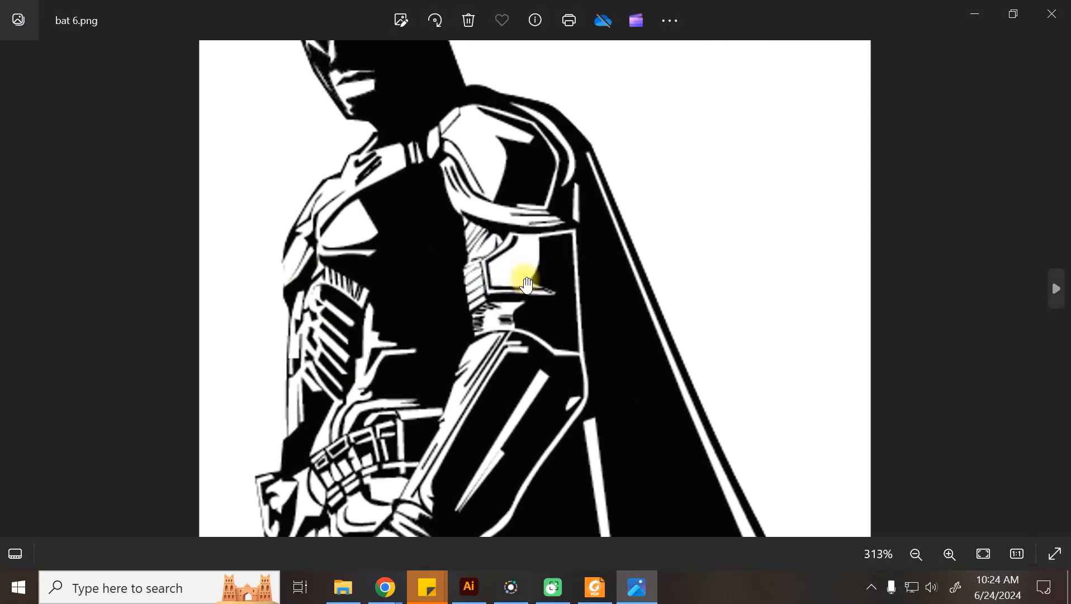
pyautogui.scroll(-3, 528, 285)
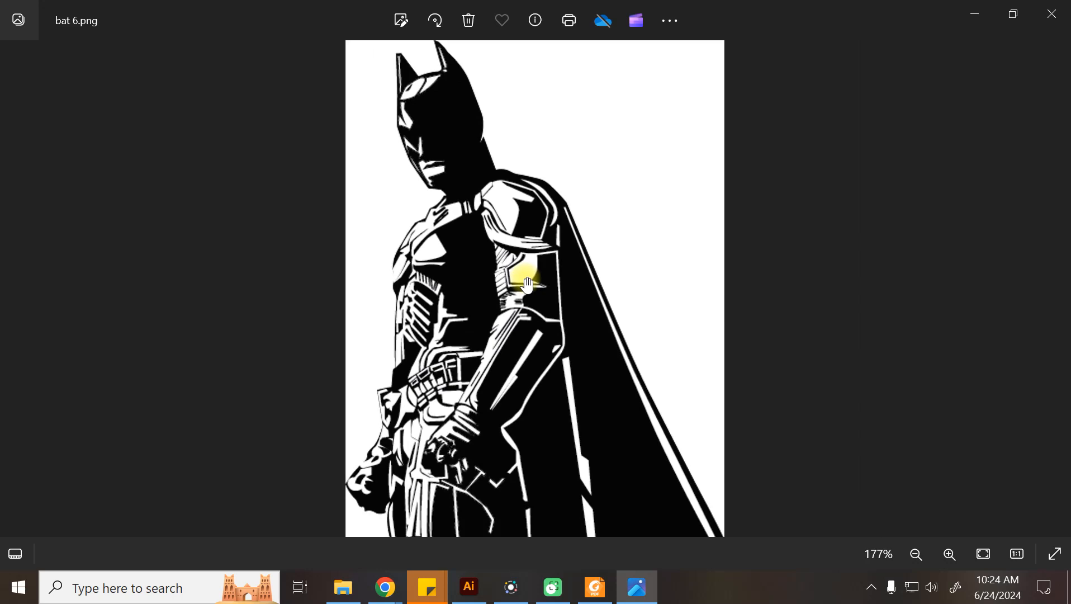
pyautogui.scroll(6, 529, 299)
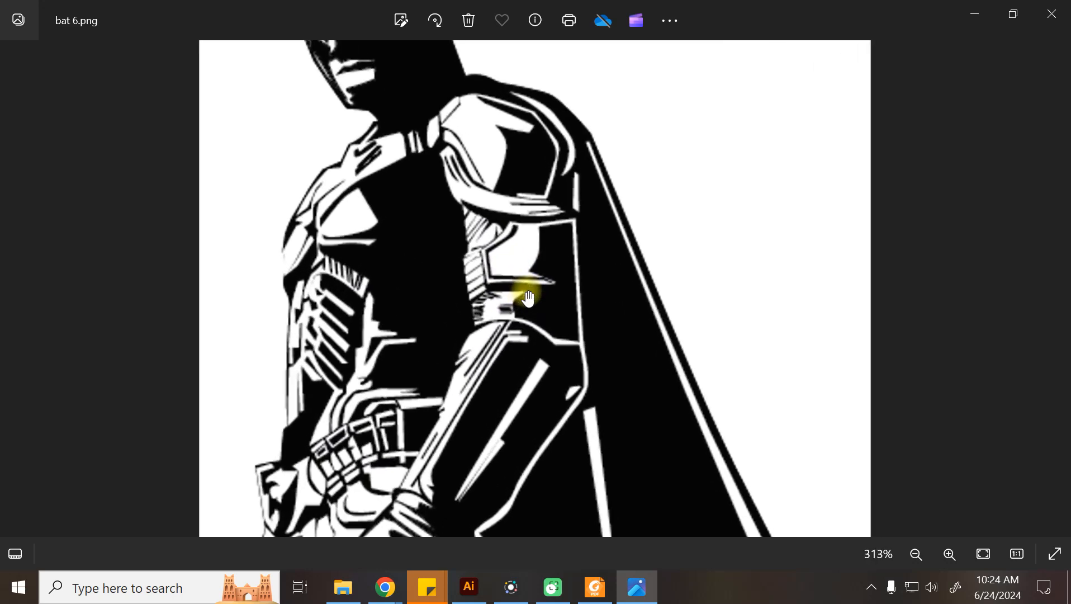
pyautogui.scroll(-6, 529, 299)
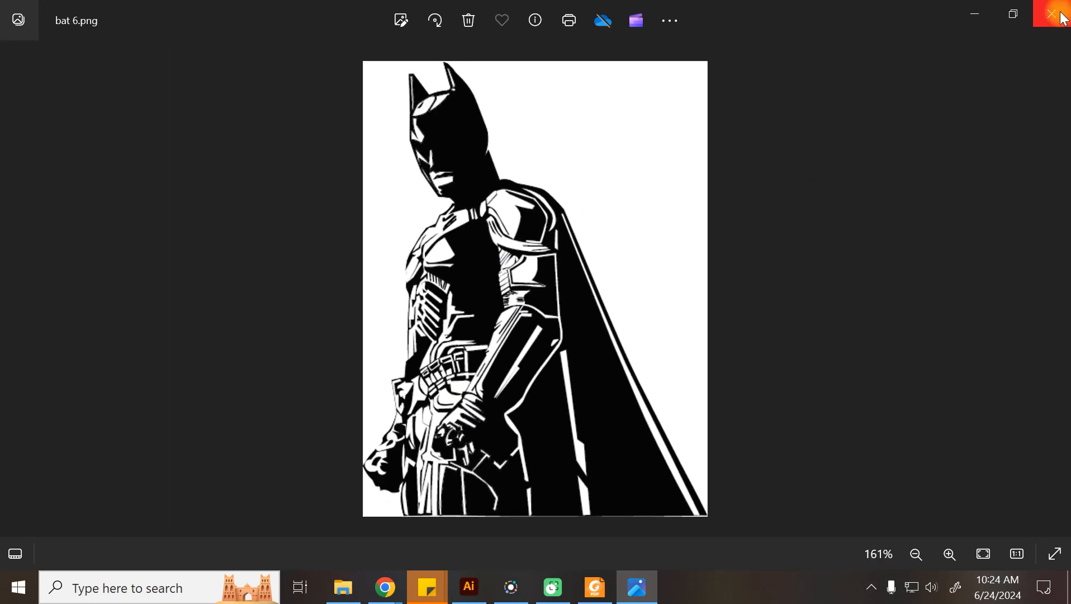
pyautogui.hotkey('alt', 'F4')
# Step: Return to Downloads and reopen bat 6 to check the edges of the arm shapes at high magnification, then close it
pyautogui.click(466, 597)
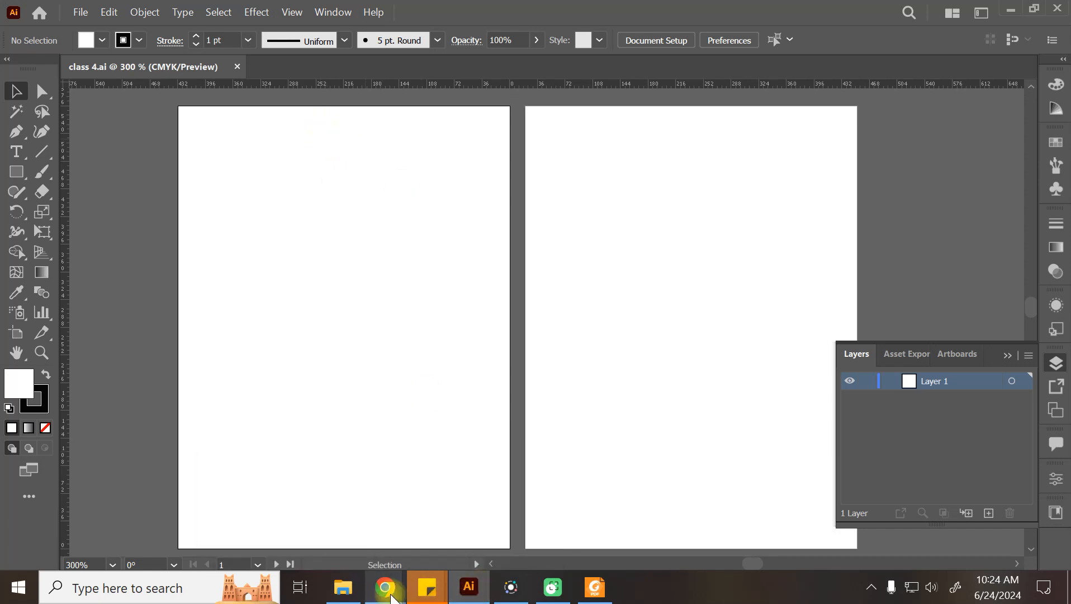
pyautogui.click(342, 587)
pyautogui.doubleClick(539, 138)
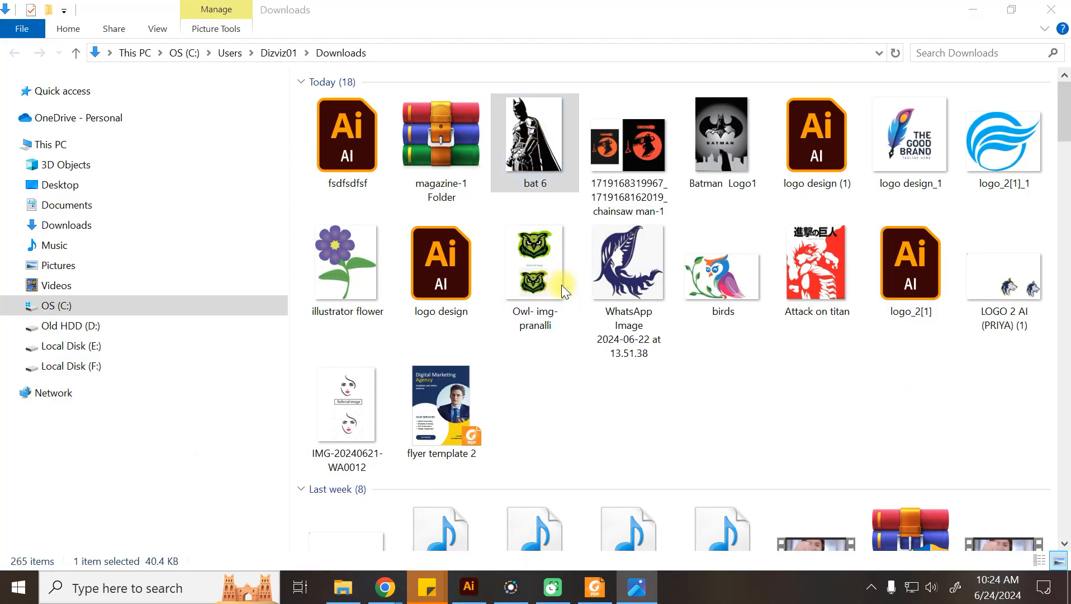
pyautogui.scroll(4, 559, 278)
pyautogui.scroll(5, 560, 278)
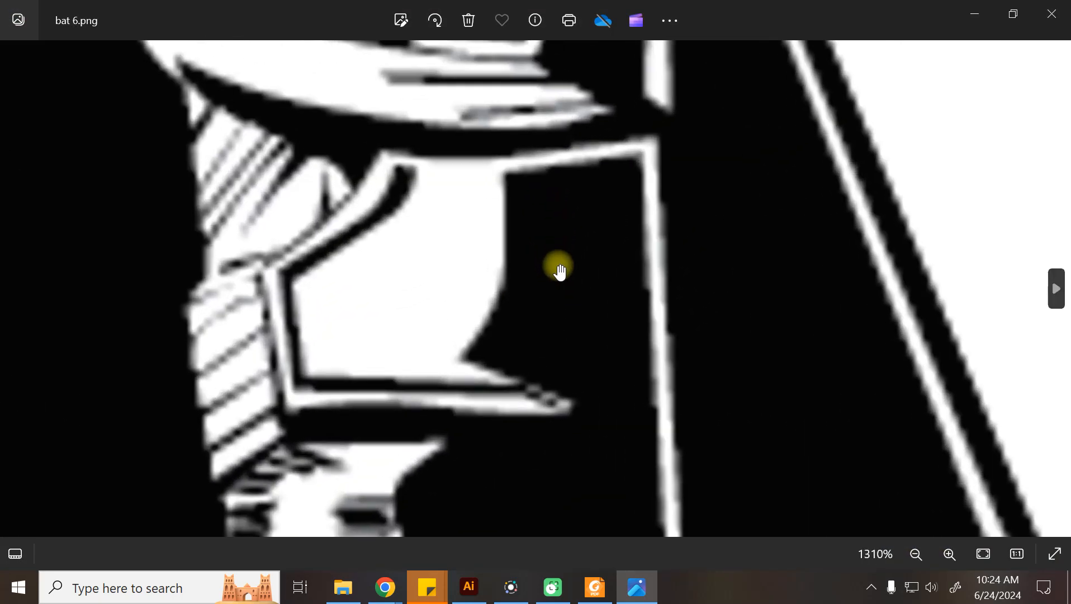
pyautogui.scroll(-5, 561, 272)
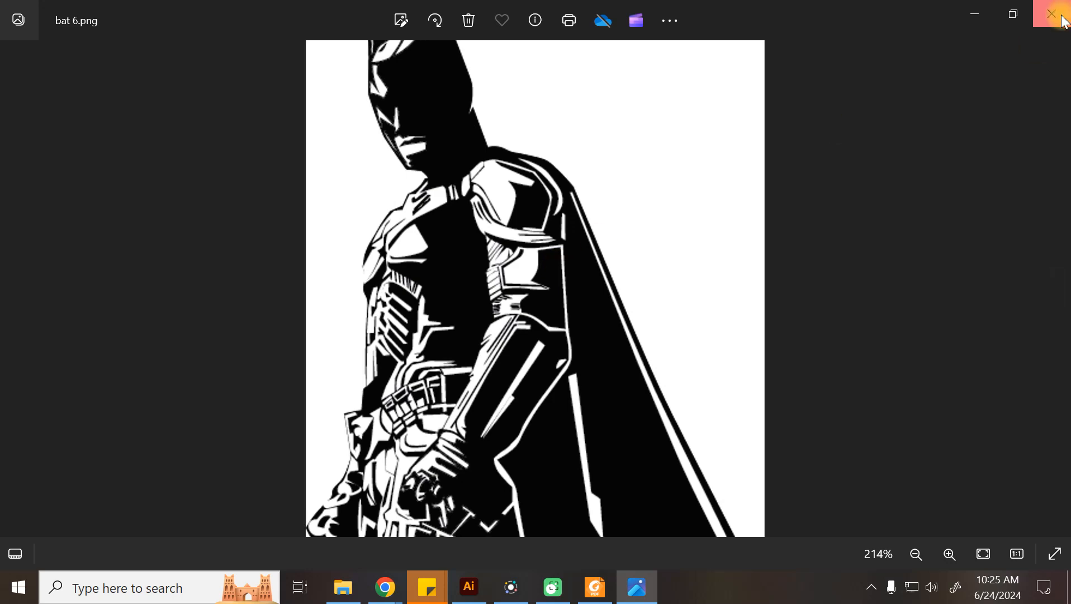
pyautogui.click(1063, 20)
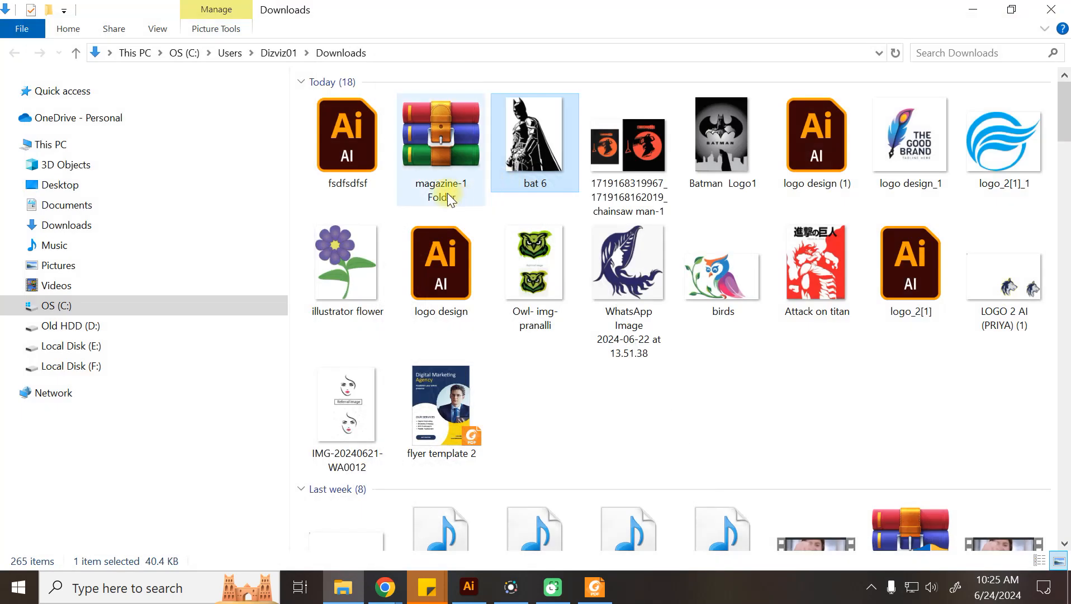
# Step: Extract the magazine-1 Folder archive into its own folder in Downloads and open the extracted folder
pyautogui.rightClick(445, 140)
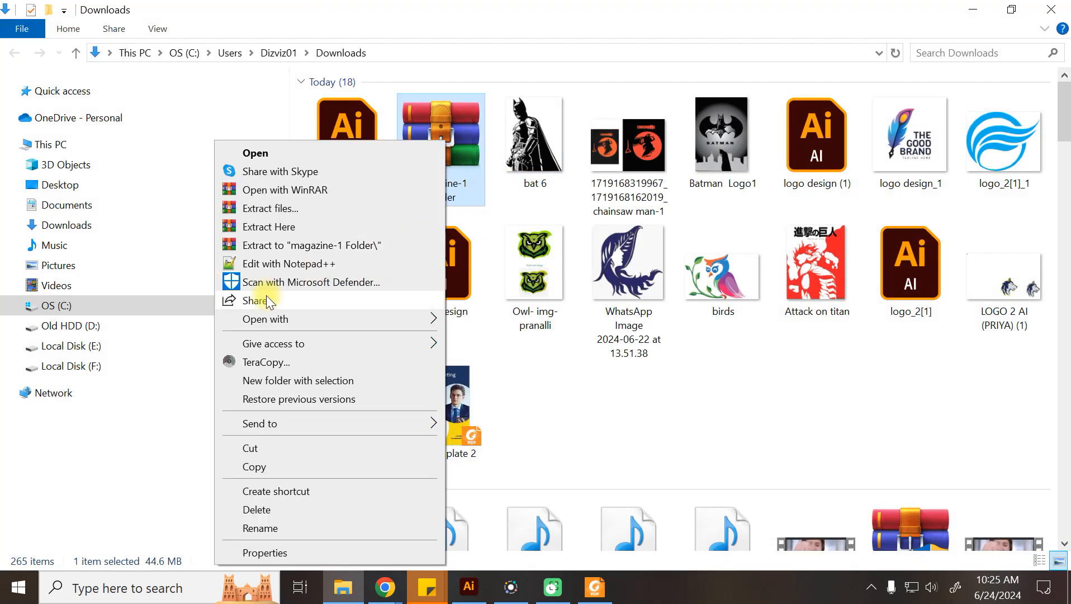
pyautogui.click(278, 245)
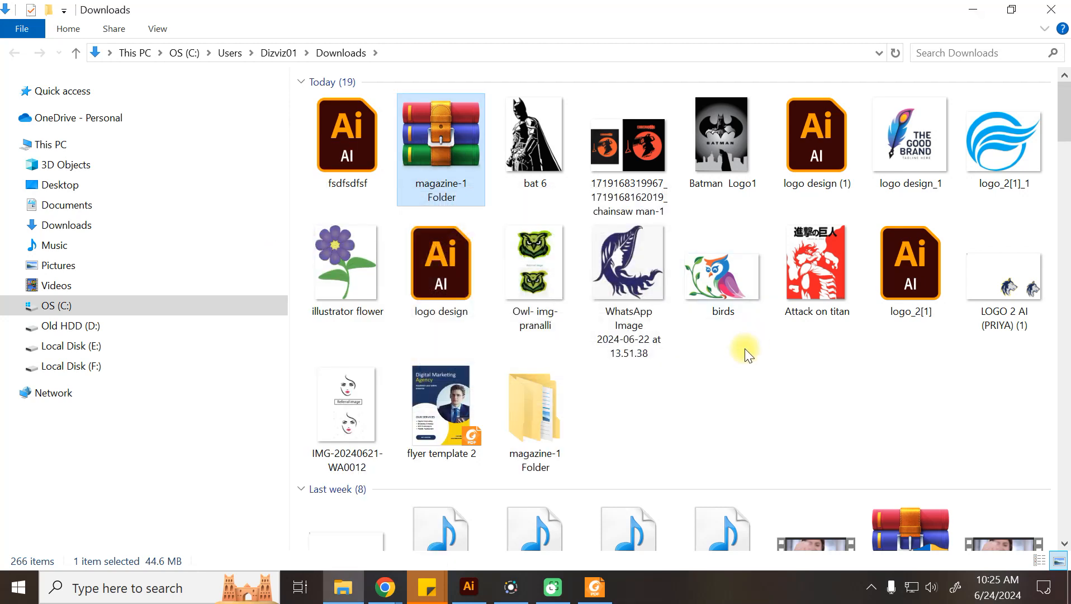
pyautogui.doubleClick(556, 420)
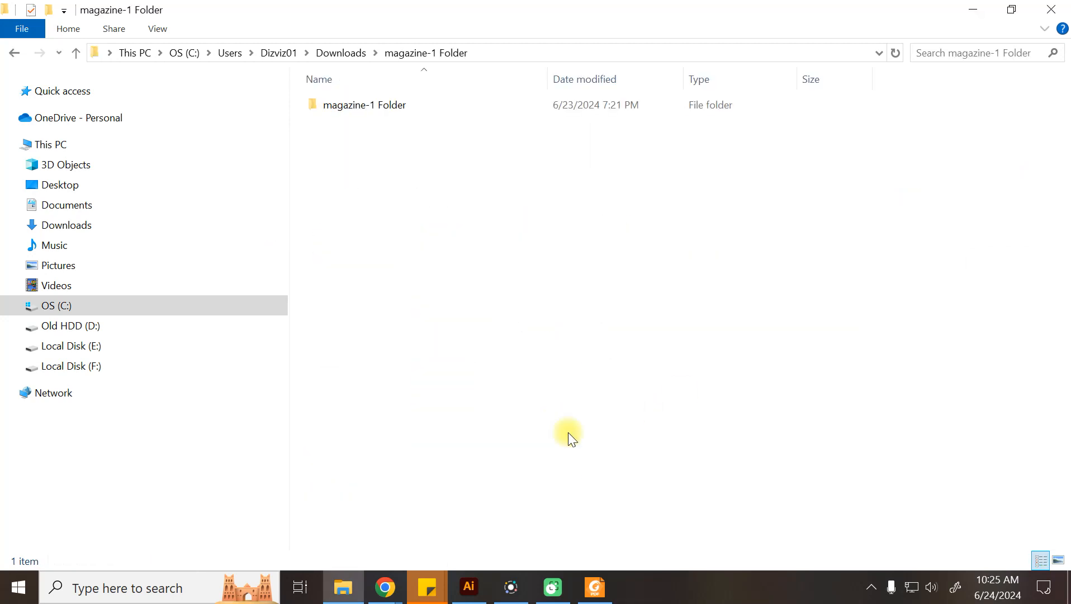
# Step: Open the magazine-1 PDF inside the inner magazine-1 Folder, look through its pages at 50% zoom, and close all open PDF tabs
pyautogui.doubleClick(346, 105)
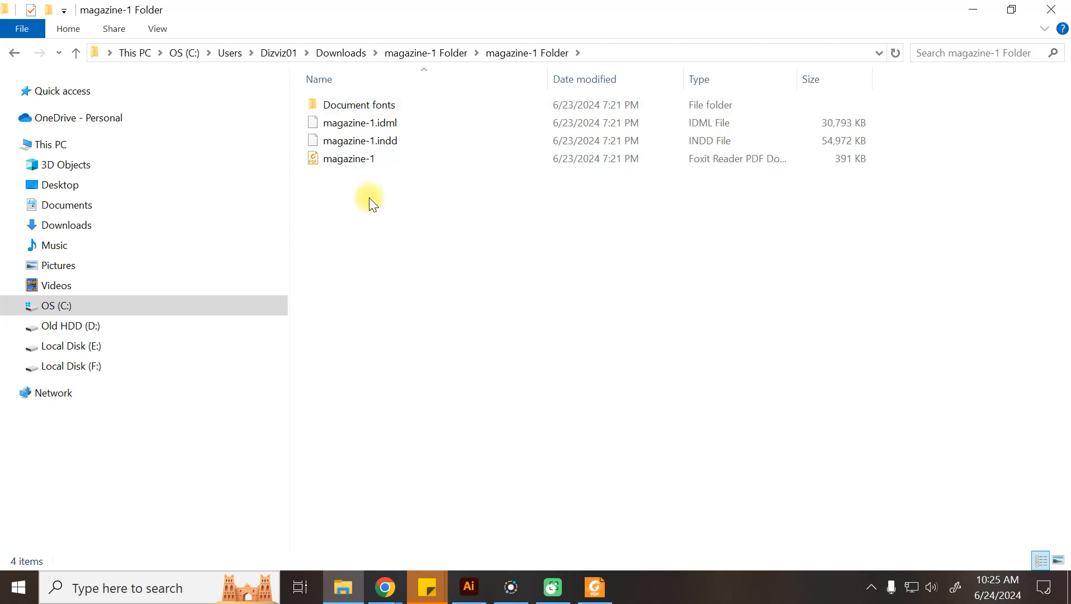
pyautogui.doubleClick(347, 159)
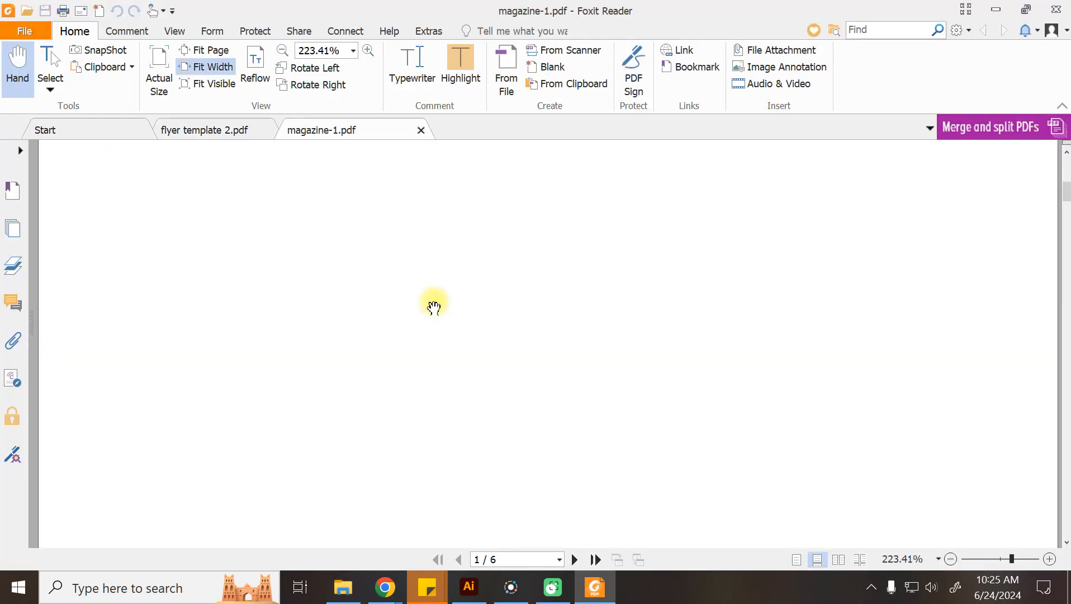
pyautogui.scroll(-5, 435, 307)
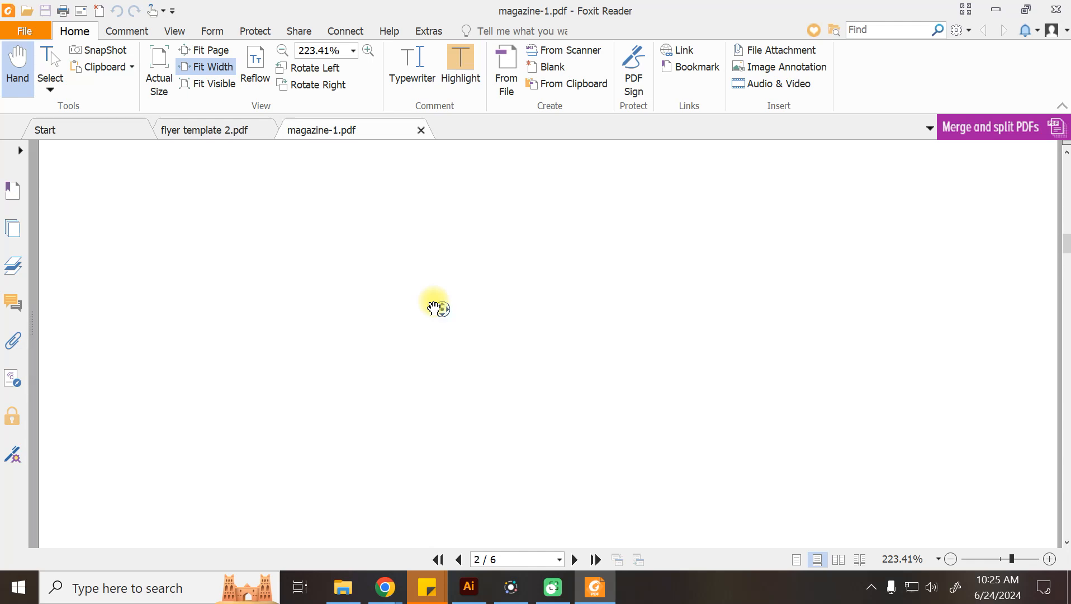
pyautogui.hotkey('ctrl', '-')
pyautogui.hotkey('ctrl', '-')
pyautogui.hotkey('ctrl', '-')
pyautogui.hotkey('ctrl', '-')
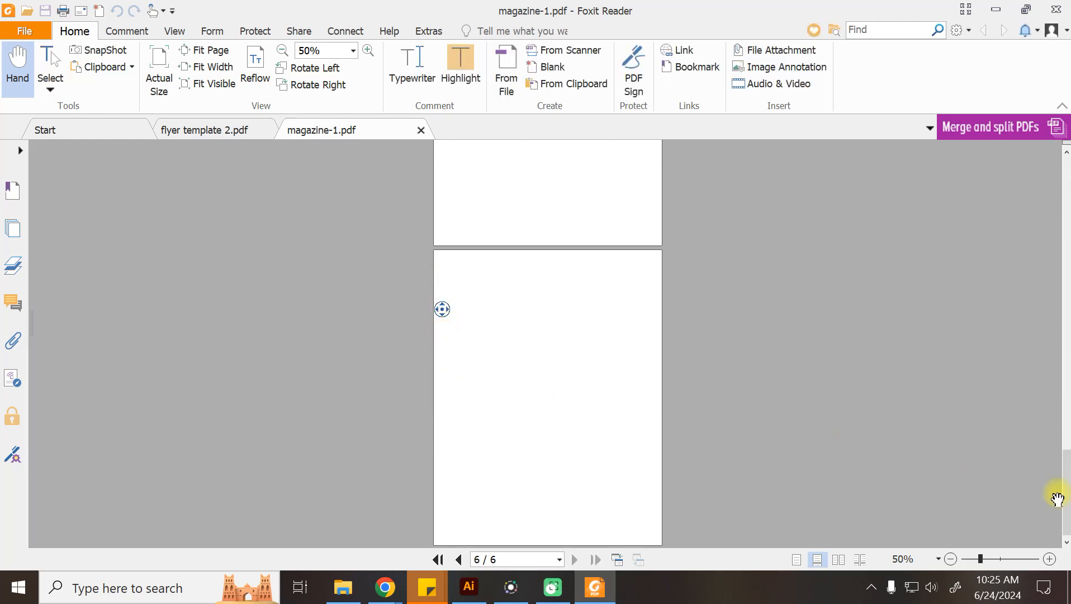
pyautogui.moveTo(1065, 495); pyautogui.dragTo(1065, 31)
pyautogui.click(1060, 15)
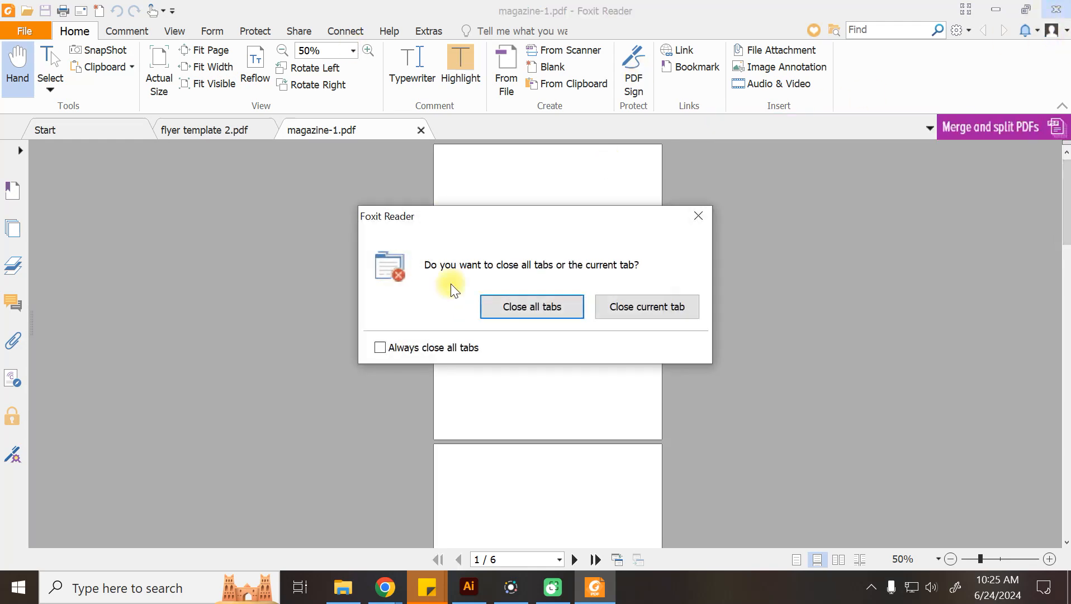
pyautogui.click(513, 307)
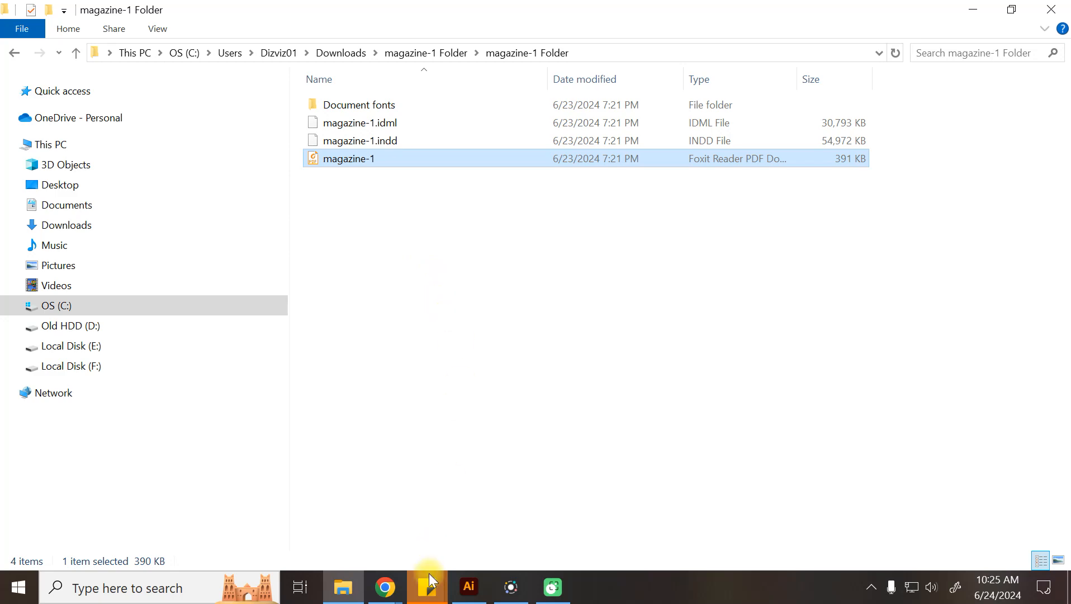
# Step: Switch to the Dizviz Batch 2023 chat in WhatsApp Web, check the magazine-1 Folder.rar message, and return to File Explorer
pyautogui.moveTo(384, 587)
pyautogui.click(272, 510)
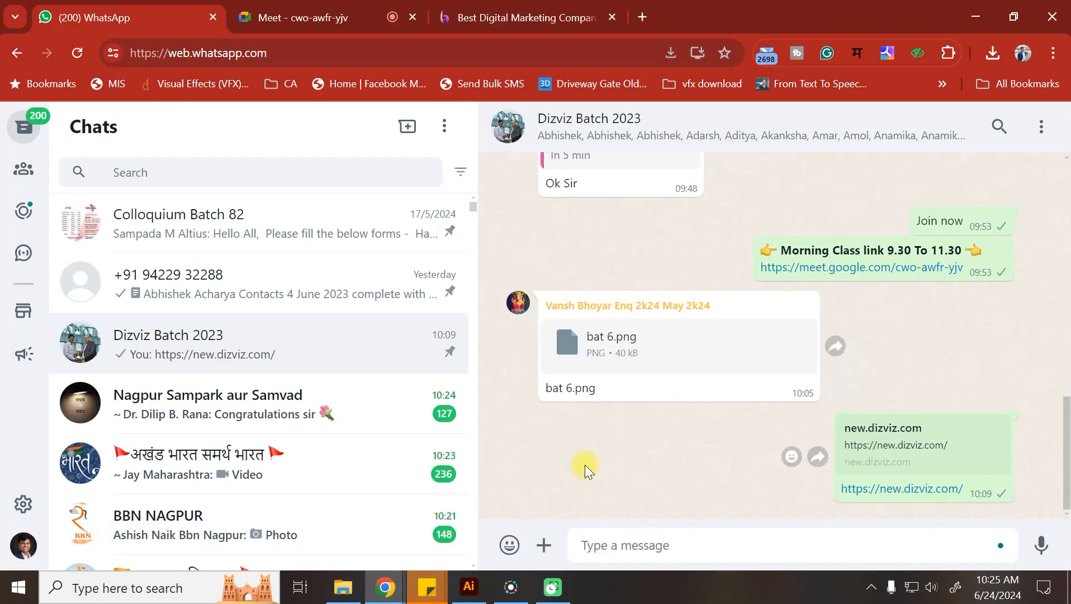
pyautogui.scroll(5, 584, 466)
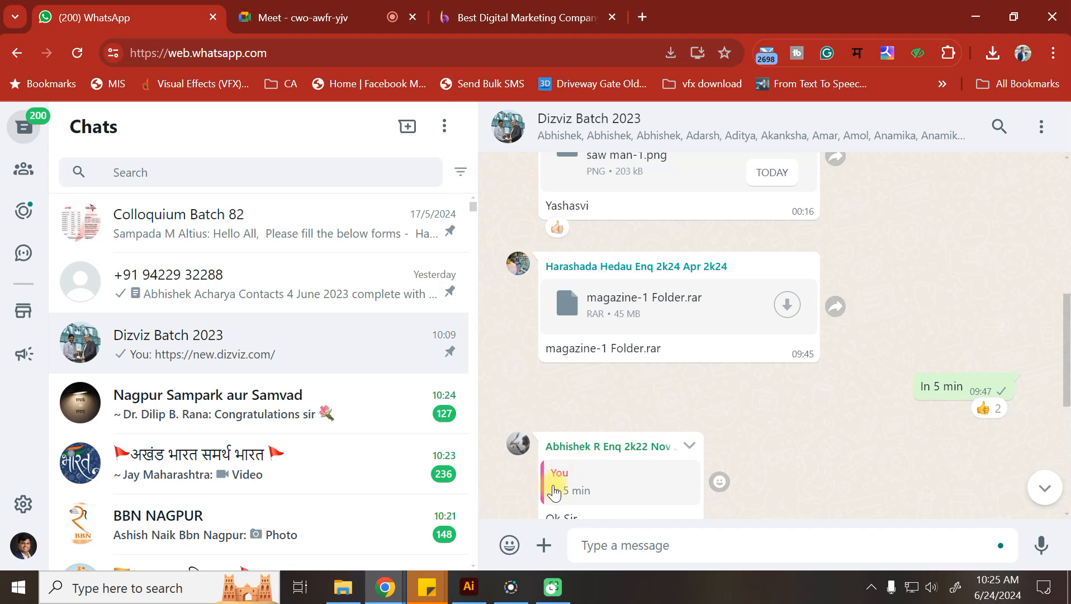
pyautogui.click(342, 587)
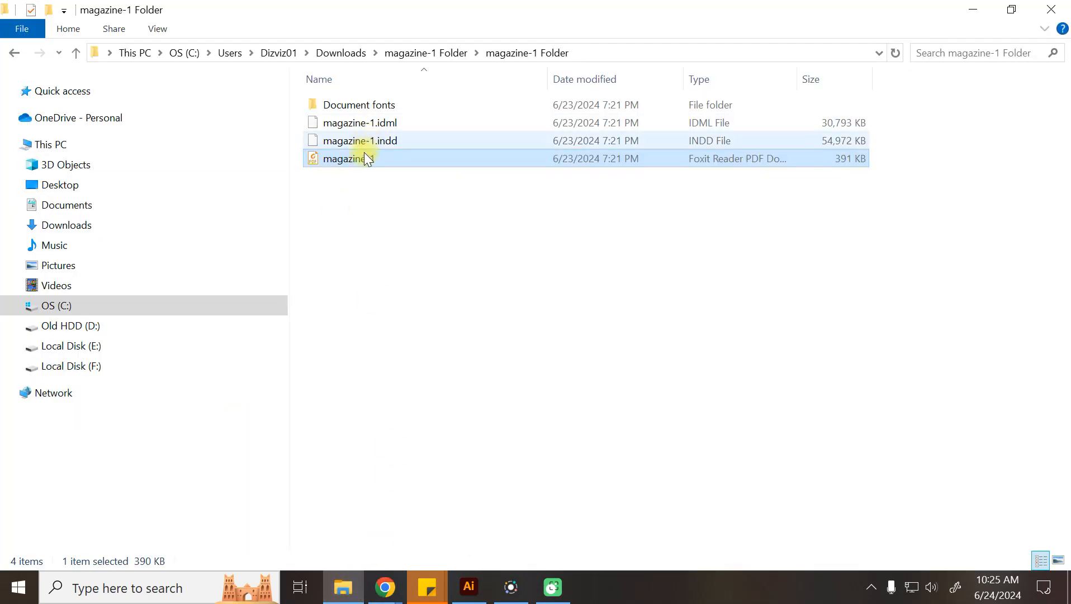
# Step: Go back through Downloads to the magazine-1 Folder, reopen the magazine-1 PDF, look through to its last page, and close it
pyautogui.click(398, 54)
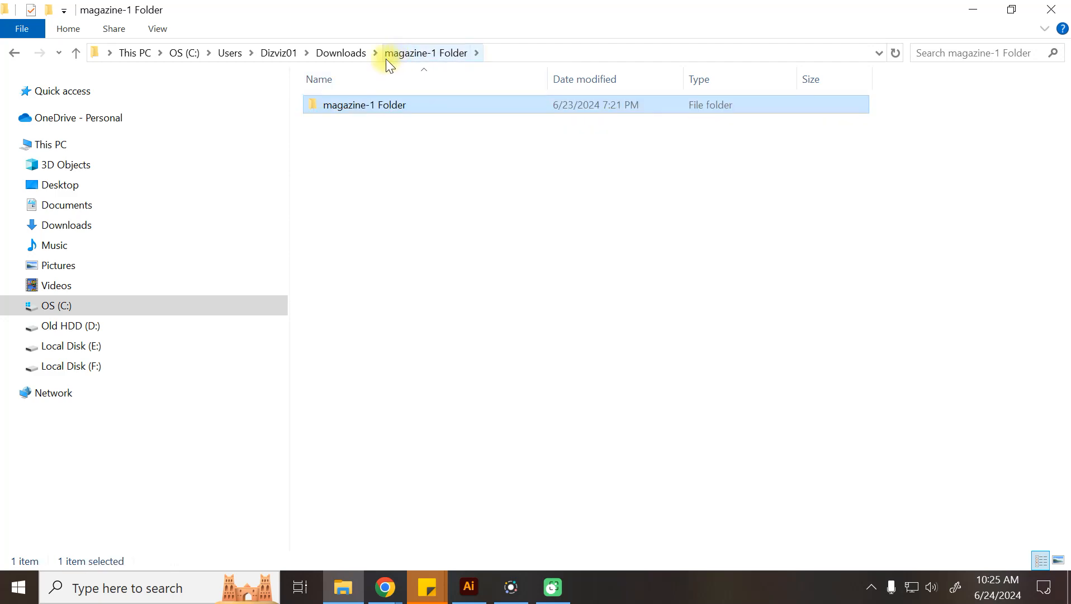
pyautogui.click(353, 51)
pyautogui.doubleClick(536, 423)
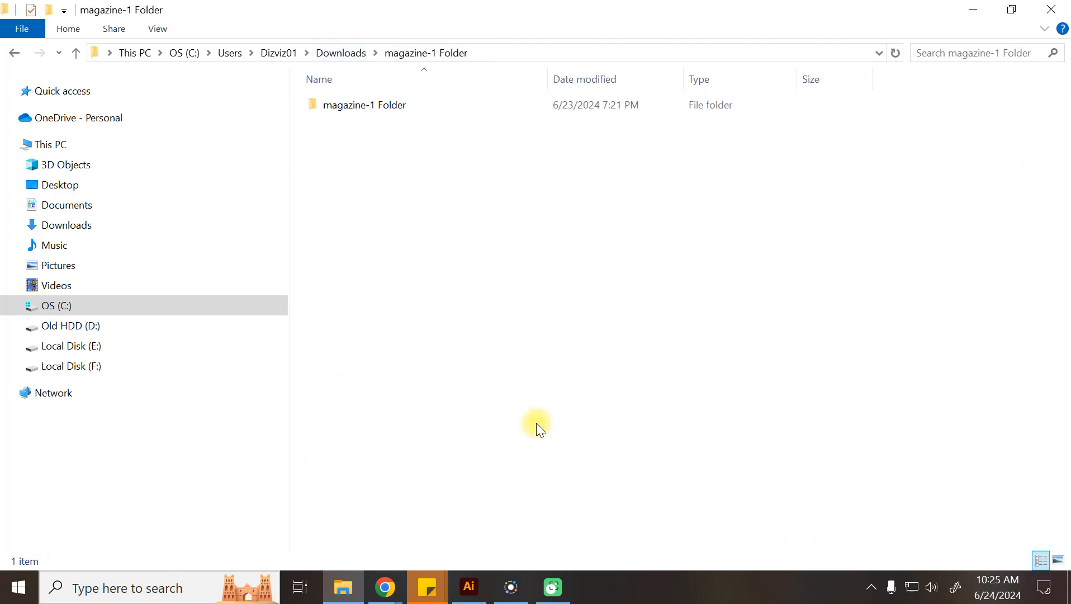
pyautogui.doubleClick(357, 104)
pyautogui.doubleClick(343, 157)
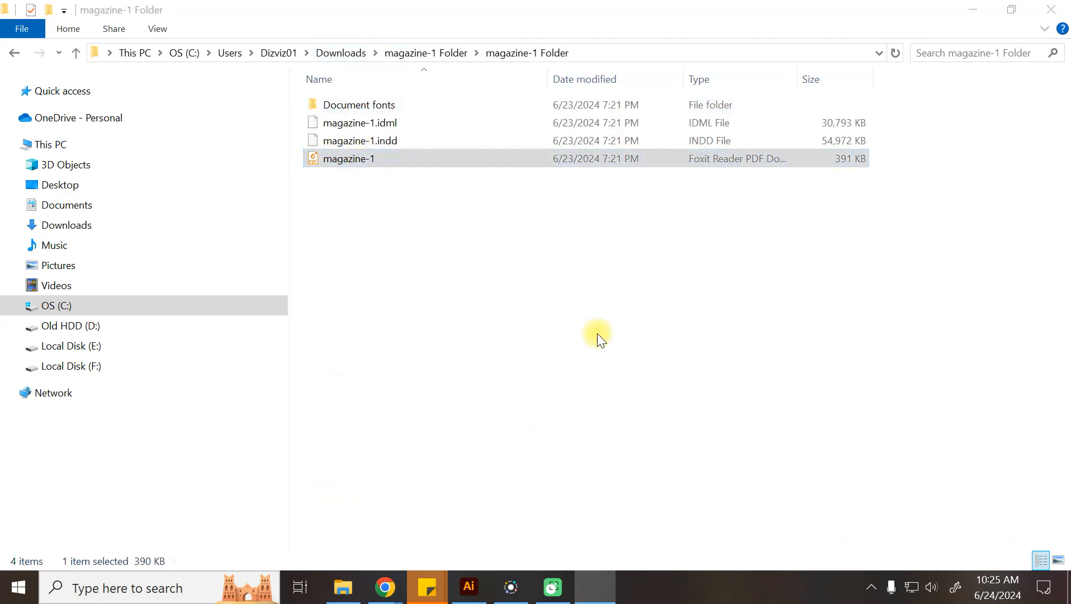
pyautogui.scroll(-15, 594, 333)
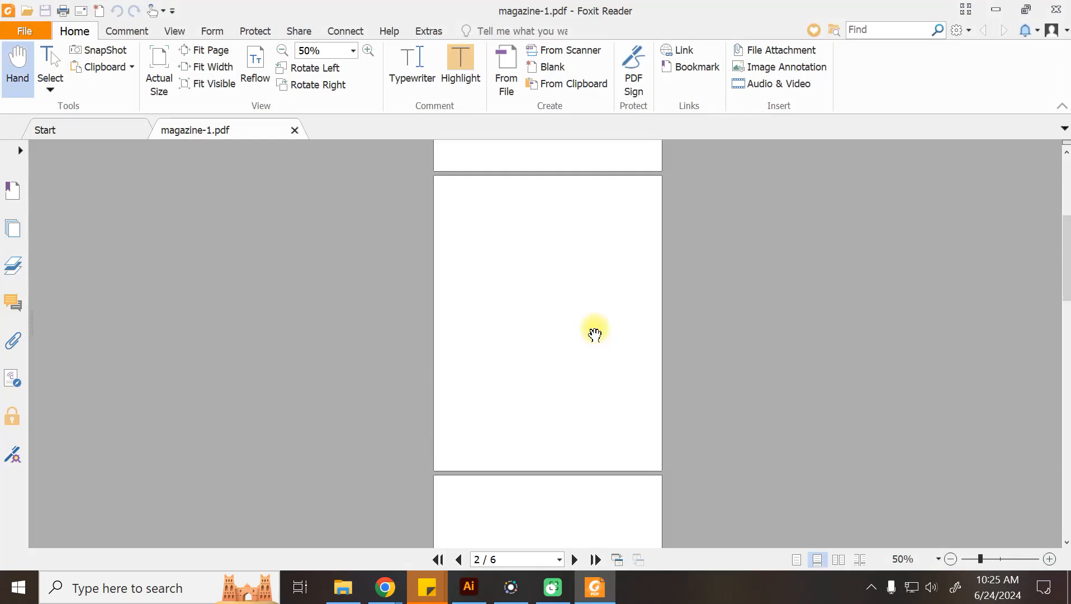
pyautogui.scroll(-3, 595, 334)
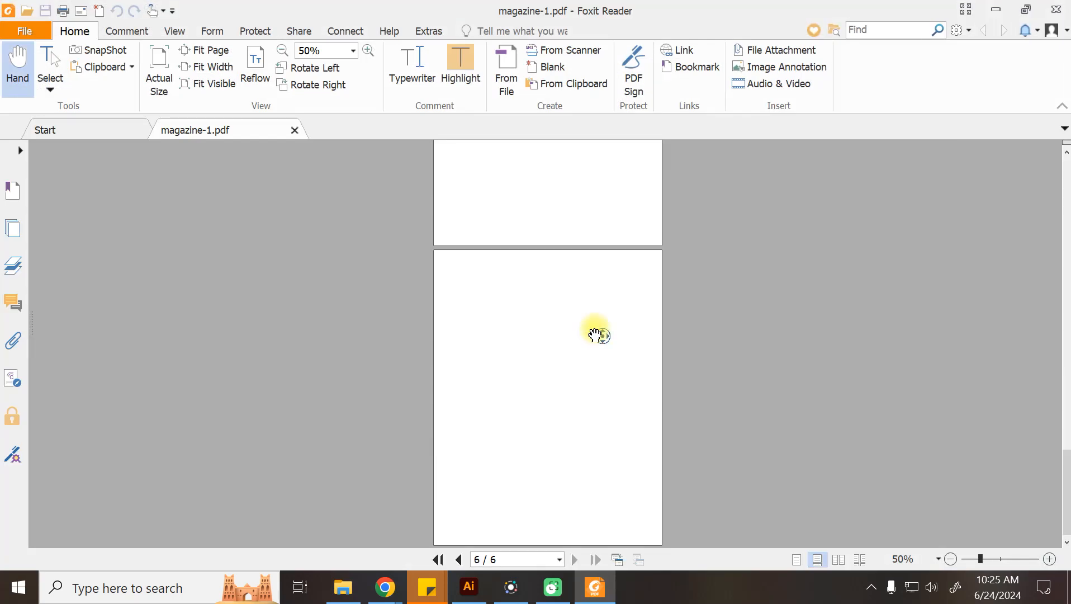
pyautogui.click(1057, 10)
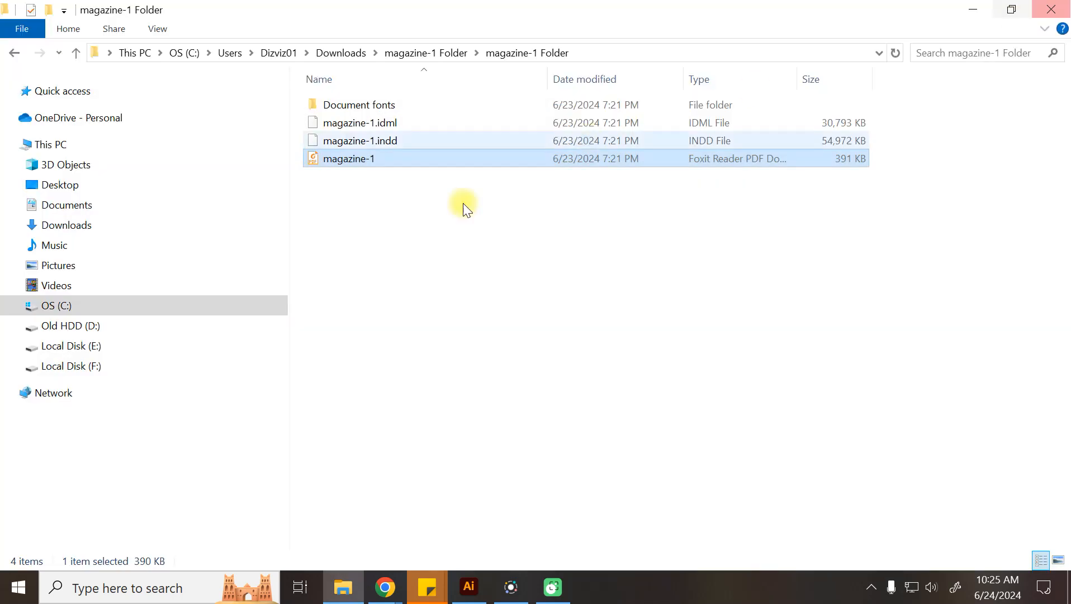
# Step: Return to Downloads and permanently delete every item dated today, including the magazine-1 archive and its extracted folder
pyautogui.click(438, 302)
pyautogui.click(450, 53)
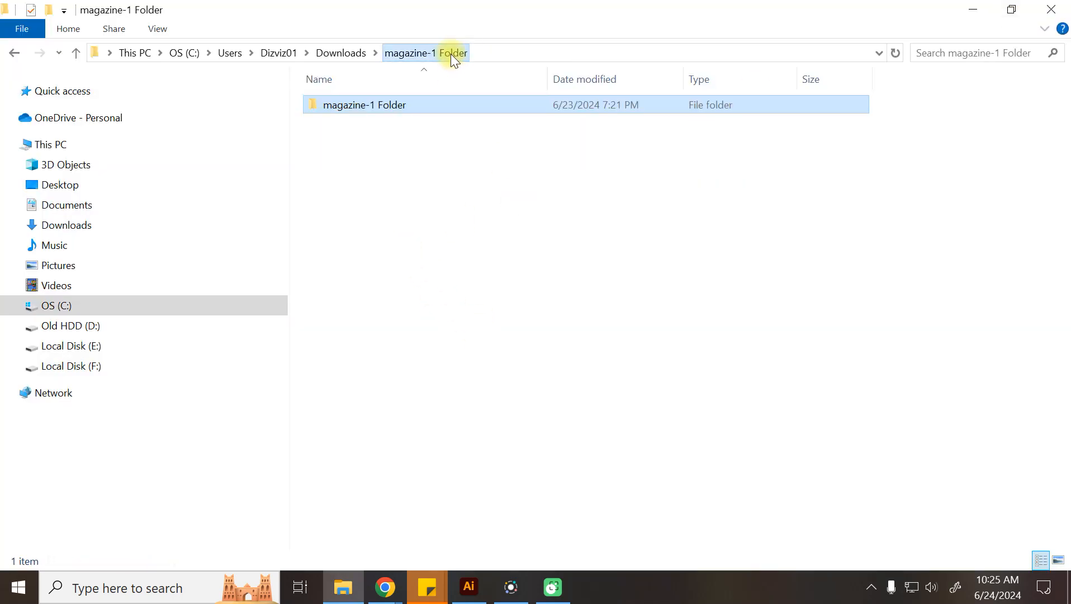
pyautogui.click(484, 591)
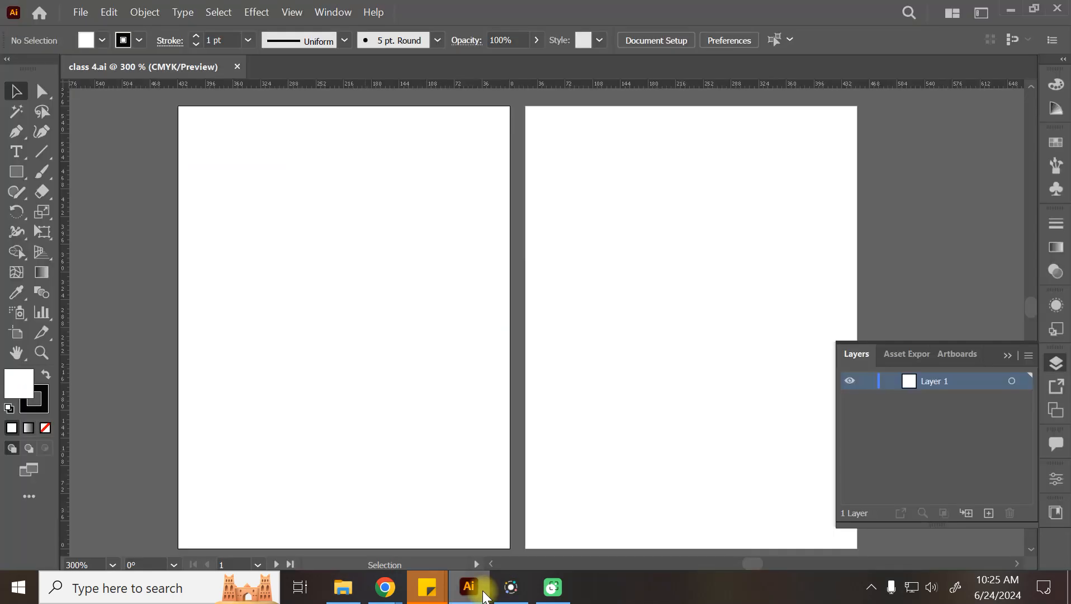
pyautogui.click(485, 590)
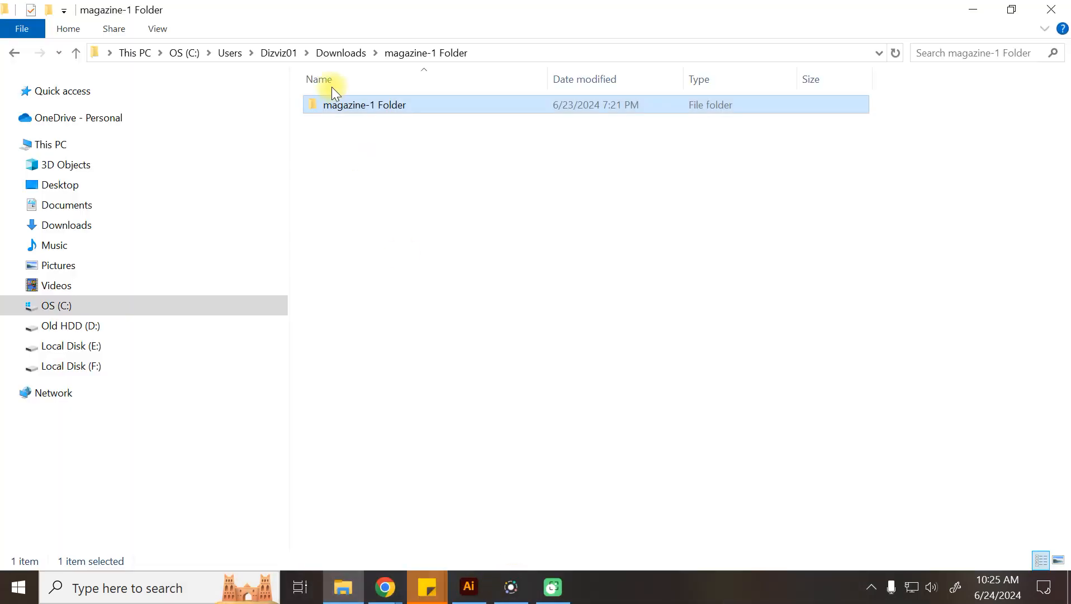
pyautogui.click(336, 52)
pyautogui.click(384, 189)
pyautogui.keyDown('shift'); pyautogui.click(556, 429); pyautogui.keyUp('shift')
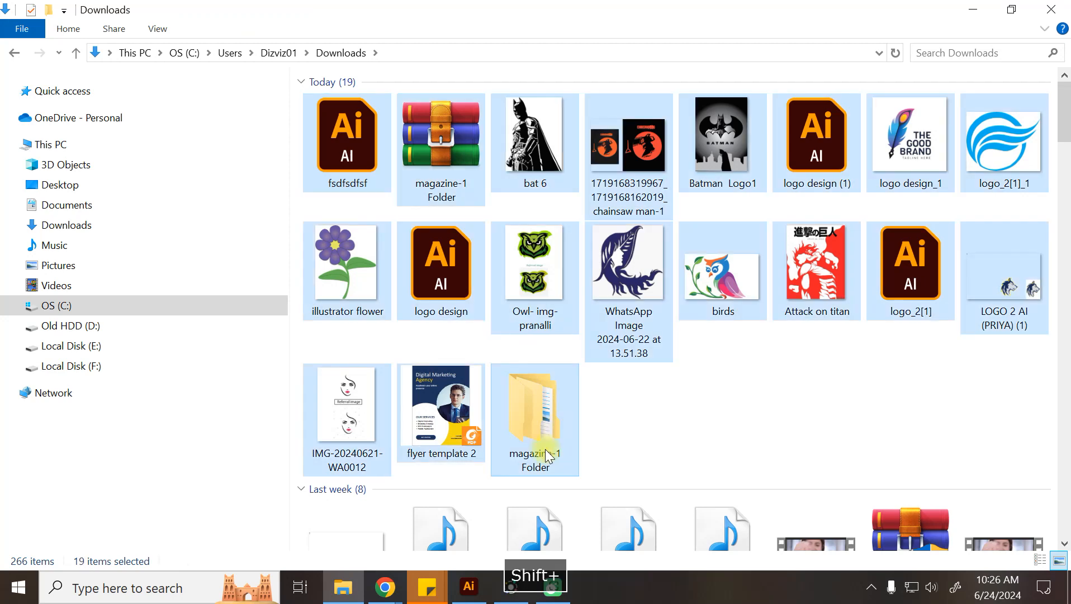
pyautogui.hotkey('shift', 'Delete')
pyautogui.press('Return')
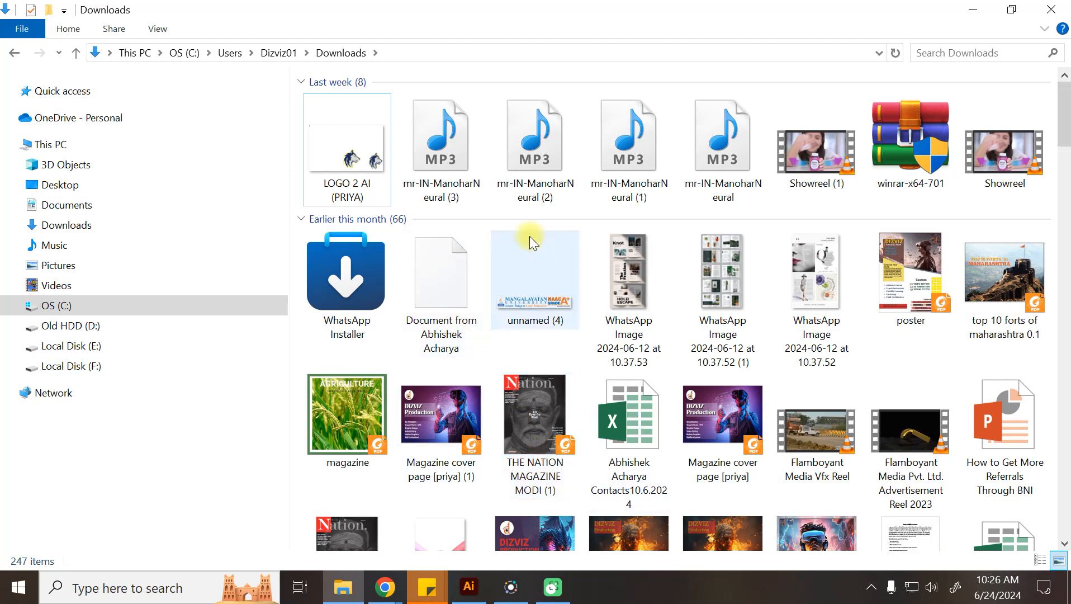
pyautogui.click(637, 276)
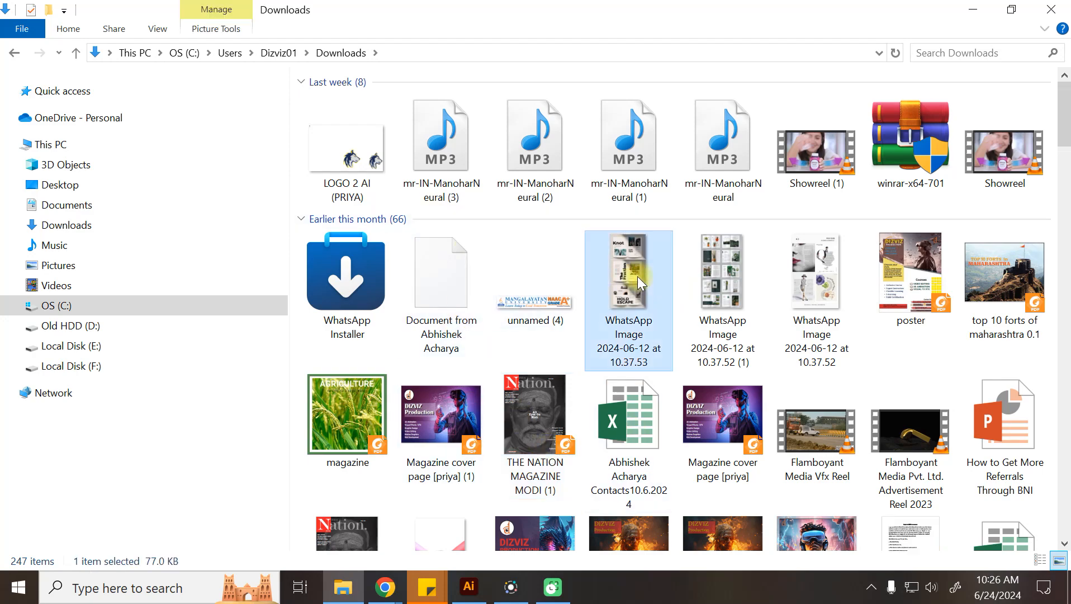
pyautogui.scroll(-6, 778, 370)
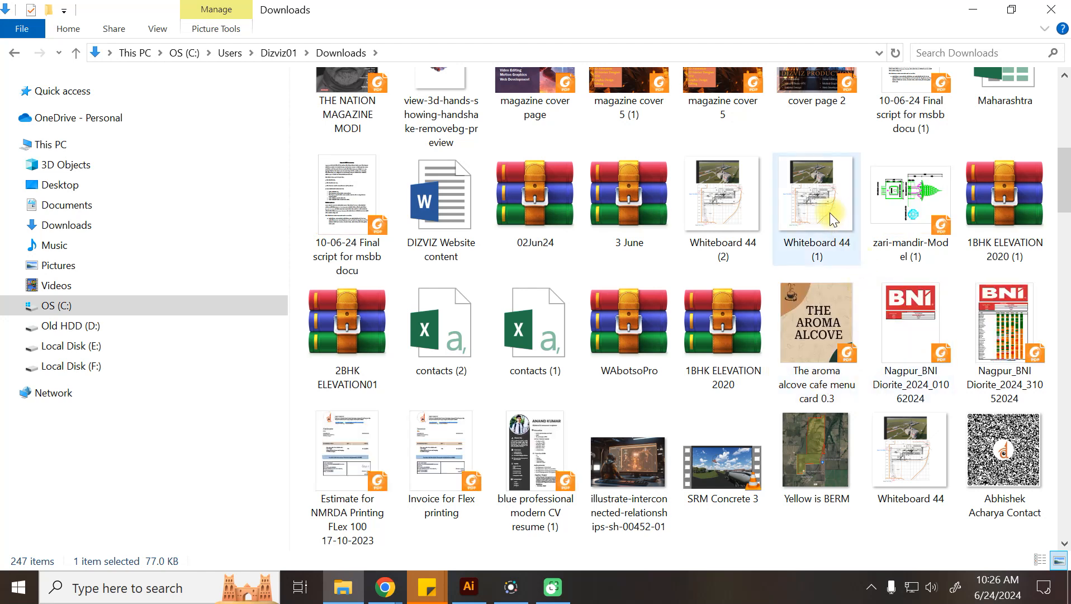
pyautogui.keyDown('shift'); pyautogui.click(816, 210); pyautogui.keyUp('shift')
pyautogui.keyDown('ctrl'); pyautogui.click(628, 205); pyautogui.keyUp('ctrl')
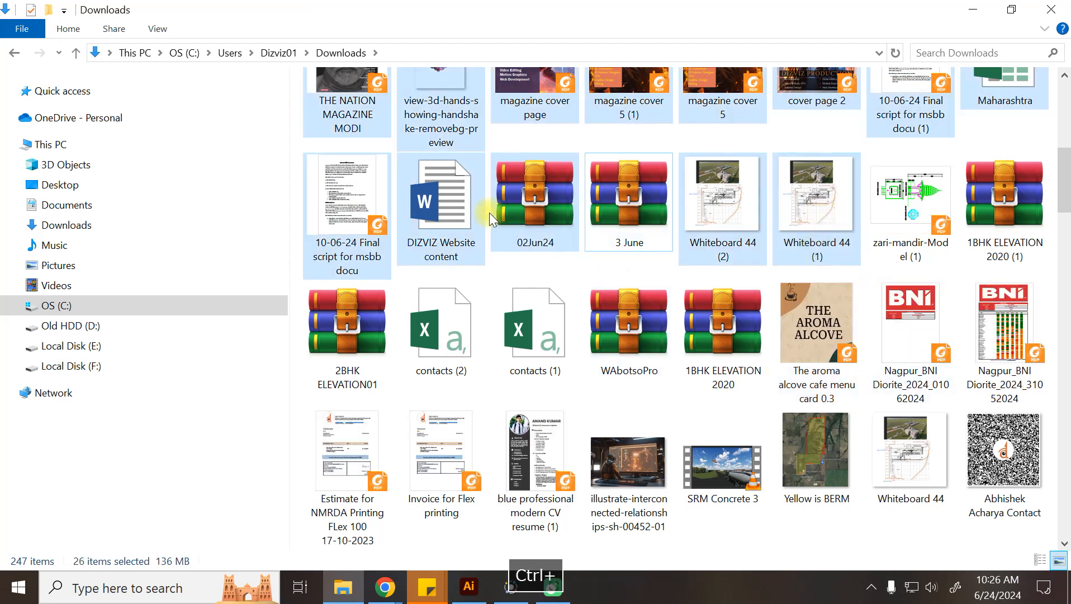
pyautogui.keyDown('ctrl'); pyautogui.click(492, 213); pyautogui.keyUp('ctrl')
pyautogui.keyDown('ctrl'); pyautogui.click(448, 217); pyautogui.keyUp('ctrl')
pyautogui.keyDown('ctrl'); pyautogui.click(348, 216); pyautogui.keyUp('ctrl')
pyautogui.scroll(6, 436, 263)
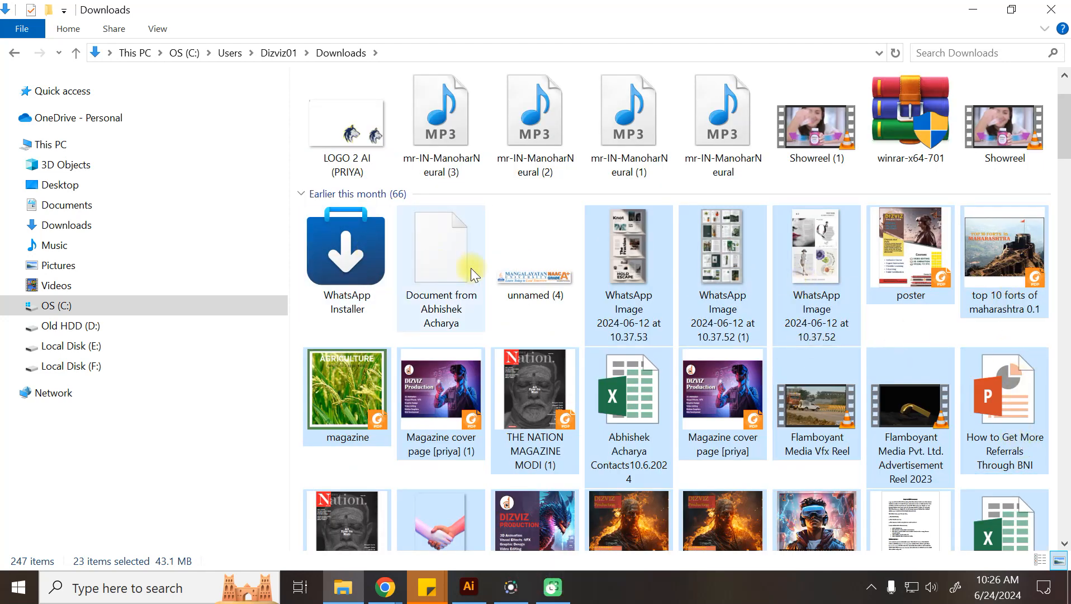
pyautogui.click(430, 282)
# Step: Permanently delete WhatsApp Installer through top 10 forts of maharashtra 0.1, keeping unnamed (4), and delete the Magazine cover page copy without a number
pyautogui.click(342, 254)
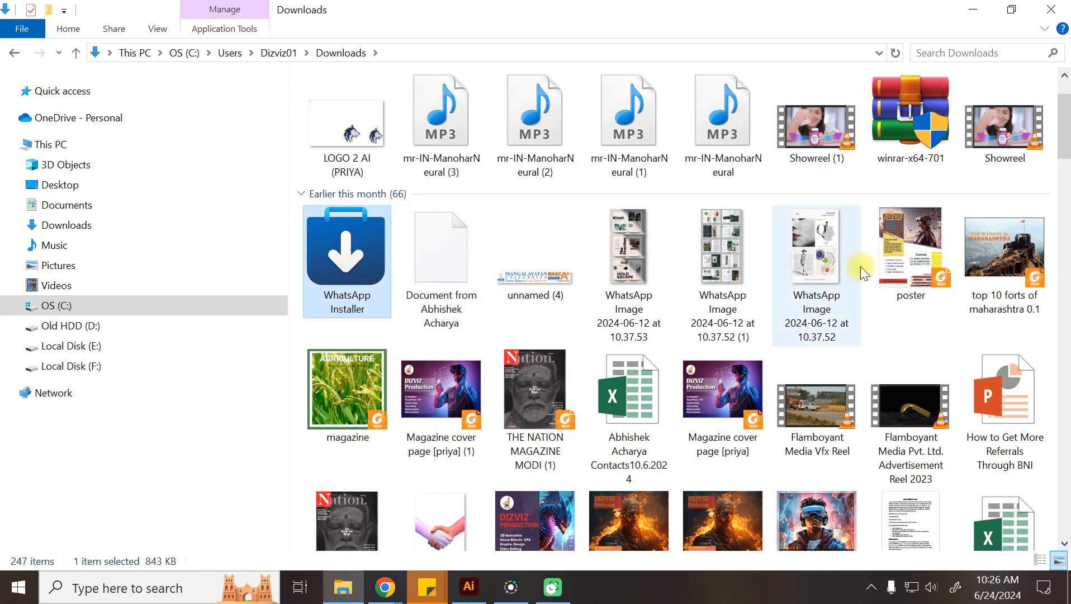
pyautogui.keyDown('shift'); pyautogui.click(912, 257); pyautogui.keyUp('shift')
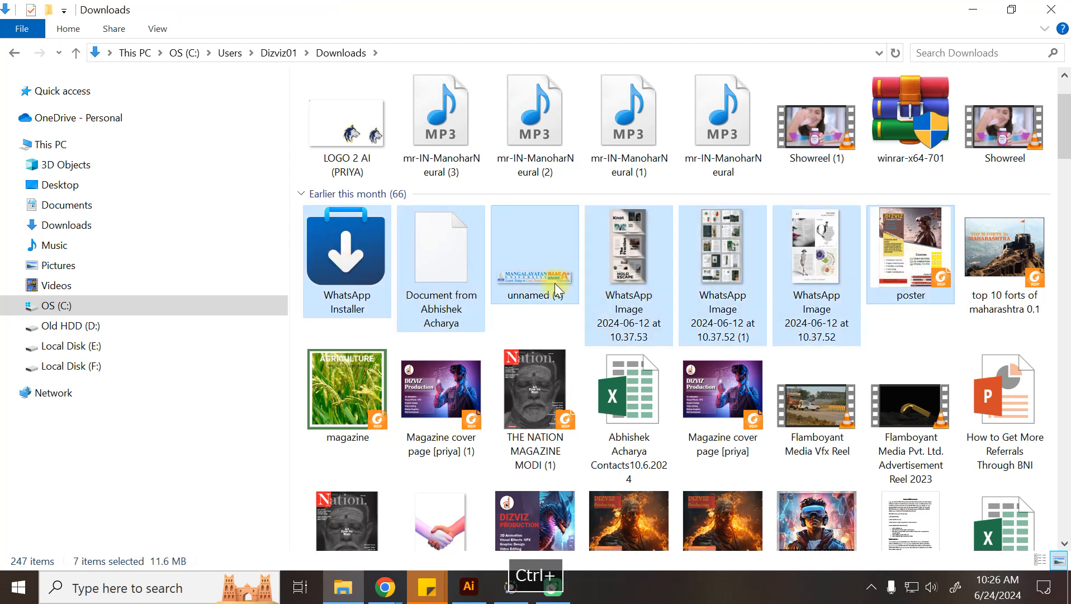
pyautogui.keyDown('ctrl'); pyautogui.click(535, 263); pyautogui.keyUp('ctrl')
pyautogui.keyDown('ctrl'); pyautogui.click(994, 291); pyautogui.keyUp('ctrl')
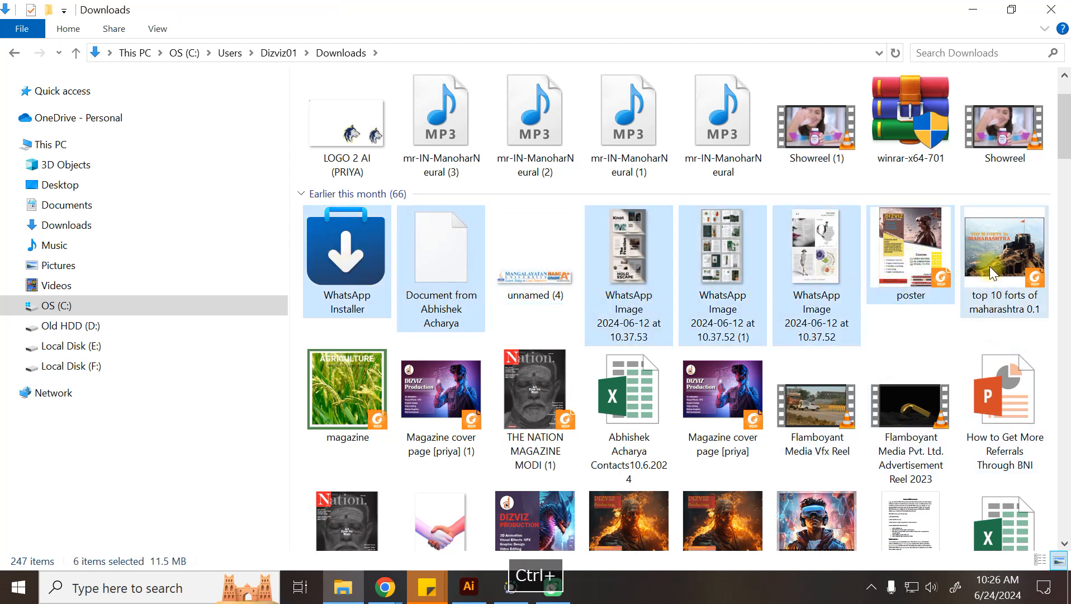
pyautogui.hotkey('shift', 'Delete')
pyautogui.press('Return')
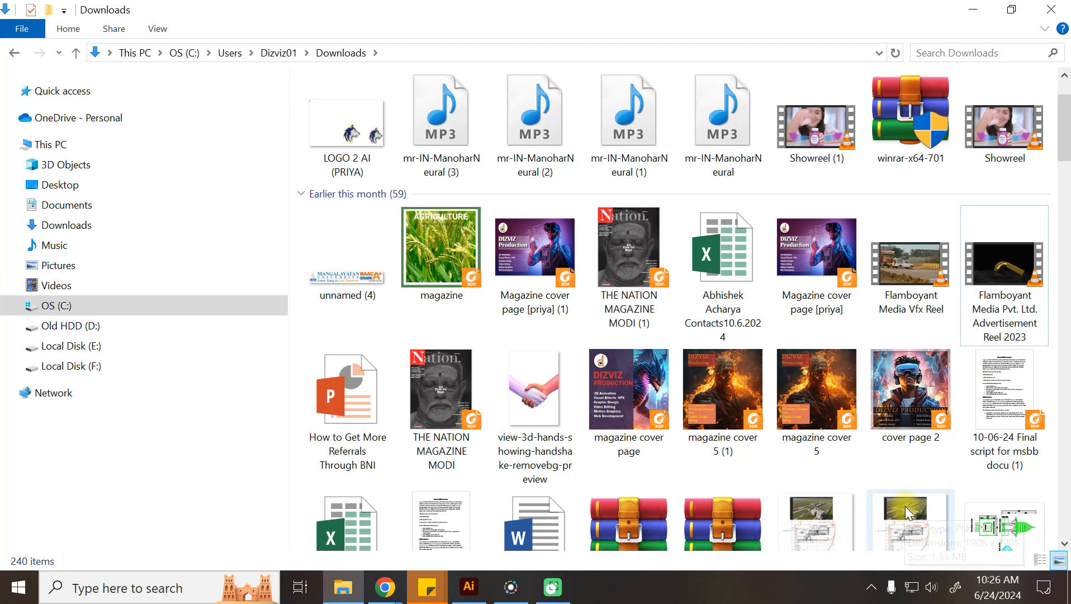
pyautogui.click(818, 281)
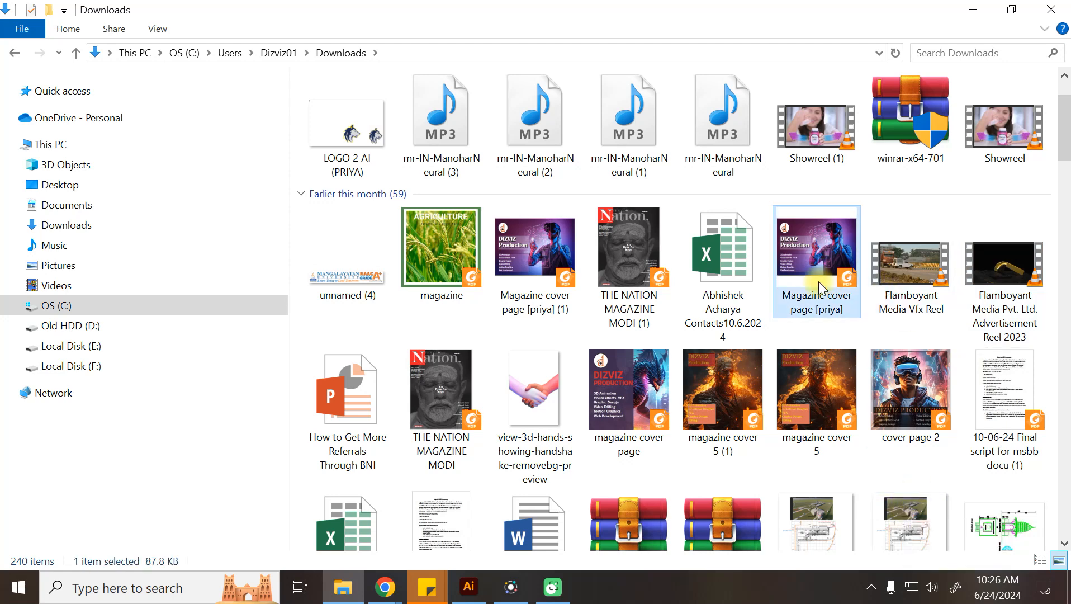
pyautogui.press('Delete')
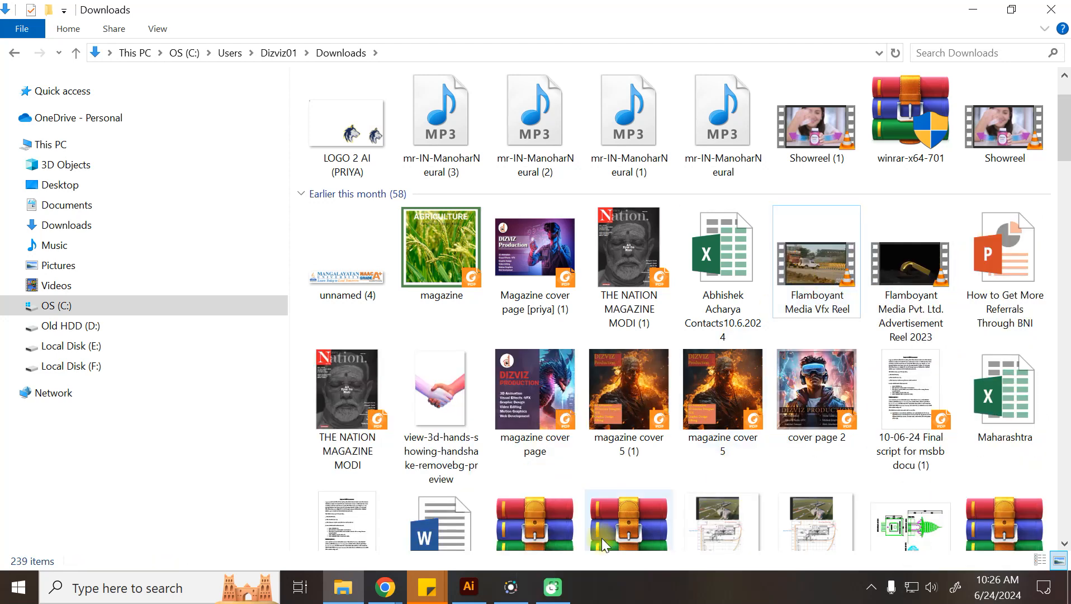
# Step: Switch to Illustrator and delete the Page 2 artboard from class 4.ai, then leave artboard editing
pyautogui.click(453, 598)
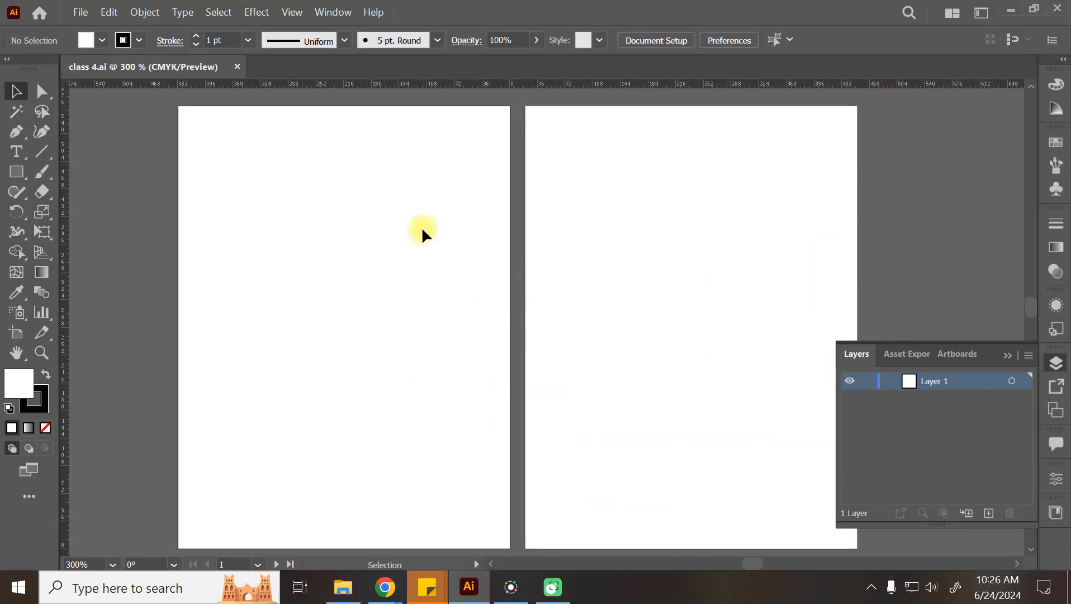
pyautogui.click(16, 332)
pyautogui.click(655, 228)
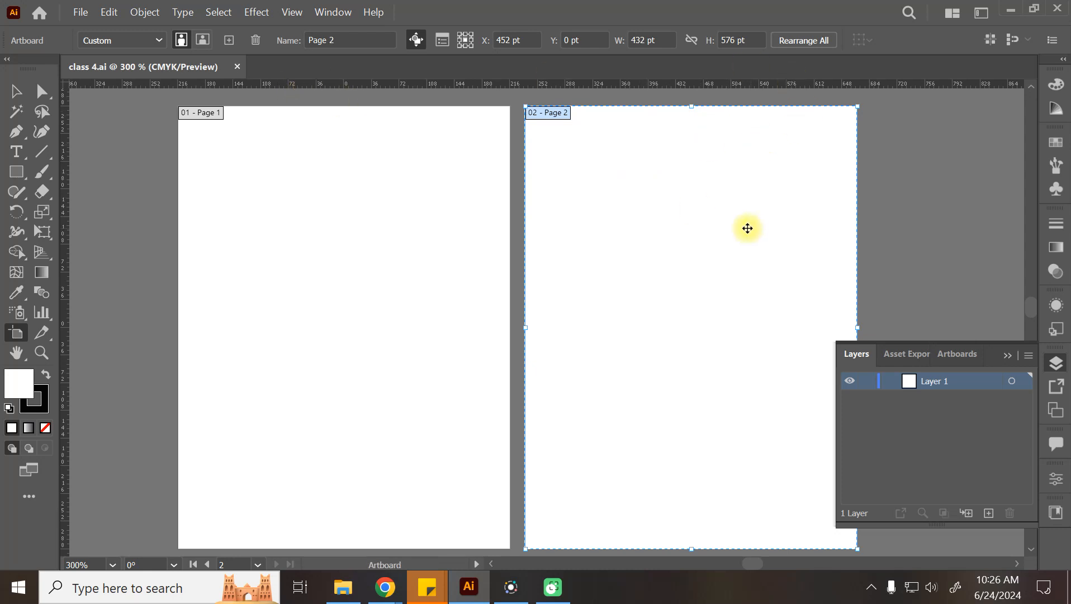
pyautogui.click(255, 40)
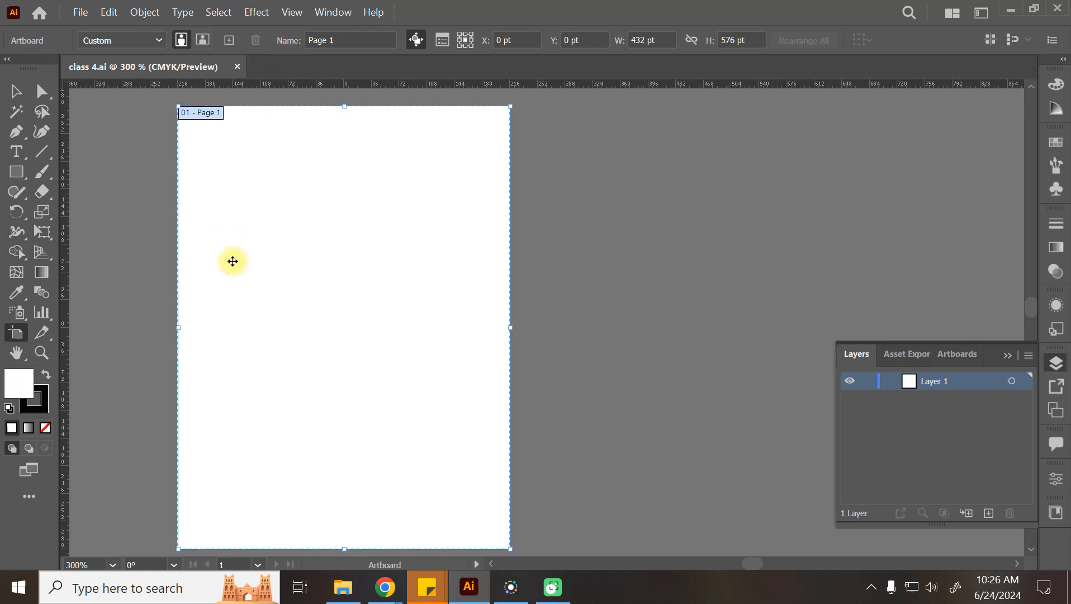
pyautogui.click(11, 94)
# Step: Move the Page 1 artboard sideways and draw a straight vertical line along almost its full height, in its left third
pyautogui.moveTo(344, 262); pyautogui.dragTo(464, 258)
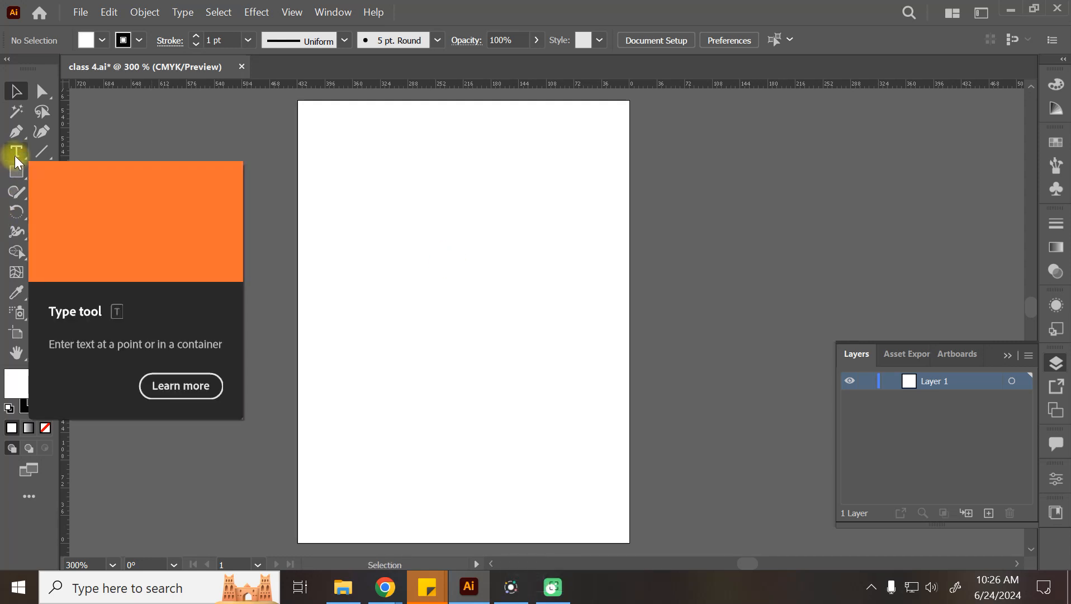
pyautogui.click(42, 152)
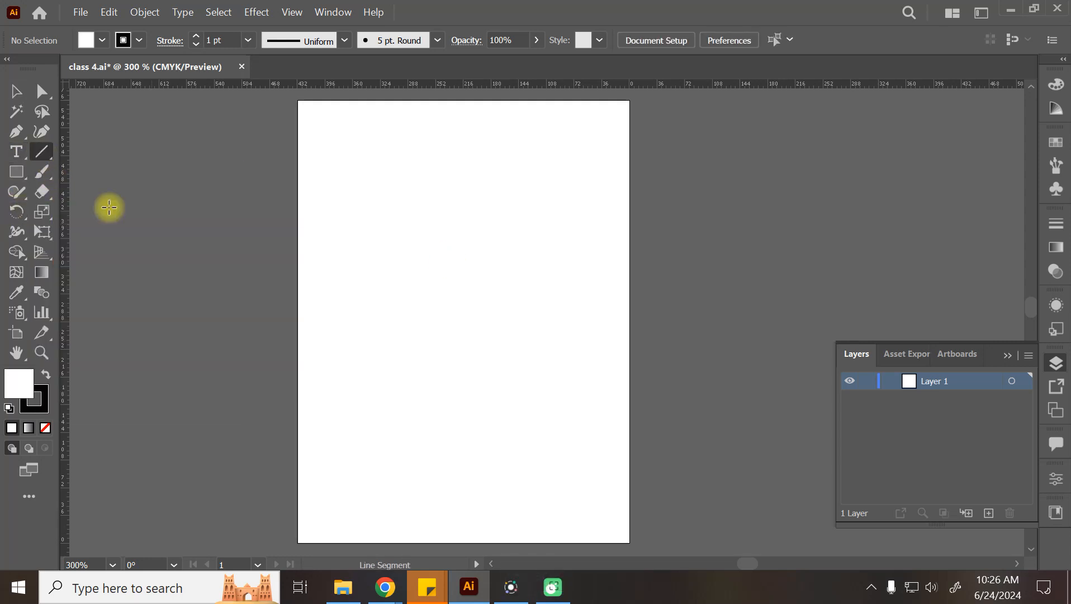
pyautogui.moveTo(385, 118)
pyautogui.mouseDown()
pyautogui.moveTo(366, 319)
pyautogui.moveTo(391, 524)
pyautogui.mouseUp()
pyautogui.click(15, 92)
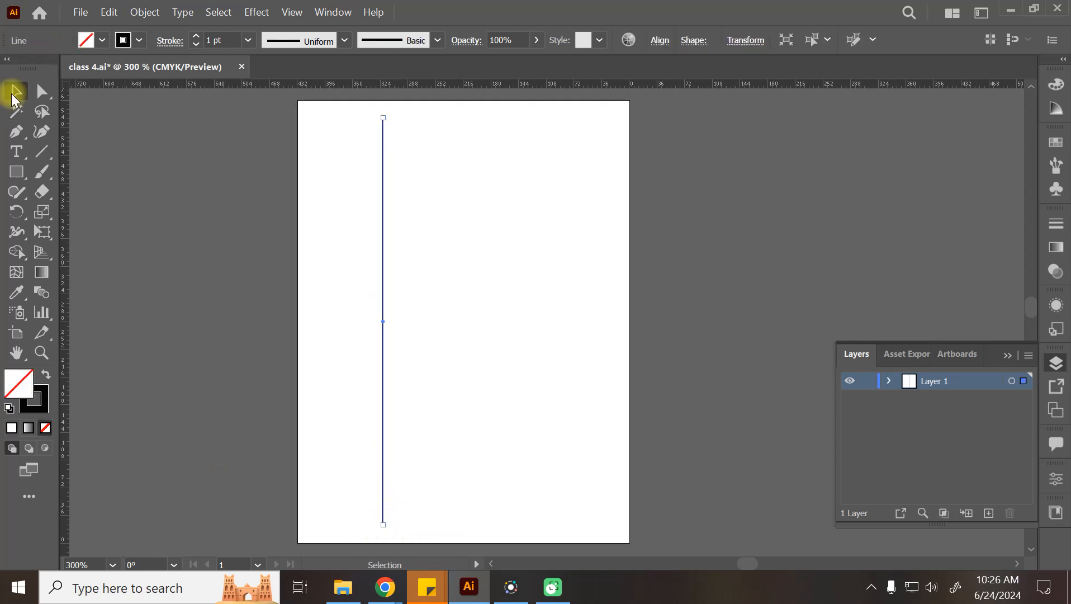
pyautogui.click(338, 209)
# Step: Draw a rectangle of about 77 x 21 pt beside the line's upper end and place one copy directly beneath it
pyautogui.click(16, 172)
pyautogui.moveTo(402, 124); pyautogui.dragTo(464, 142)
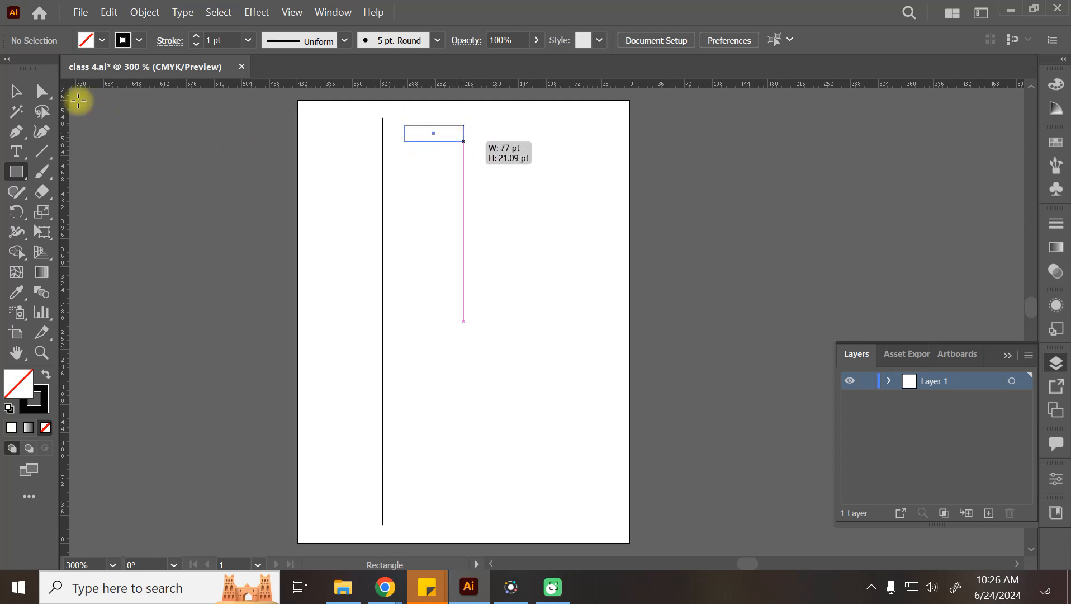
pyautogui.click(19, 92)
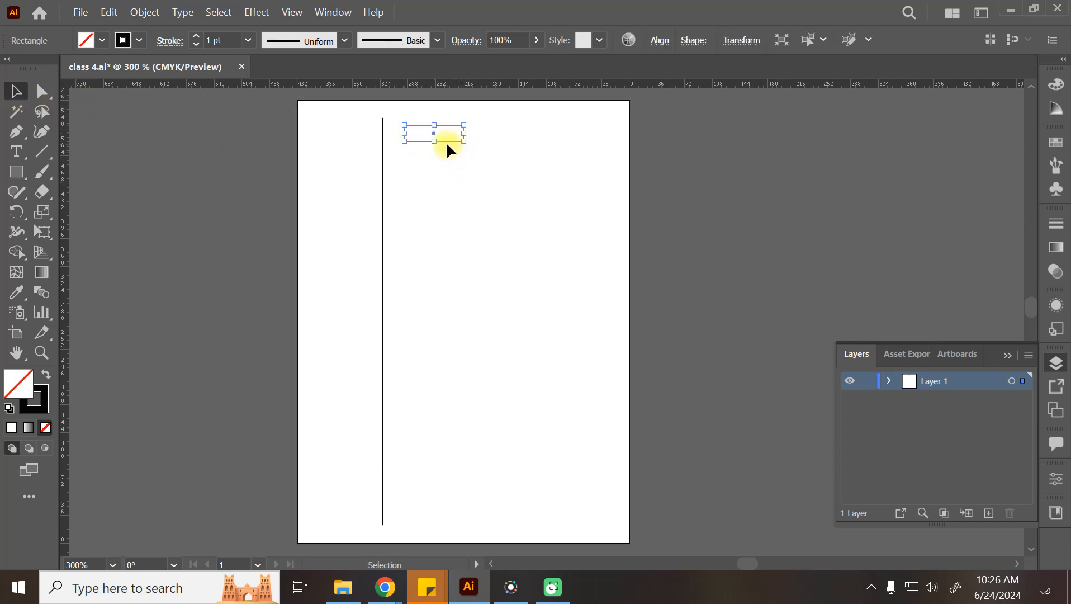
pyautogui.moveTo(450, 148); pyautogui.dragTo(450, 171)
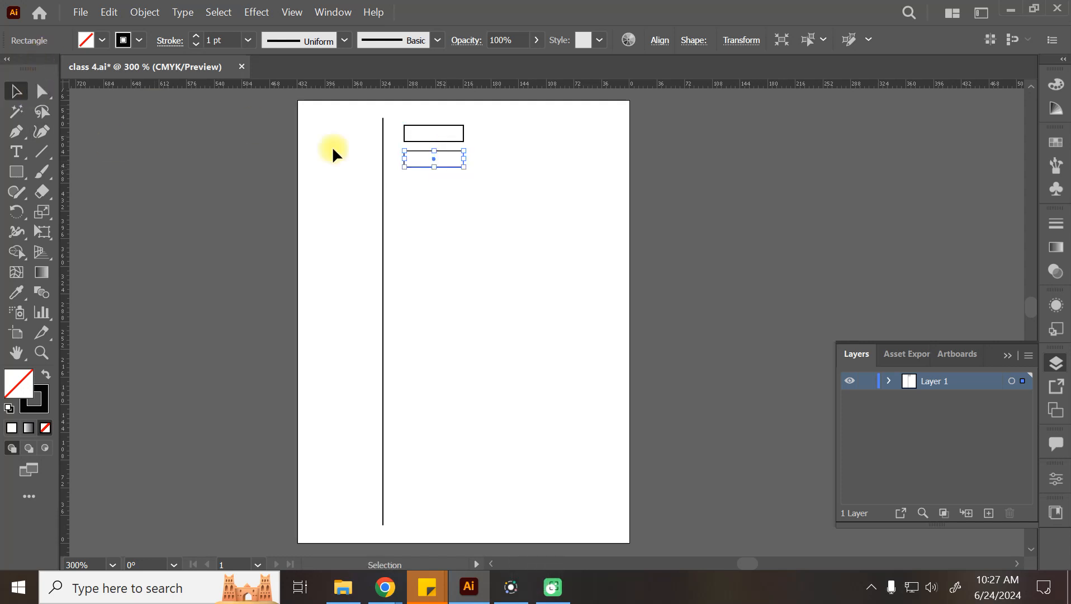
# Step: Duplicate the rectangles downward in equal spacing until the column holds eight, keeping their edges aligned
pyautogui.moveTo(499, 137); pyautogui.dragTo(448, 219)
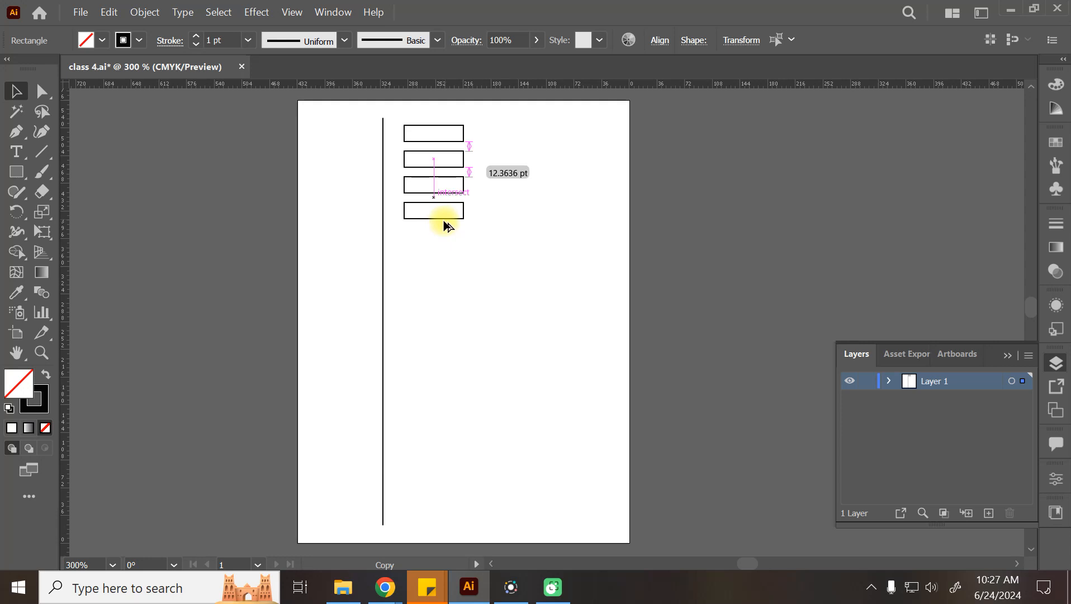
pyautogui.keyDown('alt'); pyautogui.moveTo(448, 226); pyautogui.dragTo(448, 223); pyautogui.keyUp('alt')
pyautogui.moveTo(506, 128); pyautogui.dragTo(461, 310)
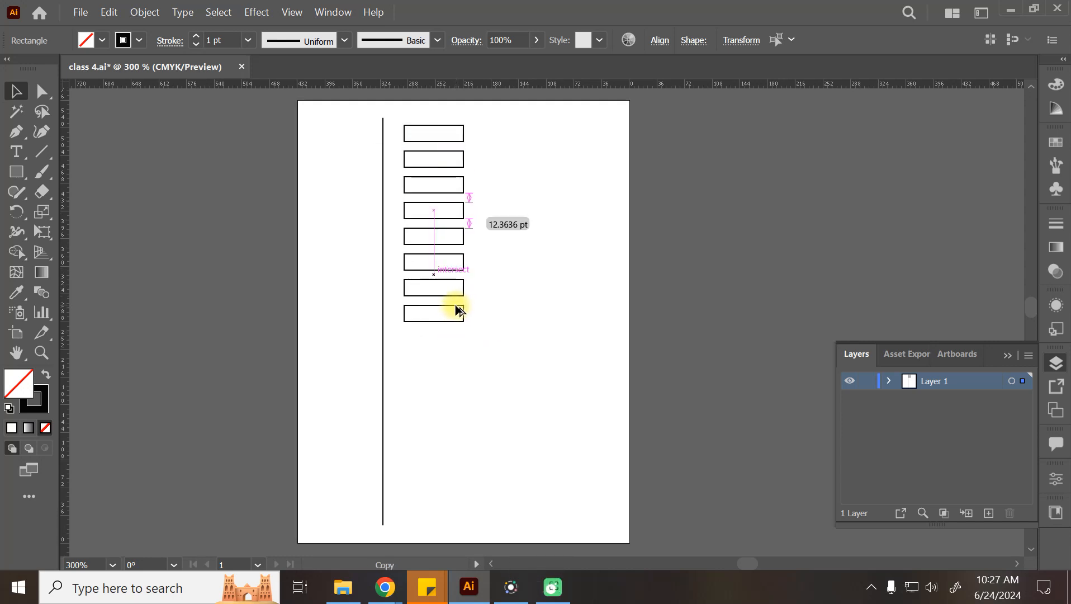
pyautogui.keyDown('alt'); pyautogui.moveTo(458, 307); pyautogui.dragTo(455, 307); pyautogui.keyUp('alt')
pyautogui.moveTo(455, 305); pyautogui.dragTo(455, 305)
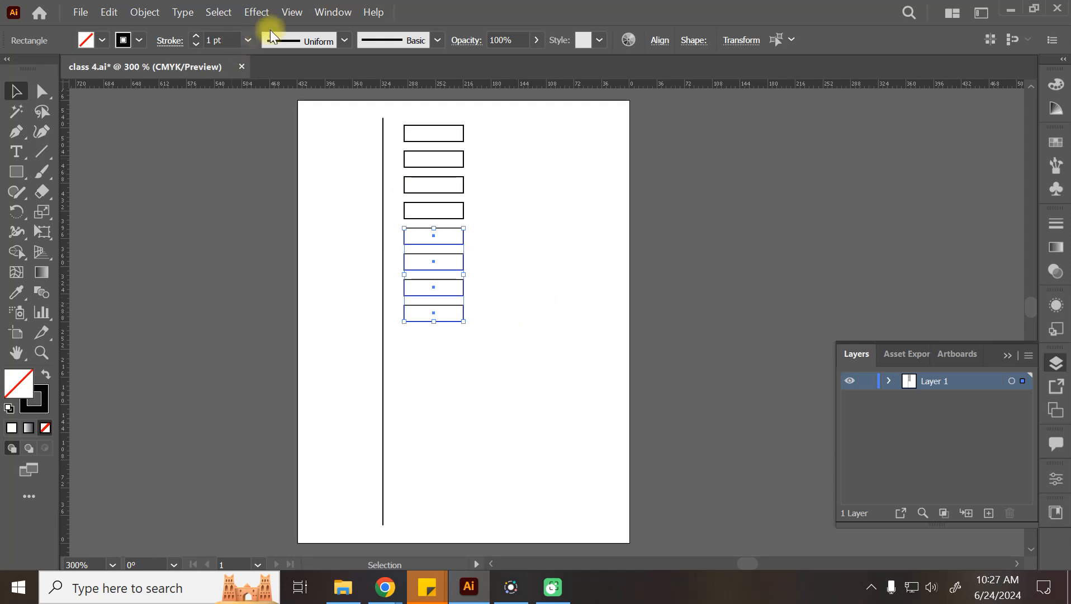
# Step: Turn off Smart Guides, duplicate the lower four rectangles freehand beneath the column, and delete that copy
pyautogui.click(287, 17)
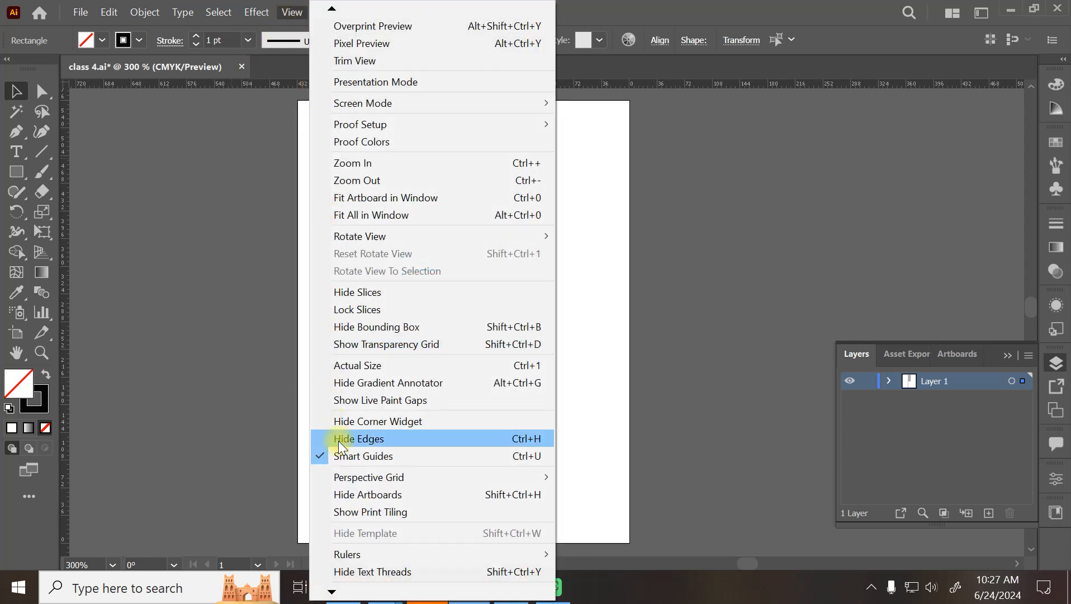
pyautogui.moveTo(362, 594)
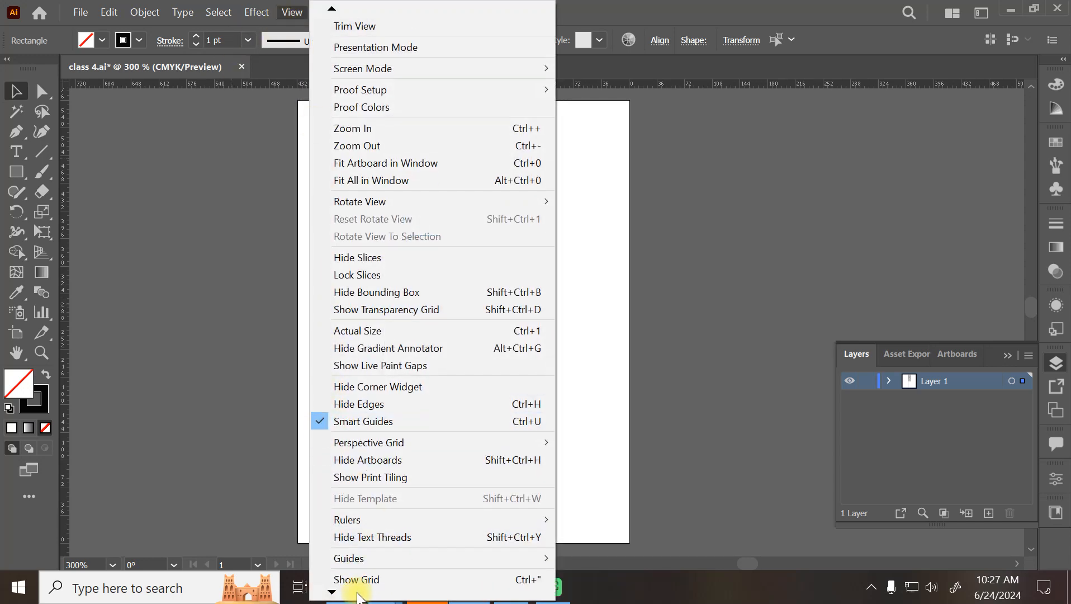
pyautogui.moveTo(379, 519)
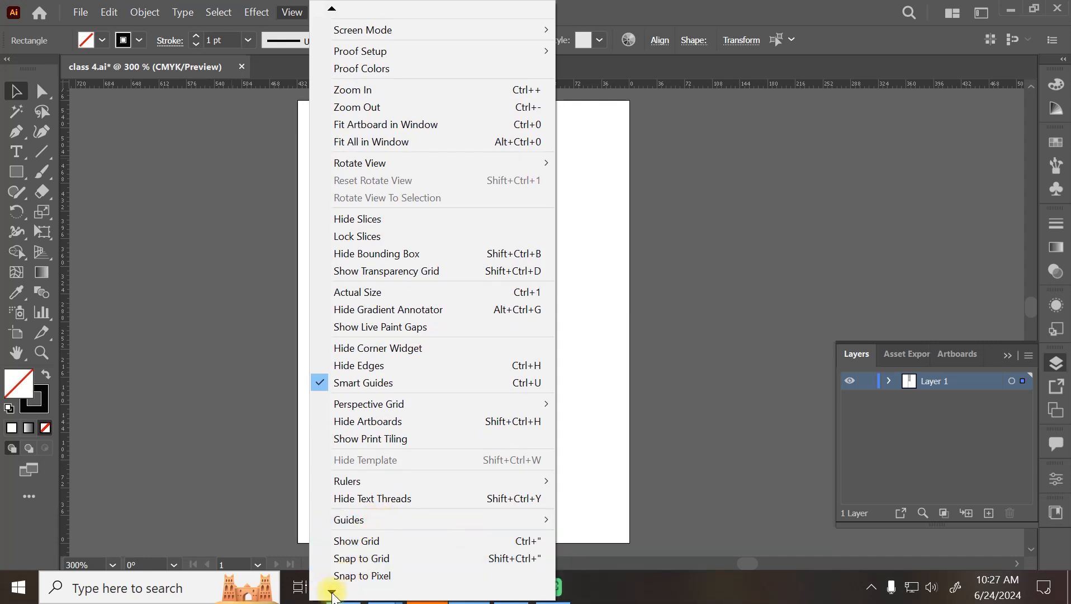
pyautogui.click(357, 383)
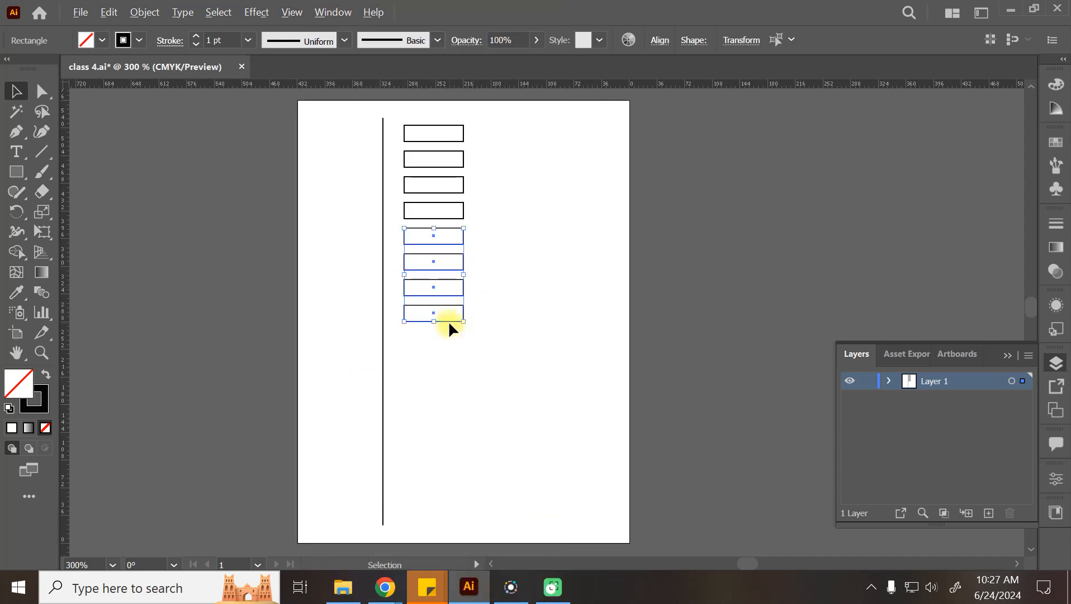
pyautogui.moveTo(449, 324); pyautogui.dragTo(460, 428)
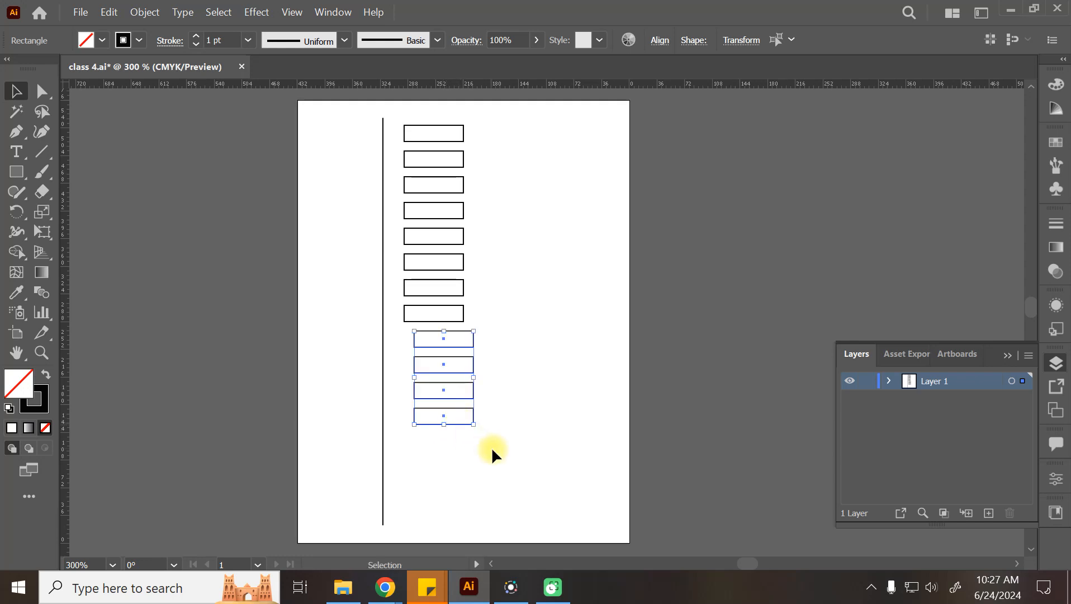
pyautogui.press('Delete')
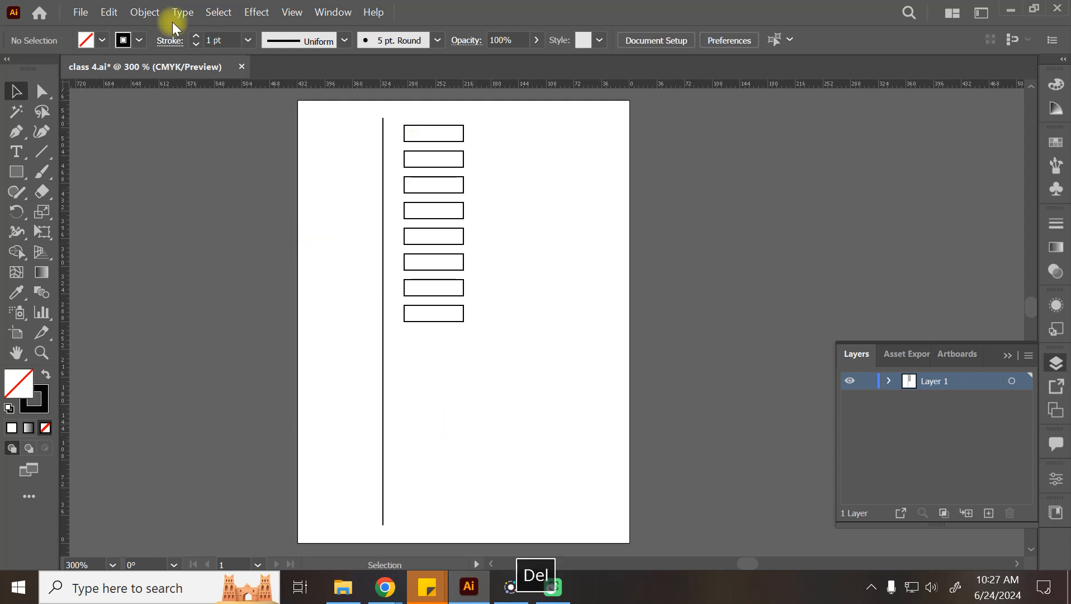
# Step: Turn Smart Guides back on and duplicate all eight rectangles below the originals to form an aligned column of sixteen
pyautogui.click(293, 13)
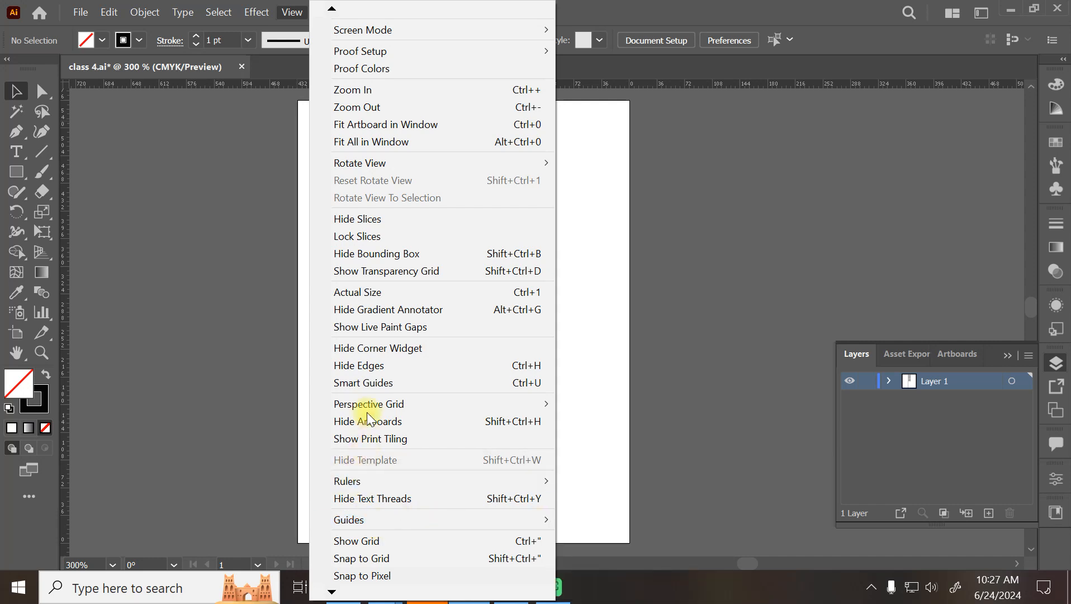
pyautogui.click(372, 384)
pyautogui.moveTo(515, 114); pyautogui.dragTo(421, 363)
pyautogui.keyDown('alt'); pyautogui.moveTo(440, 296); pyautogui.dragTo(443, 507); pyautogui.keyUp('alt')
pyautogui.click(601, 492)
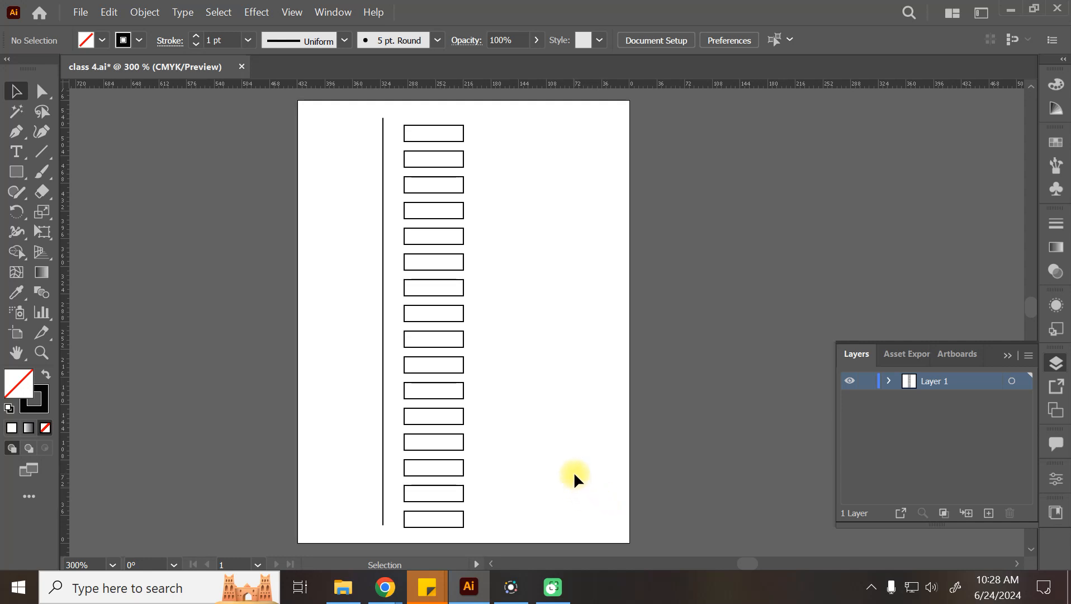
# Step: Delete the vertical line together with the whole column of rectangles
pyautogui.moveTo(505, 105); pyautogui.dragTo(311, 581)
pyautogui.press('Delete')
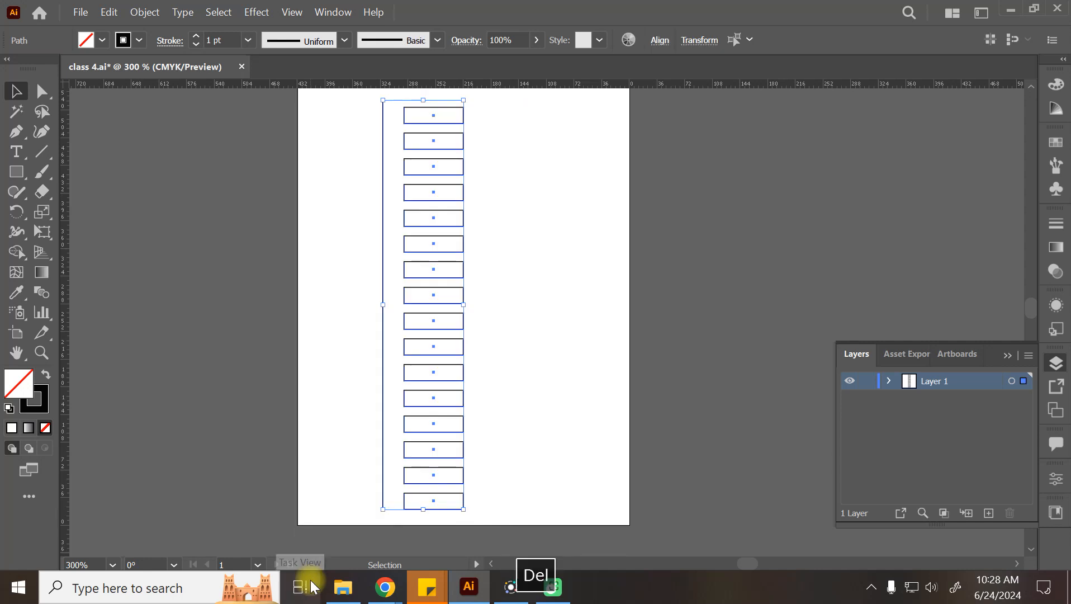
pyautogui.scroll(2, 397, 298)
# Step: Draw a wide unfilled rectangle across the upper part of the artboard and deselect it
pyautogui.click(16, 171)
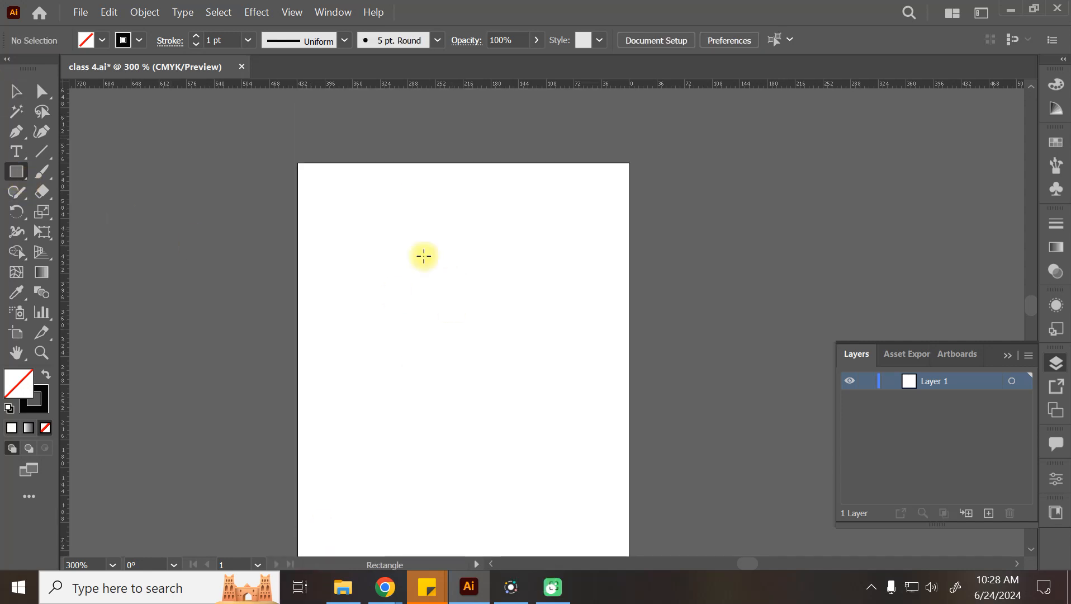
pyautogui.moveTo(321, 197); pyautogui.dragTo(562, 269)
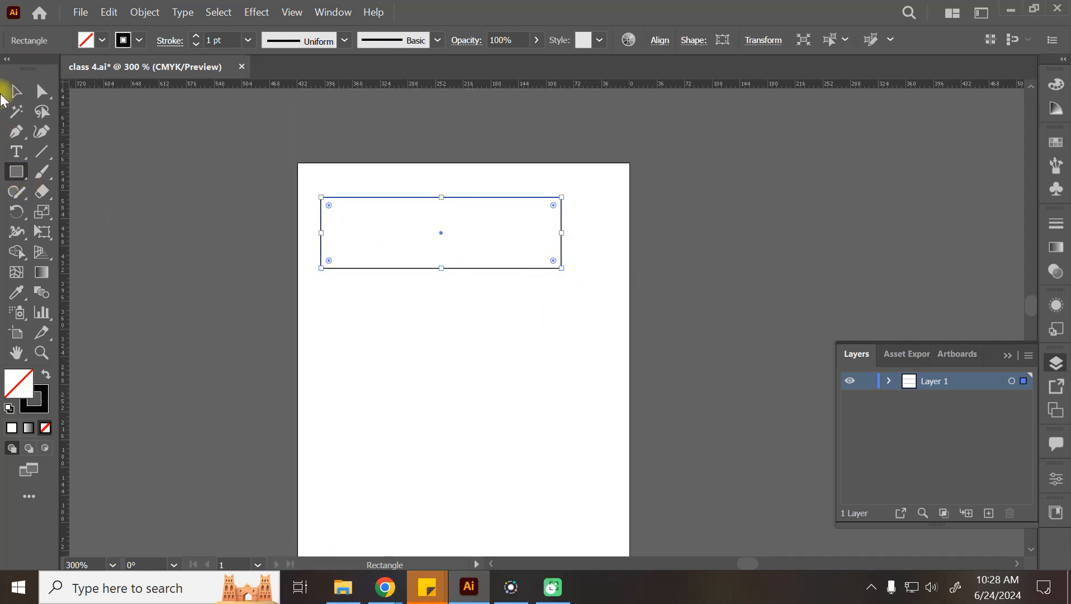
pyautogui.click(13, 92)
pyautogui.click(586, 385)
# Step: Draw a small rectangle below the wide one and add a second of the same size beside it, slightly lower
pyautogui.click(19, 176)
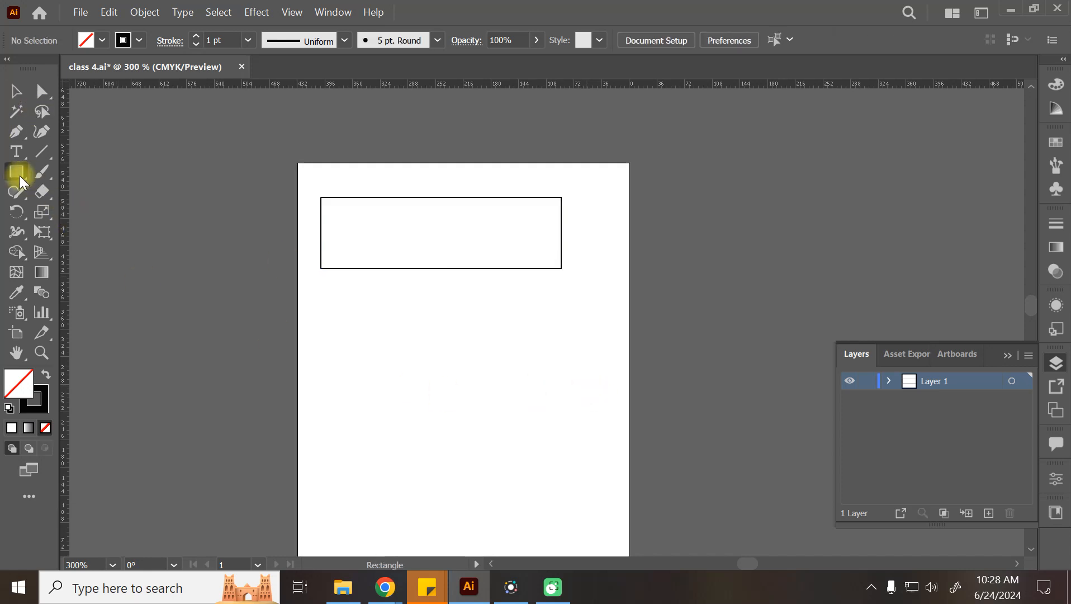
pyautogui.moveTo(370, 326); pyautogui.dragTo(456, 358)
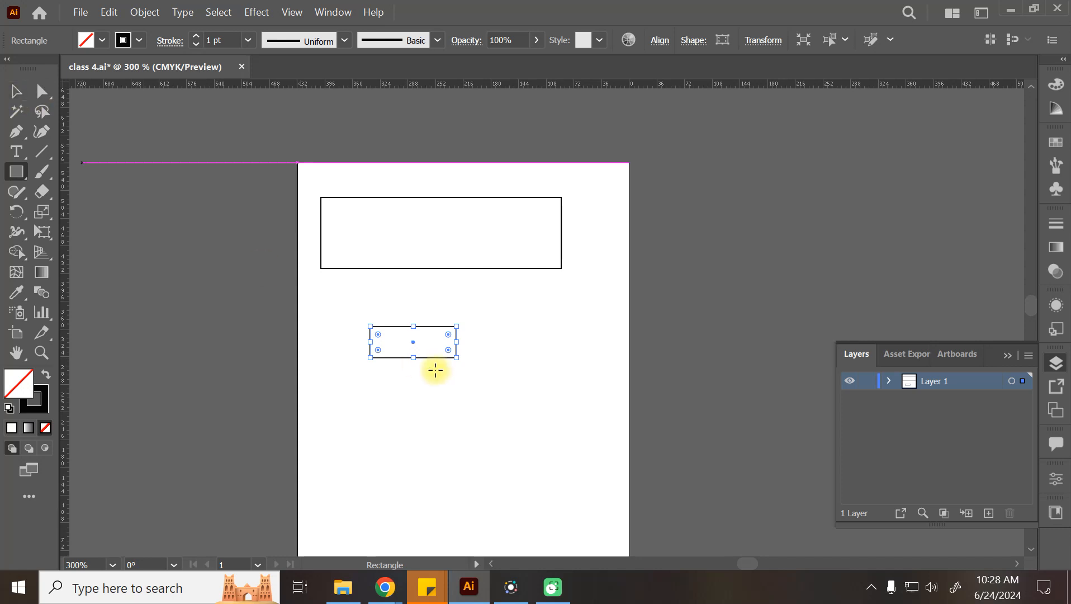
pyautogui.click(473, 339)
pyautogui.click(444, 265)
pyautogui.click(499, 358)
pyautogui.press('Return')
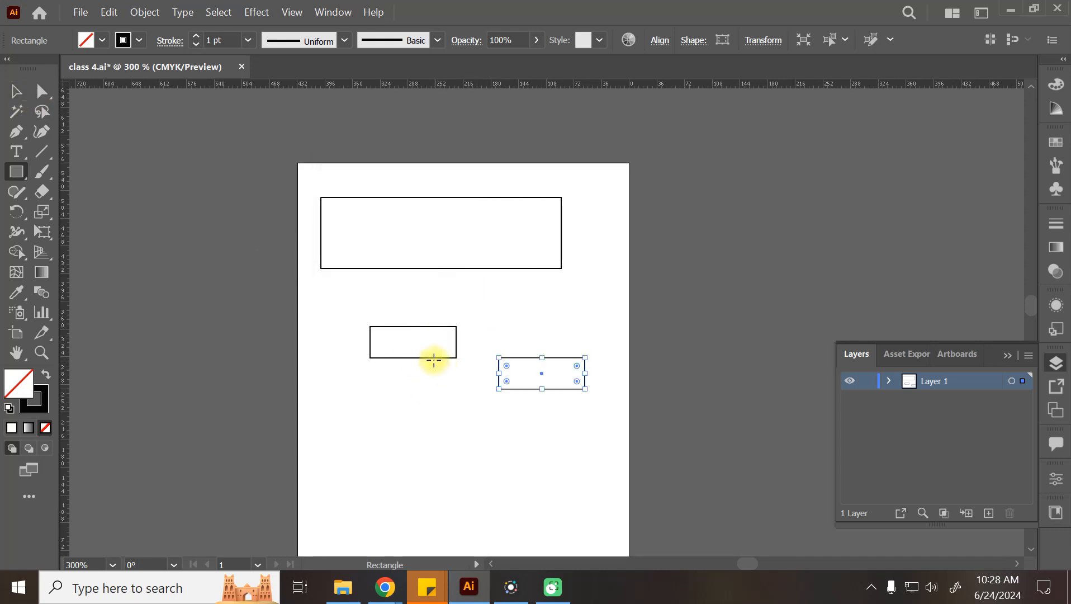
# Step: Delete the two small rectangles below the wide one
pyautogui.click(15, 90)
pyautogui.moveTo(355, 401); pyautogui.dragTo(563, 358)
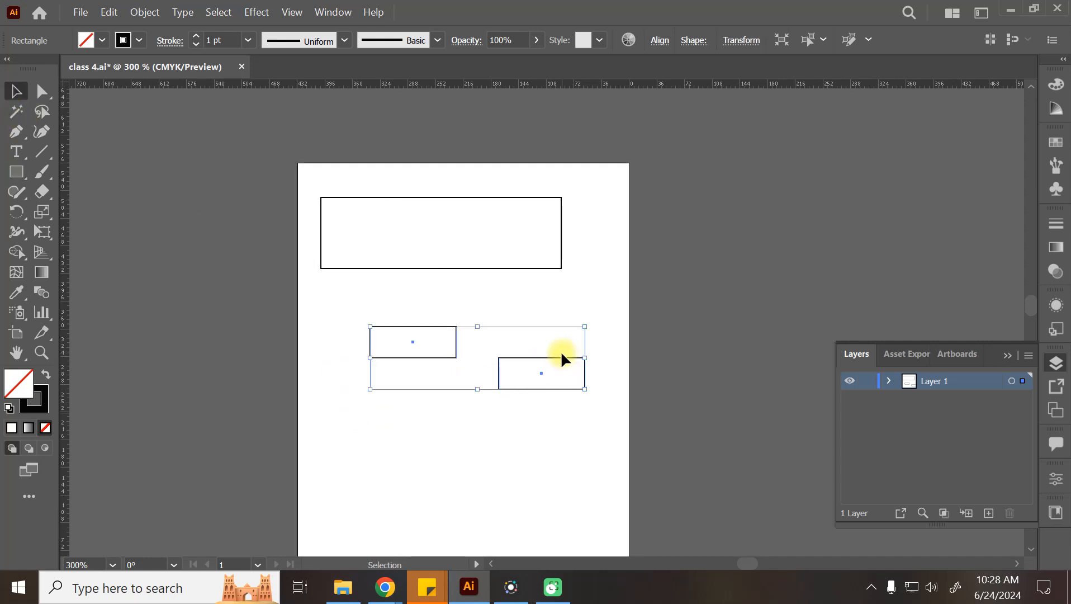
pyautogui.press('Delete')
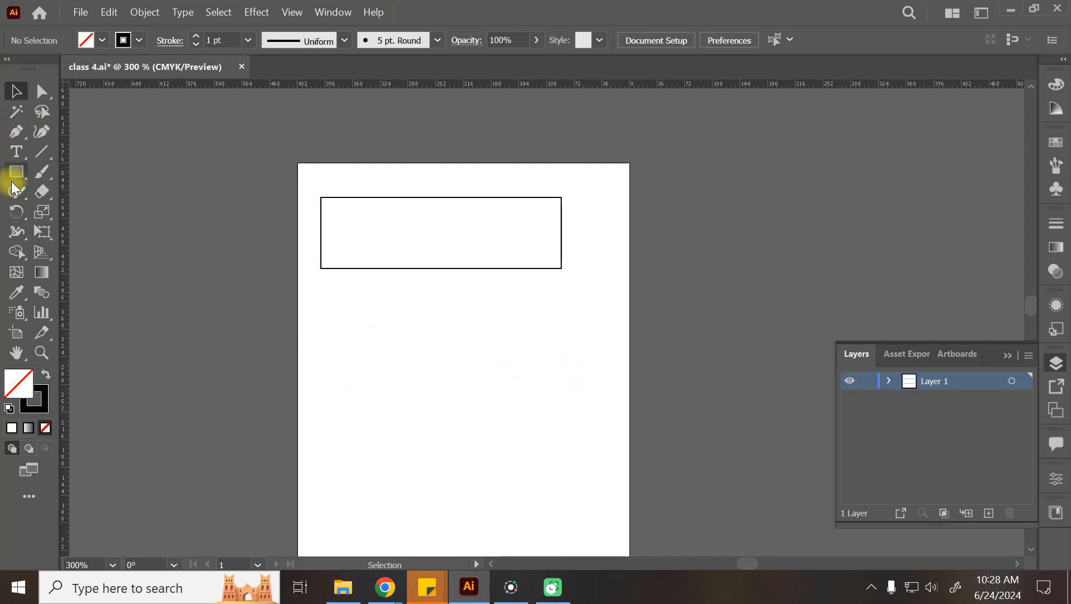
# Step: Draw a circle below the wide rectangle with the Ellipse tool and fill it with dark green
pyautogui.click(14, 173)
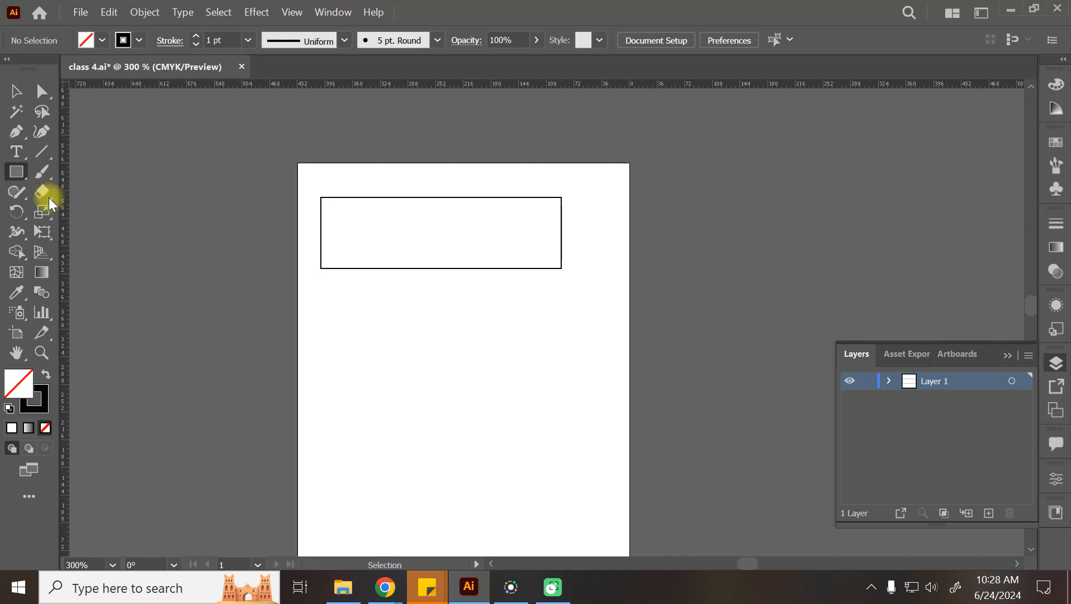
pyautogui.click(19, 170)
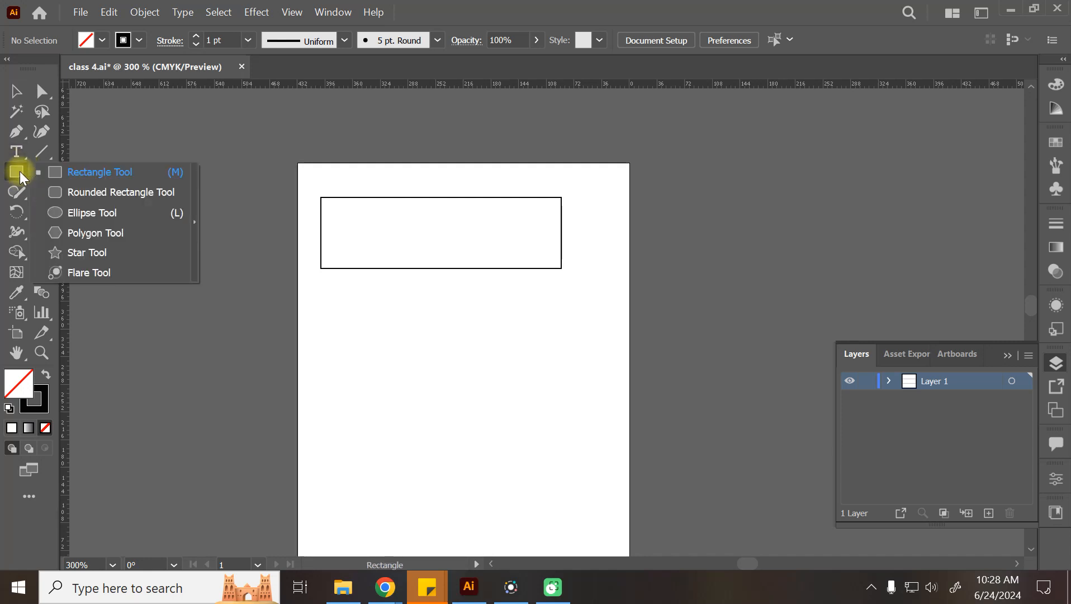
pyautogui.click(77, 213)
pyautogui.moveTo(393, 350); pyautogui.dragTo(472, 385)
pyautogui.click(15, 91)
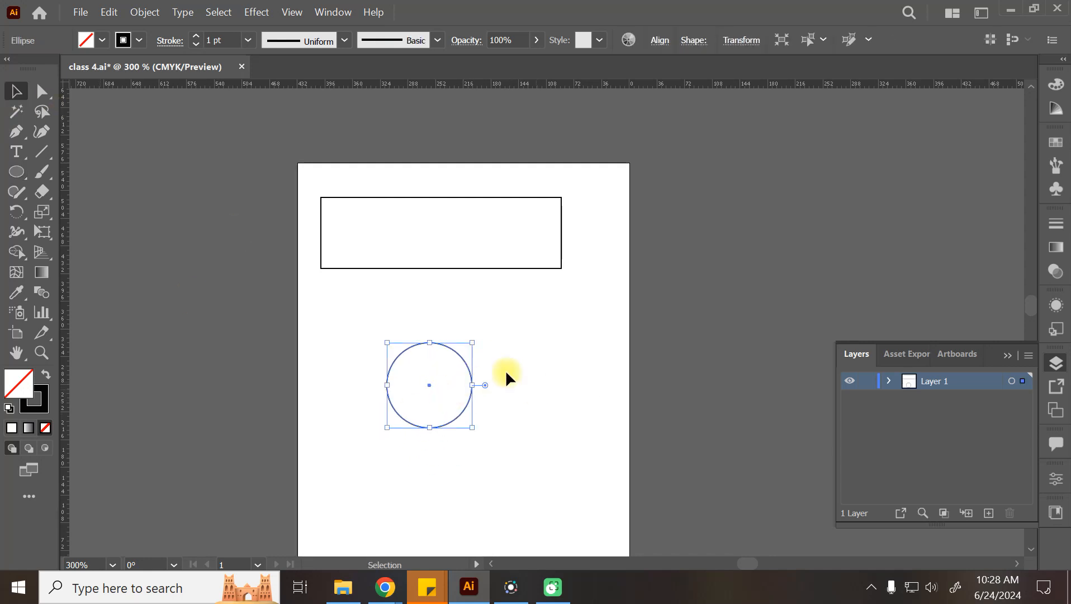
pyautogui.click(102, 40)
pyautogui.click(84, 82)
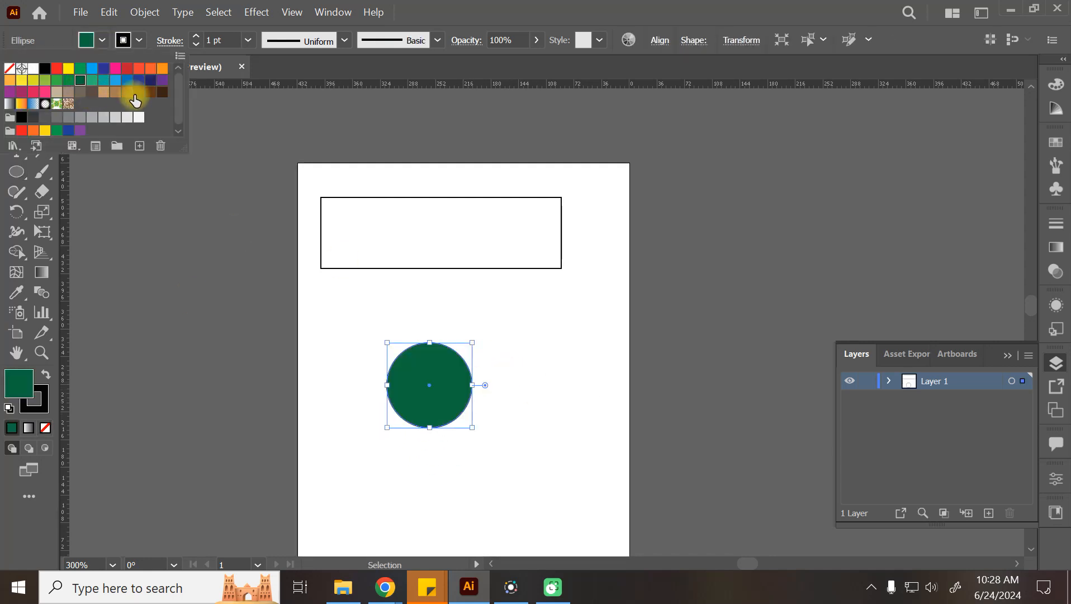
# Step: Scale the green circle down and place it inside the wide rectangle near its left end
pyautogui.moveTo(434, 387); pyautogui.dragTo(391, 239)
pyautogui.moveTo(430, 283); pyautogui.dragTo(398, 250)
pyautogui.moveTo(381, 232); pyautogui.dragTo(366, 240)
pyautogui.click(414, 336)
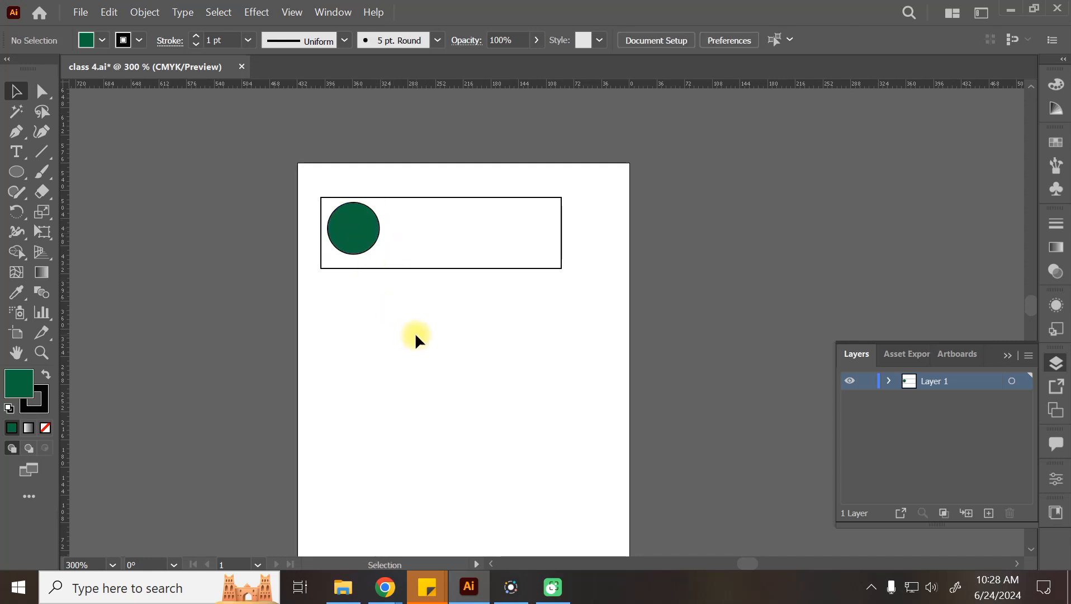
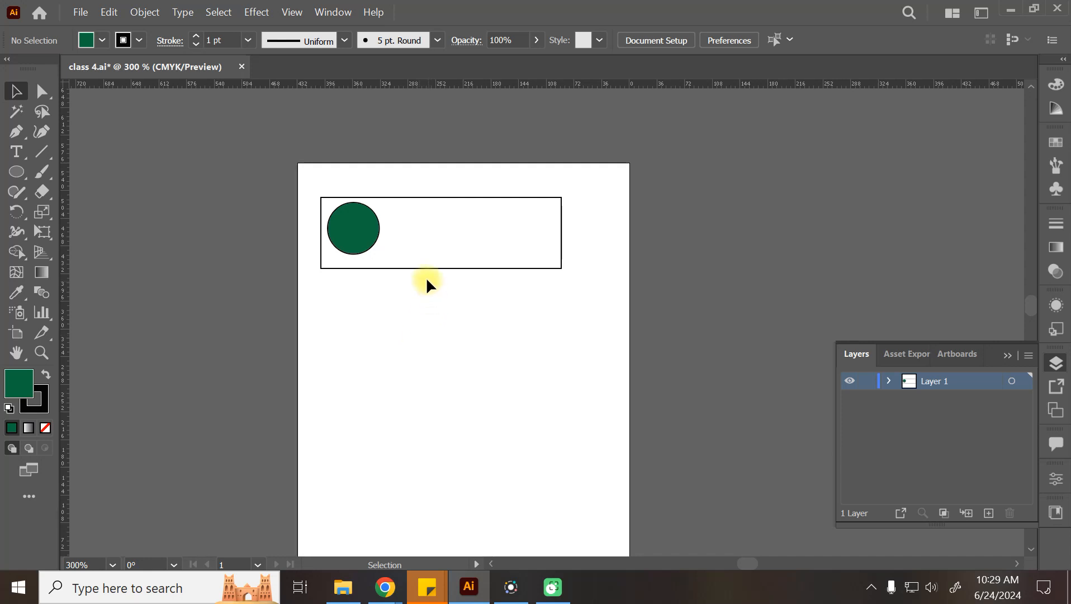
# Step: Move the green circle snugly into the rectangle's upper-left corner, and delete the circle
pyautogui.click(373, 240)
pyautogui.moveTo(372, 235)
pyautogui.mouseDown()
pyautogui.moveTo(363, 218)
pyautogui.moveTo(368, 235)
pyautogui.mouseUp()
pyautogui.click(502, 345)
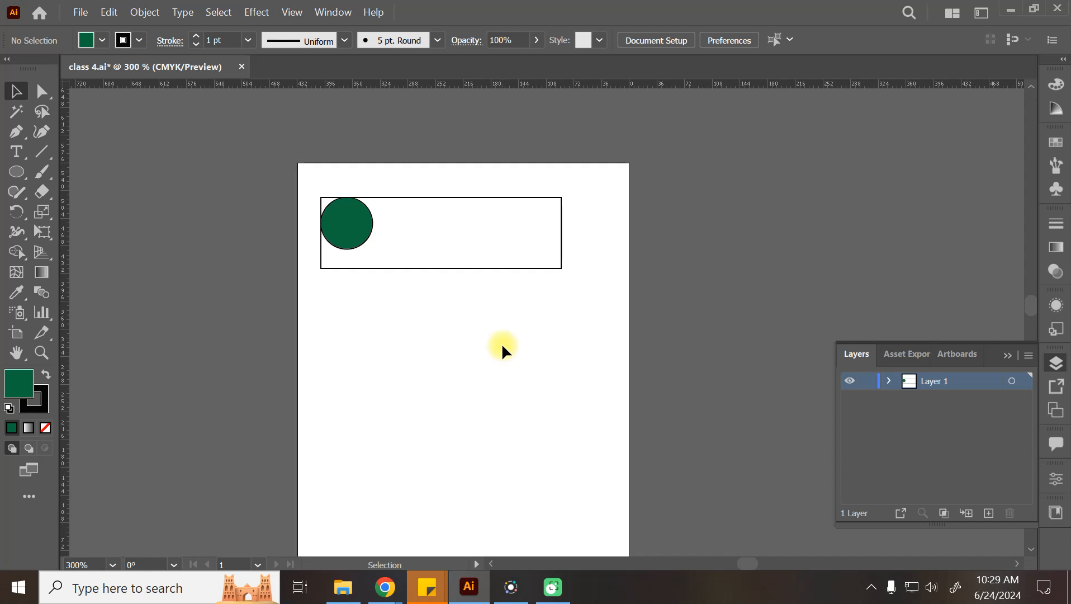
pyautogui.click(362, 233)
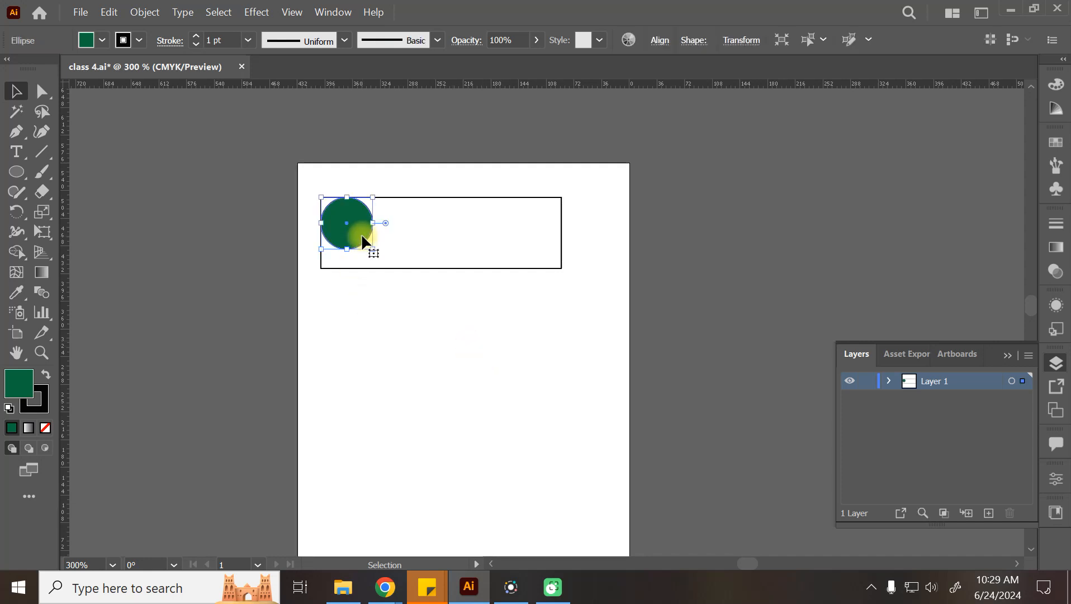
pyautogui.press('Delete')
# Step: Add the two-line text "DIZVIZ" and "Production" on the lower part of the artboard
pyautogui.click(16, 151)
pyautogui.click(512, 461)
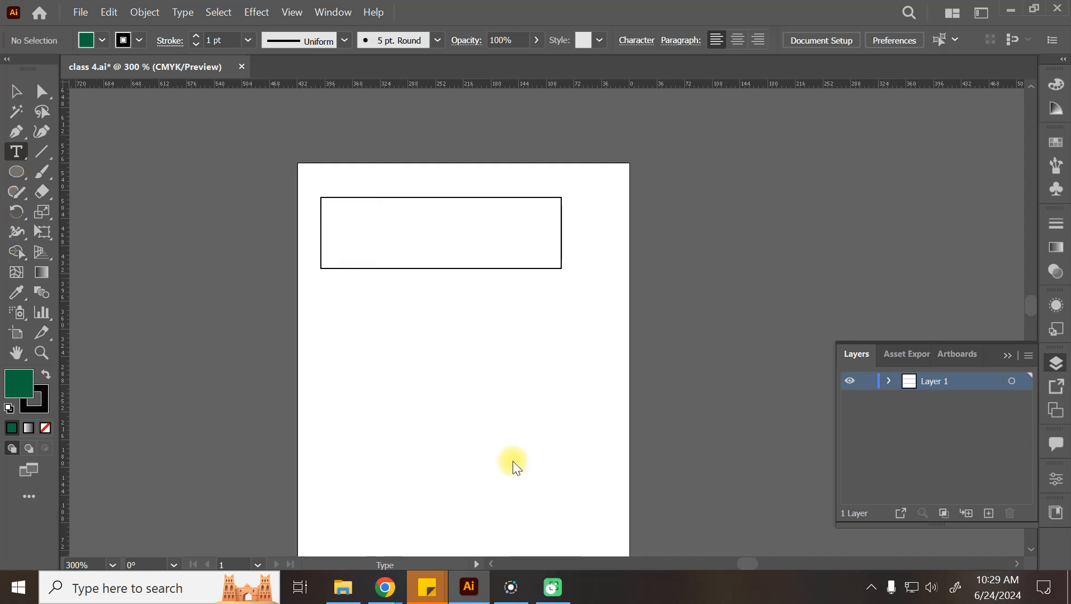
pyautogui.write('D')
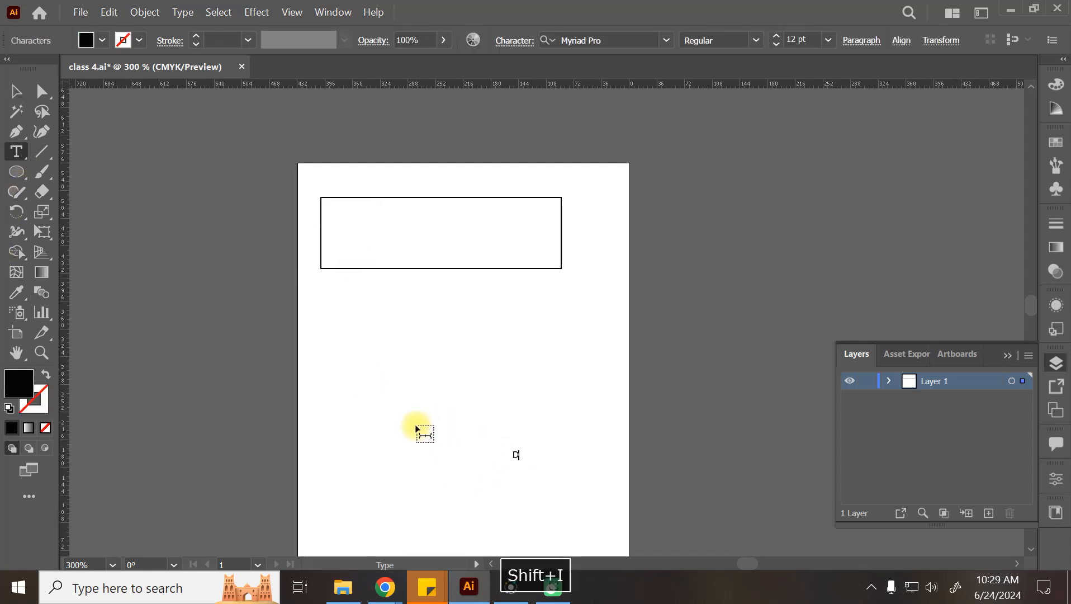
pyautogui.write('IZVIZ')
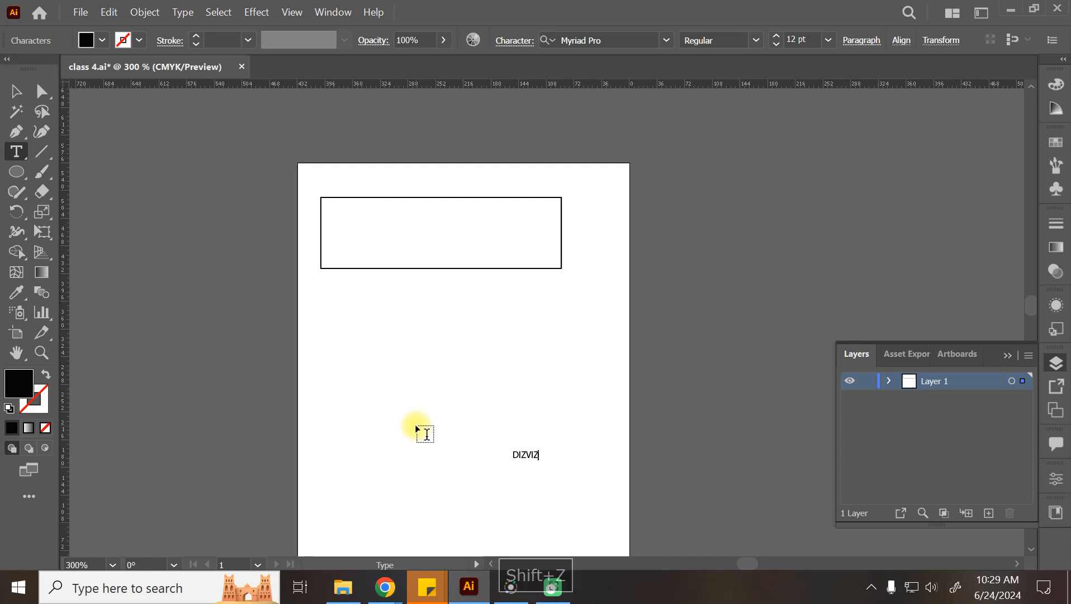
pyautogui.press('Return')
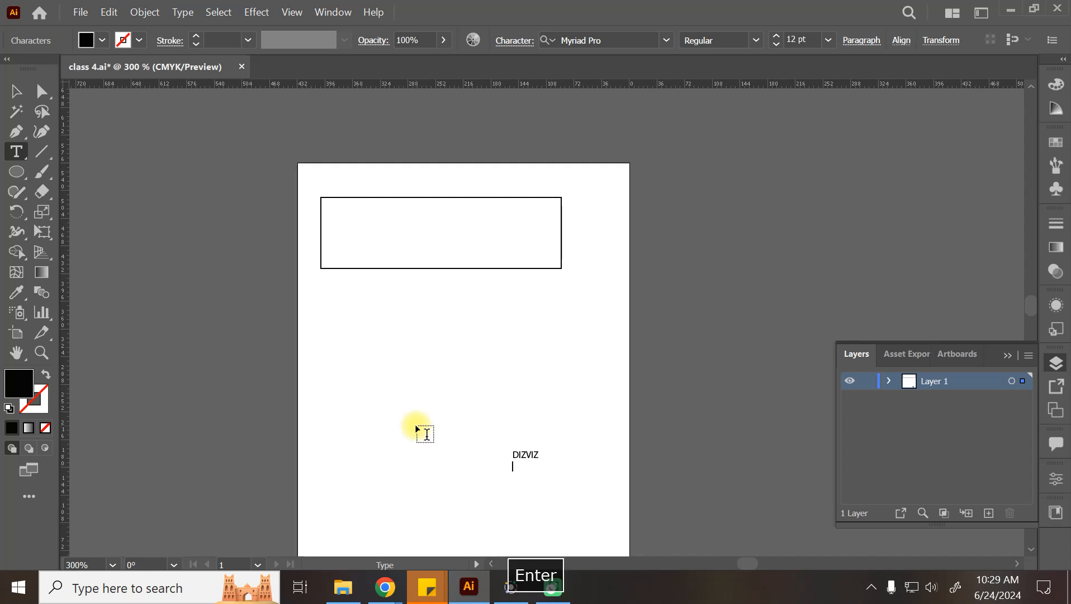
pyautogui.write('Production')
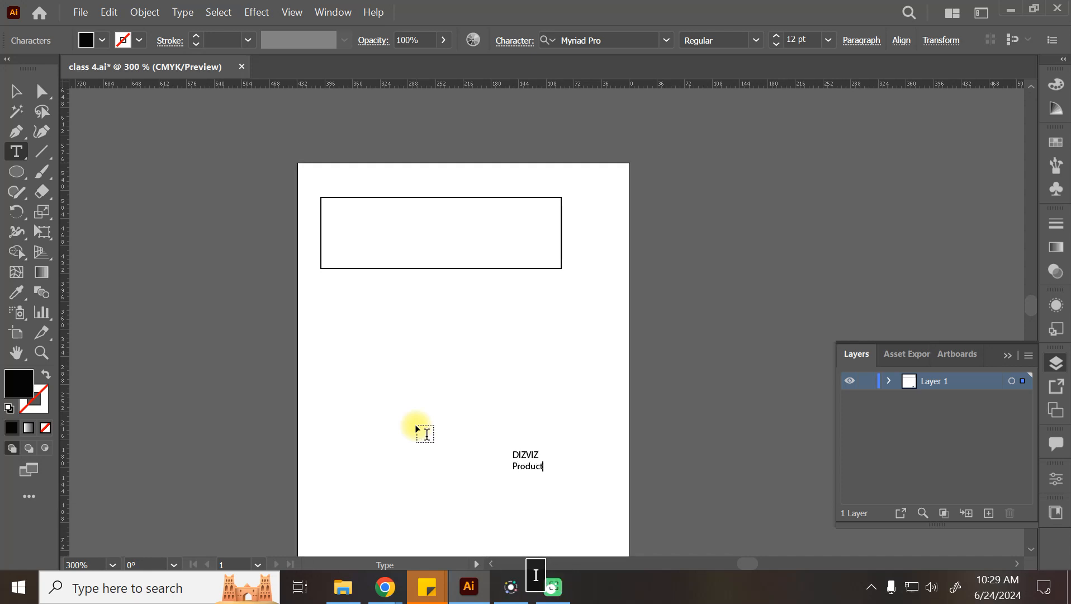
# Step: Move the "DIZVIZ Production" text into the upper-left corner of the wide rectangle and deselect it
pyautogui.moveTo(10, 72); pyautogui.dragTo(11, 76)
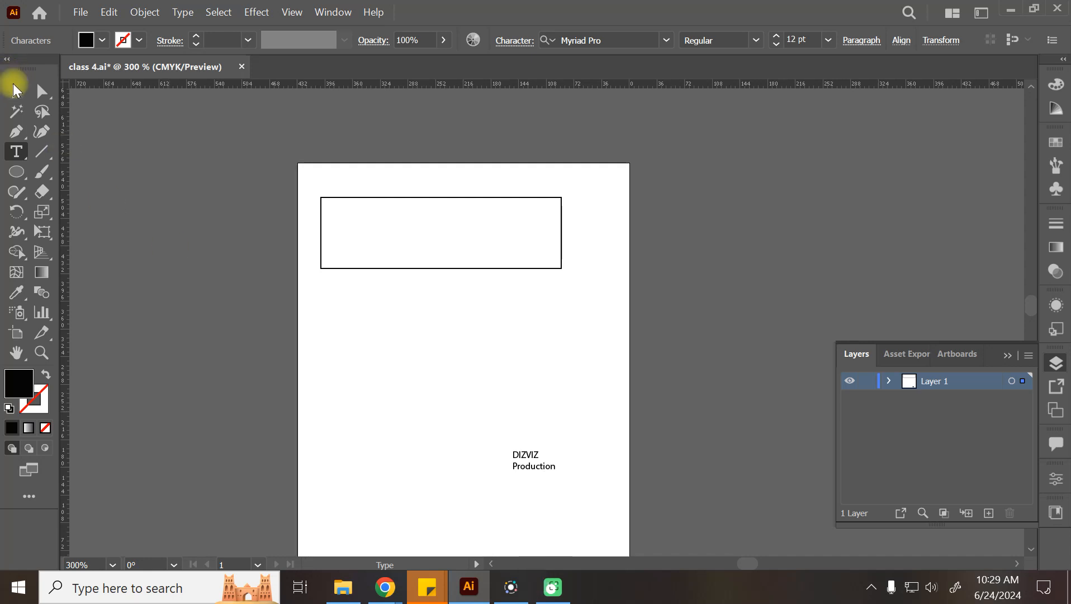
pyautogui.click(15, 91)
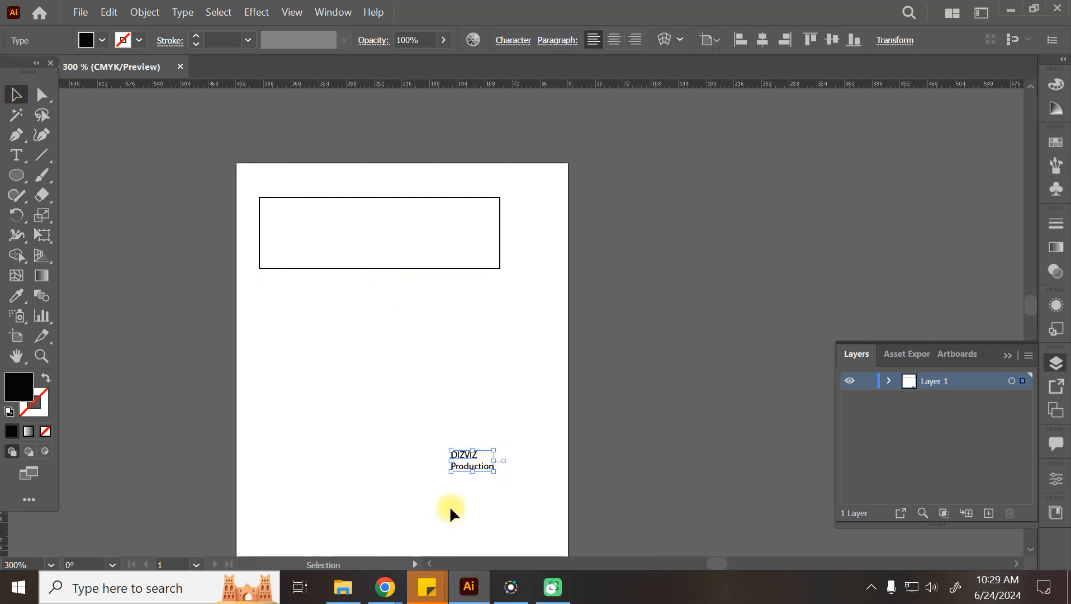
pyautogui.moveTo(464, 466); pyautogui.dragTo(275, 212)
pyautogui.click(341, 380)
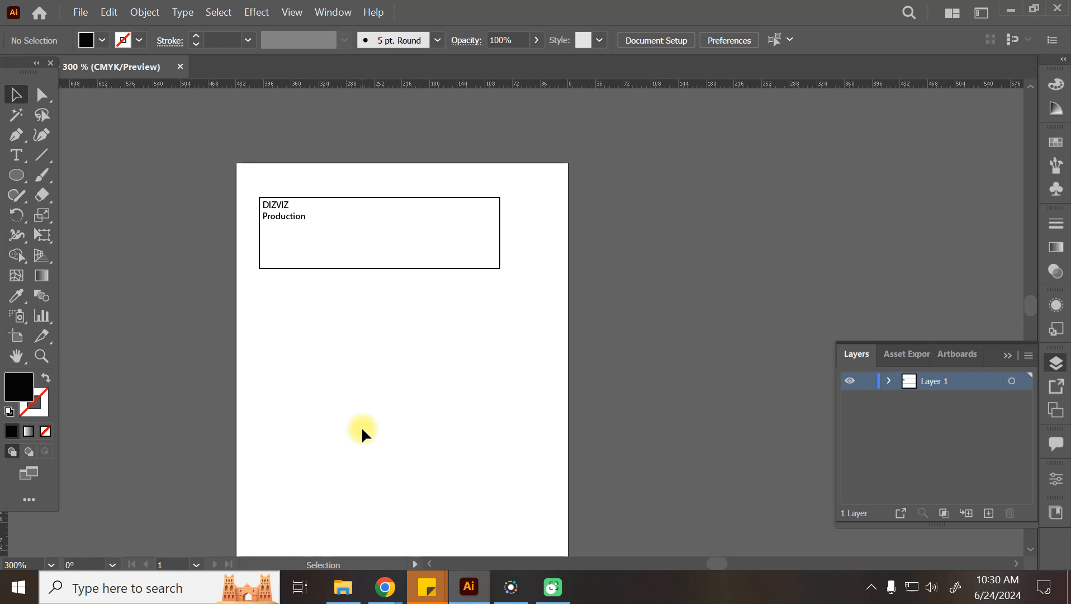
# Step: Switch to WhatsApp Web in Chrome and open the May 2022 enquiry contact's chat from further down the chat list
pyautogui.moveTo(386, 587)
pyautogui.click(291, 498)
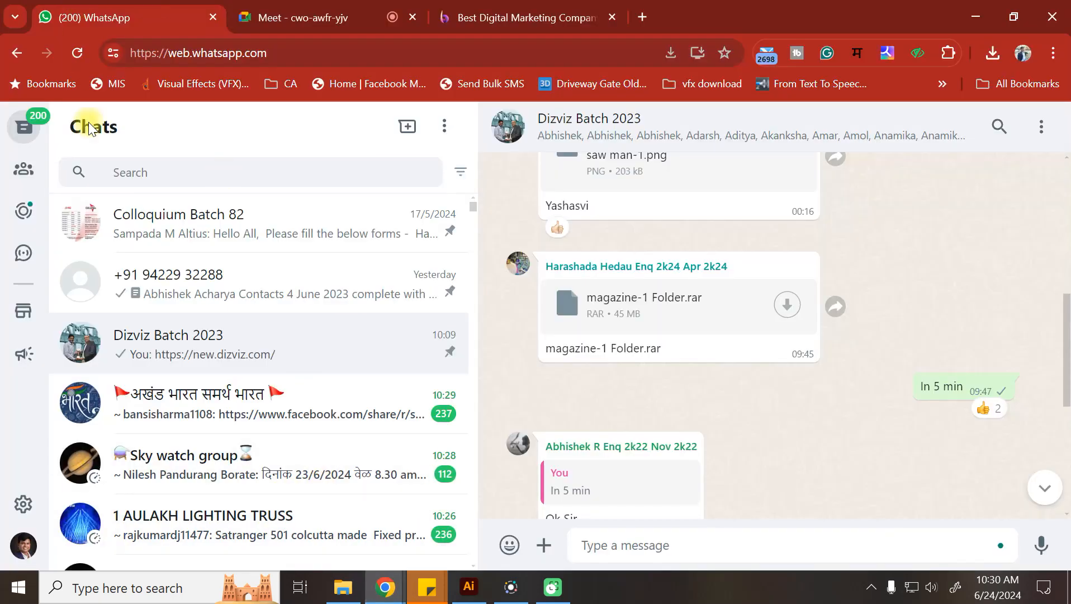
pyautogui.scroll(-10, 203, 490)
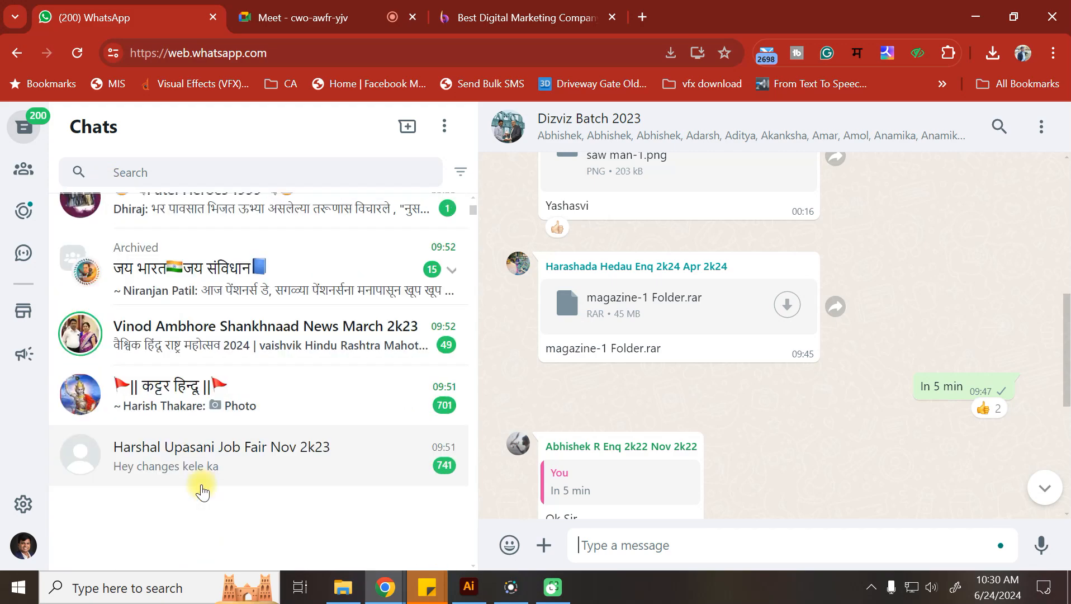
pyautogui.scroll(-5, 203, 490)
pyautogui.scroll(-10, 203, 490)
pyautogui.scroll(-10, 205, 488)
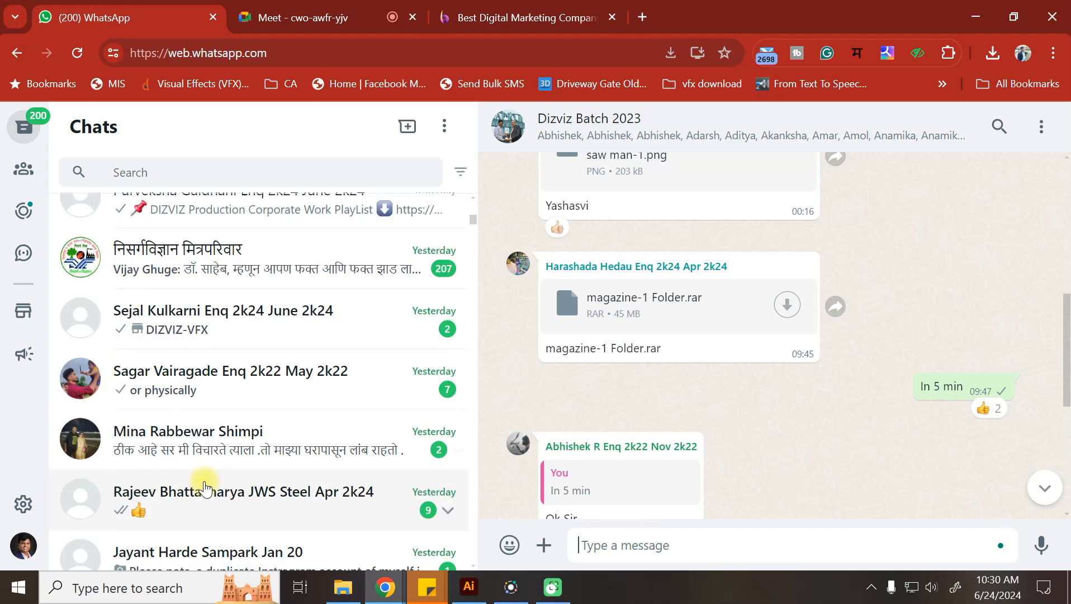
pyautogui.scroll(-3, 205, 486)
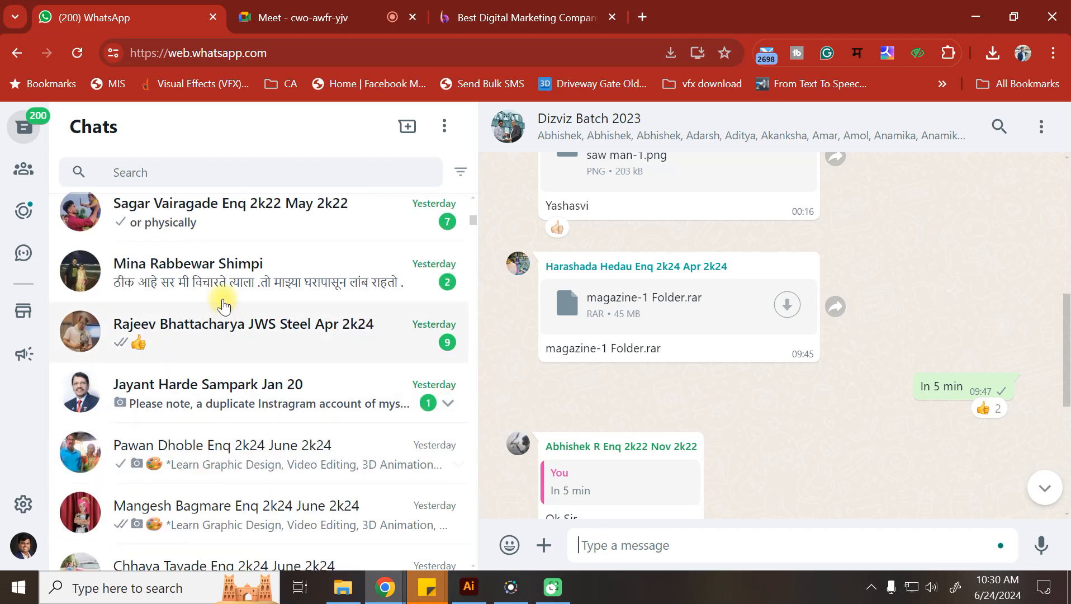
pyautogui.click(173, 208)
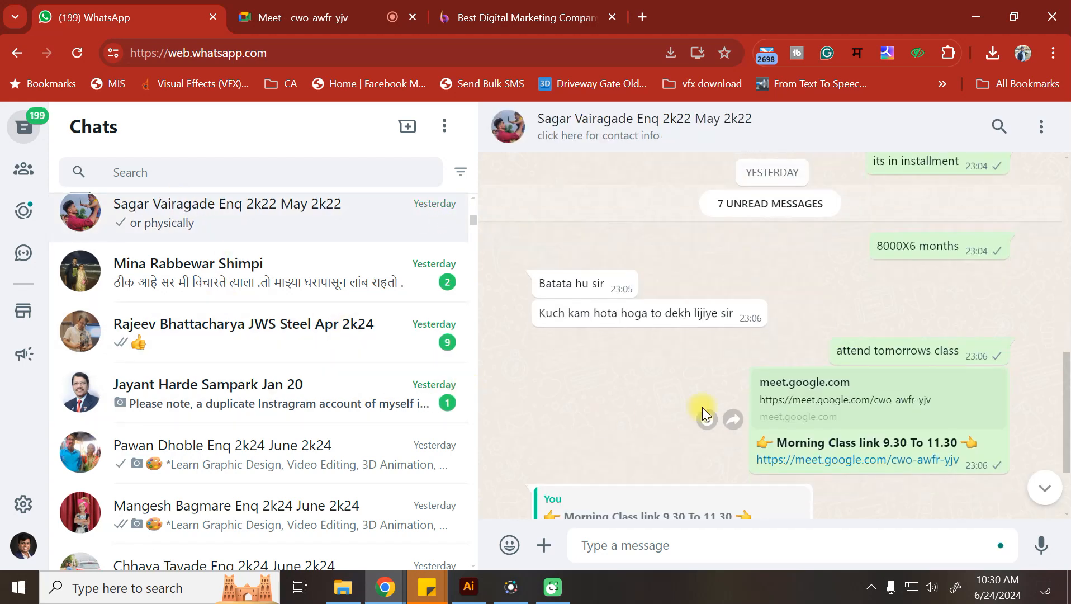
# Step: Find the "With DIZVIZ" course poster near the start of the chat, open it enlarged and examine its text layout
pyautogui.scroll(-2, 702, 412)
pyautogui.click(706, 537)
pyautogui.scroll(5, 670, 430)
pyautogui.scroll(2, 804, 358)
pyautogui.scroll(-2, 805, 358)
pyautogui.scroll(5, 805, 357)
pyautogui.click(825, 335)
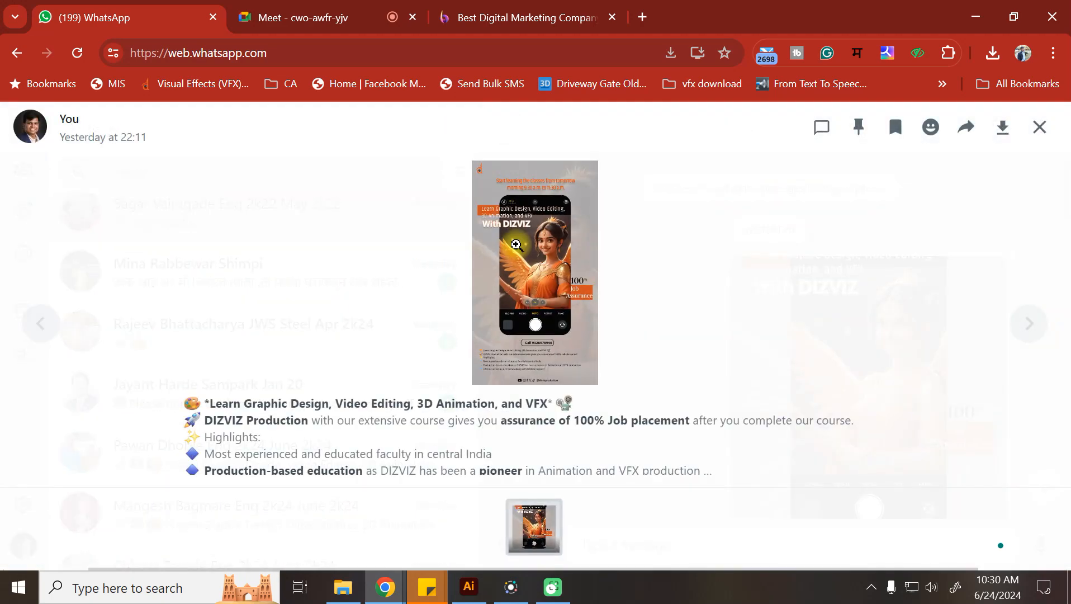
pyautogui.click(516, 244)
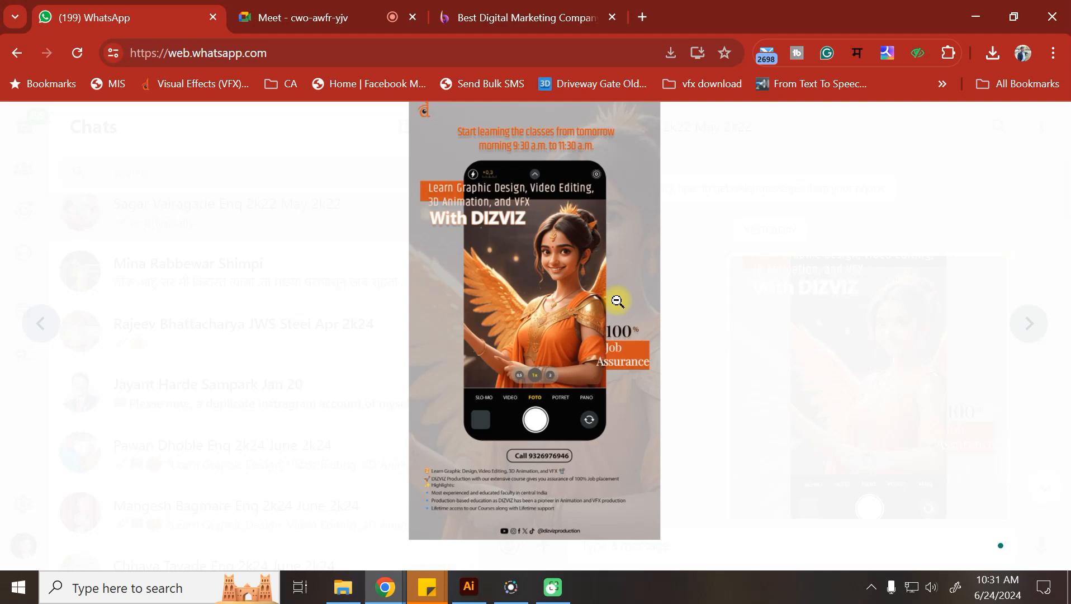
pyautogui.click(582, 383)
pyautogui.click(584, 385)
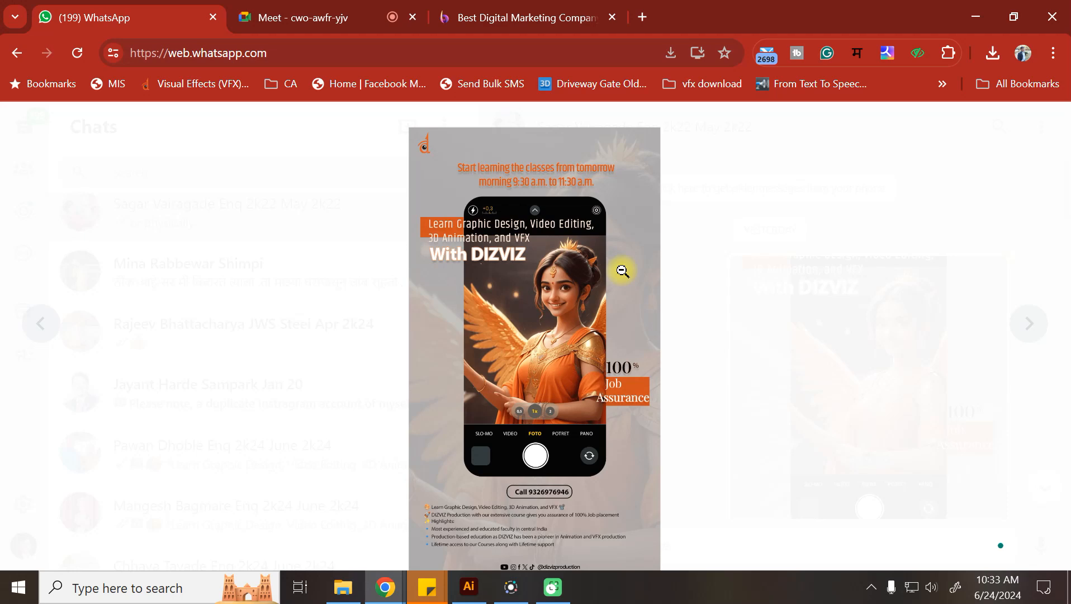
# Step: Close the poster view and look through the course description message beneath the image
pyautogui.click(737, 279)
pyautogui.click(1053, 191)
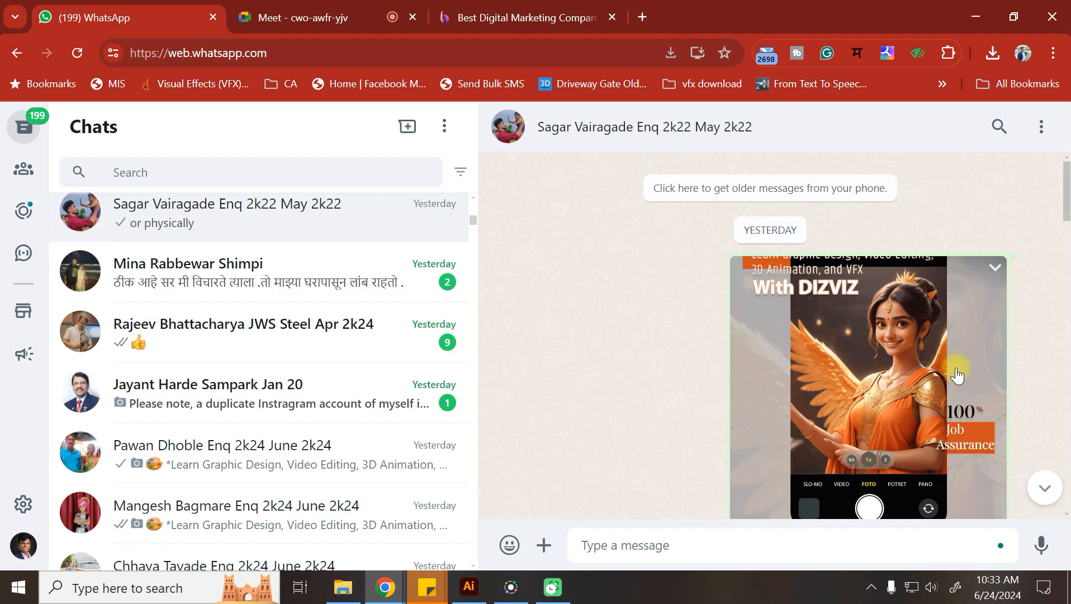
pyautogui.scroll(-3, 735, 300)
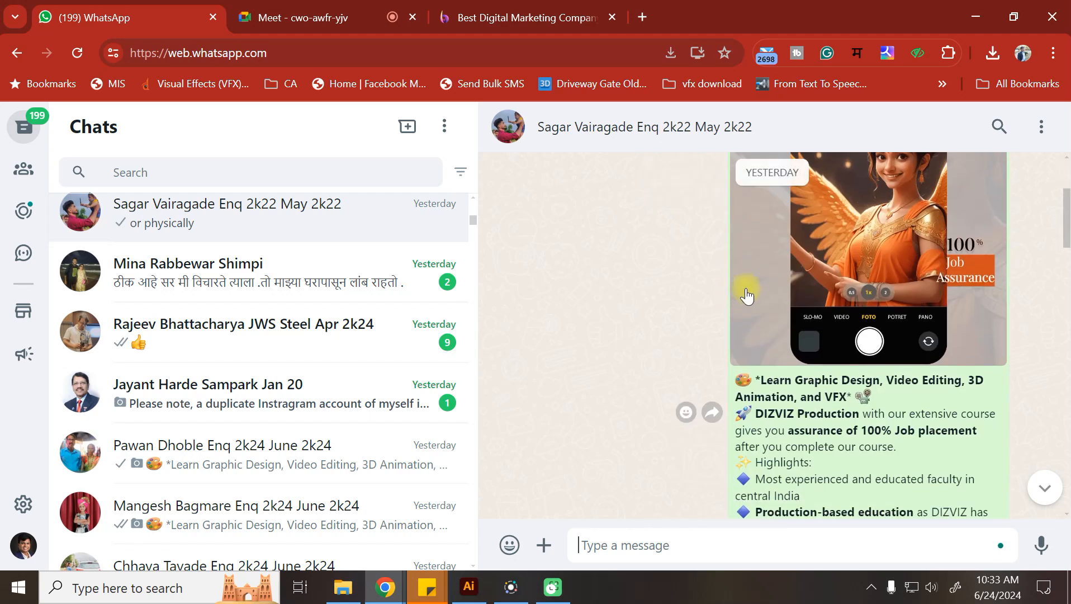
pyautogui.scroll(-1, 746, 294)
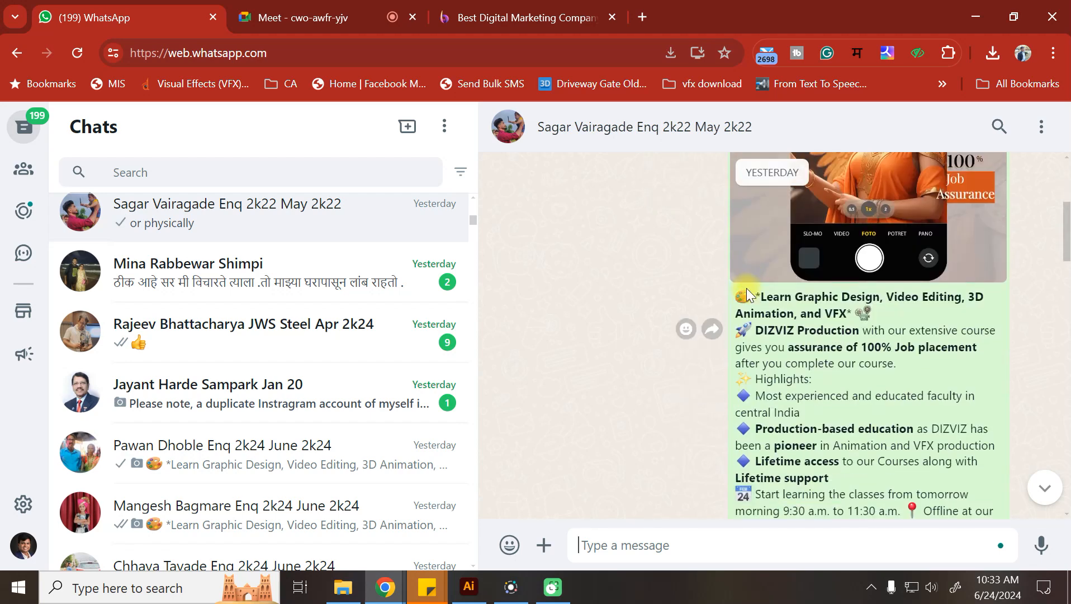
pyautogui.scroll(-3, 749, 288)
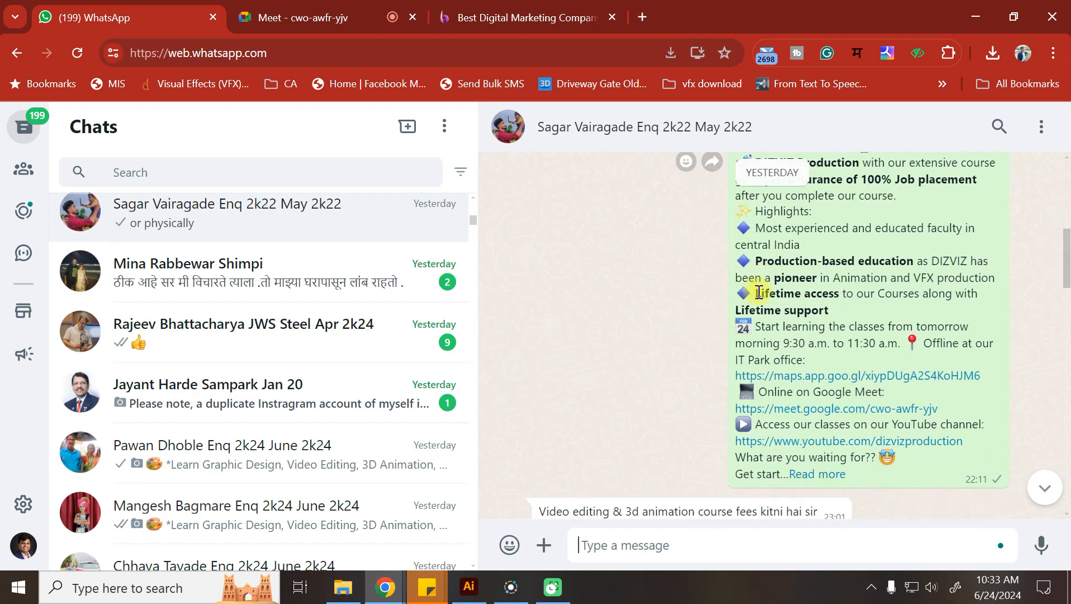
pyautogui.scroll(1, 855, 279)
pyautogui.scroll(7, 855, 279)
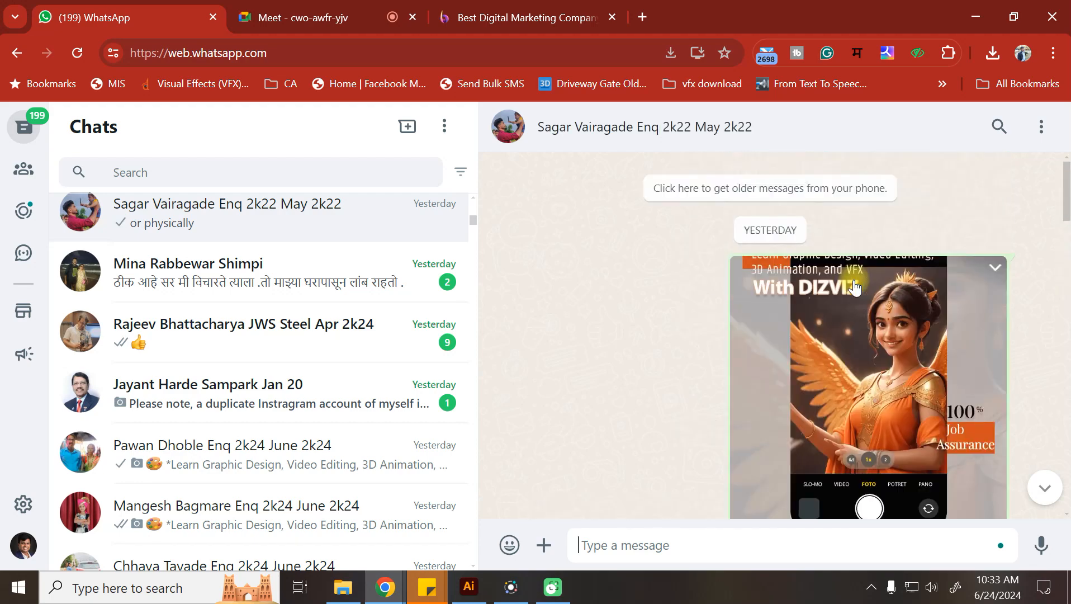
# Step: Switch back to Illustrator and move the "DIZVIZ Production" text to the middle of the wide rectangle
pyautogui.click(468, 587)
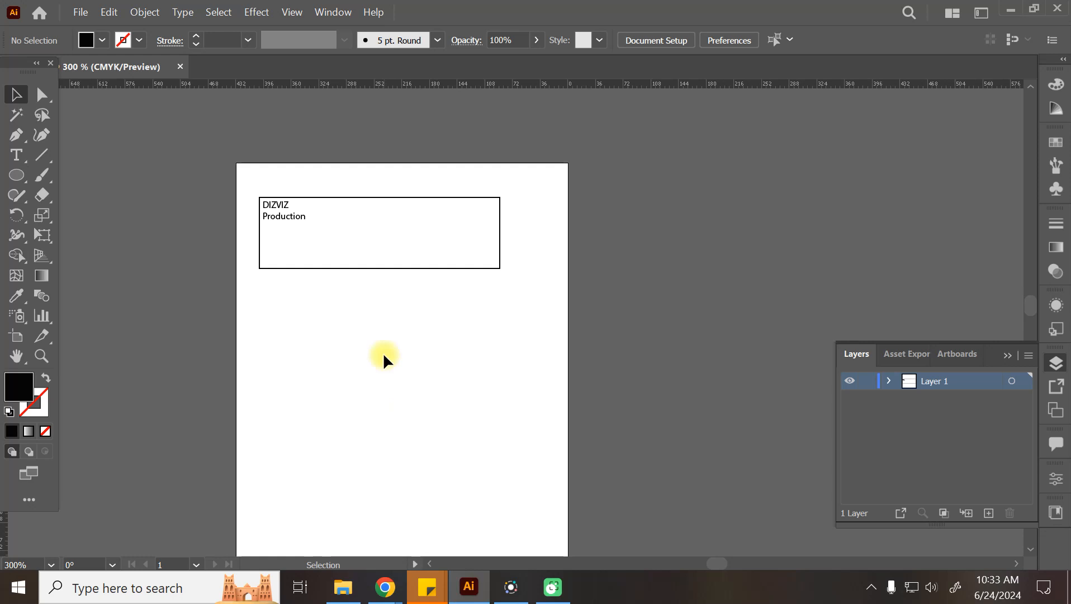
pyautogui.click(292, 215)
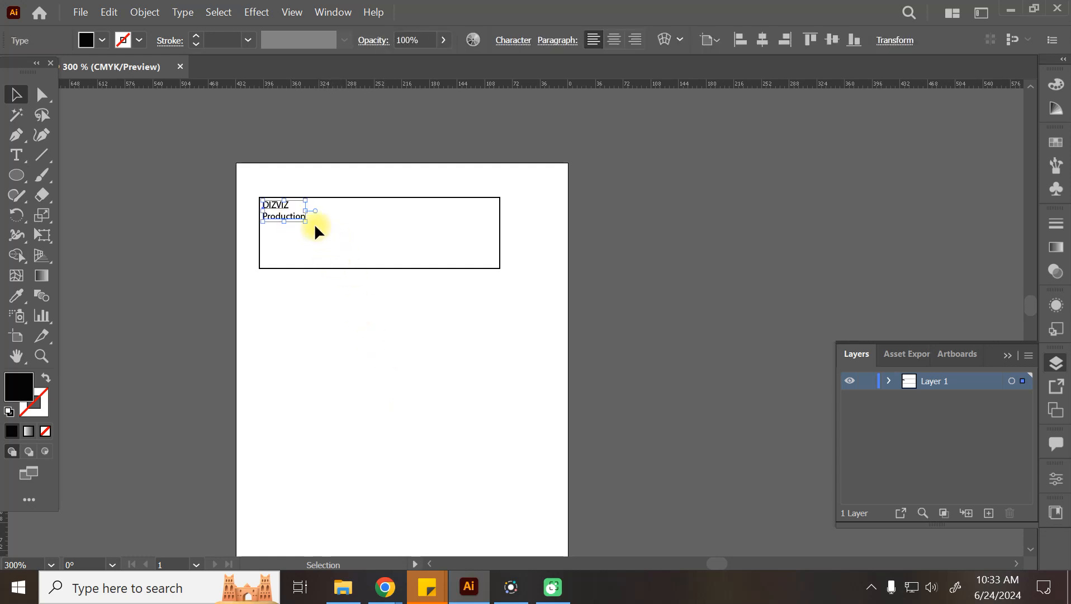
pyautogui.moveTo(291, 215); pyautogui.dragTo(375, 234)
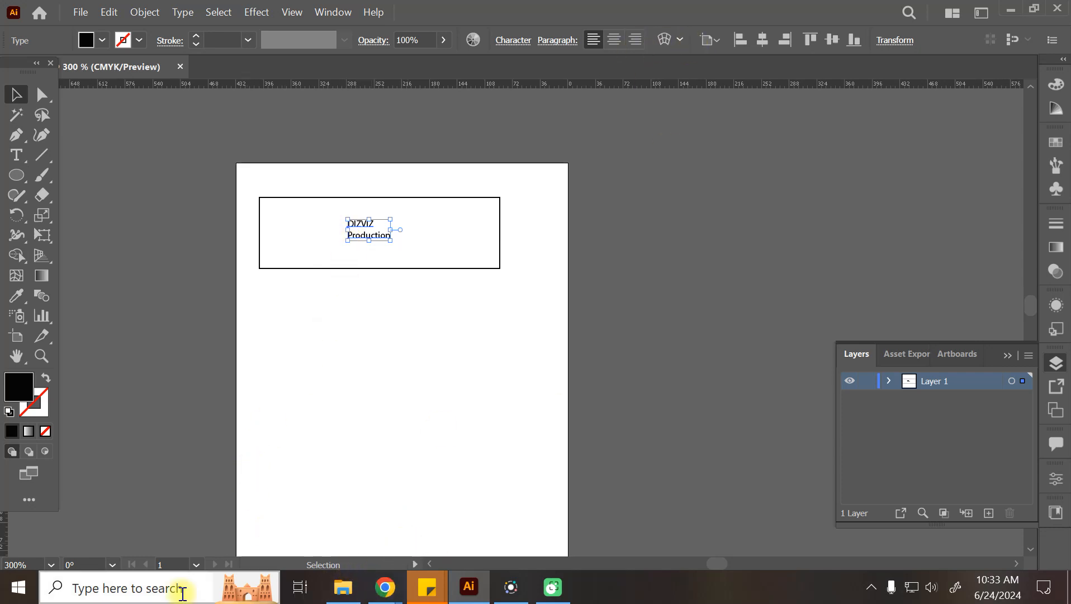
# Step: Launch Word from the Windows search and create a blank document
pyautogui.click(183, 589)
pyautogui.write('word')
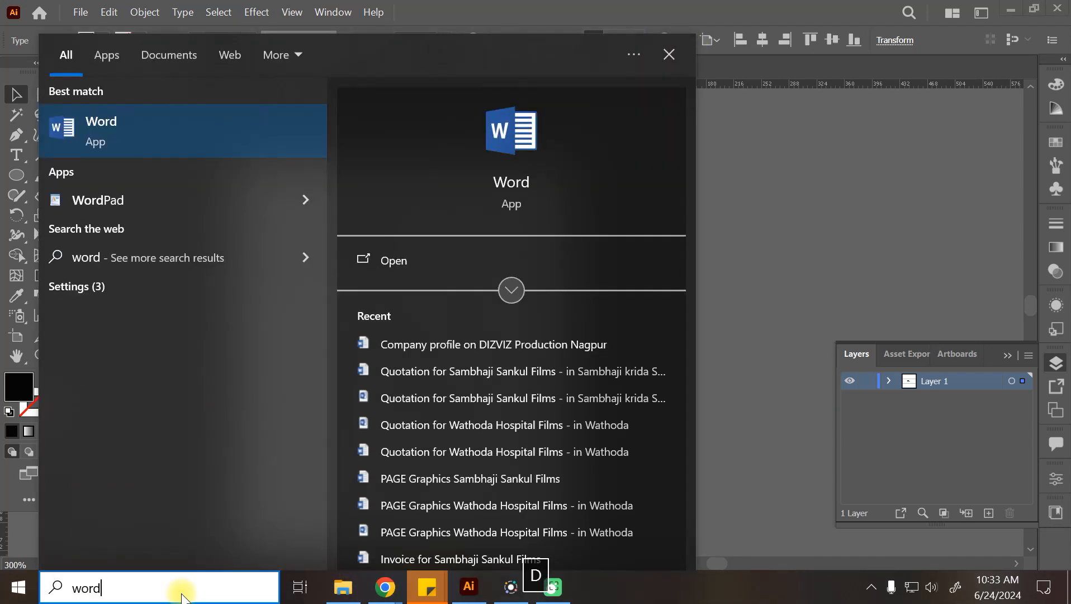
pyautogui.press('Return')
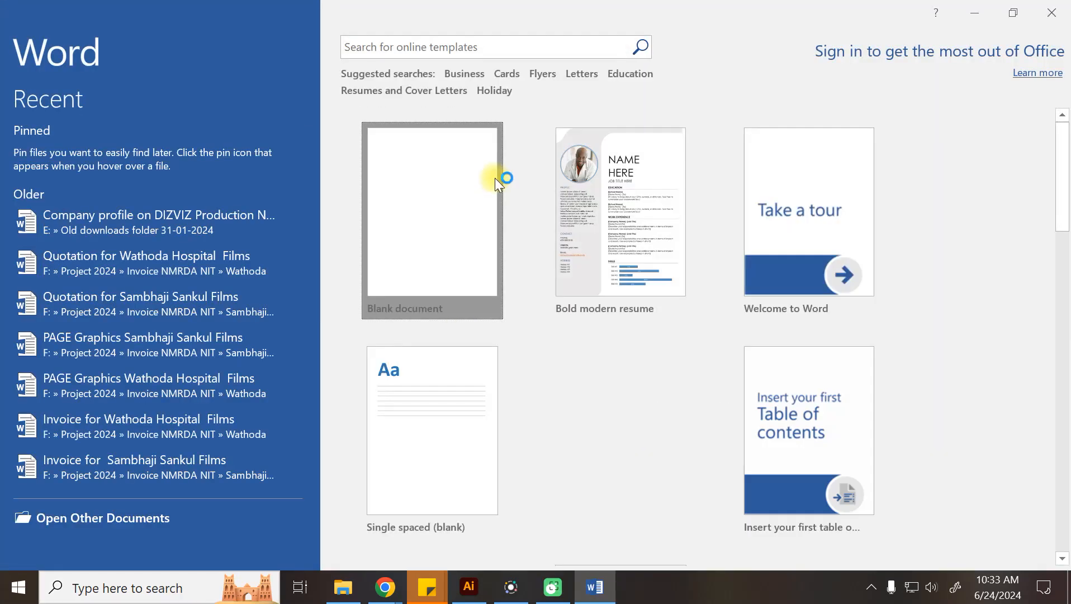
pyautogui.click(494, 177)
# Step: Expand the full course description message in the WhatsApp chat, copy all its text and paste it into the blank Word document
pyautogui.moveTo(385, 587)
pyautogui.click(323, 553)
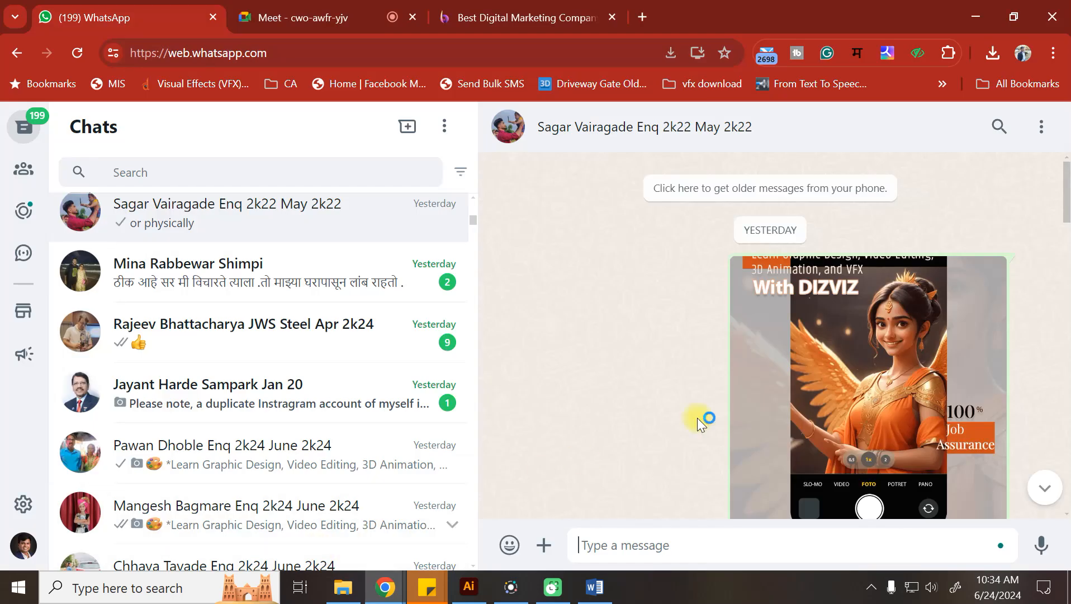
pyautogui.scroll(-2, 717, 335)
pyautogui.scroll(3, 722, 308)
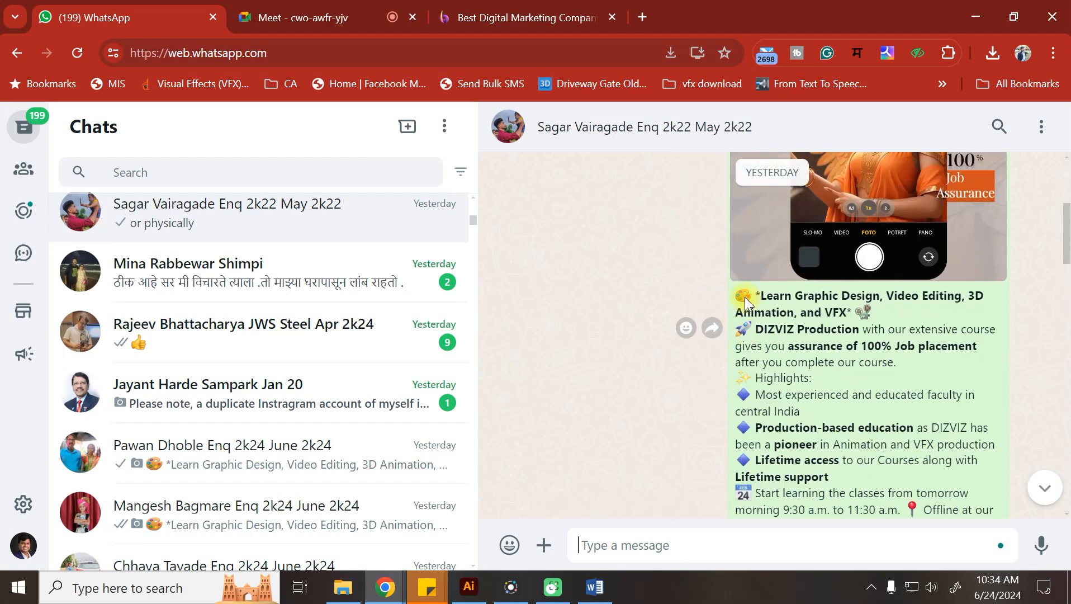
pyautogui.moveTo(760, 295); pyautogui.dragTo(903, 238)
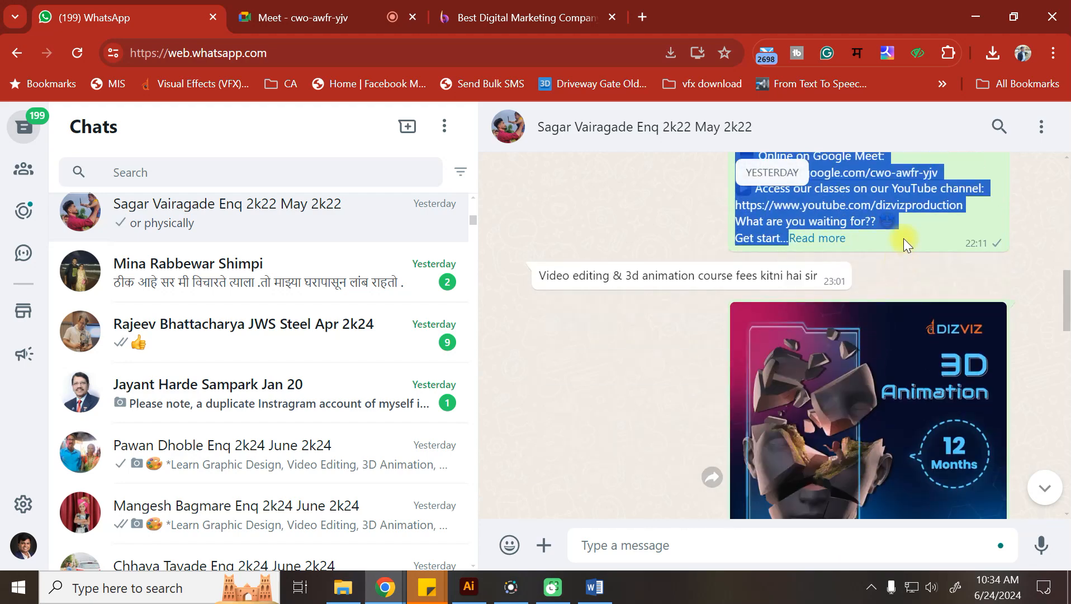
pyautogui.click(811, 242)
pyautogui.moveTo(831, 411); pyautogui.dragTo(740, 463)
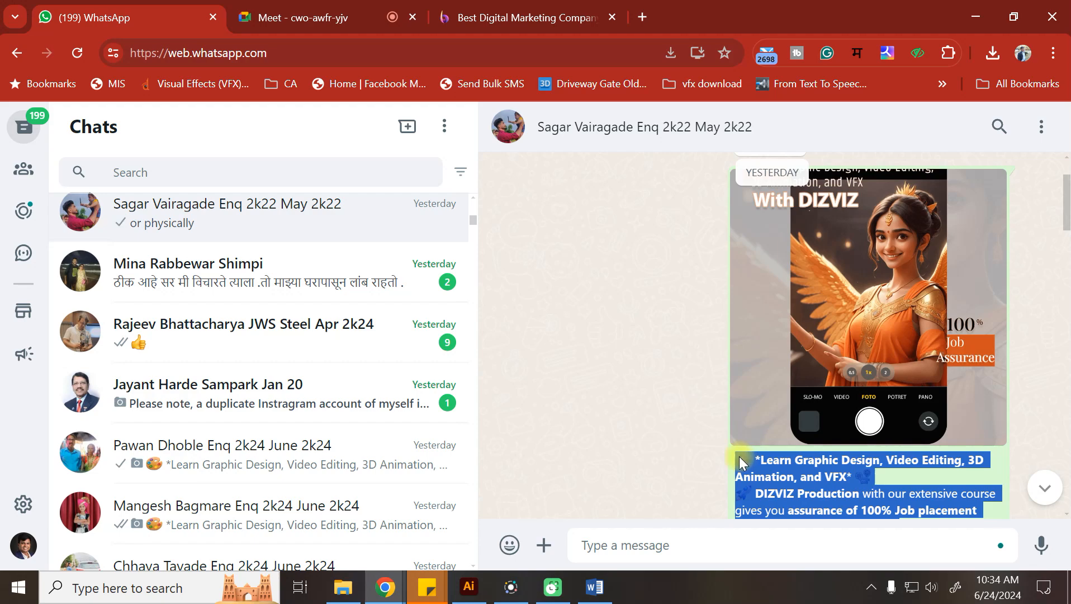
pyautogui.hotkey('ctrl', 'c')
pyautogui.click(594, 587)
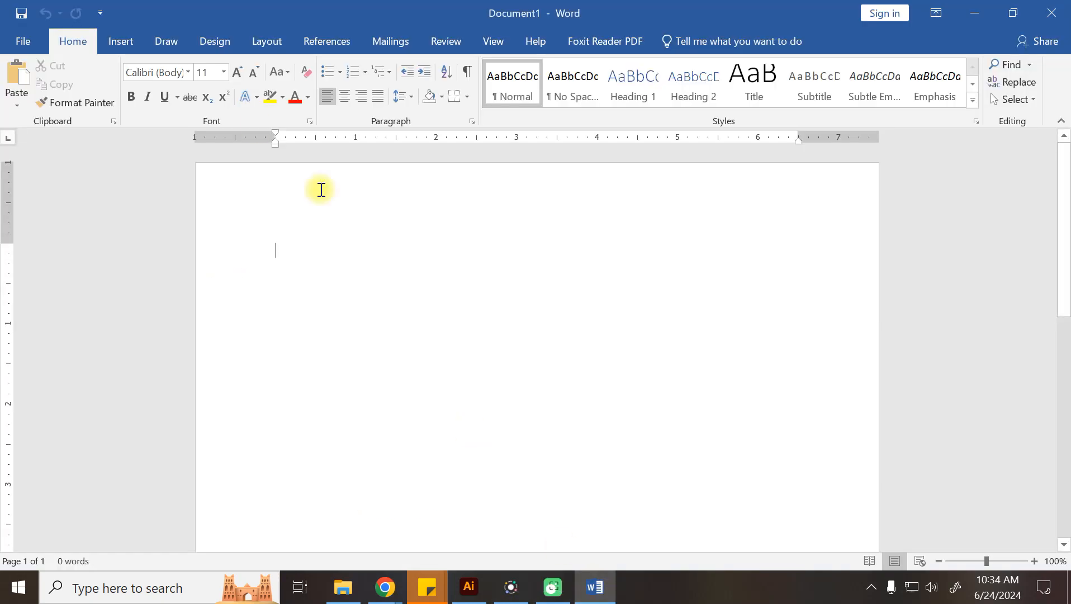
pyautogui.hotkey('ctrl', 'v')
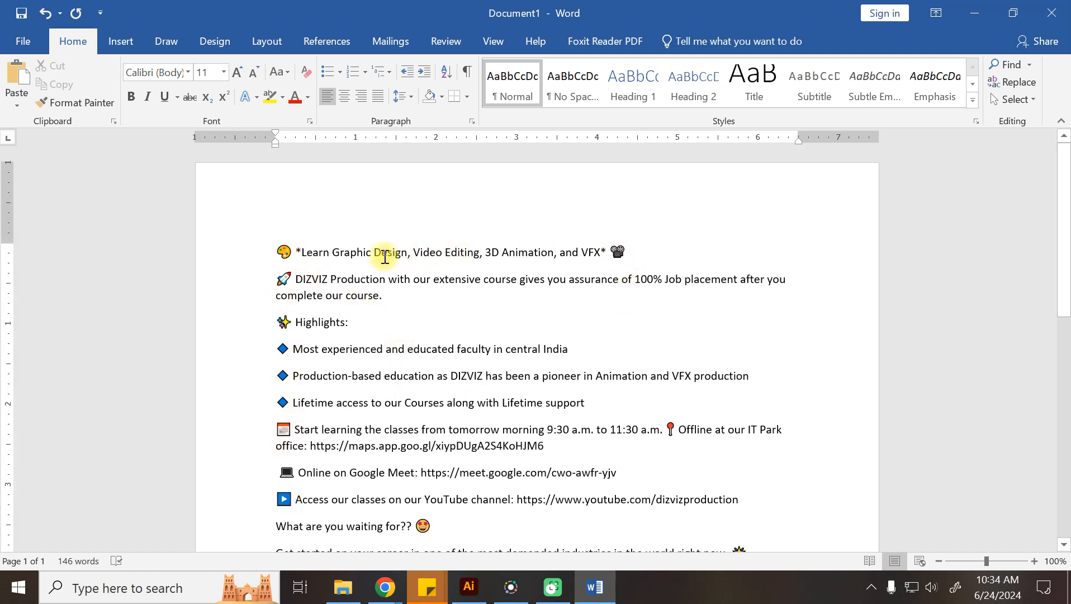
# Step: Try centre and right alignment on all the pasted text in Word, ending with justified alignment
pyautogui.hotkey('ctrl', 'a')
pyautogui.click(344, 97)
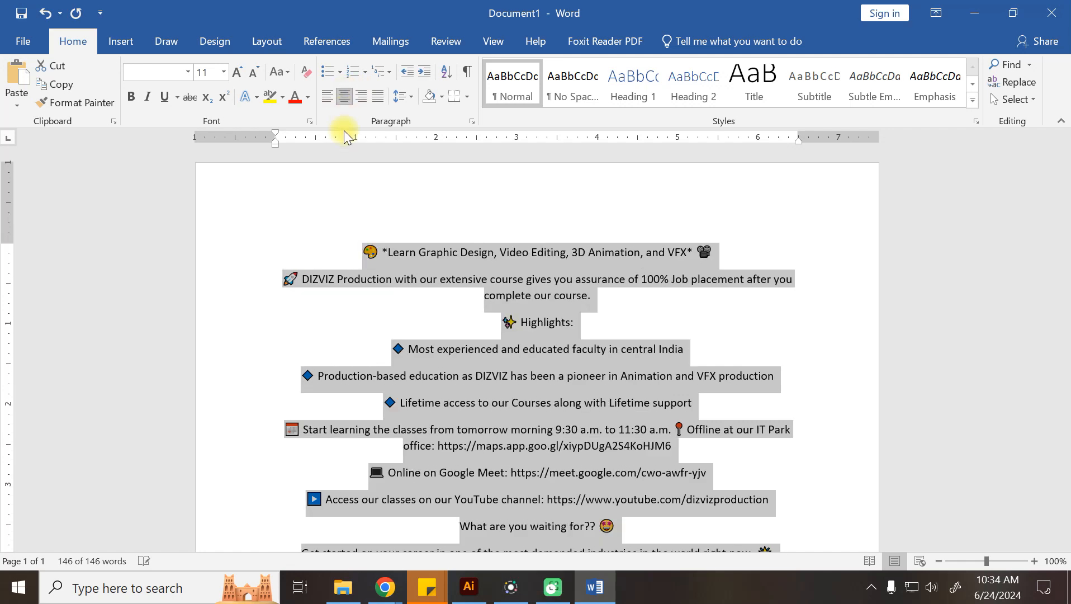
pyautogui.click(354, 95)
pyautogui.click(376, 96)
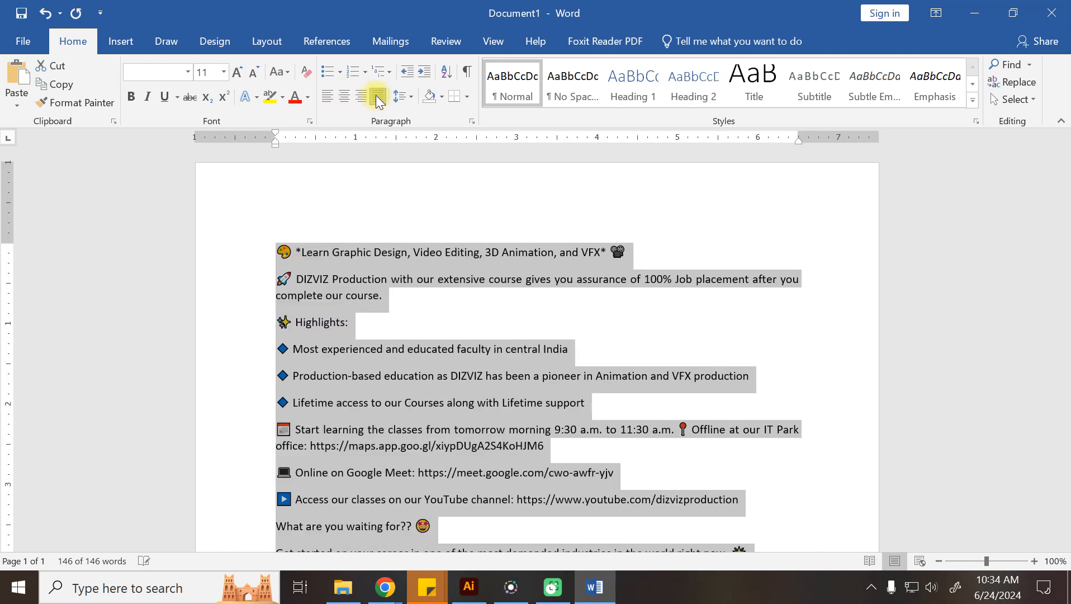
pyautogui.click(410, 94)
pyautogui.click(409, 94)
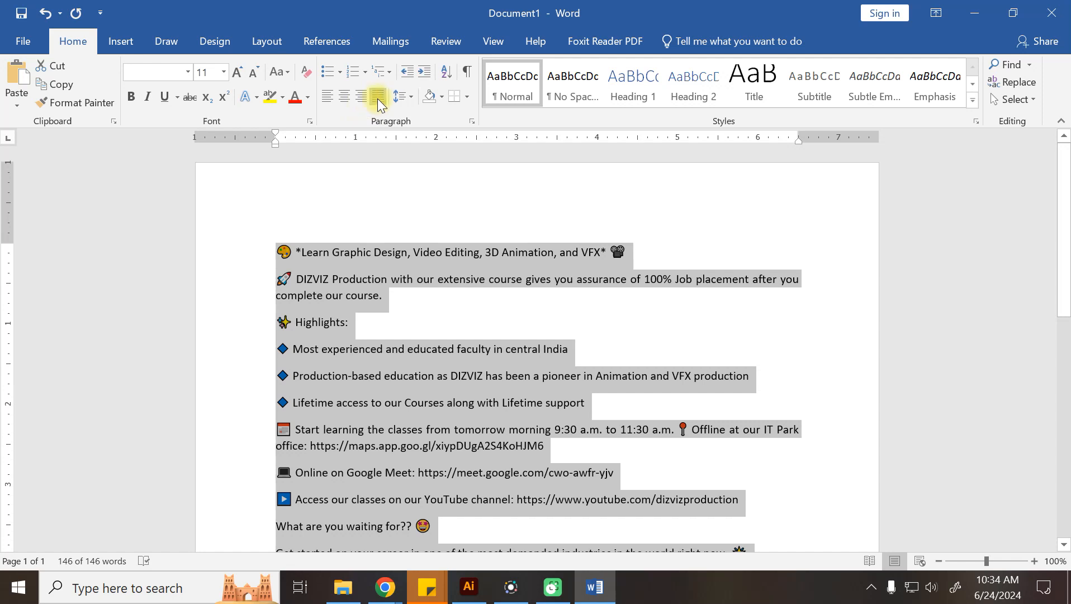
# Step: Join the heading, the DIZVIZ Production sentence, "Highlights:" and the first two bullet points into one continuous paragraph separated by spaces
pyautogui.scroll(-2, 505, 380)
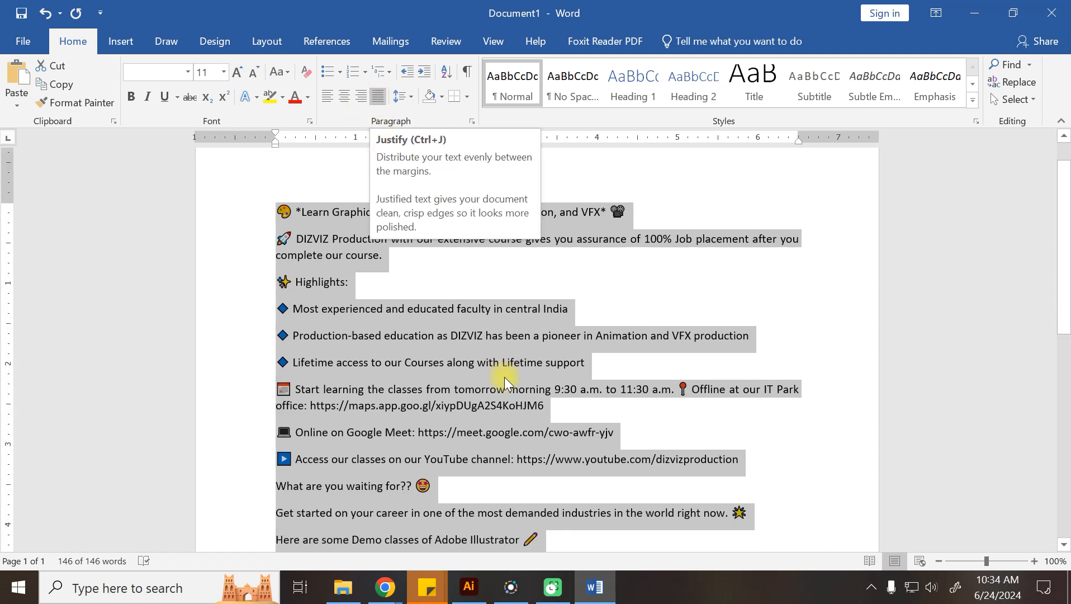
pyautogui.click(576, 294)
pyautogui.click(640, 221)
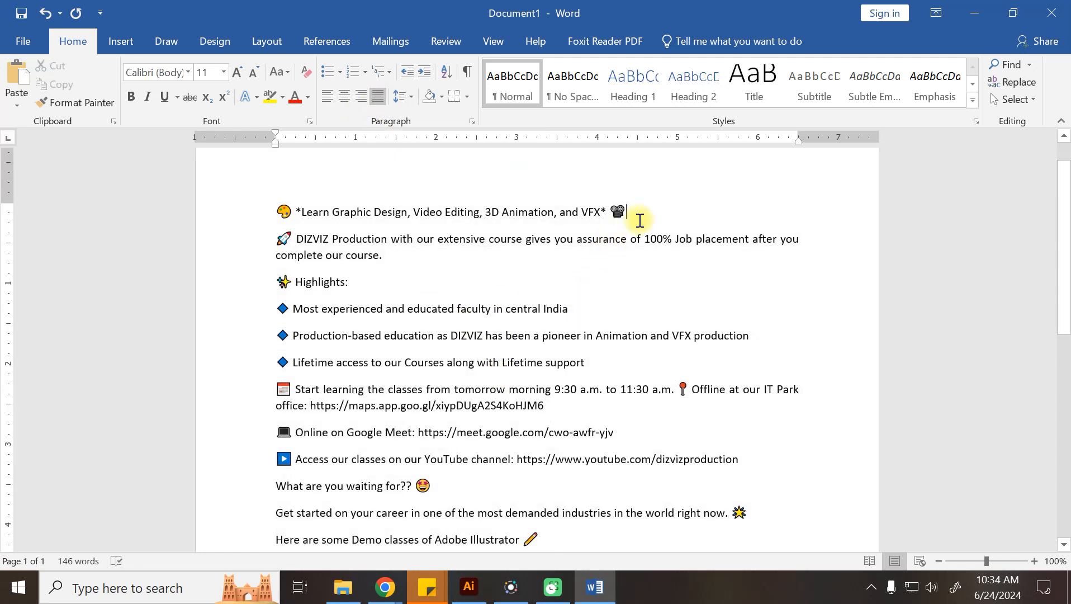
pyautogui.press('Delete')
pyautogui.click(755, 238)
pyautogui.press('Delete')
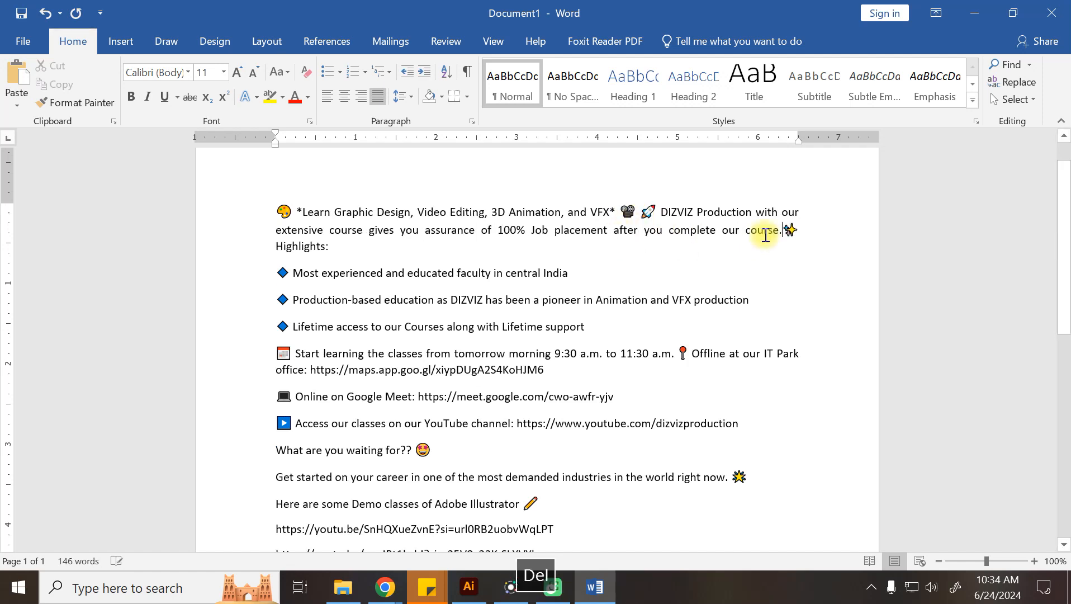
pyautogui.click(356, 250)
pyautogui.press('Delete')
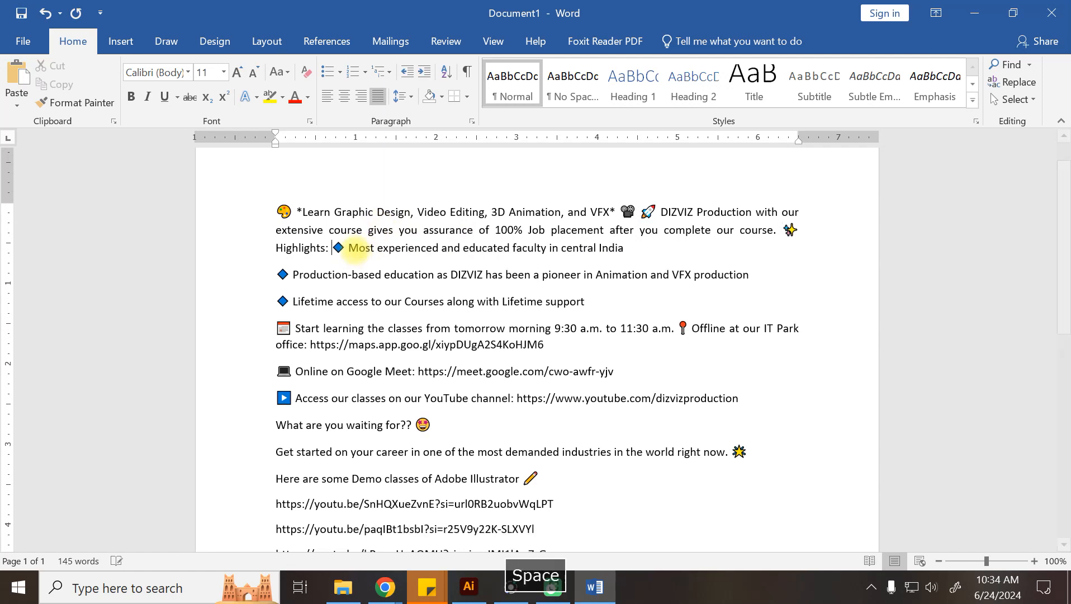
pyautogui.press('Delete')
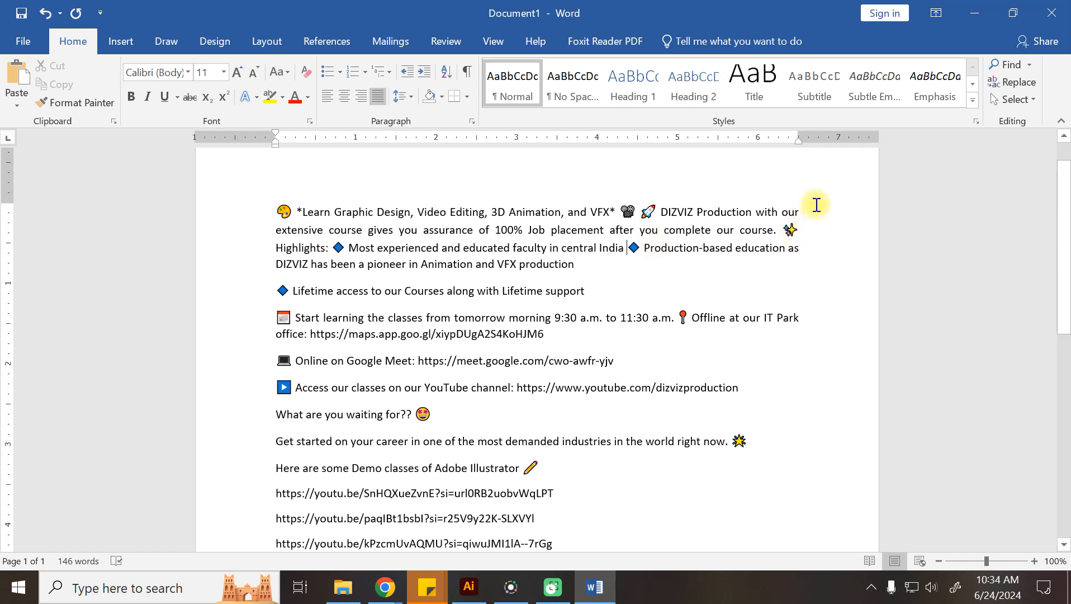
# Step: Compare left alignment with justified alignment on the whole document text, ending with justified, and clear the selection
pyautogui.hotkey('ctrl', 'a')
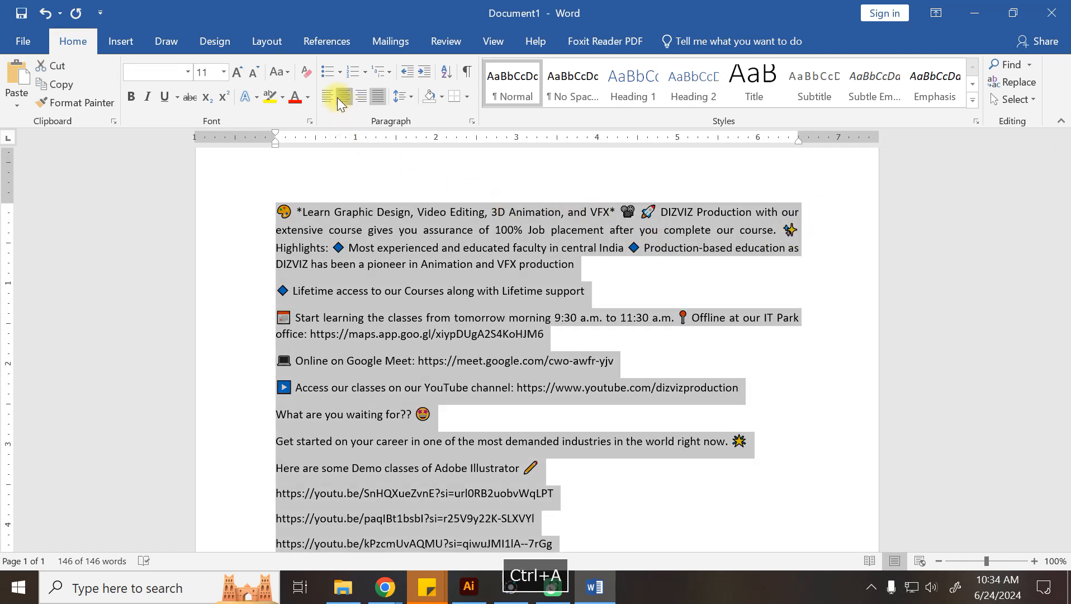
pyautogui.click(340, 97)
pyautogui.click(329, 96)
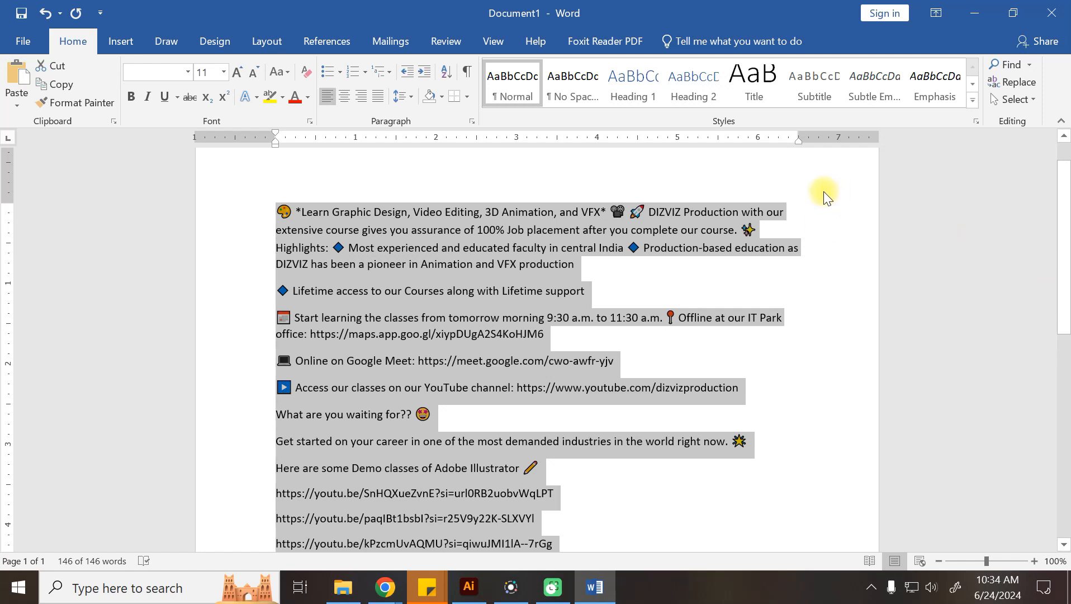
pyautogui.click(375, 99)
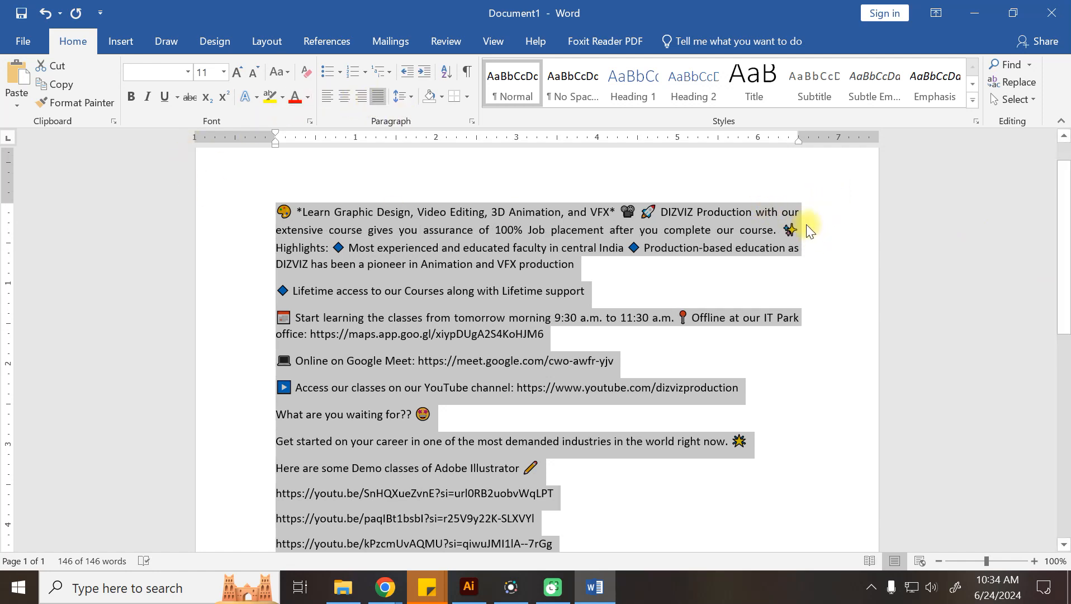
pyautogui.click(711, 351)
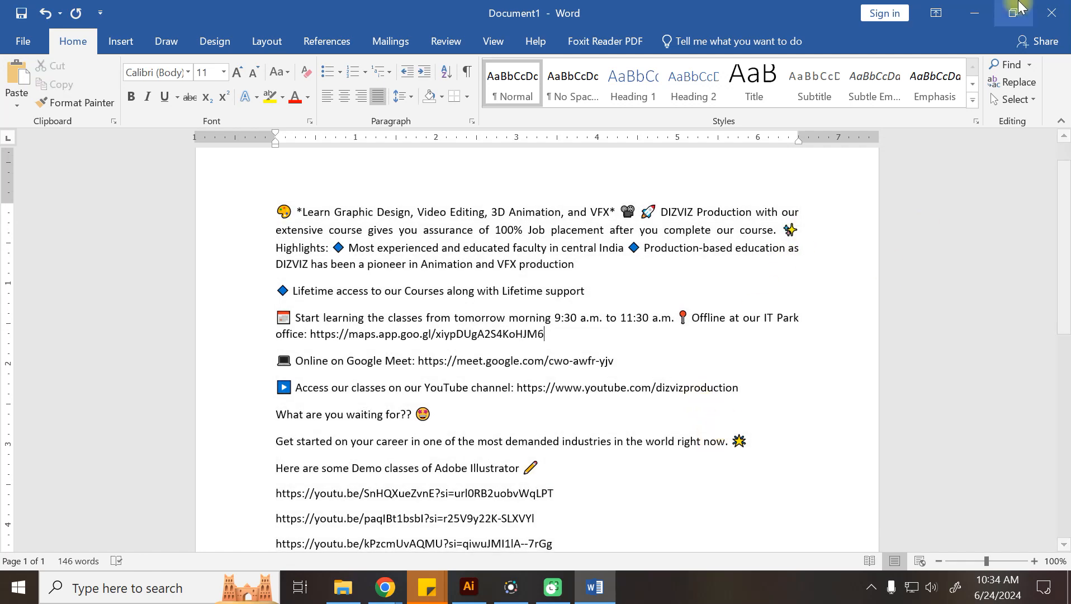
# Step: Close the Word document without saving and switch back to Illustrator
pyautogui.click(1051, 12)
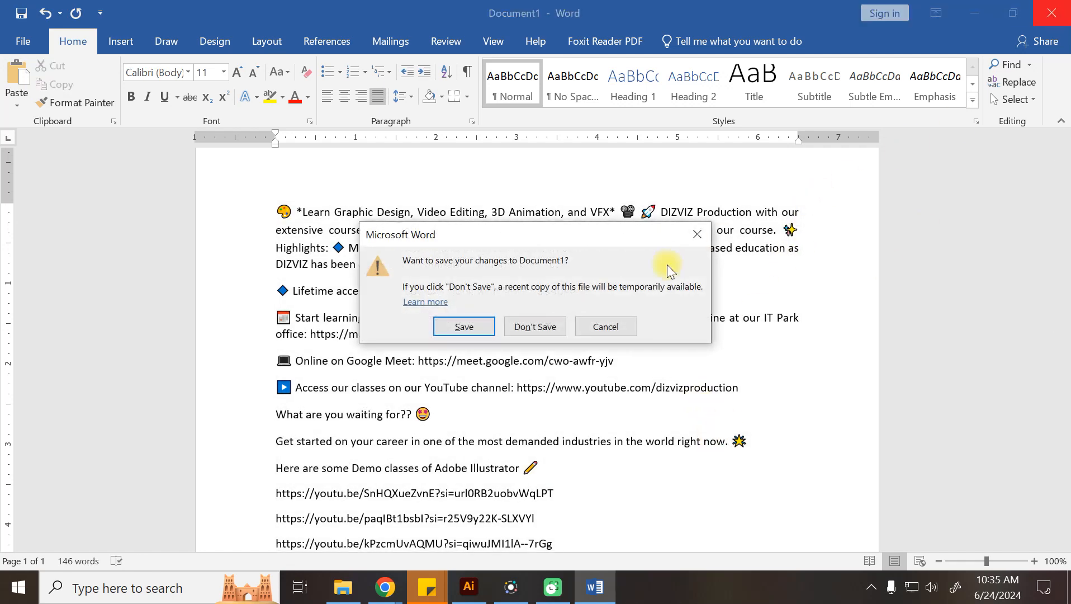
pyautogui.click(551, 326)
pyautogui.click(468, 587)
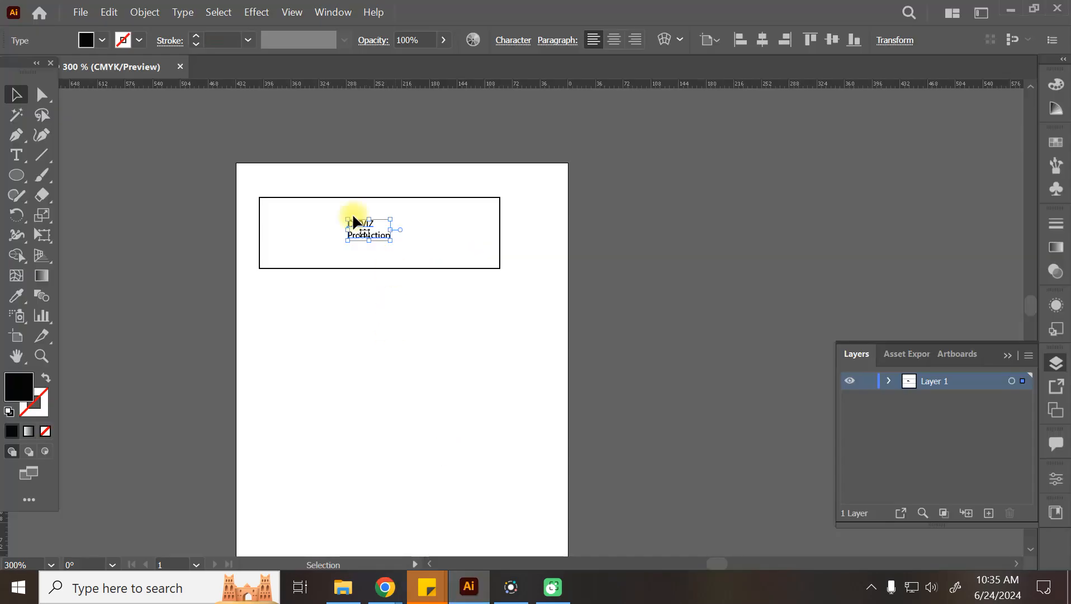
# Step: Move the "DIZVIZ Production" text horizontally to the centre of the wide rectangle and deselect it
pyautogui.click(540, 215)
pyautogui.moveTo(367, 233); pyautogui.dragTo(382, 233)
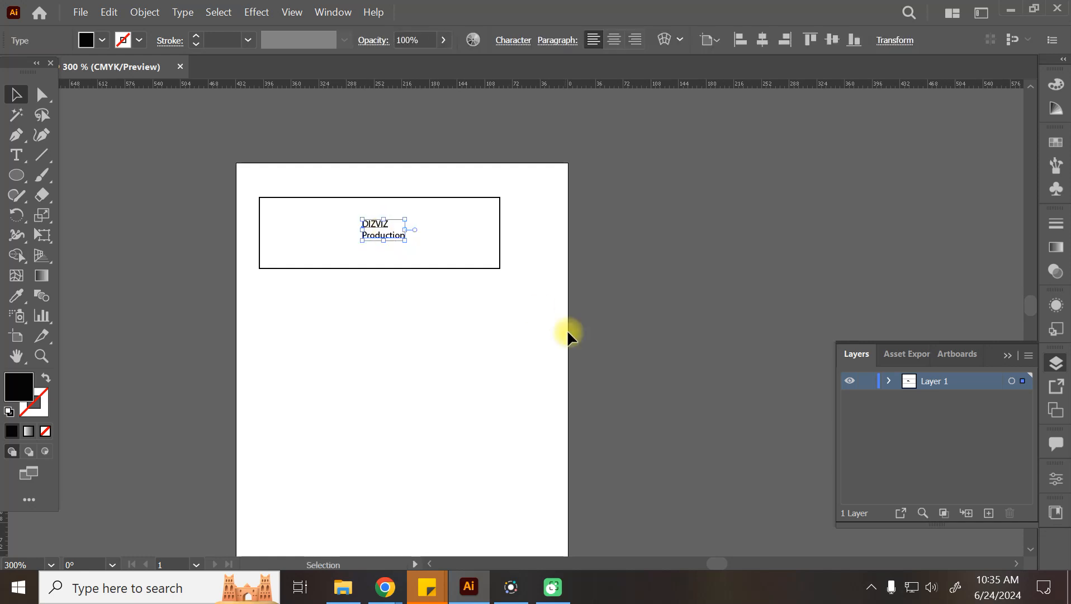
pyautogui.click(606, 281)
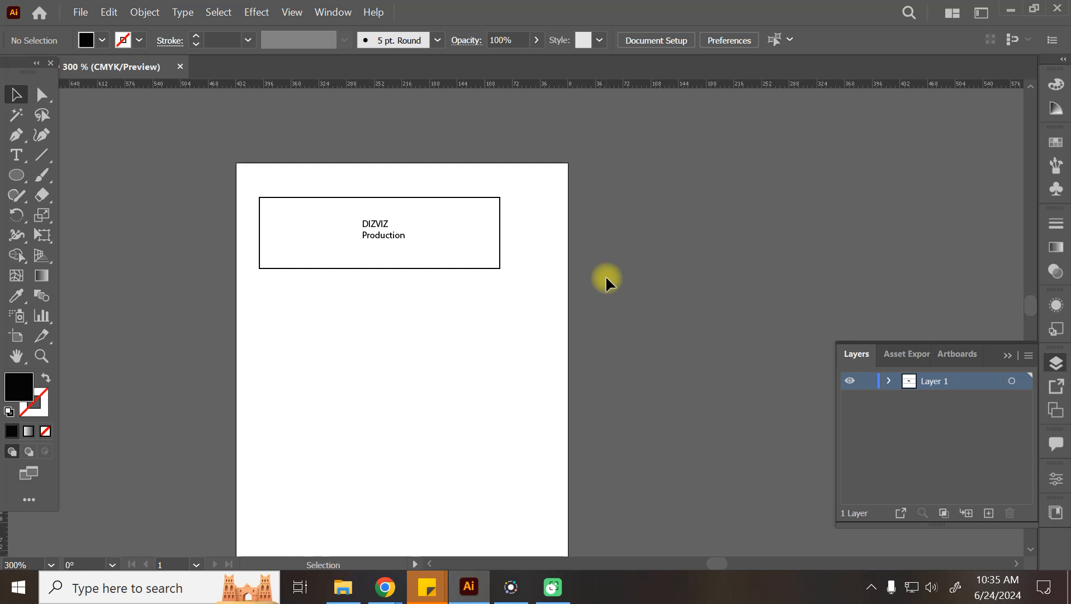
# Step: Enlarge the "DIZVIZ Production" text from its centre and shift it vertically so its two lines nearly fill the rectangle's height
pyautogui.click(385, 236)
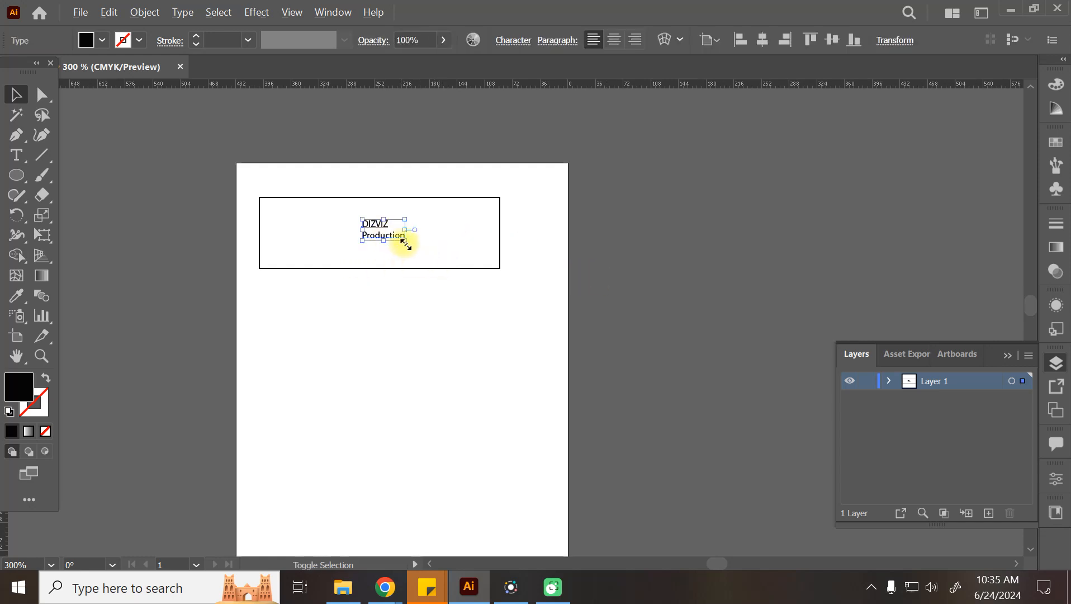
pyautogui.moveTo(405, 239); pyautogui.dragTo(454, 264)
pyautogui.moveTo(379, 217); pyautogui.dragTo(382, 220)
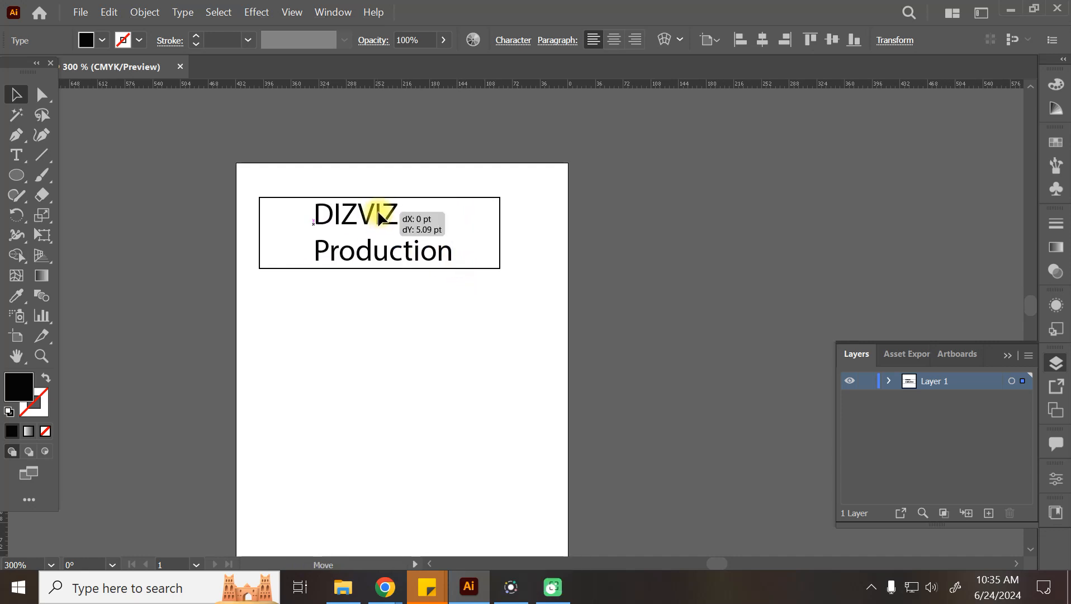
pyautogui.click(660, 211)
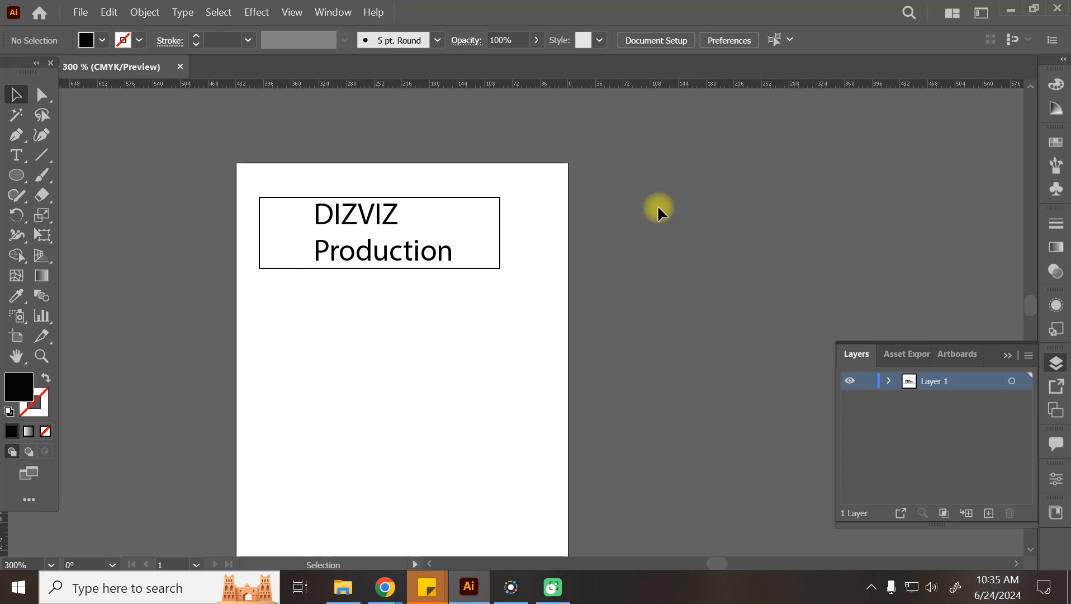
# Step: Scale the "DIZVIZ Production" text up further until its bounding box extends past the rectangle's upper and lower edges
pyautogui.click(378, 227)
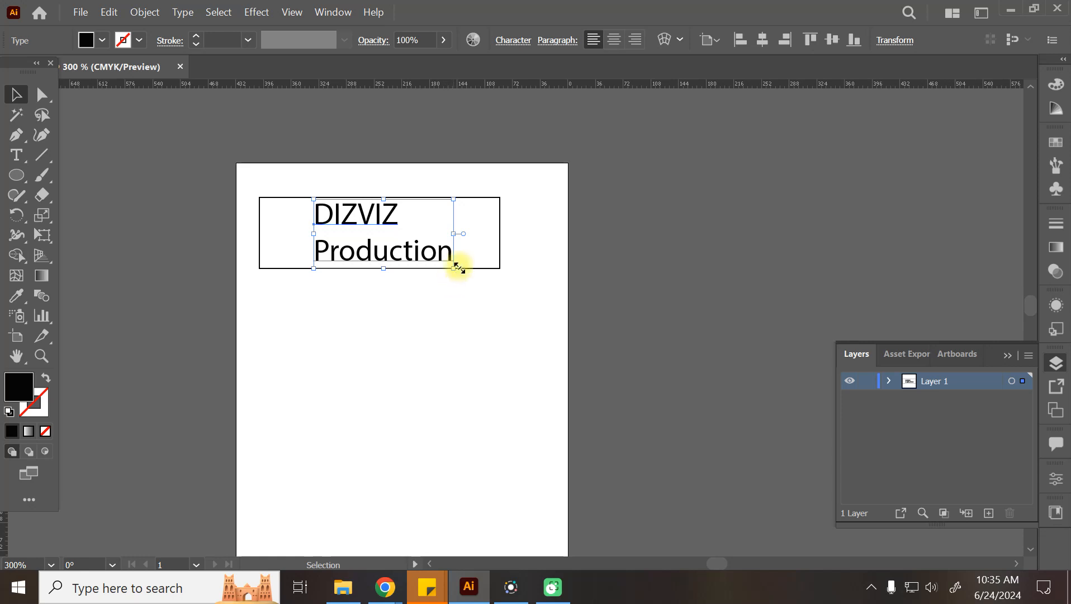
pyautogui.moveTo(454, 269); pyautogui.dragTo(463, 279)
pyautogui.click(645, 306)
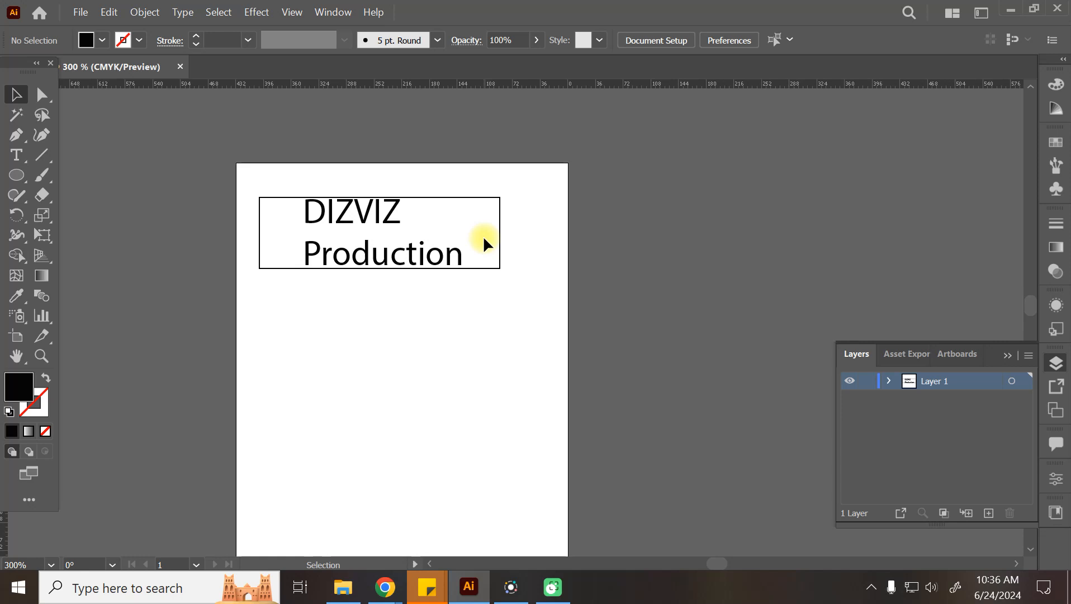
# Step: Scale the "DIZVIZ Production" text down so it fits inside the rectangle with a small margin above and below
pyautogui.click(361, 229)
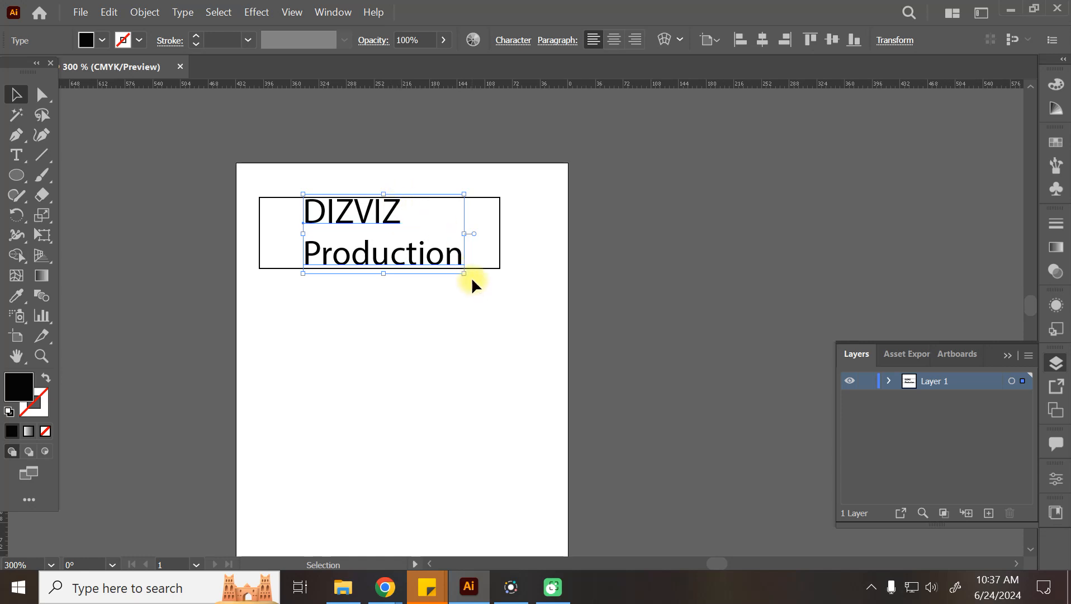
pyautogui.moveTo(465, 272); pyautogui.dragTo(452, 273)
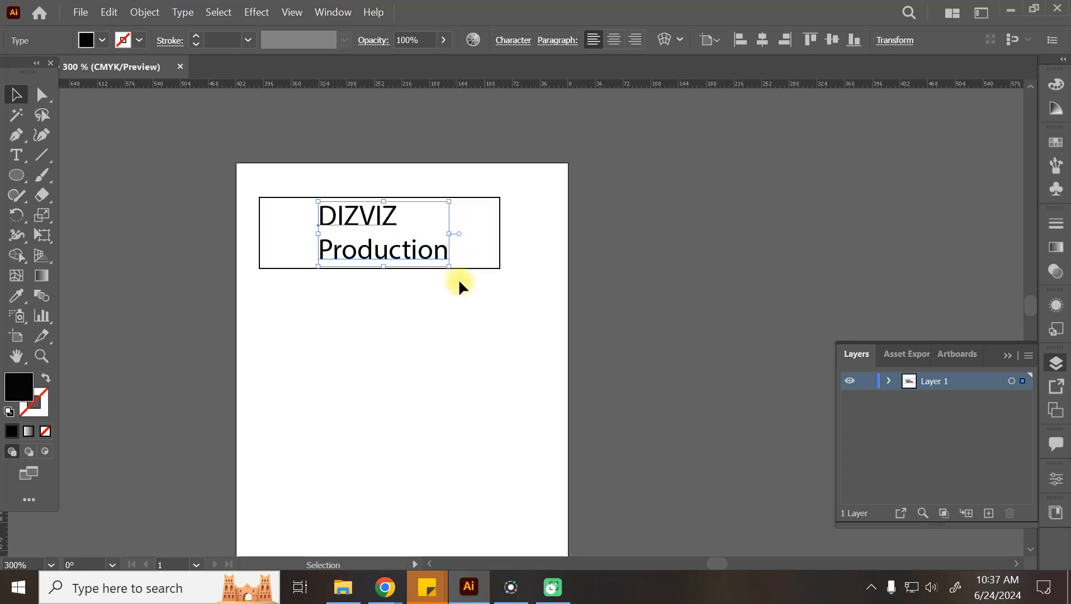
pyautogui.click(706, 204)
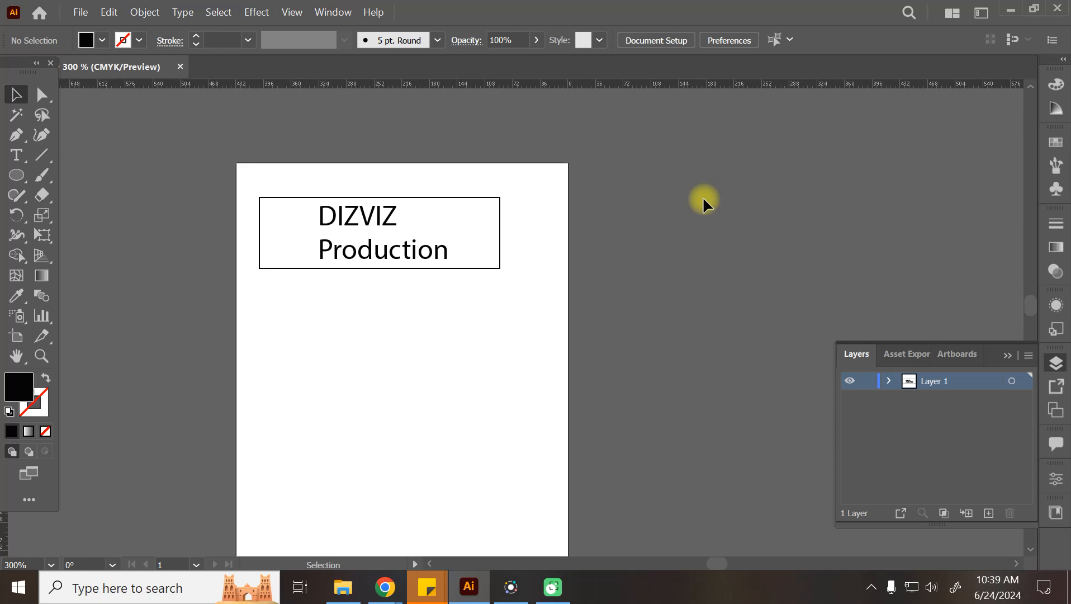
# Step: Switch to the WhatsApp chat in Chrome and examine the course message's heading, introduction and highlights, selecting each part in turn
pyautogui.moveTo(385, 587)
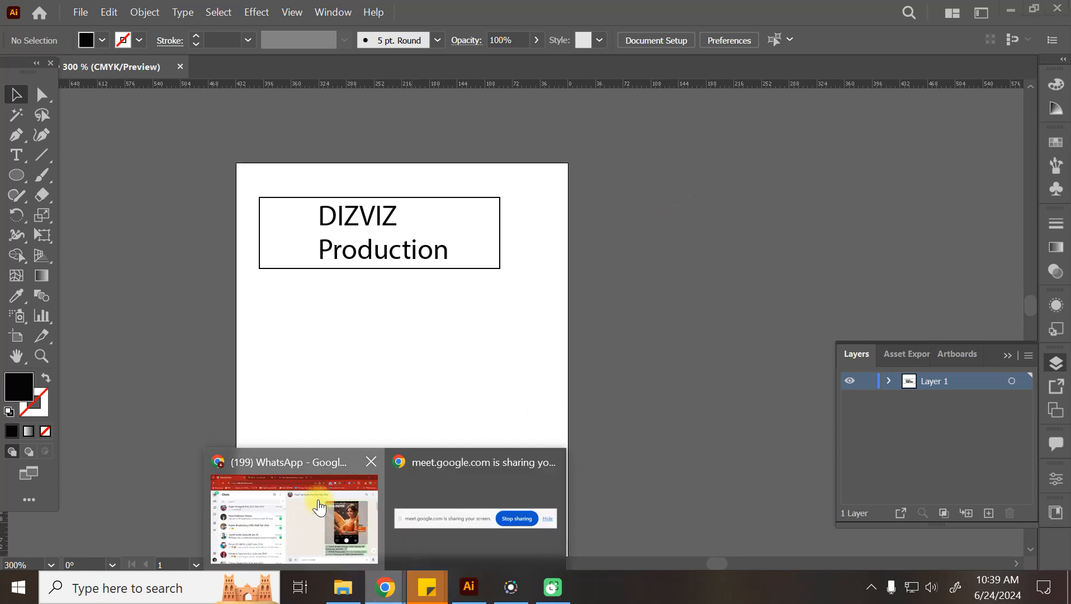
pyautogui.click(328, 500)
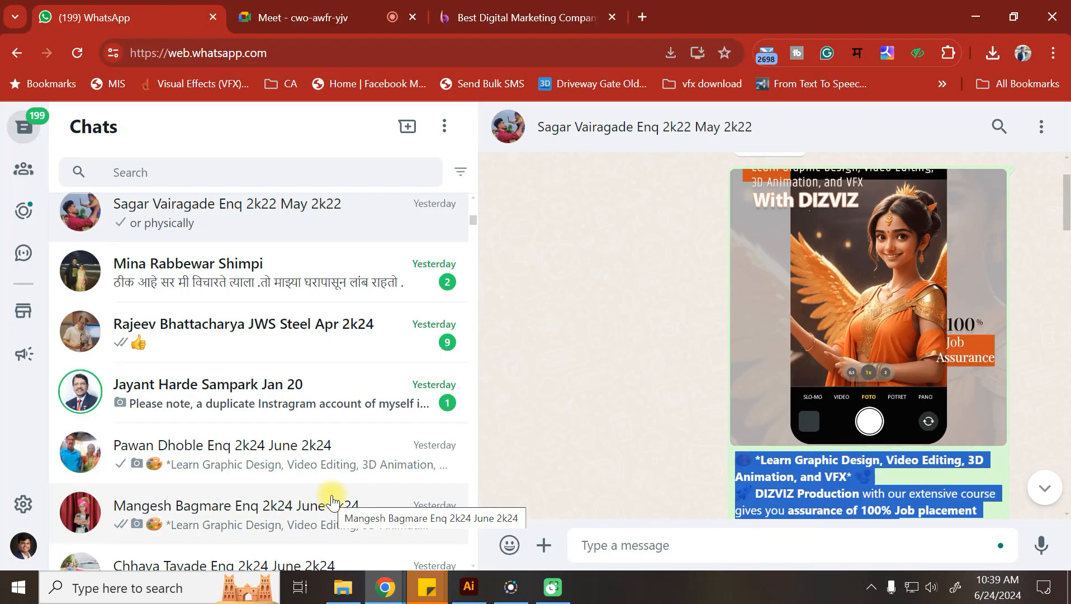
pyautogui.click(657, 368)
pyautogui.scroll(-1, 655, 372)
pyautogui.scroll(-3, 655, 372)
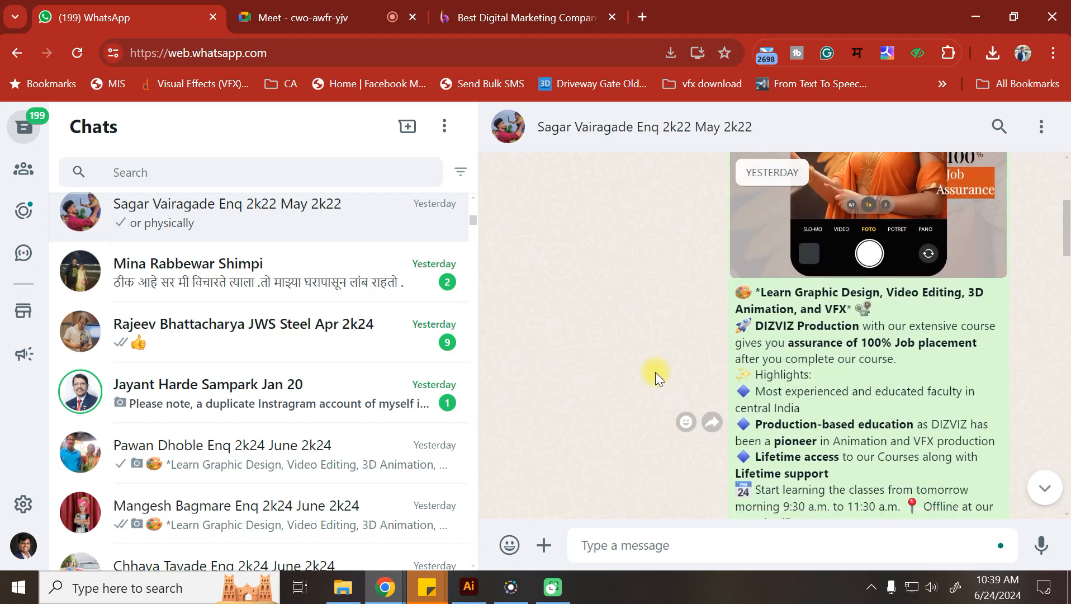
pyautogui.tripleClick(737, 288)
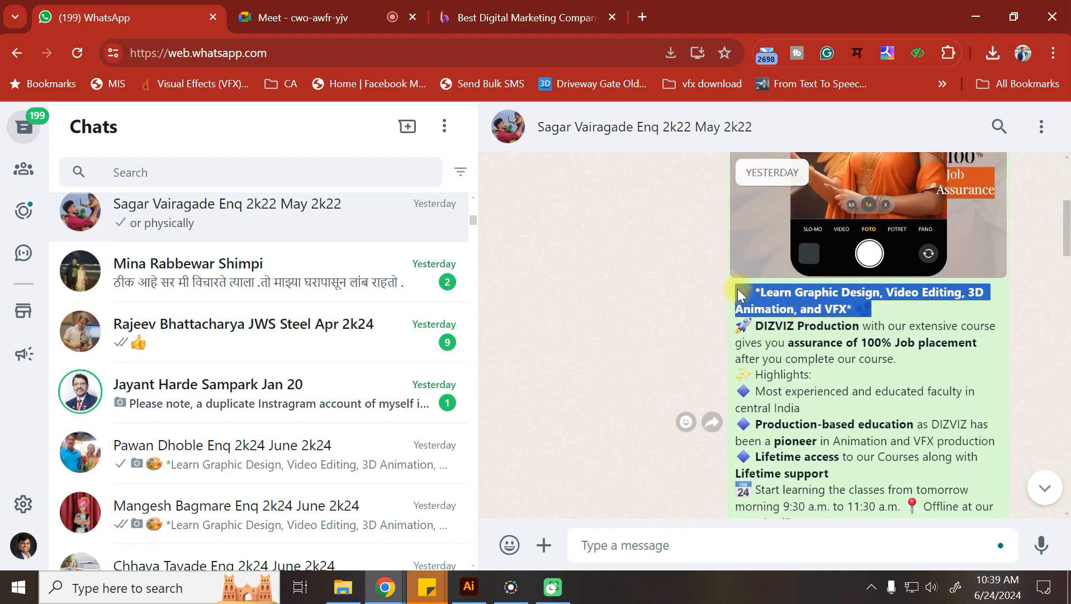
pyautogui.scroll(-2, 791, 337)
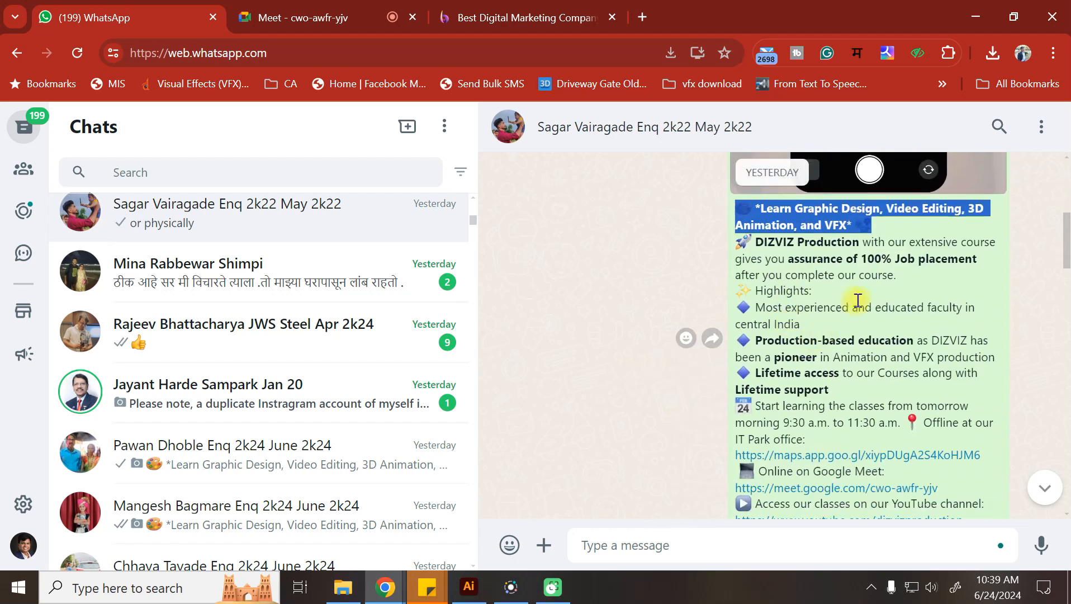
pyautogui.moveTo(815, 328); pyautogui.dragTo(741, 246)
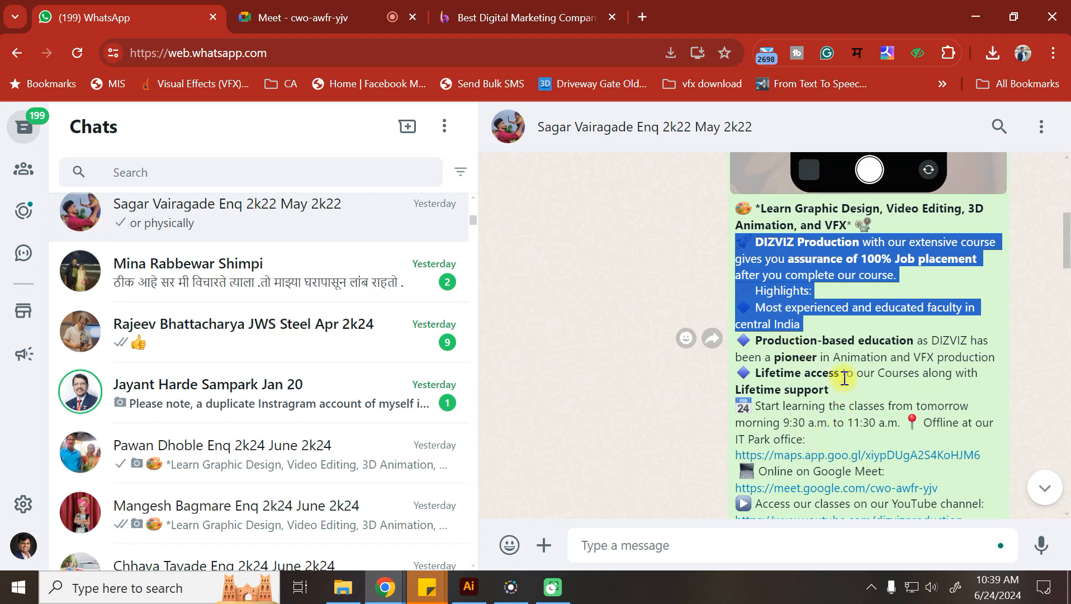
pyautogui.moveTo(833, 388); pyautogui.dragTo(736, 337)
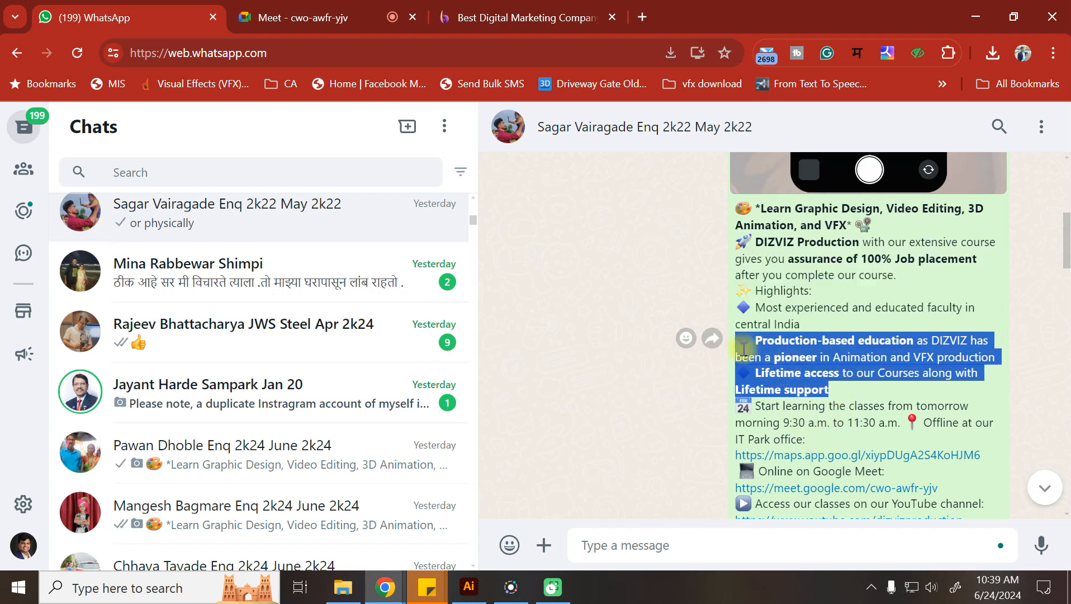
pyautogui.click(784, 303)
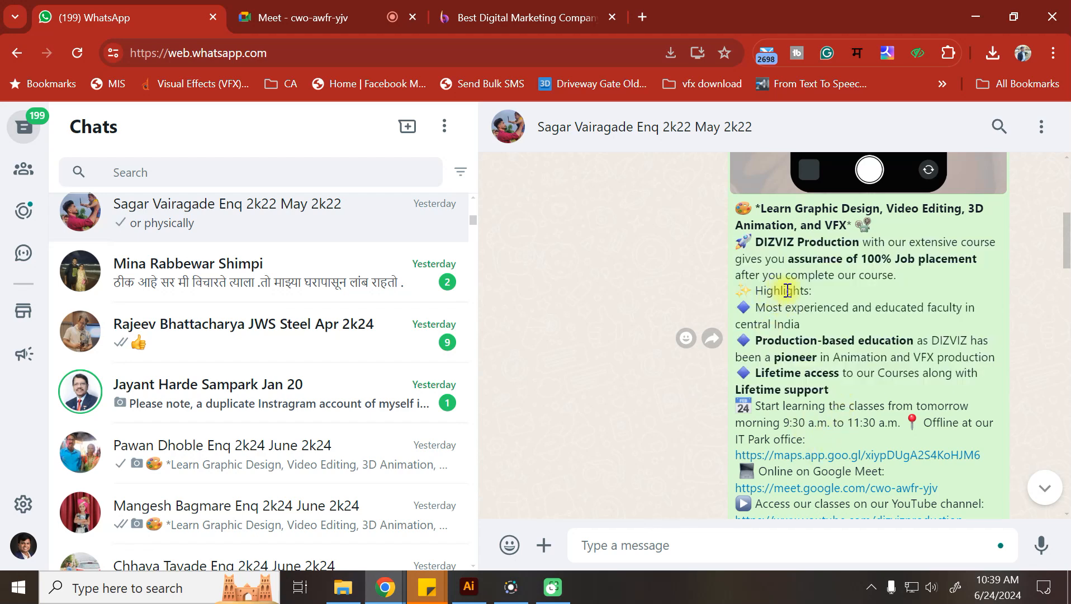
pyautogui.moveTo(834, 290); pyautogui.dragTo(758, 302)
pyautogui.click(775, 331)
# Step: Examine the message's class schedule, online links and contact lines, and compare its layout with the poster image above it
pyautogui.scroll(-1, 772, 383)
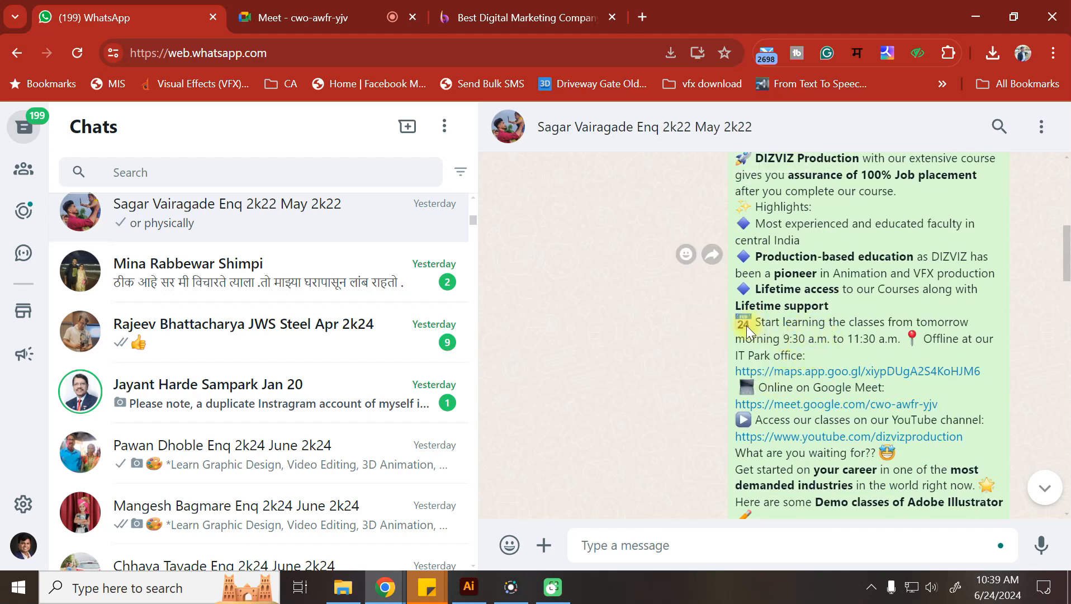
pyautogui.scroll(-1, 777, 348)
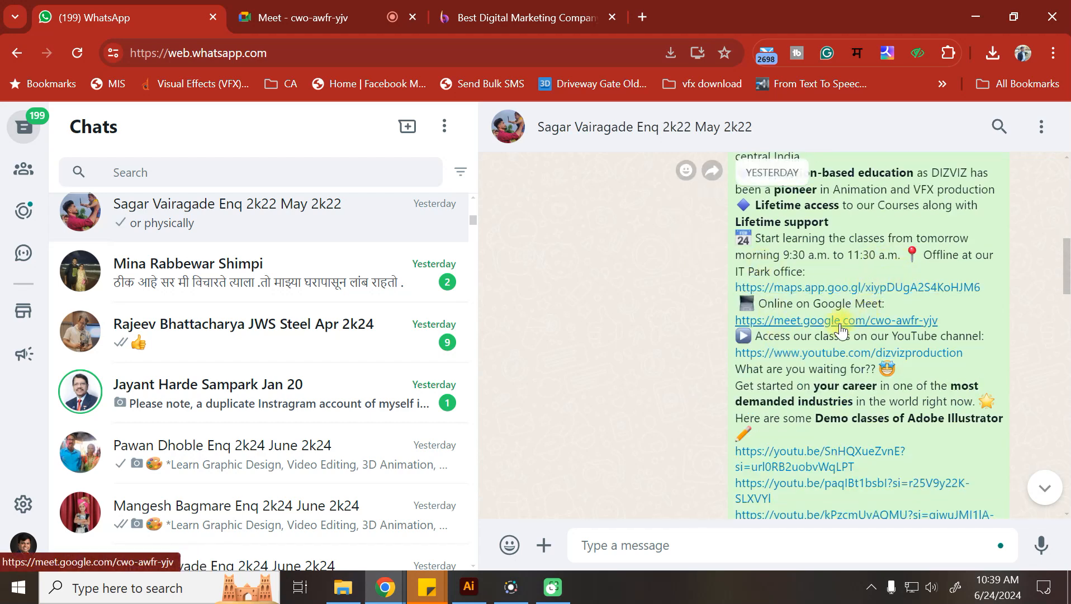
pyautogui.scroll(-1, 841, 349)
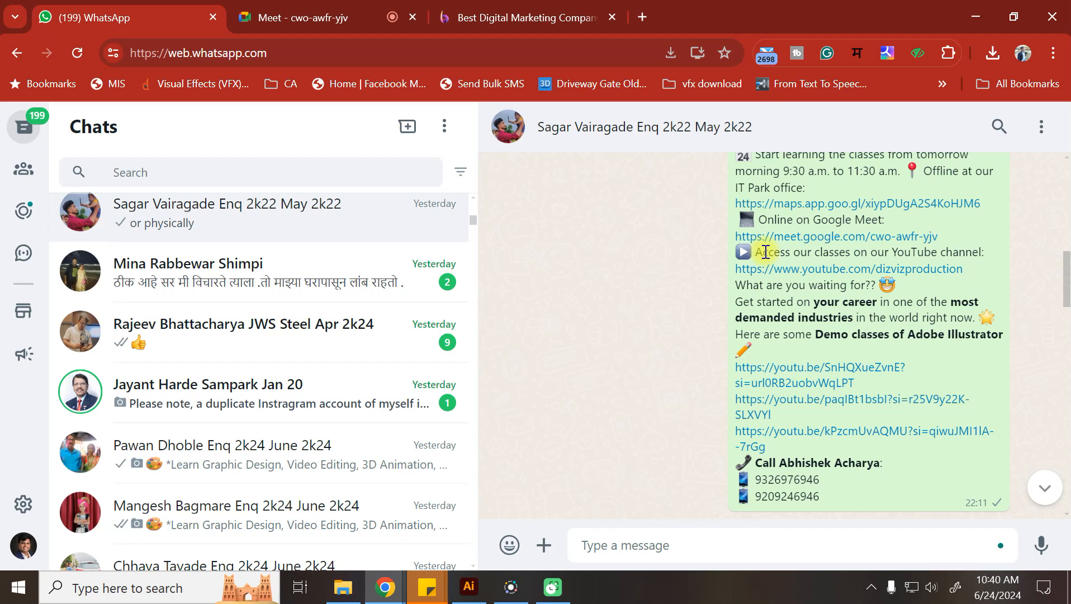
pyautogui.scroll(5, 1012, 239)
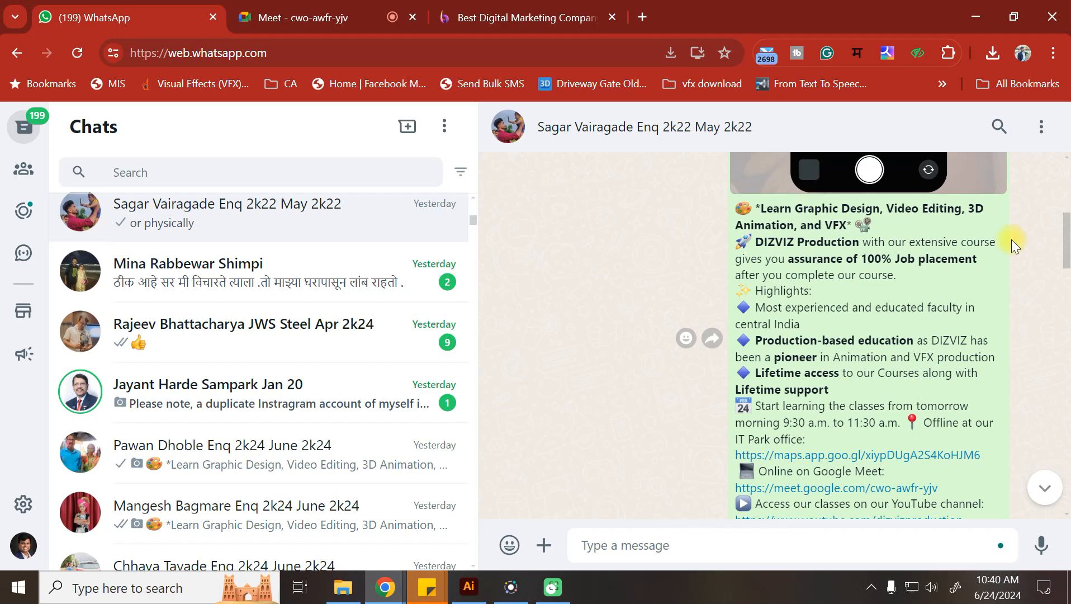
pyautogui.scroll(4, 999, 240)
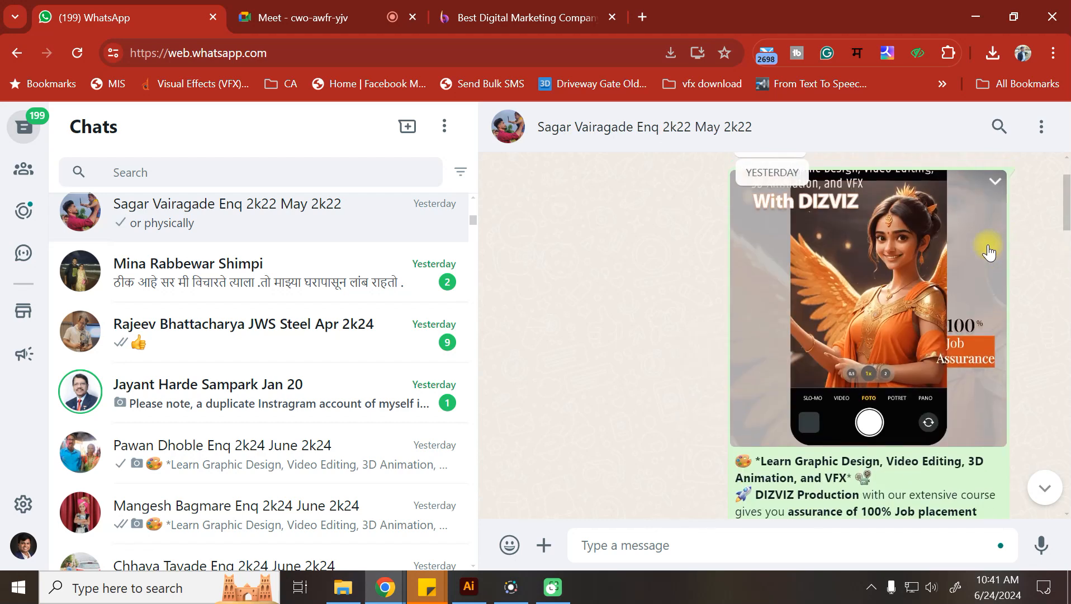
pyautogui.scroll(-5, 989, 252)
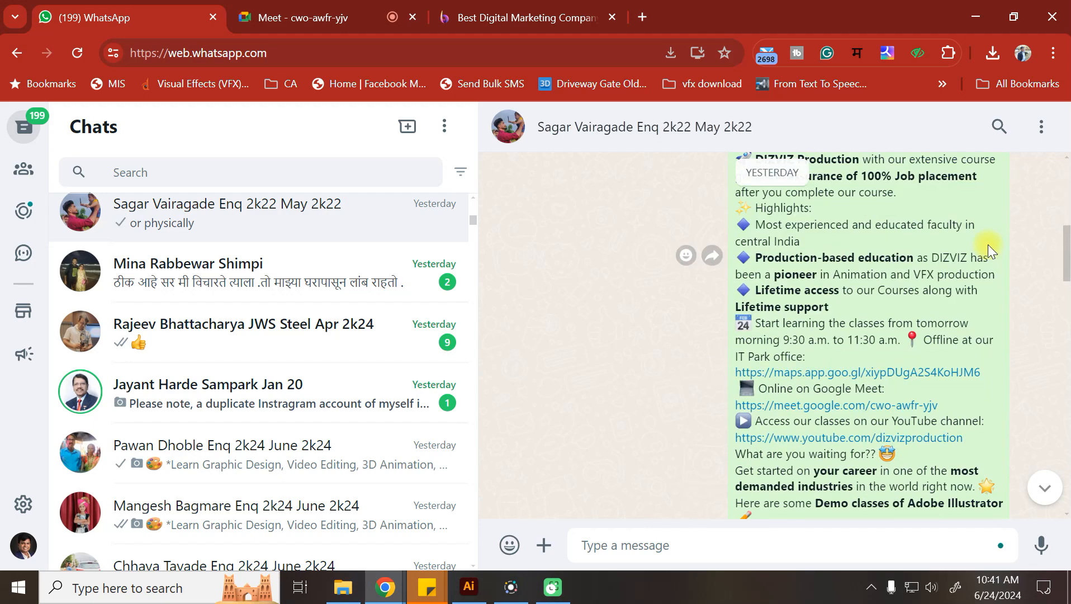
# Step: Read the rest of the course message, from its demo class links and contact lines to the latest replies in the chat
pyautogui.scroll(-1, 989, 244)
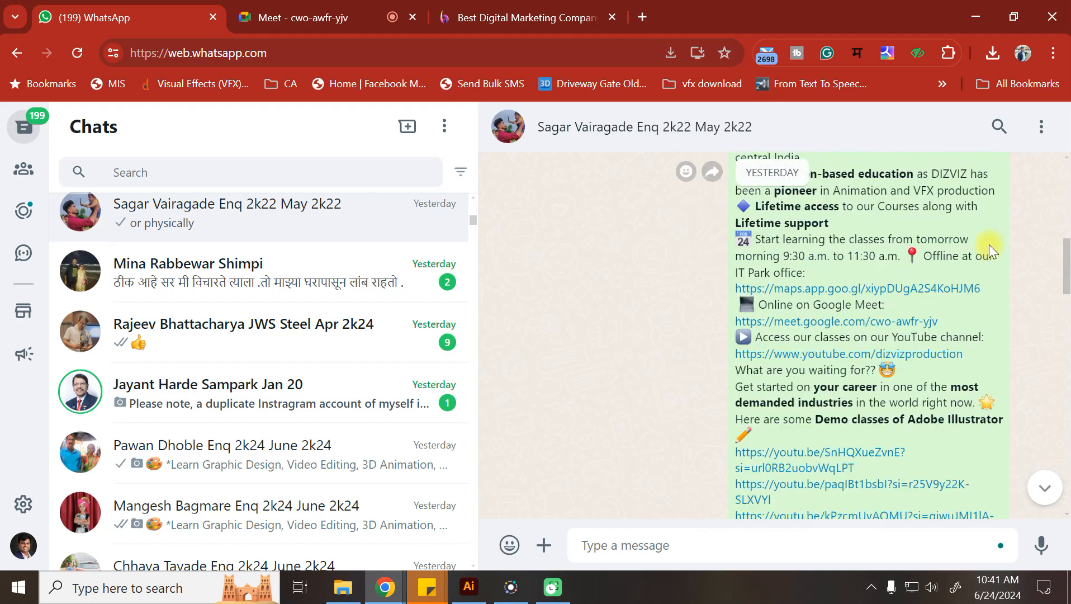
pyautogui.scroll(-3, 989, 244)
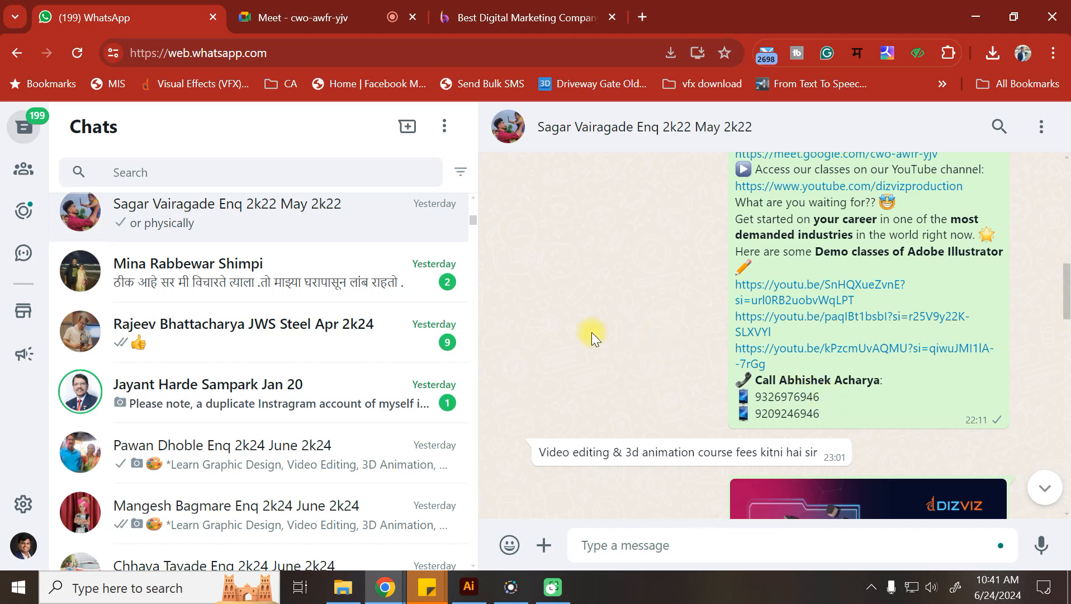
pyautogui.scroll(-10, 590, 332)
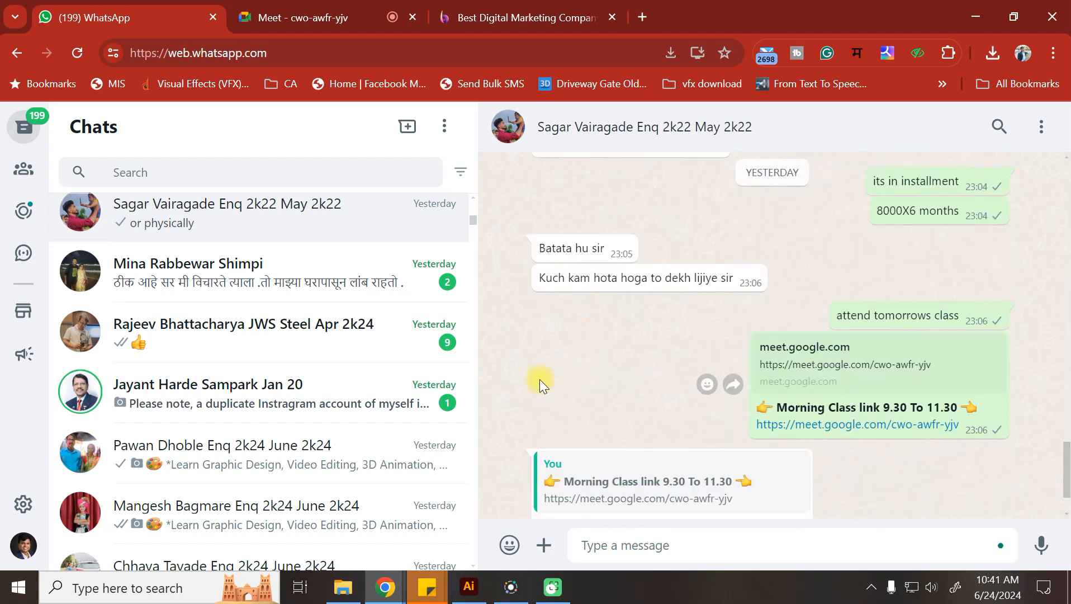
# Step: Open the chat about editing classes, view its contact info, and read the messages from the first one to the latest reply
pyautogui.click(247, 354)
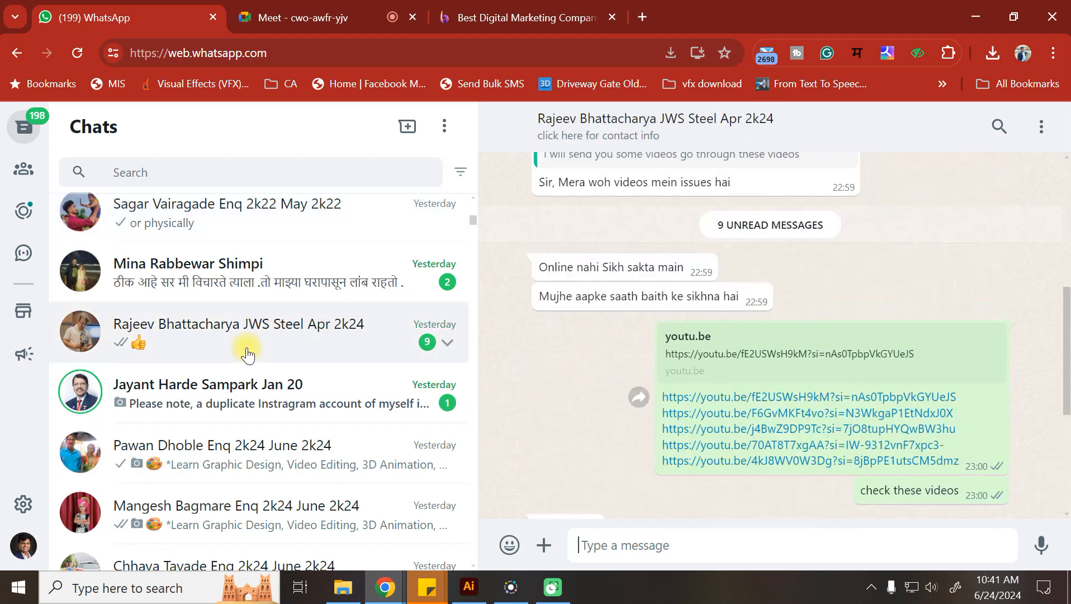
pyautogui.scroll(3, 608, 187)
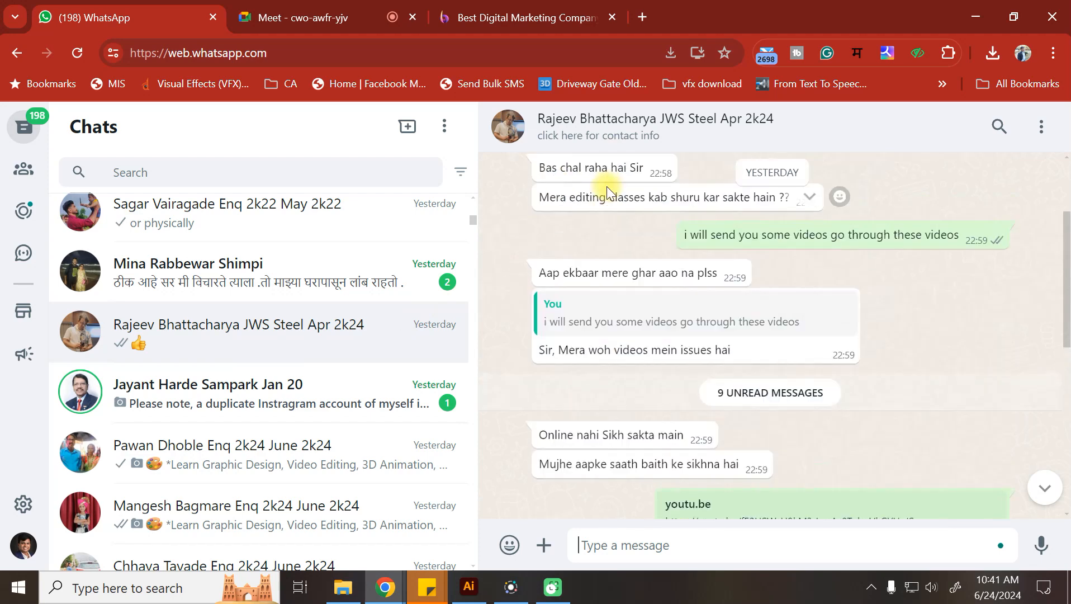
pyautogui.click(608, 126)
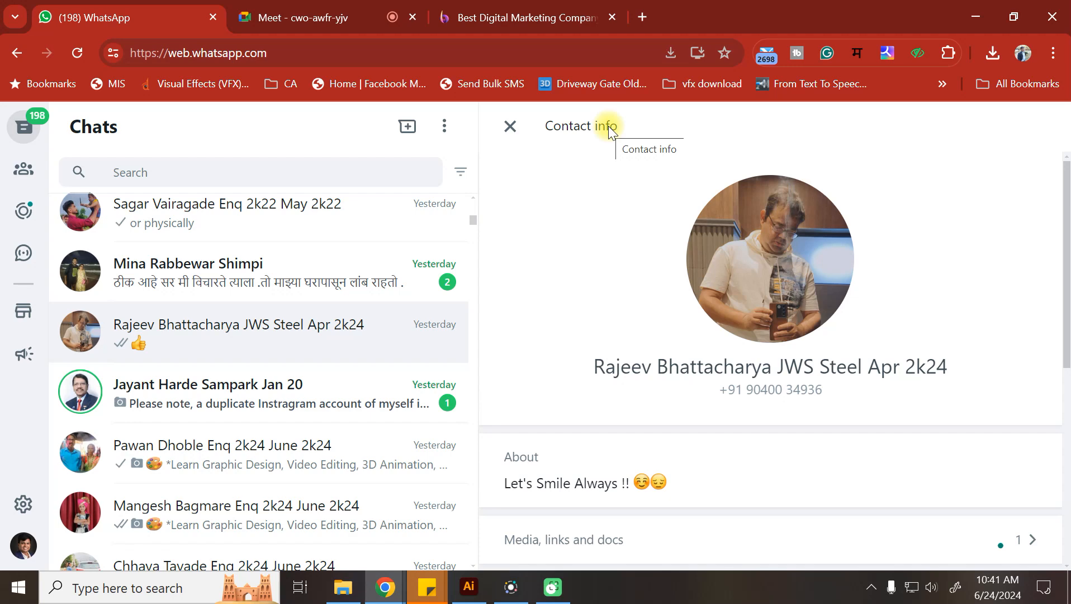
pyautogui.click(509, 126)
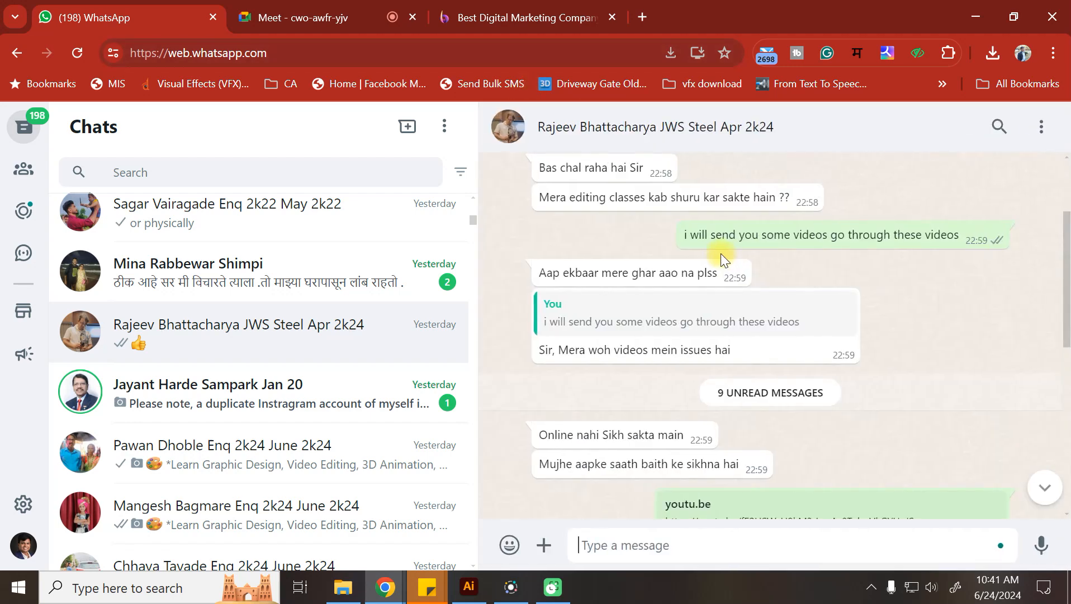
pyautogui.scroll(3, 717, 249)
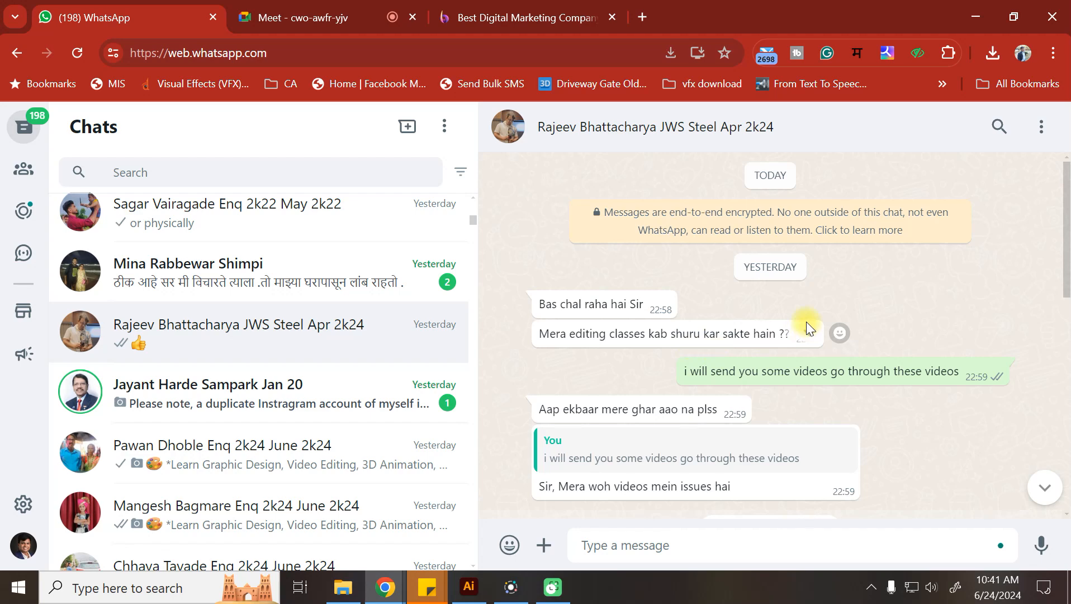
pyautogui.scroll(-1, 805, 322)
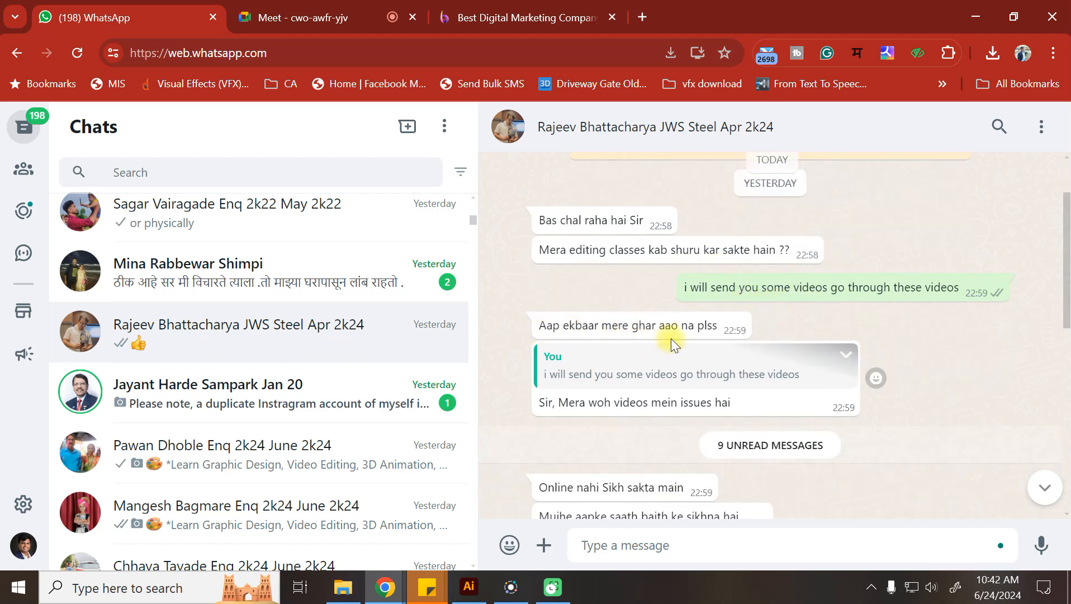
pyautogui.scroll(-1, 686, 333)
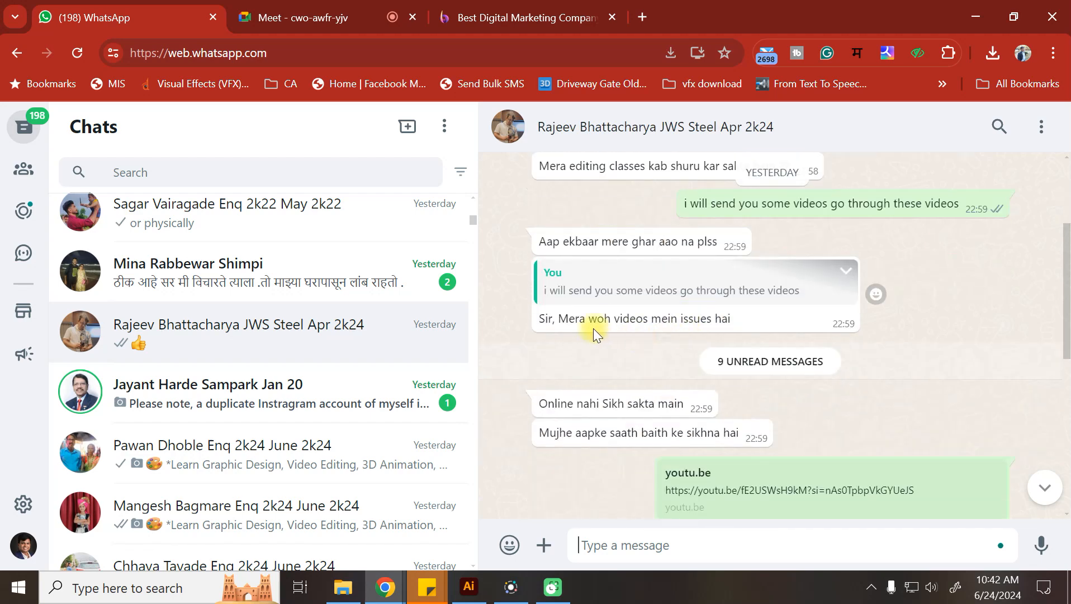
pyautogui.scroll(-1, 593, 328)
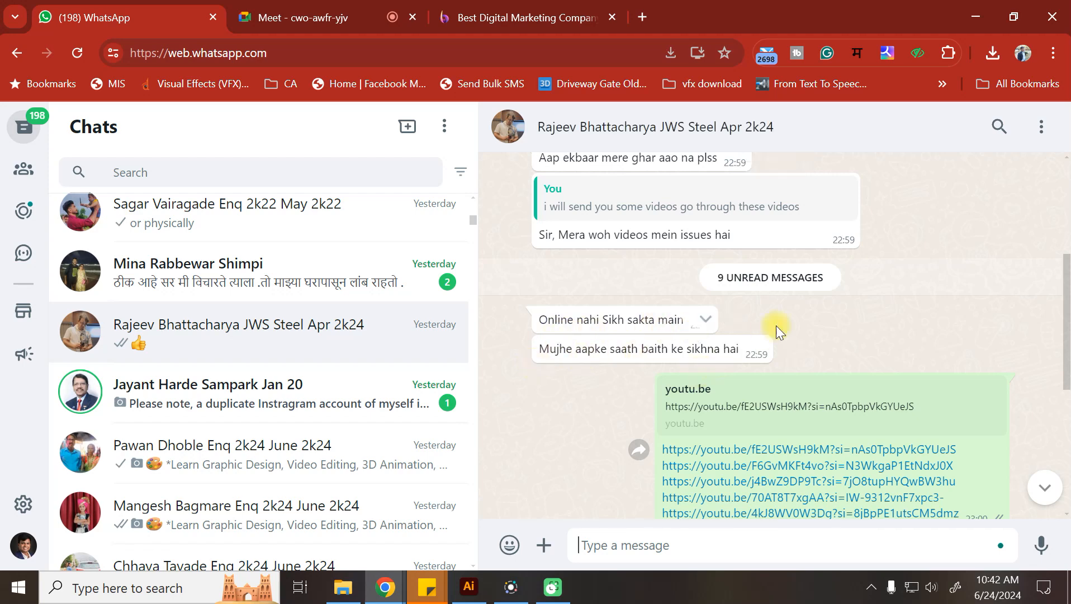
pyautogui.scroll(-4, 775, 326)
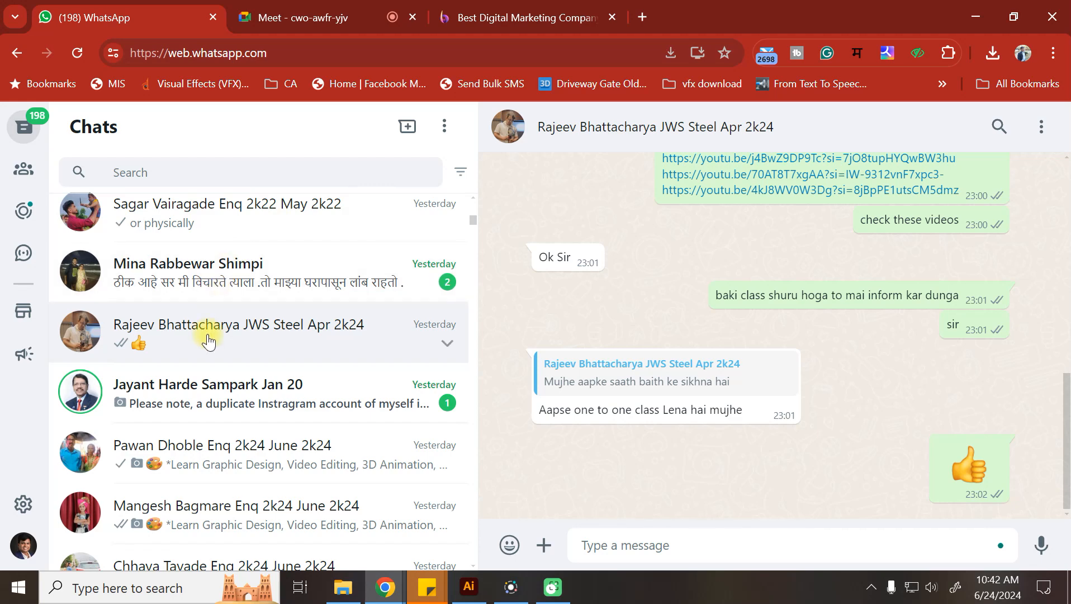
pyautogui.click(206, 273)
pyautogui.click(202, 342)
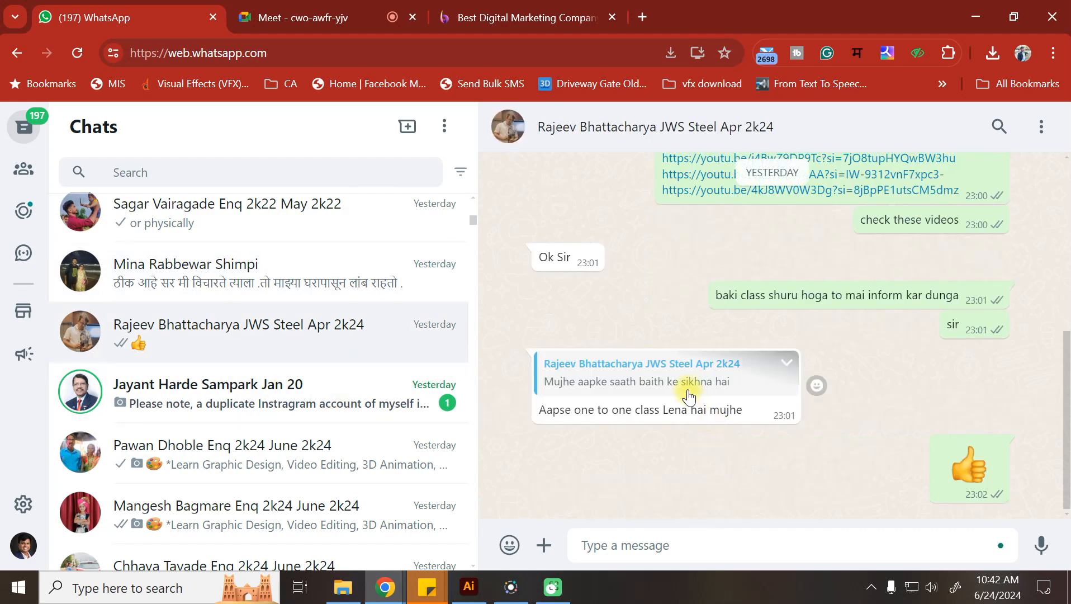
pyautogui.click(377, 7)
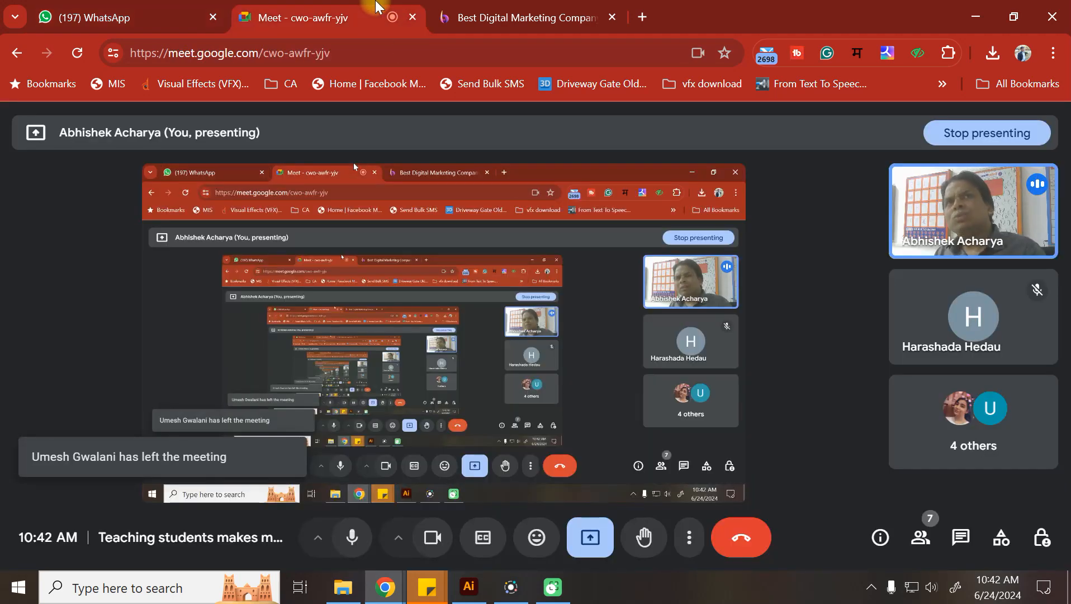
pyautogui.click(168, 8)
pyautogui.click(371, 7)
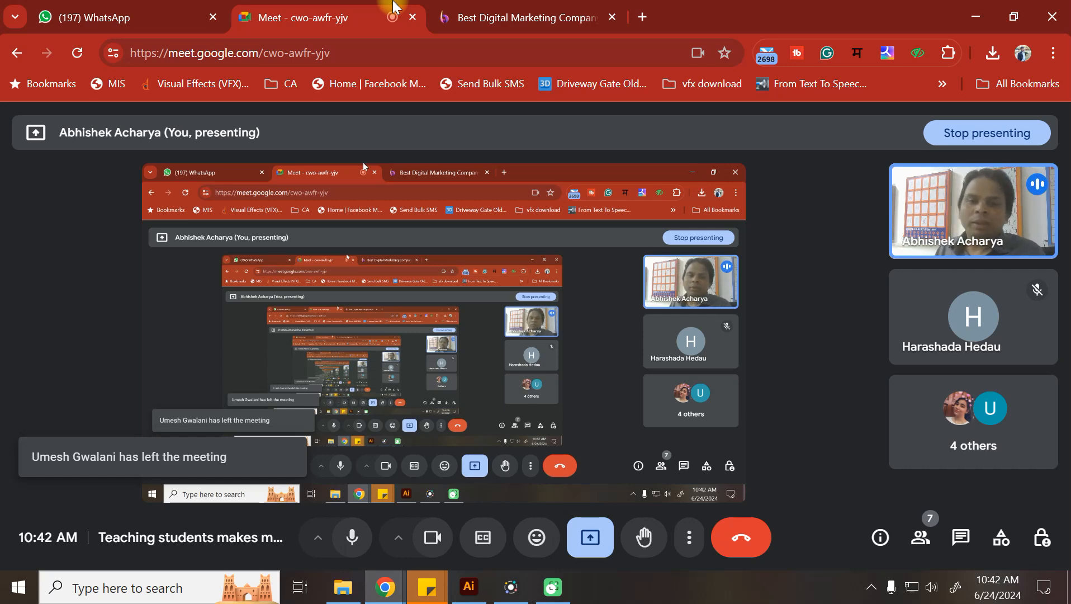
# Step: Switch to Illustrator and scale the "DIZVIZ Production" text down slightly about its centre to widen its margins inside the rectangle
pyautogui.click(468, 587)
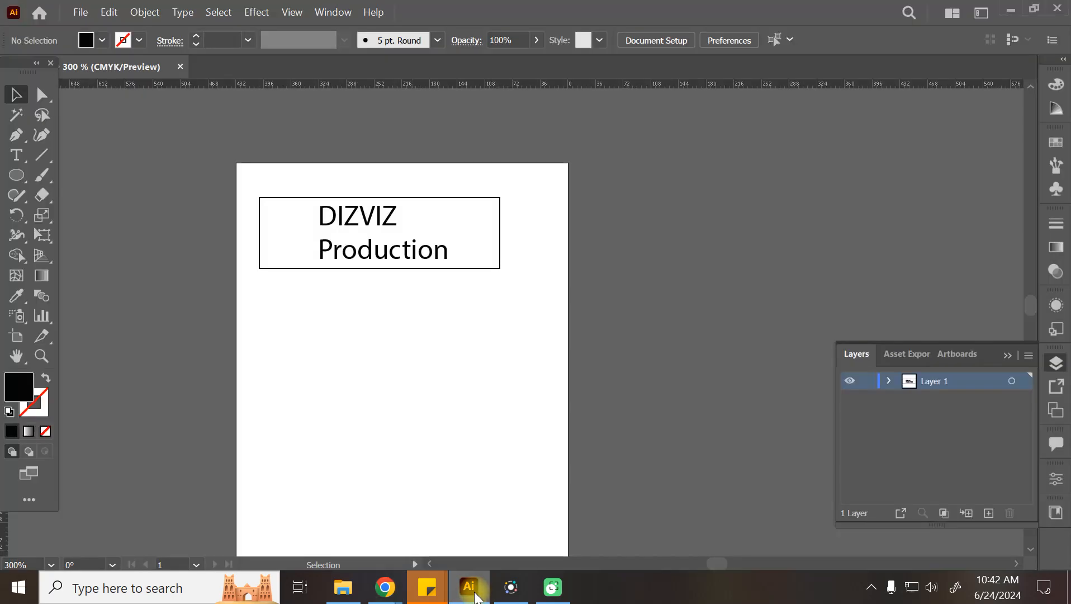
pyautogui.moveTo(564, 153); pyautogui.dragTo(206, 277)
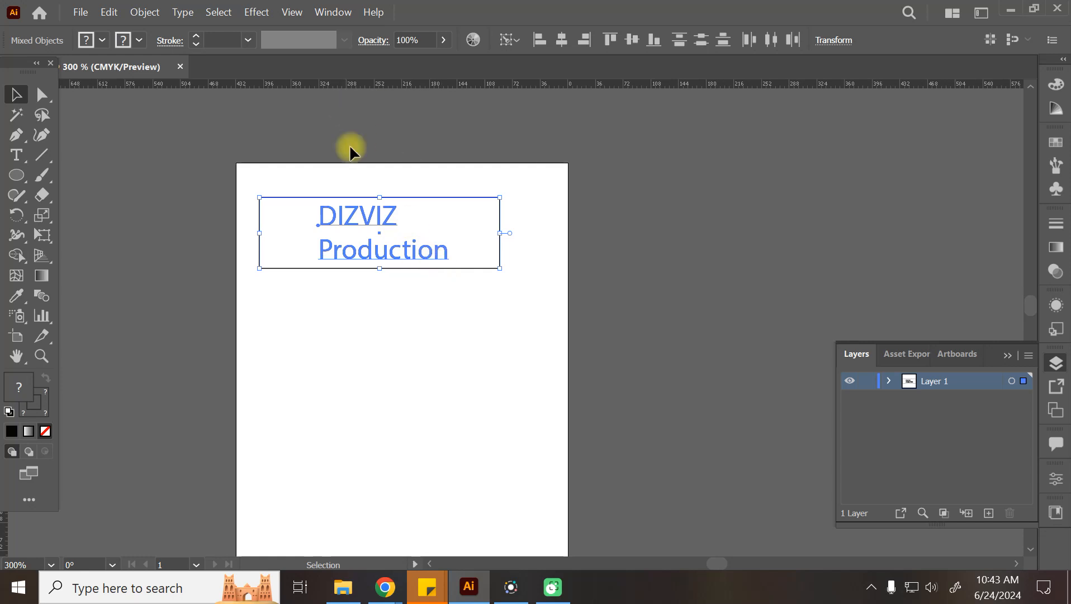
pyautogui.click(443, 335)
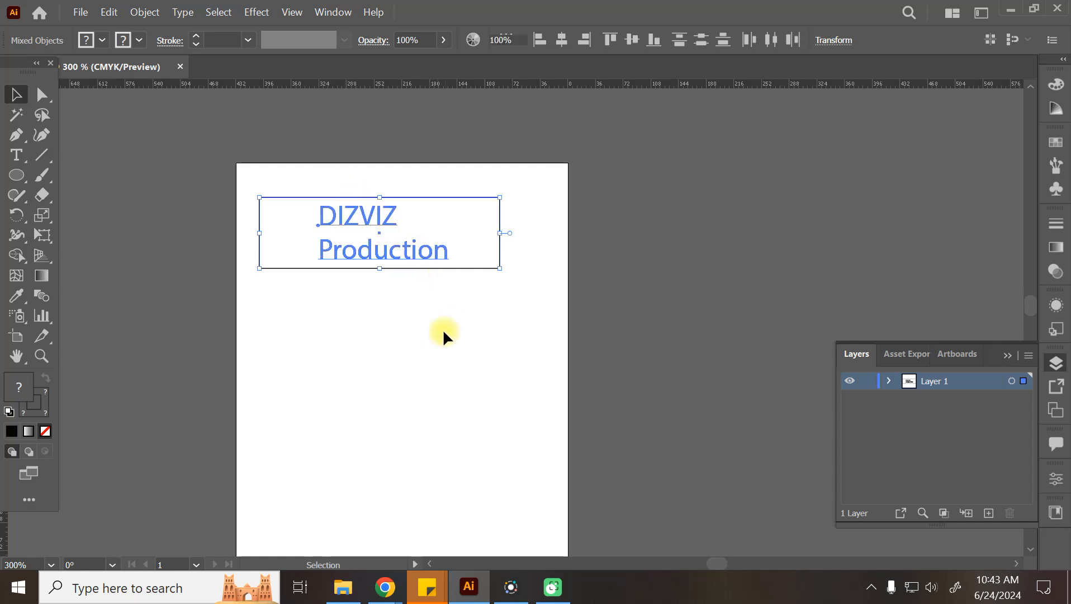
pyautogui.click(428, 264)
pyautogui.moveTo(452, 270); pyautogui.dragTo(443, 263)
pyautogui.click(411, 308)
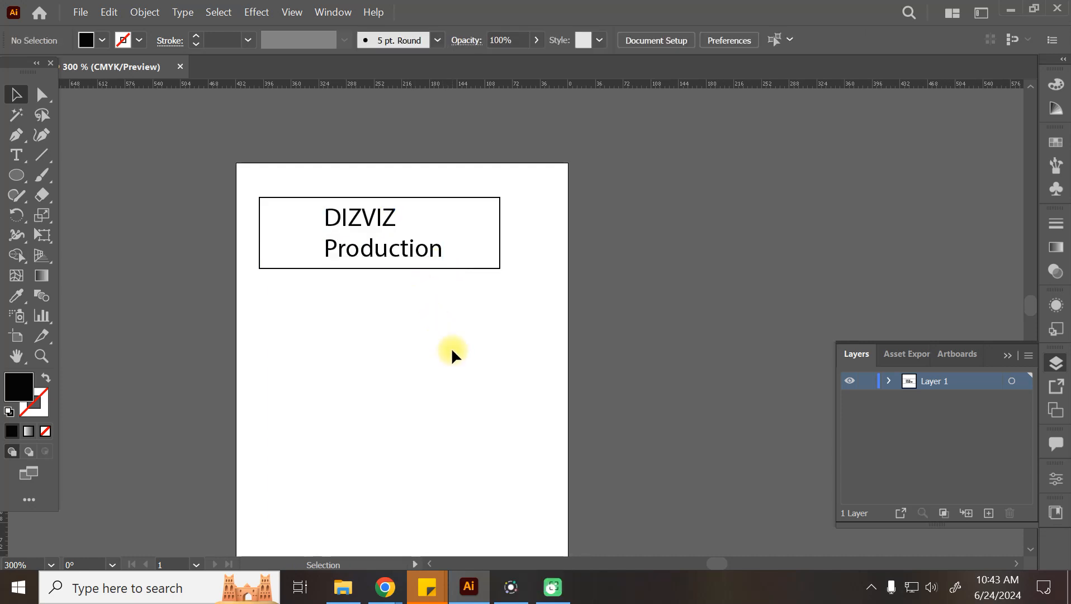
# Step: Narrow the rectangle from both sides so it fits more closely around the "DIZVIZ Production" text
pyautogui.click(493, 269)
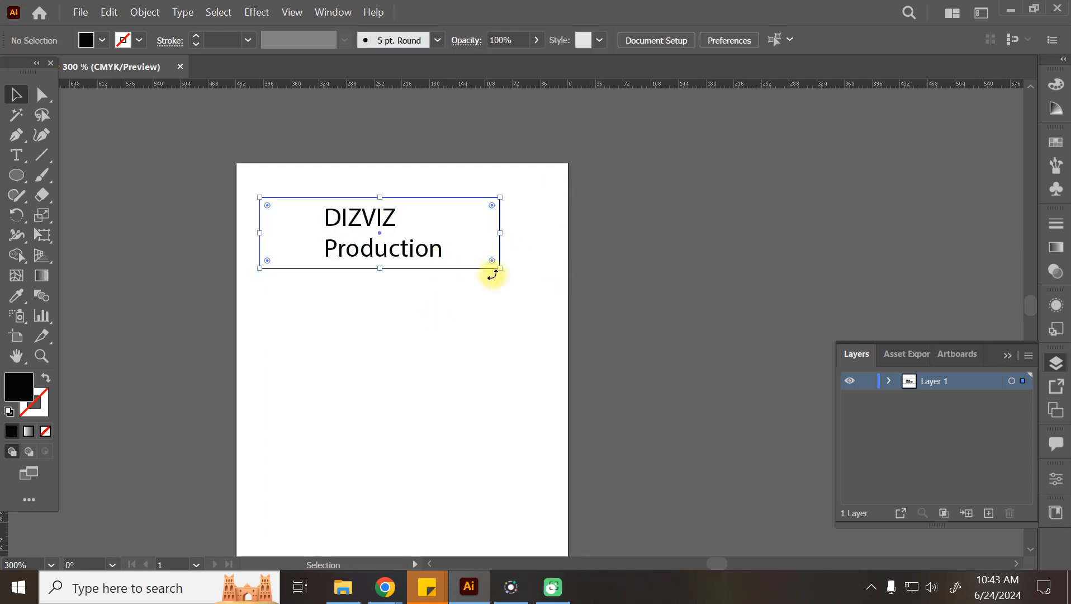
pyautogui.moveTo(500, 235); pyautogui.dragTo(464, 240)
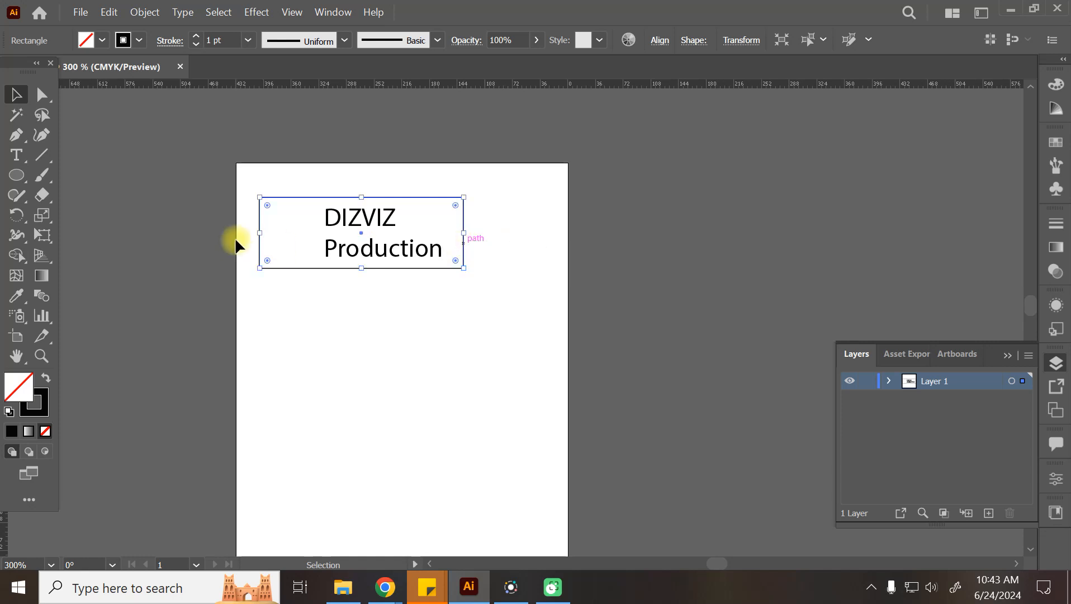
pyautogui.moveTo(259, 233); pyautogui.dragTo(289, 241)
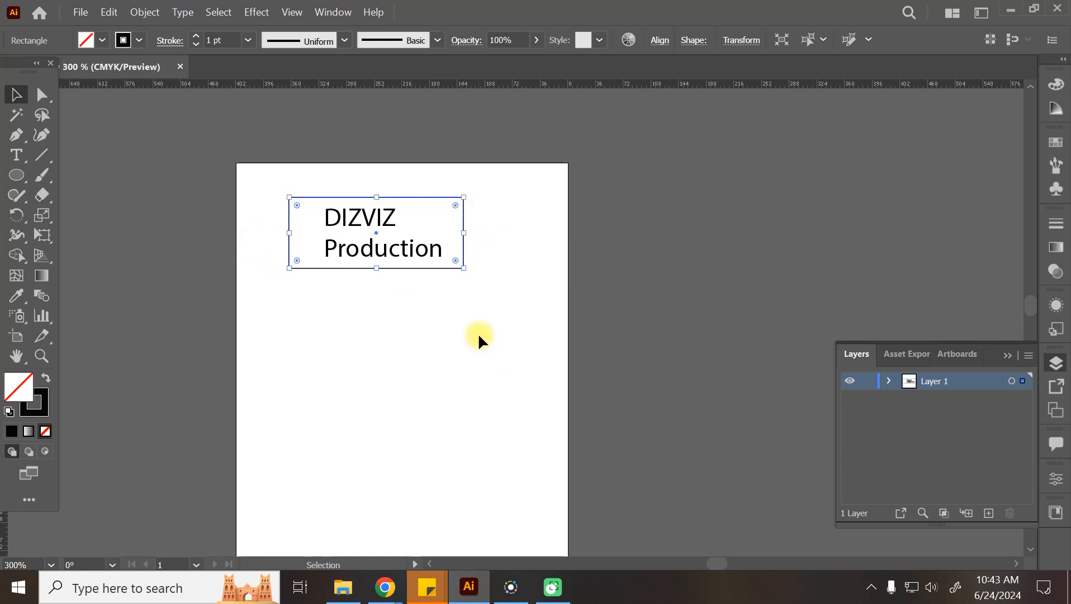
# Step: Align the rectangle and the "DIZVIZ Production" text to each other by their horizontal centres, and select only the text
pyautogui.click(480, 338)
pyautogui.moveTo(351, 409); pyautogui.dragTo(569, 189)
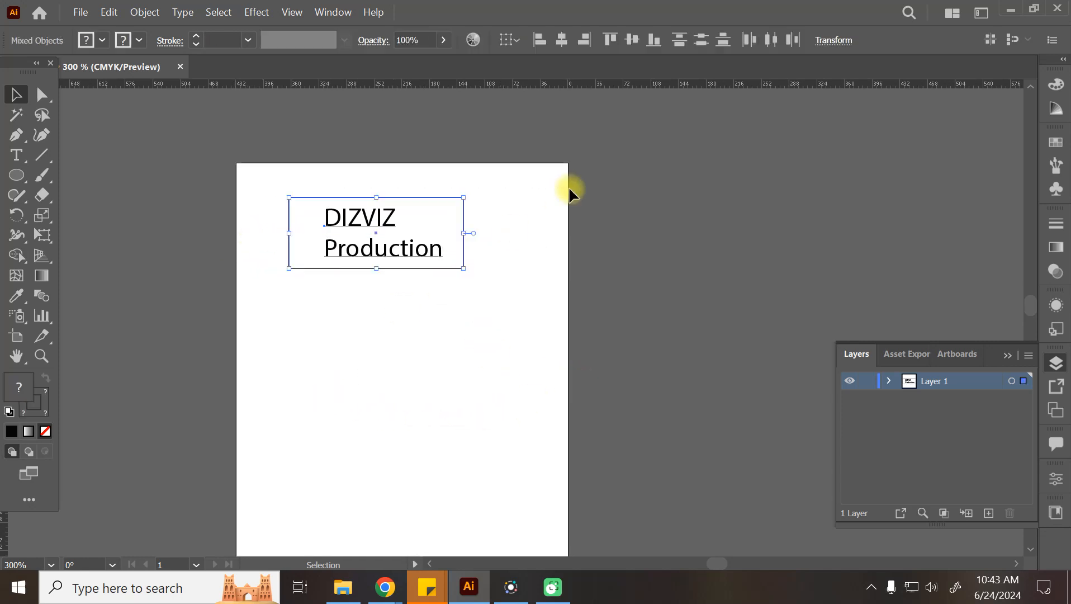
pyautogui.click(562, 41)
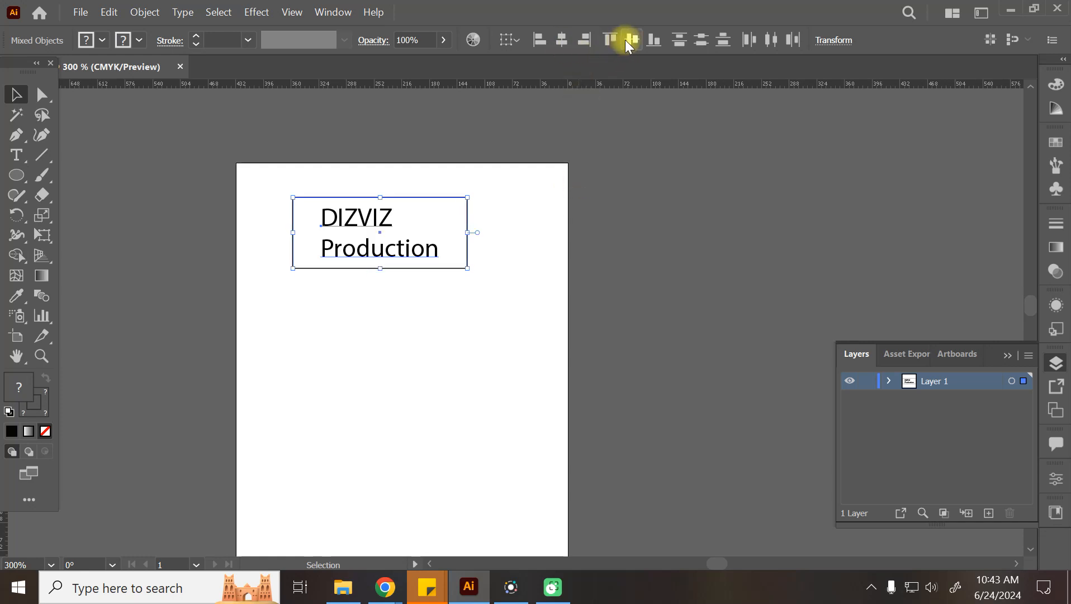
pyautogui.click(521, 237)
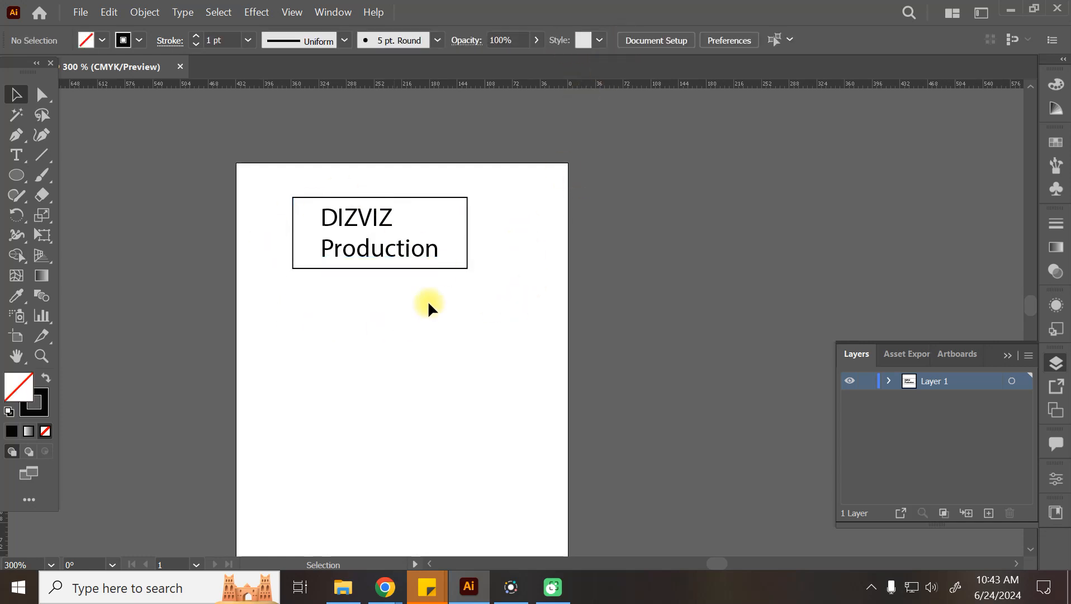
pyautogui.click(321, 226)
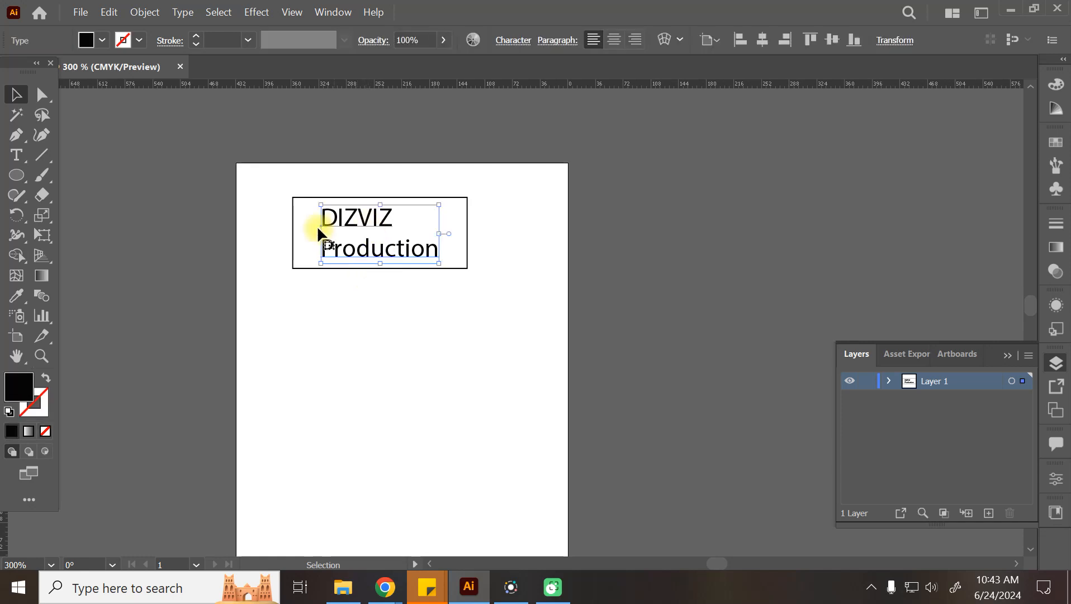
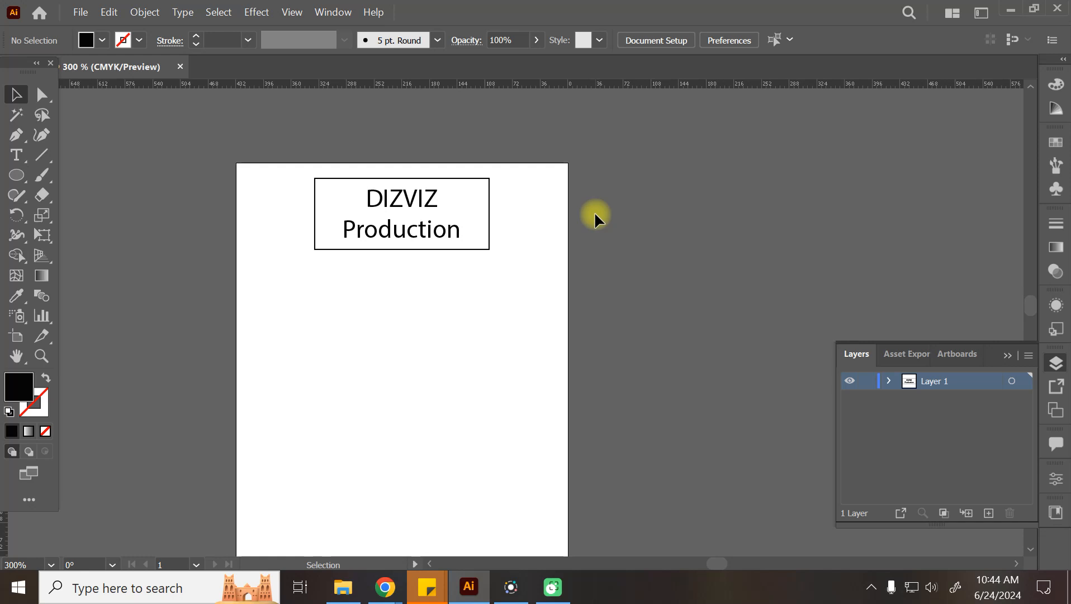
# Step: Try centring the rectangle and its text vertically on the artboard, undo that alignment, and deselect both objects
pyautogui.moveTo(270, 144); pyautogui.dragTo(578, 414)
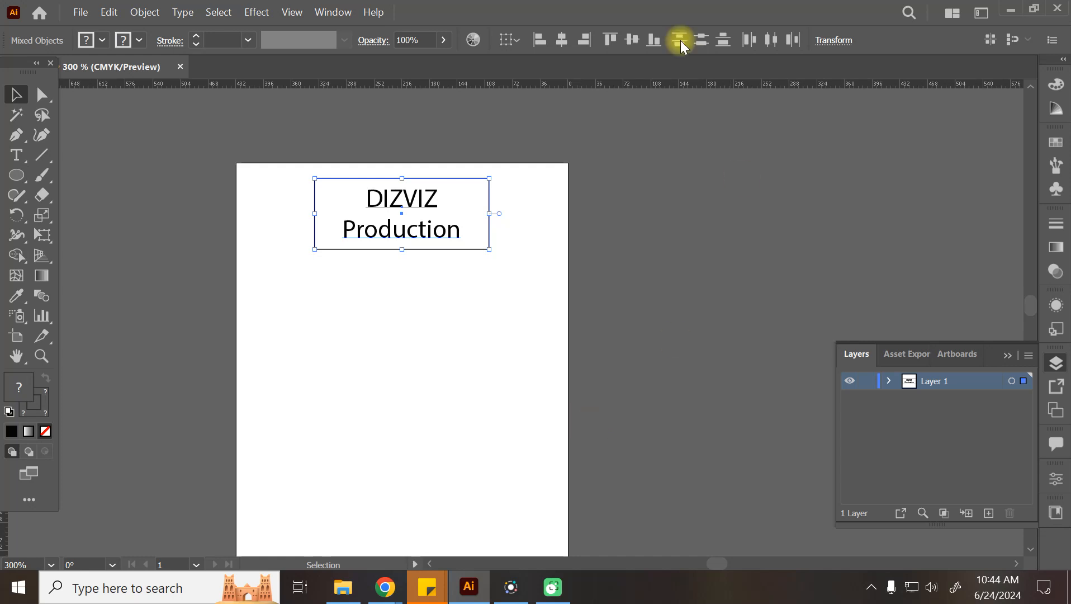
pyautogui.click(514, 45)
pyautogui.click(538, 96)
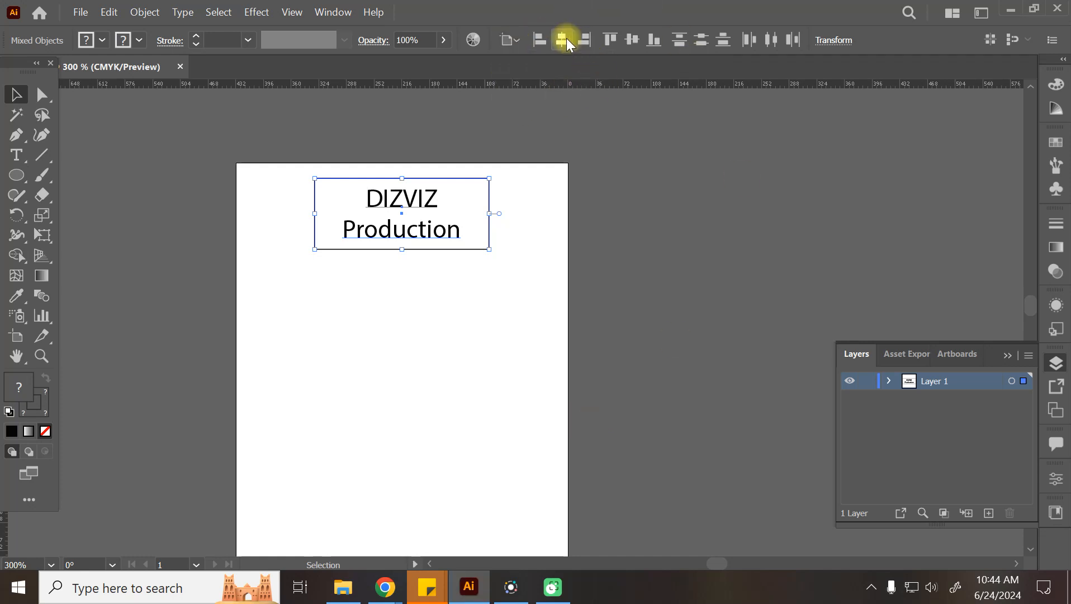
pyautogui.click(634, 38)
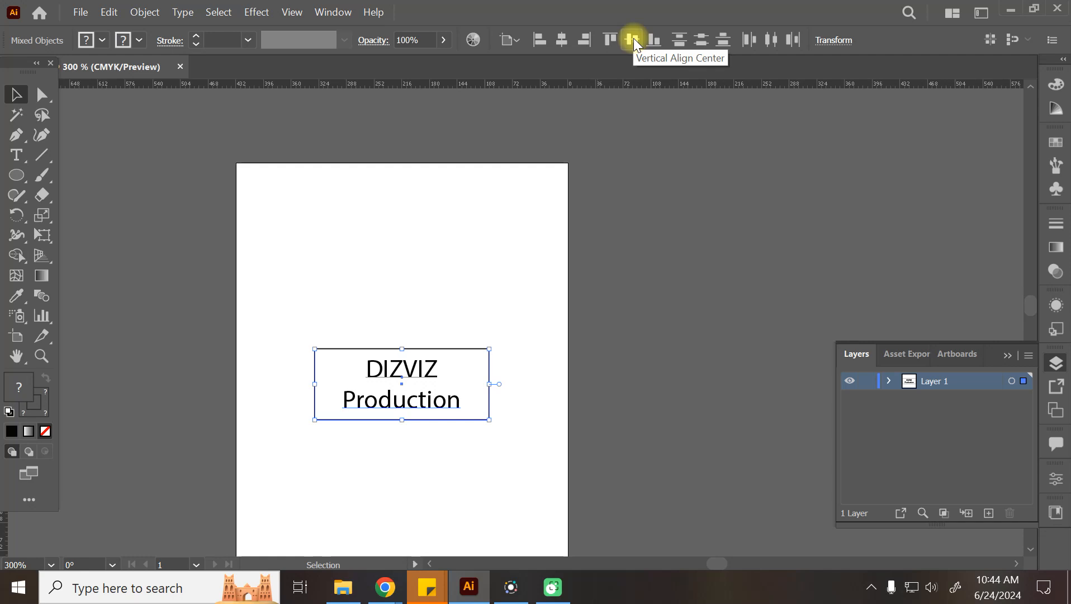
pyautogui.hotkey('ctrl', 'z')
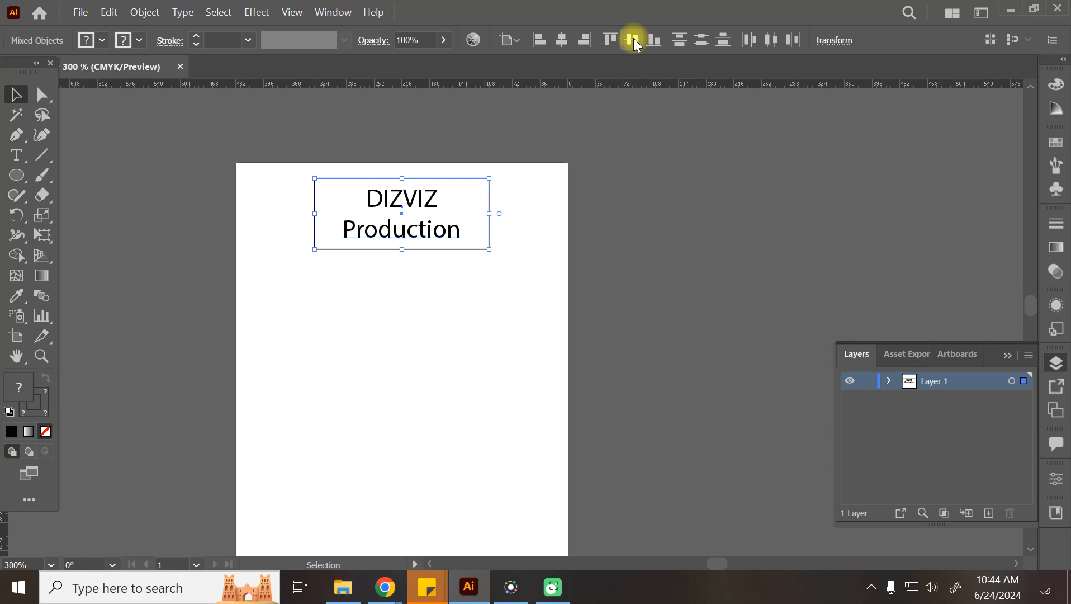
pyautogui.click(677, 192)
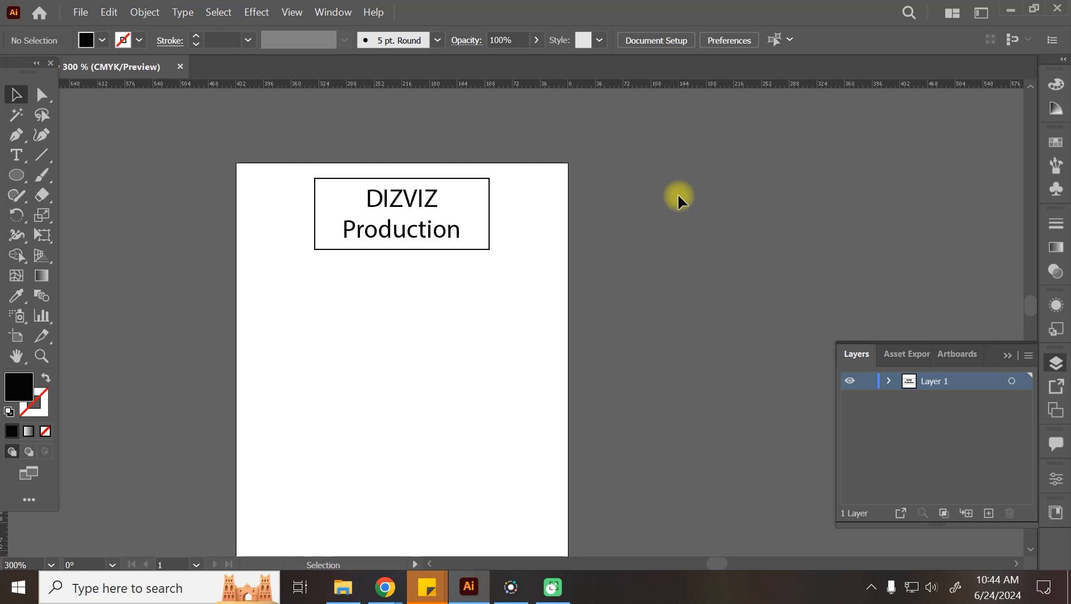
pyautogui.click(343, 588)
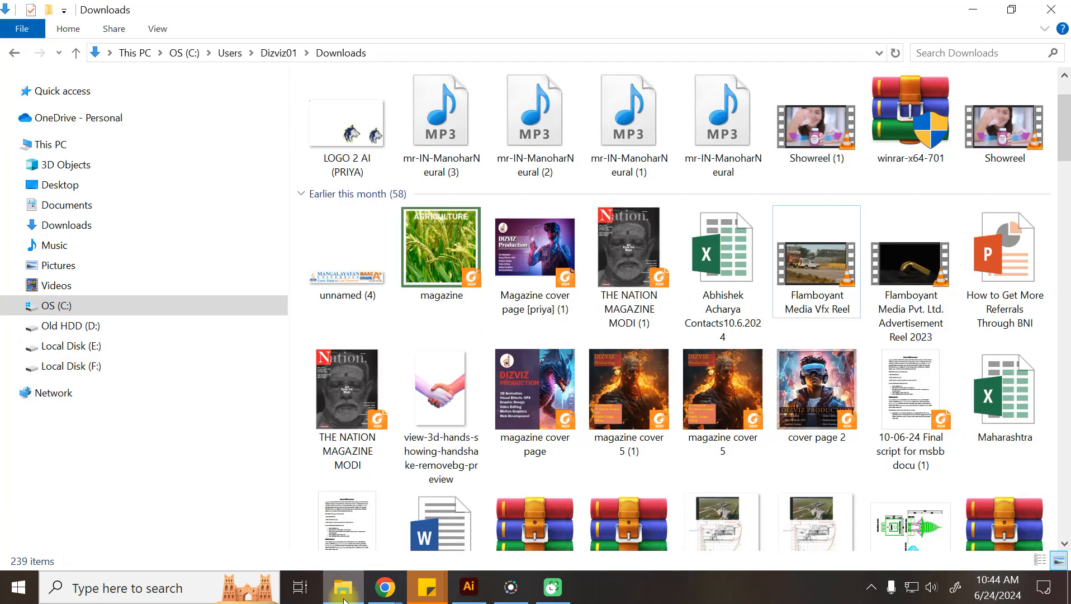
pyautogui.click(343, 593)
pyautogui.click(83, 13)
pyautogui.click(111, 30)
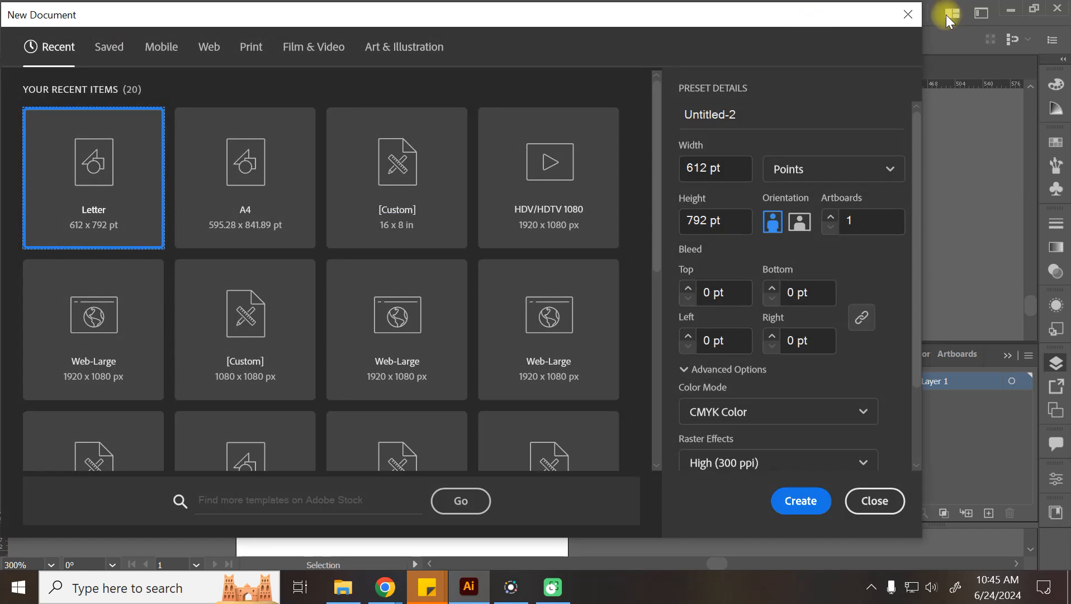
pyautogui.press('Escape')
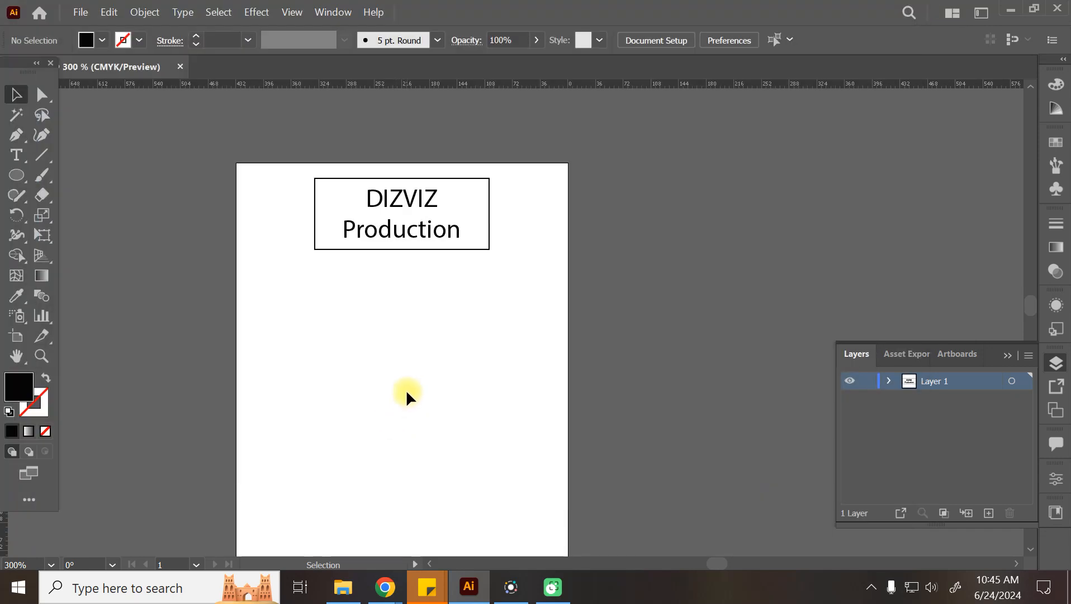
pyautogui.click(103, 40)
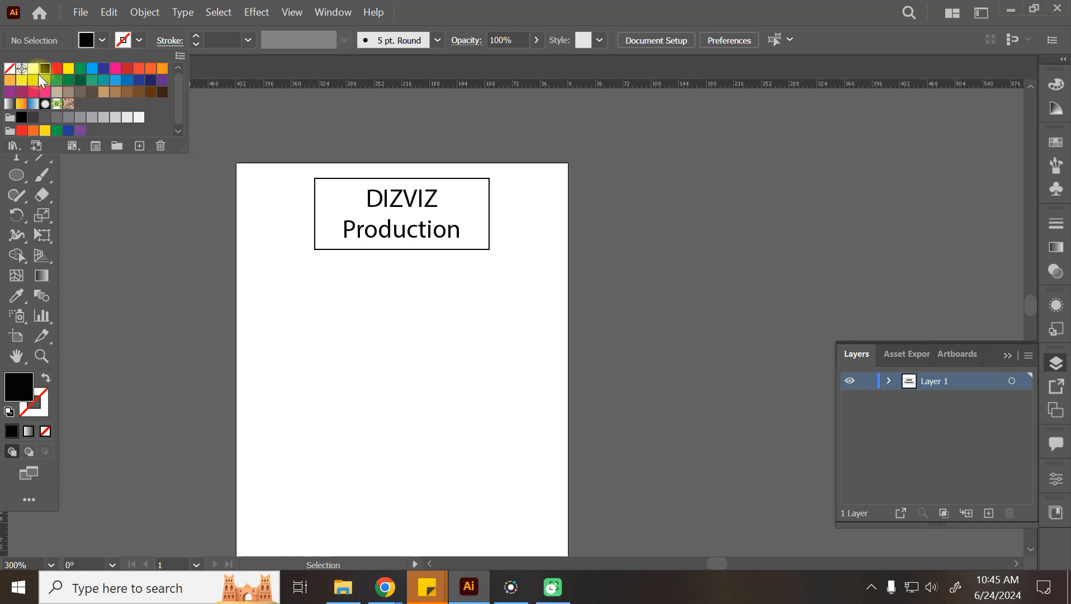
pyautogui.click(448, 14)
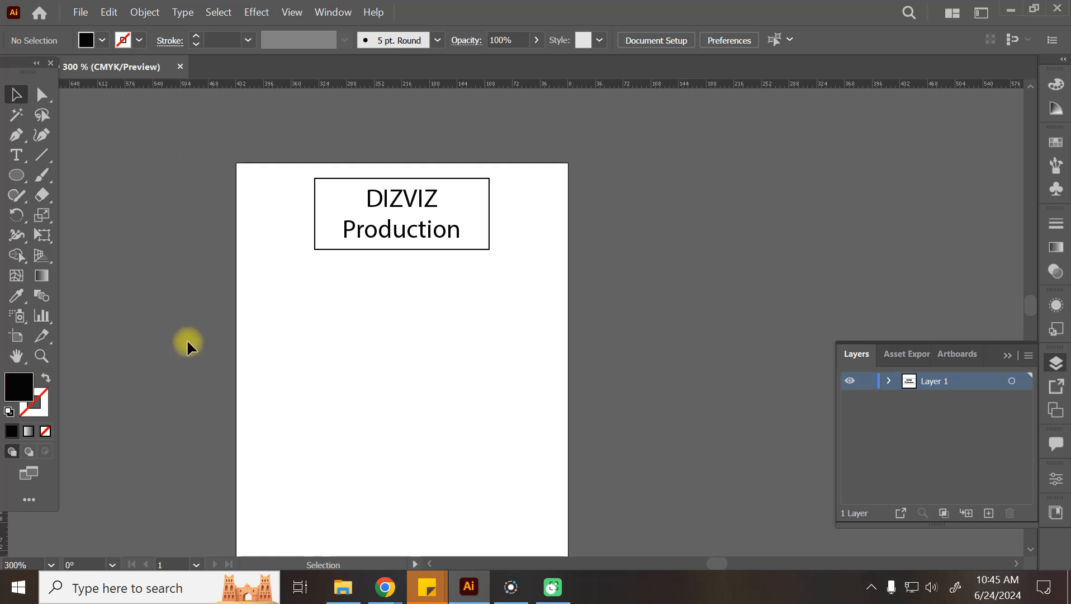
pyautogui.click(80, 12)
pyautogui.click(143, 31)
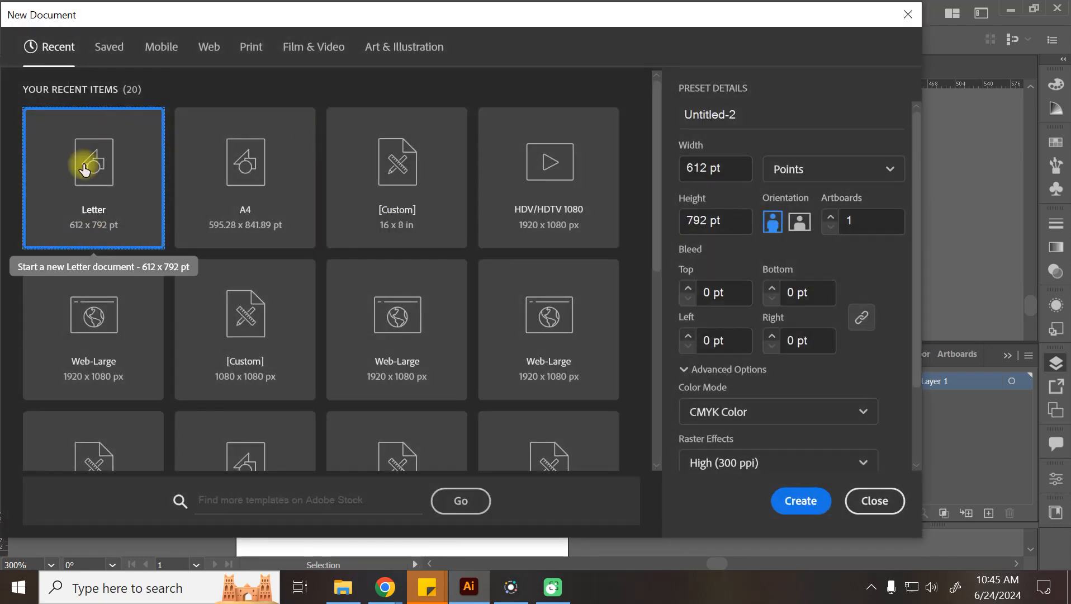
pyautogui.click(872, 500)
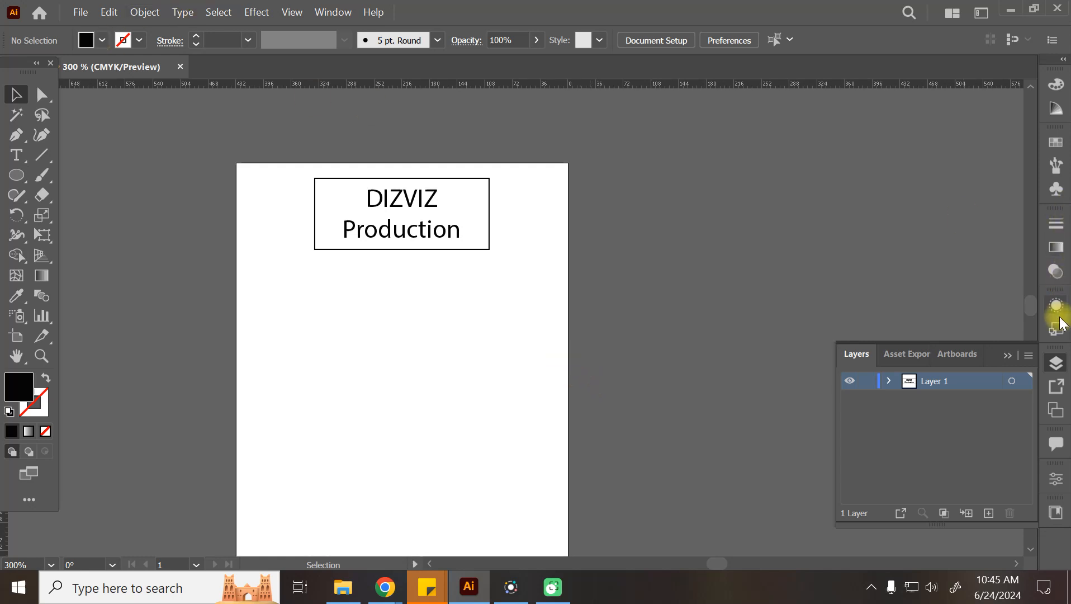
# Step: Display the document's colour swatches and look through the swatch options and available swatch libraries, including the Art History collections
pyautogui.click(1054, 145)
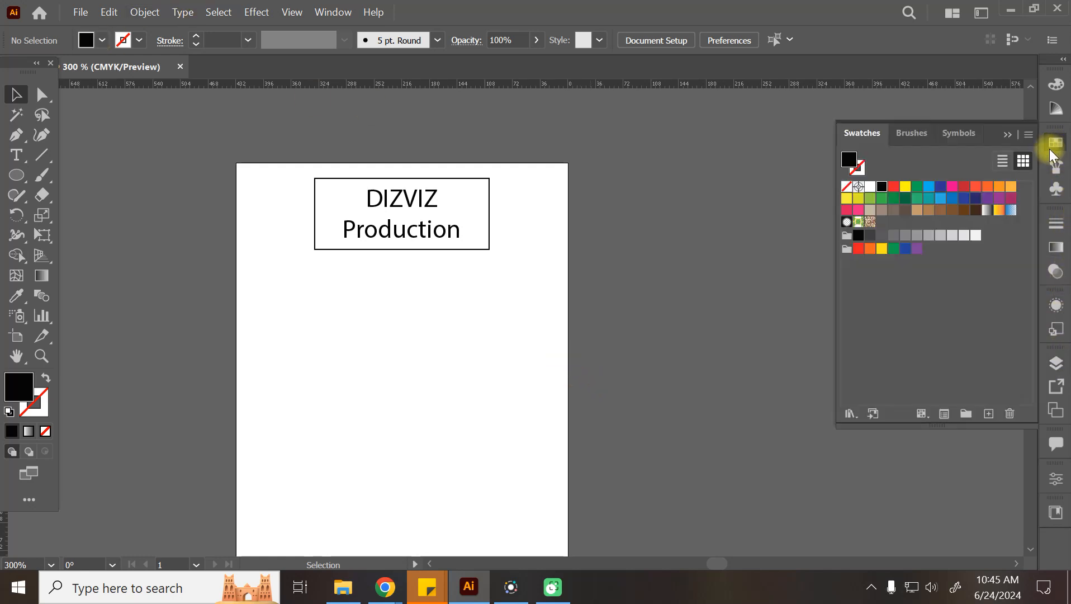
pyautogui.click(1029, 136)
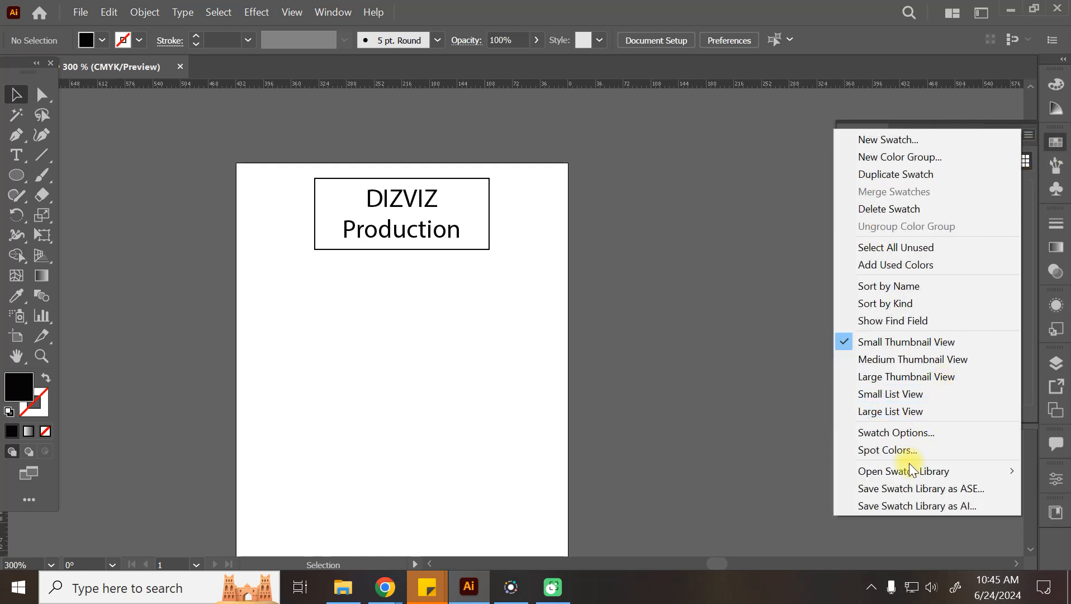
pyautogui.moveTo(912, 473)
pyautogui.moveTo(751, 81)
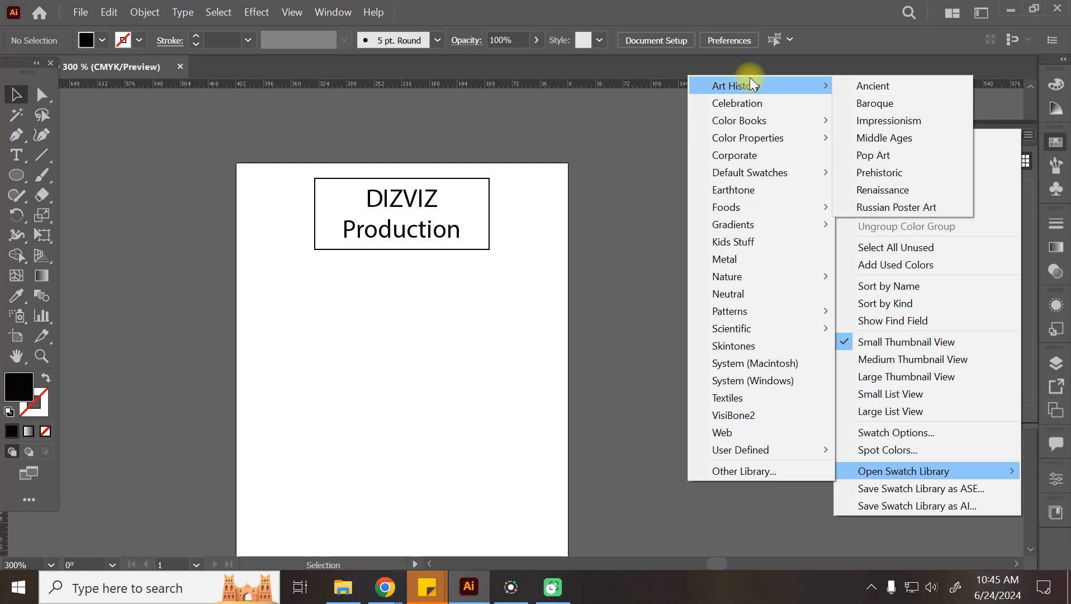
pyautogui.click(895, 528)
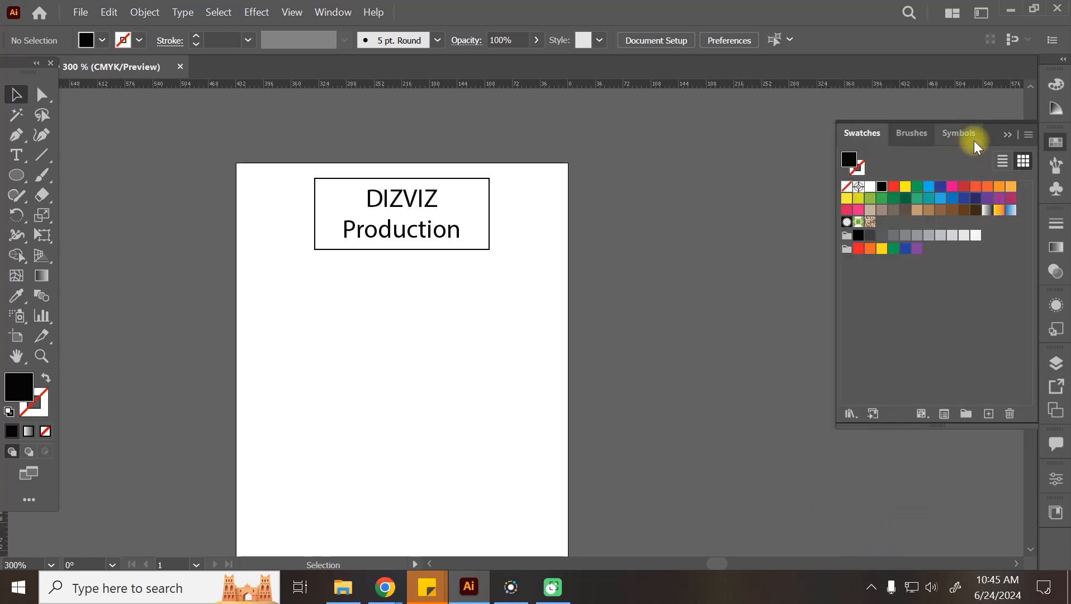
pyautogui.click(1027, 134)
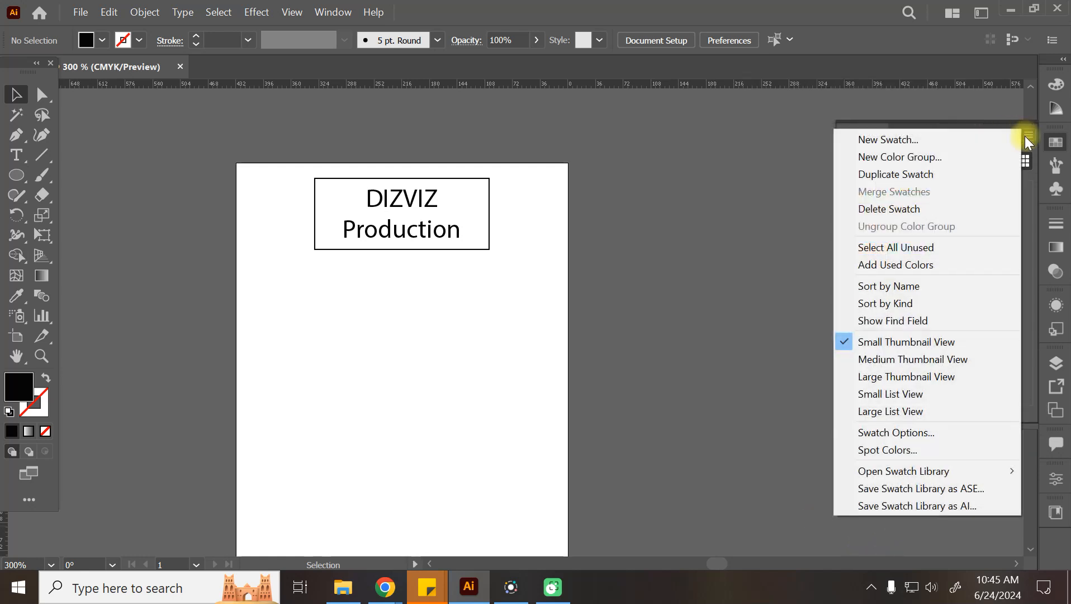
# Step: Load the Beverages swatch library from the Foods collection and place its panel beside the Swatches panel
pyautogui.moveTo(886, 475)
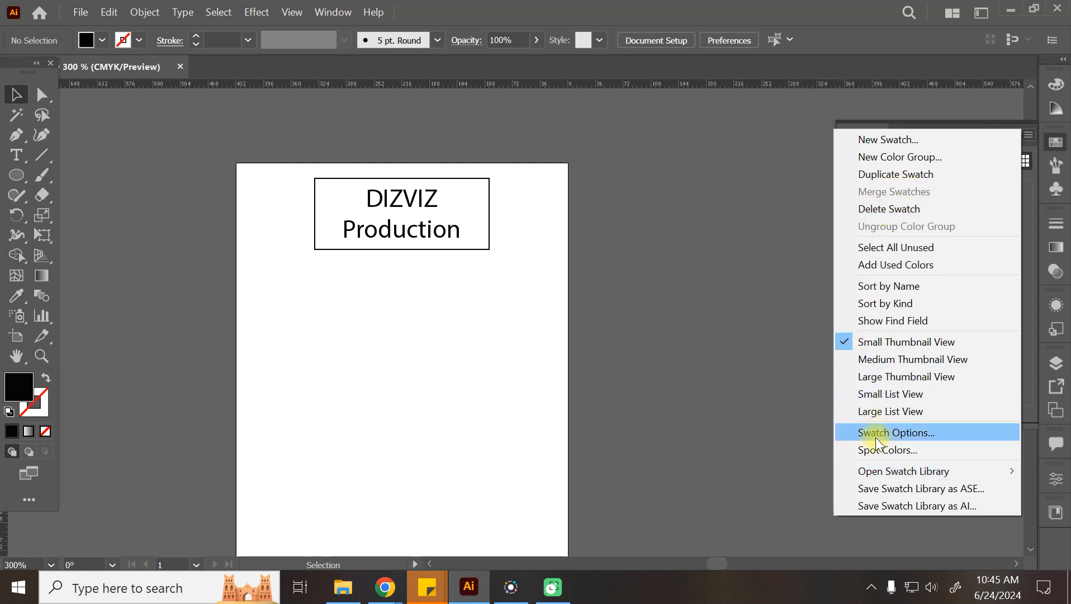
pyautogui.moveTo(771, 205)
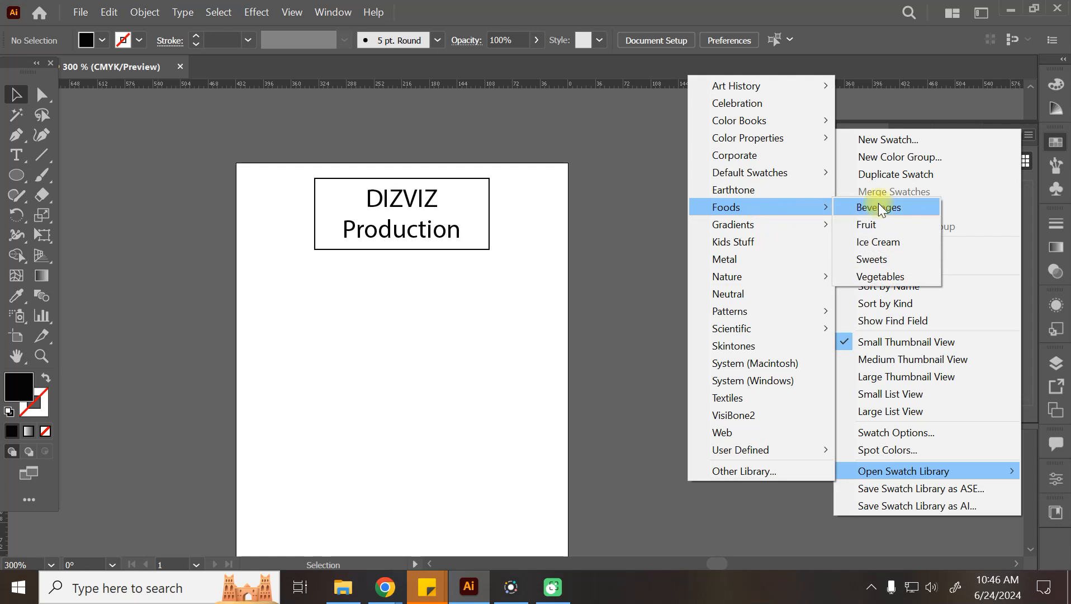
pyautogui.click(878, 204)
pyautogui.moveTo(616, 386); pyautogui.dragTo(616, 454)
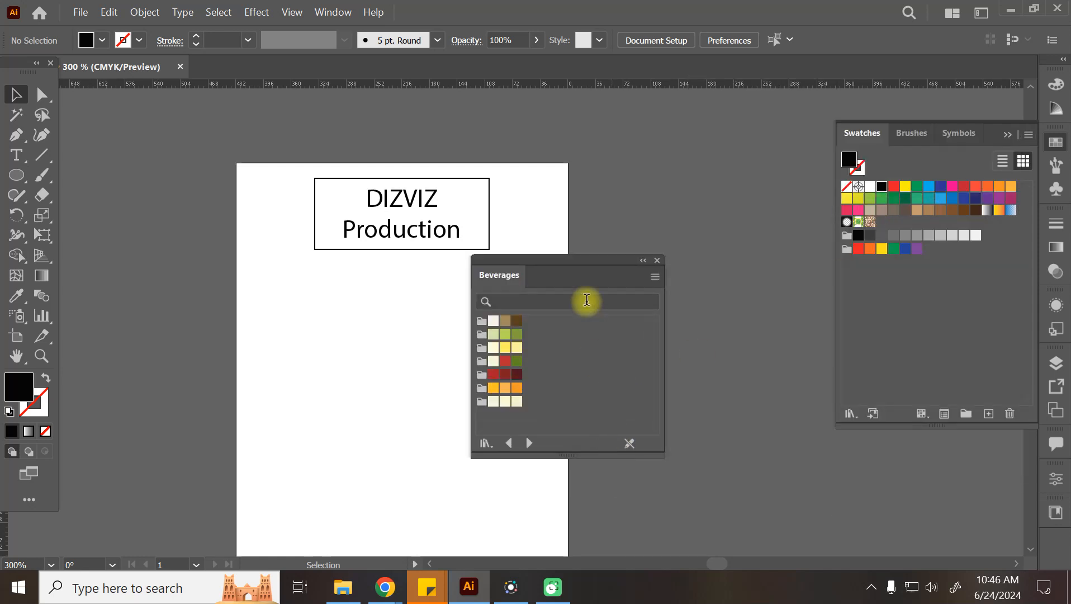
pyautogui.moveTo(552, 258); pyautogui.dragTo(694, 329)
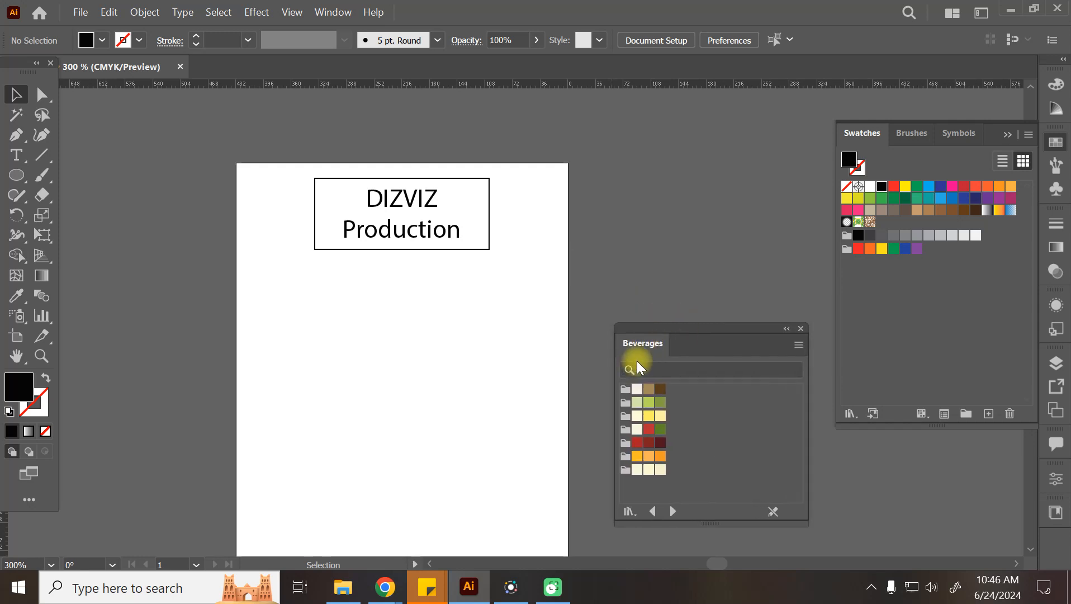
pyautogui.moveTo(632, 343); pyautogui.dragTo(699, 356)
# Step: Add the first, second and fourth Beverages color groups to the document swatches and close the library
pyautogui.moveTo(692, 406); pyautogui.dragTo(883, 279)
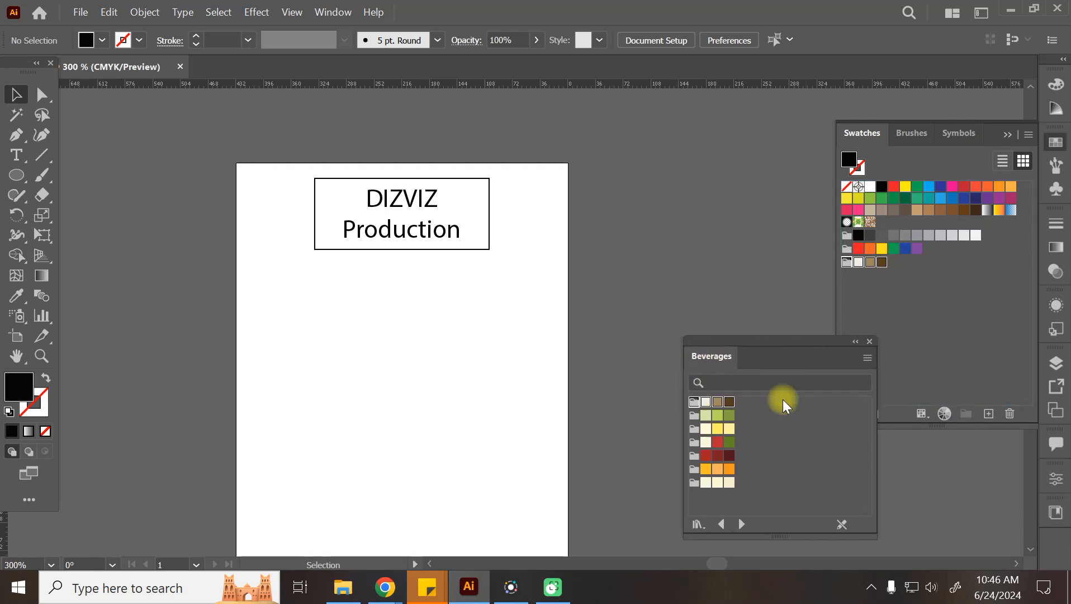
pyautogui.moveTo(694, 416); pyautogui.dragTo(893, 281)
pyautogui.moveTo(695, 449); pyautogui.dragTo(858, 293)
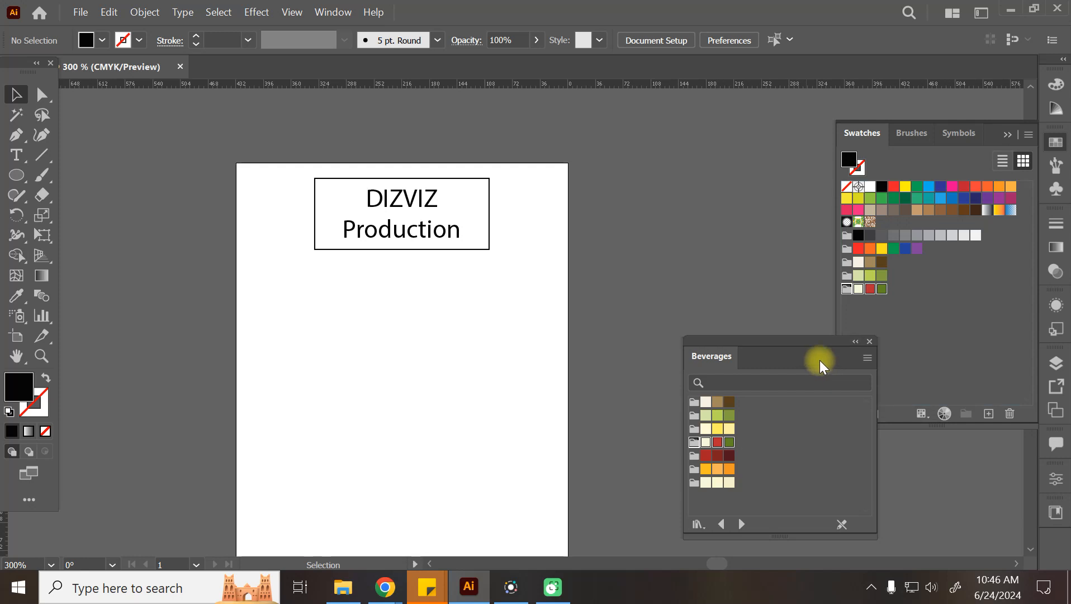
pyautogui.click(871, 343)
# Step: Delete the DIZVIZ Production text and its surrounding box from the artboard
pyautogui.moveTo(665, 146); pyautogui.dragTo(325, 316)
pyautogui.press('Delete')
pyautogui.scroll(-4, 337, 311)
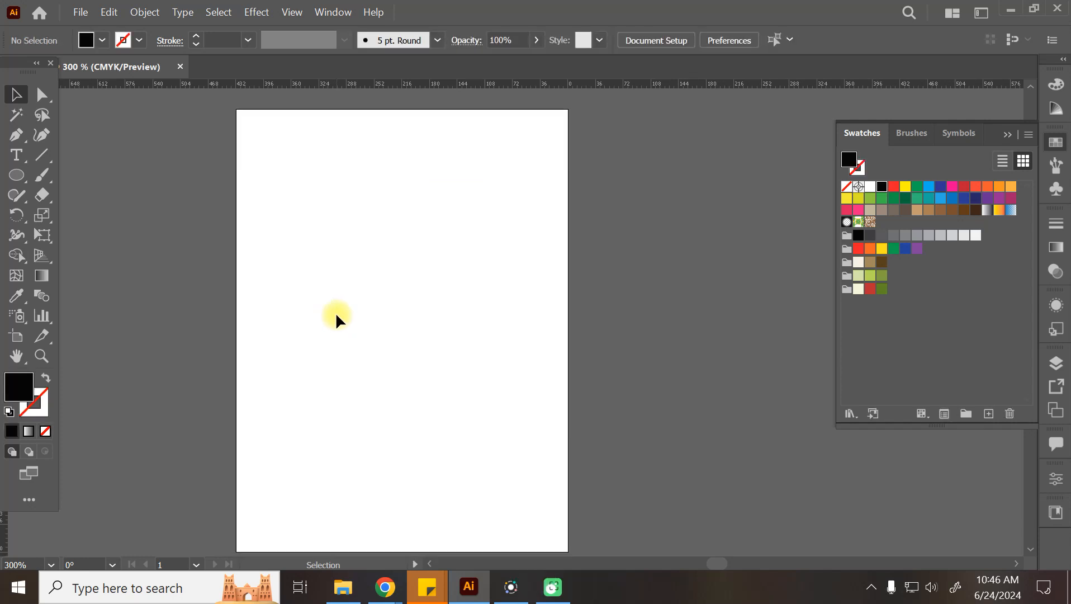
# Step: Draw a black rectangle about 81 by 51 pt near the artboard's upper-left corner and delete it
pyautogui.hotkey('ctrl', '-')
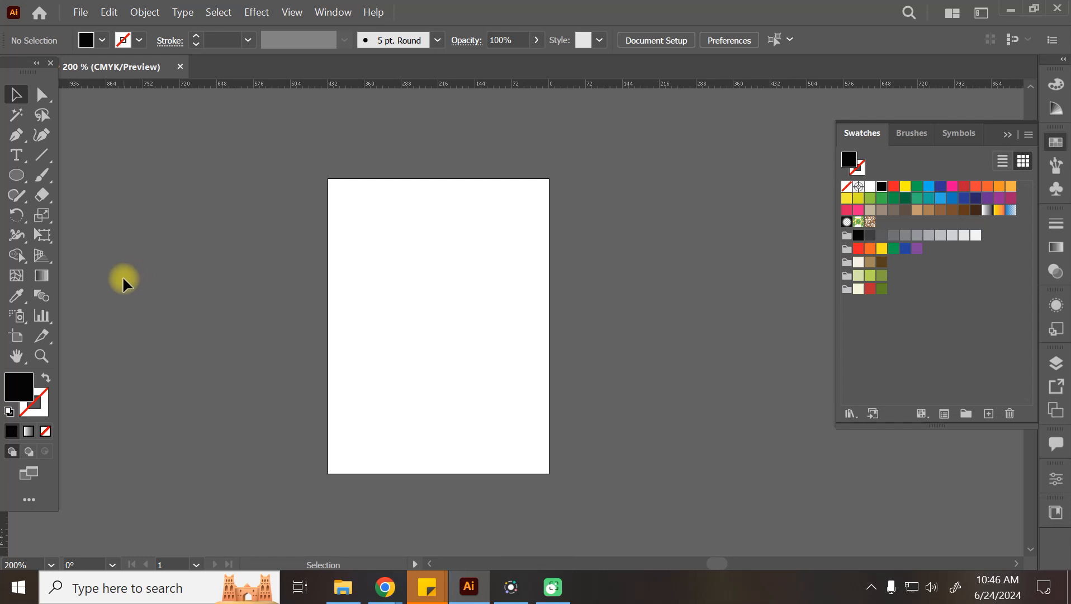
pyautogui.click(17, 176)
pyautogui.moveTo(17, 174); pyautogui.dragTo(107, 173)
pyautogui.moveTo(336, 188); pyautogui.dragTo(365, 213)
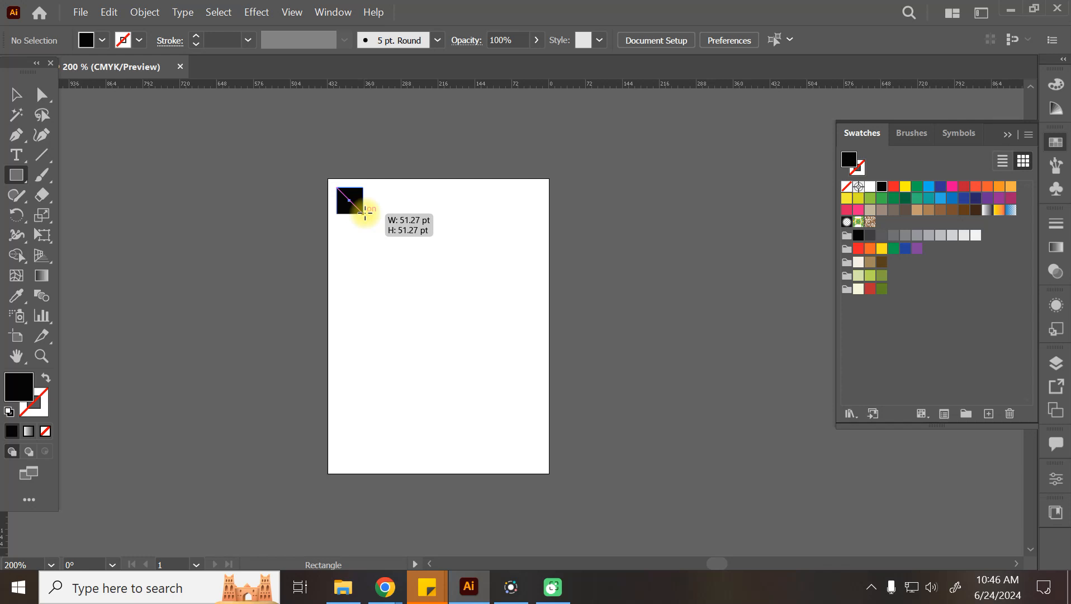
pyautogui.moveTo(365, 212); pyautogui.dragTo(365, 213)
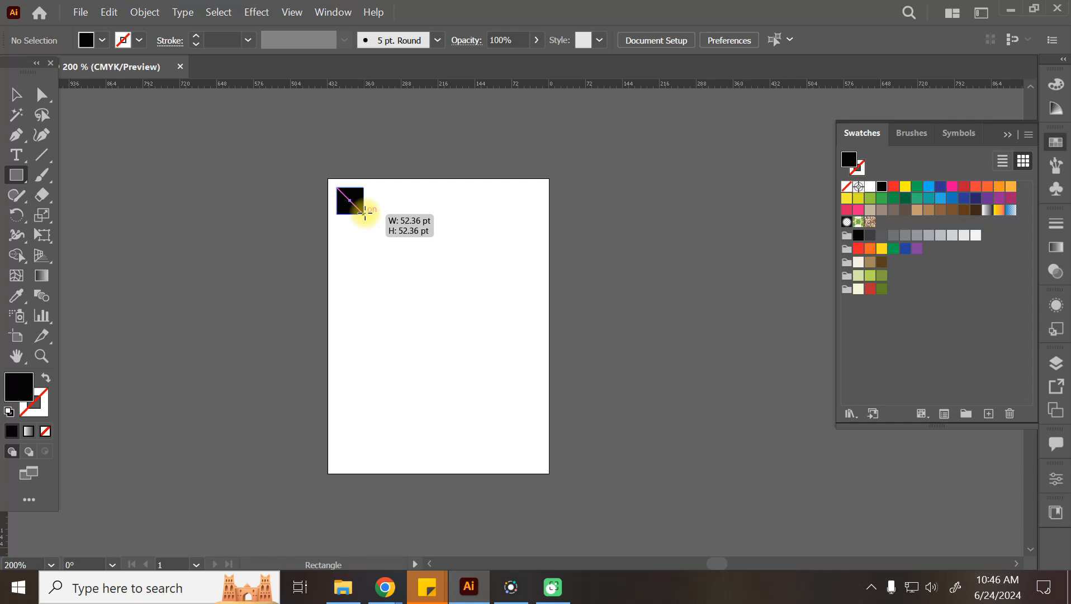
pyautogui.moveTo(365, 213)
pyautogui.mouseDown()
pyautogui.moveTo(371, 236)
pyautogui.moveTo(379, 213)
pyautogui.mouseUp()
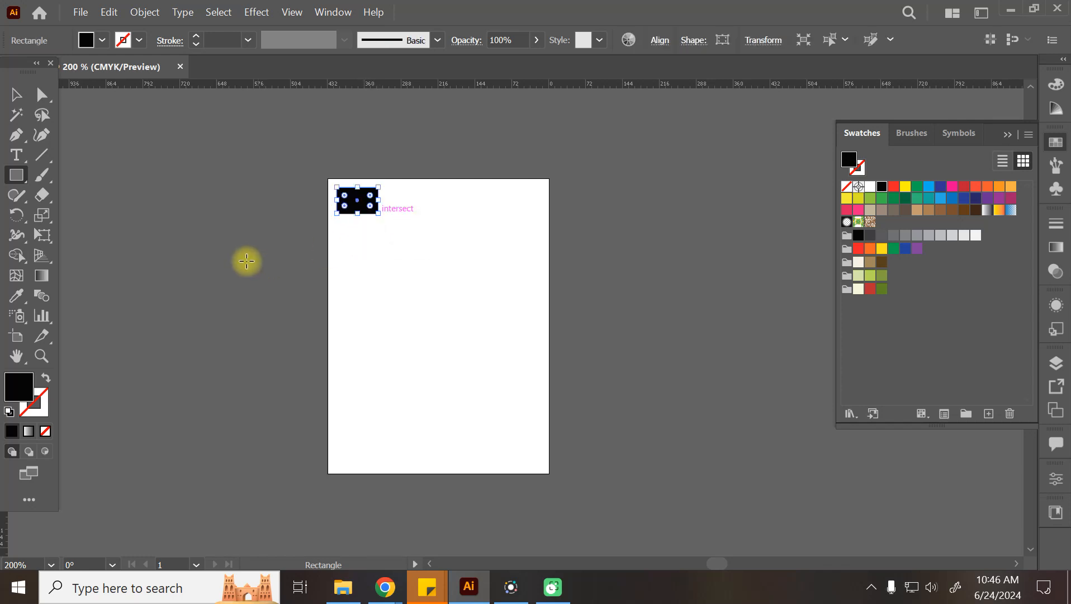
pyautogui.press('Delete')
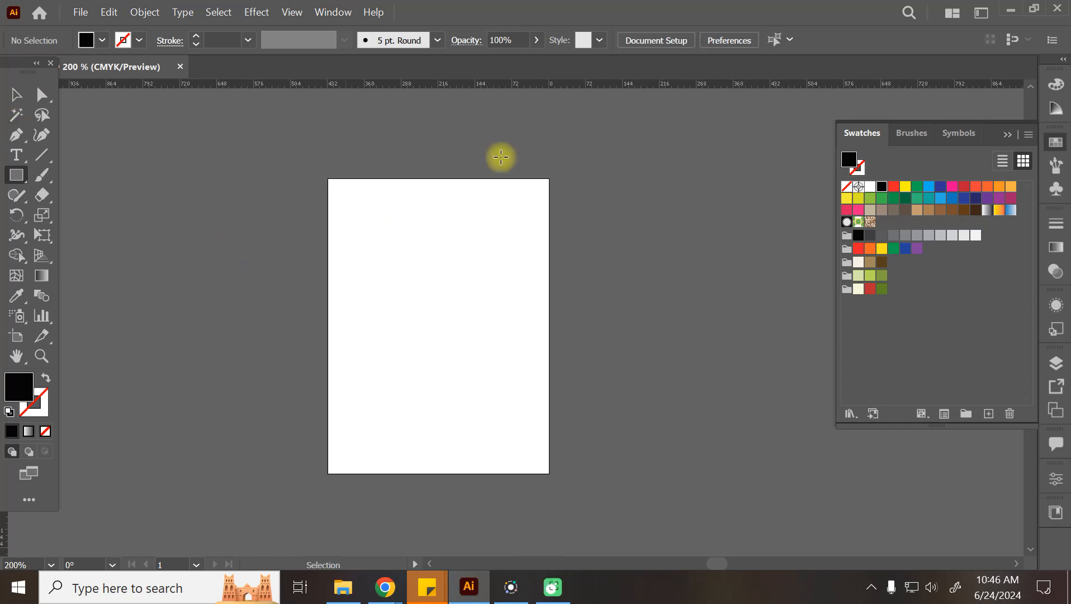
pyautogui.hotkey('ctrl', '=')
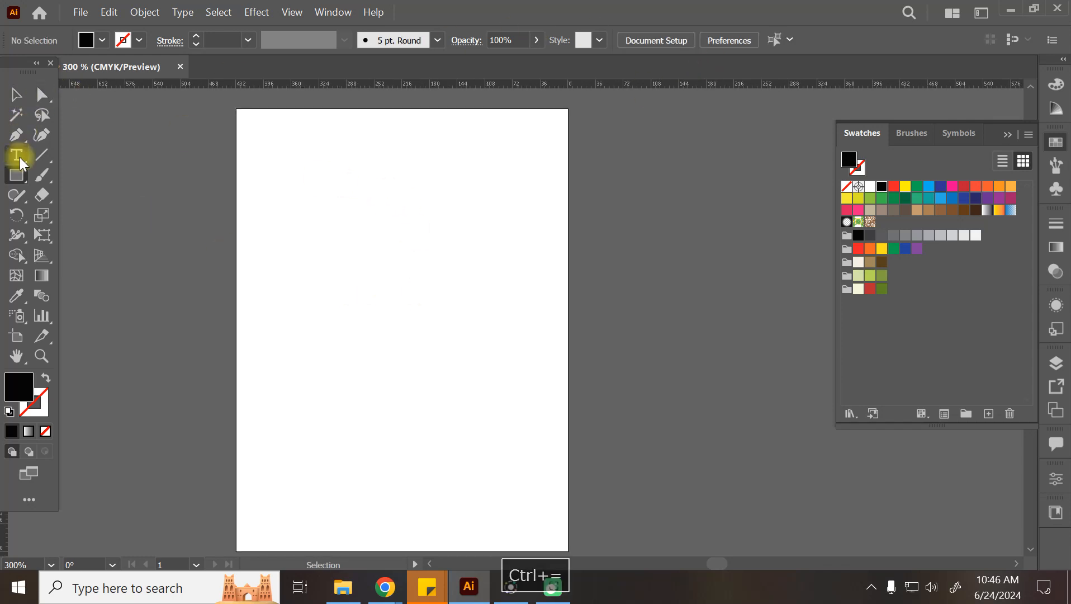
pyautogui.click(17, 175)
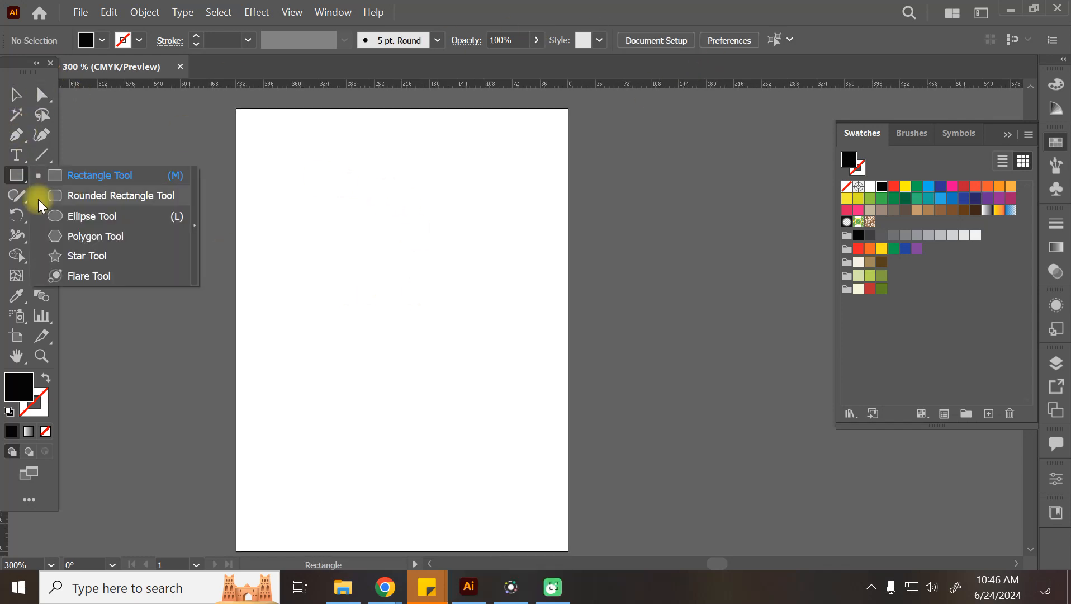
pyautogui.click(82, 174)
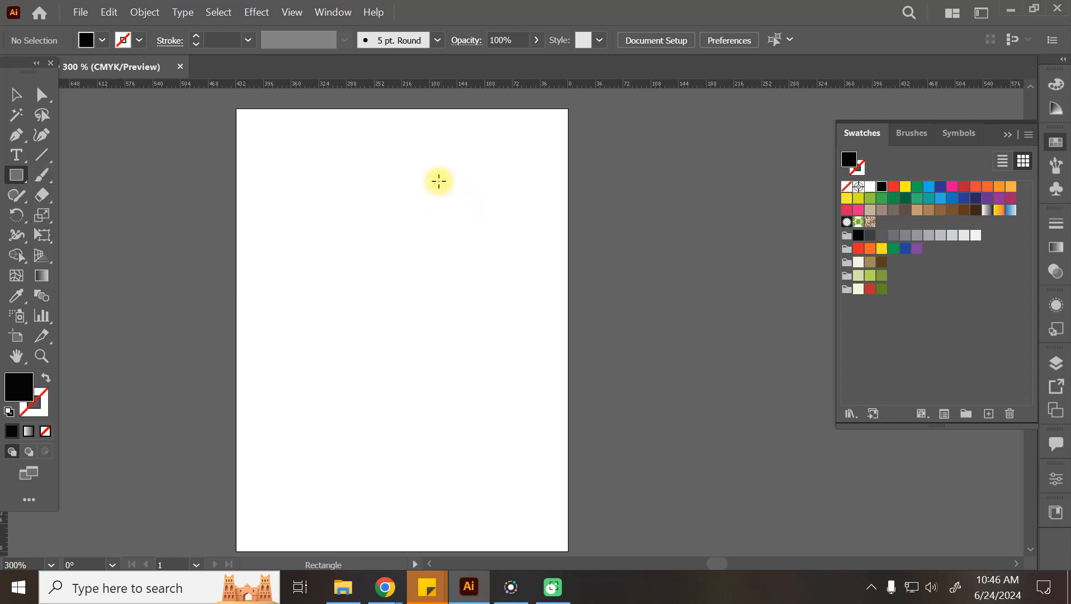
pyautogui.click(270, 154)
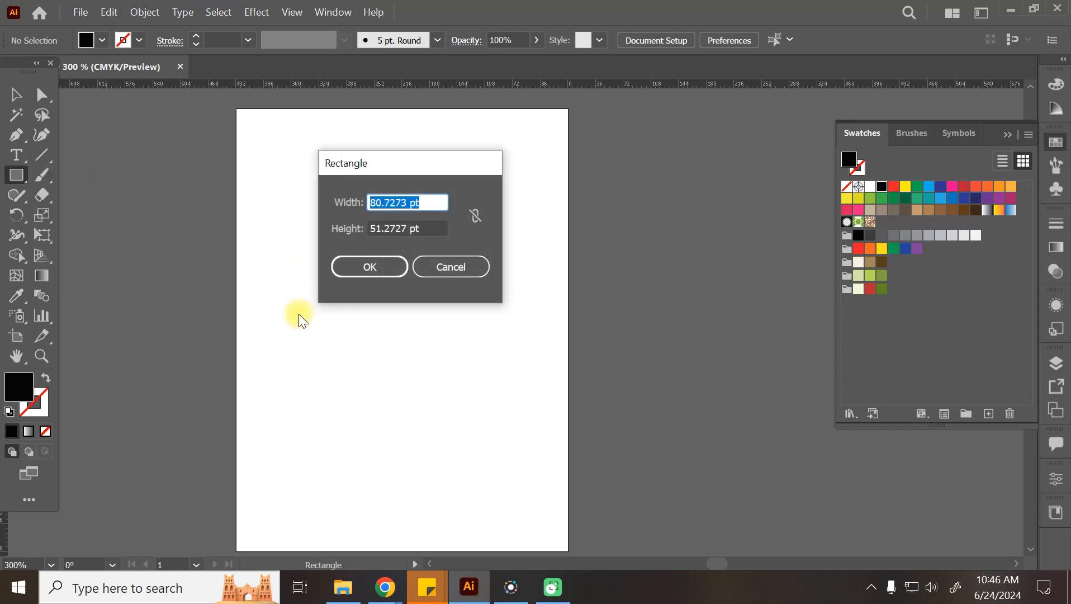
pyautogui.click(444, 268)
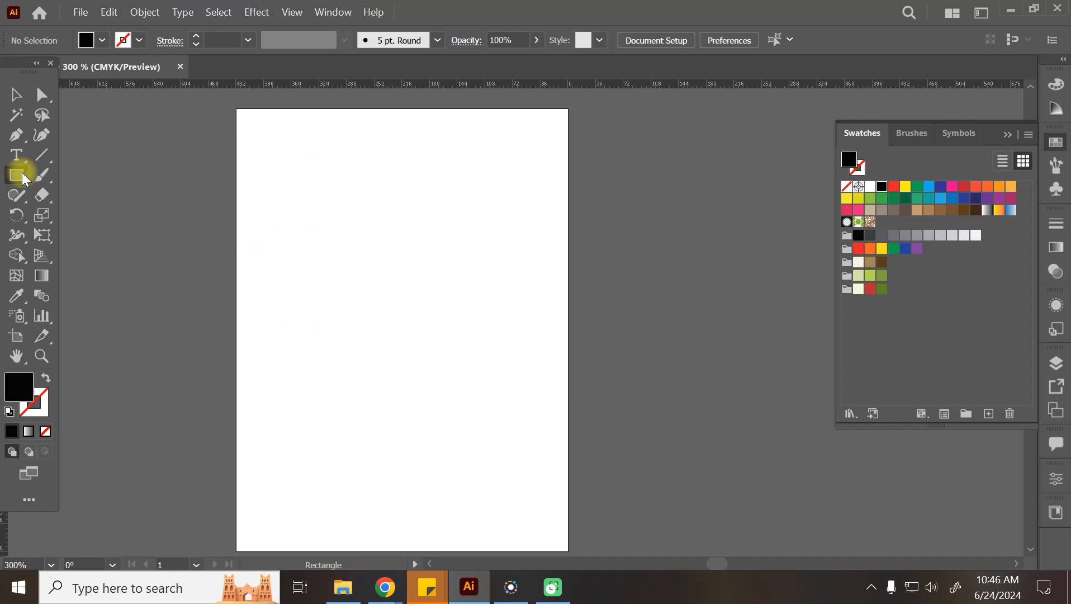
# Step: Create a rectangle with exact dimensions of 1.5 pt width and 1 pt height and delete it
pyautogui.click(440, 378)
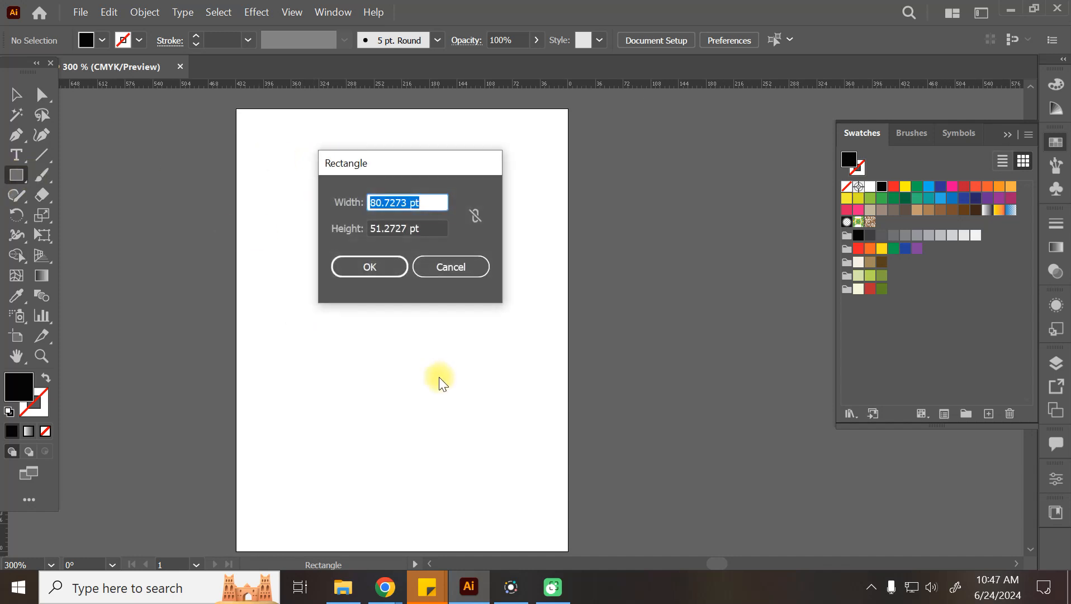
pyautogui.write('1.5')
pyautogui.press('Tab')
pyautogui.write('1')
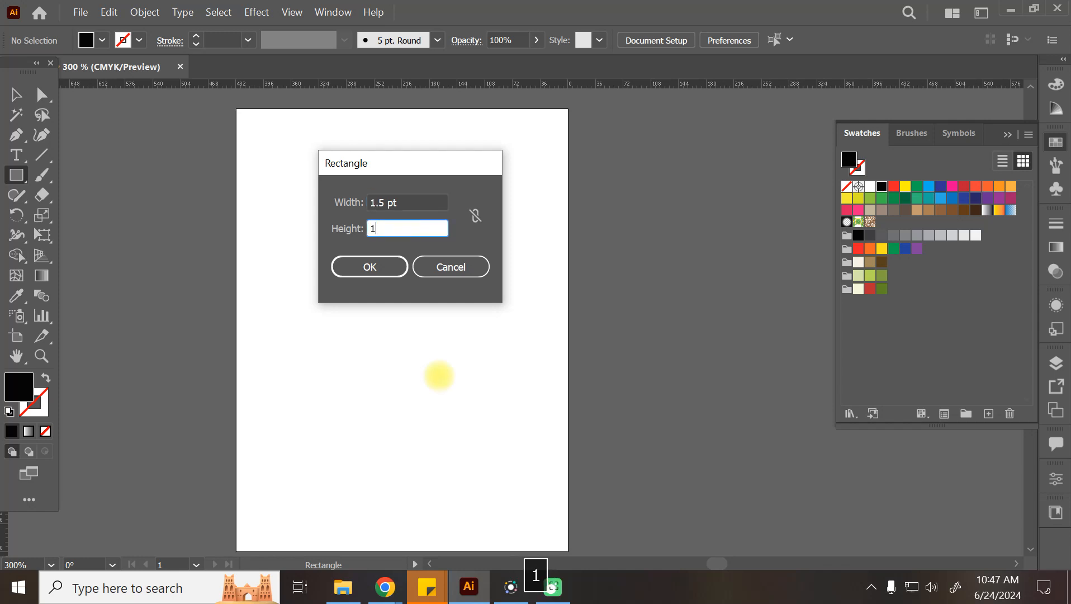
pyautogui.press('Tab')
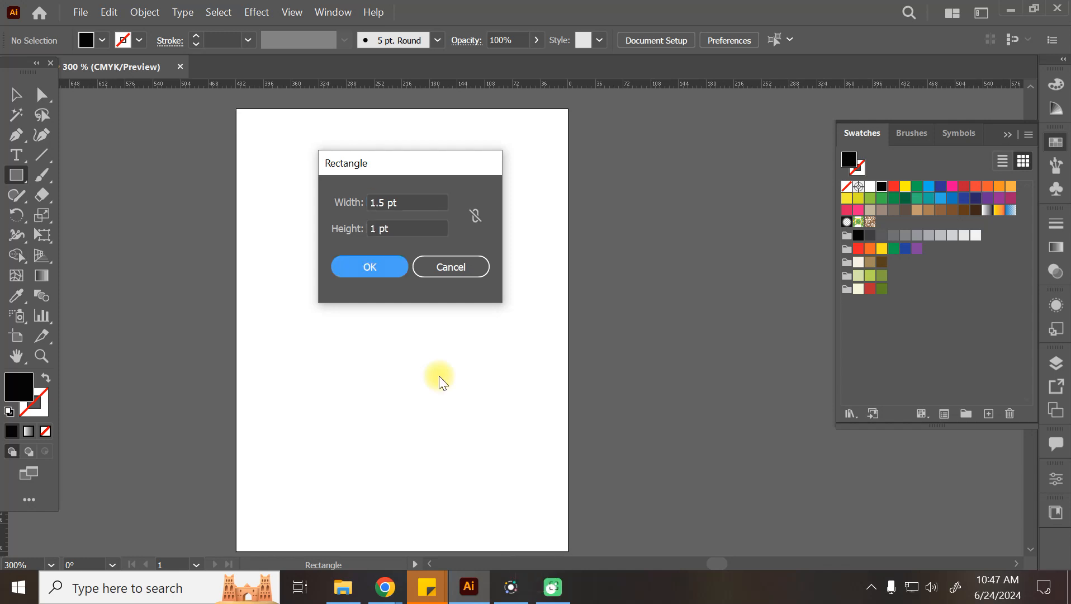
pyautogui.press('Return')
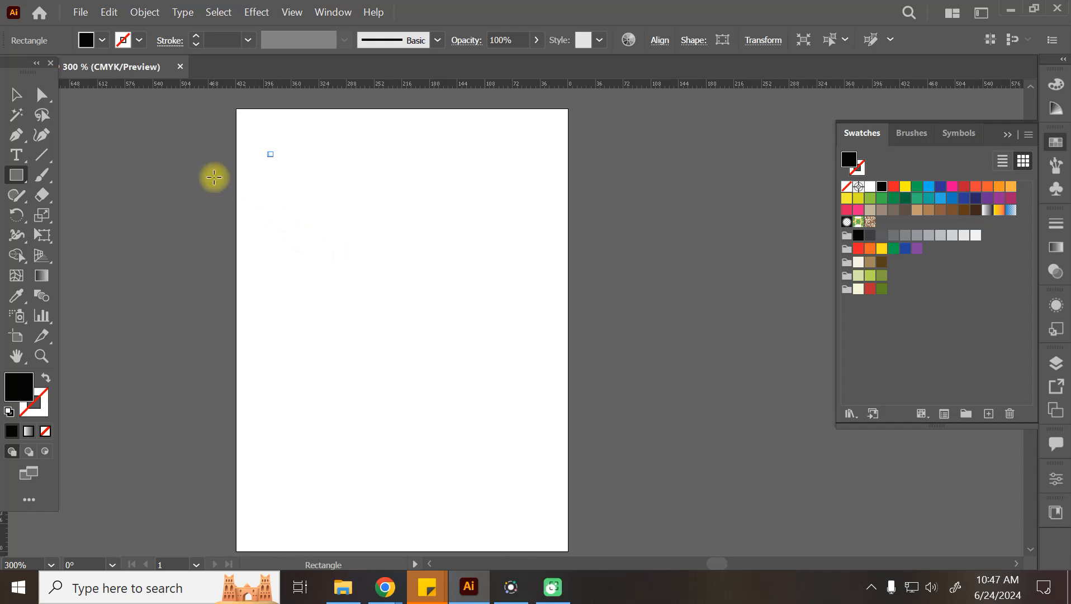
pyautogui.click(14, 95)
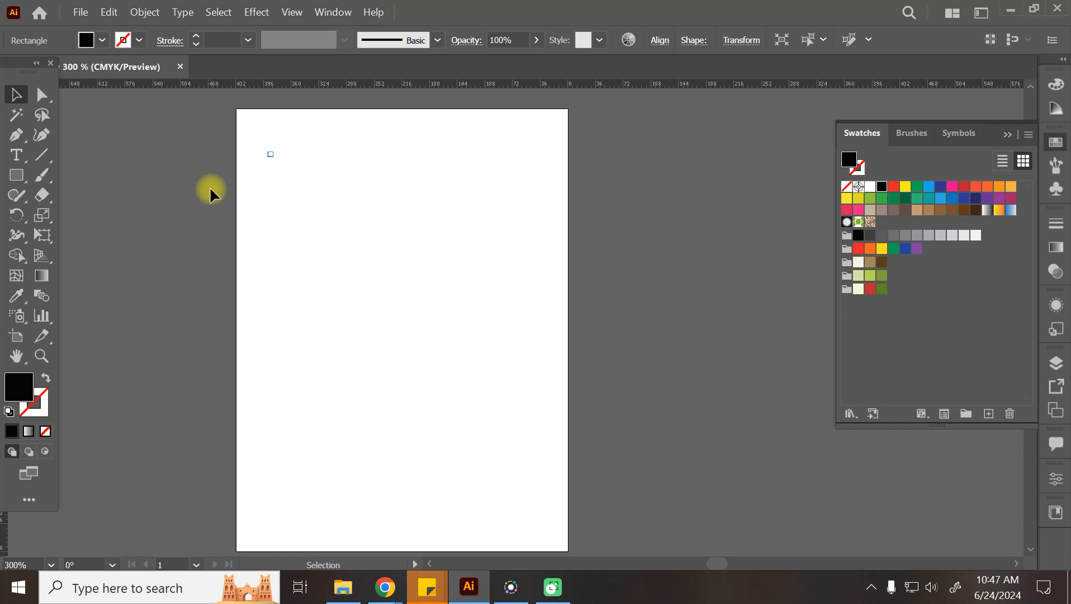
pyautogui.press('Delete')
# Step: Create a black rectangle 1.5 inches wide and 1 inch high in the upper-left area of the artboard
pyautogui.click(16, 175)
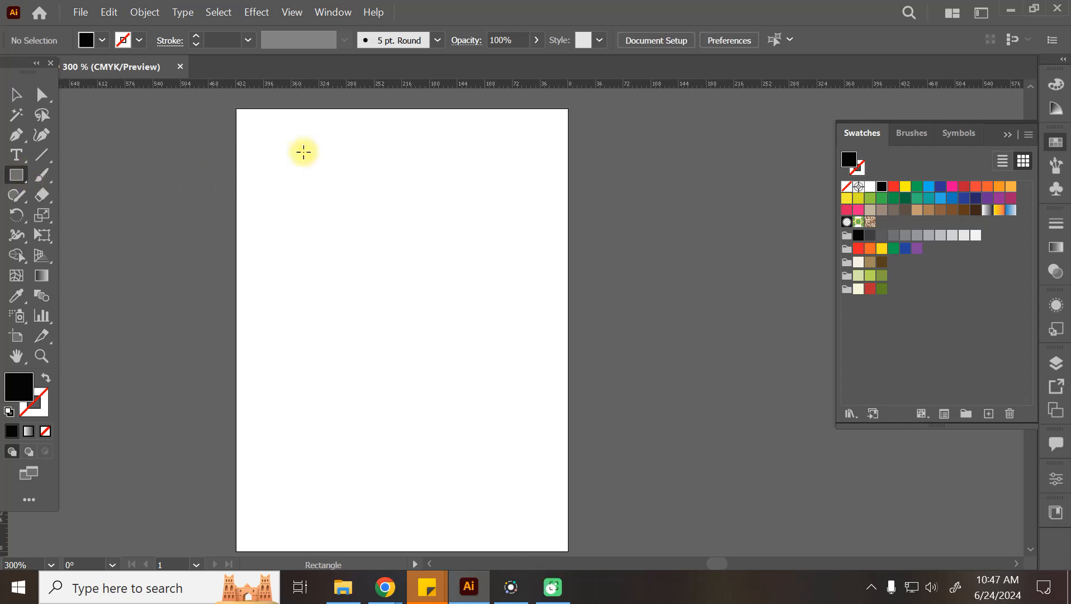
pyautogui.click(260, 163)
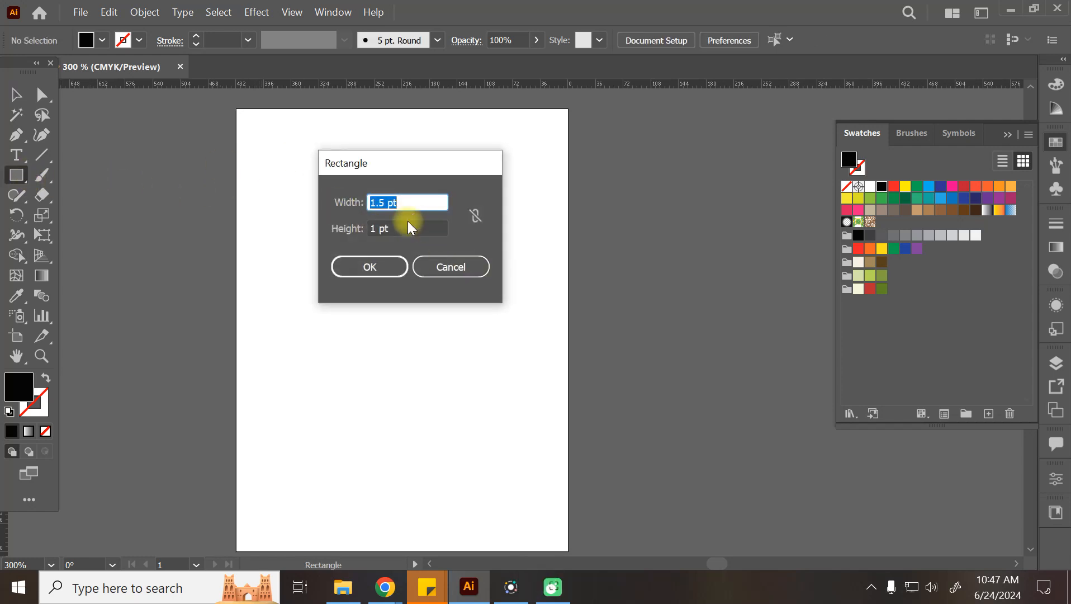
pyautogui.click(407, 202)
pyautogui.press('BackSpace')
pyautogui.press('BackSpace')
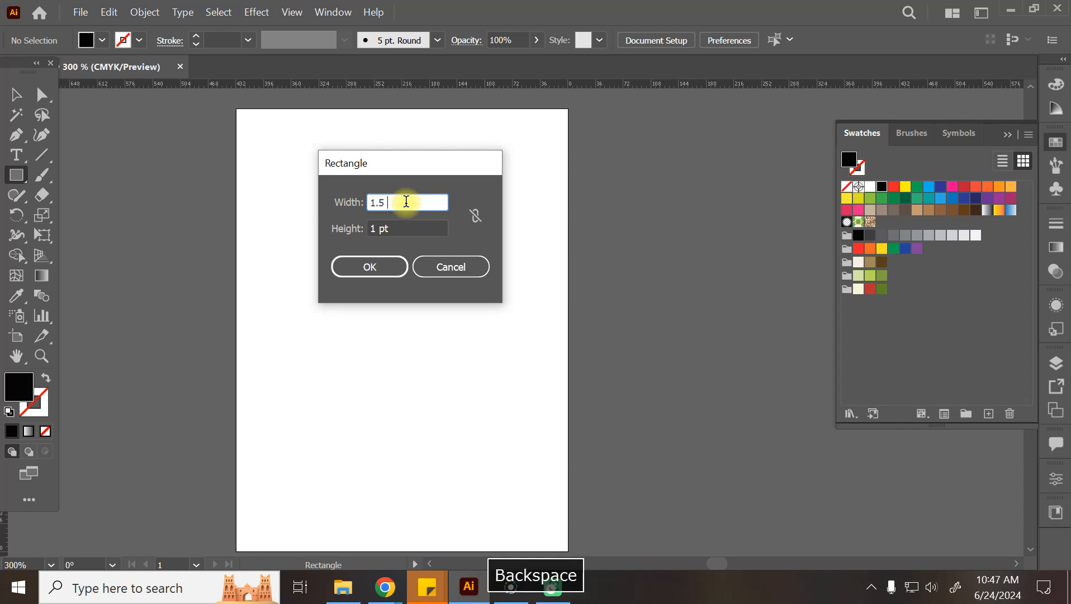
pyautogui.write('inch')
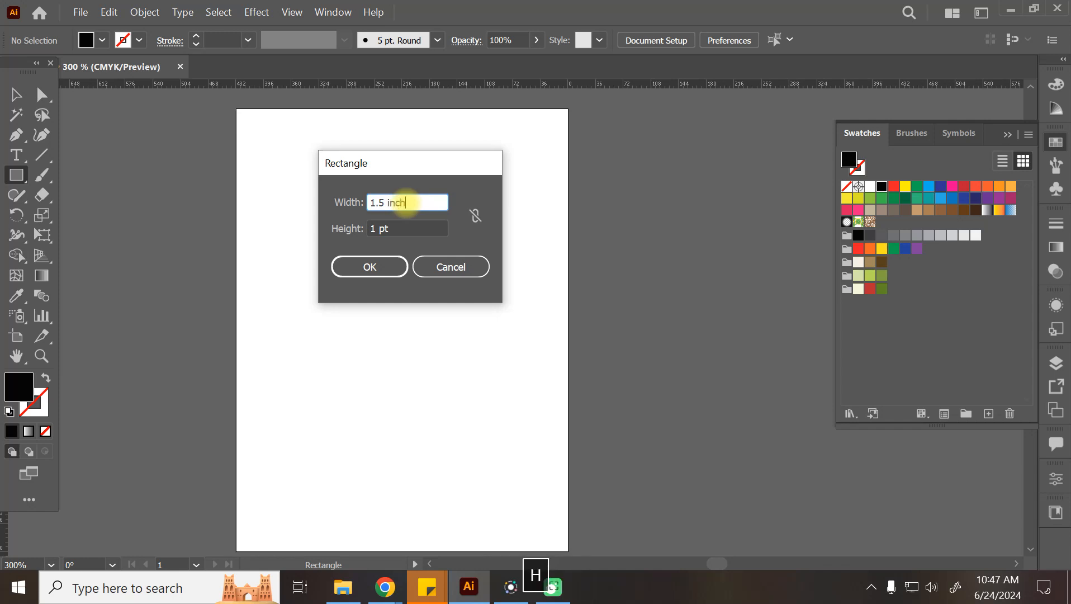
pyautogui.press('Tab')
pyautogui.press('End')
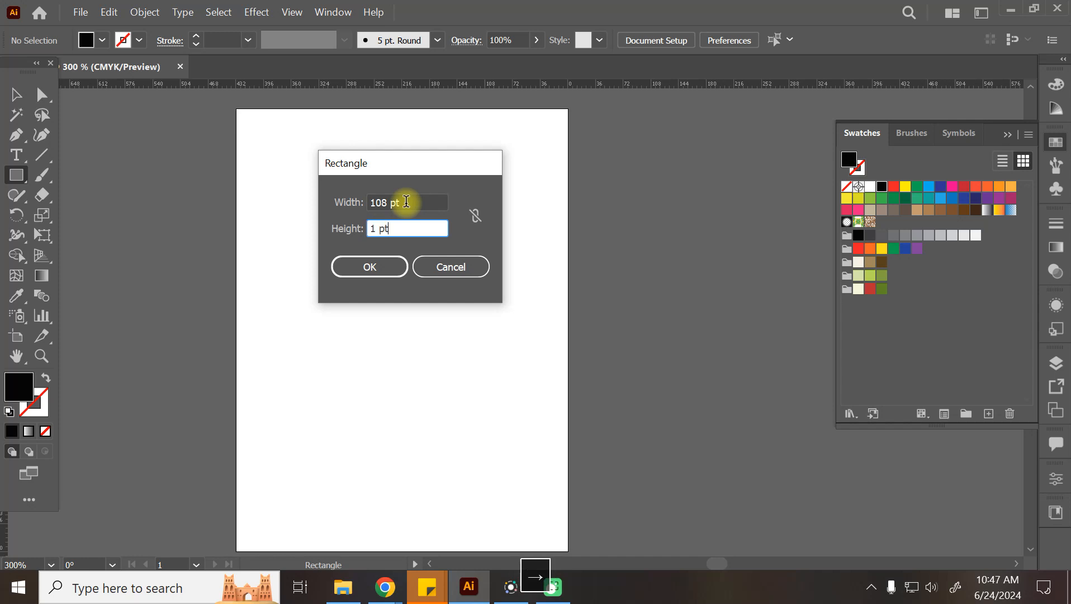
pyautogui.press('BackSpace')
pyautogui.press('BackSpace')
pyautogui.write('inch')
pyautogui.press('Tab')
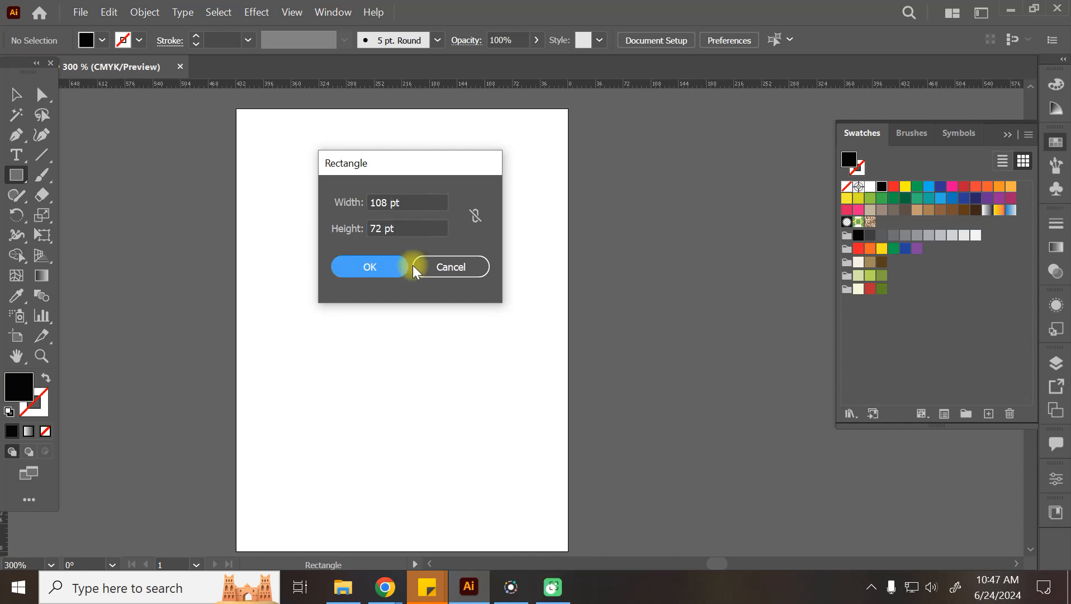
pyautogui.click(371, 271)
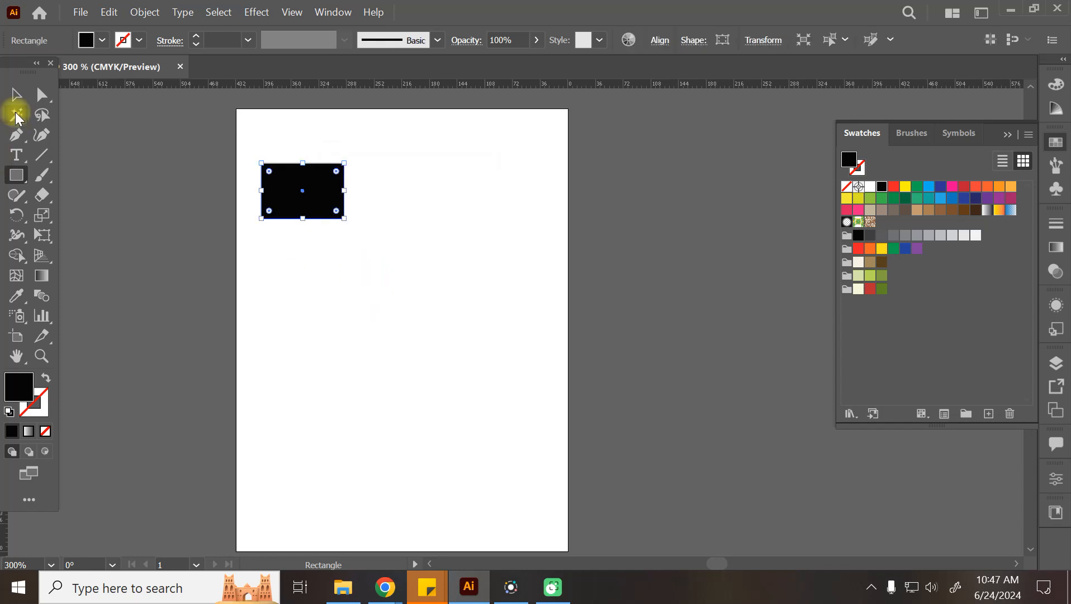
# Step: Move the black rectangle so that it sits flush in the artboard's upper-left corner
pyautogui.click(17, 95)
pyautogui.click(329, 311)
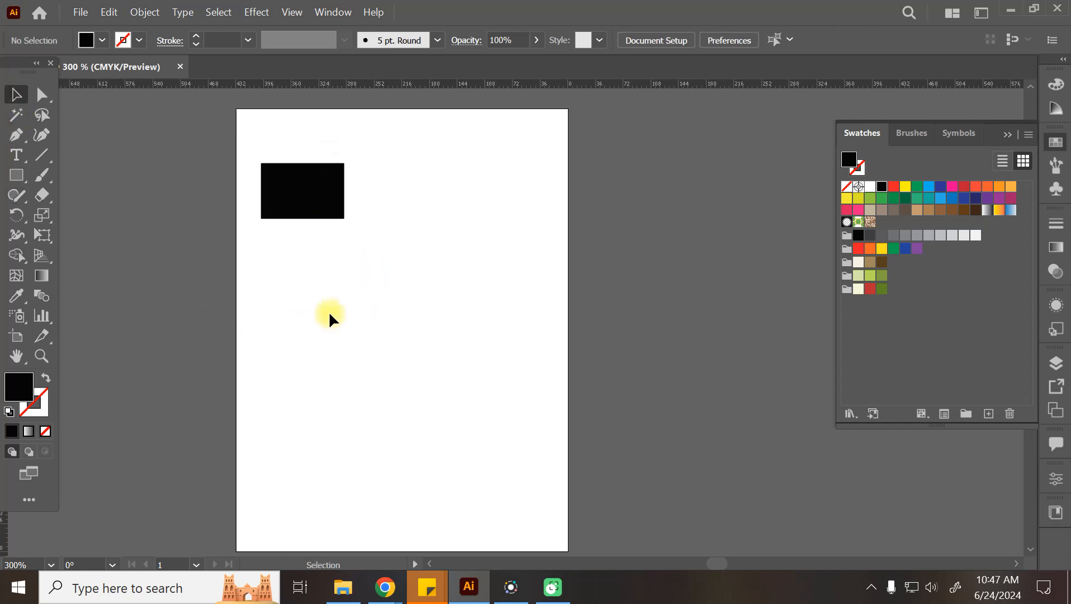
pyautogui.moveTo(305, 200); pyautogui.dragTo(280, 145)
# Step: Set the ruler origin at the artboard's upper-left corner, where the rectangle's corner lies
pyautogui.press('space')
pyautogui.moveTo(97, 126); pyautogui.dragTo(354, 231)
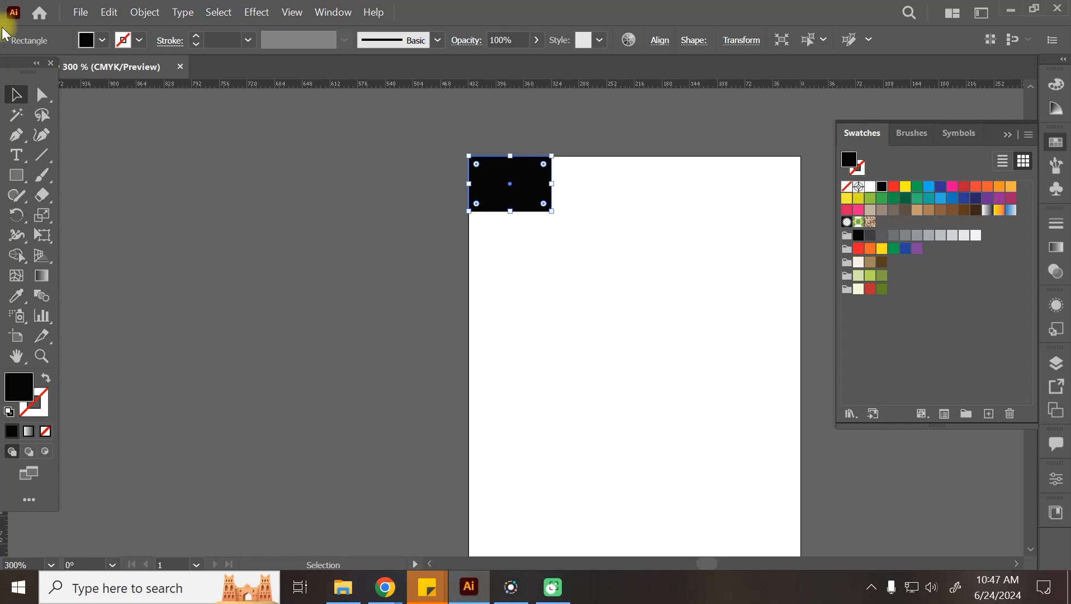
pyautogui.moveTo(19, 62); pyautogui.dragTo(470, 157)
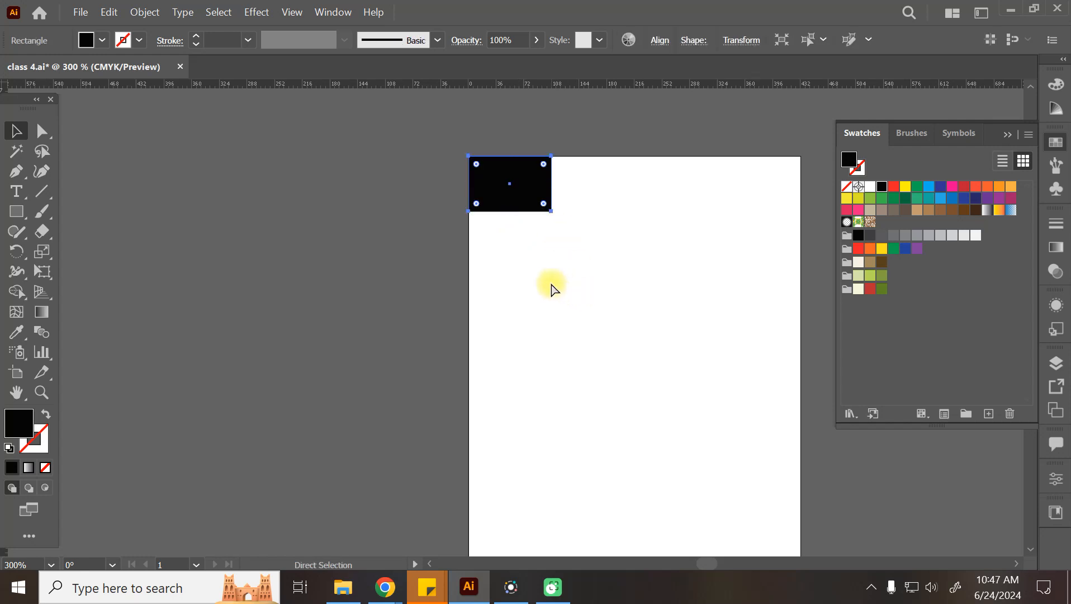
# Step: Examine the black rectangle's edges up close against the rulers and deselect it
pyautogui.hotkey('ctrl', '=')
pyautogui.hotkey('ctrl', '=')
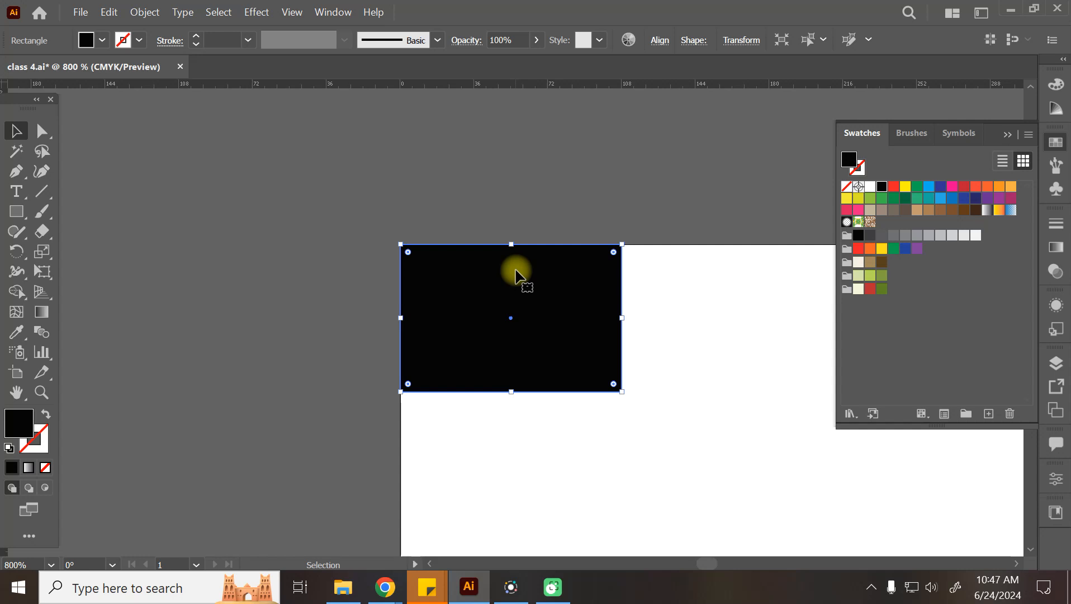
pyautogui.press('space')
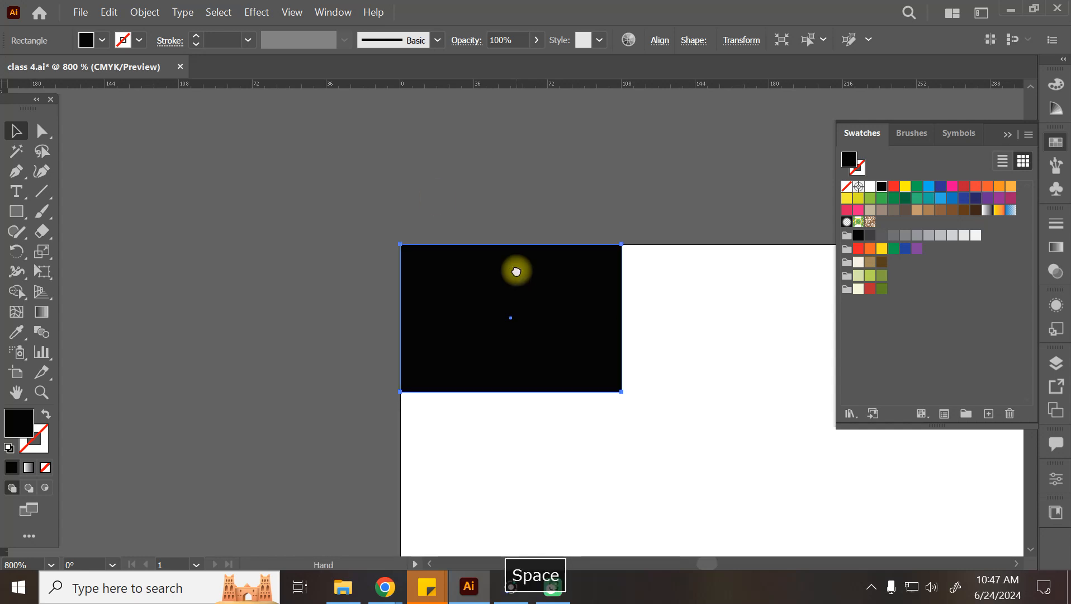
pyautogui.moveTo(516, 272); pyautogui.dragTo(415, 199)
pyautogui.click(664, 285)
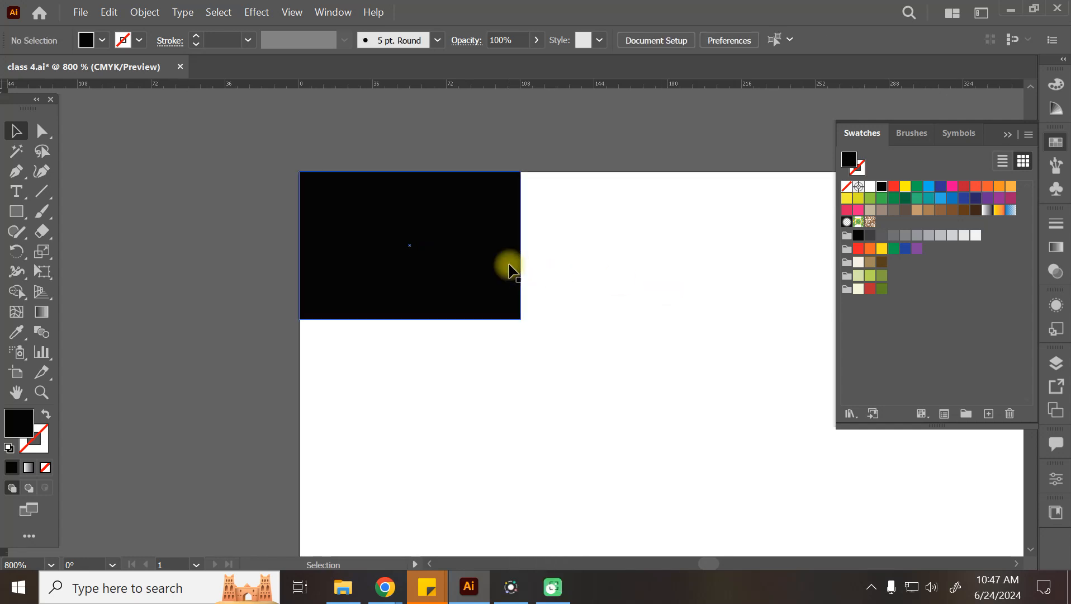
# Step: Duplicate the black corner rectangle twice, placing one copy near the artboard's centre and the other to its right
pyautogui.click(416, 256)
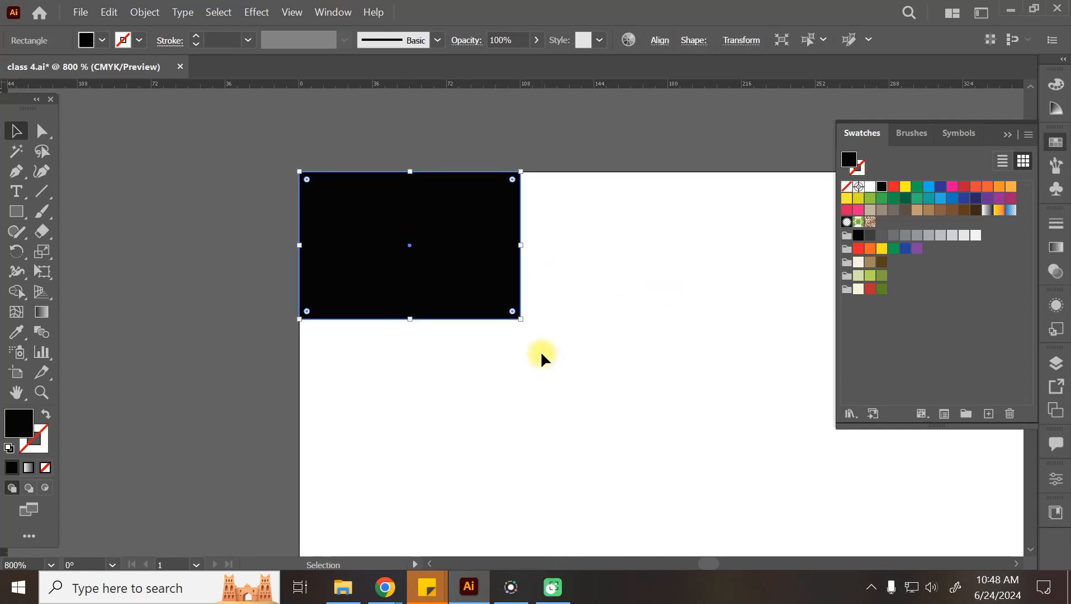
pyautogui.hotkey('ctrl', '-')
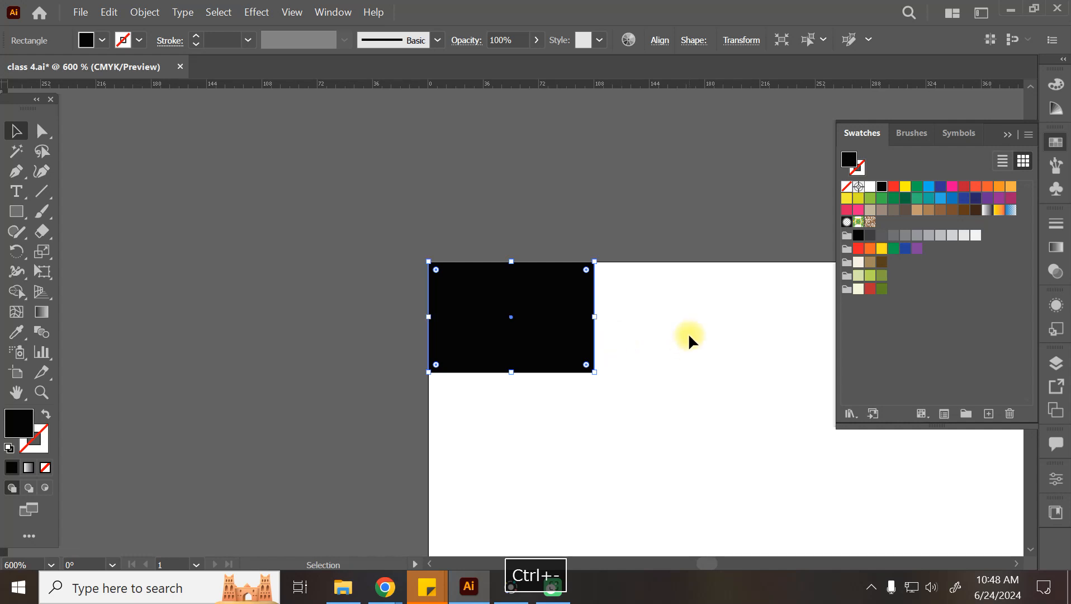
pyautogui.moveTo(687, 338); pyautogui.dragTo(478, 165)
pyautogui.hotkey('ctrl', 'c')
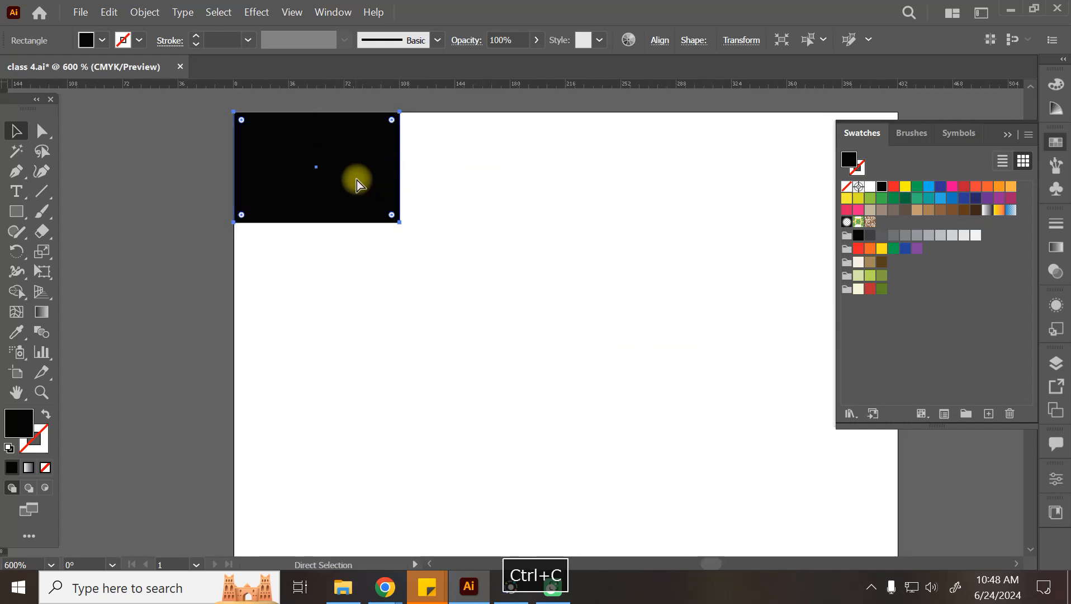
pyautogui.hotkey('ctrl', 'v')
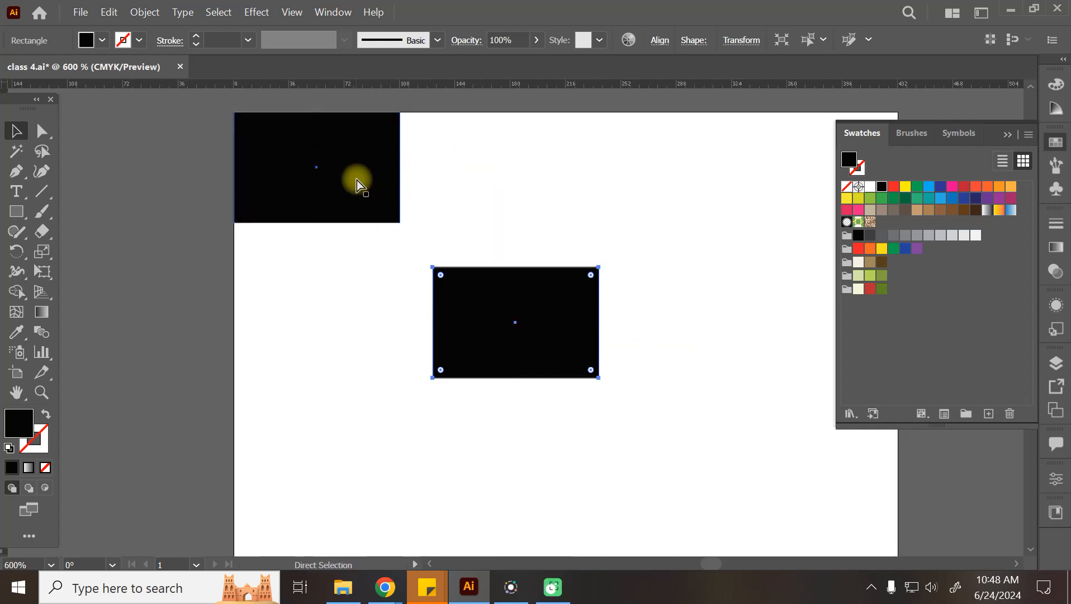
pyautogui.moveTo(542, 299); pyautogui.dragTo(655, 202)
pyautogui.press('space')
pyautogui.moveTo(690, 325); pyautogui.dragTo(479, 319)
pyautogui.moveTo(492, 251); pyautogui.dragTo(613, 323)
# Step: Paste a third copy of the black rectangle and place it below and between the other two copies
pyautogui.hotkey('ctrl', 'c')
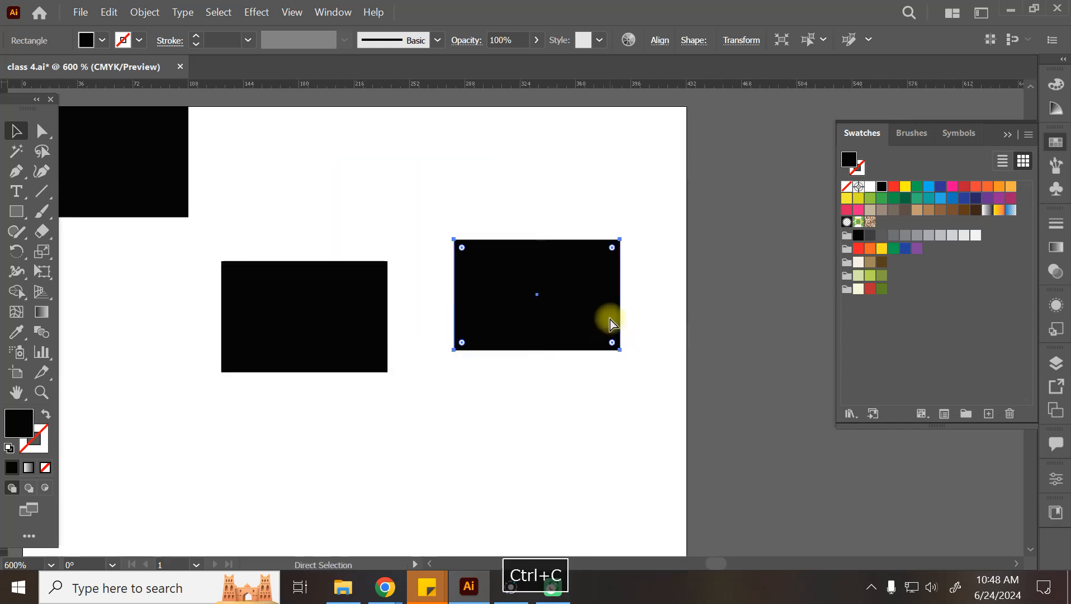
pyautogui.hotkey('ctrl', 'v')
pyautogui.moveTo(476, 356); pyautogui.dragTo(391, 464)
pyautogui.hotkey('ctrl', '-')
pyautogui.hotkey('ctrl', '-')
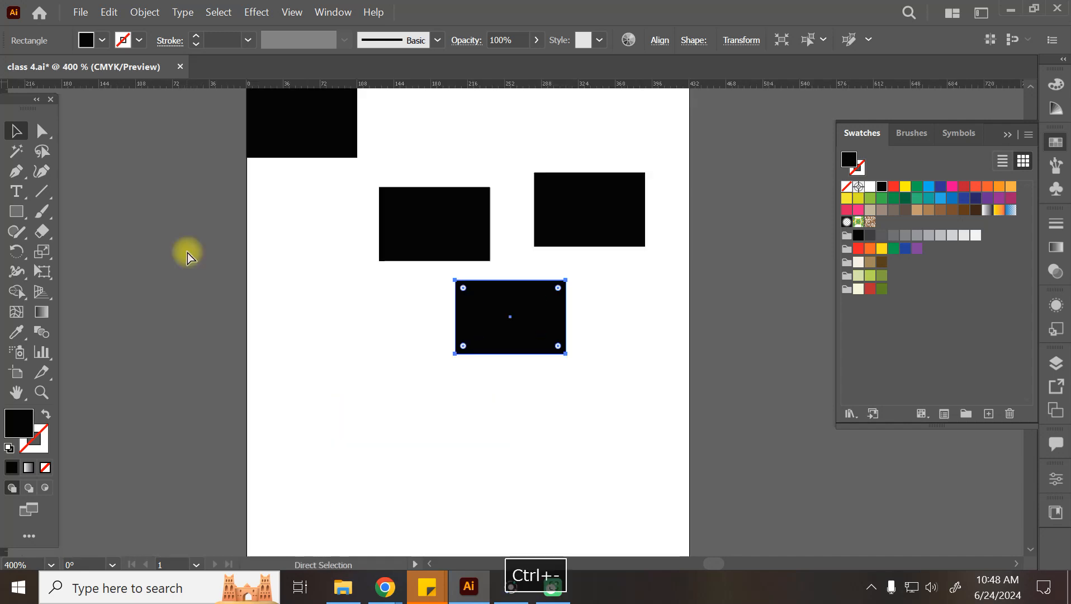
# Step: Scale all four black rectangles down together around their common centre and deselect them
pyautogui.click(541, 154)
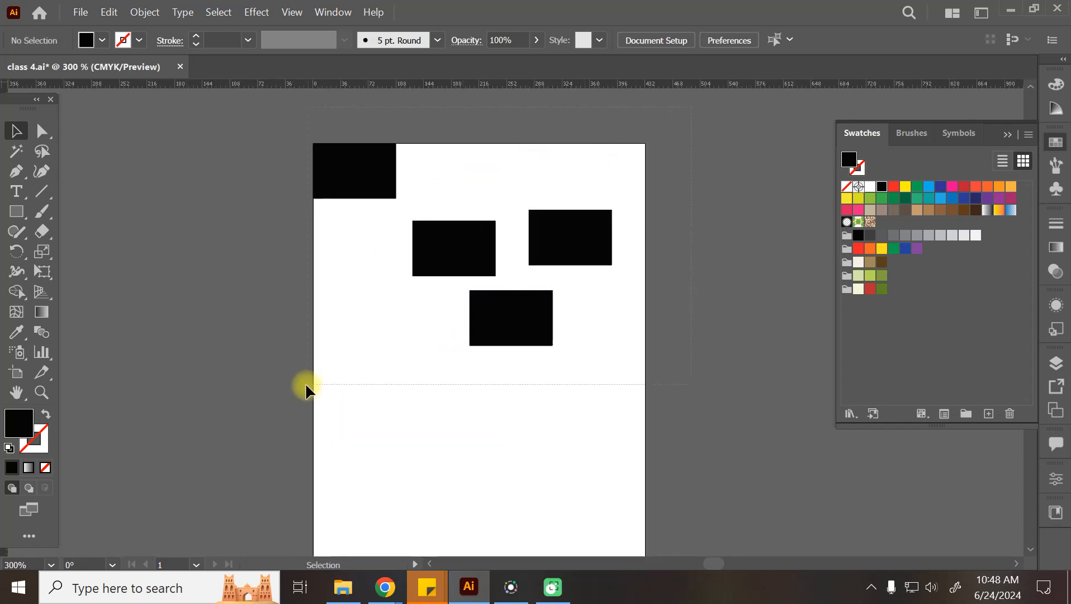
pyautogui.hotkey('ctrl', 'a')
pyautogui.moveTo(609, 345); pyautogui.dragTo(585, 329)
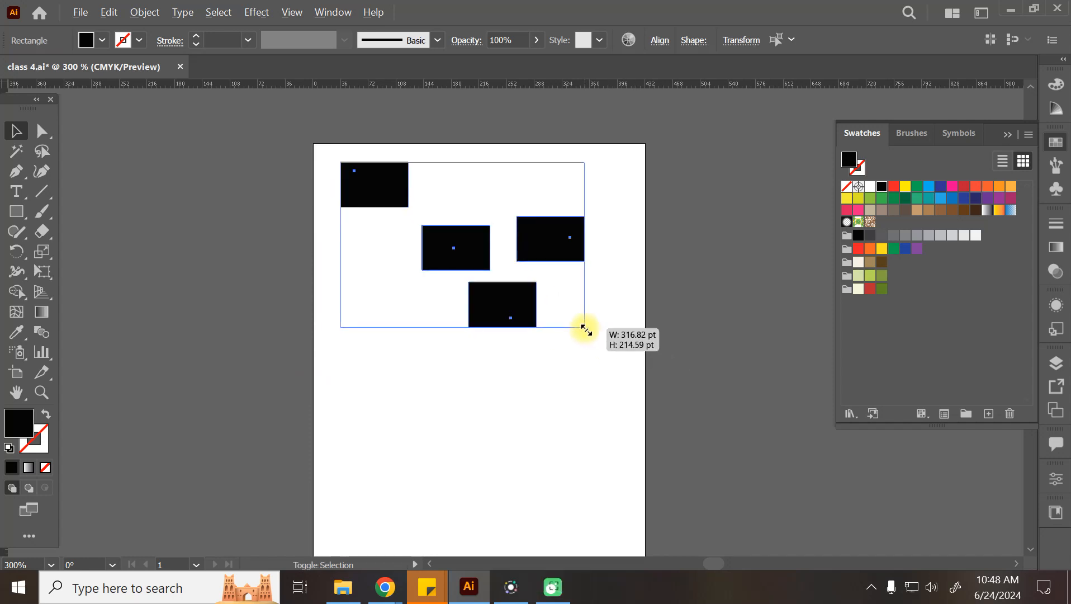
pyautogui.moveTo(585, 330); pyautogui.dragTo(569, 330)
pyautogui.click(581, 400)
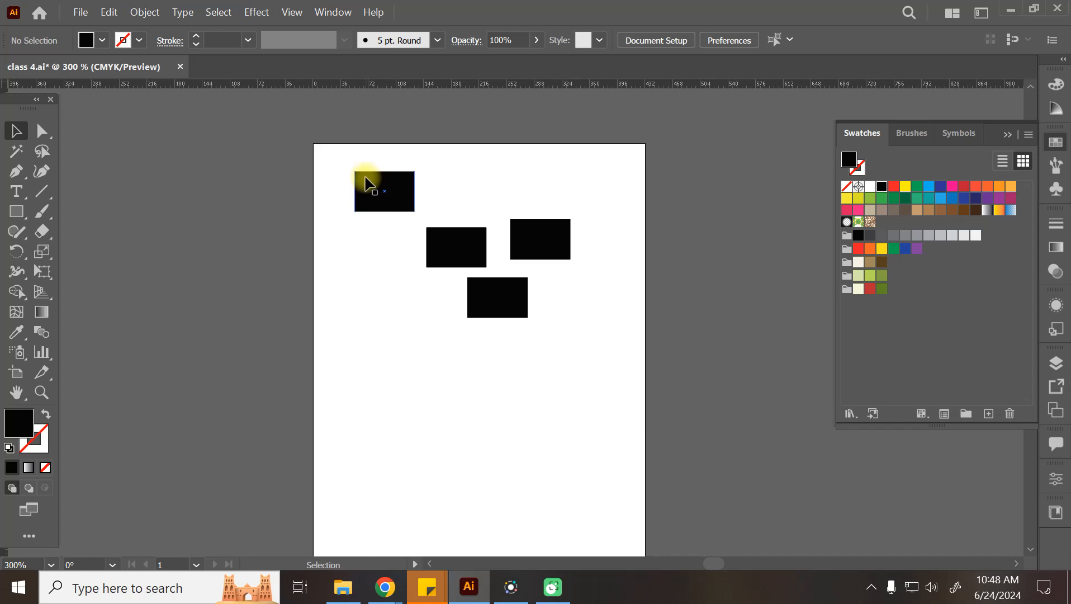
# Step: Fill the middle rectangle with cream, the rightmost one with red and the lowest one with green from the loaded swatch group
pyautogui.click(388, 193)
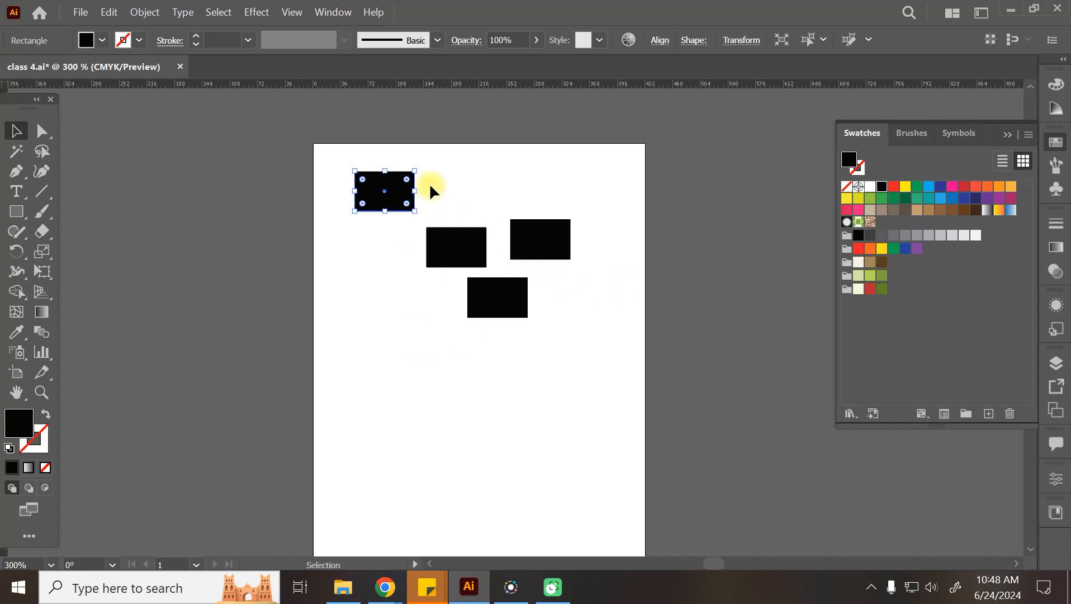
pyautogui.click(447, 248)
pyautogui.click(864, 294)
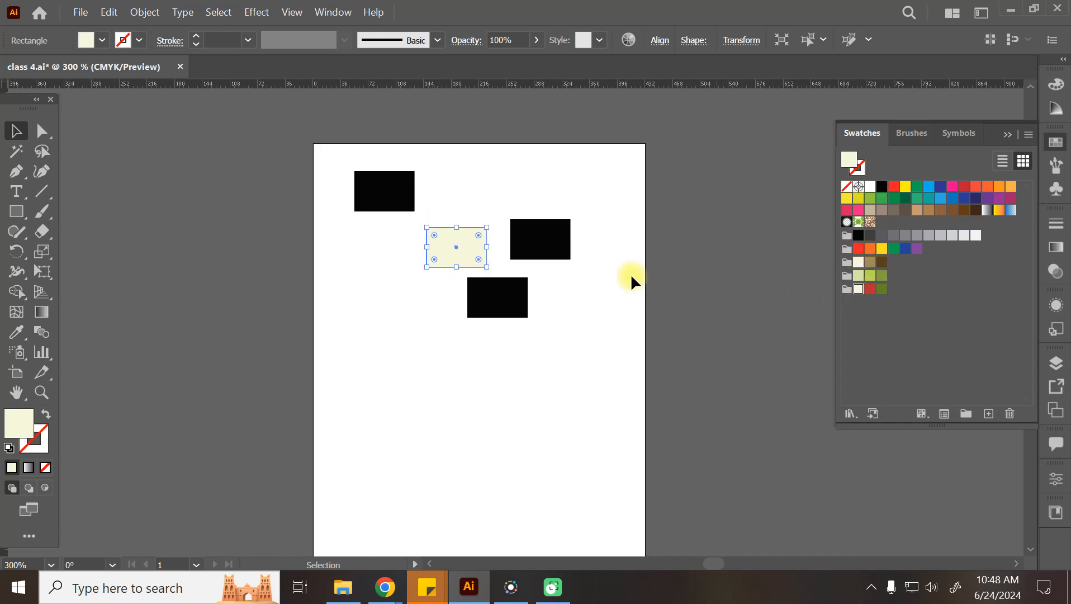
pyautogui.click(556, 249)
pyautogui.click(870, 290)
pyautogui.click(525, 296)
pyautogui.click(882, 291)
# Step: Change the middle rectangle's fill to the dark brown swatch, leave the first rectangle black and clear the selection
pyautogui.click(455, 253)
pyautogui.click(882, 263)
pyautogui.click(721, 346)
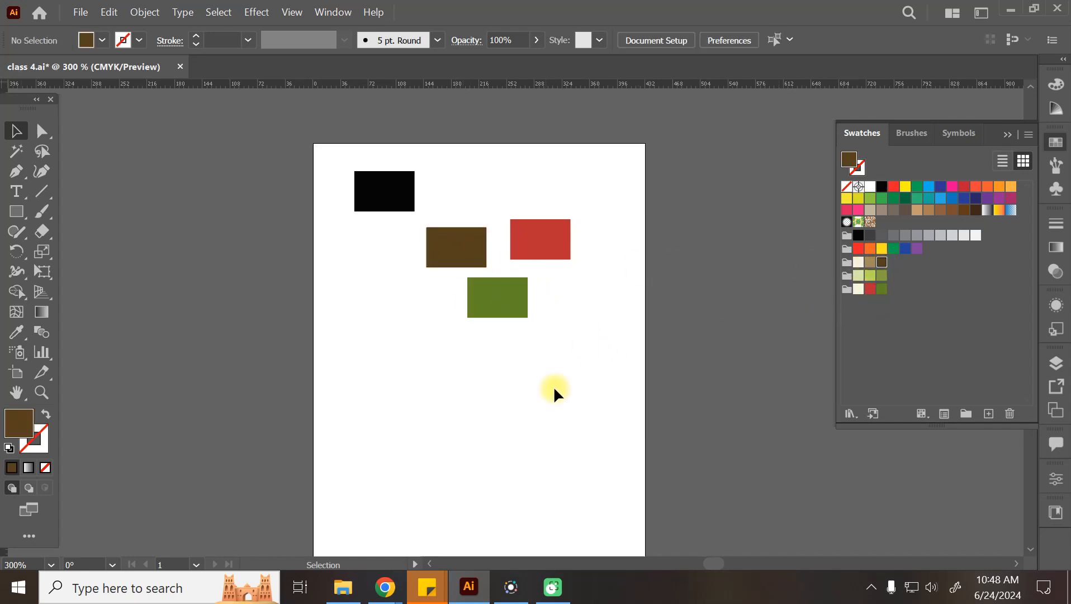
pyautogui.click(391, 195)
pyautogui.click(412, 360)
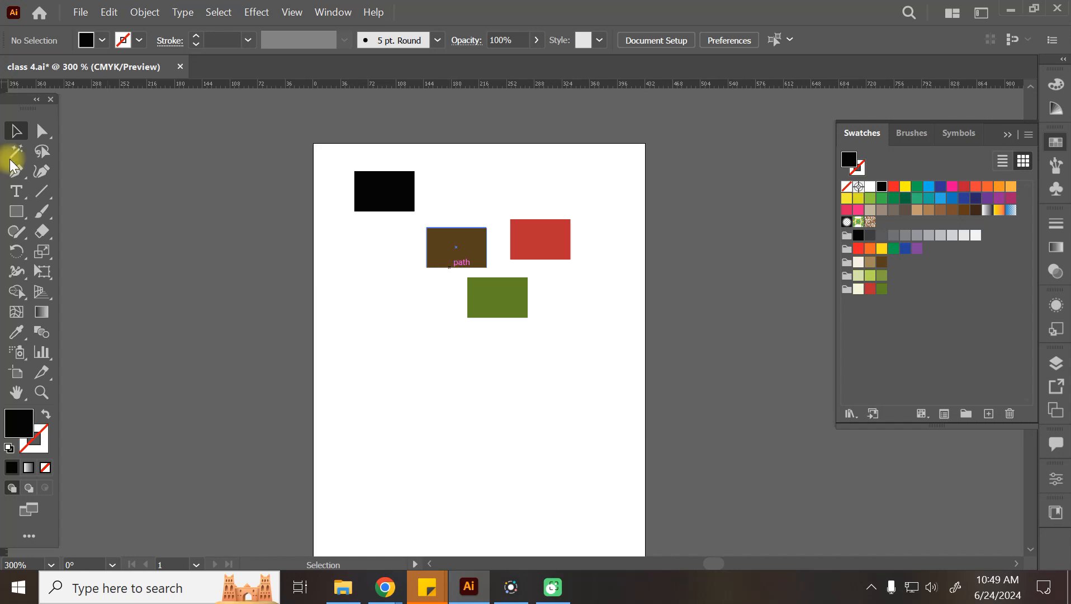
# Step: Select all four rectangles and show the Align options beside the artboard in place of the swatches
pyautogui.moveTo(287, 177); pyautogui.dragTo(753, 500)
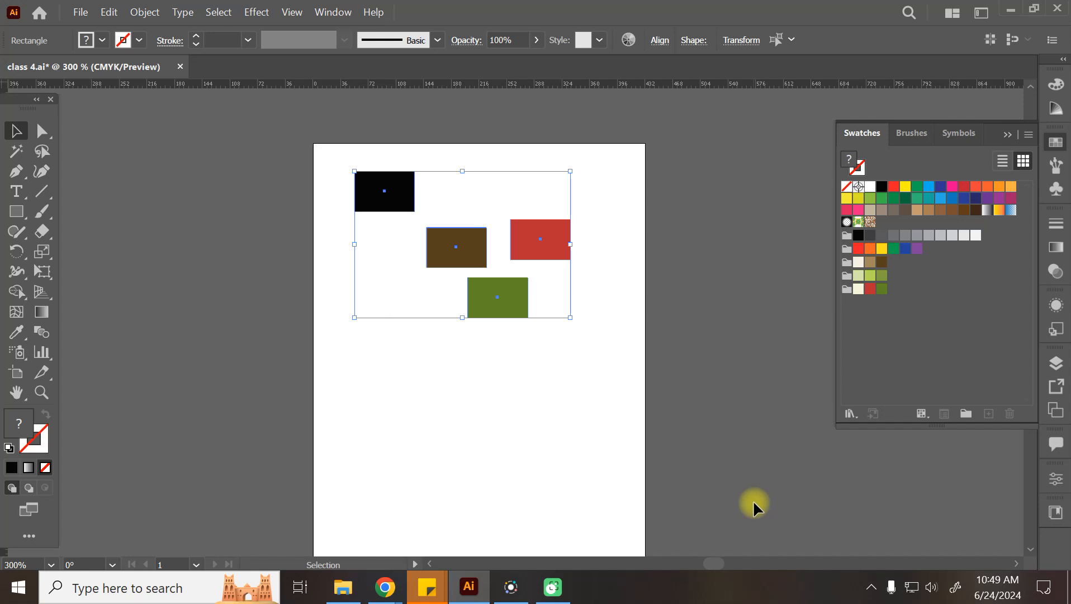
pyautogui.scroll(-2, 722, 492)
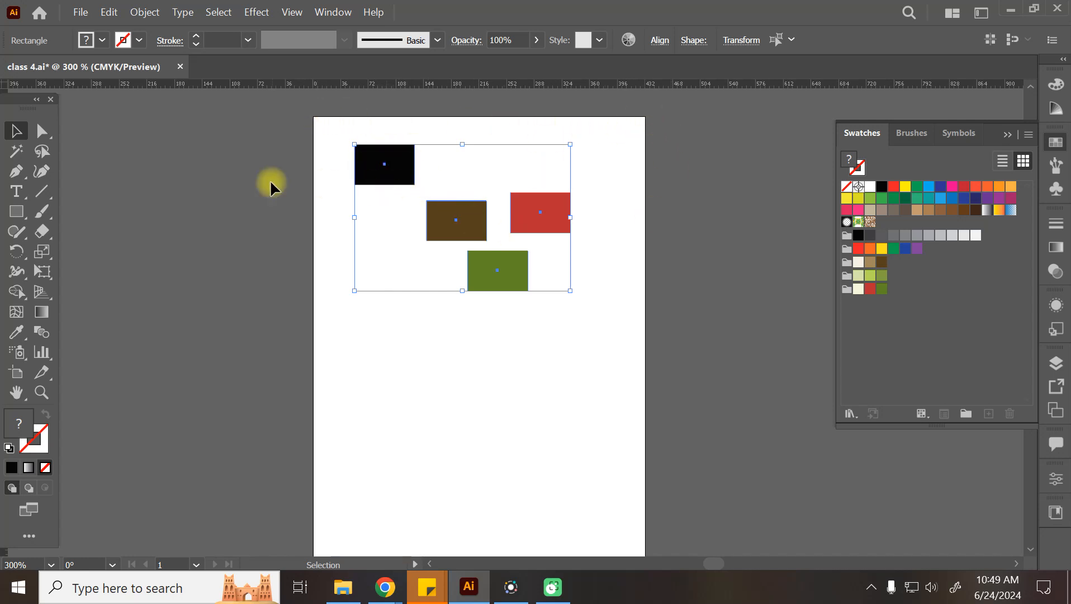
pyautogui.click(306, 124)
pyautogui.hotkey('ctrl', 'a')
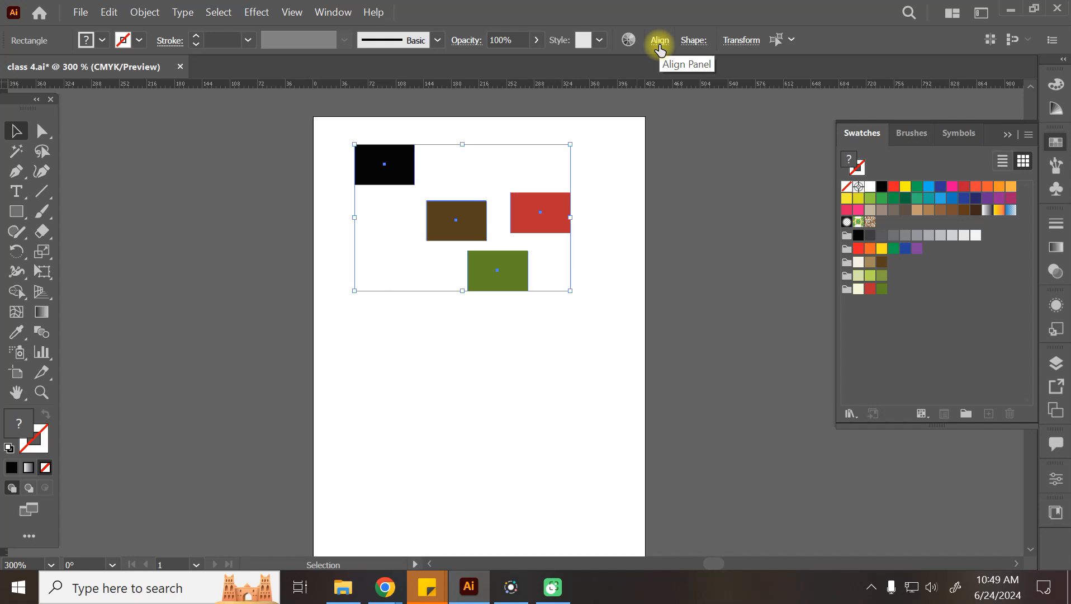
pyautogui.click(320, 12)
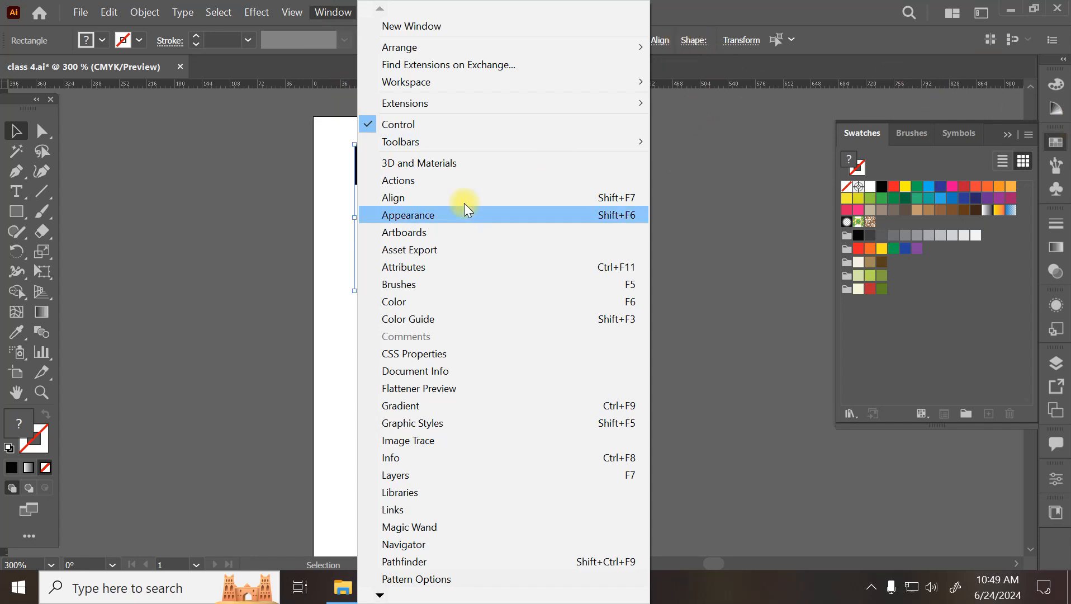
pyautogui.click(394, 199)
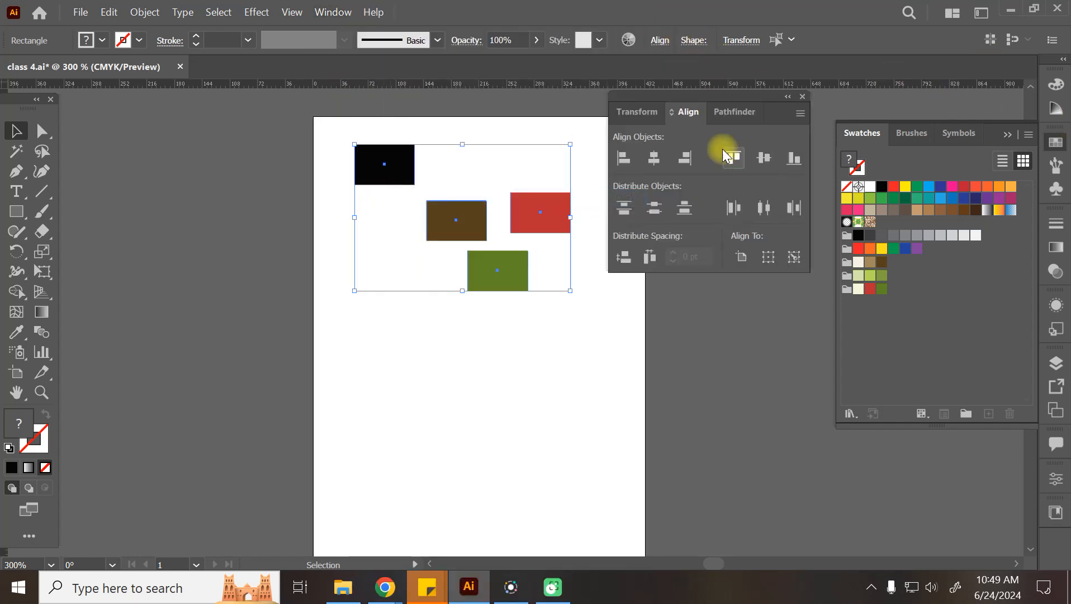
pyautogui.moveTo(676, 101); pyautogui.dragTo(903, 313)
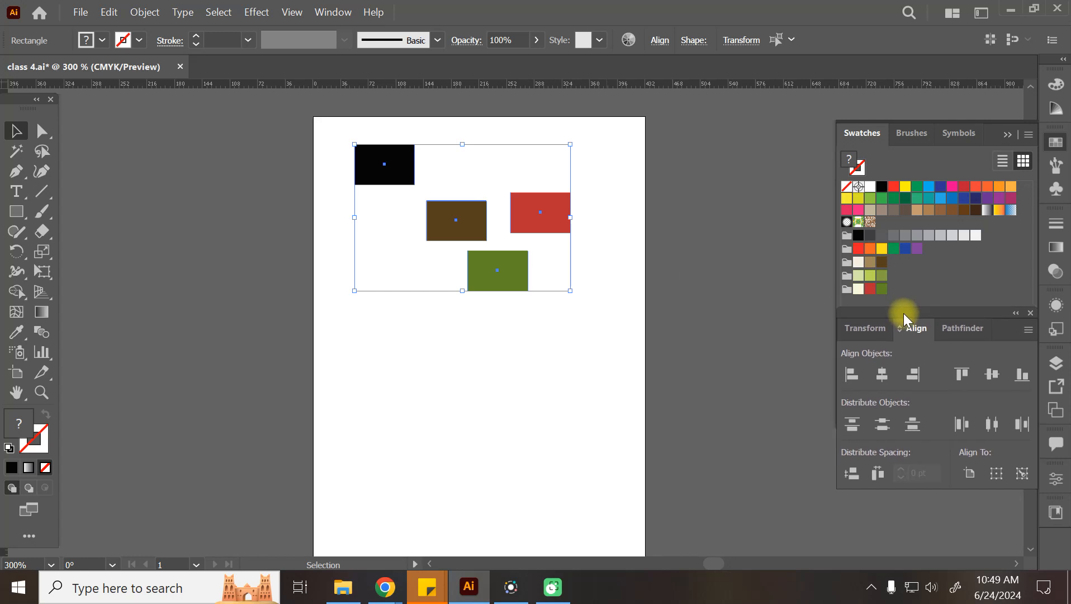
pyautogui.click(1053, 147)
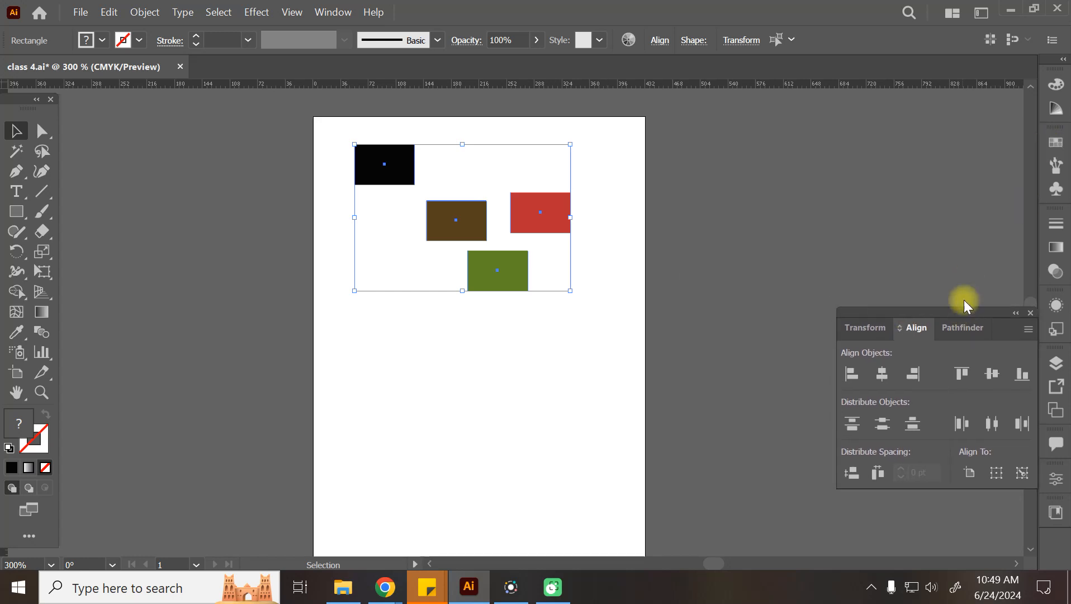
pyautogui.moveTo(964, 305); pyautogui.dragTo(932, 118)
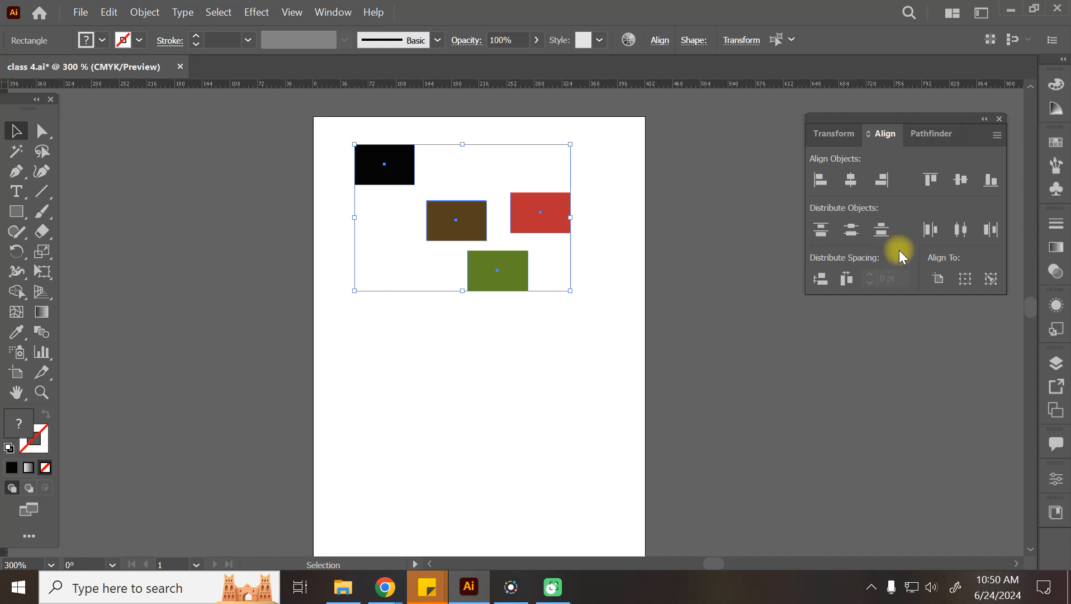
# Step: Try aligning the four rectangles to the artboard's top edge, undoing the alignment each time
pyautogui.click(930, 179)
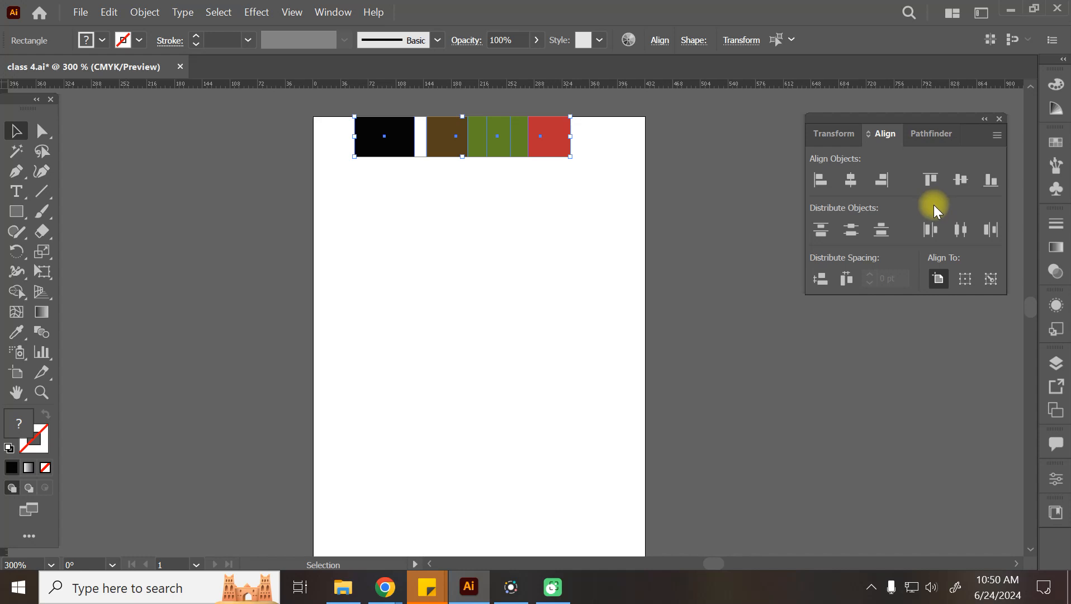
pyautogui.hotkey('ctrl', 'z')
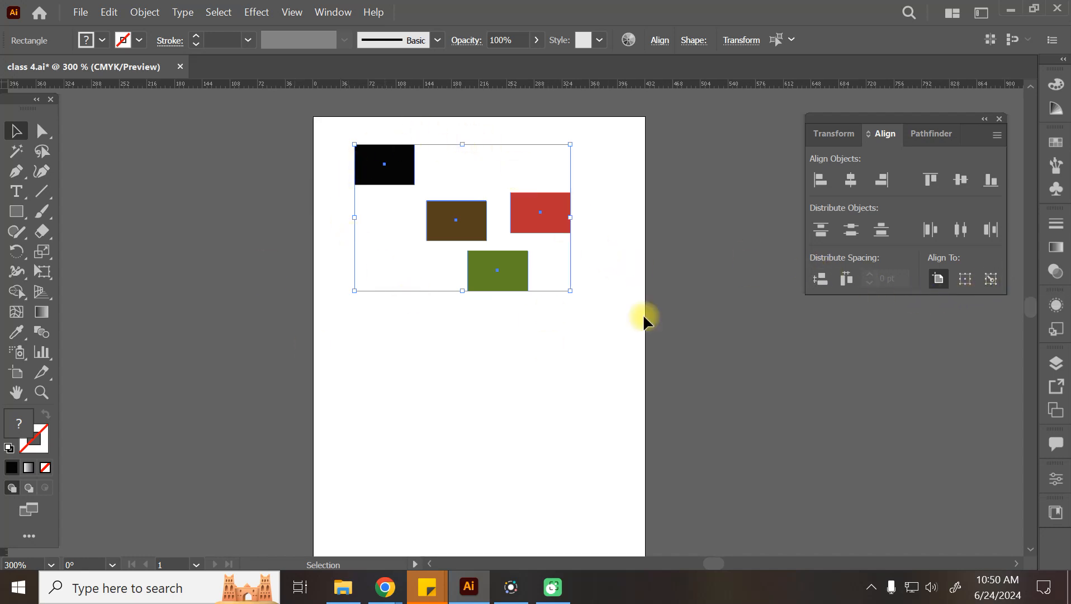
pyautogui.click(932, 182)
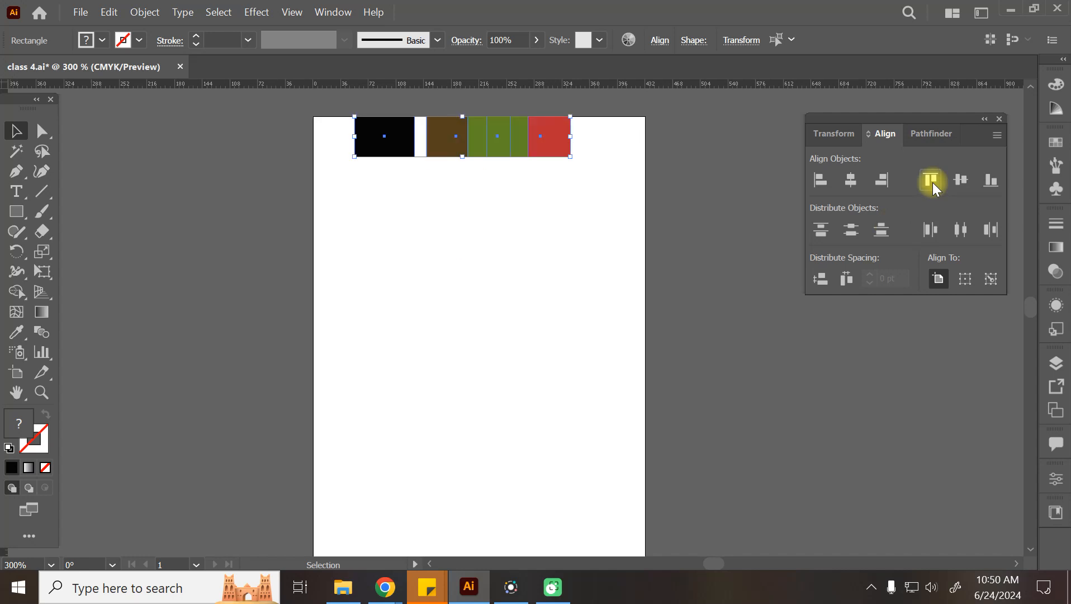
pyautogui.hotkey('ctrl', 'z')
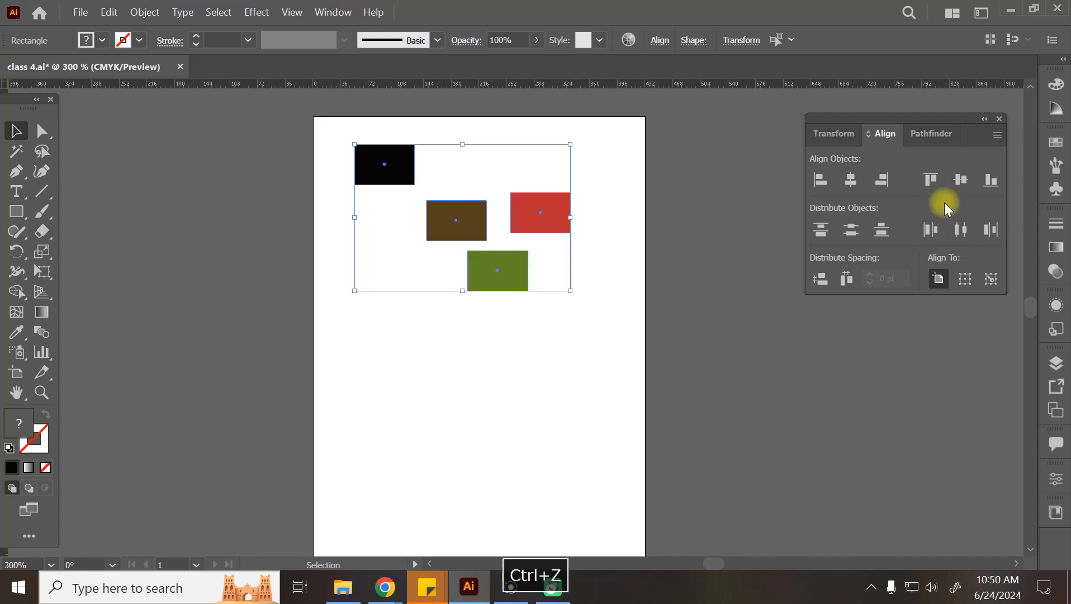
pyautogui.click(932, 176)
pyautogui.hotkey('ctrl', 'z')
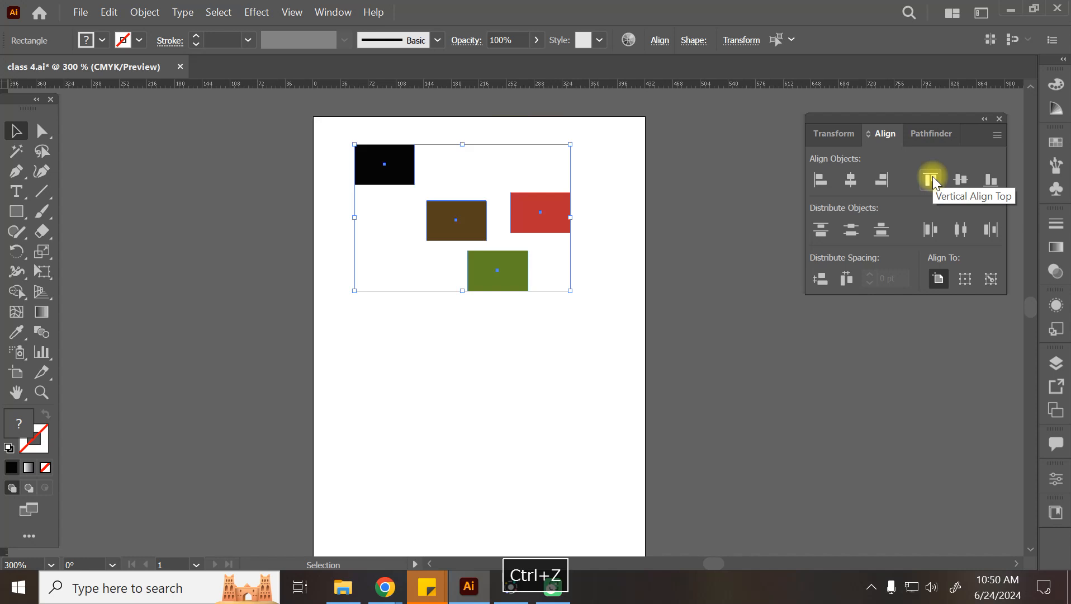
pyautogui.click(932, 179)
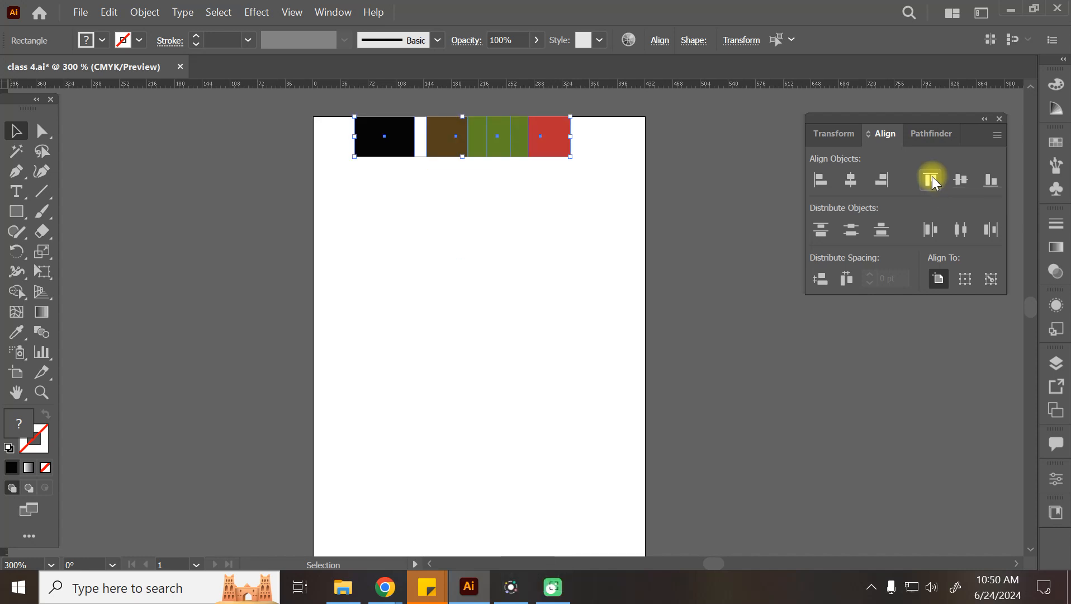
pyautogui.hotkey('ctrl', 'z')
# Step: Try aligning the four rectangles to the artboard's vertical centre and to its bottom edge, undoing each alignment
pyautogui.click(959, 183)
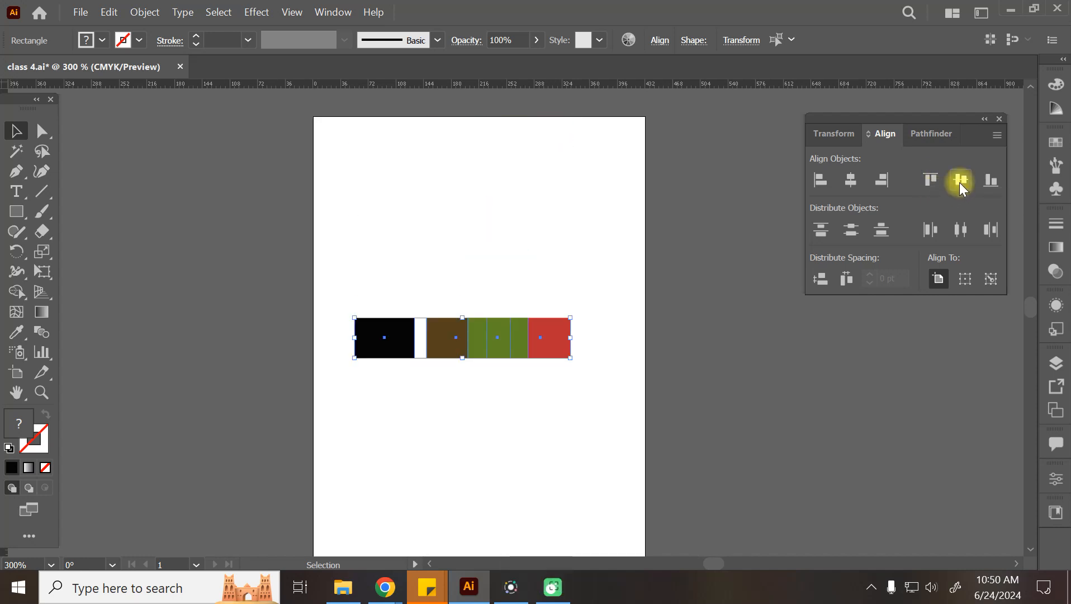
pyautogui.hotkey('ctrl', 'z')
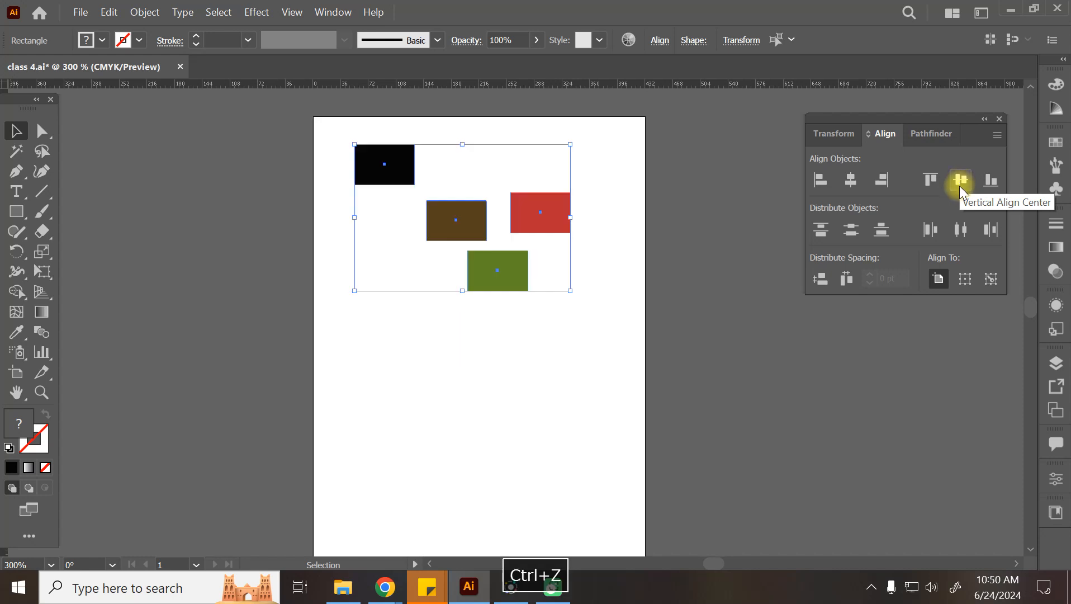
pyautogui.hotkey('ctrl', '-')
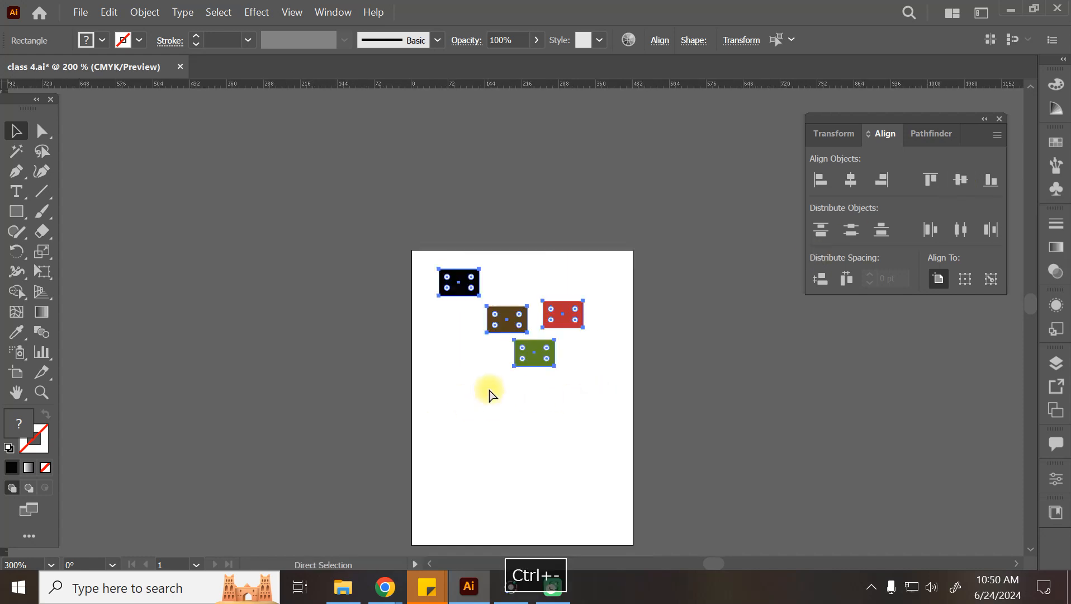
pyautogui.press('space')
pyautogui.moveTo(556, 432); pyautogui.dragTo(591, 335)
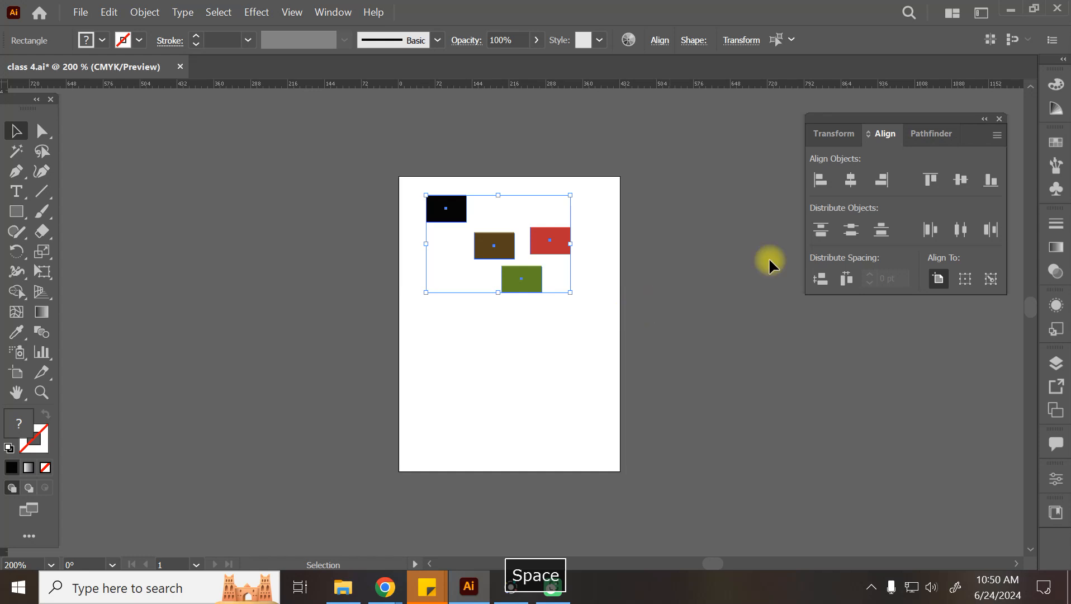
pyautogui.click(958, 179)
pyautogui.hotkey('ctrl', 'z')
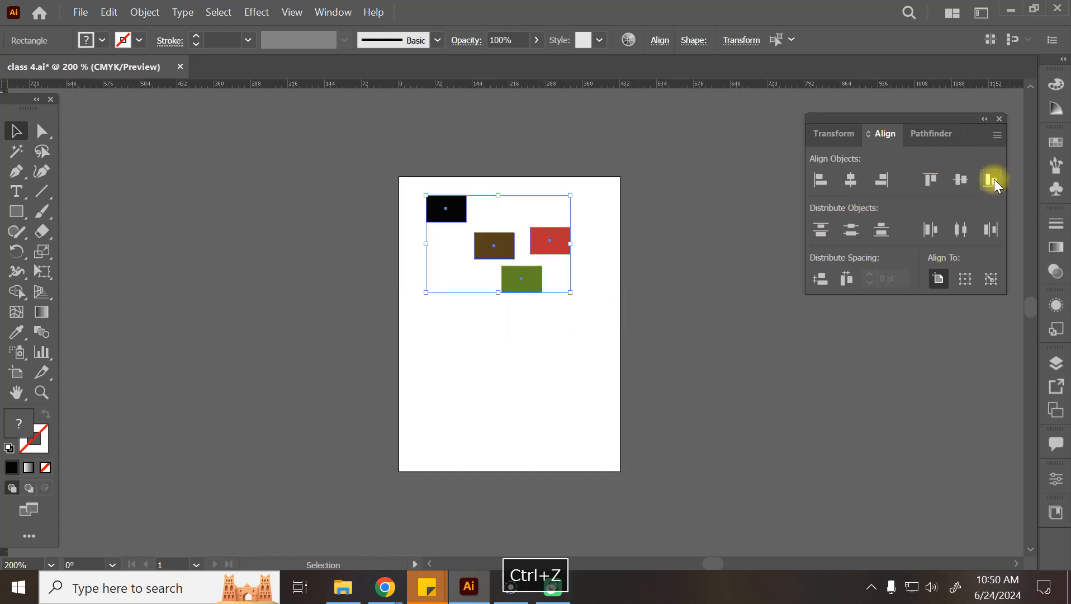
pyautogui.click(994, 179)
pyautogui.hotkey('ctrl', 'z')
# Step: Try aligning the four rectangles to the artboard's left edge and to its horizontal centre, undoing each alignment
pyautogui.click(826, 180)
pyautogui.hotkey('ctrl', 'z')
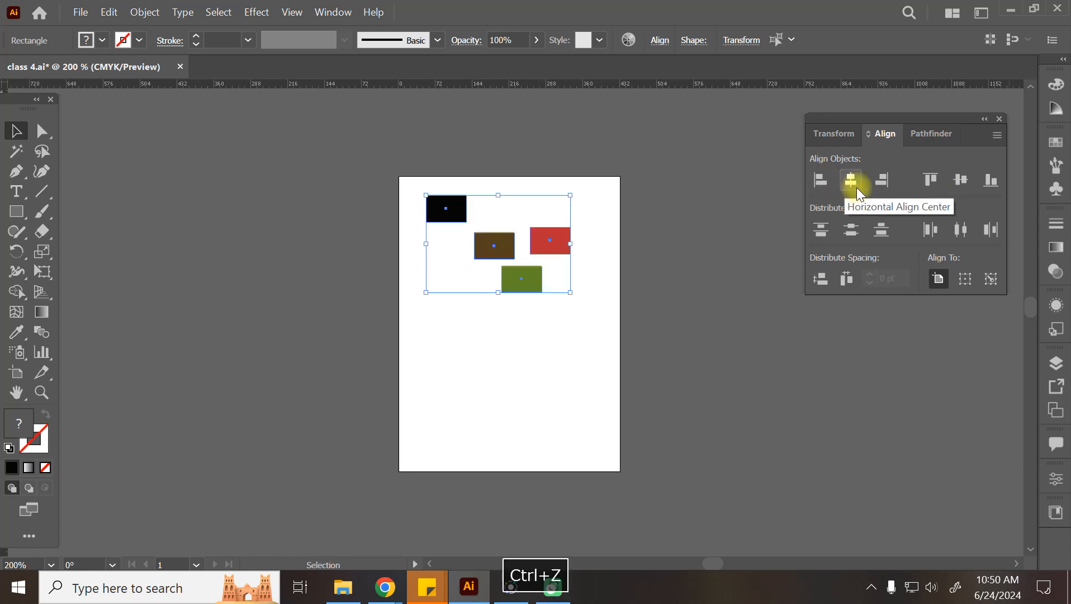
pyautogui.click(857, 187)
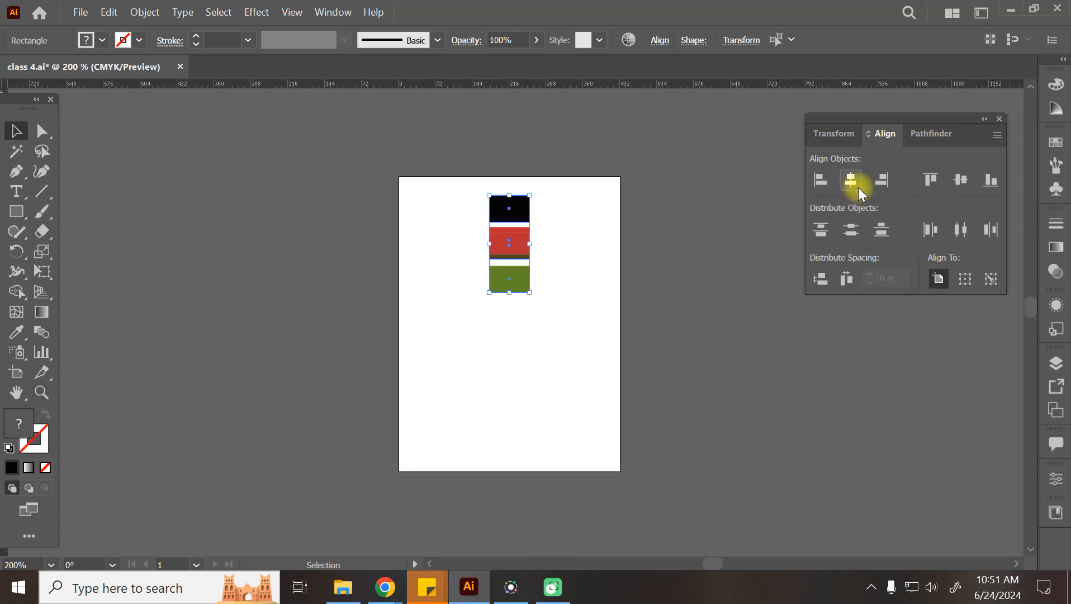
pyautogui.hotkey('ctrl', 'z')
# Step: Align the four rectangles horizontally to the artboard's right edge
pyautogui.click(883, 181)
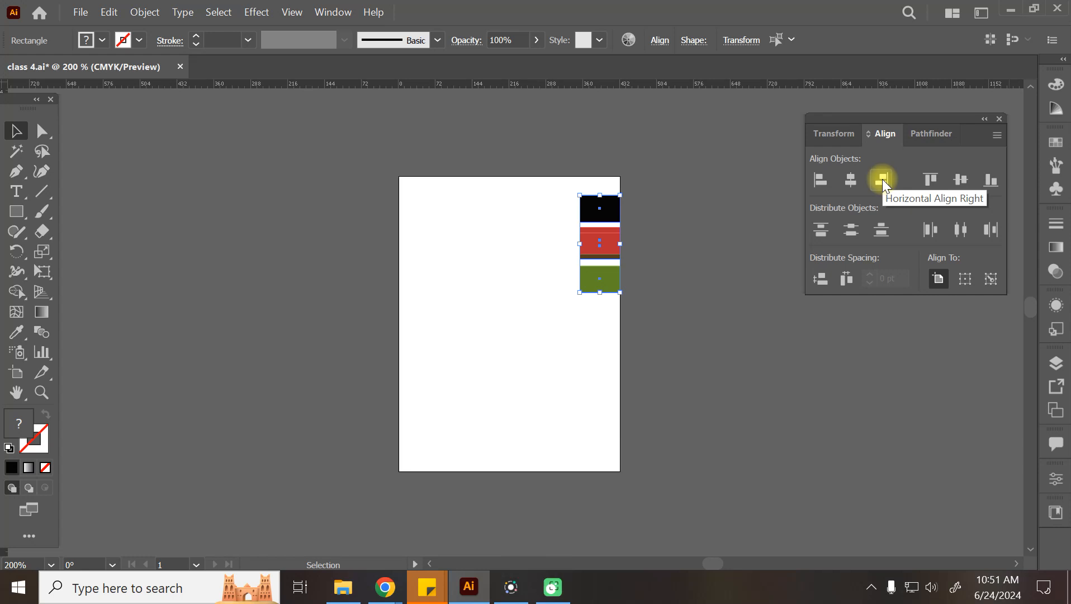
# Step: Undo the last right alignment of the rectangles and set Align To to Selection
pyautogui.hotkey('ctrl', 'z')
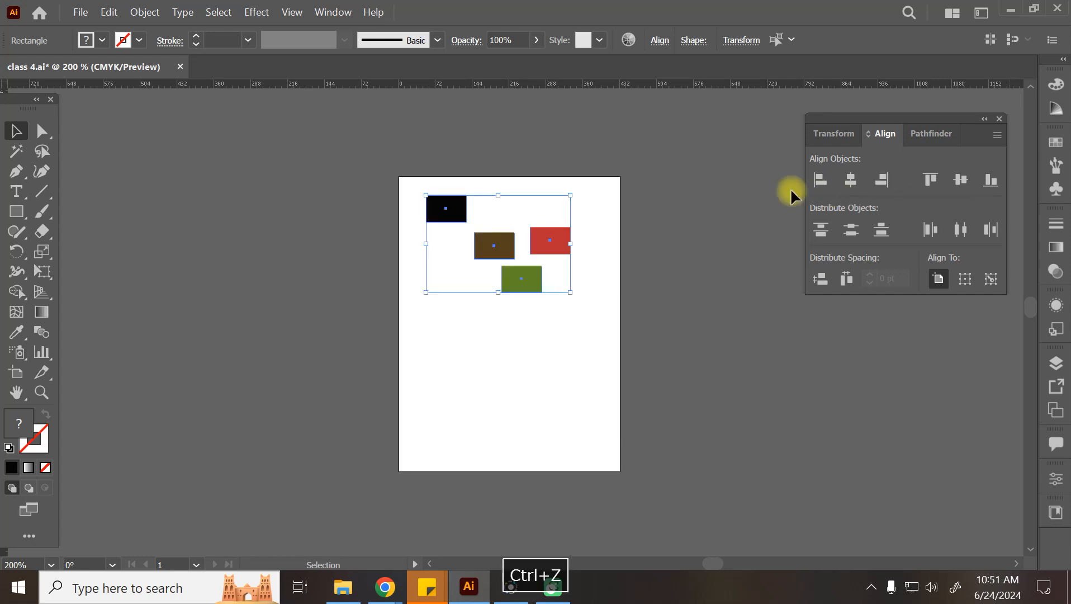
pyautogui.click(938, 278)
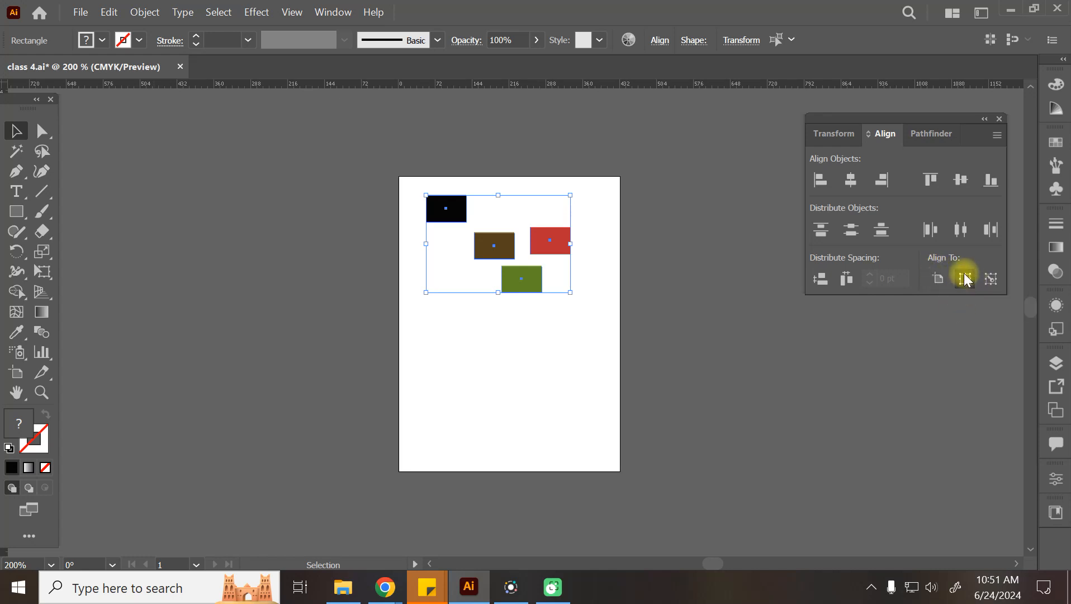
# Step: Try aligning the four rectangles to the selection's left edge, right edge and horizontal centre, undoing each alignment
pyautogui.click(826, 187)
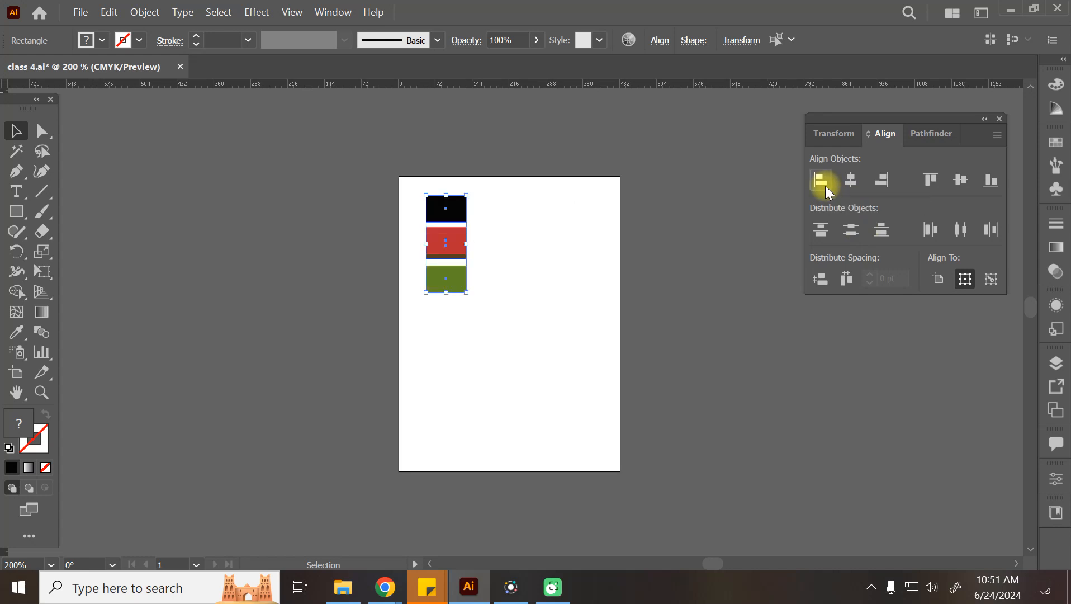
pyautogui.hotkey('ctrl', 'z')
pyautogui.click(882, 180)
pyautogui.hotkey('ctrl', 'z')
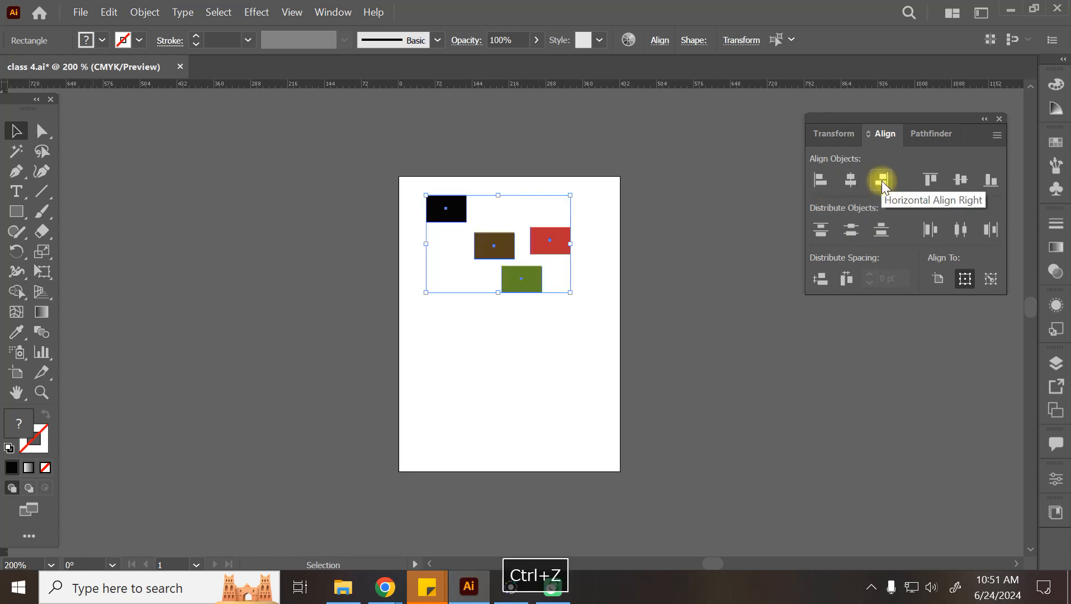
pyautogui.click(855, 180)
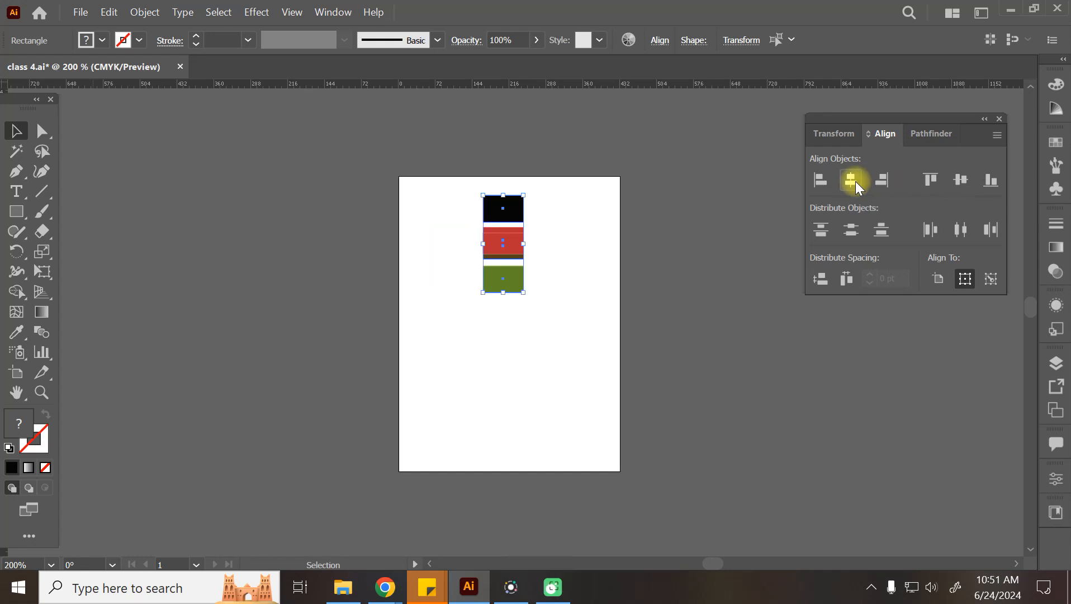
pyautogui.hotkey('ctrl', 'z')
# Step: Try aligning the four rectangles to the selection's top edge and to its bottom edge, undoing each alignment
pyautogui.click(931, 179)
pyautogui.hotkey('ctrl', 'z')
pyautogui.click(990, 181)
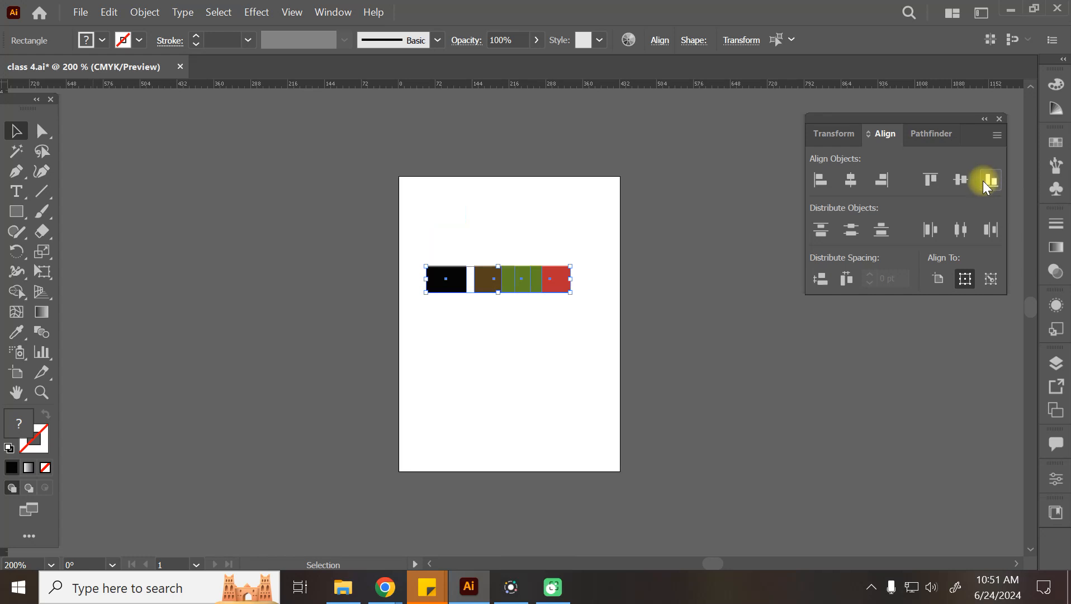
pyautogui.hotkey('ctrl', 'z')
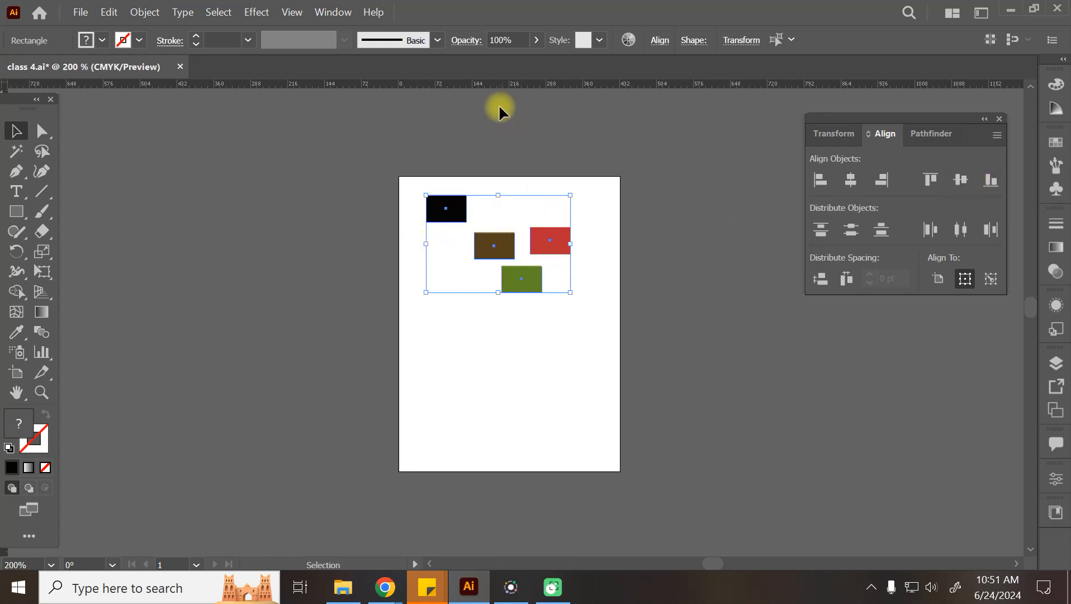
# Step: Place a horizontal ruler guide through the selection's vertical centre and try aligning the rectangles to that centre, undoing the alignment
pyautogui.click(484, 245)
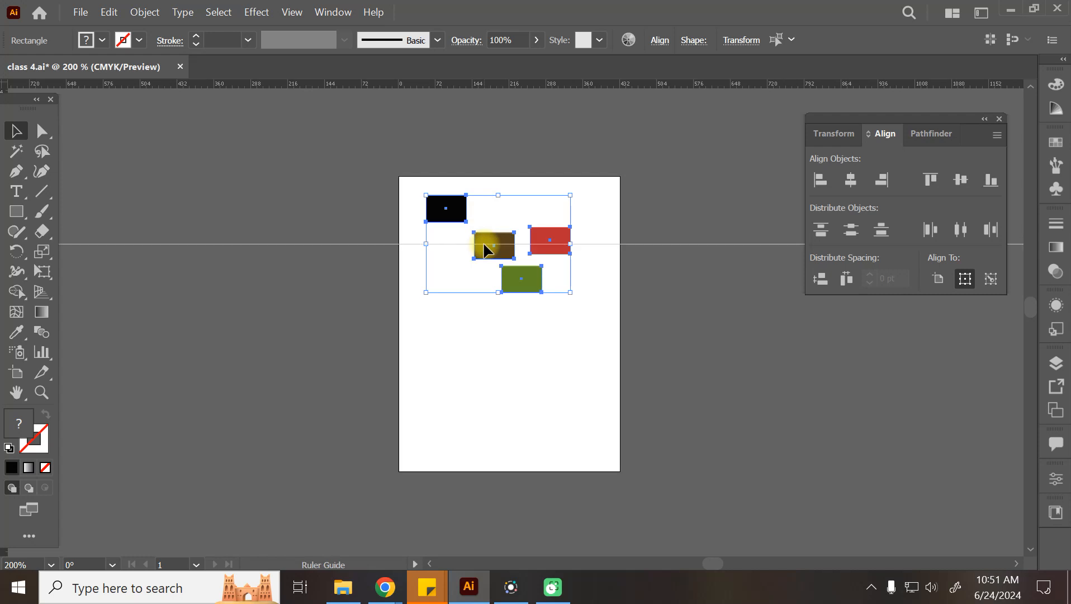
pyautogui.click(959, 180)
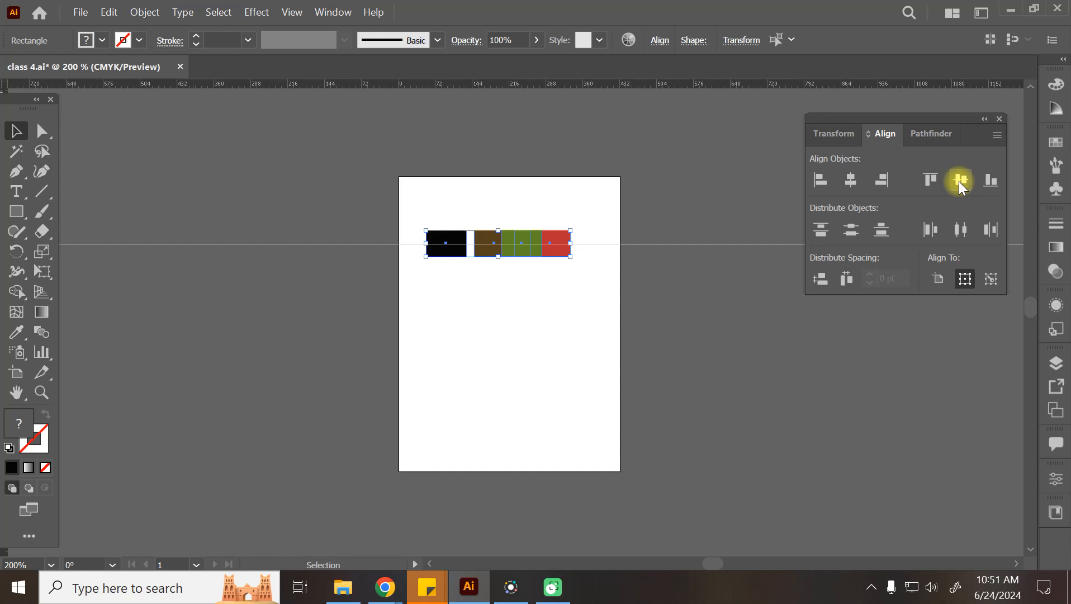
pyautogui.hotkey('ctrl', 'z')
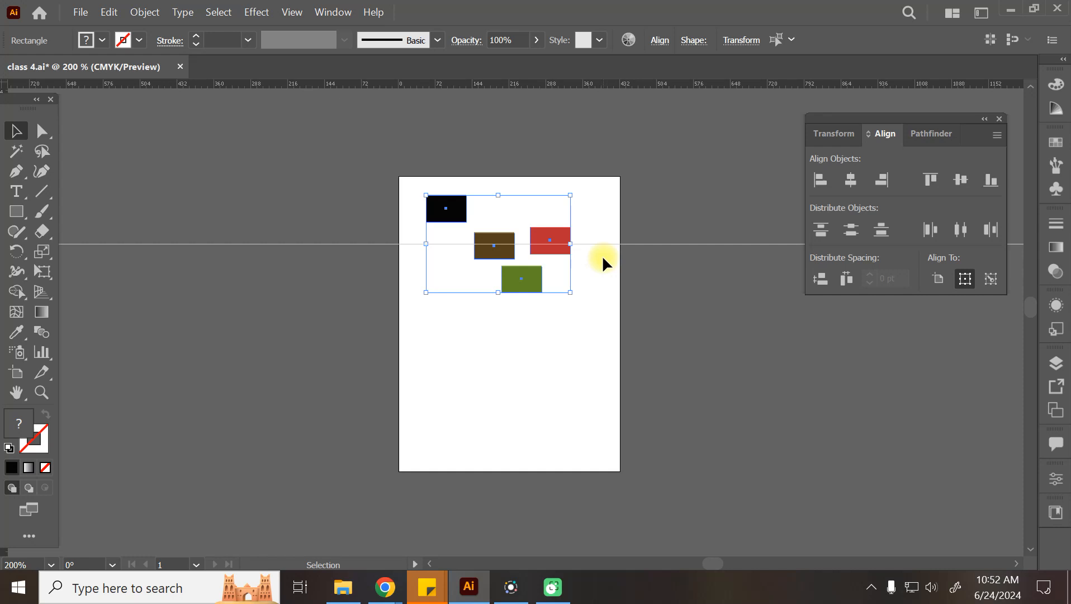
# Step: Set Align To to Key Object for the four rectangles, switching back to Selection once to compare the two options
pyautogui.click(991, 278)
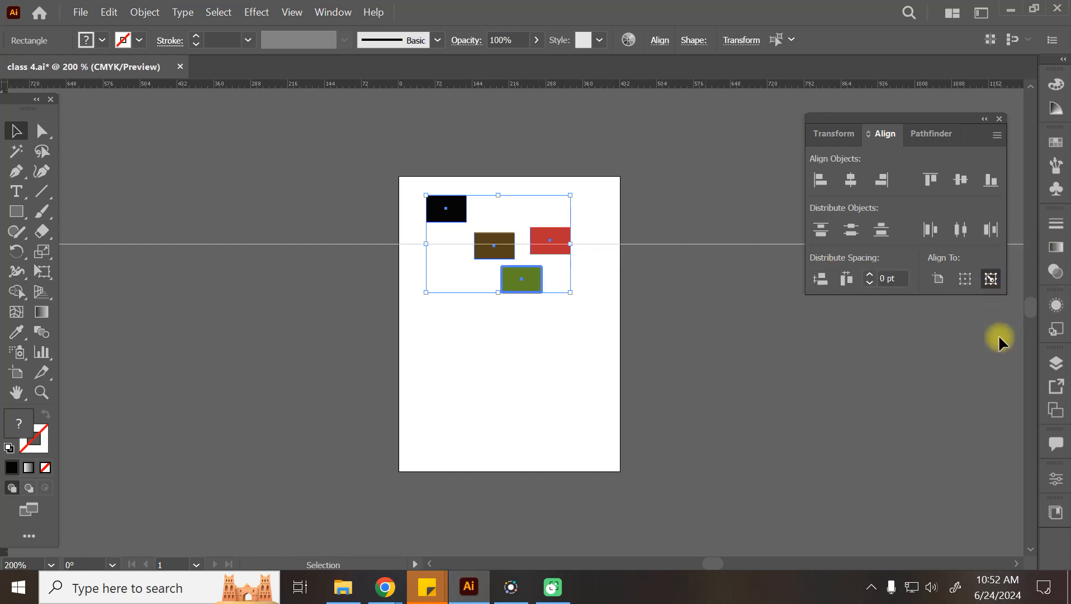
pyautogui.hotkey('ctrl', '=')
pyautogui.hotkey('ctrl', '=')
pyautogui.hotkey('ctrl', '=')
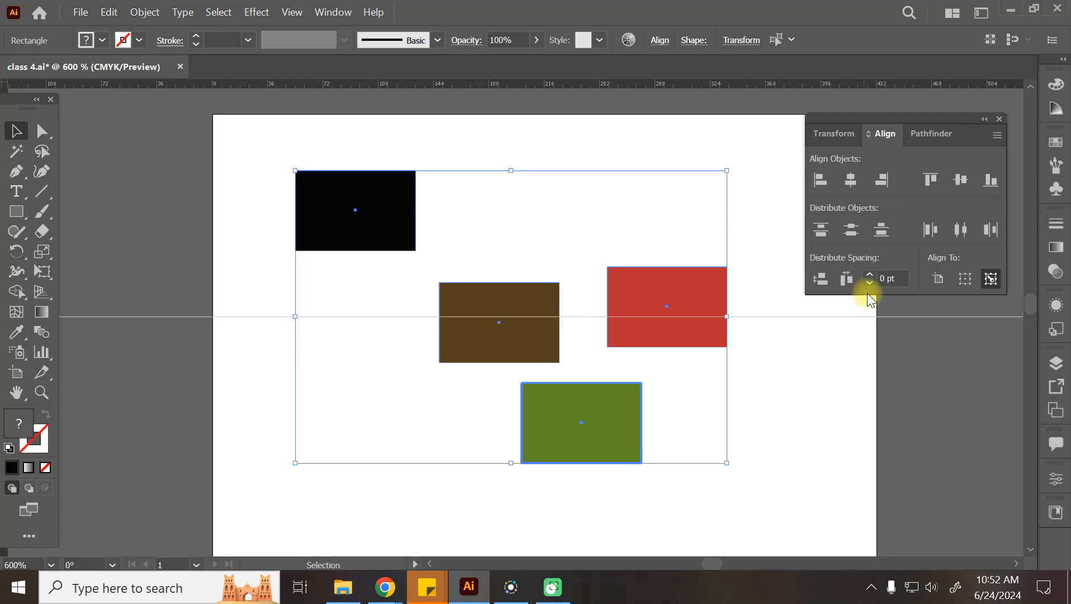
pyautogui.click(965, 278)
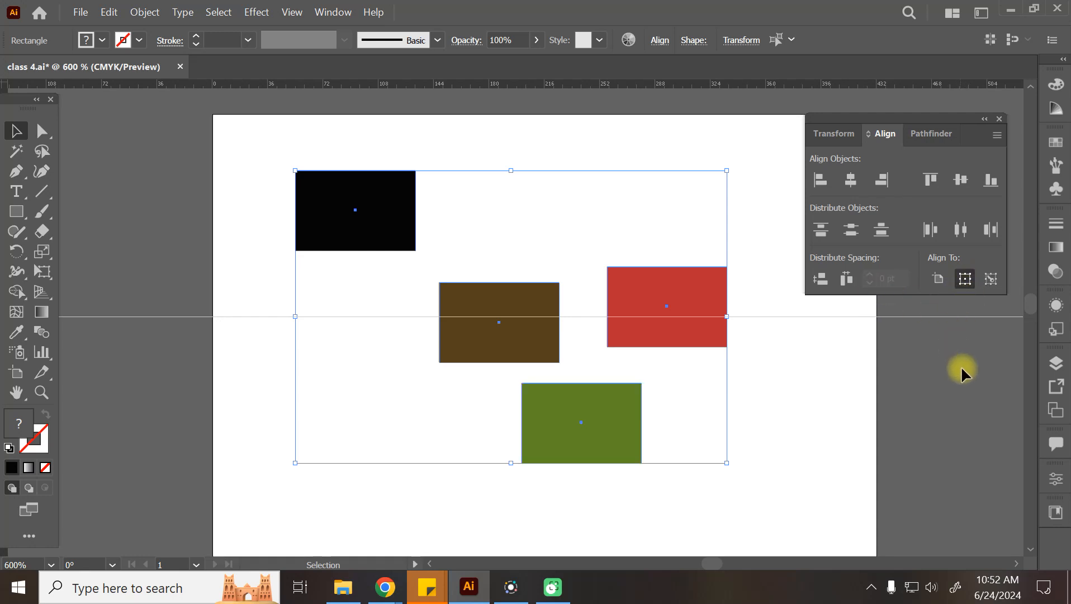
pyautogui.click(989, 279)
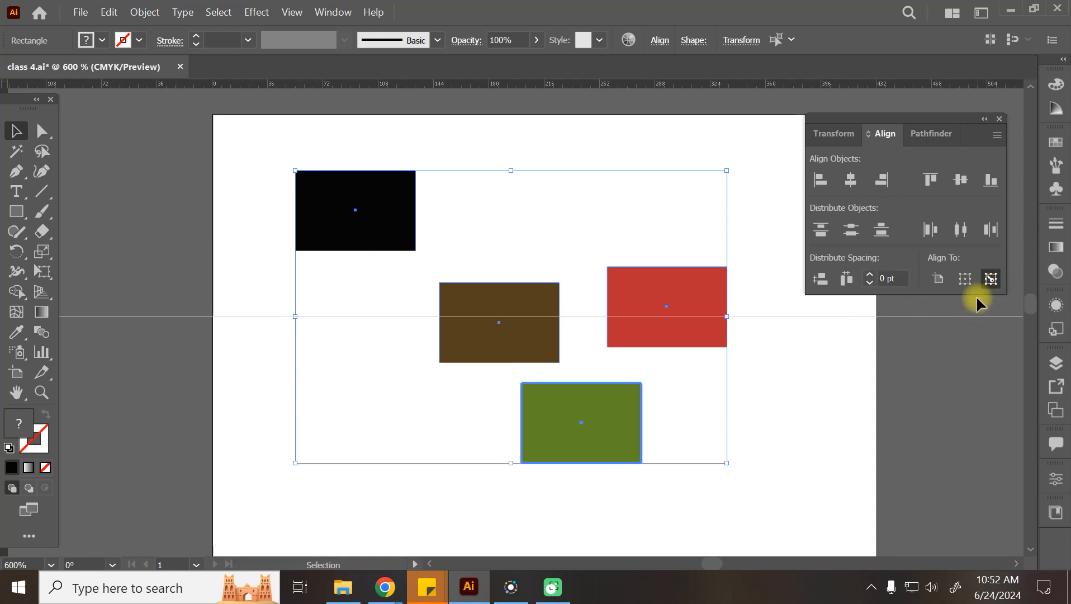
# Step: Make the brown rectangle the key object and try aligning all rectangles to its vertical centre, undoing the alignment
pyautogui.click(518, 330)
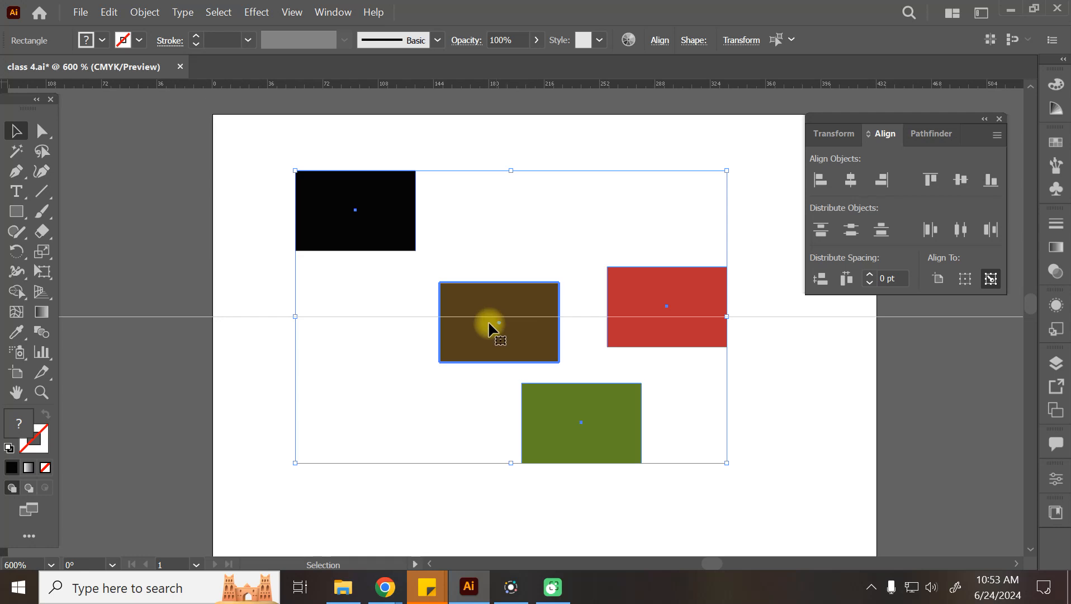
pyautogui.click(679, 277)
pyautogui.click(522, 323)
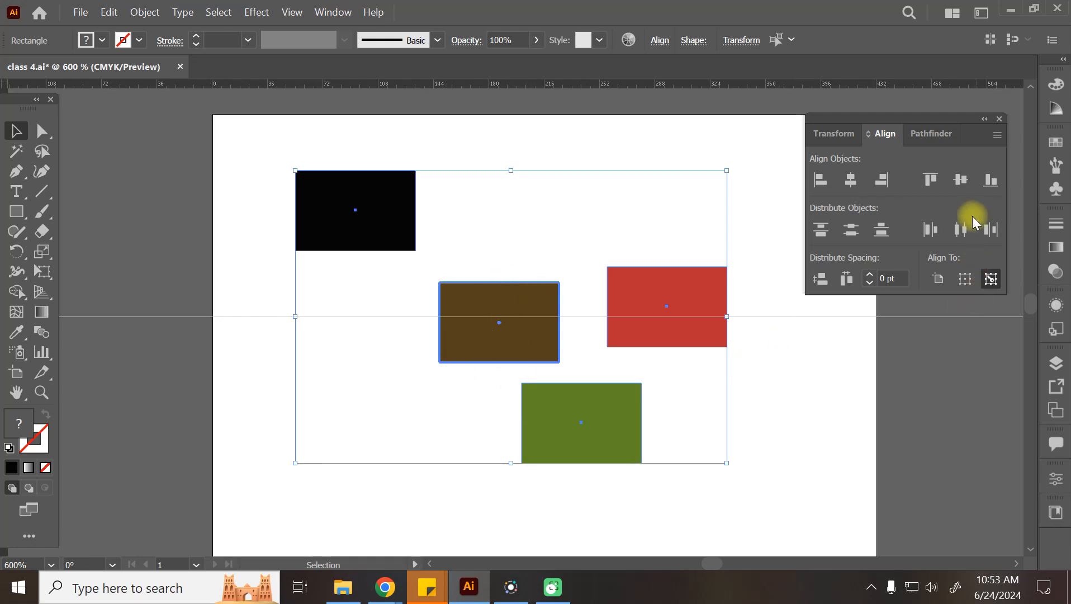
pyautogui.click(965, 180)
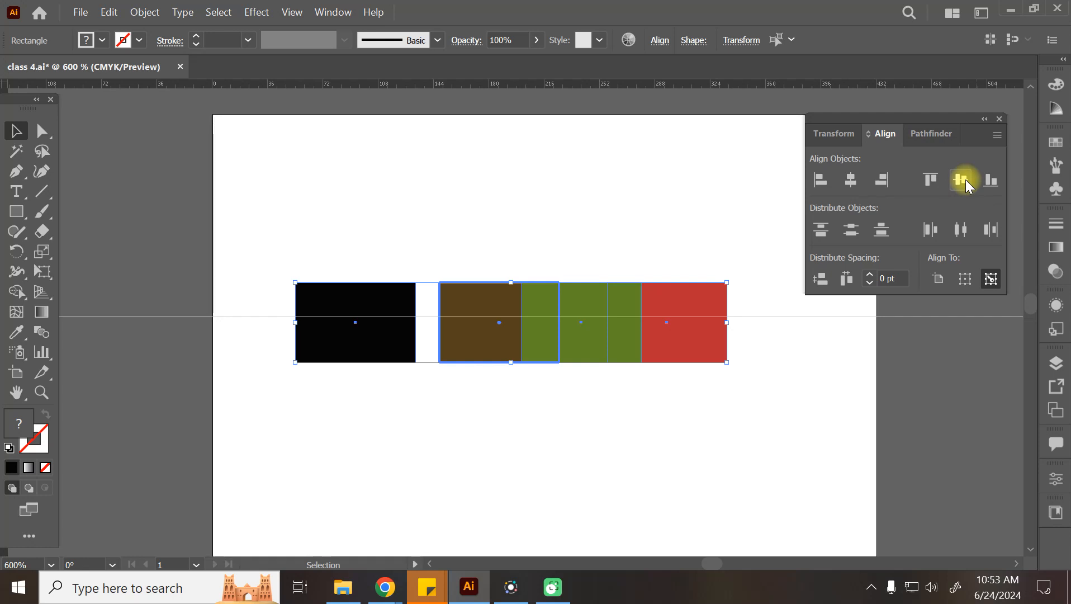
pyautogui.hotkey('ctrl', 'z')
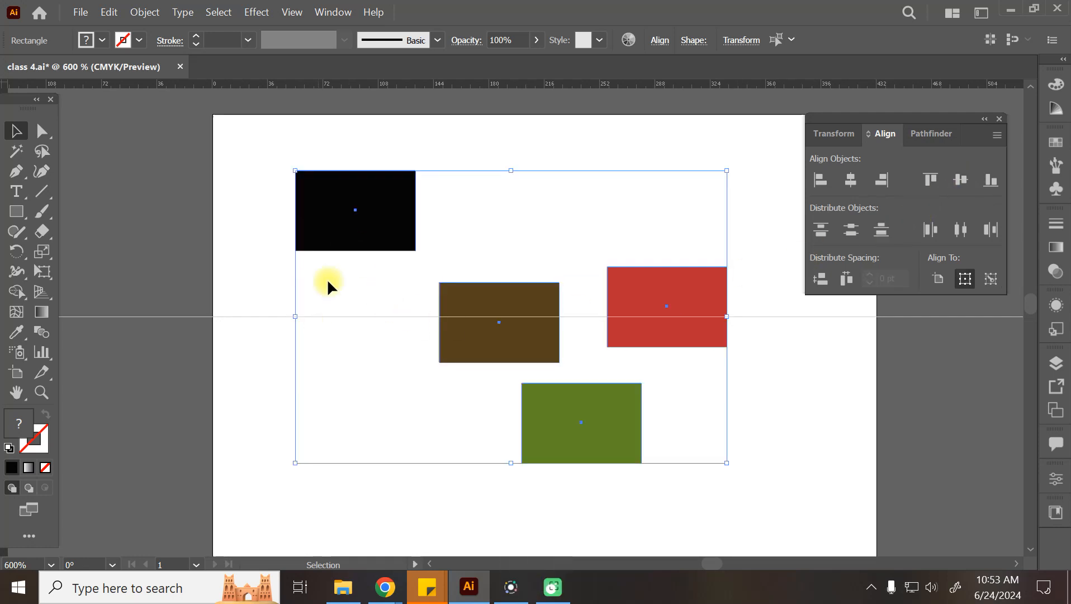
pyautogui.click(991, 279)
pyautogui.click(511, 337)
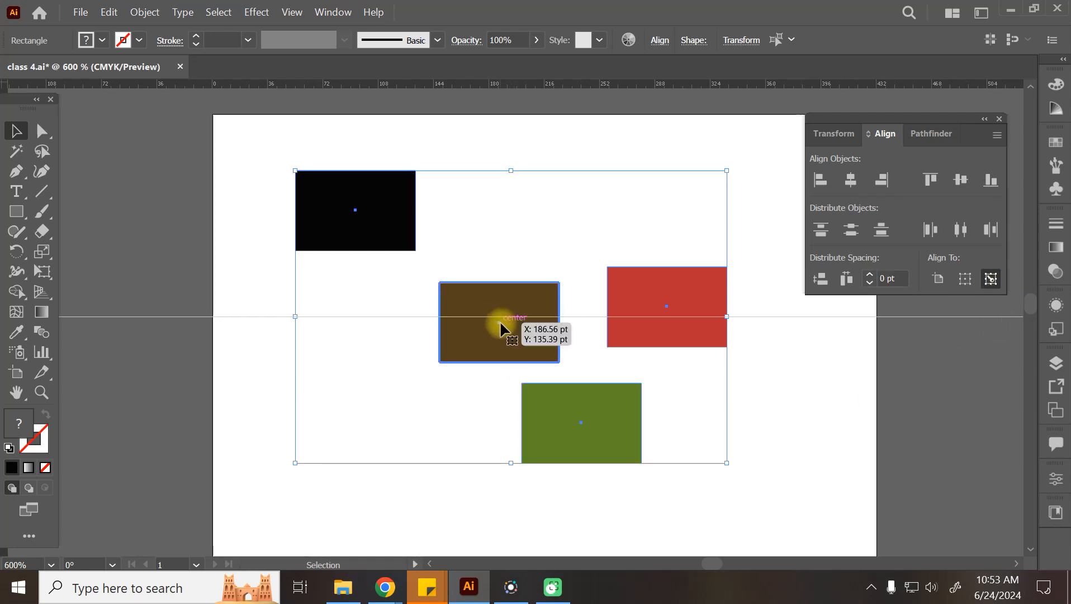
pyautogui.click(332, 321)
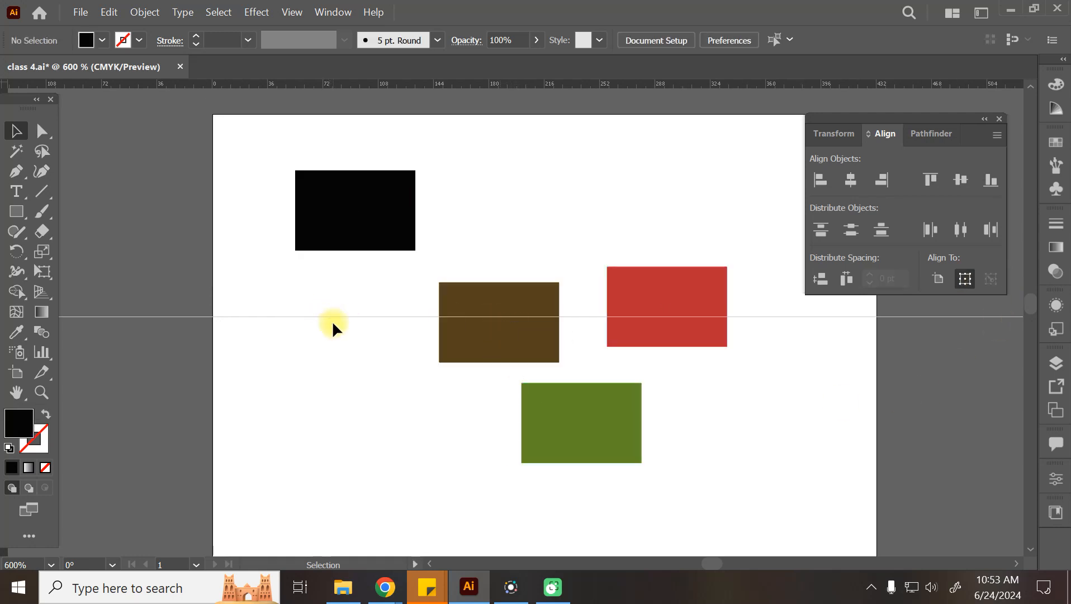
# Step: Reselect the four rectangles and try aligning them to the vertical centre of the green rectangle as key object, undoing the alignment
pyautogui.moveTo(279, 151); pyautogui.dragTo(715, 512)
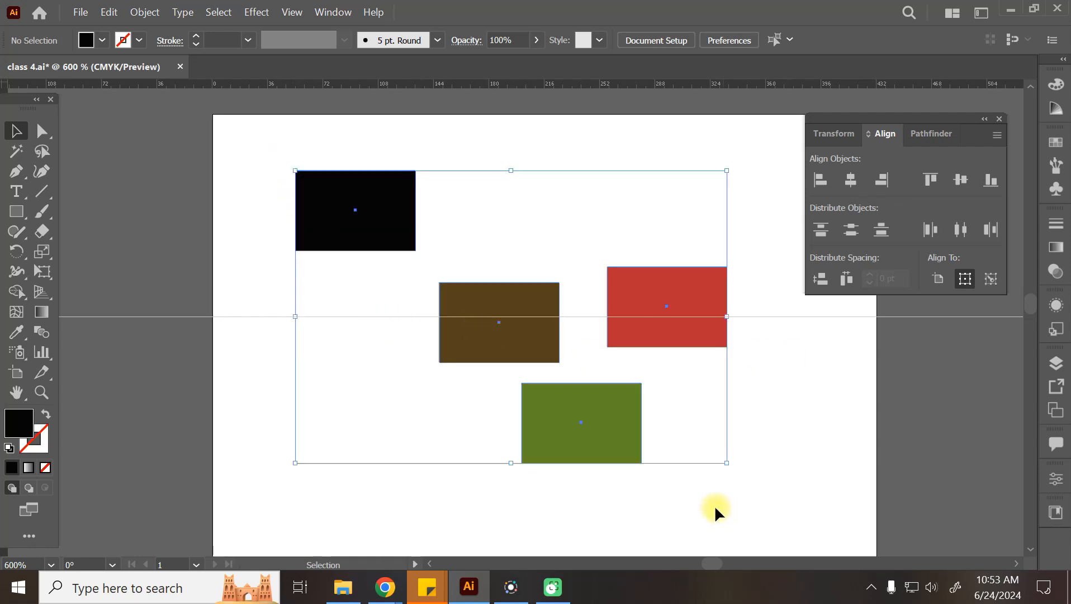
pyautogui.click(990, 279)
pyautogui.click(535, 338)
pyautogui.click(564, 428)
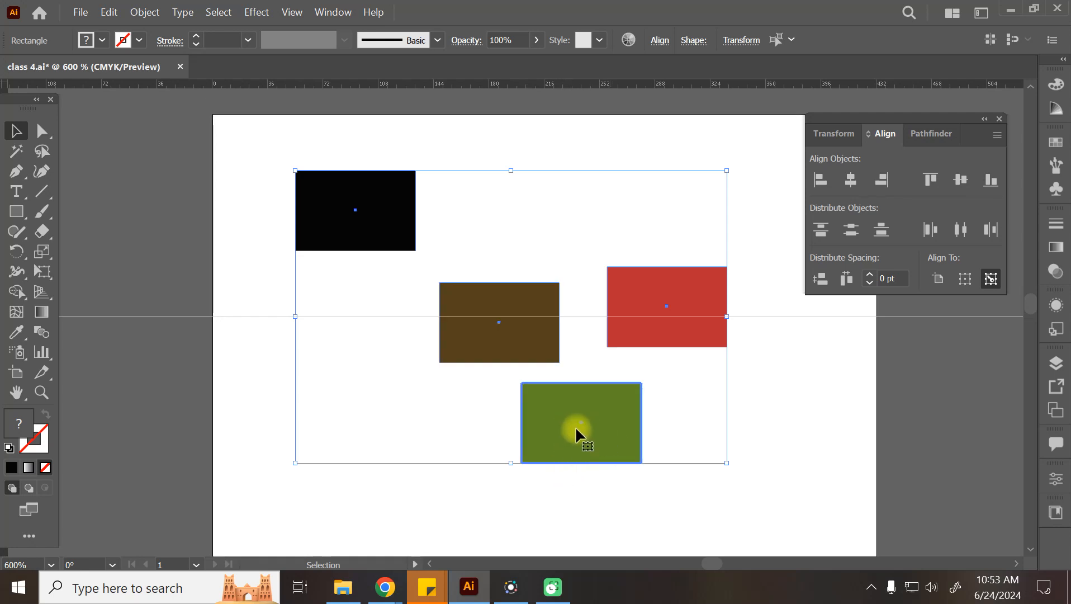
pyautogui.click(961, 180)
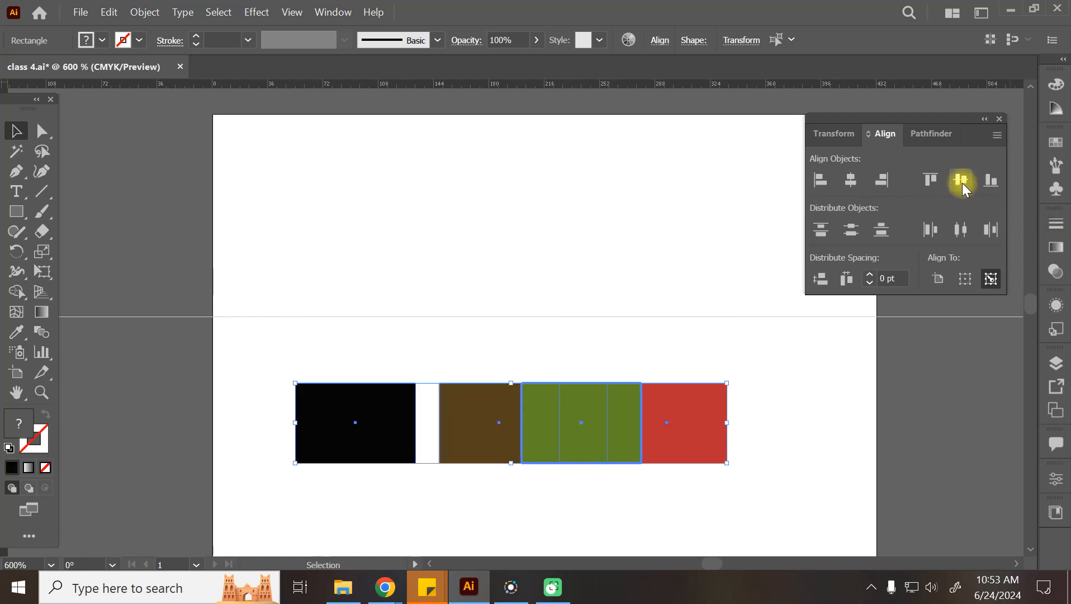
pyautogui.hotkey('ctrl', 'z')
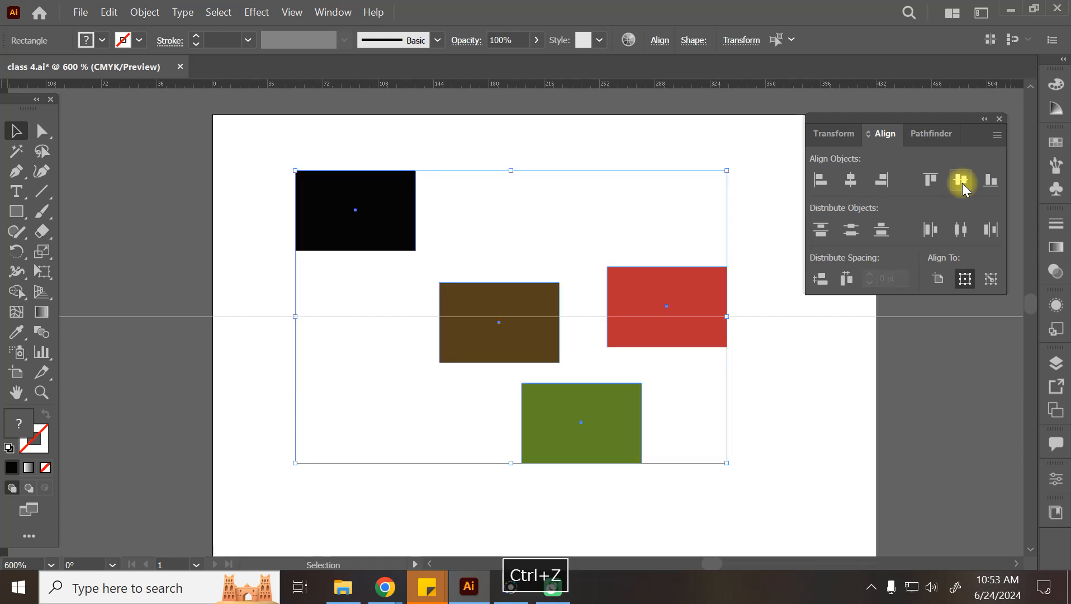
# Step: Try top-aligning the four rectangles to the red rectangle as key object and to the whole selection, undoing each alignment
pyautogui.click(990, 279)
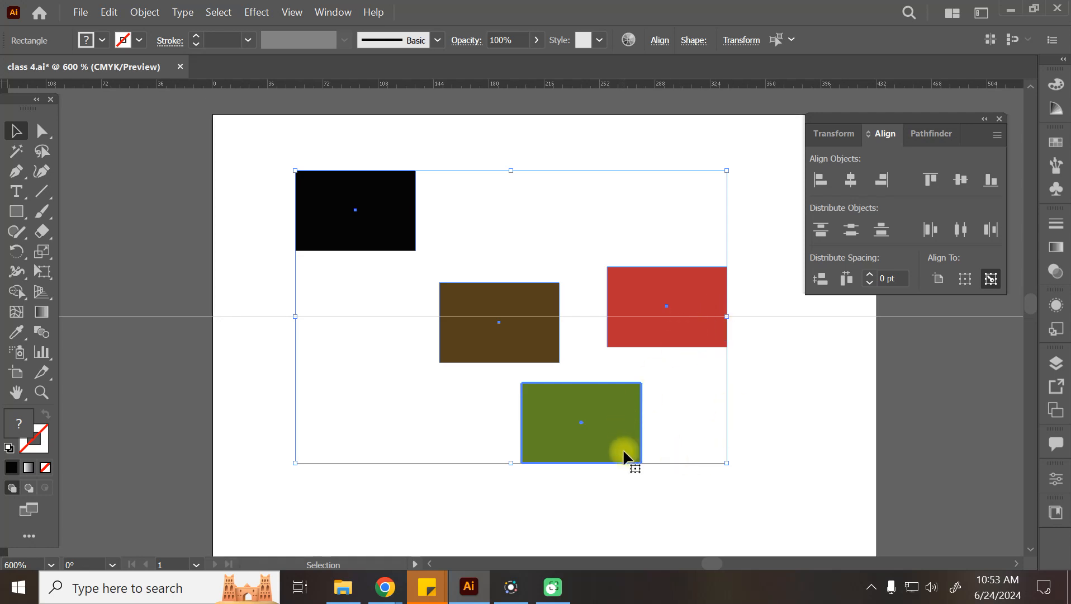
pyautogui.click(656, 325)
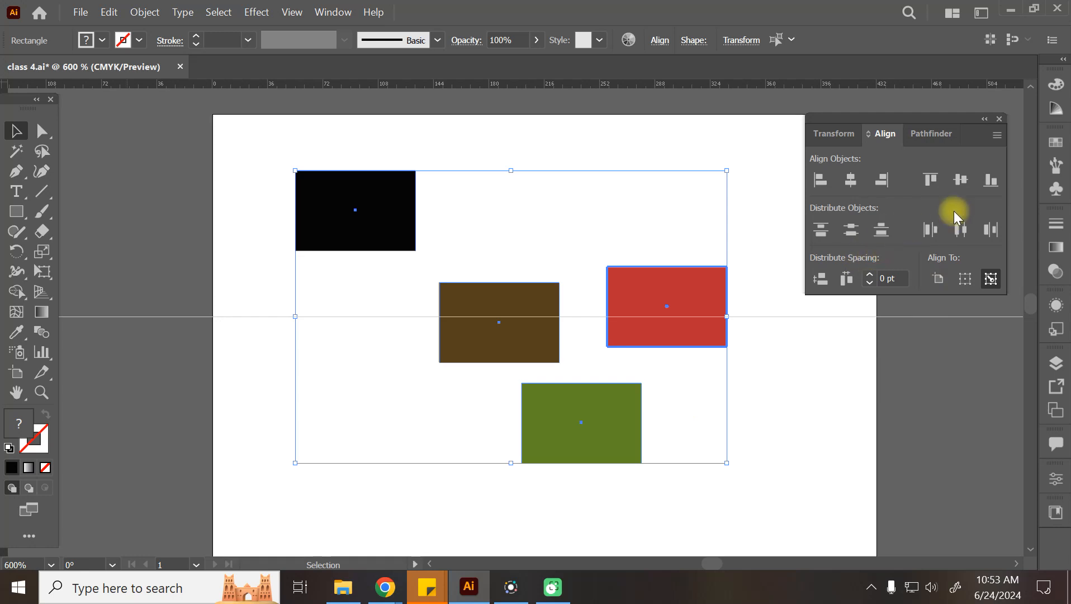
pyautogui.click(932, 180)
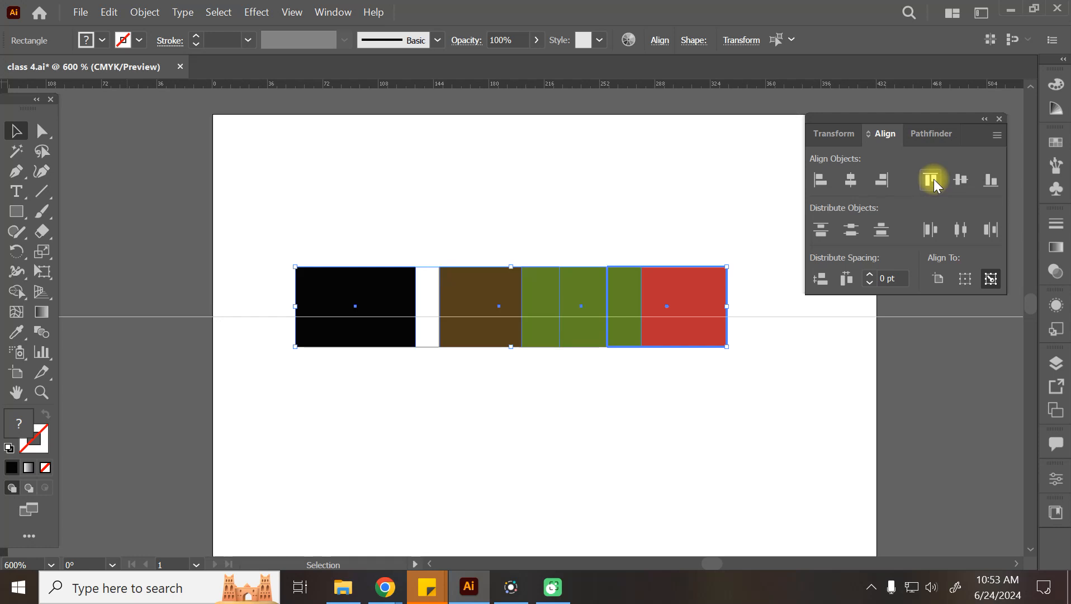
pyautogui.hotkey('ctrl', 'z')
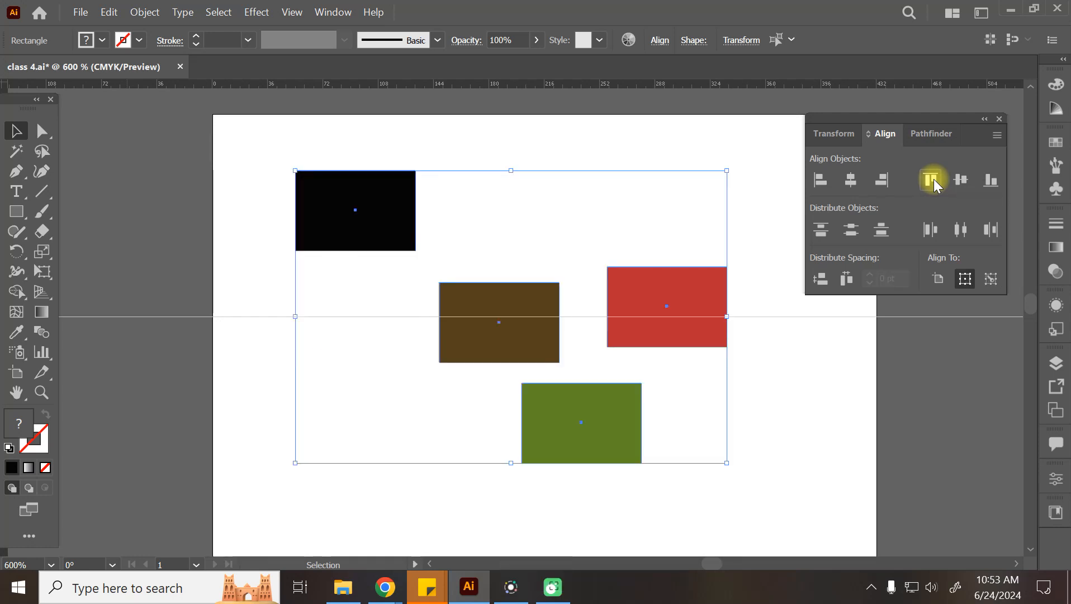
pyautogui.click(932, 180)
pyautogui.hotkey('ctrl', 'z')
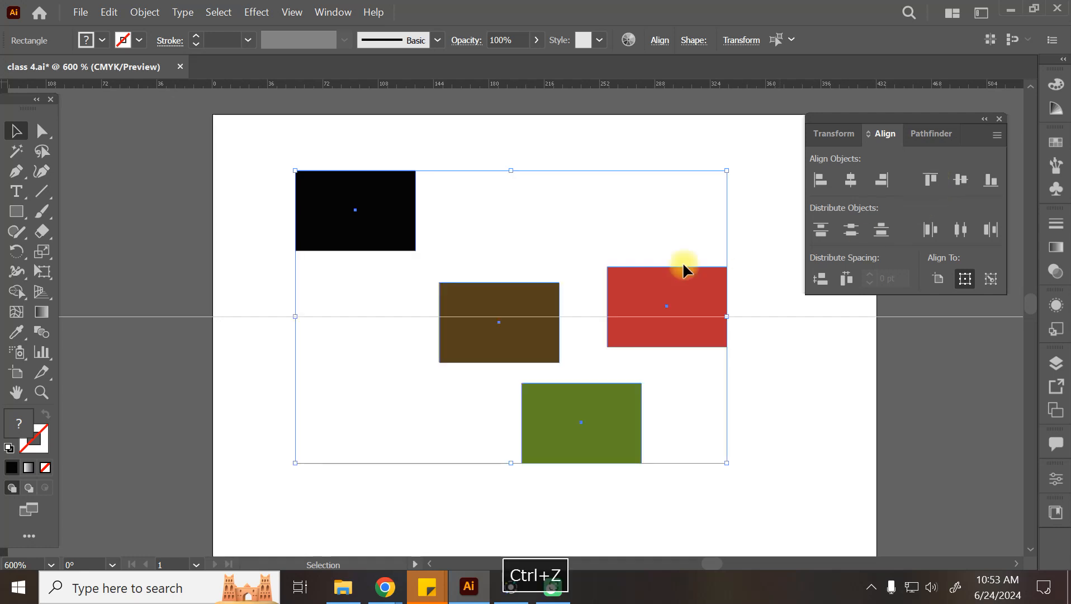
# Step: Make the red rectangle the key object again and try aligning the others to its top edge, undoing the alignment
pyautogui.click(988, 280)
pyautogui.click(705, 289)
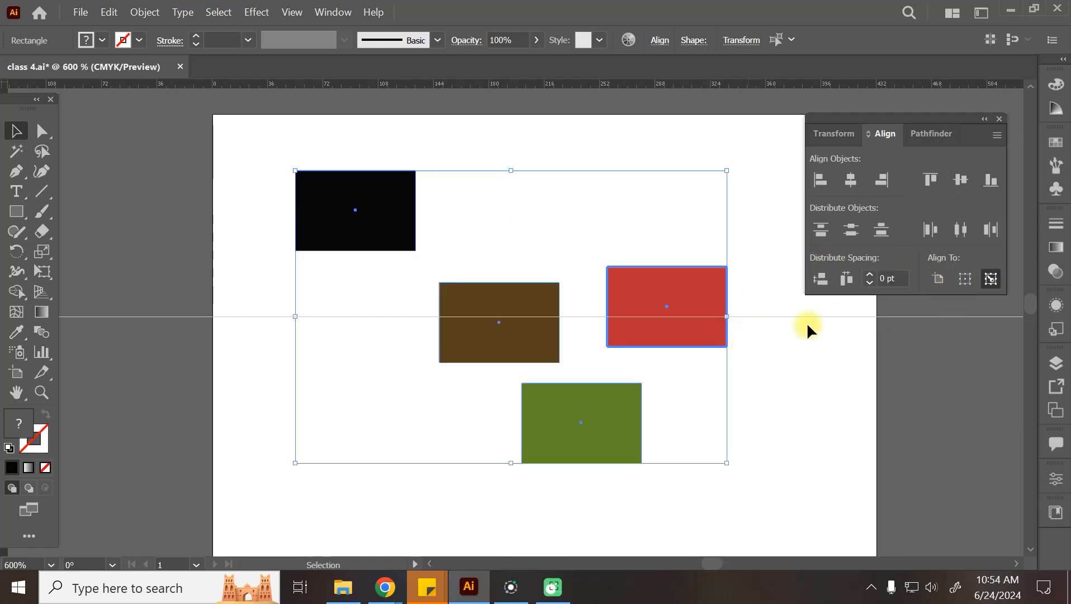
pyautogui.click(928, 182)
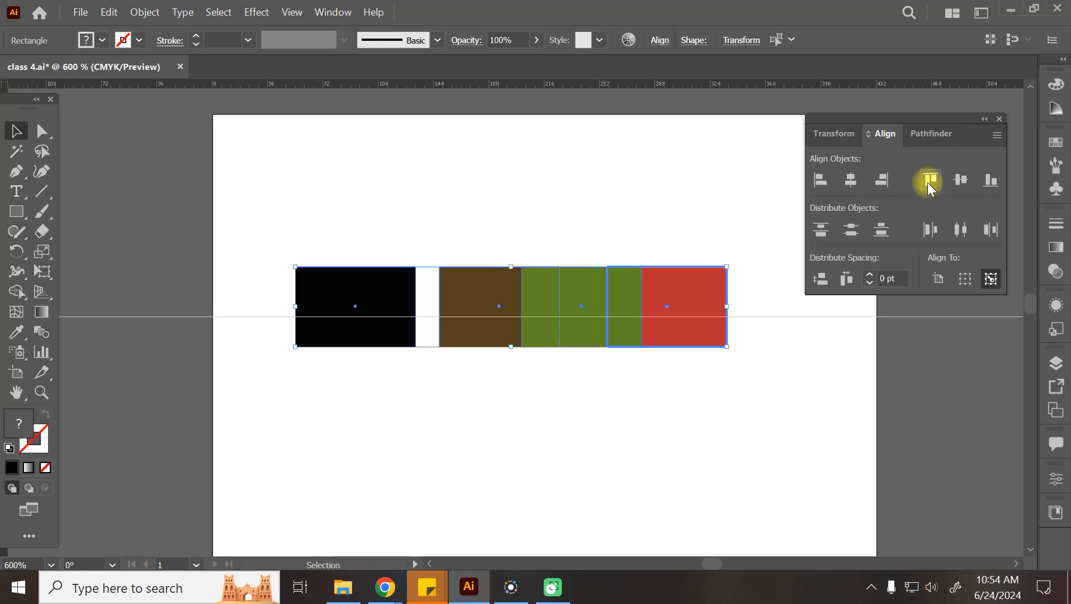
pyautogui.hotkey('ctrl', 'z')
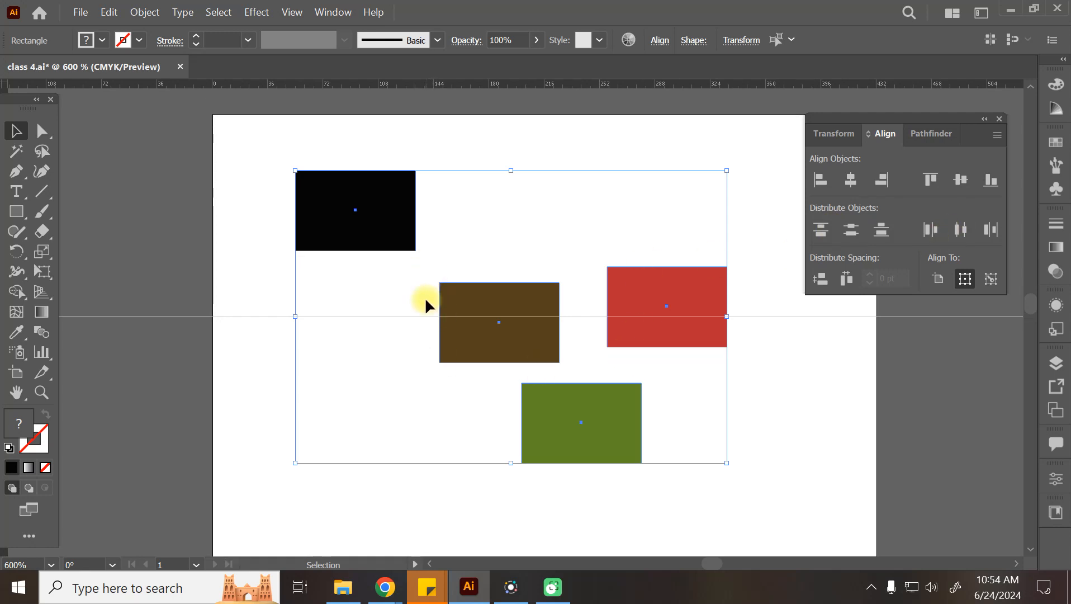
# Step: Set Align To to Artboard and distribute the four rectangles vertically by their top edges
pyautogui.click(939, 280)
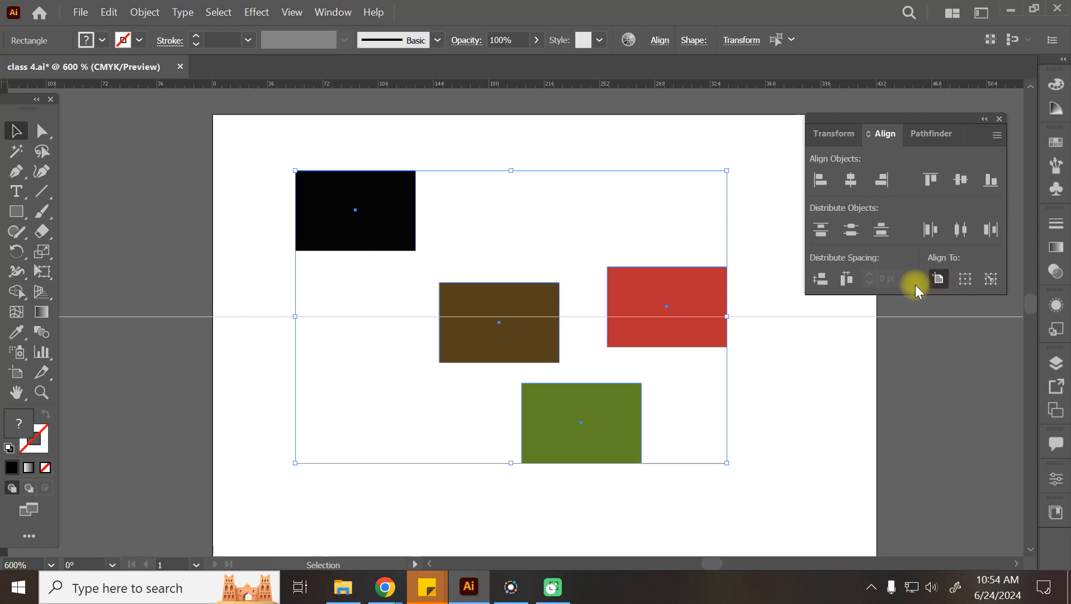
pyautogui.hotkey('ctrl', '-')
pyautogui.press('space')
pyautogui.moveTo(646, 378); pyautogui.dragTo(699, 339)
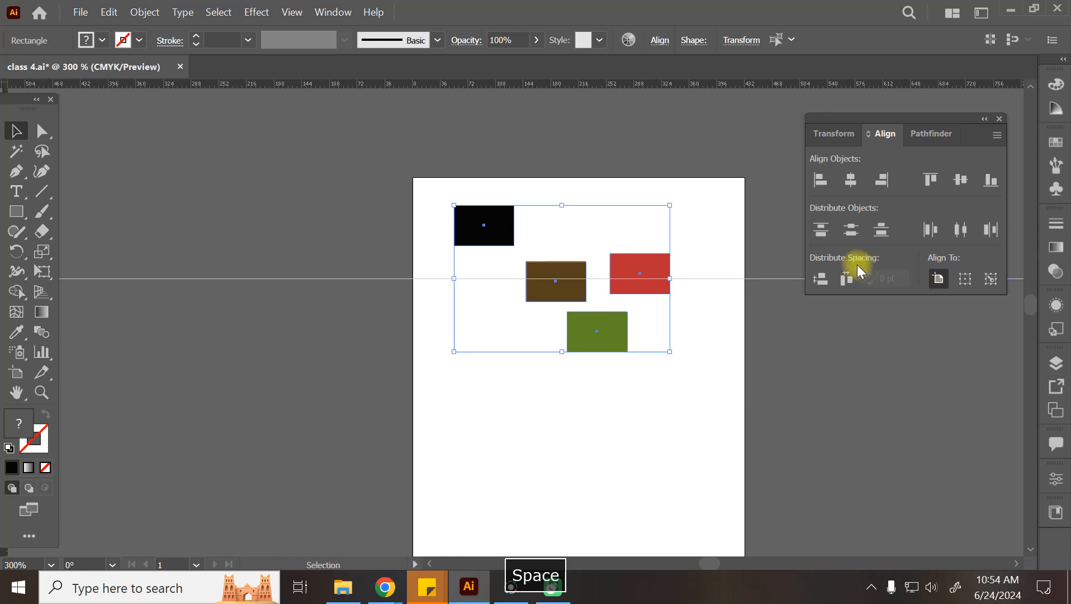
pyautogui.click(822, 235)
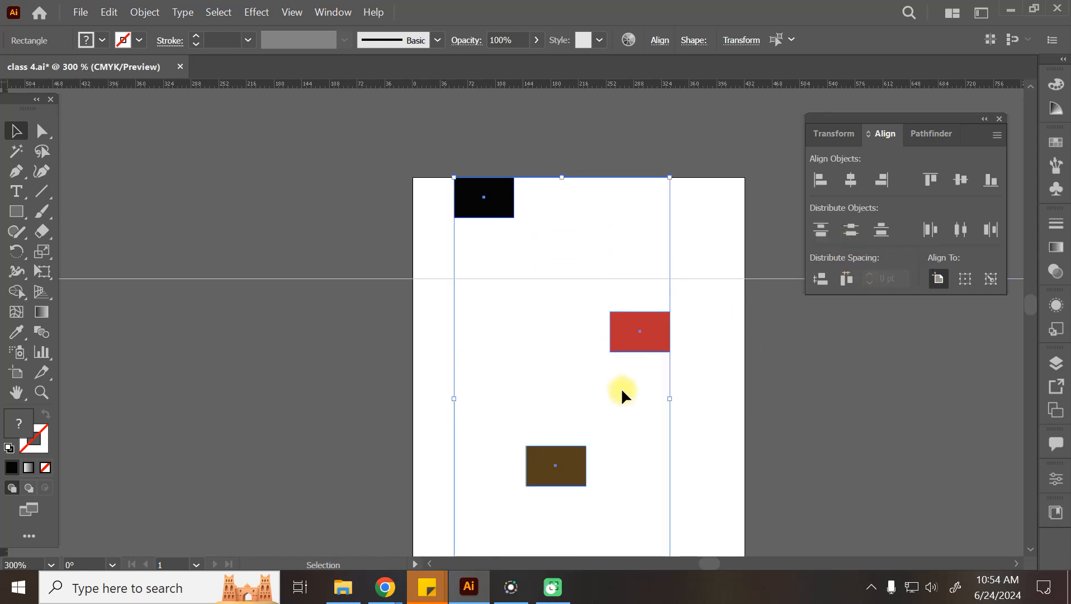
# Step: Undo the vertical top-edge distribution of the four rectangles on the artboard
pyautogui.scroll(-3, 625, 386)
pyautogui.scroll(1, 626, 374)
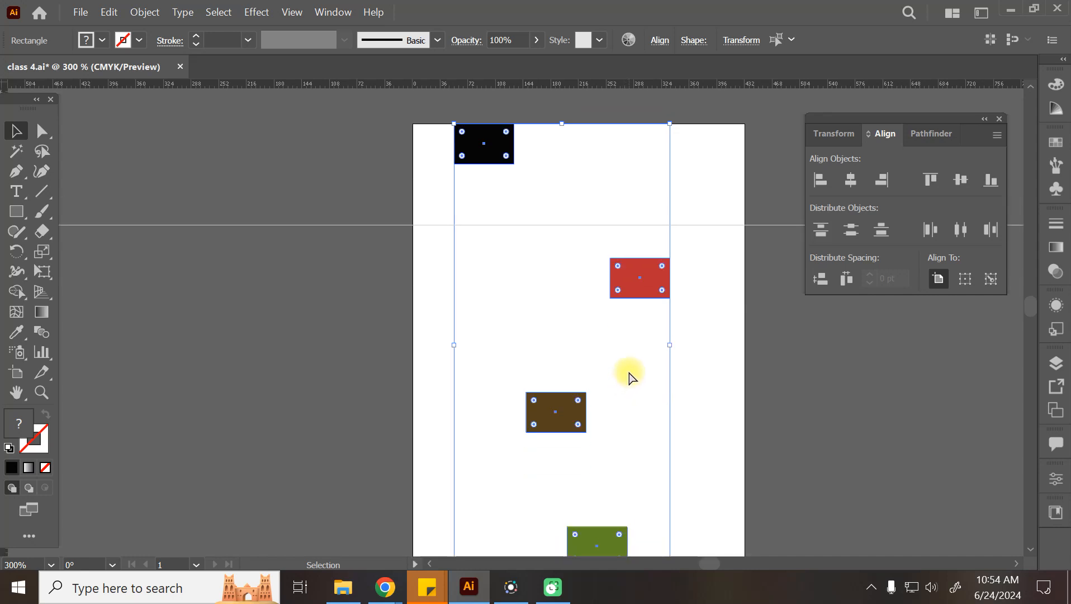
pyautogui.hotkey('ctrl', 'z')
pyautogui.hotkey('ctrl', '-')
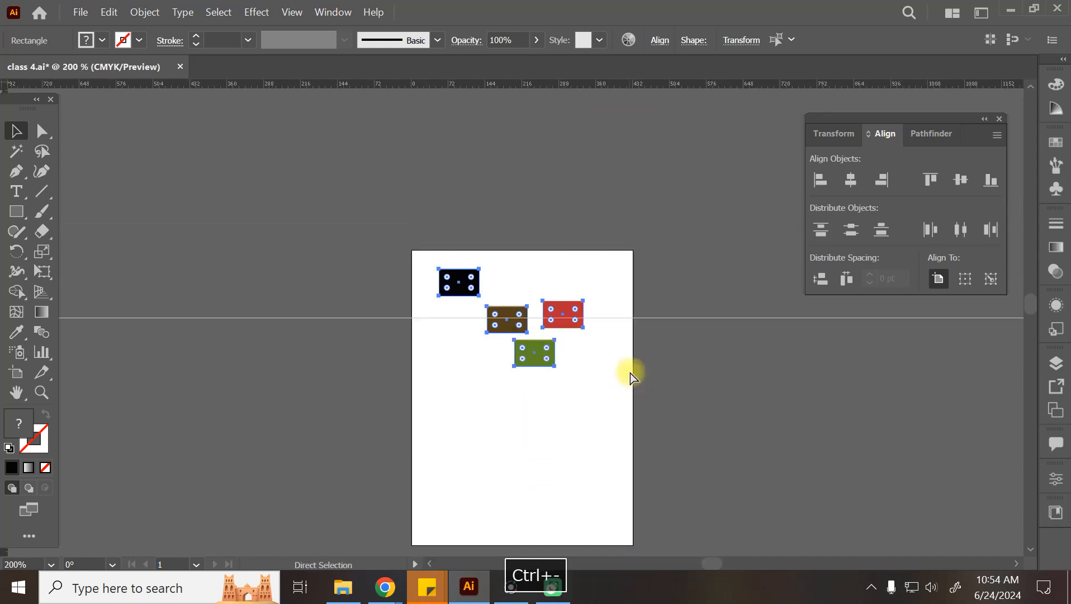
pyautogui.moveTo(594, 420); pyautogui.dragTo(586, 360)
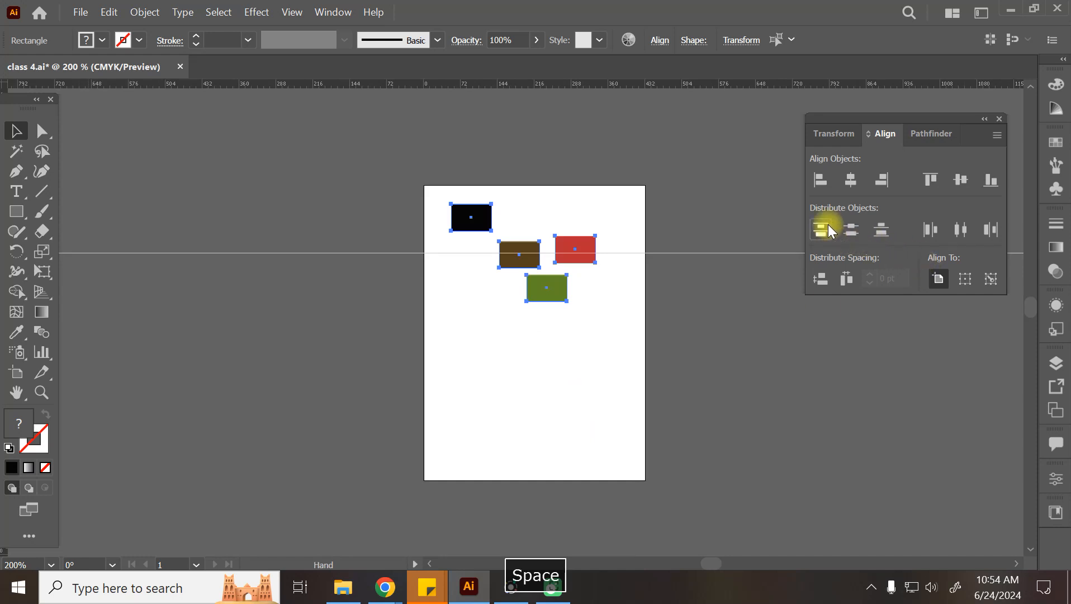
# Step: Distribute the rectangles vertically by their top edges across the artboard, and try left-aligning them to it, undoing the alignment
pyautogui.click(830, 227)
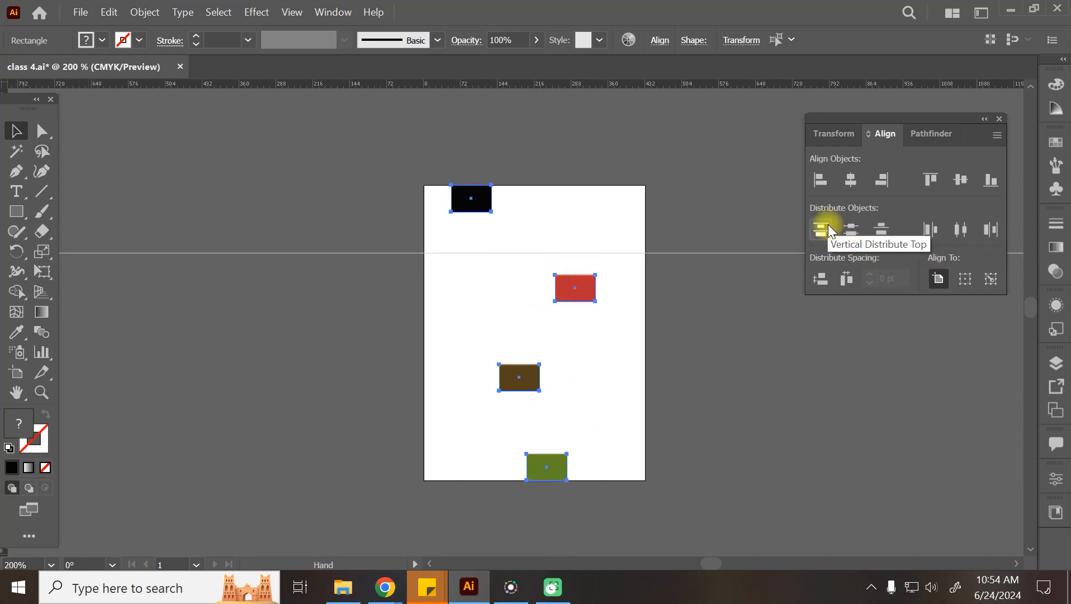
pyautogui.hotkey('ctrl', 'g')
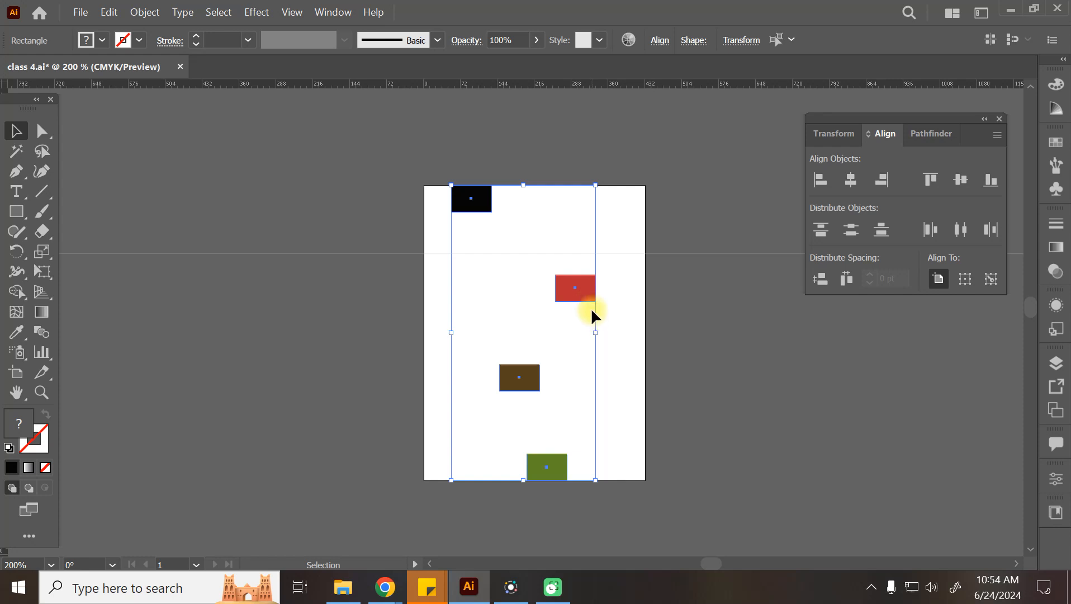
pyautogui.click(822, 180)
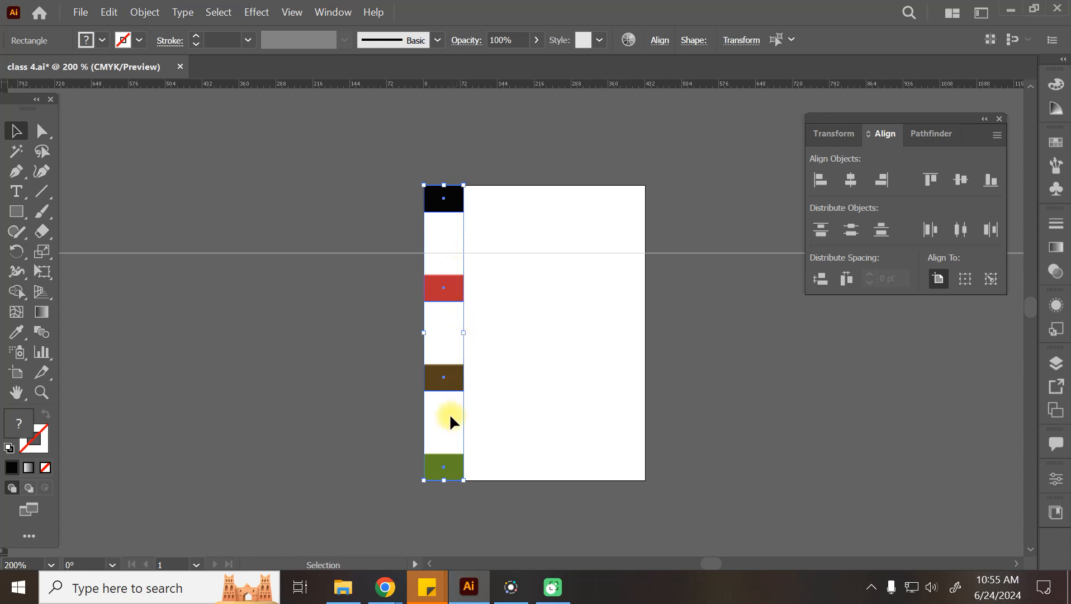
pyautogui.hotkey('ctrl', 'z')
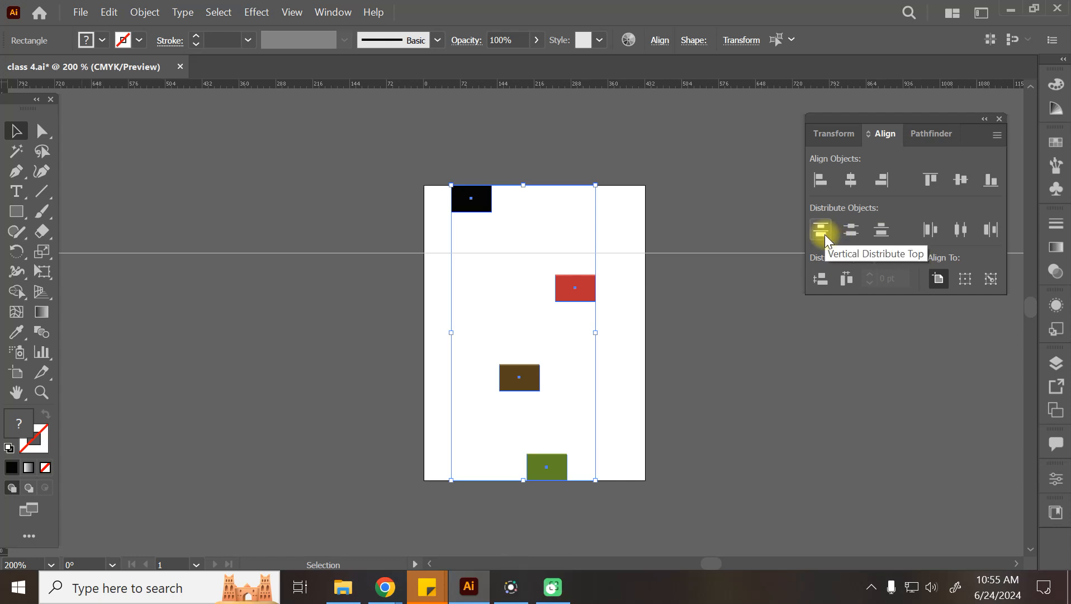
# Step: Switch to the Google Meet call, admit the waiting participant, and return to Illustrator
pyautogui.moveTo(384, 587)
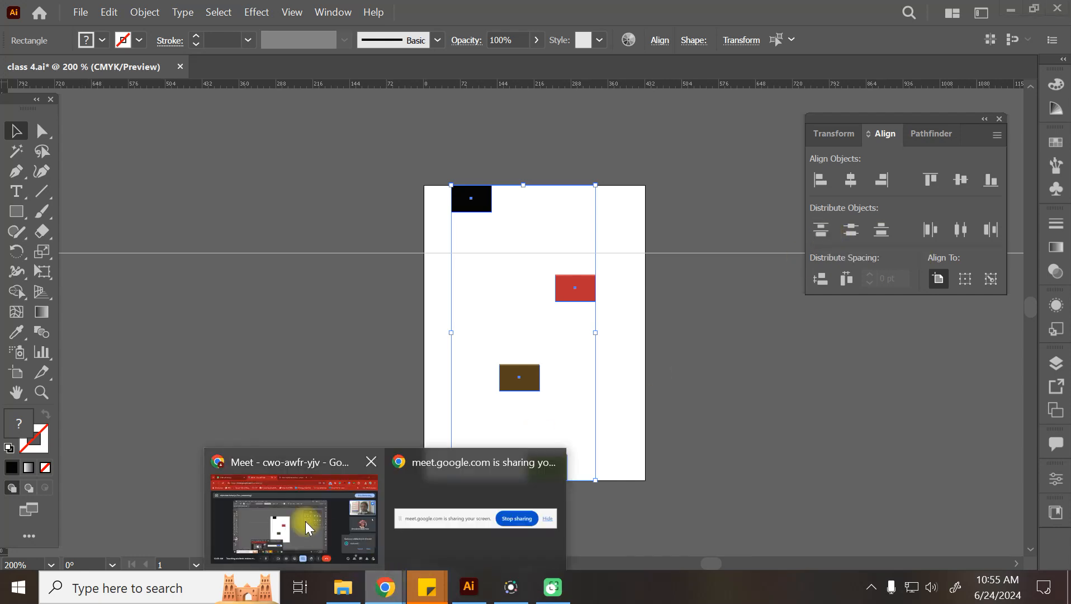
pyautogui.click(306, 528)
pyautogui.click(958, 475)
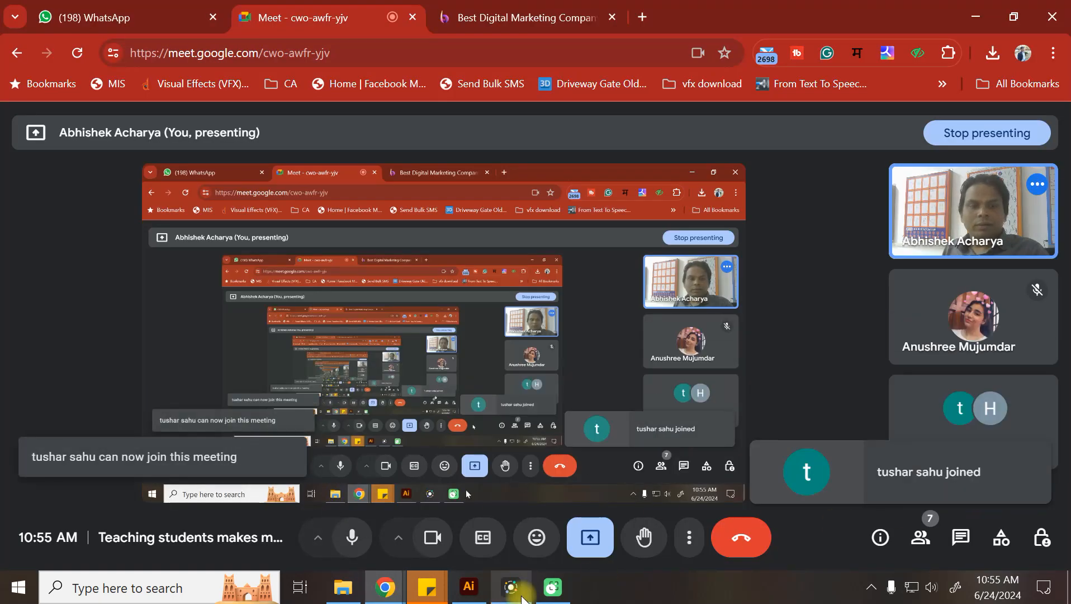
pyautogui.click(469, 587)
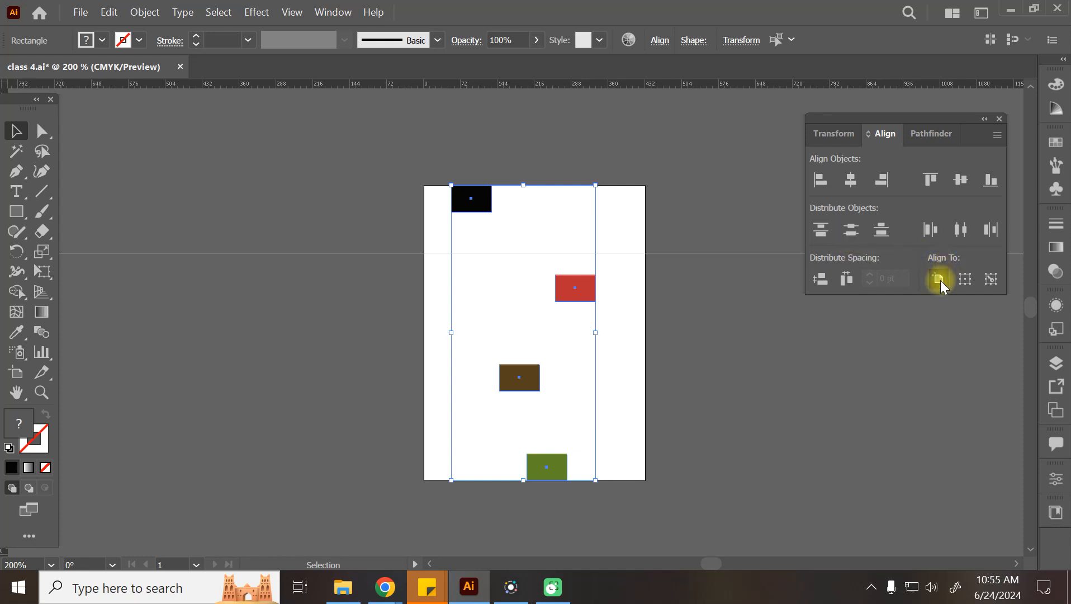
# Step: Reselect the four rectangles and undo their vertical distribution by top edges
pyautogui.click(654, 341)
pyautogui.moveTo(458, 162); pyautogui.dragTo(605, 493)
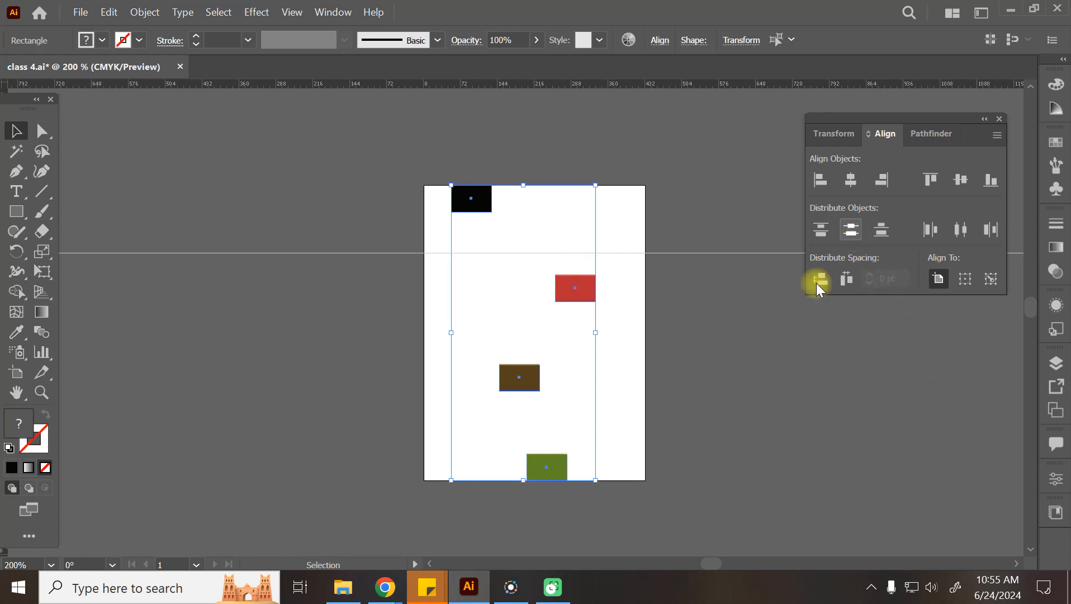
pyautogui.click(765, 396)
pyautogui.hotkey('ctrl', 'z')
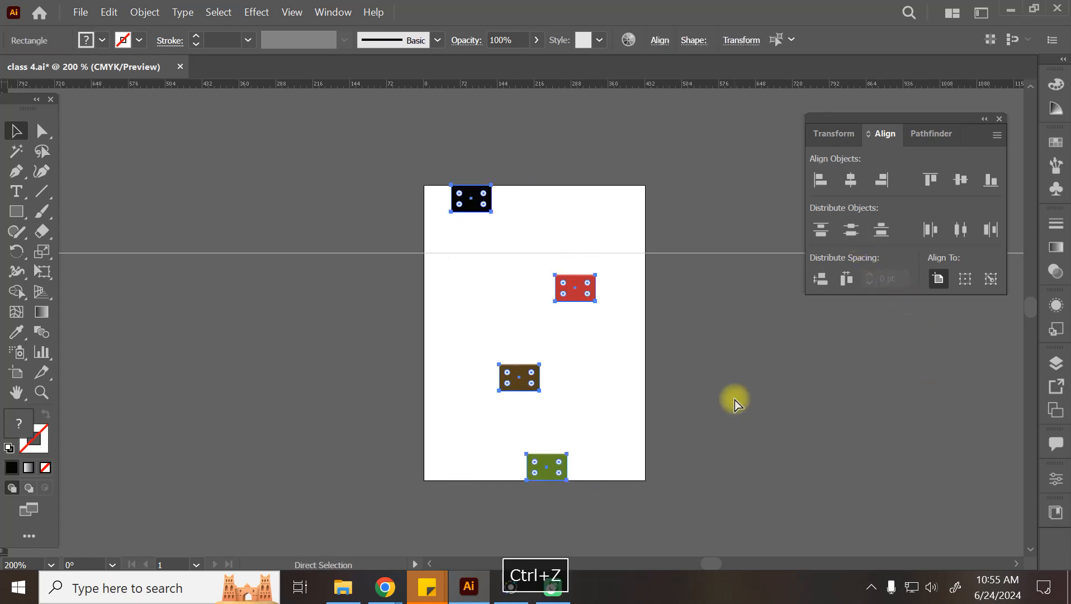
pyautogui.hotkey('ctrl', 'z')
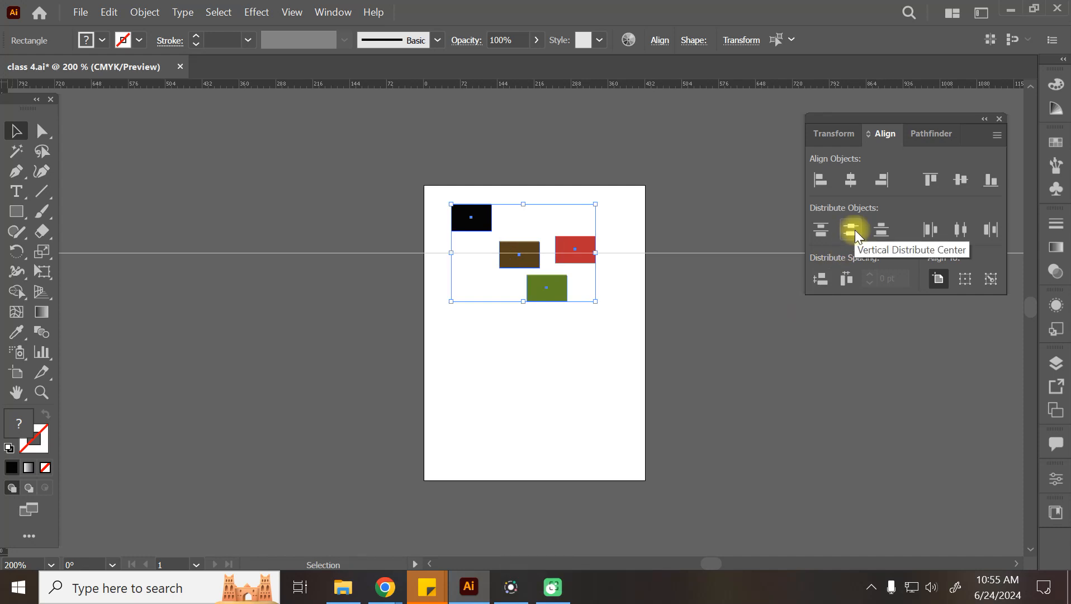
# Step: Try distributing the four rectangles vertically by their centres across the artboard, undoing the distribution
pyautogui.click(854, 231)
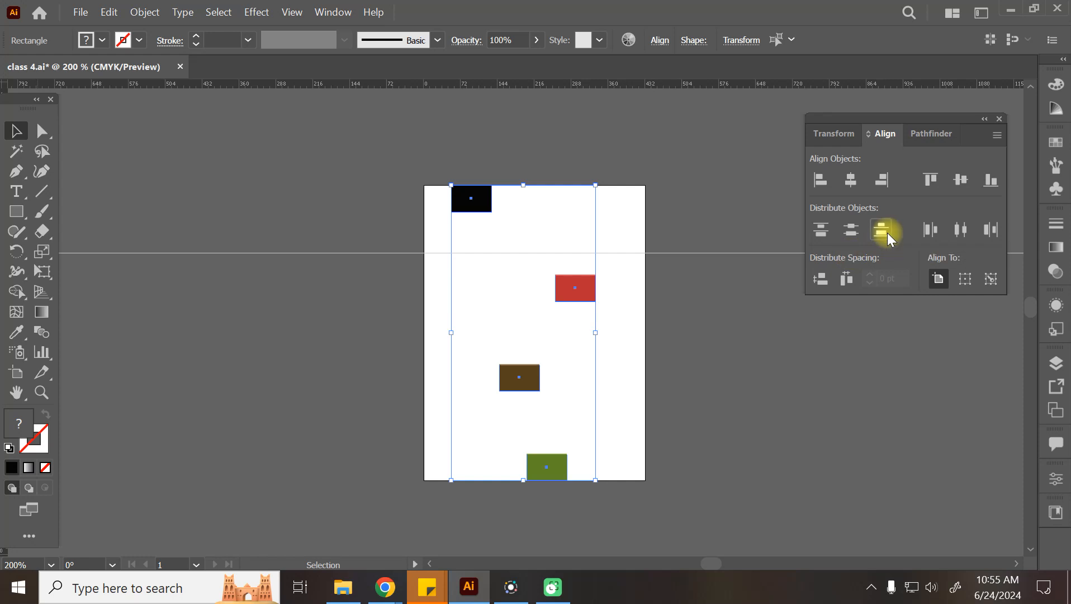
pyautogui.hotkey('ctrl', 'z')
pyautogui.hotkey('ctrl', 'z')
pyautogui.hotkey('ctrl', 'z')
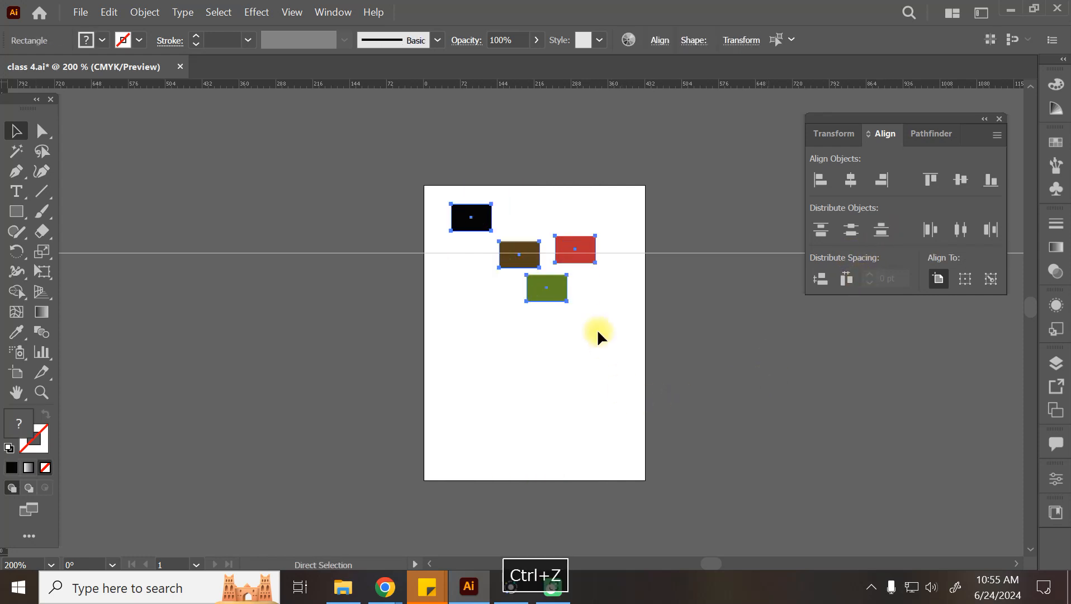
# Step: Move the four rectangles to the lower half of the artboard and distribute them vertically by their bottom edges
pyautogui.moveTo(555, 299); pyautogui.dragTo(559, 419)
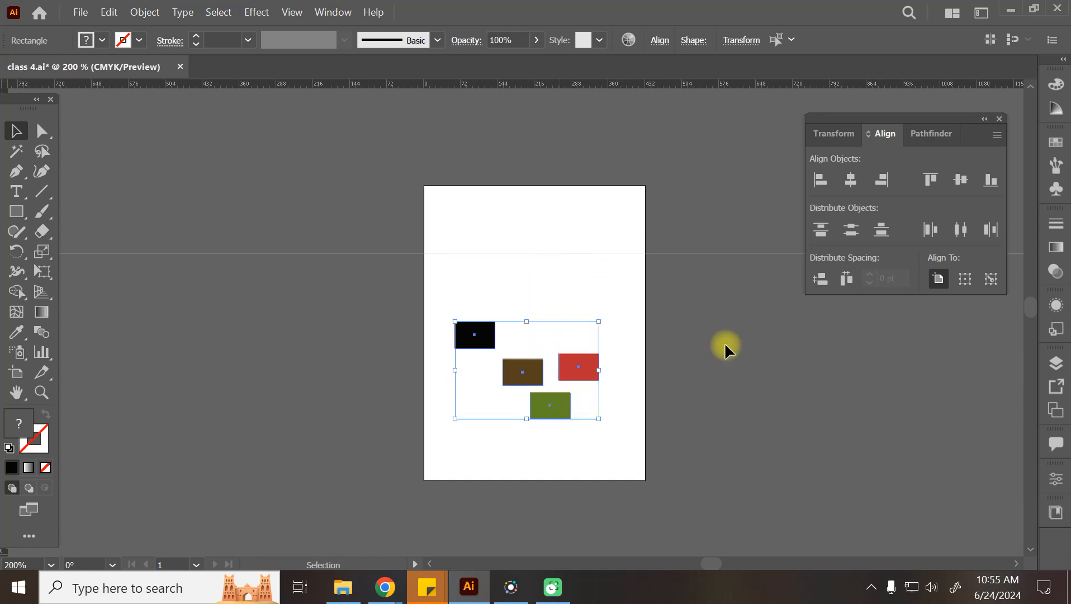
pyautogui.click(881, 232)
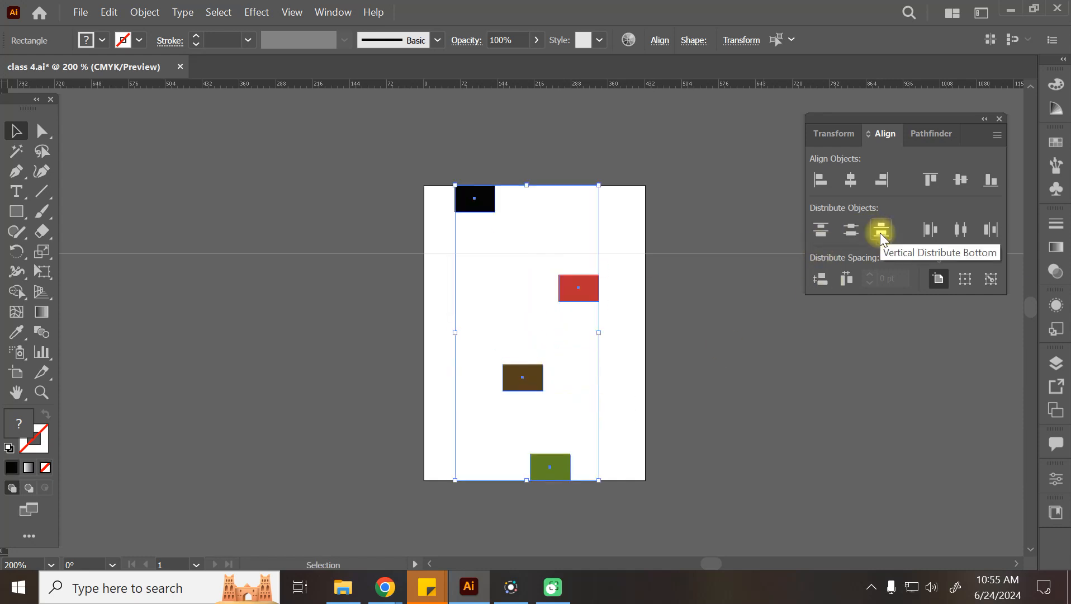
pyautogui.hotkey('ctrl', 'z')
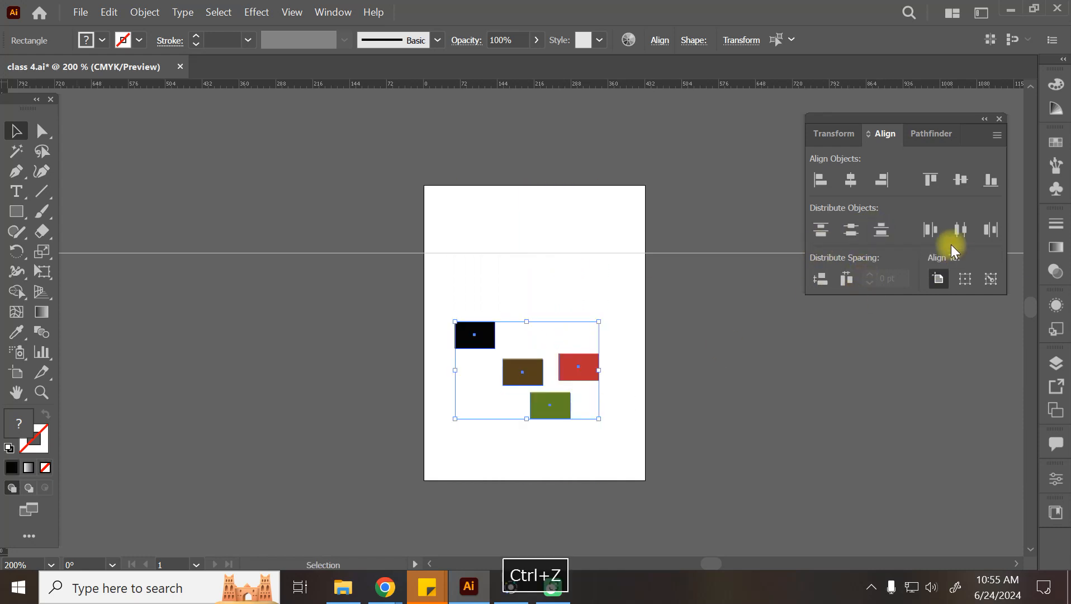
pyautogui.click(880, 230)
# Step: Try distributing the rectangles horizontally by left edges, and by centres with a top alignment, undoing each change
pyautogui.click(929, 230)
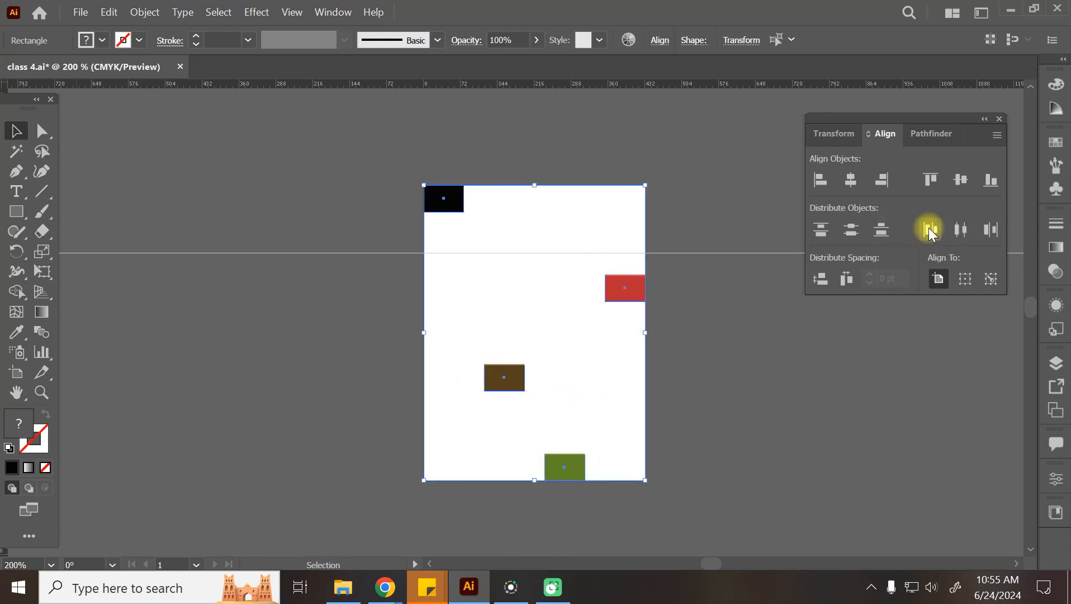
pyautogui.hotkey('ctrl', 'z')
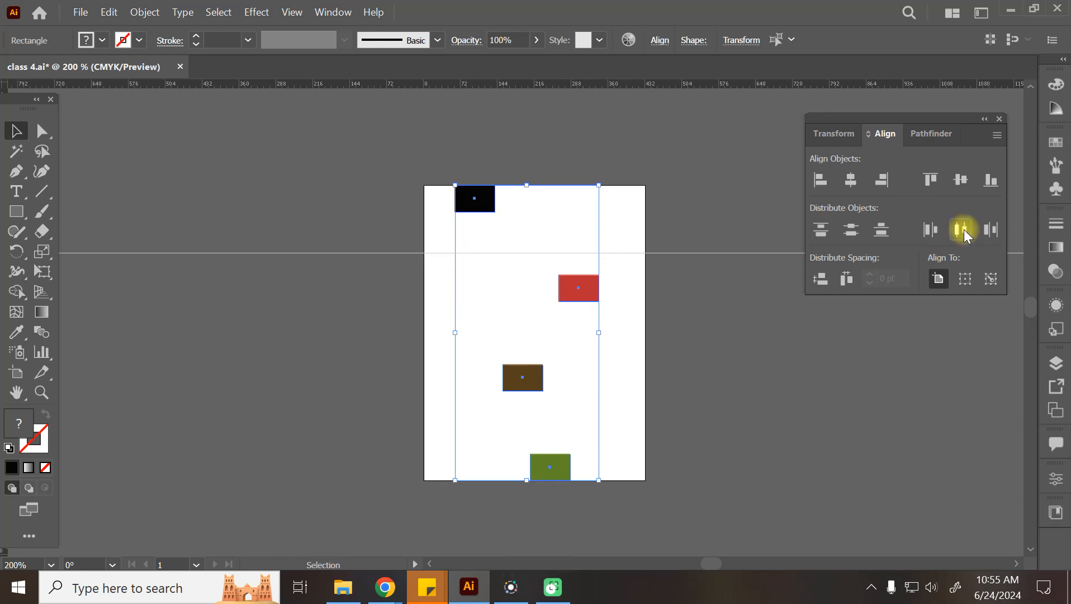
pyautogui.click(960, 230)
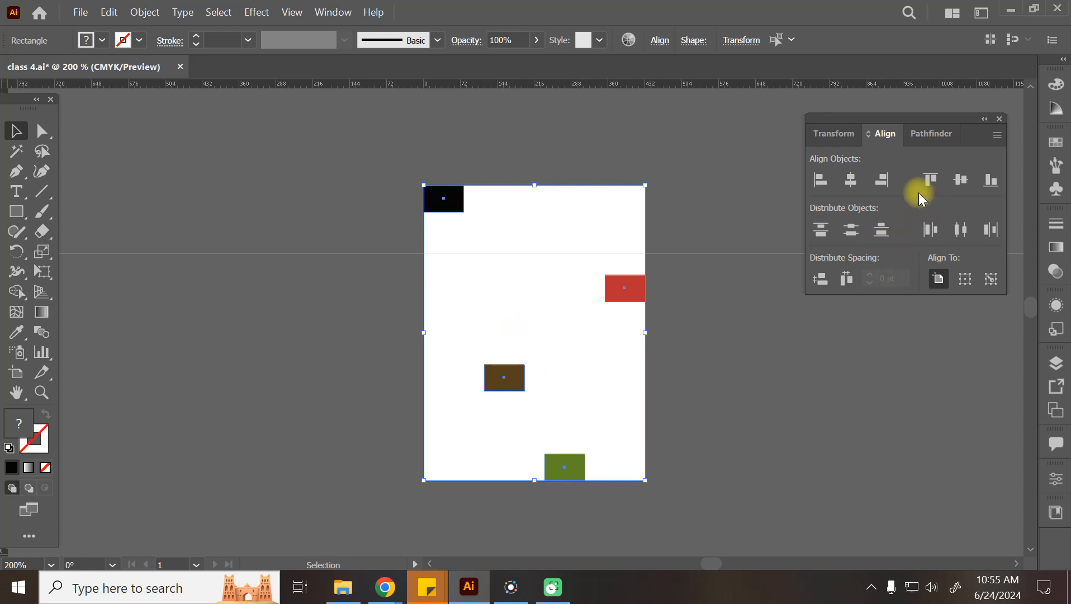
pyautogui.click(927, 179)
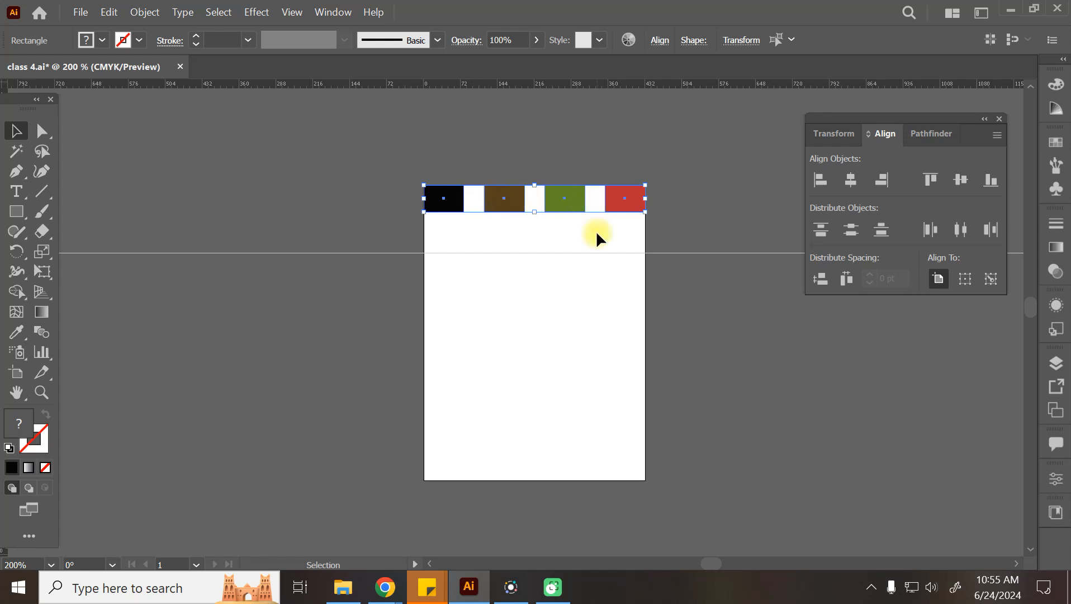
pyautogui.hotkey('ctrl', 'z')
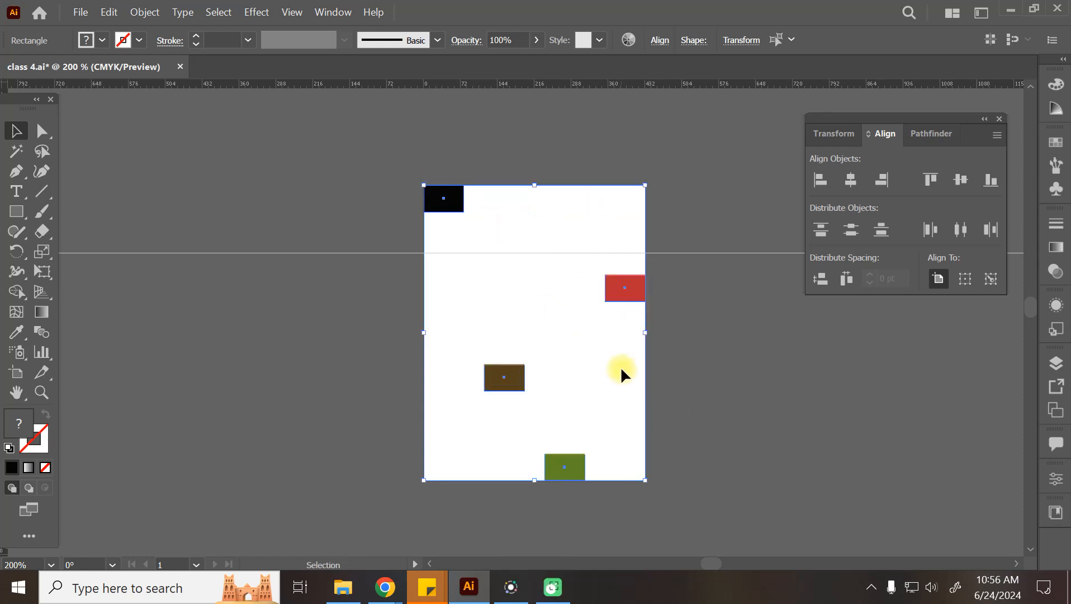
pyautogui.hotkey('ctrl', 'z')
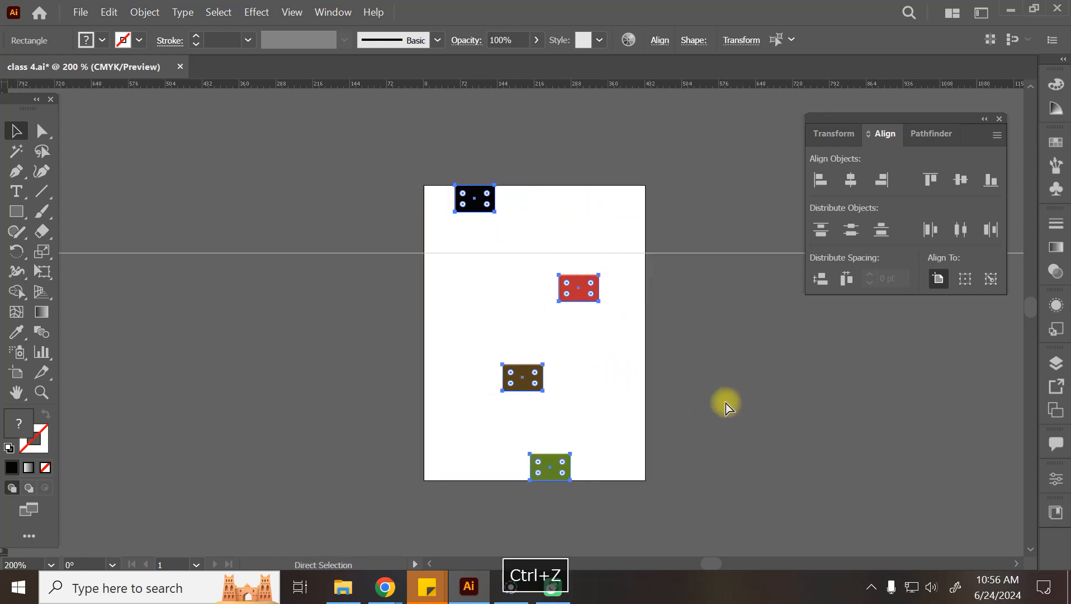
# Step: Move the red rectangle off the artboard's right side, shift the other three rectangles slightly, and select all four
pyautogui.click(604, 323)
pyautogui.moveTo(590, 290); pyautogui.dragTo(710, 288)
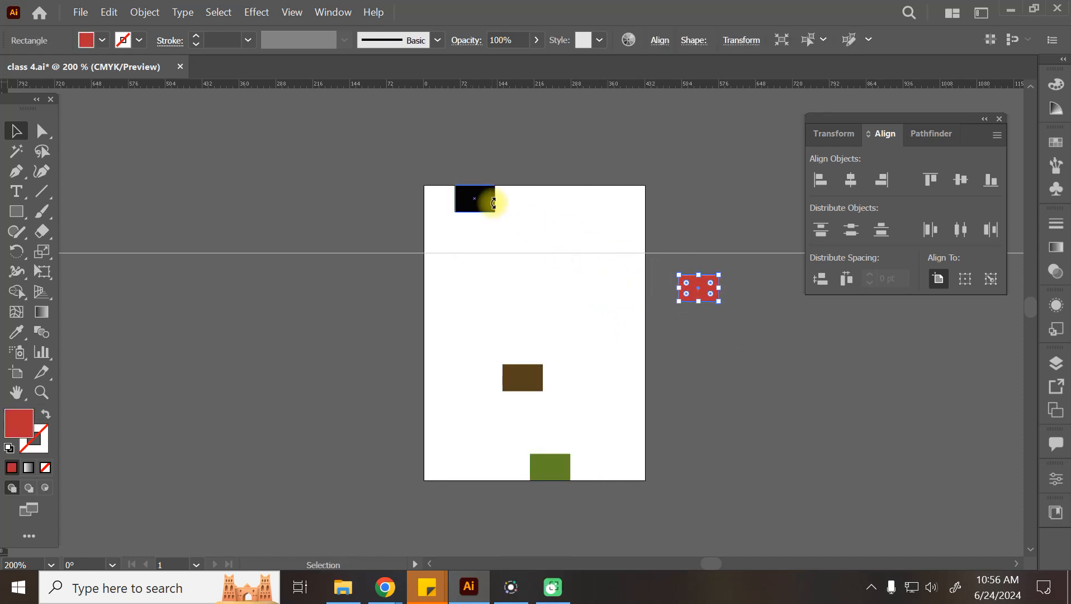
pyautogui.click(615, 153)
pyautogui.moveTo(471, 201); pyautogui.dragTo(477, 222)
pyautogui.moveTo(509, 369); pyautogui.dragTo(509, 338)
pyautogui.moveTo(544, 454); pyautogui.dragTo(577, 421)
pyautogui.moveTo(741, 143); pyautogui.dragTo(485, 452)
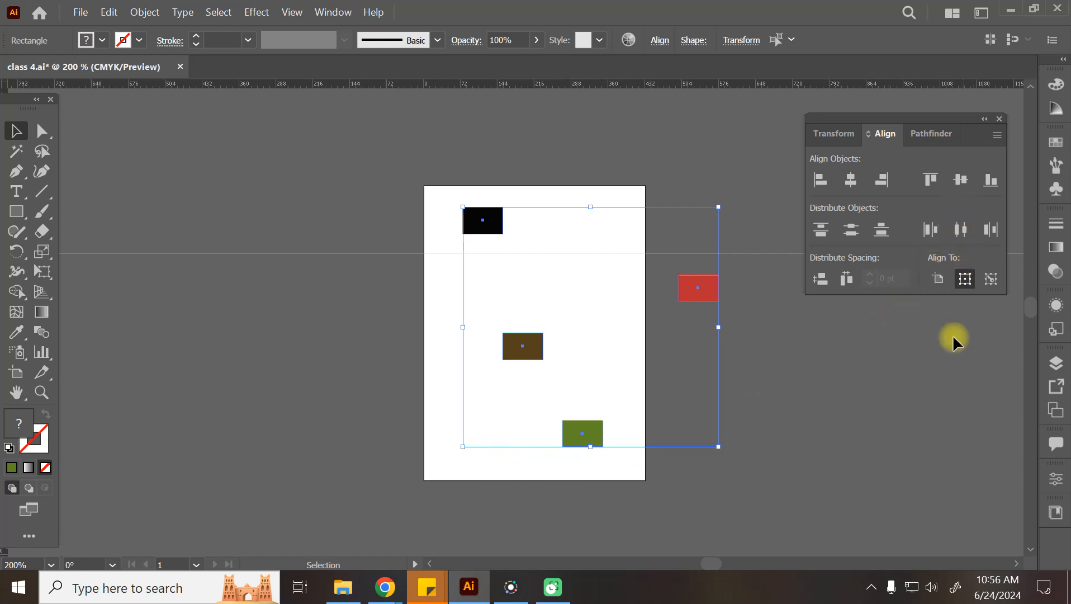
# Step: Distribute the rectangles vertically by top edges relative to the selection, and try left-aligning them, undoing the alignment
pyautogui.click(829, 237)
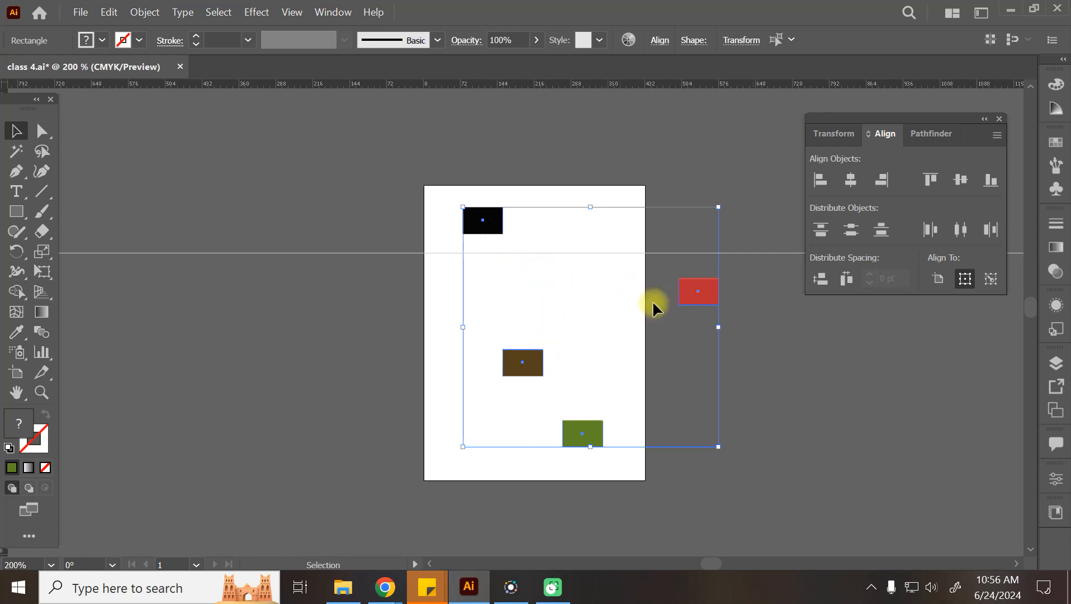
pyautogui.click(831, 179)
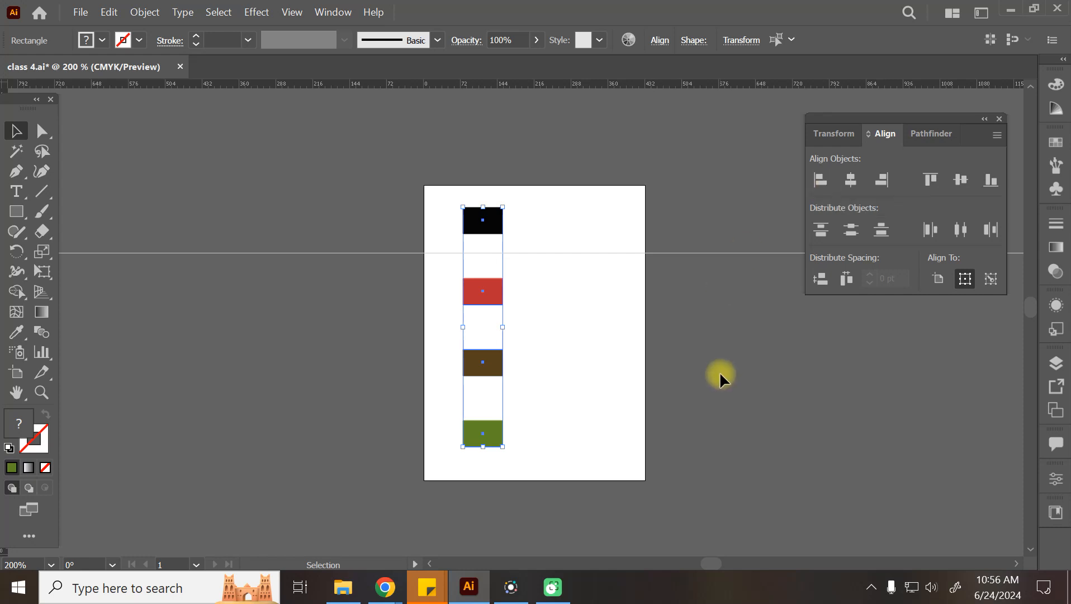
pyautogui.hotkey('ctrl', 'z')
pyautogui.hotkey('ctrl', 'z')
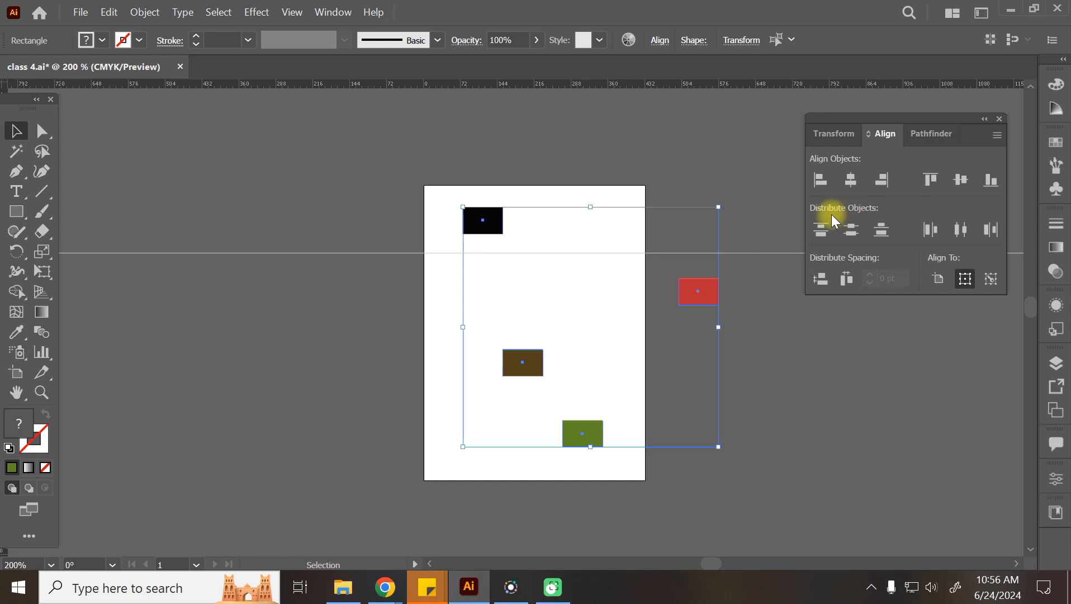
# Step: Try distributing the vertical and horizontal spacing of the four rectangles within the selection, undoing the change
pyautogui.click(825, 281)
pyautogui.click(842, 280)
pyautogui.press('a')
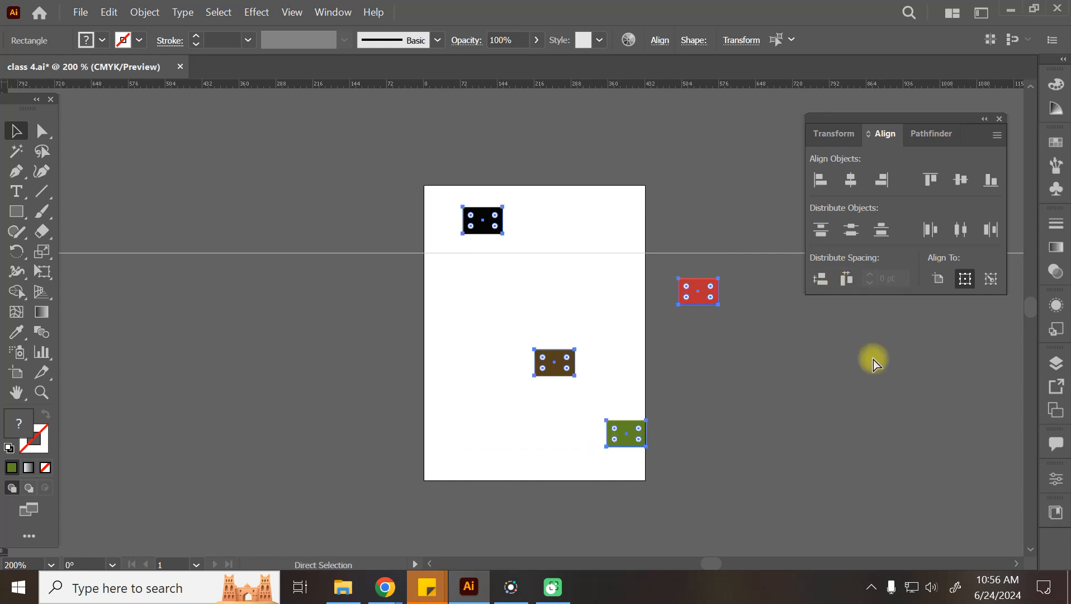
pyautogui.hotkey('ctrl', 'z')
pyautogui.press('v')
# Step: Set Align To to Artboard and try distributing the rectangles' horizontal spacing, undoing the distribution
pyautogui.click(938, 278)
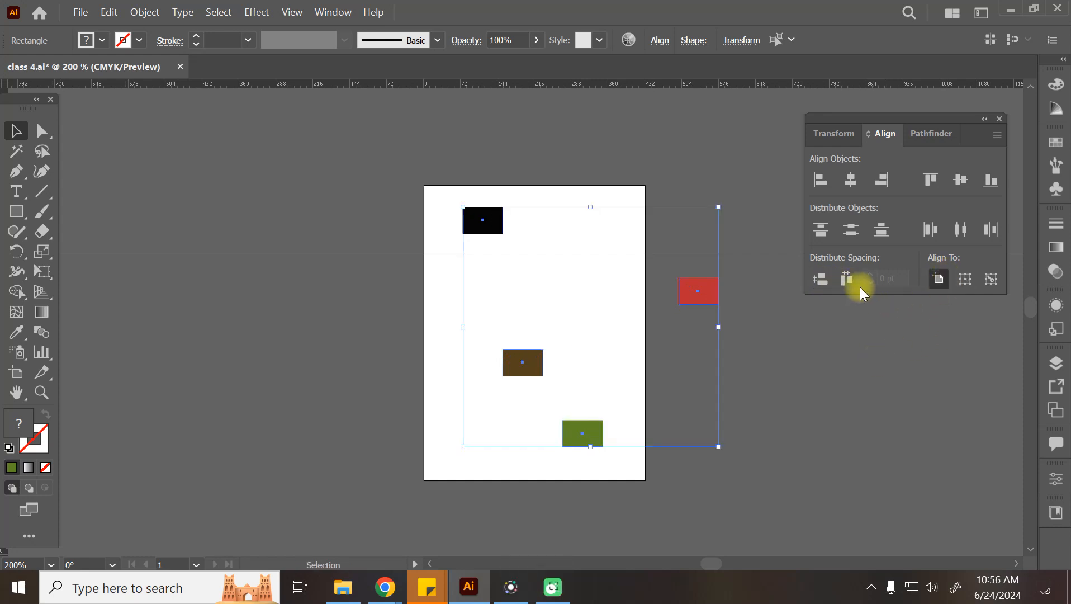
pyautogui.click(851, 281)
pyautogui.press('a')
pyautogui.hotkey('ctrl', 'z')
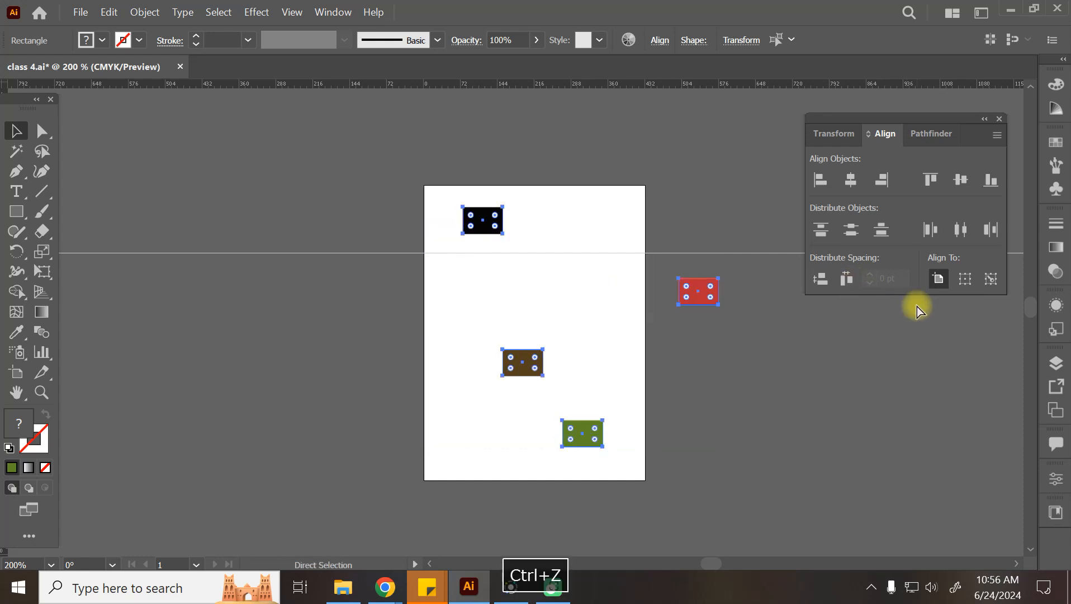
# Step: Set Align To to Key Object with the brown rectangle as the key, and enter 20 pt as the distribute spacing
pyautogui.click(989, 279)
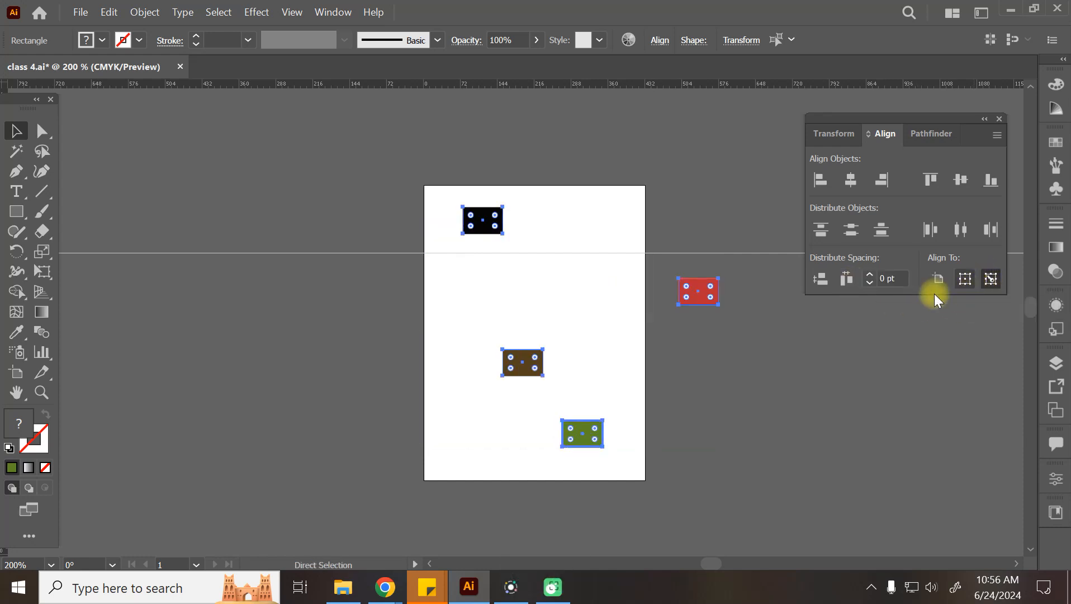
pyautogui.press('v')
pyautogui.click(530, 364)
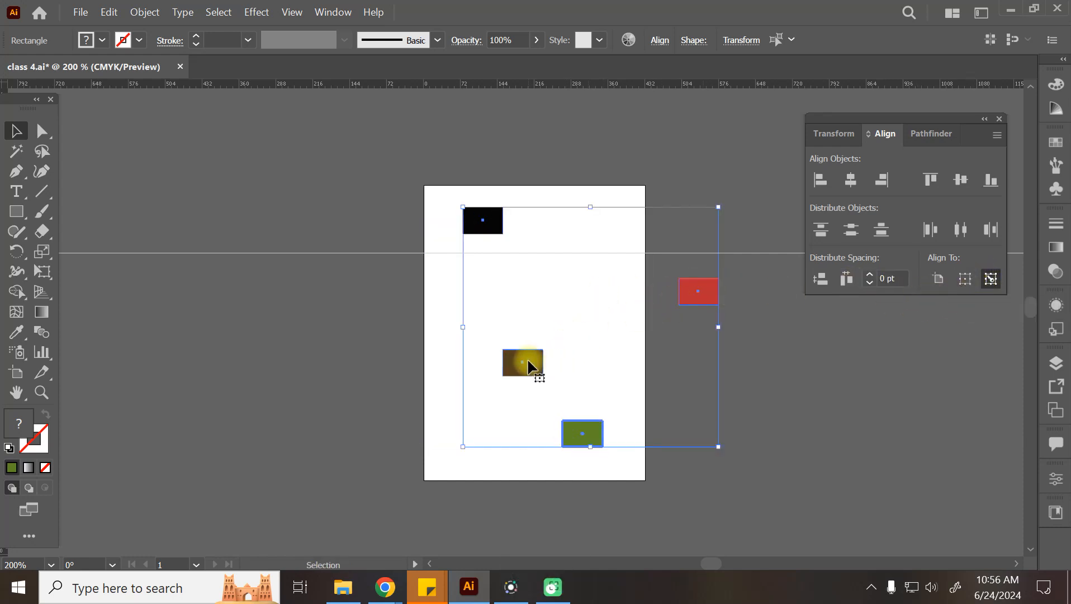
pyautogui.click(895, 280)
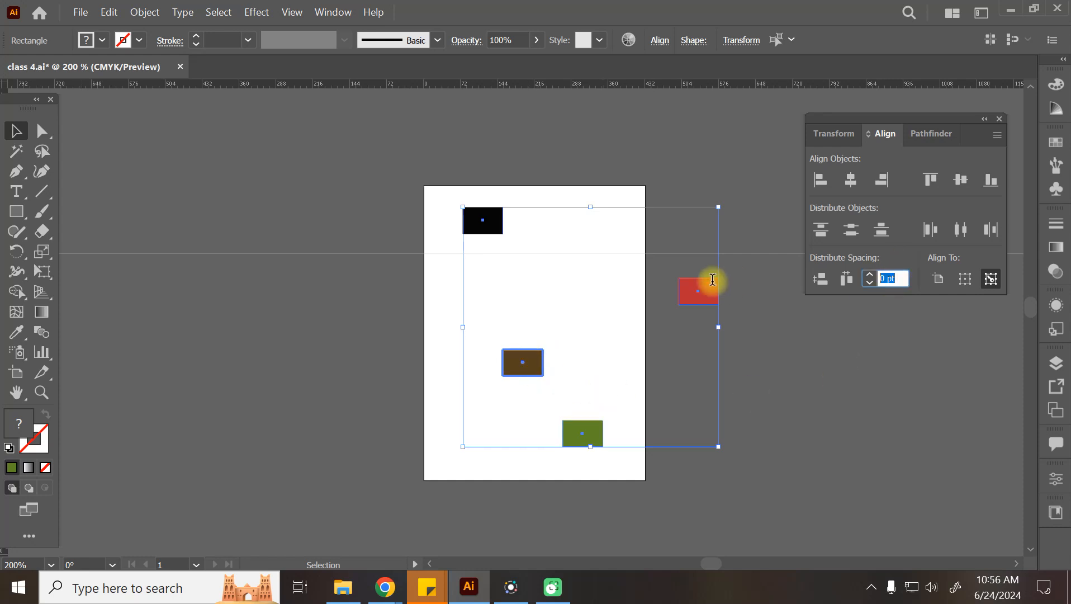
pyautogui.write('20')
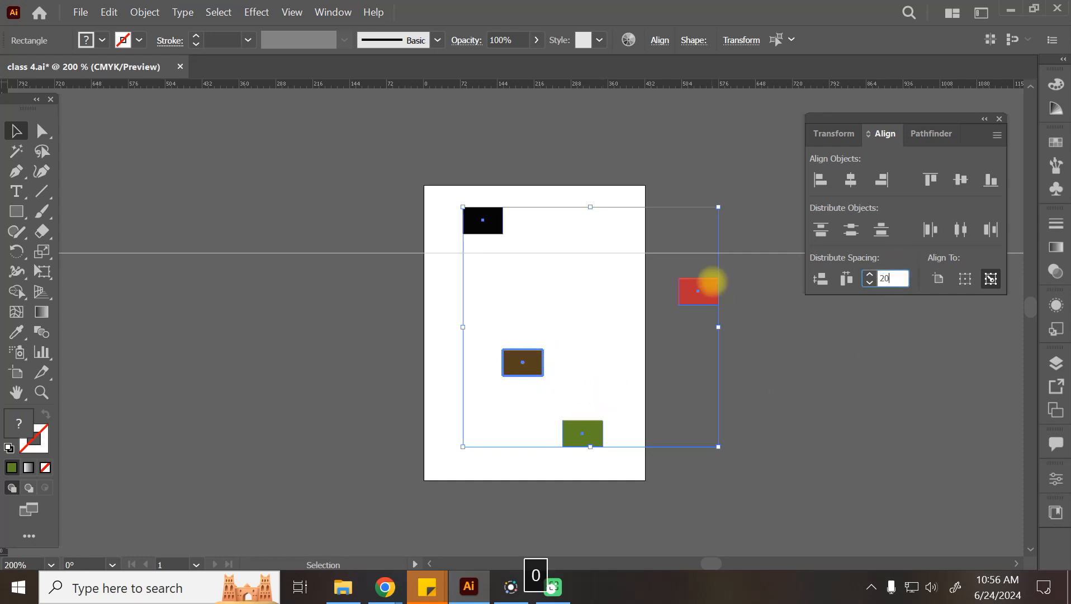
pyautogui.press('Tab')
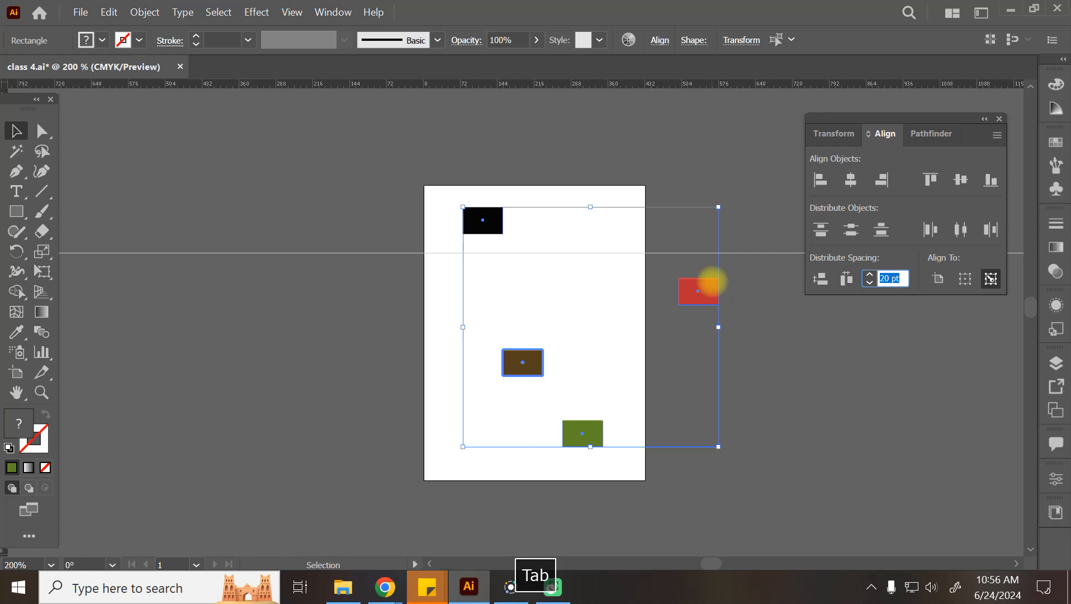
pyautogui.press('Return')
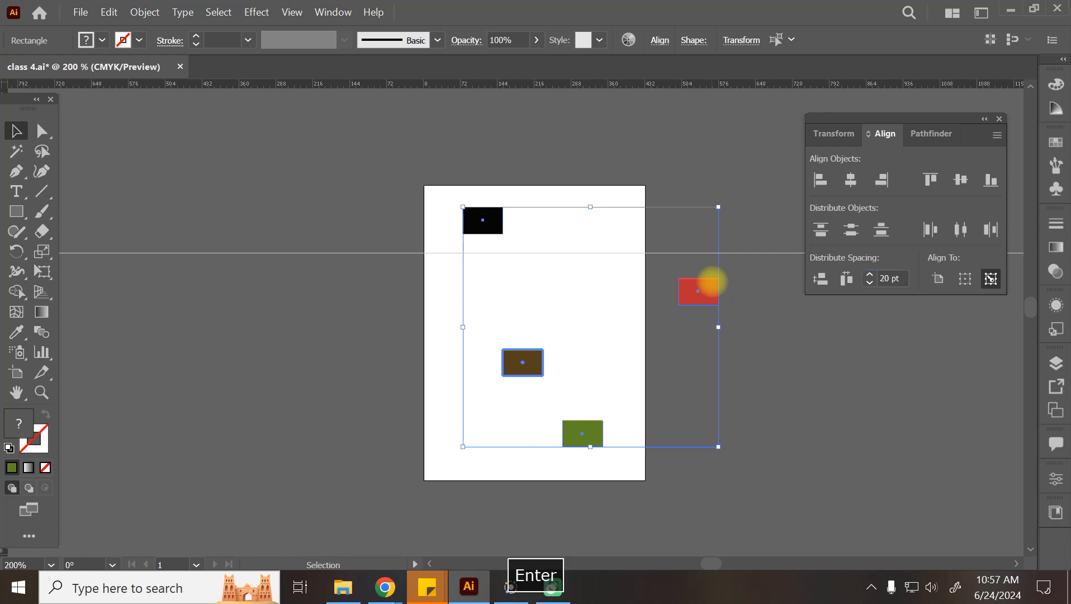
# Step: Distribute the rectangles' horizontal and vertical spacing at 27 pt, and align their left edges to the brown key rectangle
pyautogui.click(869, 283)
pyautogui.click(846, 278)
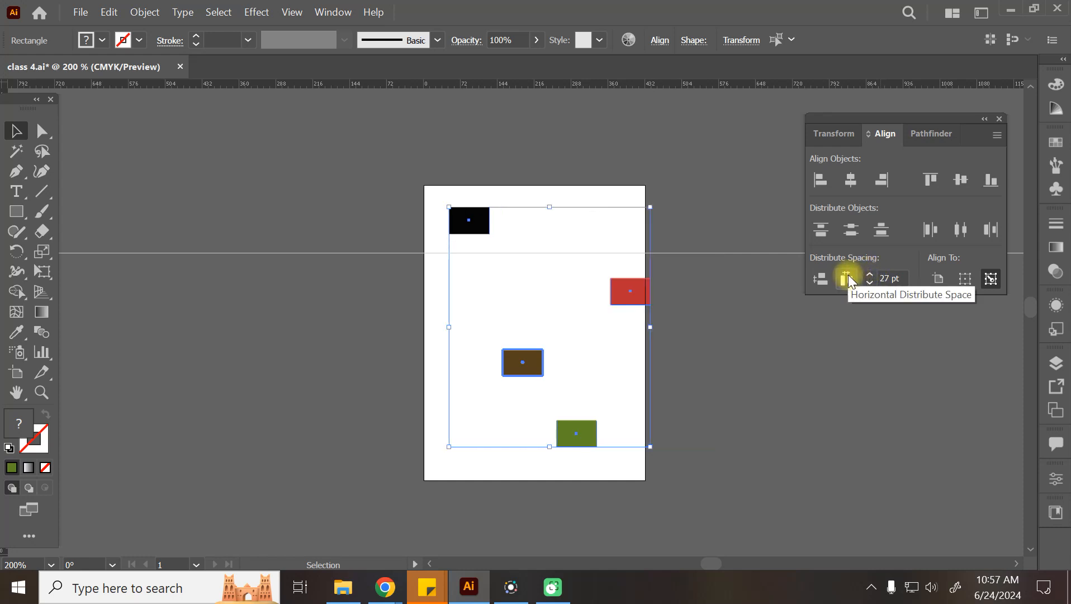
pyautogui.click(820, 279)
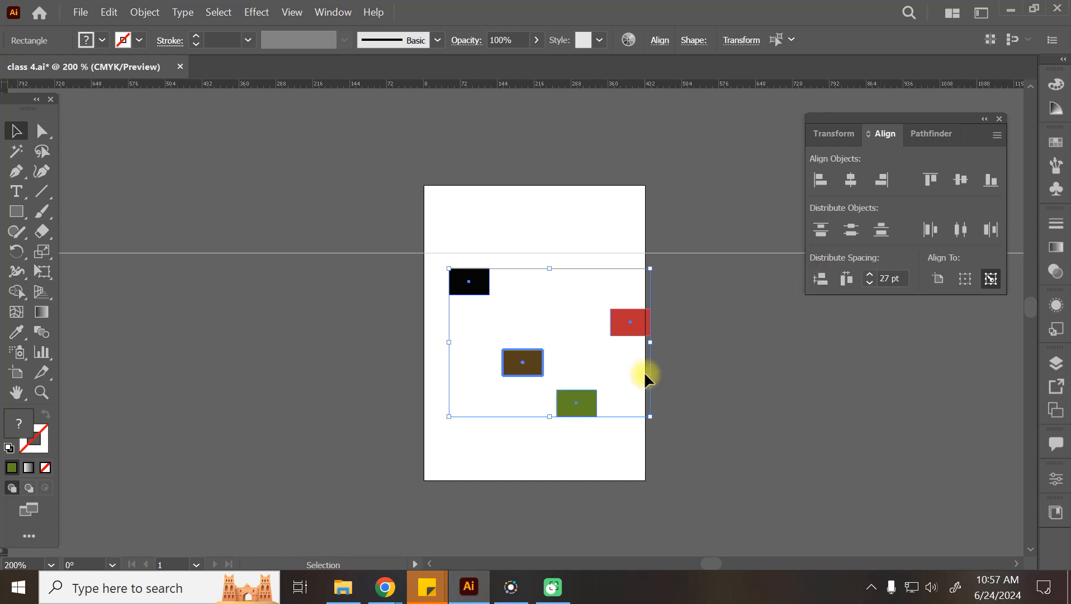
pyautogui.click(819, 179)
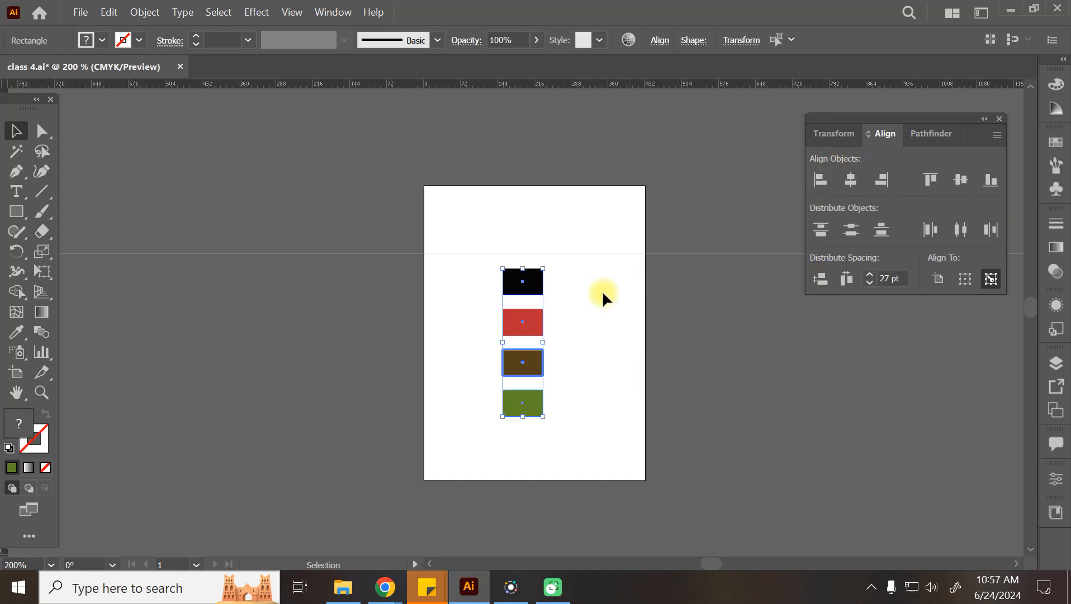
# Step: Set the distribute spacing to 36 pt and distribute the four rectangles vertically and horizontally around the brown key rectangle
pyautogui.click(900, 278)
pyautogui.moveTo(900, 278); pyautogui.dragTo(777, 276)
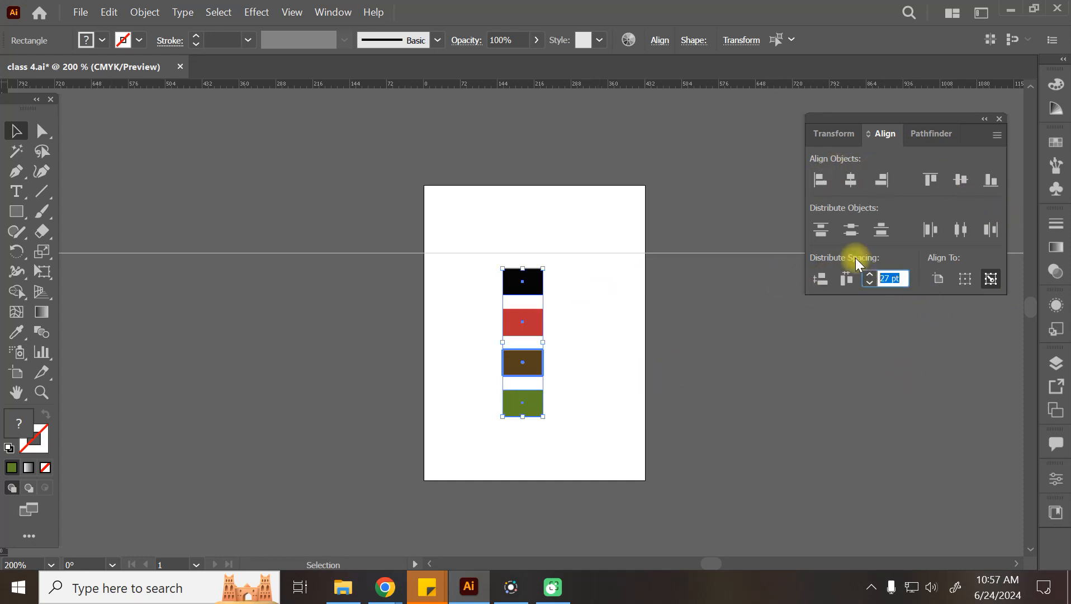
pyautogui.write('24')
pyautogui.press('BackSpace')
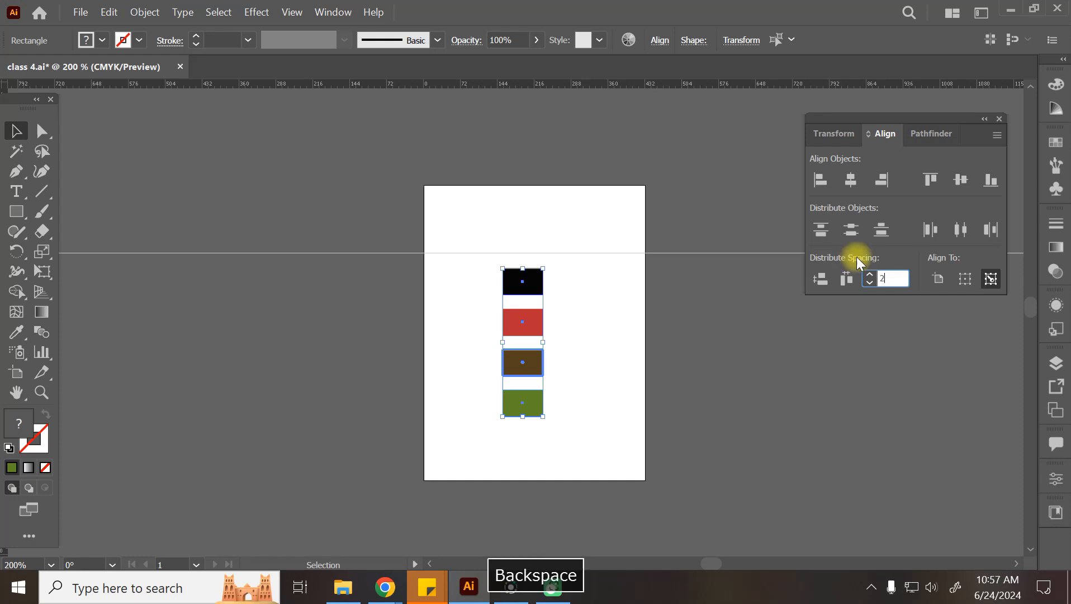
pyautogui.write('36')
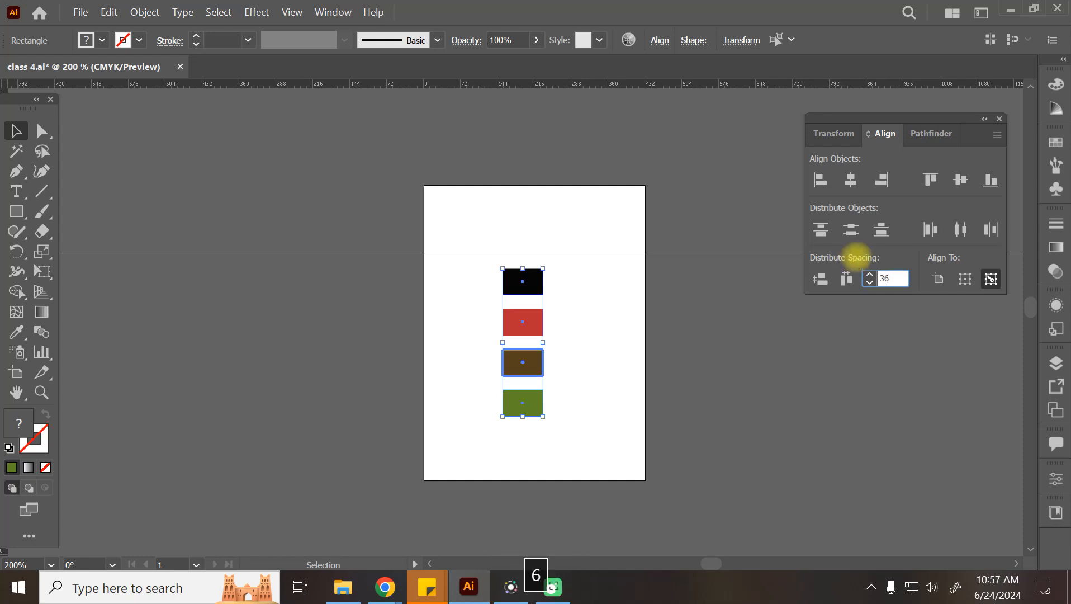
pyautogui.click(827, 279)
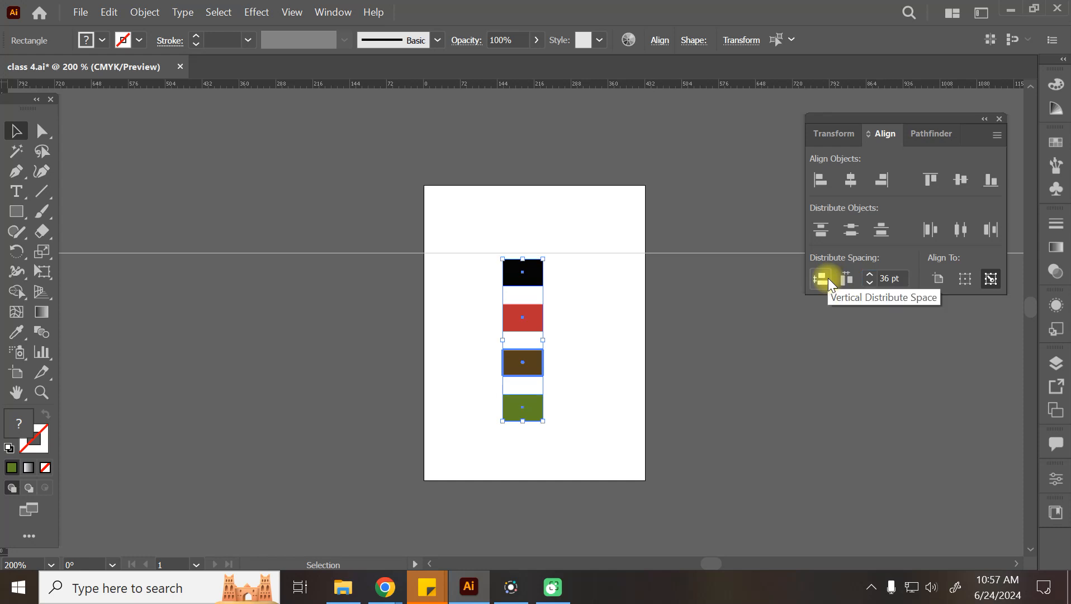
pyautogui.click(847, 280)
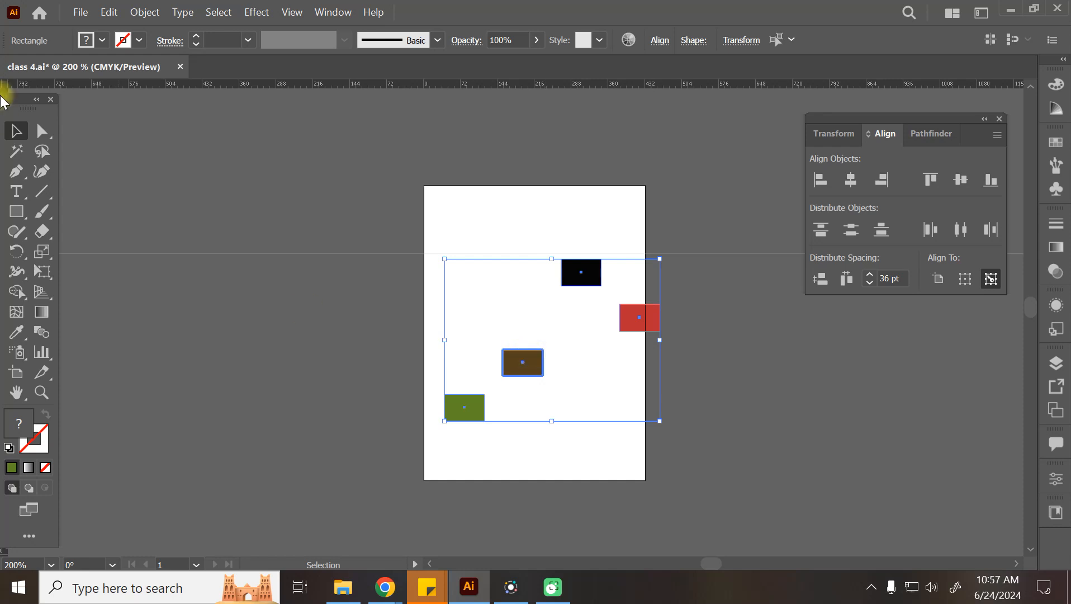
pyautogui.click(387, 180)
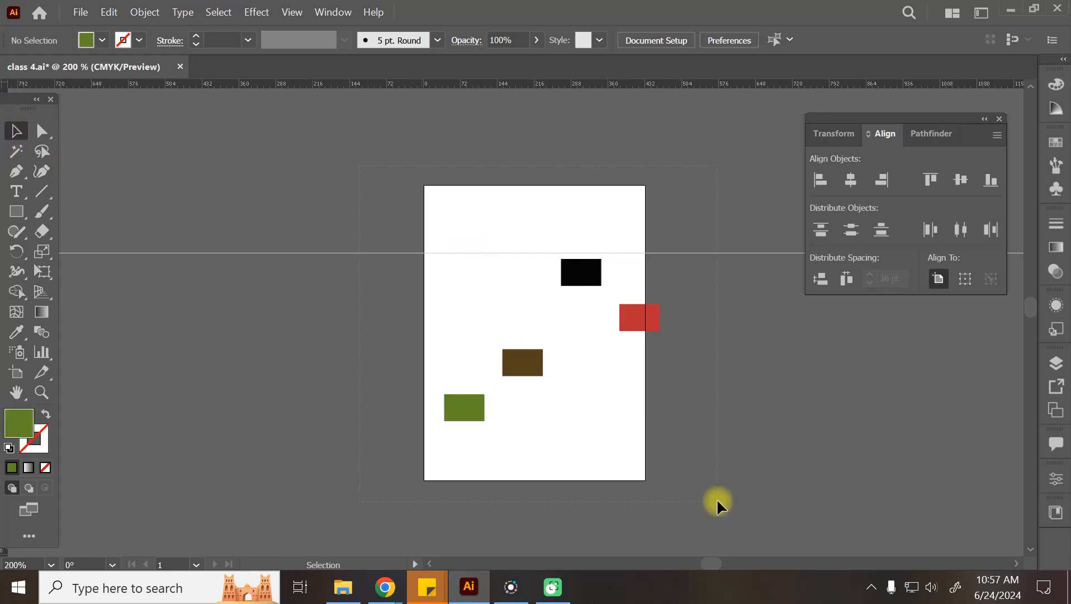
pyautogui.hotkey('ctrl', 'a')
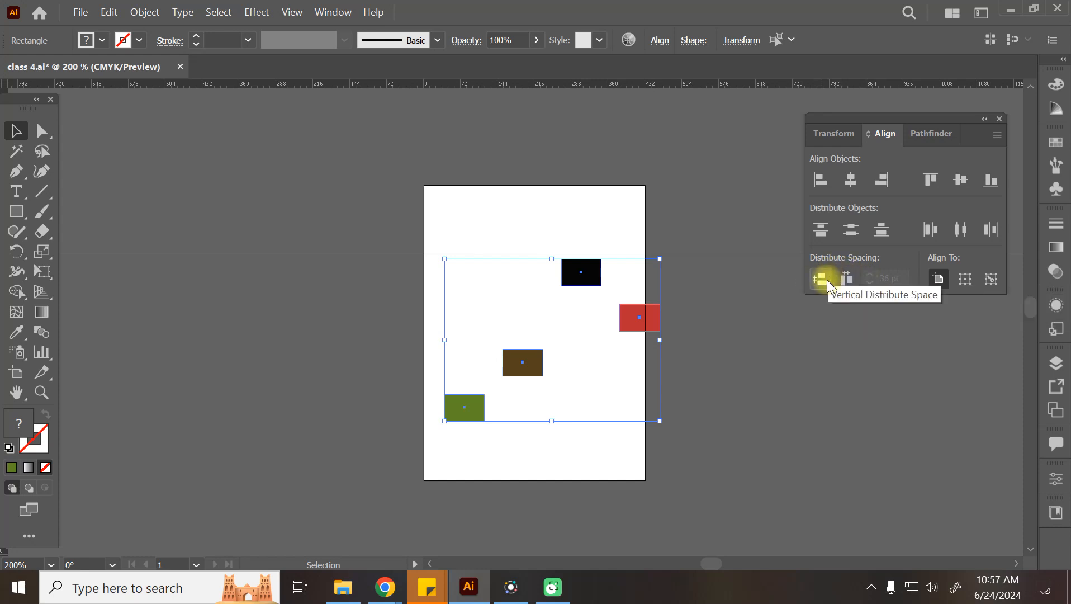
pyautogui.click(759, 393)
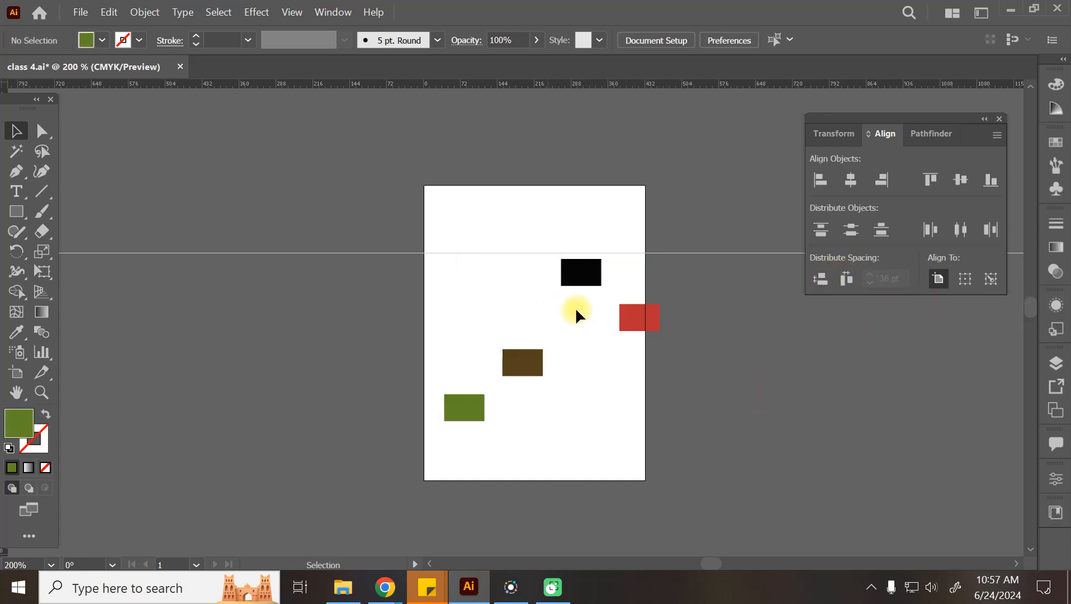
# Step: Move the brown rectangle down beside the green one, level with it and separated by about 20 pt
pyautogui.hotkey('ctrl', '=')
pyautogui.hotkey('ctrl', '=')
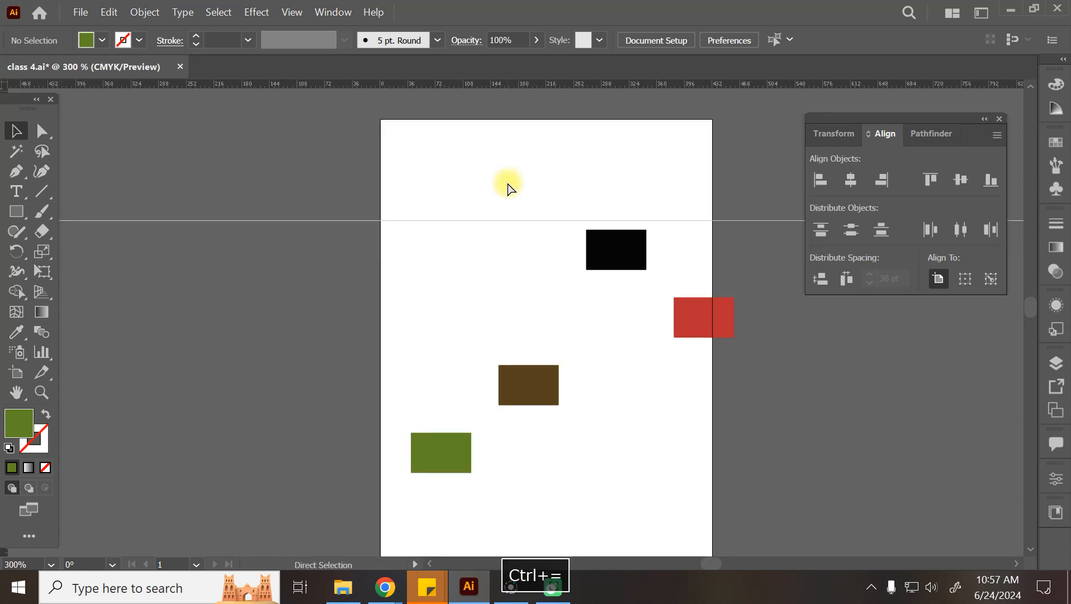
pyautogui.moveTo(564, 438); pyautogui.dragTo(473, 379)
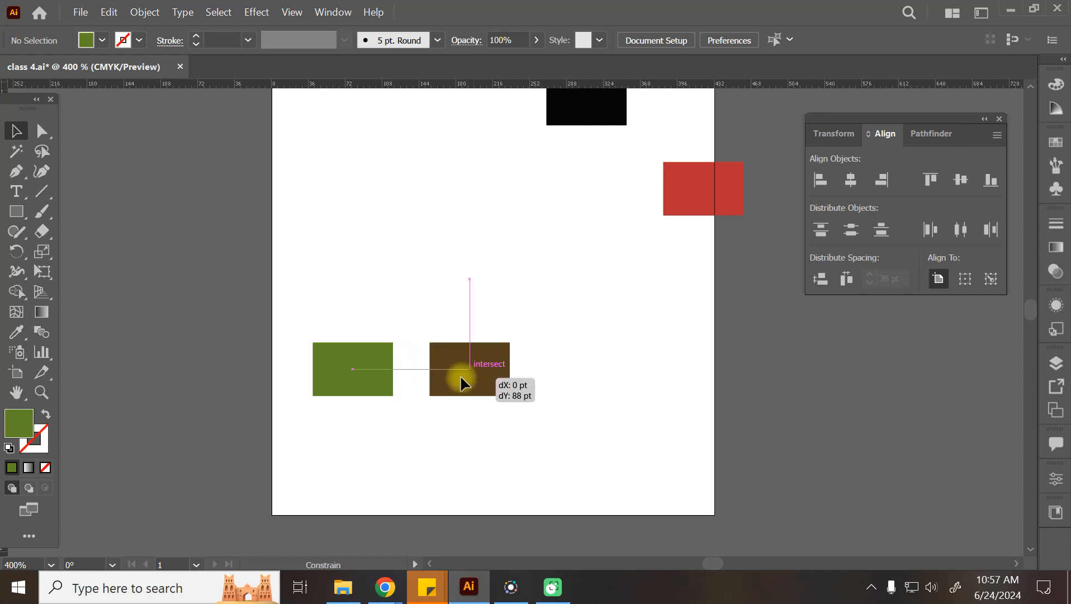
pyautogui.moveTo(451, 376)
pyautogui.mouseDown()
pyautogui.moveTo(436, 377)
pyautogui.moveTo(453, 378)
pyautogui.mouseUp()
pyautogui.moveTo(459, 379); pyautogui.dragTo(463, 375)
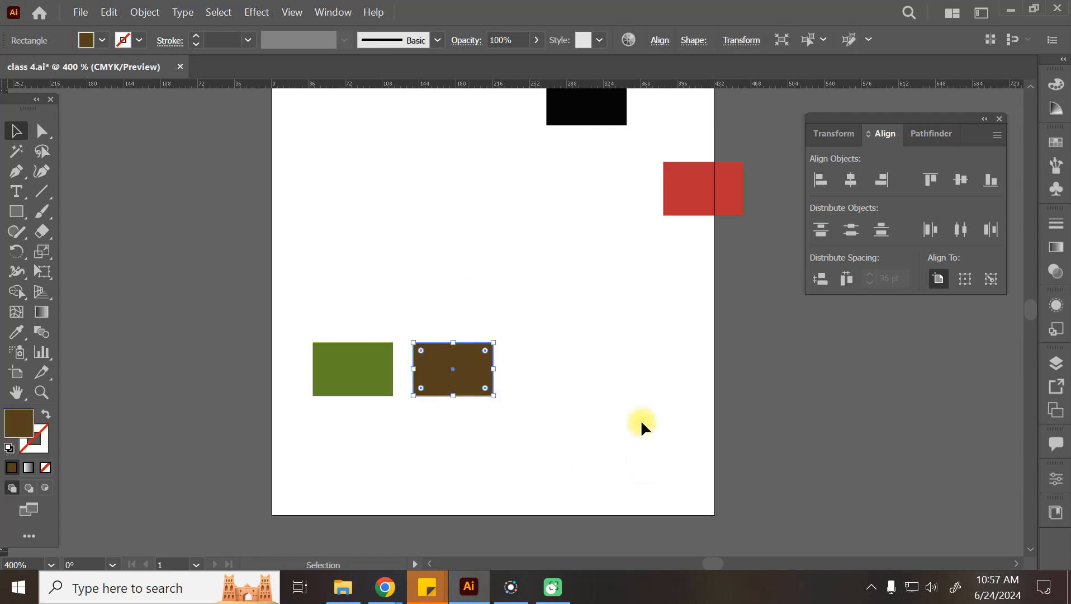
# Step: Move the red and black rectangles to the right of the brown one, with matching gaps of about 20 pt
pyautogui.moveTo(679, 190); pyautogui.dragTo(529, 369)
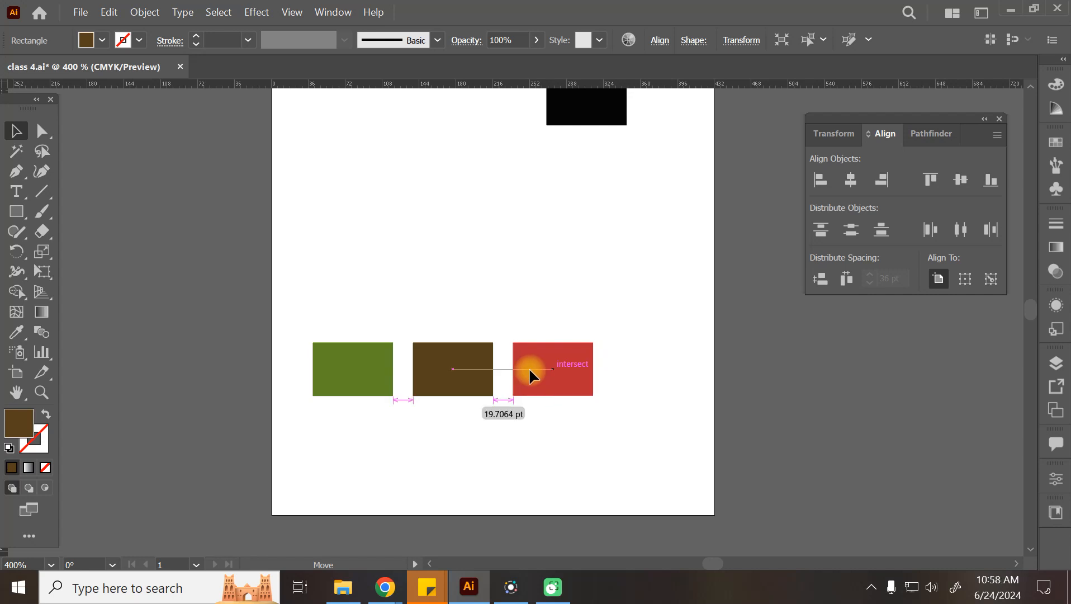
pyautogui.moveTo(529, 369); pyautogui.dragTo(529, 369)
pyautogui.moveTo(598, 114); pyautogui.dragTo(650, 373)
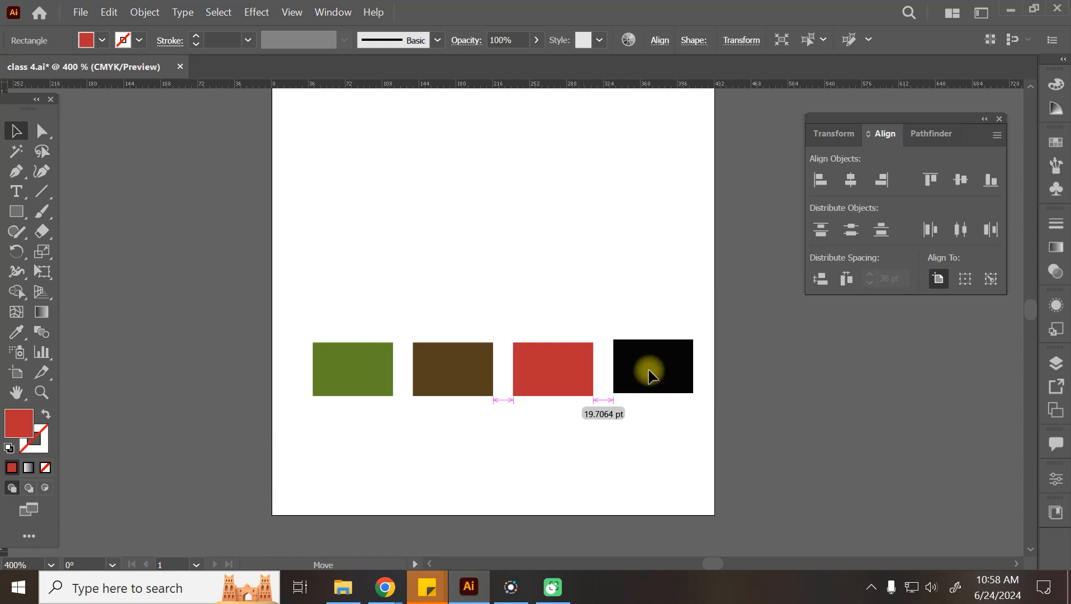
# Step: Stack the black, brown and green rectangles in a column above the red one, with green partly covering brown
pyautogui.moveTo(650, 374); pyautogui.dragTo(542, 331)
pyautogui.click(603, 451)
pyautogui.moveTo(435, 344); pyautogui.dragTo(513, 248)
pyautogui.moveTo(361, 371); pyautogui.dragTo(554, 238)
pyautogui.click(703, 299)
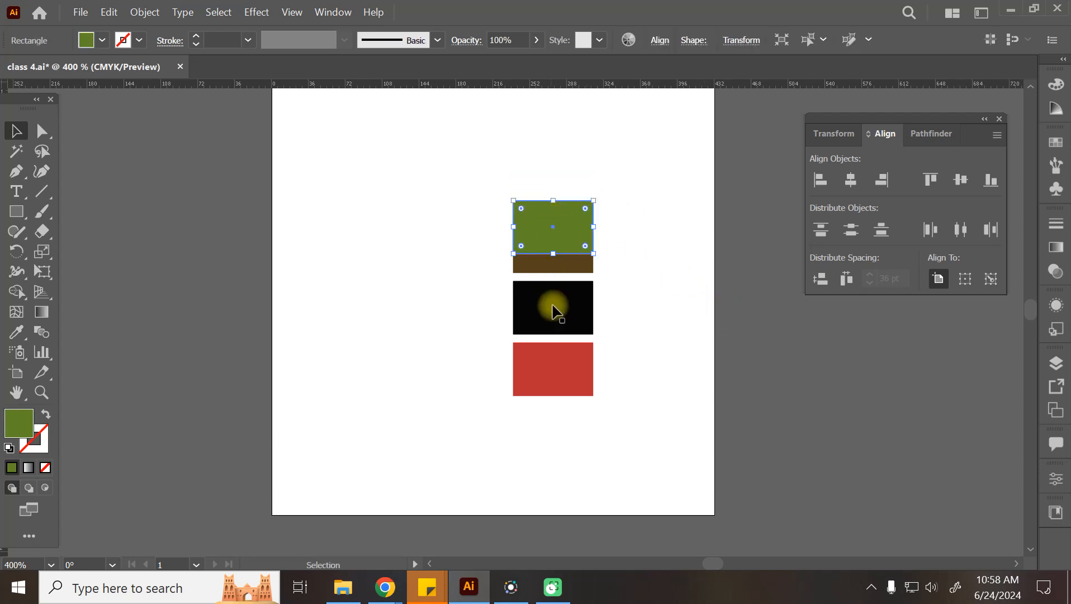
# Step: Move the black and red rectangles up the column so that all four rectangles overlap beneath the green one
pyautogui.moveTo(553, 321); pyautogui.dragTo(552, 291)
pyautogui.moveTo(551, 374); pyautogui.dragTo(549, 264)
pyautogui.click(653, 264)
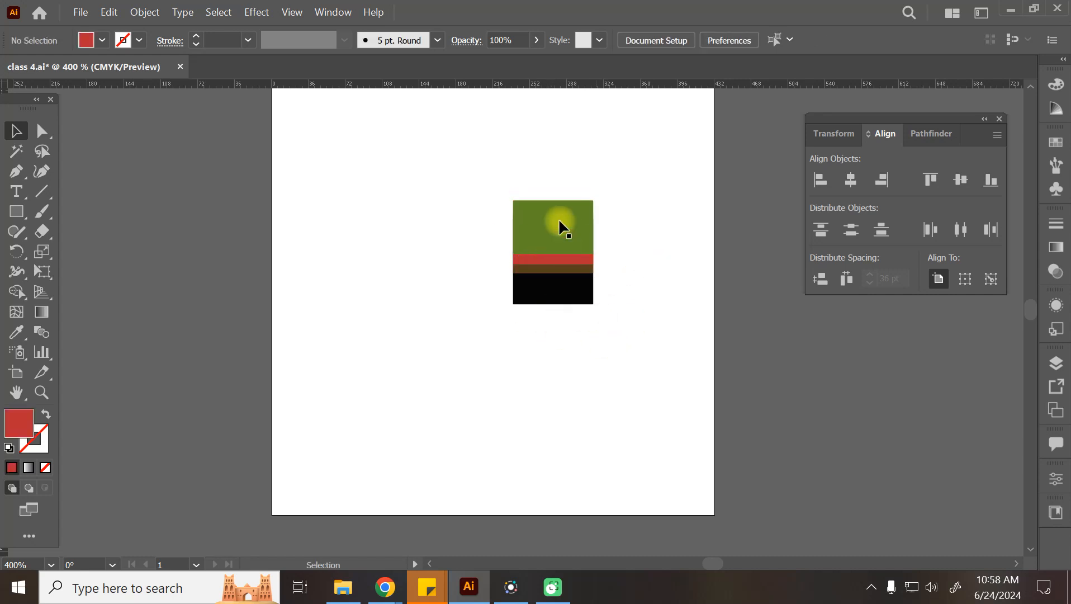
# Step: Send the green rectangle backward one level, behind the red one
pyautogui.hotkey('ctrl', '=')
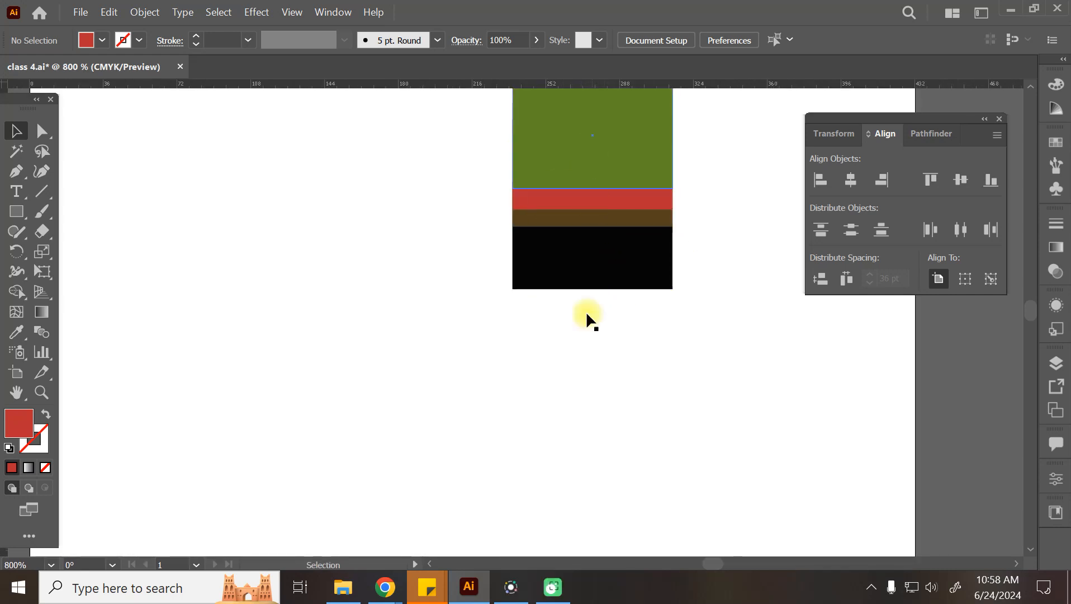
pyautogui.scroll(1, 579, 279)
pyautogui.click(567, 208)
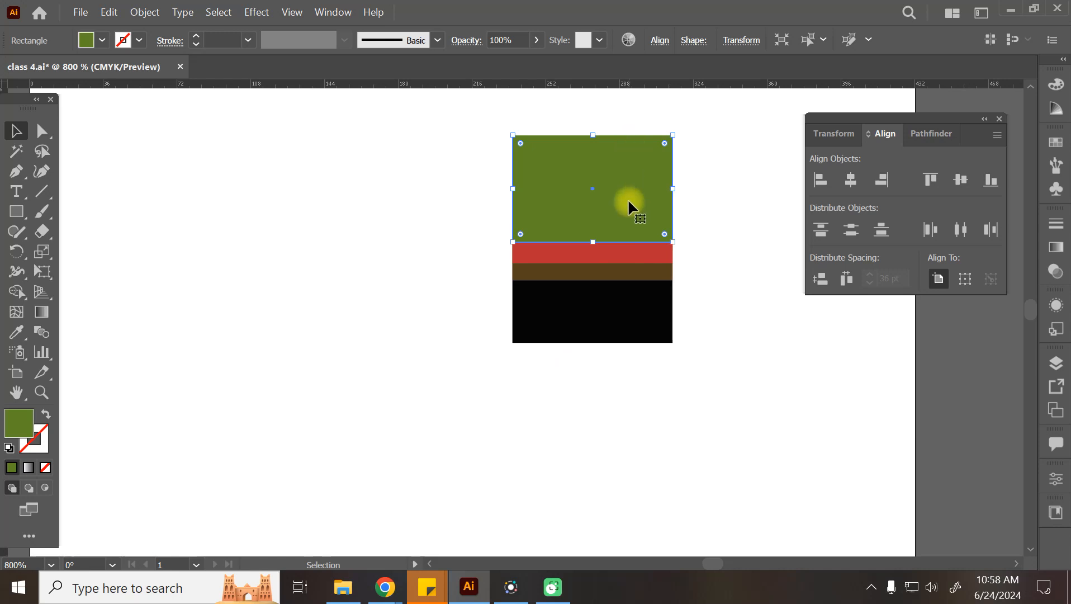
pyautogui.click(155, 13)
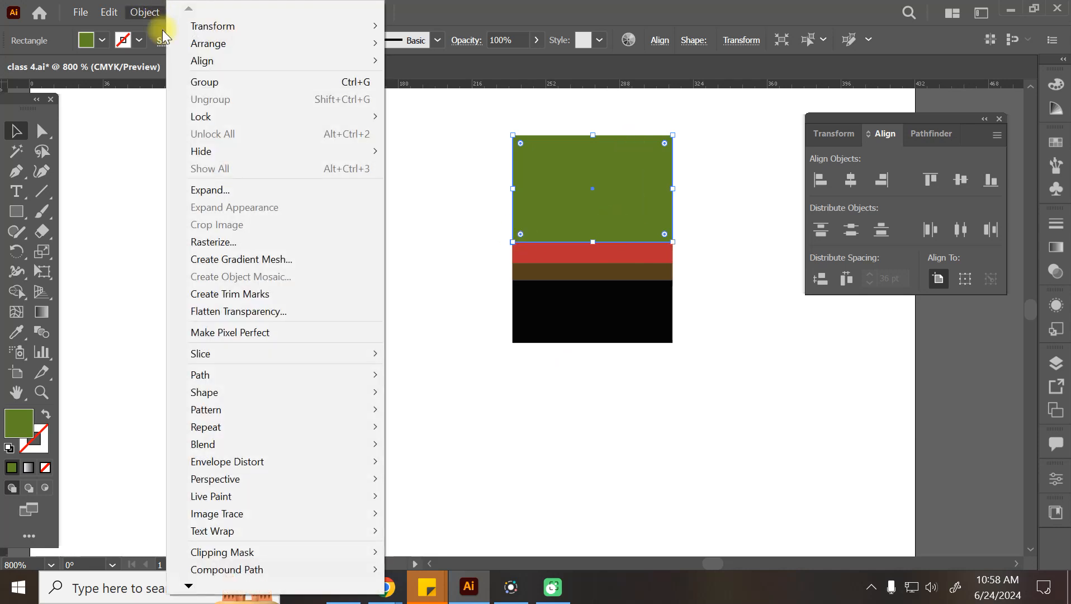
pyautogui.moveTo(206, 43)
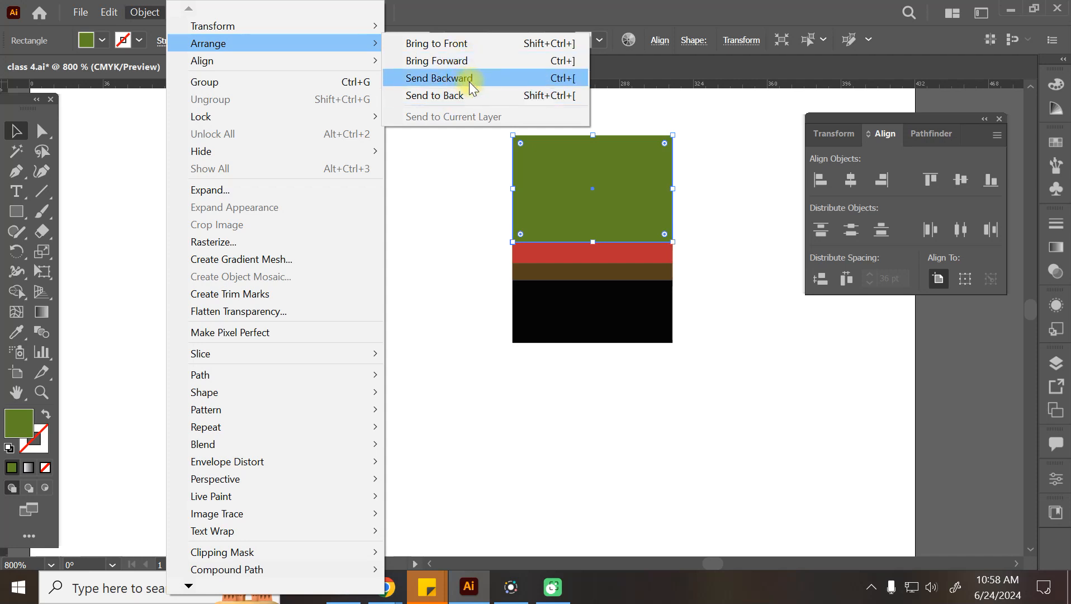
pyautogui.click(469, 82)
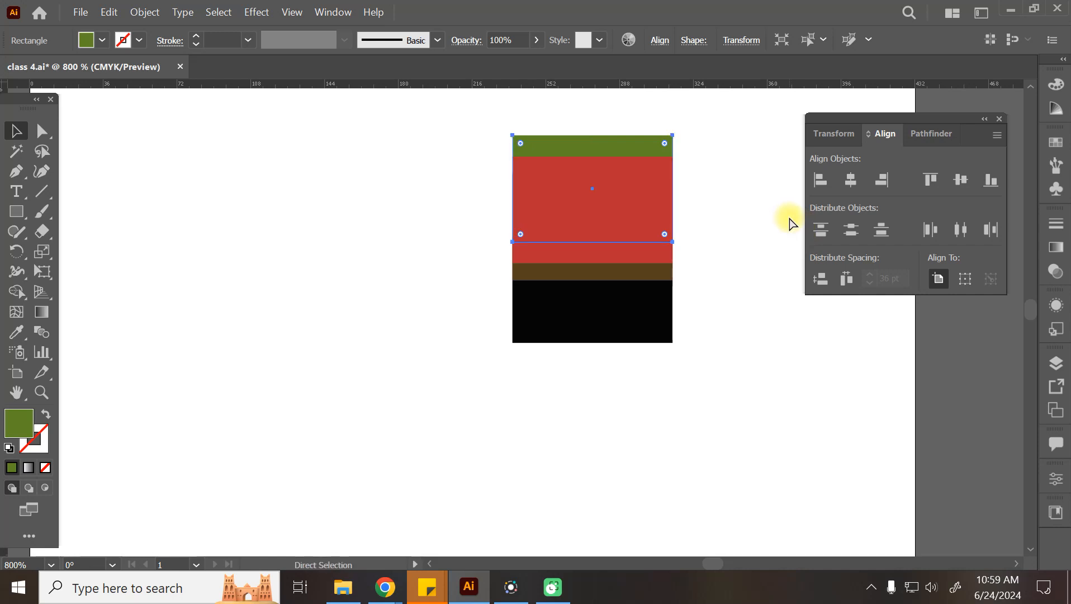
# Step: Try Send Backward and Bring Forward on the green rectangle, and move it straight down to overlap the brown and black ones
pyautogui.hotkey('ctrl', '[')
pyautogui.hotkey('ctrl', ']')
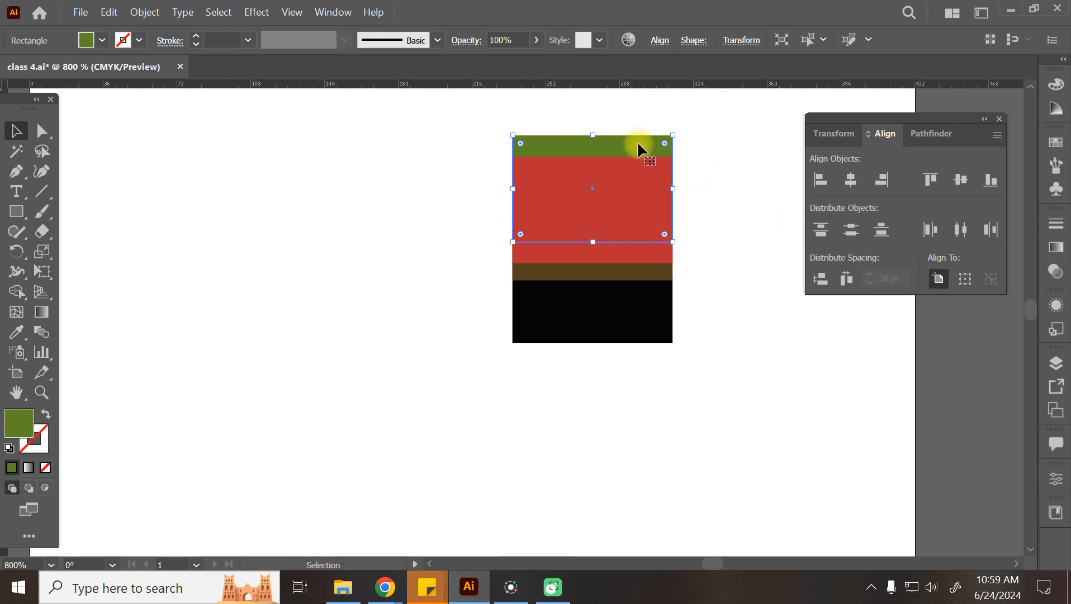
pyautogui.moveTo(639, 142); pyautogui.dragTo(639, 270)
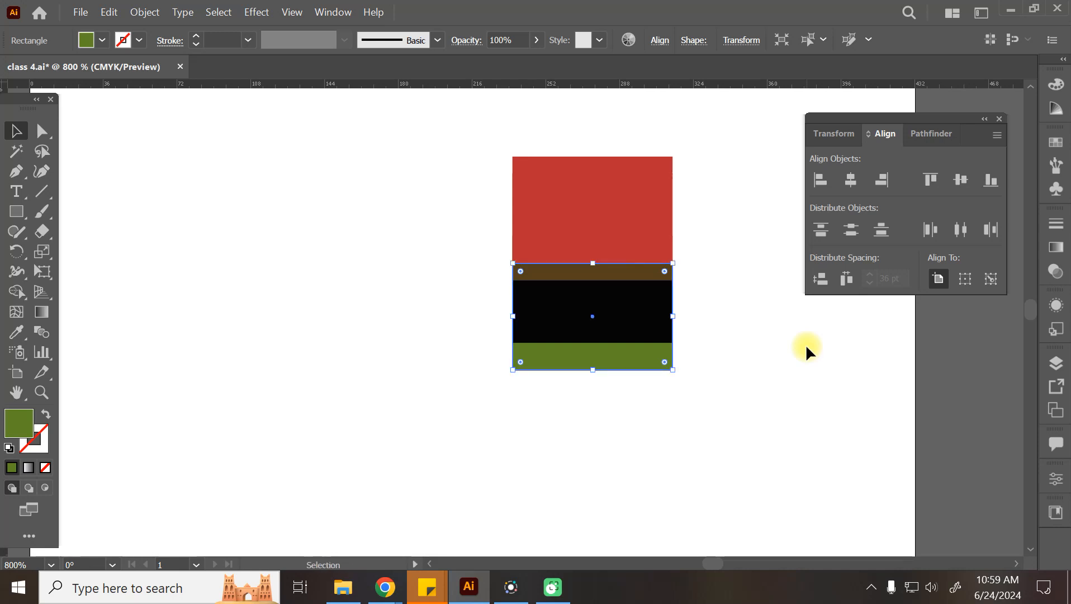
# Step: Bring the green rectangle forward in front of the black and brown ones, and move it back up over the red one
pyautogui.press('ctrl')
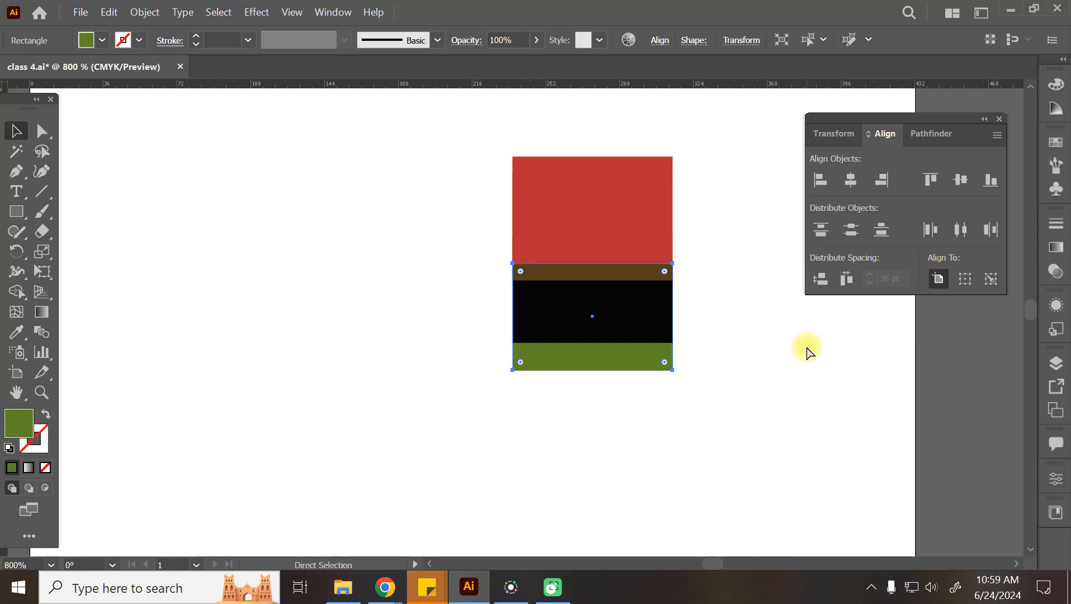
pyautogui.hotkey('ctrl', ']')
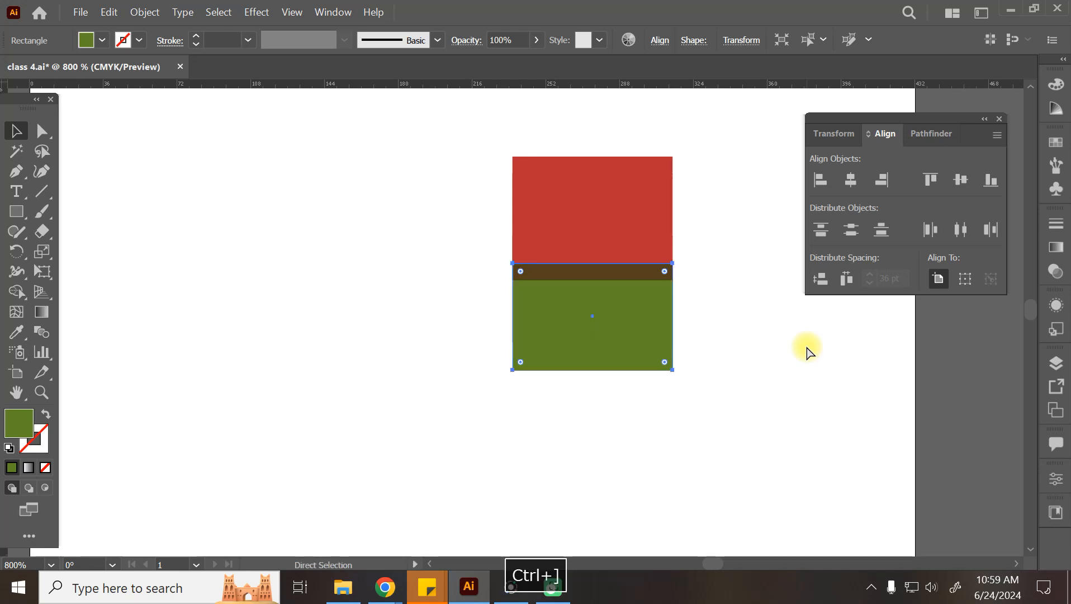
pyautogui.hotkey('ctrl', ']')
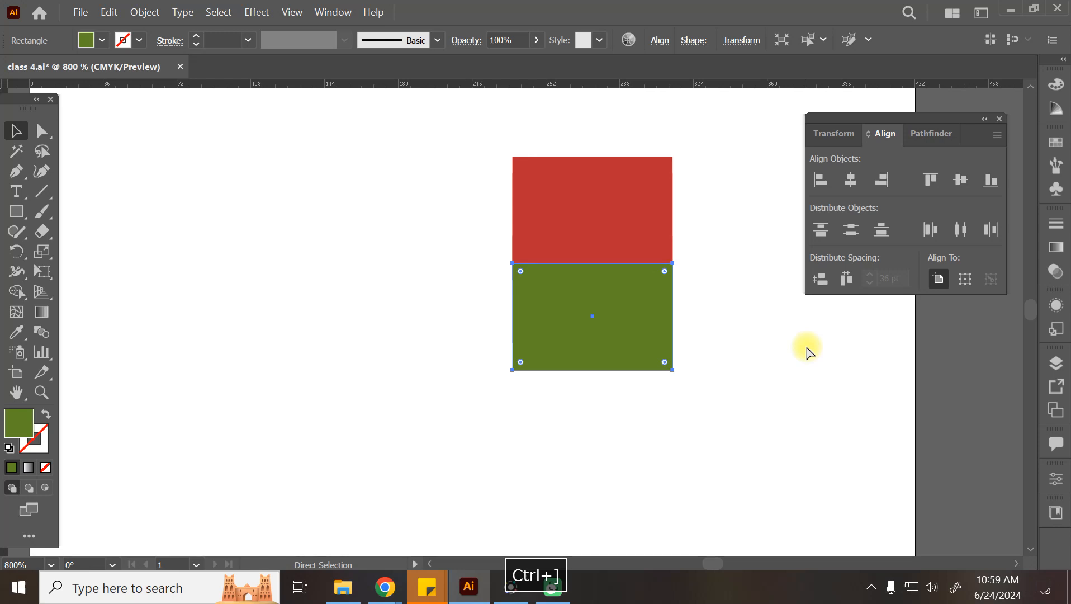
pyautogui.moveTo(592, 324); pyautogui.dragTo(586, 193)
pyautogui.press('ctrl')
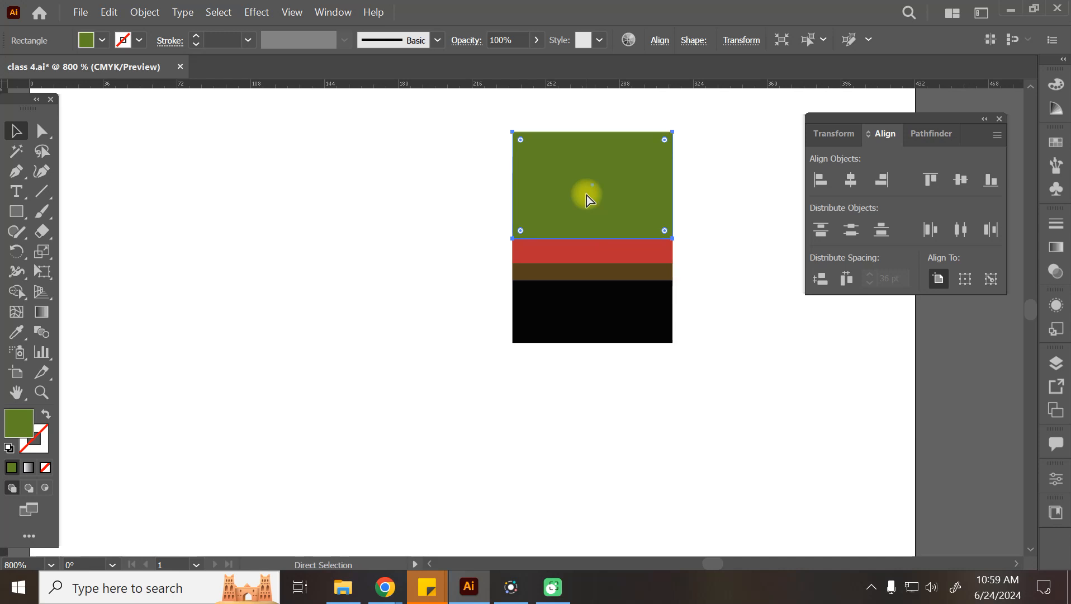
# Step: Send the green rectangle backward behind the other rectangles, and expand Layer 1 to list its objects
pyautogui.hotkey('ctrl', '[')
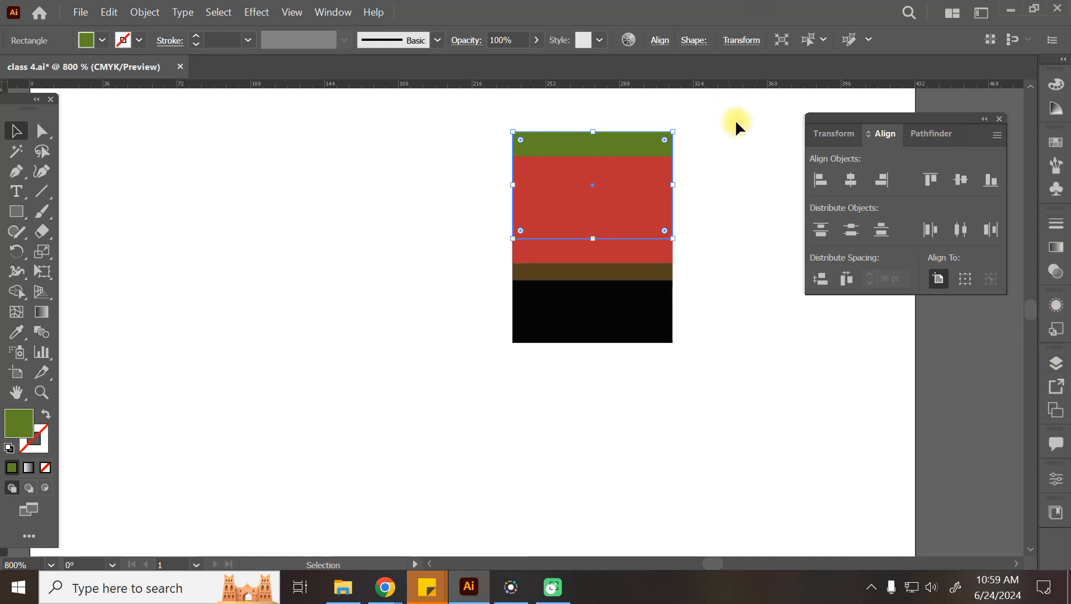
pyautogui.press('F7')
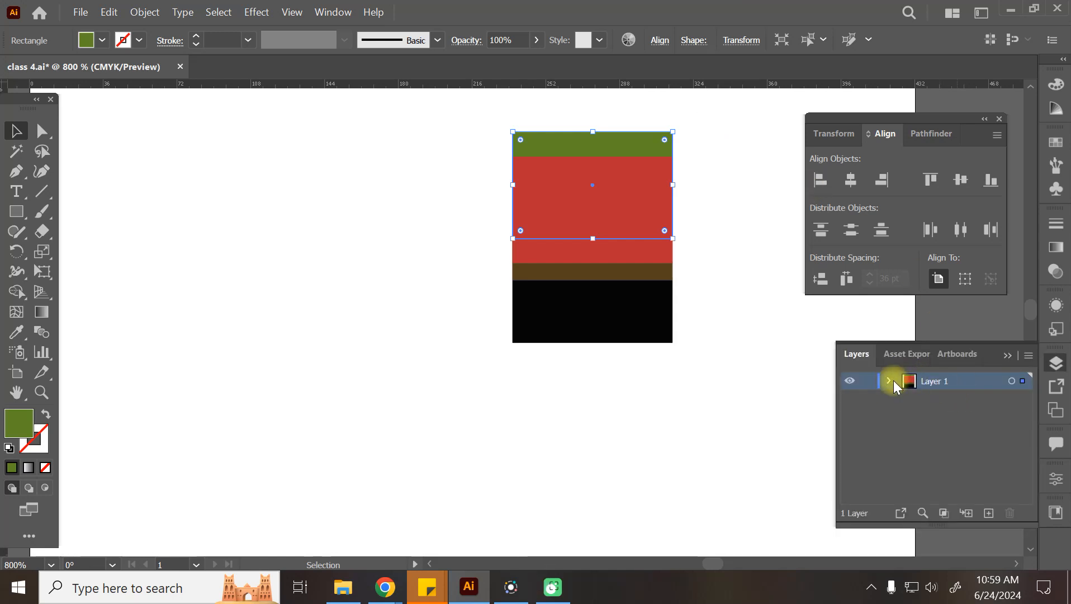
pyautogui.click(890, 382)
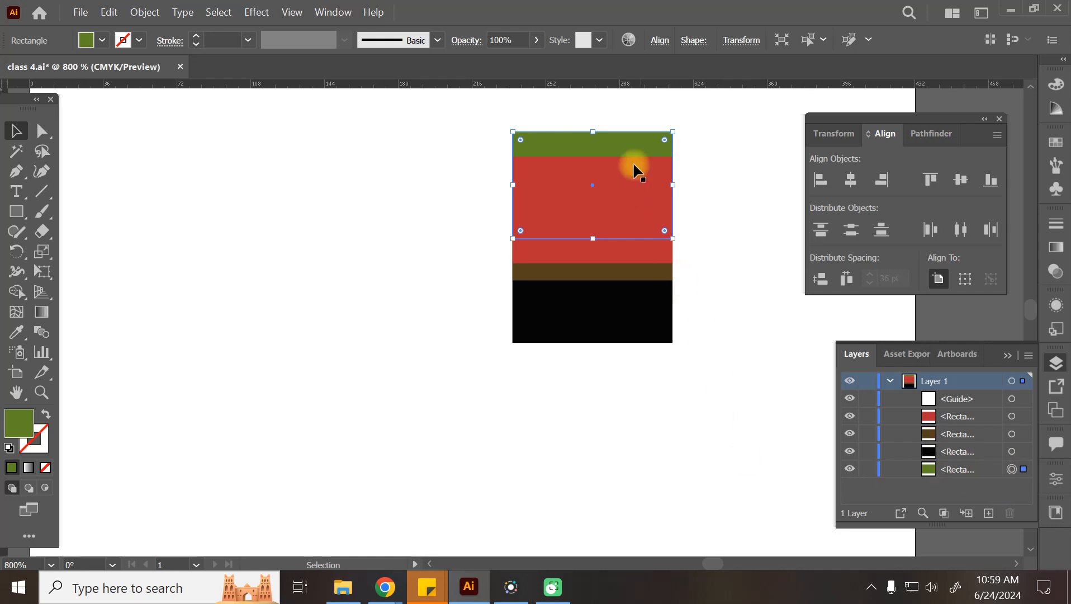
# Step: Bring the green rectangle forward level by level above the red one, and send it backward again beneath the black one
pyautogui.press('a')
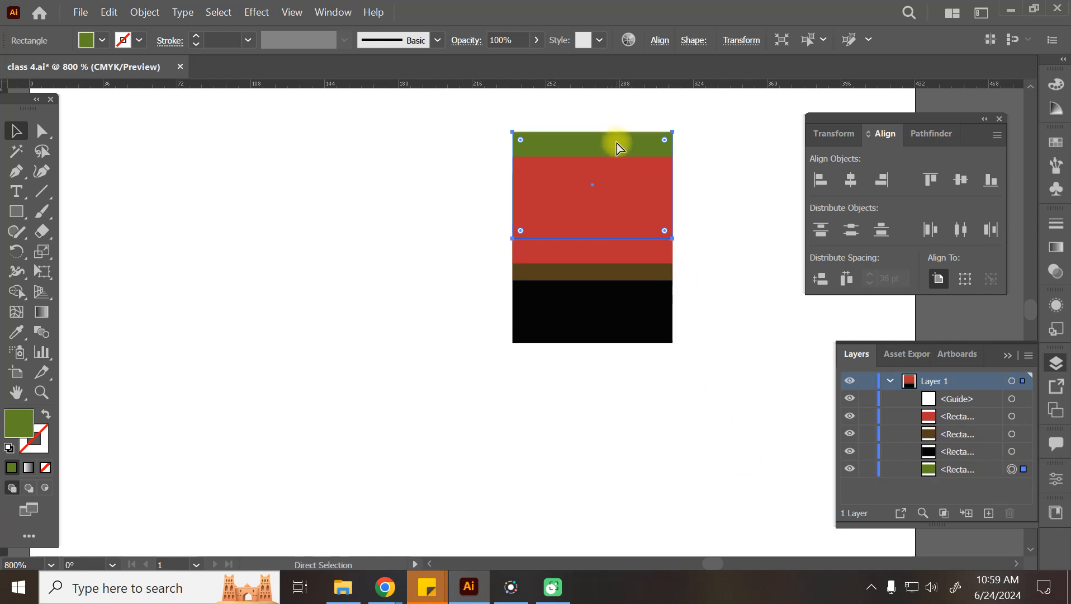
pyautogui.hotkey('ctrl', ']')
pyautogui.hotkey('ctrl', ']')
pyautogui.hotkey('ctrl', ']')
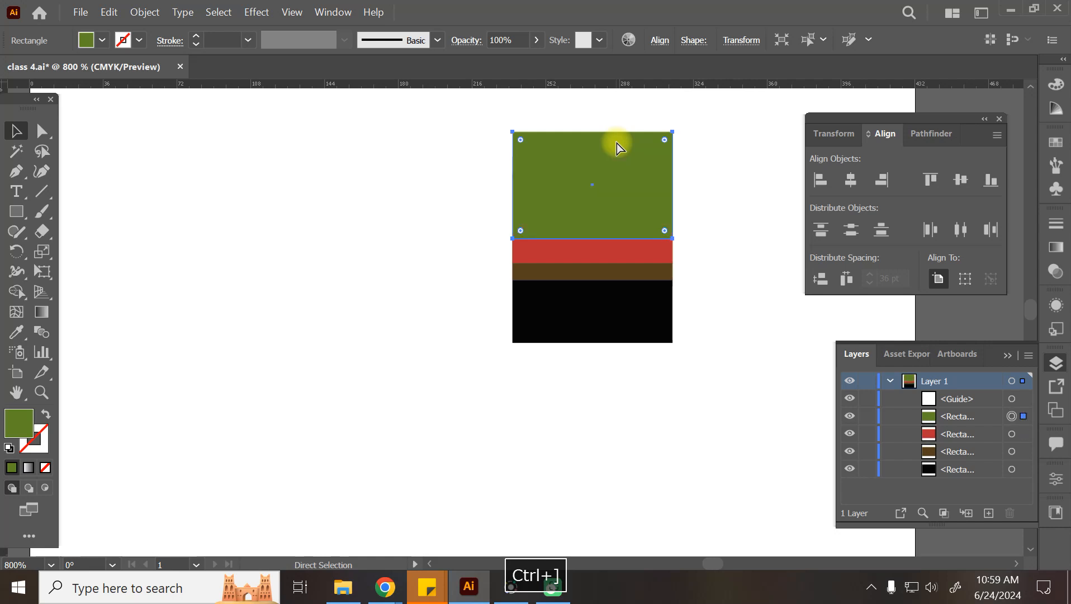
pyautogui.hotkey('ctrl', '[')
pyautogui.hotkey('ctrl', '[')
pyautogui.hotkey('ctrl', '[')
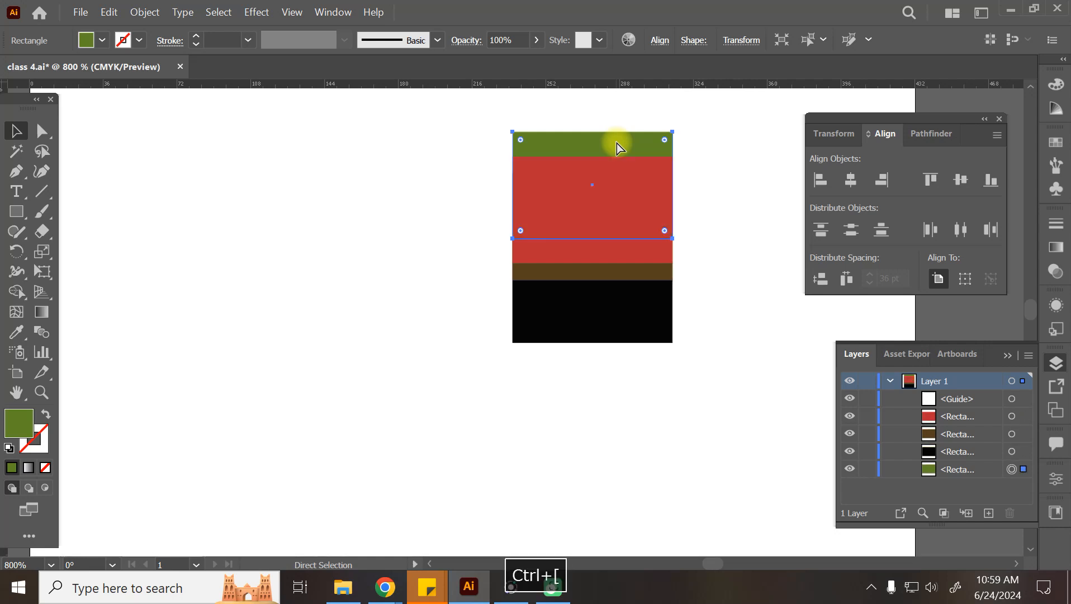
# Step: Bring the green rectangle forward above the guide, try Send to Back on it, and bring it to the front
pyautogui.hotkey('ctrl', ']')
pyautogui.hotkey('ctrl', ']')
pyautogui.hotkey('ctrl', ']')
pyautogui.hotkey('ctrl', ']')
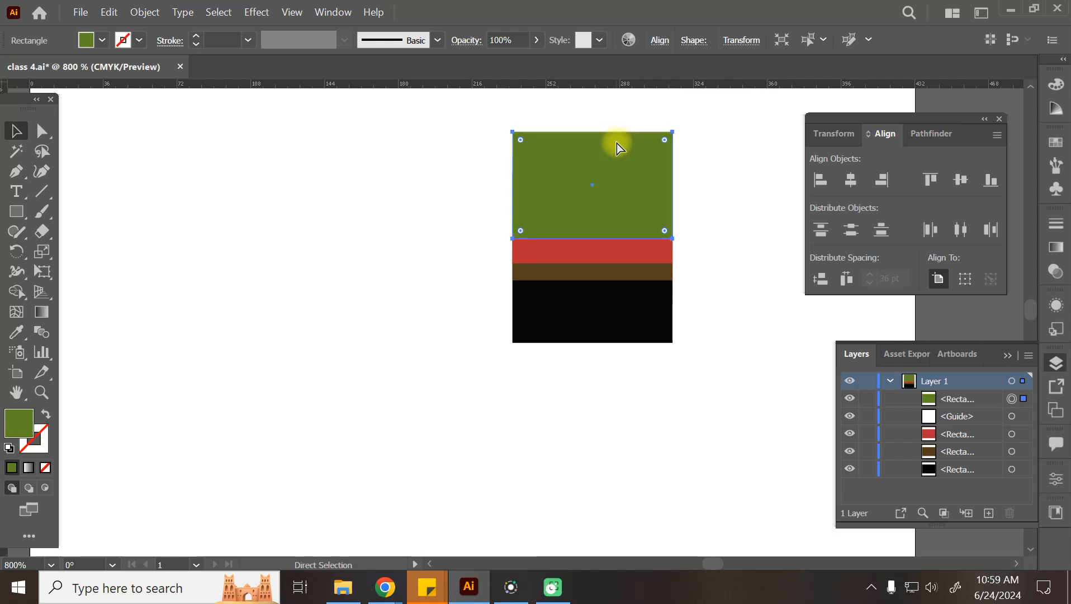
pyautogui.hotkey('ctrl', 'shift', '[')
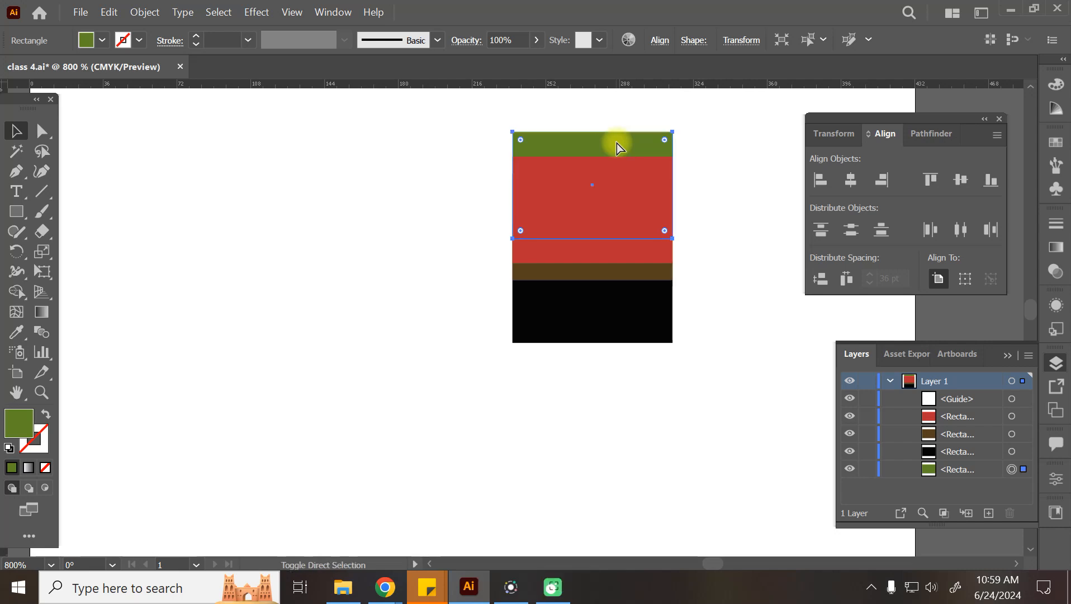
pyautogui.hotkey('ctrl', 'shift', ']')
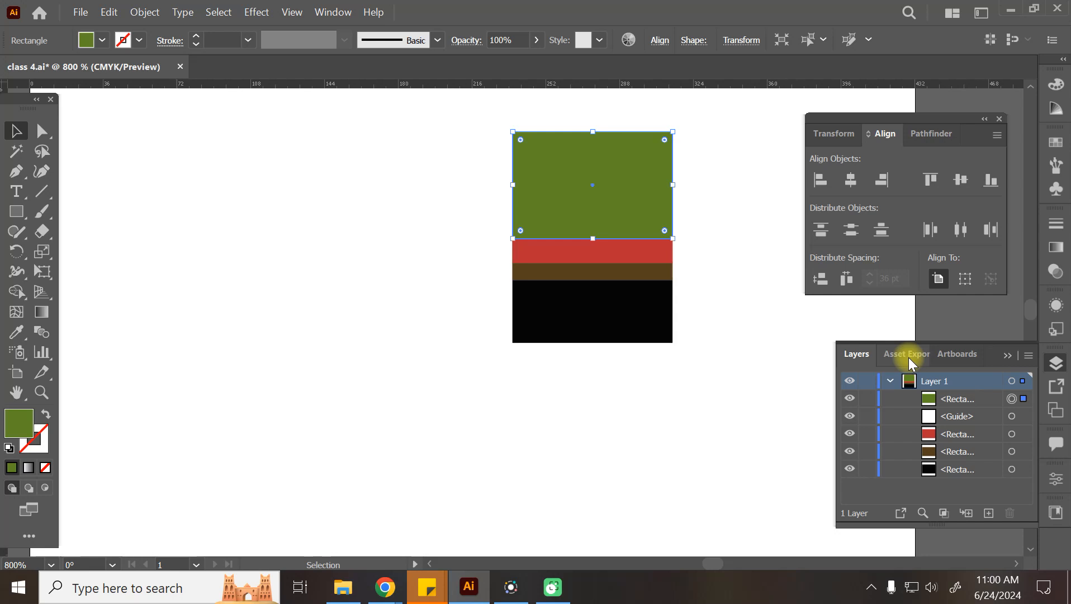
# Step: Repeat Bring Forward, Send to Back and Bring to Front on the green rectangle
pyautogui.hotkey('ctrl', ']')
pyautogui.hotkey('ctrl', ']')
pyautogui.hotkey('ctrl', ']')
pyautogui.hotkey('ctrl', ']')
pyautogui.hotkey('ctrl', 'shift', '[')
pyautogui.hotkey('ctrl', 'shift', ']')
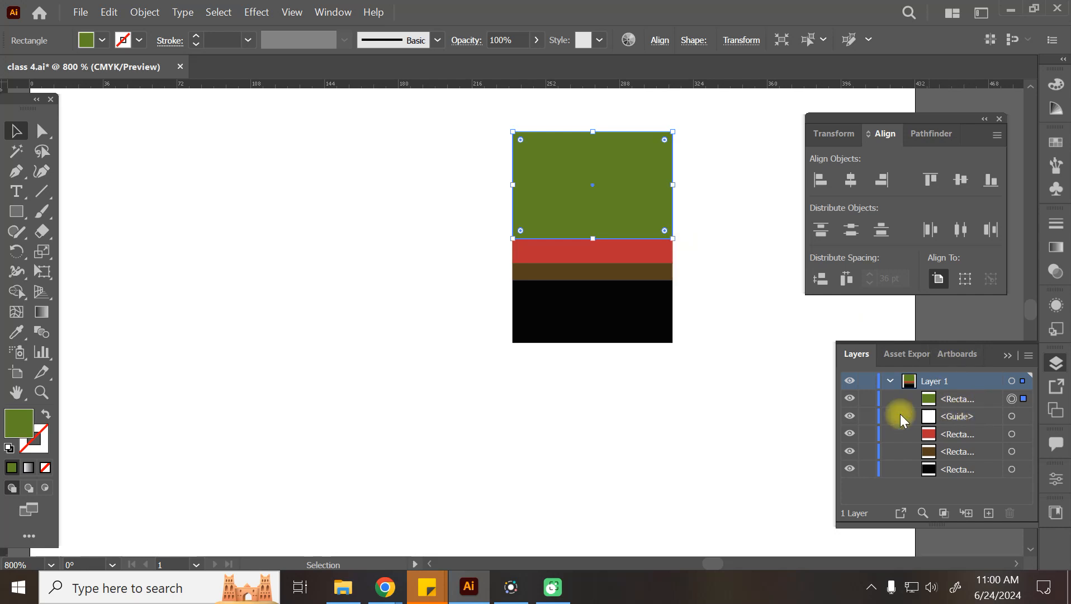
# Step: Stretch the green rectangle down over part of the black one, and send it backward beneath all the other rectangles
pyautogui.click(759, 366)
pyautogui.click(649, 195)
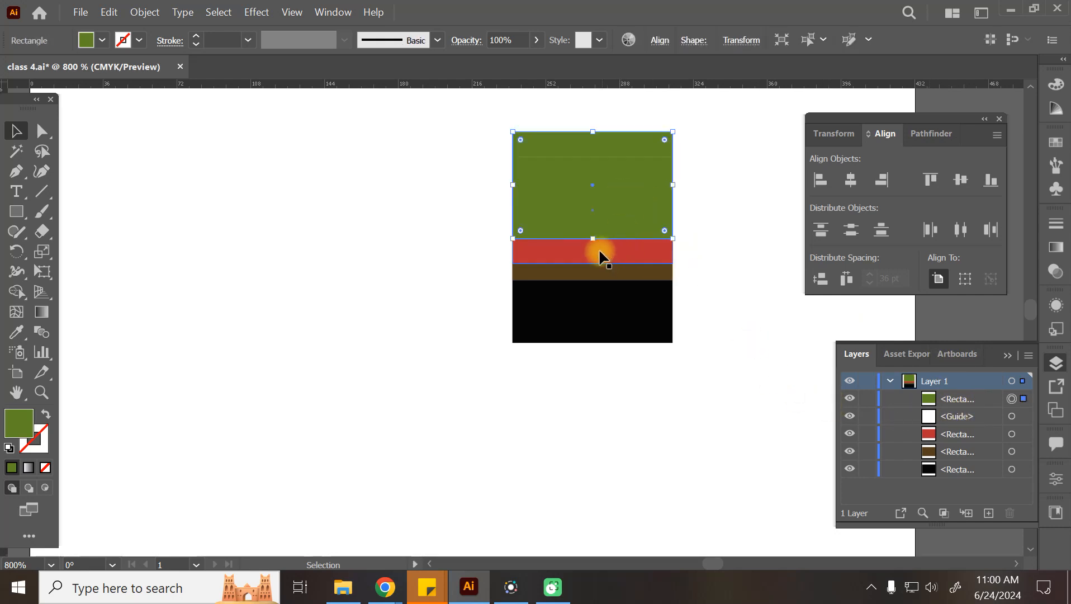
pyautogui.moveTo(599, 242); pyautogui.dragTo(600, 313)
pyautogui.hotkey('ctrl', '[')
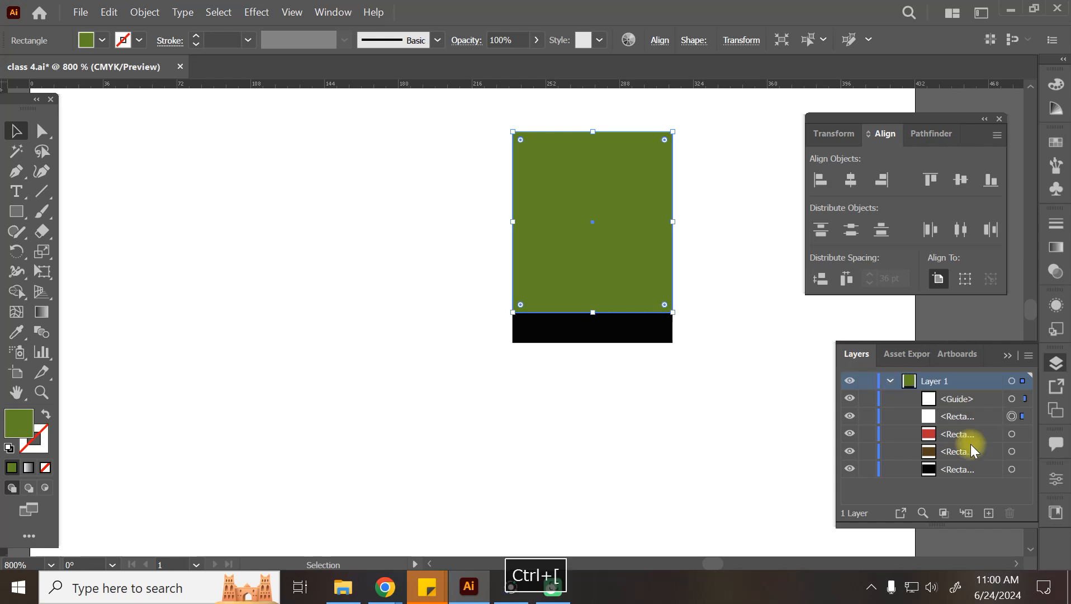
pyautogui.hotkey('ctrl', '[')
pyautogui.hotkey('ctrl', '[')
pyautogui.hotkey('ctrl', '[')
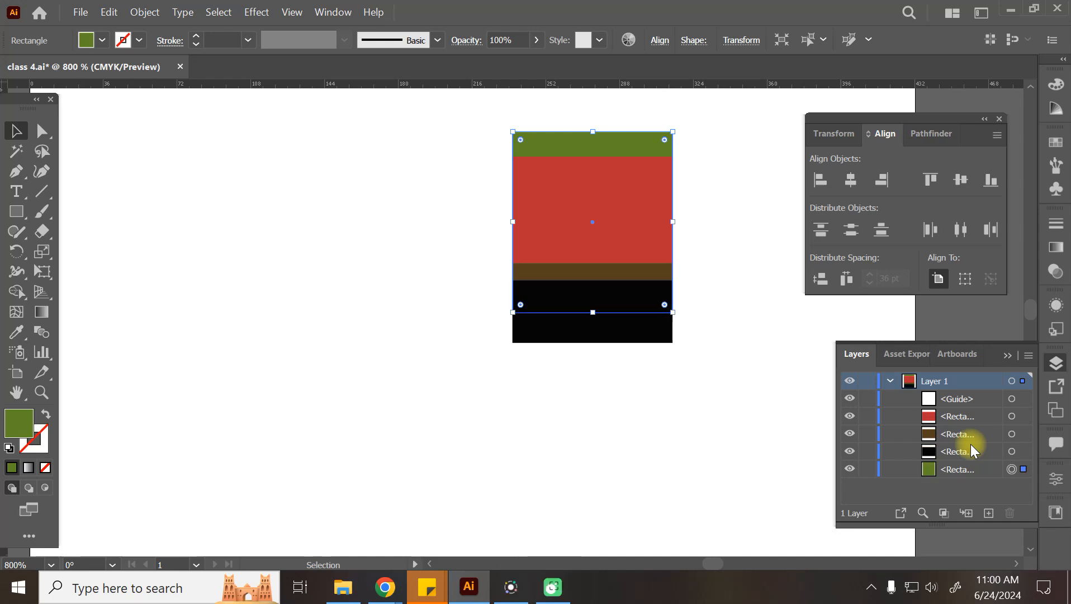
# Step: Delete all four rectangles from the artboard, leaving only the guide
pyautogui.moveTo(585, 193)
pyautogui.mouseDown()
pyautogui.moveTo(615, 395)
pyautogui.moveTo(608, 245)
pyautogui.moveTo(583, 180)
pyautogui.mouseUp()
pyautogui.click(698, 198)
pyautogui.moveTo(702, 167); pyautogui.dragTo(545, 350)
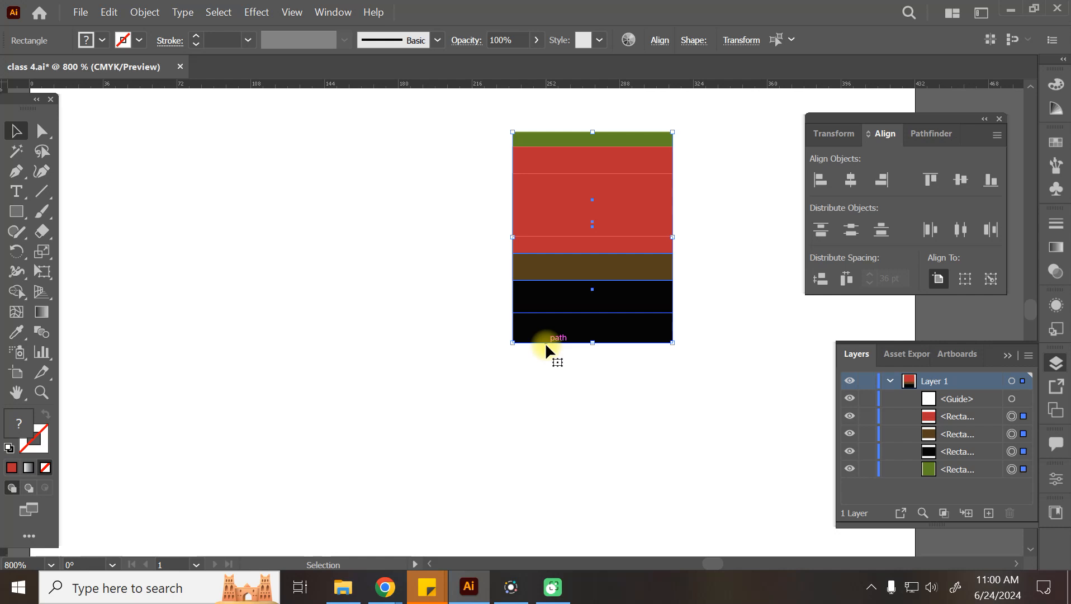
pyautogui.press('Delete')
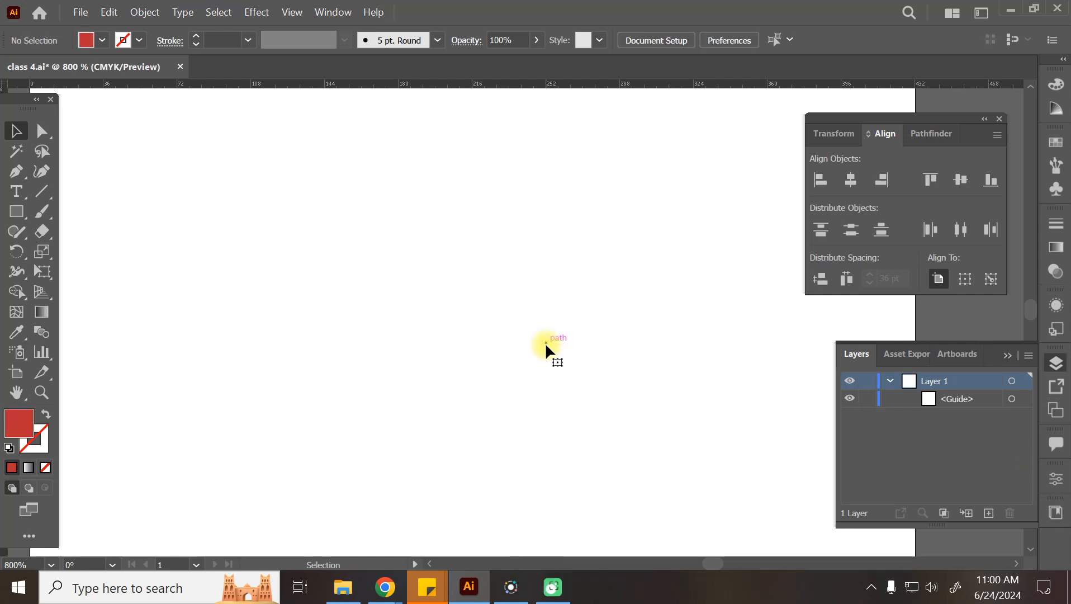
pyautogui.hotkey('ctrl', '-')
pyautogui.hotkey('ctrl', '-')
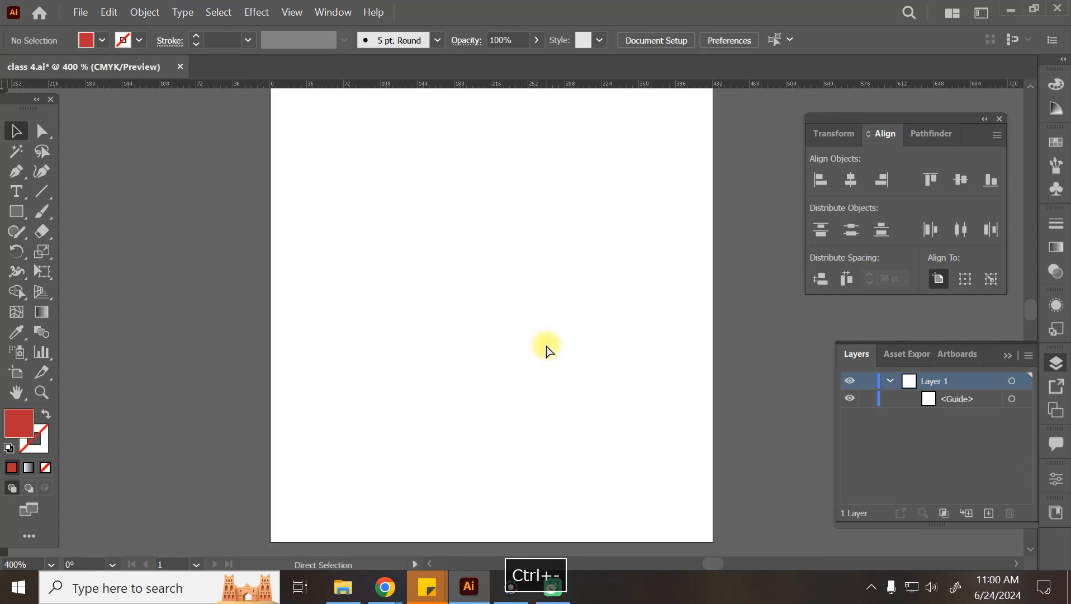
pyautogui.hotkey('ctrl', '-')
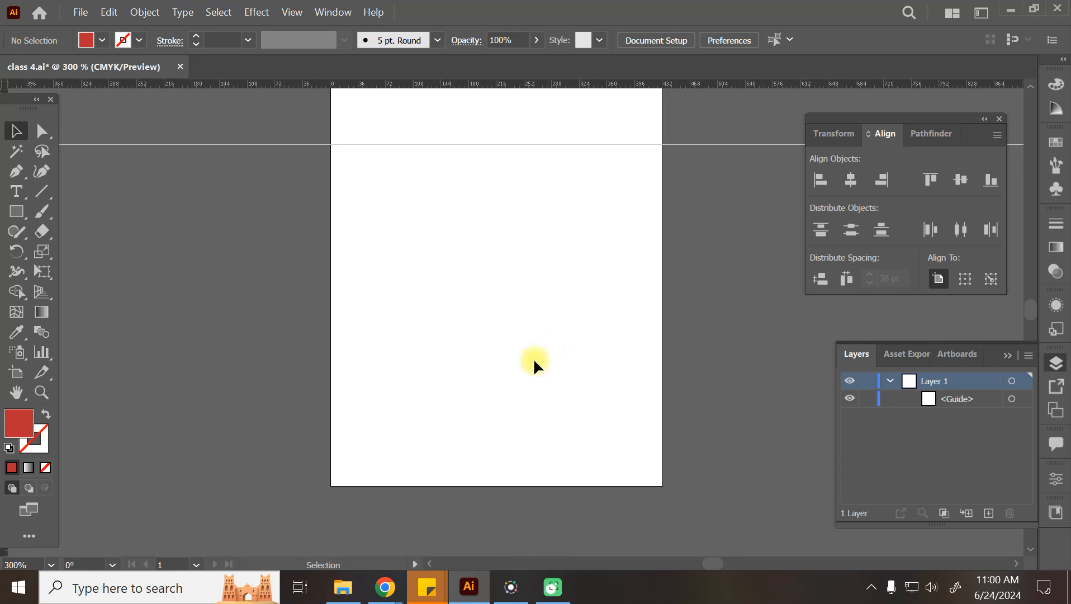
pyautogui.scroll(2, 533, 358)
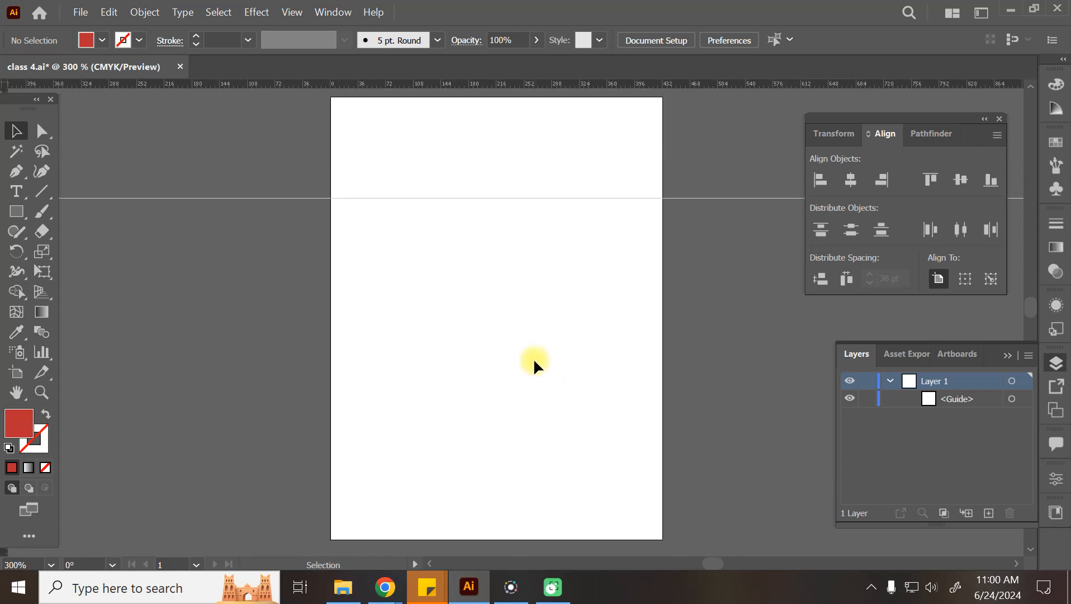
# Step: Switch to Chrome and search Google for "sketch" in a new tab
pyautogui.click(305, 536)
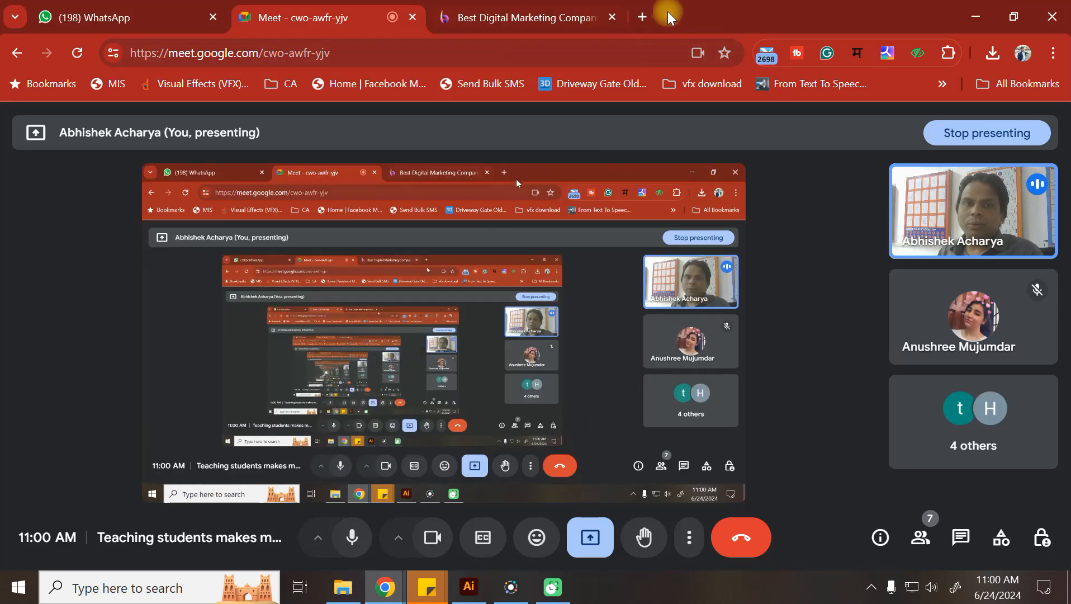
pyautogui.click(642, 11)
pyautogui.write('logo')
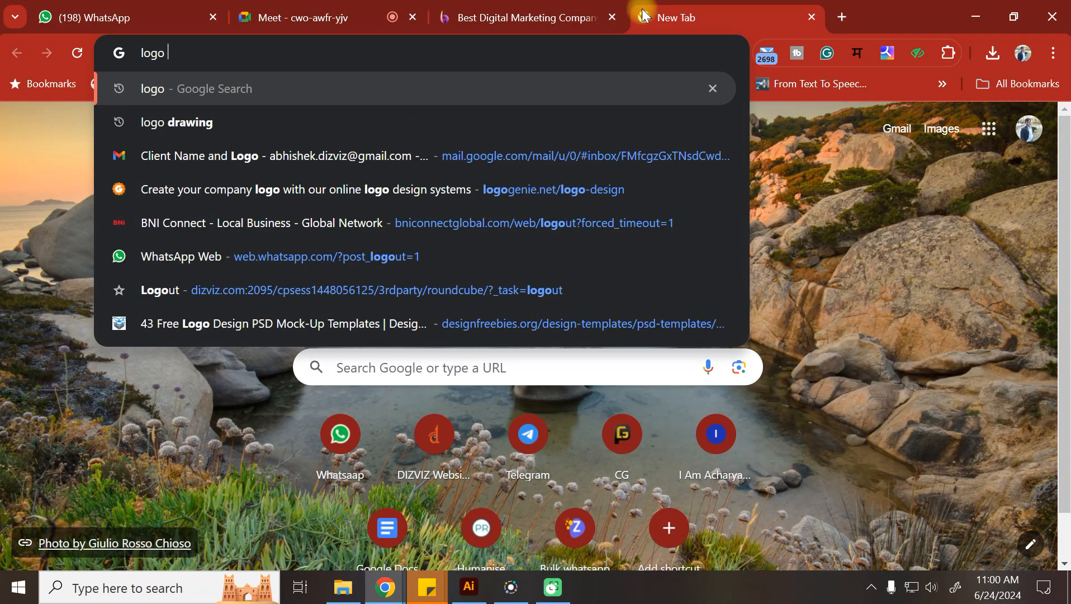
pyautogui.press('BackSpace')
pyautogui.press('BackSpace')
pyautogui.press('BackSpace')
pyautogui.press('BackSpace')
pyautogui.press('BackSpace')
pyautogui.write('sketch')
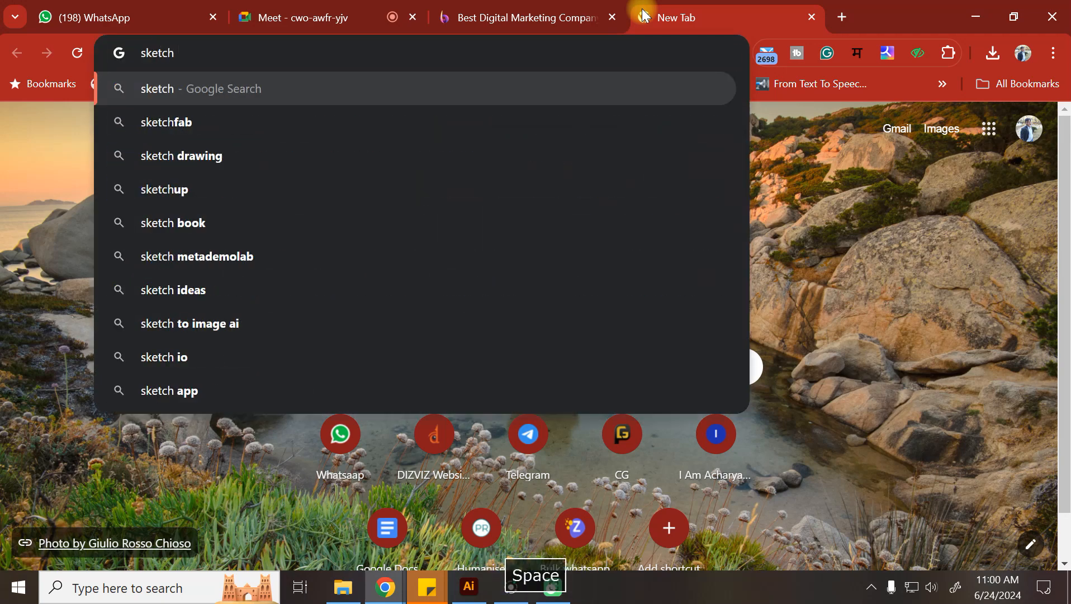
pyautogui.press('Return')
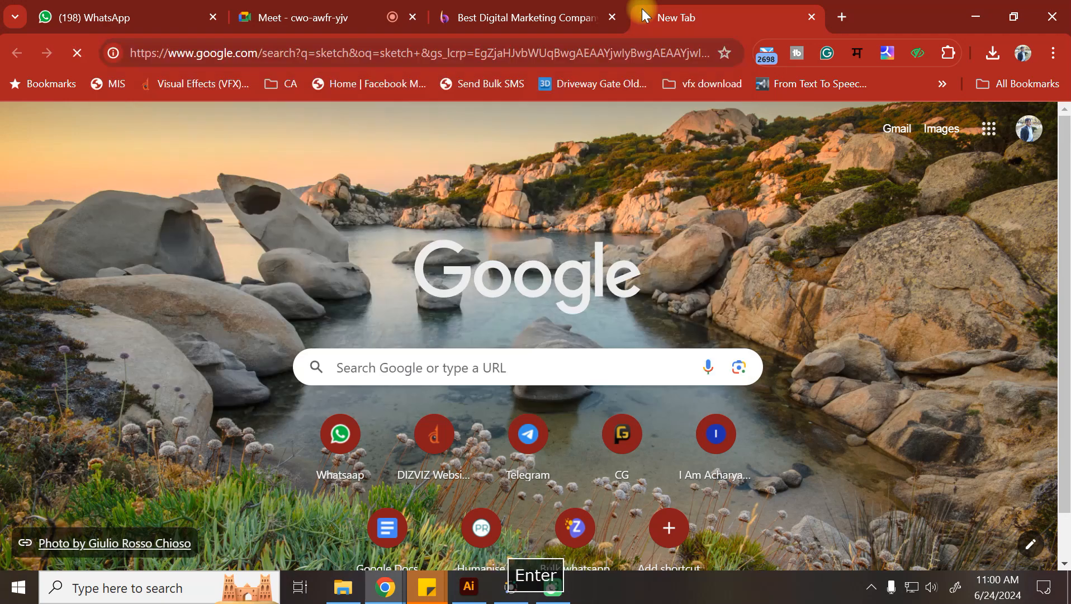
# Step: Find the sketch of a woman with glasses and a wristwatch in the image results, and open its Instagram page
pyautogui.click(147, 198)
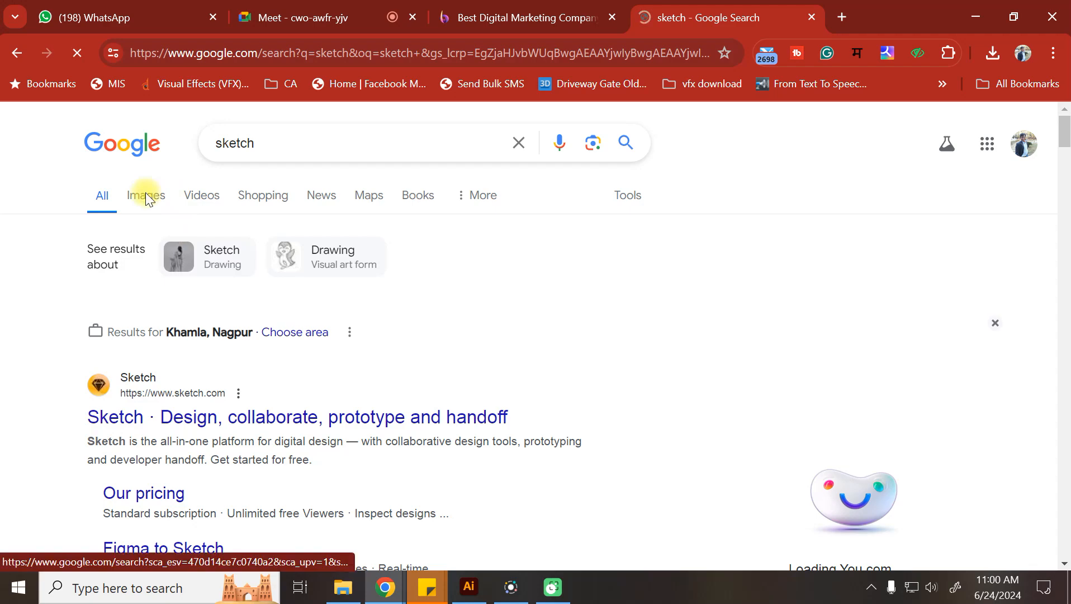
pyautogui.scroll(-3, 480, 226)
pyautogui.scroll(-5, 480, 231)
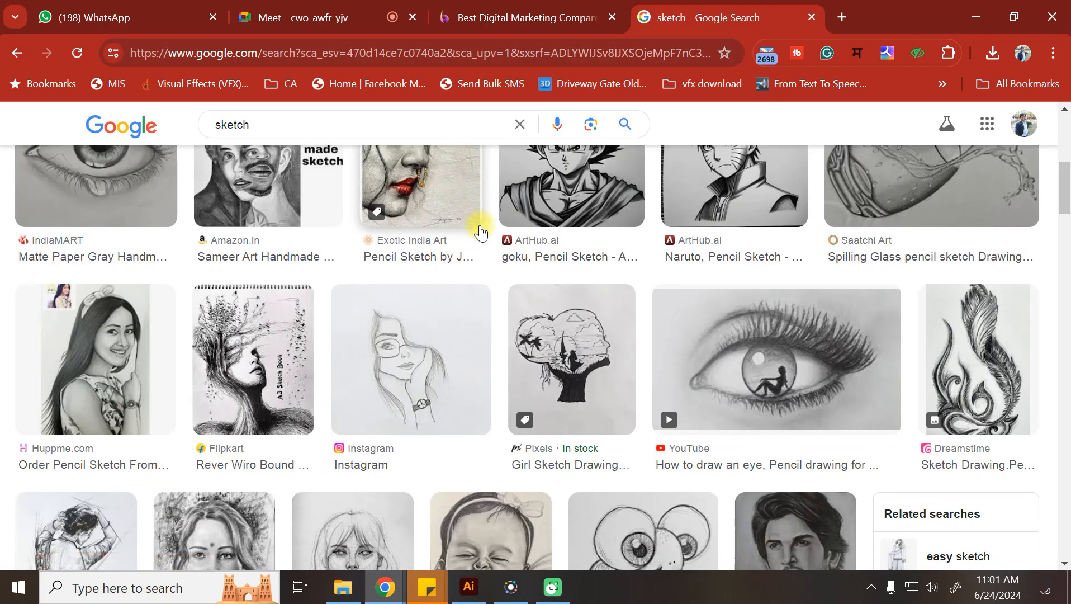
pyautogui.click(405, 341)
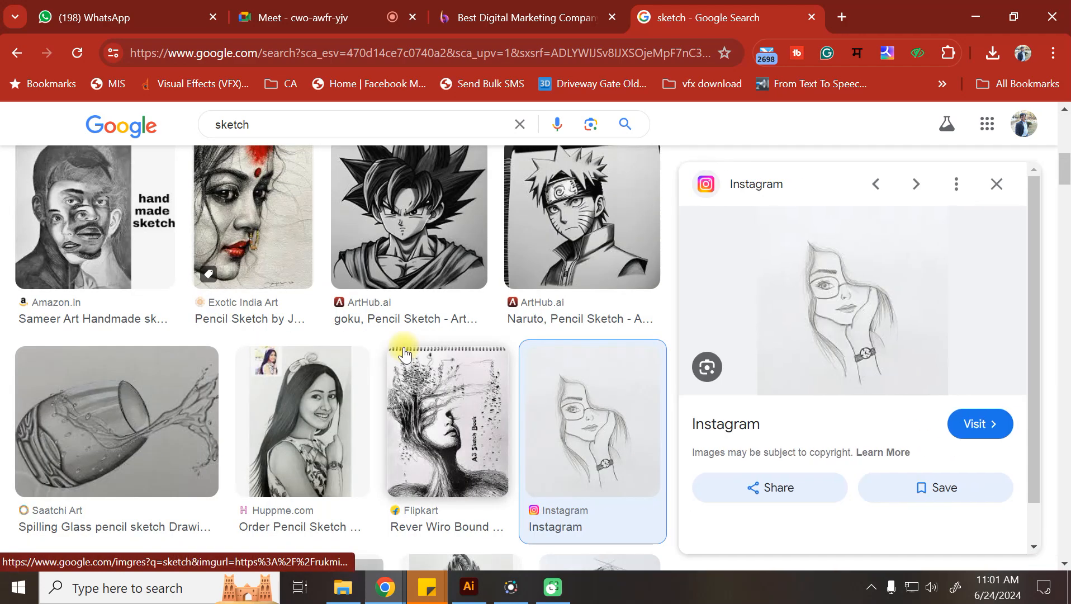
pyautogui.click(832, 331)
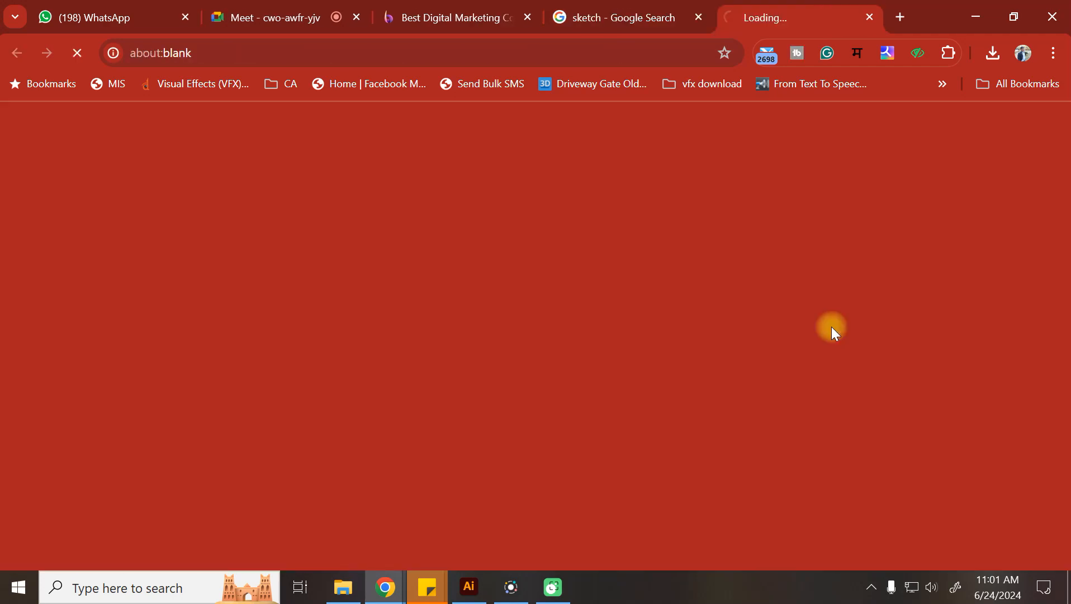
pyautogui.click(630, 19)
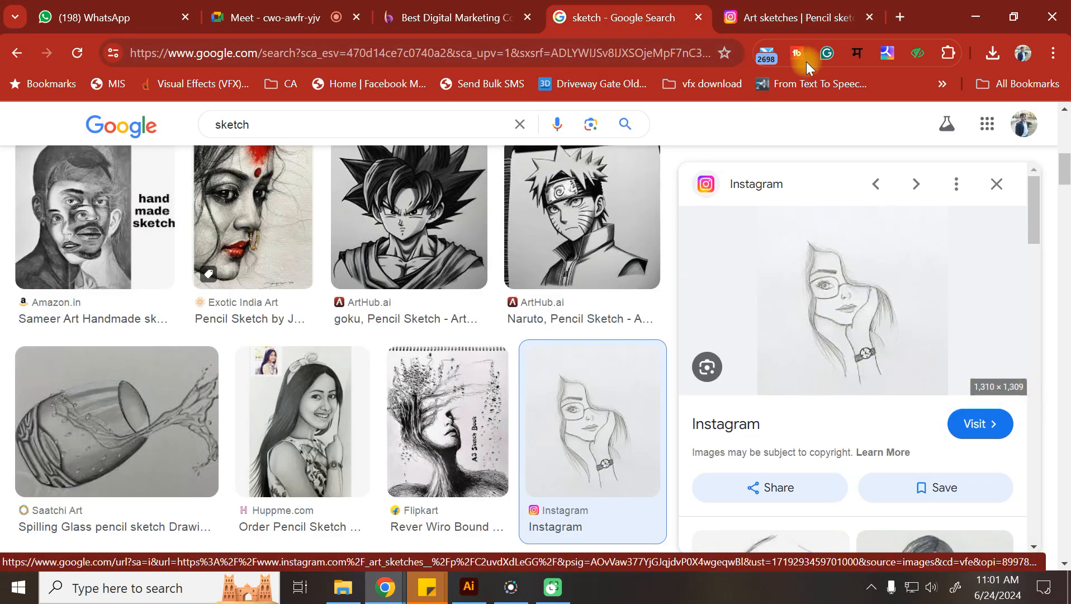
pyautogui.click(788, 8)
pyautogui.rightClick(480, 305)
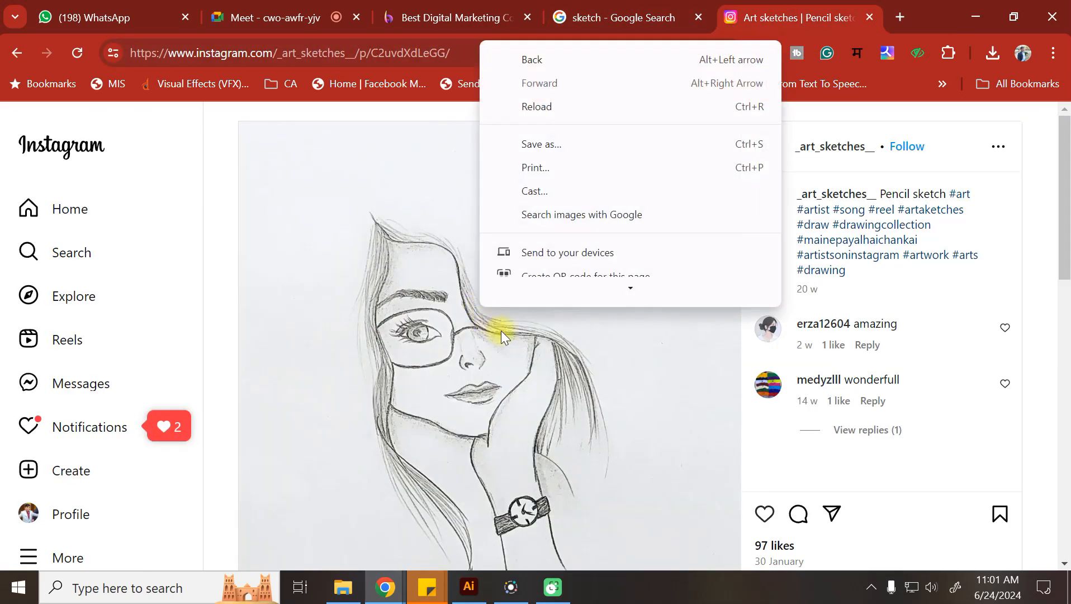
pyautogui.scroll(-2, 520, 246)
pyautogui.scroll(-2, 542, 235)
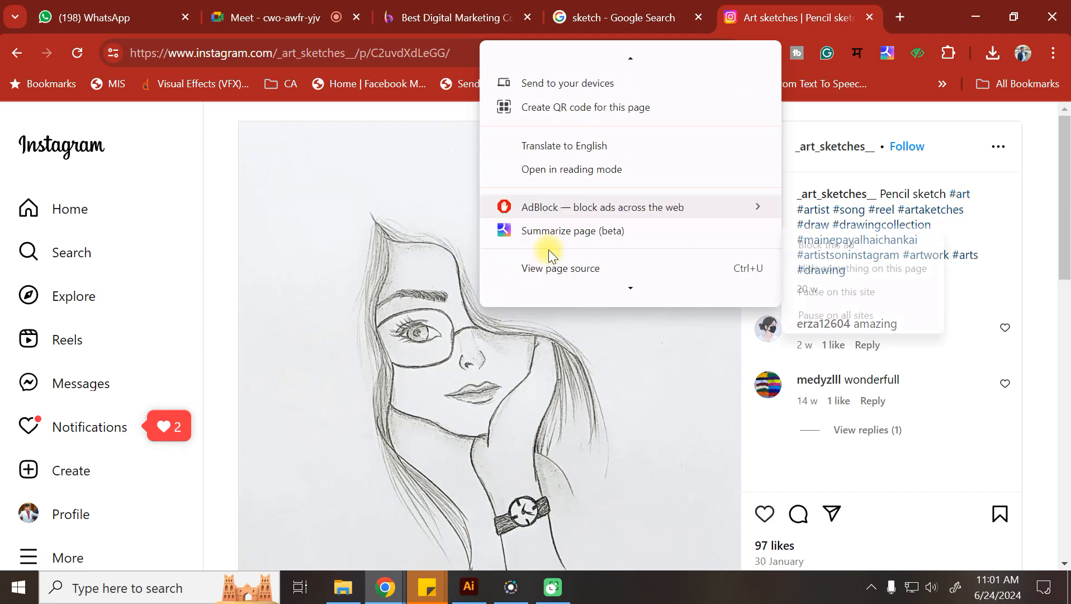
pyautogui.scroll(2, 548, 254)
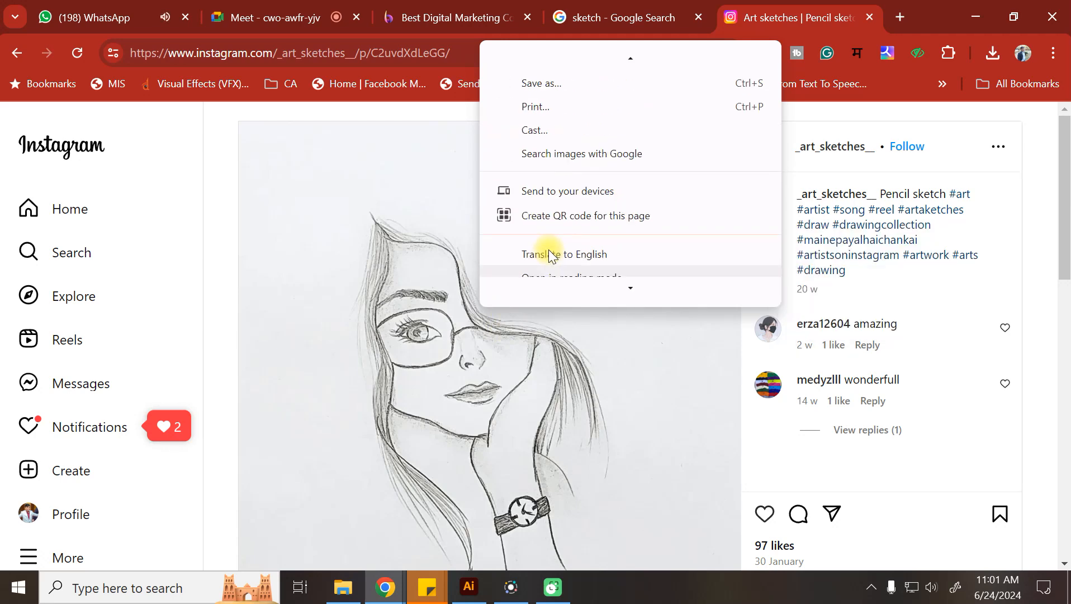
pyautogui.click(936, 7)
# Step: Copy a 655x749 screen capture of the whole pencil sketch, and paste it into class 4.ai in Illustrator
pyautogui.scroll(-1, 679, 275)
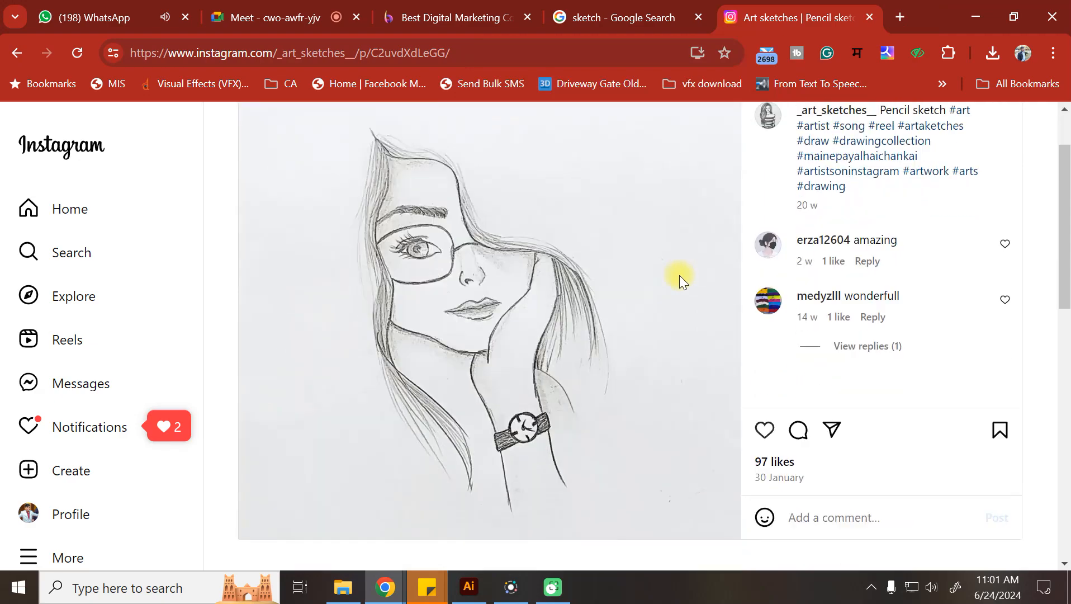
pyautogui.press('Print')
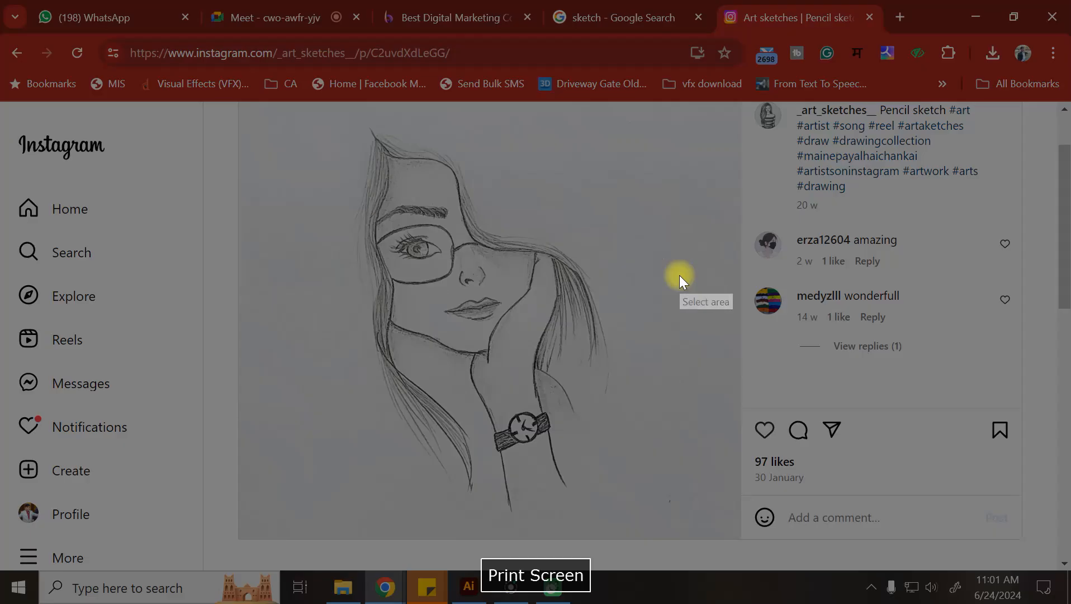
pyautogui.moveTo(301, 113)
pyautogui.mouseDown()
pyautogui.moveTo(617, 506)
pyautogui.moveTo(667, 532)
pyautogui.mouseUp()
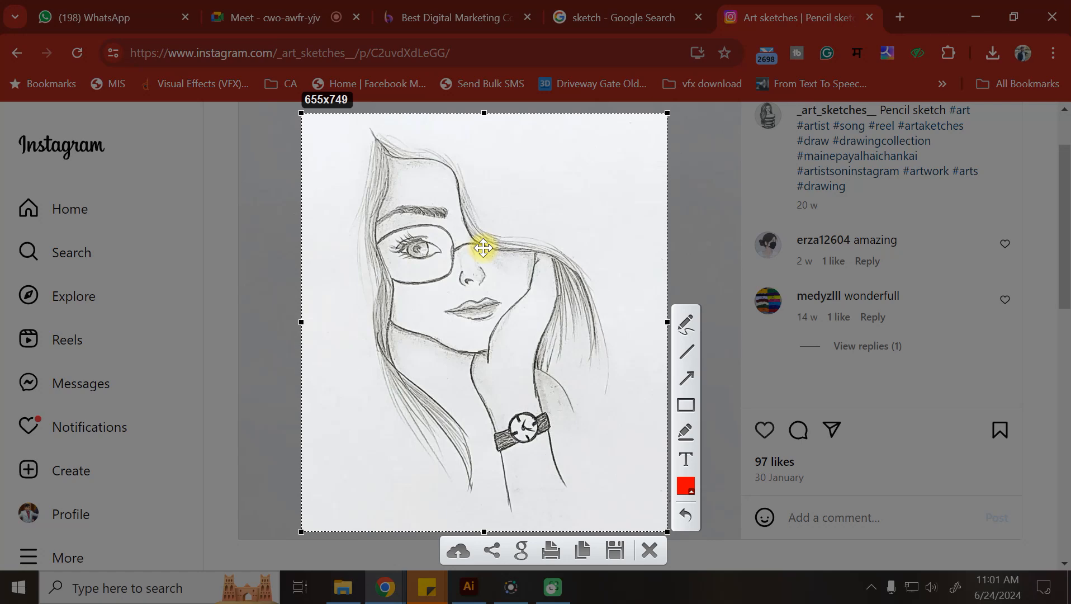
pyautogui.click(583, 553)
pyautogui.click(468, 586)
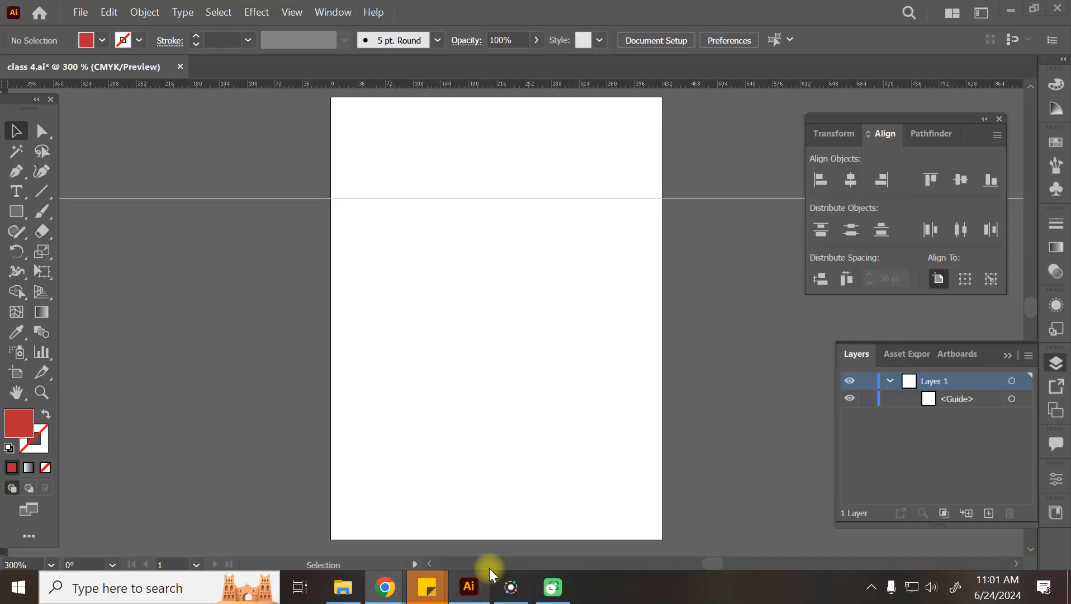
pyautogui.hotkey('ctrl', 'v')
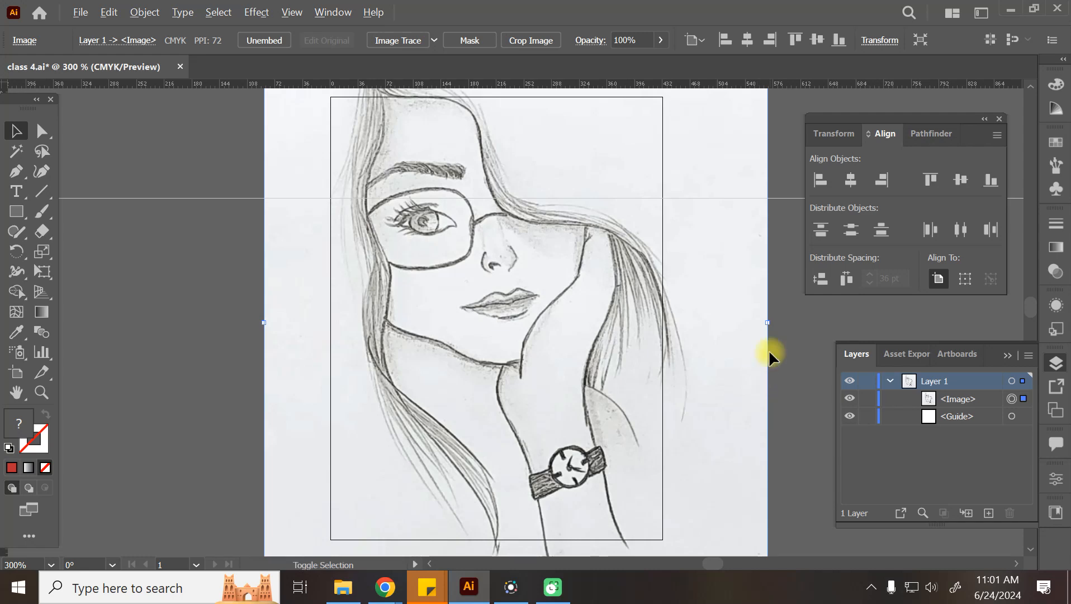
# Step: Scale the sketch image down proportionally to fit within the artboard's height, and align its left edge with the artboard's left edge
pyautogui.moveTo(767, 328); pyautogui.dragTo(693, 342)
pyautogui.moveTo(591, 343); pyautogui.dragTo(590, 344)
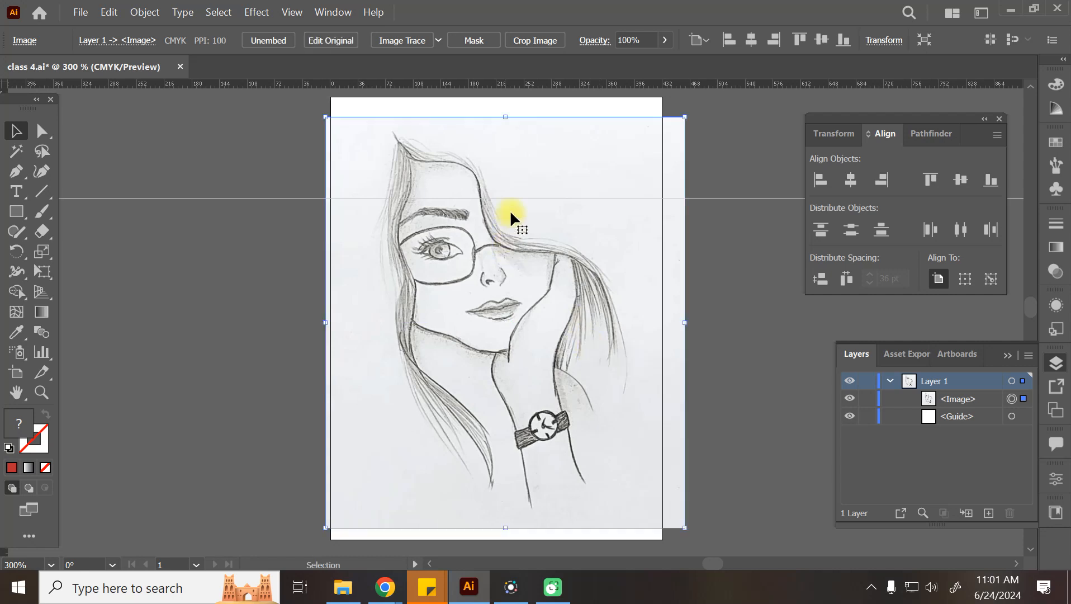
pyautogui.moveTo(609, 479); pyautogui.dragTo(615, 476)
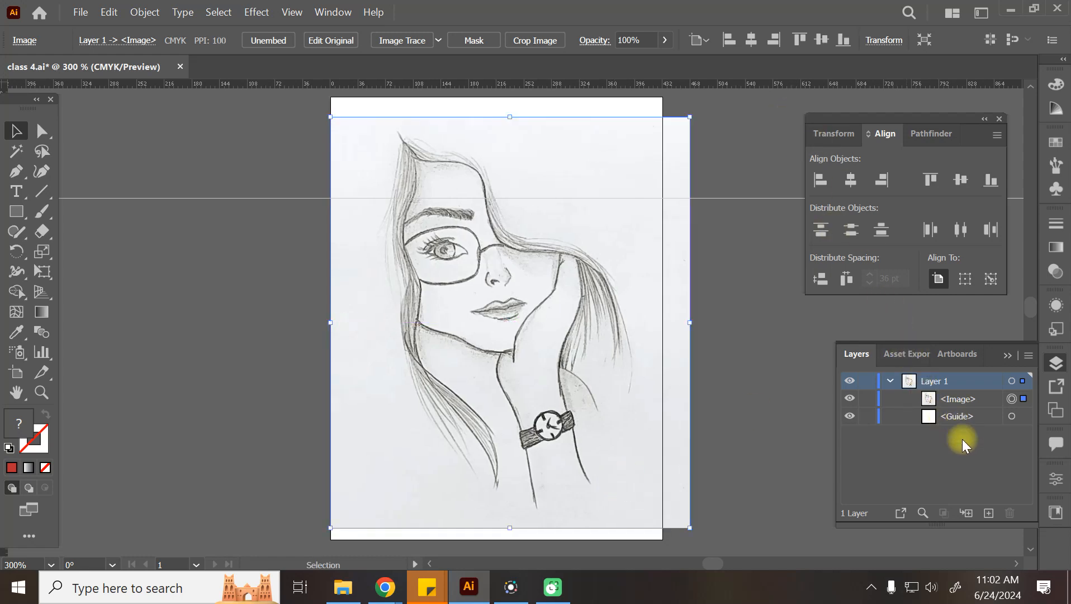
# Step: Lock Layer 1 with the sketch and add a new layer above it for the tracing
pyautogui.click(868, 386)
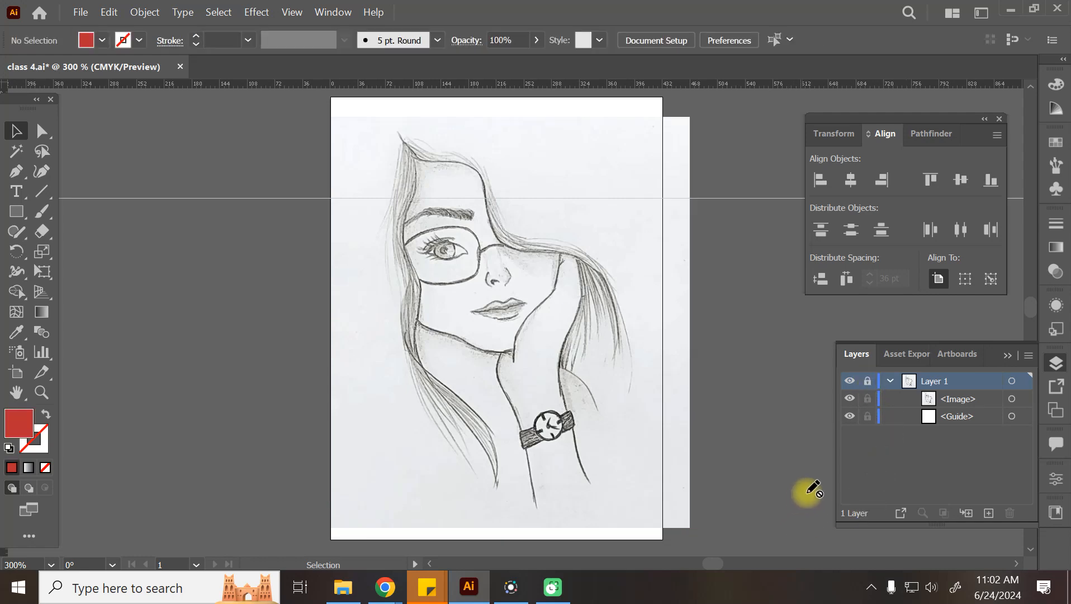
pyautogui.click(987, 515)
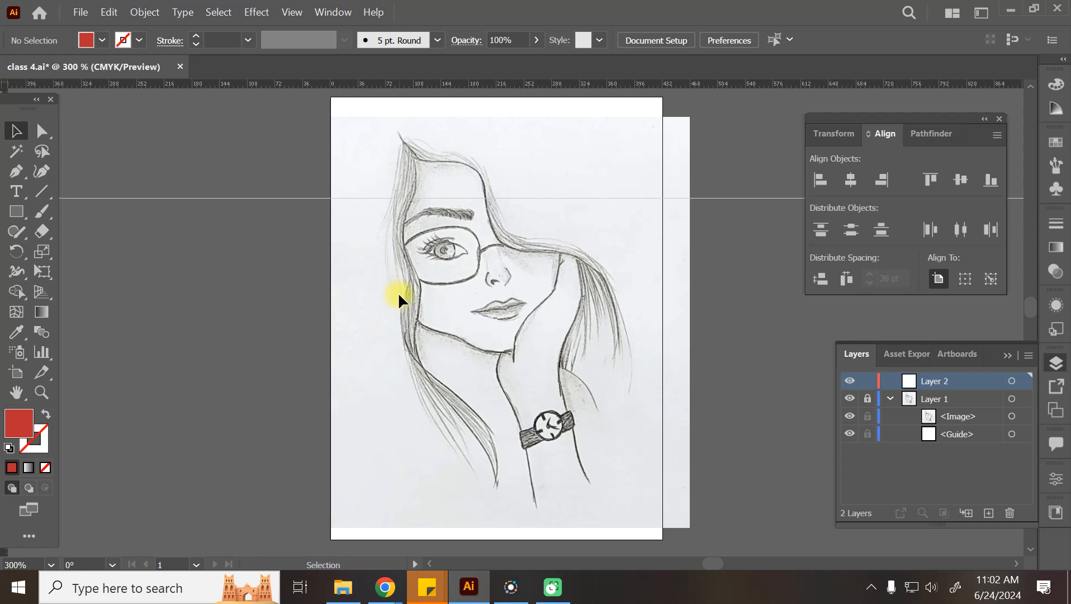
# Step: Start tracing the jawline on Layer 2 with the Curvature tool, from the hair beside the cheek towards the chin
pyautogui.hotkey('ctrl', '=')
pyautogui.hotkey('ctrl', '=')
pyautogui.press('space')
pyautogui.moveTo(574, 254); pyautogui.dragTo(502, 257)
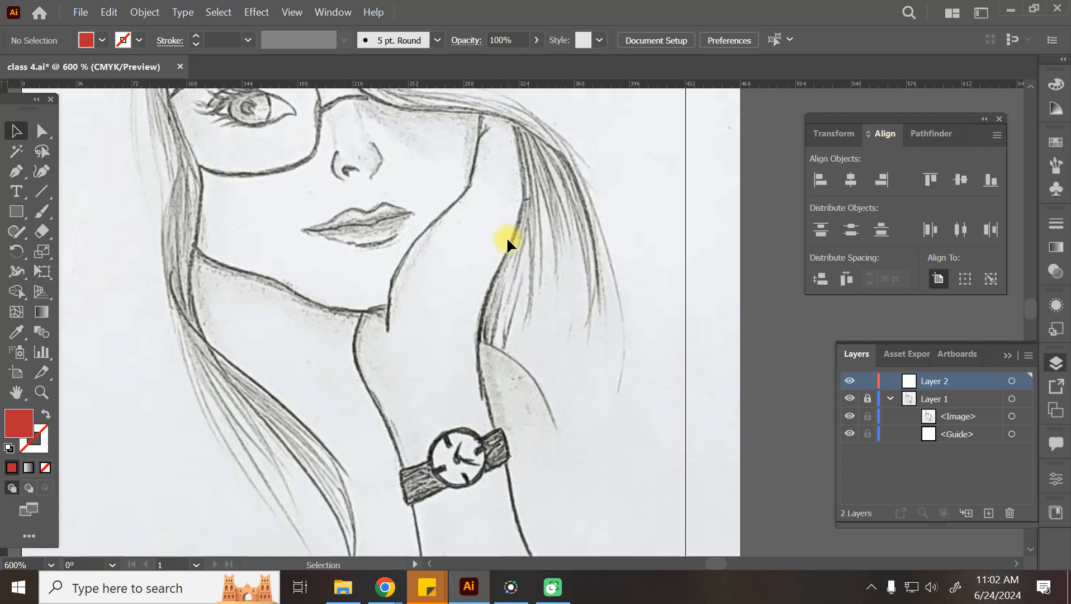
pyautogui.press('space')
pyautogui.moveTo(486, 299); pyautogui.dragTo(509, 376)
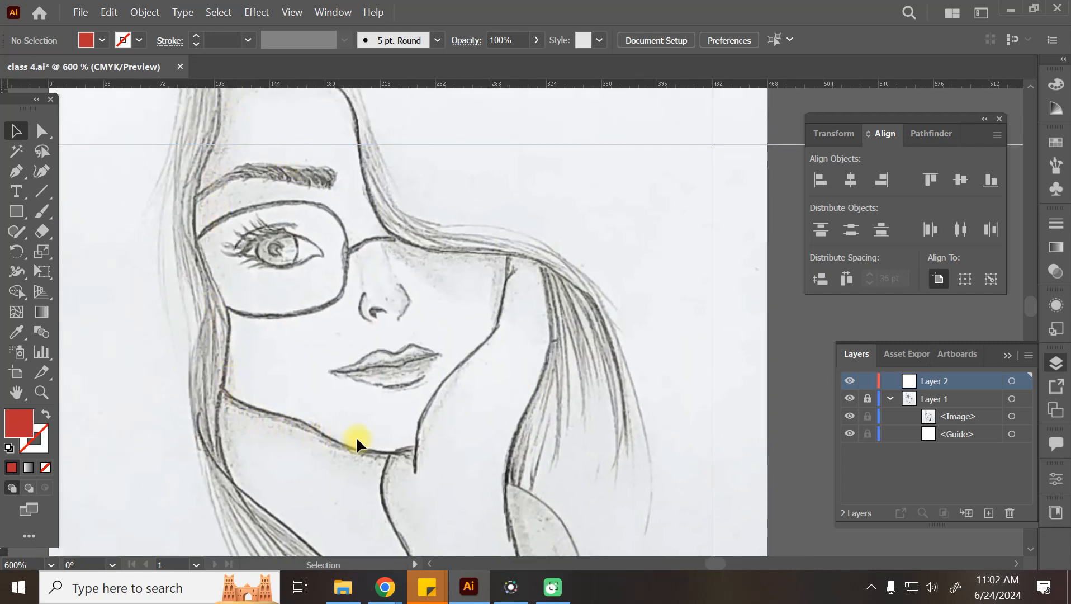
pyautogui.click(40, 173)
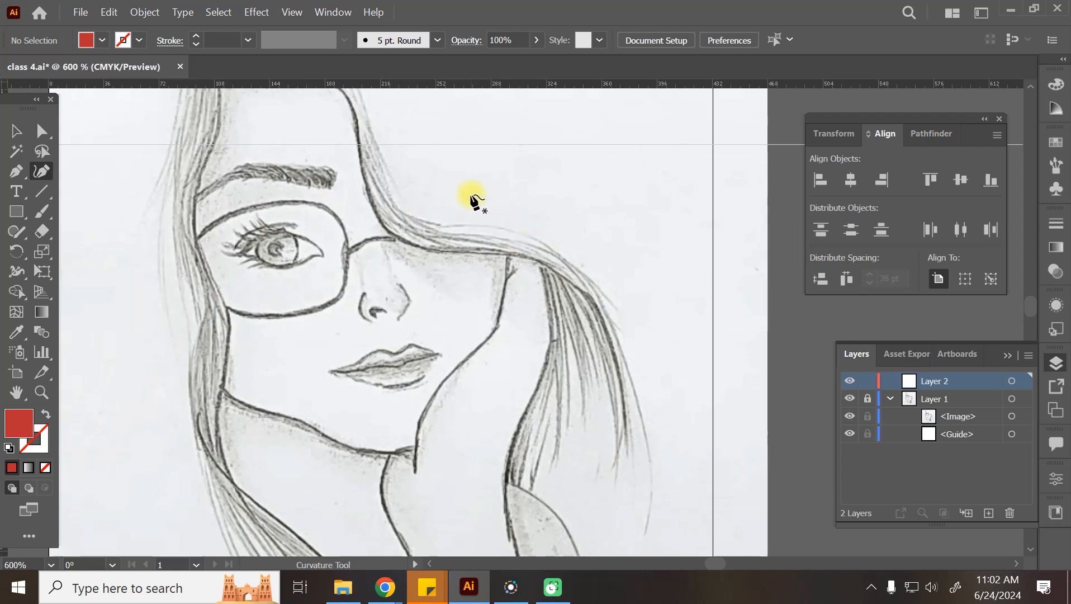
pyautogui.hotkey('ctrl', '+')
pyautogui.moveTo(352, 295); pyautogui.dragTo(359, 266)
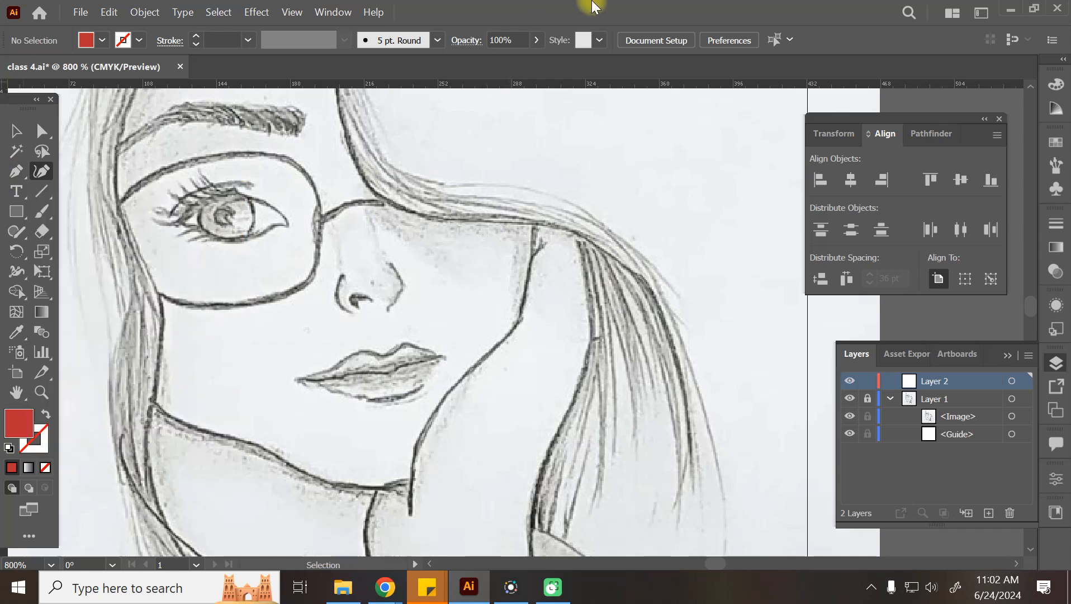
pyautogui.click(150, 404)
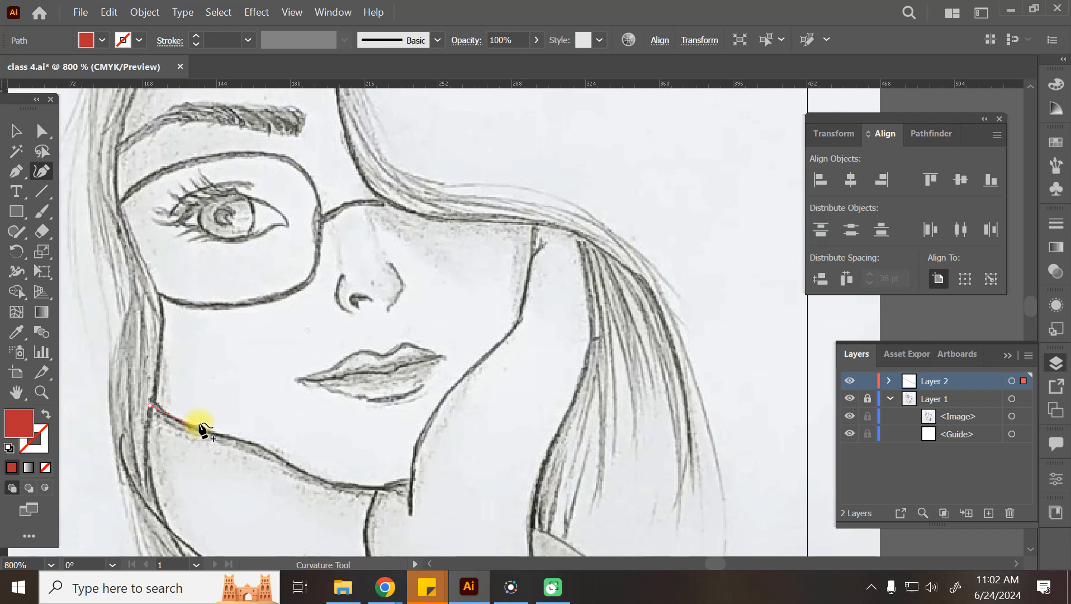
pyautogui.click(200, 430)
pyautogui.click(250, 443)
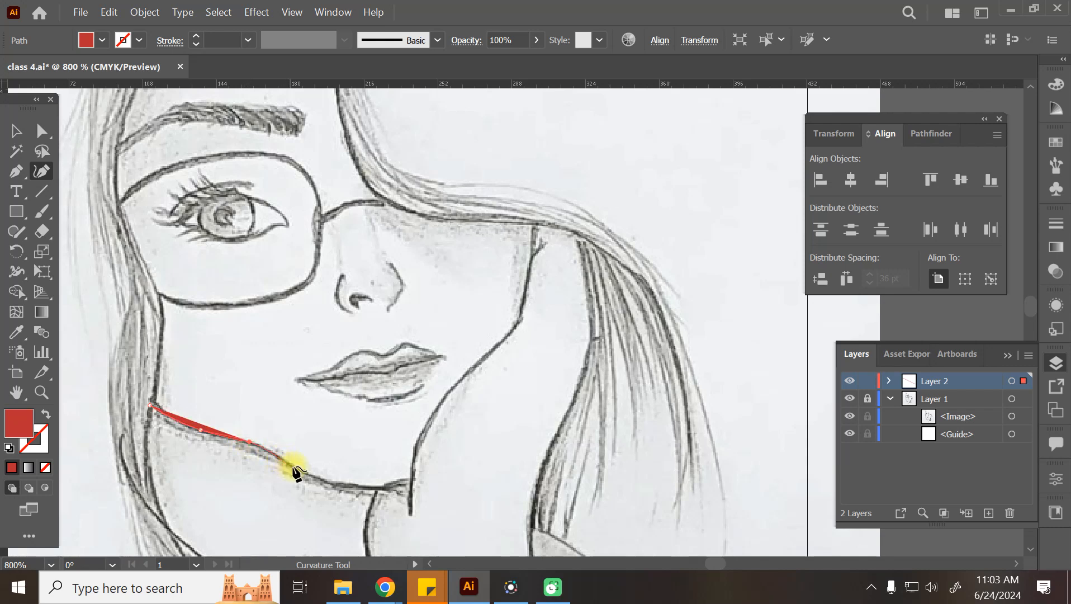
# Step: Remove the path's fill and continue the curve along the chin to the edge of the hand
pyautogui.press('/')
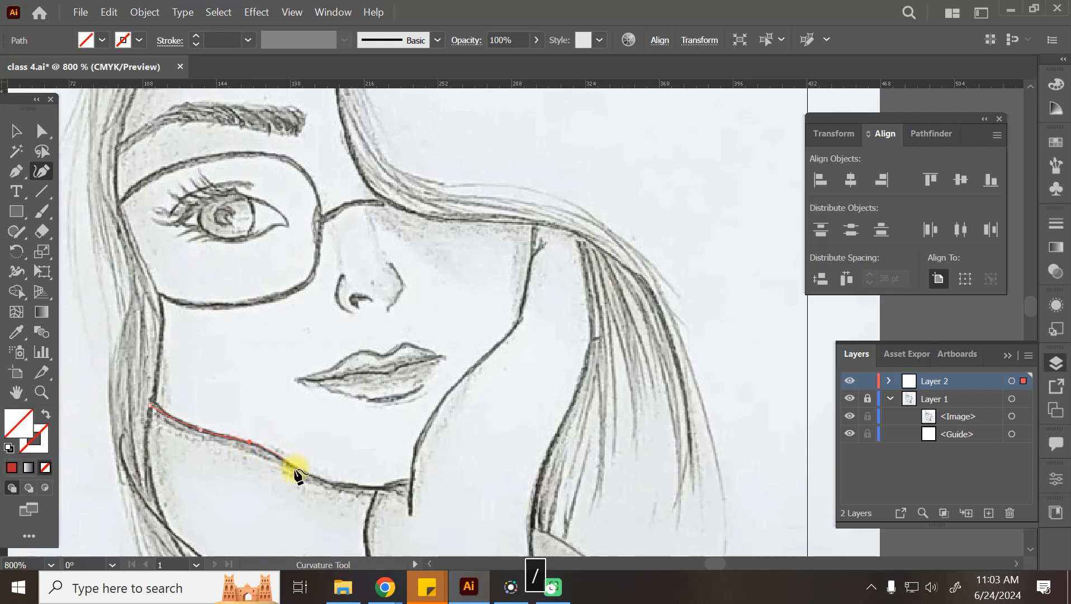
pyautogui.click(294, 468)
pyautogui.click(341, 483)
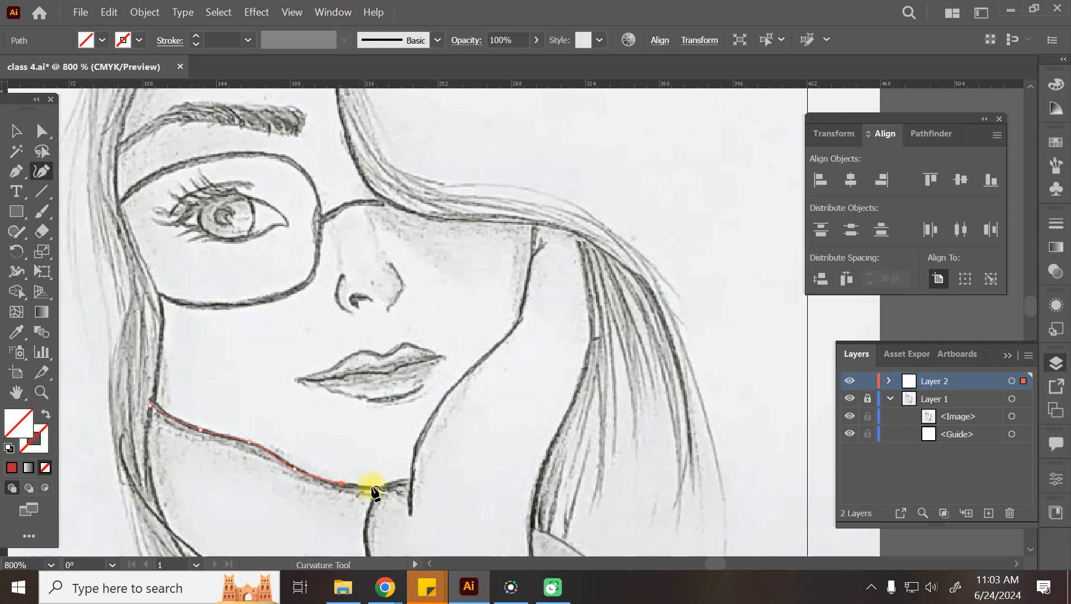
pyautogui.click(415, 480)
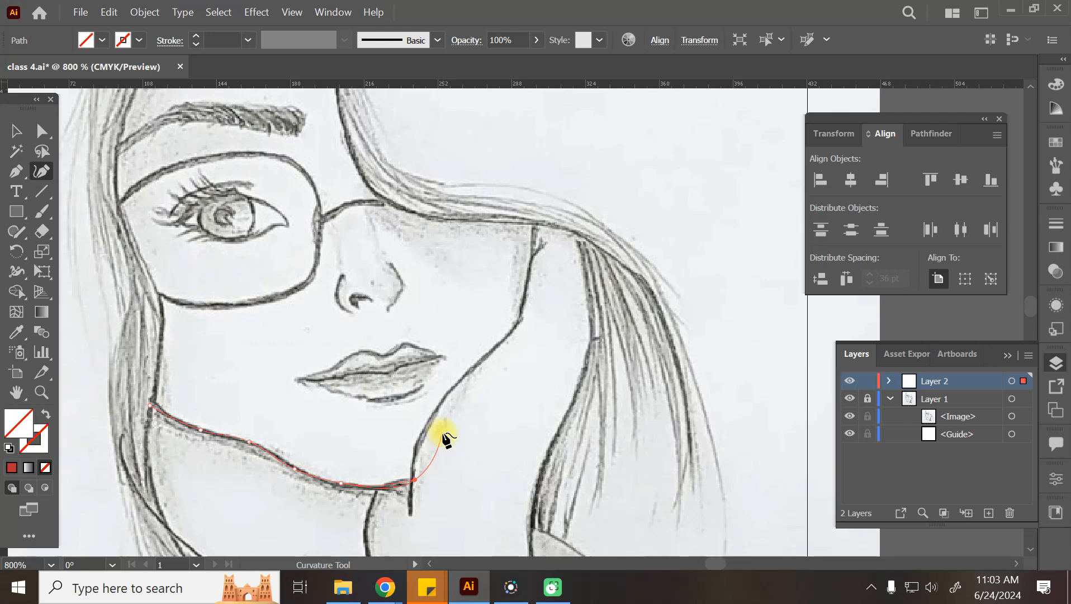
# Step: Extend the face path loosely across the hand and up past the temple into the hair
pyautogui.click(464, 434)
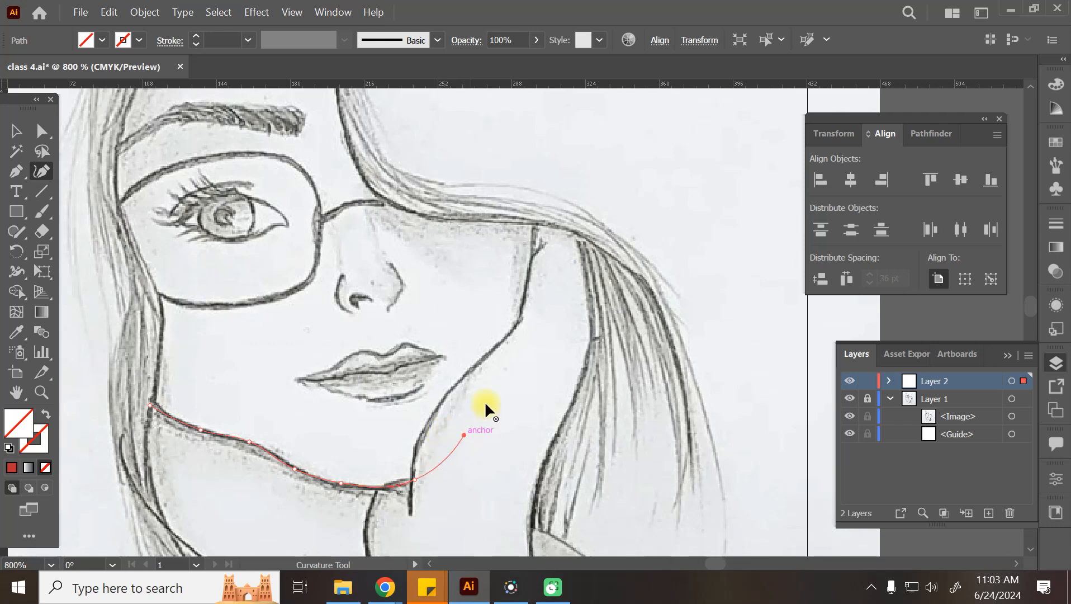
pyautogui.click(511, 349)
pyautogui.click(548, 303)
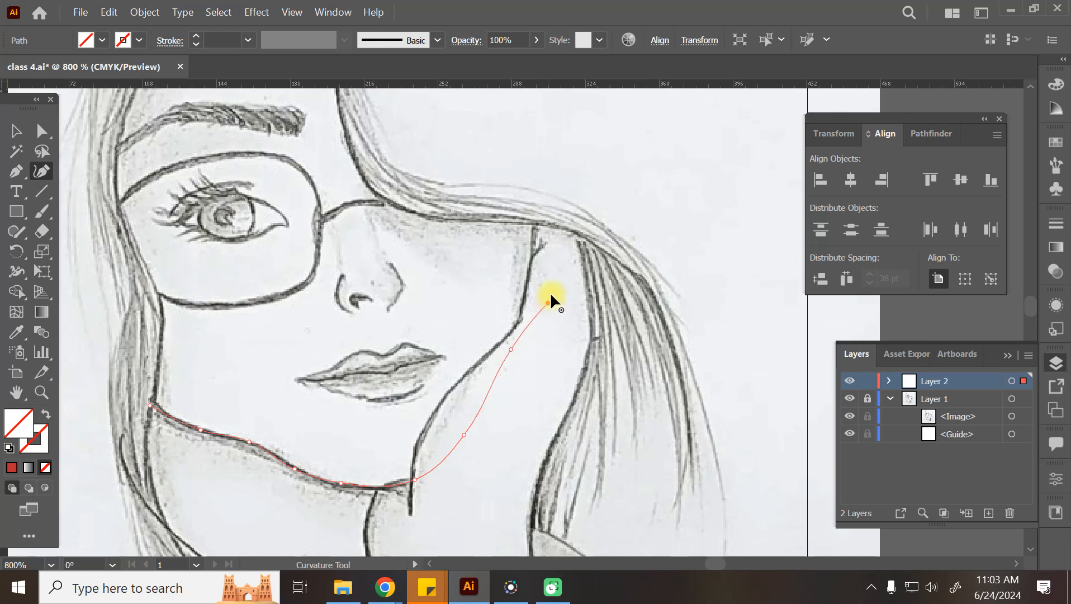
pyautogui.click(550, 235)
pyautogui.scroll(3, 545, 228)
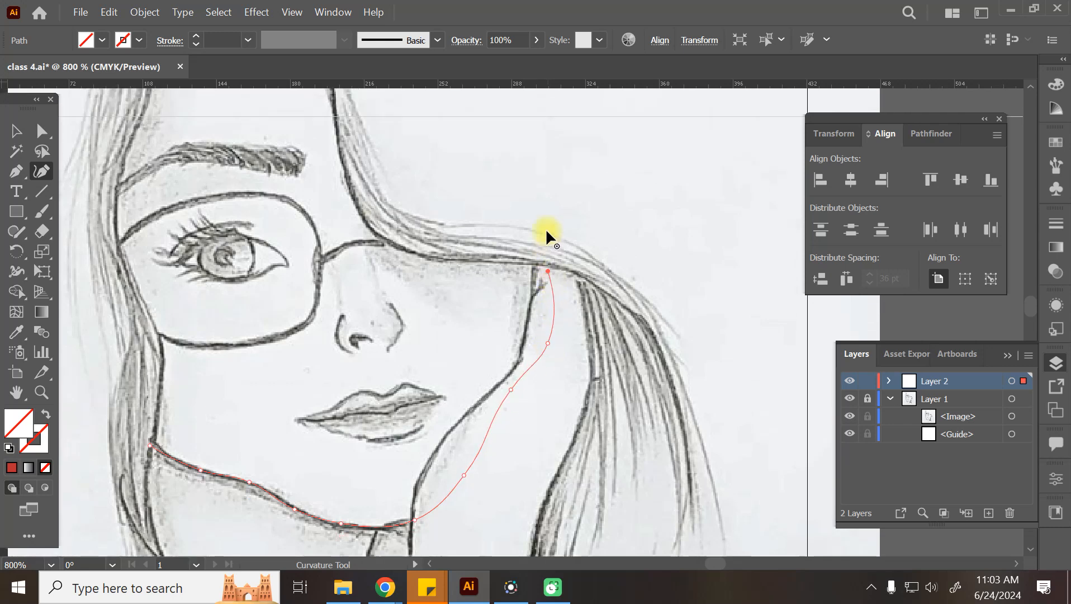
pyautogui.click(531, 273)
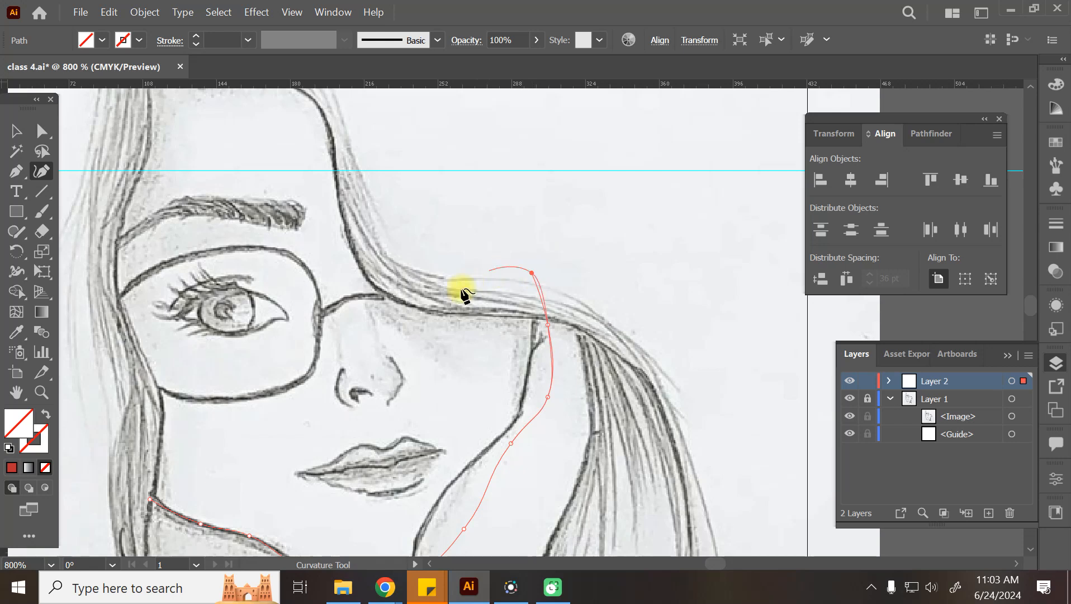
# Step: Continue the face path along the outside of the hair, around the forehead to the hair's peak
pyautogui.click(454, 291)
pyautogui.click(403, 203)
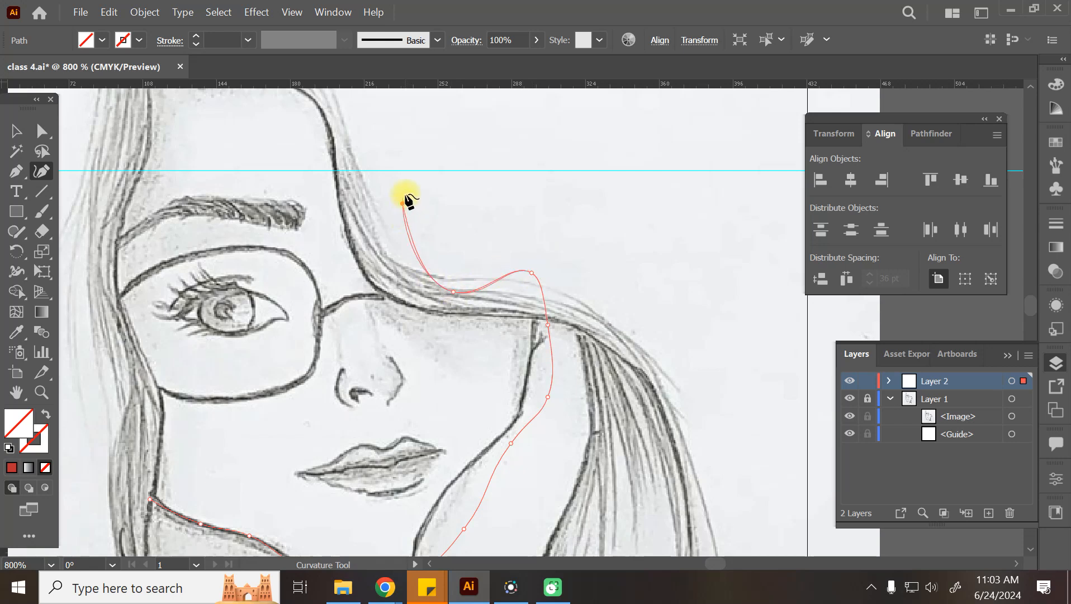
pyautogui.scroll(2, 406, 199)
pyautogui.click(396, 190)
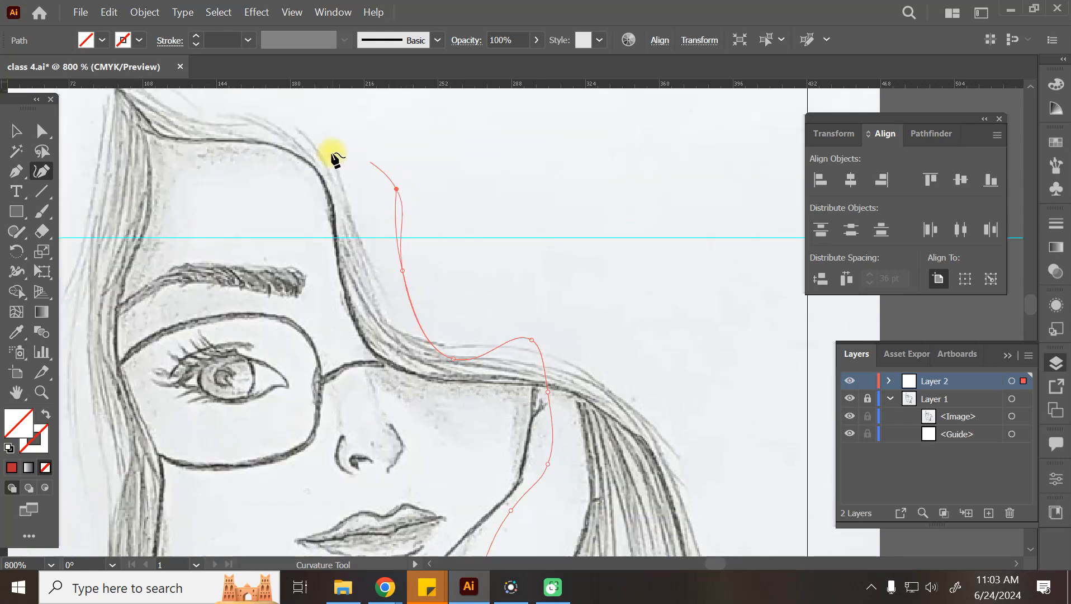
pyautogui.click(258, 125)
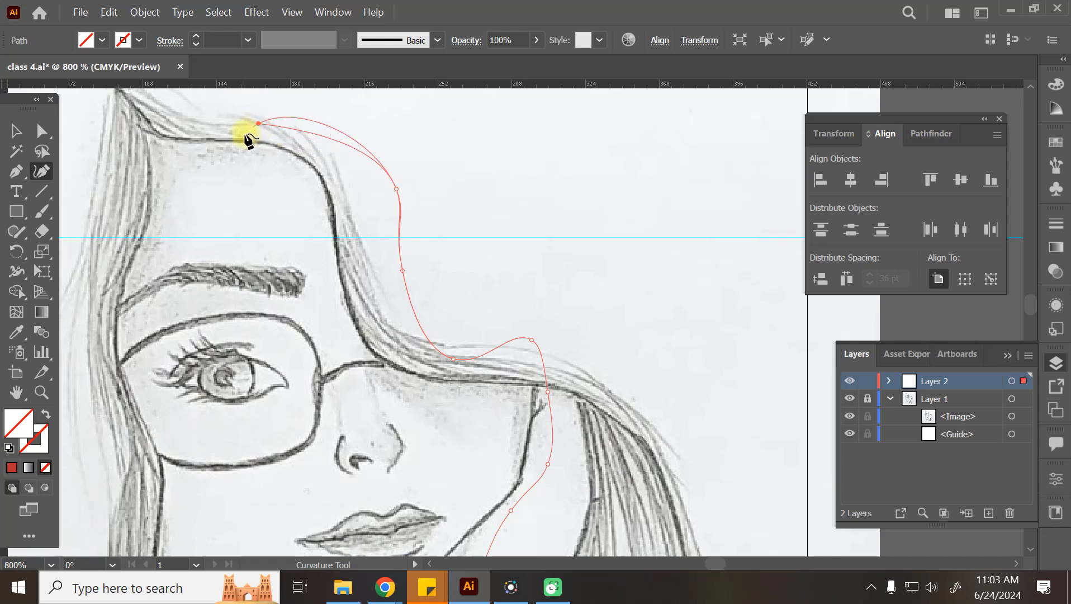
pyautogui.scroll(1, 249, 139)
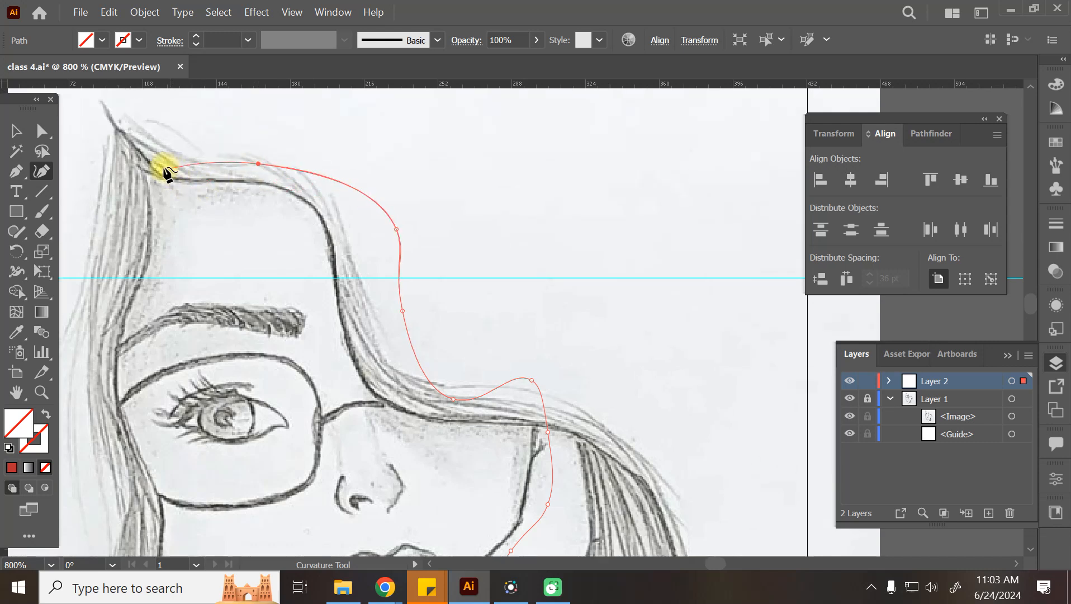
pyautogui.click(116, 147)
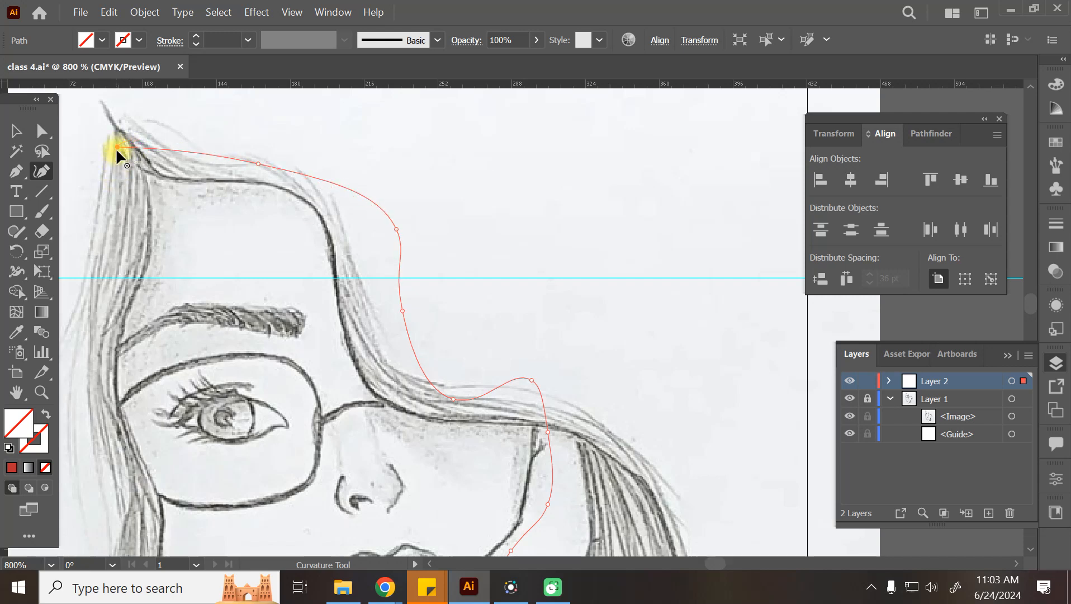
# Step: Run the face path down the hair on the glasses side and close it at its starting point on the jaw
pyautogui.press('space')
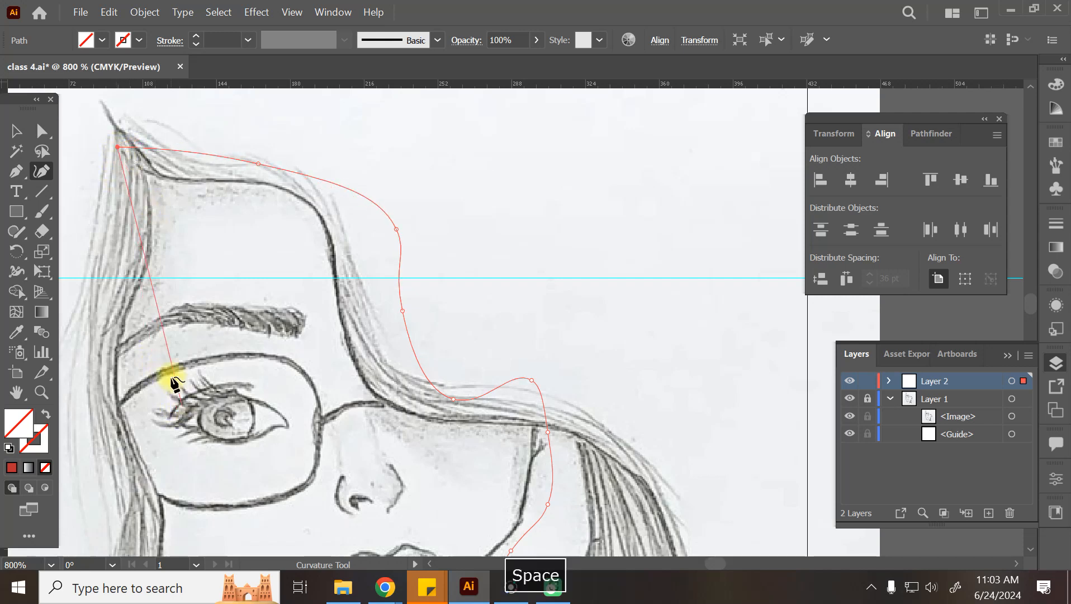
pyautogui.moveTo(172, 382); pyautogui.dragTo(361, 320)
pyautogui.click(294, 189)
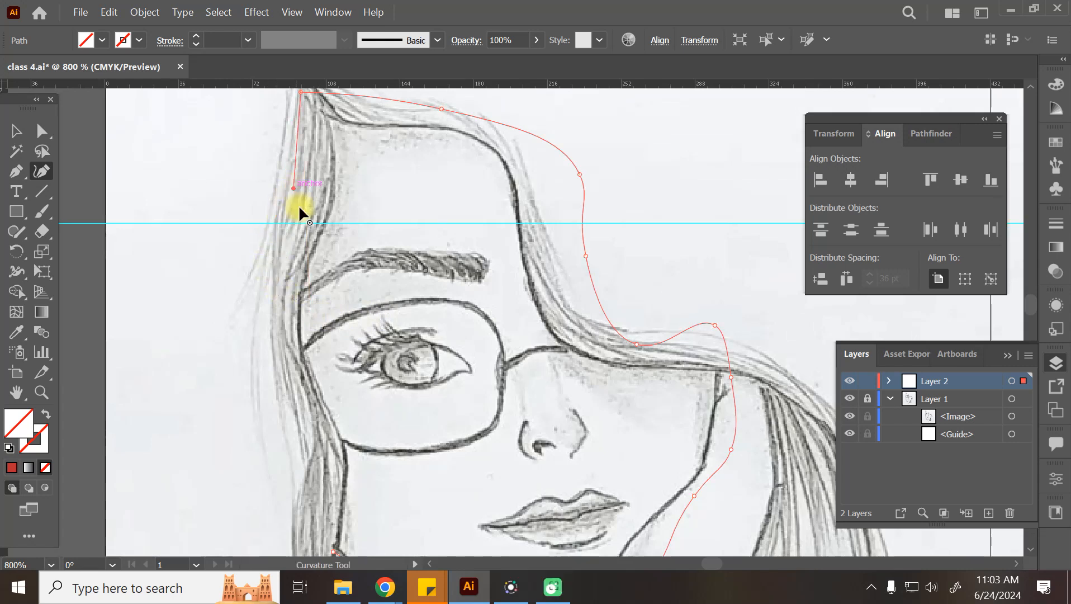
pyautogui.click(266, 291)
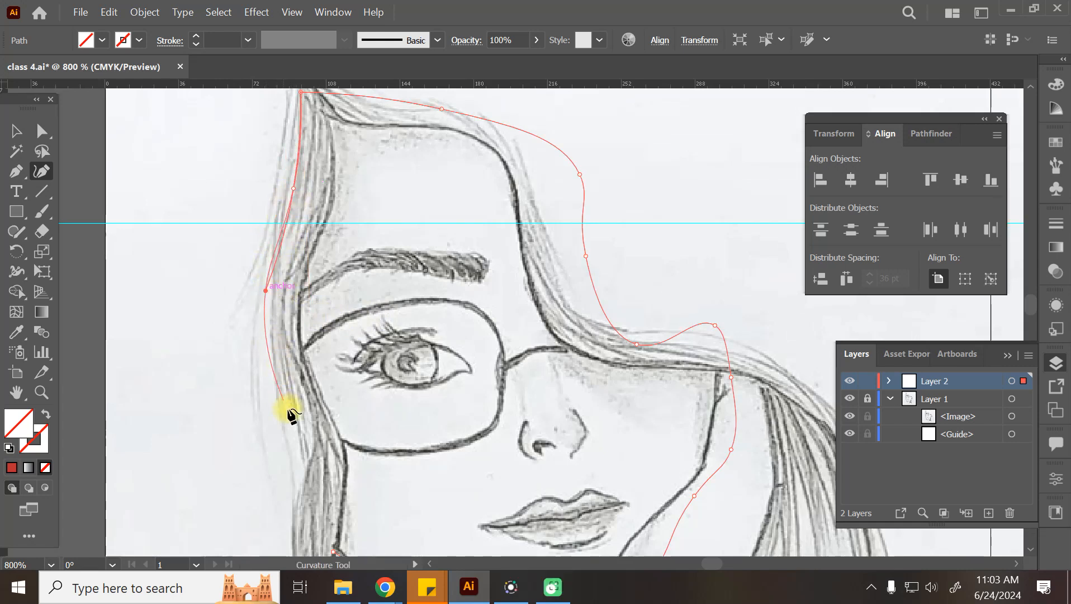
pyautogui.click(305, 428)
pyautogui.press('space')
pyautogui.moveTo(330, 494); pyautogui.dragTo(347, 364)
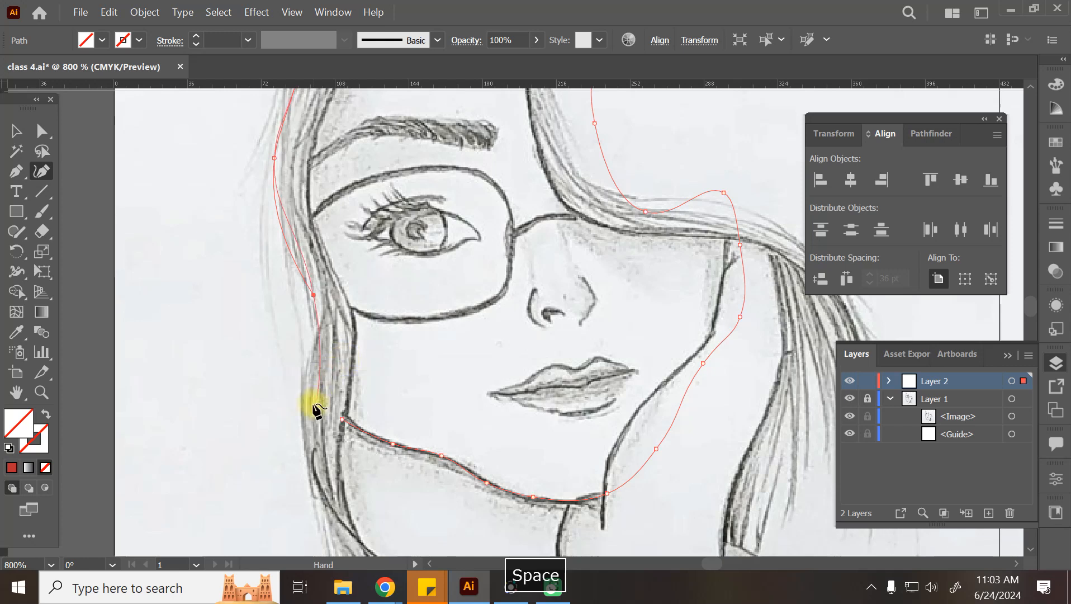
pyautogui.click(343, 424)
# Step: Fill the closed face path with the skin tone F4B382
pyautogui.press('space')
pyautogui.moveTo(477, 349); pyautogui.dragTo(440, 445)
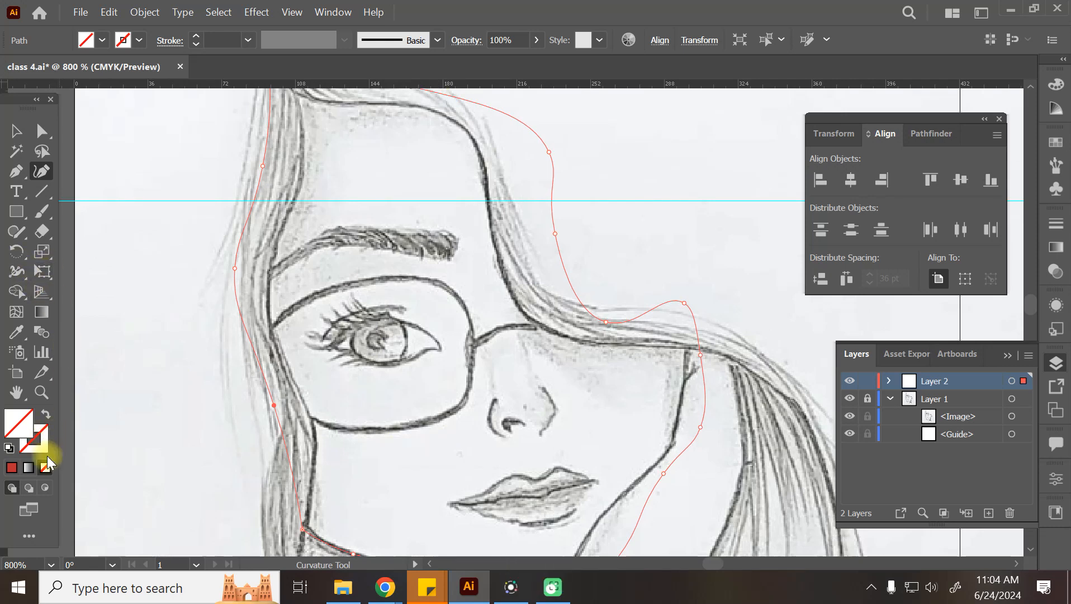
pyautogui.click(16, 133)
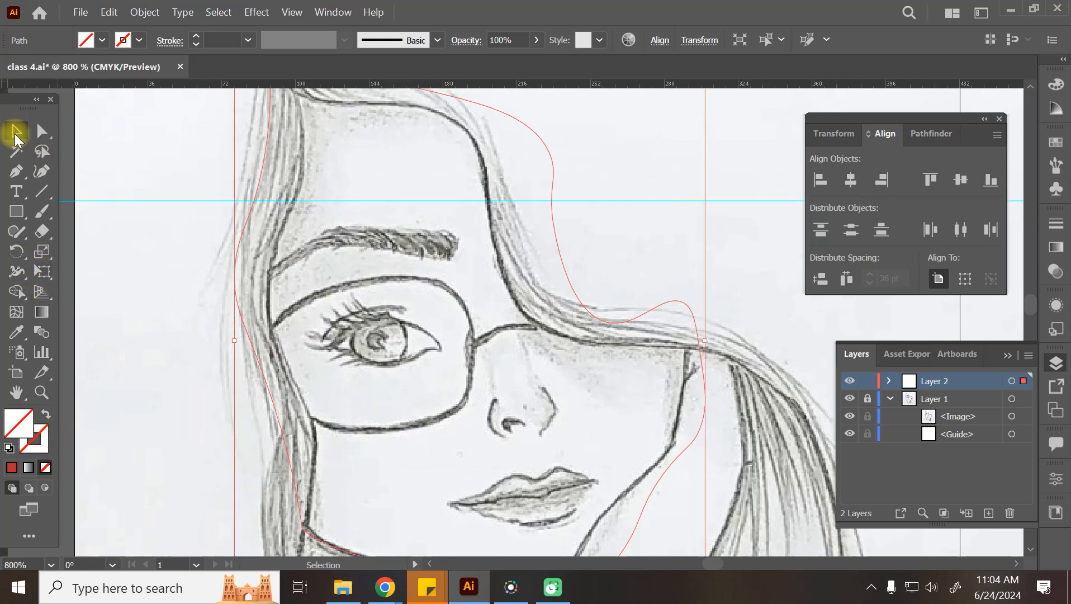
pyautogui.click(102, 43)
pyautogui.click(119, 170)
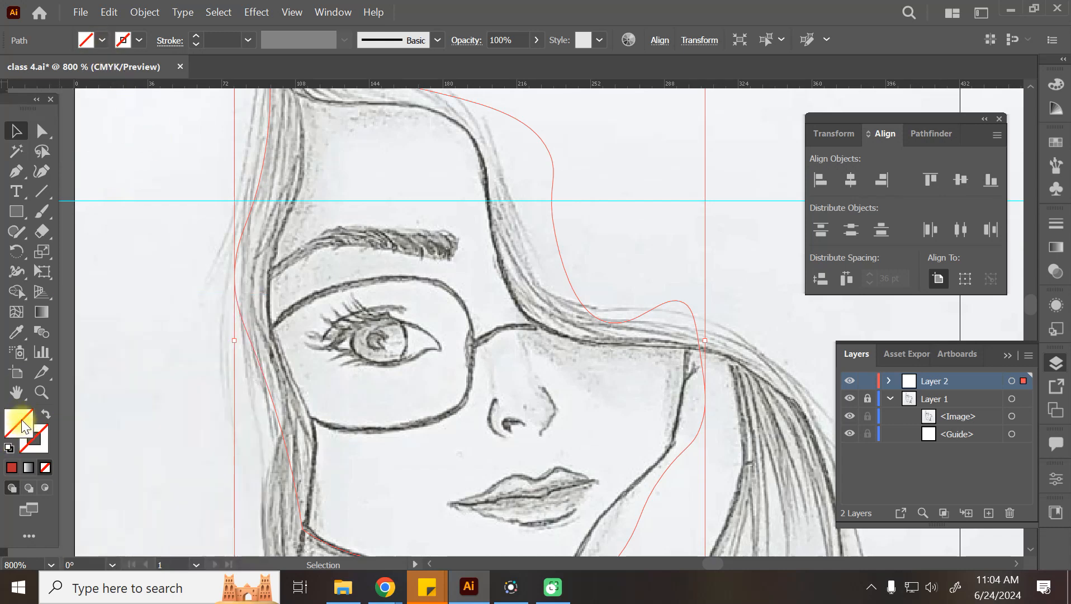
pyautogui.doubleClick(20, 419)
pyautogui.click(532, 197)
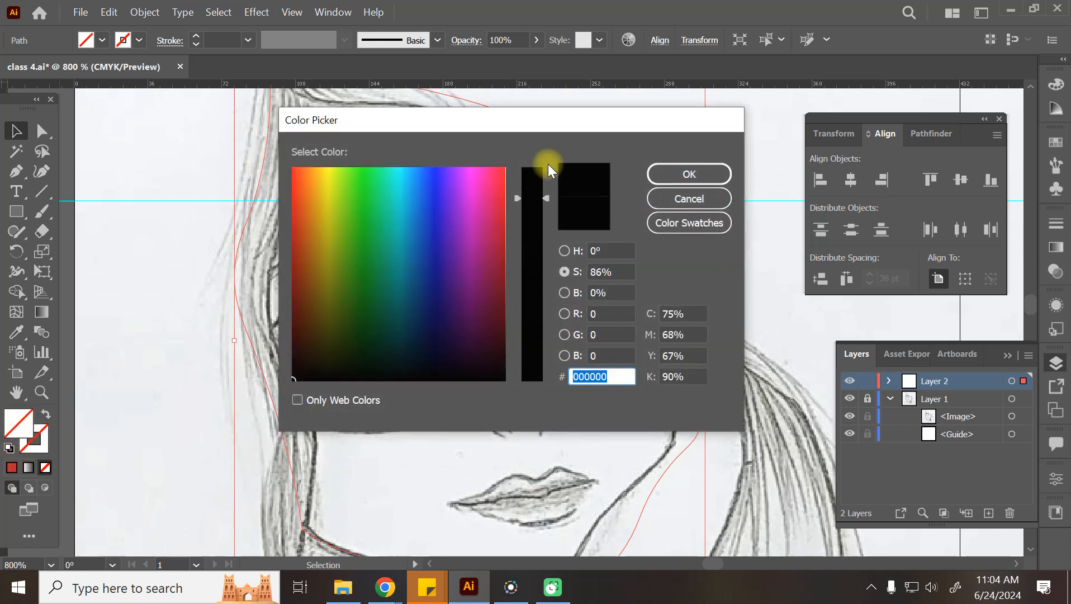
pyautogui.moveTo(399, 311)
pyautogui.mouseDown()
pyautogui.moveTo(318, 343)
pyautogui.moveTo(306, 176)
pyautogui.mouseUp()
pyautogui.click(536, 281)
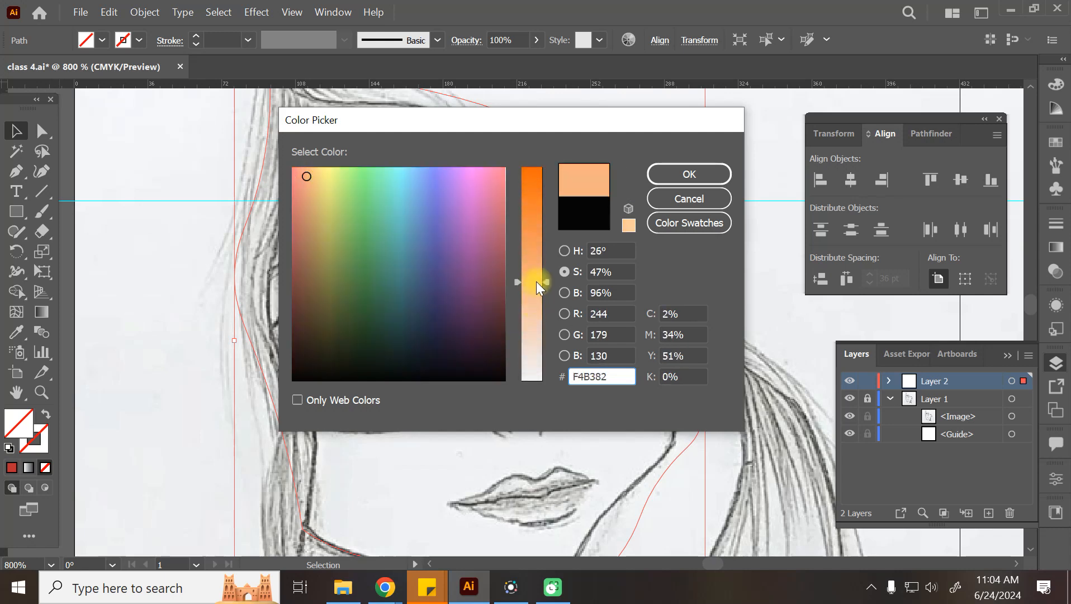
pyautogui.click(671, 172)
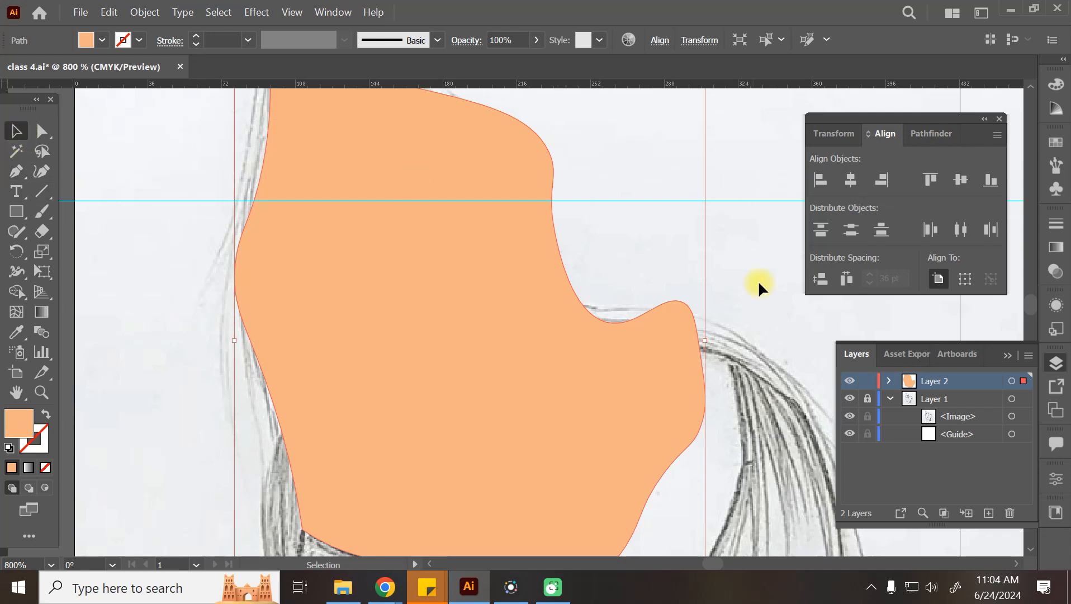
# Step: Expand Layer 2 and rename its path as face
pyautogui.click(889, 381)
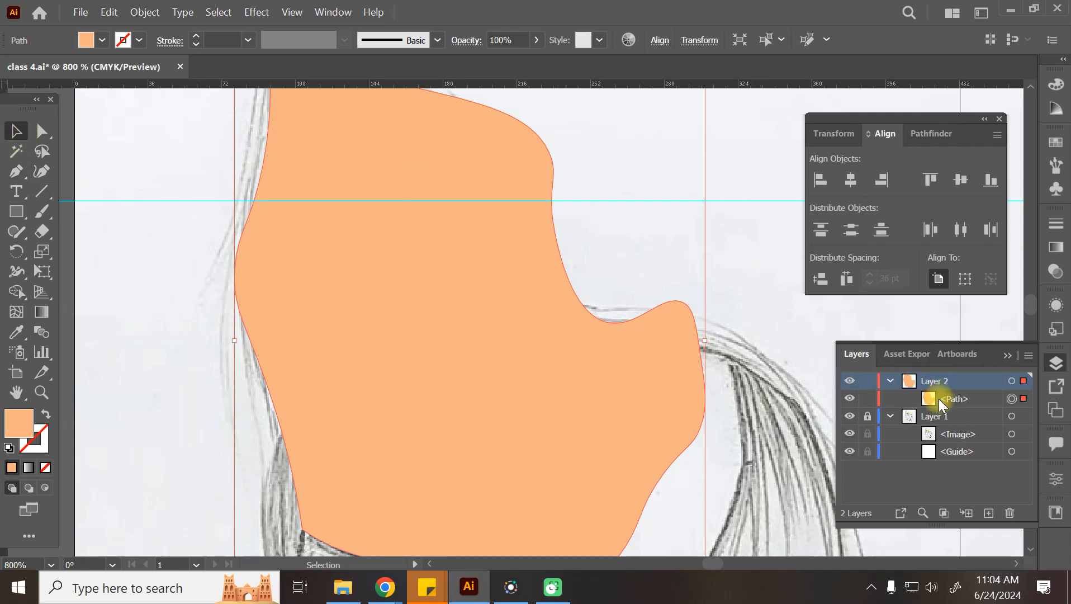
pyautogui.doubleClick(973, 399)
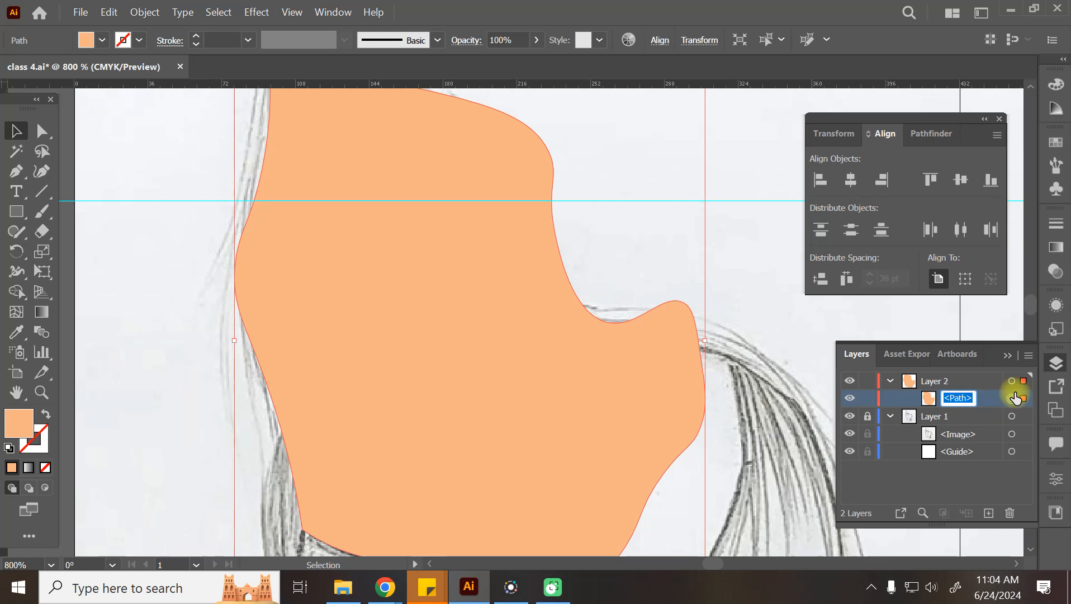
pyautogui.write('face')
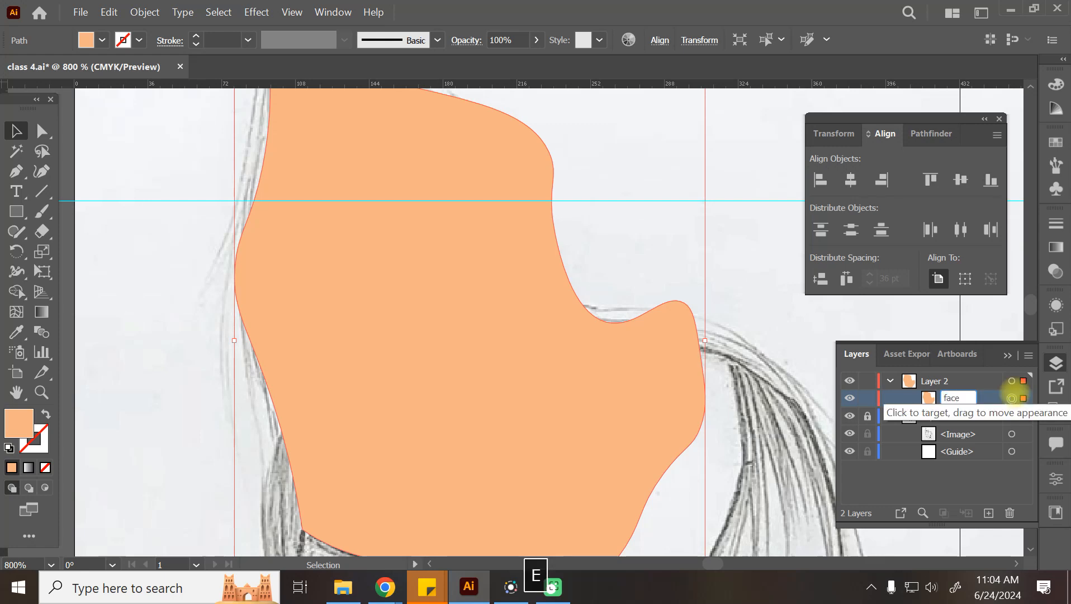
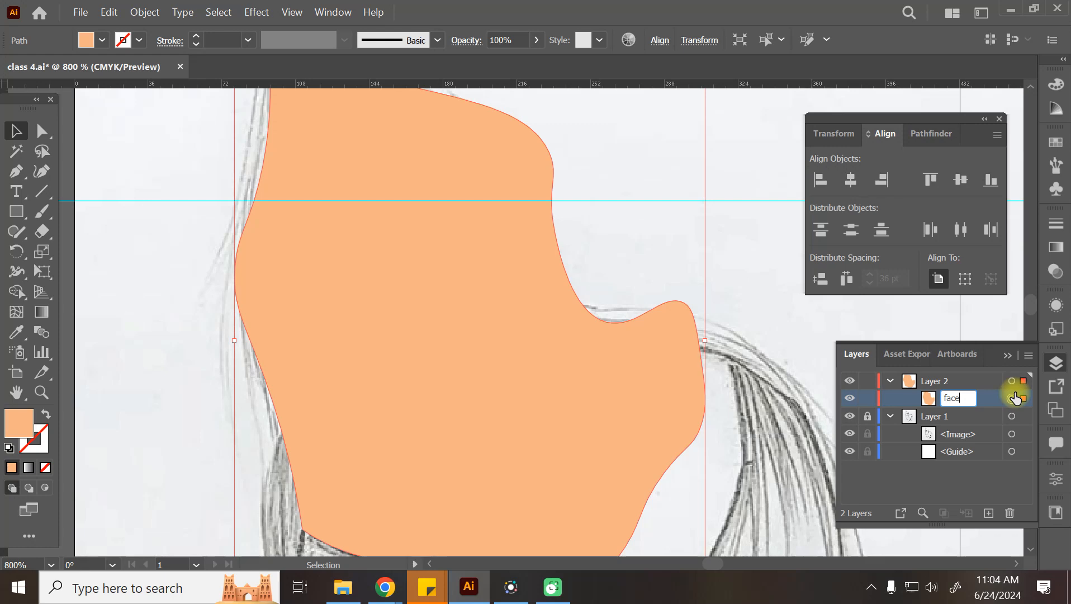
# Step: Hide the face path in Layer 2 and rename it as face base
pyautogui.click(173, 152)
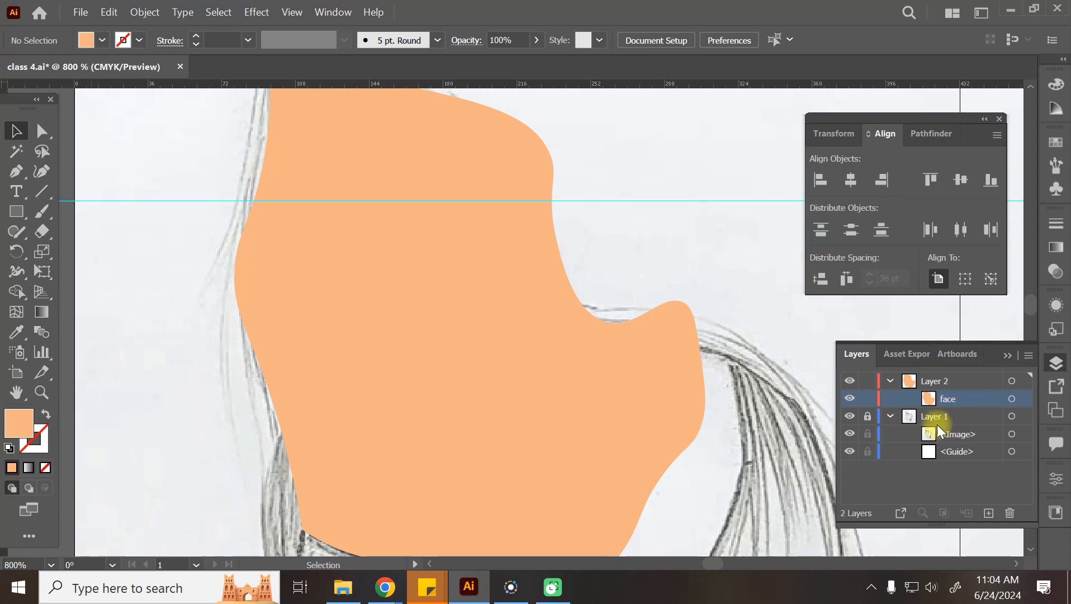
pyautogui.click(850, 398)
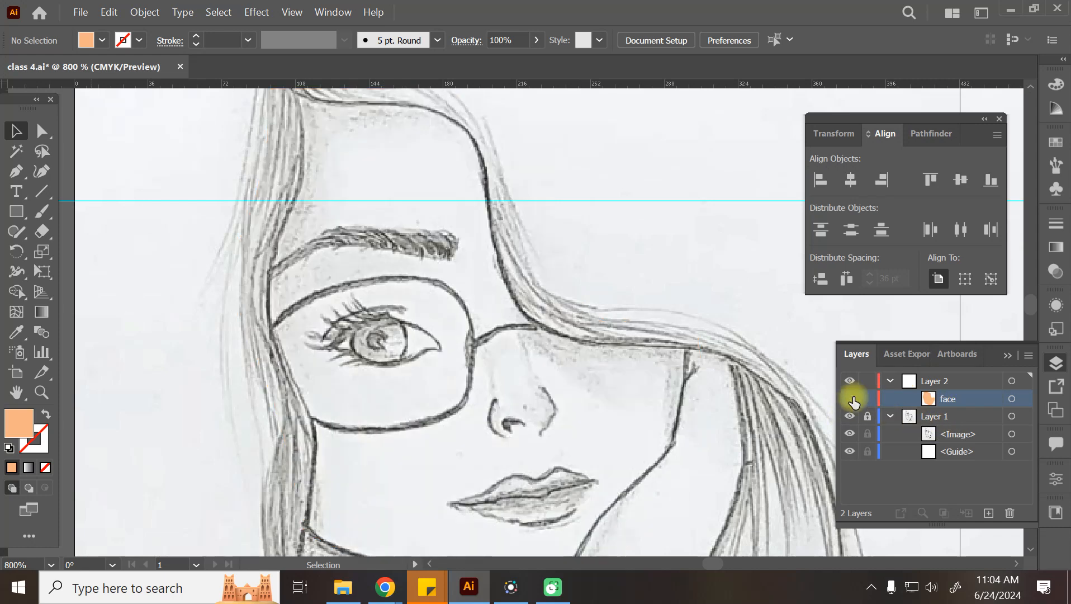
pyautogui.doubleClick(950, 399)
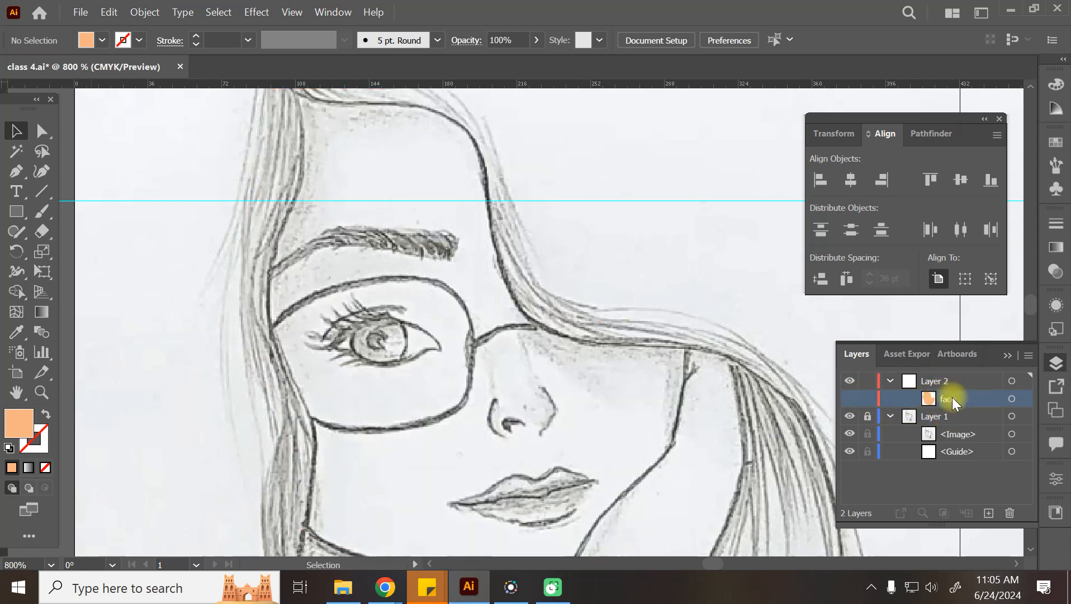
pyautogui.click(966, 398)
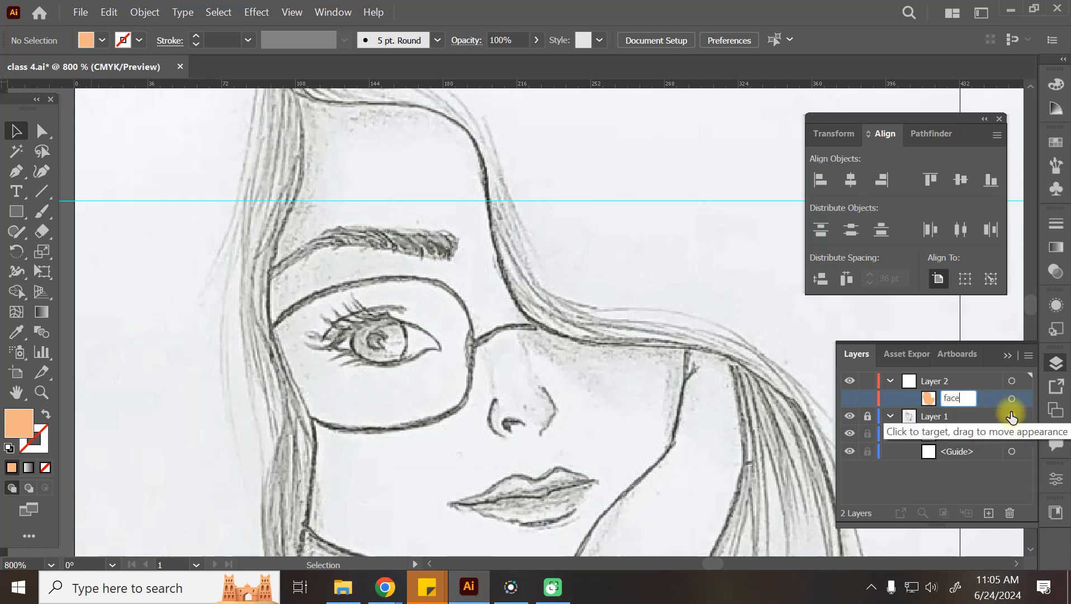
pyautogui.write('base')
pyautogui.press('Return')
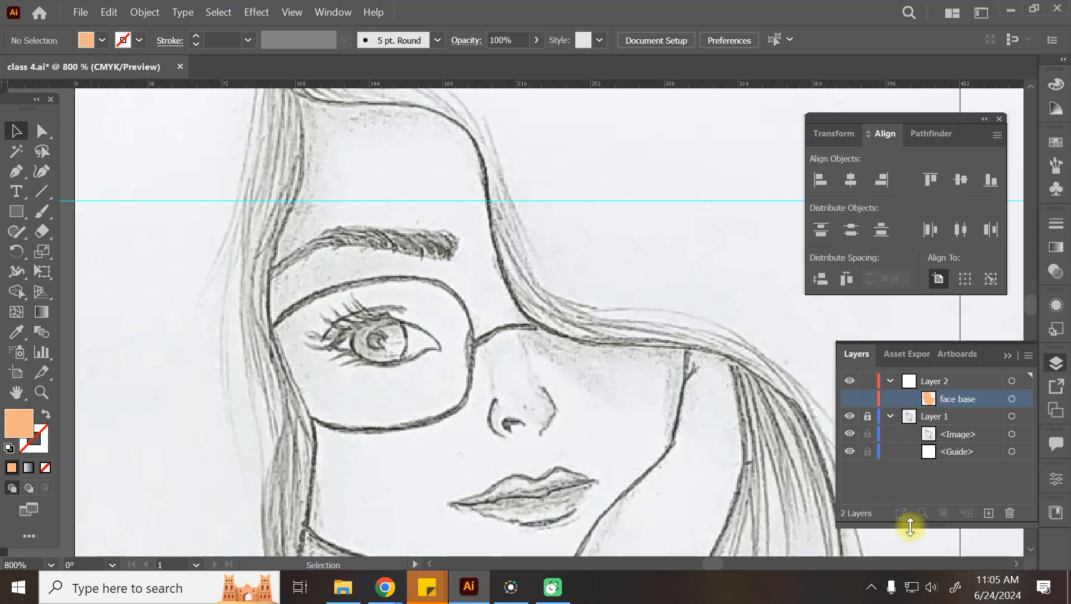
pyautogui.click(959, 484)
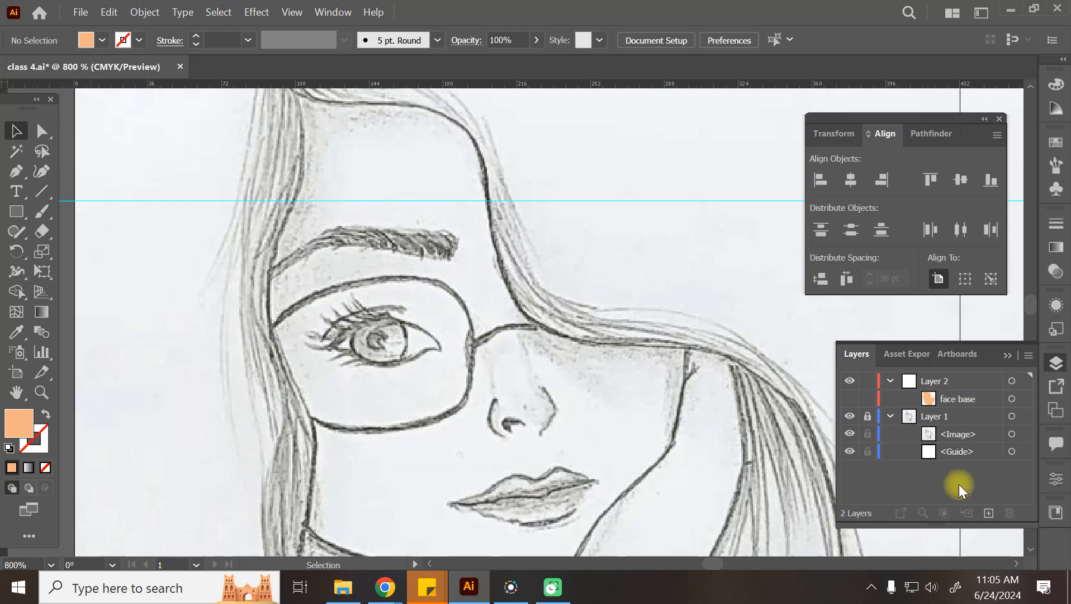
# Step: Save the document, and make Layer 2 visible and active for drawing with the Curvature Tool
pyautogui.hotkey('ctrl', 's')
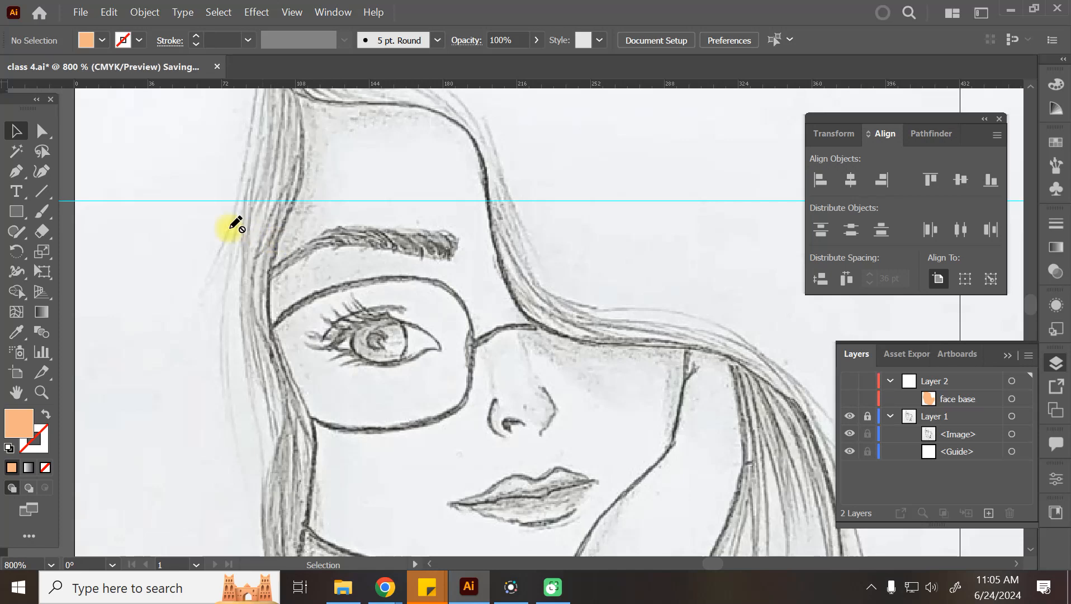
pyautogui.press('space')
pyautogui.moveTo(471, 330); pyautogui.dragTo(461, 368)
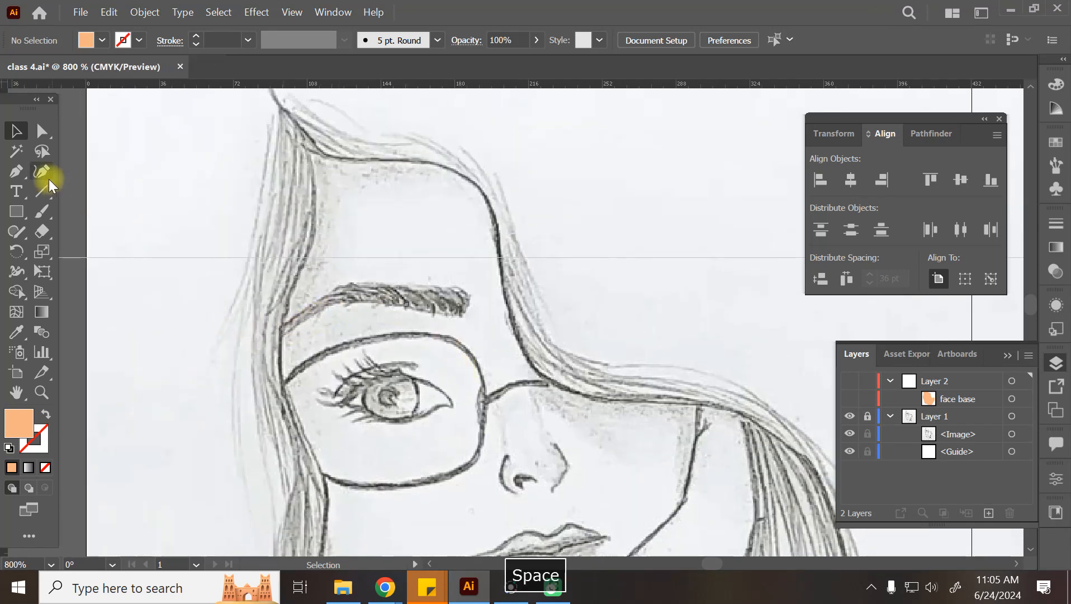
pyautogui.click(41, 171)
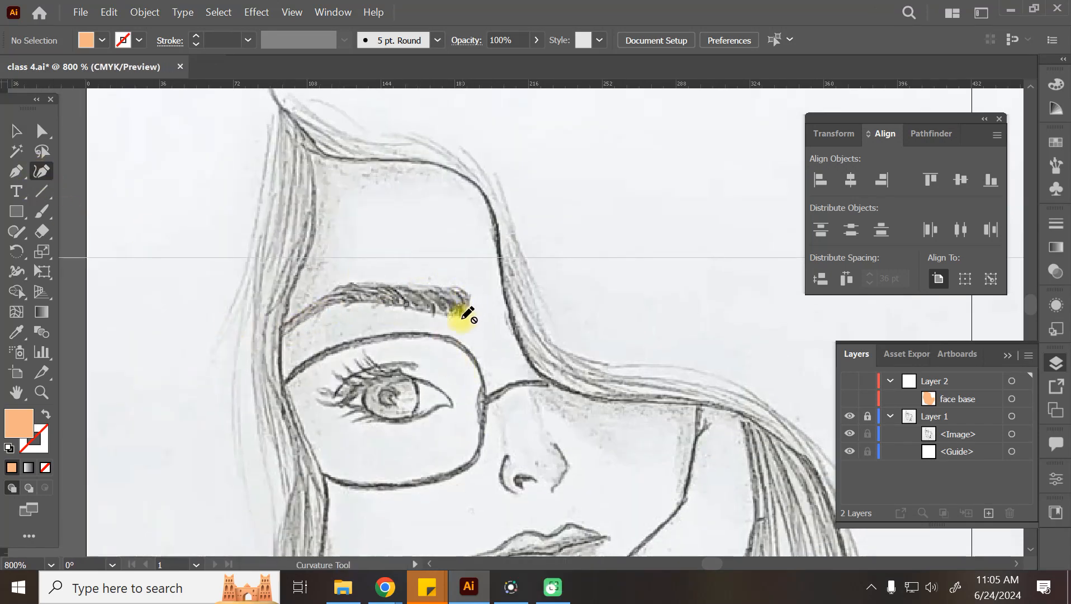
pyautogui.click(952, 391)
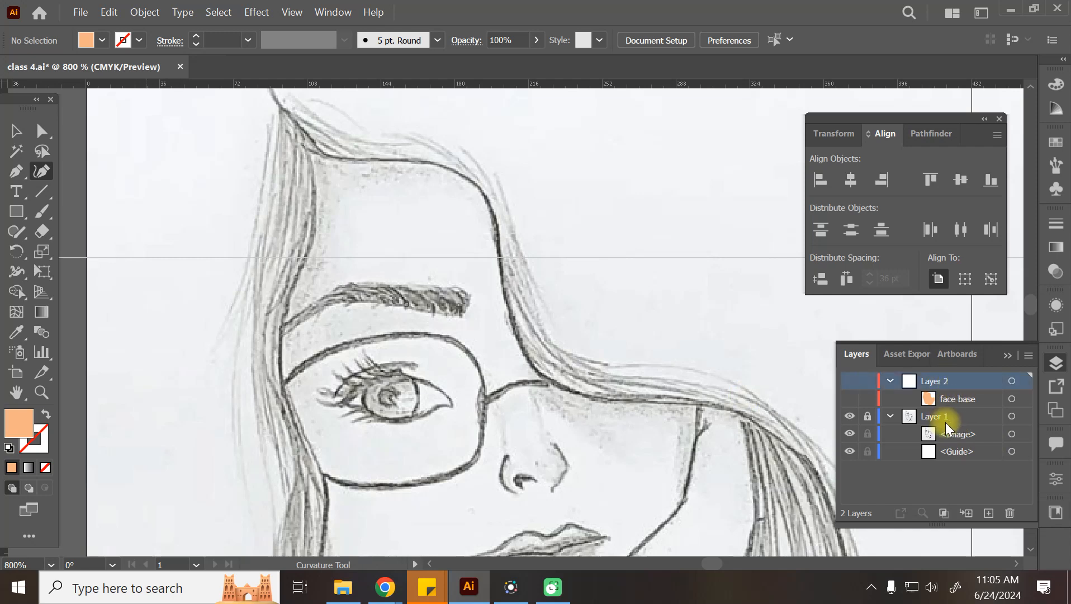
pyautogui.click(849, 384)
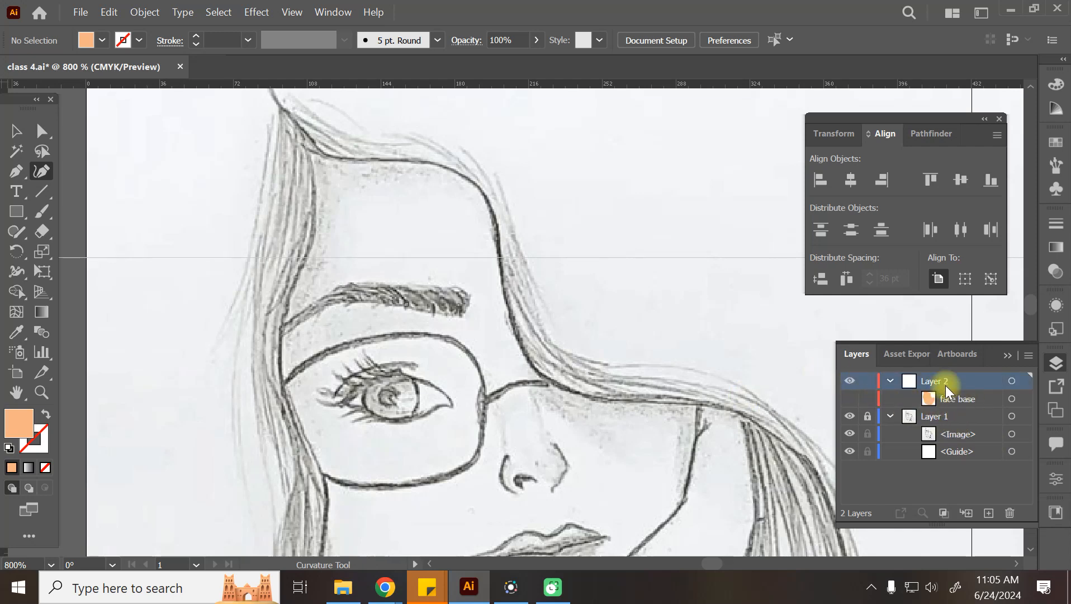
# Step: Trace the sketched eyebrow above the glasses as a closed curved path without fill
pyautogui.click(463, 315)
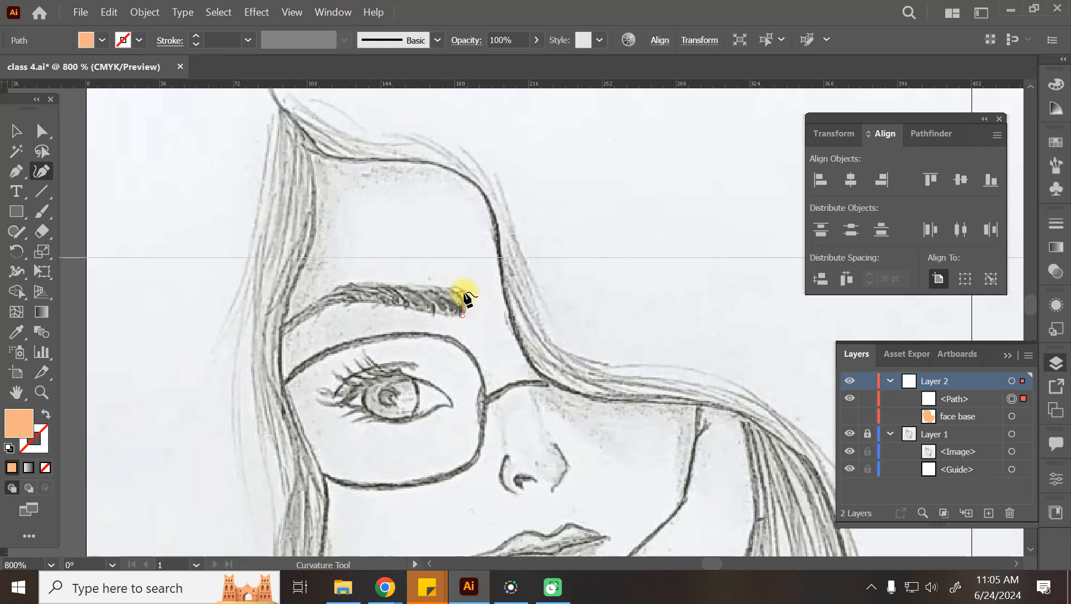
pyautogui.click(463, 290)
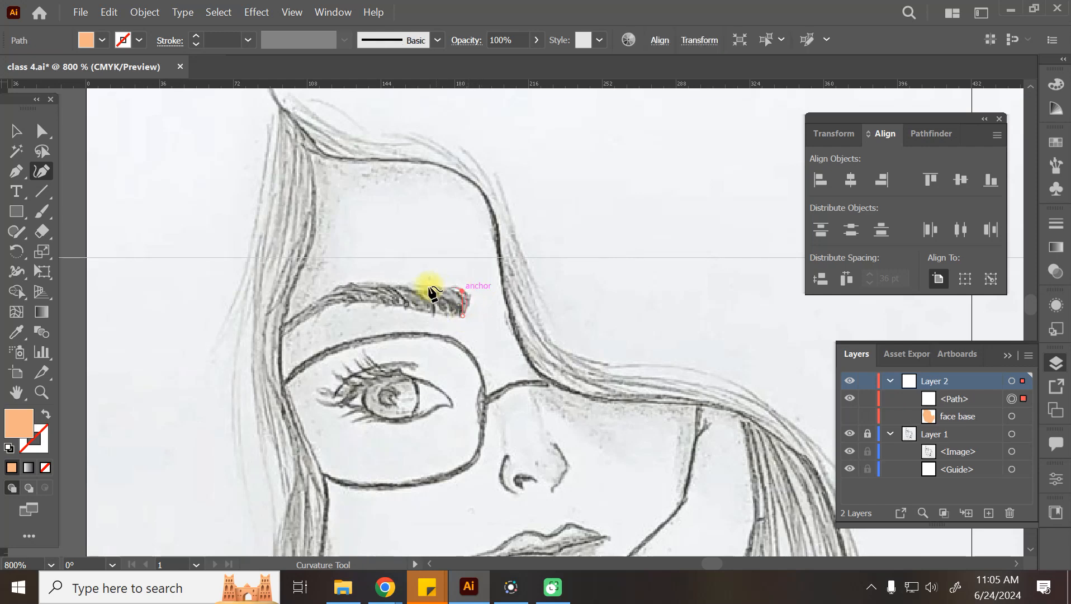
pyautogui.click(340, 286)
pyautogui.click(284, 324)
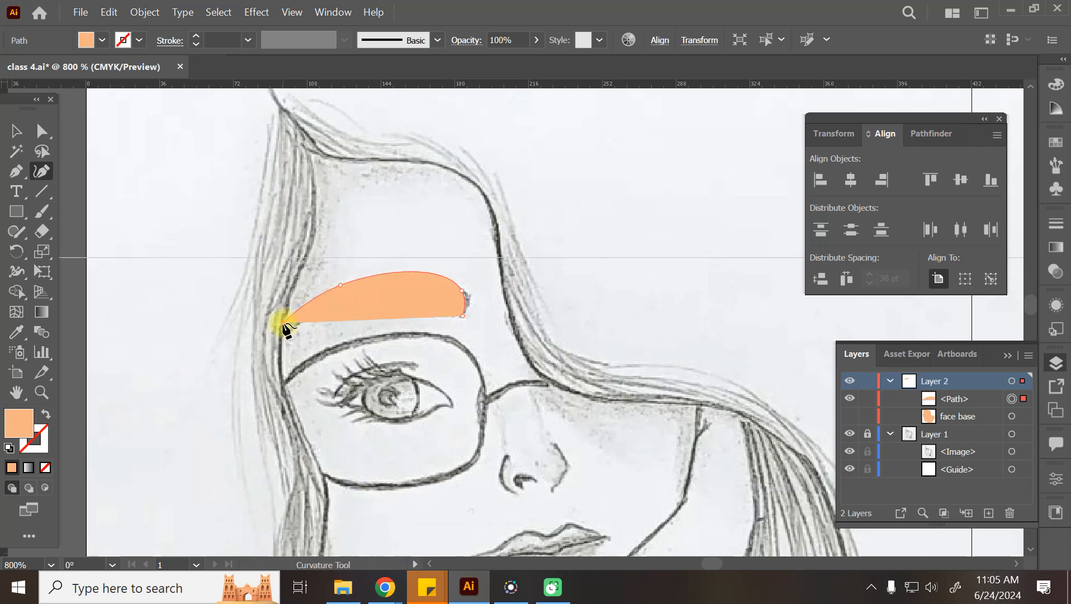
pyautogui.press('/')
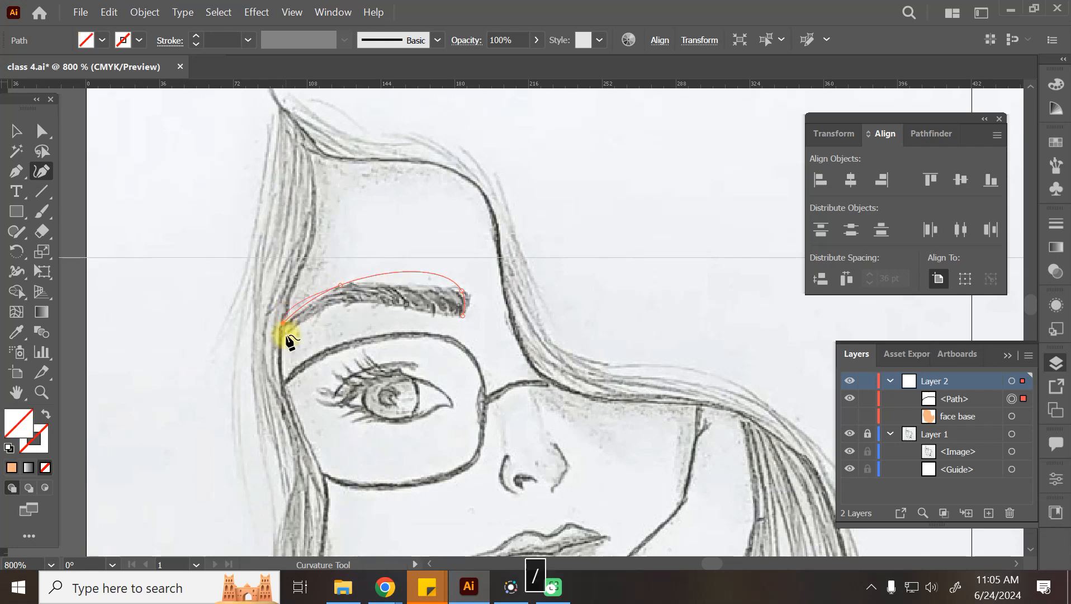
pyautogui.click(276, 335)
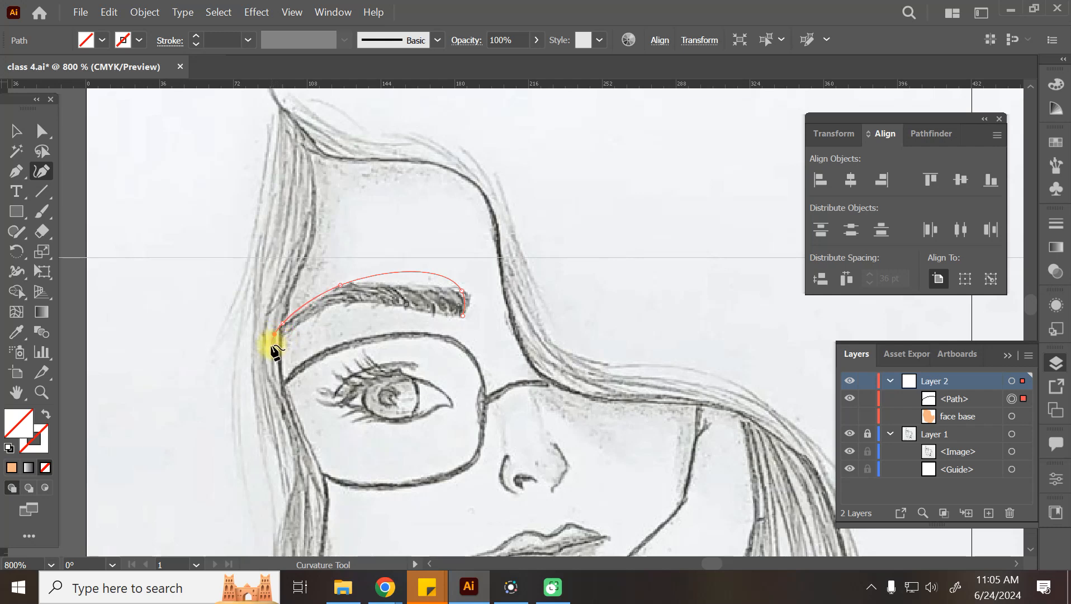
pyautogui.click(284, 334)
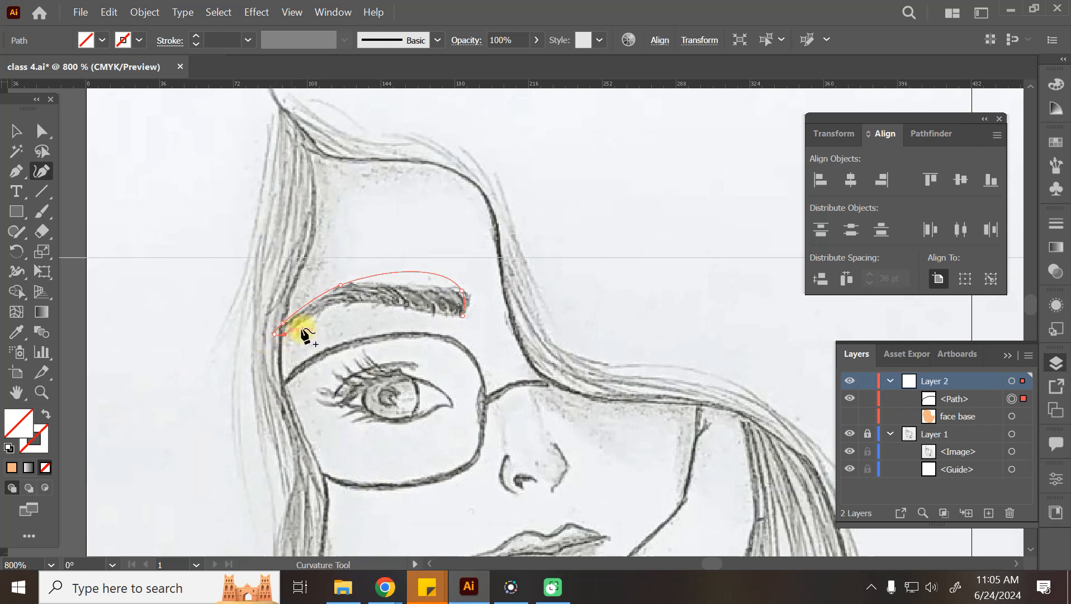
pyautogui.click(341, 304)
pyautogui.click(422, 310)
pyautogui.click(462, 316)
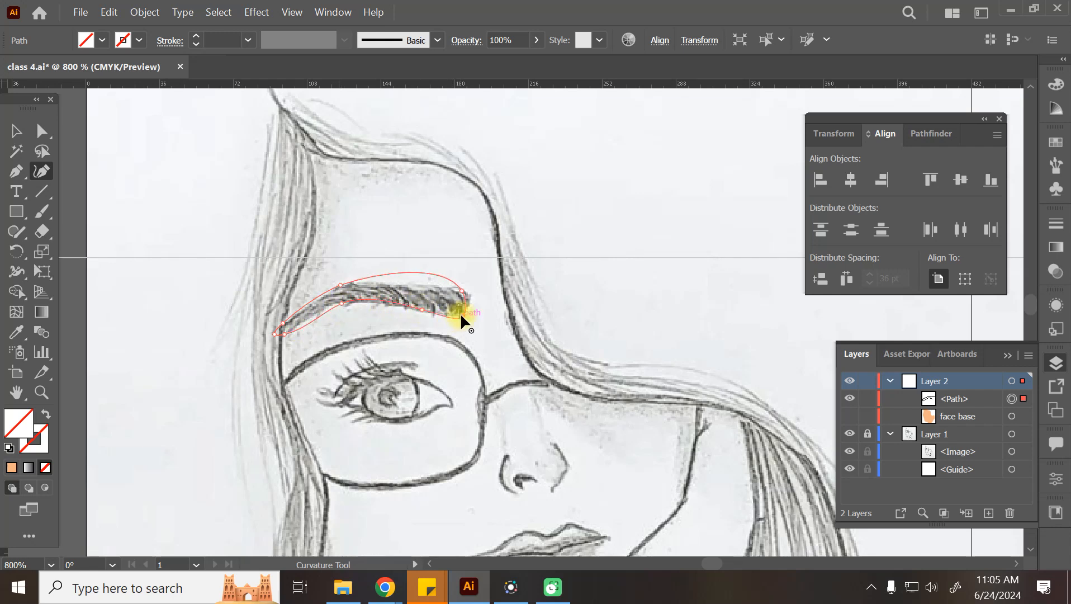
# Step: Refine the eyebrow path by adding and moving anchor points at its inner end, upper edge and outer tip to follow the sketch
pyautogui.click(463, 292)
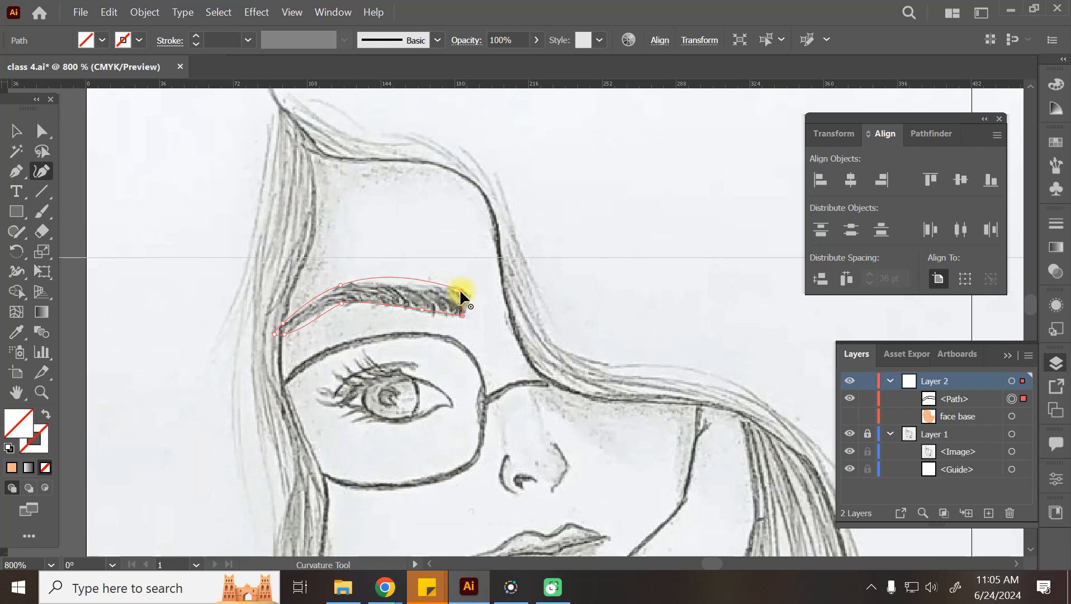
pyautogui.click(468, 306)
pyautogui.moveTo(401, 278); pyautogui.dragTo(402, 287)
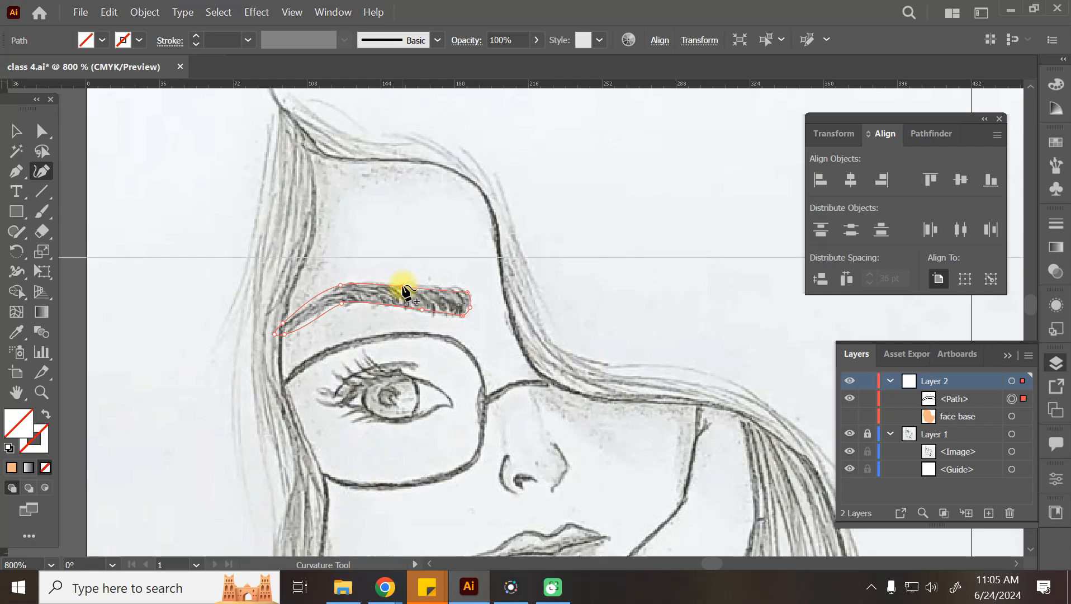
pyautogui.moveTo(282, 322); pyautogui.dragTo(303, 309)
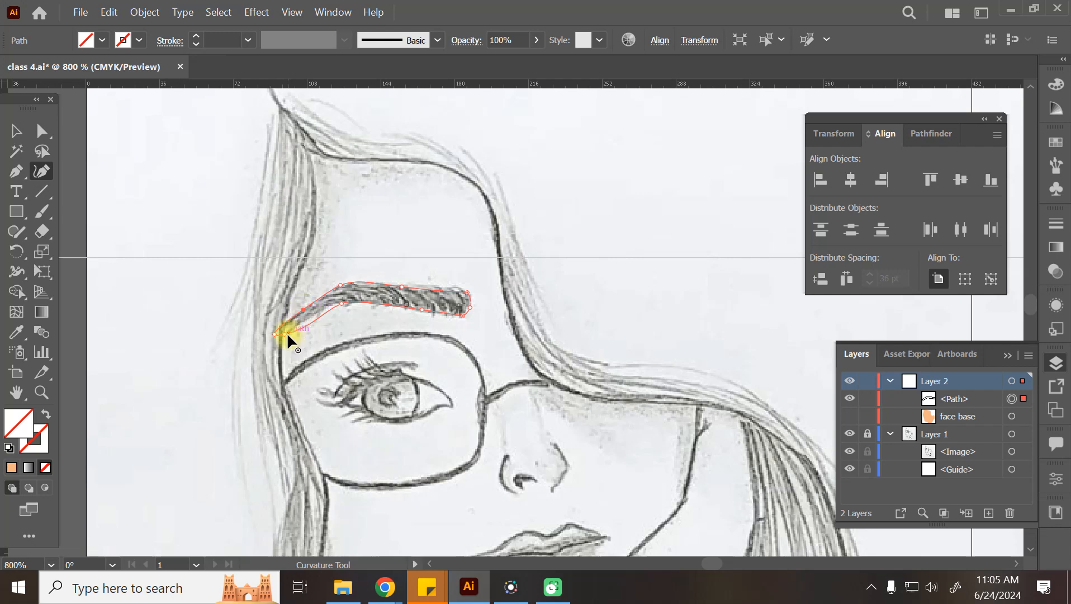
pyautogui.click(324, 313)
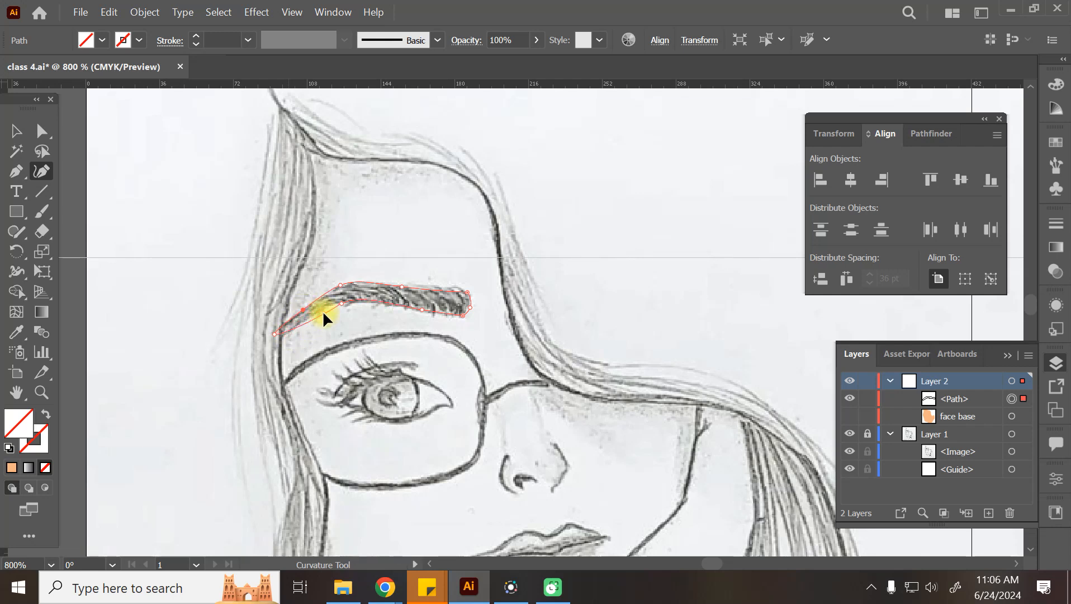
pyautogui.click(273, 339)
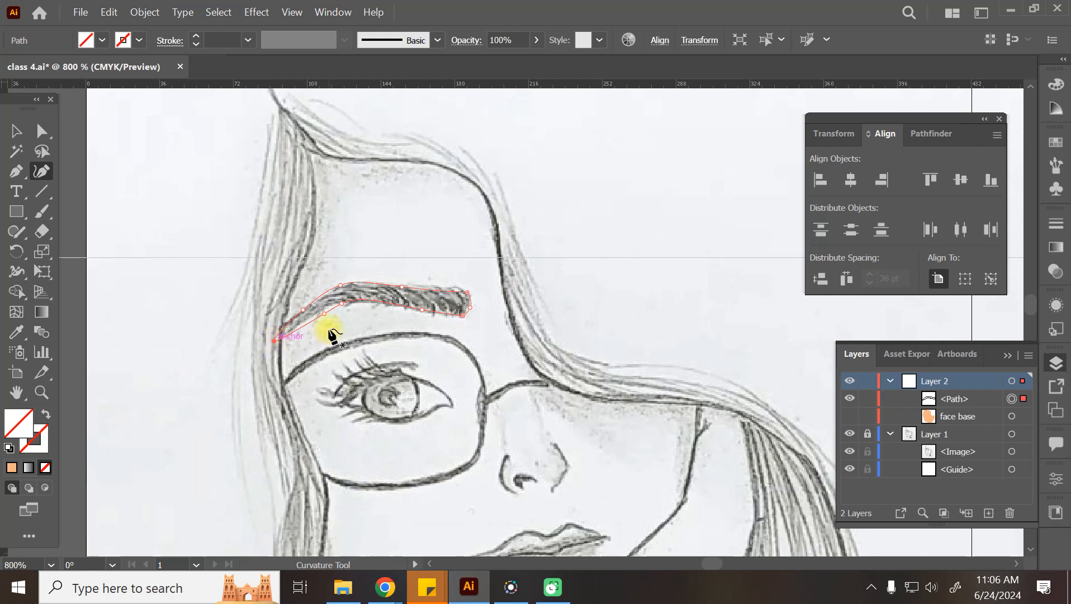
pyautogui.click(320, 311)
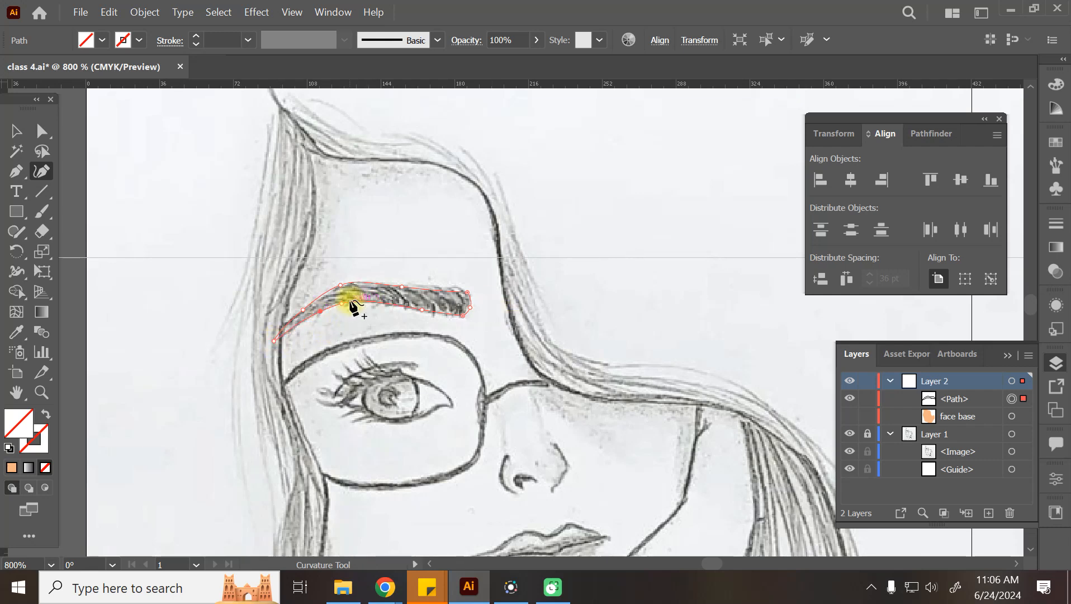
# Step: Fill the eyebrow path with the dark grey 3A3A3A
pyautogui.click(16, 131)
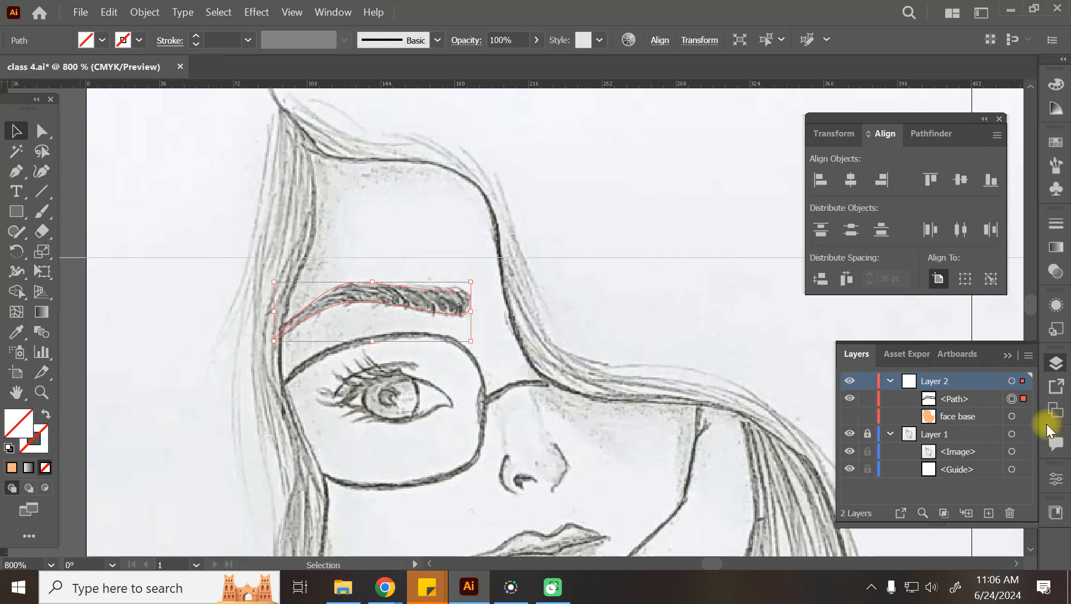
pyautogui.doubleClick(18, 432)
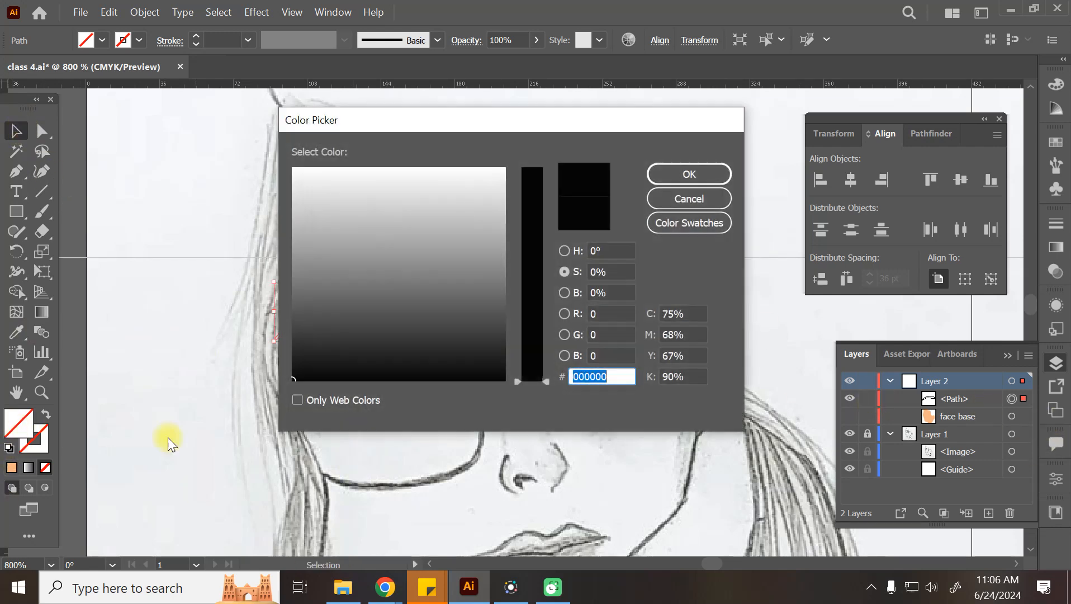
pyautogui.moveTo(506, 296)
pyautogui.mouseDown()
pyautogui.moveTo(352, 318)
pyautogui.moveTo(291, 305)
pyautogui.moveTo(275, 321)
pyautogui.moveTo(291, 333)
pyautogui.mouseUp()
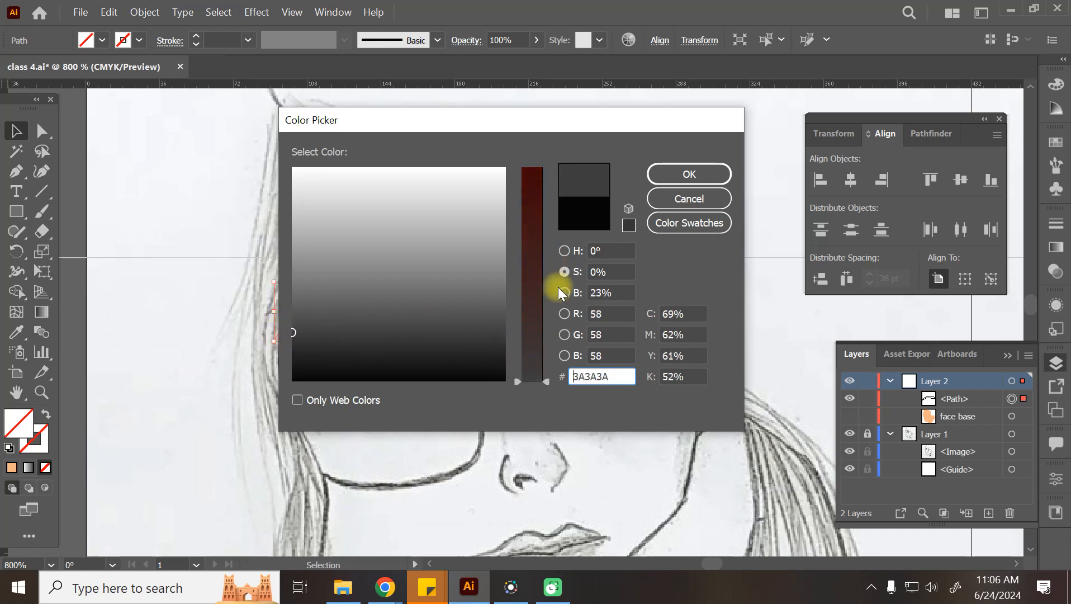
pyautogui.click(687, 173)
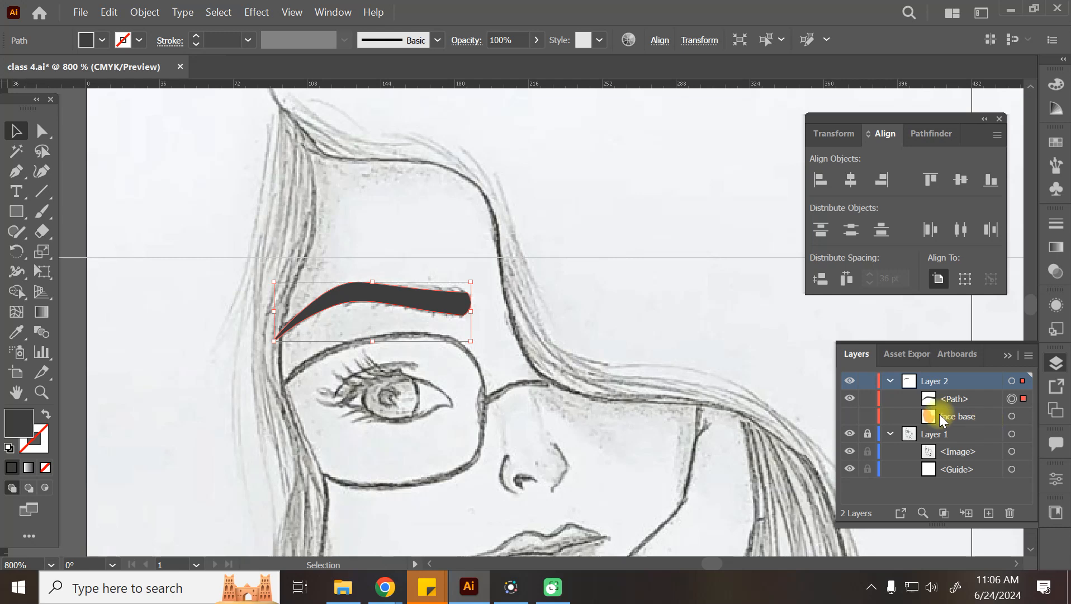
# Step: Rename the eyebrow path in Layer 2 as Right Eye
pyautogui.doubleClick(957, 398)
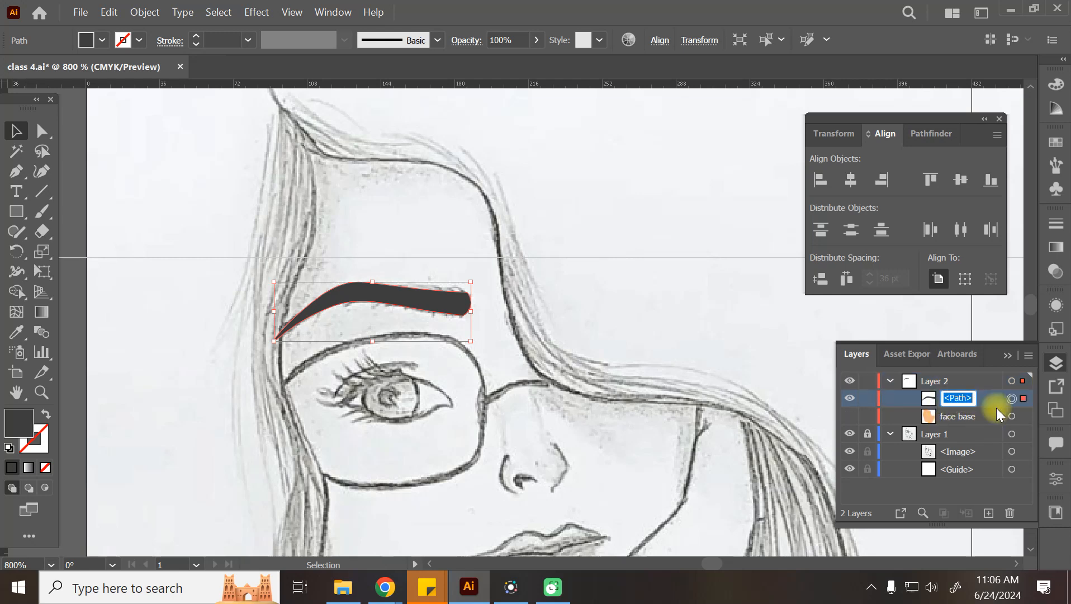
pyautogui.write('Right ')
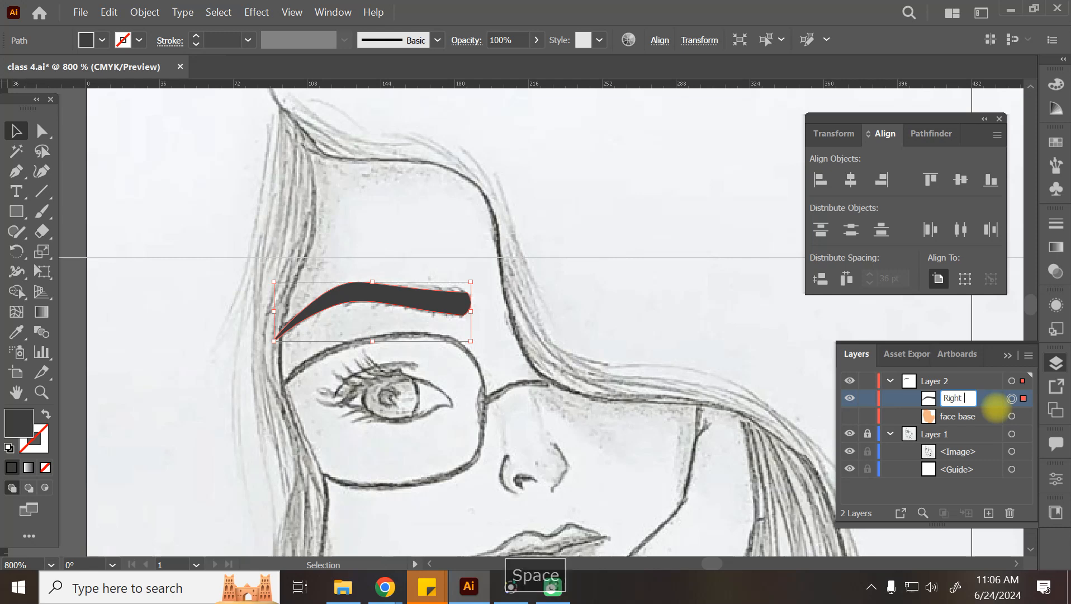
pyautogui.write('Eyw')
pyautogui.press('BackSpace')
pyautogui.write('e')
pyautogui.press('Return')
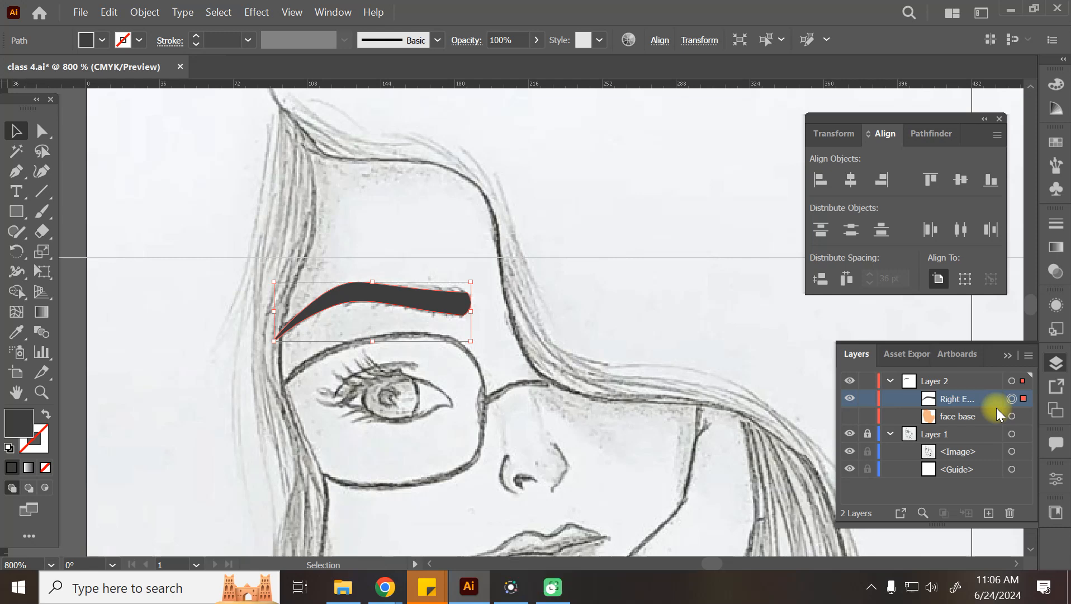
# Step: Hide the finished eyebrow shape in Layer 2 so the pencil sketch beneath is exposed
pyautogui.click(850, 398)
pyautogui.press('space')
pyautogui.moveTo(473, 289); pyautogui.dragTo(503, 231)
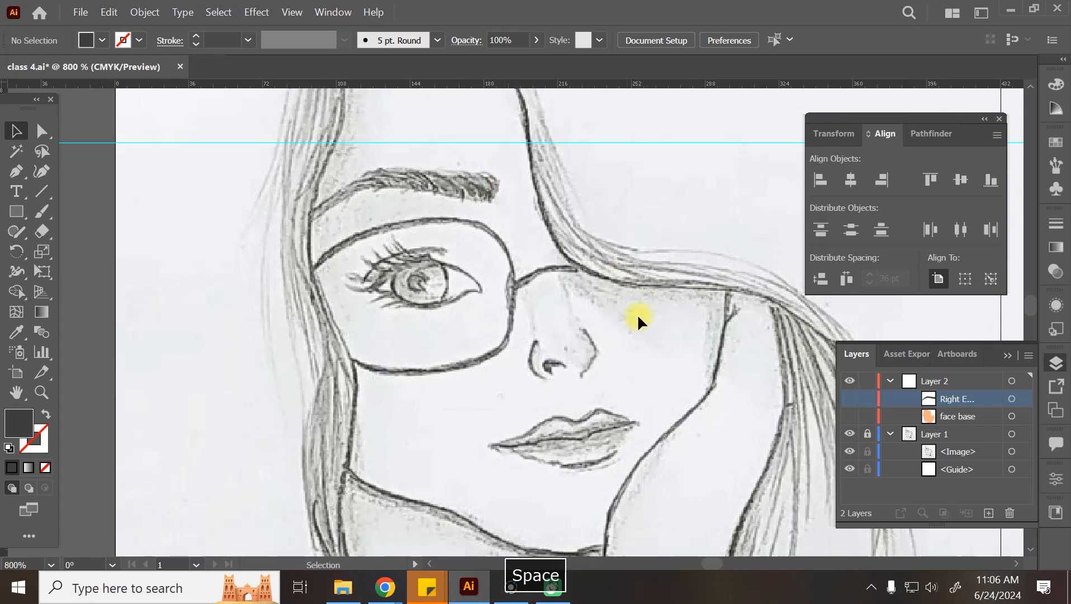
pyautogui.hotkey('ctrl', '=')
pyautogui.hotkey('ctrl', '=')
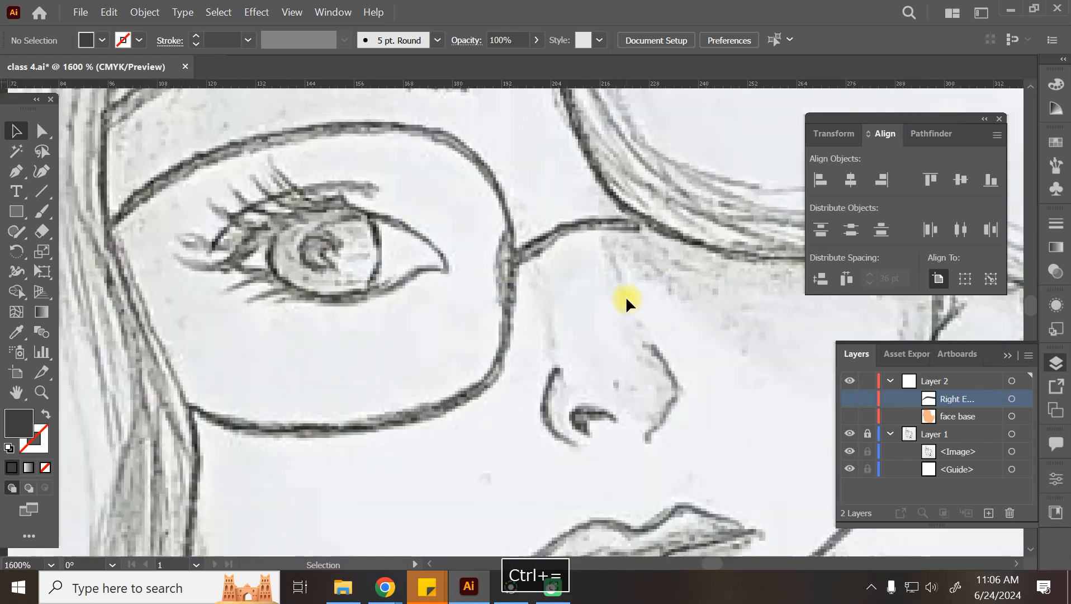
pyautogui.press('space')
pyautogui.moveTo(485, 273); pyautogui.dragTo(383, 418)
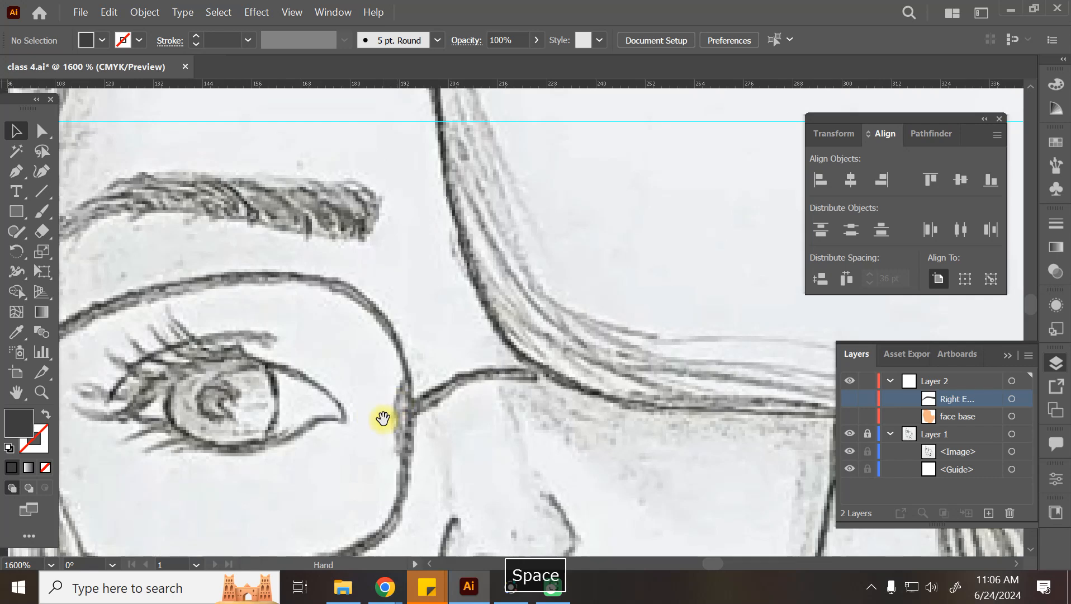
# Step: Trace the sketched eye's lower lid with the Curvature tool from the inner corner toward the outer corner, without fill
pyautogui.click(42, 172)
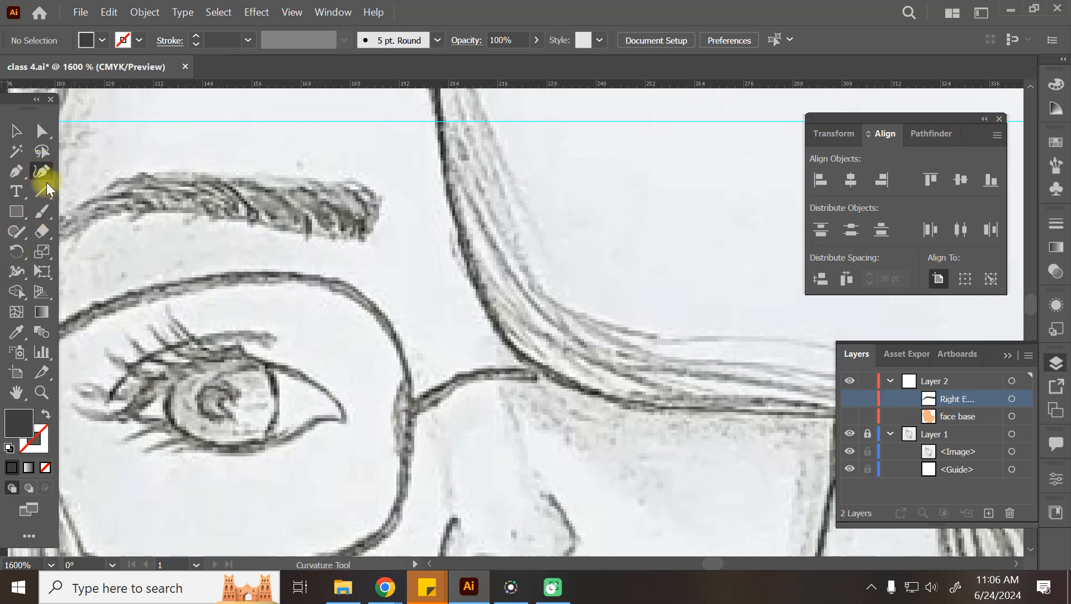
pyautogui.press('space')
pyautogui.moveTo(328, 409); pyautogui.dragTo(466, 389)
pyautogui.click(481, 399)
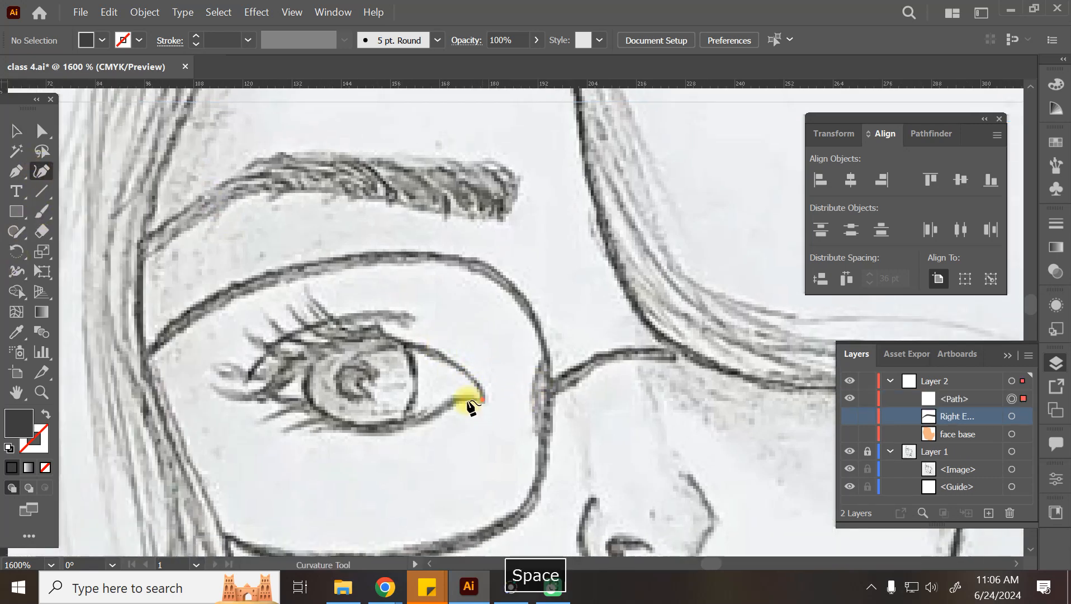
pyautogui.click(454, 398)
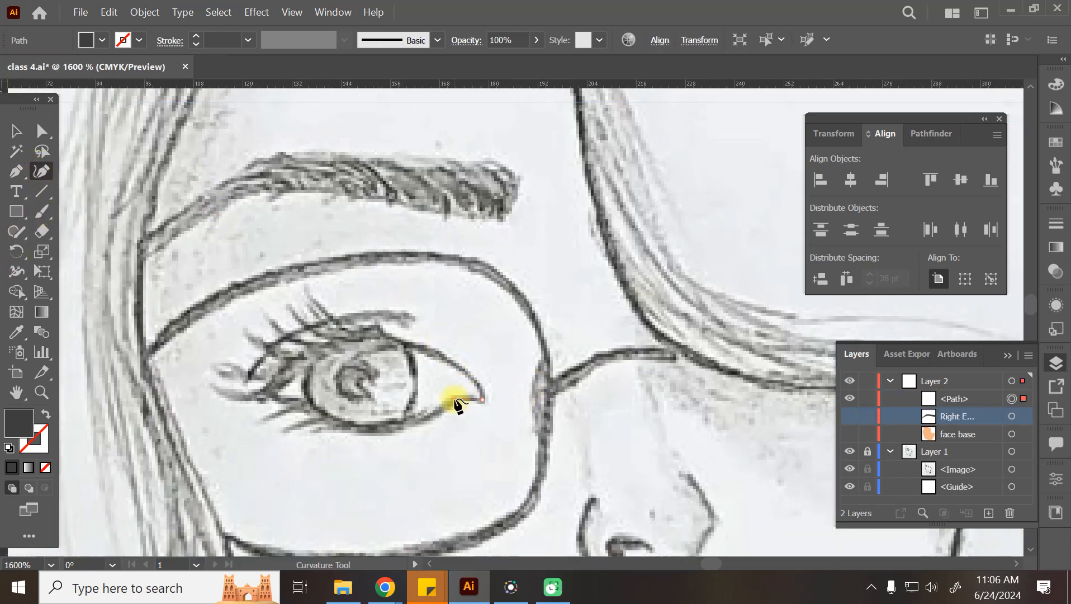
pyautogui.click(429, 420)
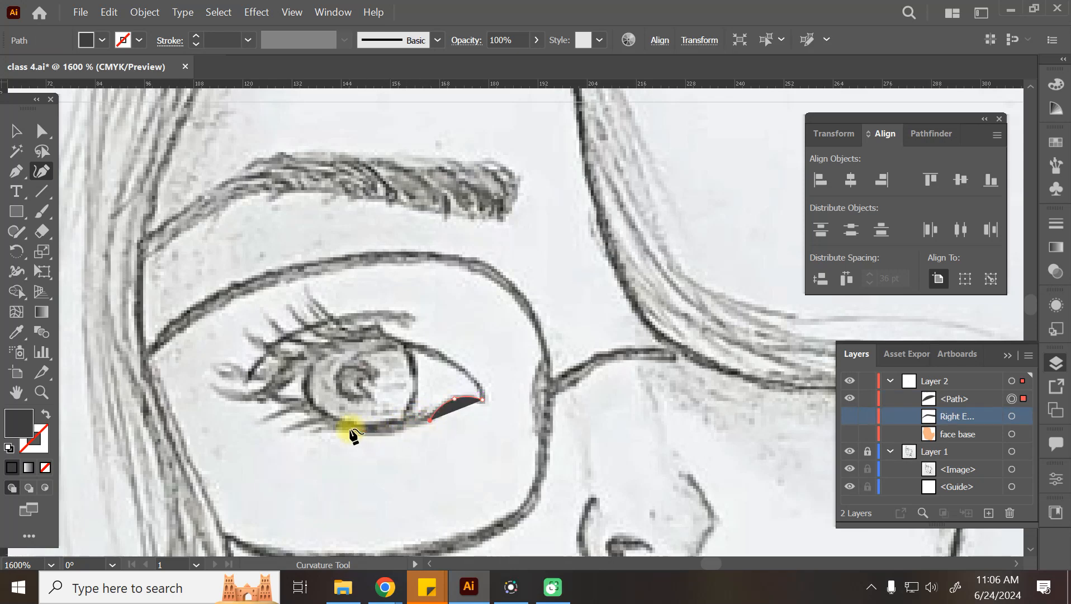
pyautogui.press('/')
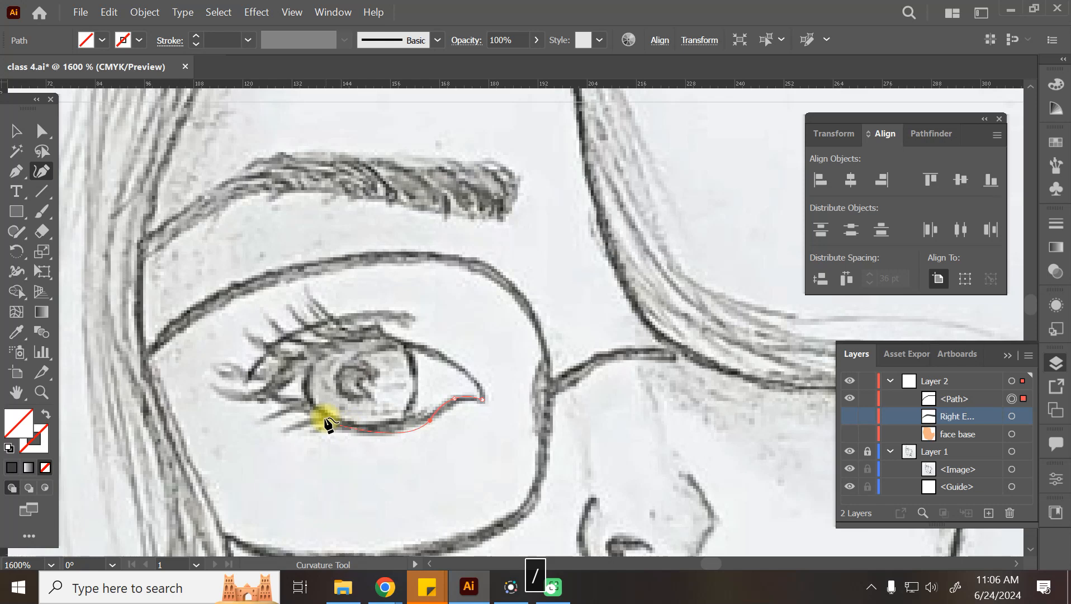
pyautogui.click(300, 403)
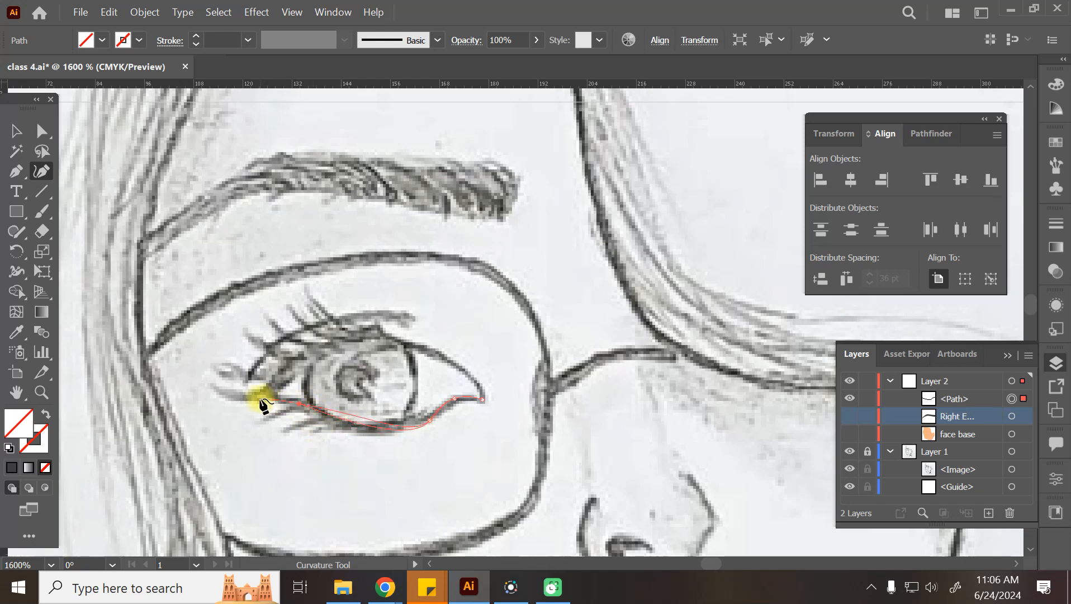
pyautogui.click(276, 401)
# Step: Continue the eye outline with a sharp outer tip and along the upper lid, closing it at the inner corner
pyautogui.doubleClick(215, 388)
pyautogui.click(262, 390)
pyautogui.click(362, 337)
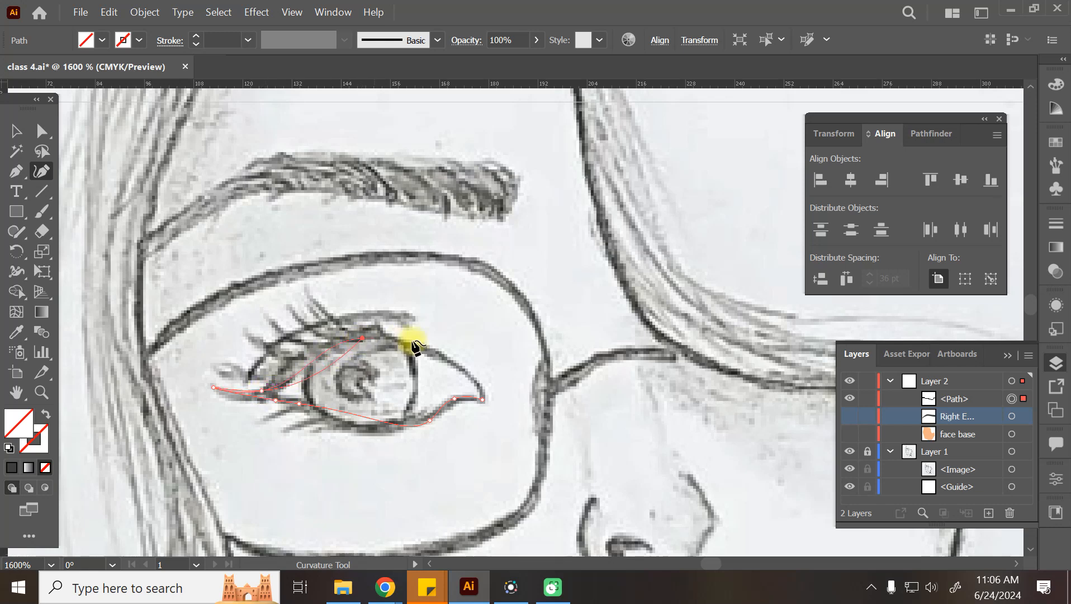
pyautogui.click(460, 369)
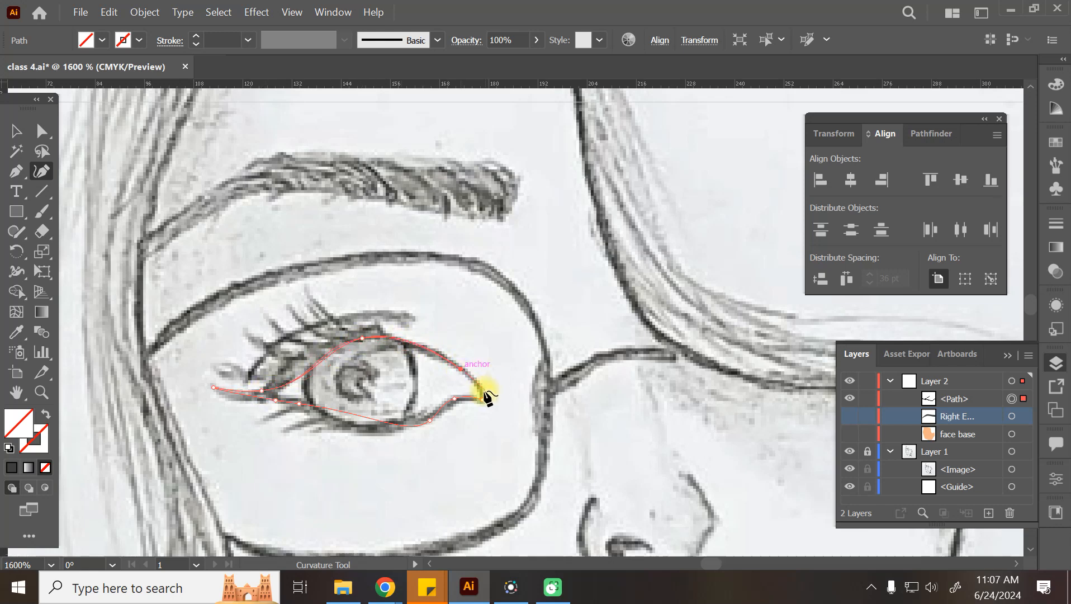
pyautogui.click(482, 399)
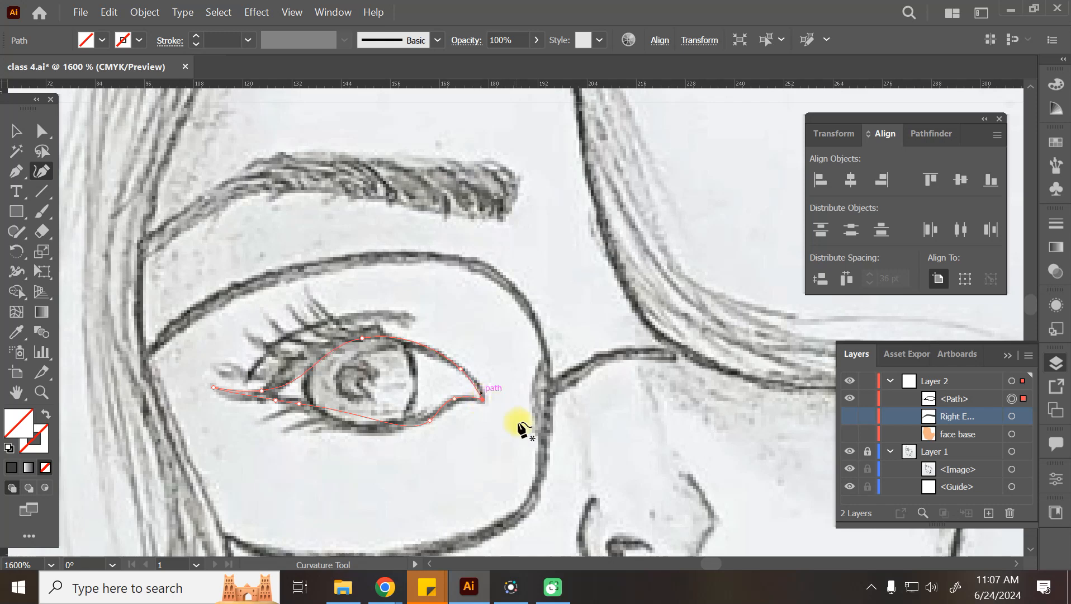
# Step: Refine the eye outline near the inner corner, outer tip and outer upper lid by adding and moving anchor points
pyautogui.click(475, 379)
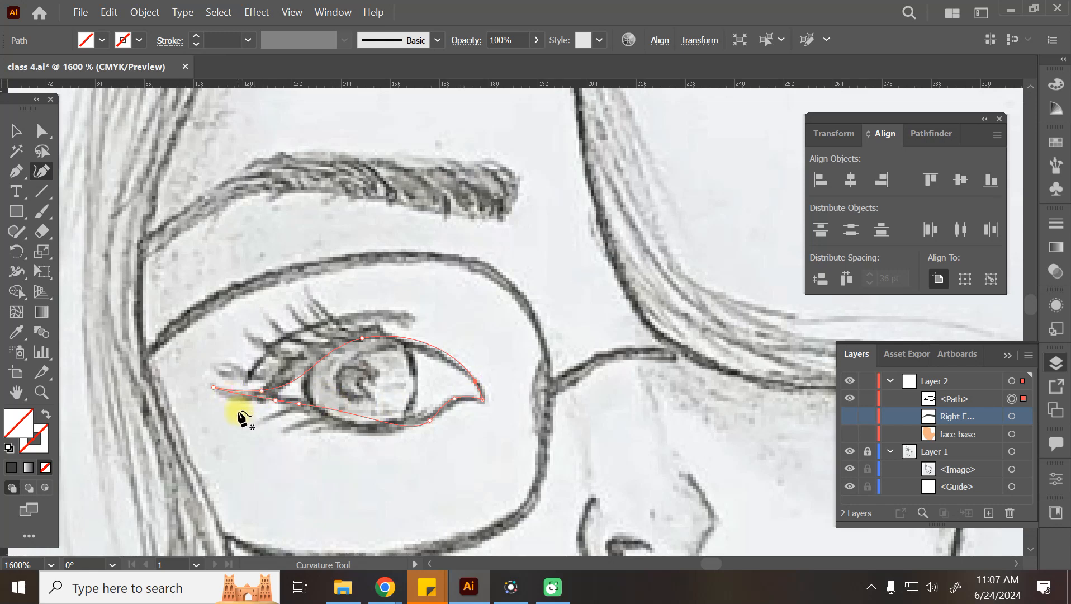
pyautogui.hotkey('ctrl', '+')
pyautogui.hotkey('ctrl', '+')
pyautogui.click(364, 353)
pyautogui.moveTo(305, 343); pyautogui.dragTo(301, 352)
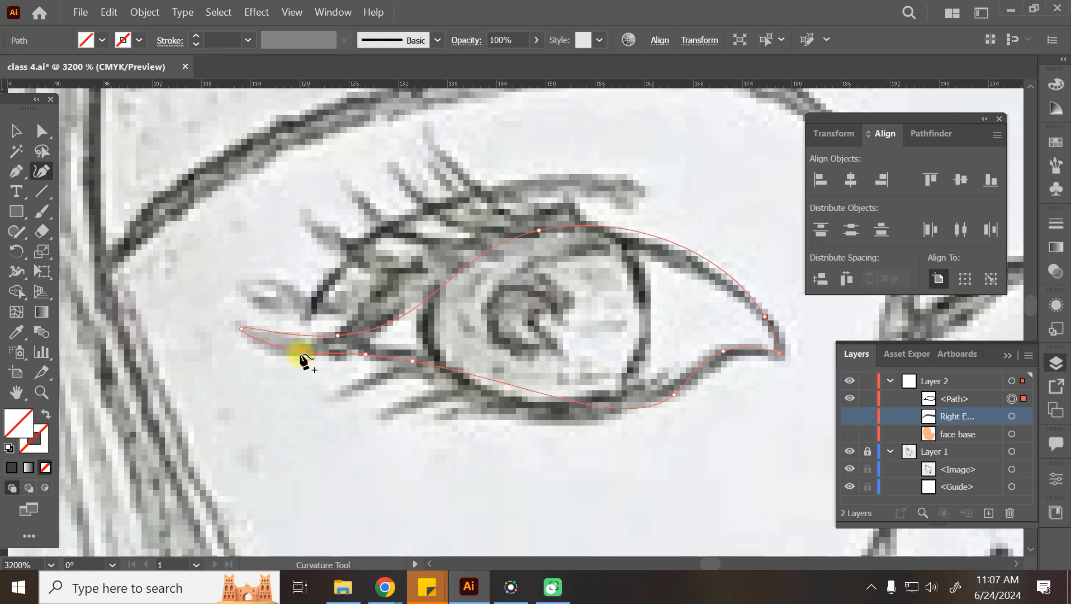
pyautogui.click(241, 328)
pyautogui.moveTo(346, 333); pyautogui.dragTo(348, 329)
pyautogui.moveTo(439, 288); pyautogui.dragTo(430, 271)
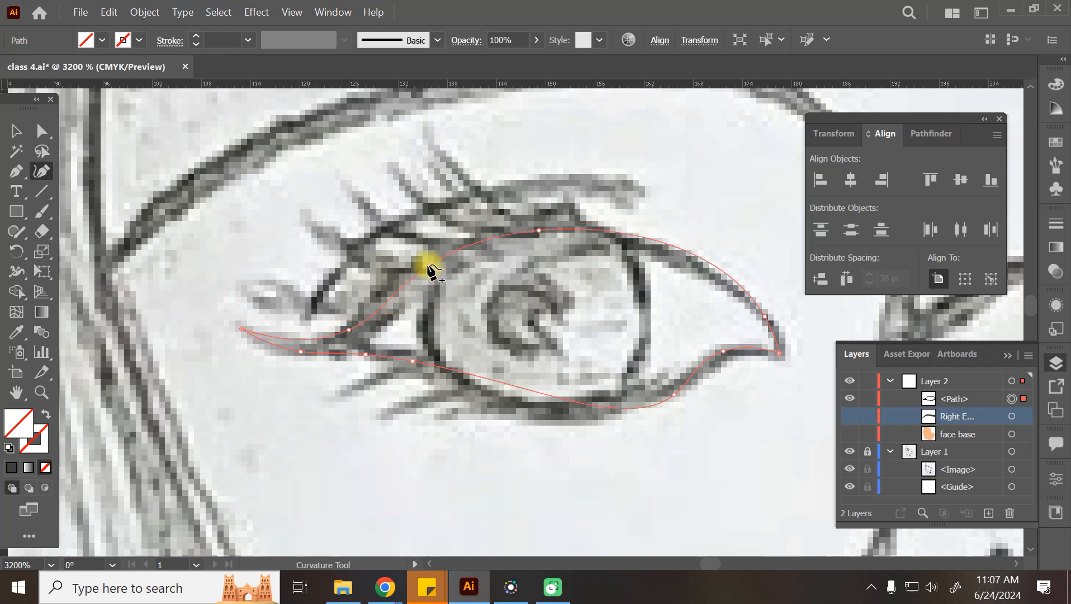
# Step: Reshape the eye outline's lower curve and lower its top anchor slightly to follow the sketch, saving the document
pyautogui.moveTo(510, 391); pyautogui.dragTo(464, 387)
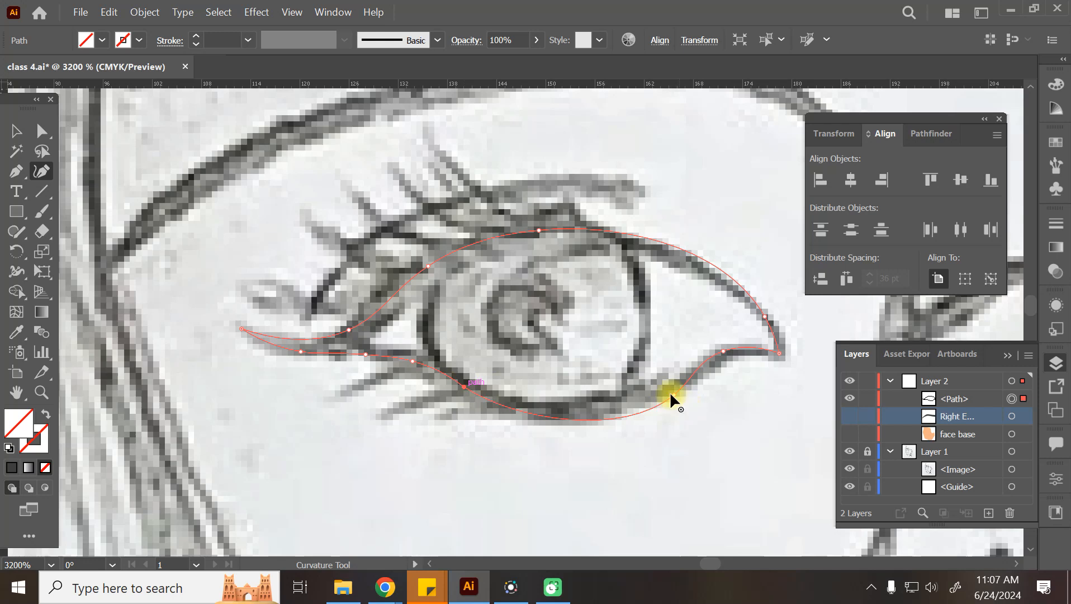
pyautogui.moveTo(670, 392); pyautogui.dragTo(653, 392)
pyautogui.hotkey('ctrl', 's')
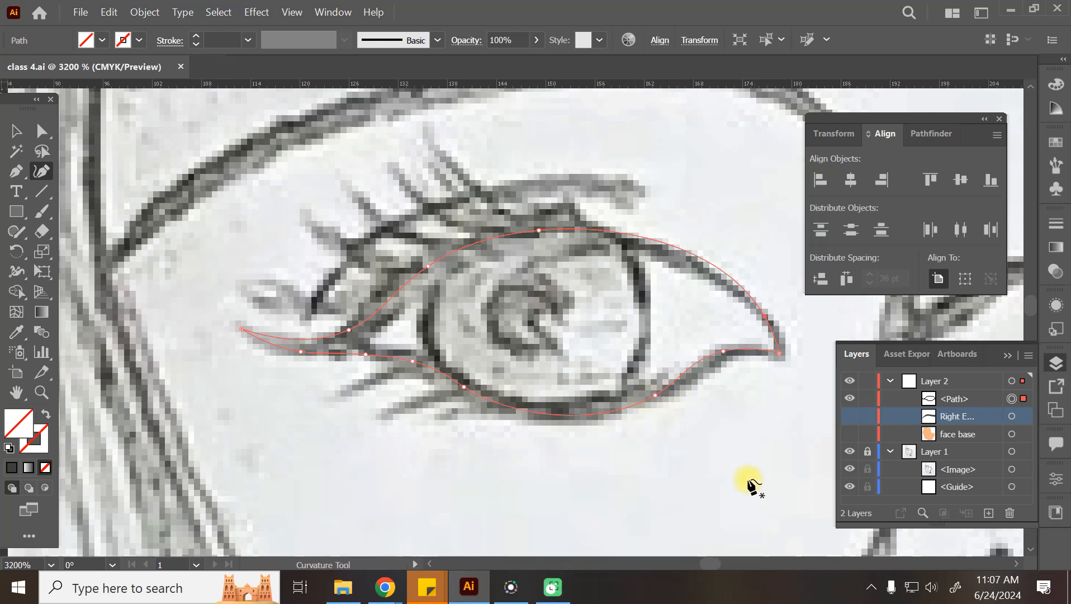
pyautogui.press('space')
pyautogui.moveTo(651, 378); pyautogui.dragTo(512, 359)
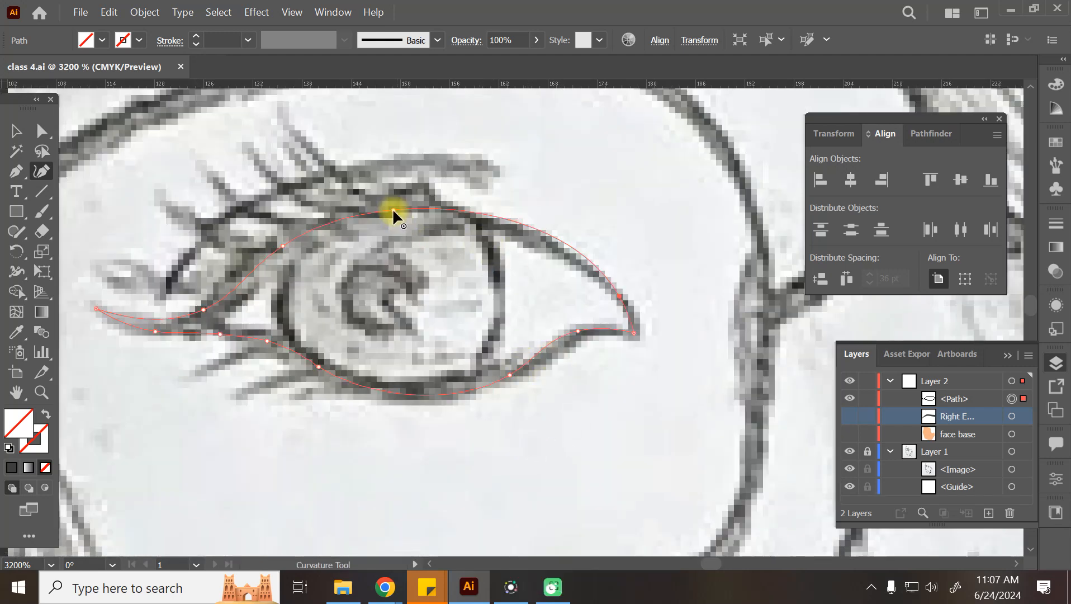
pyautogui.moveTo(394, 210); pyautogui.dragTo(397, 218)
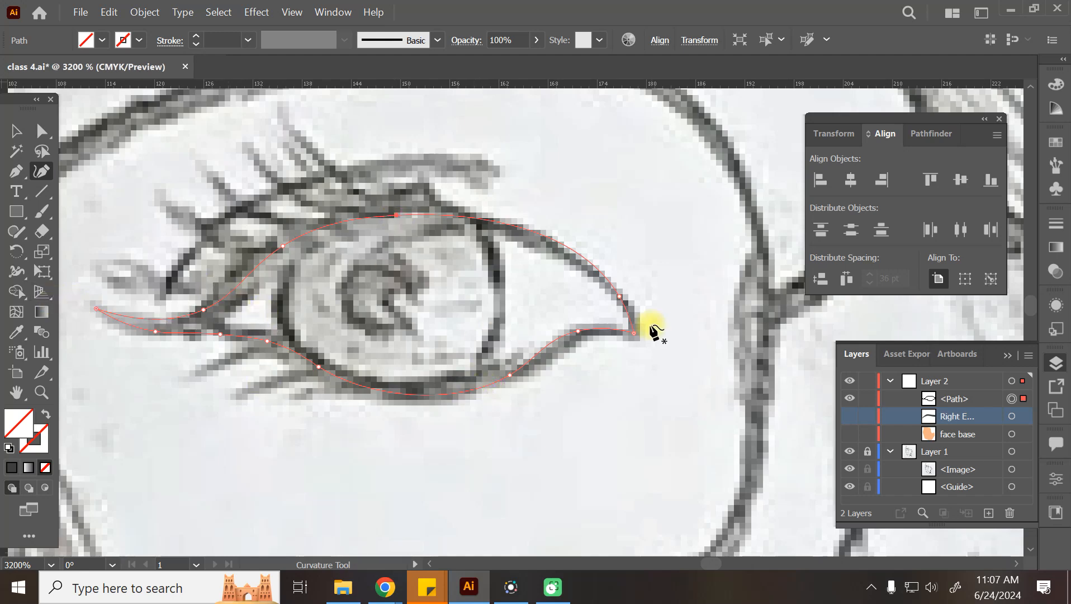
# Step: Give the eye outline a white fill and a black 0.75 pt stroke
pyautogui.click(102, 40)
pyautogui.click(37, 72)
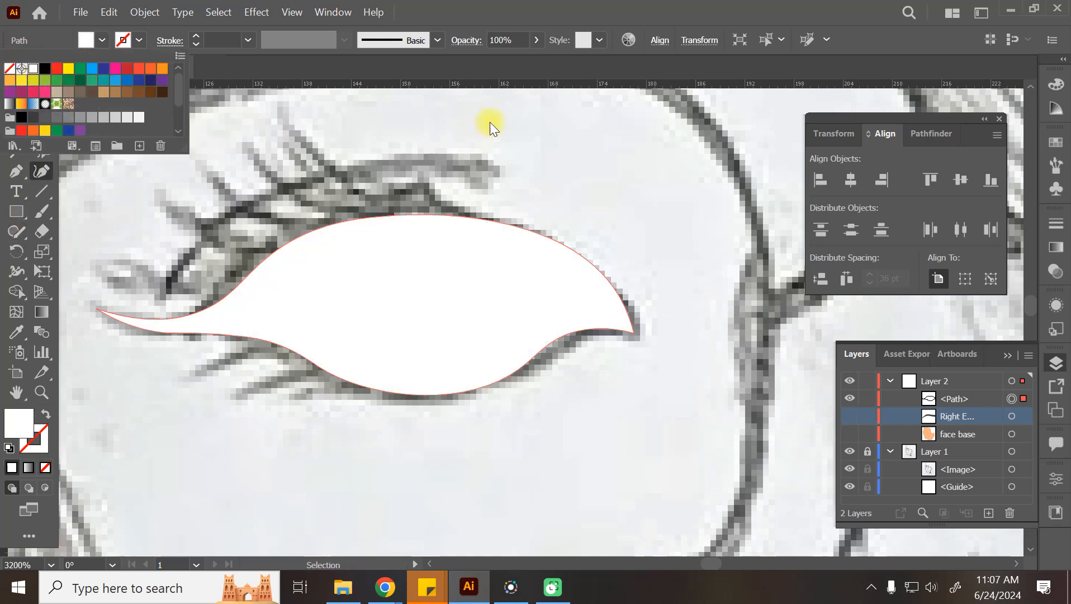
pyautogui.click(466, 5)
pyautogui.click(140, 40)
pyautogui.click(140, 40)
pyautogui.doubleClick(193, 34)
pyautogui.click(193, 35)
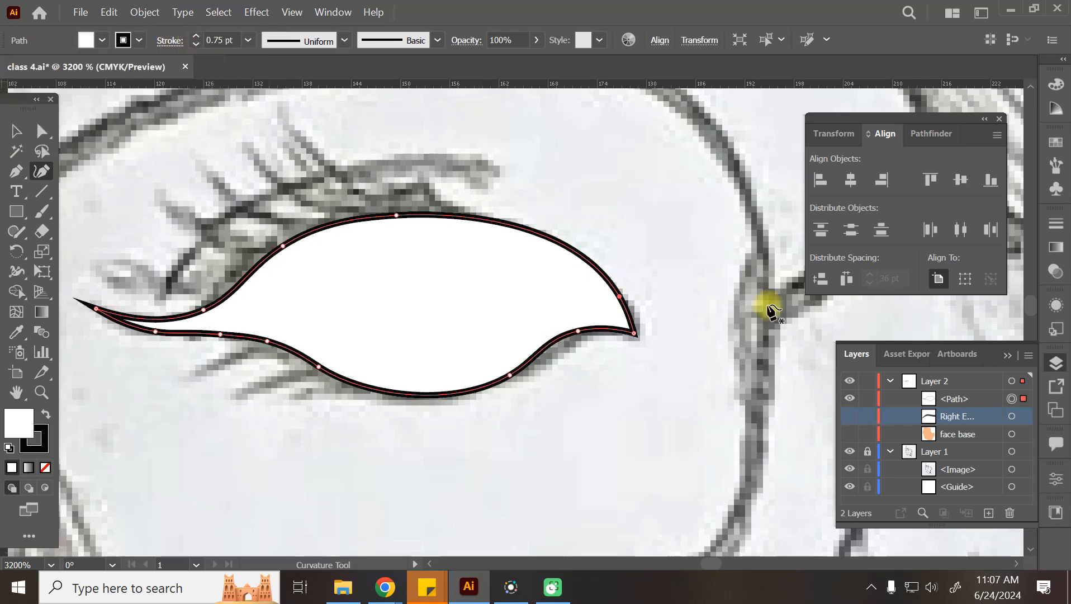
# Step: Rename the eye outline path in Layer 2 as Right Eye and hide it
pyautogui.click(980, 397)
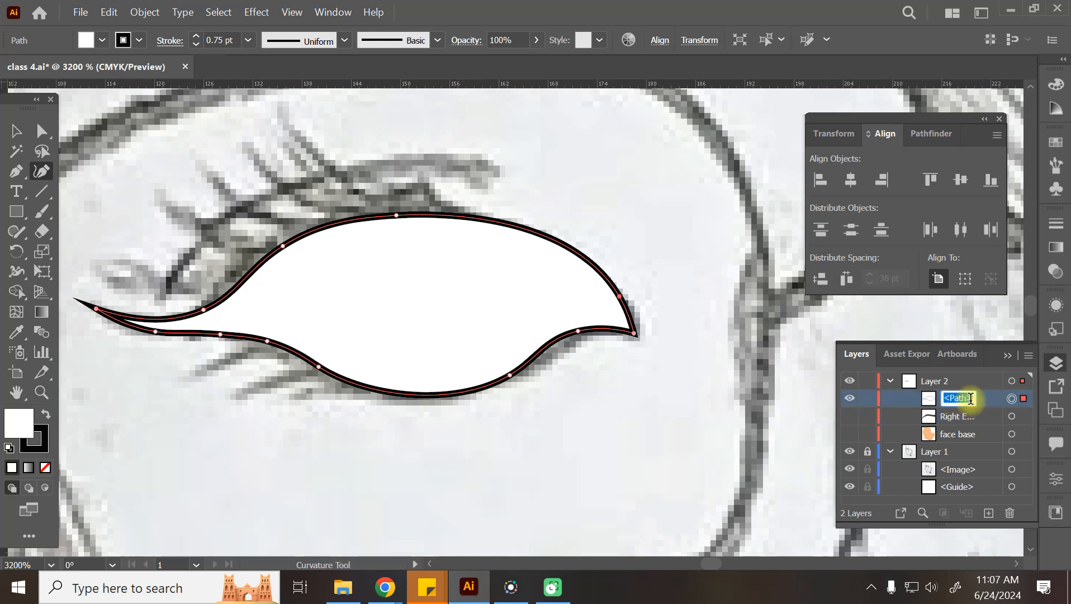
pyautogui.write('Left Eye')
pyautogui.moveTo(962, 397); pyautogui.dragTo(870, 402)
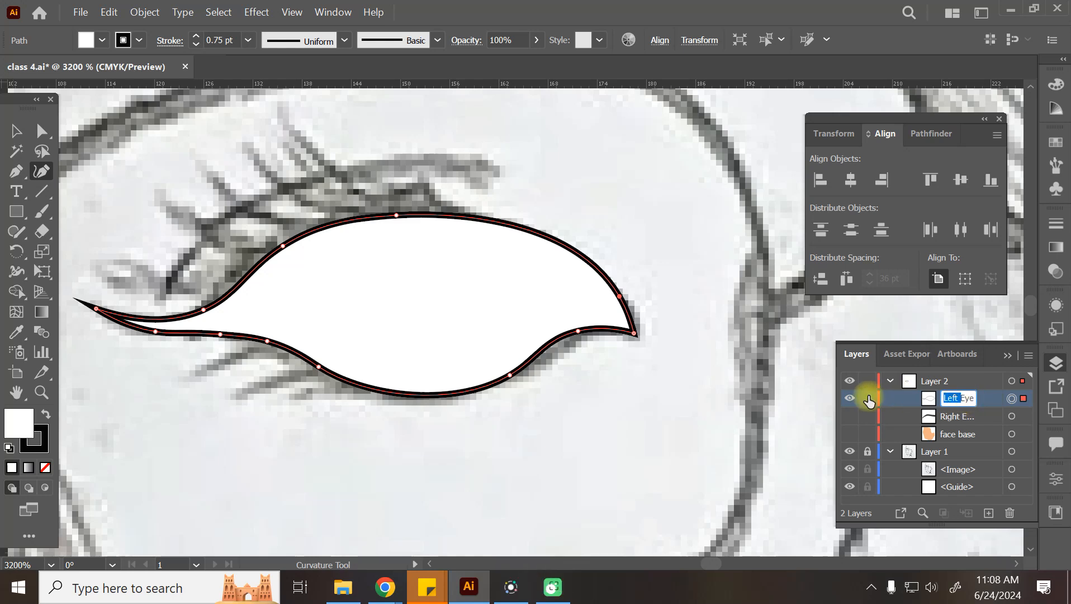
pyautogui.write('Right')
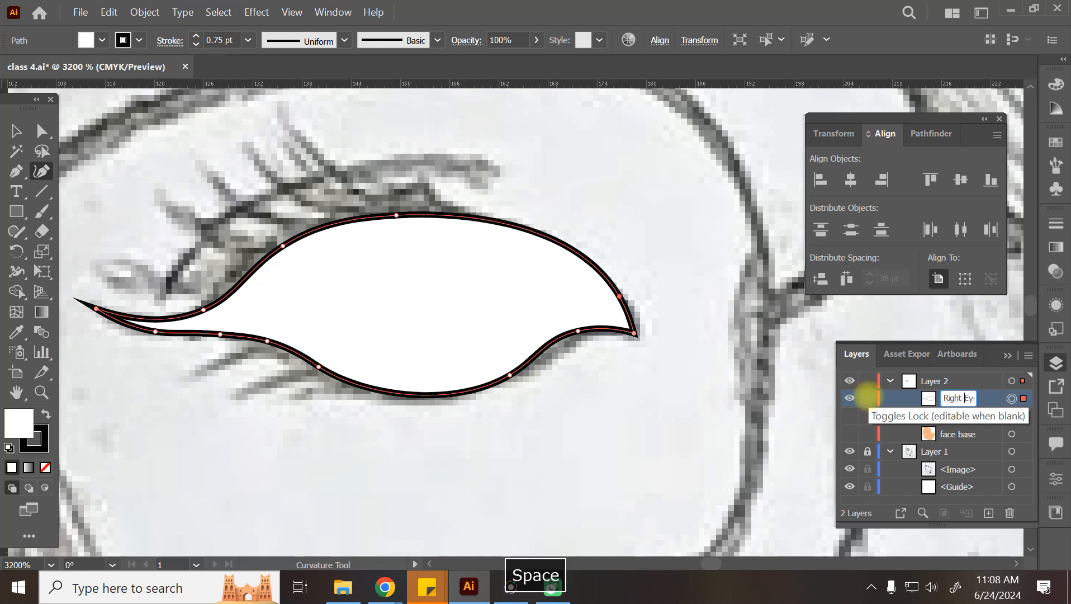
pyautogui.press('Return')
pyautogui.click(940, 416)
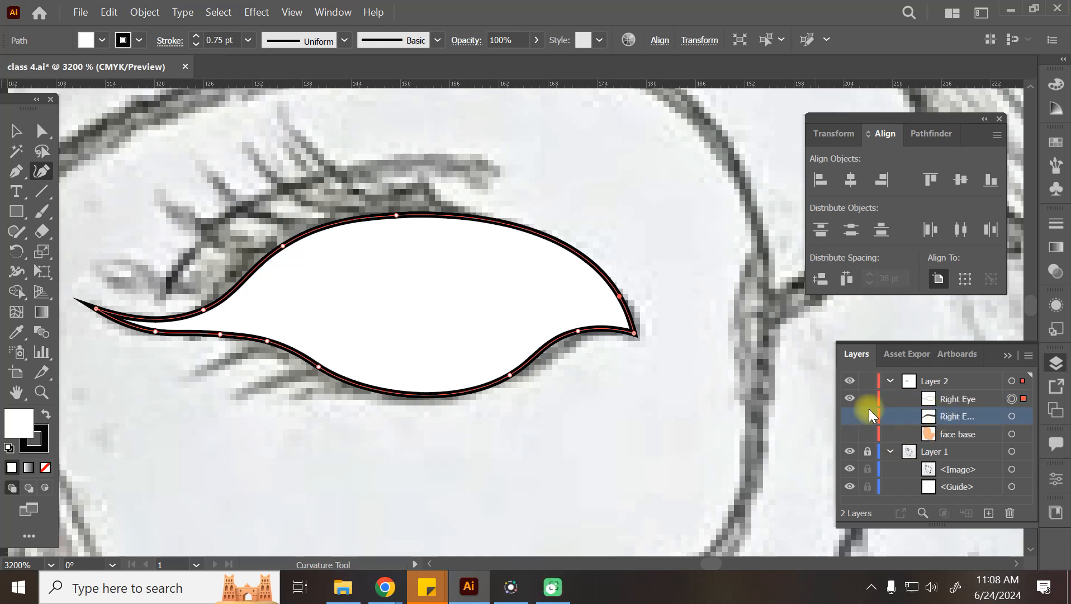
pyautogui.click(851, 399)
pyautogui.click(851, 399)
pyautogui.click(851, 399)
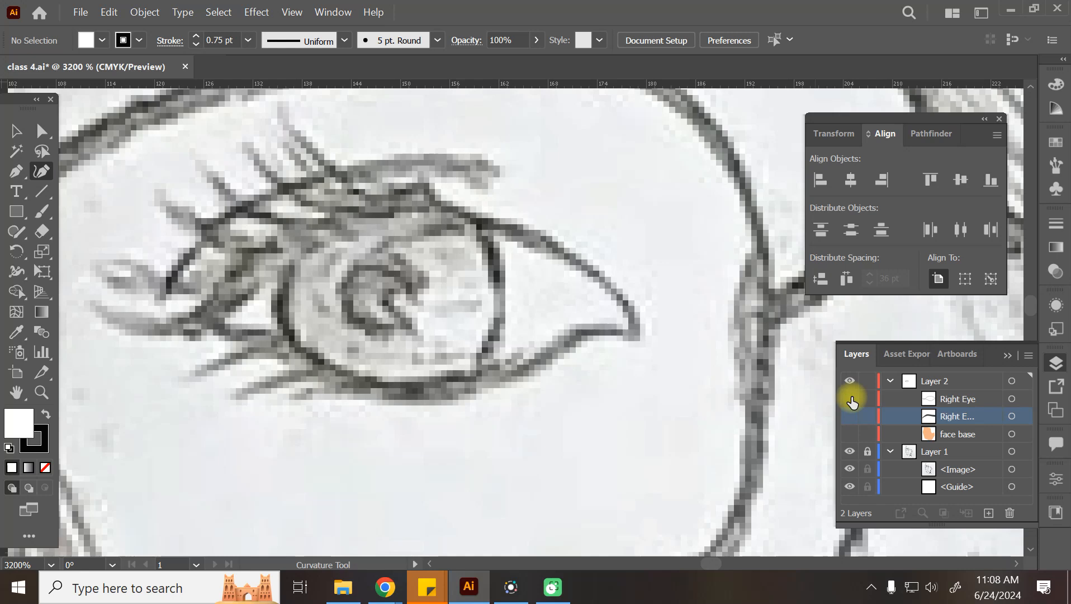
# Step: Draw an ellipse over the sketched iris and adjust its top and both sides to match the iris outline
pyautogui.click(17, 212)
pyautogui.moveTo(23, 217); pyautogui.dragTo(53, 248)
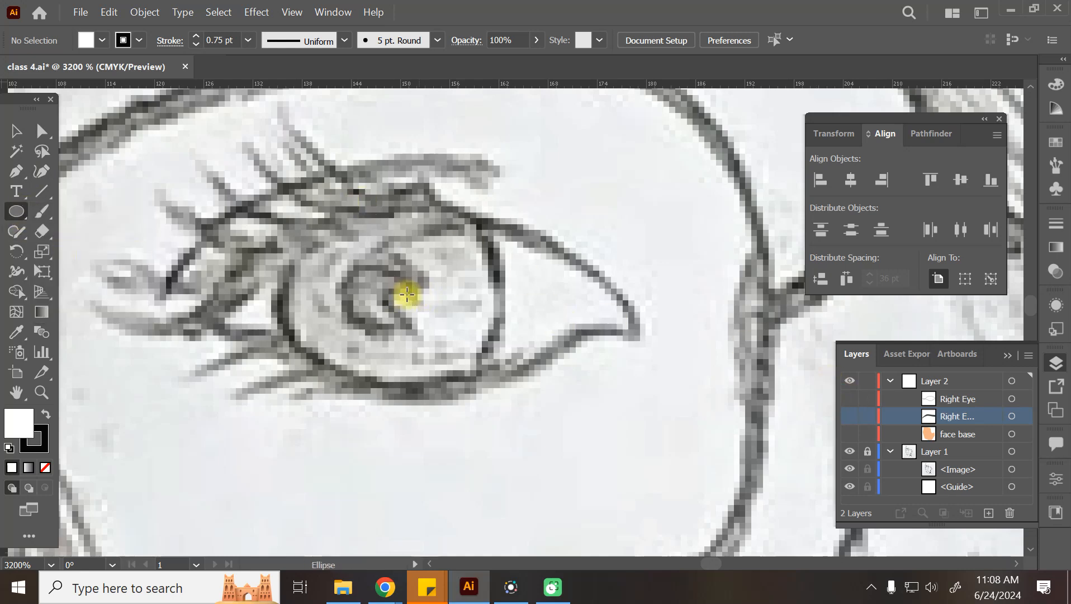
pyautogui.moveTo(390, 291); pyautogui.dragTo(450, 382)
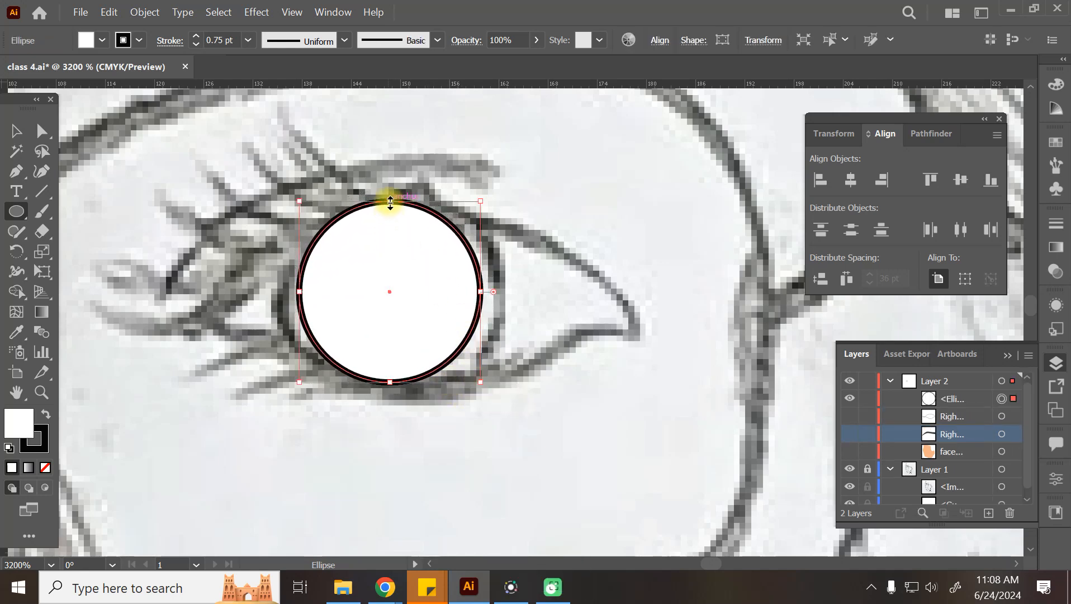
pyautogui.moveTo(390, 199); pyautogui.dragTo(390, 208)
pyautogui.moveTo(302, 291); pyautogui.dragTo(280, 303)
pyautogui.moveTo(481, 293); pyautogui.dragTo(500, 294)
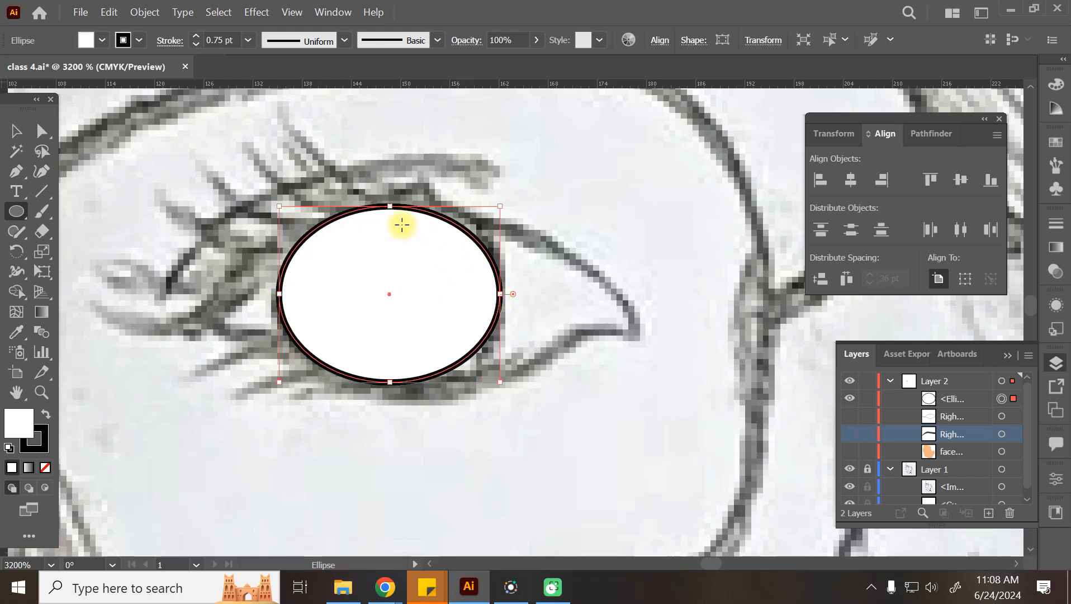
pyautogui.moveTo(390, 208); pyautogui.dragTo(390, 223)
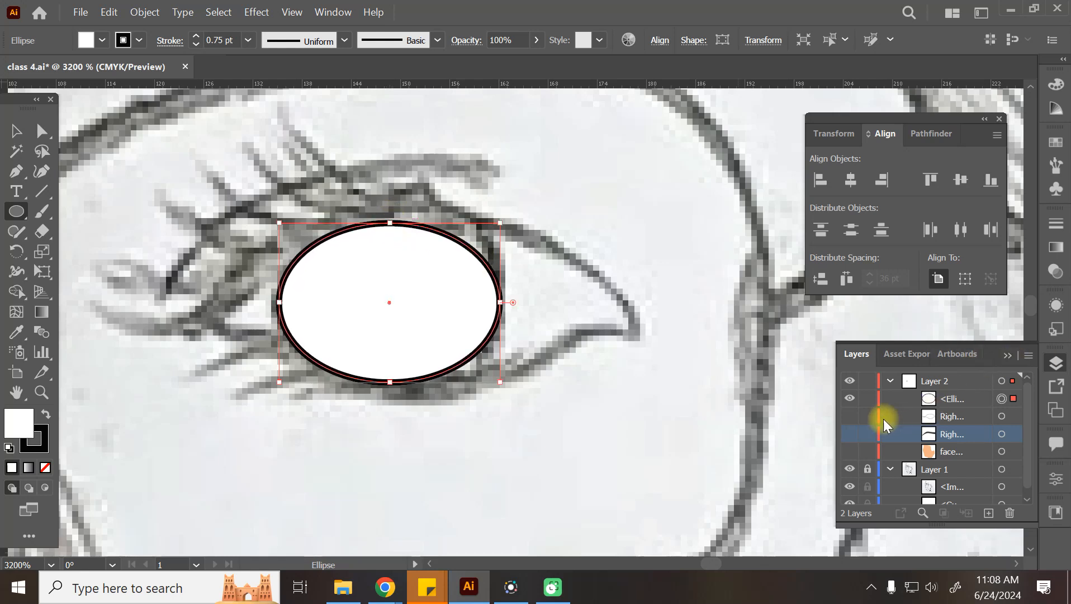
# Step: Show the eye outline again, extend the iris ellipse slightly toward the upper lid, and set its stroke to 0.25 pt
pyautogui.click(851, 416)
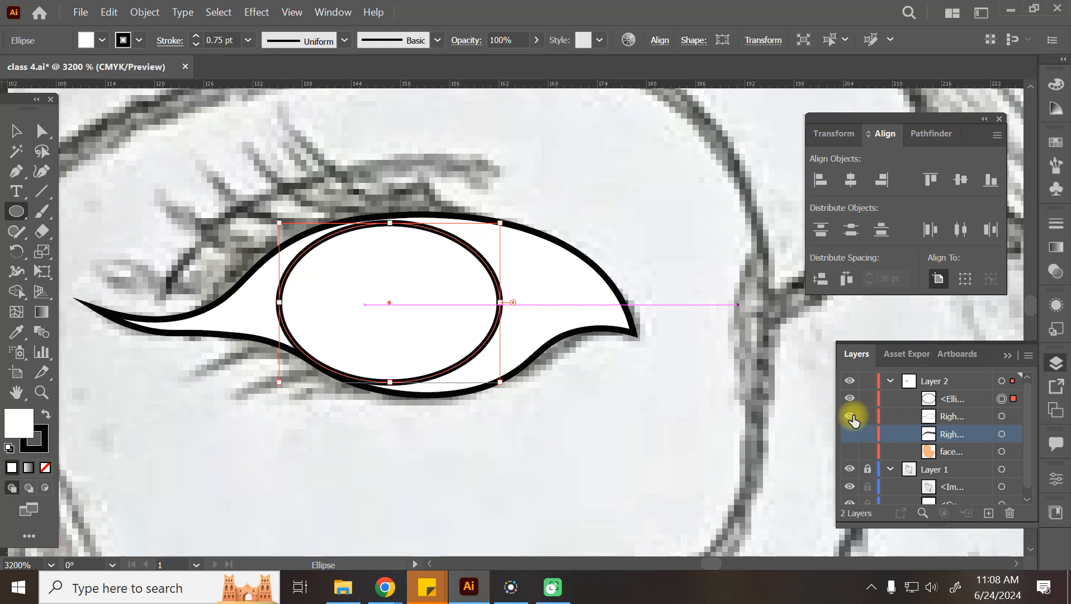
pyautogui.moveTo(390, 222); pyautogui.dragTo(386, 219)
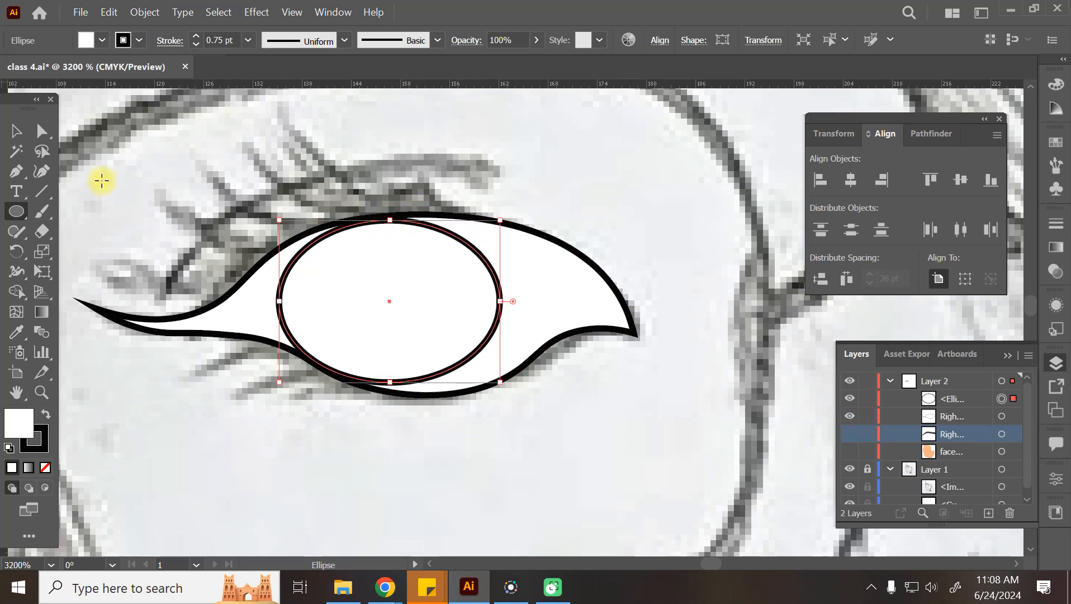
pyautogui.click(196, 45)
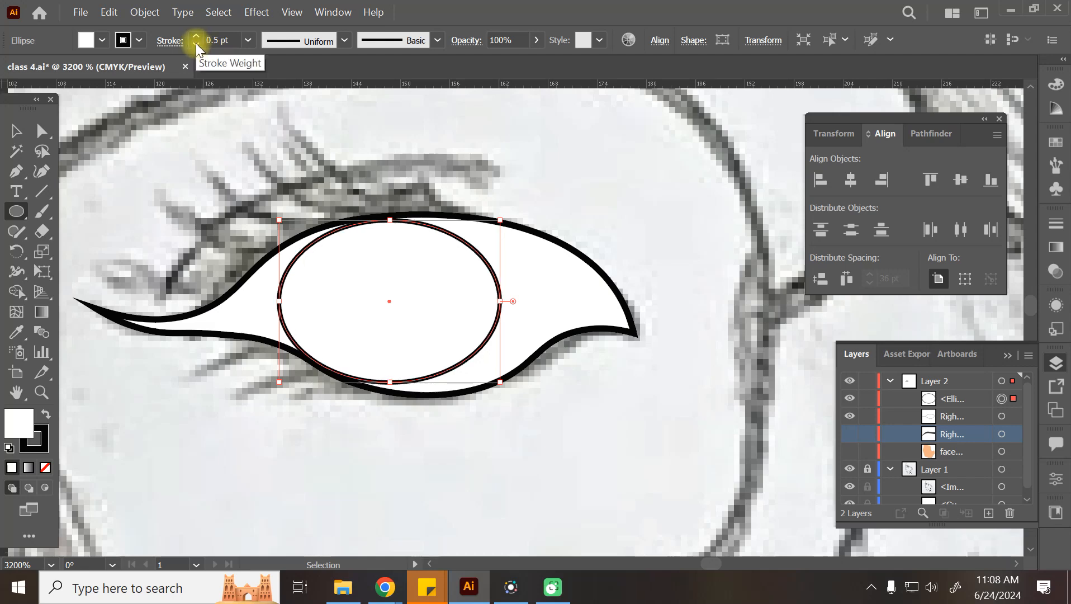
pyautogui.click(196, 44)
# Step: Reduce the stroke weight of the eye outline to 0.25 pt and deselect it
pyautogui.click(13, 132)
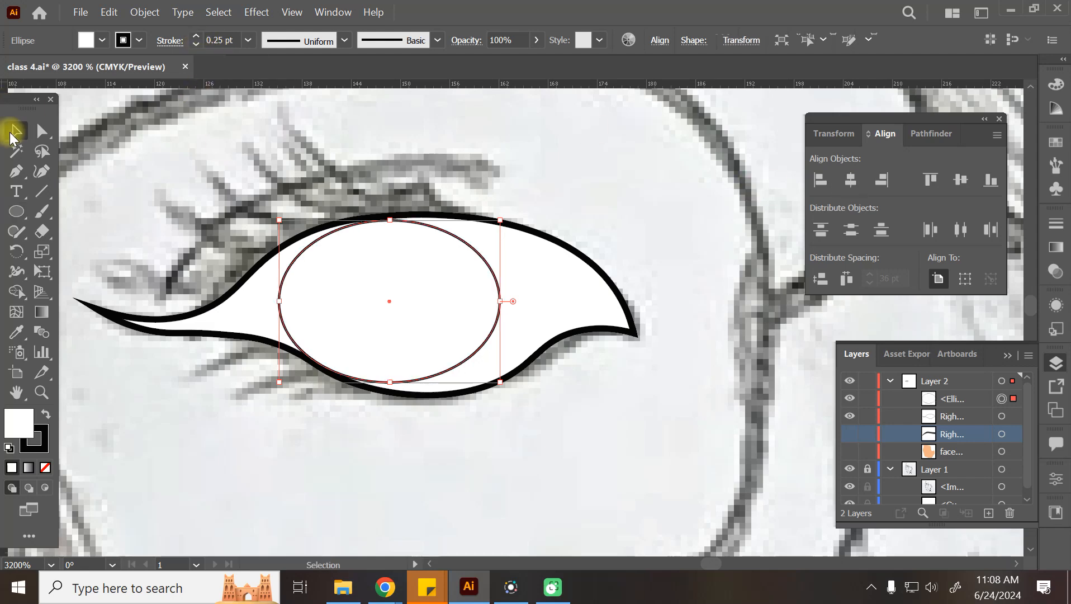
pyautogui.click(643, 213)
pyautogui.click(581, 261)
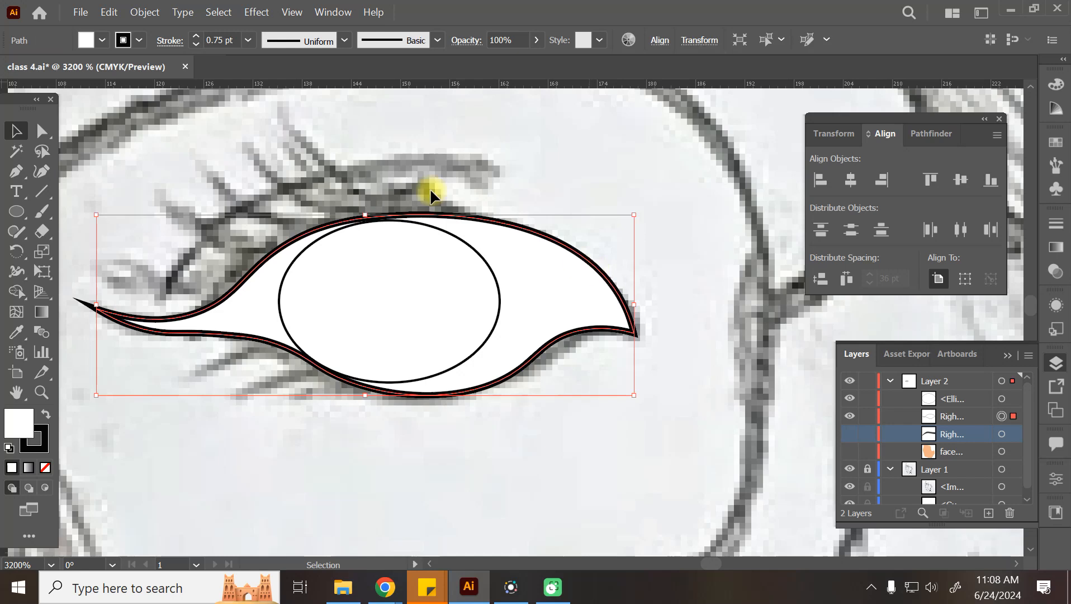
pyautogui.click(196, 44)
pyautogui.click(197, 45)
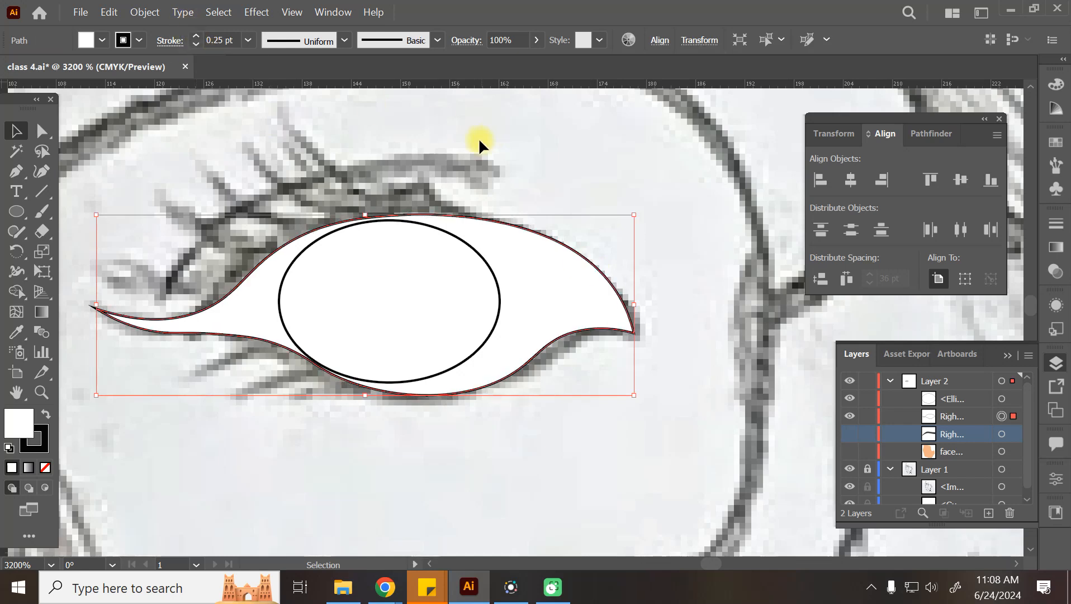
pyautogui.click(596, 177)
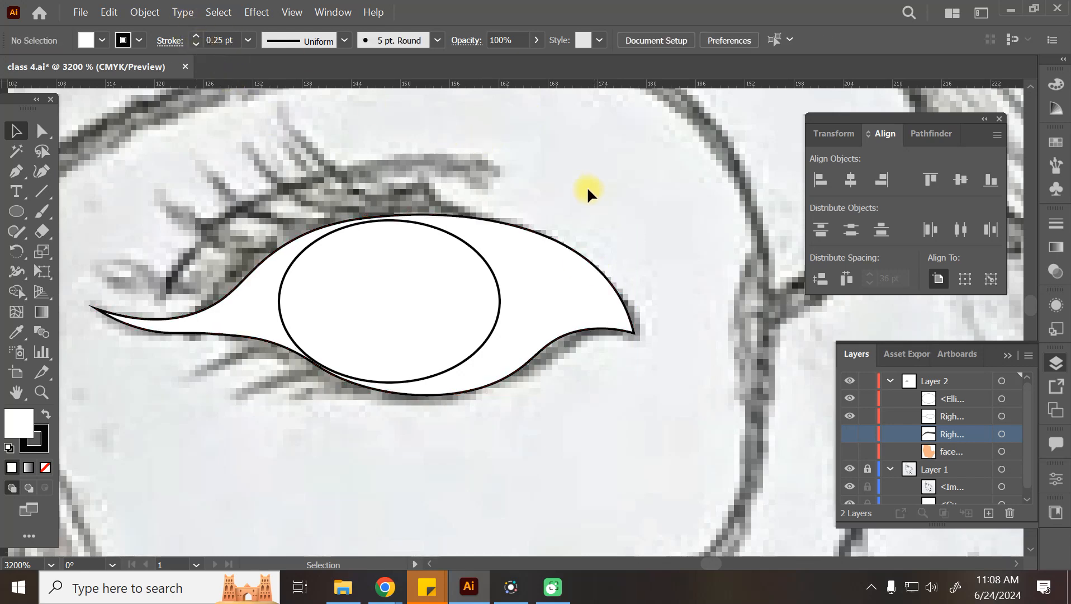
# Step: Hide the eye outline and iris ellipse in Layer 2 and draw a circle over the sketched pupil
pyautogui.moveTo(598, 197); pyautogui.dragTo(308, 436)
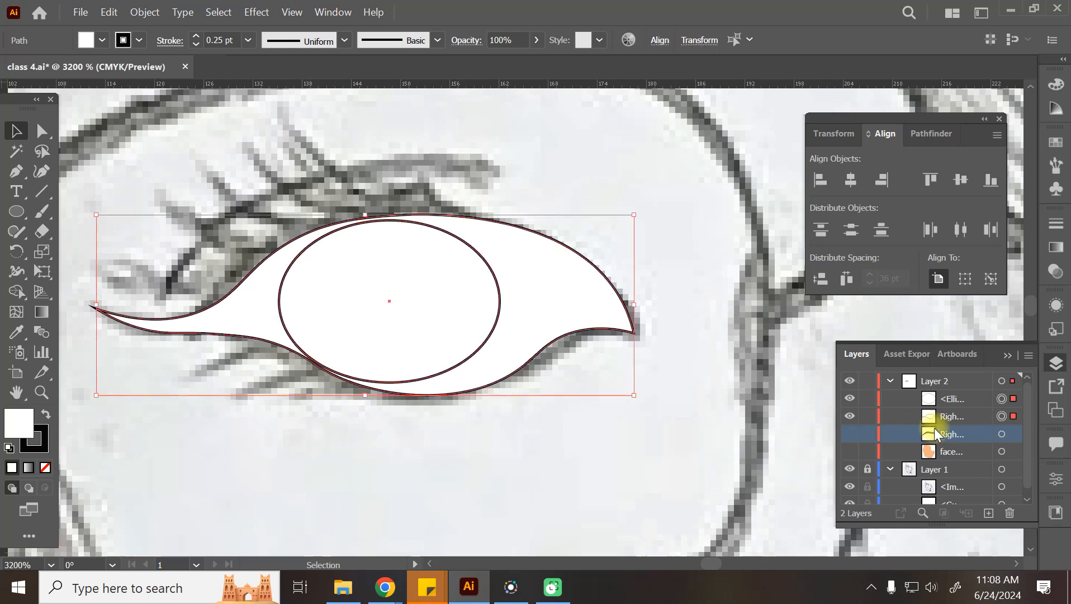
pyautogui.moveTo(853, 419); pyautogui.dragTo(849, 396)
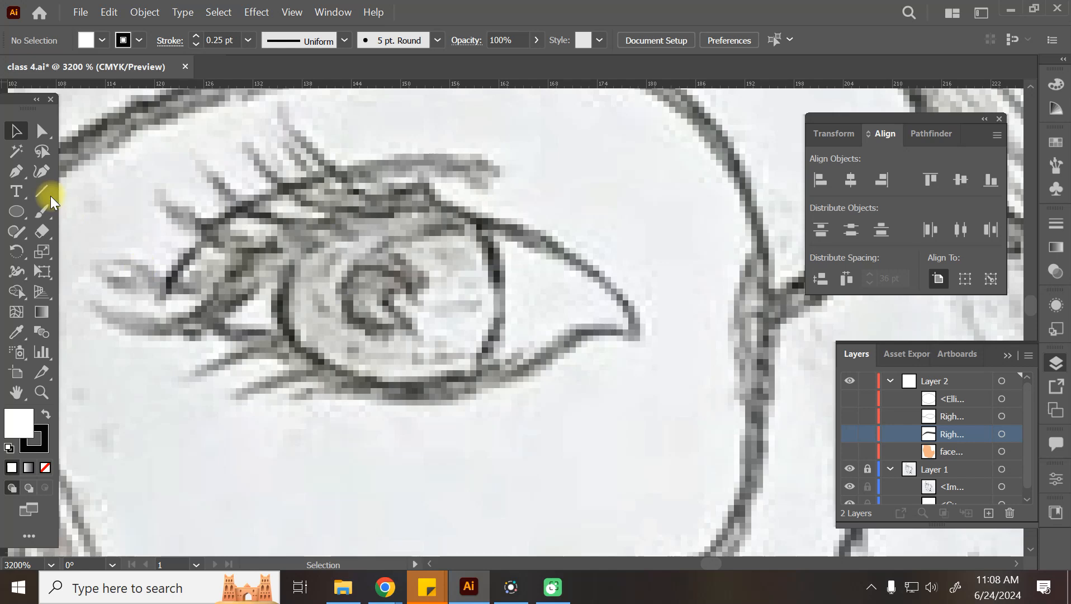
pyautogui.click(17, 211)
pyautogui.moveTo(376, 290); pyautogui.dragTo(406, 337)
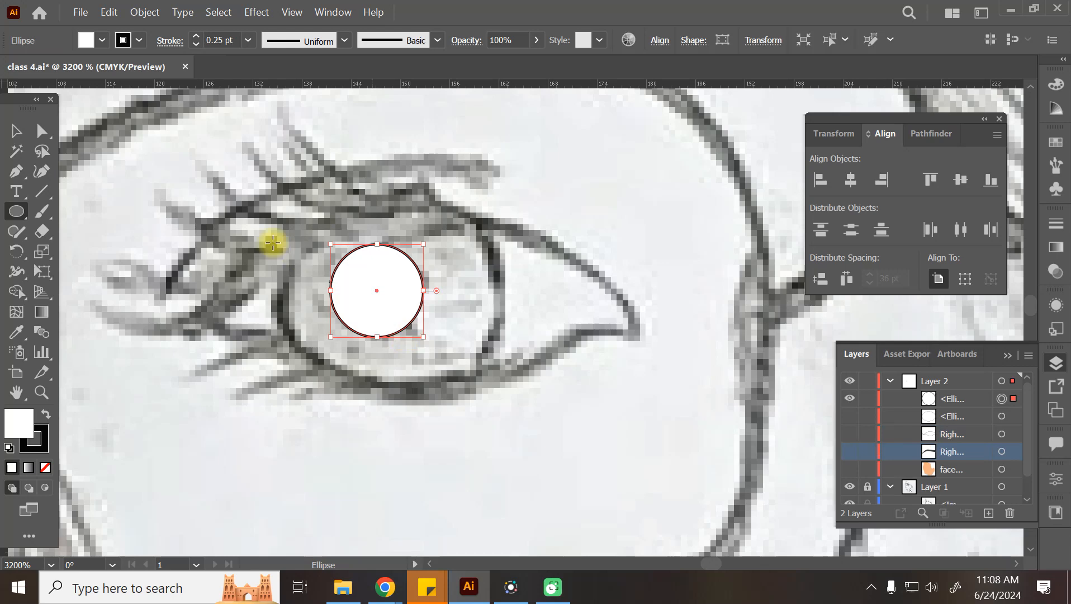
# Step: Fill the pupil circle with black
pyautogui.click(96, 41)
pyautogui.click(45, 68)
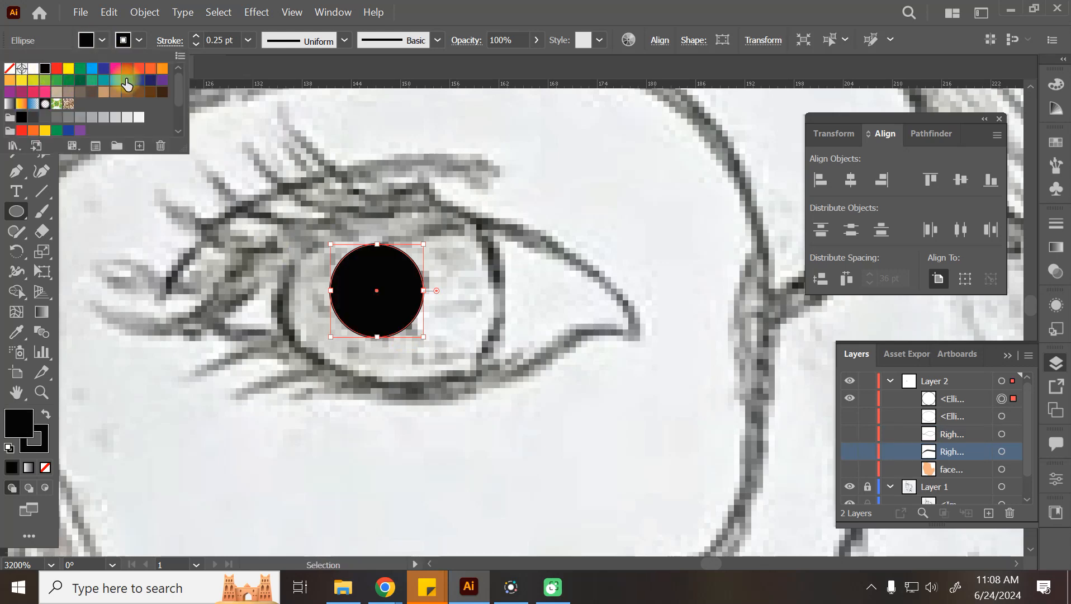
pyautogui.click(633, 2)
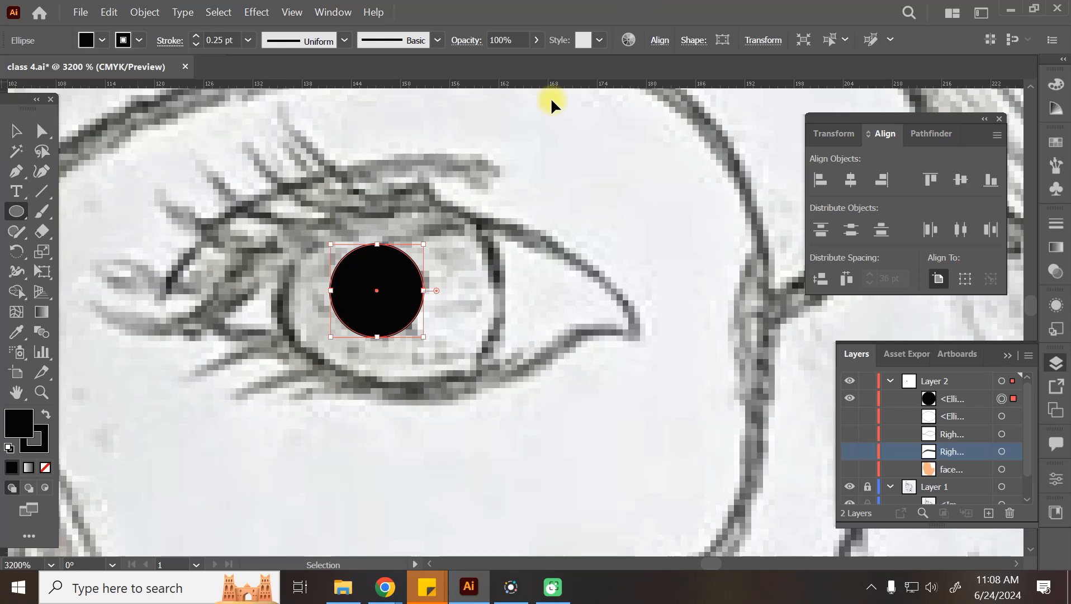
# Step: Rename the black pupil circle in Layer 2, starting the name with "Right P"
pyautogui.click(22, 129)
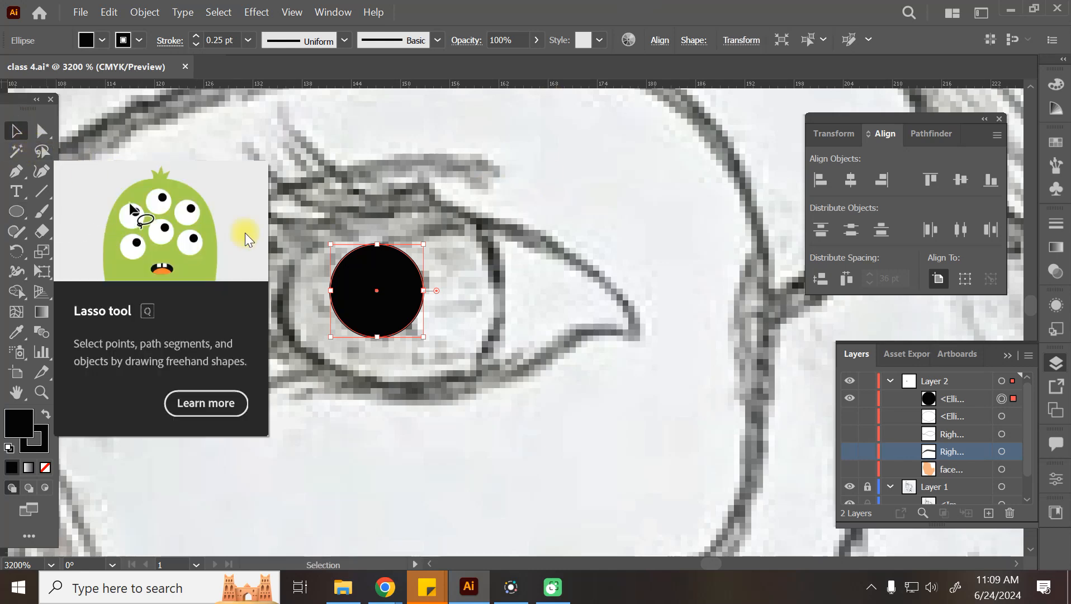
pyautogui.doubleClick(956, 398)
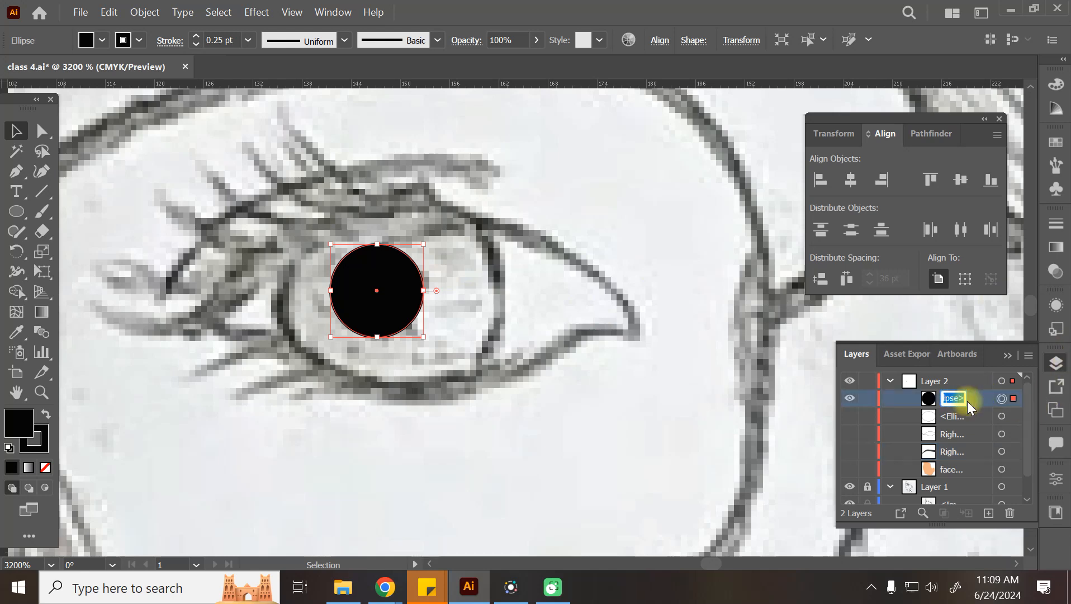
pyautogui.write('Right P')
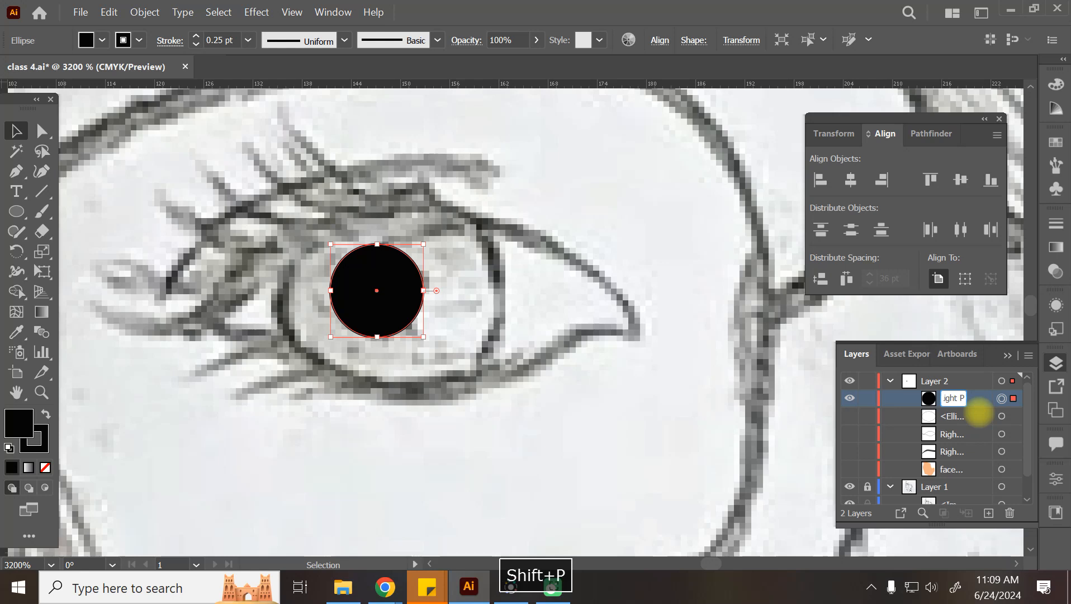
# Step: Finish naming the black circle object "Right Pupil"
pyautogui.write('upil')
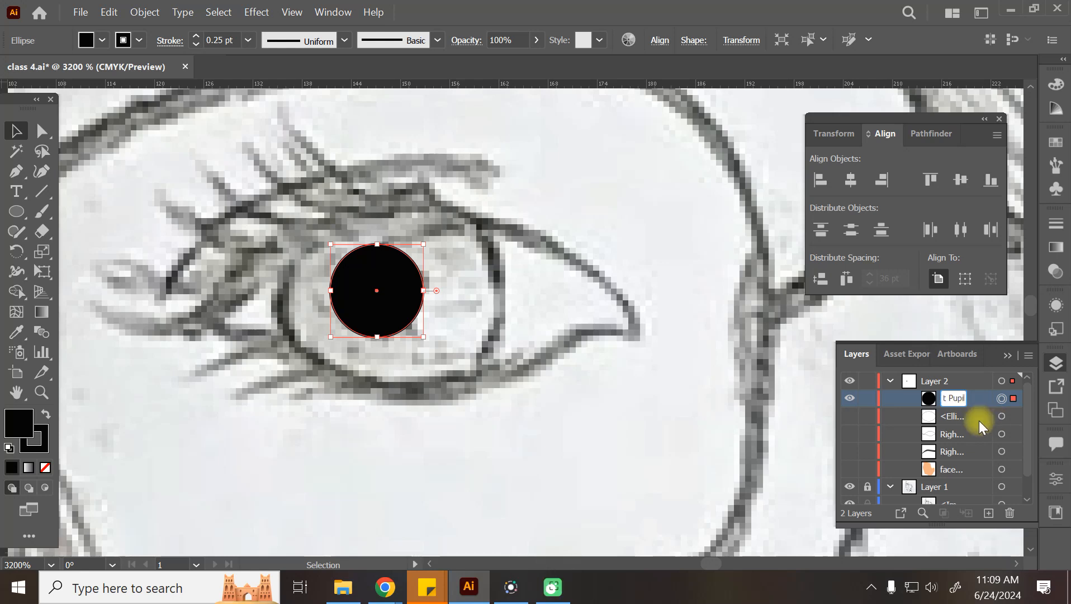
pyautogui.click(978, 417)
pyautogui.click(850, 417)
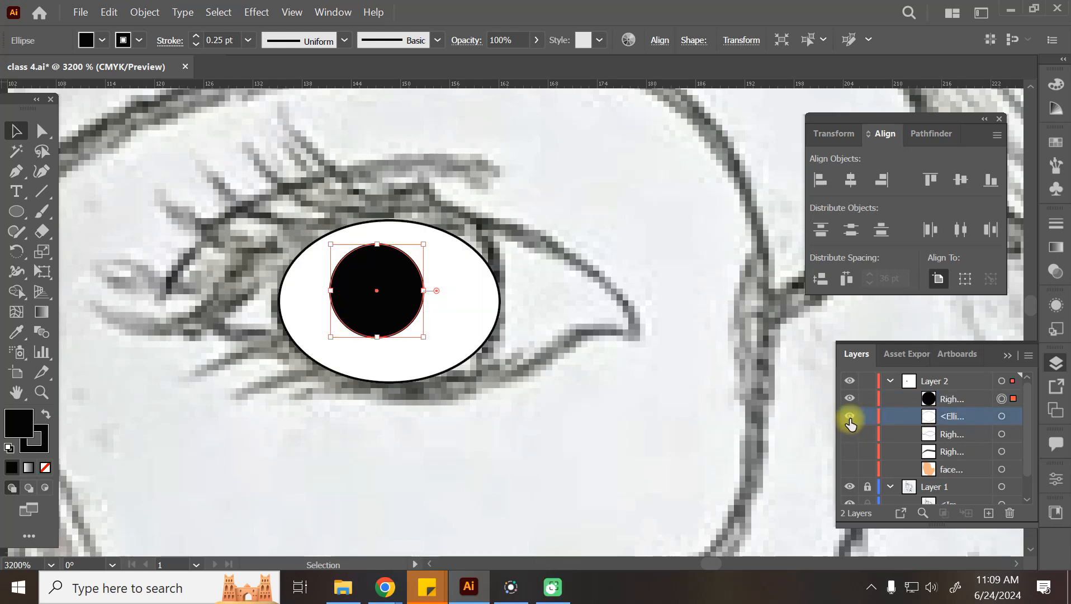
pyautogui.doubleClick(953, 416)
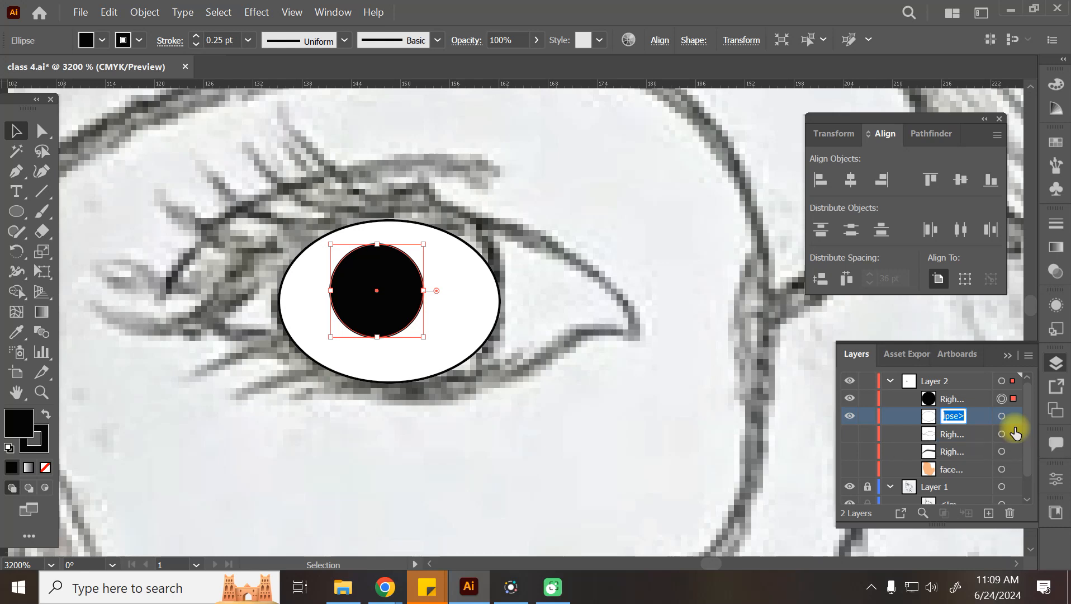
pyautogui.click(850, 417)
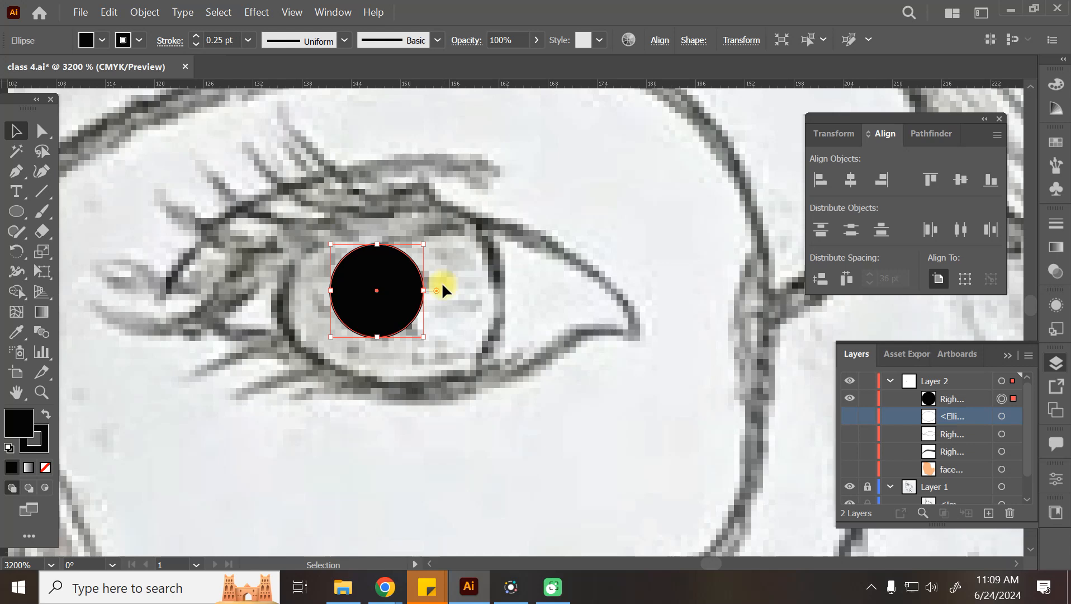
# Step: Fill the small pupil circle with white and remove its stroke
pyautogui.click(102, 40)
pyautogui.click(33, 69)
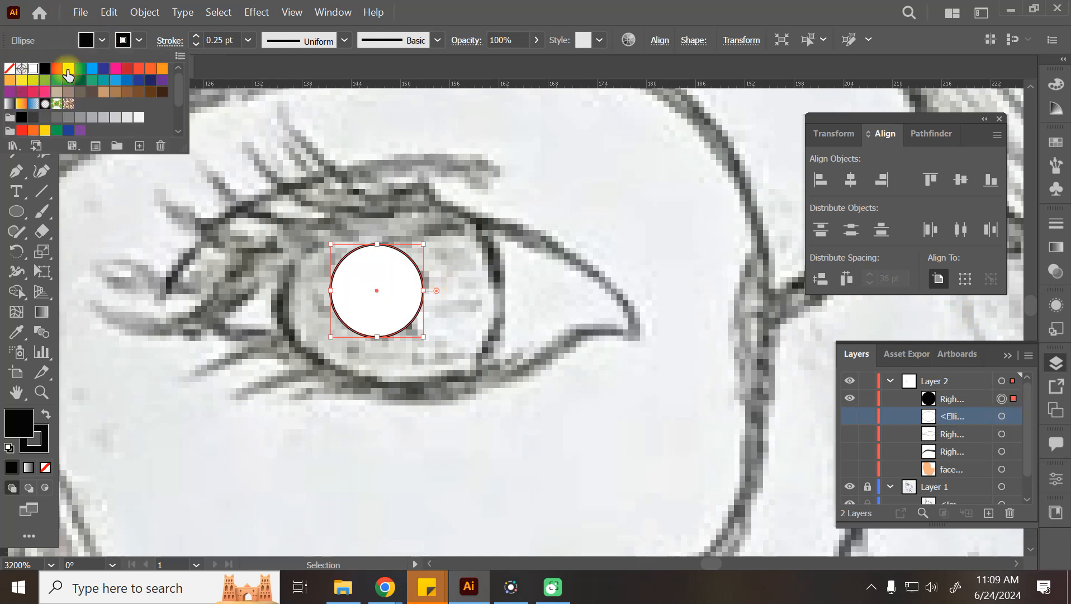
pyautogui.click(140, 40)
pyautogui.click(139, 39)
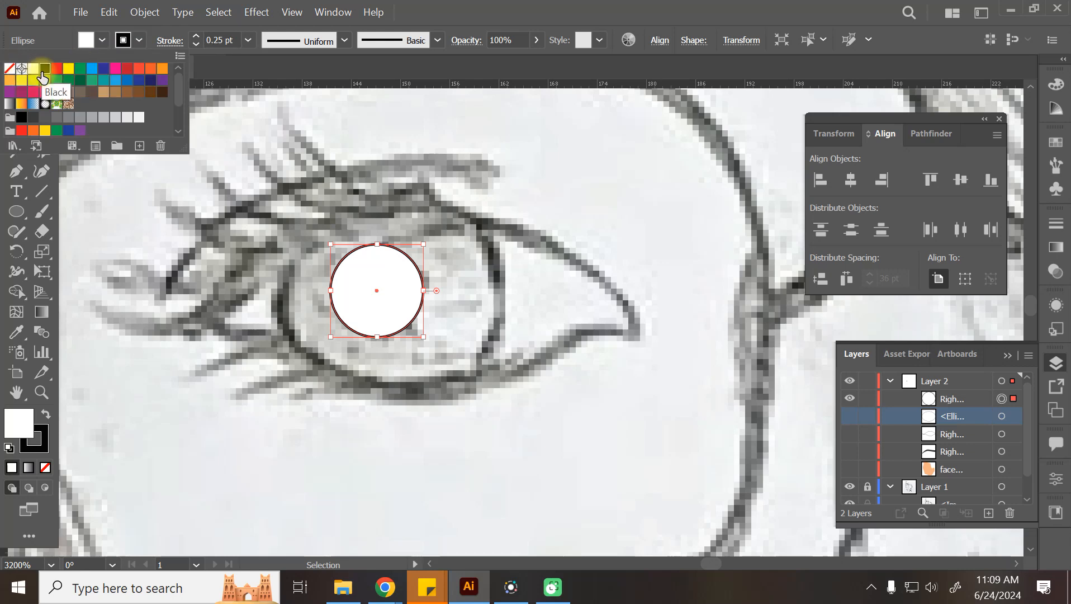
pyautogui.click(10, 68)
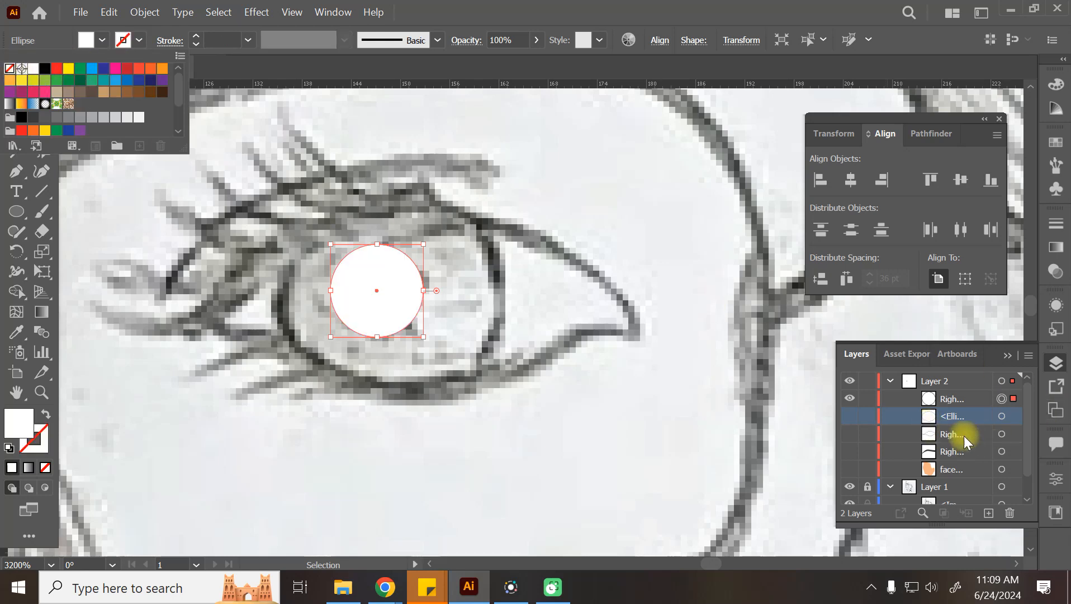
pyautogui.click(956, 406)
pyautogui.click(953, 403)
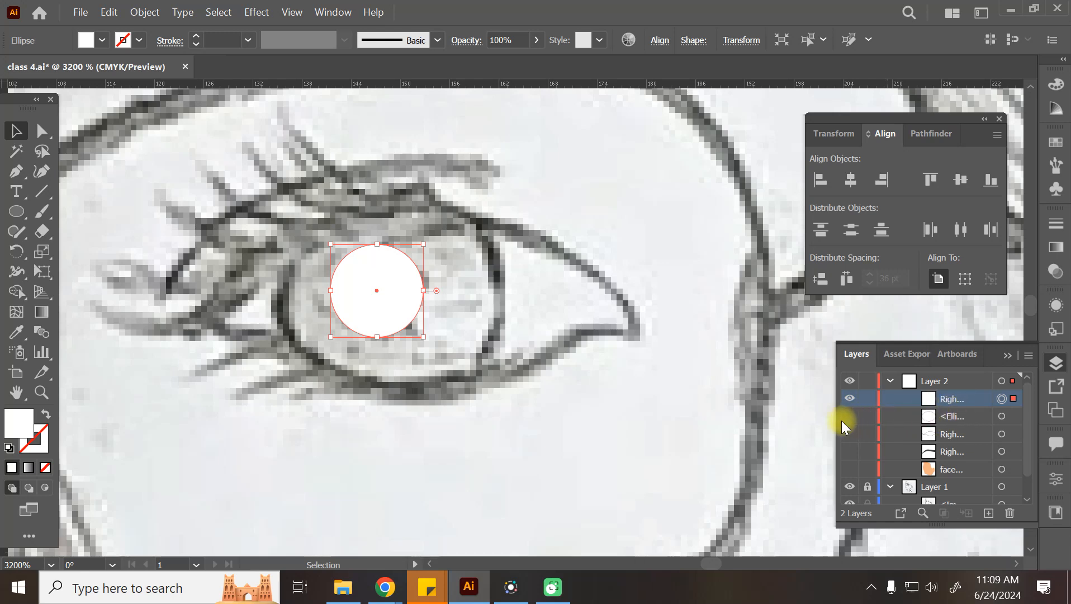
# Step: Make the larger ellipse behind the small circle visible
pyautogui.click(848, 417)
pyautogui.click(937, 417)
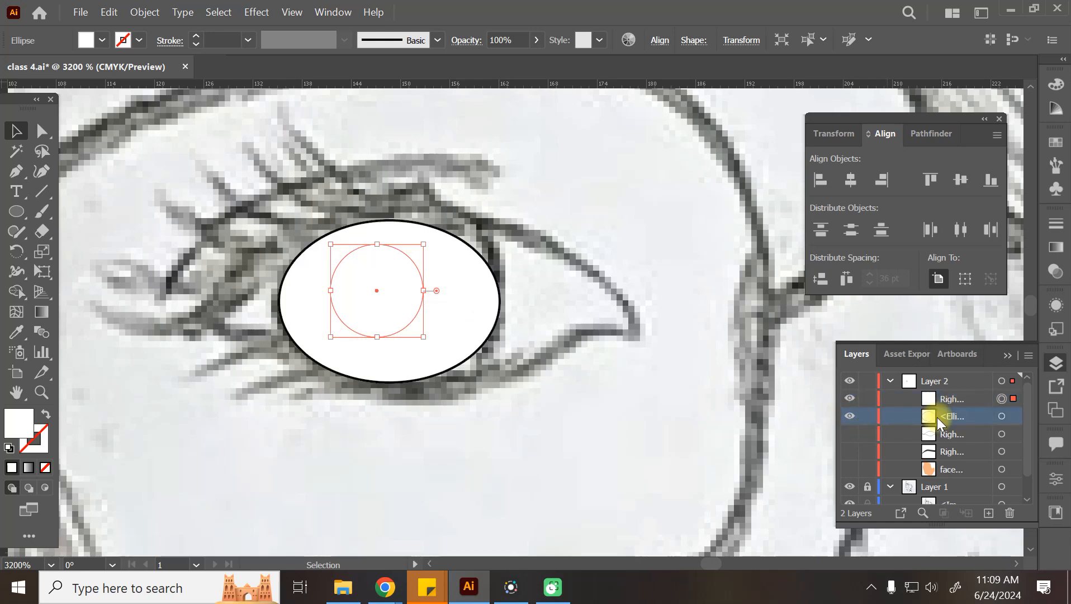
pyautogui.click(849, 417)
pyautogui.click(850, 417)
pyautogui.click(87, 40)
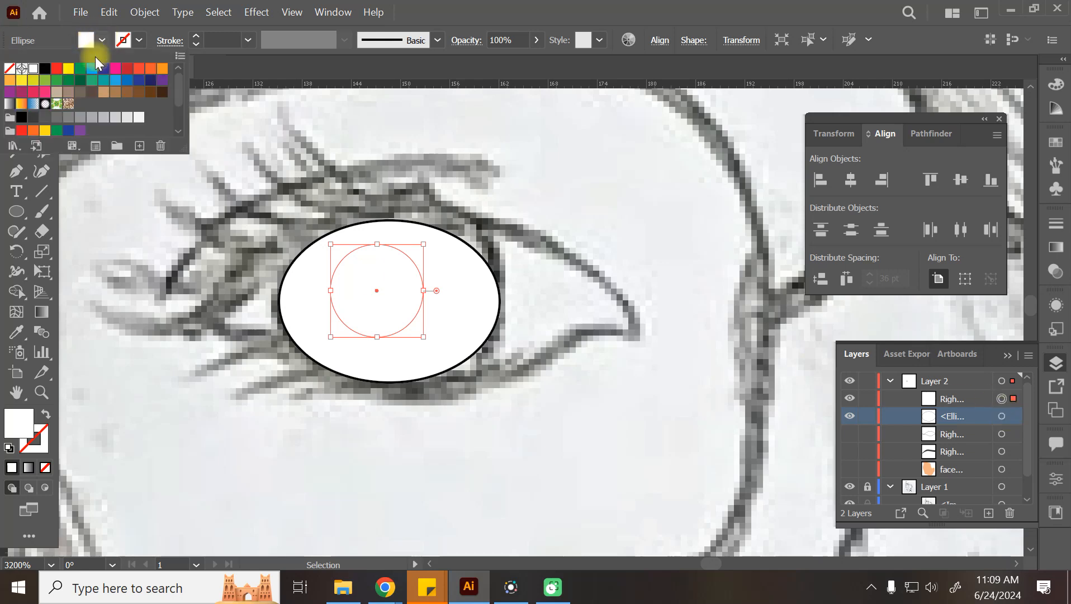
pyautogui.click(46, 69)
pyautogui.hotkey('ctrl', 'z')
pyautogui.hotkey('ctrl', 'z')
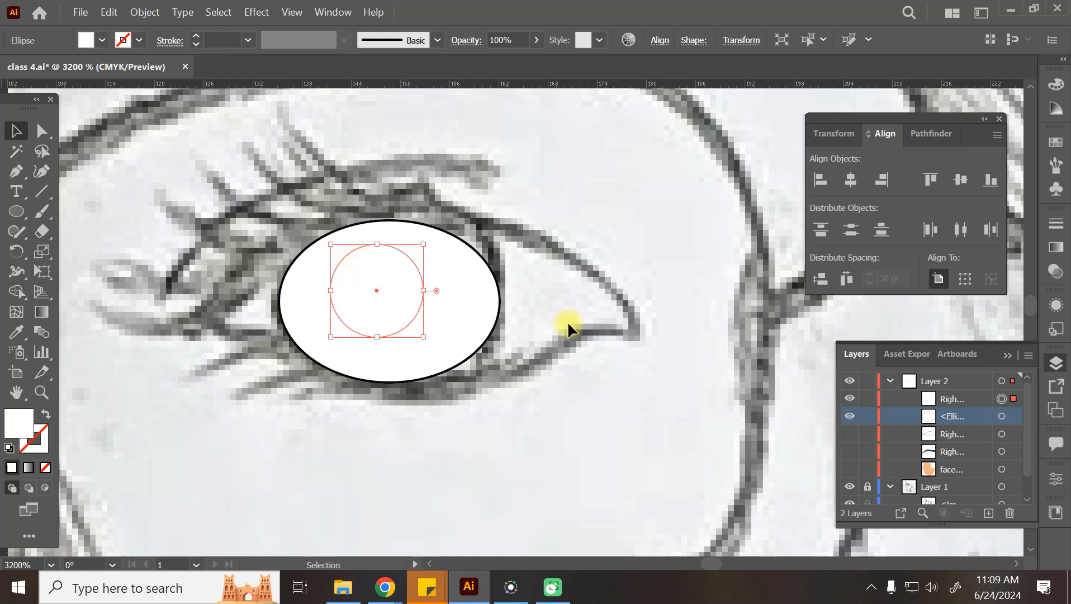
# Step: Fill the larger ellipse around the white circle with black
pyautogui.click(485, 314)
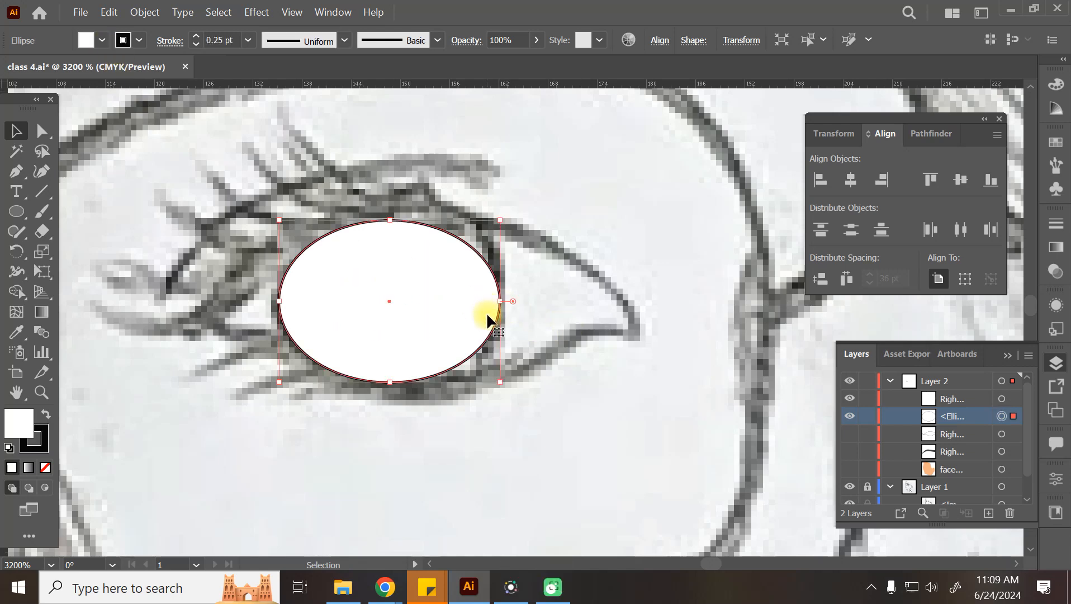
pyautogui.click(102, 42)
pyautogui.click(45, 69)
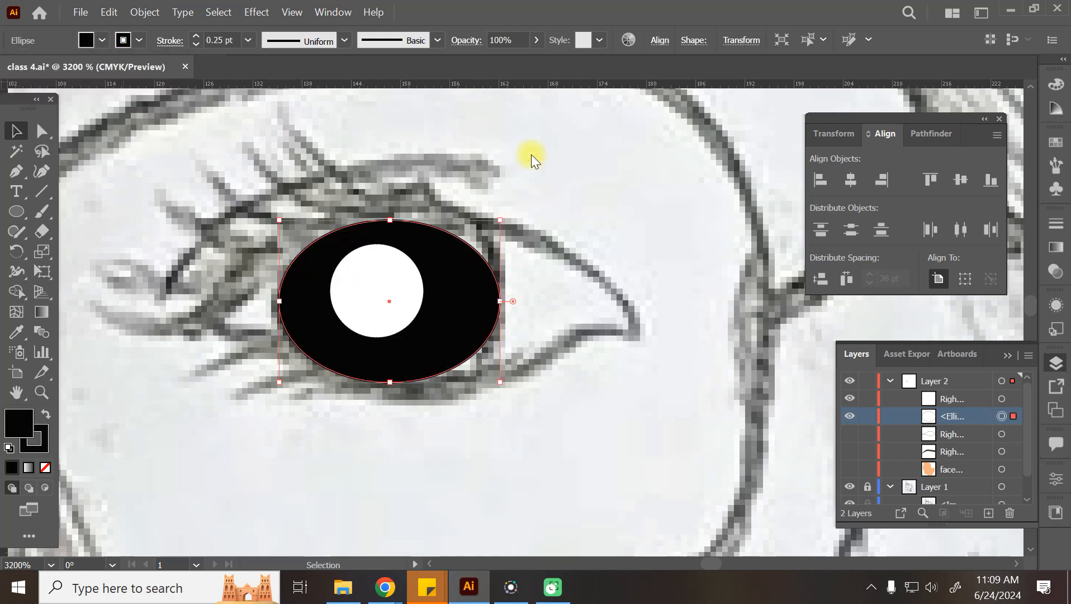
# Step: Make the right eye outline, the eyebrow and the face shape visible
pyautogui.click(845, 440)
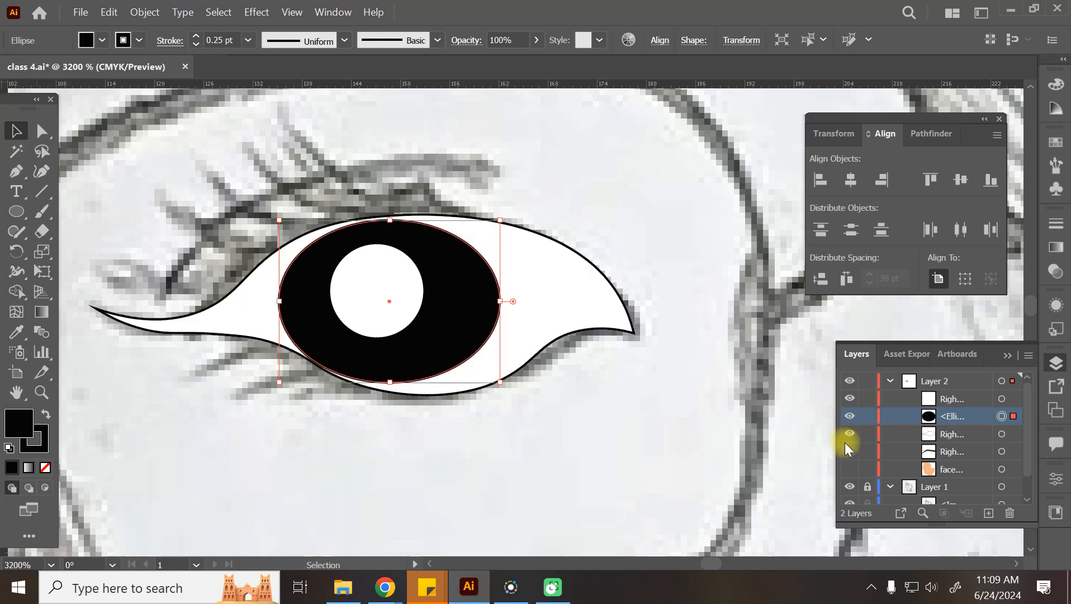
pyautogui.click(849, 452)
pyautogui.click(849, 469)
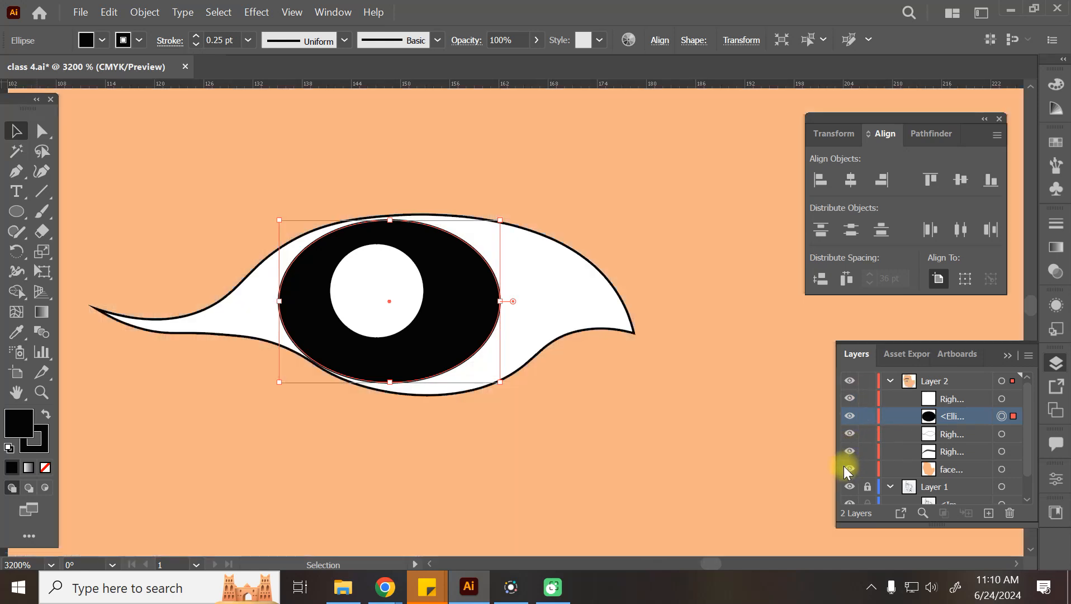
# Step: Compare the coloured face, eyebrow and eye shapes with the pencil sketch by switching Layer 2's visibility
pyautogui.click(513, 453)
pyautogui.hotkey('ctrl', '-')
pyautogui.hotkey('ctrl', '-')
pyautogui.hotkey('ctrl', '-')
pyautogui.hotkey('ctrl', '-')
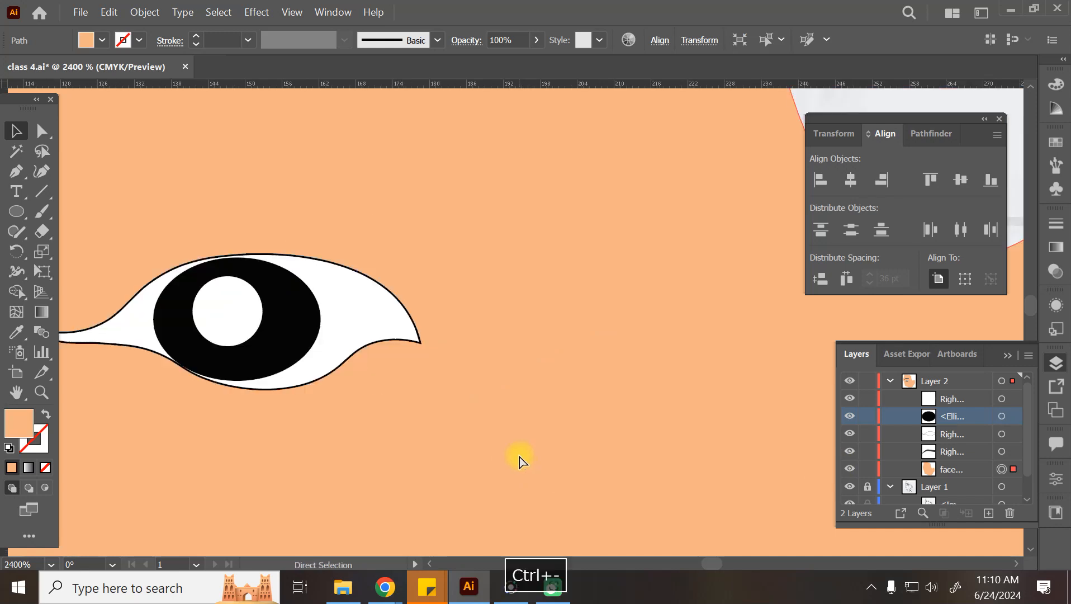
pyautogui.click(520, 456)
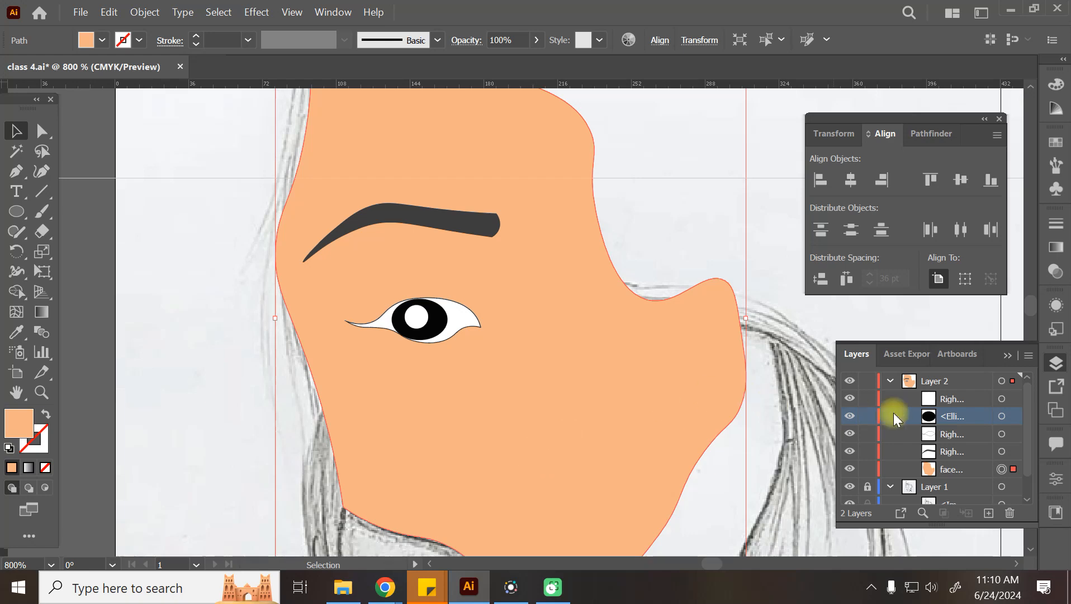
pyautogui.click(851, 384)
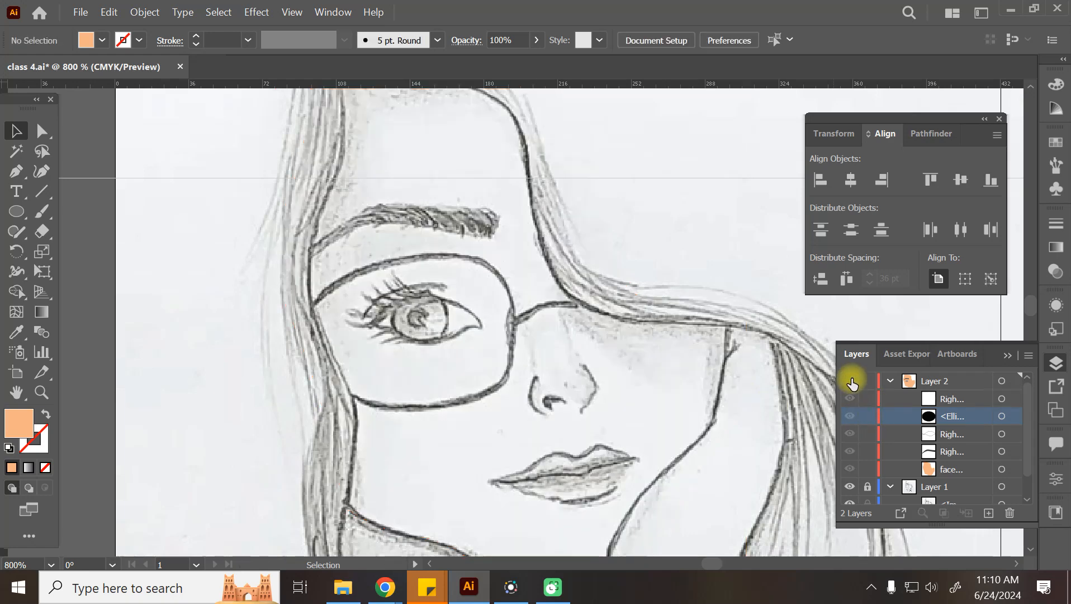
pyautogui.click(850, 384)
pyautogui.click(851, 383)
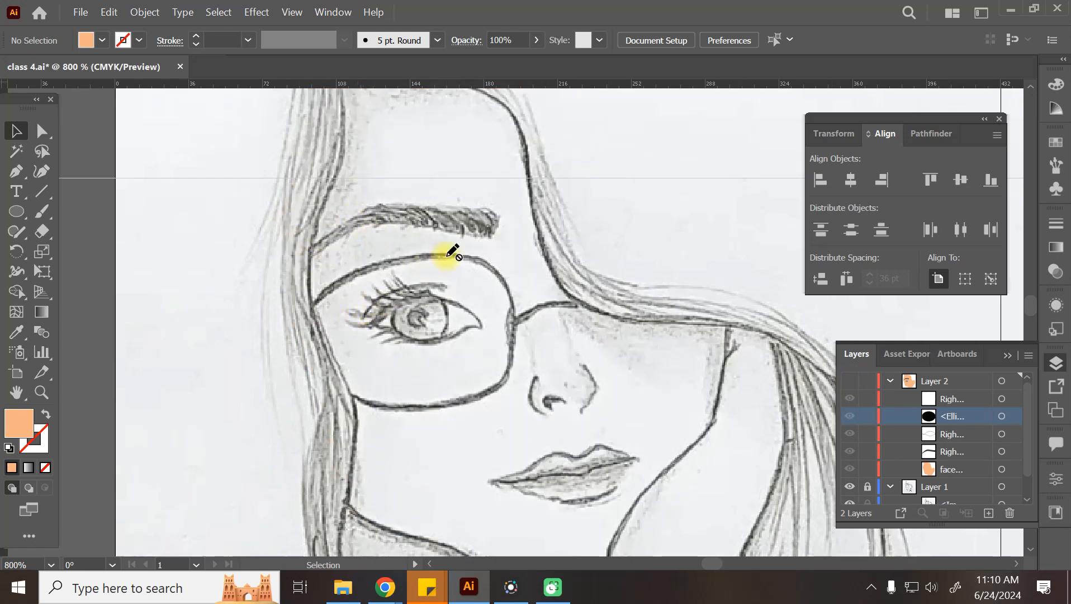
pyautogui.hotkey('ctrl', '-')
pyautogui.hotkey('ctrl', '-')
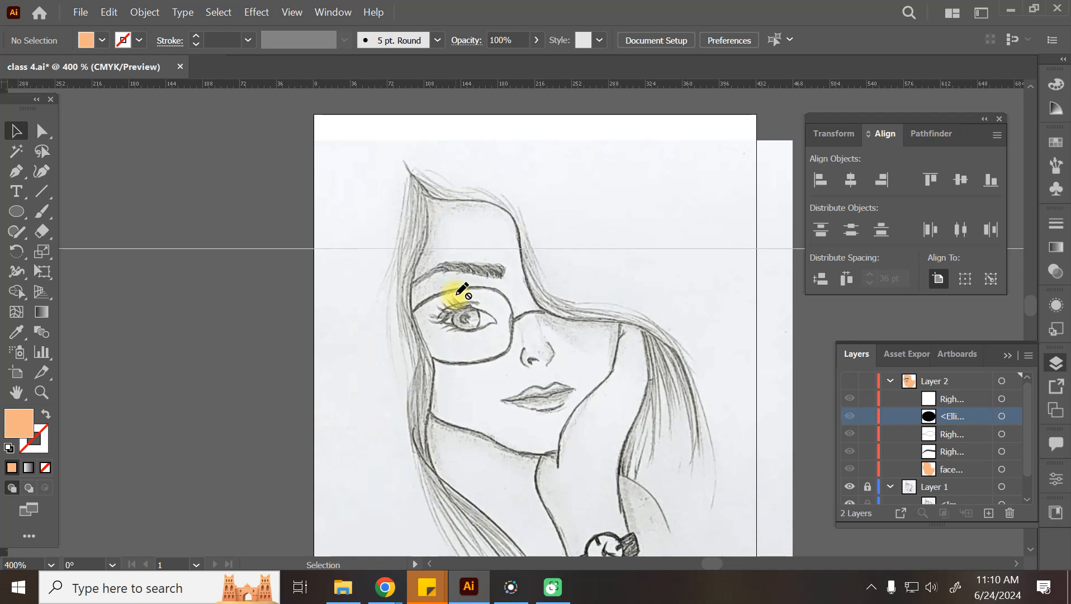
pyautogui.click(850, 381)
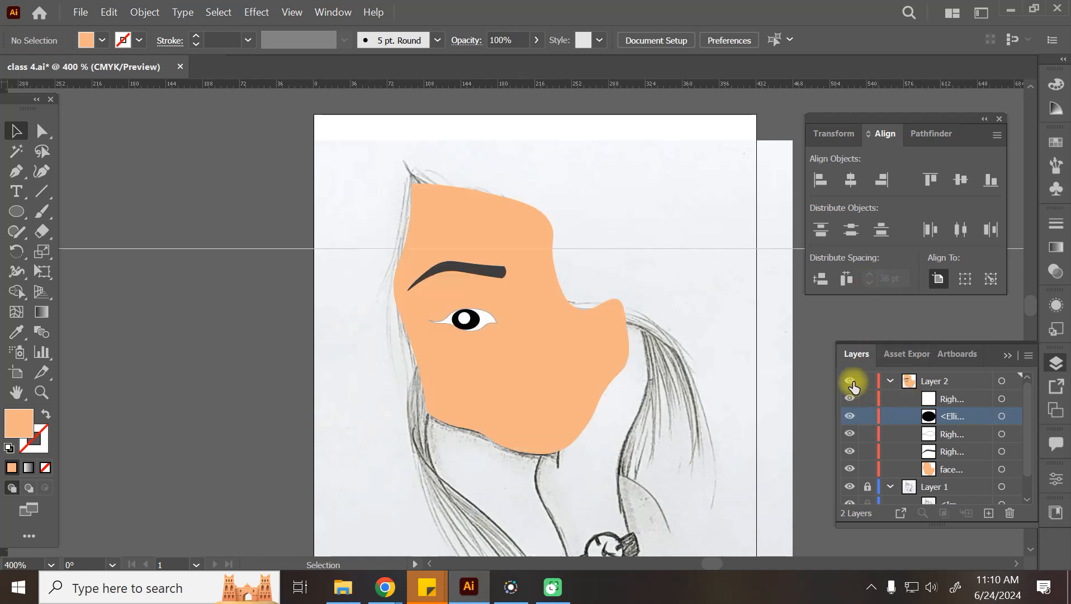
pyautogui.click(853, 383)
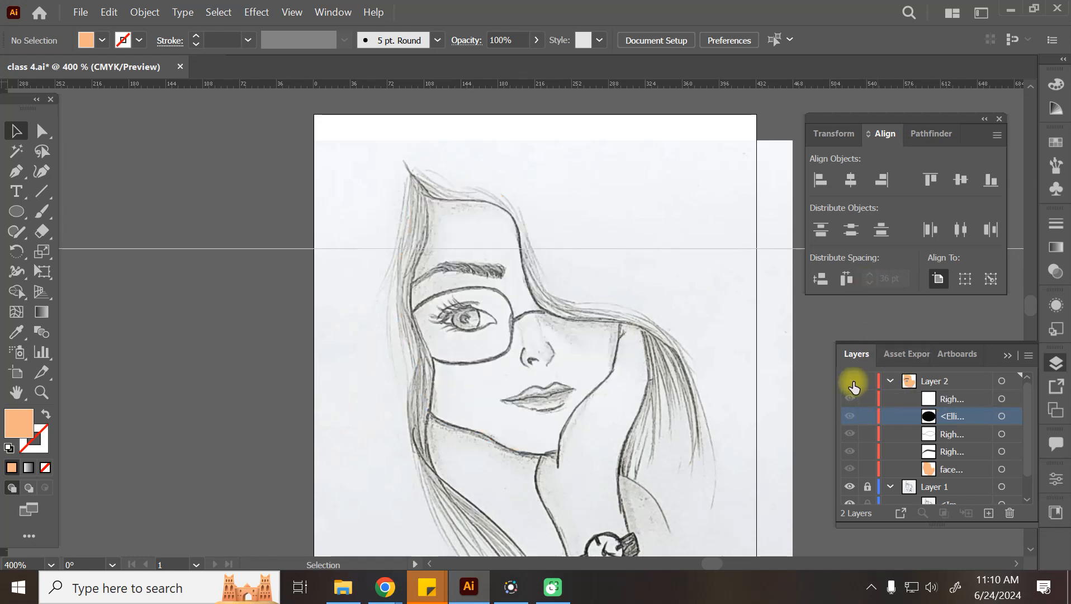
pyautogui.click(850, 382)
pyautogui.click(850, 383)
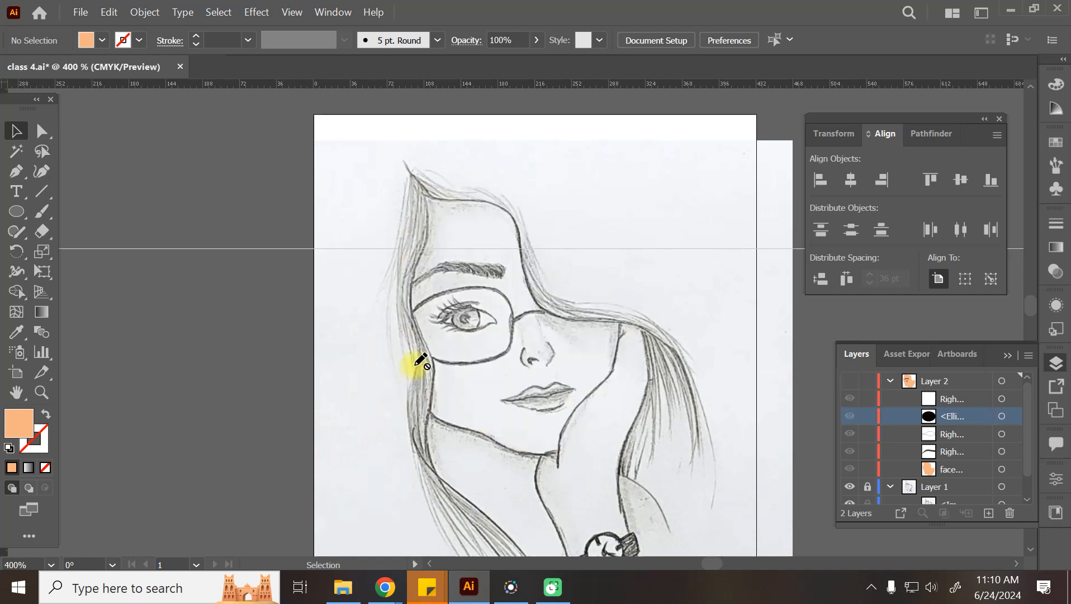
# Step: Hide Layer 2 and add a new layer above it for tracing the eyelashes with the Curvature tool
pyautogui.hotkey('ctrl', '=')
pyautogui.hotkey('ctrl', '=')
pyautogui.hotkey('ctrl', '=')
pyautogui.hotkey('ctrl', '=')
pyautogui.hotkey('ctrl', '=')
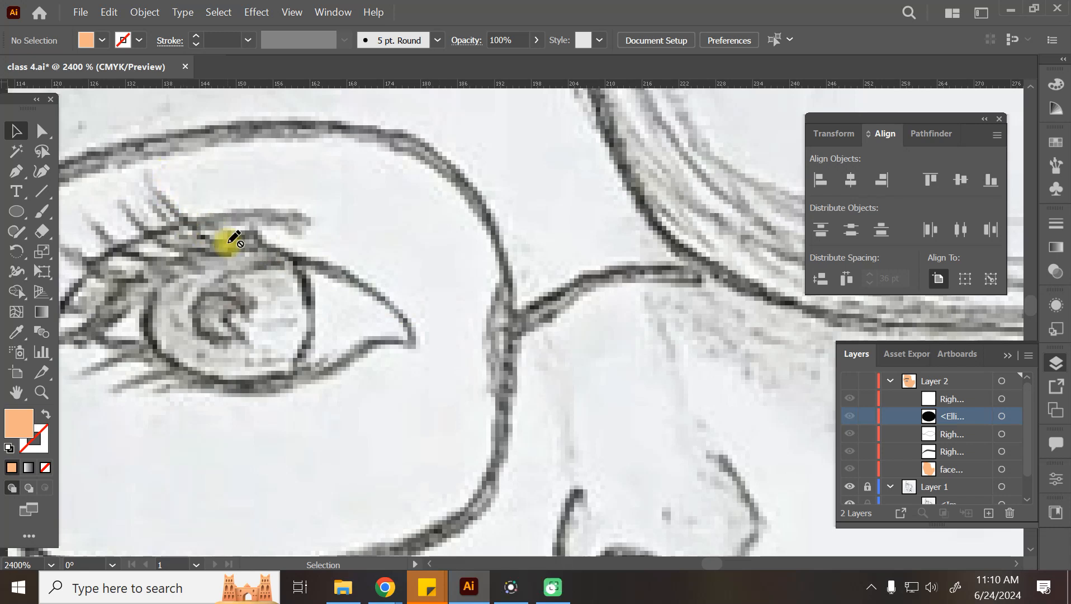
pyautogui.press('space')
pyautogui.moveTo(226, 240); pyautogui.dragTo(399, 256)
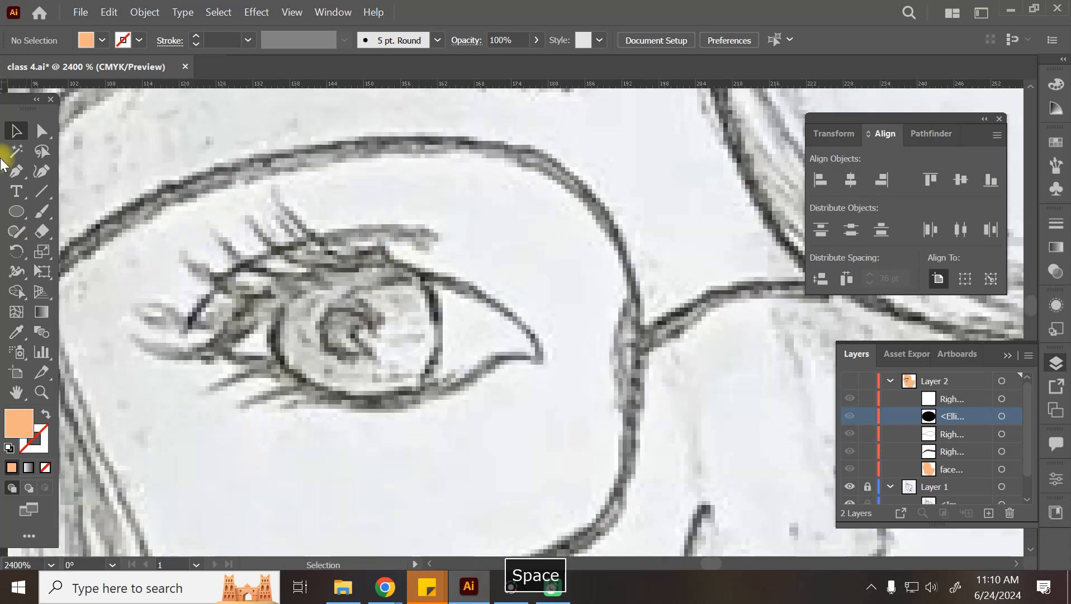
pyautogui.click(41, 172)
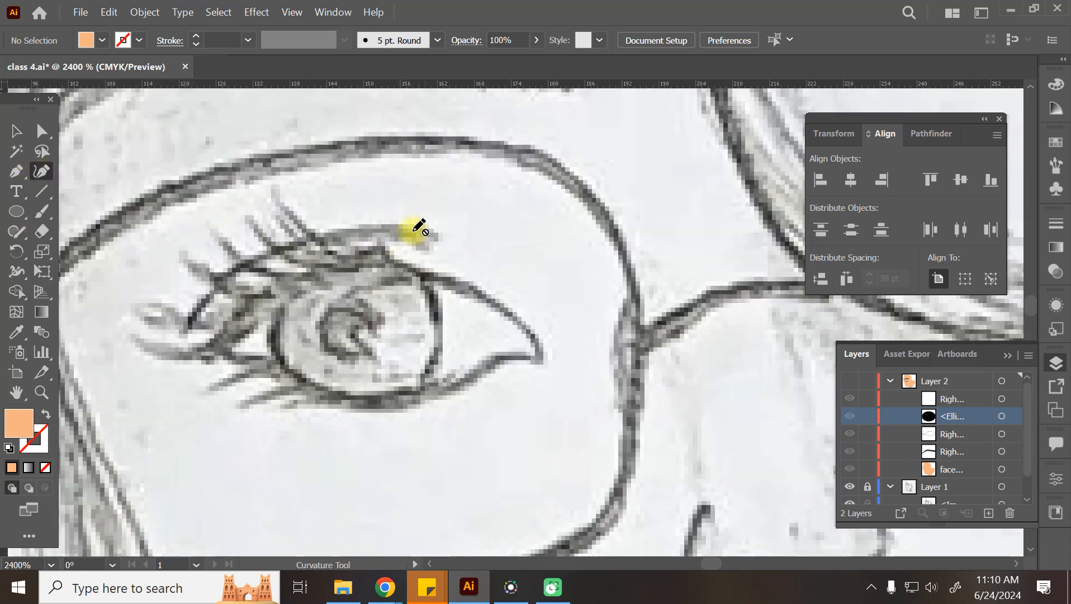
pyautogui.click(850, 380)
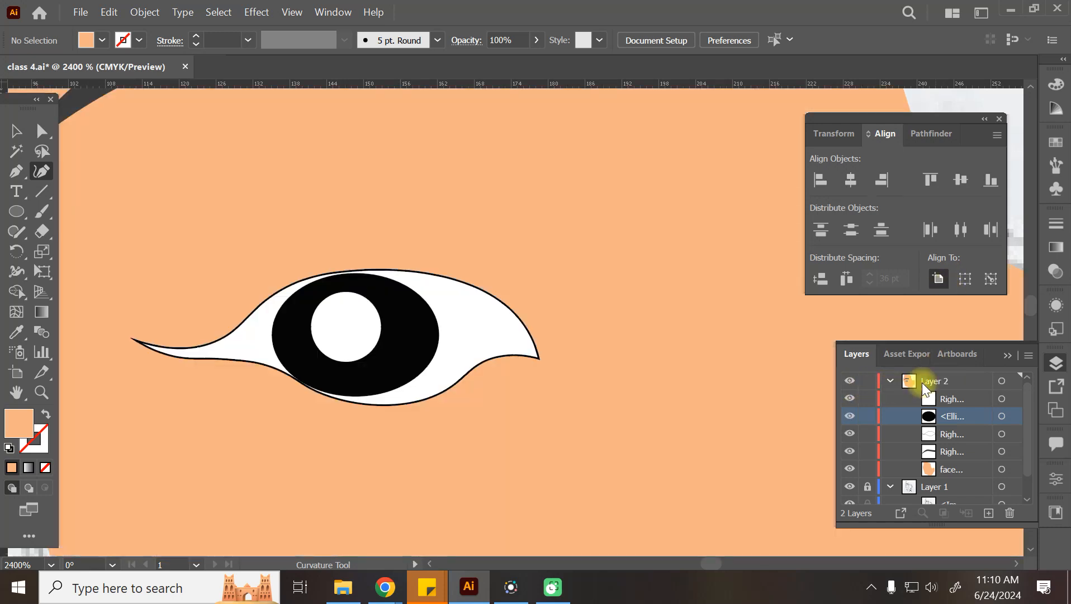
pyautogui.click(922, 382)
pyautogui.click(855, 380)
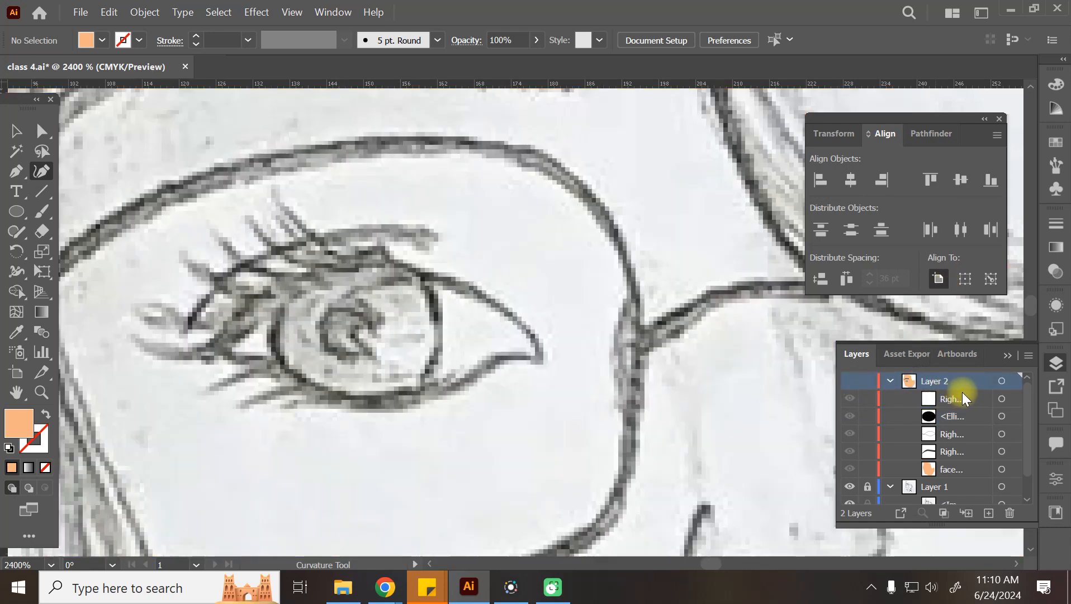
pyautogui.click(987, 513)
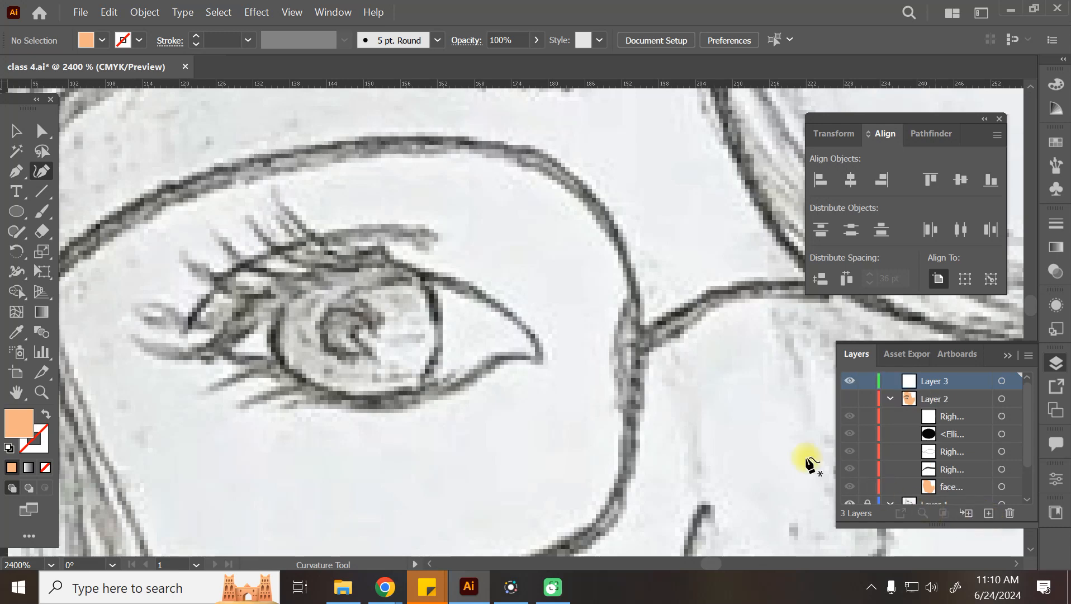
# Step: Draw a closed, curved eyelash shape over the sketch's innermost long upper lash with the Curvature tool
pyautogui.click(349, 269)
pyautogui.click(274, 189)
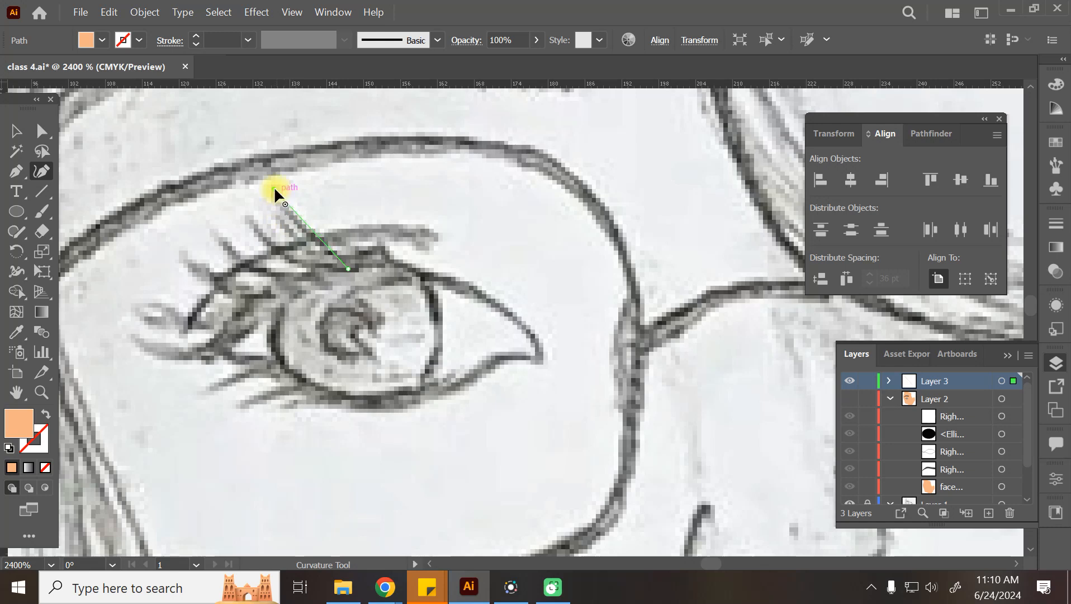
pyautogui.click(309, 244)
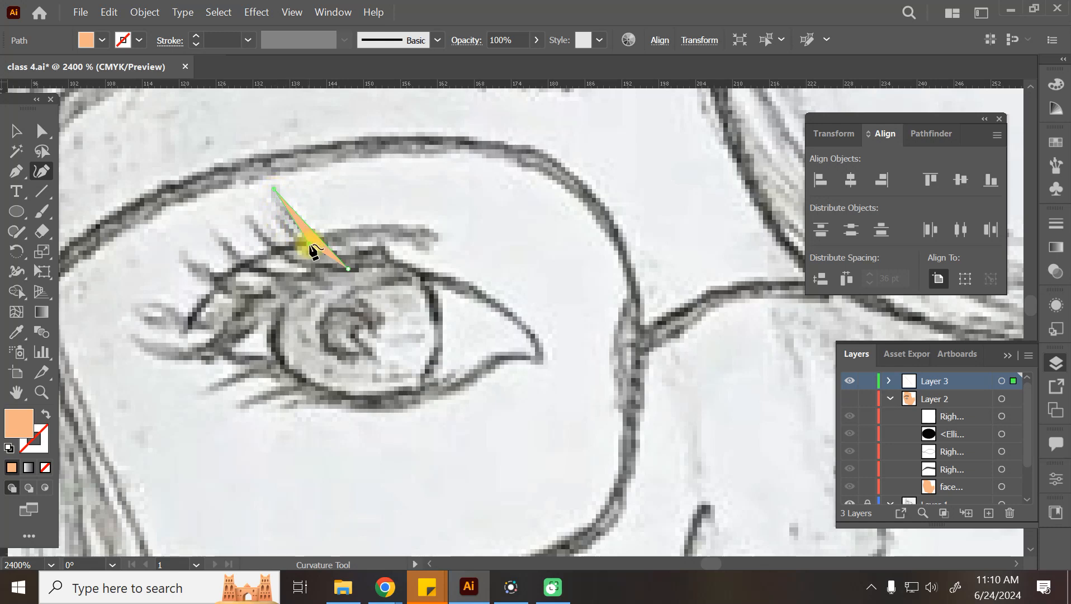
pyautogui.click(348, 269)
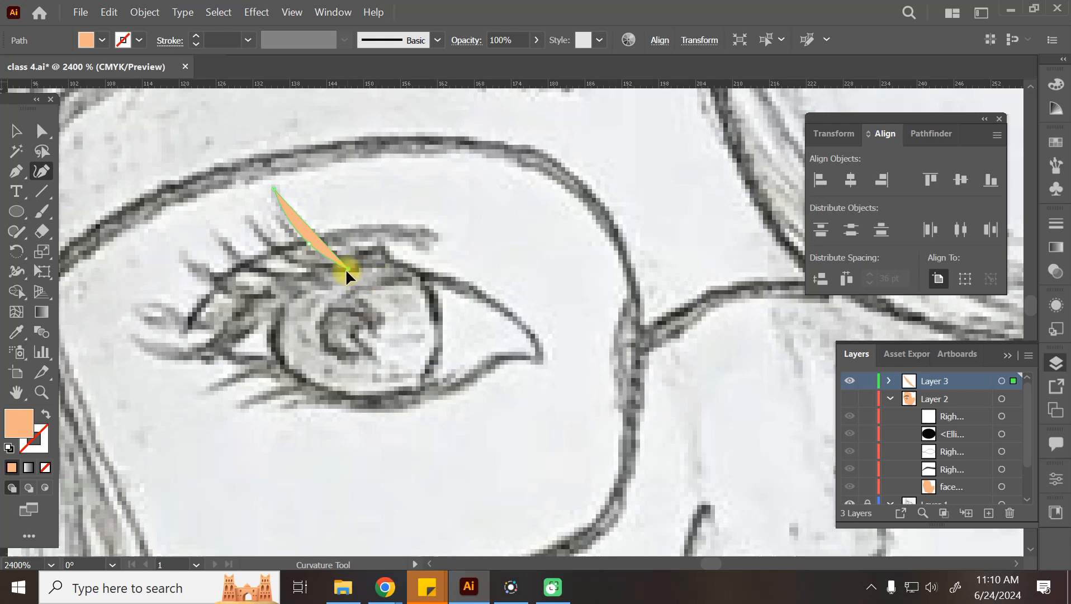
# Step: Slim the eyelash shape by adjusting its curve and lower end so it tapers thinly to the tip
pyautogui.moveTo(311, 230); pyautogui.dragTo(306, 235)
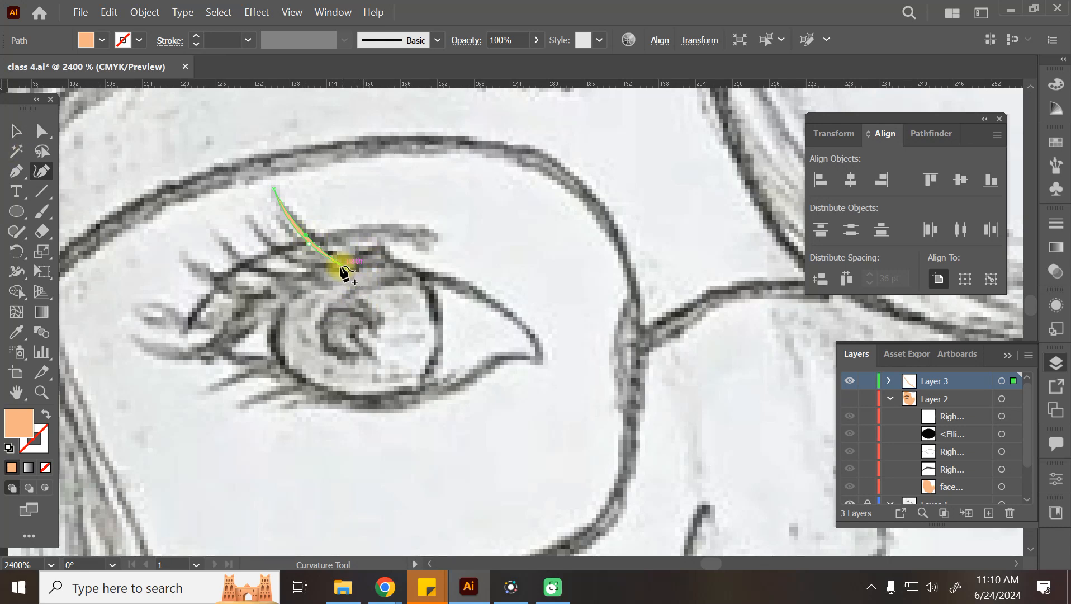
pyautogui.moveTo(340, 268); pyautogui.dragTo(343, 273)
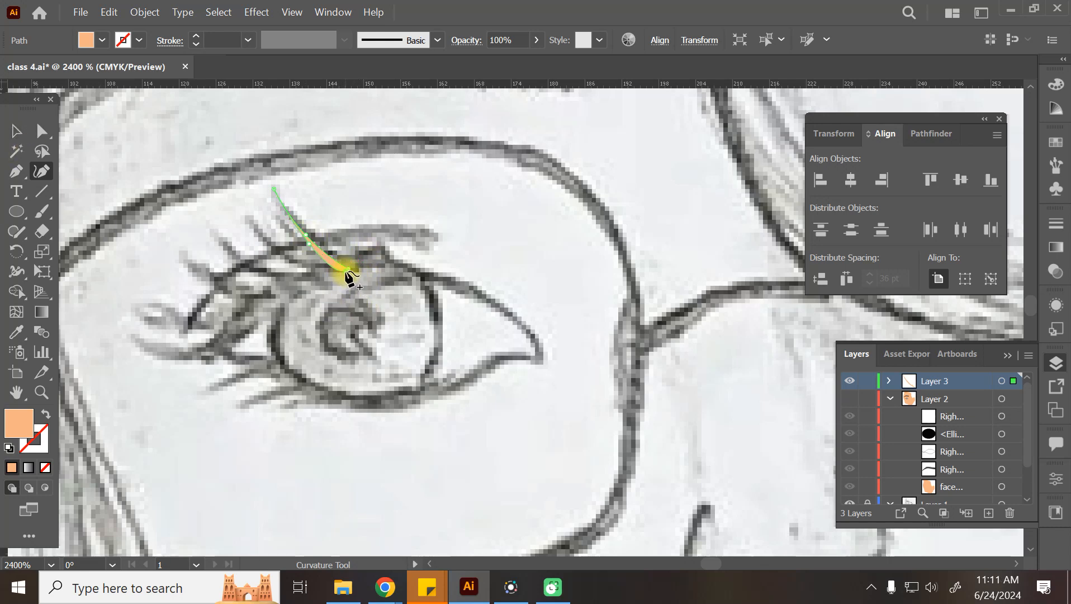
pyautogui.hotkey('ctrl', '=')
pyautogui.hotkey('ctrl', '=')
pyautogui.hotkey('ctrl', '=')
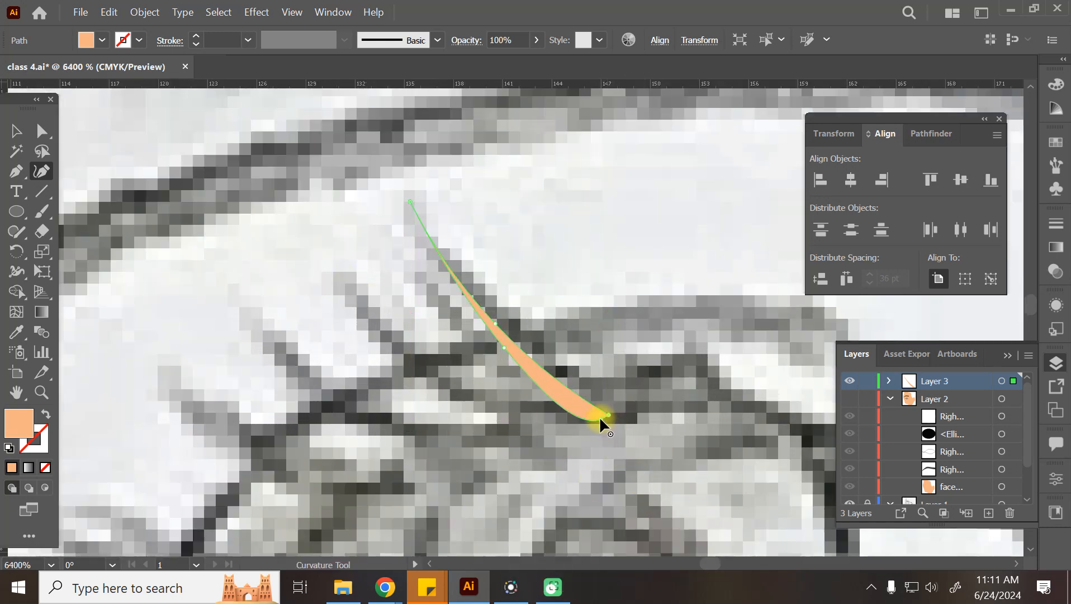
pyautogui.click(600, 416)
# Step: Shift the eyelash slightly inward onto its sketch line and fill it with black
pyautogui.click(15, 131)
pyautogui.press('space')
pyautogui.moveTo(665, 344); pyautogui.dragTo(572, 307)
pyautogui.moveTo(508, 379); pyautogui.dragTo(517, 380)
pyautogui.moveTo(516, 376); pyautogui.dragTo(524, 382)
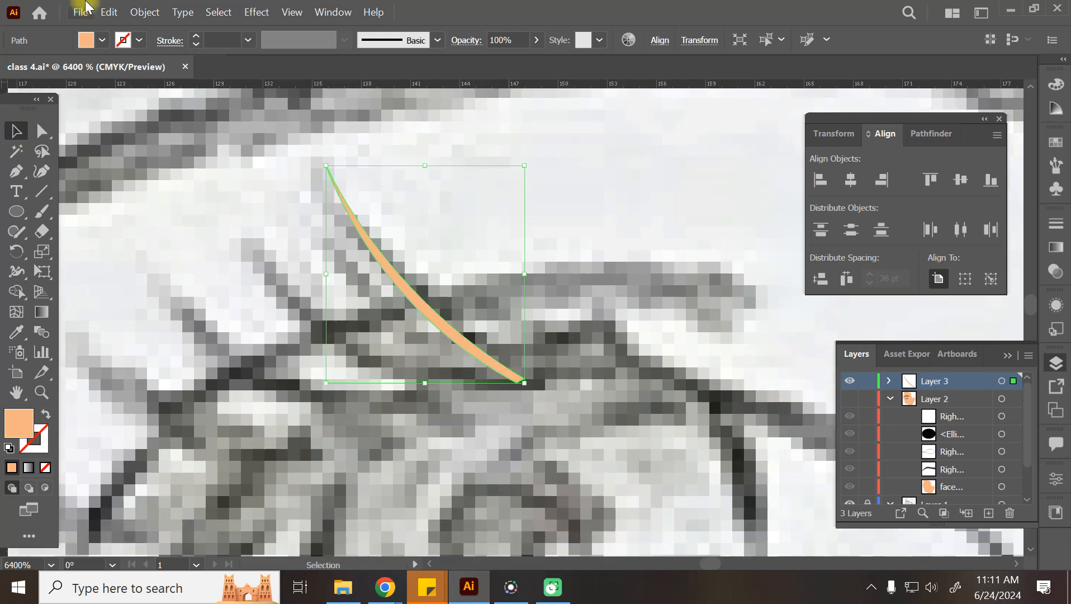
pyautogui.click(100, 42)
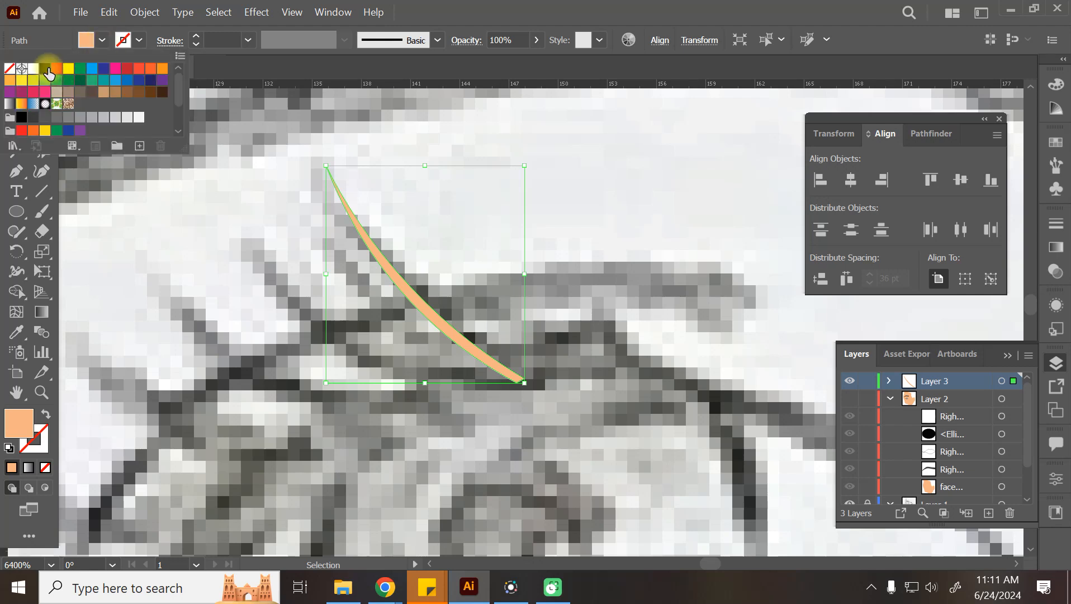
pyautogui.click(45, 69)
pyautogui.click(581, 191)
pyautogui.click(608, 238)
# Step: Duplicate the black eyelash just beside its outer side and shrink the copy into a shorter lash
pyautogui.moveTo(595, 237); pyautogui.dragTo(430, 390)
pyautogui.hotkey('ctrl', '-')
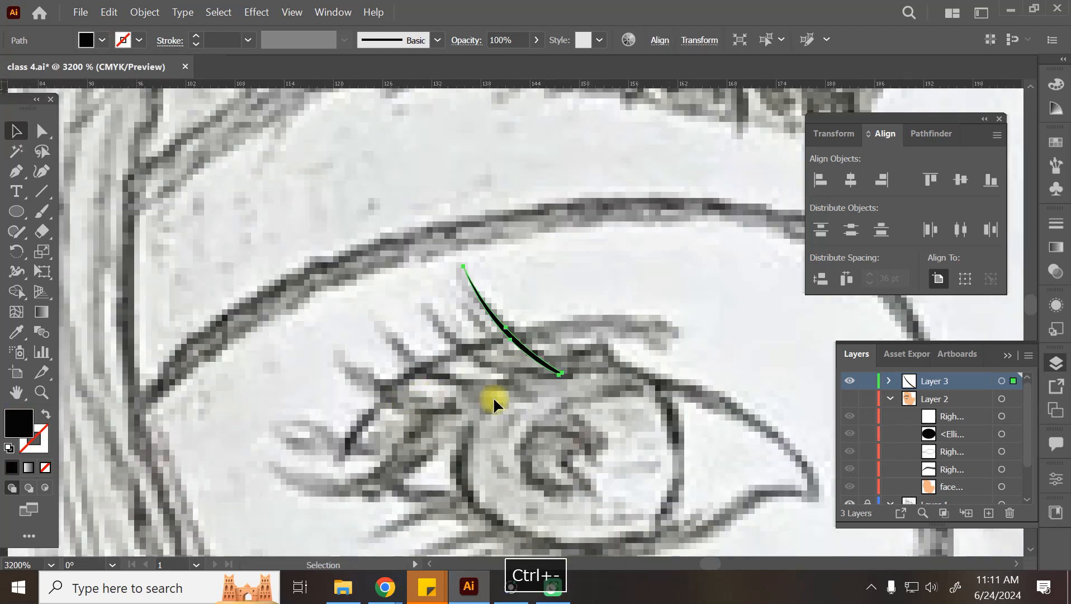
pyautogui.moveTo(535, 363); pyautogui.dragTo(525, 367)
pyautogui.moveTo(509, 271); pyautogui.dragTo(468, 294)
pyautogui.click(39, 172)
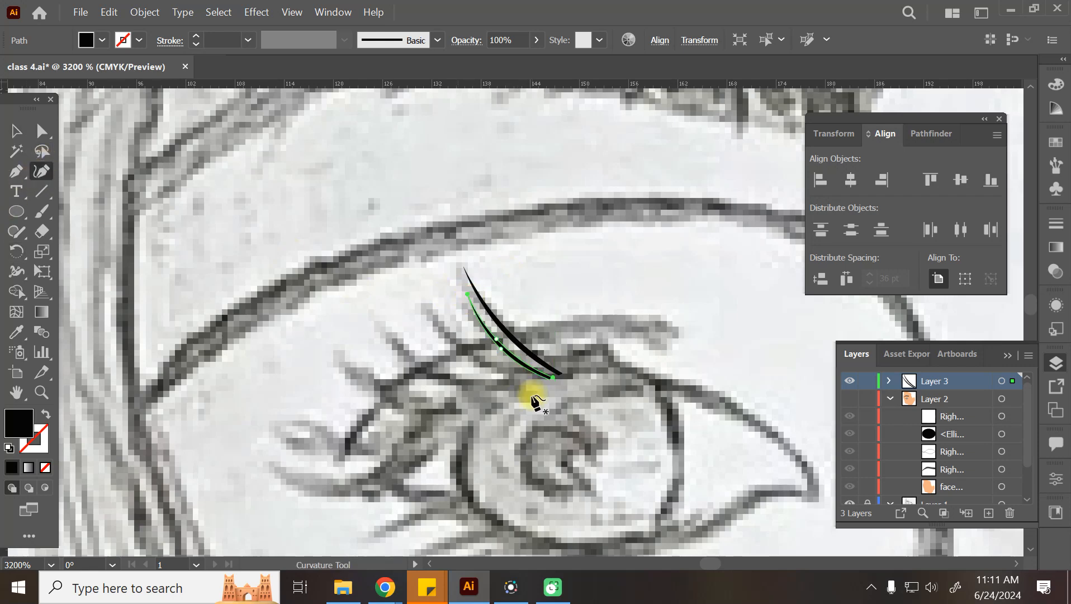
pyautogui.click(15, 130)
# Step: Place two copies of the long lash outward along the upper lid, rotating the outer one slightly flatter
pyautogui.click(608, 330)
pyautogui.moveTo(558, 373); pyautogui.dragTo(505, 383)
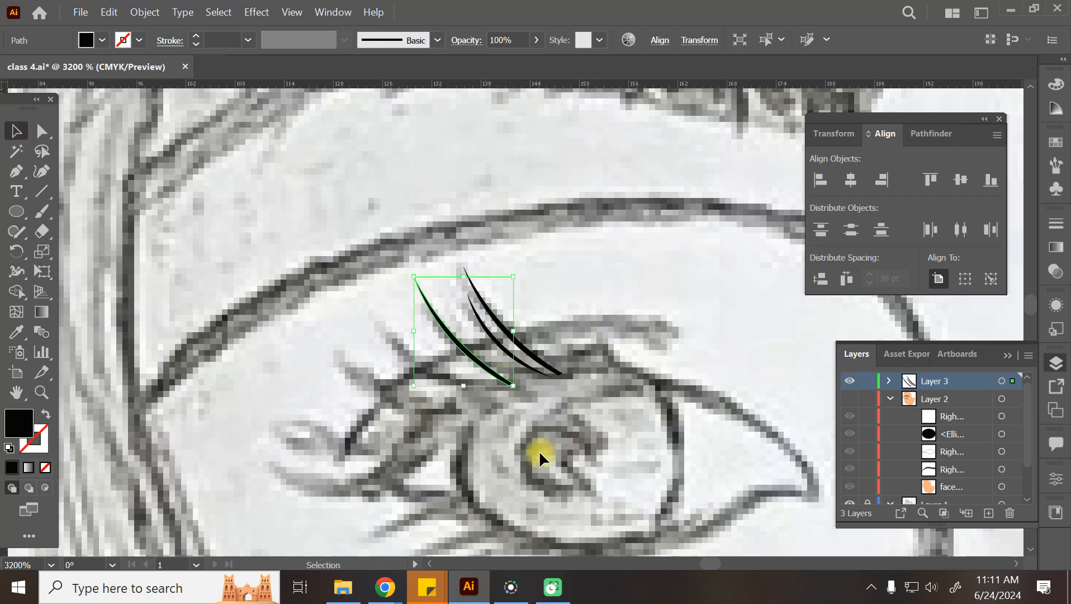
pyautogui.scroll(-5, 602, 399)
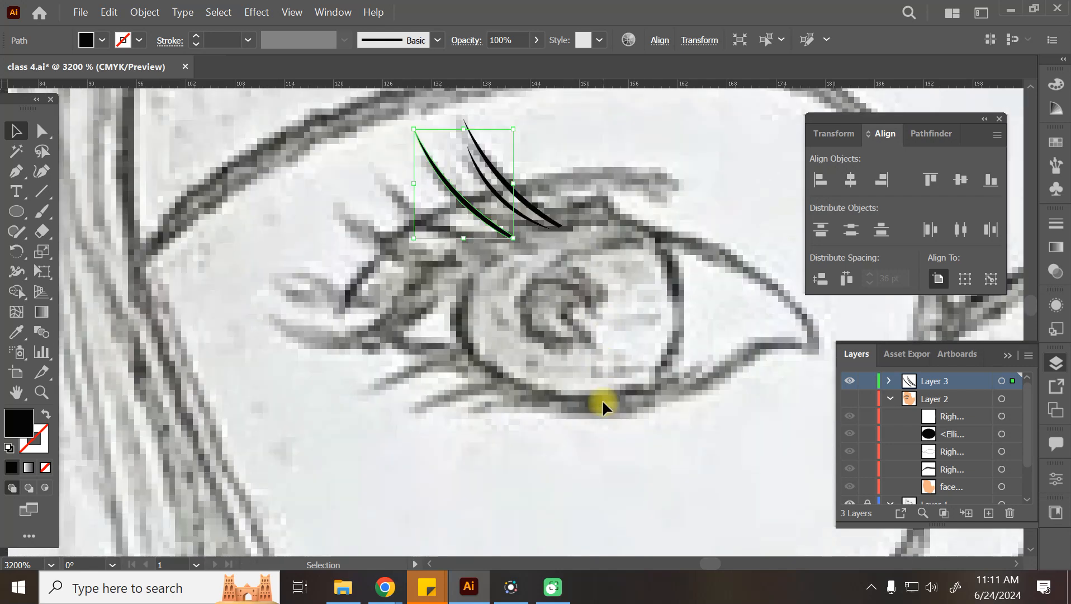
pyautogui.scroll(3, 534, 368)
pyautogui.moveTo(495, 300); pyautogui.dragTo(461, 344)
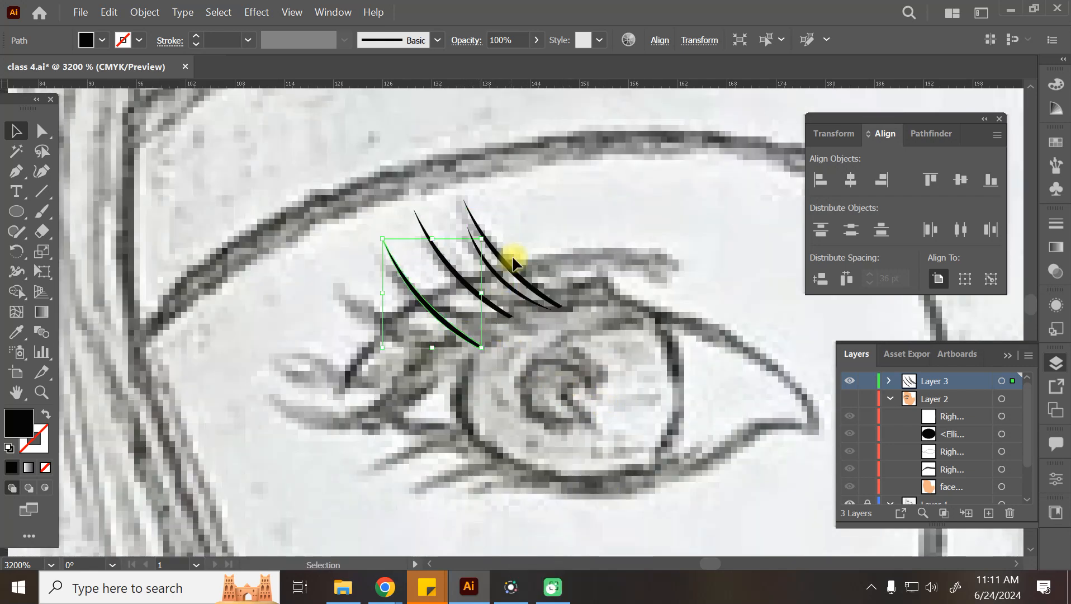
pyautogui.moveTo(484, 233); pyautogui.dragTo(471, 229)
# Step: Add two more upper lashes toward the eye's outer corner, rotating each copy progressively flatter to follow the sketch
pyautogui.moveTo(468, 328); pyautogui.dragTo(432, 365)
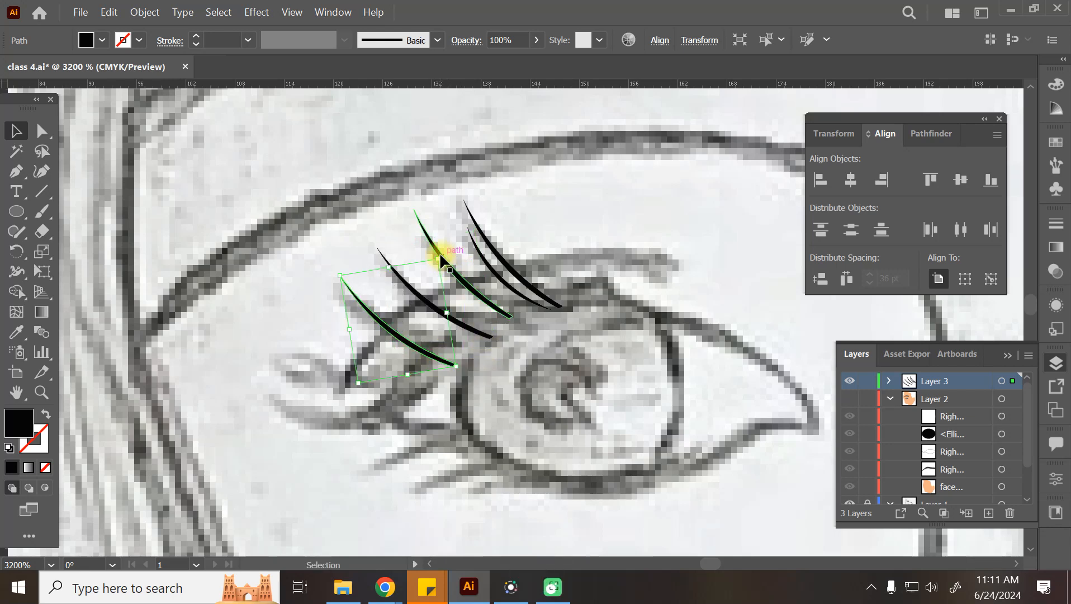
pyautogui.moveTo(443, 252); pyautogui.dragTo(439, 250)
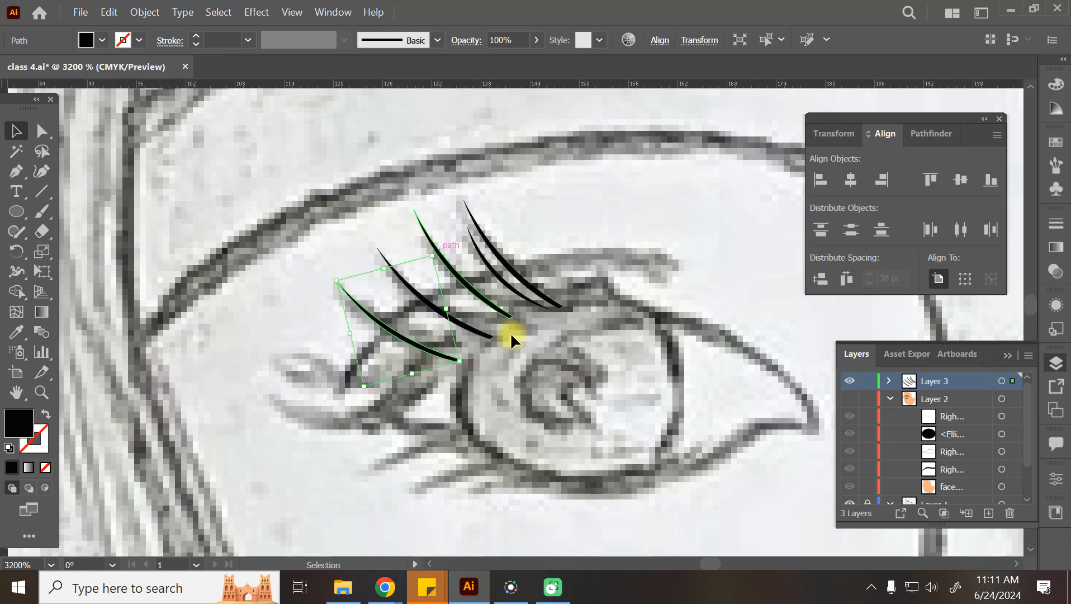
pyautogui.moveTo(452, 362); pyautogui.dragTo(399, 404)
pyautogui.moveTo(385, 291); pyautogui.dragTo(365, 292)
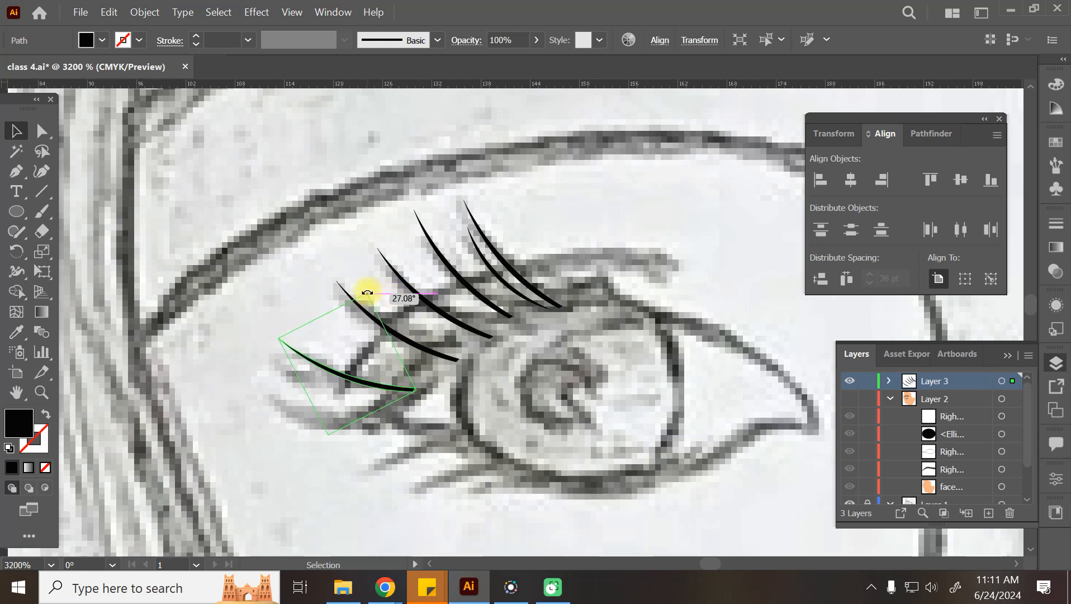
pyautogui.moveTo(407, 387); pyautogui.dragTo(416, 387)
pyautogui.click(599, 367)
# Step: Duplicate the outermost lash below itself and rotate the copy to follow the sketch line at the outer eye corner
pyautogui.scroll(-5, 616, 379)
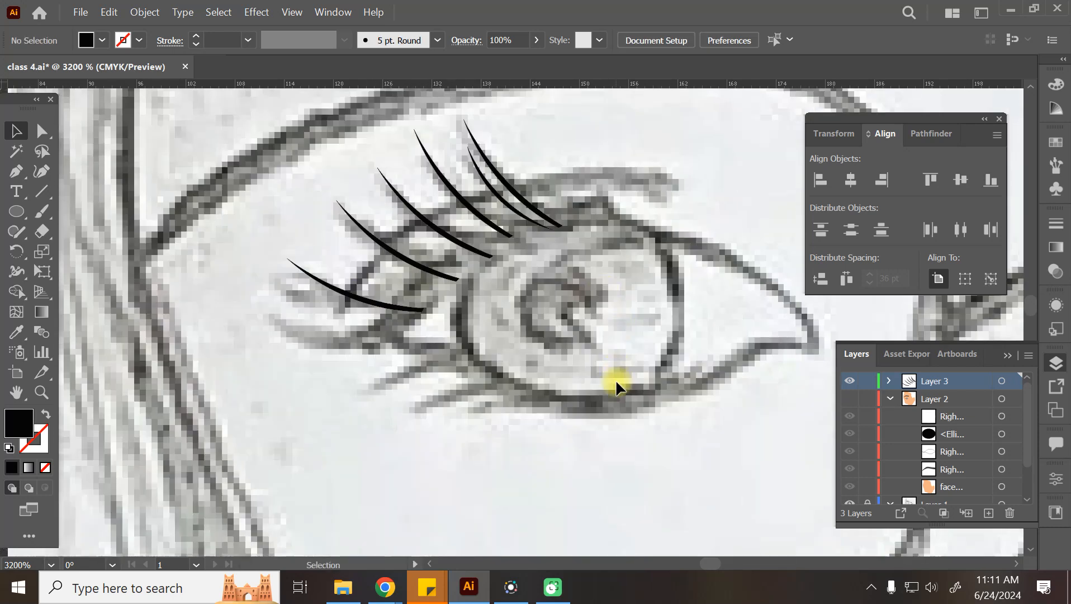
pyautogui.click(397, 257)
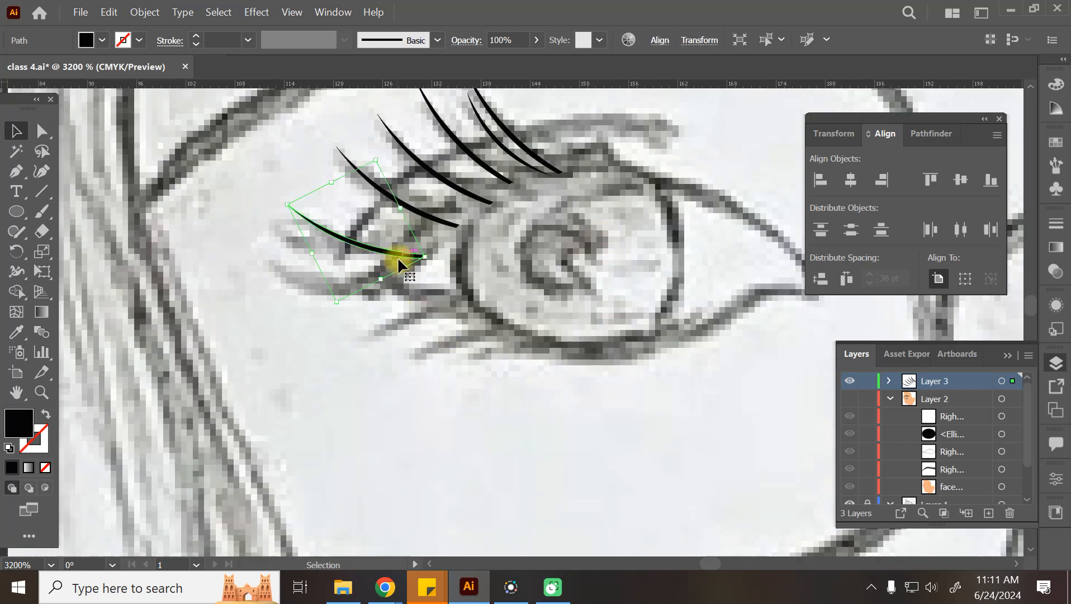
pyautogui.moveTo(397, 257); pyautogui.dragTo(366, 303)
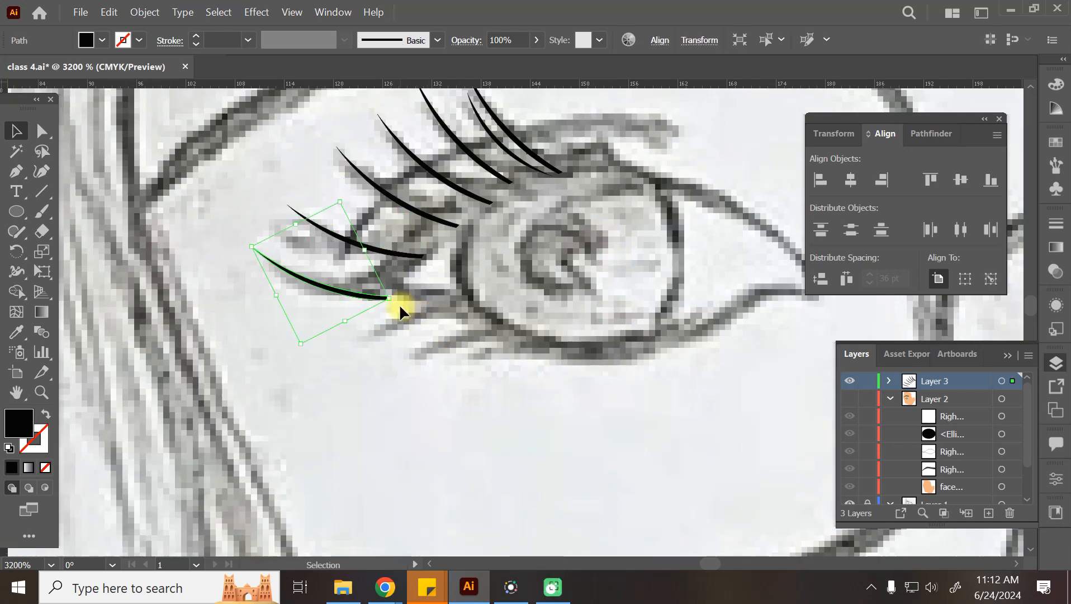
pyautogui.moveTo(395, 302)
pyautogui.mouseDown()
pyautogui.moveTo(412, 289)
pyautogui.moveTo(378, 290)
pyautogui.mouseUp()
# Step: Copy a lash onto the lower lid, rotate it to point down and outward, and shorten it
pyautogui.moveTo(241, 364); pyautogui.dragTo(504, 327)
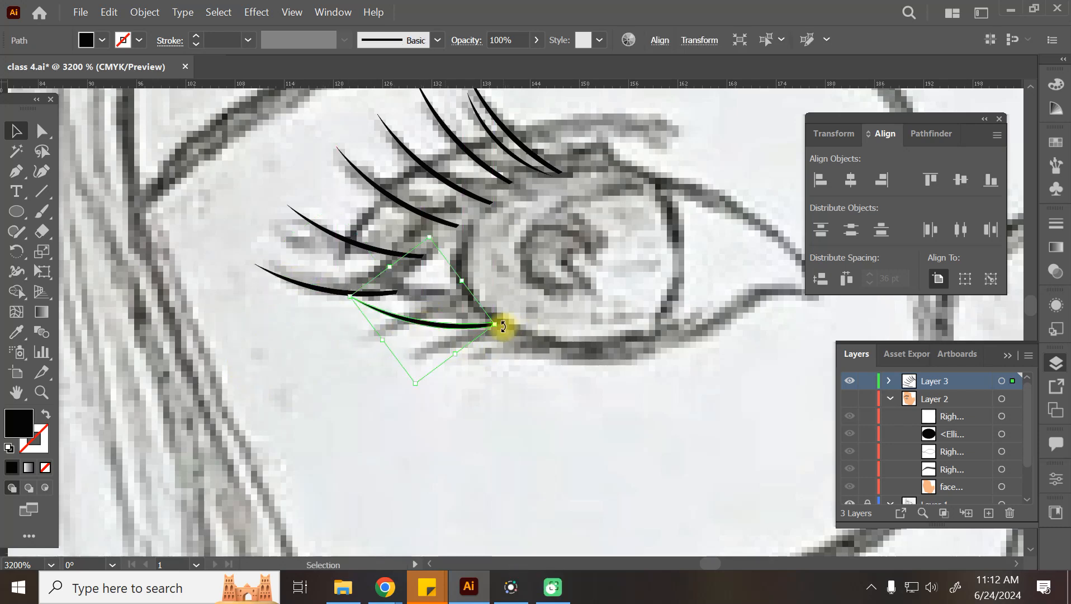
pyautogui.click(507, 326)
pyautogui.click(467, 327)
pyautogui.moveTo(503, 325); pyautogui.dragTo(423, 320)
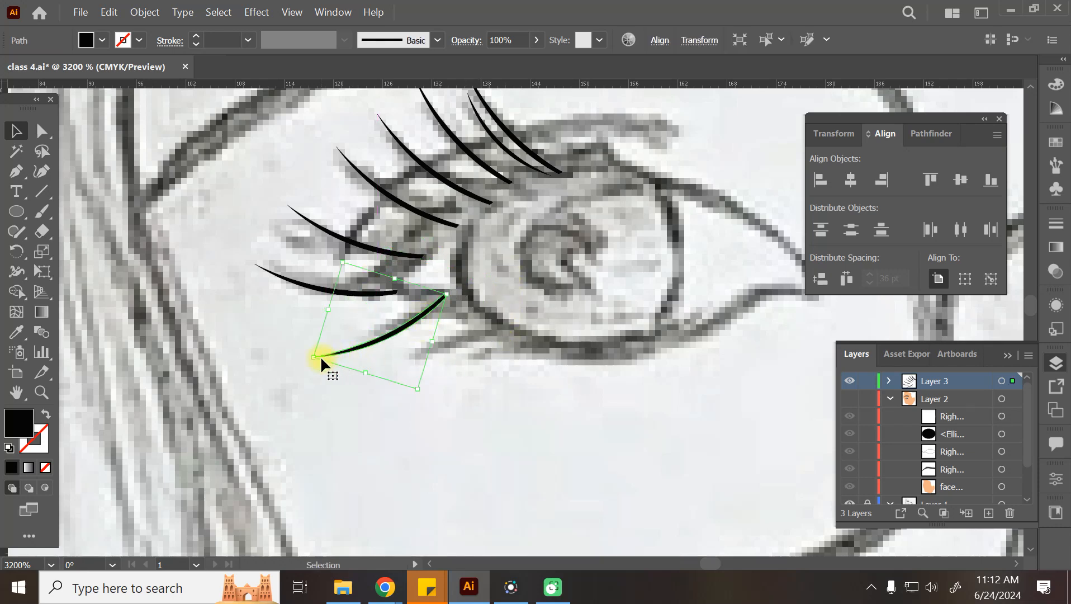
pyautogui.moveTo(314, 362); pyautogui.dragTo(350, 340)
# Step: Duplicate the lower lash toward the iris and bend the copy into an upward arch with the Curvature tool
pyautogui.moveTo(419, 324); pyautogui.dragTo(474, 351)
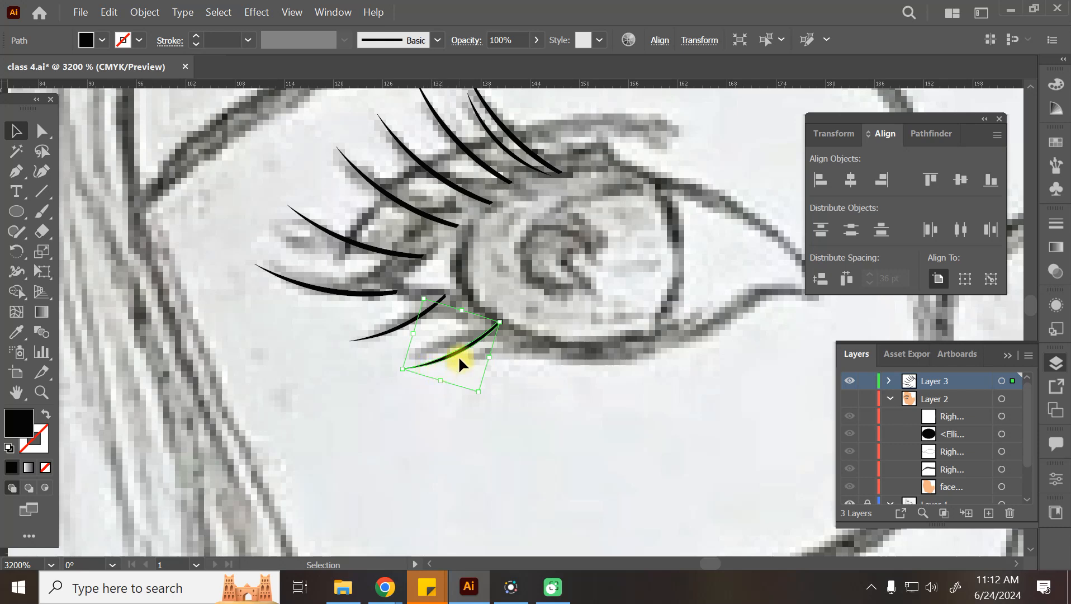
pyautogui.click(41, 170)
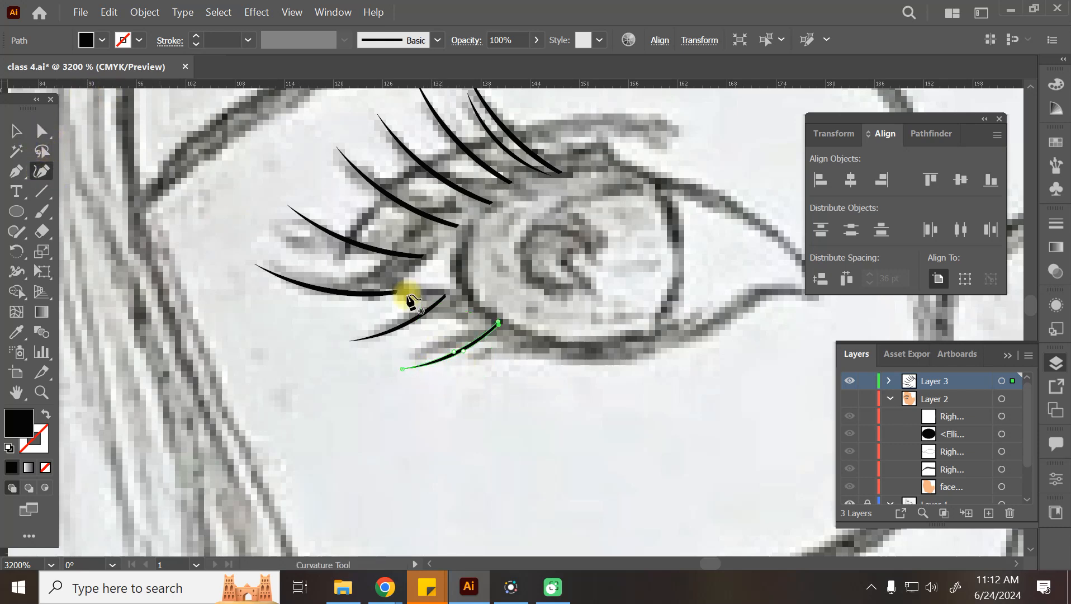
pyautogui.moveTo(455, 349); pyautogui.dragTo(449, 340)
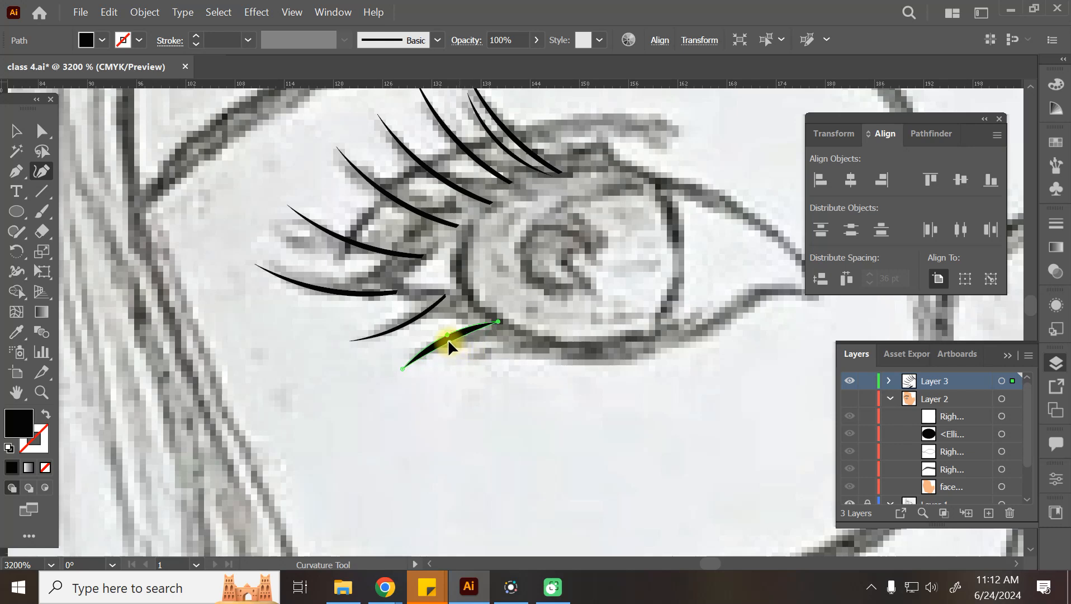
pyautogui.moveTo(497, 330); pyautogui.dragTo(493, 328)
pyautogui.click(16, 136)
pyautogui.click(404, 363)
pyautogui.click(473, 345)
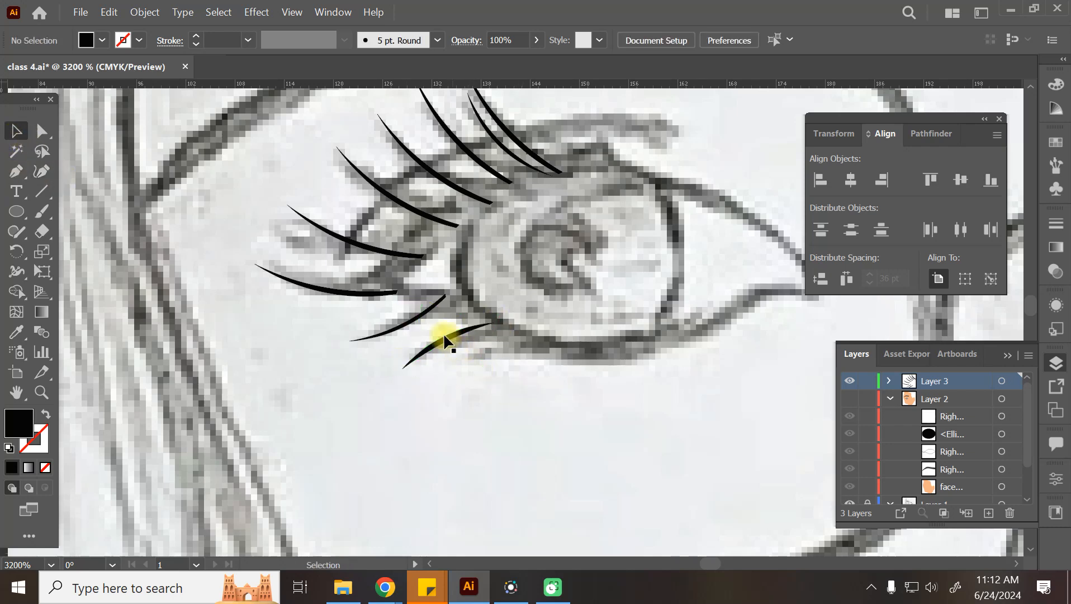
pyautogui.click(428, 310)
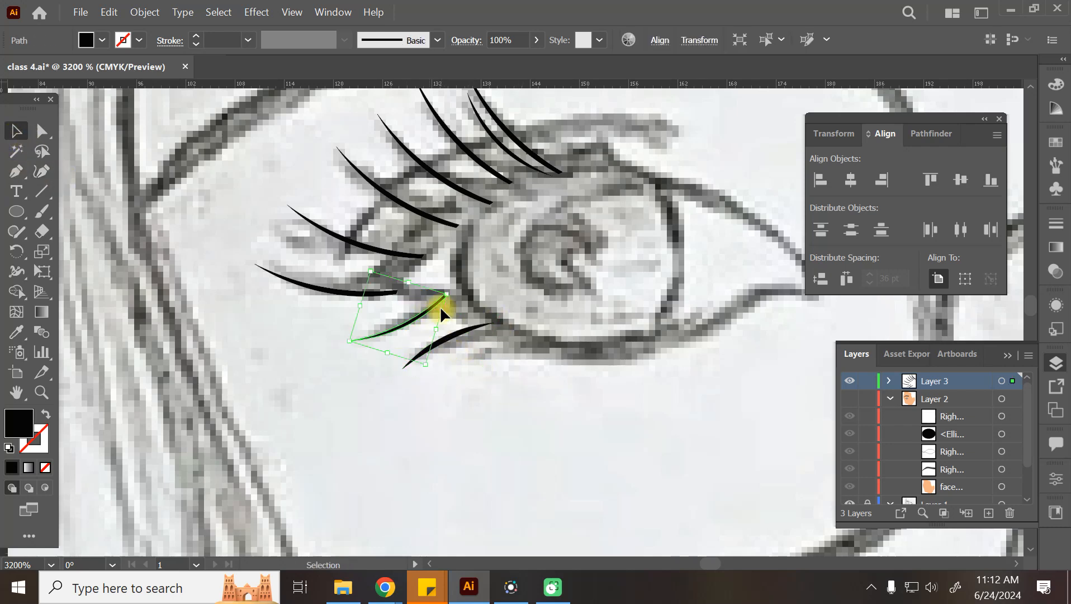
pyautogui.click(42, 130)
pyautogui.moveTo(470, 274); pyautogui.dragTo(433, 306)
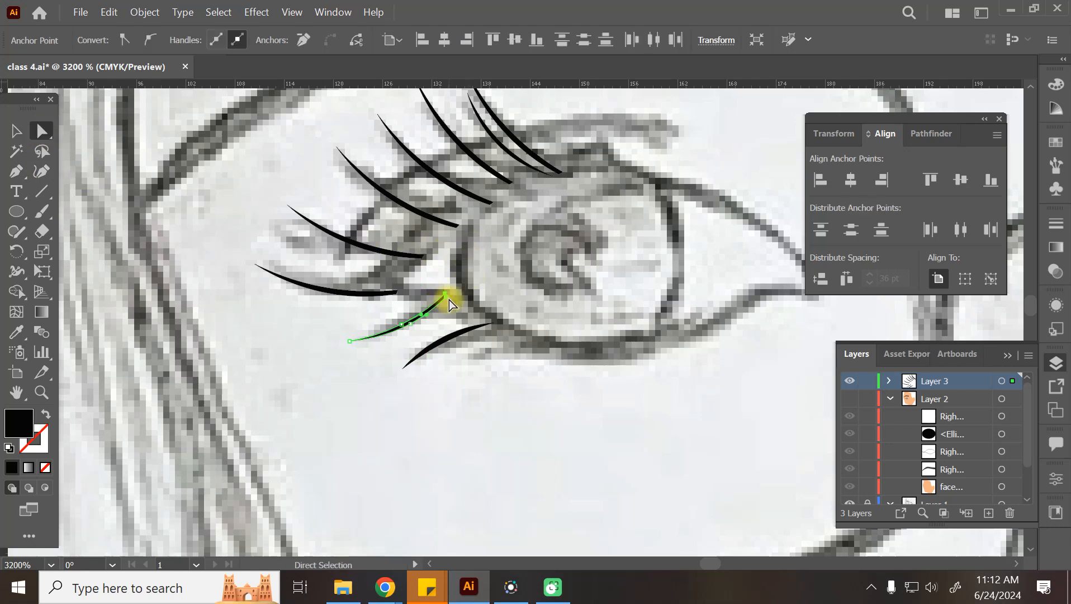
pyautogui.click(461, 310)
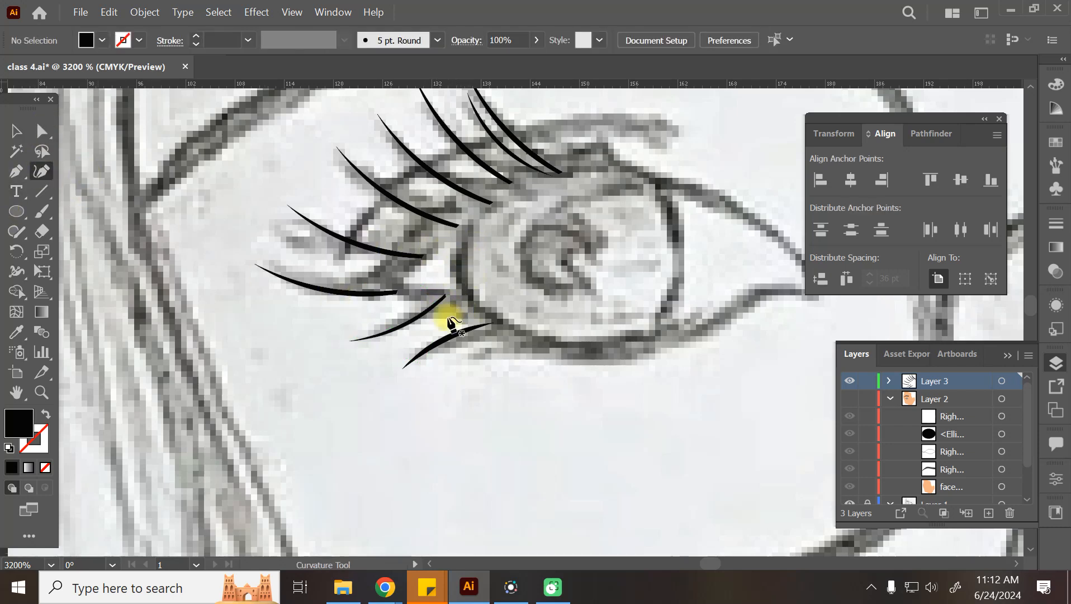
pyautogui.click(14, 133)
pyautogui.click(42, 171)
pyautogui.click(15, 132)
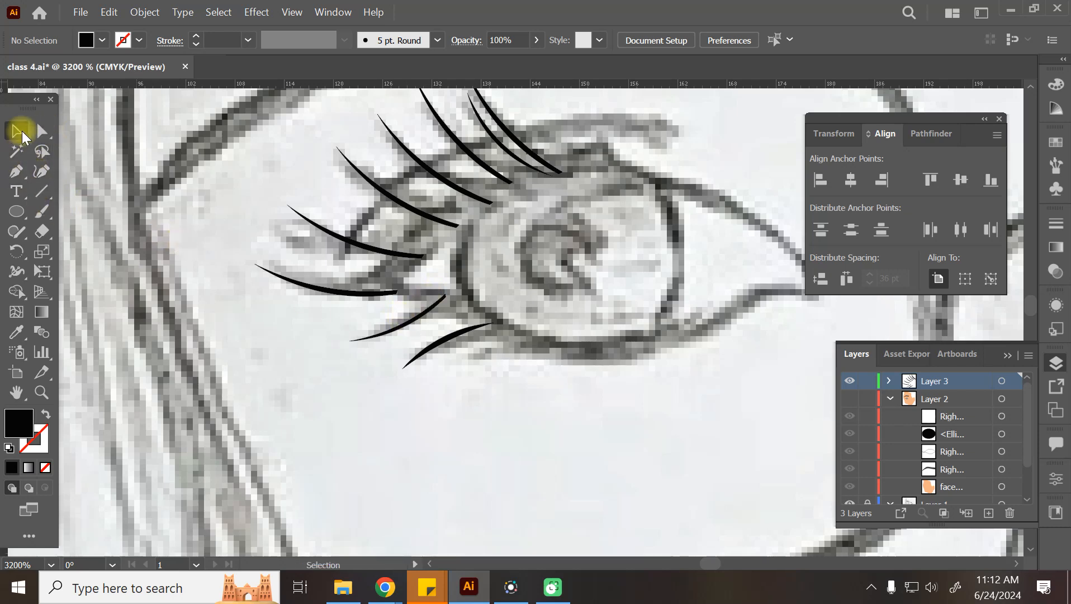
# Step: Reflect the outer lower lash across the horizontal axis
pyautogui.click(439, 309)
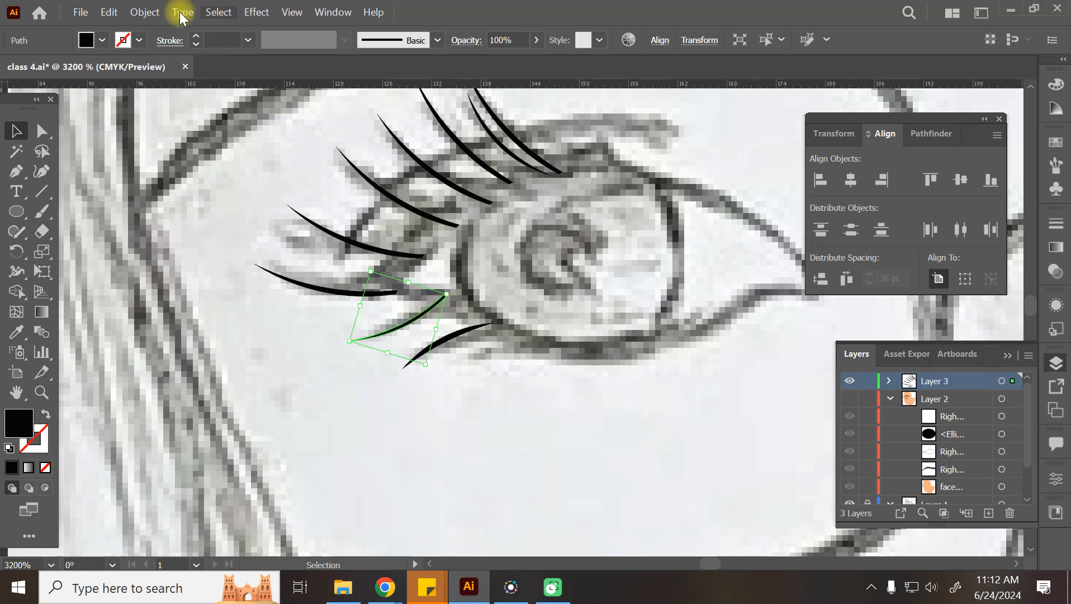
pyautogui.click(144, 12)
pyautogui.moveTo(218, 29)
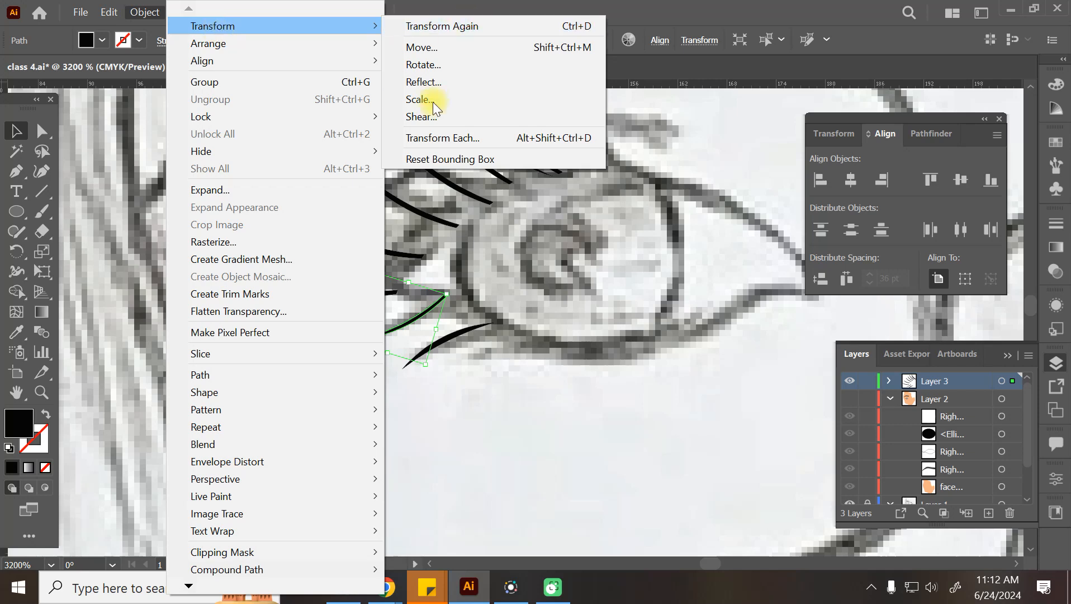
pyautogui.click(429, 81)
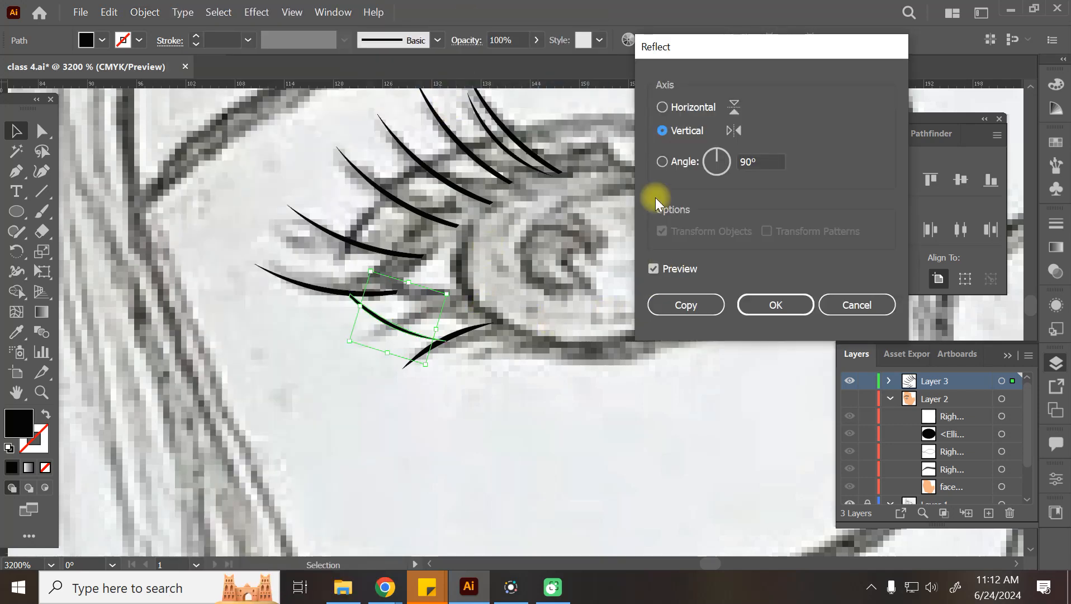
pyautogui.click(677, 109)
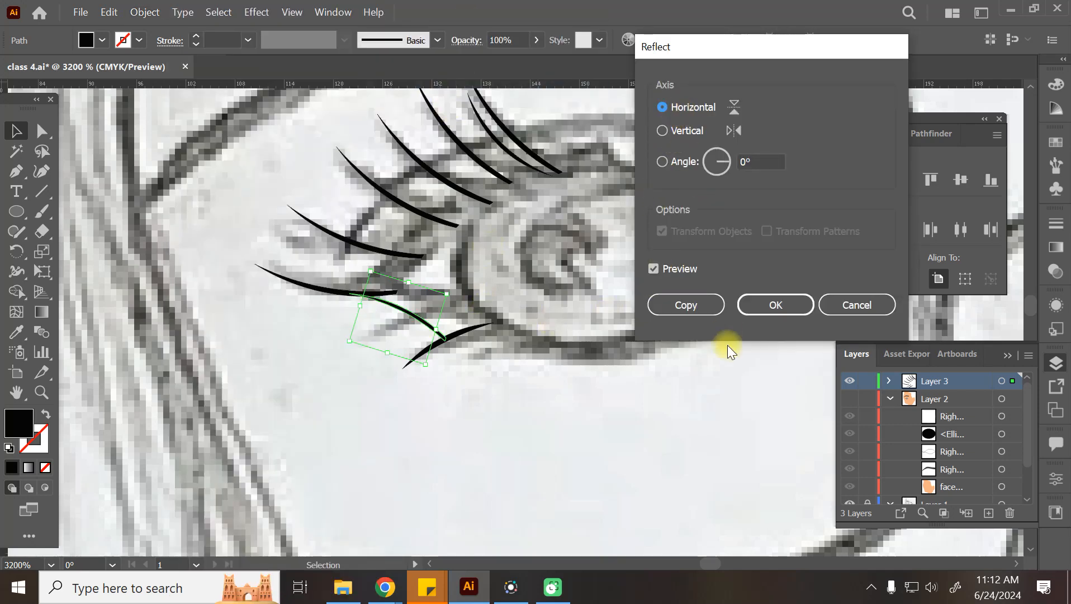
pyautogui.click(753, 307)
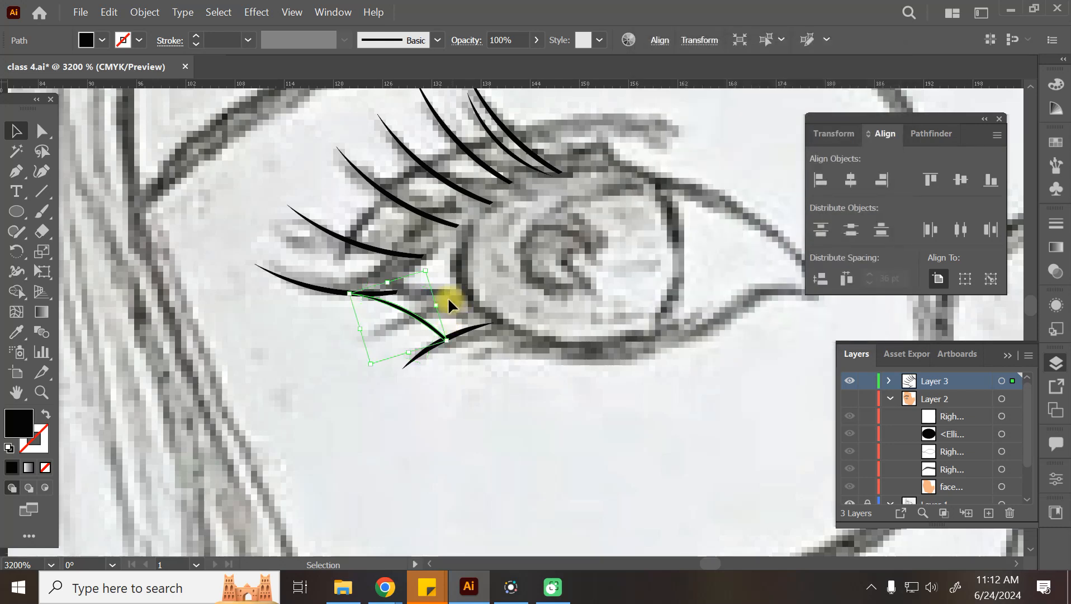
# Step: Rotate the reflected lash into place on the outer lower lid and add a third lower lash nearer the iris
pyautogui.moveTo(426, 270); pyautogui.dragTo(486, 356)
pyautogui.click(520, 371)
pyautogui.click(436, 384)
pyautogui.click(434, 382)
pyautogui.moveTo(443, 386); pyautogui.dragTo(446, 378)
# Step: Make Layer 2 visible again to show the eyelashes over the coloured face and eye
pyautogui.click(585, 401)
pyautogui.hotkey('ctrl', '-')
pyautogui.hotkey('ctrl', '-')
pyautogui.hotkey('ctrl', '-')
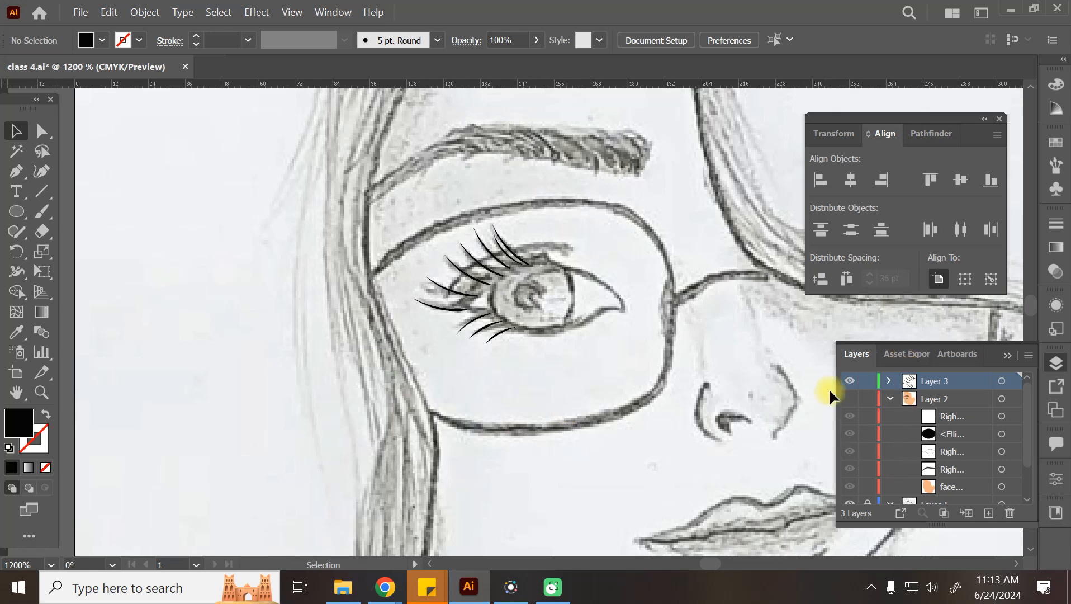
pyautogui.click(850, 398)
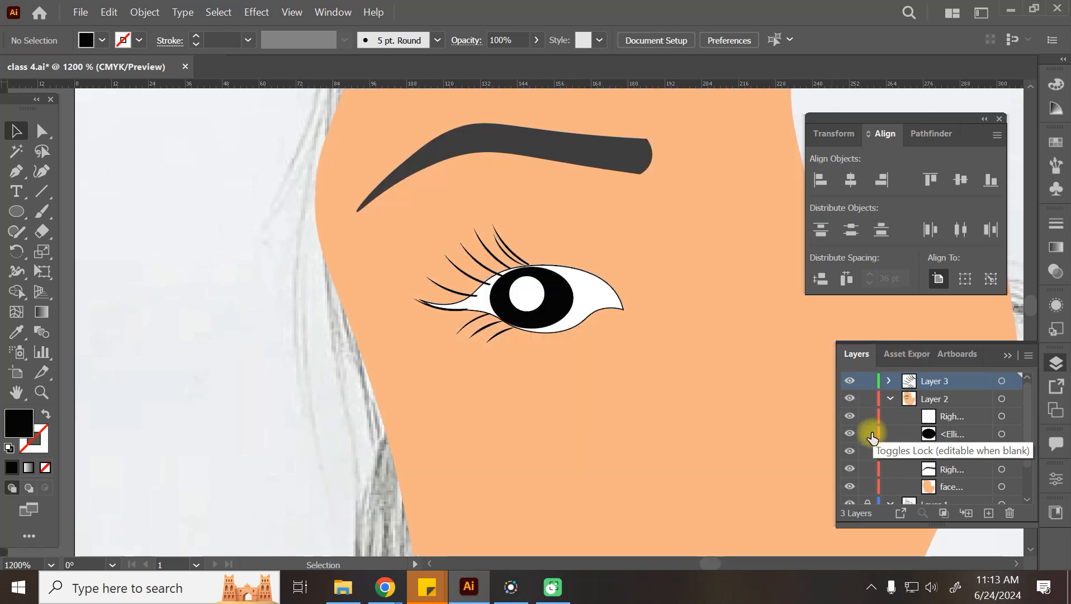
# Step: Move the eyebrow down closer to the eye, rotate it slightly counterclockwise, and save the document
pyautogui.moveTo(556, 156); pyautogui.dragTo(545, 184)
pyautogui.moveTo(657, 170); pyautogui.dragTo(659, 163)
pyautogui.click(148, 400)
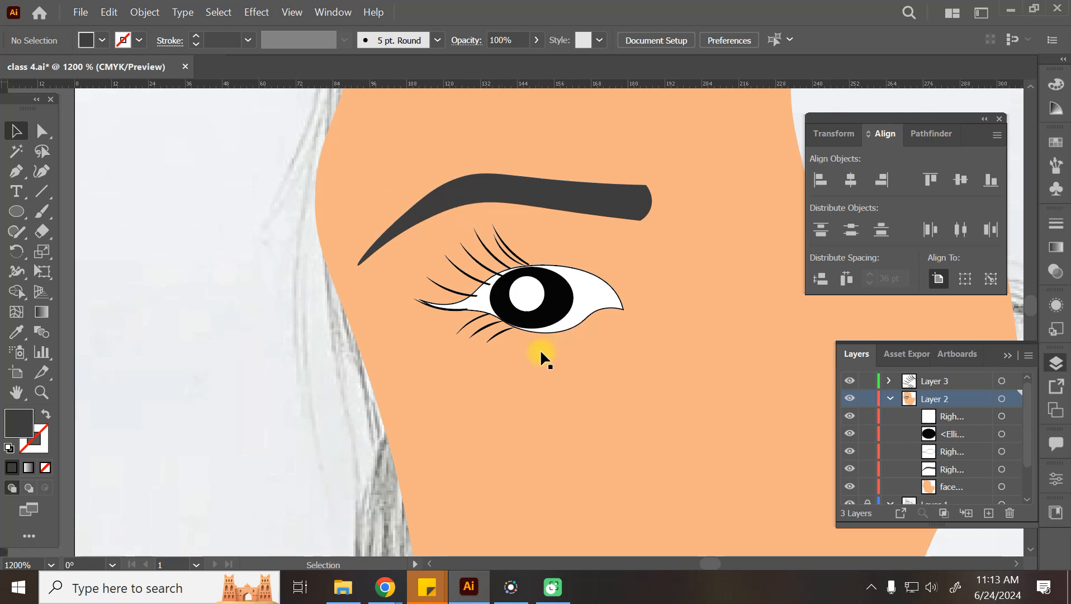
pyautogui.hotkey('ctrl', 's')
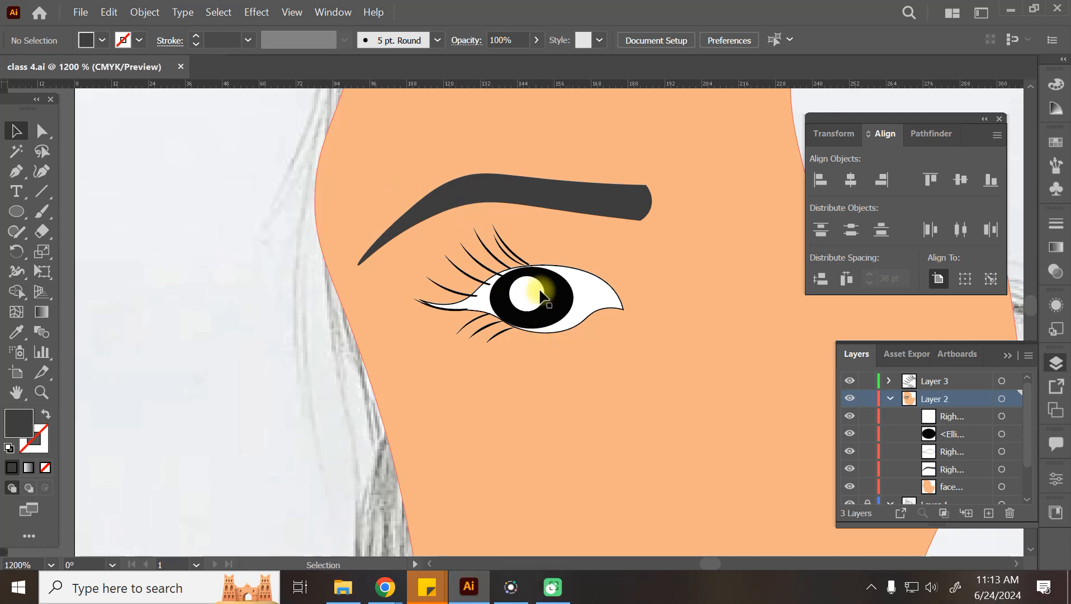
# Step: Shrink the white highlight circle in the iris and reposition it near the centre of the black ellipse
pyautogui.click(518, 290)
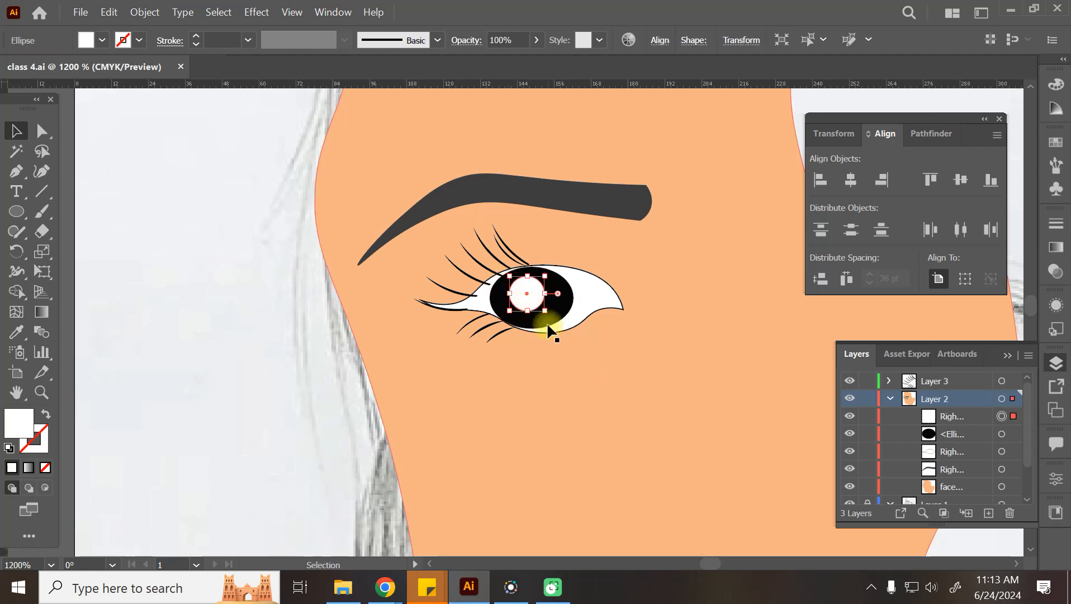
pyautogui.moveTo(545, 311)
pyautogui.mouseDown()
pyautogui.moveTo(536, 301)
pyautogui.moveTo(540, 317)
pyautogui.mouseUp()
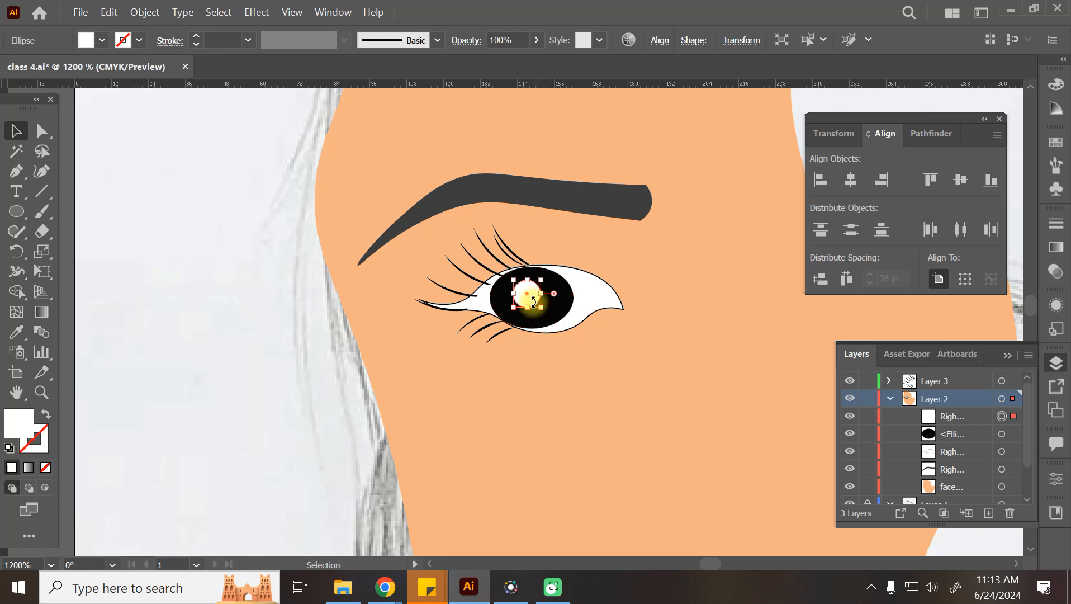
pyautogui.click(636, 324)
pyautogui.moveTo(533, 293)
pyautogui.mouseDown()
pyautogui.moveTo(548, 294)
pyautogui.moveTo(533, 295)
pyautogui.mouseUp()
pyautogui.click(671, 301)
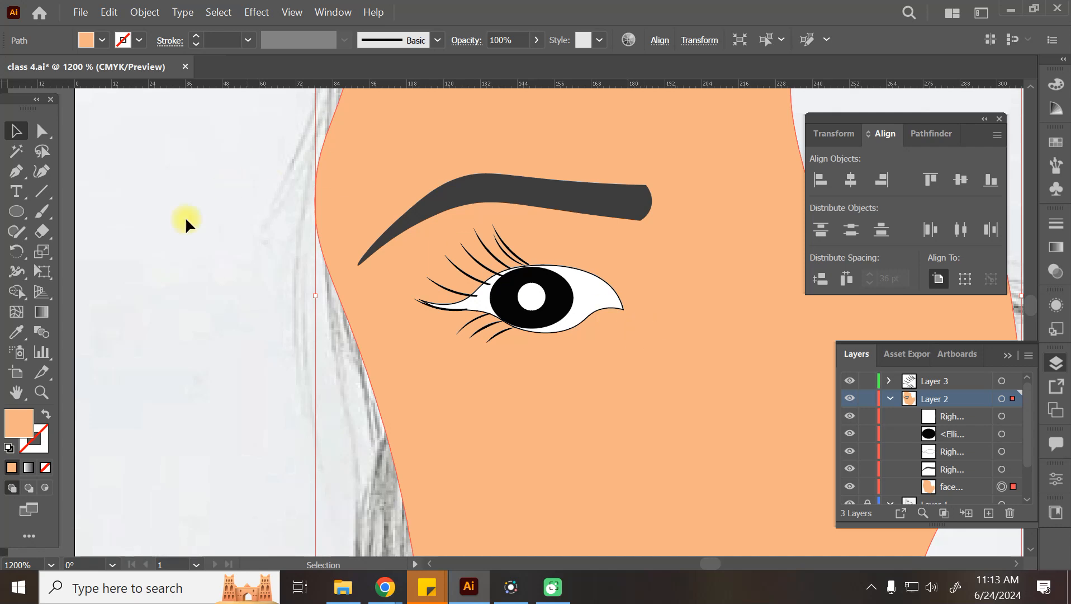
pyautogui.click(147, 171)
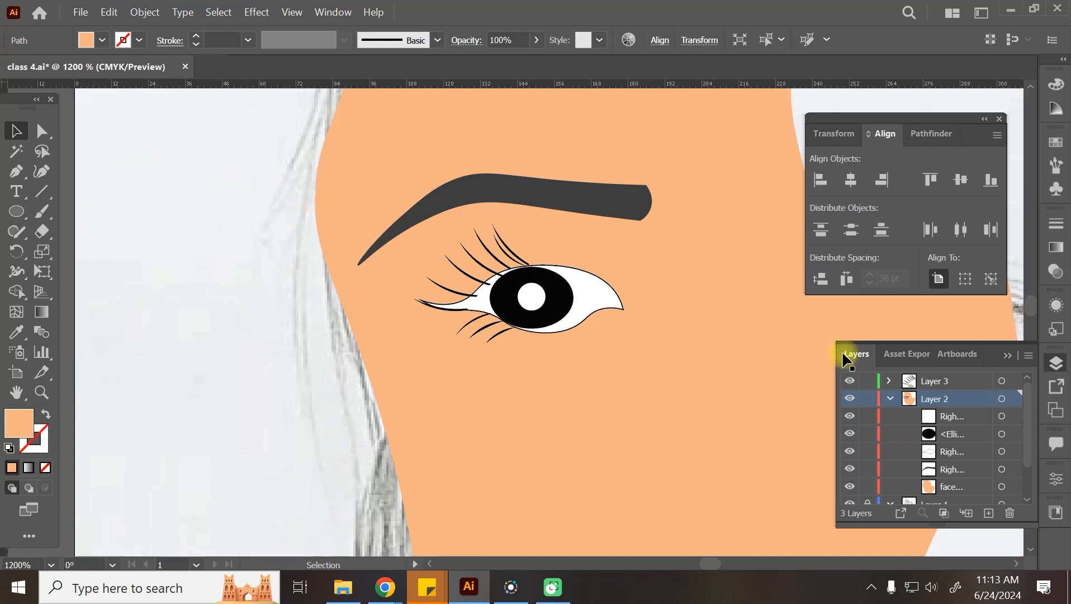
# Step: Collapse Layer 2 and hide it to expose the pencil sketch beneath
pyautogui.click(890, 398)
pyautogui.click(851, 398)
pyautogui.click(851, 398)
pyautogui.click(851, 398)
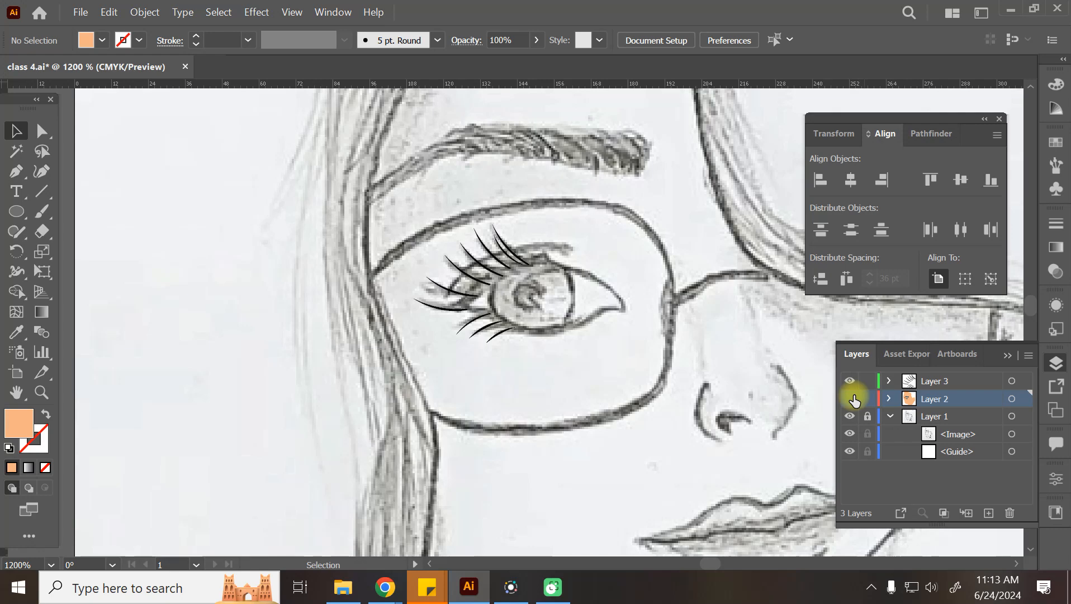
# Step: Draw an arc about 3.5 pt wide and 18 pt high on Layer 3 along the nose wing nearest the traced eye
pyautogui.hotkey('ctrl', '-')
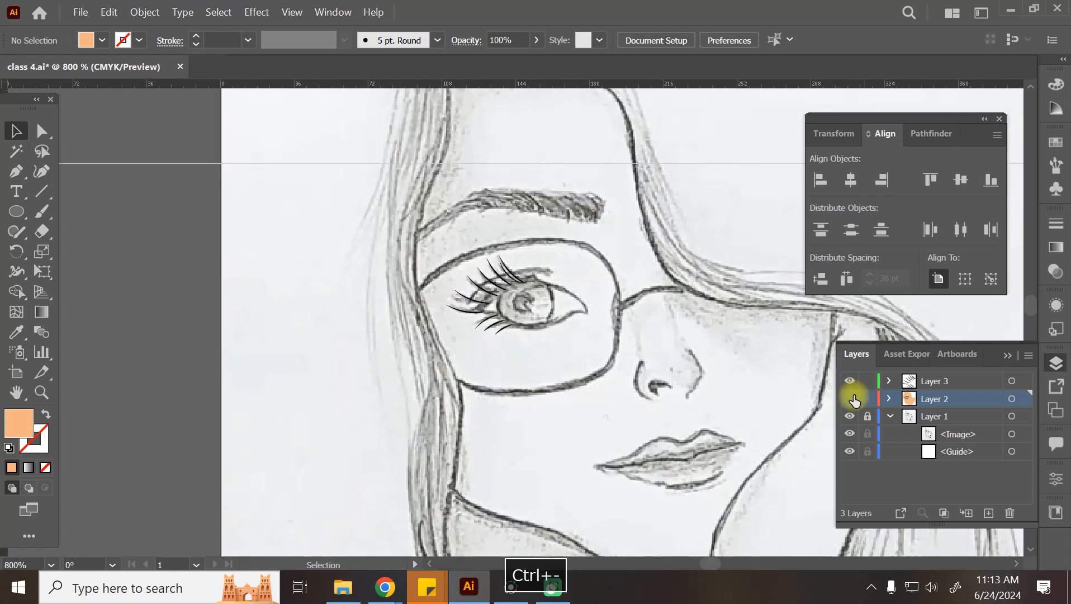
pyautogui.hotkey('ctrl', '+')
pyautogui.hotkey('ctrl', '+')
pyautogui.hotkey('ctrl', '+')
pyautogui.press('space')
pyautogui.moveTo(564, 305); pyautogui.dragTo(309, 241)
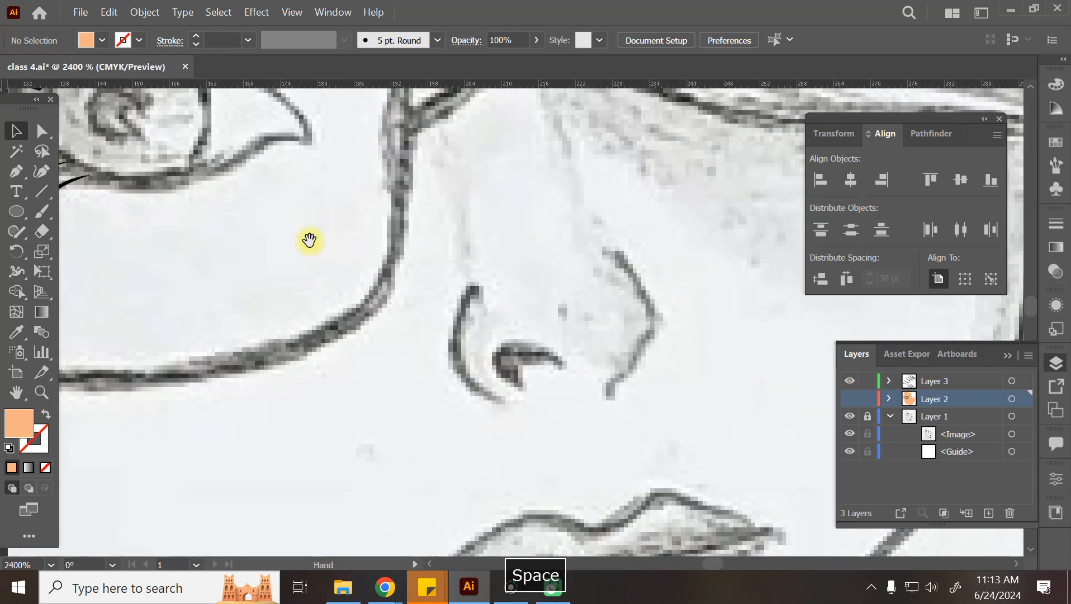
pyautogui.moveTo(458, 332)
pyautogui.mouseDown()
pyautogui.moveTo(473, 393)
pyautogui.moveTo(503, 404)
pyautogui.mouseUp()
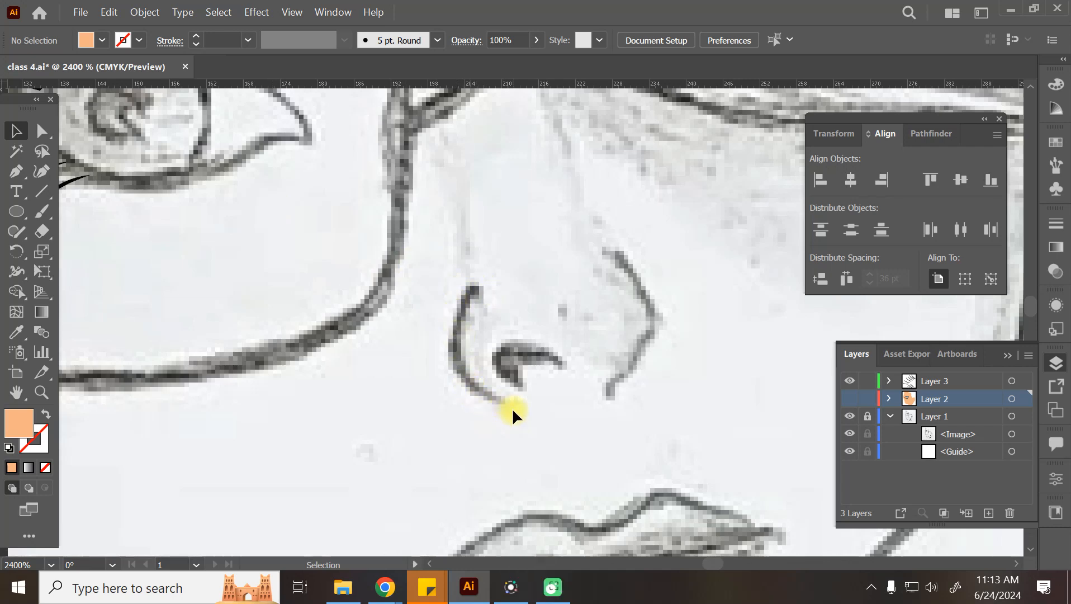
pyautogui.moveTo(42, 189); pyautogui.dragTo(122, 216)
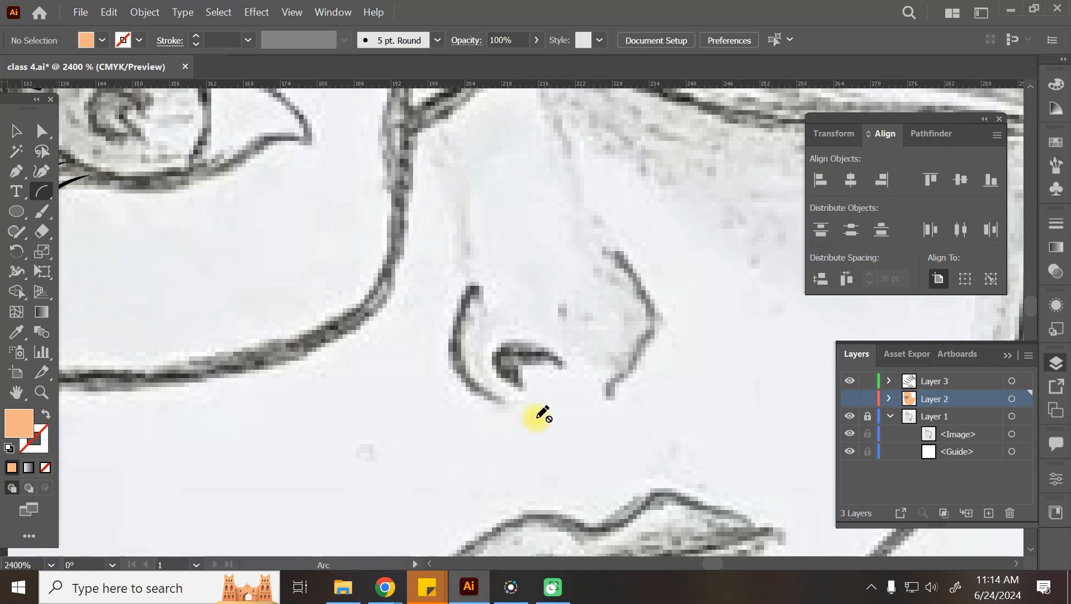
pyautogui.click(935, 382)
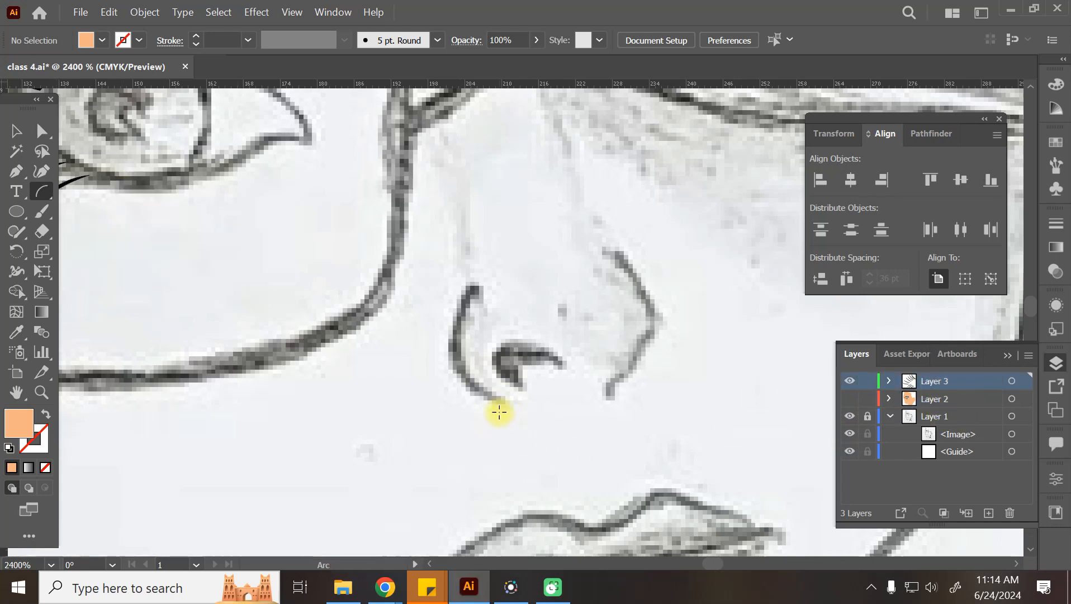
pyautogui.click(503, 400)
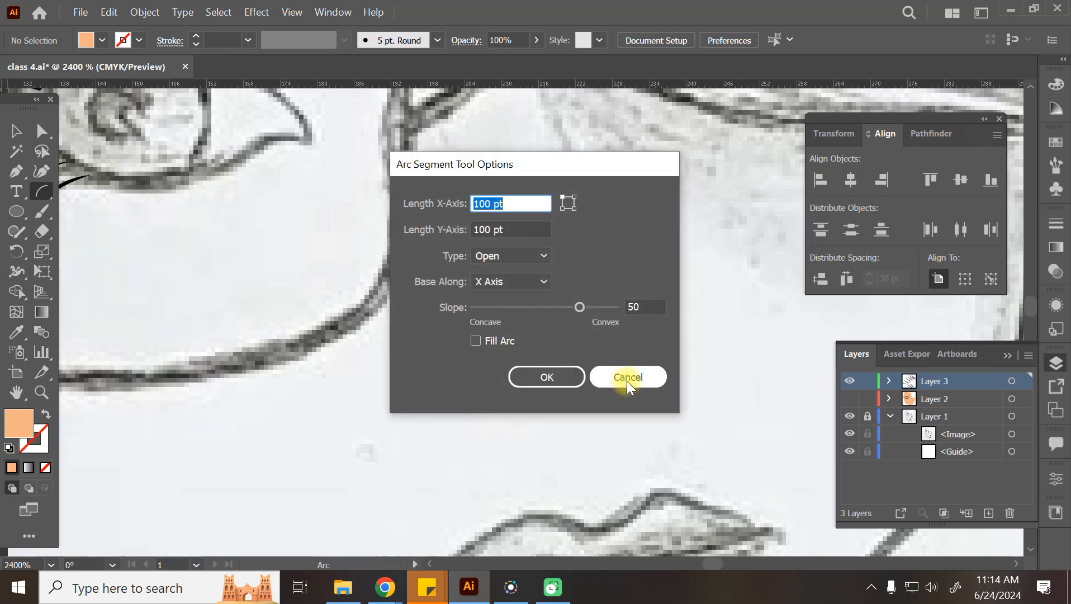
pyautogui.click(626, 376)
pyautogui.moveTo(476, 287); pyautogui.dragTo(498, 399)
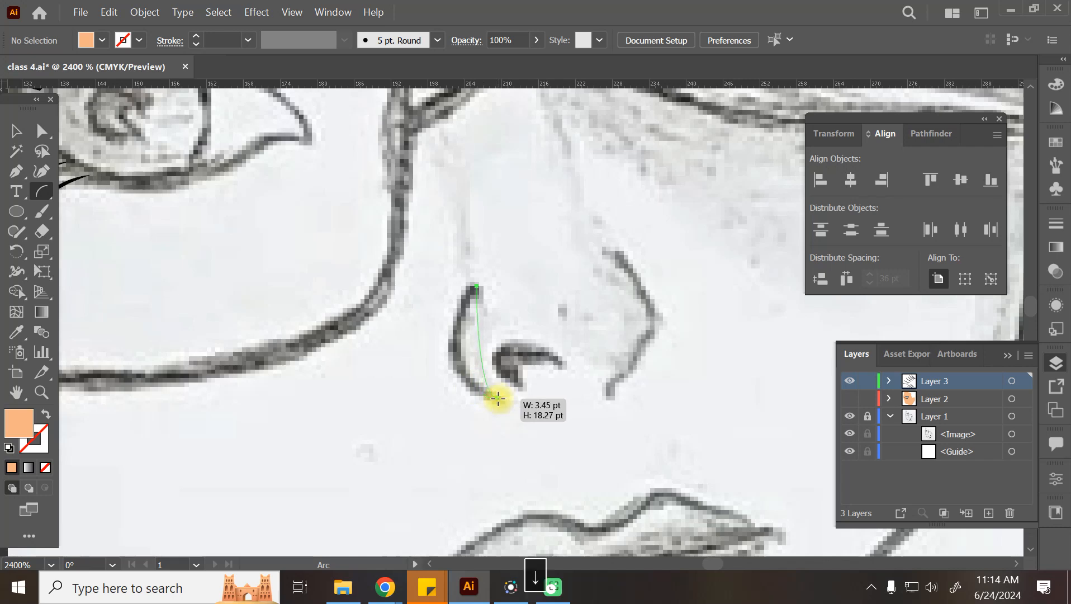
pyautogui.moveTo(498, 398); pyautogui.dragTo(498, 398)
pyautogui.press('Up')
pyautogui.press('Up')
pyautogui.press('Up')
pyautogui.press('Up')
pyautogui.press('Up')
pyautogui.press('Up')
pyautogui.press('Up')
pyautogui.press('Up')
pyautogui.press('Up')
pyautogui.press('Up')
# Step: Bend the arc outward to follow the sketched nose wing and give it a 1 pt black stroke
pyautogui.click(42, 171)
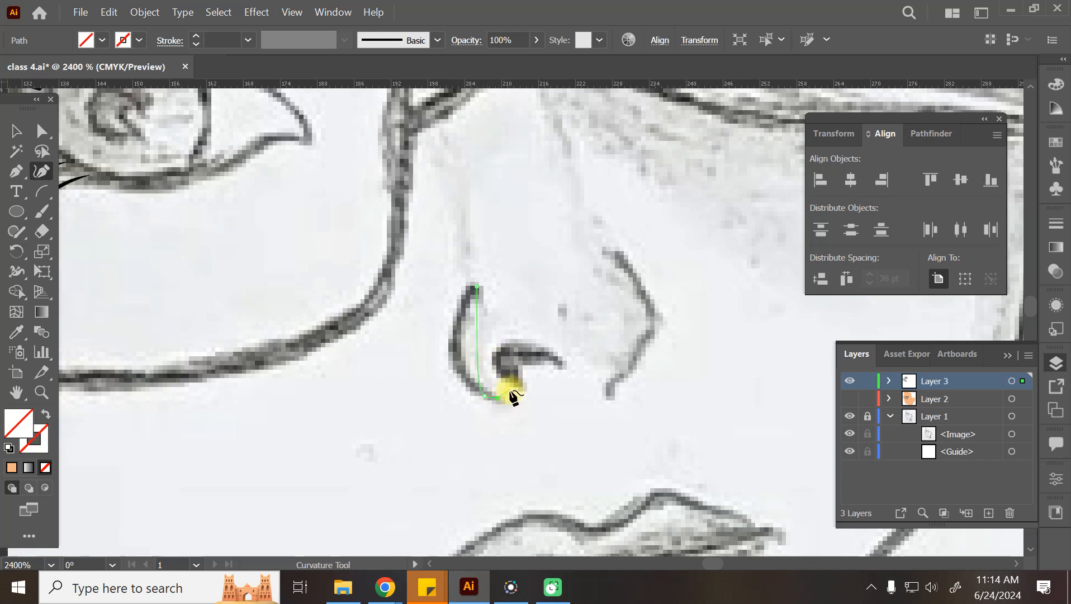
pyautogui.moveTo(477, 368); pyautogui.dragTo(459, 368)
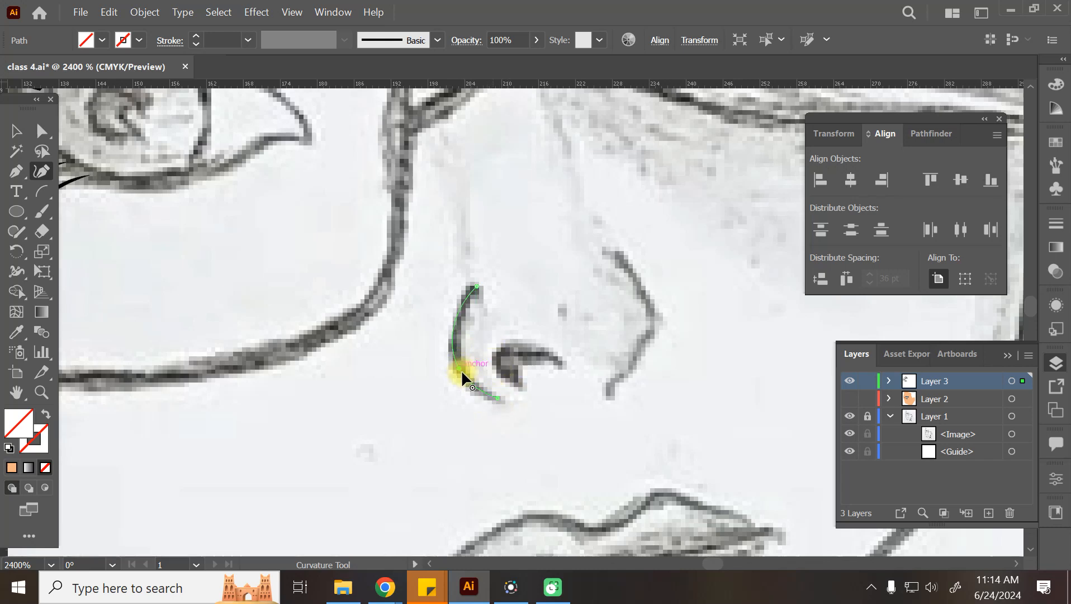
pyautogui.click(17, 129)
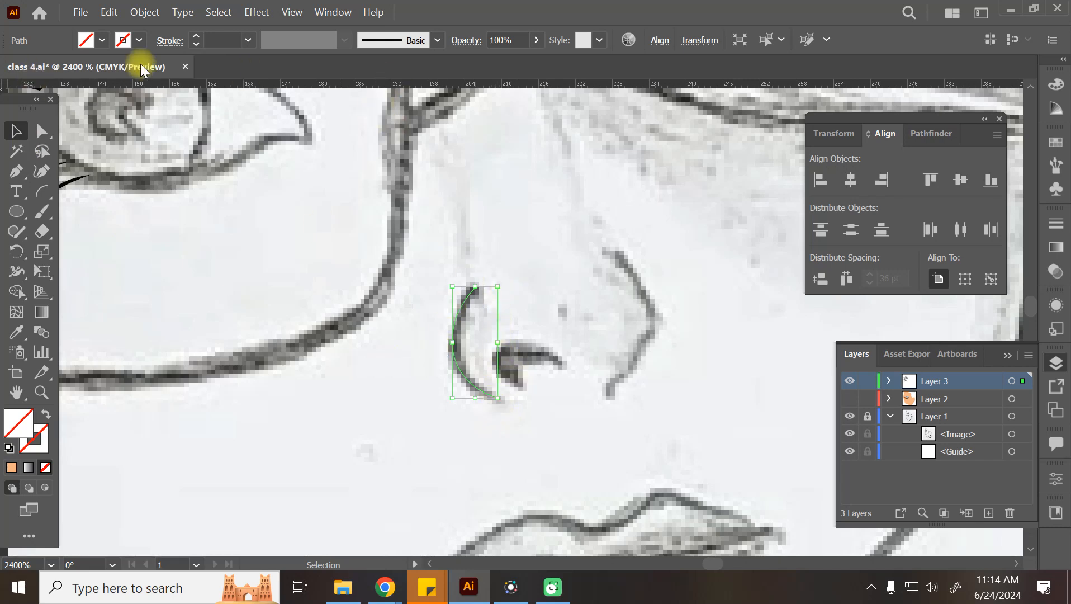
pyautogui.click(196, 36)
pyautogui.click(196, 35)
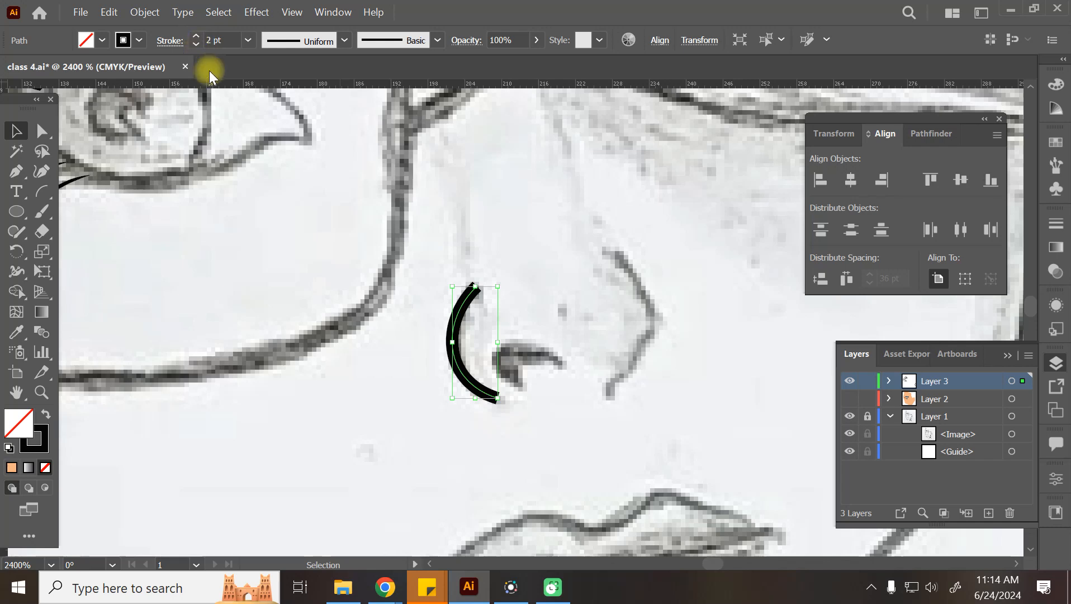
pyautogui.click(195, 45)
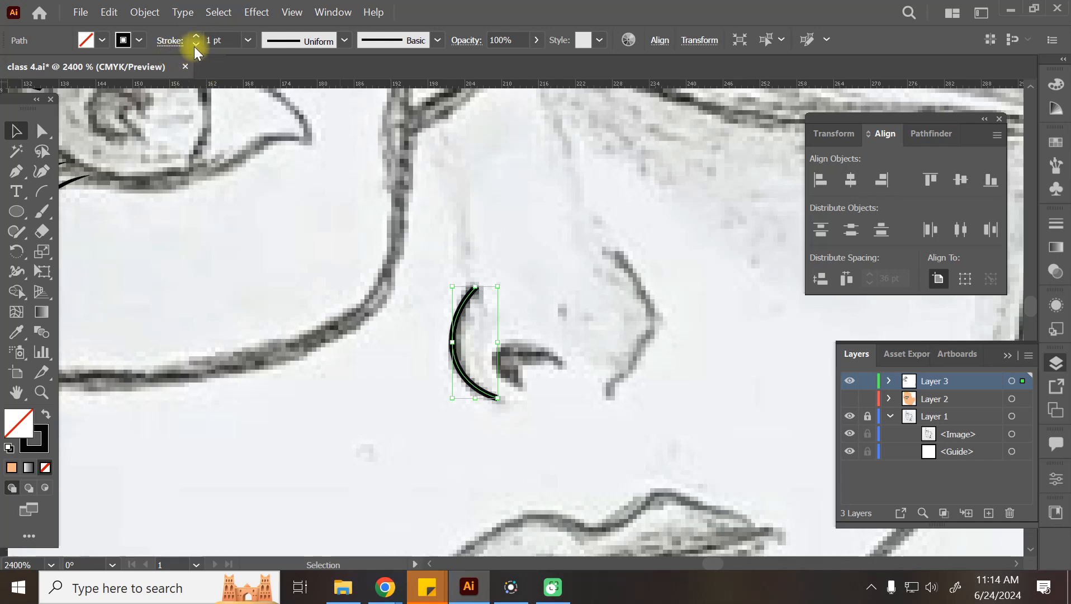
pyautogui.click(583, 295)
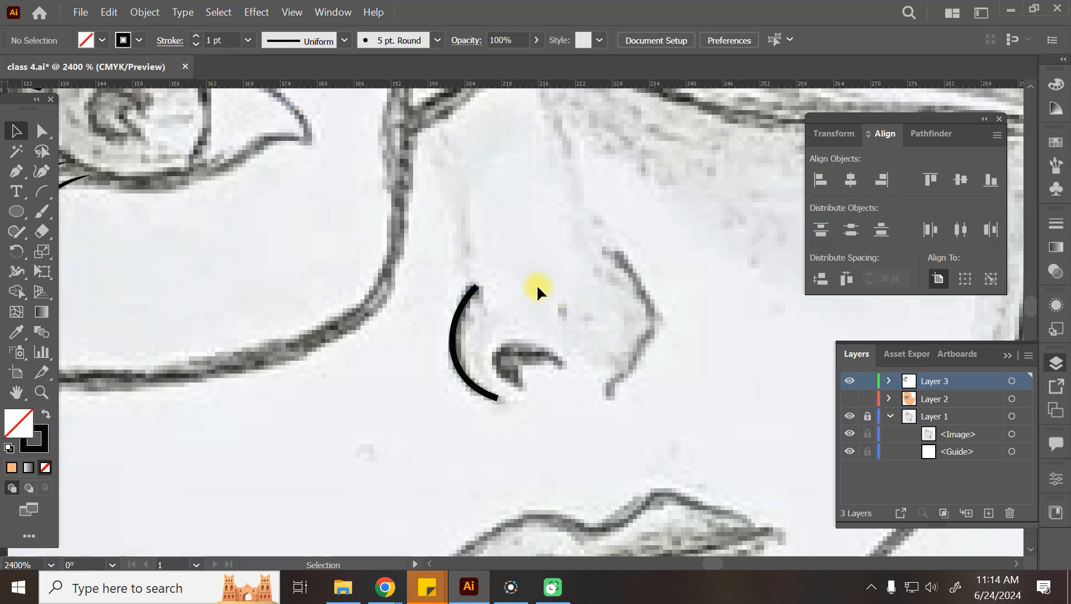
# Step: Create a mirrored copy of the nose-wing curve by reflecting it across the vertical axis
pyautogui.click(461, 302)
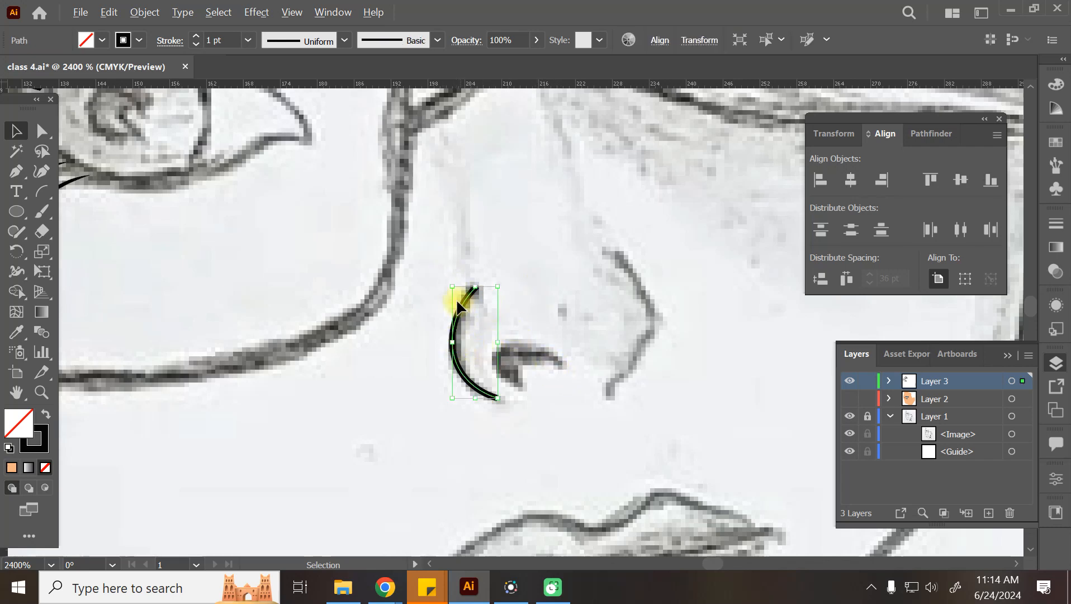
pyautogui.click(145, 11)
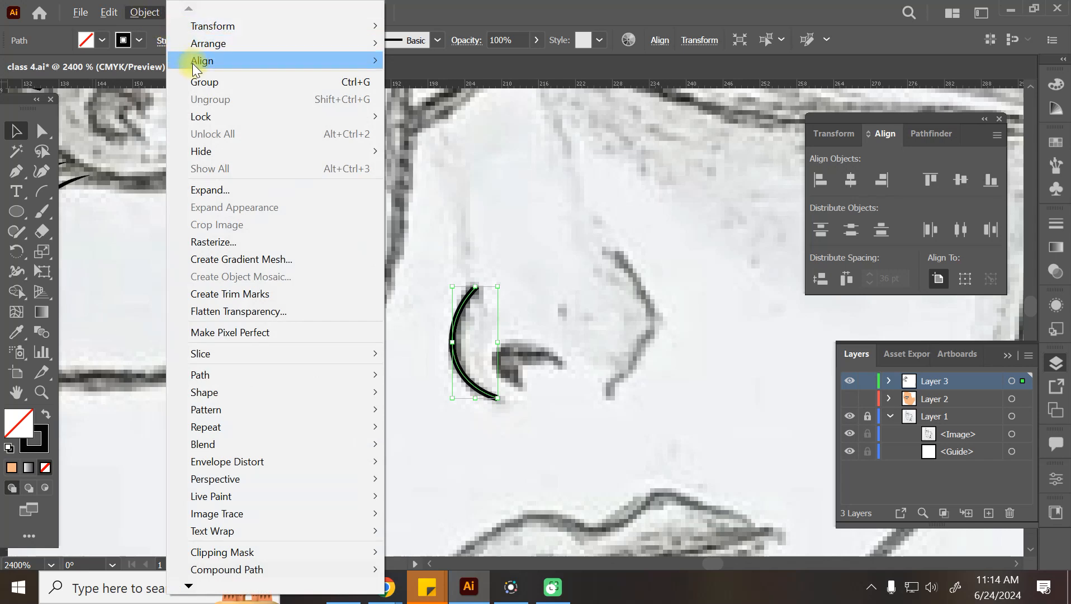
pyautogui.moveTo(199, 31)
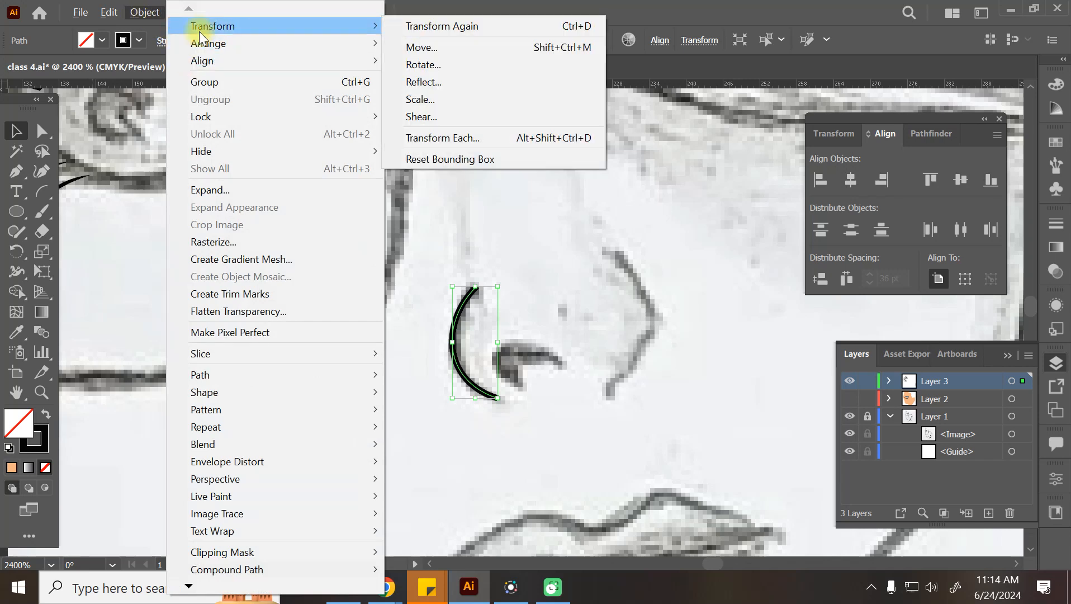
pyautogui.click(425, 84)
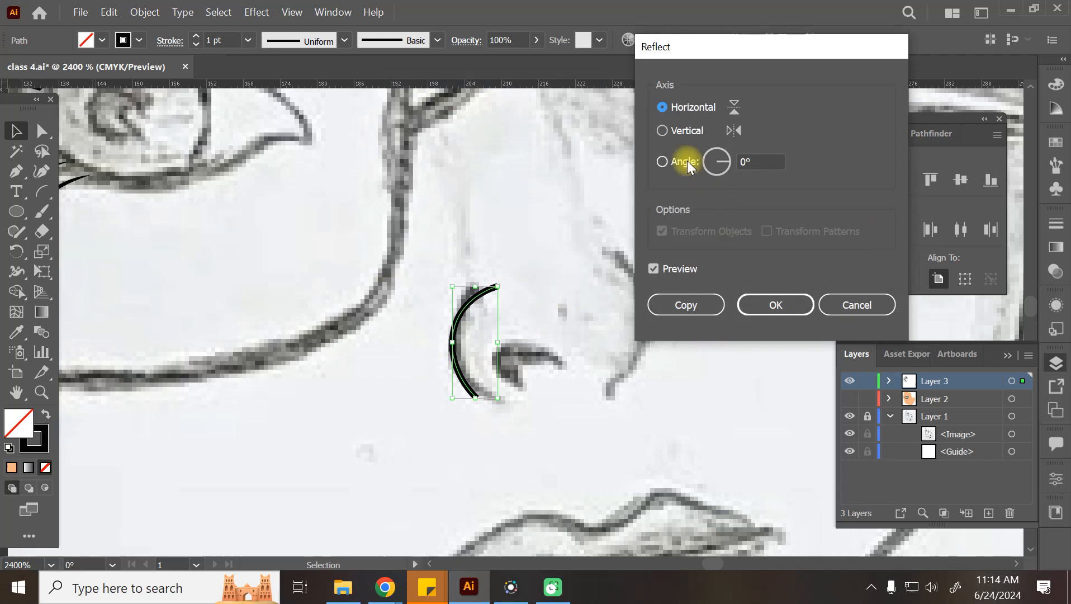
pyautogui.click(685, 134)
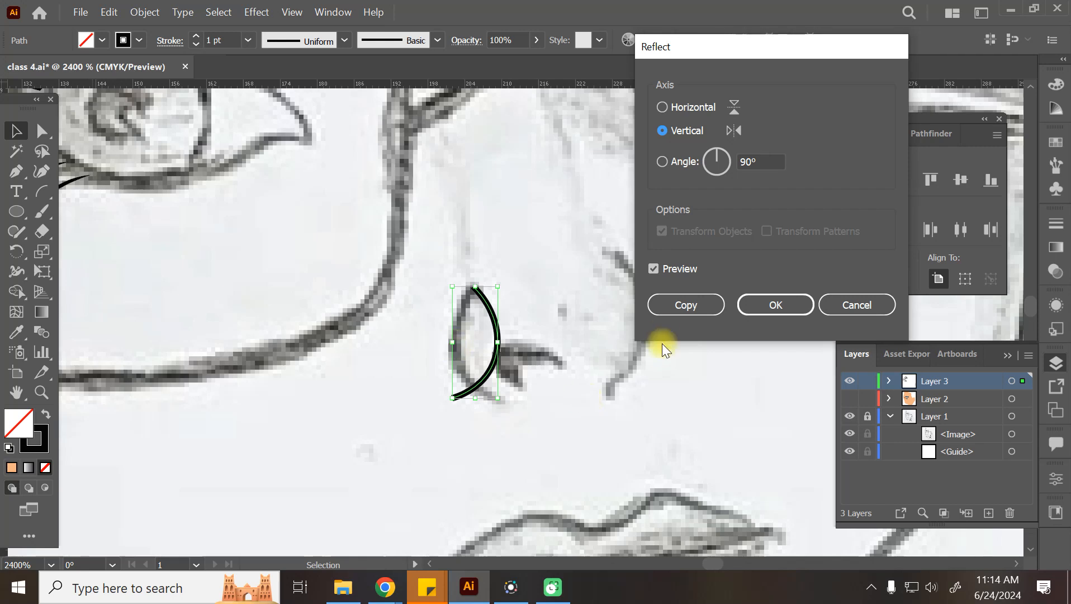
pyautogui.click(678, 305)
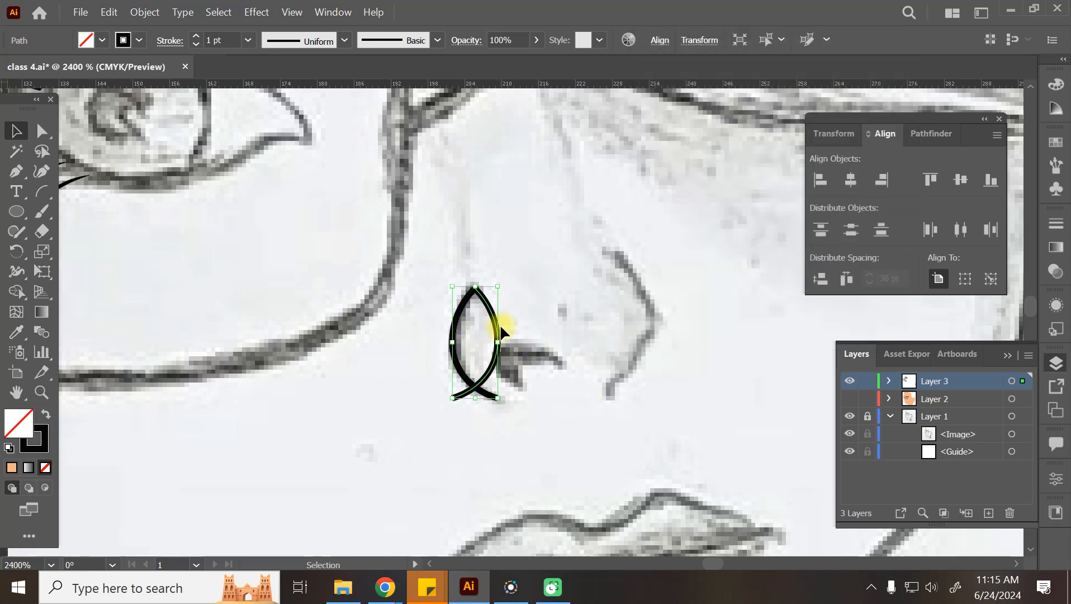
# Step: Fit the mirrored curve to the opposite nose wing by moving, enlarging and reshaping it along the sketch line
pyautogui.click(648, 311)
pyautogui.moveTo(507, 325)
pyautogui.mouseDown()
pyautogui.moveTo(650, 298)
pyautogui.moveTo(646, 318)
pyautogui.moveTo(618, 253)
pyautogui.mouseUp()
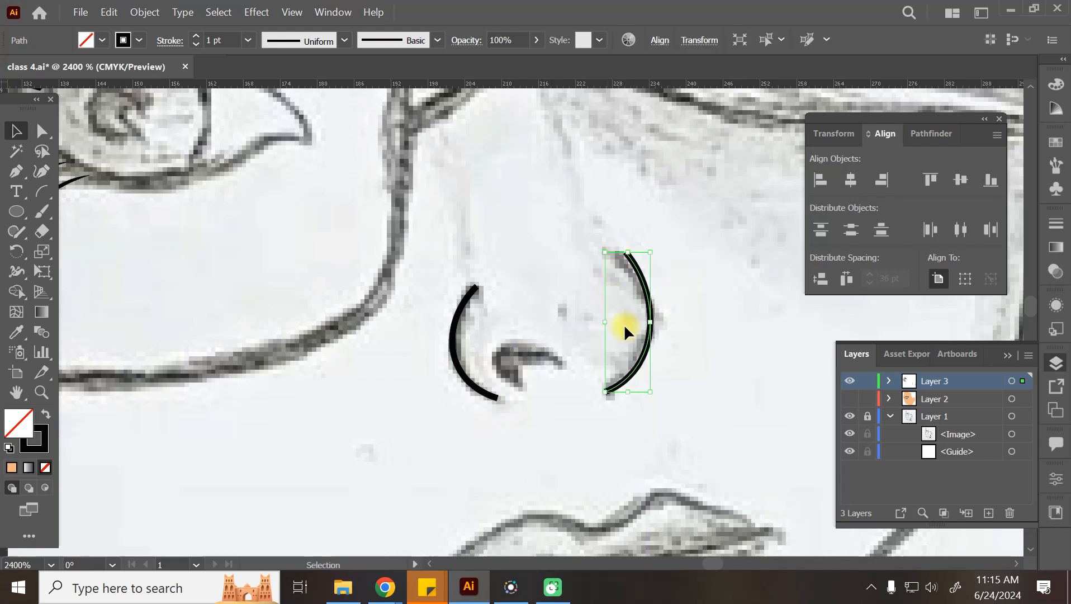
pyautogui.click(46, 166)
pyautogui.moveTo(633, 256); pyautogui.dragTo(613, 251)
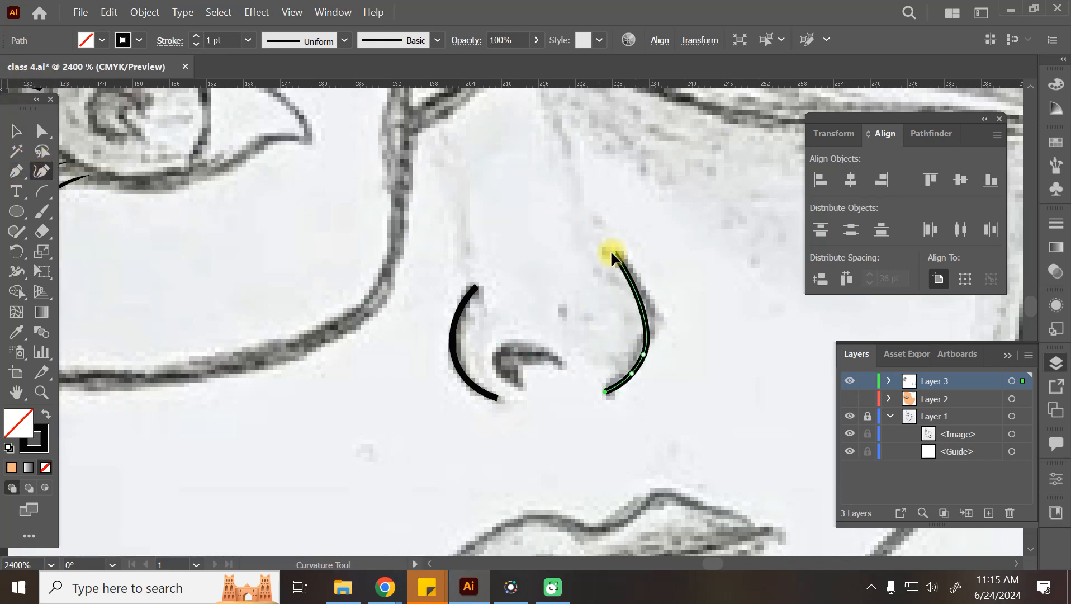
pyautogui.moveTo(643, 355); pyautogui.dragTo(649, 331)
pyautogui.click(16, 130)
pyautogui.click(598, 435)
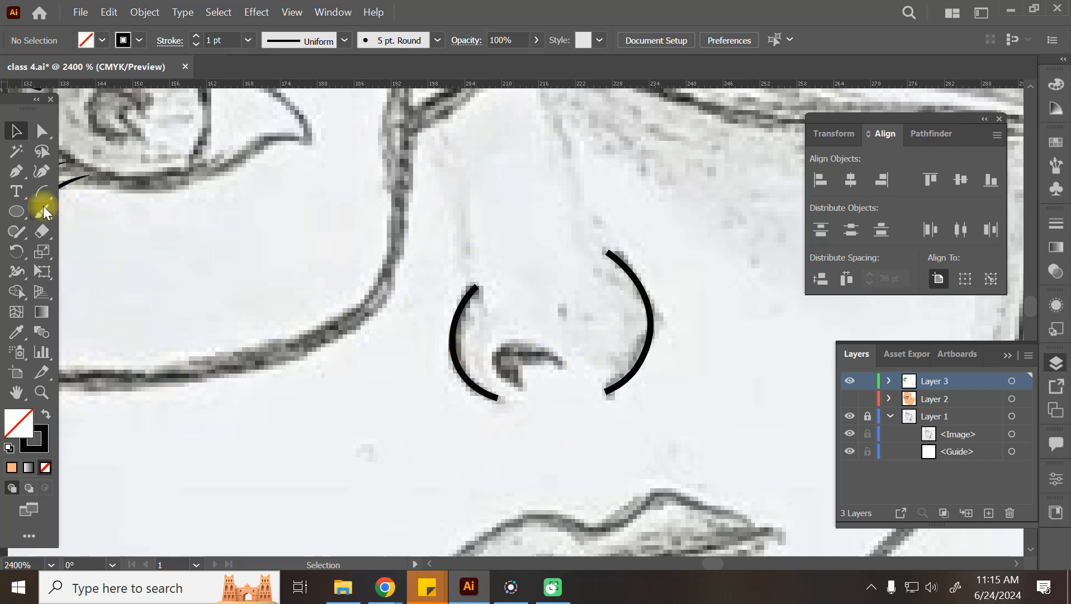
# Step: Trace the dark nostril between the nose wings as a closed curved shape and adjust its points to the sketch
pyautogui.click(42, 171)
pyautogui.click(519, 385)
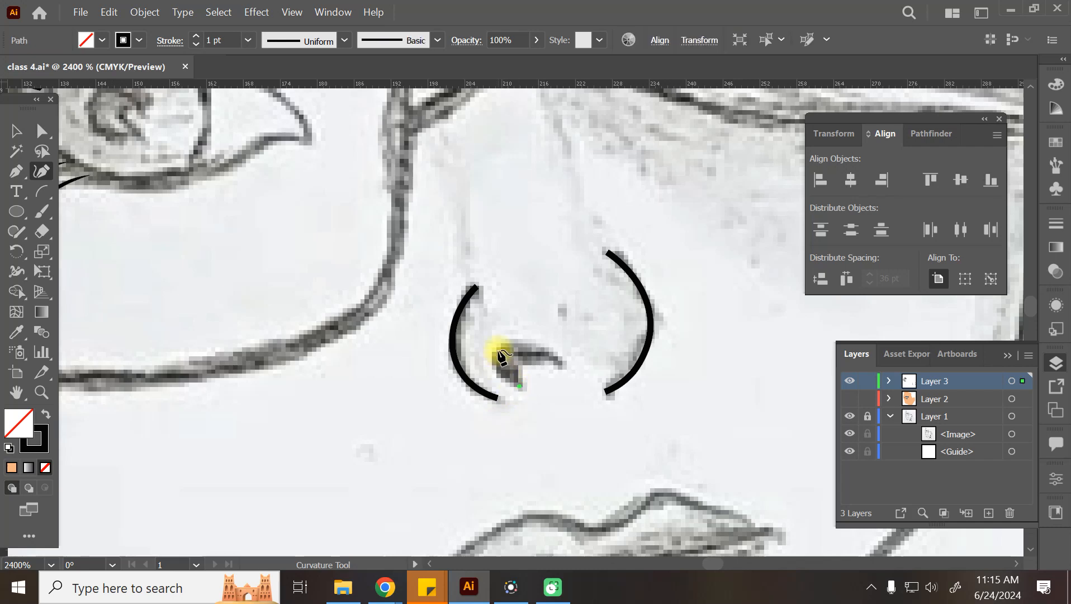
pyautogui.click(505, 345)
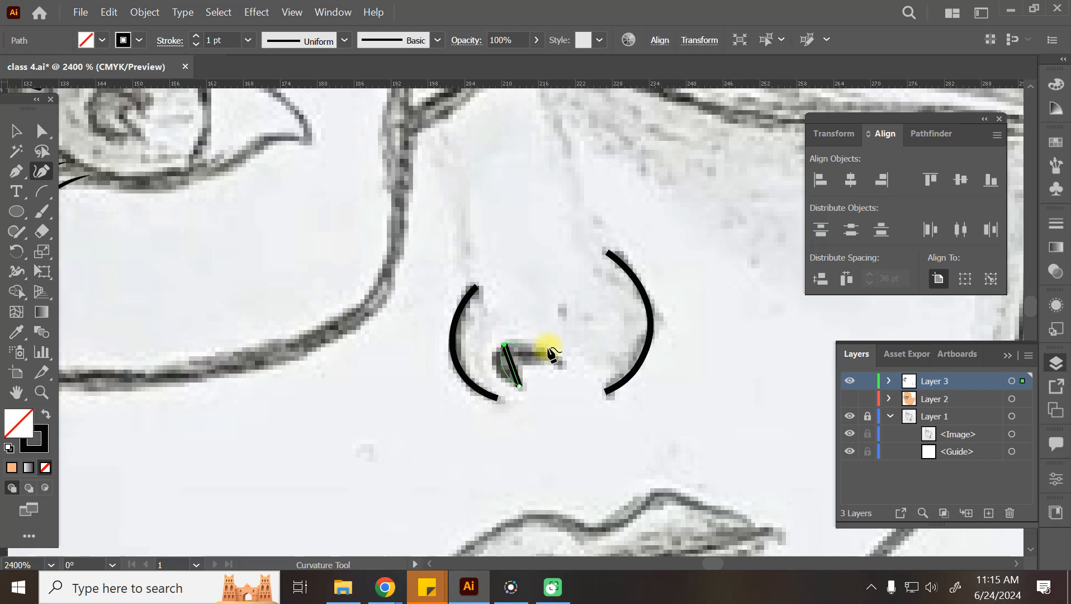
pyautogui.click(564, 361)
pyautogui.click(529, 363)
pyautogui.click(520, 385)
pyautogui.moveTo(503, 344); pyautogui.dragTo(501, 349)
pyautogui.doubleClick(515, 383)
pyautogui.moveTo(503, 345); pyautogui.dragTo(497, 349)
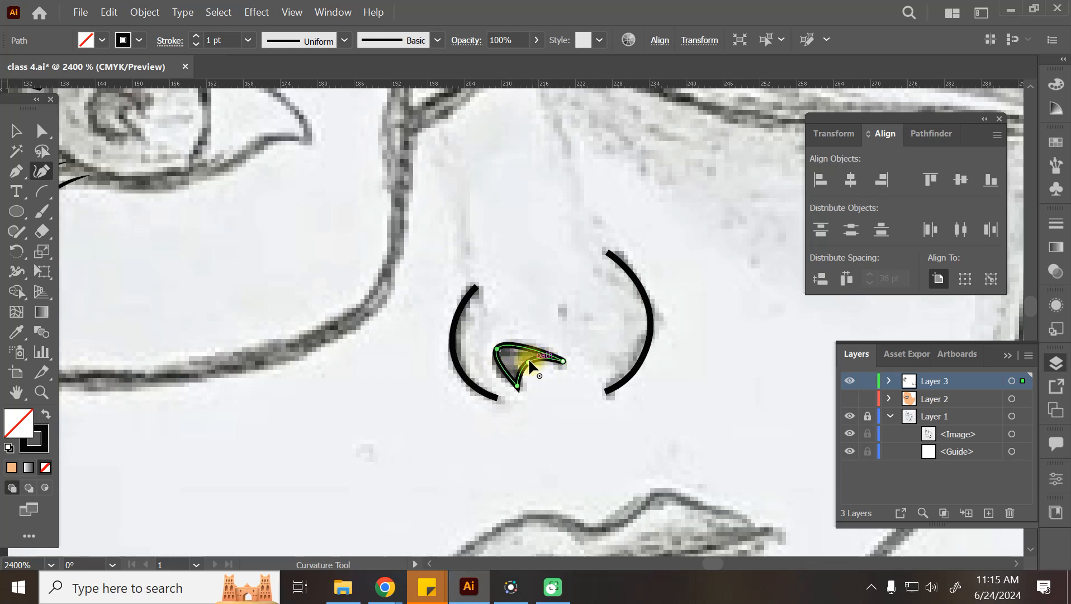
pyautogui.click(525, 363)
# Step: Fill the nostril shape with black without a stroke and round its upper and outer edges
pyautogui.hotkey('shift', 'x')
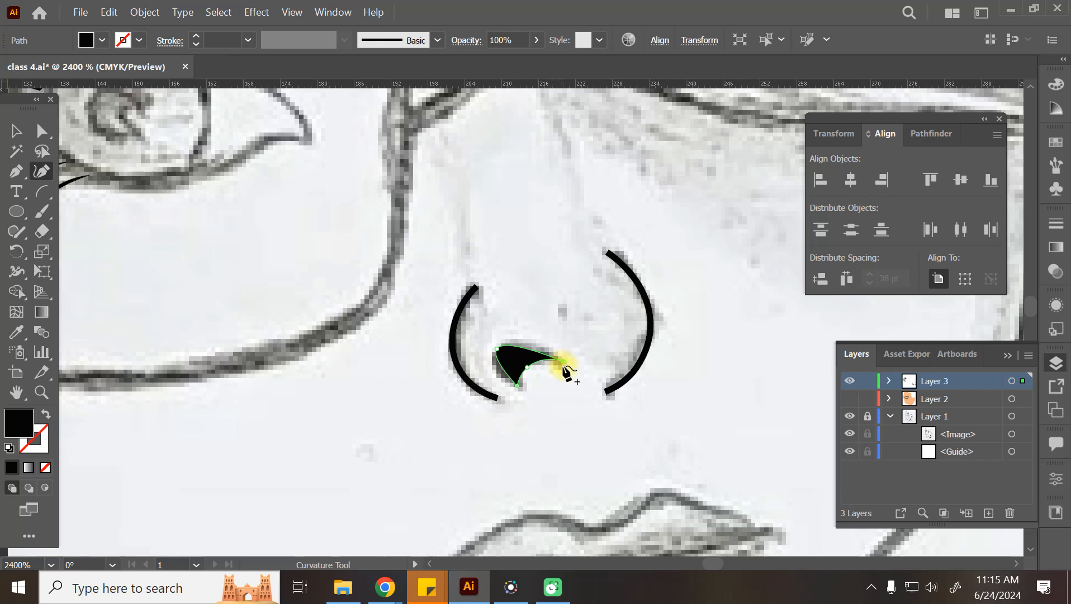
pyautogui.moveTo(535, 352); pyautogui.dragTo(498, 372)
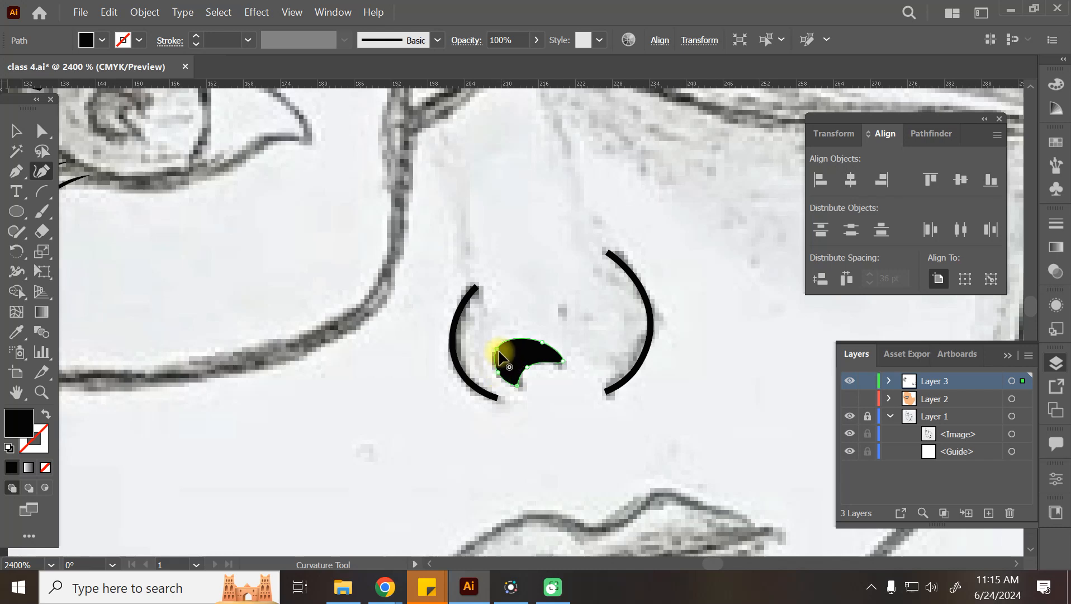
pyautogui.press('BackSpace')
pyautogui.moveTo(498, 372); pyautogui.dragTo(491, 356)
pyautogui.click(500, 378)
# Step: Show Layer 2 again beneath the finished nose lines and save the document
pyautogui.click(16, 130)
pyautogui.click(520, 418)
pyautogui.moveTo(681, 244); pyautogui.dragTo(450, 465)
pyautogui.click(850, 399)
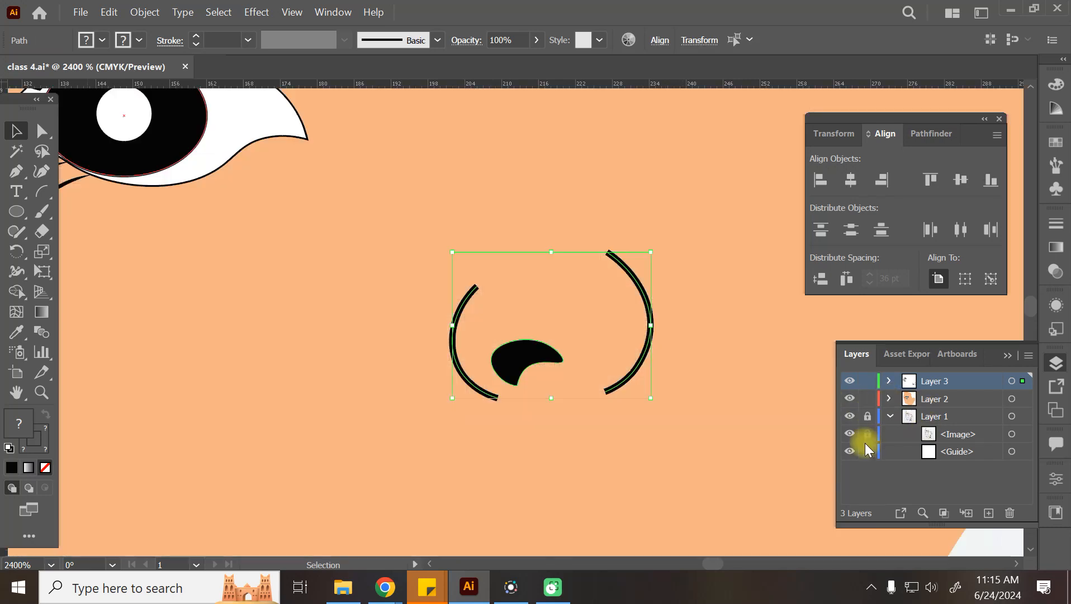
pyautogui.click(699, 432)
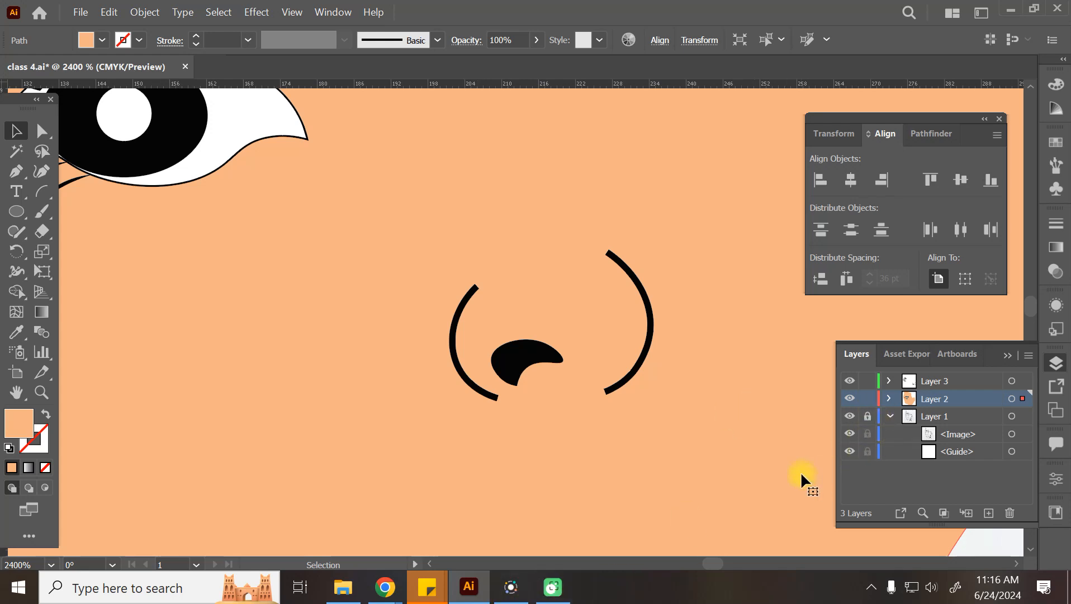
pyautogui.hotkey('ctrl', 's')
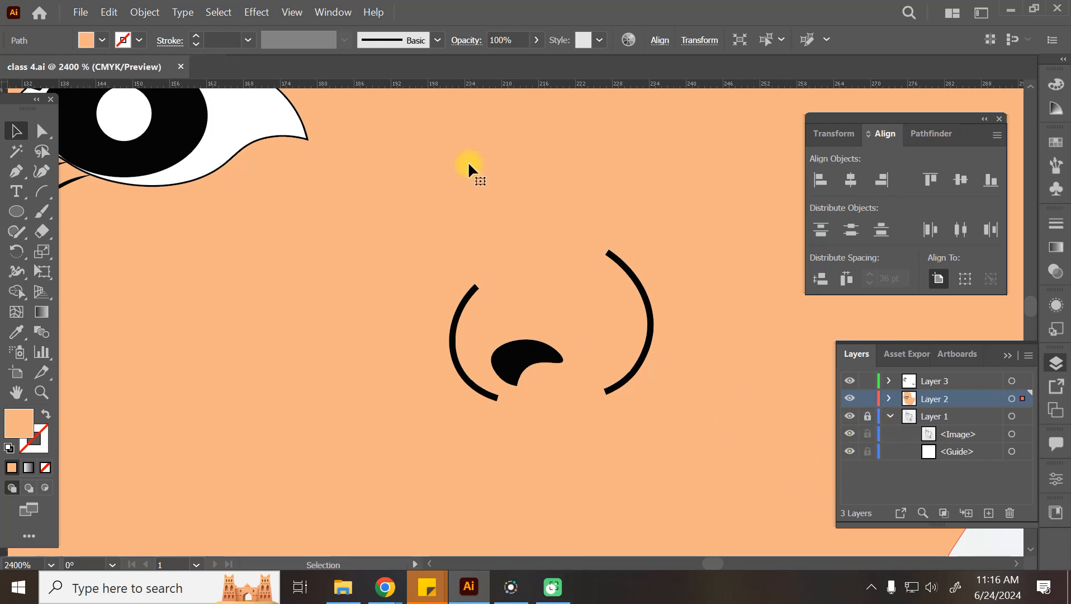
# Step: Deselect the face shape and review the traced portrait with the finished nose lines
pyautogui.hotkey('ctrl', '-')
pyautogui.hotkey('ctrl', '-')
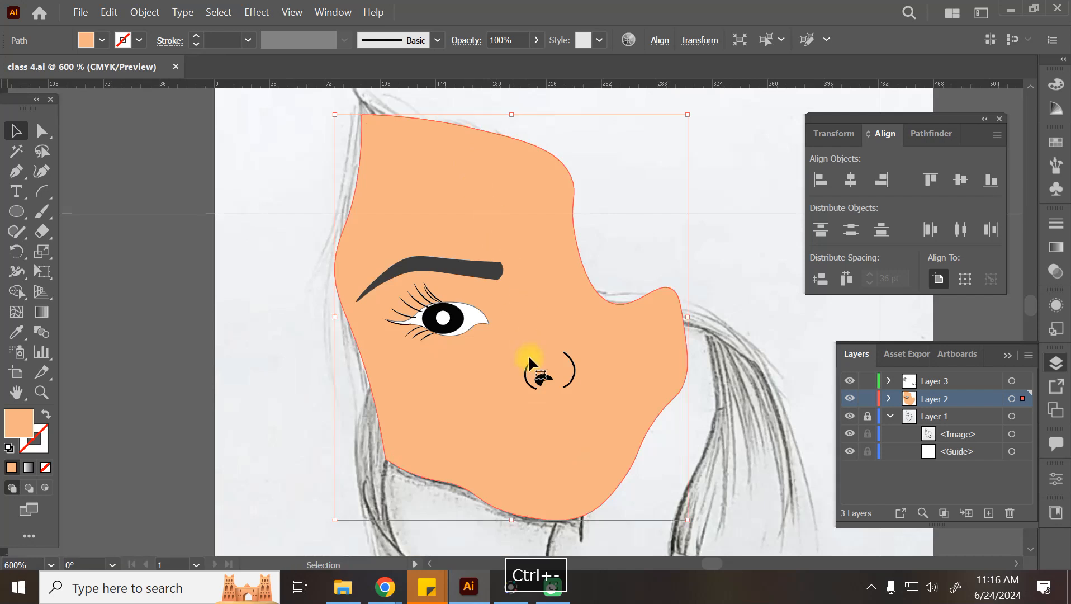
pyautogui.click(87, 145)
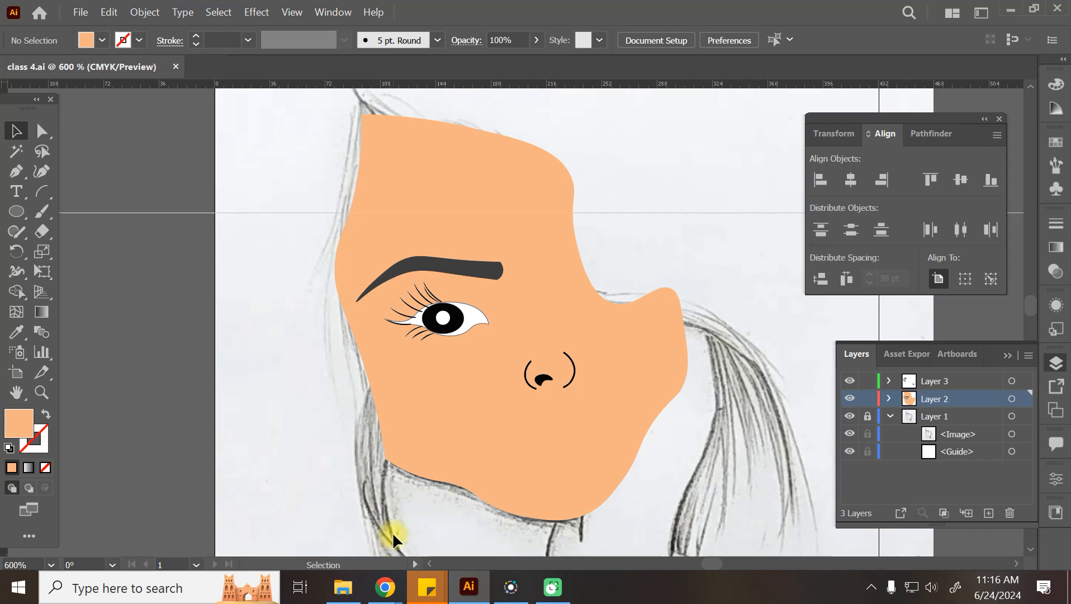
# Step: Switch to Chrome and browse the Google image results for sketch, previewing several drawings as possible tracing references
pyautogui.moveTo(389, 592)
pyautogui.click(319, 505)
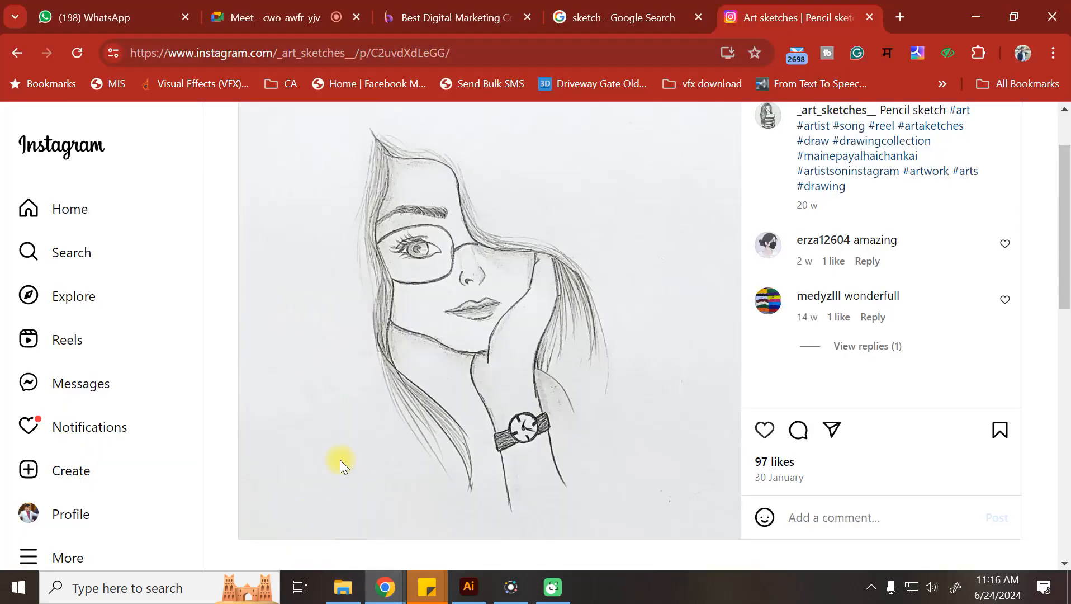
pyautogui.click(681, 7)
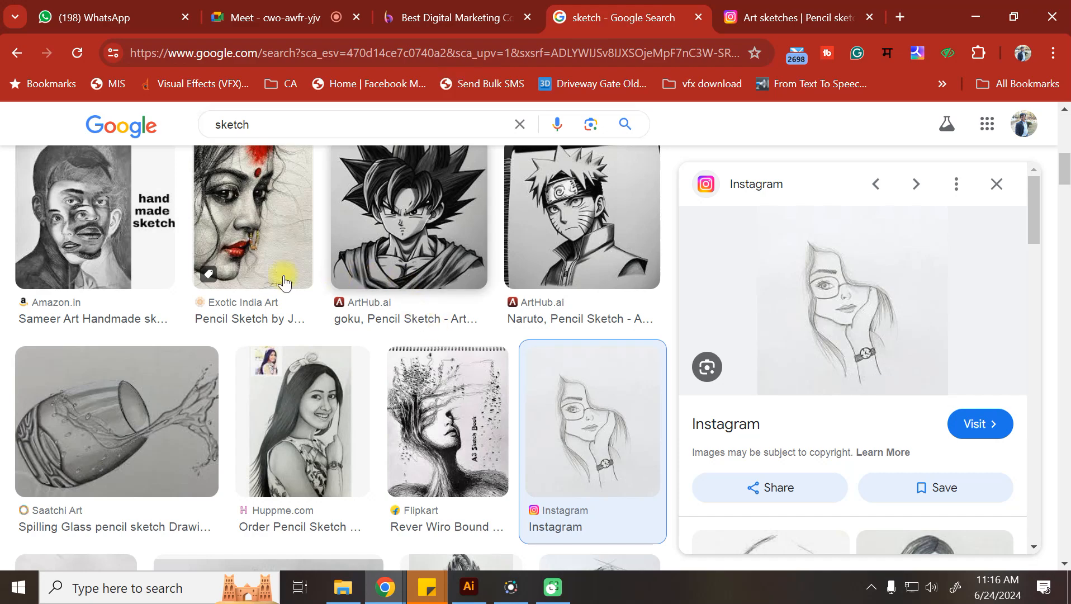
pyautogui.scroll(-15, 278, 273)
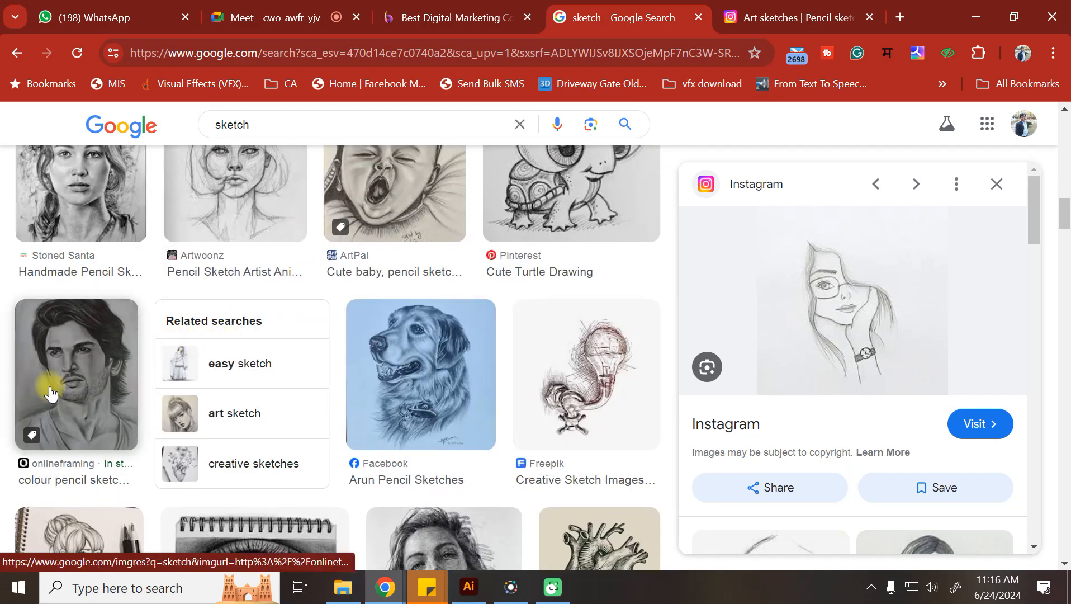
pyautogui.click(89, 388)
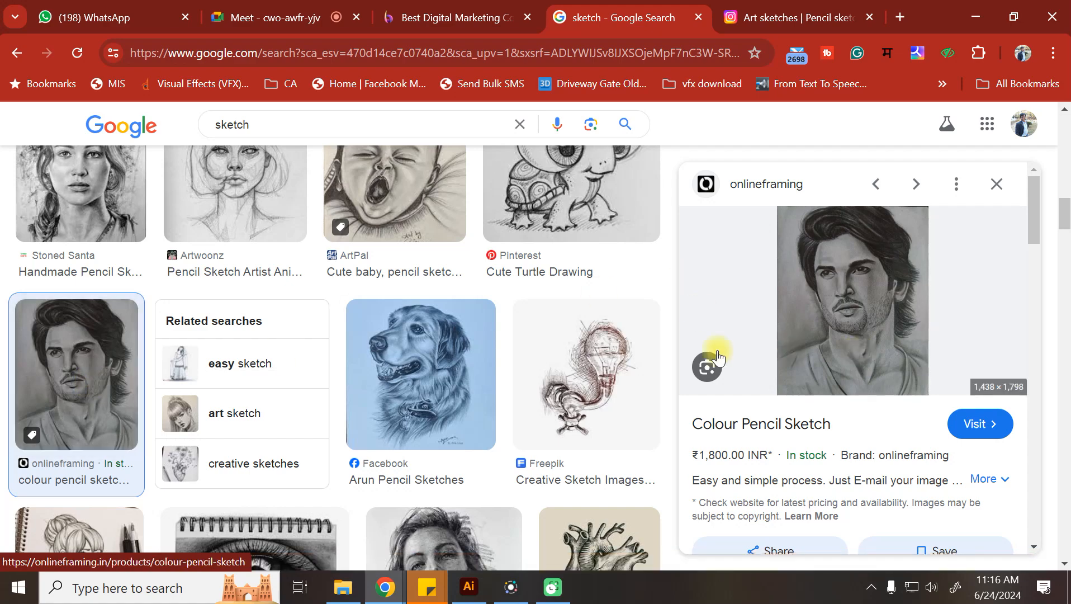
pyautogui.scroll(-6, 294, 374)
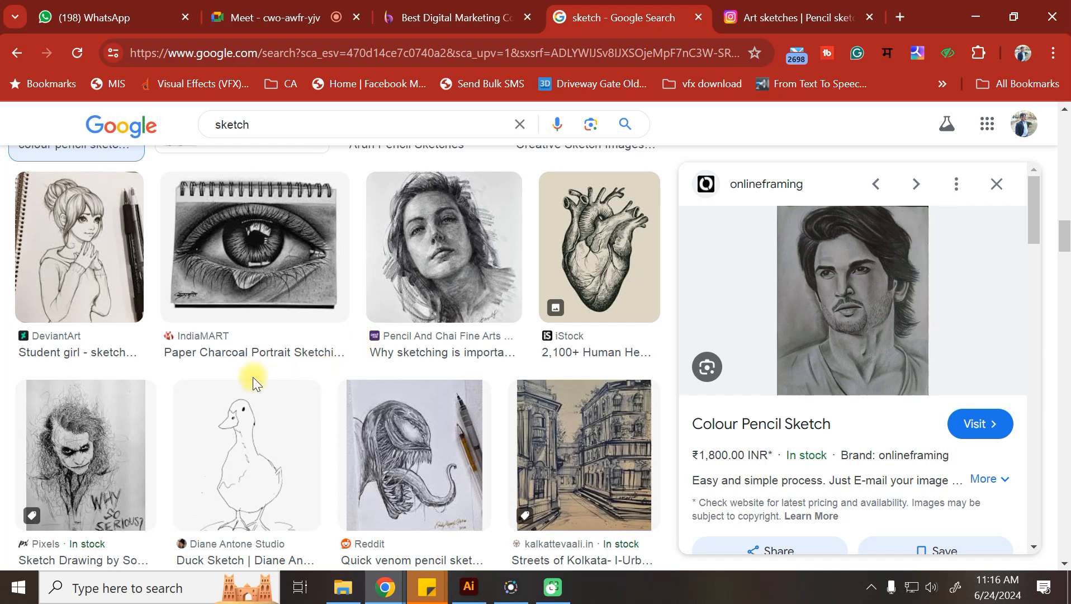
pyautogui.scroll(-6, 246, 375)
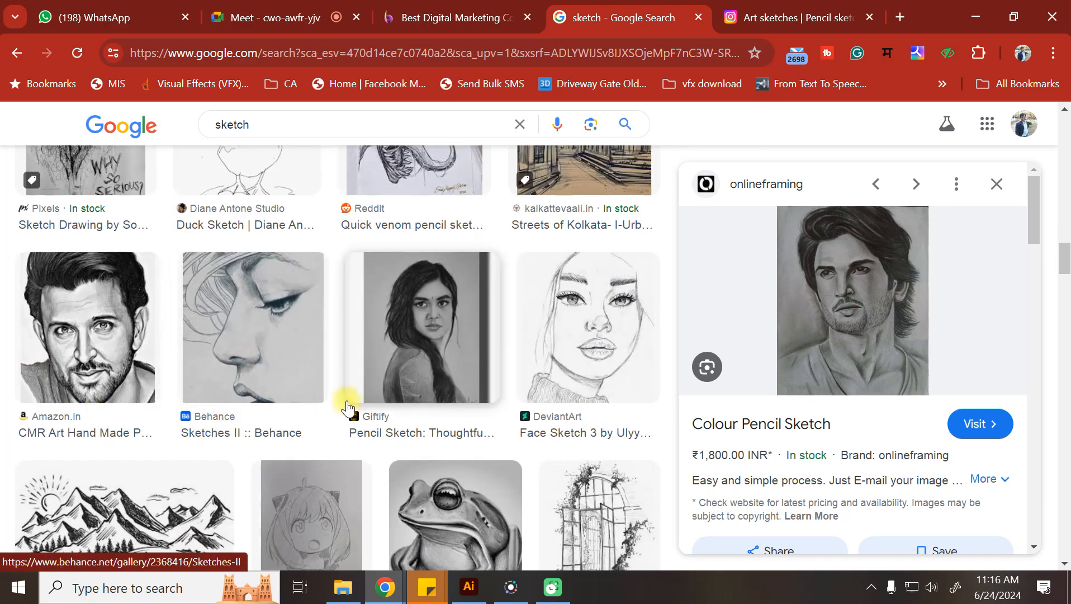
pyautogui.scroll(-2, 346, 407)
pyautogui.click(218, 413)
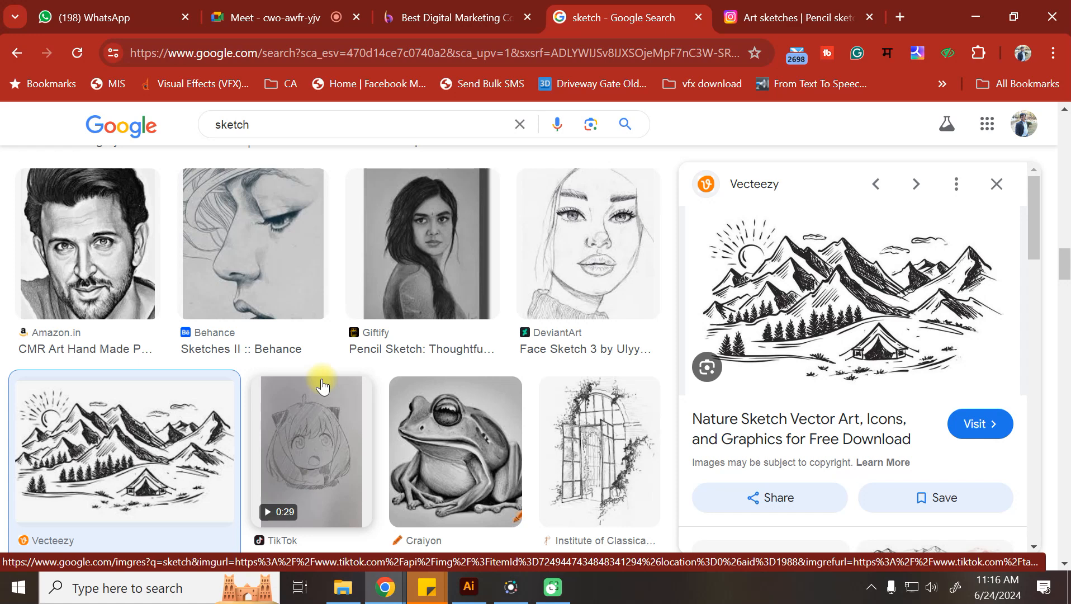
pyautogui.click(610, 274)
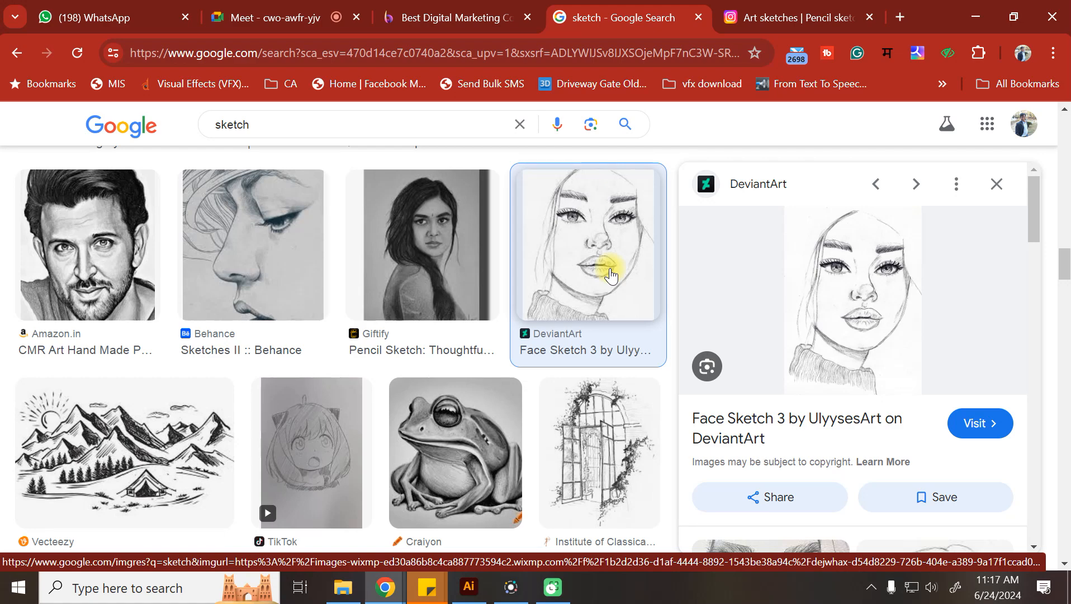
pyautogui.scroll(-10, 559, 274)
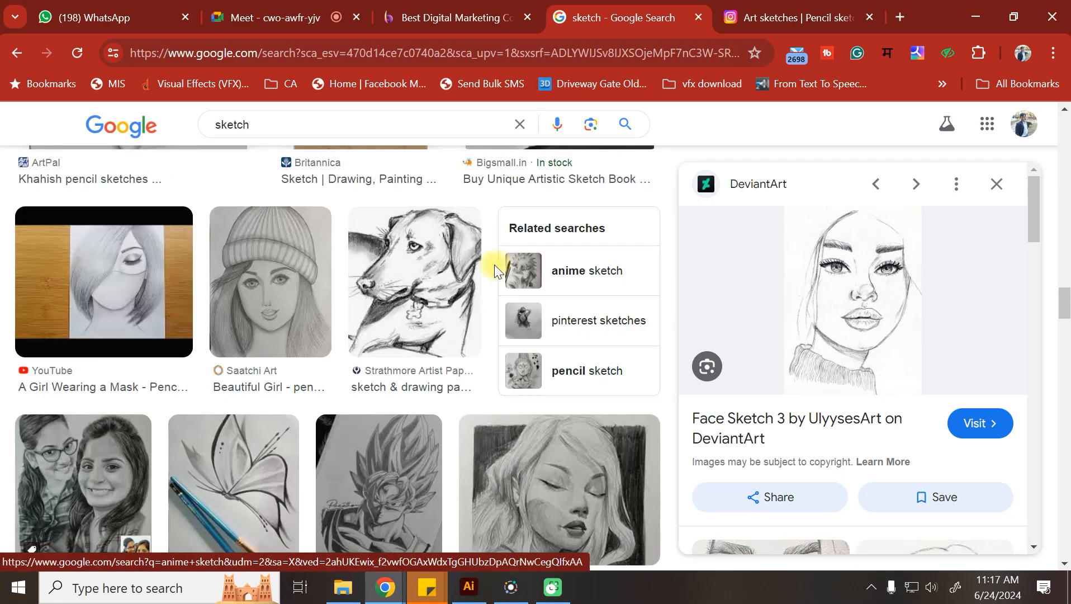
# Step: Search the images for "sketch dress" and copy the strapless gown sketch on a dress form
pyautogui.click(284, 125)
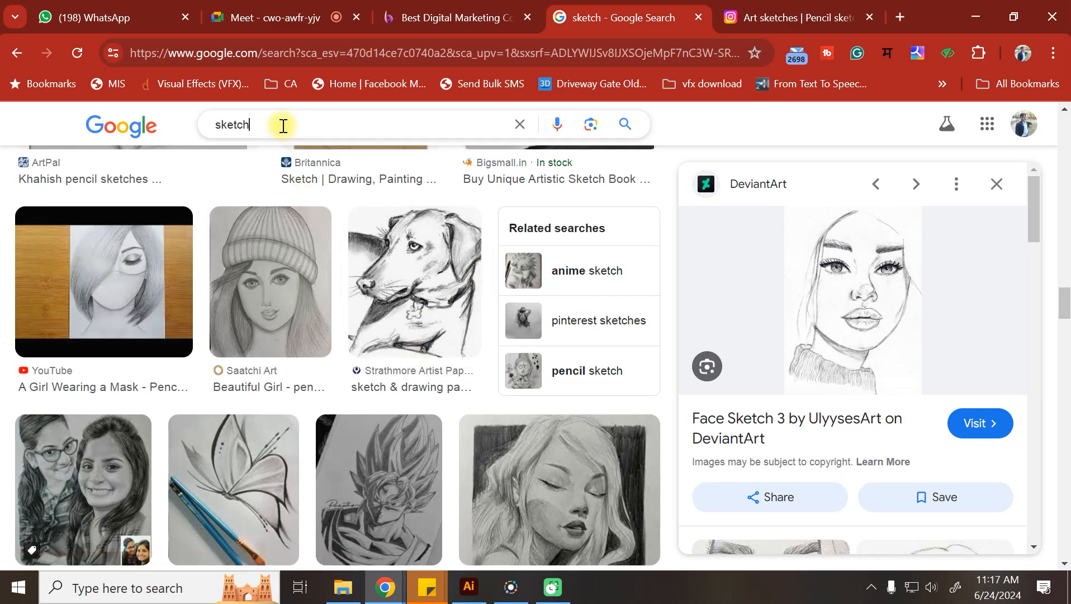
pyautogui.write('dress')
pyautogui.press('Return')
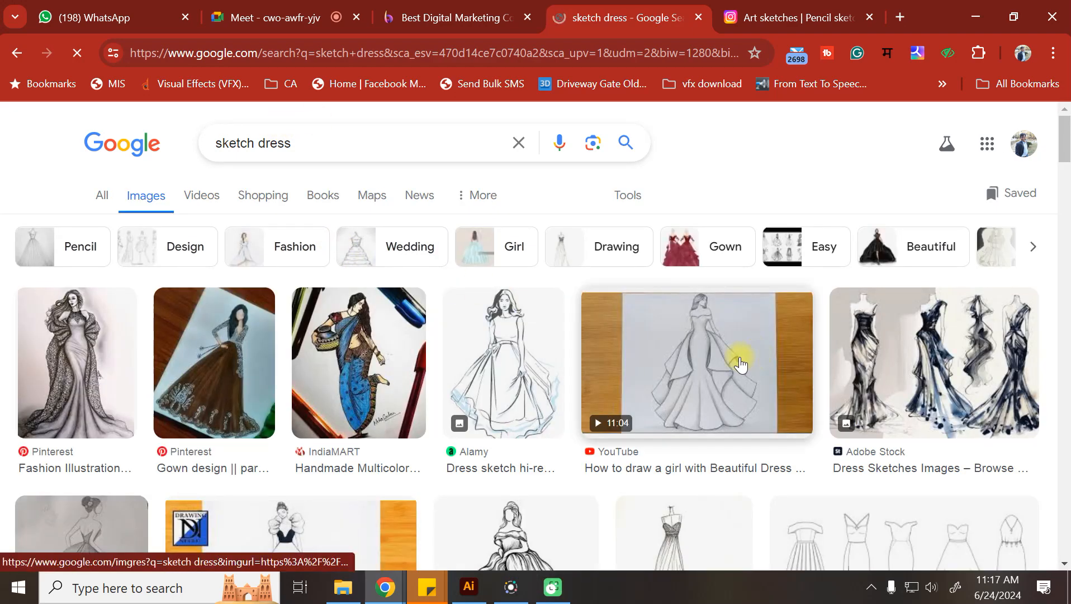
pyautogui.click(740, 361)
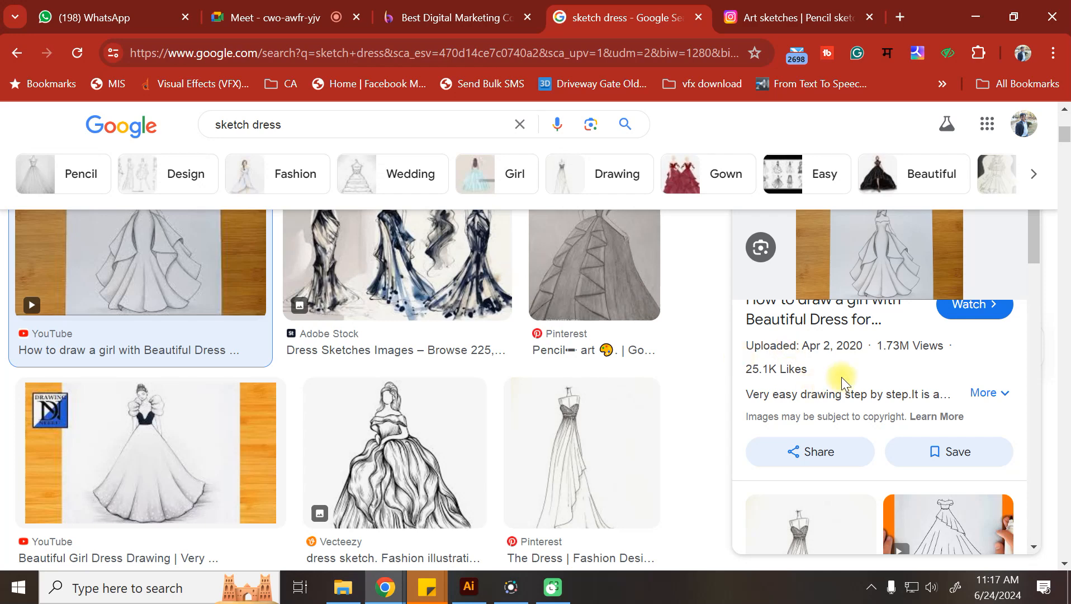
pyautogui.scroll(-3, 842, 380)
pyautogui.click(803, 390)
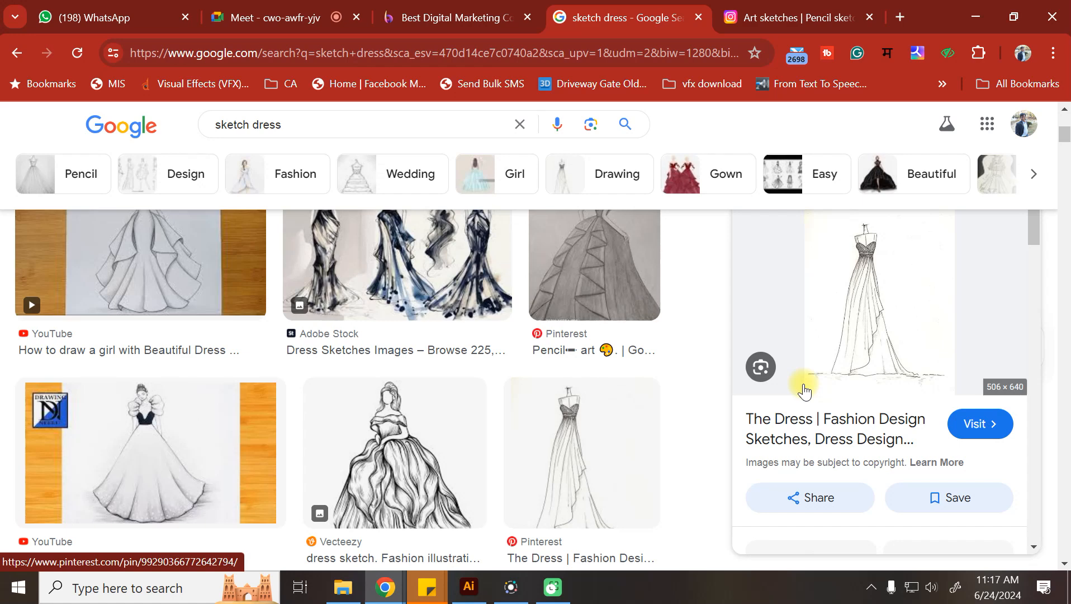
pyautogui.rightClick(906, 275)
pyautogui.scroll(-3, 741, 481)
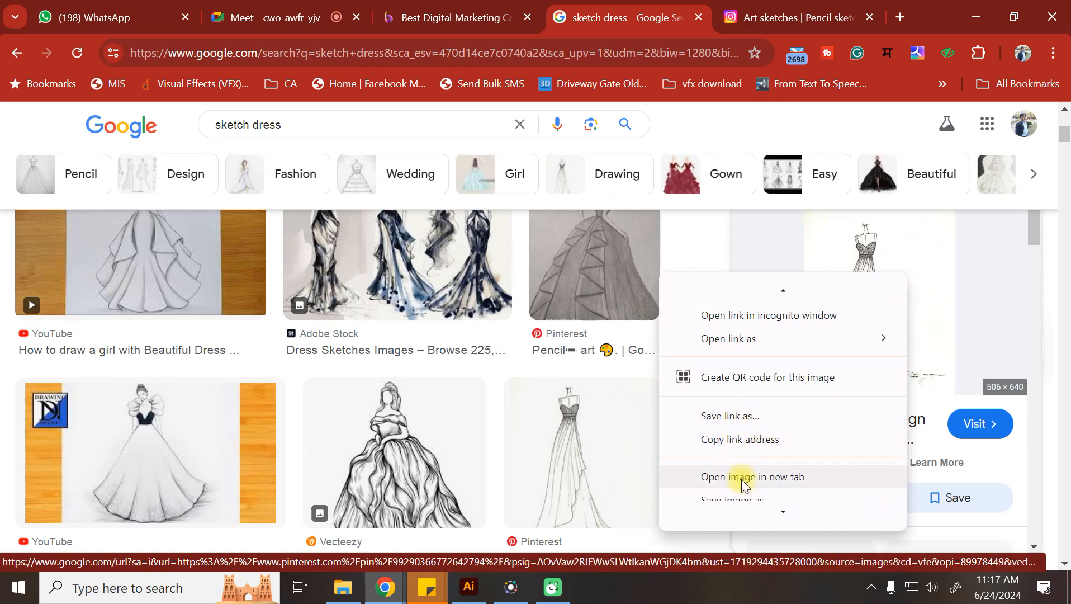
pyautogui.click(739, 474)
# Step: Switch to Illustrator, paste the gown sketch into a new Letter document (612 x 792 pt) and enlarge it to cover the artboard
pyautogui.hotkey('alt', 'Tab')
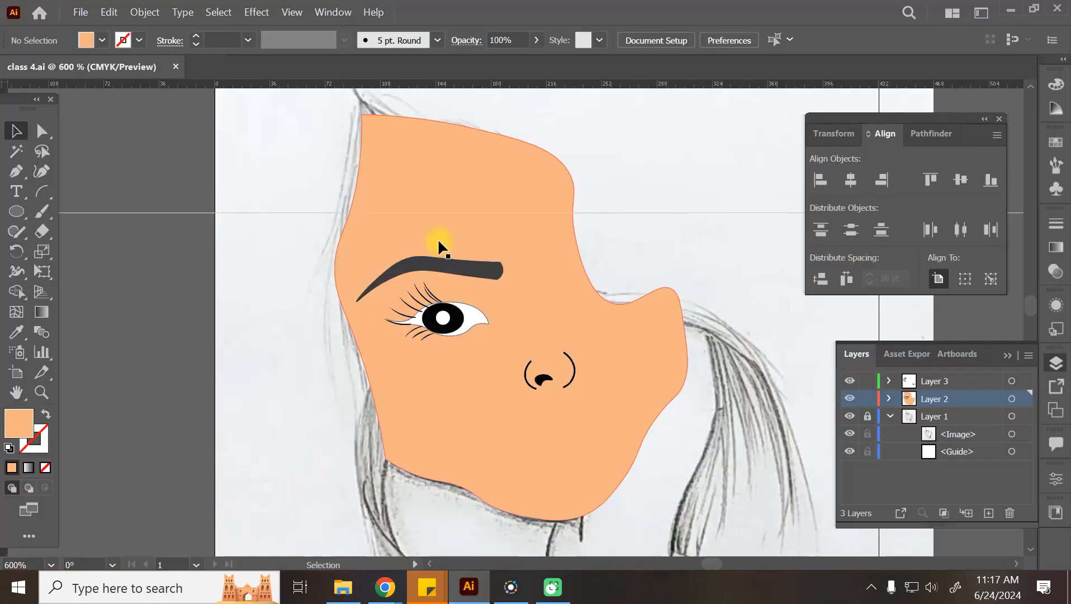
pyautogui.hotkey('ctrl', 'n')
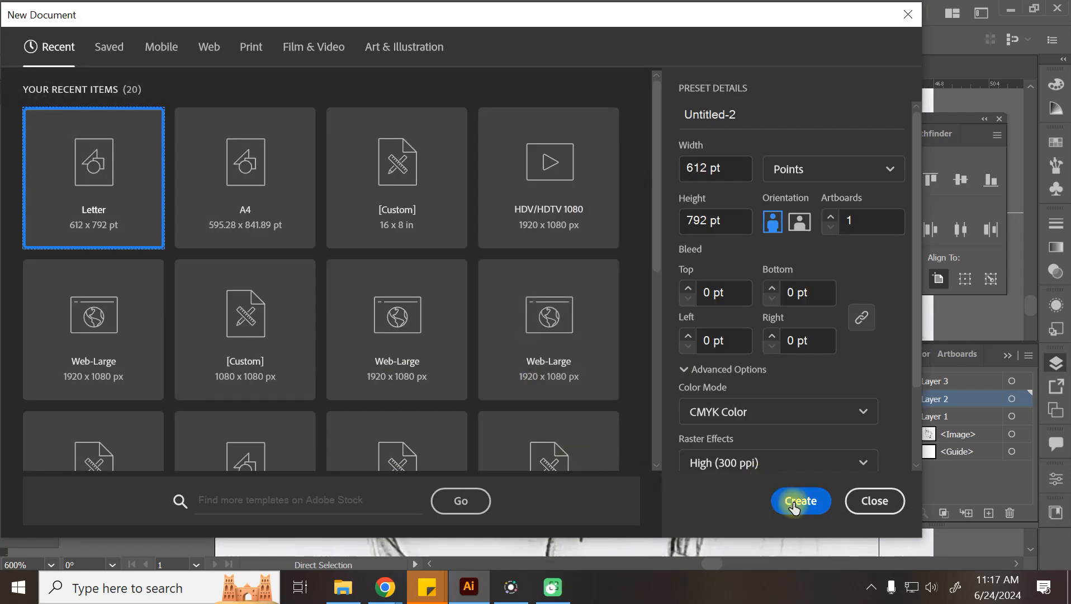
pyautogui.click(801, 502)
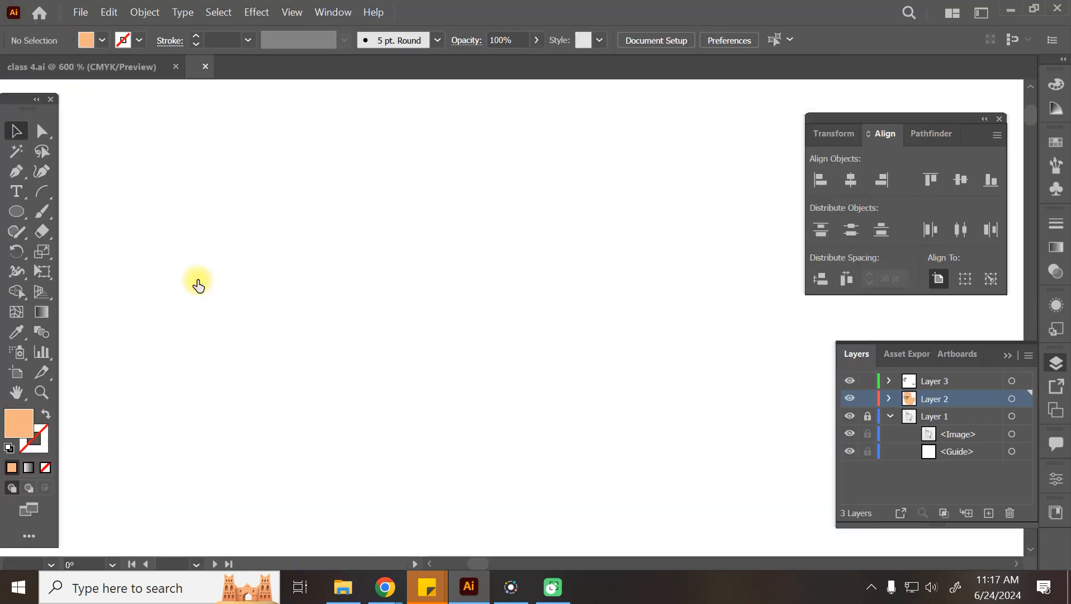
pyautogui.hotkey('ctrl', 'v')
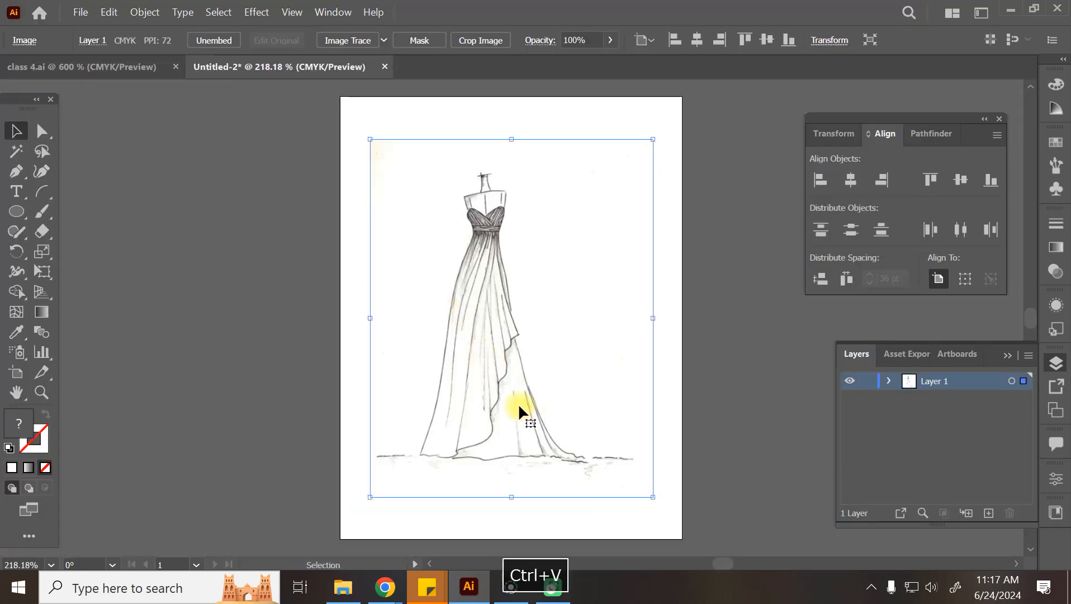
pyautogui.moveTo(653, 497); pyautogui.dragTo(695, 541)
# Step: Lock the layer holding the gown sketch and add a new layer above it
pyautogui.click(868, 380)
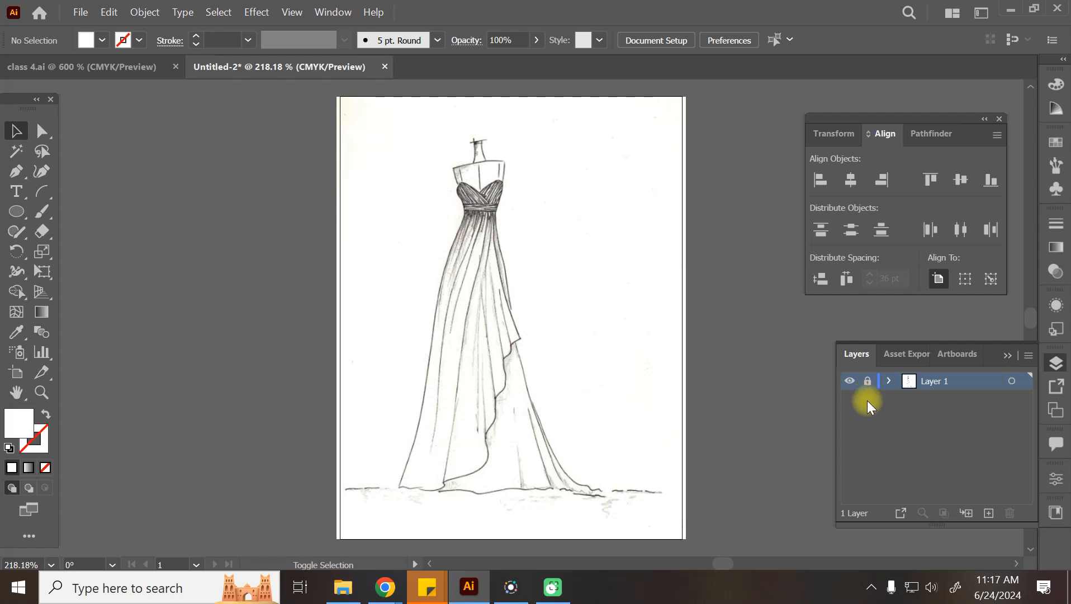
pyautogui.hotkey('ctrl', '+')
pyautogui.hotkey('ctrl', '+')
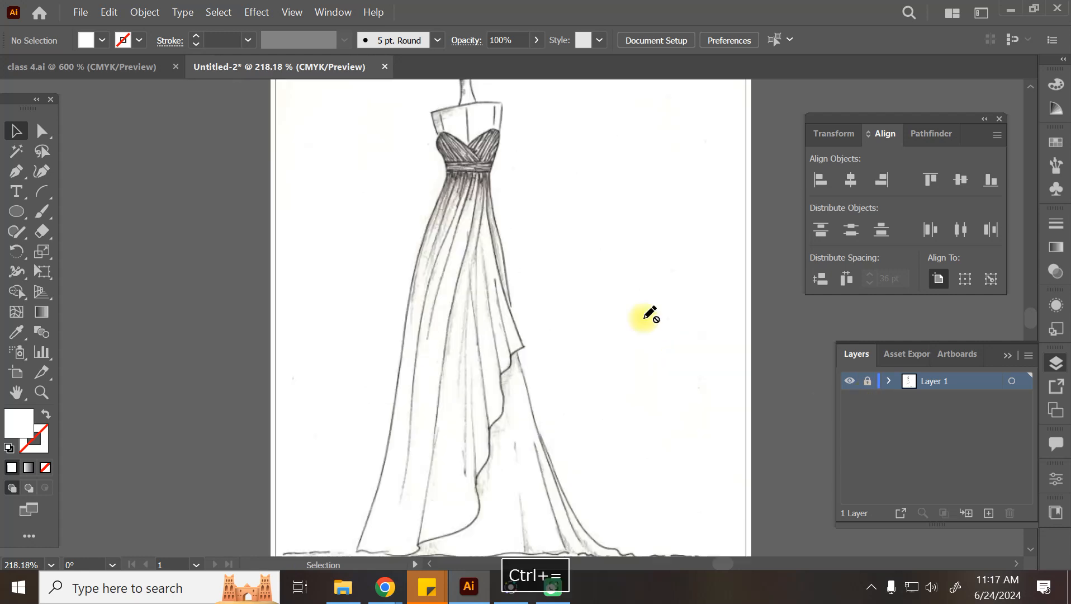
pyautogui.click(988, 513)
# Step: Trace the dress form's upper torso from the shoulders to the bust as a closed four-point shape with the Pen tool
pyautogui.press('space')
pyautogui.moveTo(485, 165); pyautogui.dragTo(469, 225)
pyautogui.hotkey('ctrl', '=')
pyautogui.press('space')
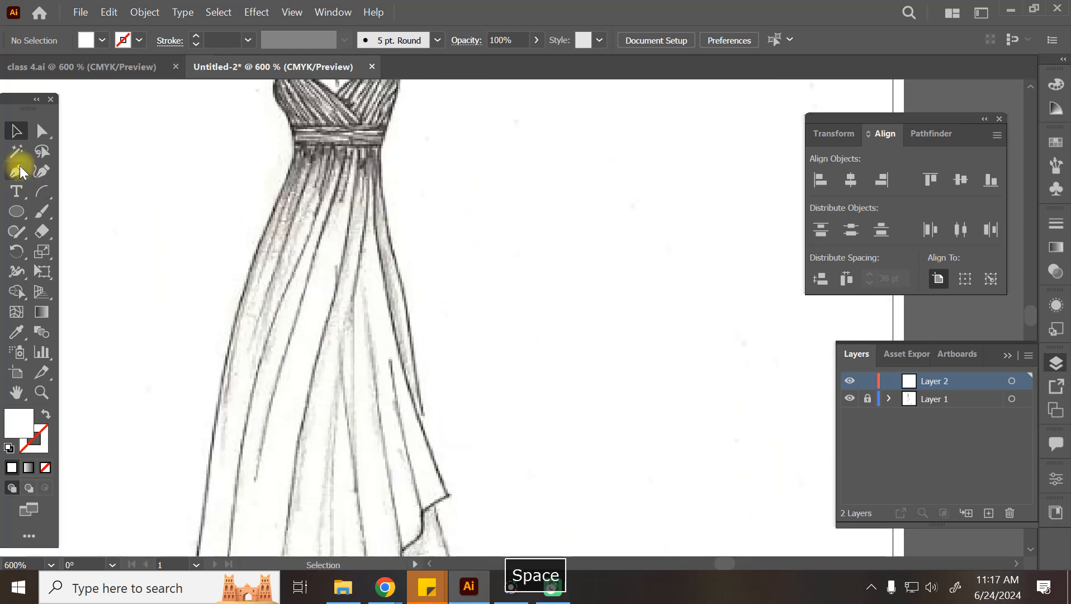
pyautogui.click(15, 171)
pyautogui.moveTo(342, 272); pyautogui.dragTo(407, 42)
pyautogui.moveTo(326, 429); pyautogui.dragTo(343, 590)
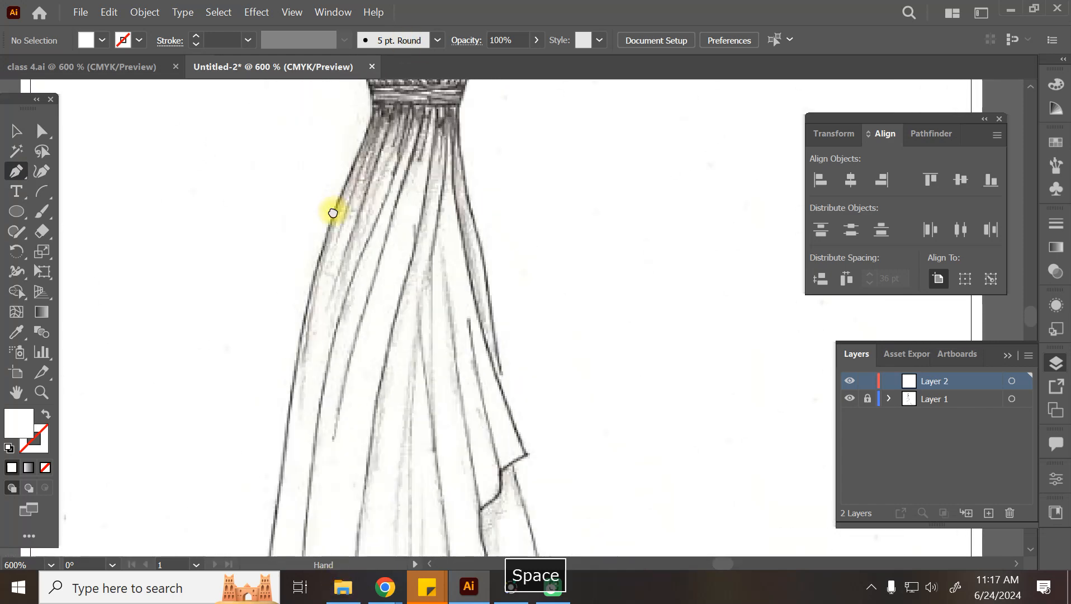
pyautogui.moveTo(332, 208); pyautogui.dragTo(323, 487)
pyautogui.click(331, 266)
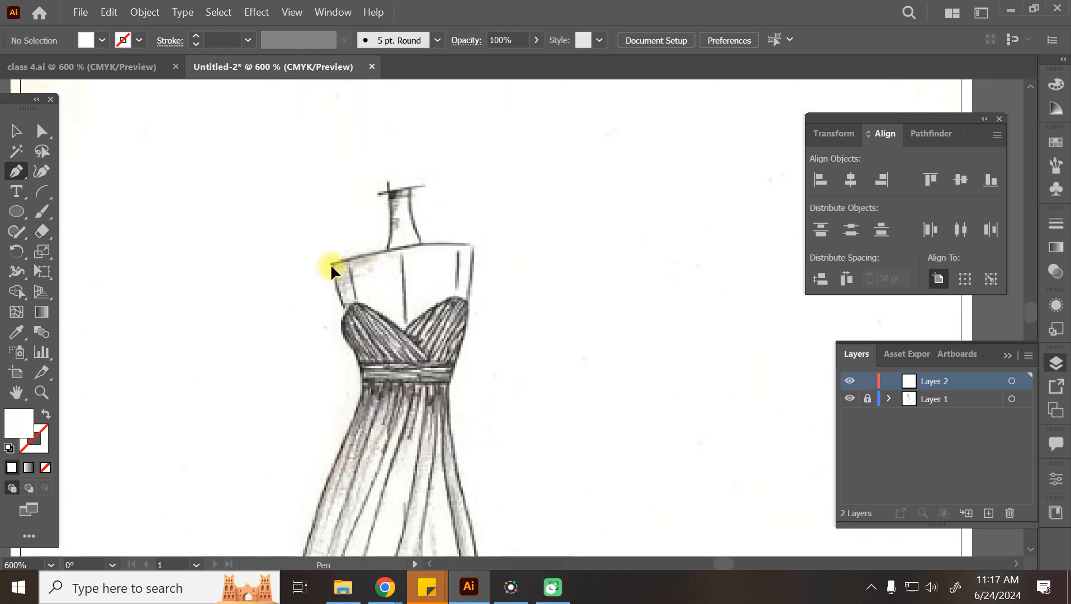
pyautogui.click(474, 247)
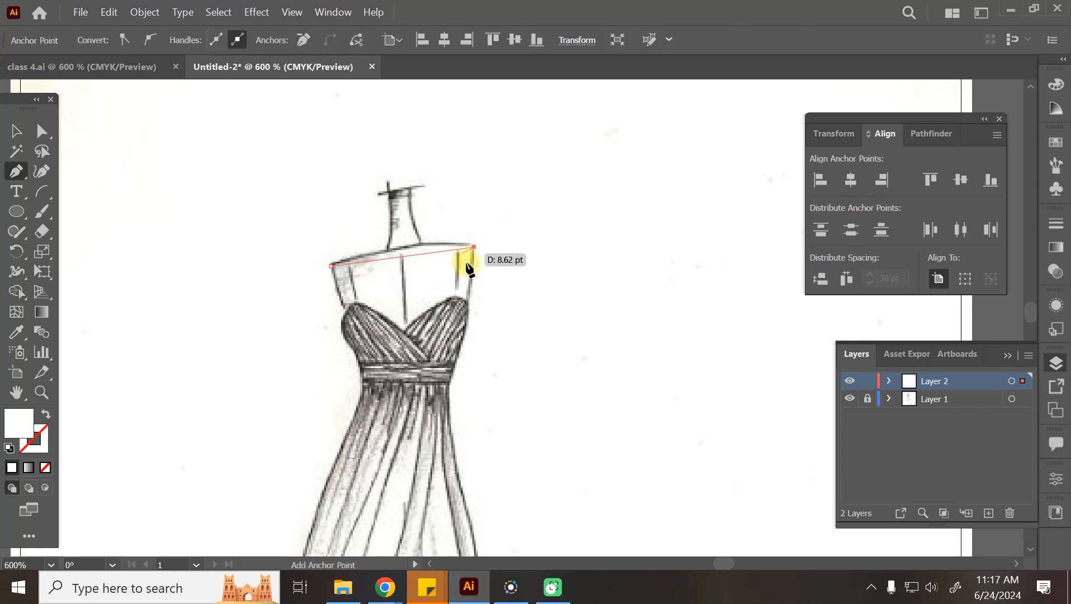
pyautogui.click(465, 331)
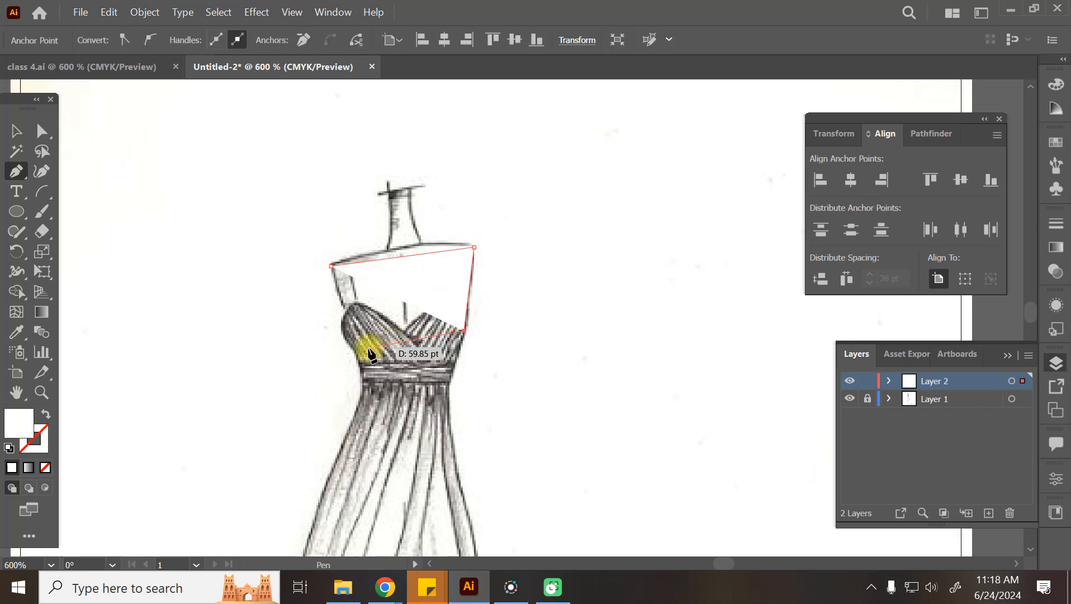
pyautogui.click(352, 349)
pyautogui.click(331, 265)
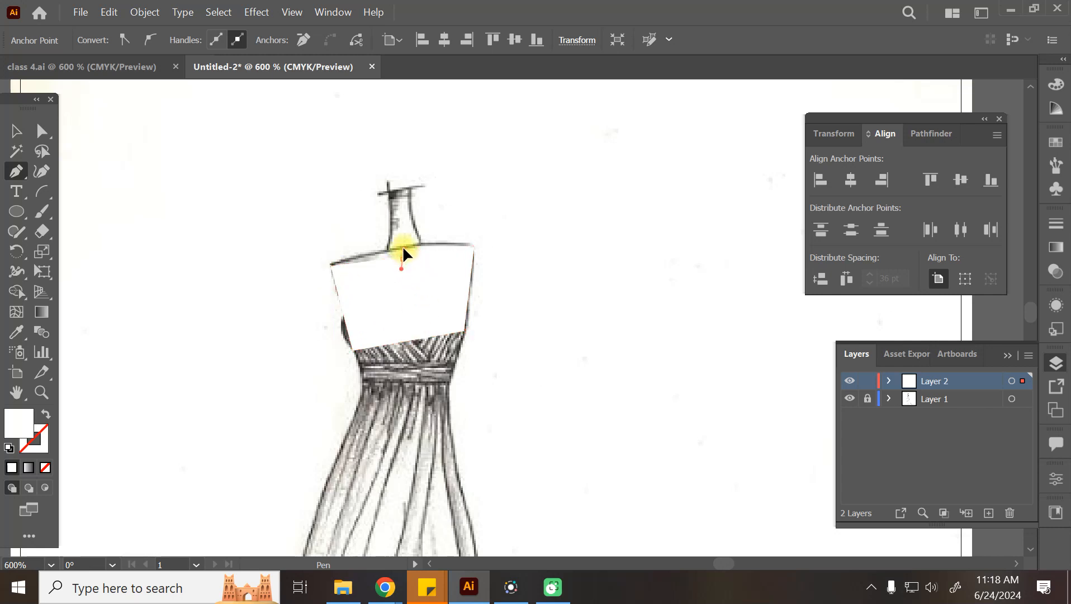
pyautogui.hotkey('ctrl', 'z')
# Step: Curve the torso shape's upper edge along the sketched shoulder line and give the shape a black stroke without fill
pyautogui.click(42, 171)
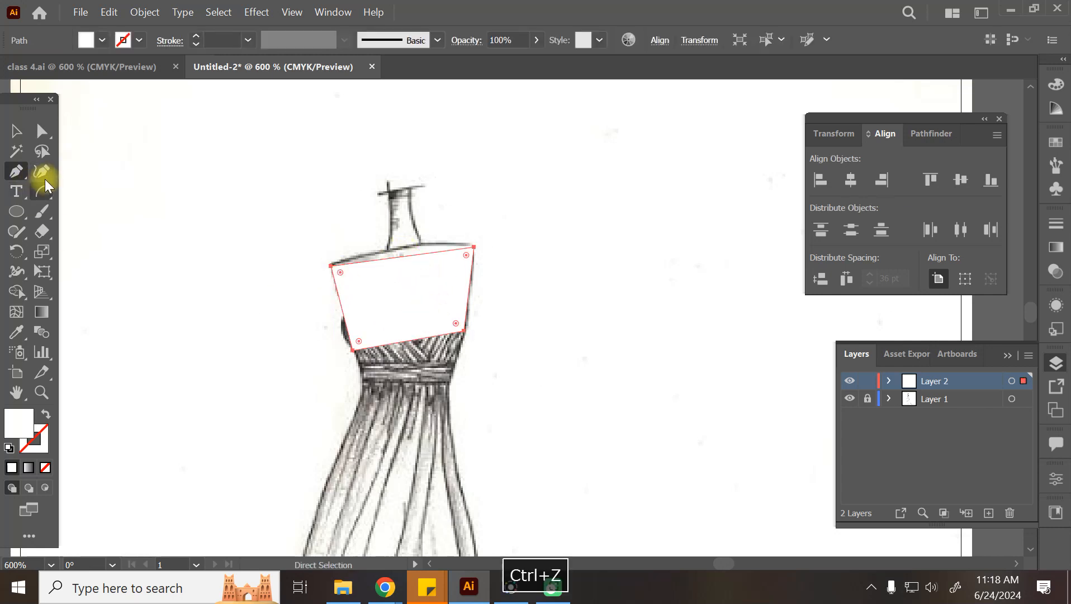
pyautogui.moveTo(403, 257); pyautogui.dragTo(403, 244)
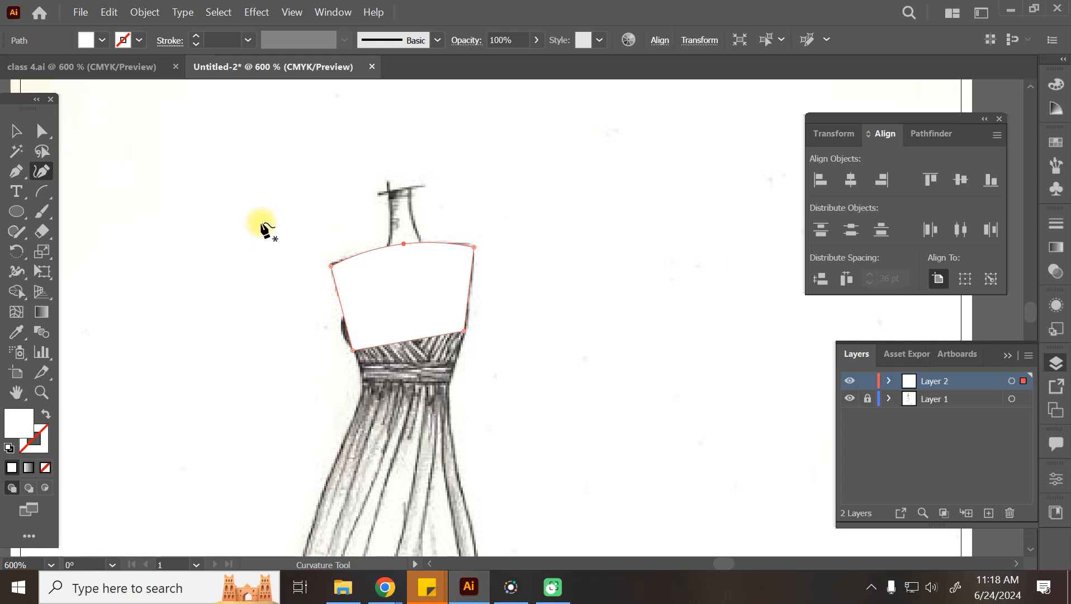
pyautogui.press('/')
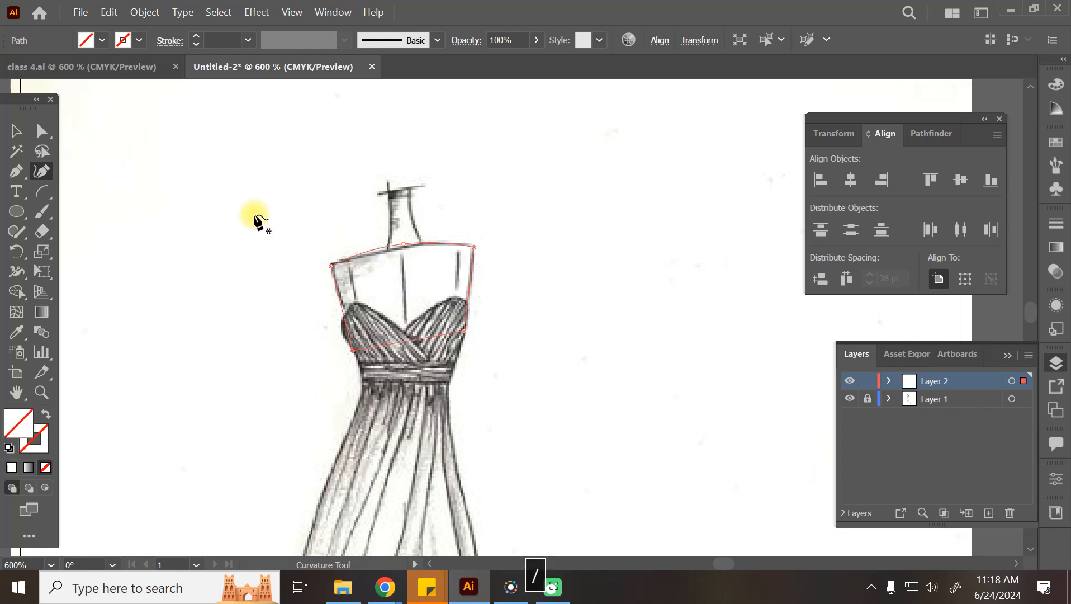
pyautogui.click(102, 41)
pyautogui.click(44, 71)
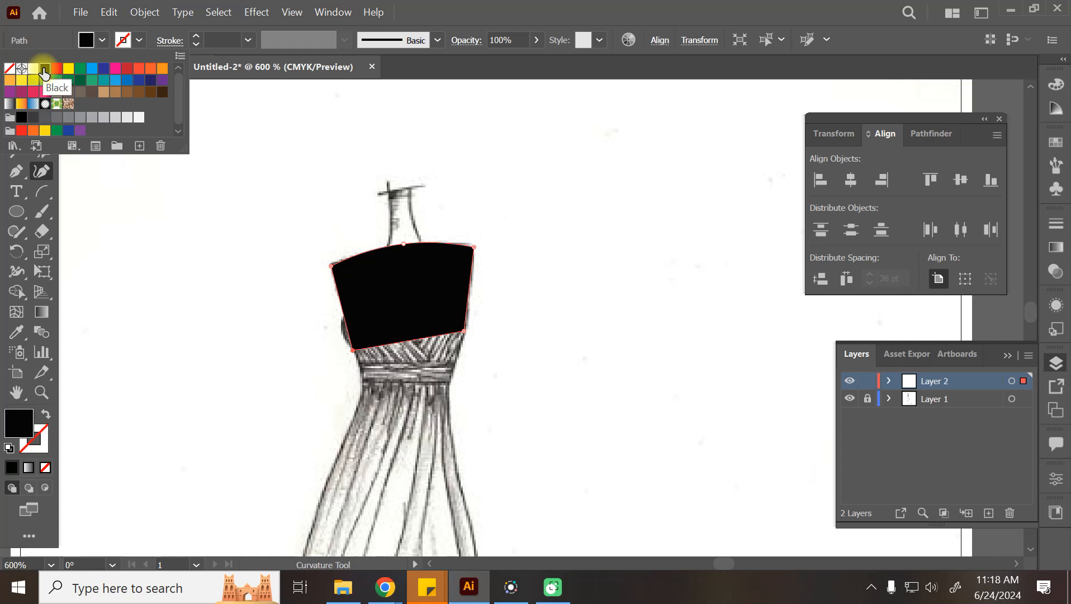
pyautogui.hotkey('shift', 'x')
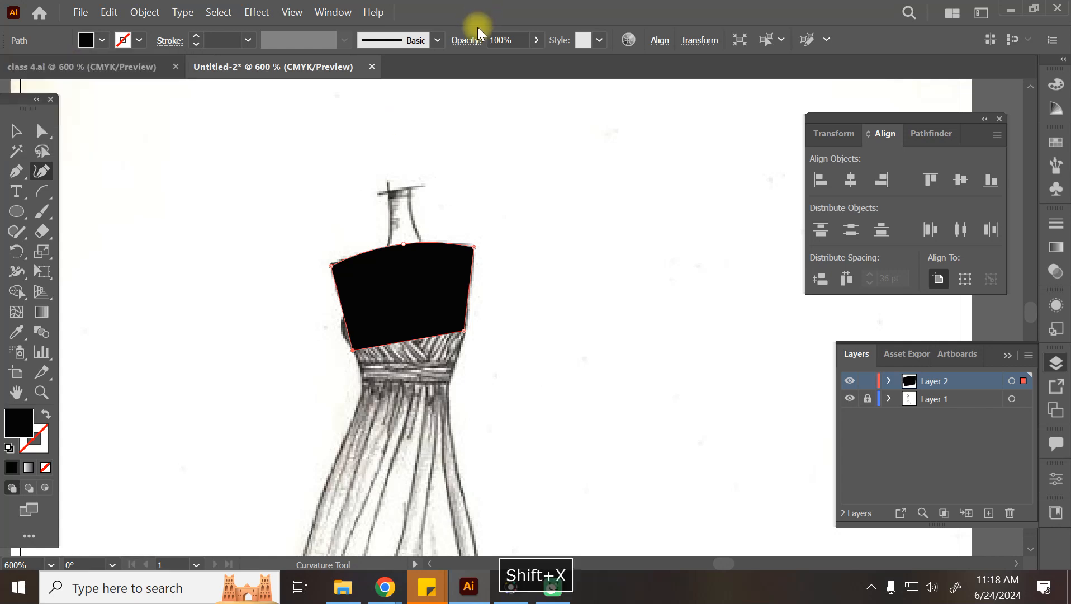
# Step: Fit the torso shape to the sketch by adjusting its upper edge's midpoint and adding an anchor point on its left side
pyautogui.click(405, 246)
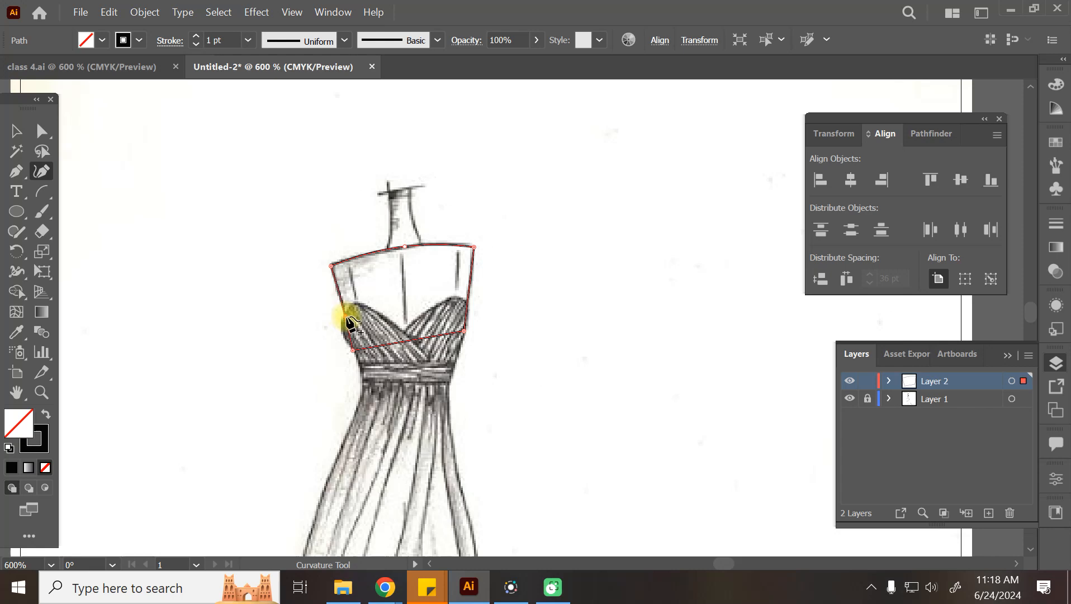
pyautogui.click(346, 316)
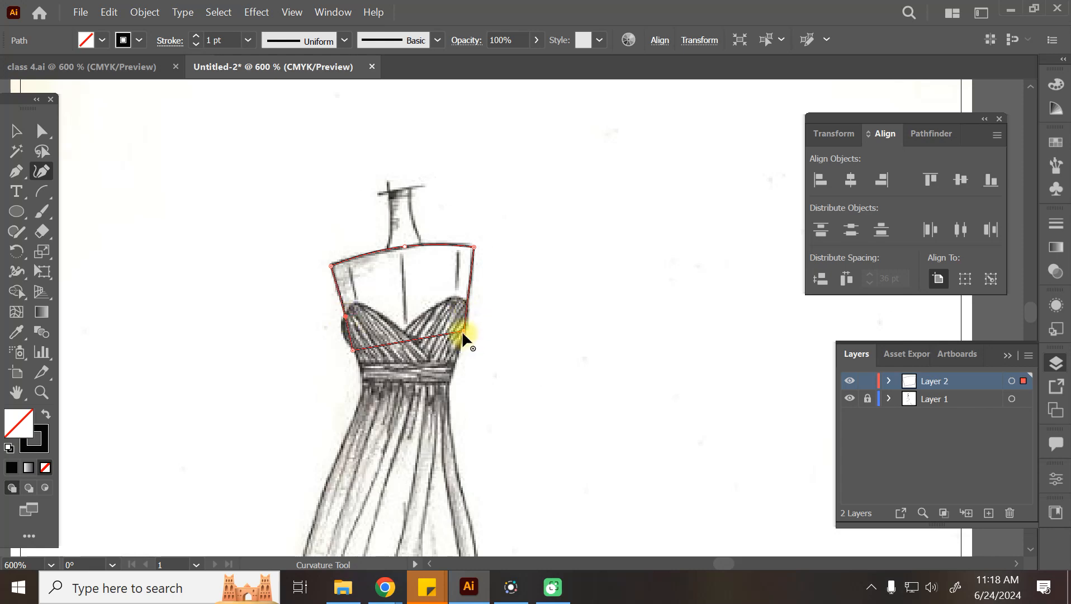
pyautogui.click(463, 331)
pyautogui.click(16, 131)
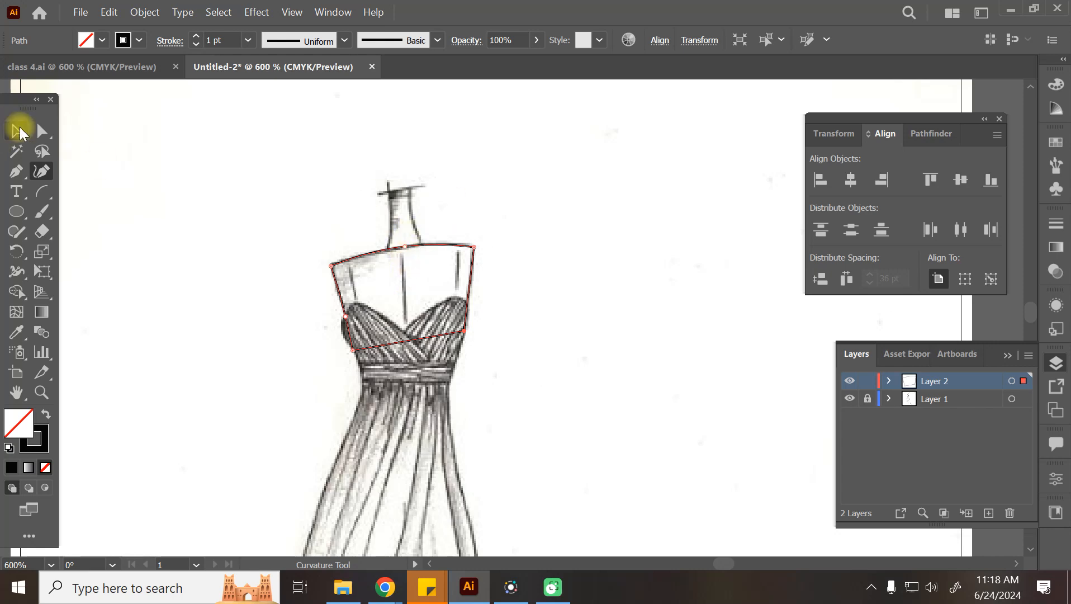
# Step: Trace the dress form's neck as a closed shape with the Curvature tool, bending both sides inward and overlapping the torso's upper edge
pyautogui.click(40, 171)
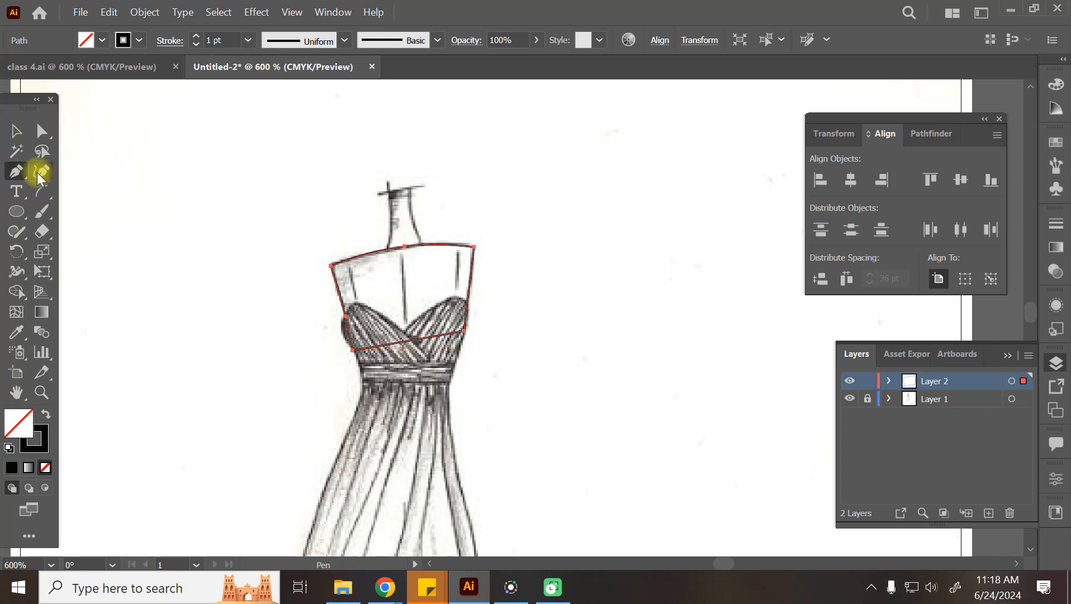
pyautogui.click(383, 264)
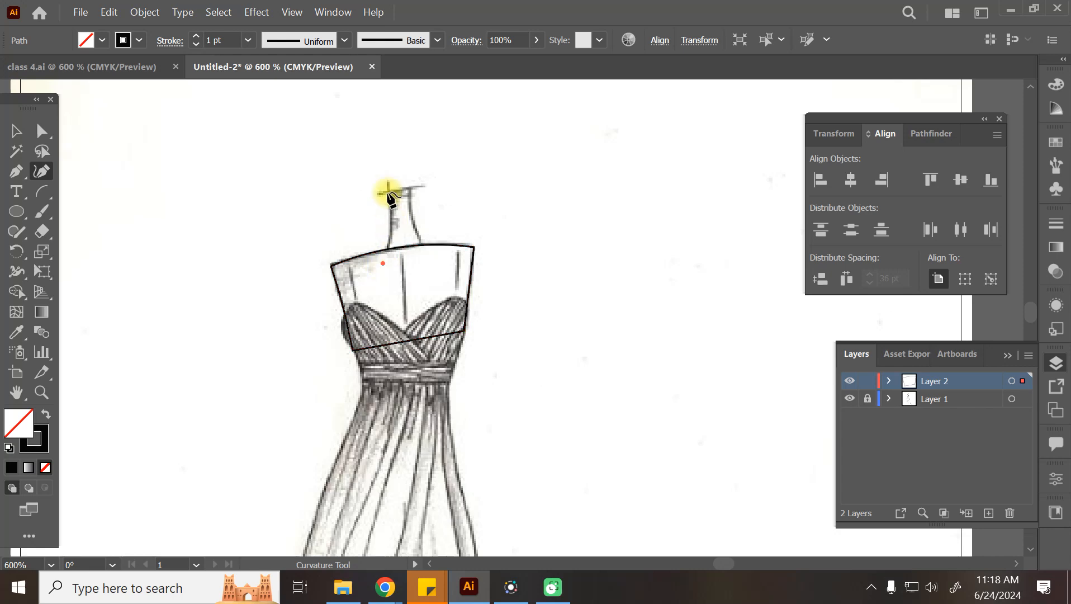
pyautogui.click(388, 191)
pyautogui.click(413, 188)
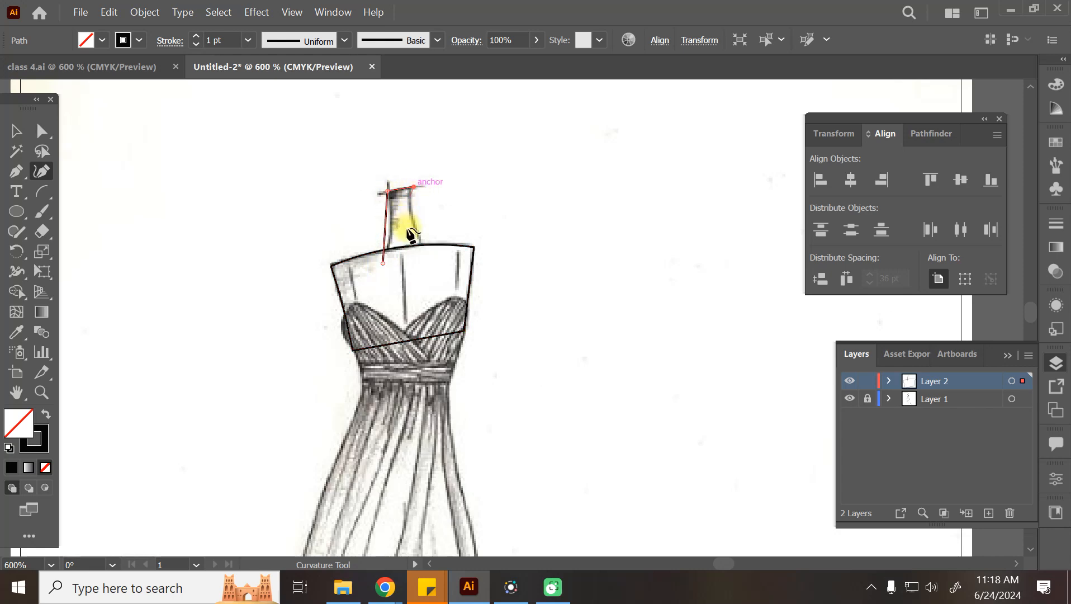
pyautogui.click(427, 254)
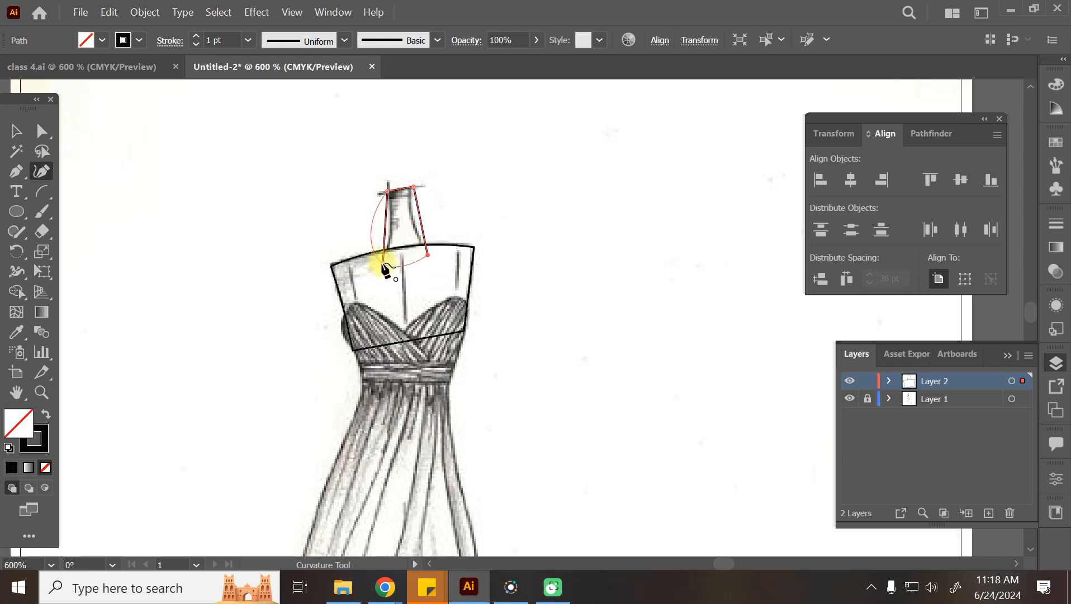
pyautogui.moveTo(385, 225); pyautogui.dragTo(416, 225)
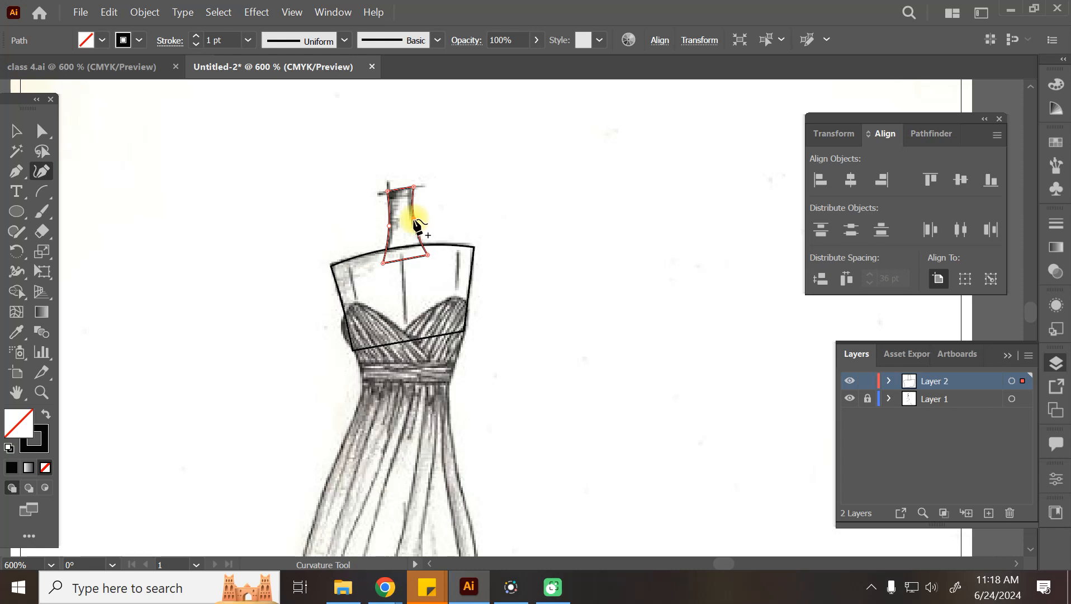
pyautogui.click(16, 131)
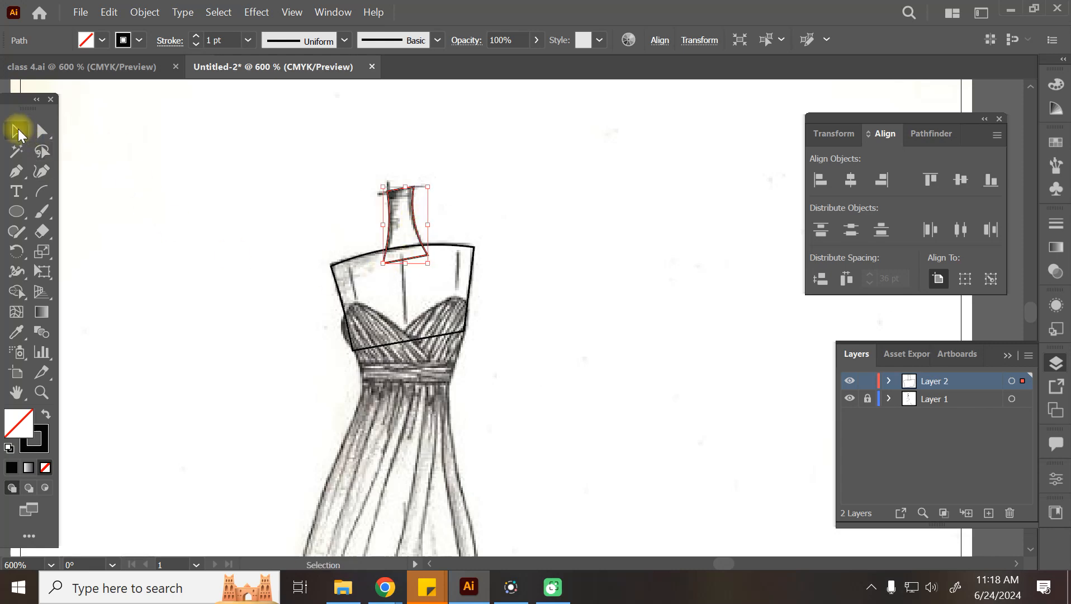
pyautogui.click(582, 281)
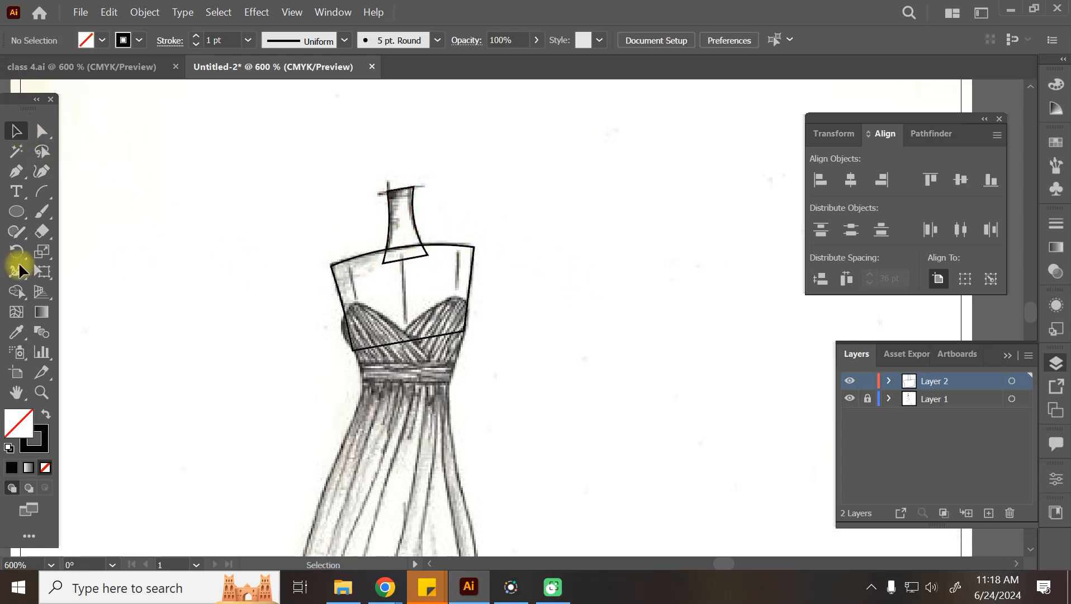
# Step: Give the neck and torso shapes a tan fill and no stroke
pyautogui.moveTo(451, 180)
pyautogui.mouseDown()
pyautogui.moveTo(411, 239)
pyautogui.moveTo(351, 274)
pyautogui.mouseUp()
pyautogui.click(139, 40)
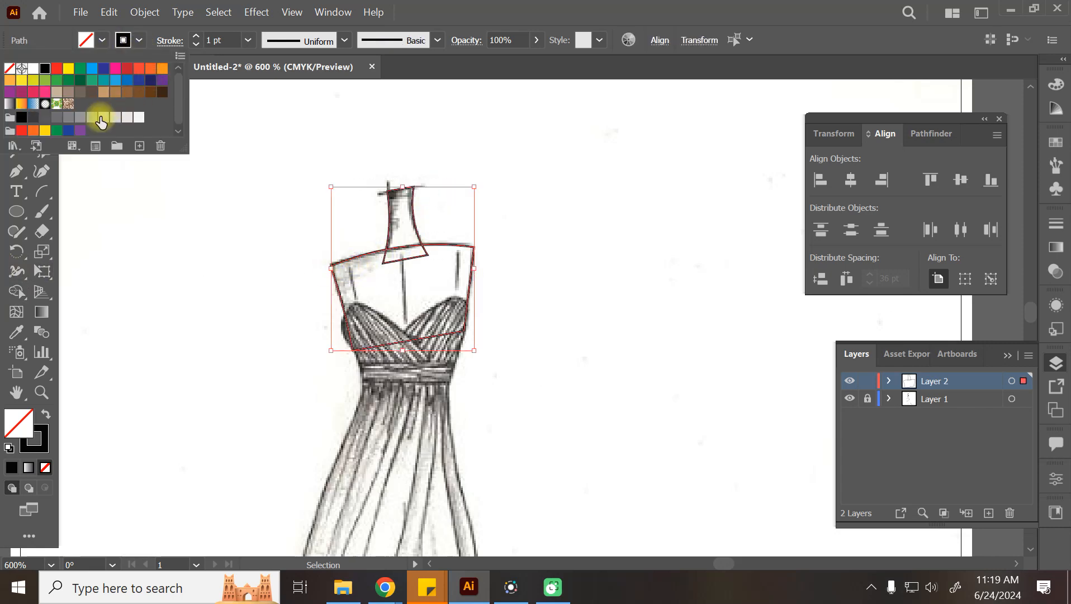
pyautogui.click(100, 94)
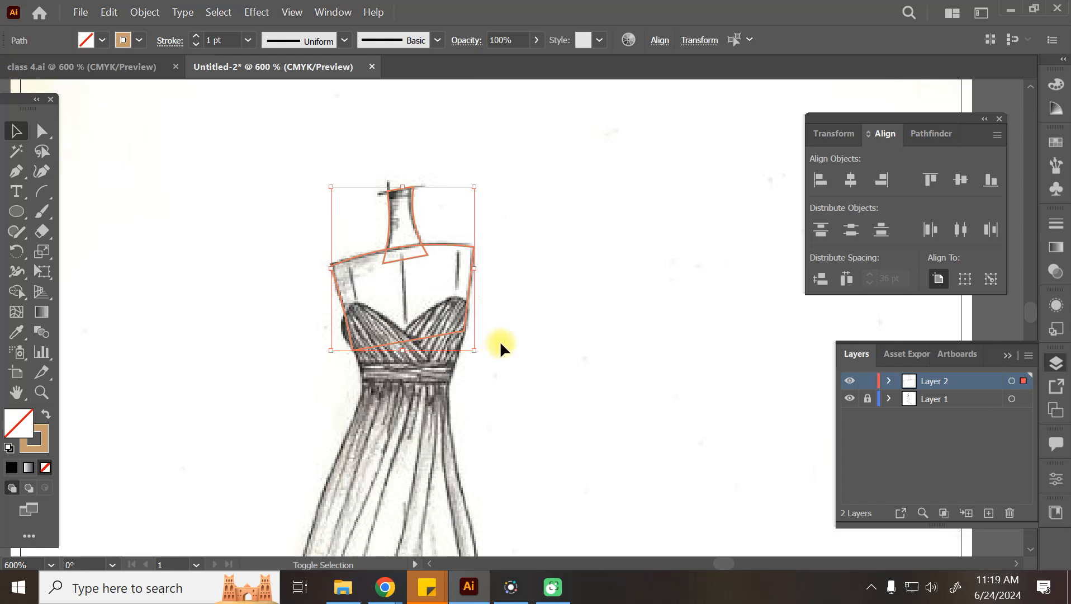
pyautogui.hotkey('shift', 'x')
pyautogui.click(554, 264)
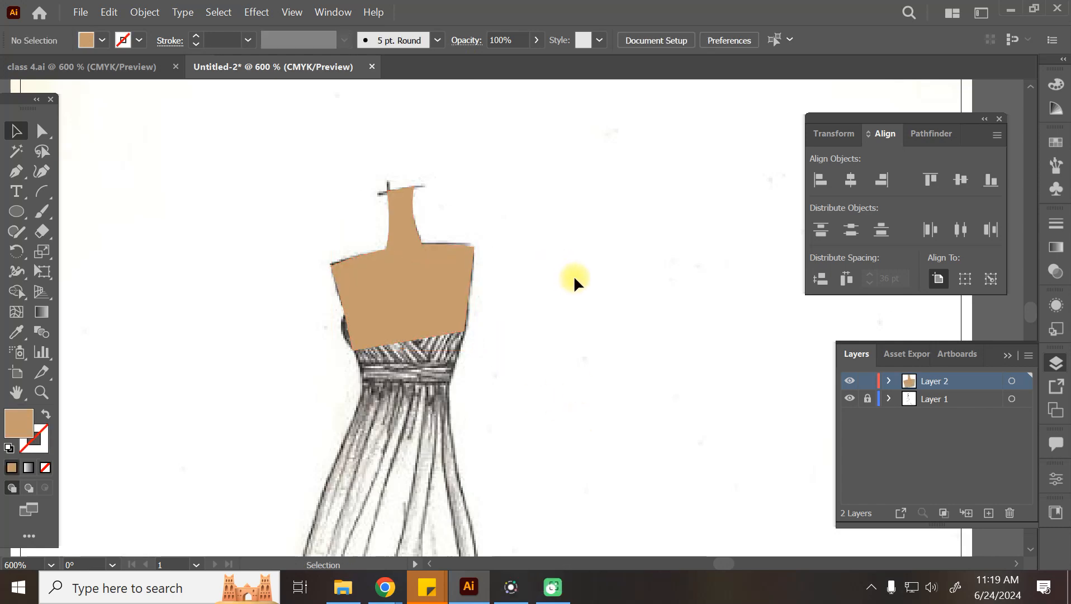
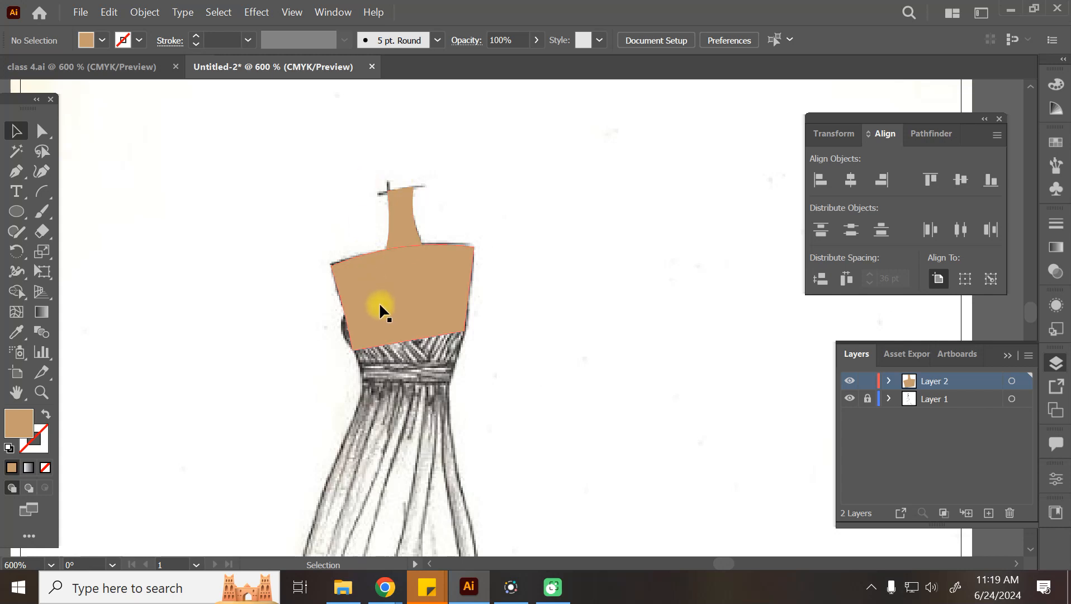
# Step: Rename the layer holding the neck and torso shapes as Body
pyautogui.click(417, 264)
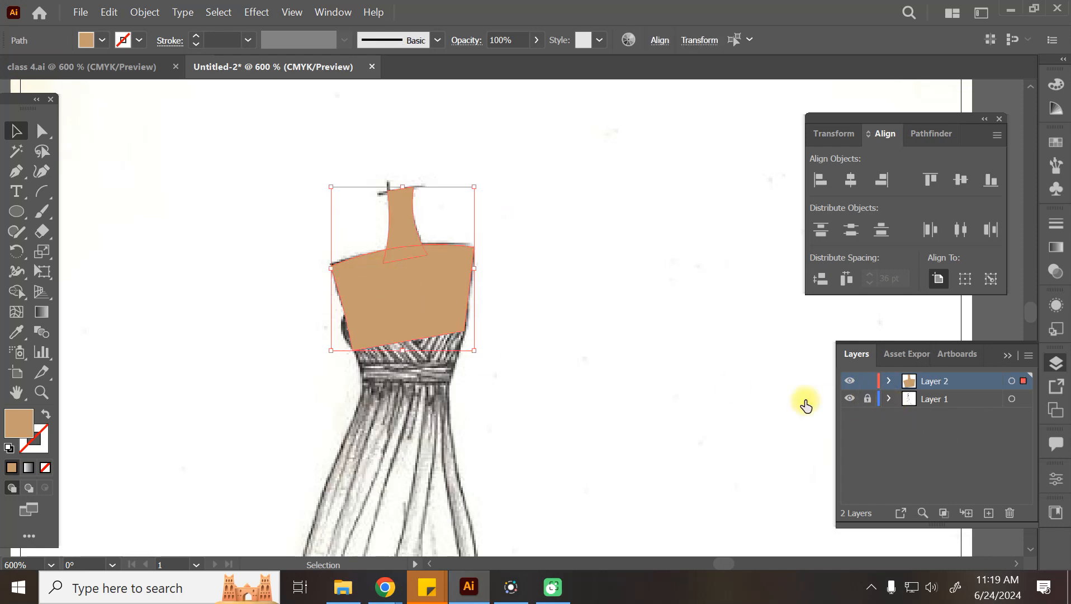
pyautogui.scroll(-10, 490, 335)
pyautogui.scroll(-10, 497, 336)
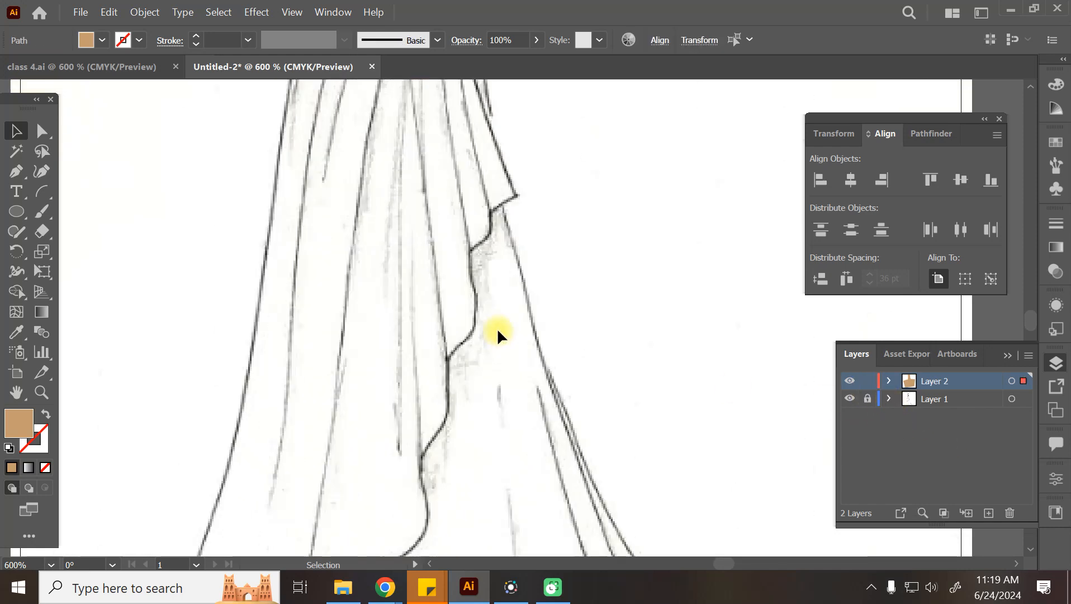
pyautogui.scroll(7, 497, 327)
pyautogui.scroll(5, 502, 322)
pyautogui.doubleClick(930, 381)
pyautogui.write('Body')
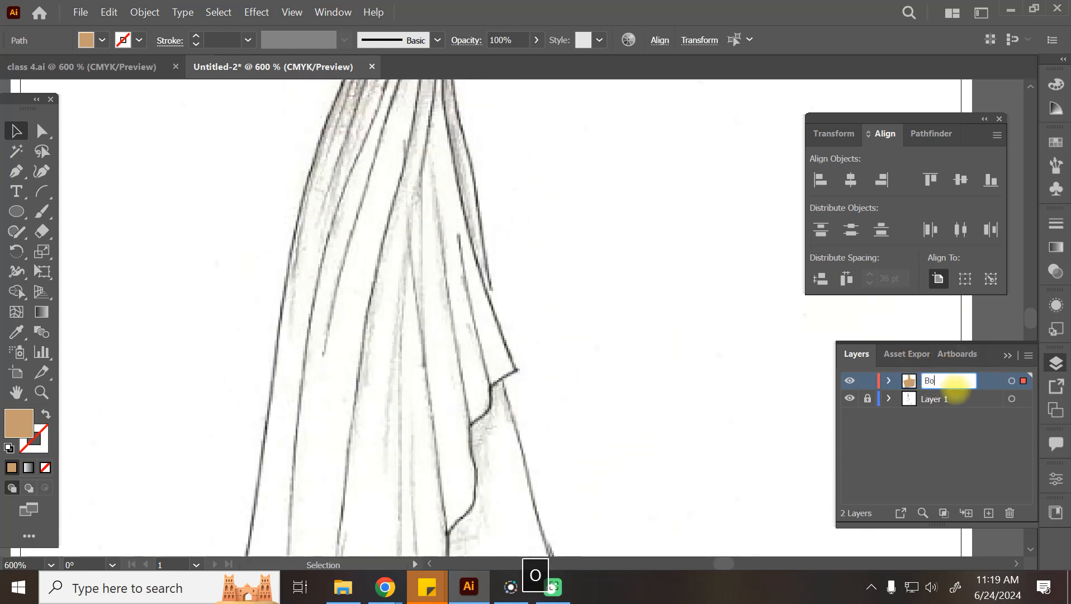
pyautogui.press('Return')
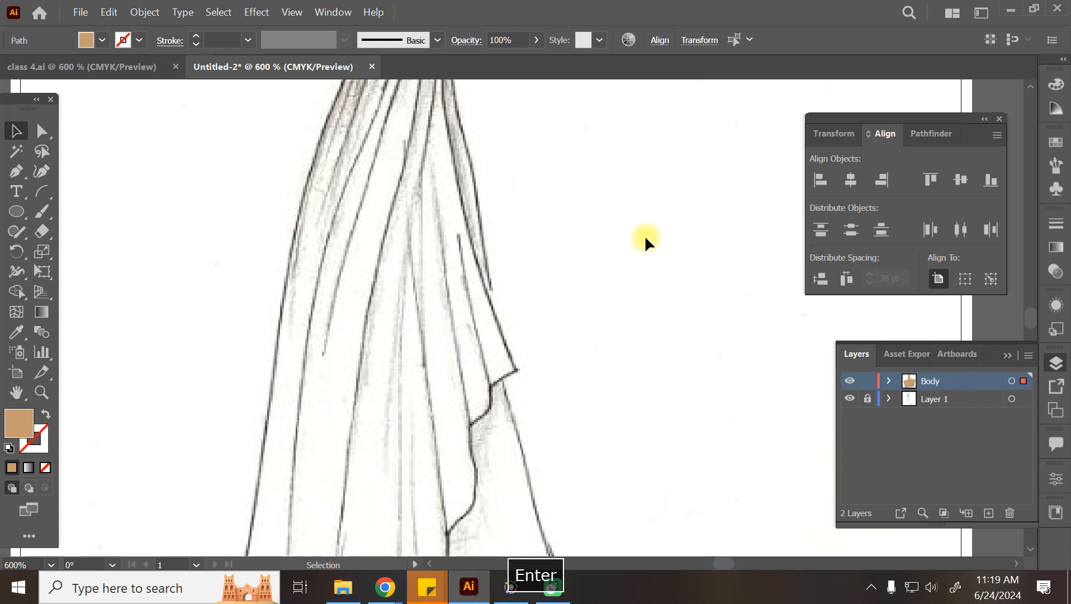
# Step: Lock and hide the Body layer and add a new layer above it
pyautogui.click(868, 382)
pyautogui.click(989, 513)
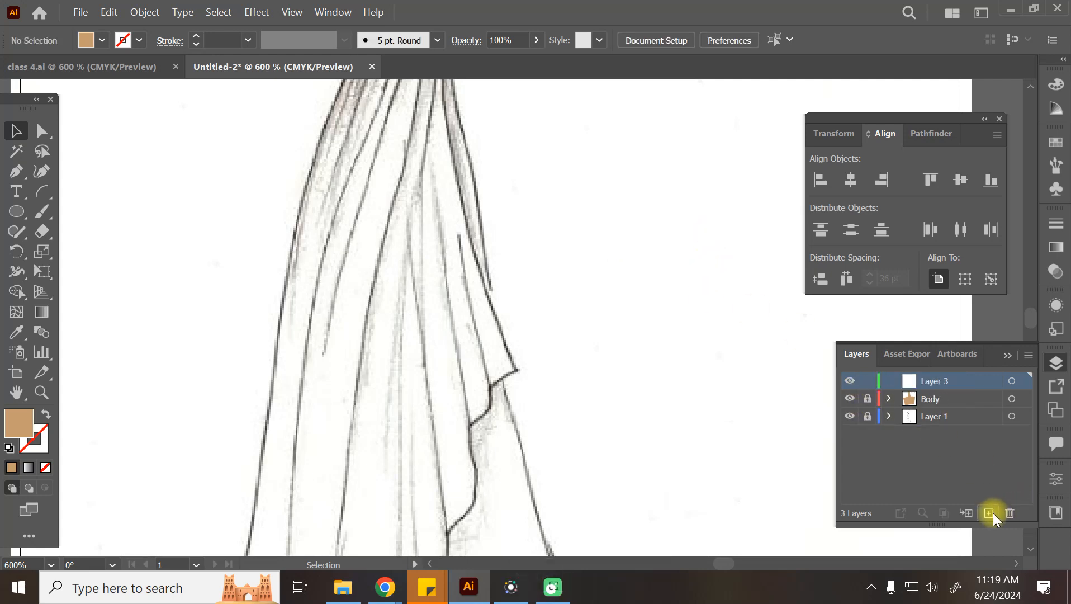
pyautogui.scroll(5, 651, 391)
pyautogui.scroll(4, 647, 381)
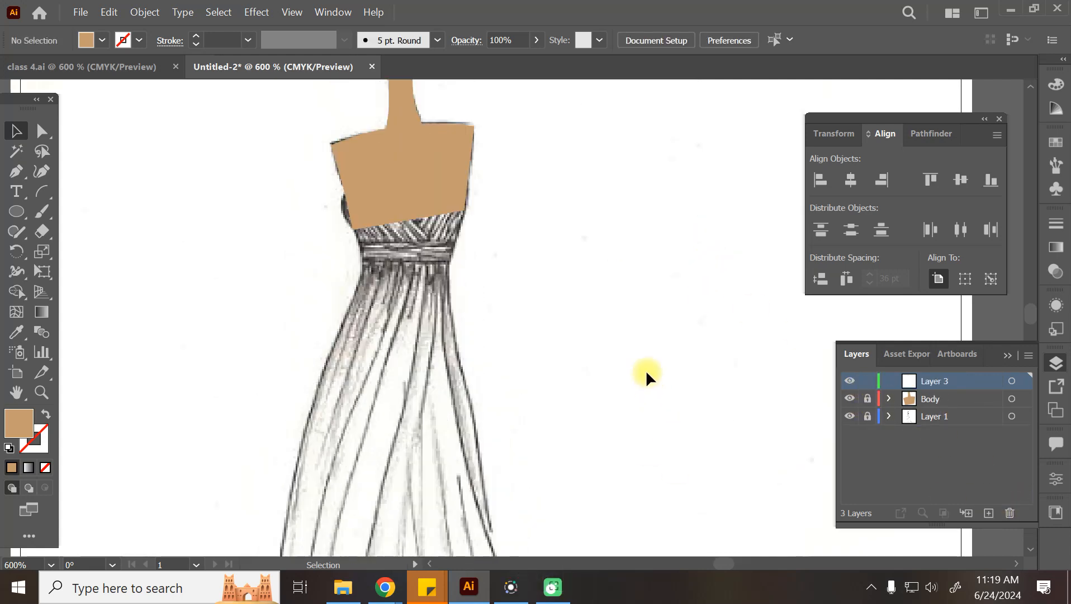
pyautogui.click(849, 398)
pyautogui.scroll(2, 332, 247)
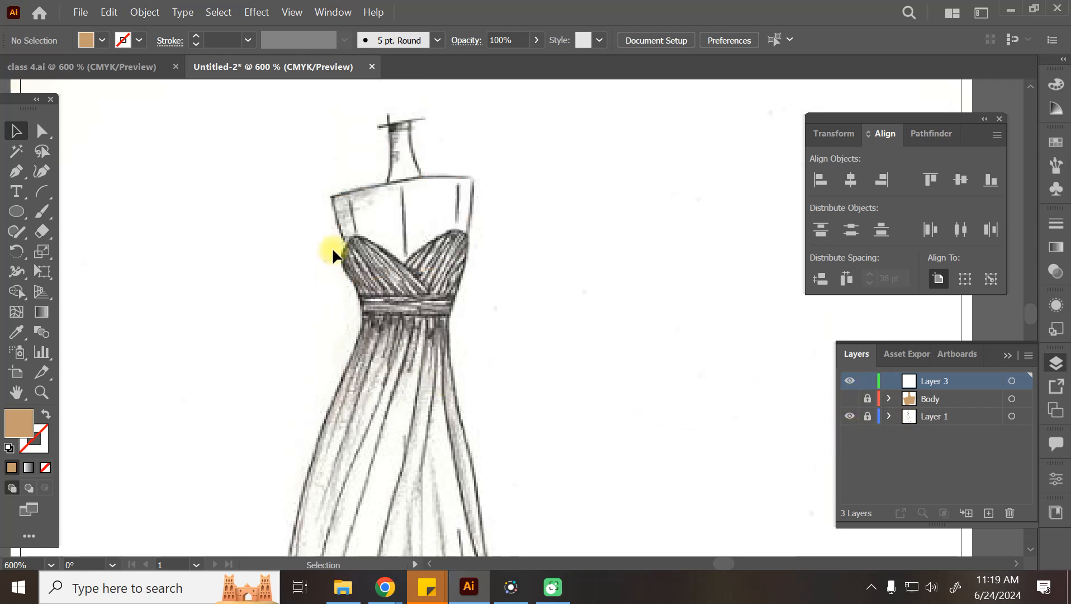
# Step: Start the bodice outline with the Curvature tool from the waistband up the left side to the left cup's peak, without fill
pyautogui.hotkey('ctrl', '=')
pyautogui.hotkey('ctrl', '=')
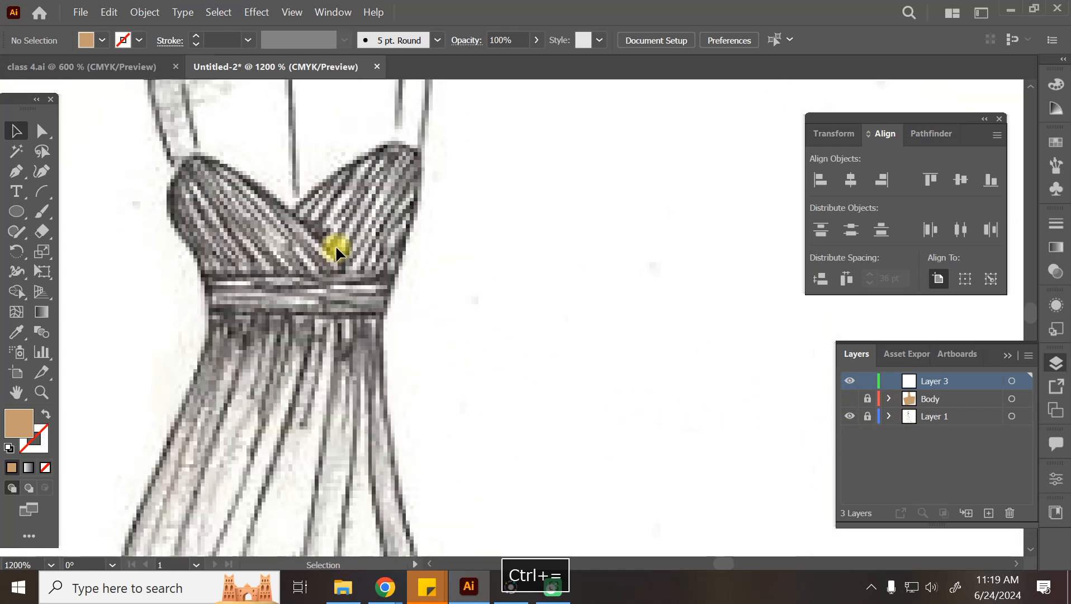
pyautogui.click(42, 171)
pyautogui.press('space')
pyautogui.moveTo(323, 303); pyautogui.dragTo(426, 357)
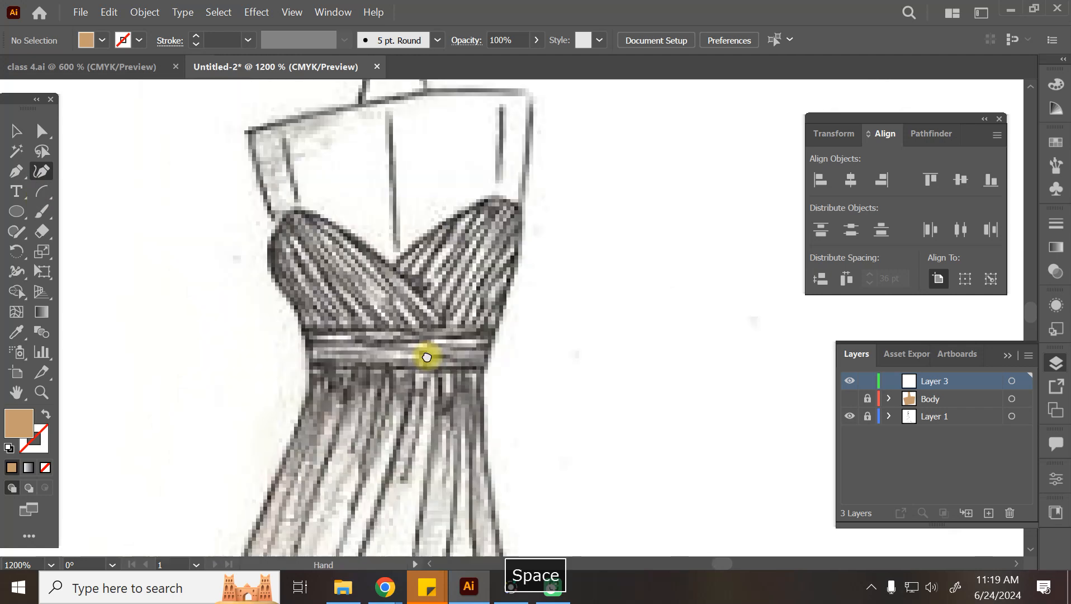
pyautogui.click(302, 330)
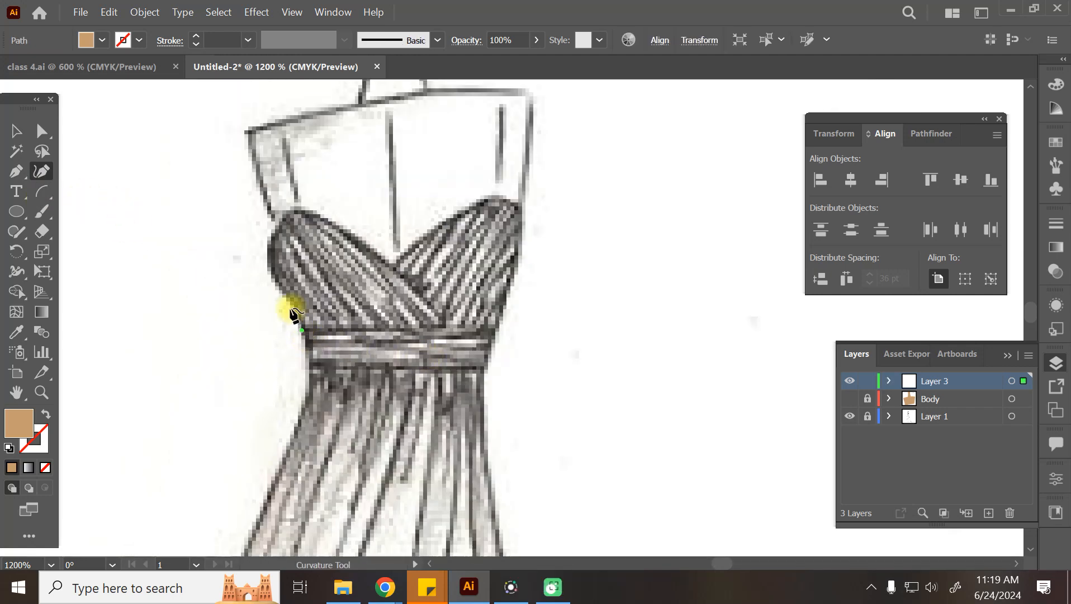
pyautogui.click(272, 276)
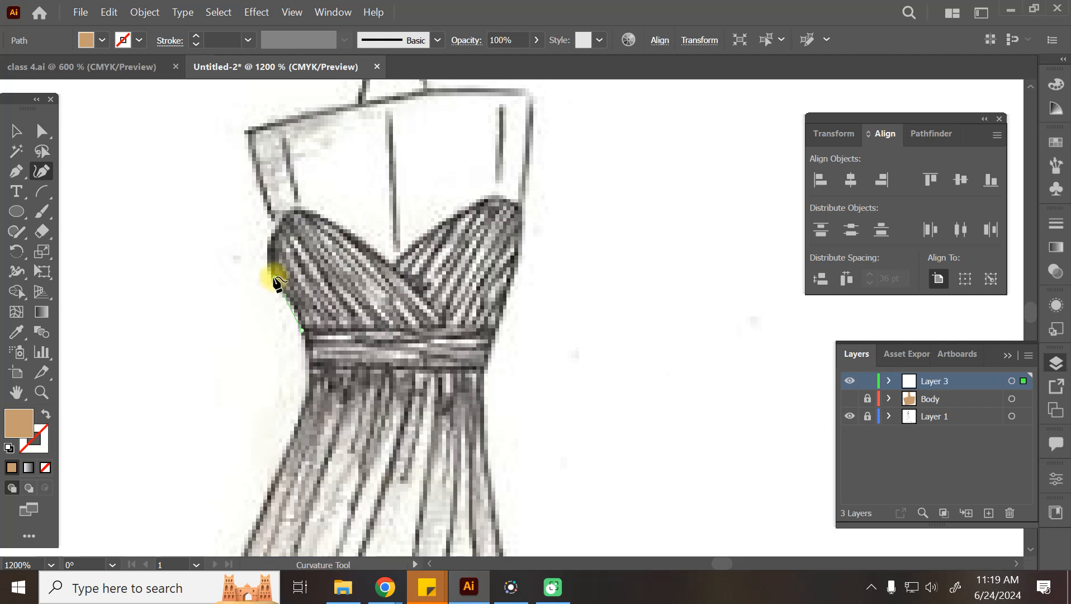
pyautogui.click(293, 207)
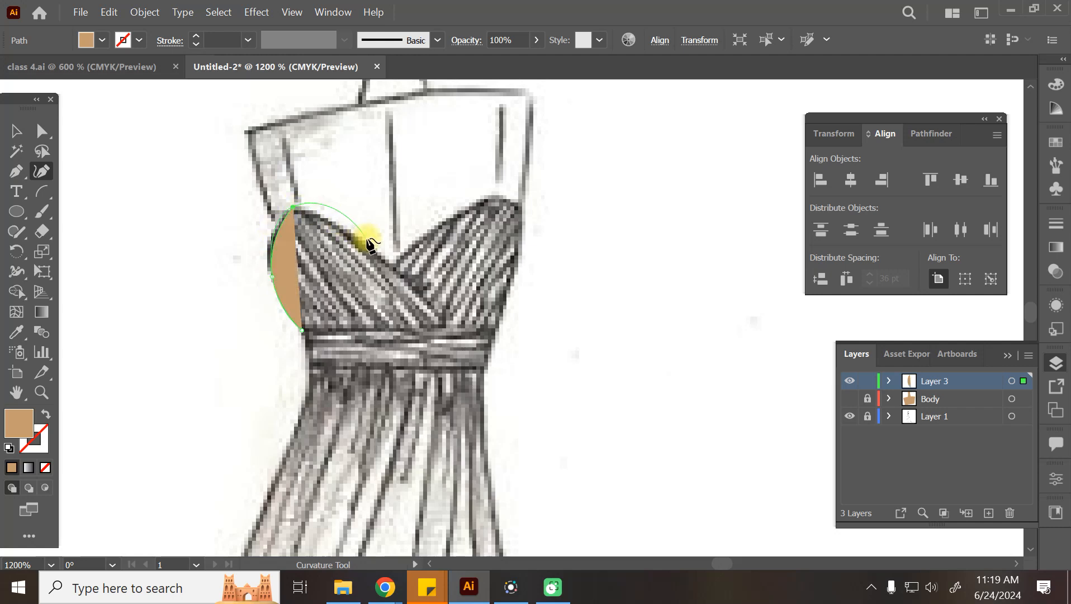
pyautogui.press('/')
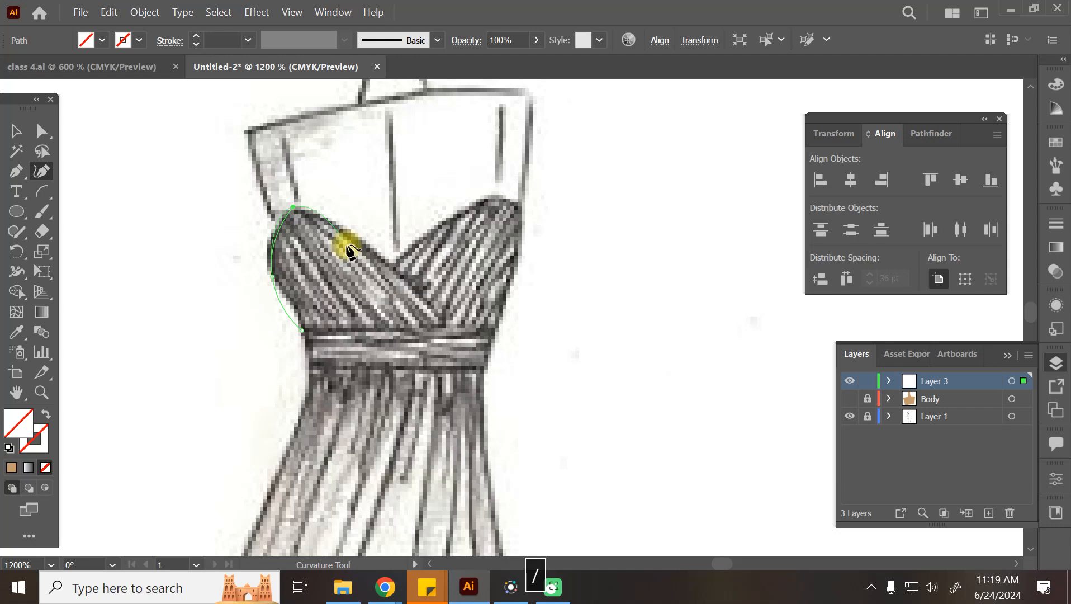
# Step: Continue the bodice outline along the sweetheart neckline and down the right side, closing it along the waistband's upper edge
pyautogui.click(389, 263)
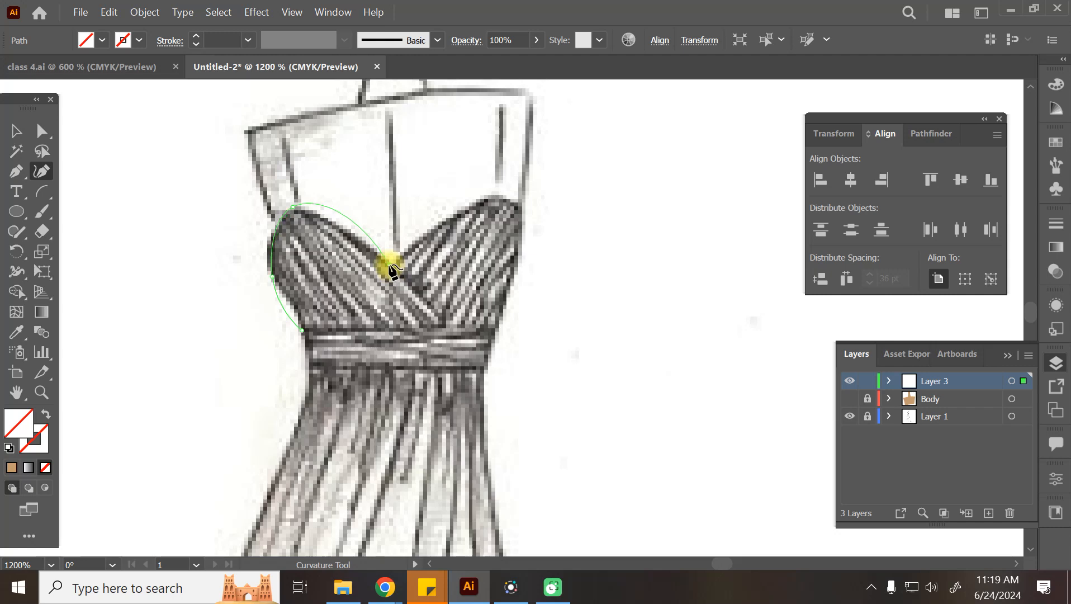
pyautogui.click(493, 195)
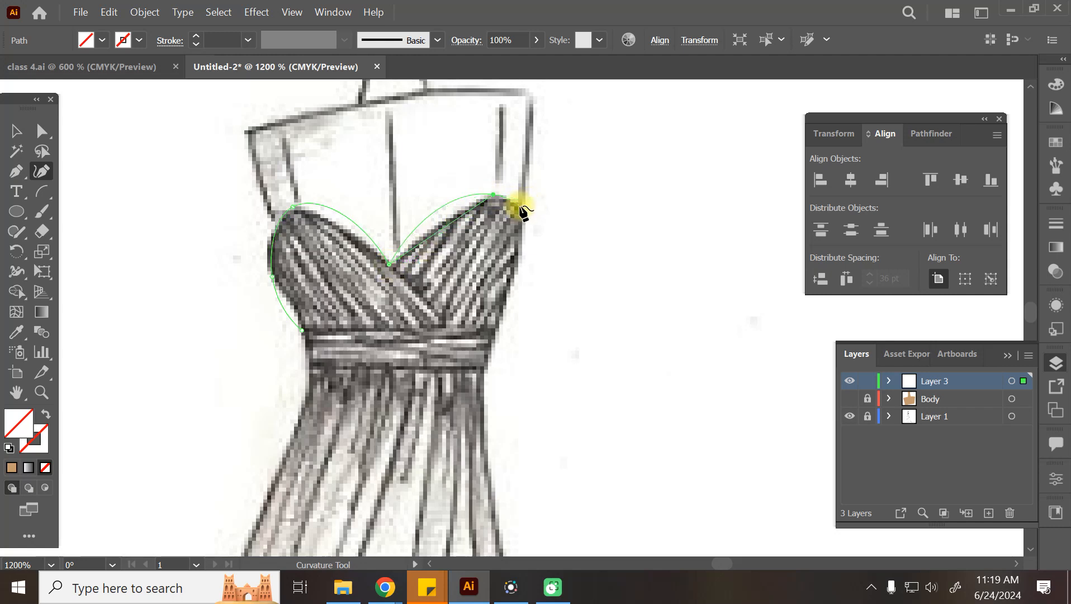
pyautogui.click(520, 206)
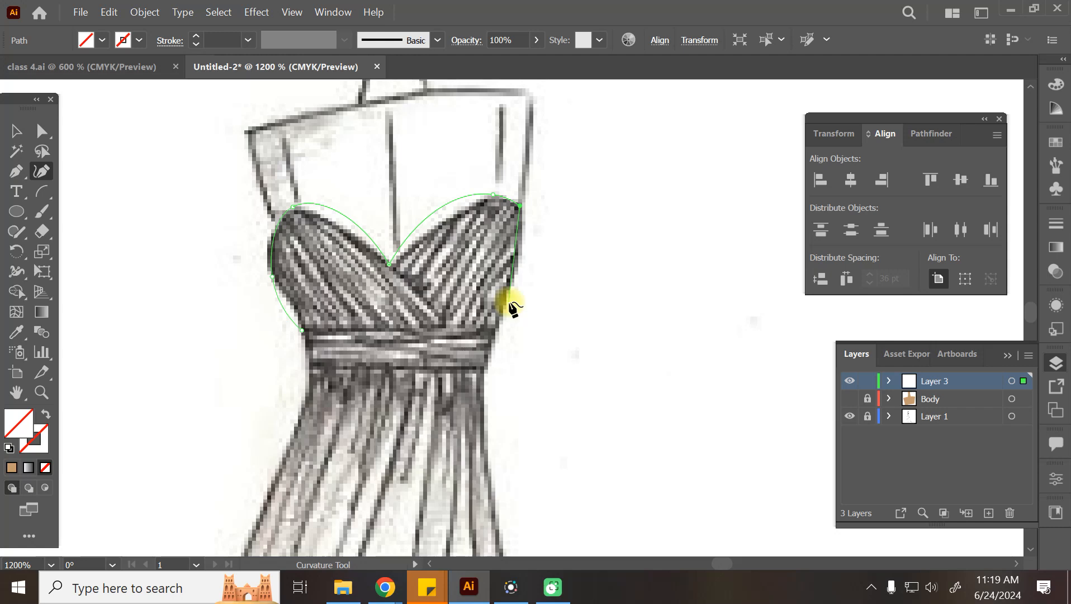
pyautogui.click(498, 329)
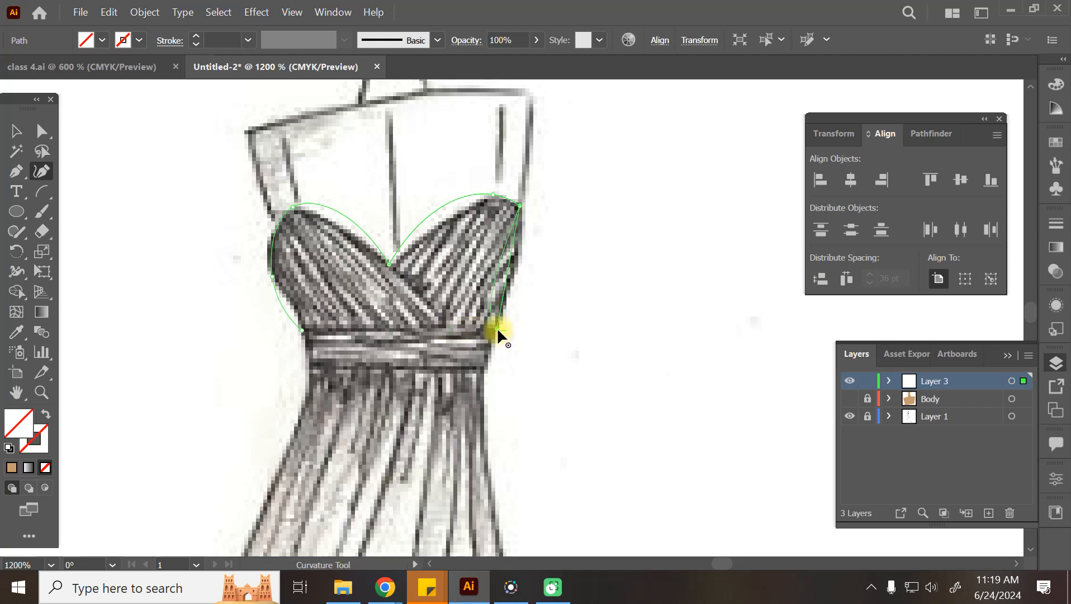
pyautogui.click(302, 330)
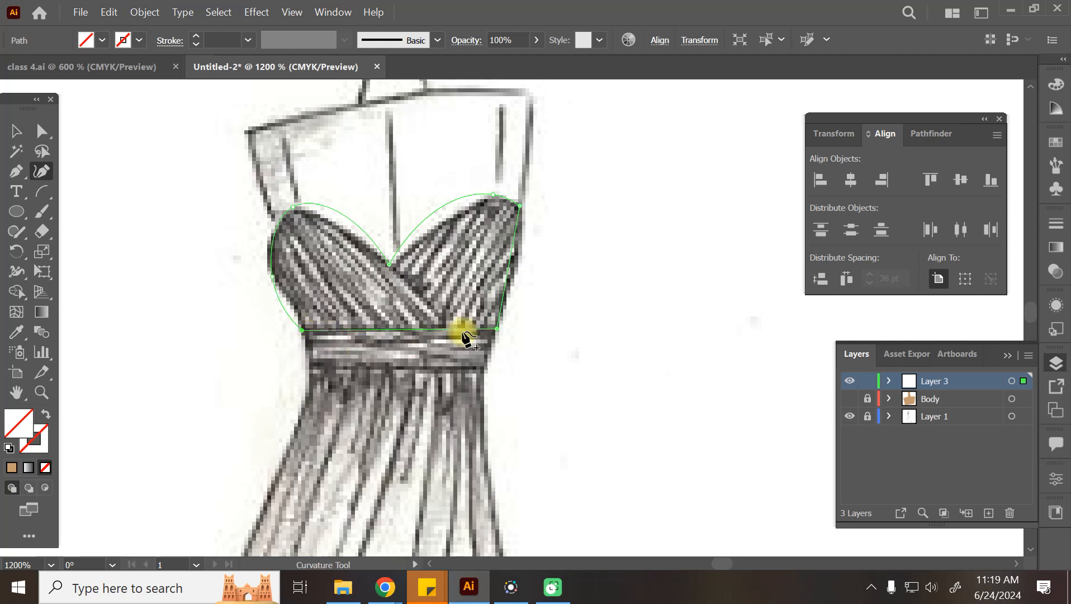
# Step: Refine the bodice outline with added and adjusted curve points along the right side, the right cup's top and the left cup's peak
pyautogui.click(515, 271)
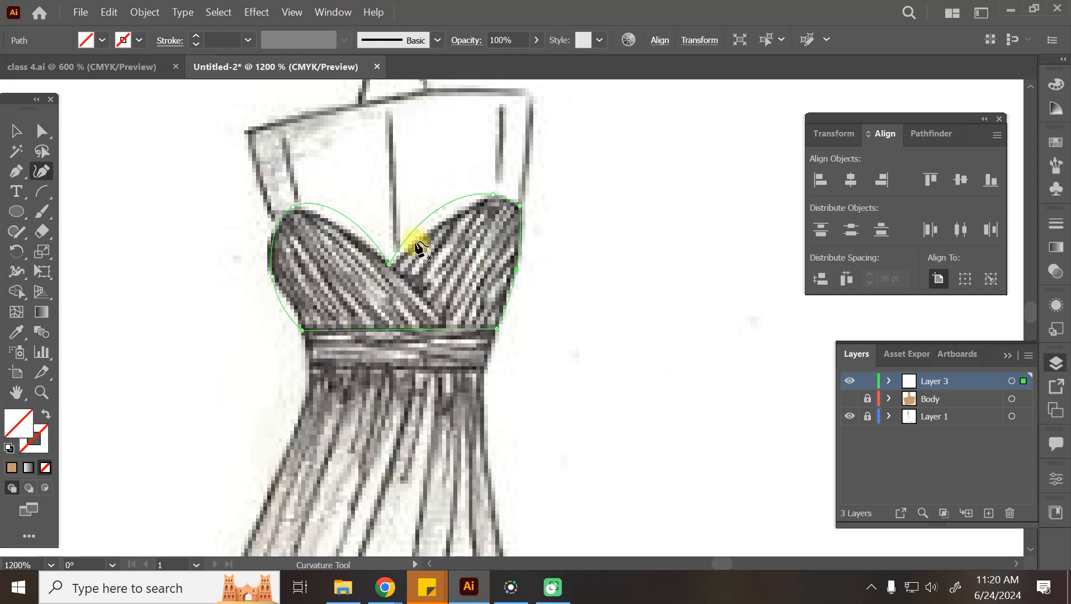
pyautogui.click(453, 212)
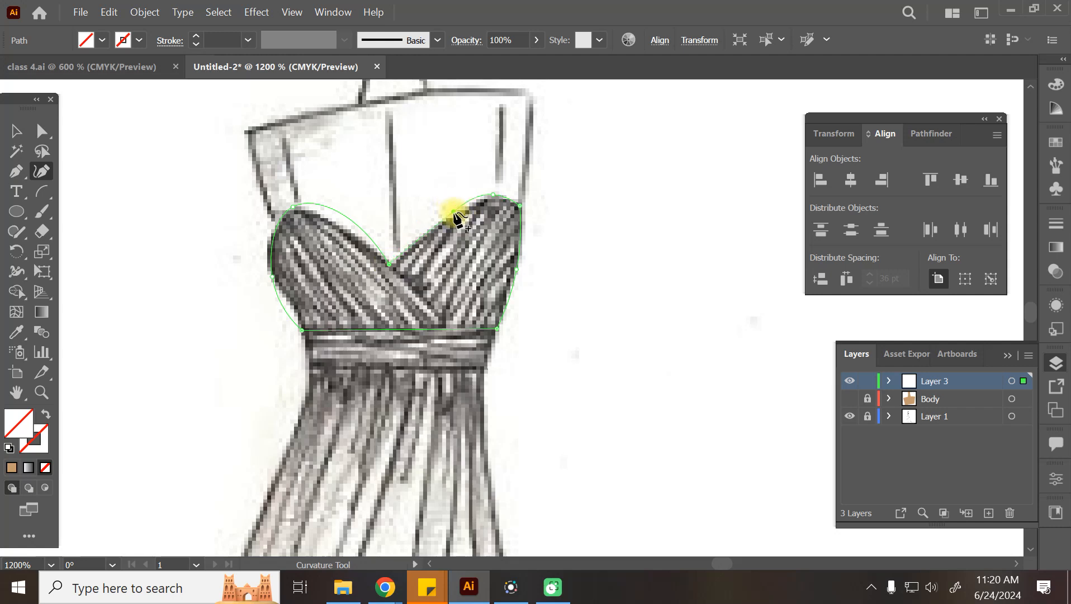
pyautogui.click(506, 197)
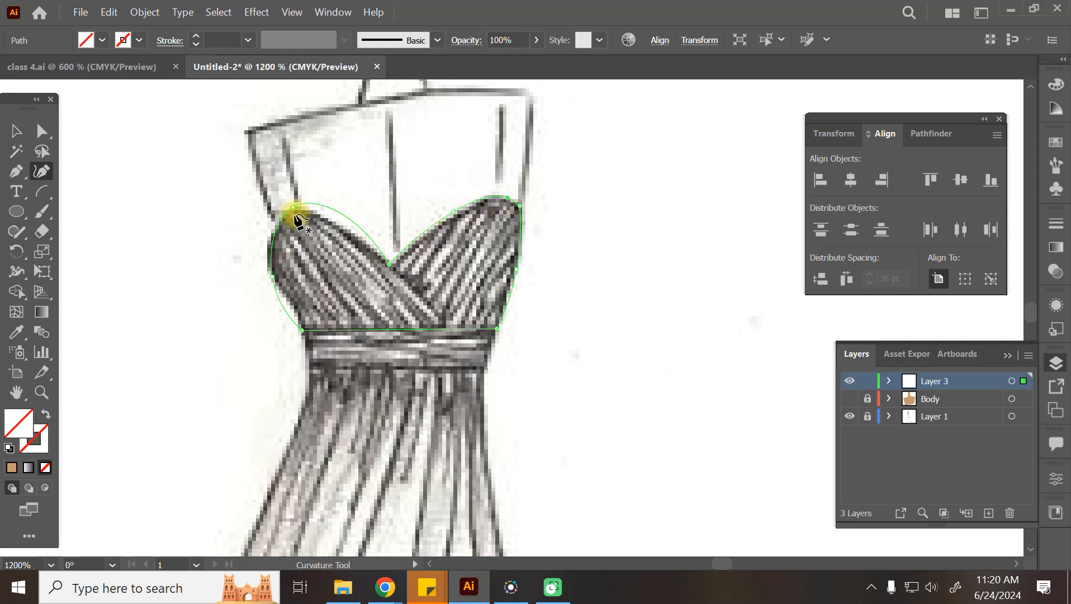
pyautogui.moveTo(293, 205)
pyautogui.mouseDown()
pyautogui.moveTo(275, 224)
pyautogui.moveTo(281, 213)
pyautogui.mouseUp()
# Step: Fill the closed bodice outline with a bright blue swatch and deselect it
pyautogui.click(16, 133)
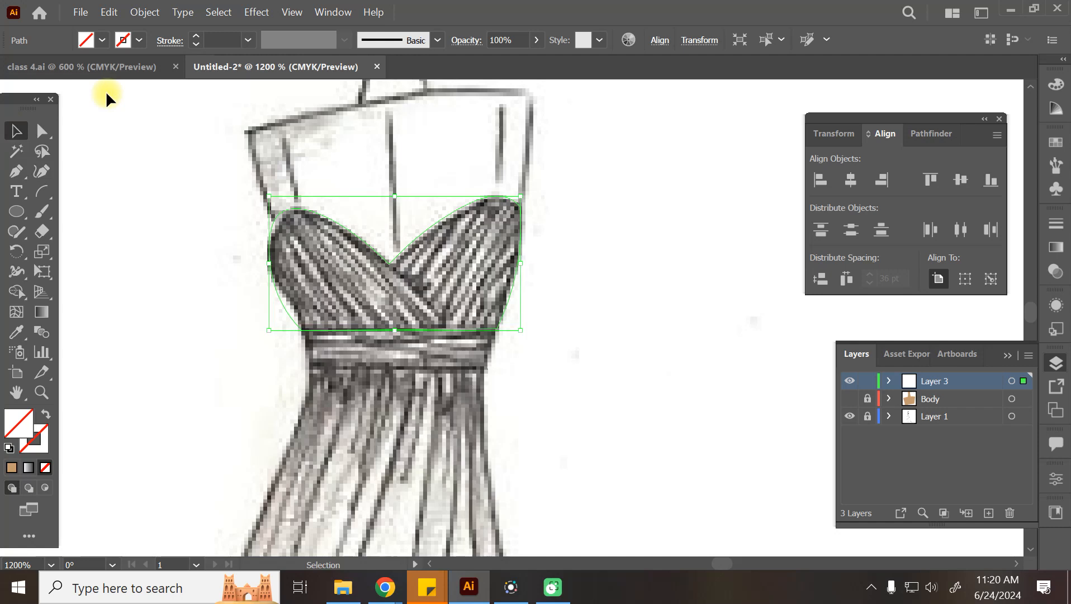
pyautogui.click(102, 41)
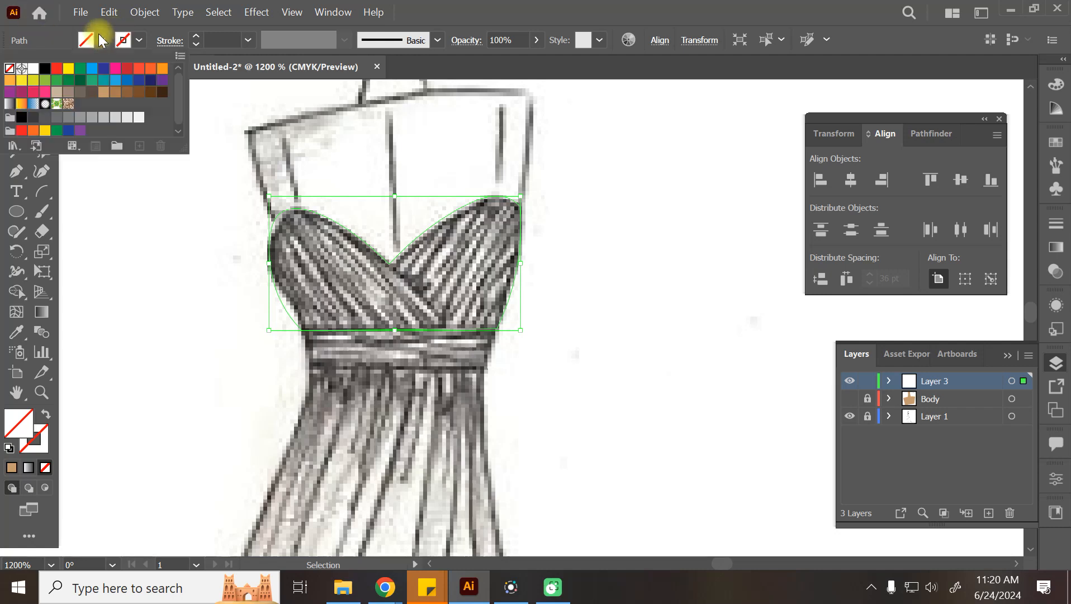
pyautogui.click(116, 80)
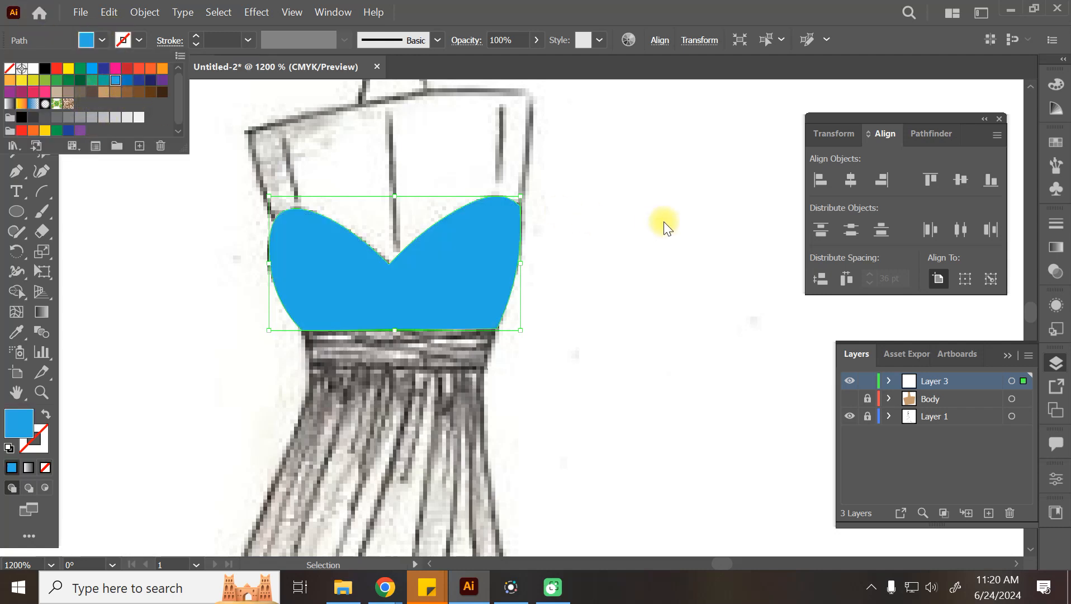
pyautogui.click(665, 221)
pyautogui.click(638, 208)
pyautogui.scroll(-4, 613, 210)
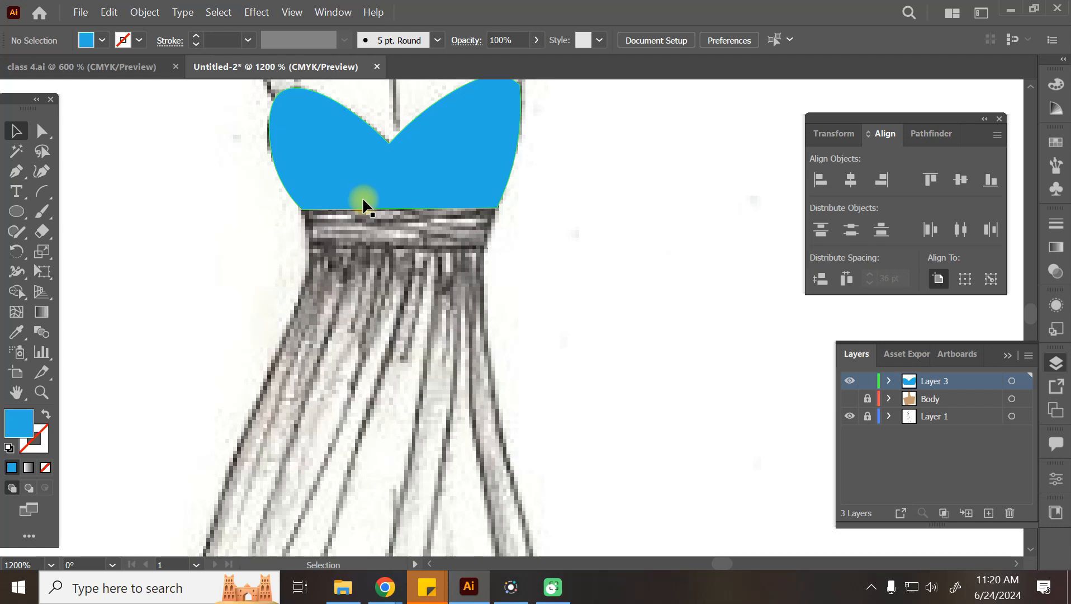
# Step: Expand Layer 3 and temporarily hide the bodice path to examine how the two cups cross in the sketch
pyautogui.click(362, 200)
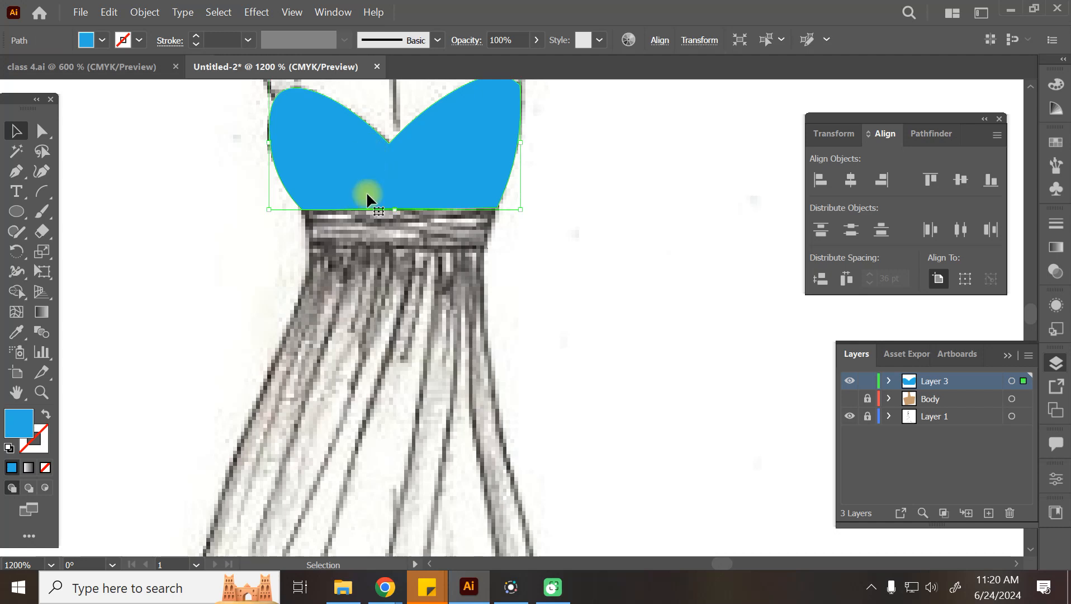
pyautogui.click(889, 380)
pyautogui.click(849, 398)
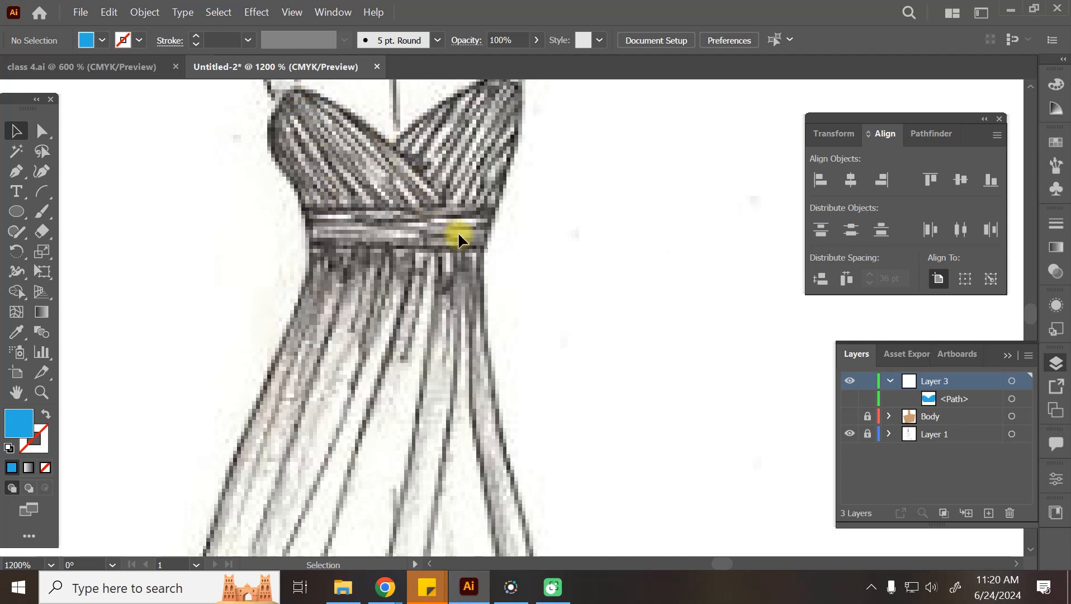
pyautogui.scroll(2, 457, 245)
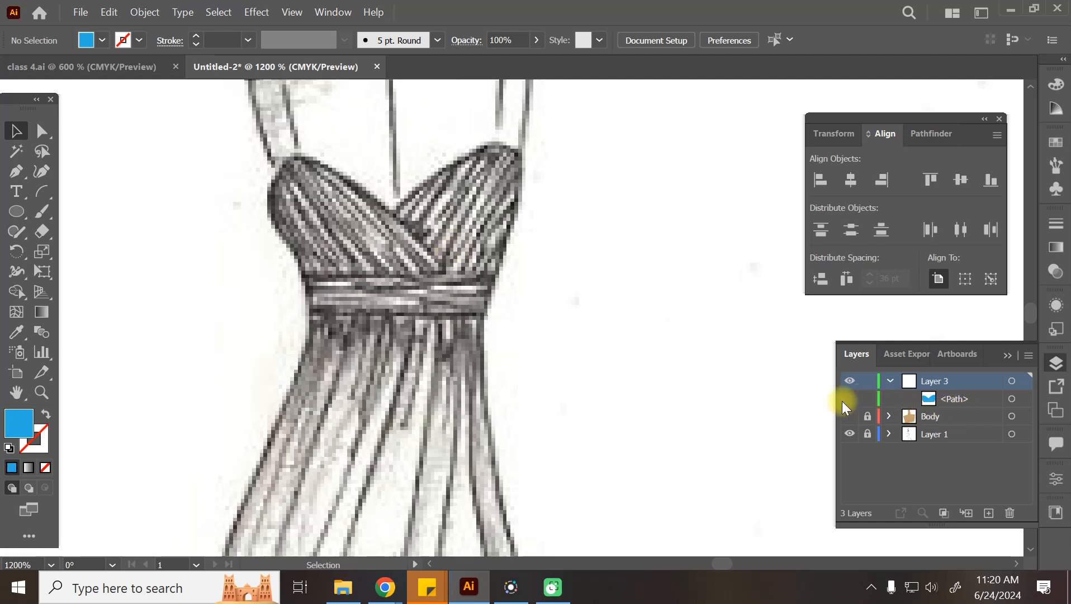
pyautogui.click(847, 399)
# Step: Reduce the bodice path to the right cup by deleting the left cup's peak and side points and curving the inner edge outward
pyautogui.click(446, 237)
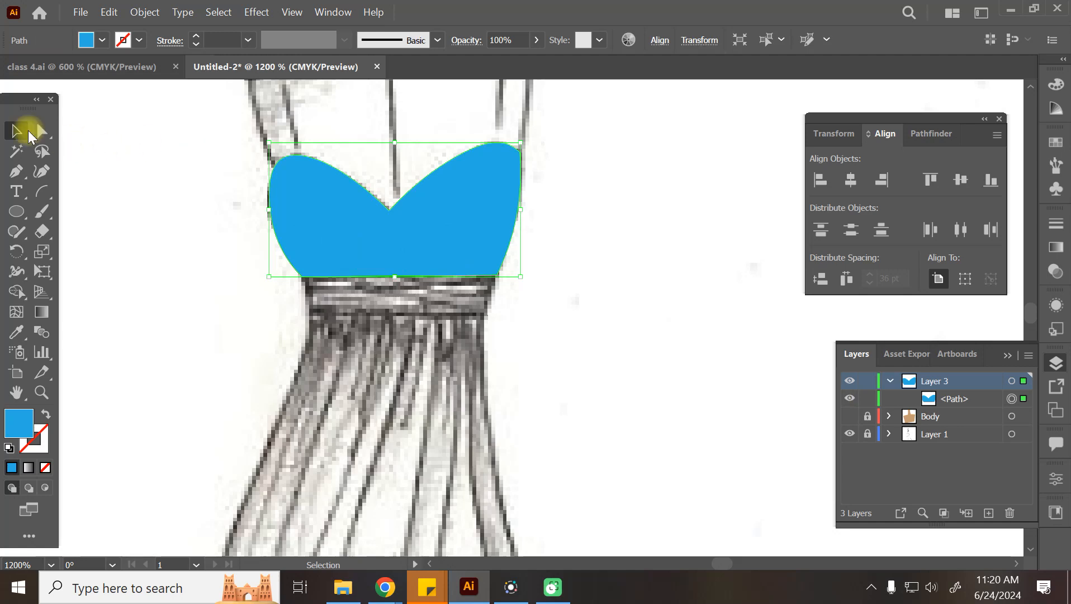
pyautogui.click(42, 171)
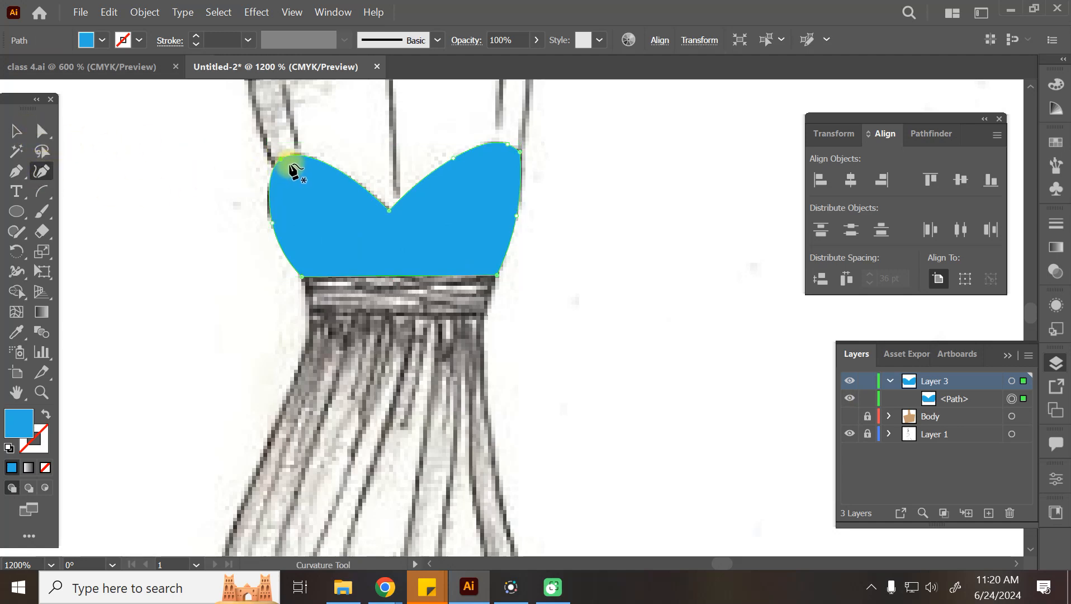
pyautogui.press('BackSpace')
pyautogui.click(274, 225)
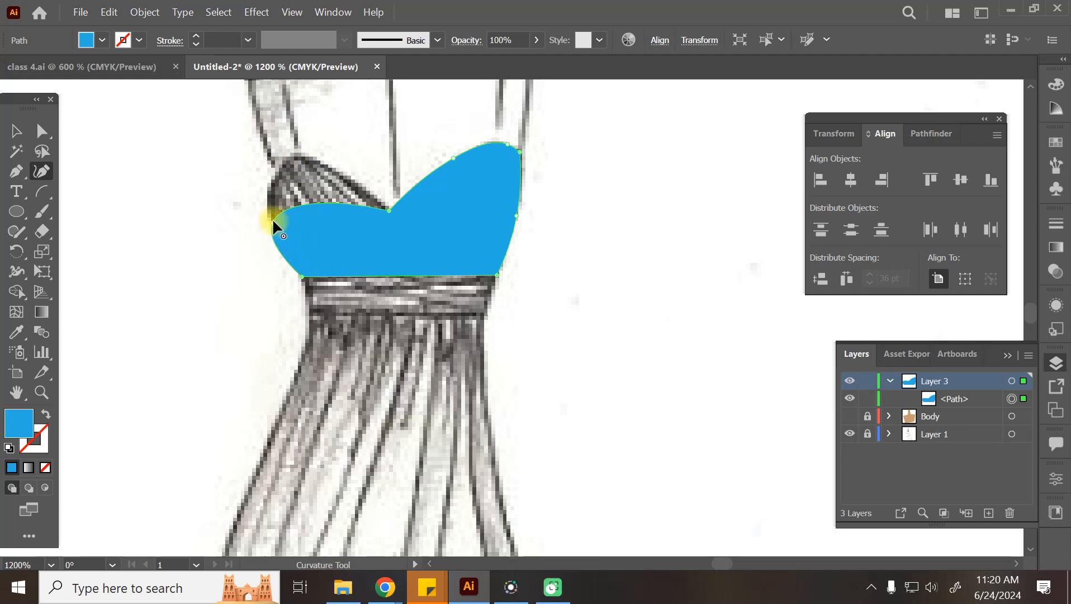
pyautogui.press('BackSpace')
pyautogui.moveTo(329, 246); pyautogui.dragTo(334, 256)
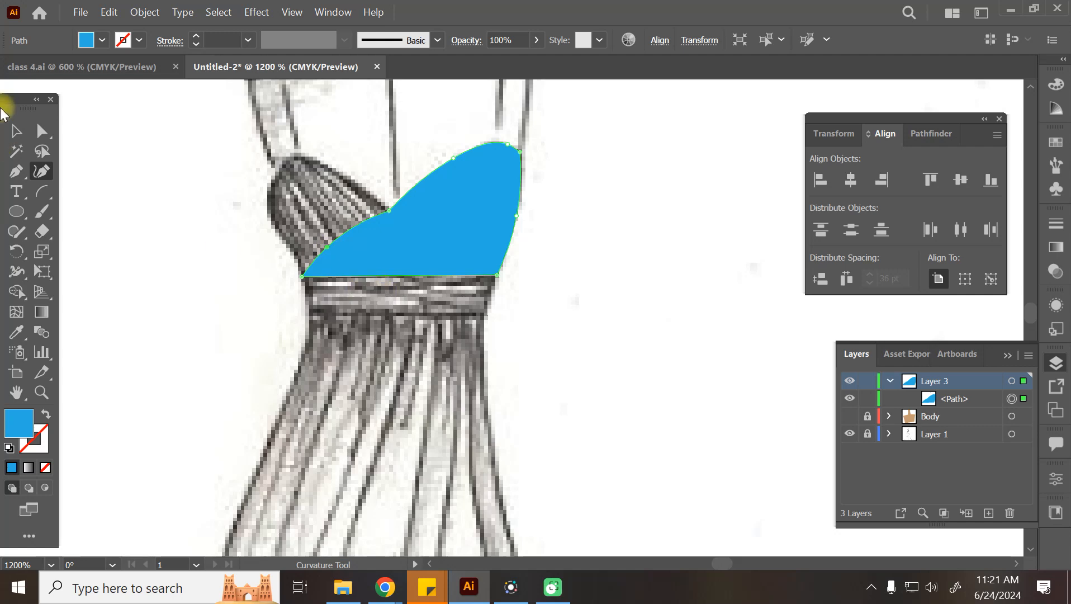
pyautogui.click(15, 131)
pyautogui.moveTo(434, 224); pyautogui.dragTo(605, 281)
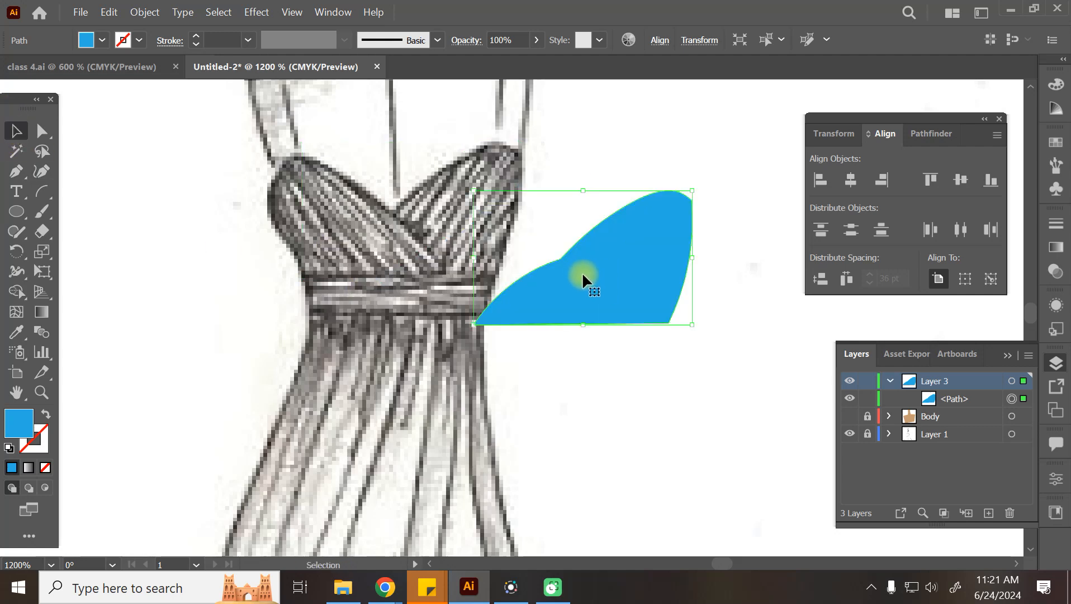
pyautogui.hotkey('ctrl', 'z')
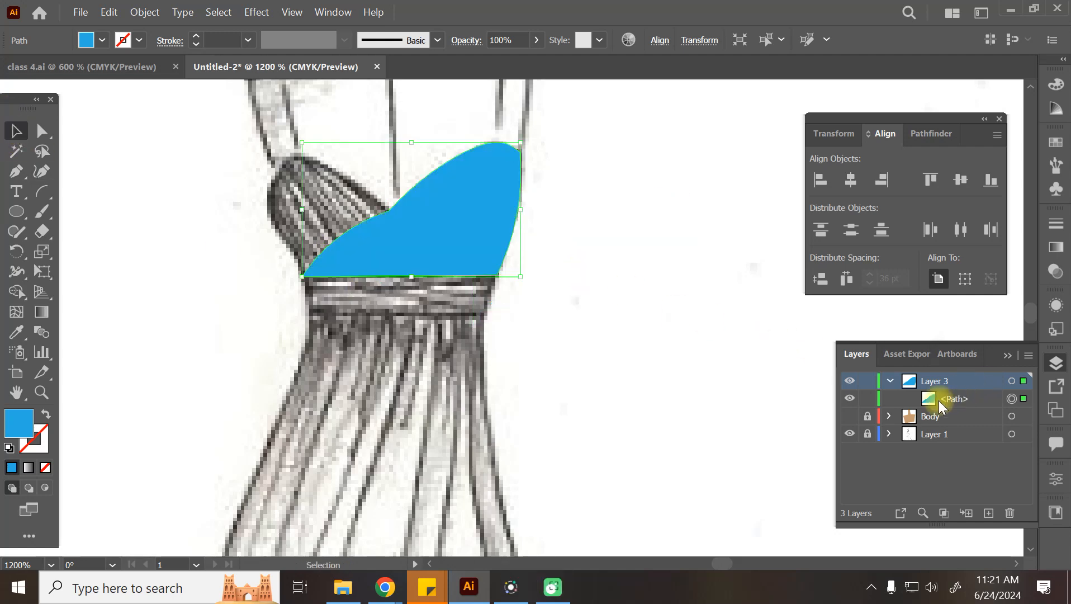
# Step: Hide the right cup and trace the left cup as a closed Curvature shape along the crossover neckline, the waistband and the left side
pyautogui.click(850, 398)
pyautogui.click(42, 172)
pyautogui.click(291, 156)
pyautogui.click(392, 207)
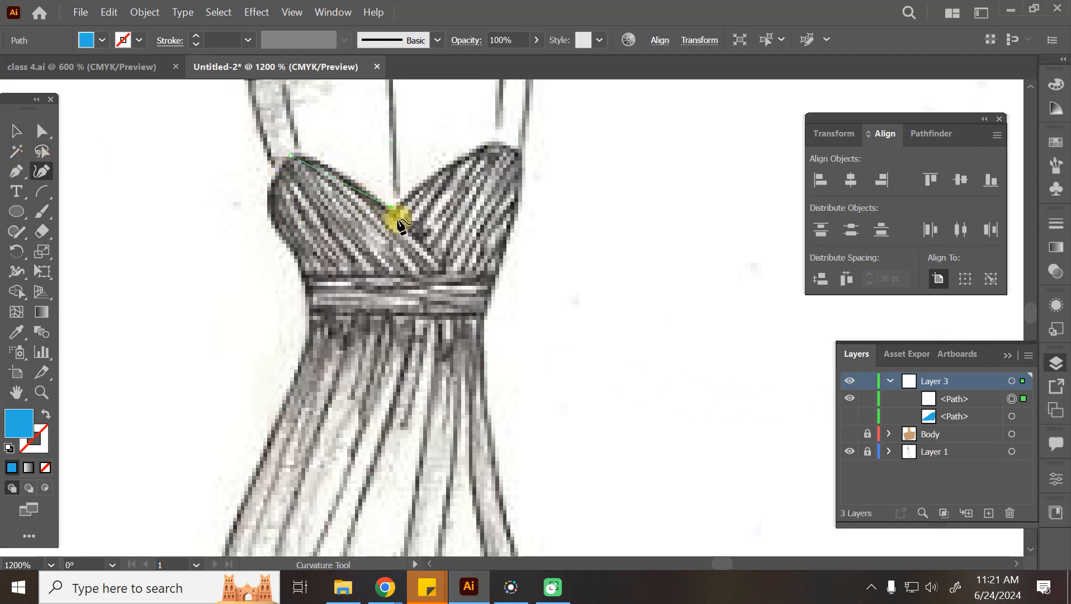
pyautogui.click(447, 272)
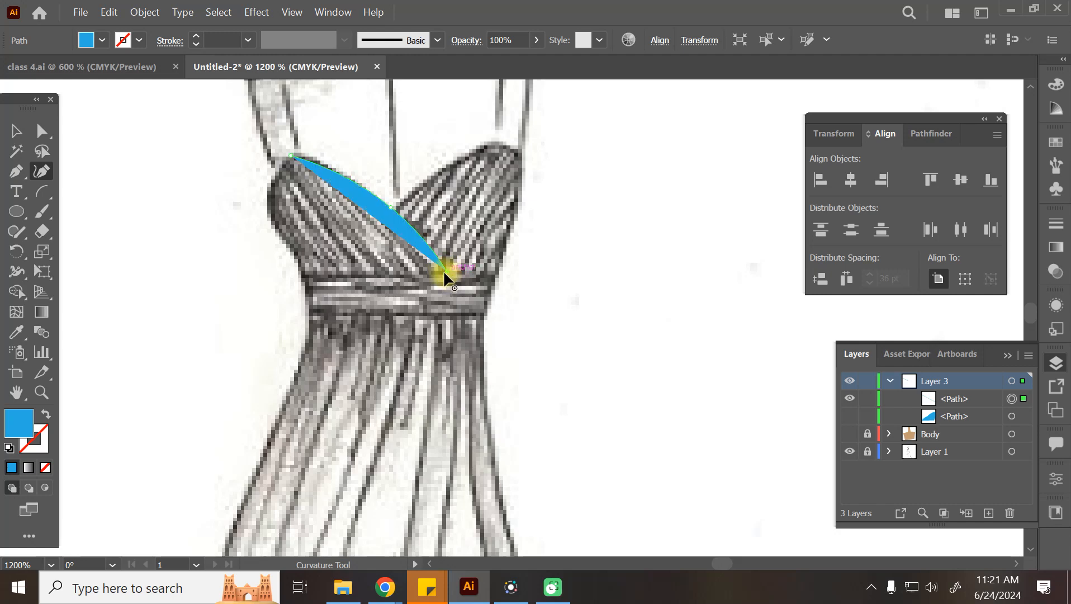
pyautogui.click(302, 277)
pyautogui.click(290, 246)
pyautogui.click(263, 200)
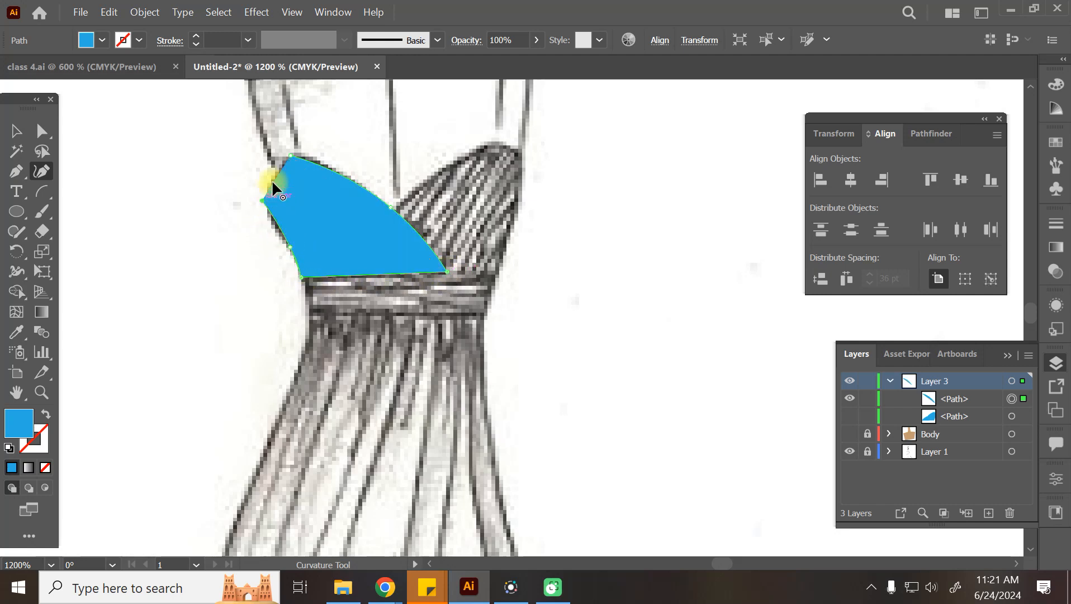
pyautogui.click(291, 156)
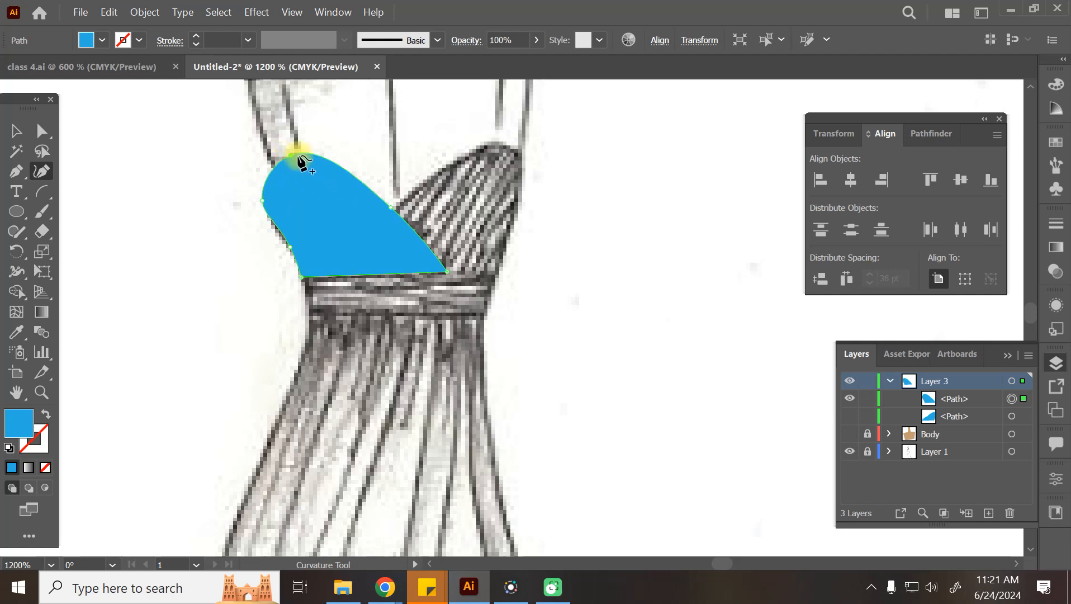
# Step: Fit the left cup's peak, side and neckline points to the sketch, viewing it temporarily as an outline, and restore its blue fill
pyautogui.moveTo(302, 166); pyautogui.dragTo(294, 154)
pyautogui.hotkey('shift', 'x')
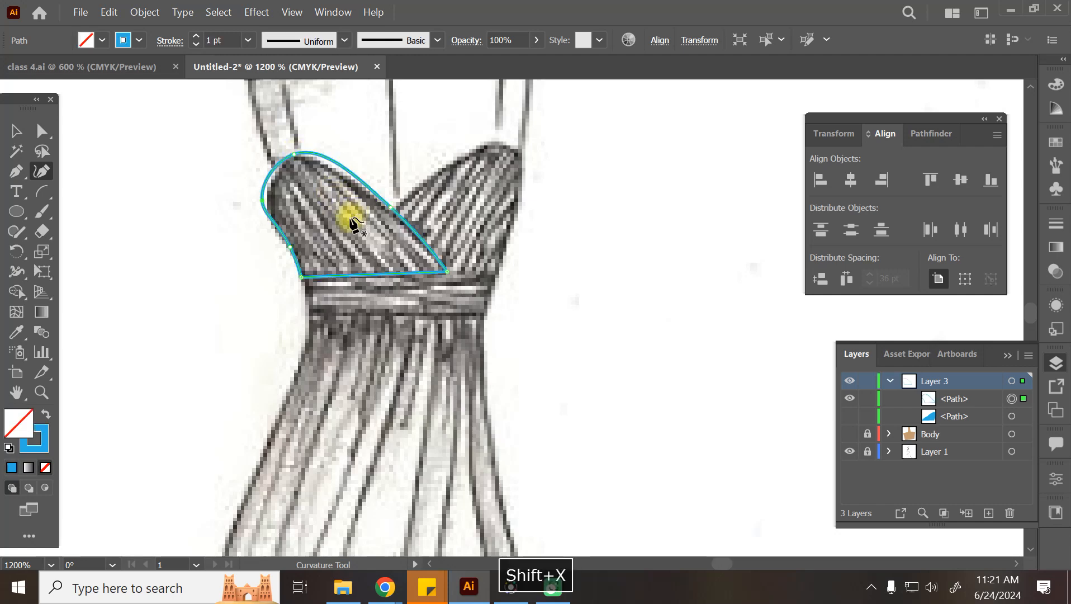
pyautogui.moveTo(262, 199); pyautogui.dragTo(270, 216)
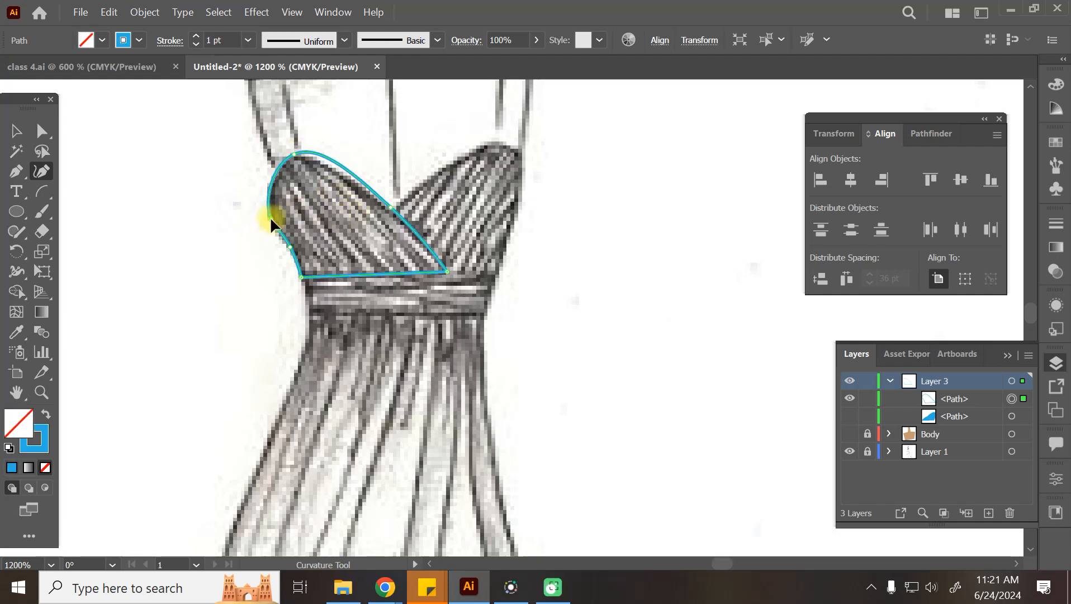
pyautogui.moveTo(389, 206); pyautogui.dragTo(406, 228)
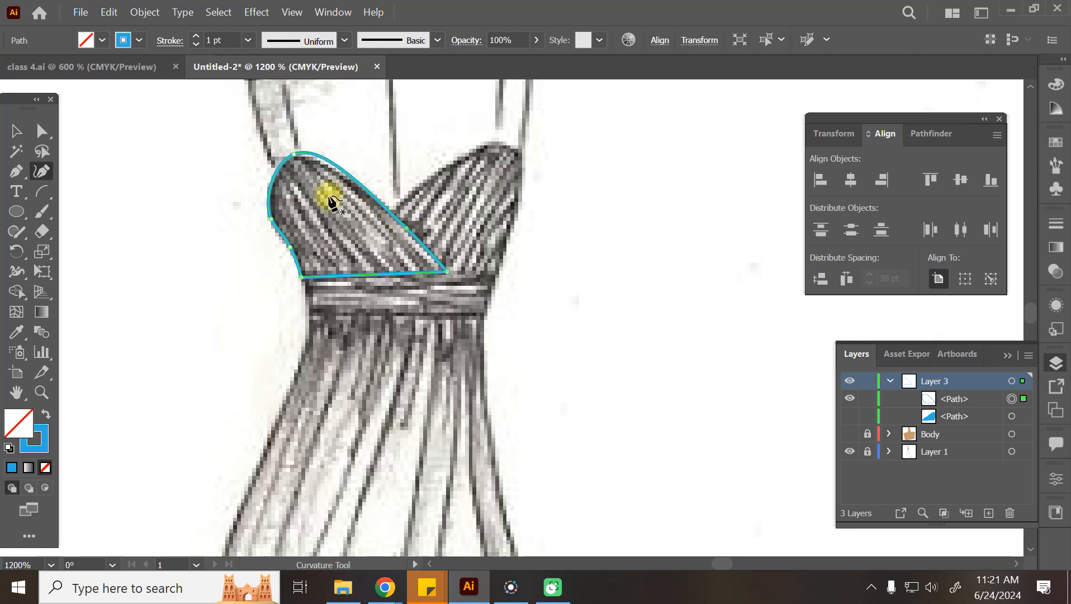
pyautogui.moveTo(295, 155); pyautogui.dragTo(289, 158)
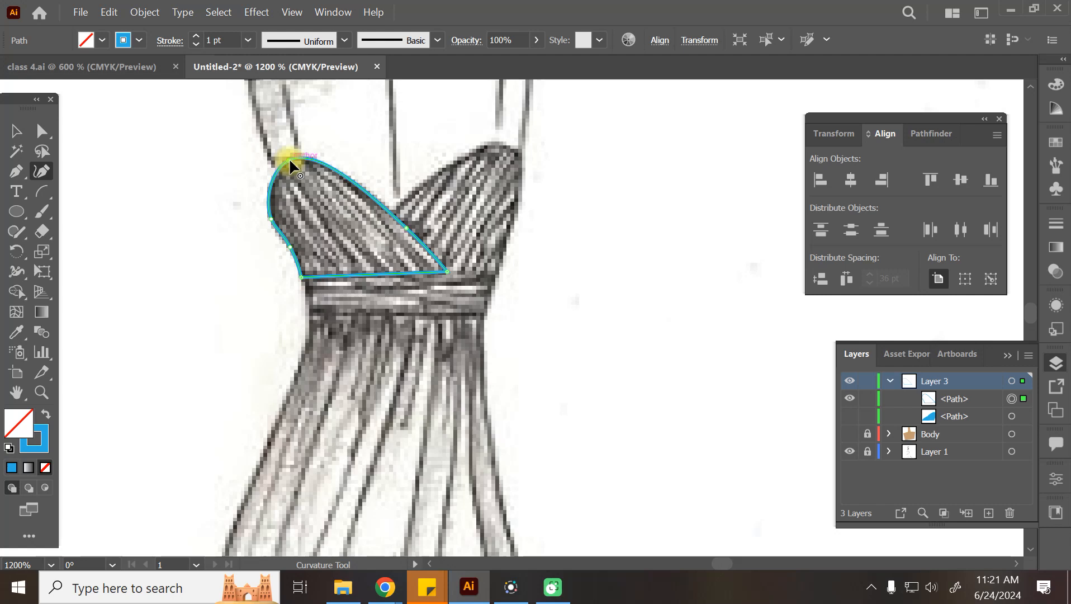
pyautogui.hotkey('shift', 'x')
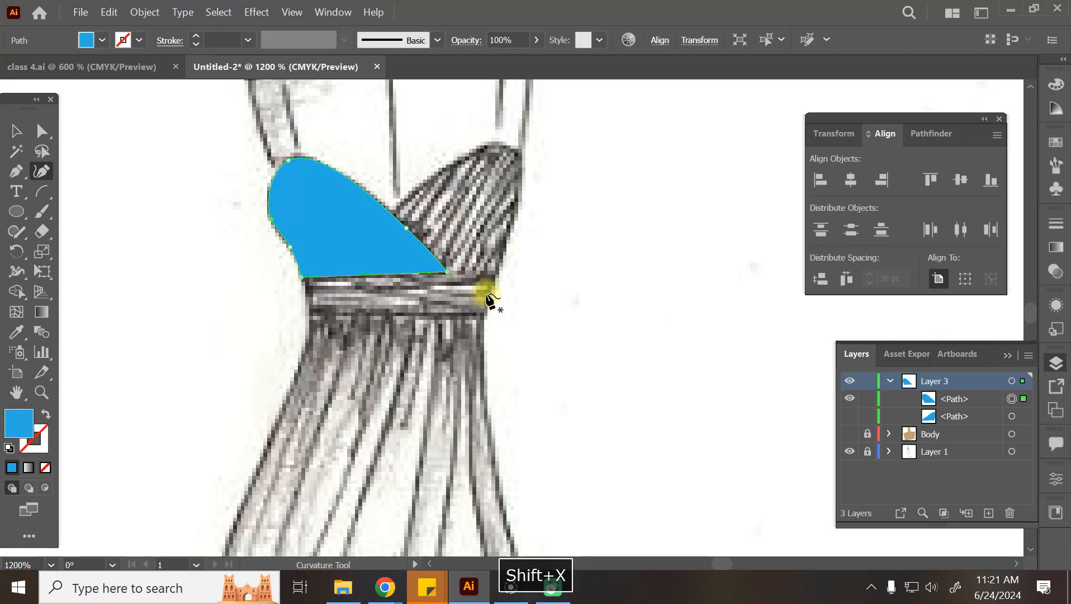
# Step: Show the right cup again and darken its blue fill to about 57% brightness
pyautogui.click(849, 416)
pyautogui.click(16, 131)
pyautogui.click(468, 211)
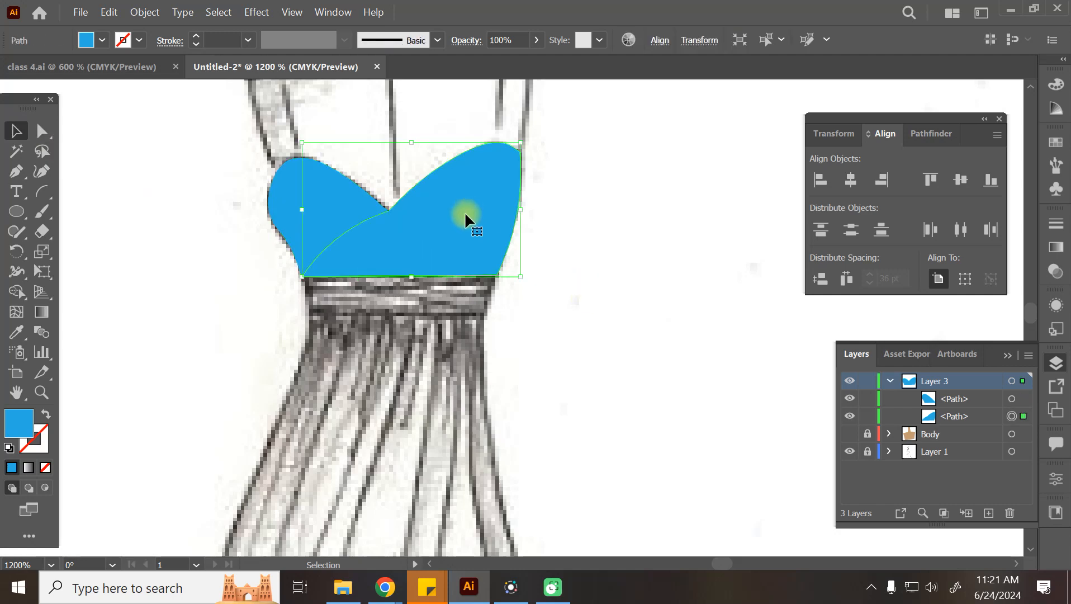
pyautogui.doubleClick(15, 435)
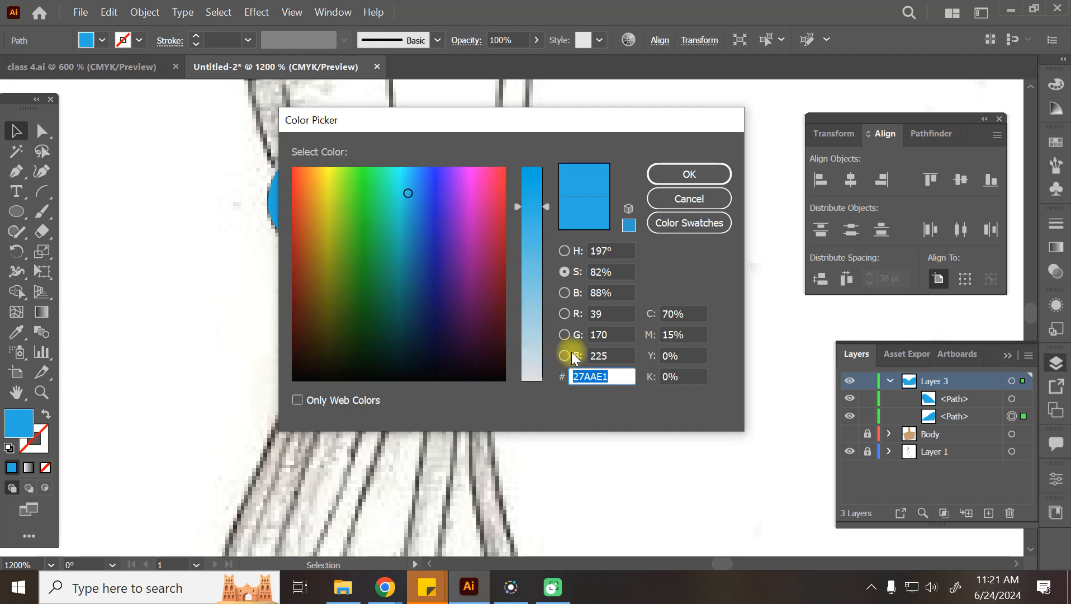
pyautogui.click(564, 292)
pyautogui.moveTo(512, 211); pyautogui.dragTo(523, 256)
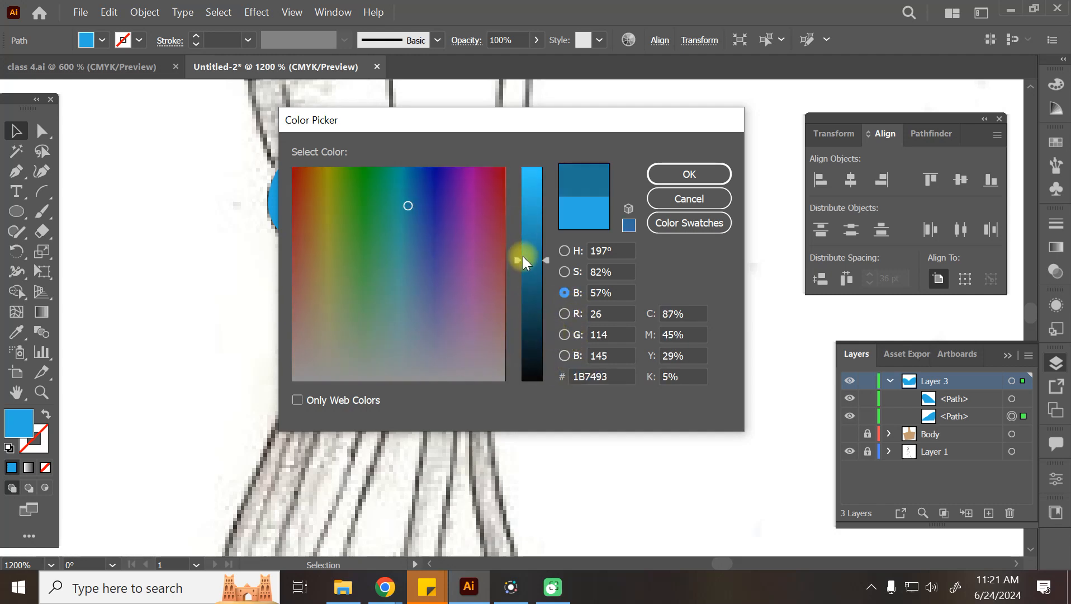
pyautogui.click(659, 174)
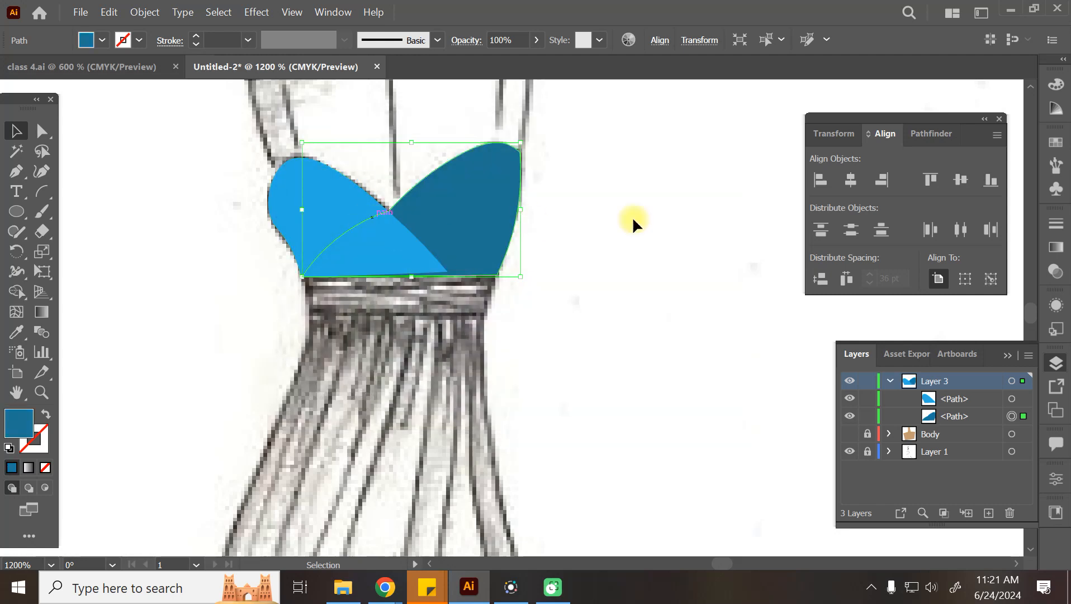
# Step: Lighten the right cup's fill slightly to a medium blue, still darker than the left cup, and deselect it
pyautogui.click(604, 263)
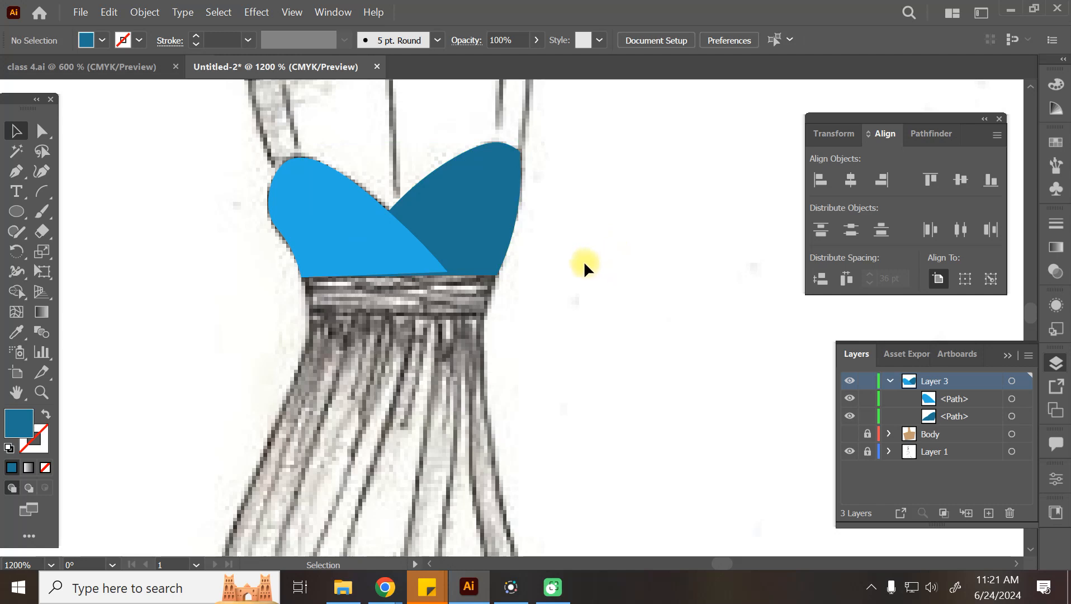
pyautogui.click(485, 195)
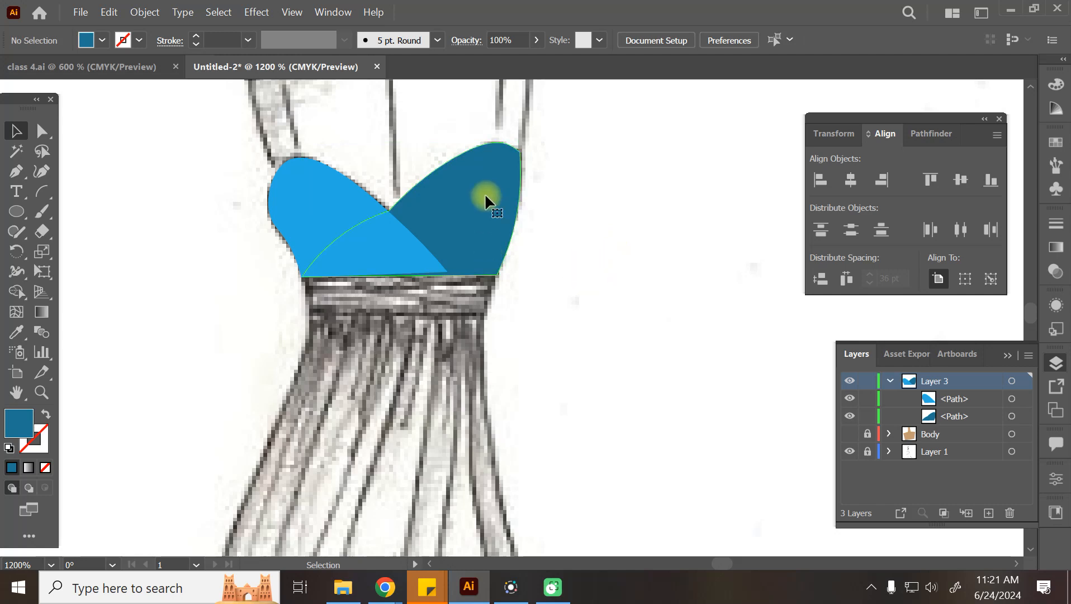
pyautogui.click(103, 40)
pyautogui.click(102, 40)
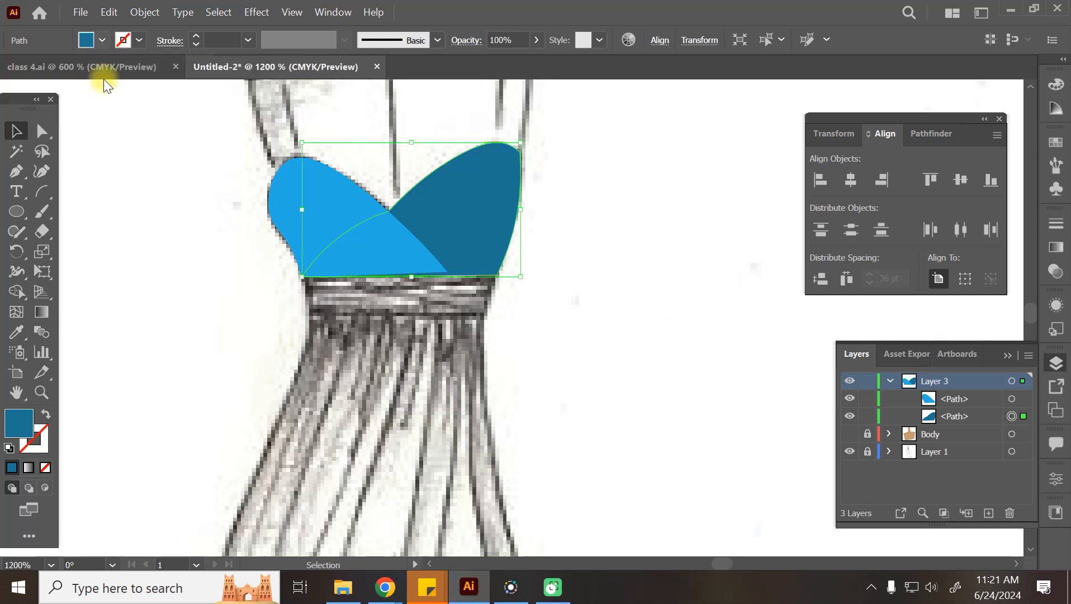
pyautogui.doubleClick(20, 424)
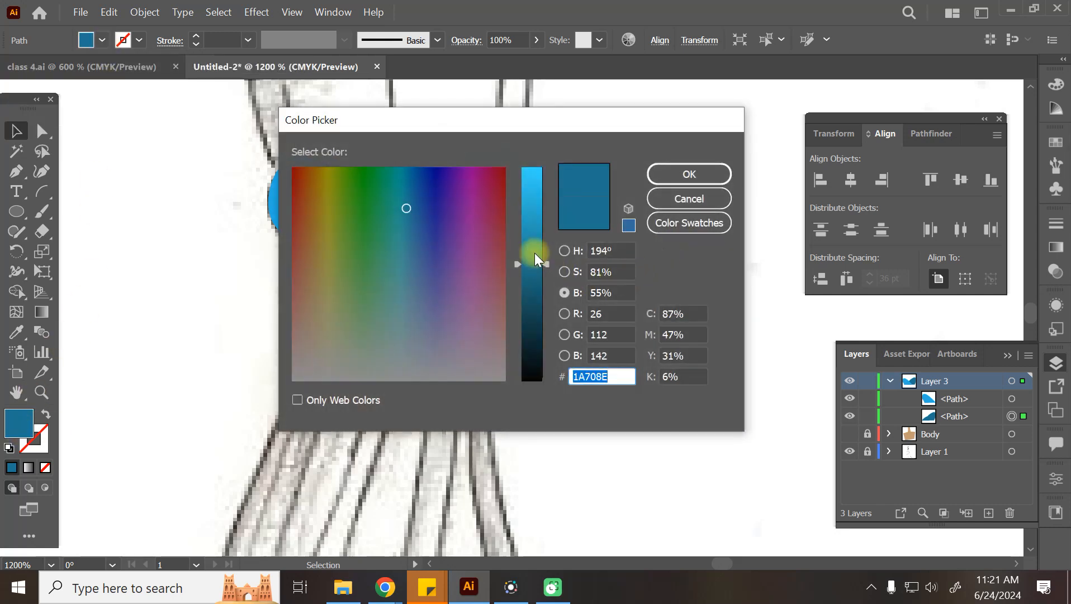
pyautogui.moveTo(535, 254); pyautogui.dragTo(536, 233)
pyautogui.click(690, 178)
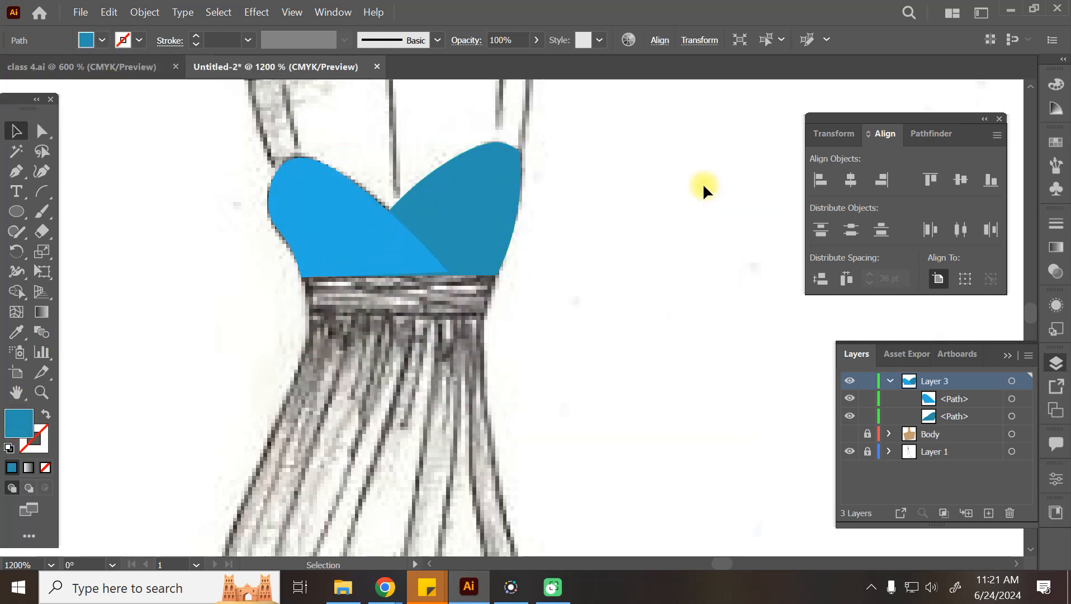
pyautogui.click(702, 183)
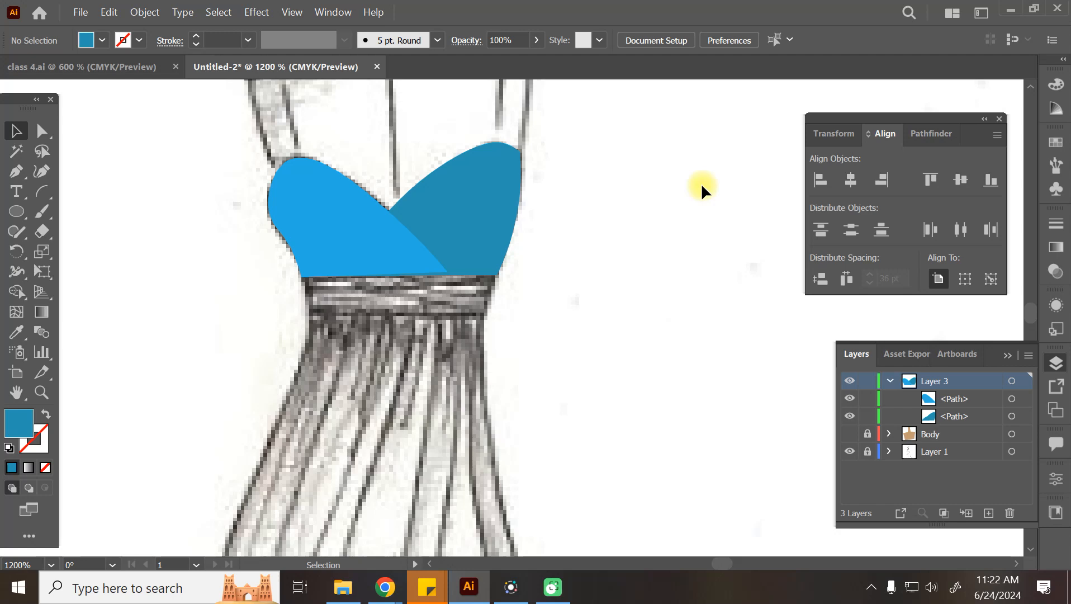
# Step: Save the document as class 4 B in Adobe Illustrator format with the Illustrator 2020 version options
pyautogui.hotkey('ctrl', 's')
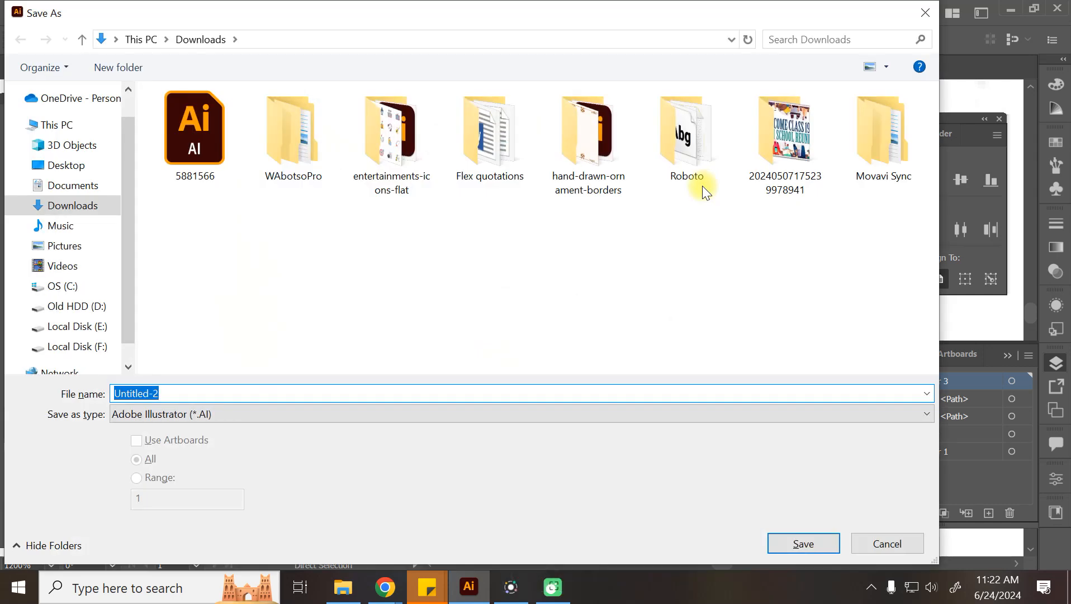
pyautogui.write('class 4')
pyautogui.press('BackSpace')
pyautogui.write('B')
pyautogui.press('Return')
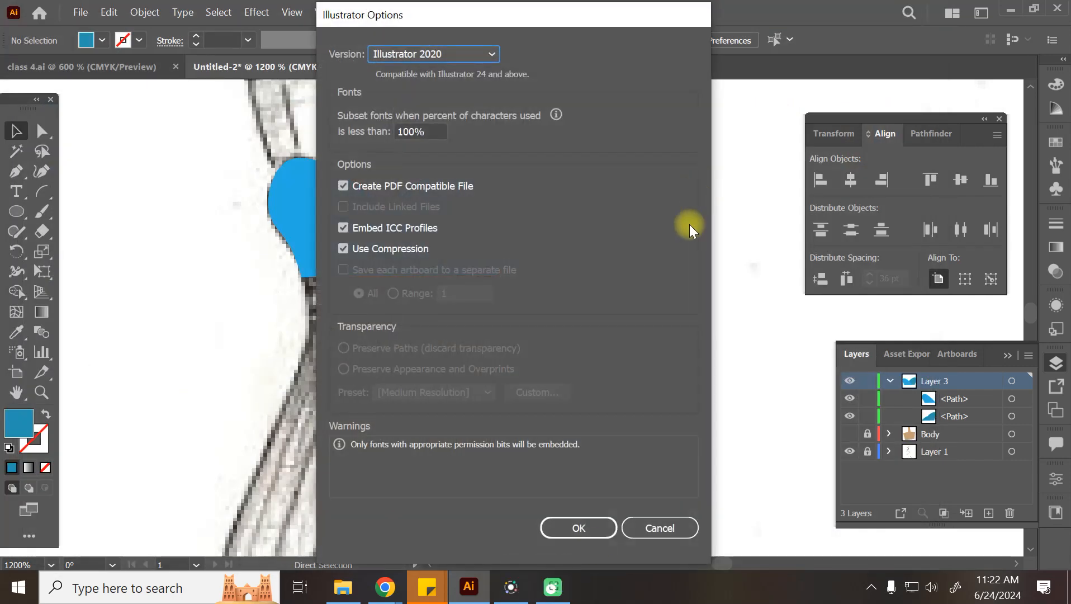
pyautogui.click(600, 533)
# Step: Move both bodice cups off the sketch to uncover the pleated bodice beneath, and undo the move
pyautogui.click(488, 227)
pyautogui.click(638, 140)
pyautogui.moveTo(638, 140); pyautogui.dragTo(592, 222)
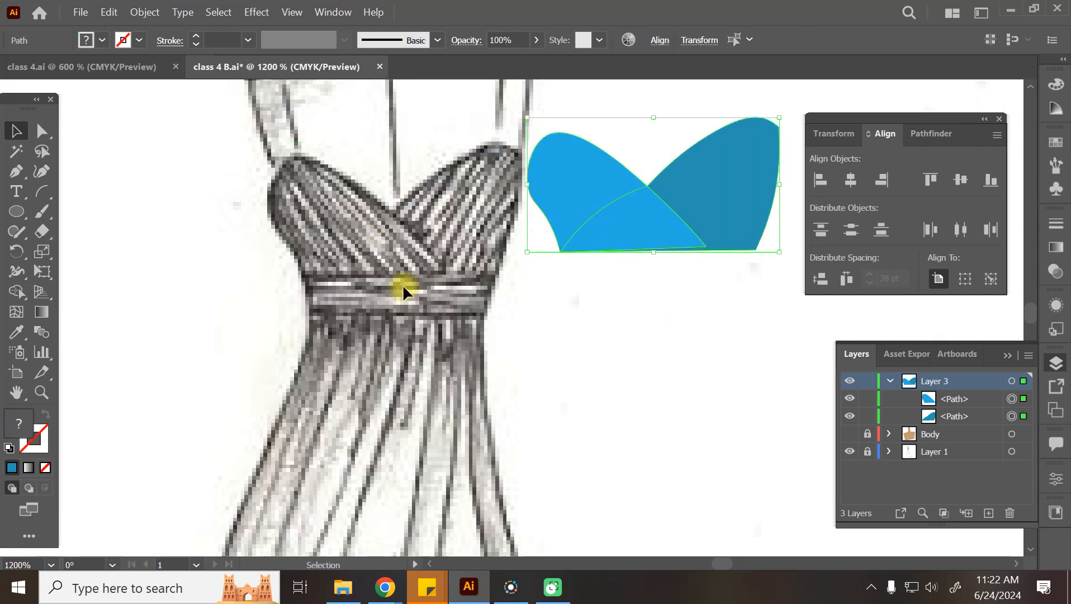
pyautogui.hotkey('ctrl', 'z')
pyautogui.hotkey('ctrl', 'z')
# Step: Examine the skirt sketch from the waistband down to the hem, including its fold lines and draped ruffle edge
pyautogui.scroll(-5, 411, 352)
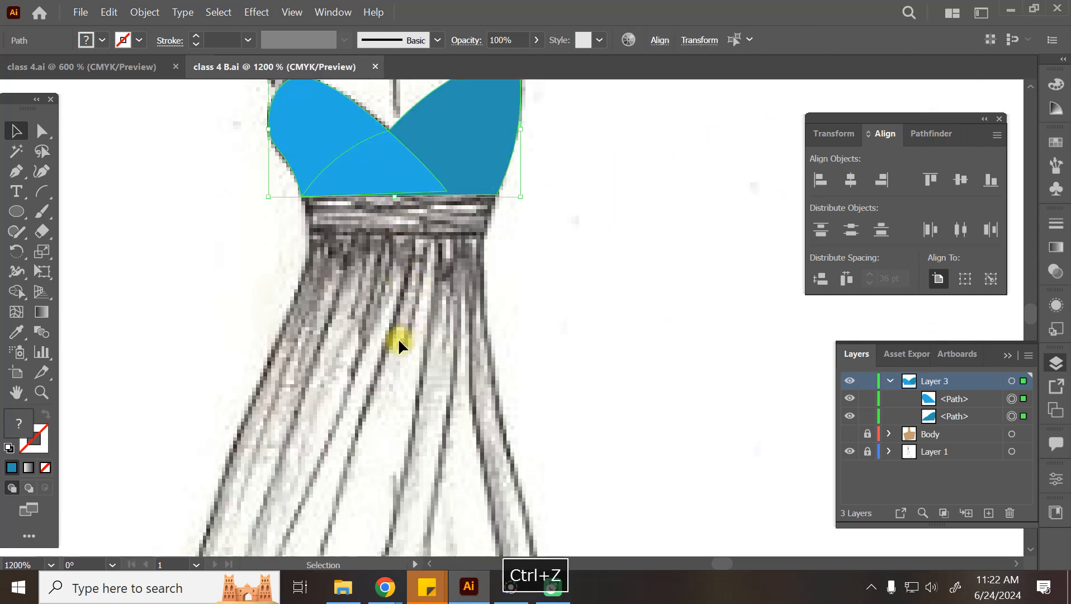
pyautogui.scroll(-8, 385, 333)
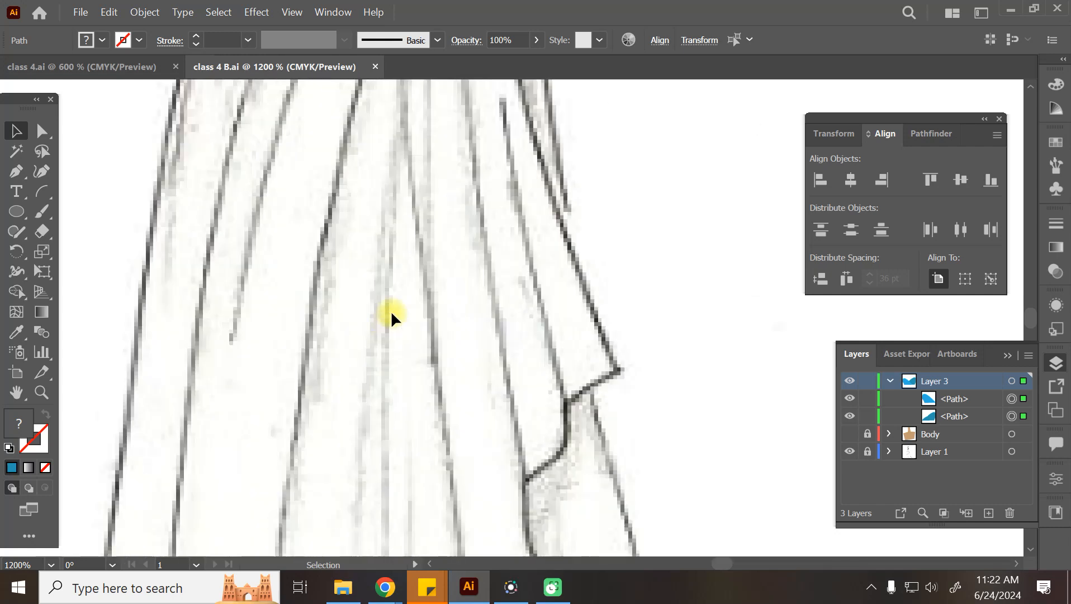
pyautogui.scroll(-2, 389, 316)
pyautogui.hotkey('ctrl', '-')
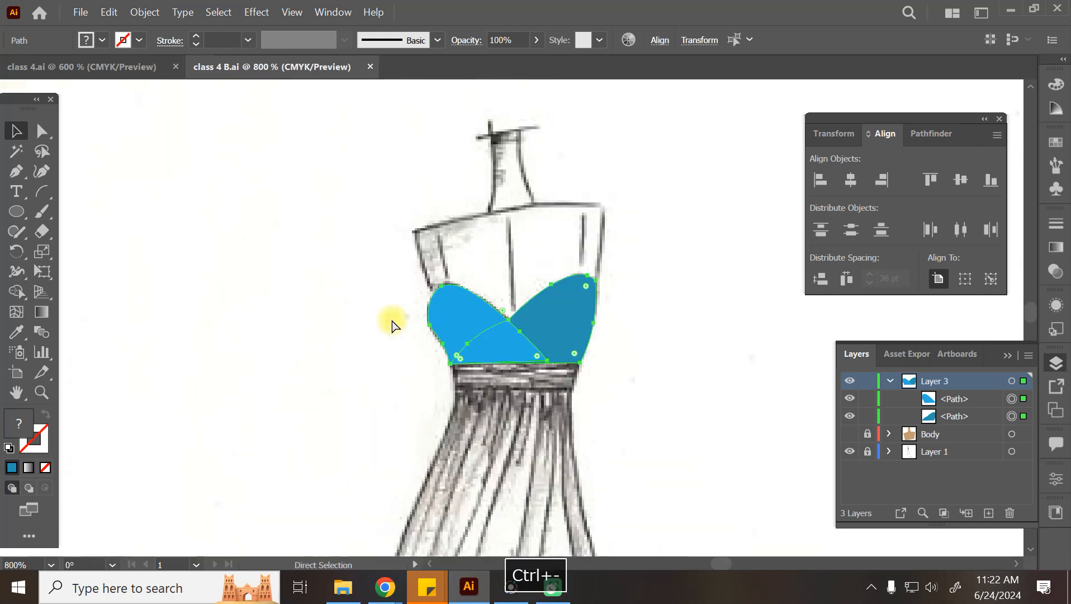
pyautogui.press('space')
pyautogui.moveTo(636, 315); pyautogui.dragTo(553, 145)
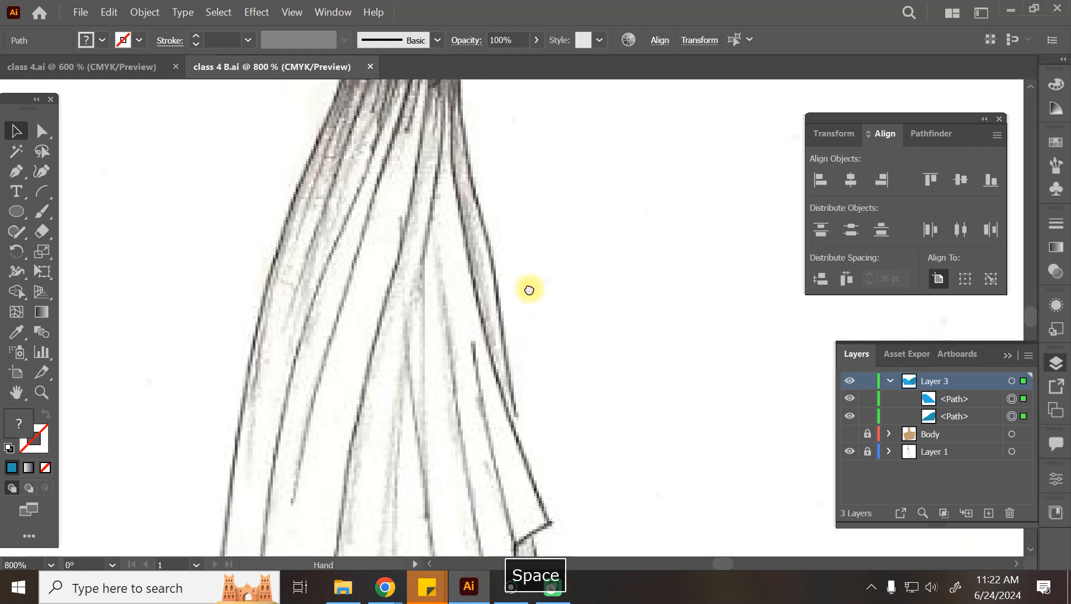
pyautogui.moveTo(555, 332); pyautogui.dragTo(502, 290)
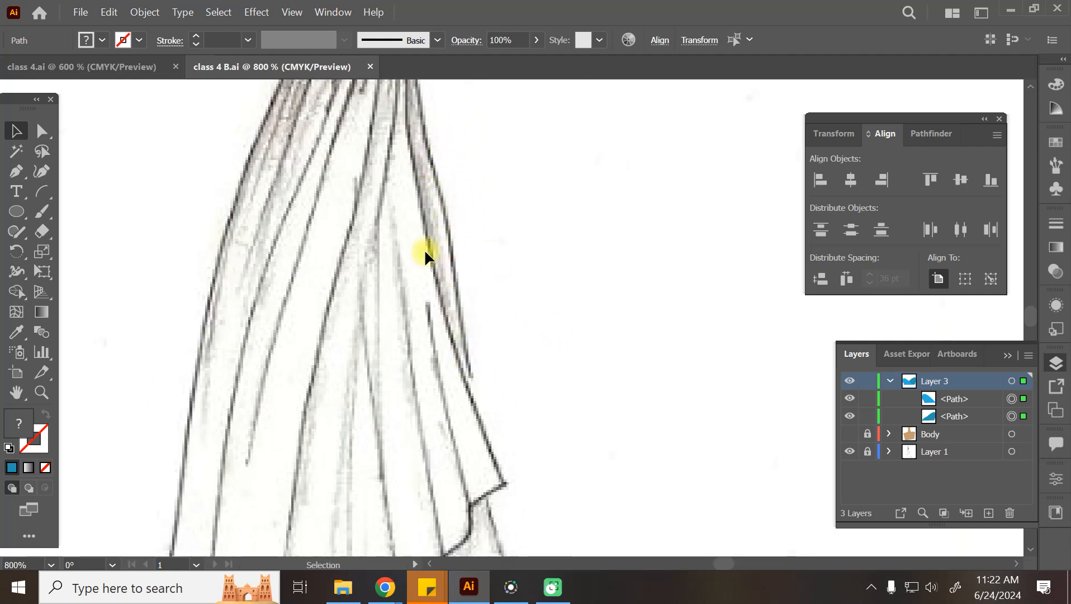
pyautogui.press('space')
pyautogui.moveTo(385, 444); pyautogui.dragTo(425, 170)
pyautogui.moveTo(352, 448); pyautogui.dragTo(343, 335)
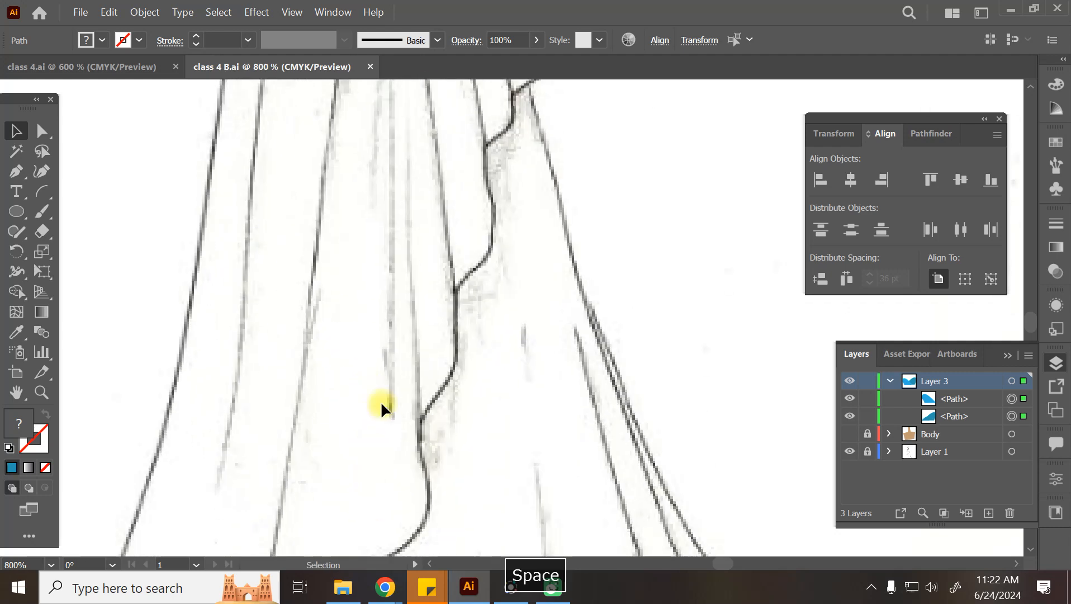
pyautogui.hotkey('ctrl', '-')
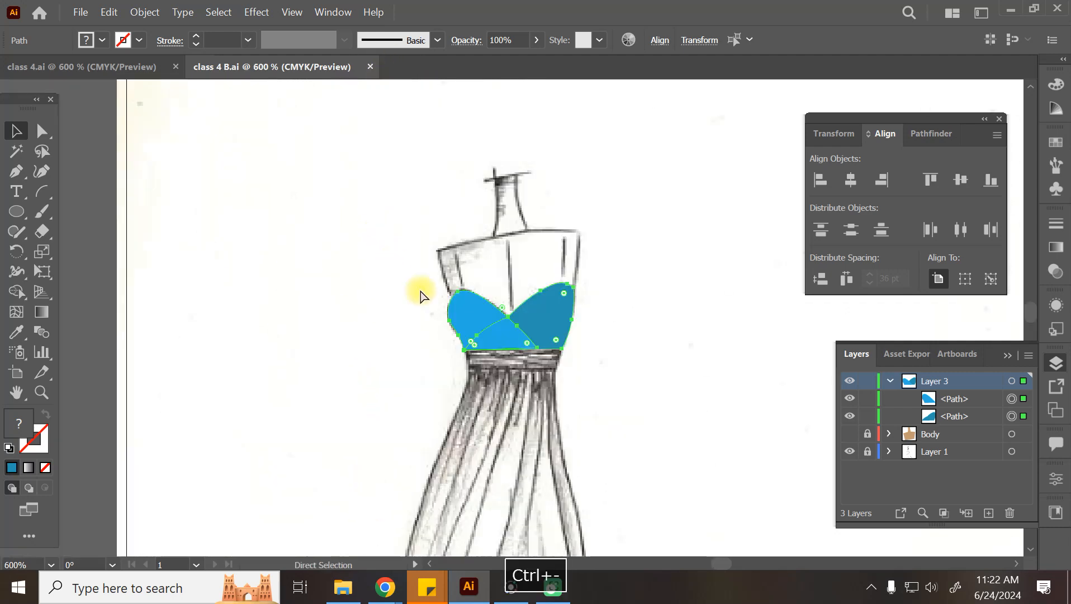
pyautogui.press('space')
pyautogui.moveTo(624, 505); pyautogui.dragTo(556, 194)
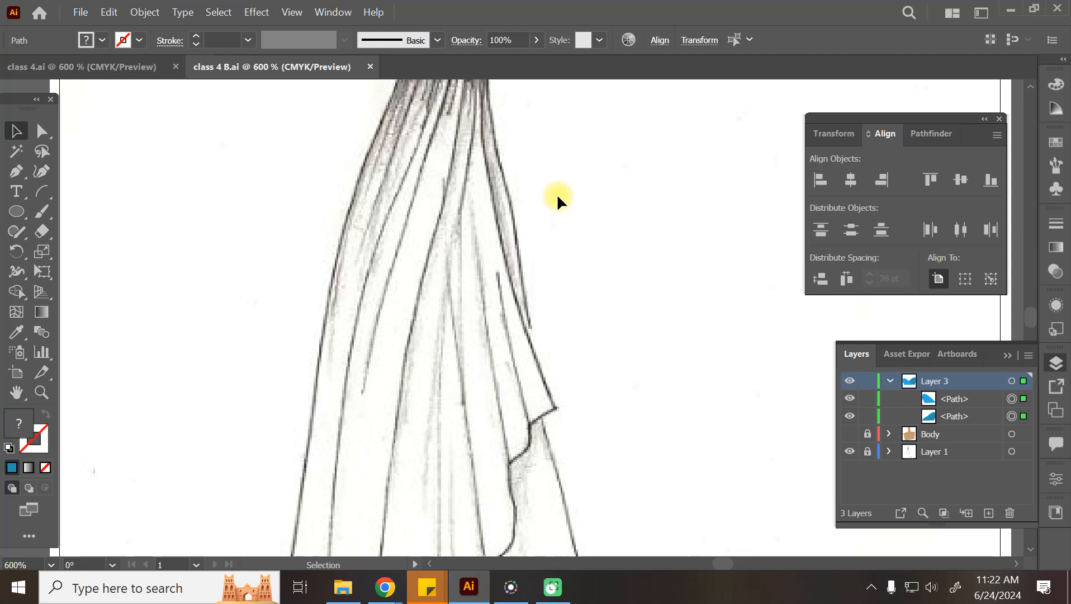
# Step: Switch to Chrome and search Google Images for "gown vector" instead of the sketch dress query
pyautogui.moveTo(386, 587)
pyautogui.click(270, 498)
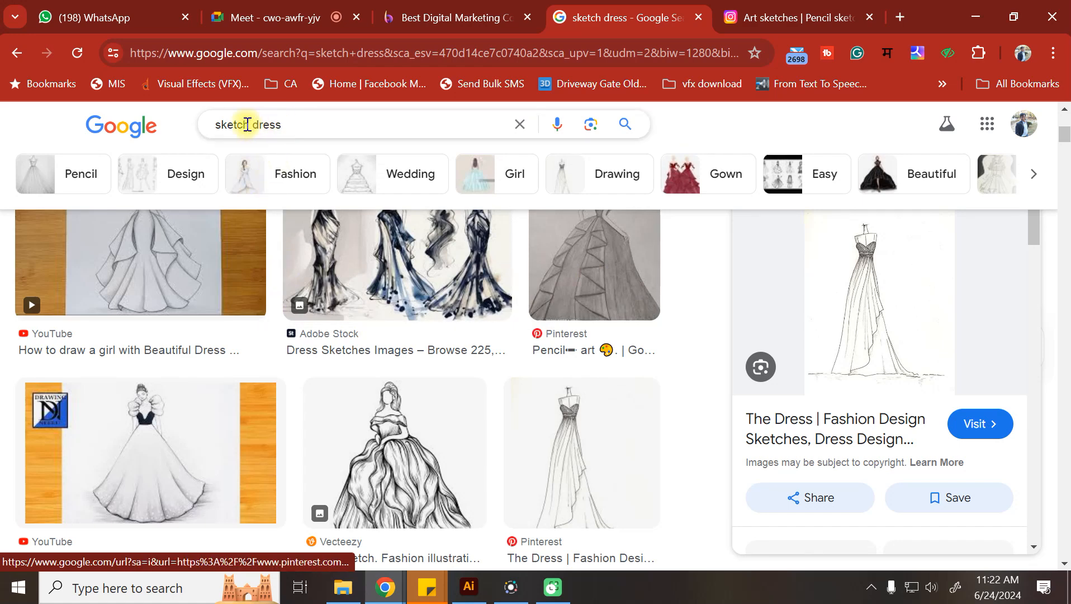
pyautogui.moveTo(294, 123); pyautogui.dragTo(85, 123)
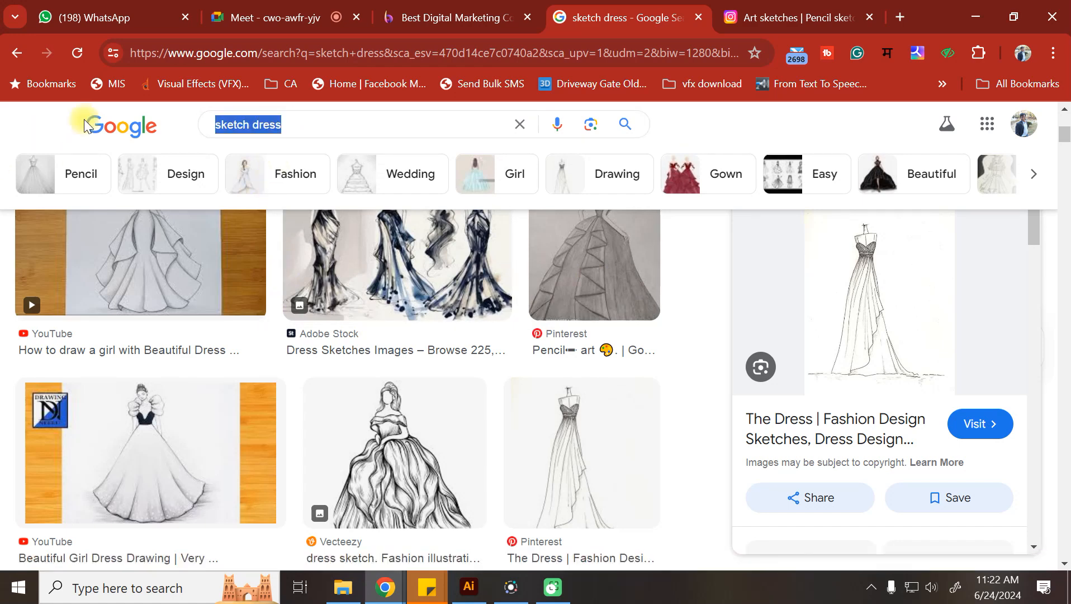
pyautogui.write('gown ve')
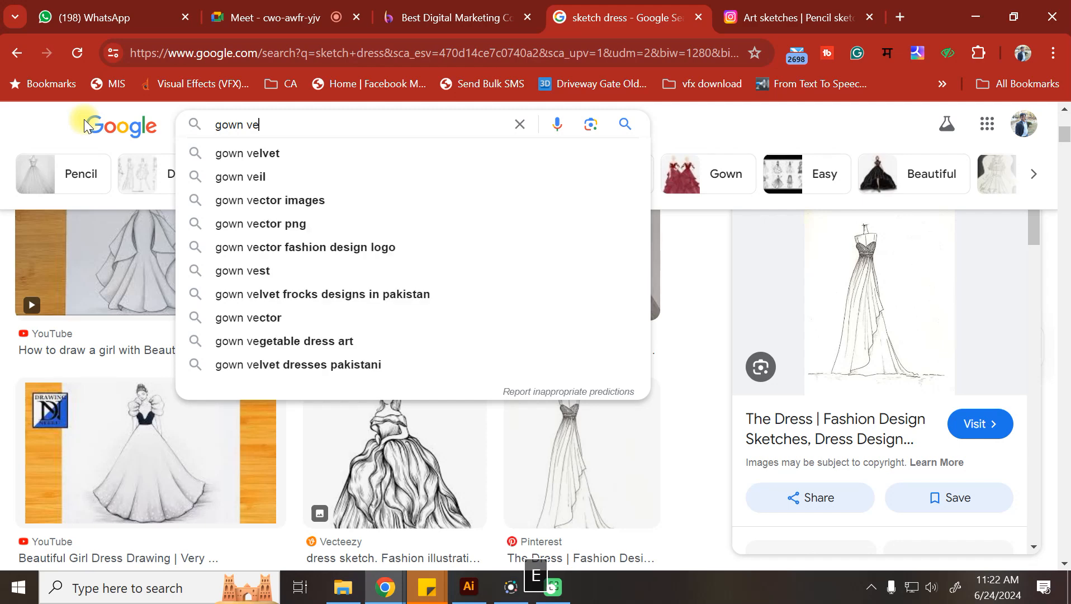
pyautogui.write('ctor')
pyautogui.press('Return')
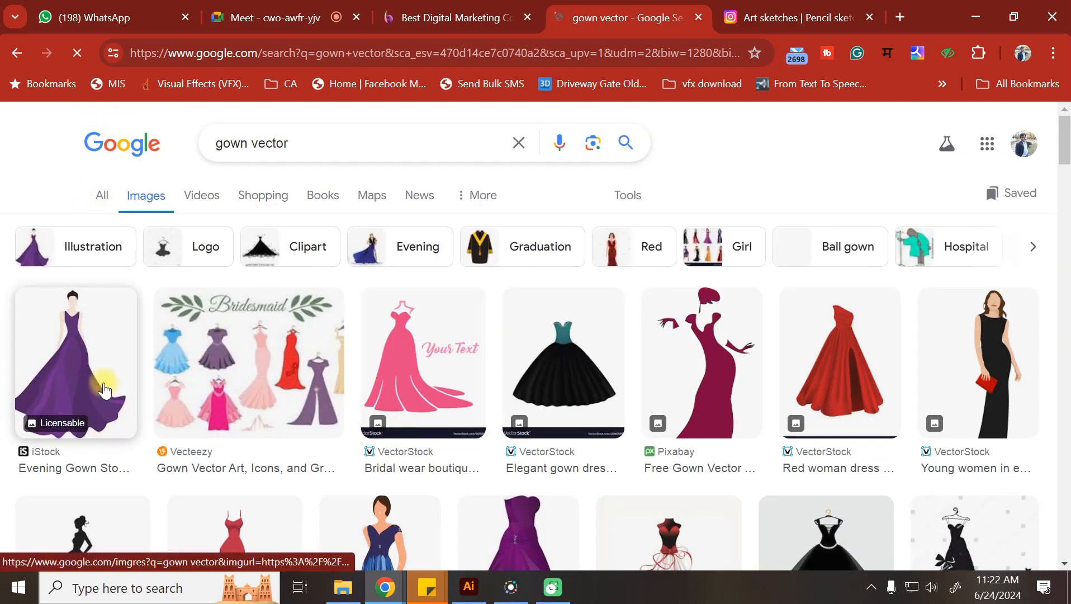
# Step: Open the purple evening gown result on iStock, browse its evening gown illustrations for references, and close the page
pyautogui.click(104, 390)
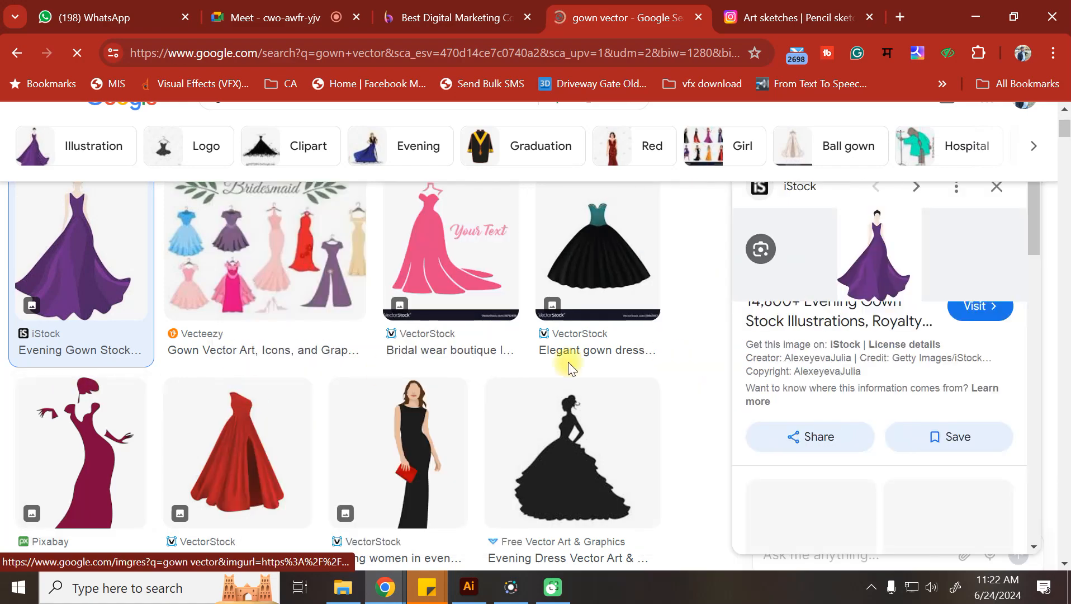
pyautogui.click(912, 259)
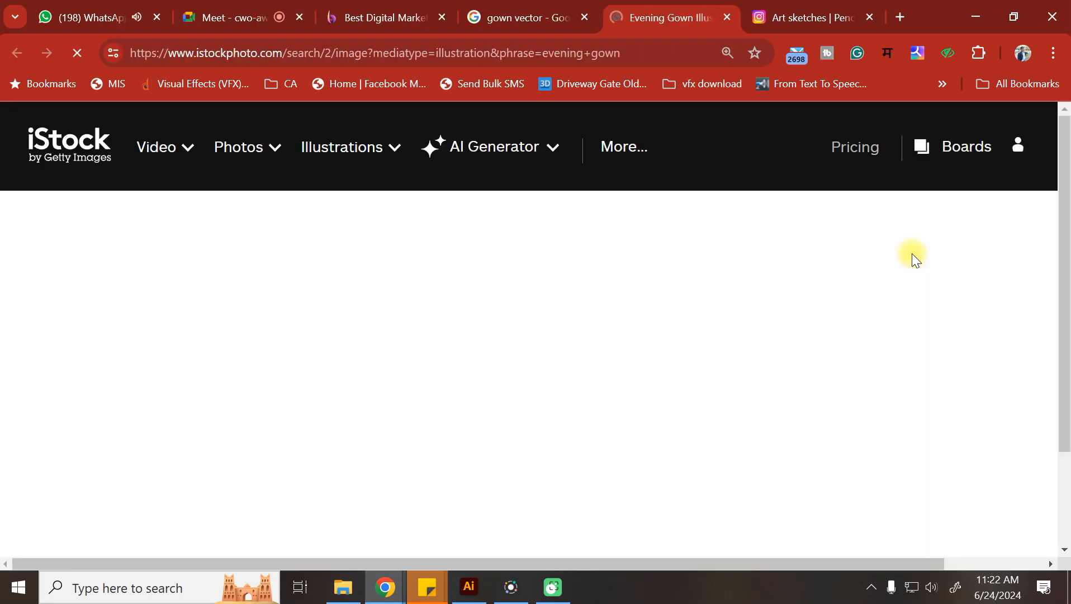
pyautogui.scroll(-10, 820, 306)
pyautogui.scroll(-10, 596, 342)
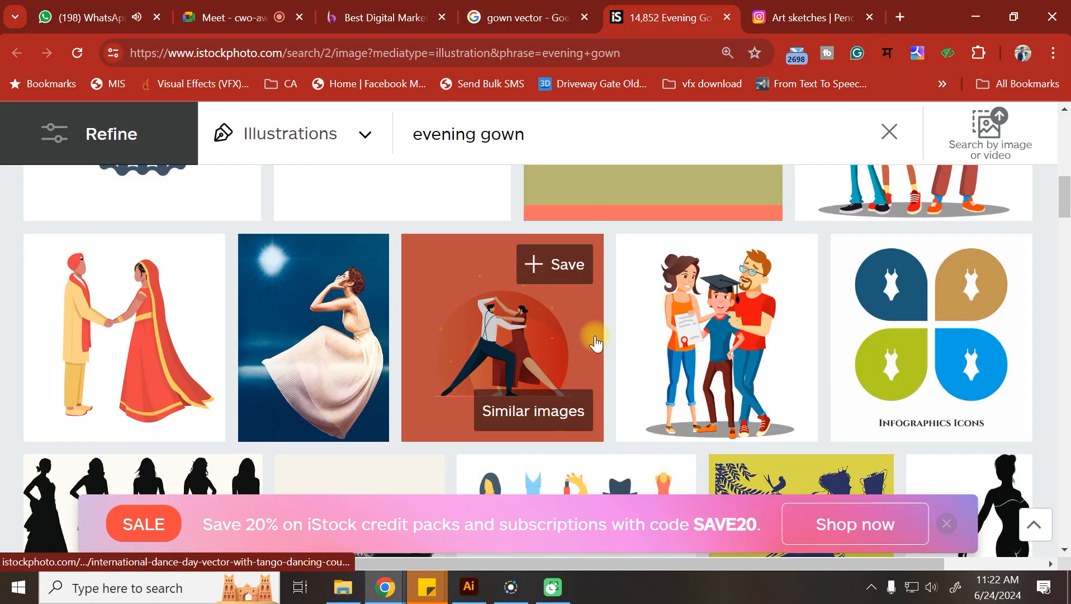
pyautogui.scroll(4, 596, 342)
pyautogui.scroll(-8, 596, 342)
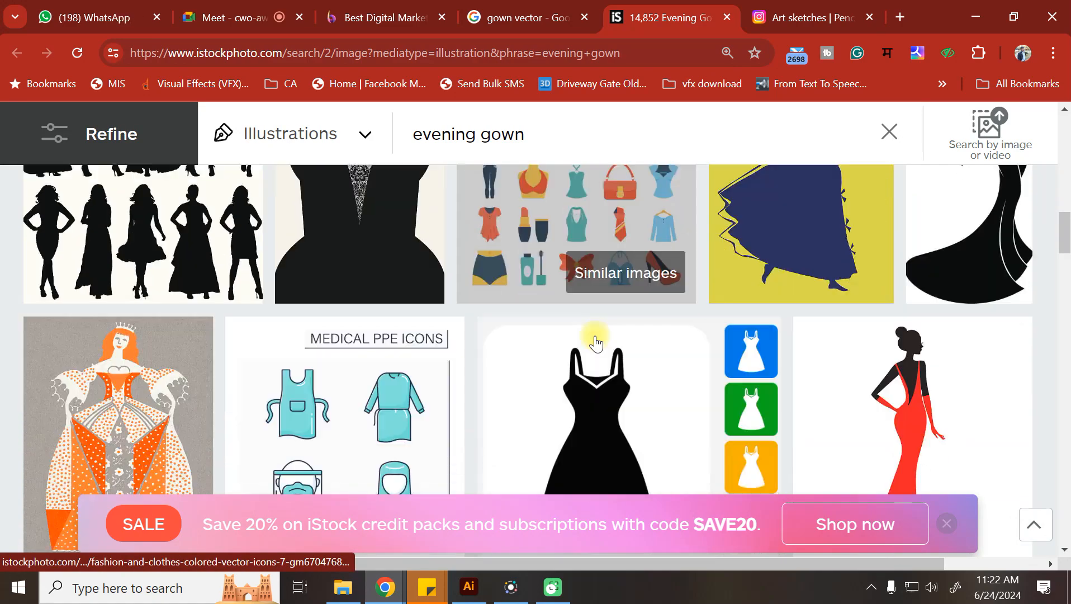
pyautogui.scroll(-5, 596, 342)
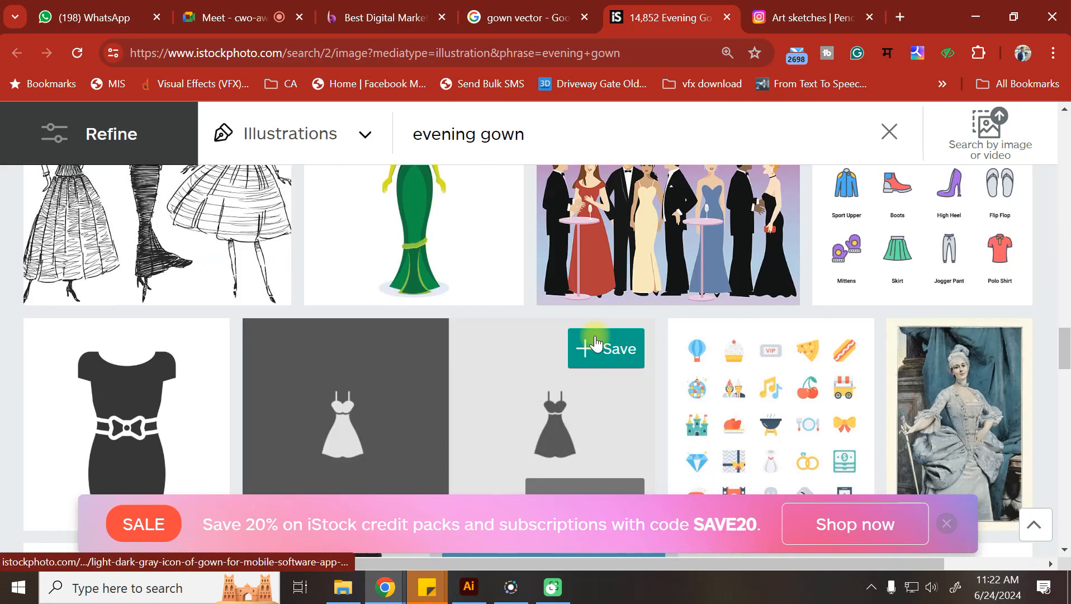
pyautogui.scroll(2, 596, 342)
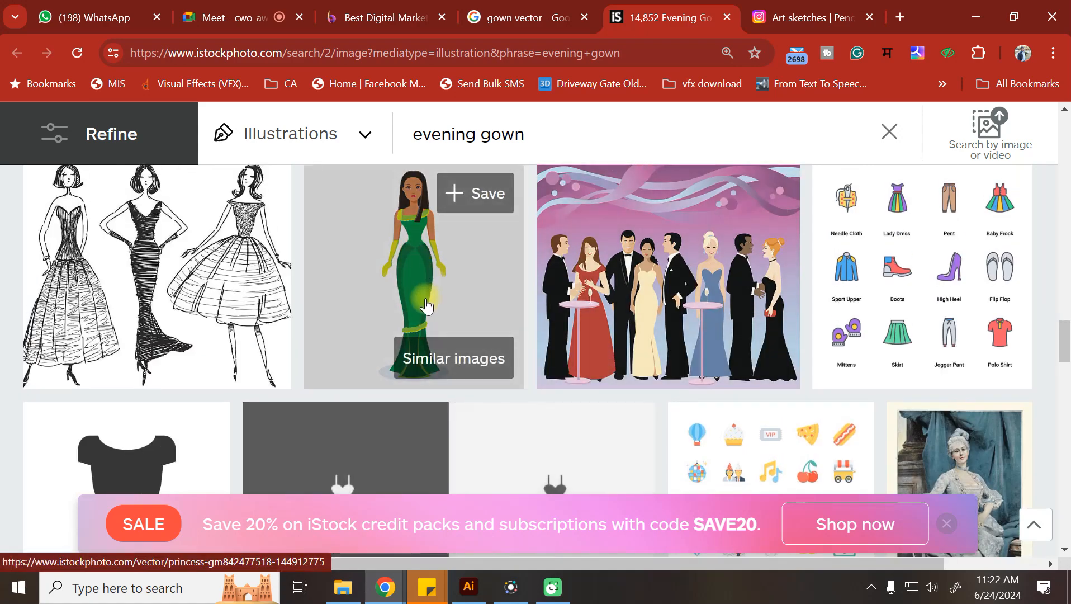
pyautogui.scroll(5, 455, 303)
pyautogui.scroll(15, 445, 281)
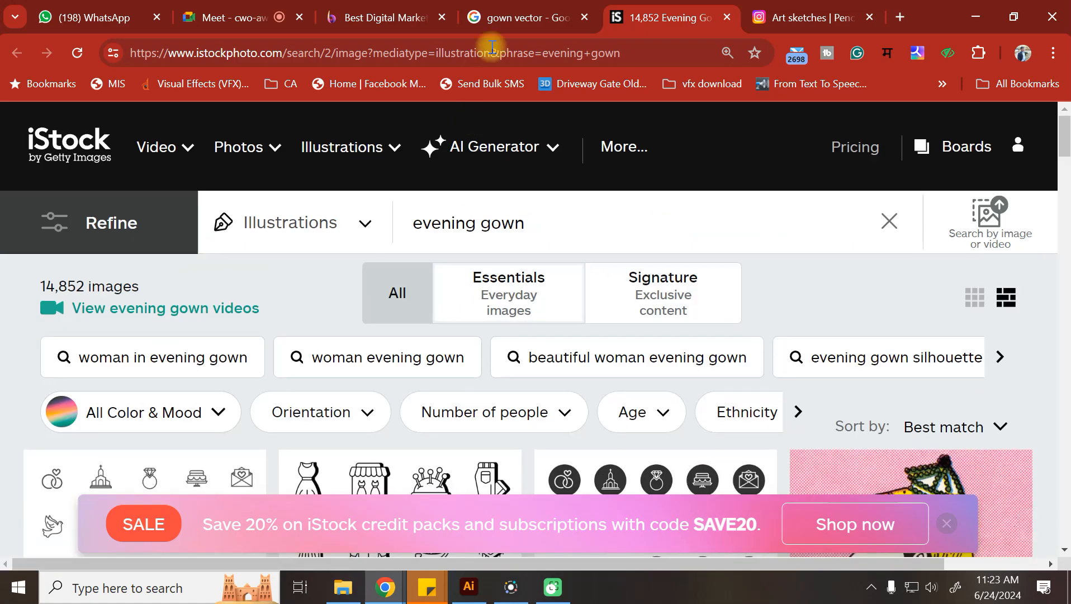
pyautogui.click(726, 17)
# Step: Preview the red bridal gown clipart, the woman in a flowing red dress and the Depositphotos set of dressed women
pyautogui.scroll(-7, 398, 468)
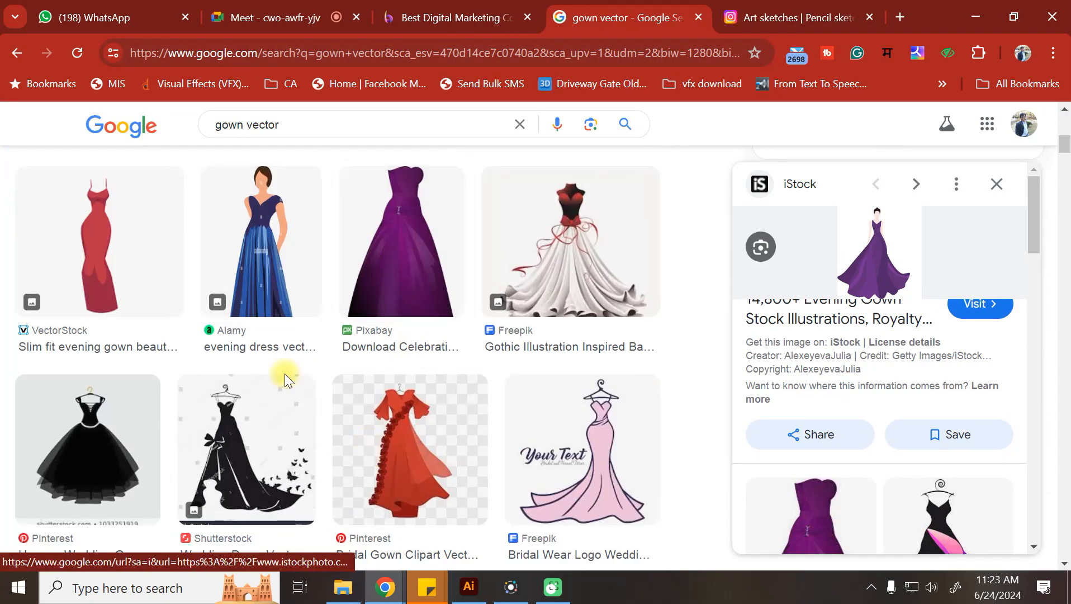
pyautogui.scroll(-6, 285, 373)
pyautogui.scroll(5, 413, 374)
pyautogui.click(413, 375)
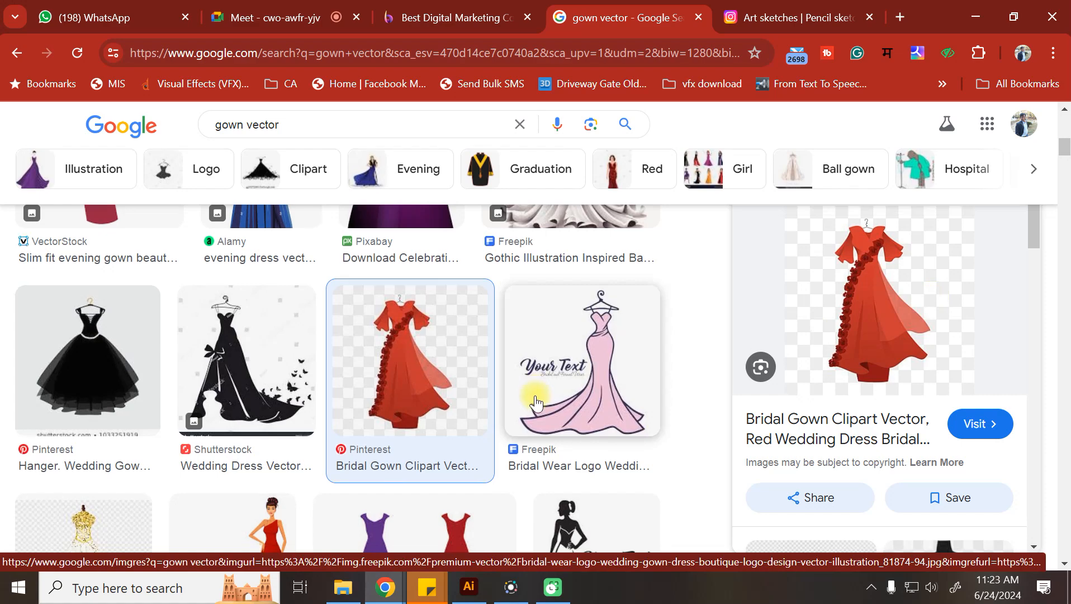
pyautogui.scroll(-3, 531, 397)
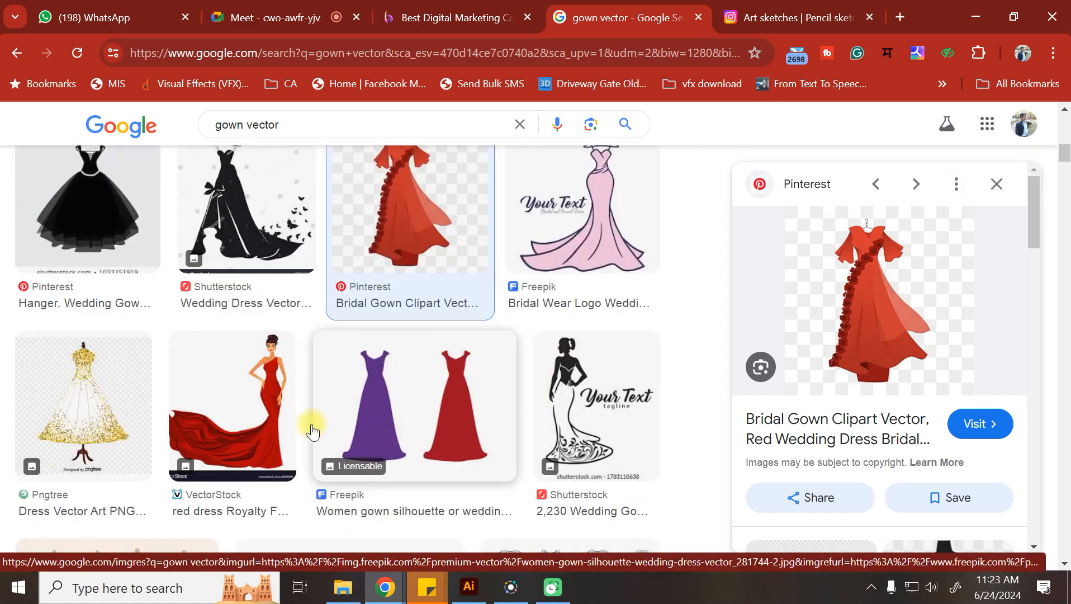
pyautogui.click(258, 431)
pyautogui.scroll(-8, 216, 377)
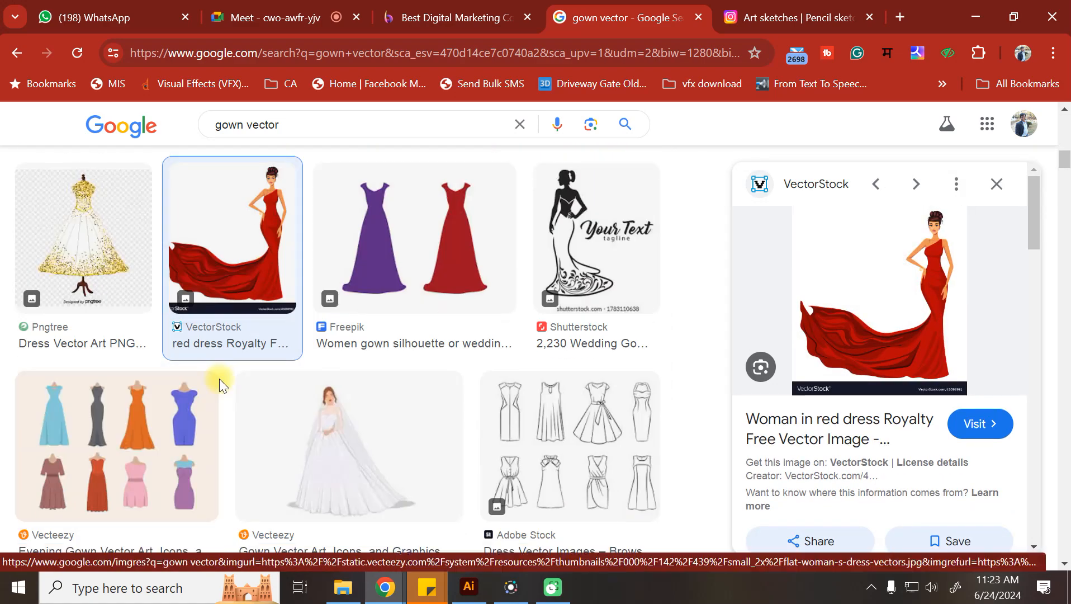
pyautogui.click(222, 305)
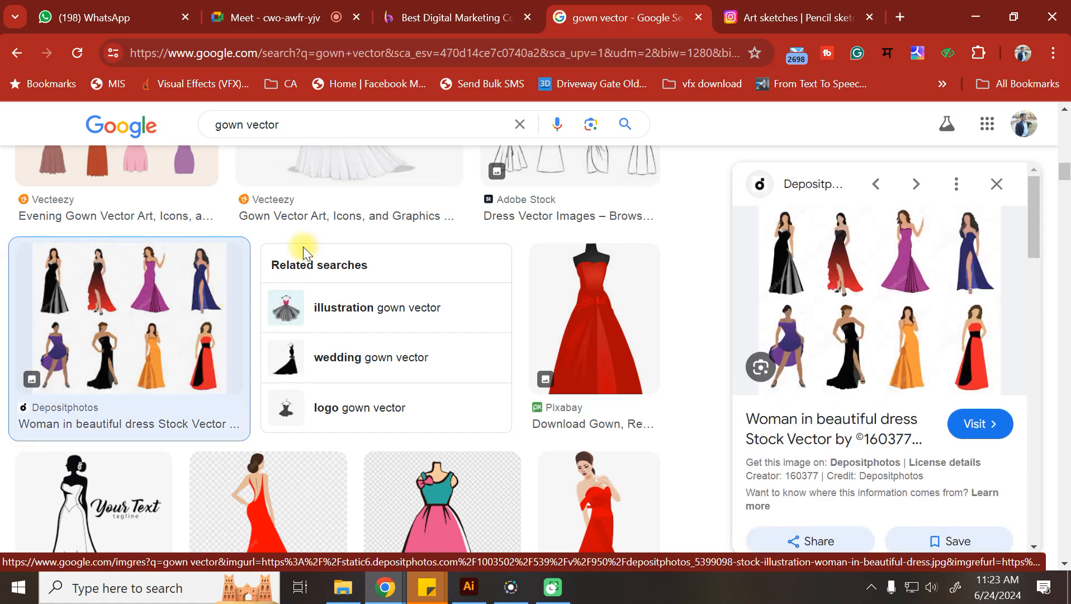
# Step: Browse further gown vectors and preview the blue evening gown from Nohat and the white Freepik wedding gown
pyautogui.scroll(-10, 303, 247)
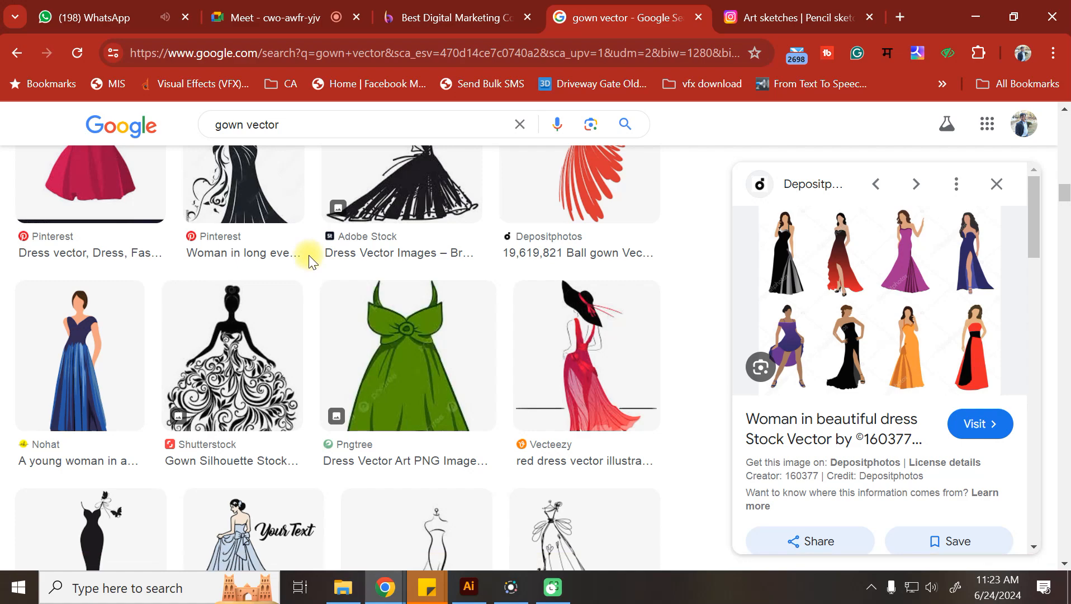
pyautogui.scroll(-6, 309, 256)
pyautogui.scroll(6, 270, 275)
pyautogui.click(59, 367)
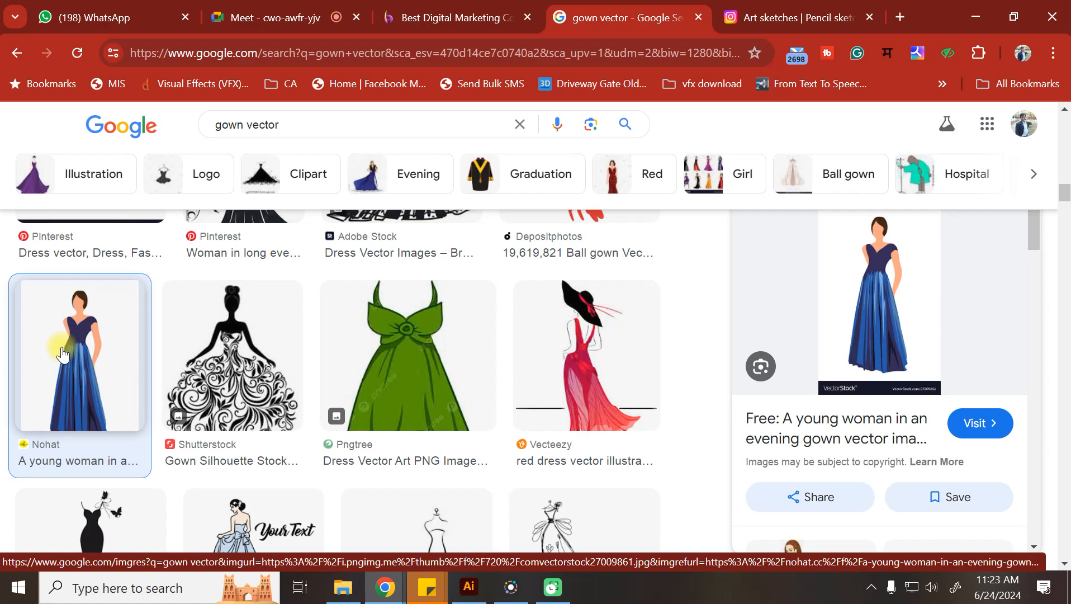
pyautogui.scroll(-15, 117, 425)
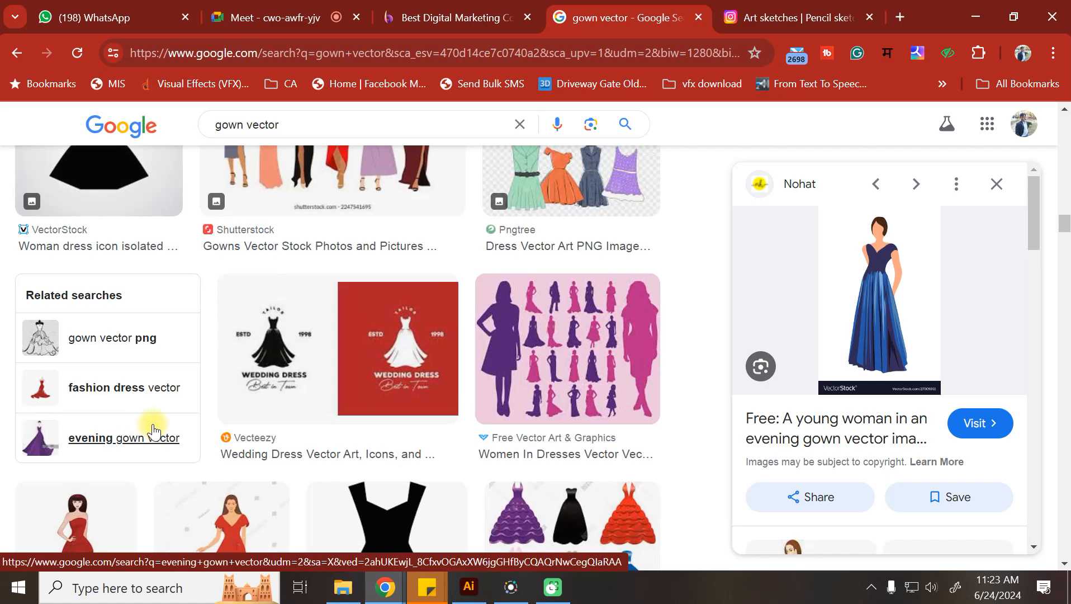
pyautogui.scroll(-5, 152, 431)
pyautogui.click(268, 447)
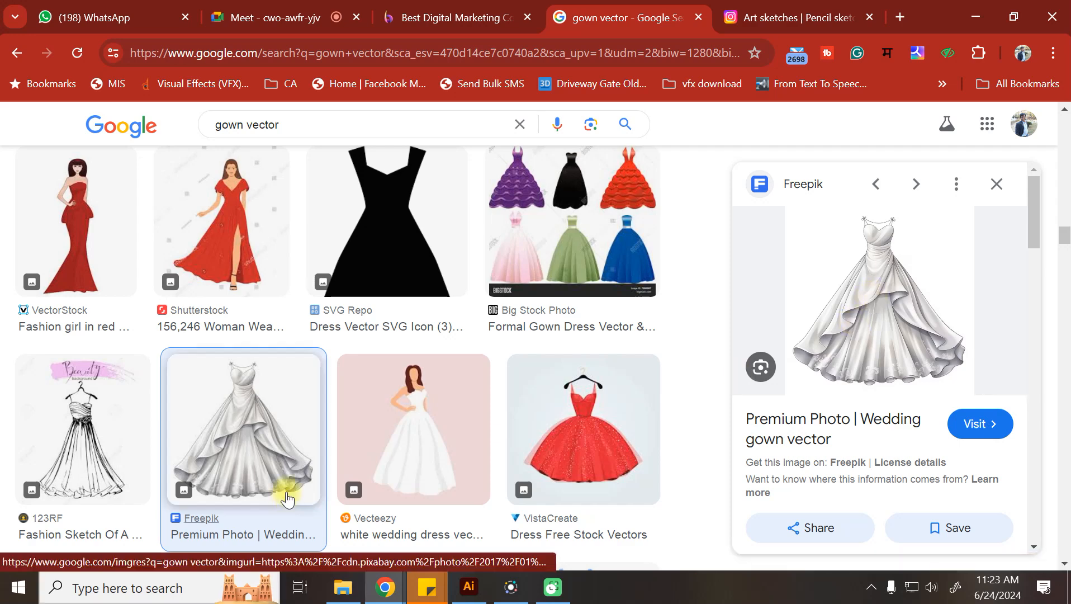
# Step: Preview Freepik's white and black gown set and VectorStock's girl in a long red dress, and return to Illustrator
pyautogui.scroll(-5, 268, 481)
pyautogui.click(168, 445)
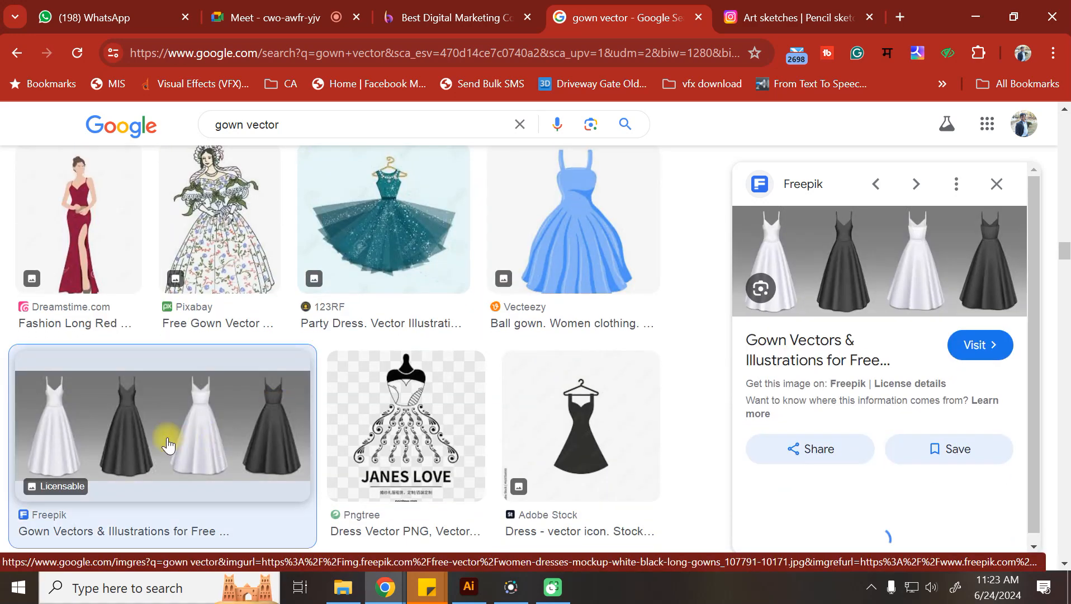
pyautogui.scroll(-5, 277, 386)
pyautogui.scroll(-3, 280, 392)
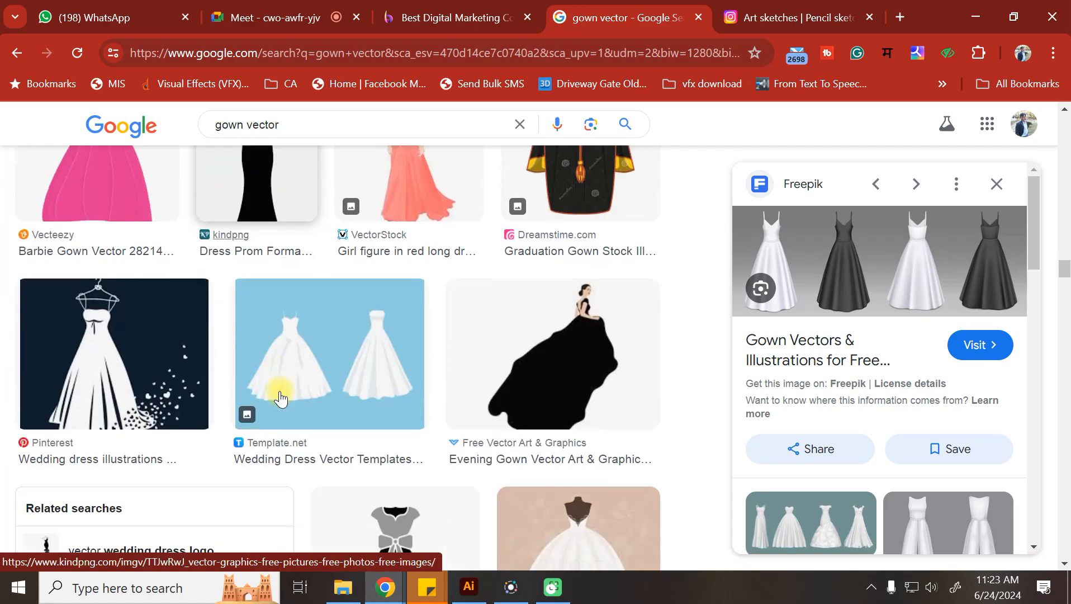
pyautogui.click(426, 191)
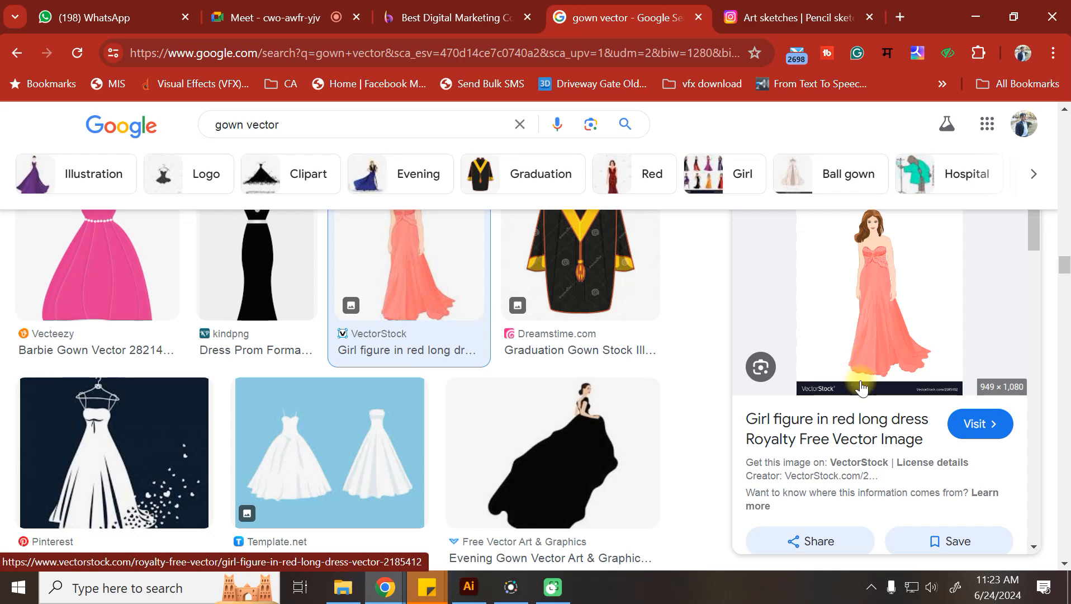
pyautogui.click(472, 590)
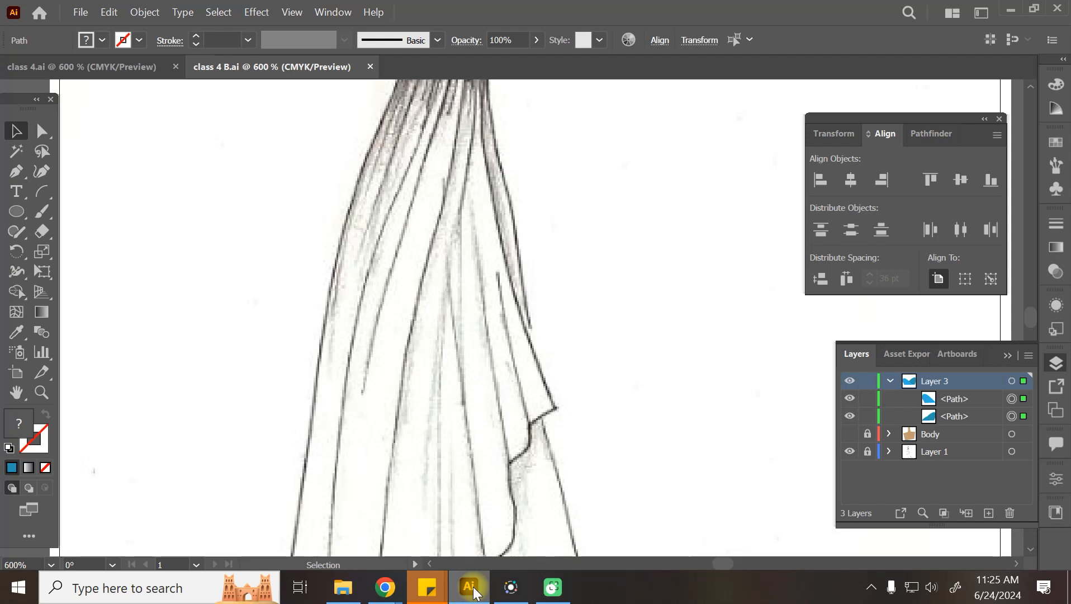
# Step: Open Paint, draw a circle outline about 311 px wide, and try a brush stroke across its lower part
pyautogui.click(80, 587)
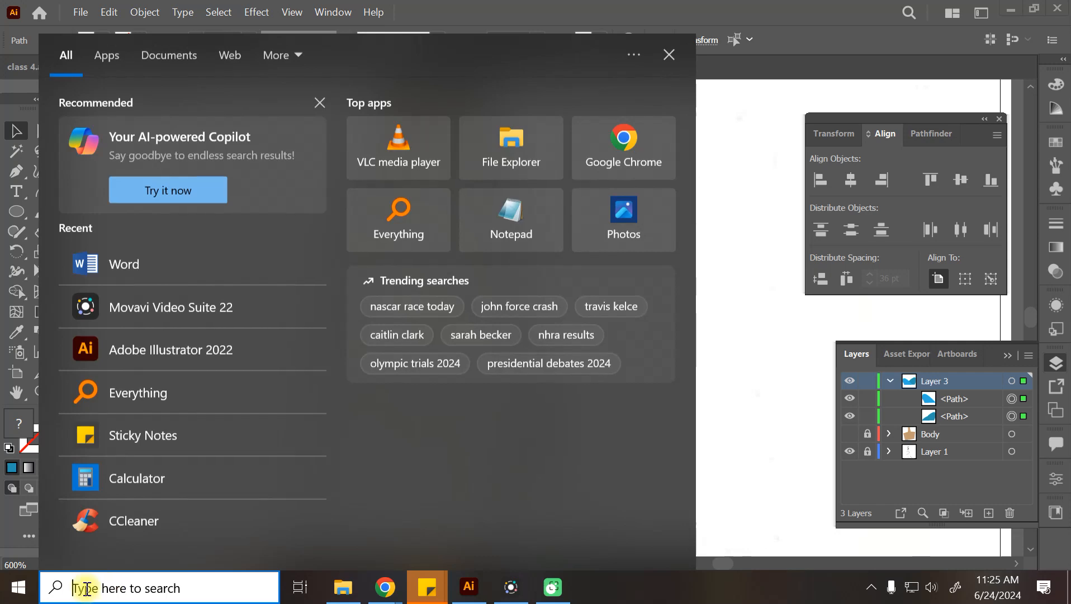
pyautogui.write('paint')
pyautogui.press('Return')
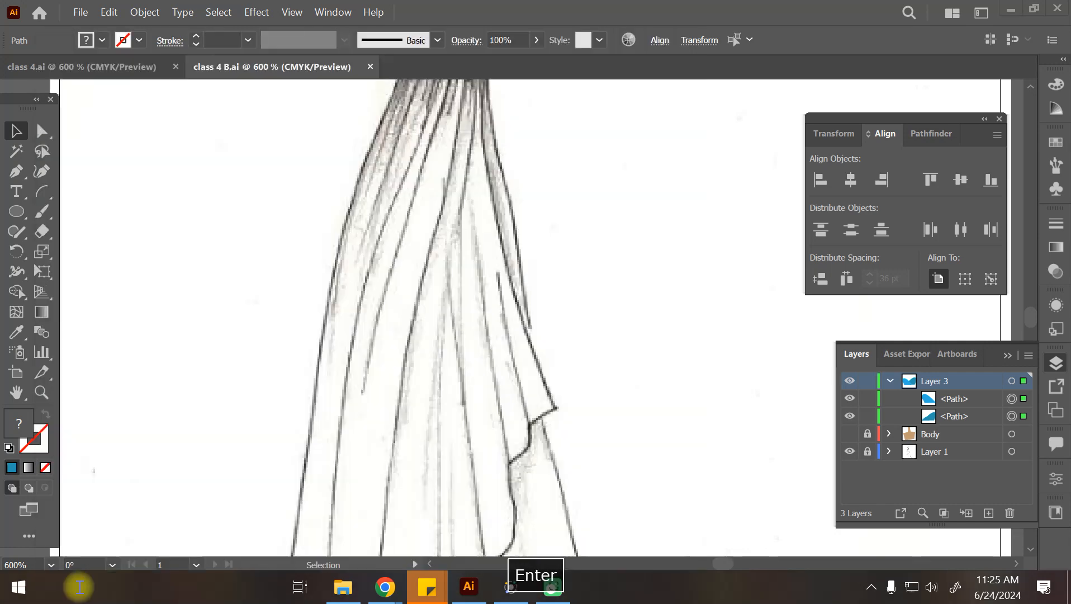
pyautogui.click(334, 52)
pyautogui.moveTo(133, 160)
pyautogui.mouseDown()
pyautogui.moveTo(231, 290)
pyautogui.moveTo(306, 336)
pyautogui.mouseUp()
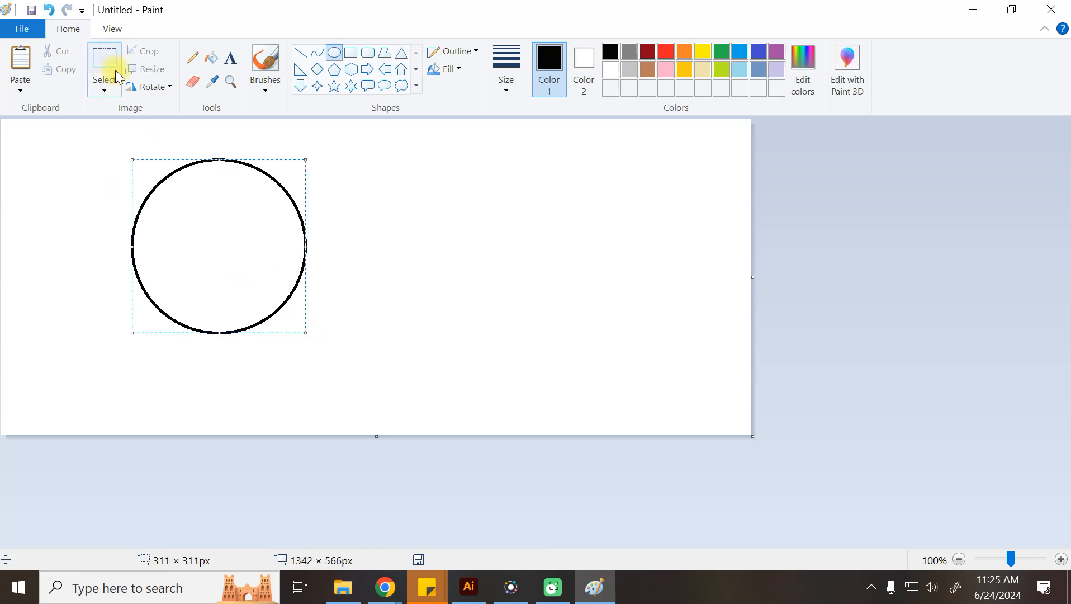
pyautogui.click(266, 61)
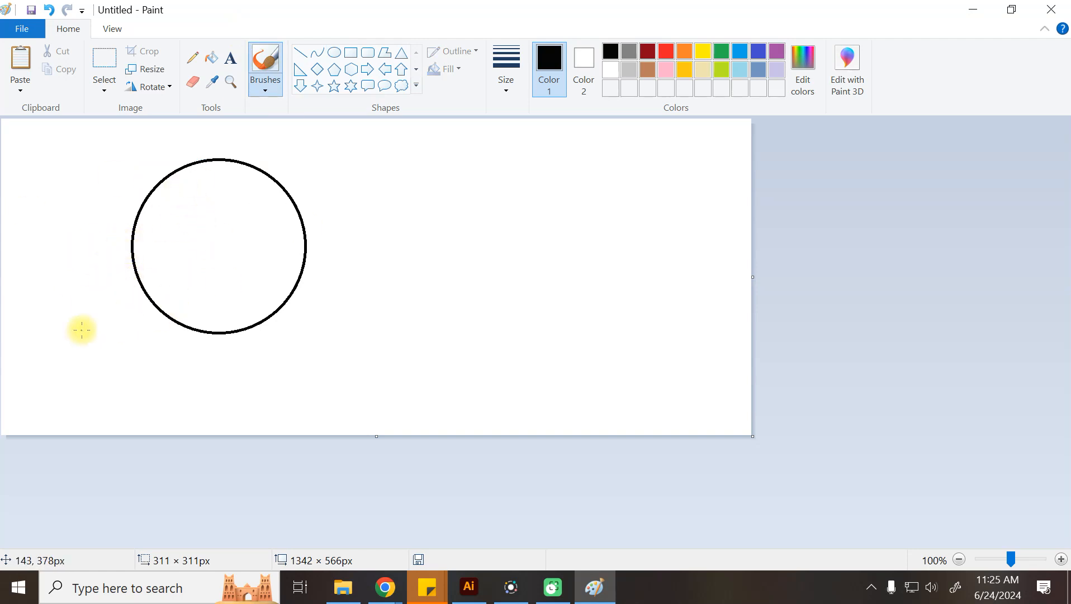
pyautogui.moveTo(171, 289)
pyautogui.mouseDown()
pyautogui.moveTo(271, 300)
pyautogui.moveTo(233, 321)
pyautogui.moveTo(289, 286)
pyautogui.mouseUp()
# Step: Switch to Adobe Photoshop 2022 and keep the recovered Untitled-1 document open without closing it
pyautogui.click(150, 582)
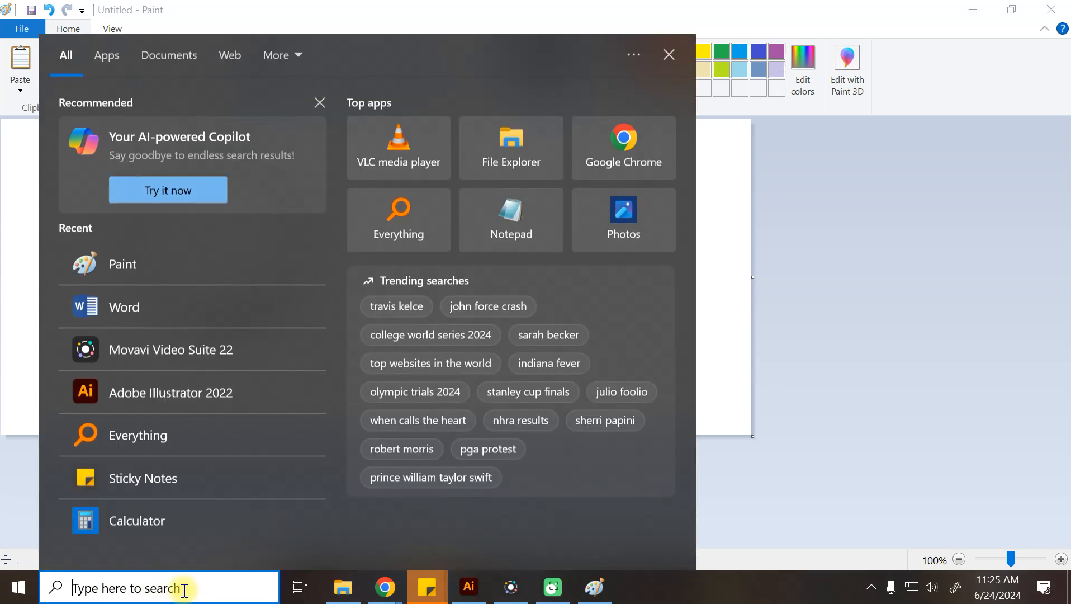
pyautogui.write('photo')
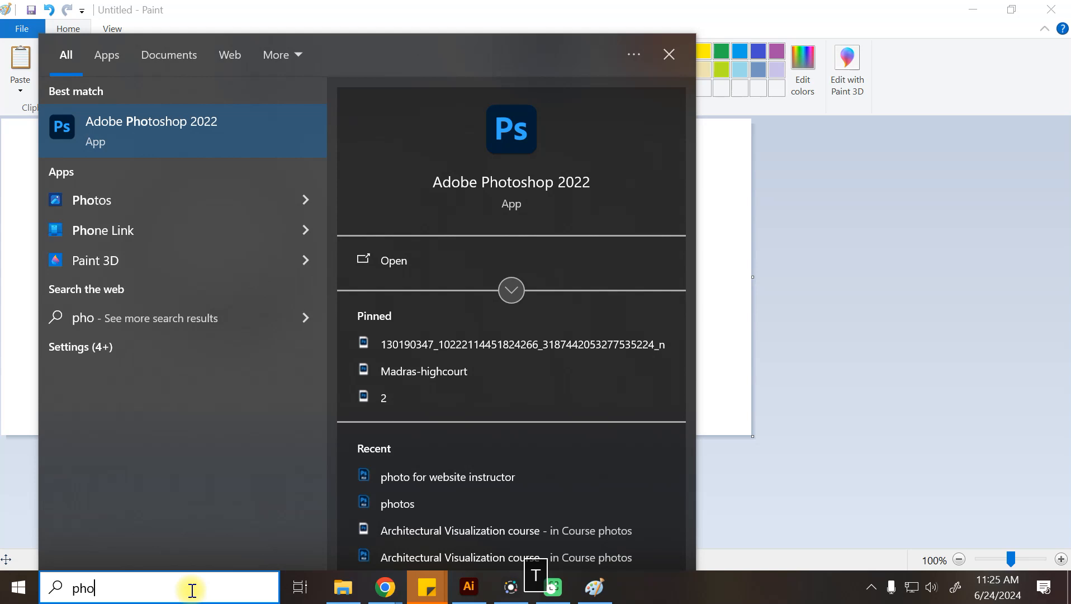
pyautogui.click(193, 133)
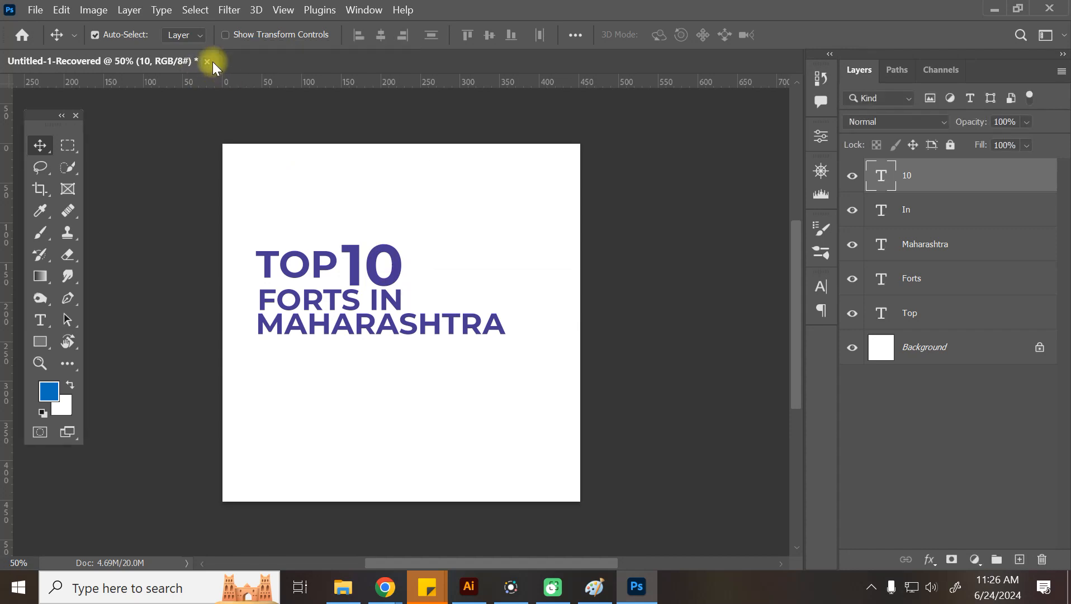
pyautogui.click(212, 62)
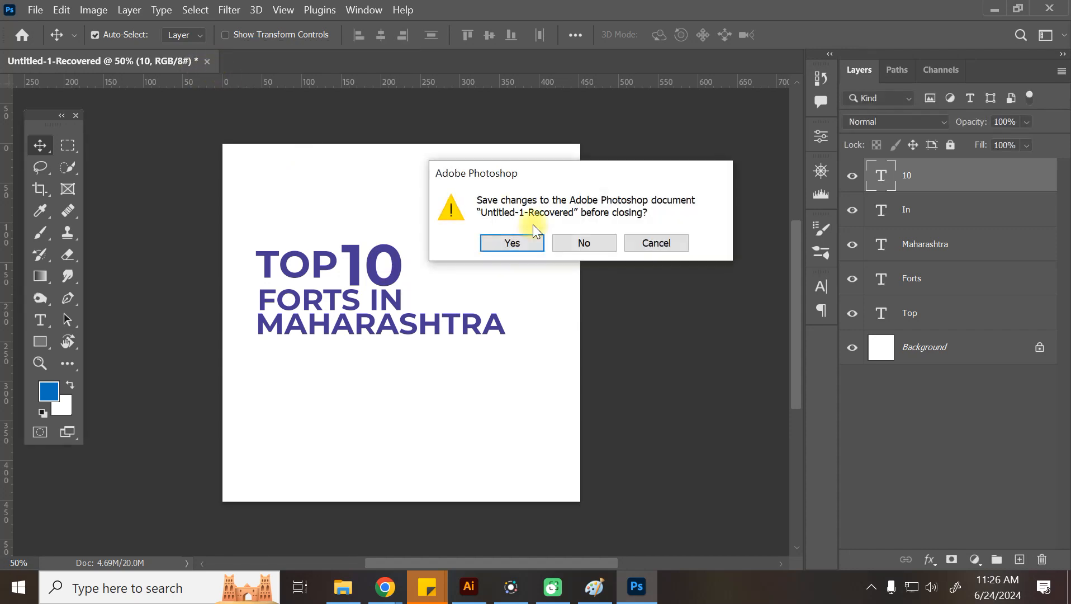
pyautogui.click(663, 247)
# Step: Hide the five text layers and add a new empty layer directly above the Background
pyautogui.moveTo(854, 317); pyautogui.dragTo(858, 193)
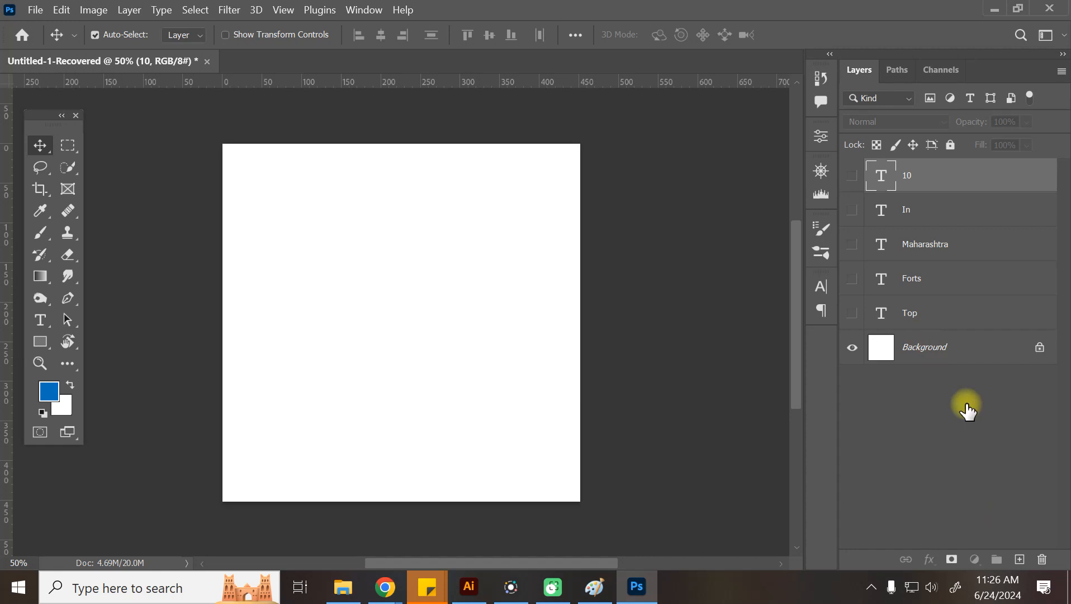
pyautogui.click(917, 351)
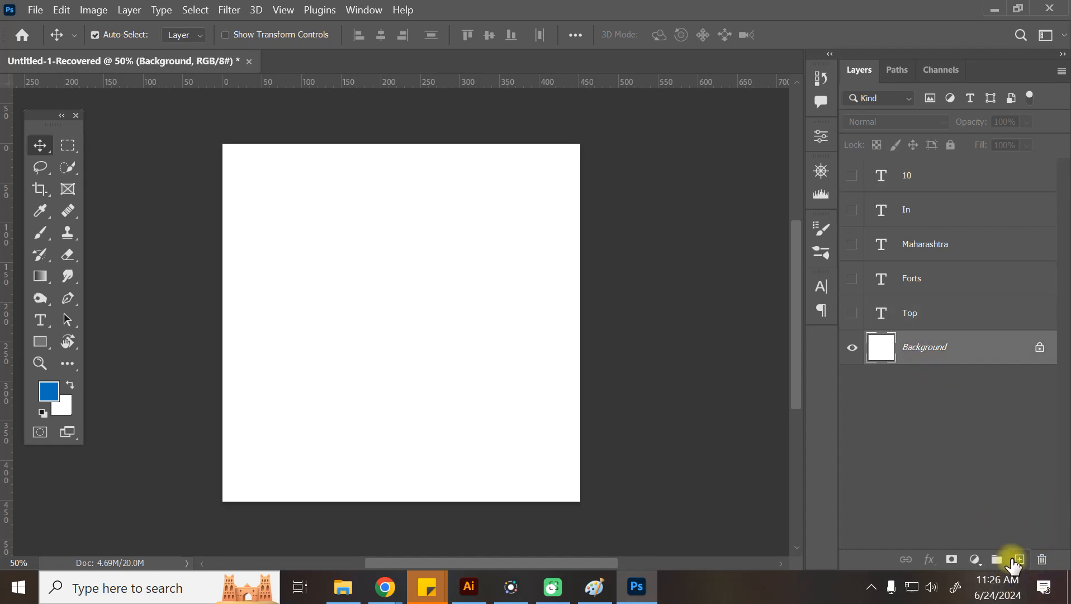
pyautogui.click(1020, 560)
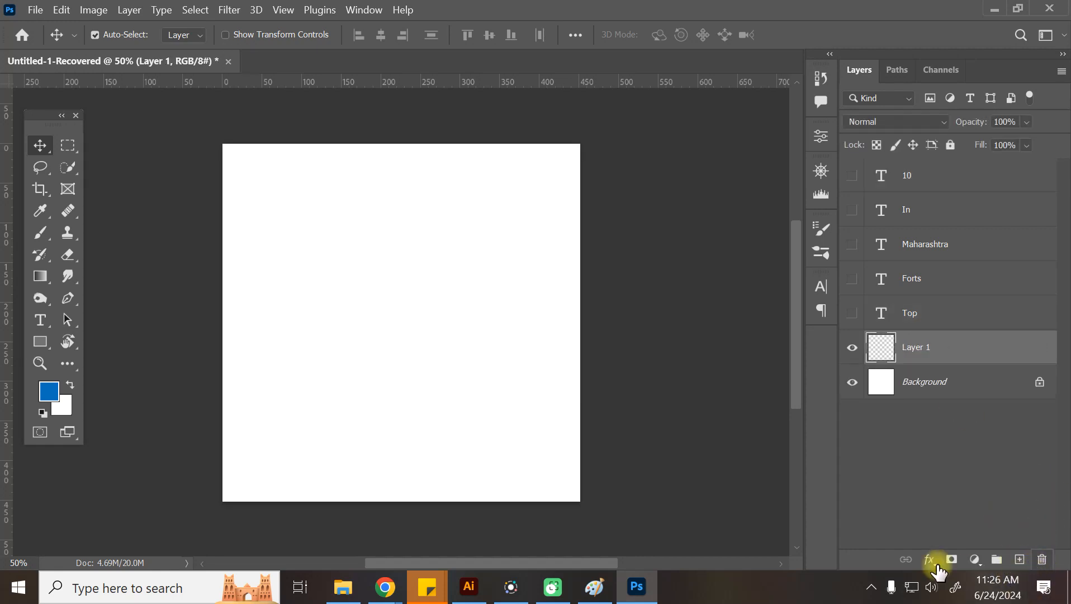
# Step: Make a circular marquee selection in the middle of the canvas and fill it with blue #016eb9
pyautogui.rightClick(68, 146)
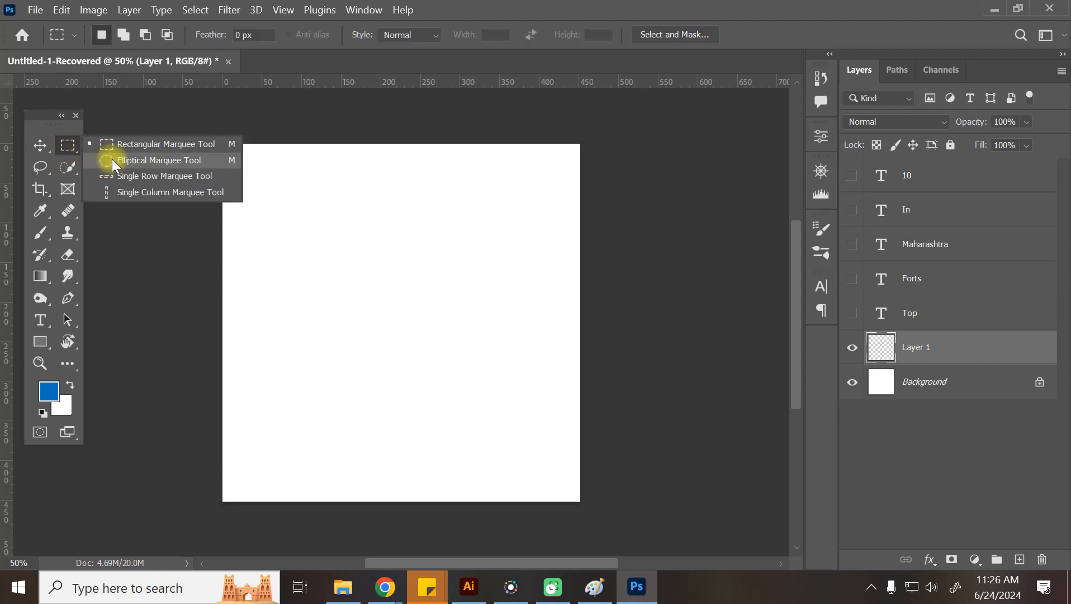
pyautogui.click(89, 162)
pyautogui.moveTo(370, 279); pyautogui.dragTo(447, 375)
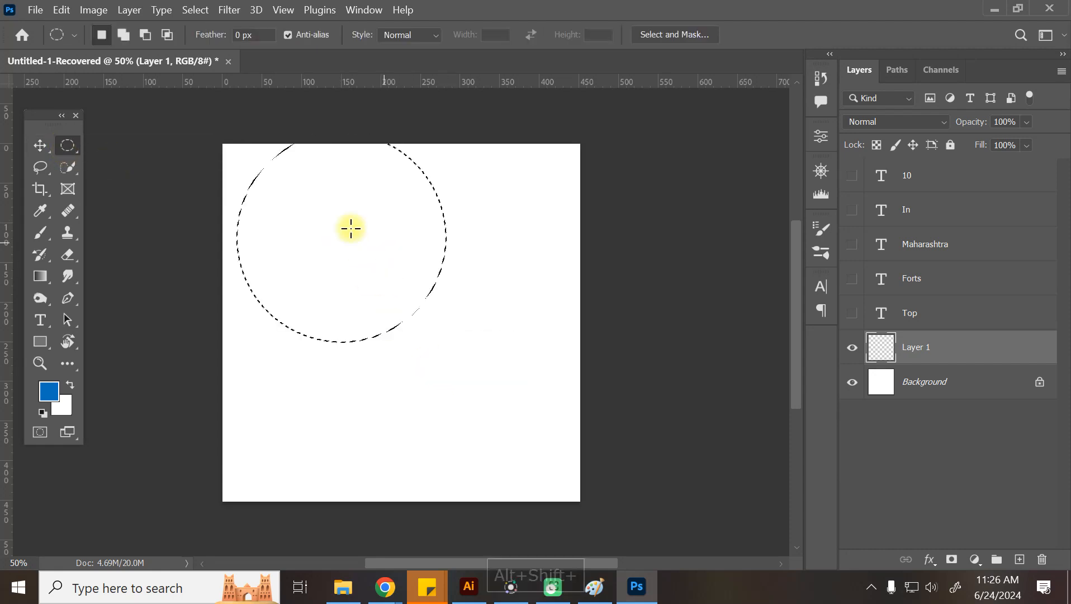
pyautogui.moveTo(287, 157); pyautogui.dragTo(340, 244)
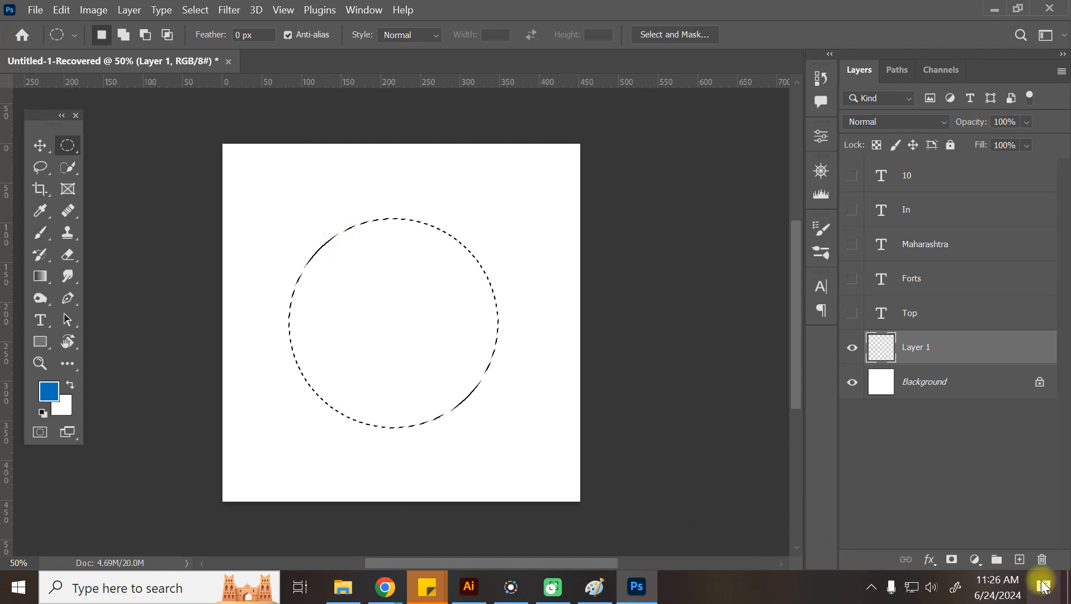
pyautogui.hotkey('alt', 'BackSpace')
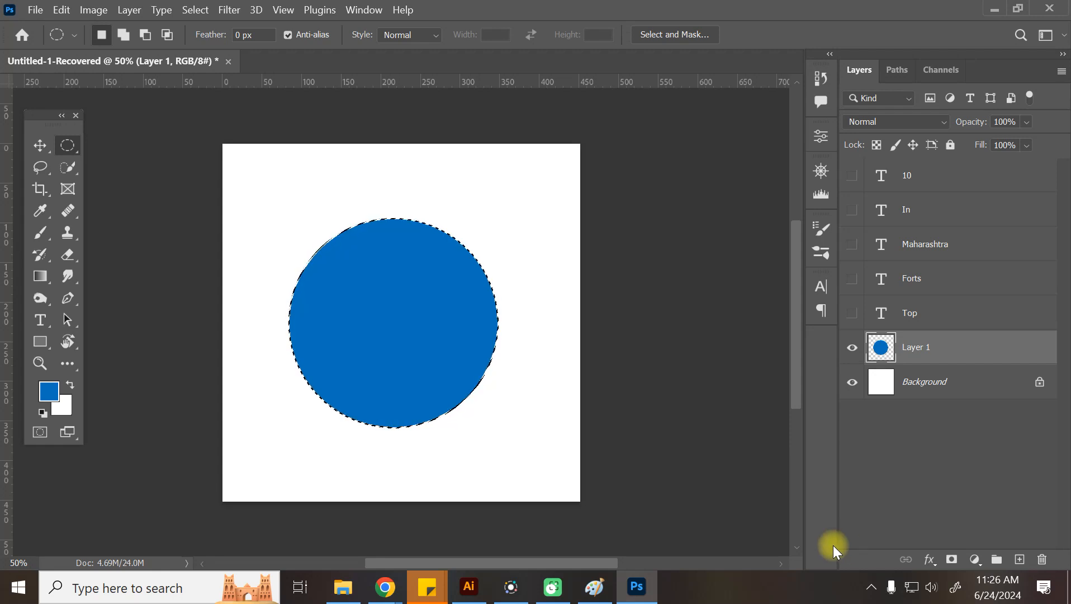
# Step: Set the foreground colour to dark blue #013c65 and brush soft shading along the circle's lower-right edge
pyautogui.click(50, 391)
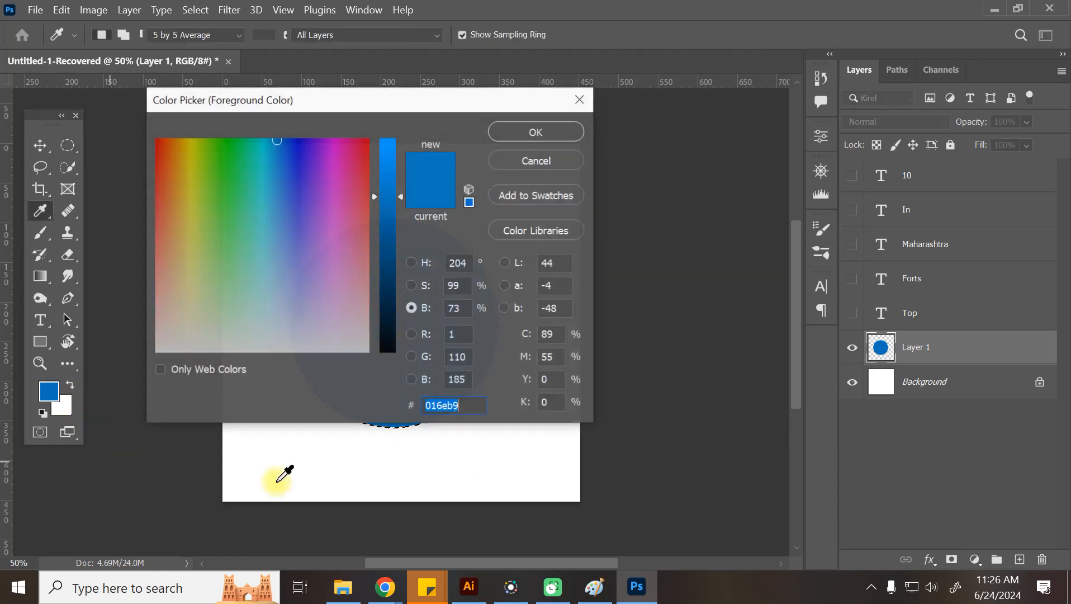
pyautogui.moveTo(387, 204); pyautogui.dragTo(388, 267)
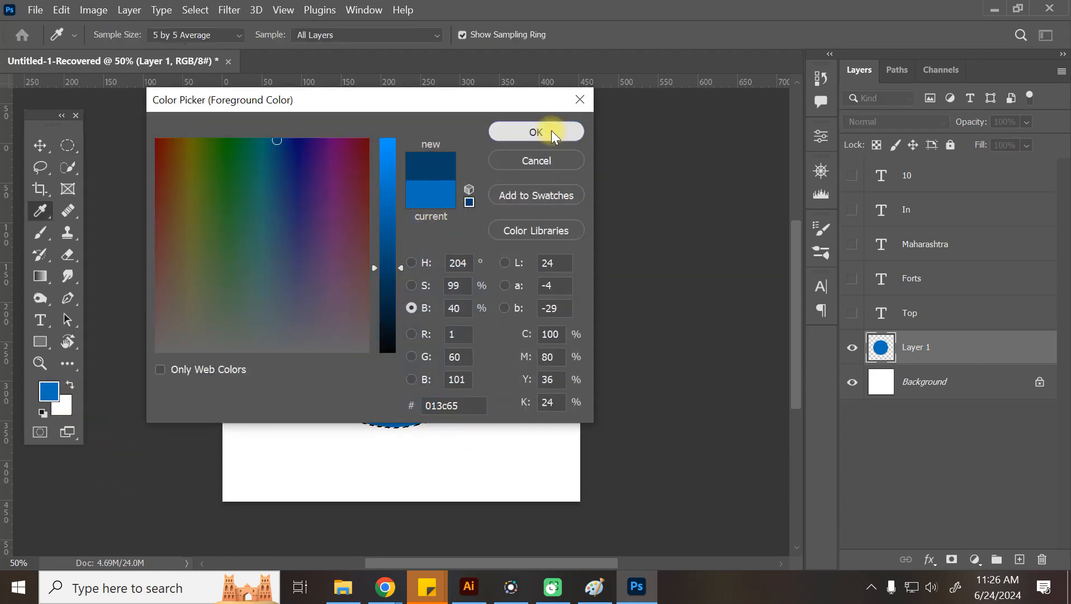
pyautogui.click(535, 132)
pyautogui.press('b')
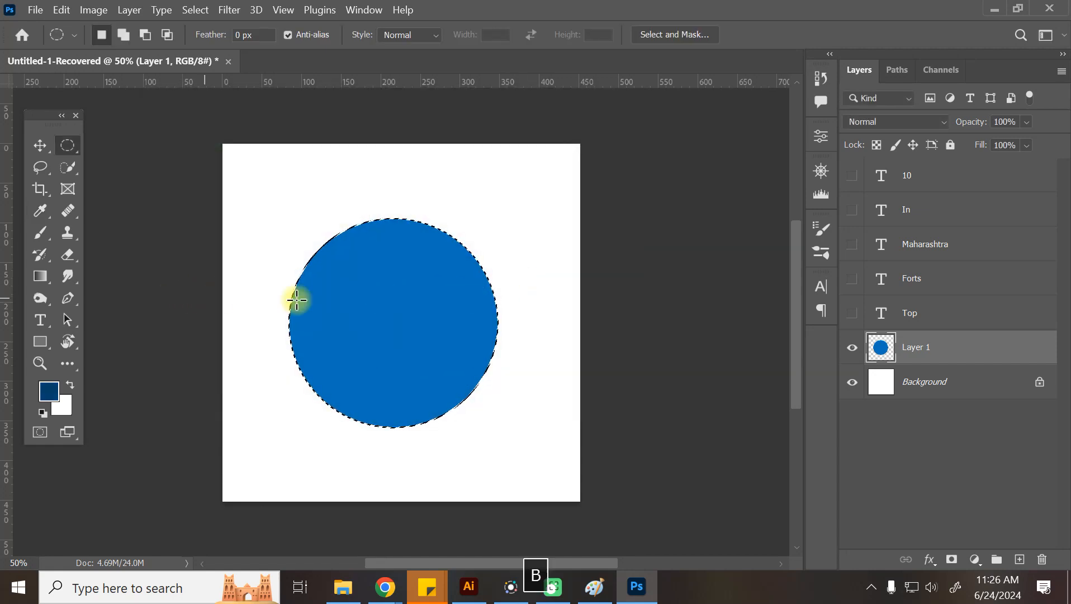
pyautogui.moveTo(490, 279)
pyautogui.mouseDown()
pyautogui.moveTo(426, 423)
pyautogui.moveTo(518, 390)
pyautogui.moveTo(235, 380)
pyautogui.moveTo(401, 406)
pyautogui.moveTo(268, 358)
pyautogui.moveTo(440, 437)
pyautogui.moveTo(502, 254)
pyautogui.moveTo(397, 415)
pyautogui.moveTo(390, 389)
pyautogui.moveTo(507, 257)
pyautogui.moveTo(443, 390)
pyautogui.moveTo(483, 282)
pyautogui.moveTo(279, 382)
pyautogui.moveTo(292, 299)
pyautogui.moveTo(414, 484)
pyautogui.moveTo(530, 475)
pyautogui.moveTo(493, 459)
pyautogui.moveTo(490, 385)
pyautogui.moveTo(425, 363)
pyautogui.moveTo(294, 384)
pyautogui.moveTo(389, 289)
pyautogui.moveTo(66, 362)
pyautogui.mouseUp()
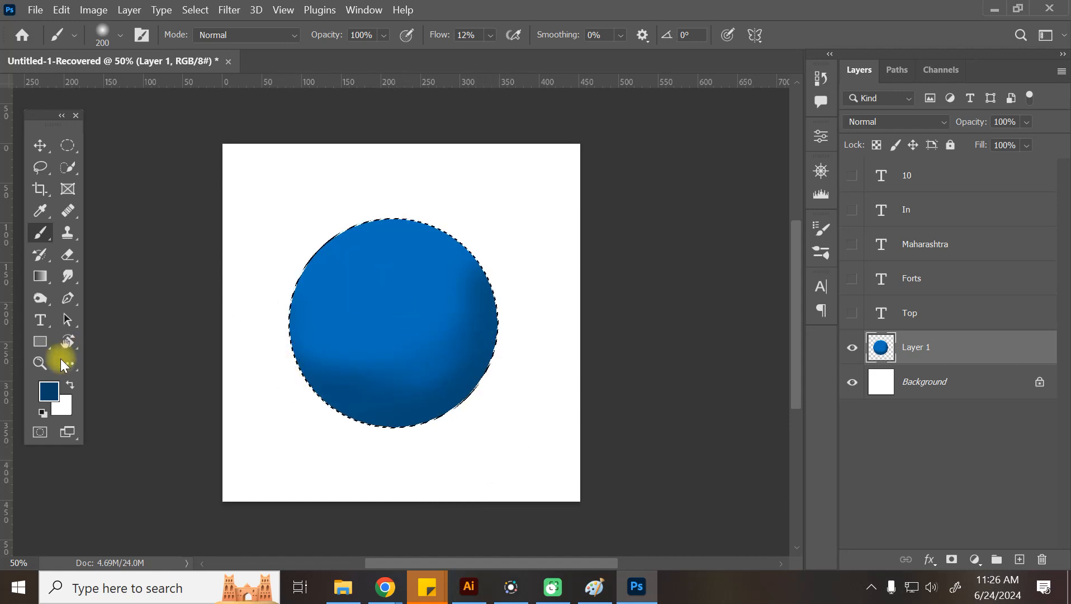
# Step: Set the foreground colour to light blue #68c1ff and brush a soft highlight near the top of the sphere
pyautogui.click(48, 391)
pyautogui.click(394, 164)
pyautogui.moveTo(393, 160); pyautogui.dragTo(393, 138)
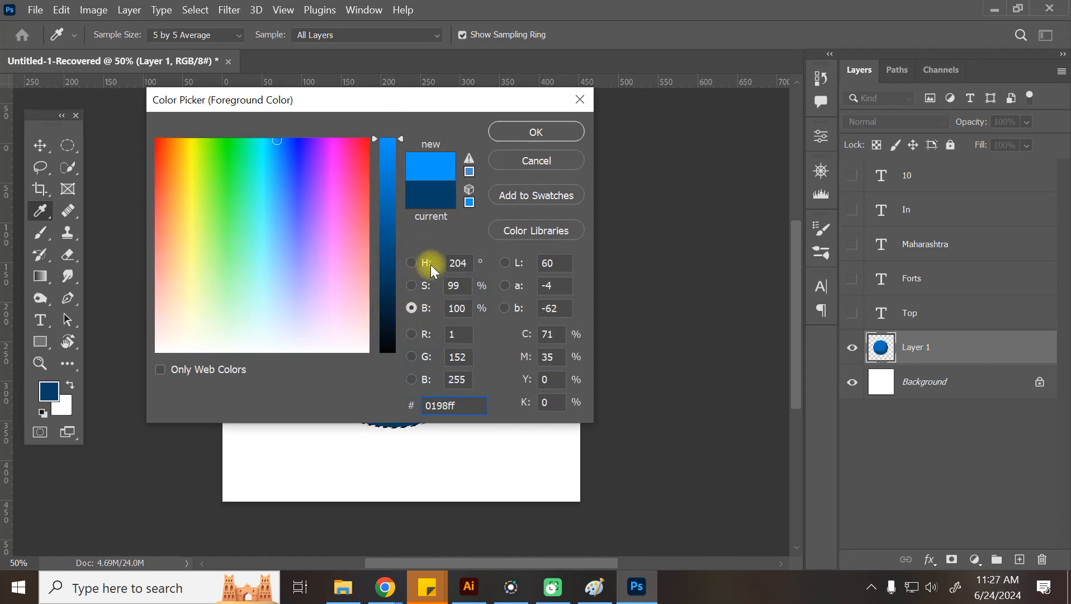
pyautogui.click(419, 285)
pyautogui.moveTo(392, 217)
pyautogui.mouseDown()
pyautogui.moveTo(382, 263)
pyautogui.moveTo(364, 265)
pyautogui.moveTo(369, 245)
pyautogui.moveTo(380, 266)
pyautogui.moveTo(367, 271)
pyautogui.moveTo(378, 250)
pyautogui.moveTo(384, 268)
pyautogui.moveTo(364, 264)
pyautogui.moveTo(372, 249)
pyautogui.moveTo(382, 271)
pyautogui.moveTo(354, 277)
pyautogui.moveTo(367, 249)
pyautogui.moveTo(386, 272)
pyautogui.mouseUp()
pyautogui.click(537, 132)
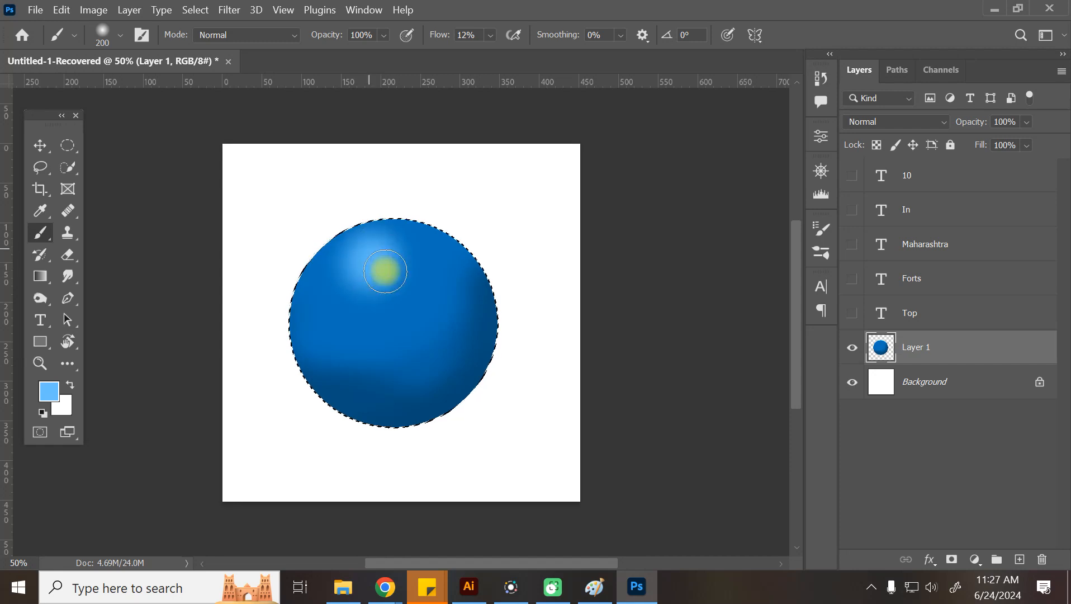
# Step: Set the foreground colour to paler blue #a8dcff and reduce the brush to 125 px for the highlight's core
pyautogui.click(49, 391)
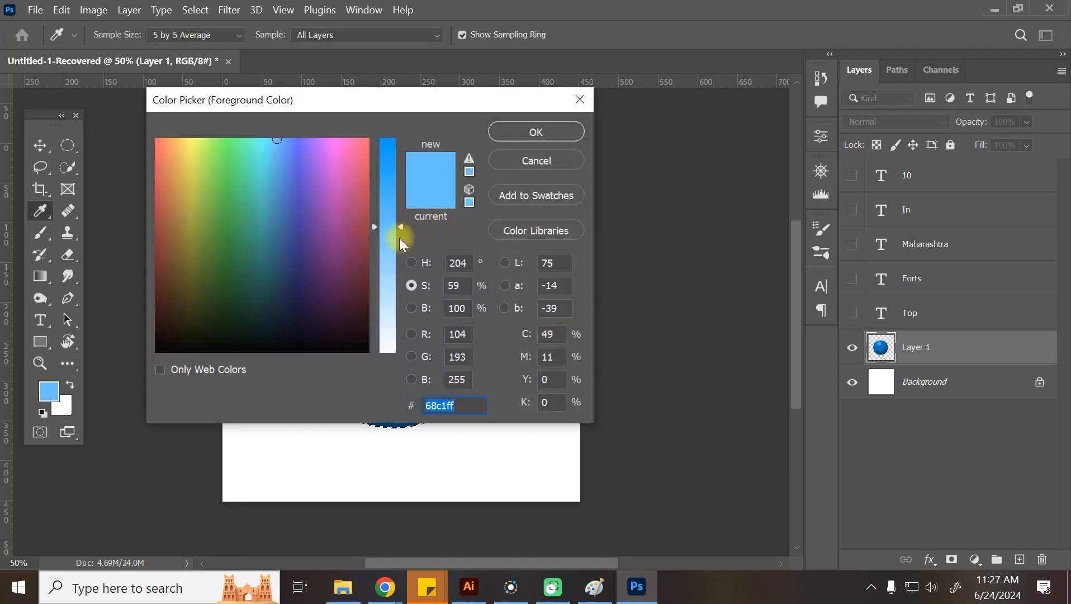
pyautogui.moveTo(401, 244); pyautogui.dragTo(385, 279)
pyautogui.click(509, 132)
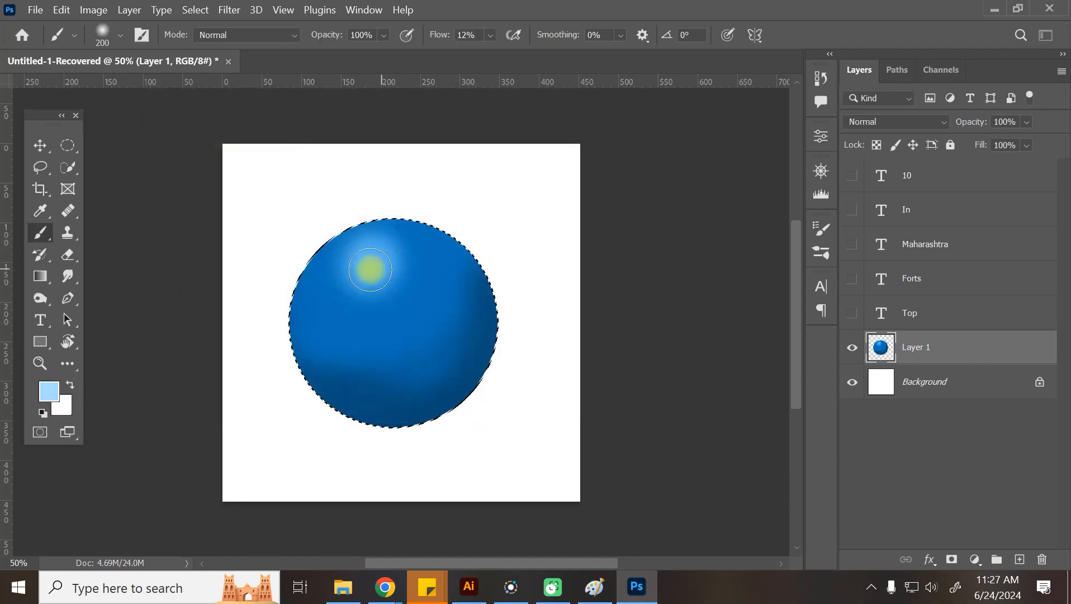
pyautogui.press('[')
pyautogui.press('[')
pyautogui.press('[')
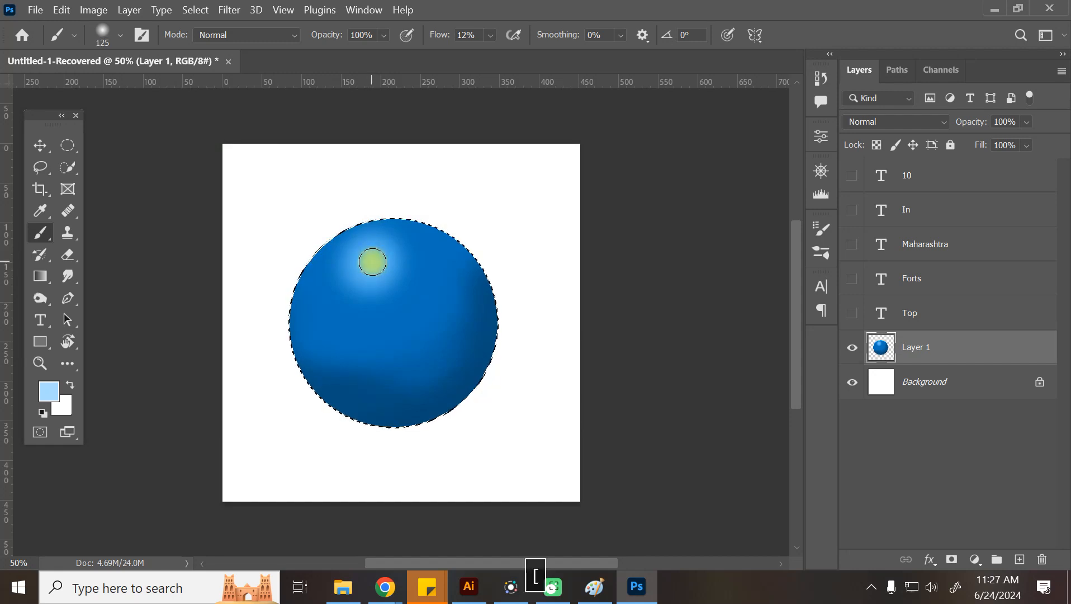
# Step: Brighten the highlight's centre with #def2ff using a 70 px brush, and deselect the circle
pyautogui.click(48, 391)
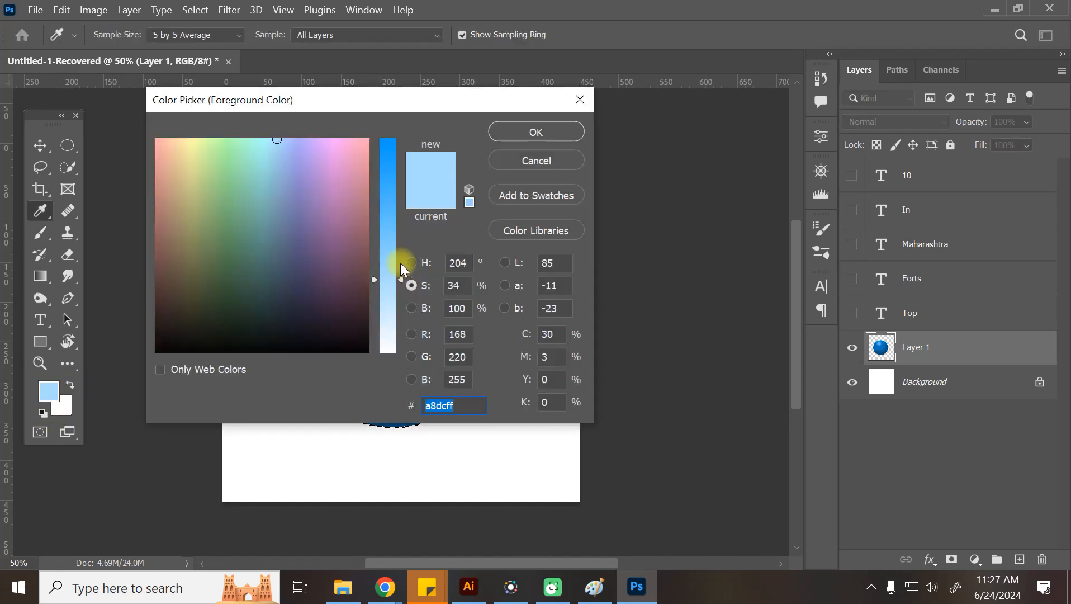
pyautogui.moveTo(384, 283); pyautogui.dragTo(389, 324)
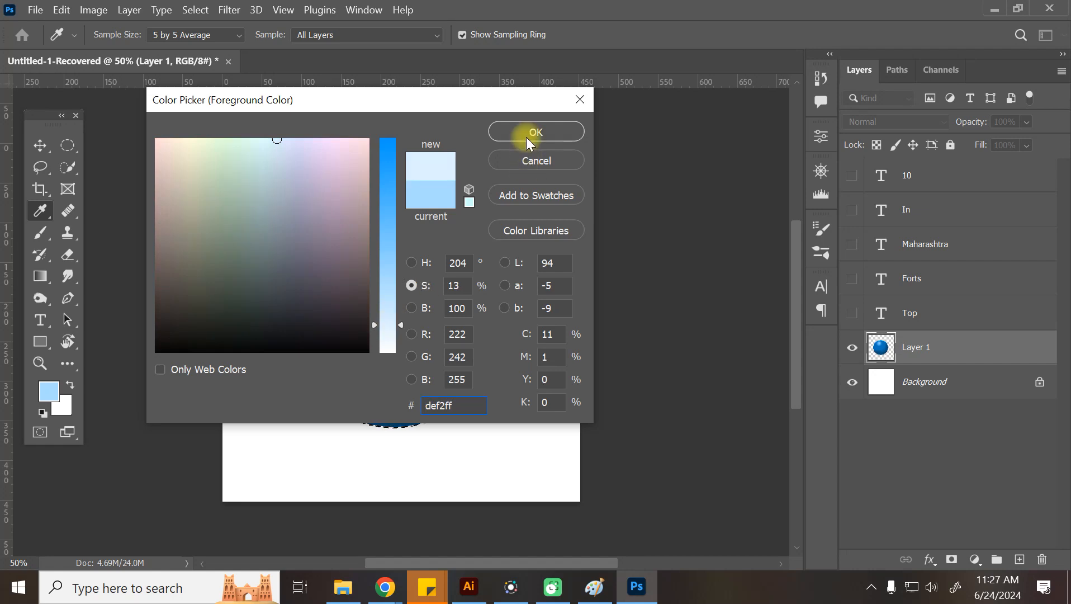
pyautogui.press('Return')
pyautogui.press('[')
pyautogui.press('[')
pyautogui.press('[')
pyautogui.click(372, 262)
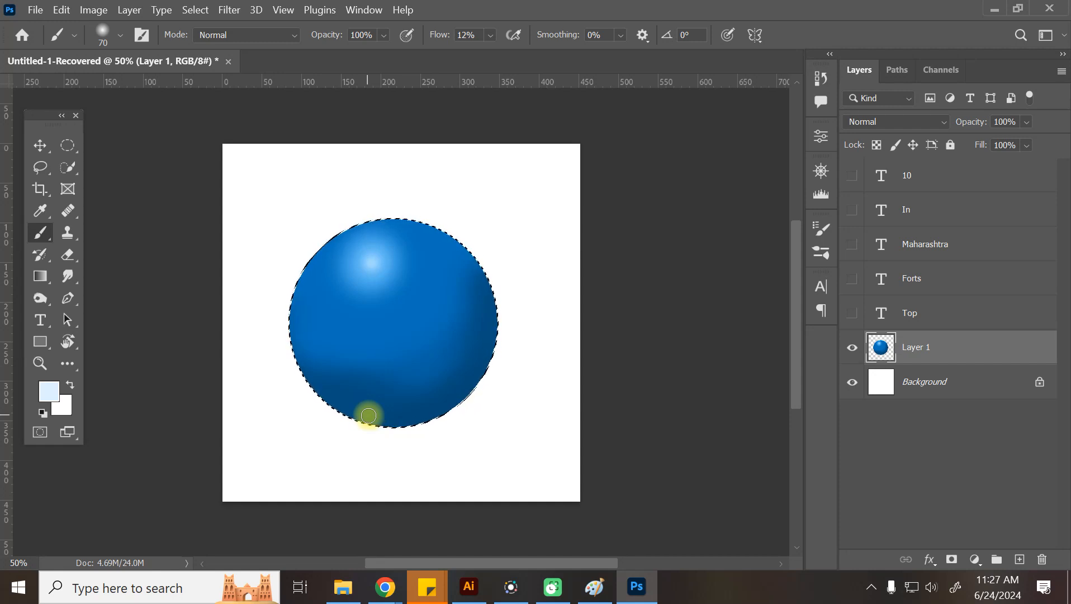
pyautogui.hotkey('ctrl', 'd')
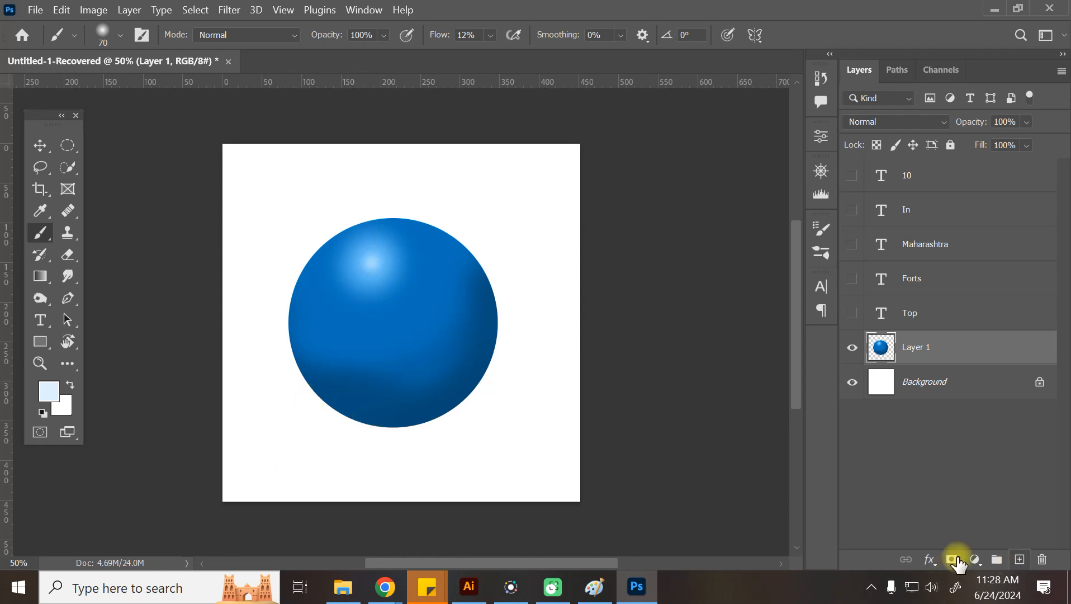
# Step: Add a Hue/Saturation adjustment above the sphere, try hue +155, and settle on hue -123 with saturation -31
pyautogui.click(974, 560)
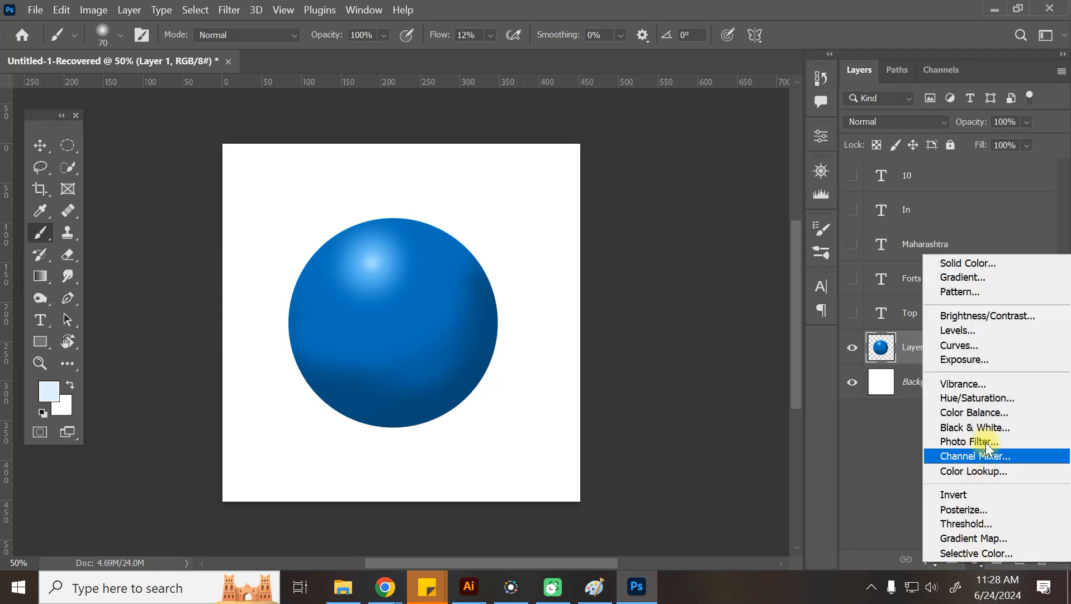
pyautogui.click(991, 398)
pyautogui.moveTo(680, 248); pyautogui.dragTo(772, 258)
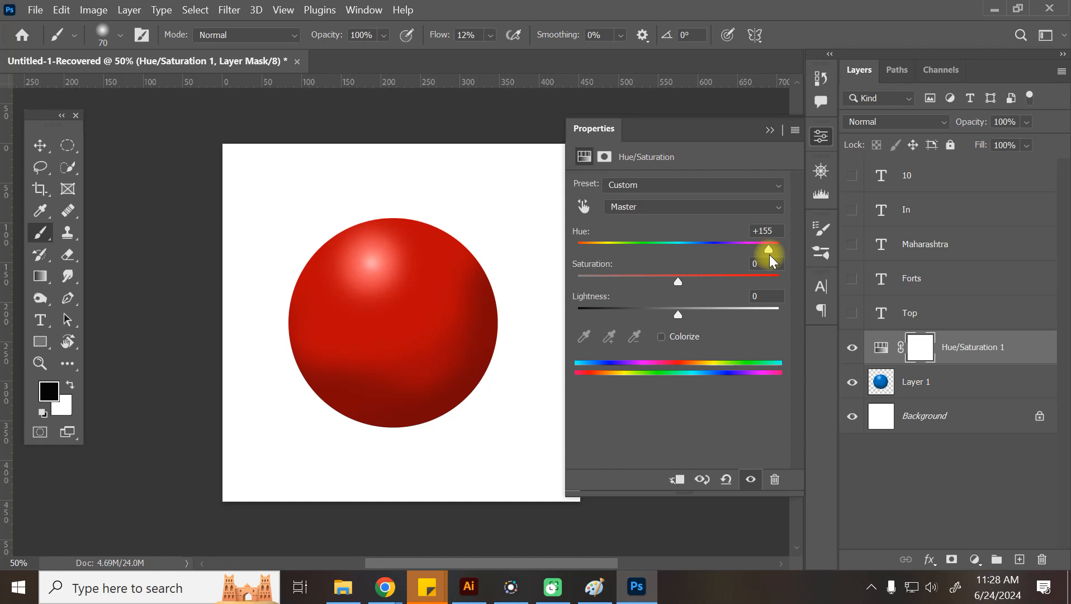
pyautogui.moveTo(679, 283); pyautogui.dragTo(647, 288)
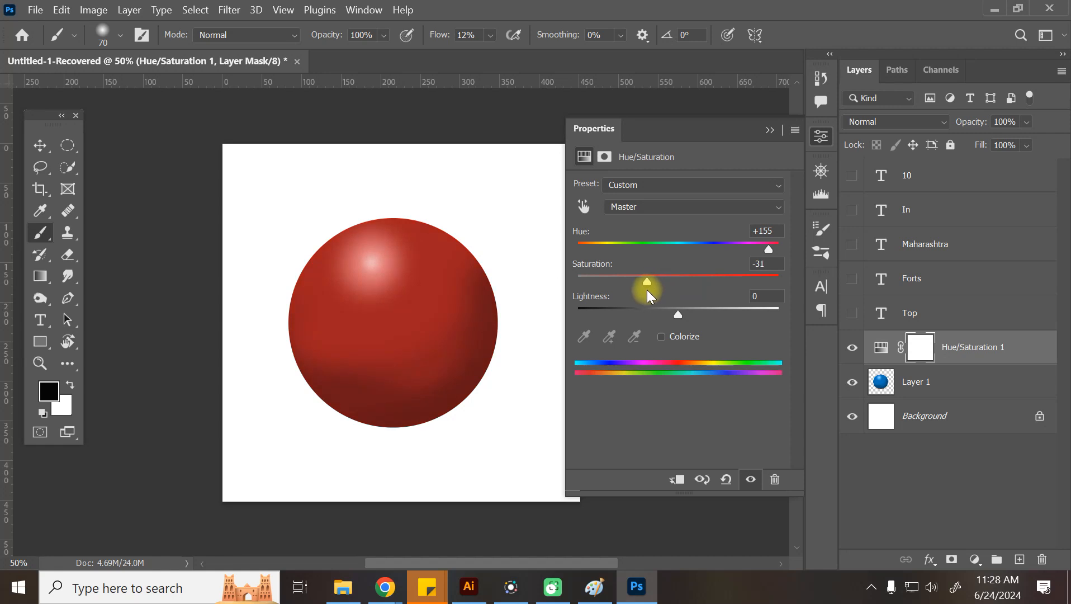
pyautogui.moveTo(768, 255); pyautogui.dragTo(602, 266)
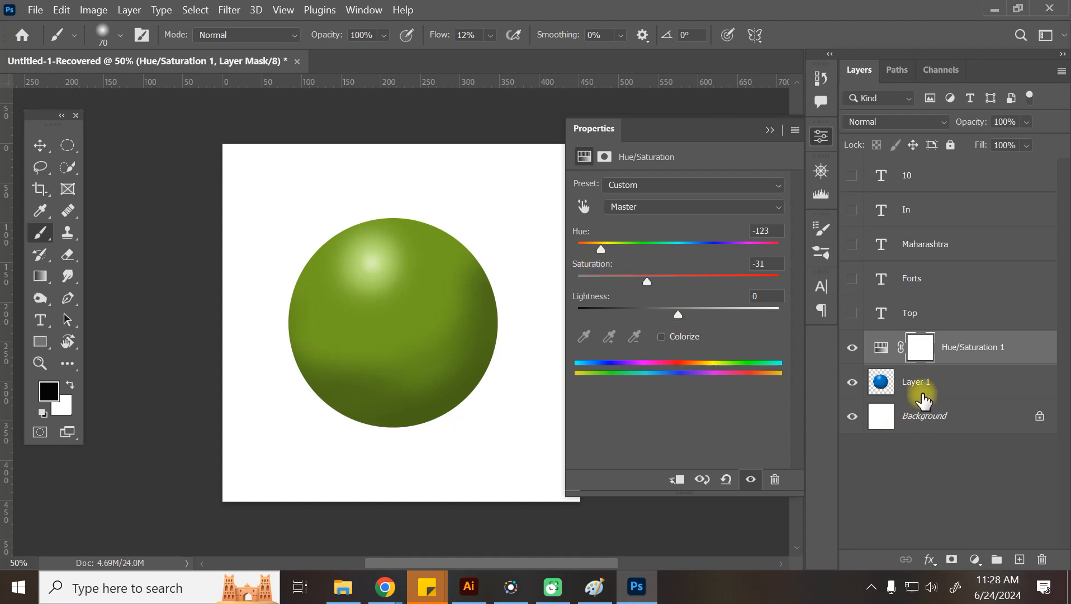
pyautogui.click(891, 398)
pyautogui.press('b')
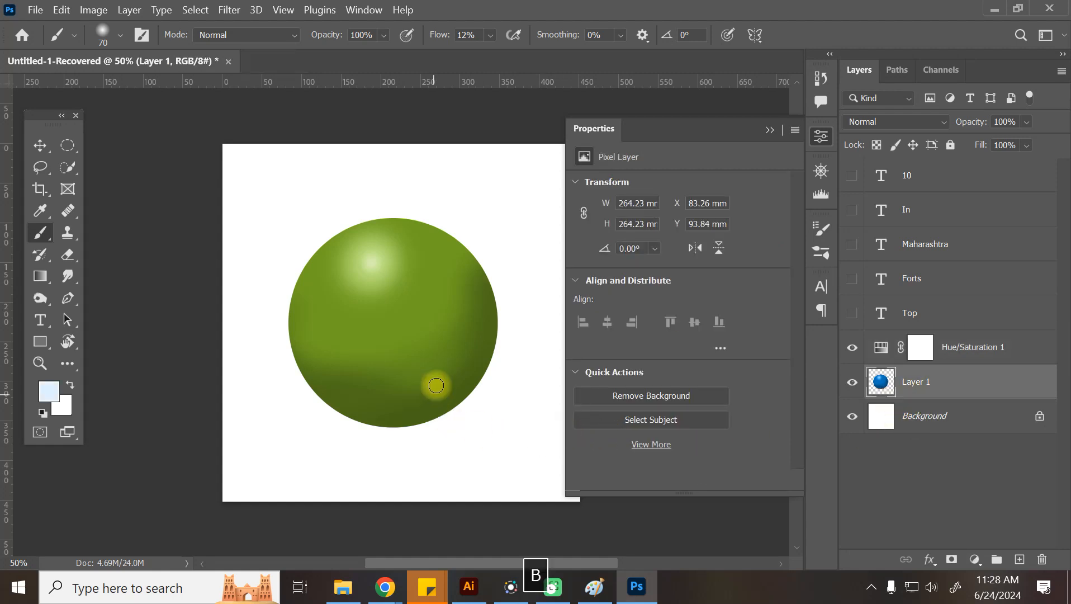
pyautogui.press(']')
pyautogui.press(']')
pyautogui.press(']')
pyautogui.press(']')
pyautogui.press(']')
pyautogui.press(']')
pyautogui.press(']')
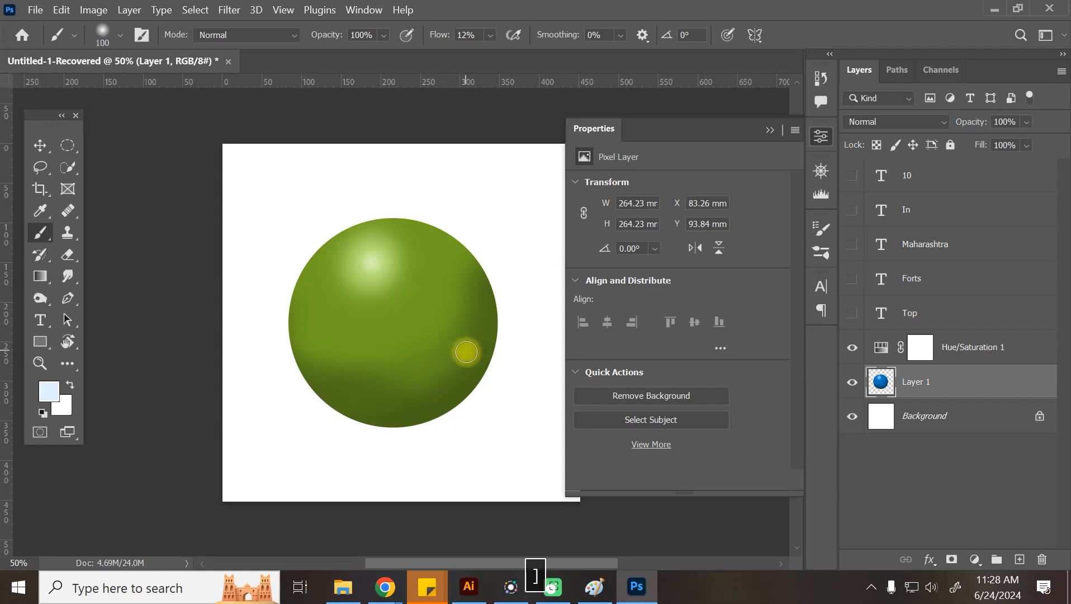
pyautogui.keyDown('ctrl'); pyautogui.click(889, 385); pyautogui.keyUp('ctrl')
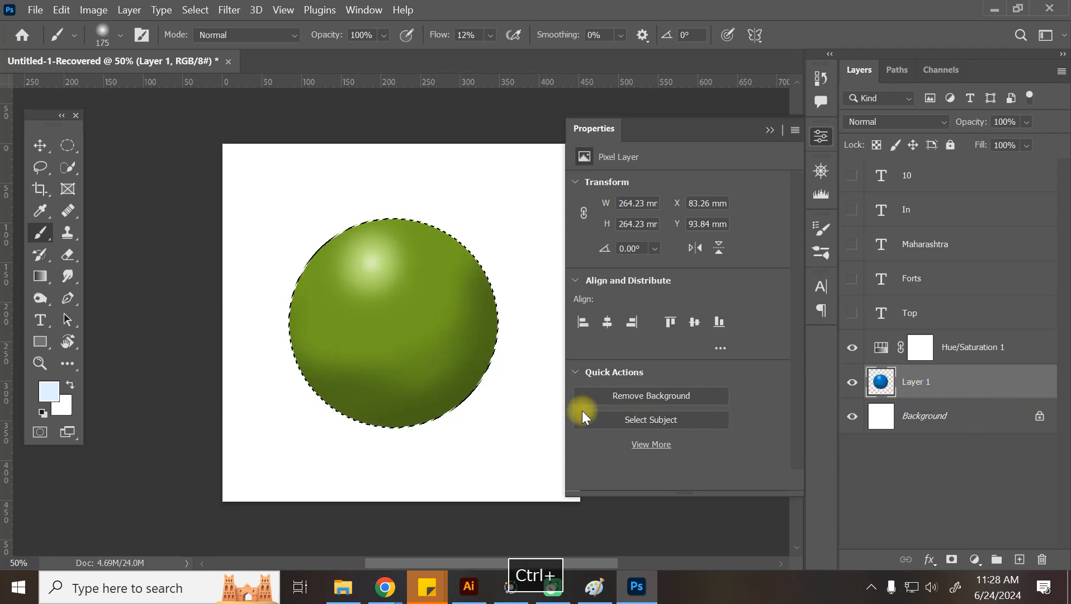
pyautogui.click(38, 145)
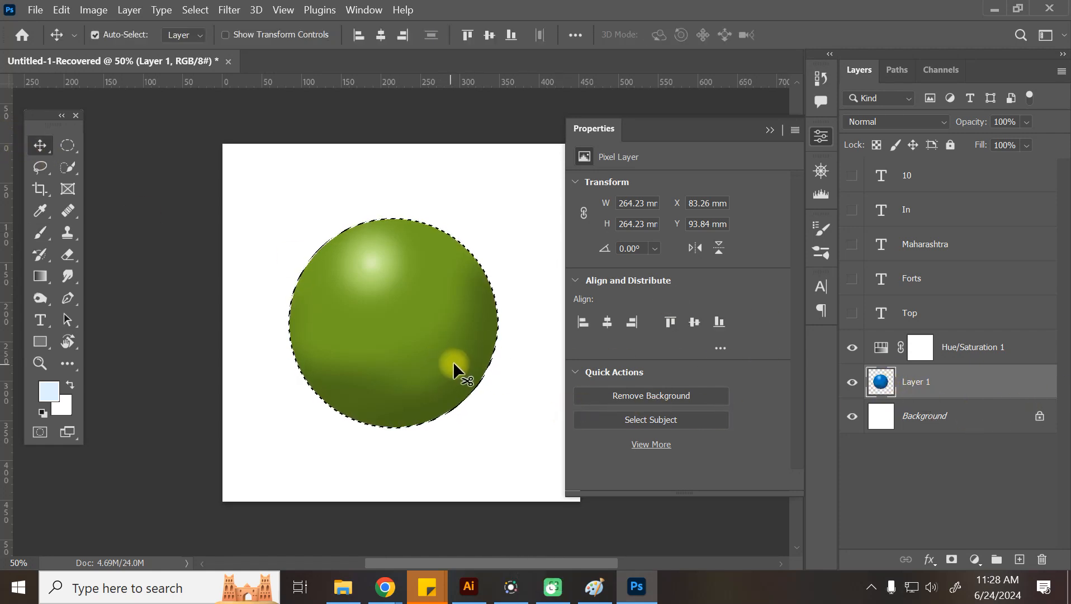
pyautogui.hotkey('ctrl', 'd')
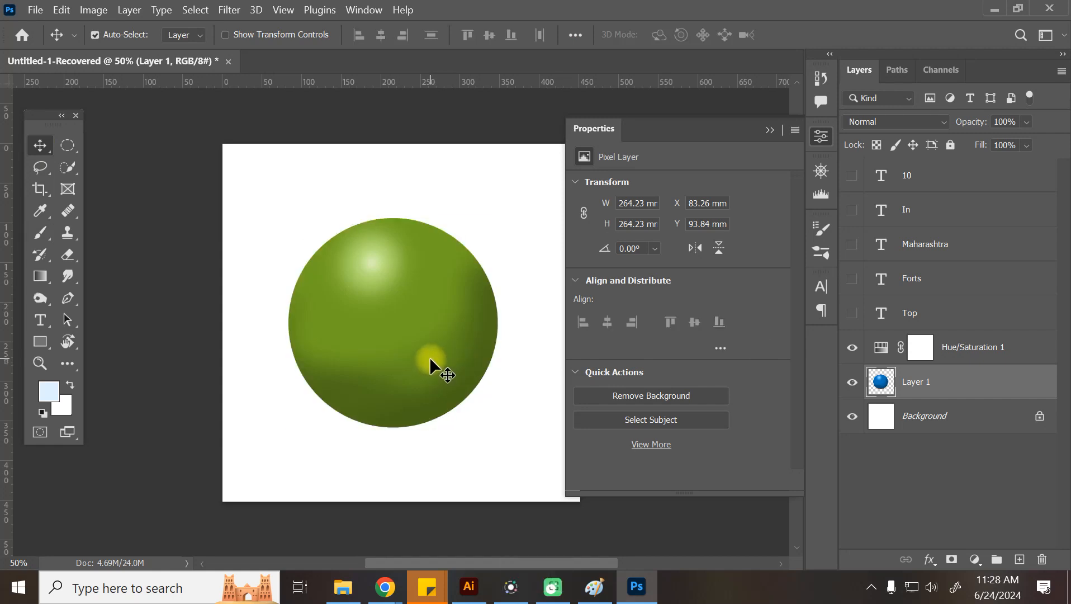
# Step: Add a new layer directly above the background and enlarge the soft brush to 900 px
pyautogui.click(957, 416)
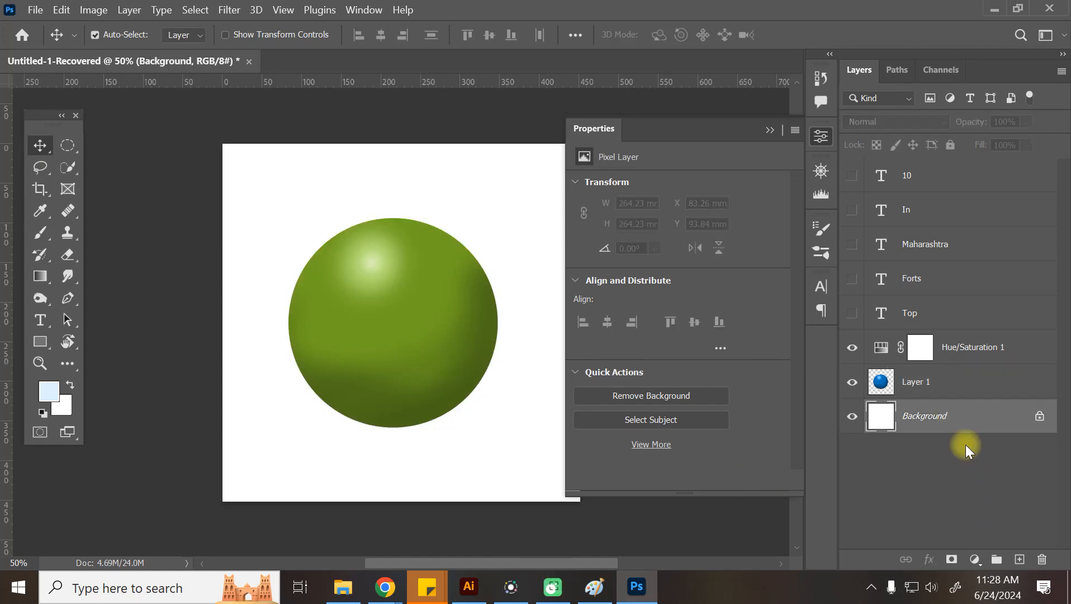
pyautogui.click(1019, 559)
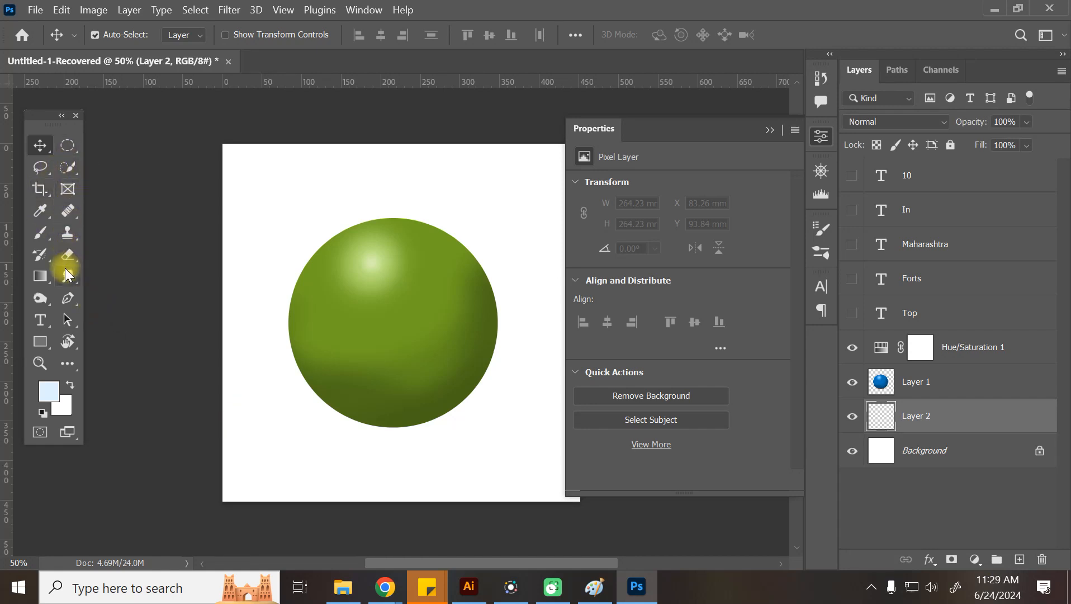
pyautogui.click(41, 233)
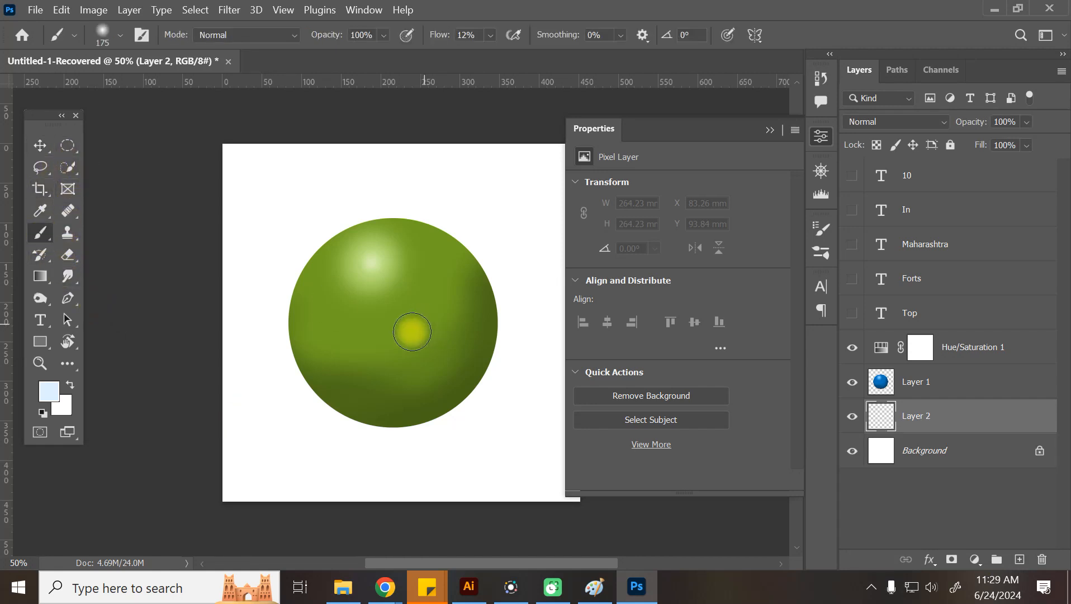
pyautogui.press(']')
pyautogui.press(']')
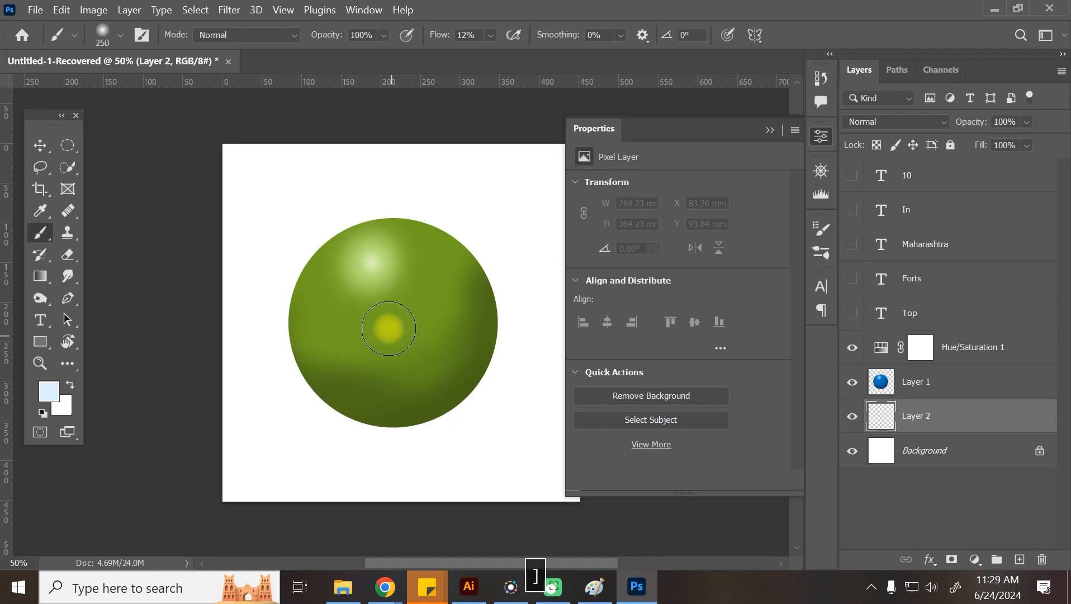
pyautogui.press(']')
pyautogui.press(']')
pyautogui.press(']')
pyautogui.press(']')
pyautogui.press(']')
pyautogui.press(']')
pyautogui.press(']')
pyautogui.press(']')
pyautogui.press(']')
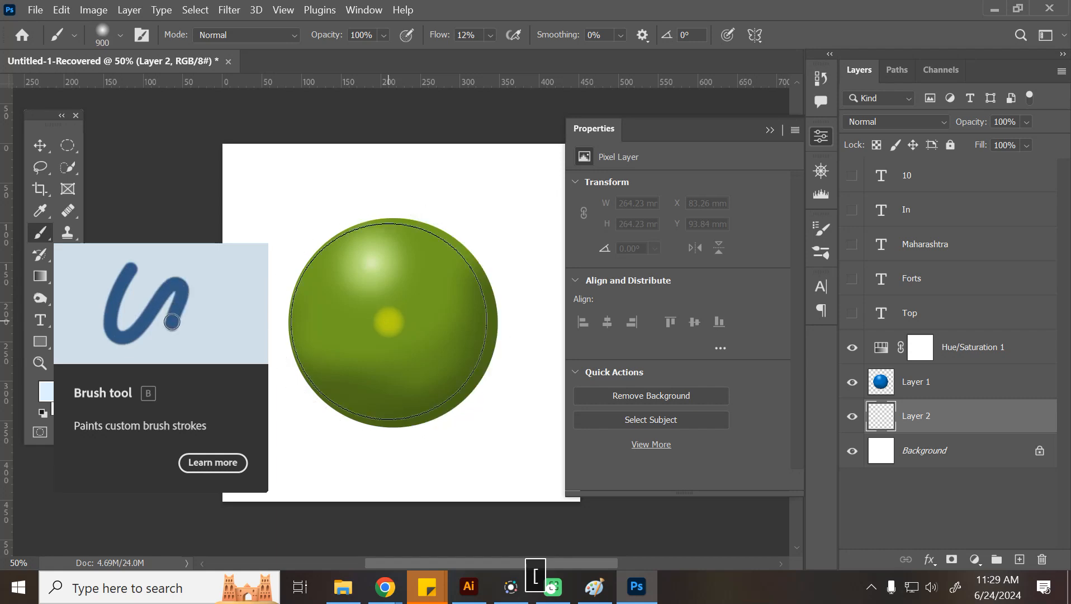
pyautogui.press('[')
pyautogui.press('[')
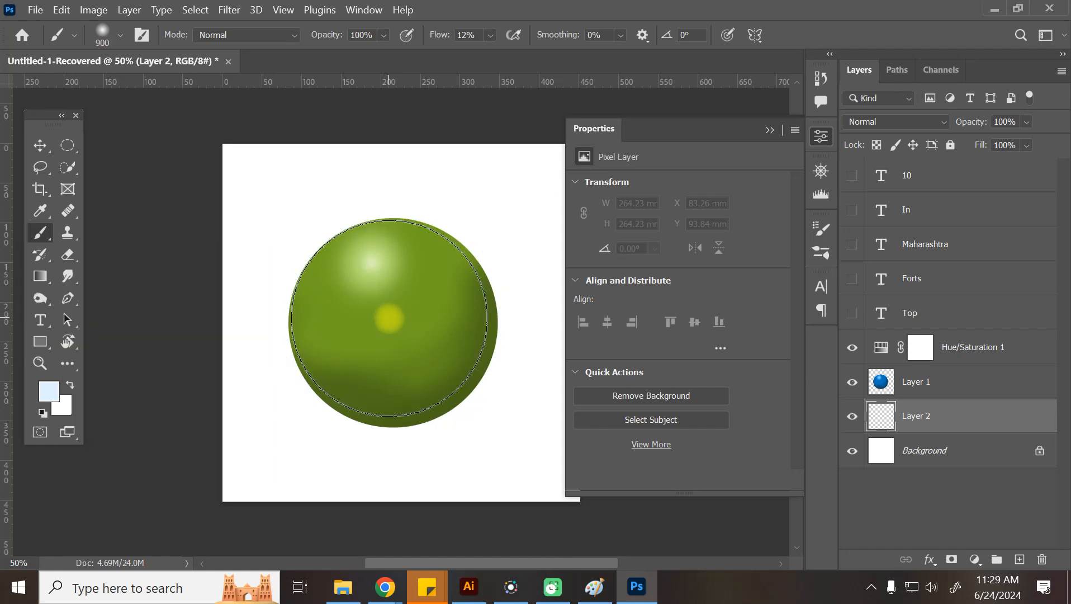
# Step: Set the foreground colour to black and try a faint shadow dab behind the sphere at 12% flow
pyautogui.click(49, 391)
pyautogui.moveTo(309, 284); pyautogui.dragTo(11, 397)
pyautogui.click(527, 134)
pyautogui.moveTo(418, 312); pyautogui.dragTo(387, 255)
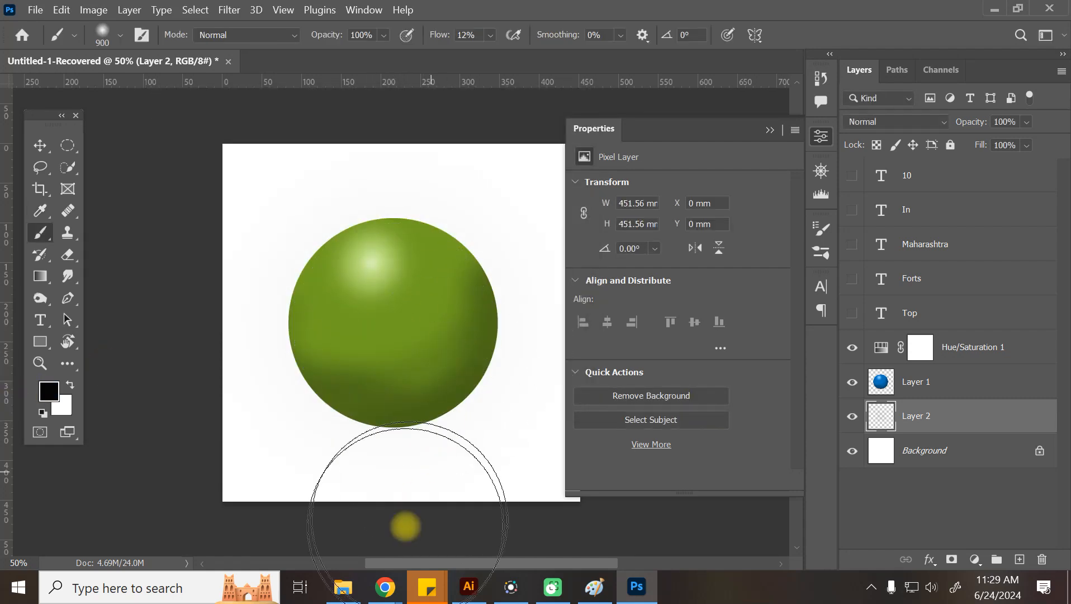
# Step: Raise the brush flow to 100%, and undo the faint shadow dab together with its layer
pyautogui.click(852, 382)
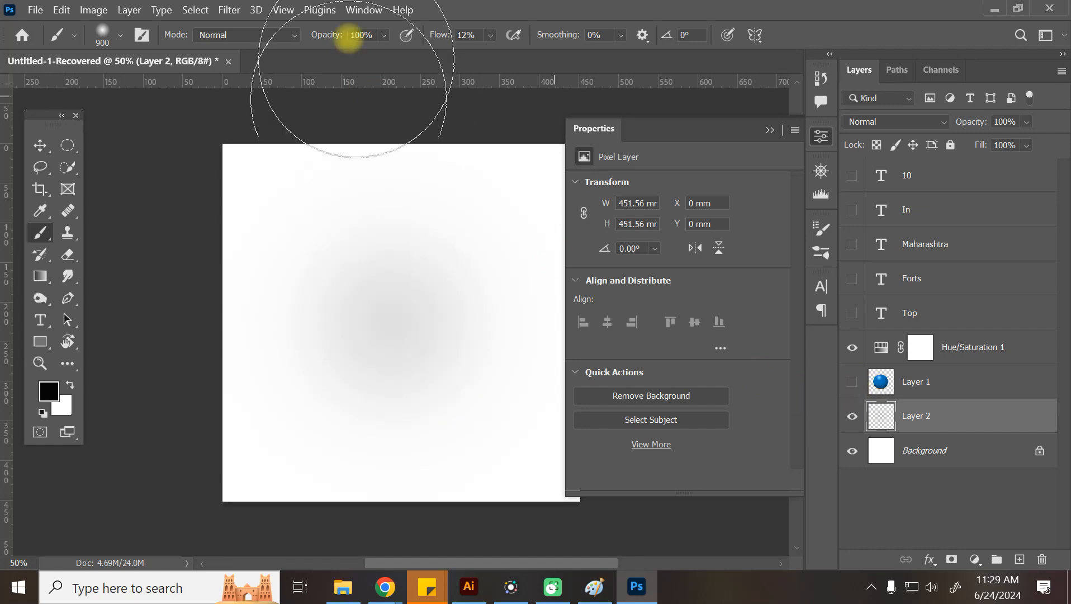
pyautogui.click(491, 35)
pyautogui.moveTo(498, 55); pyautogui.dragTo(769, 50)
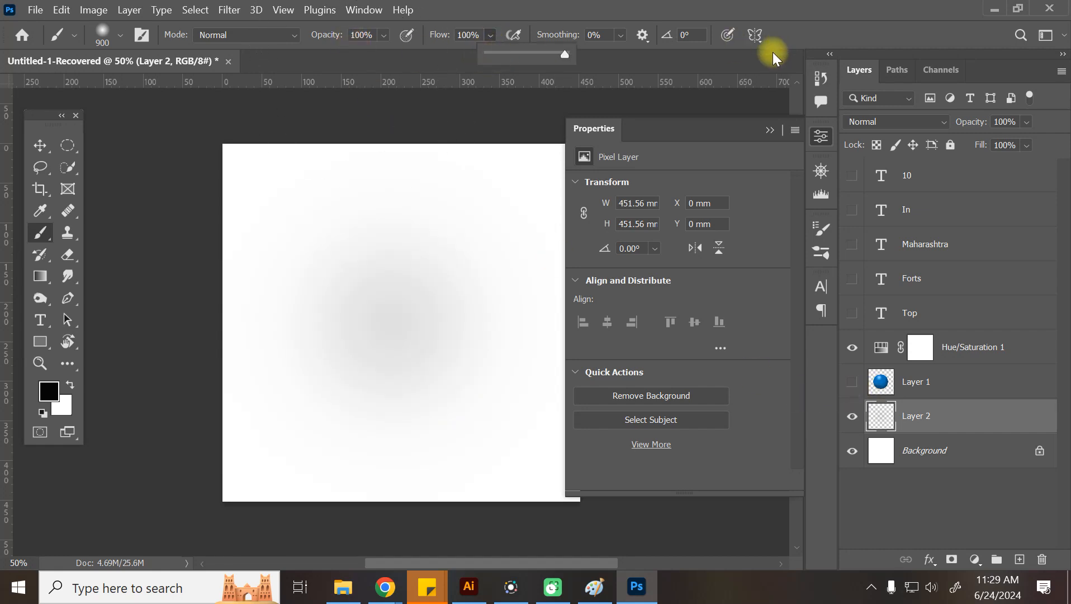
pyautogui.hotkey('ctrl', 'z')
pyautogui.hotkey('ctrl', 'z')
pyautogui.hotkey('ctrl', 'z')
pyautogui.hotkey('ctrl', 'z')
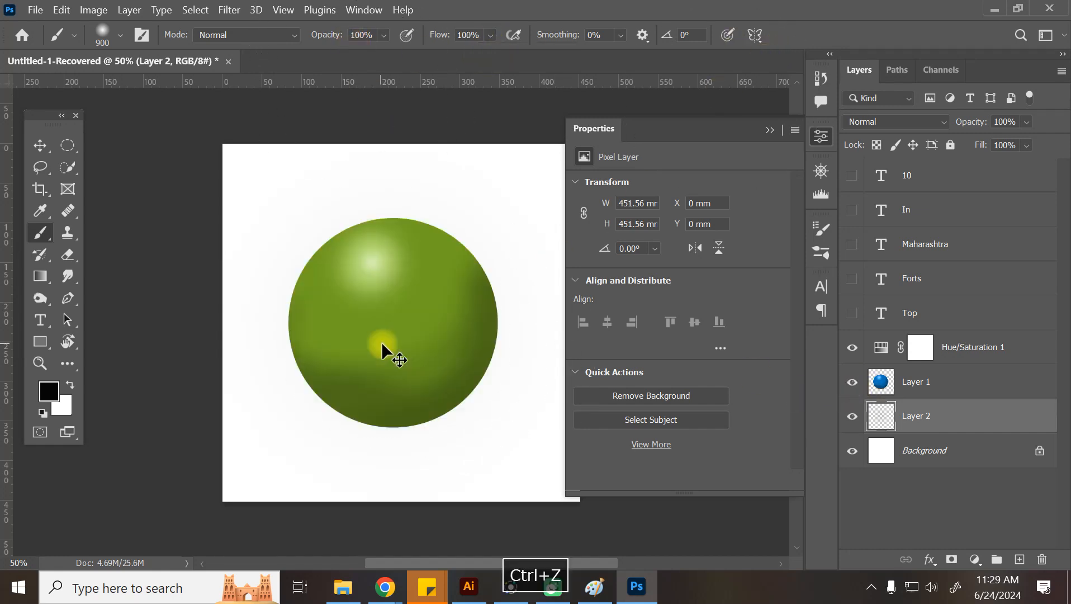
# Step: Paint one soft black dab over the sphere's centre on a new layer, and move that layer beneath the sphere's layer
pyautogui.click(1020, 559)
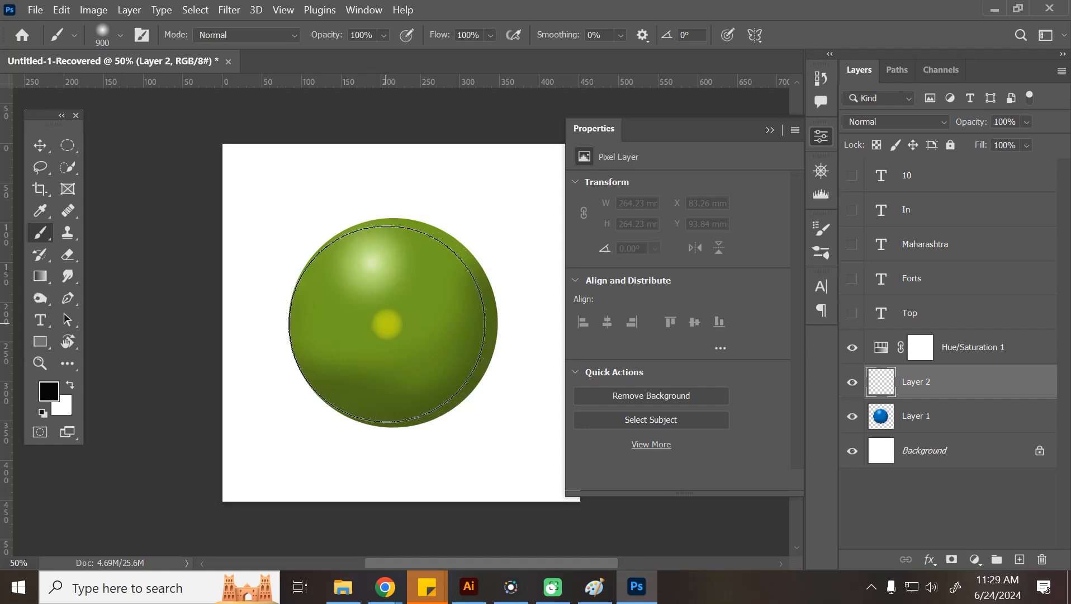
pyautogui.click(388, 319)
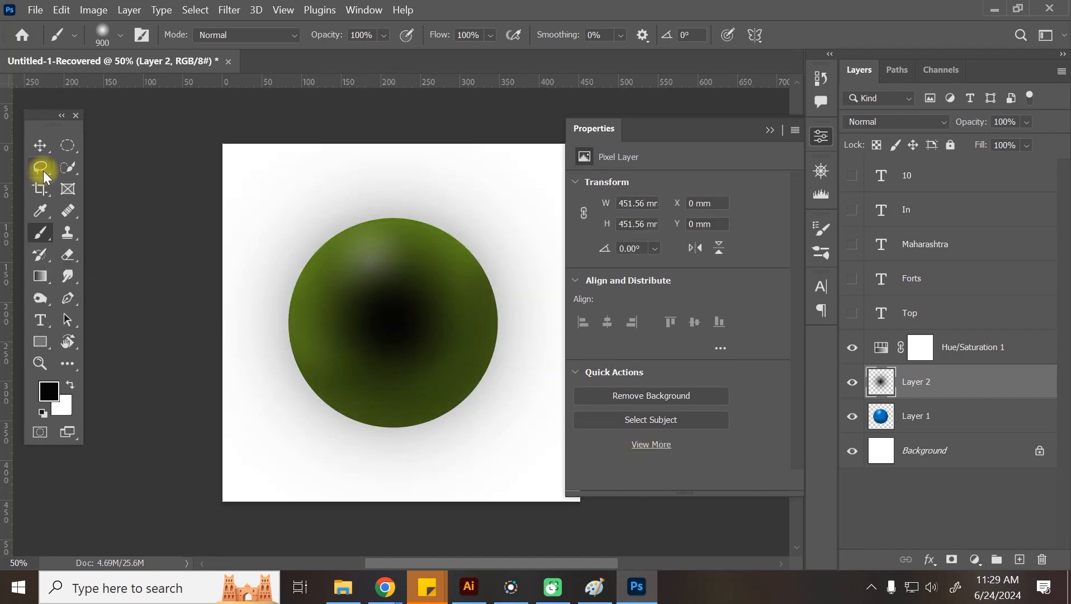
pyautogui.click(41, 146)
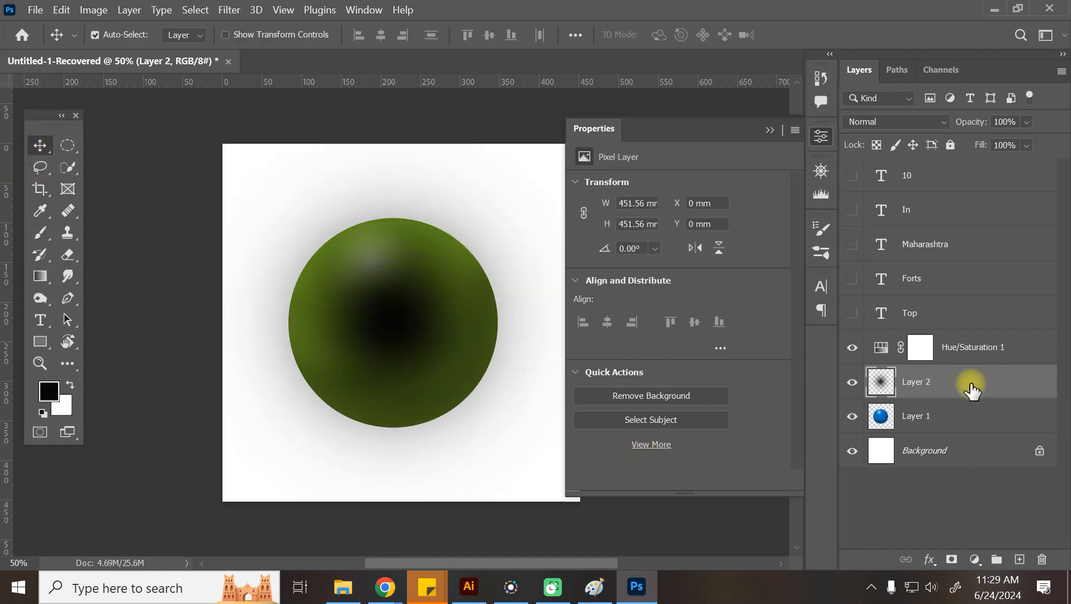
pyautogui.moveTo(954, 394); pyautogui.dragTo(944, 433)
pyautogui.moveTo(426, 327); pyautogui.dragTo(446, 353)
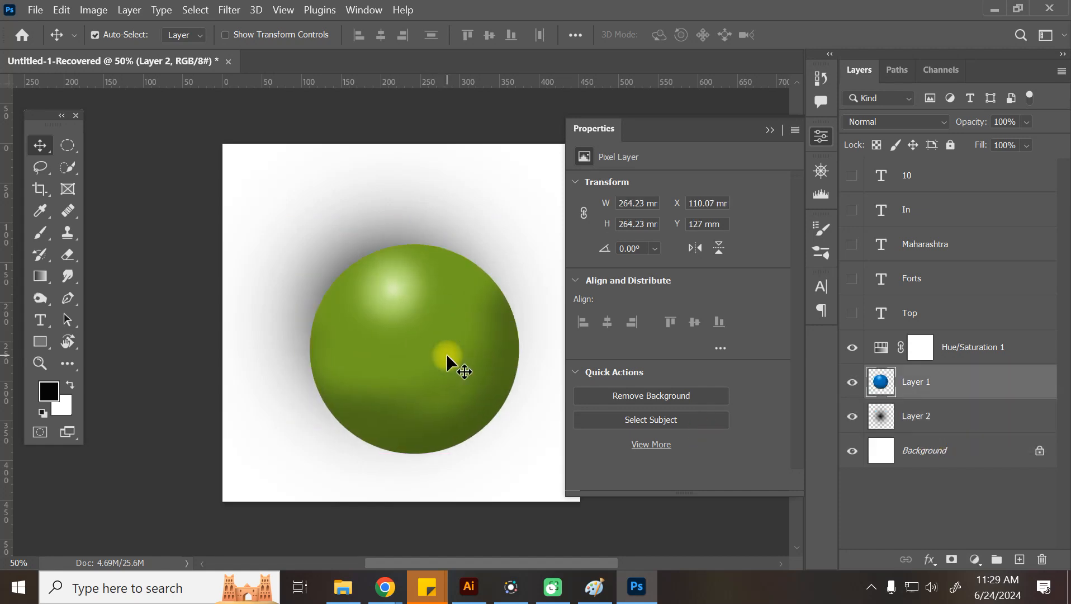
pyautogui.hotkey('ctrl', 'z')
pyautogui.click(896, 418)
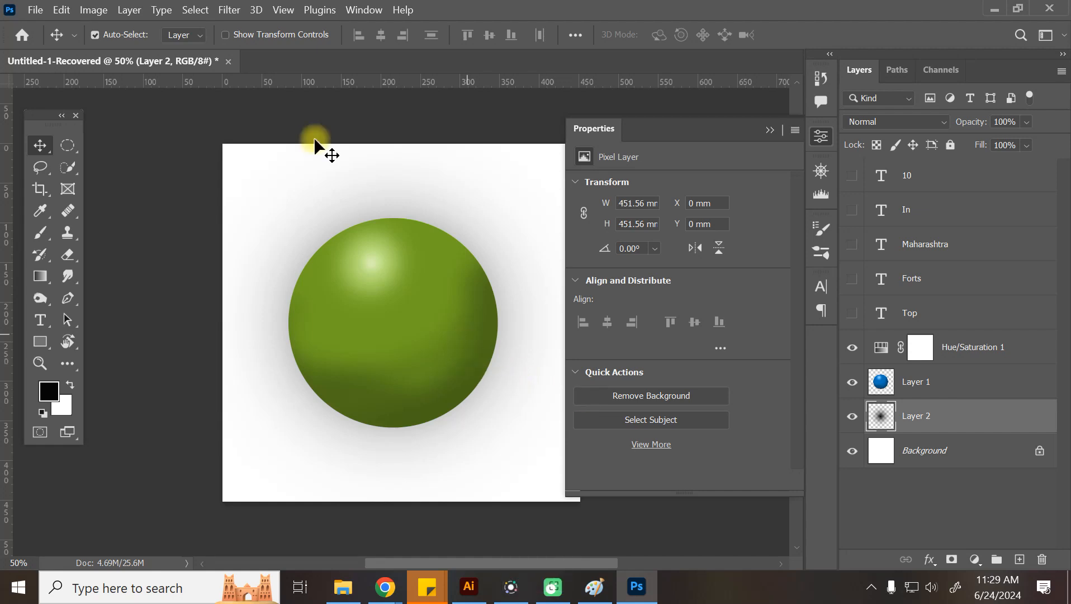
pyautogui.moveTo(429, 323); pyautogui.dragTo(453, 342)
pyautogui.hotkey('ctrl', 'z')
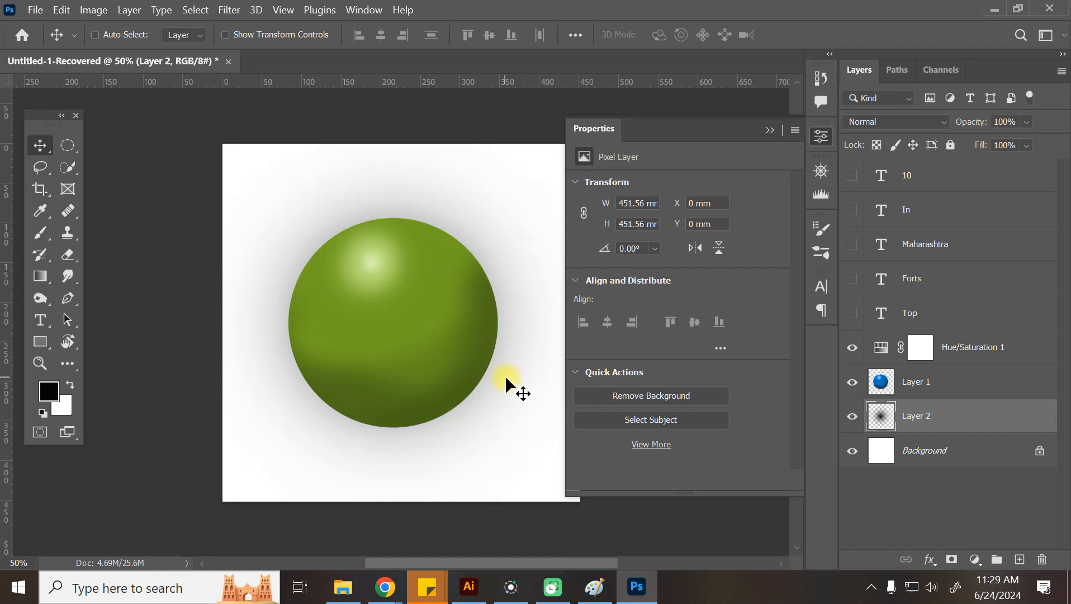
# Step: Flatten the shadow under the sphere's base to about 92% width and 19% height using Free Transform
pyautogui.hotkey('ctrl', 't')
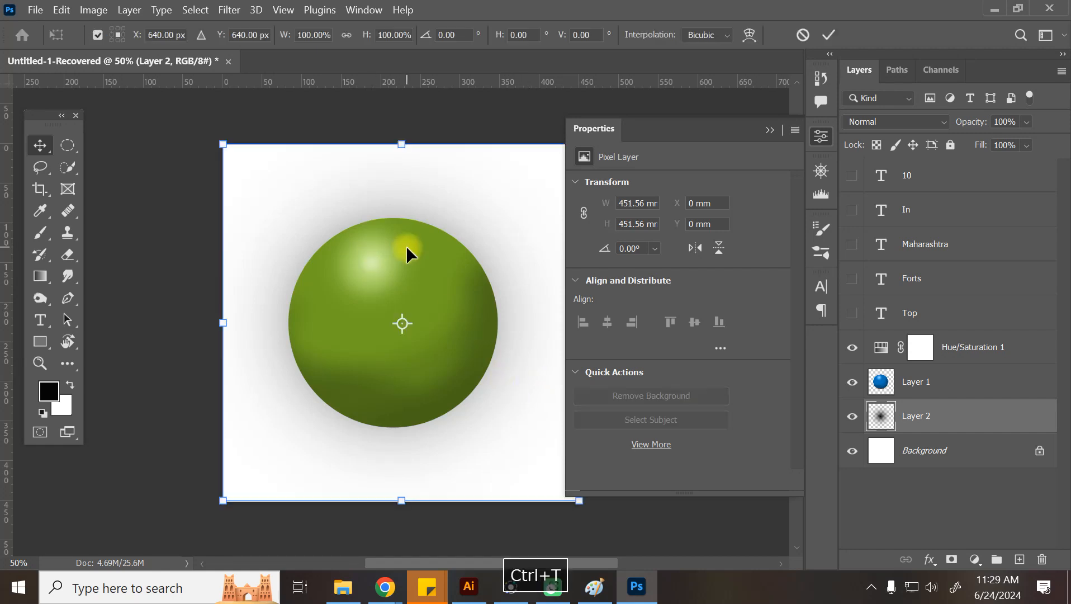
pyautogui.moveTo(401, 144); pyautogui.dragTo(403, 429)
pyautogui.moveTo(428, 474); pyautogui.dragTo(431, 441)
pyautogui.press('space')
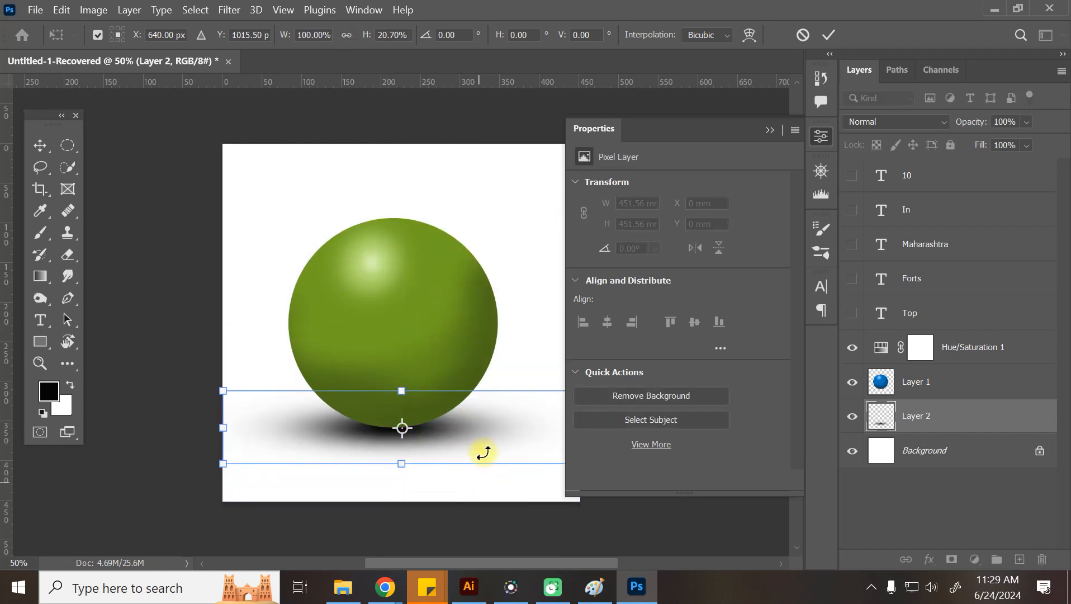
pyautogui.moveTo(514, 420); pyautogui.dragTo(422, 393)
pyautogui.moveTo(309, 363); pyautogui.dragTo(309, 368)
pyautogui.moveTo(345, 402); pyautogui.dragTo(342, 399)
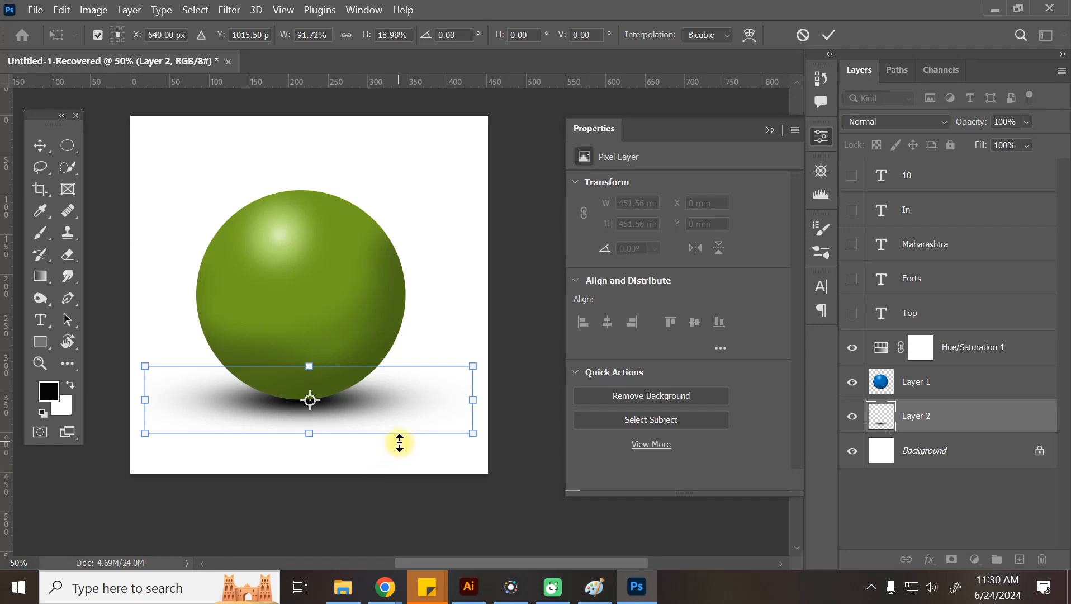
# Step: Distort the shadow so it widens towards the right, shift it right beneath the sphere, and apply the transform
pyautogui.rightClick(421, 398)
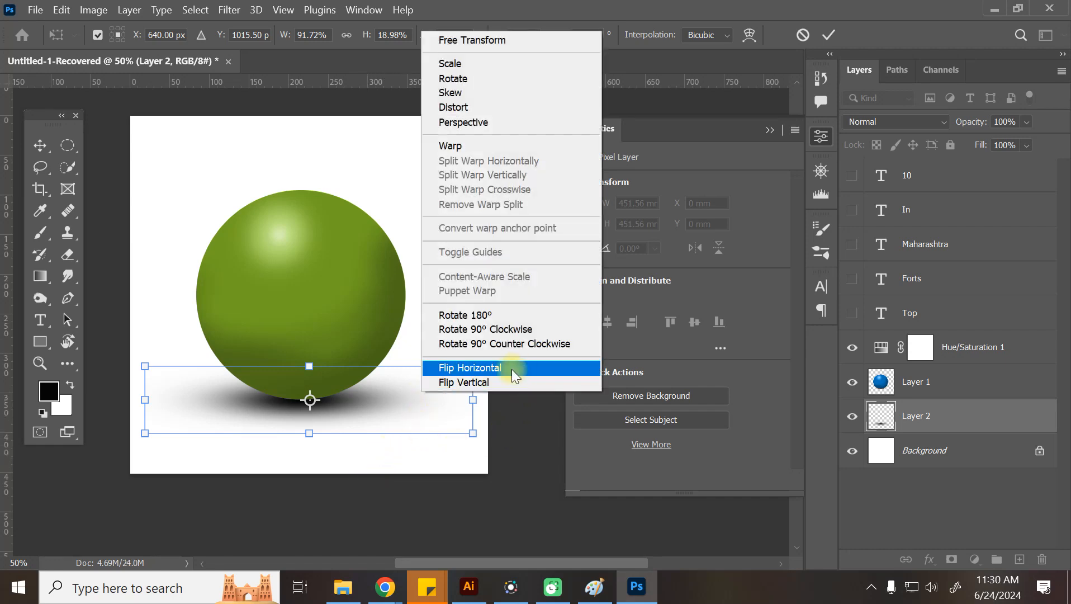
pyautogui.click(462, 107)
pyautogui.moveTo(476, 371); pyautogui.dragTo(474, 343)
pyautogui.moveTo(231, 414); pyautogui.dragTo(252, 413)
pyautogui.moveTo(508, 344); pyautogui.dragTo(506, 319)
pyautogui.moveTo(286, 417); pyautogui.dragTo(313, 411)
pyautogui.press('Up')
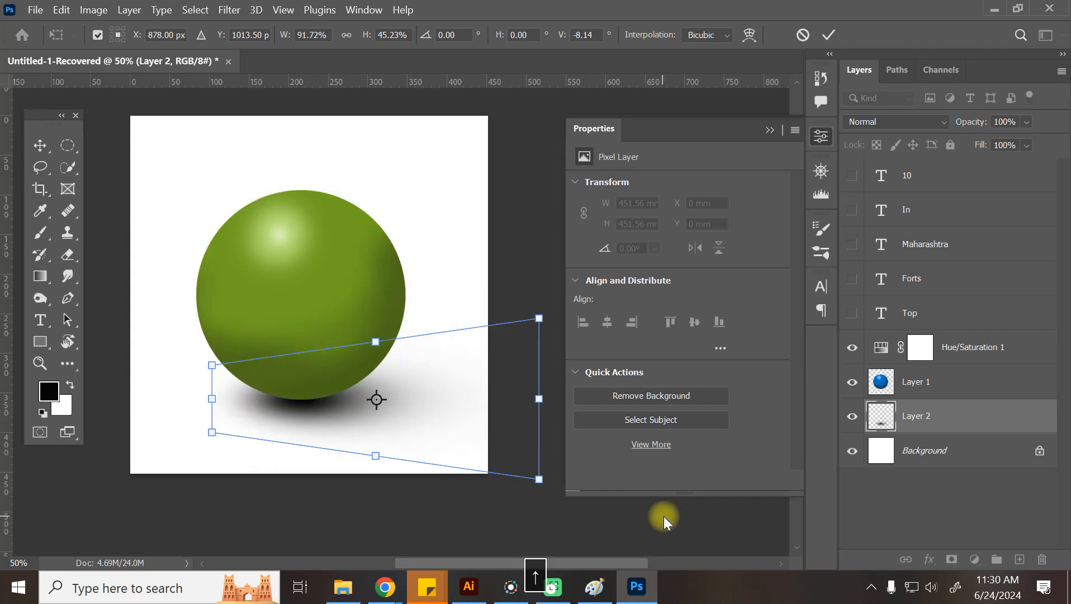
pyautogui.press('Return')
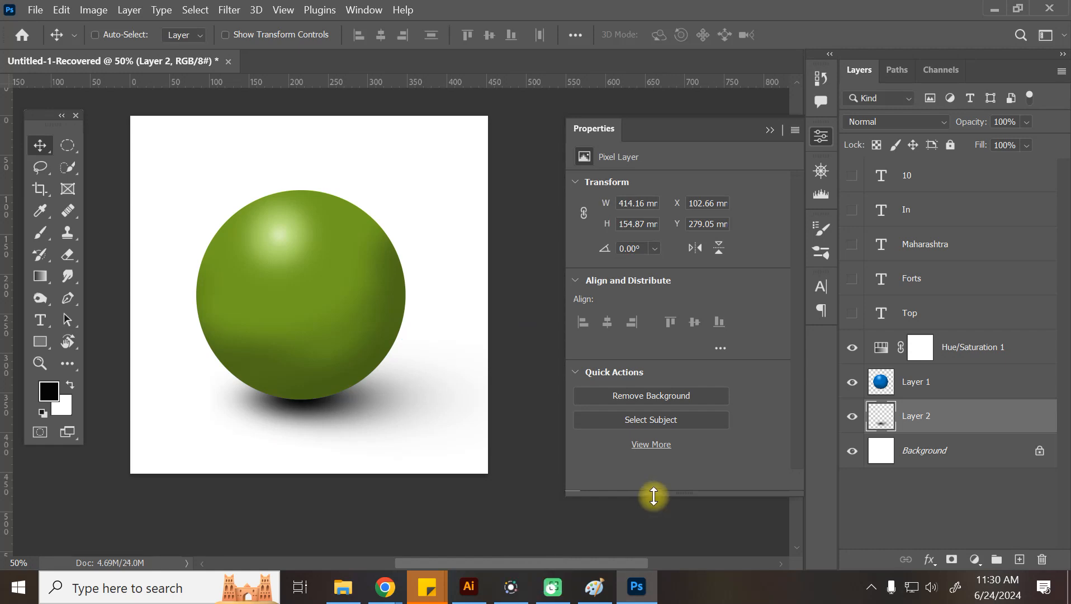
# Step: Add a new layer above the sphere, reduce the brush to 175 px and paint a black stroke along the sphere's base
pyautogui.click(933, 384)
pyautogui.click(1017, 560)
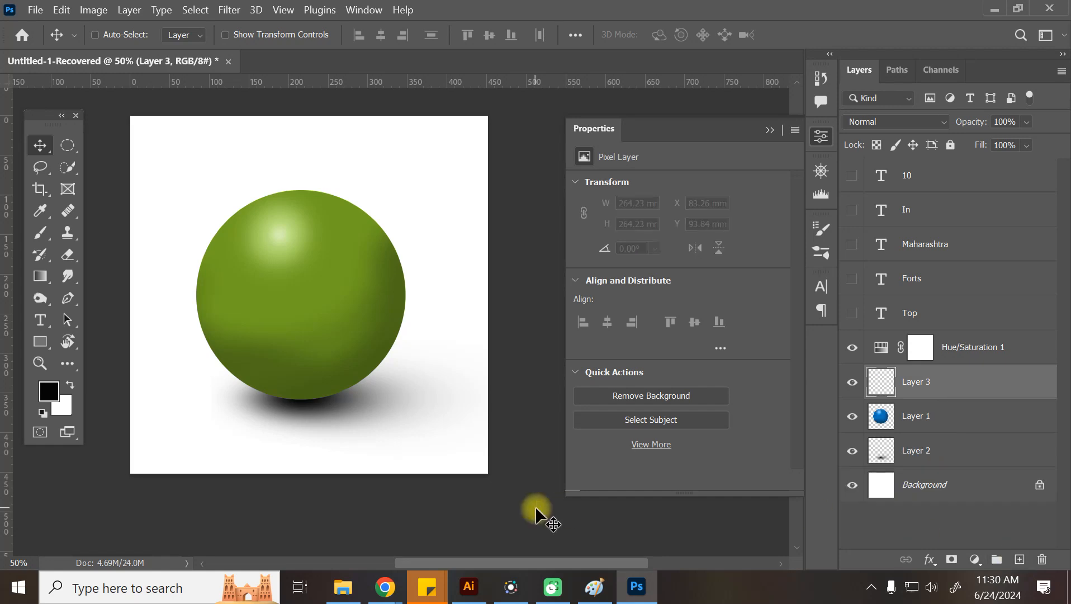
pyautogui.press('b')
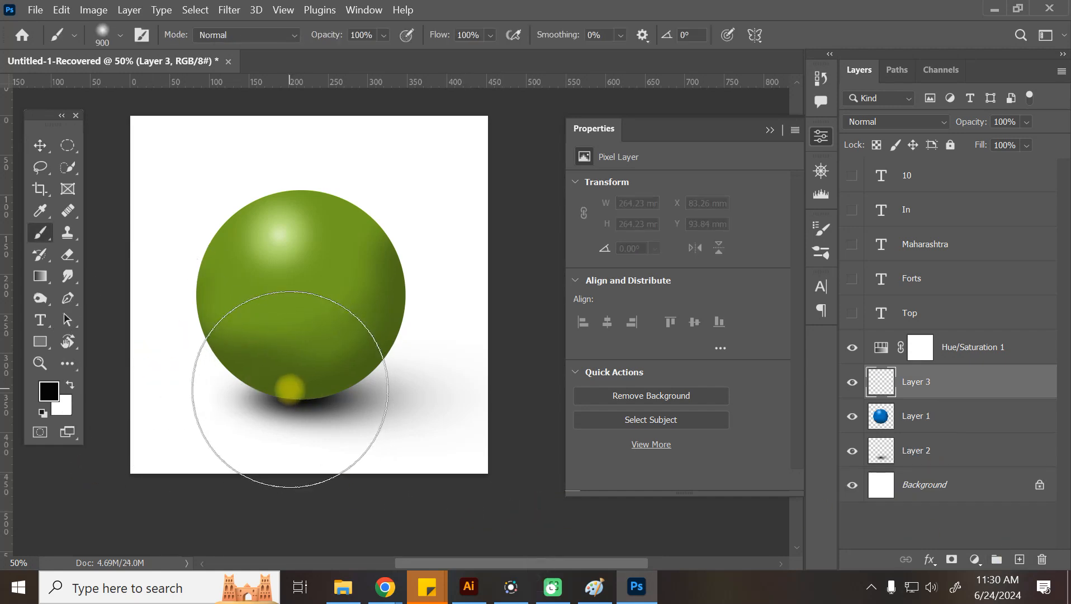
pyautogui.press('[')
pyautogui.press('[')
pyautogui.press('[')
pyautogui.press('[')
pyautogui.press('[')
pyautogui.press('[')
pyautogui.press('[')
pyautogui.press('[')
pyautogui.press('[')
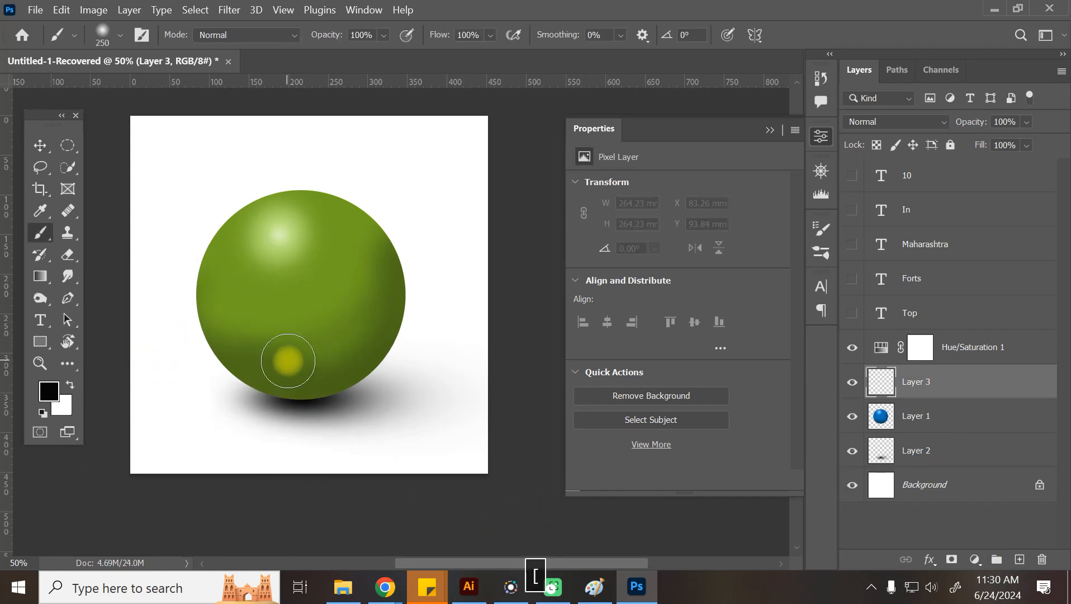
pyautogui.moveTo(262, 379)
pyautogui.mouseDown()
pyautogui.moveTo(324, 396)
pyautogui.moveTo(353, 380)
pyautogui.mouseUp()
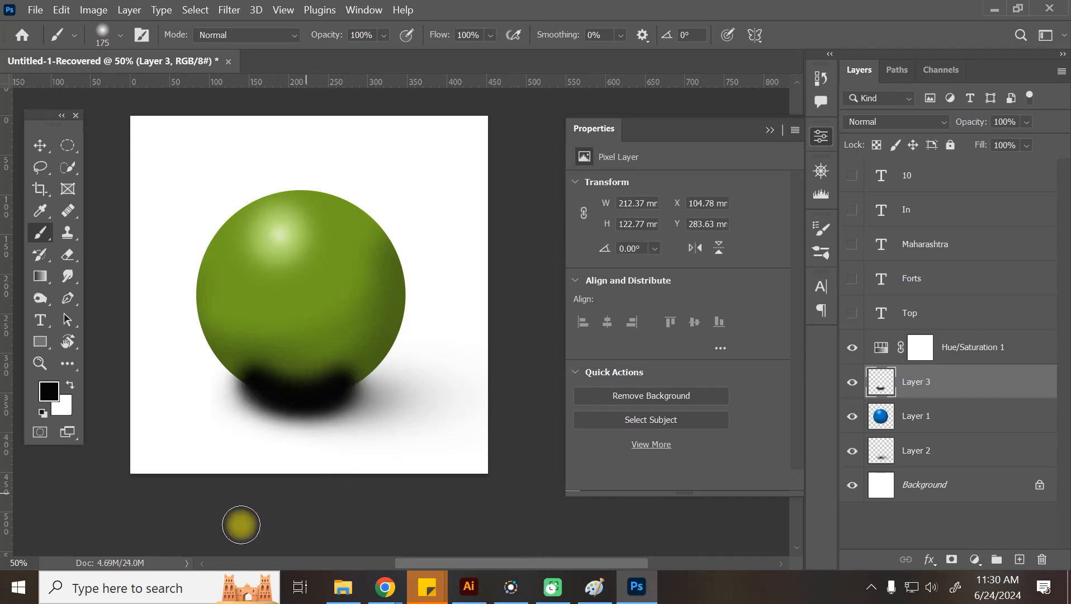
# Step: Clip the black stroke's layer to the sphere and set its opacity to 10%
pyautogui.keyDown('alt'); pyautogui.click(929, 397); pyautogui.keyUp('alt')
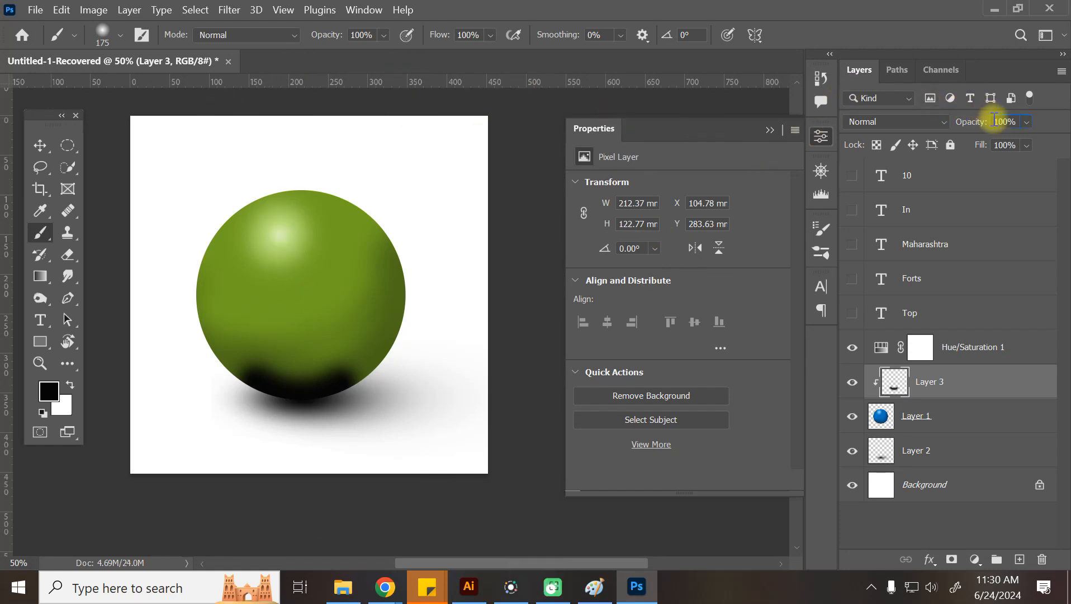
pyautogui.moveTo(994, 120); pyautogui.dragTo(1031, 118)
pyautogui.write('10')
pyautogui.press('Return')
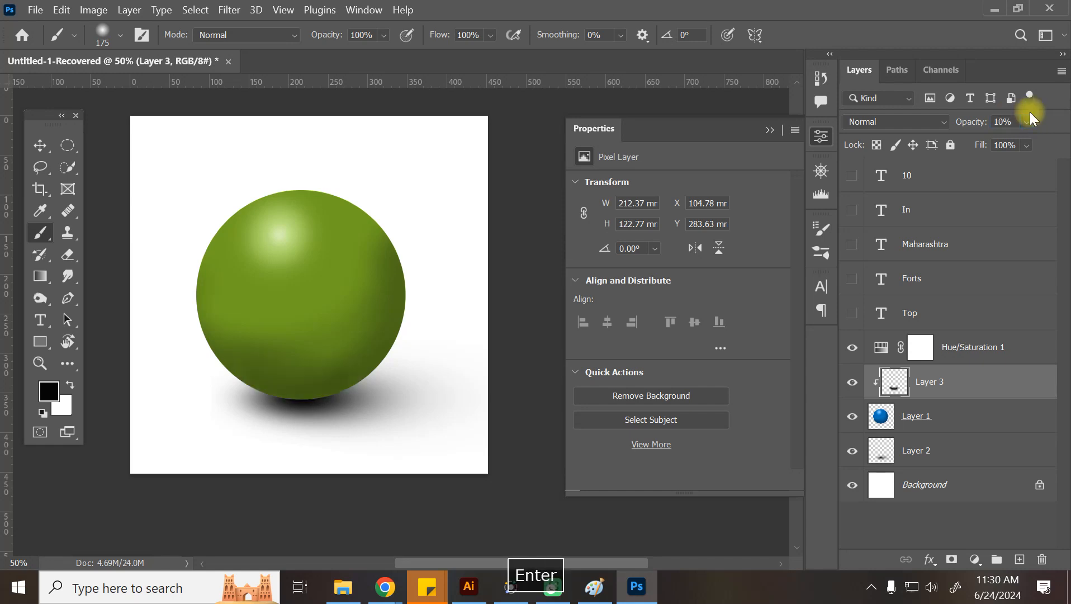
# Step: Compare the sphere's base with and without the clipped shading layer
pyautogui.click(852, 382)
pyautogui.click(852, 382)
pyautogui.click(852, 382)
pyautogui.click(852, 382)
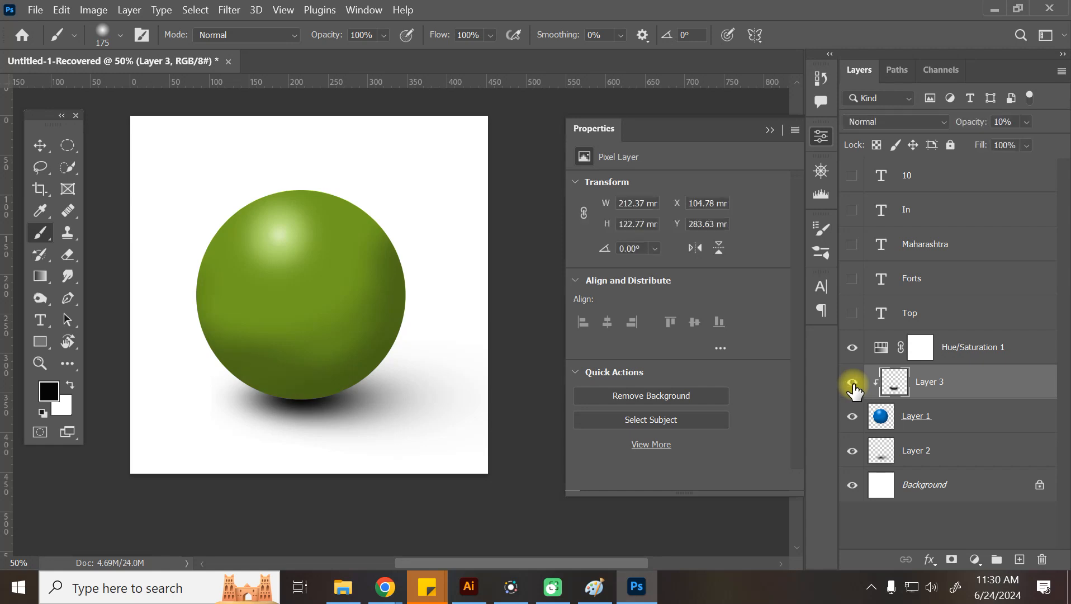
pyautogui.click(852, 382)
pyautogui.click(852, 382)
pyautogui.click(853, 384)
pyautogui.click(853, 385)
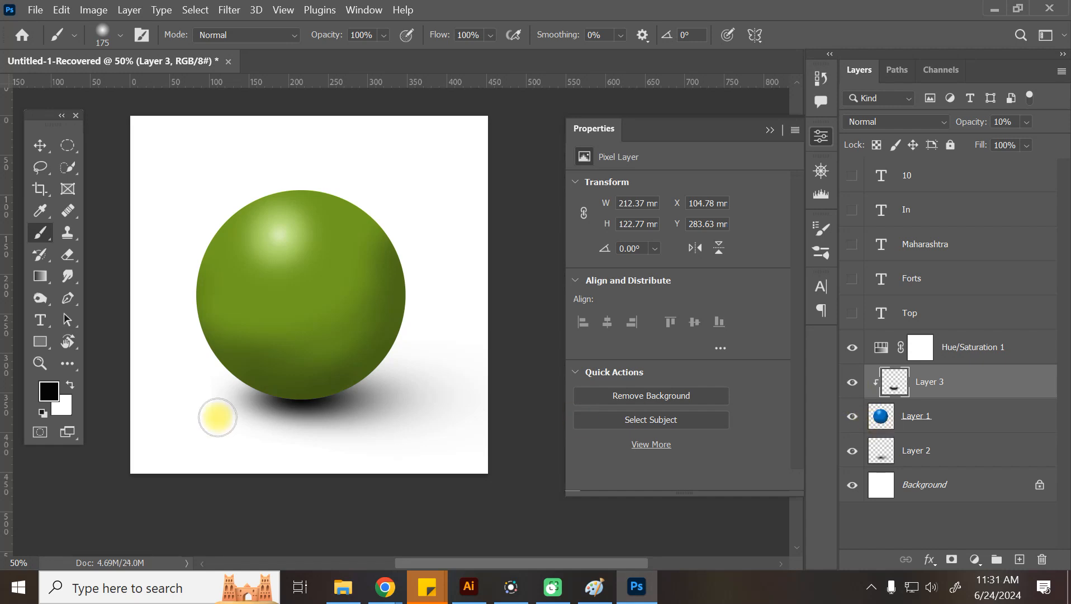
# Step: Extend the clipped black shading along the sphere's base and up its lower right side
pyautogui.moveTo(236, 371); pyautogui.dragTo(304, 396)
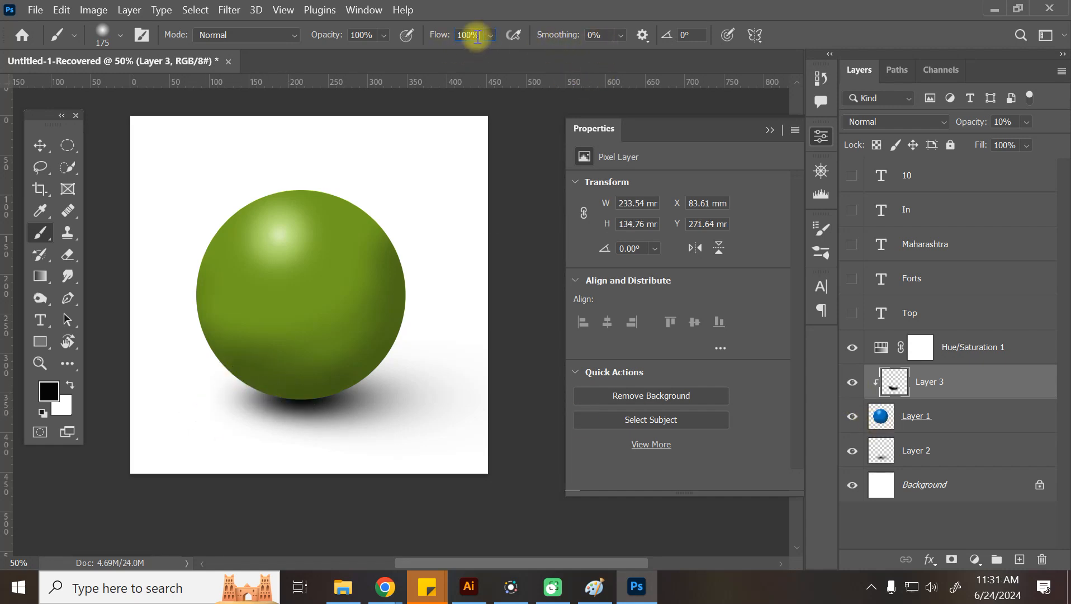
pyautogui.moveTo(245, 366)
pyautogui.mouseDown()
pyautogui.moveTo(300, 402)
pyautogui.moveTo(318, 383)
pyautogui.moveTo(346, 385)
pyautogui.moveTo(263, 382)
pyautogui.moveTo(364, 375)
pyautogui.moveTo(289, 395)
pyautogui.moveTo(435, 399)
pyautogui.mouseUp()
pyautogui.click(848, 383)
pyautogui.click(849, 383)
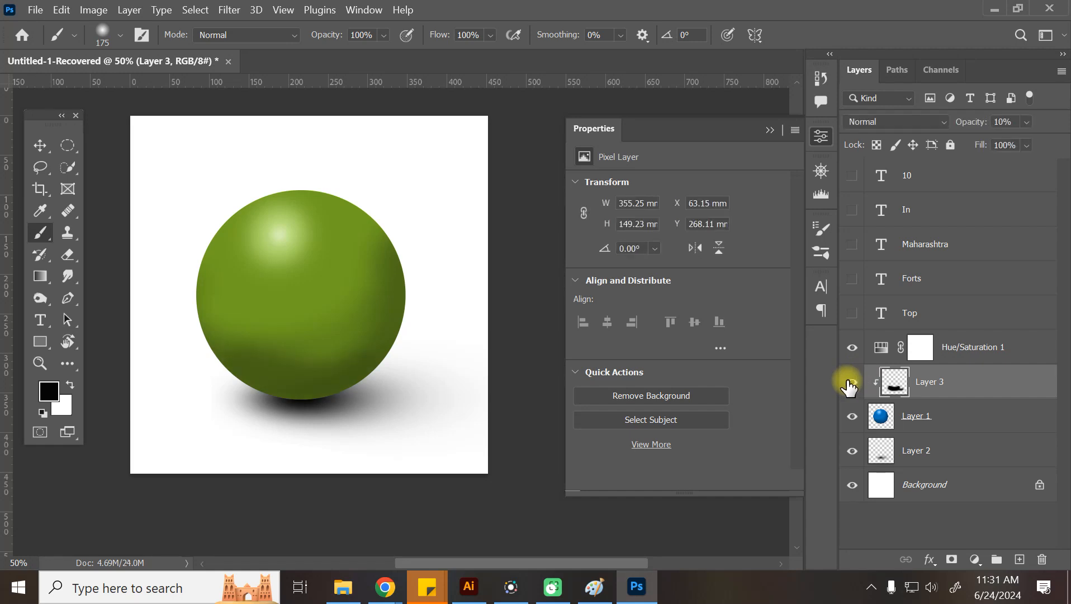
pyautogui.click(849, 383)
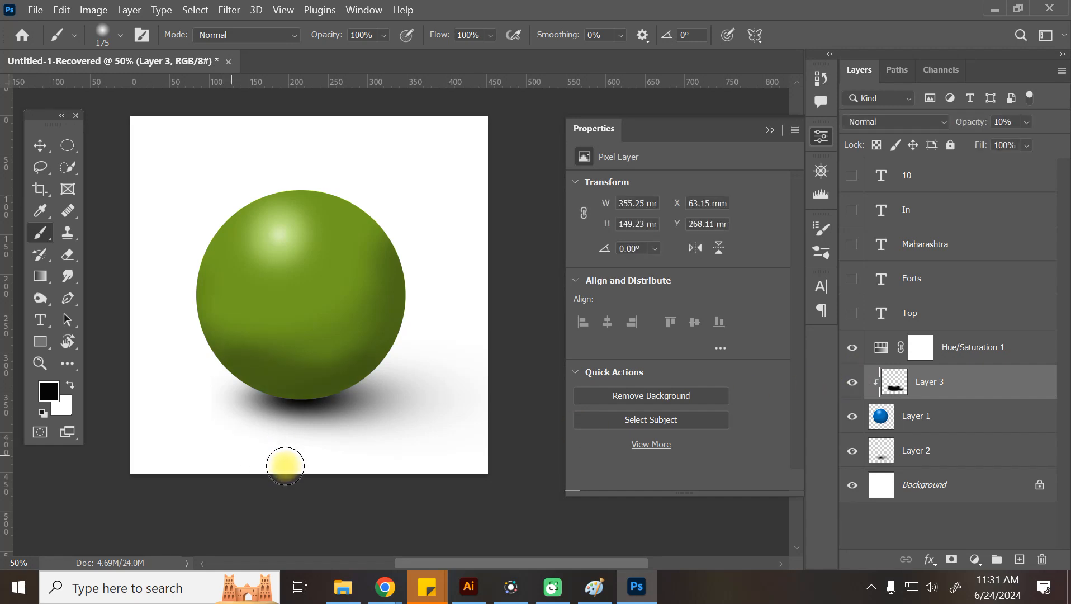
pyautogui.moveTo(330, 375)
pyautogui.mouseDown()
pyautogui.moveTo(238, 370)
pyautogui.moveTo(285, 380)
pyautogui.moveTo(397, 348)
pyautogui.mouseUp()
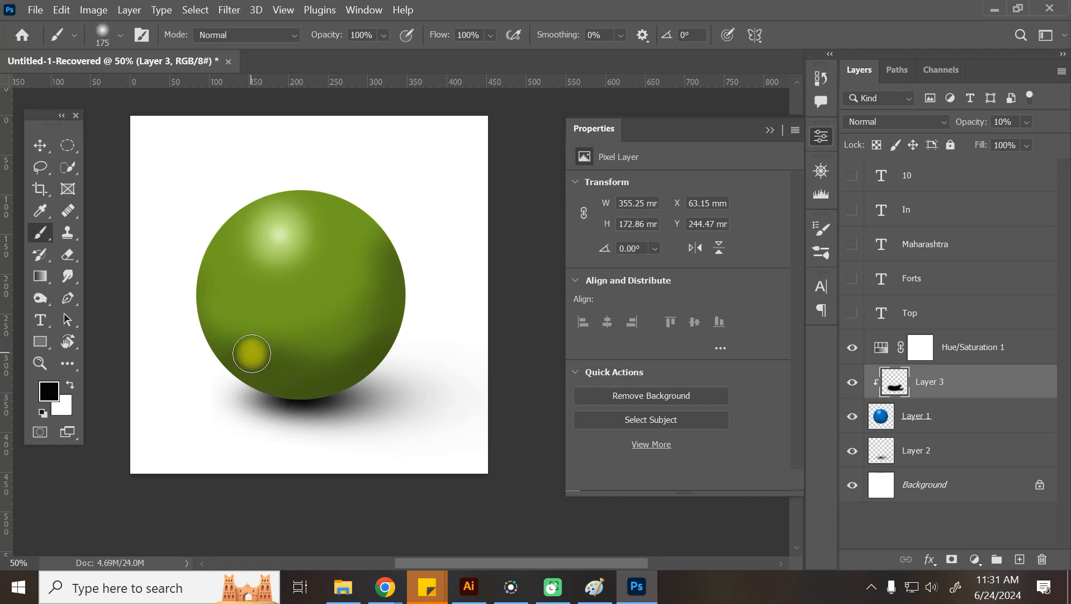
pyautogui.press('e')
pyautogui.moveTo(241, 352)
pyautogui.mouseDown()
pyautogui.moveTo(307, 355)
pyautogui.moveTo(367, 344)
pyautogui.mouseUp()
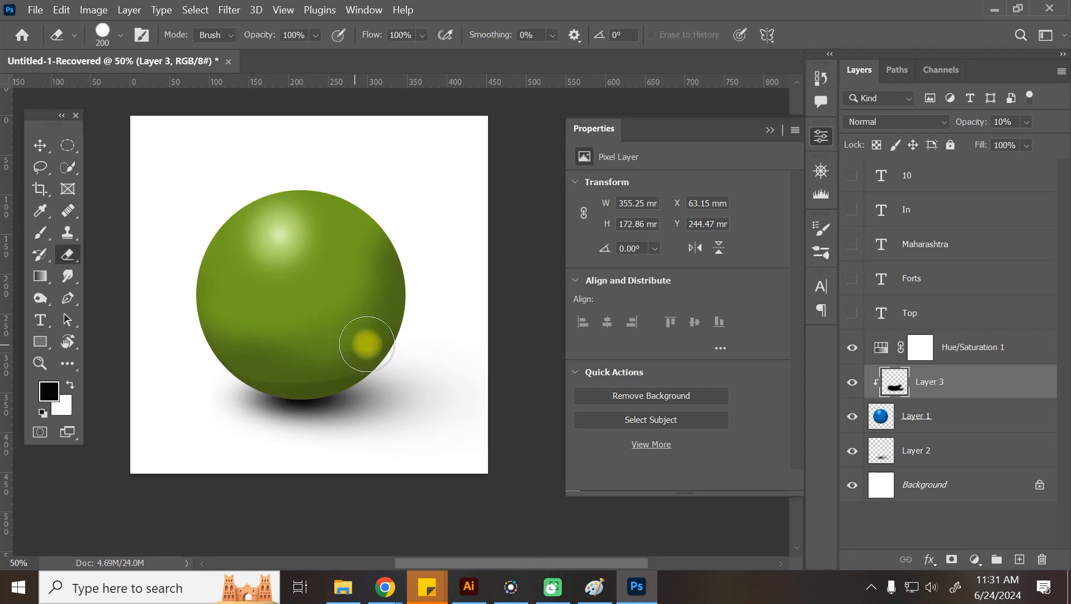
pyautogui.hotkey('ctrl', 'z')
# Step: Soften the upper edge of the clipped base shading with a soft round 200 px eraser and compare the sphere with and without it
pyautogui.click(104, 32)
pyautogui.click(82, 251)
pyautogui.click(641, 7)
pyautogui.moveTo(229, 331)
pyautogui.mouseDown()
pyautogui.moveTo(322, 353)
pyautogui.moveTo(388, 331)
pyautogui.moveTo(411, 310)
pyautogui.mouseUp()
pyautogui.click(852, 382)
pyautogui.click(852, 382)
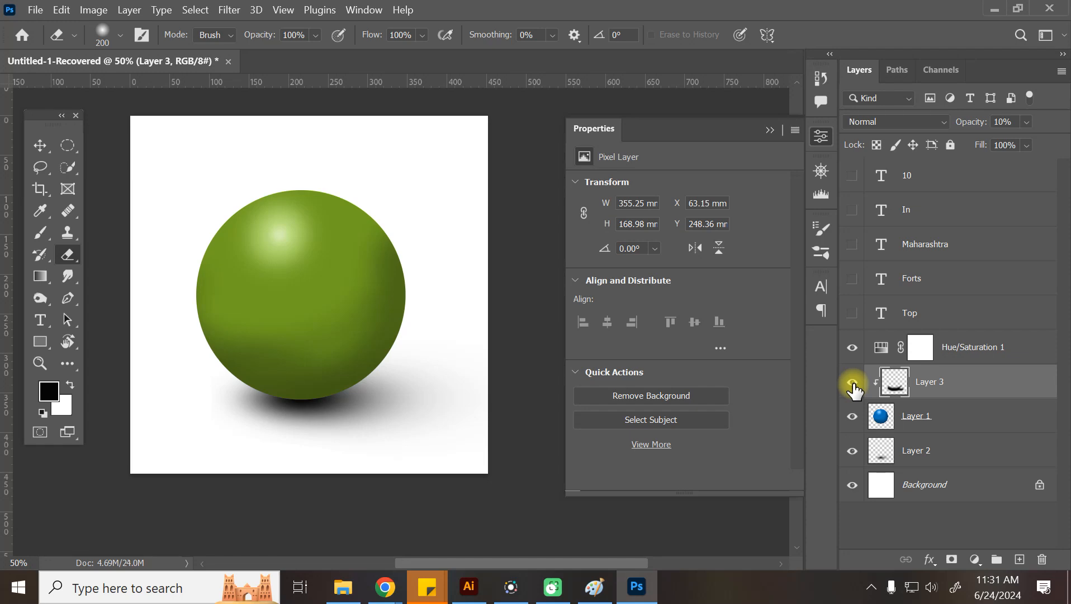
# Step: Save the sphere document in Photoshop format as "photoshop sphere" in the Instructor photos folder and close it
pyautogui.hotkey('ctrl', 's')
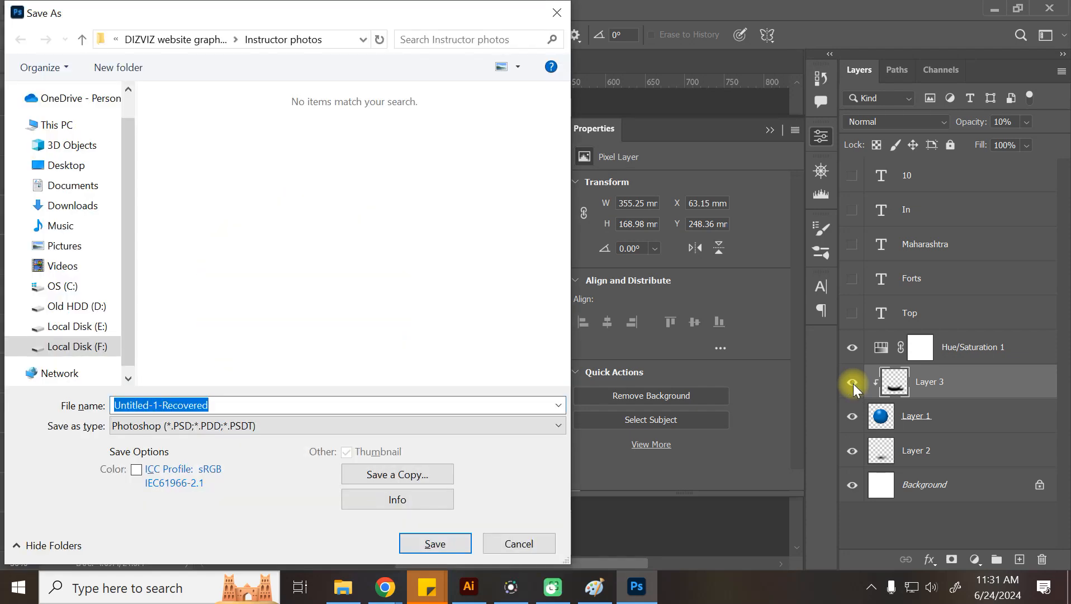
pyautogui.write('pho')
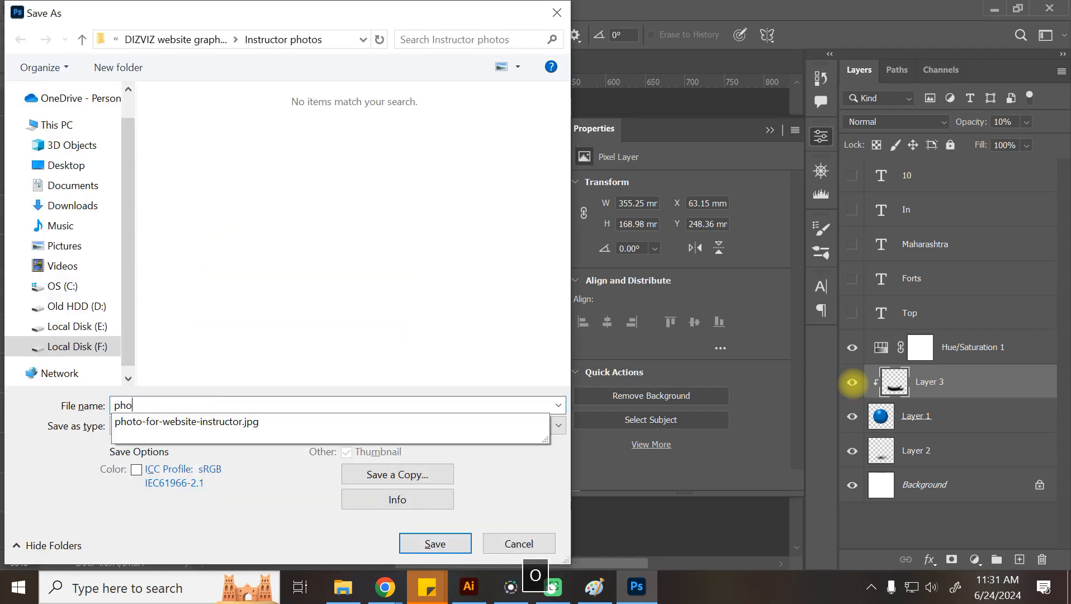
pyautogui.write('toshop')
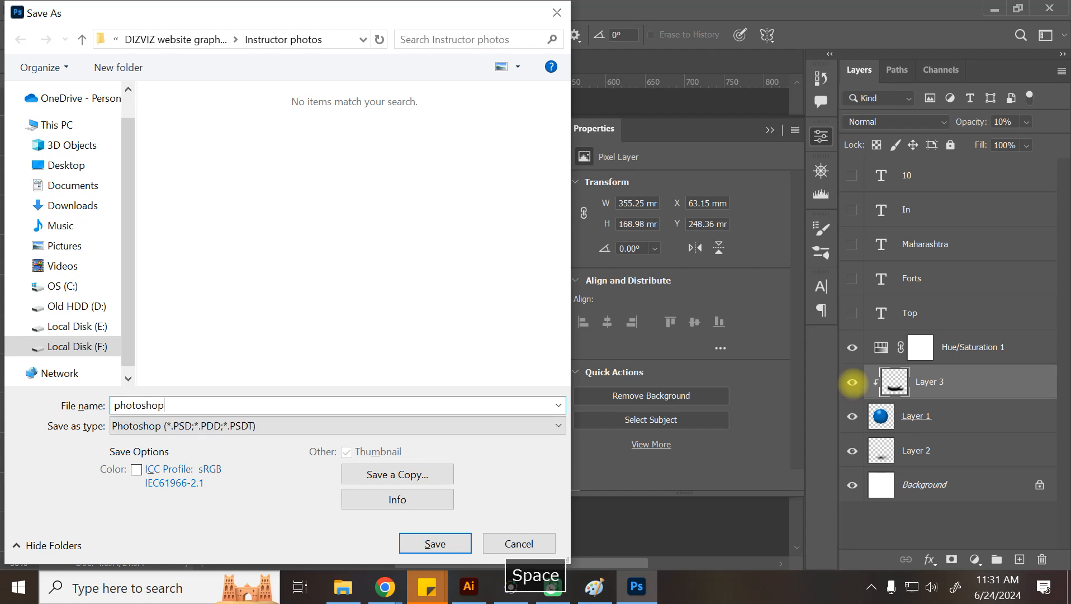
pyautogui.write(' sphere')
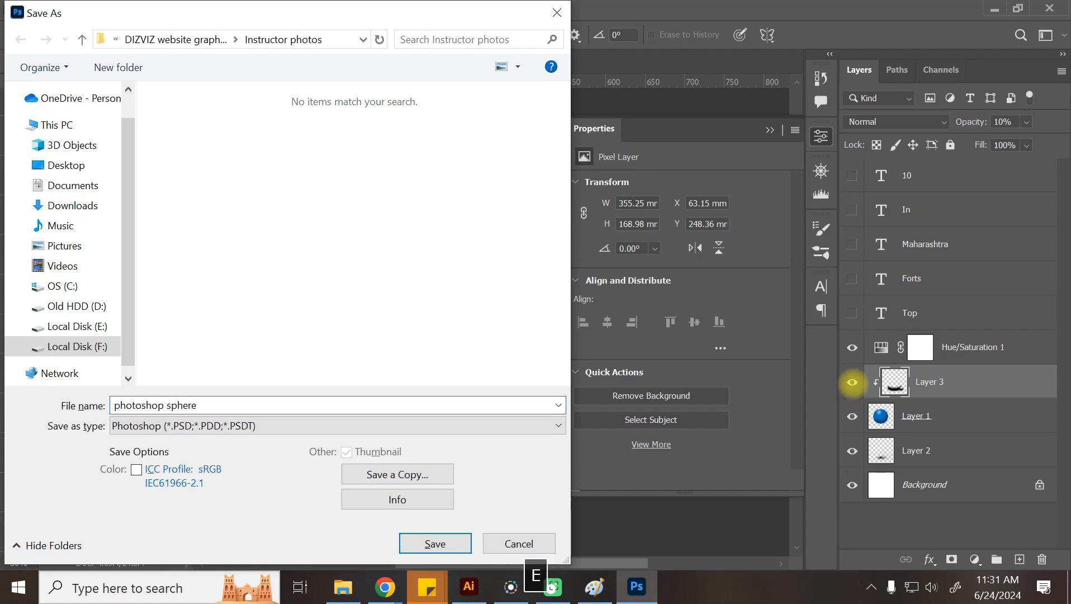
pyautogui.press('Return')
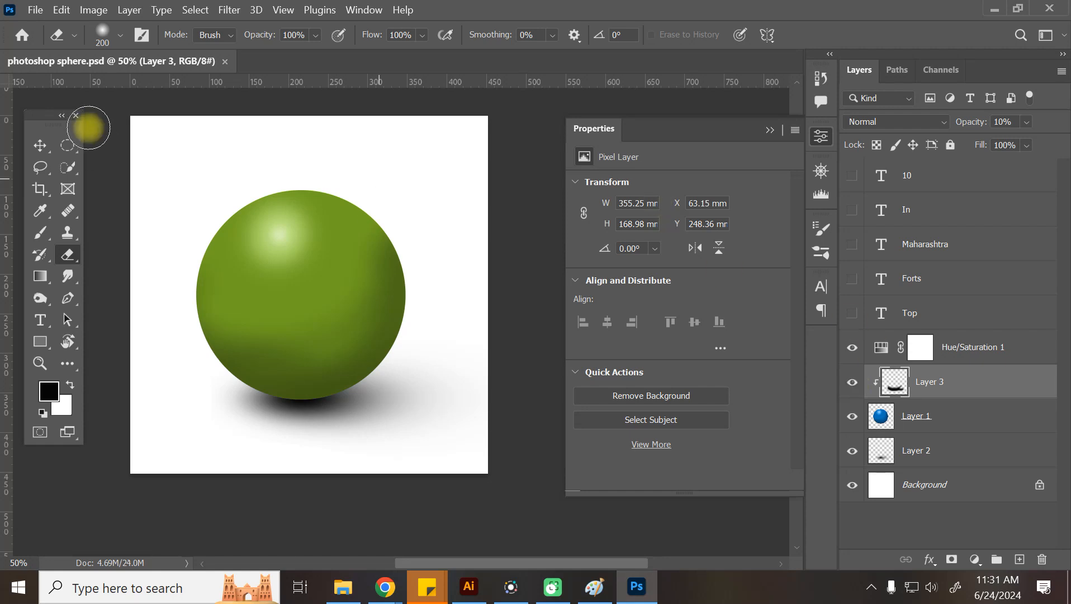
pyautogui.click(226, 61)
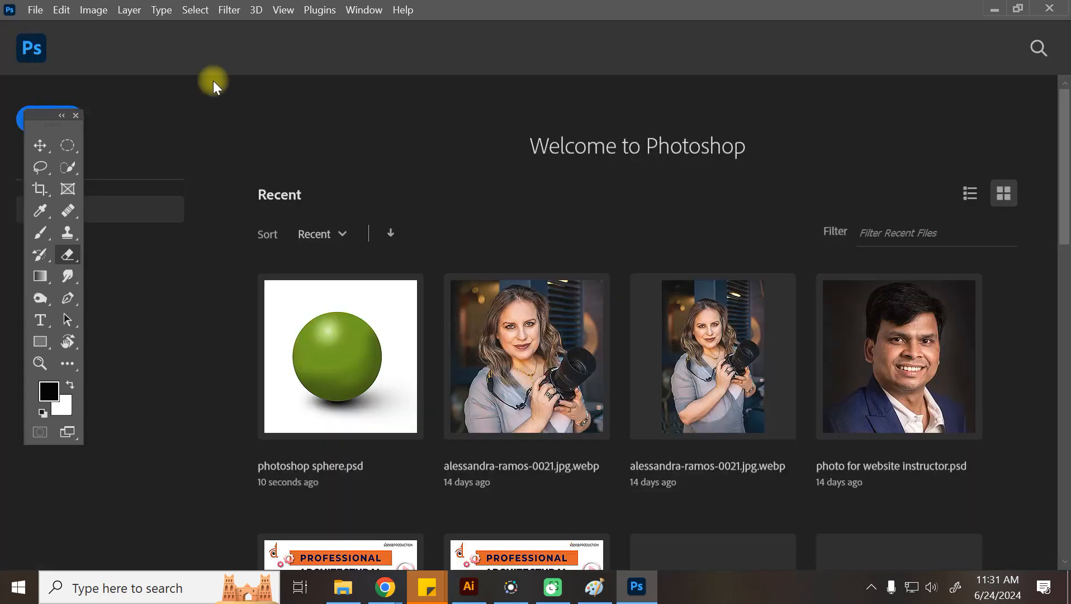
# Step: Close Photoshop and discard the unsaved Paint drawing to return to the gown sketch in Illustrator
pyautogui.scroll(-2, 738, 185)
pyautogui.scroll(-5, 1046, 164)
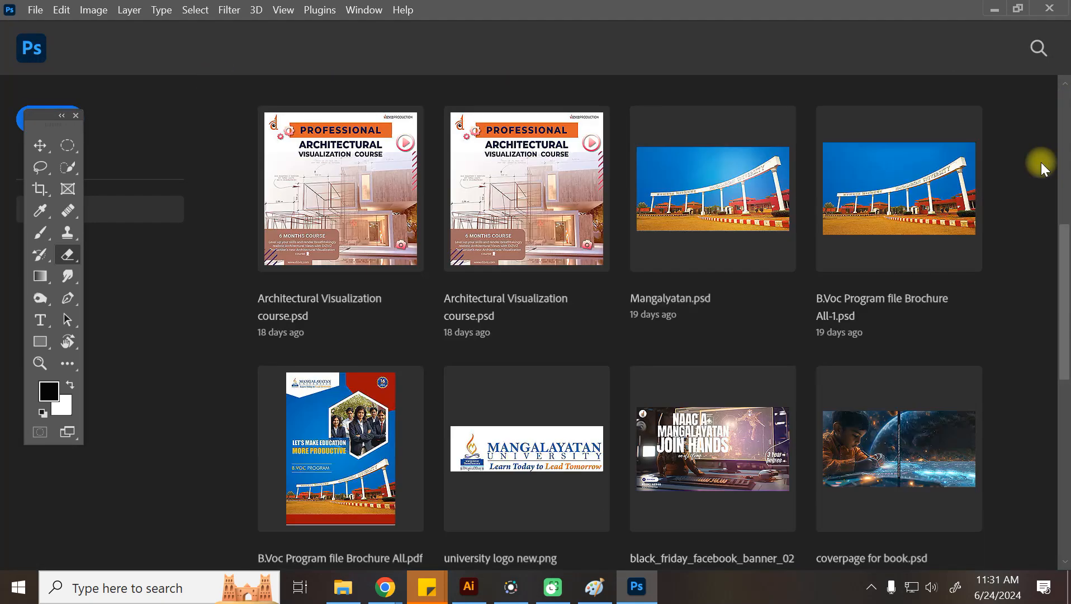
pyautogui.click(1051, 10)
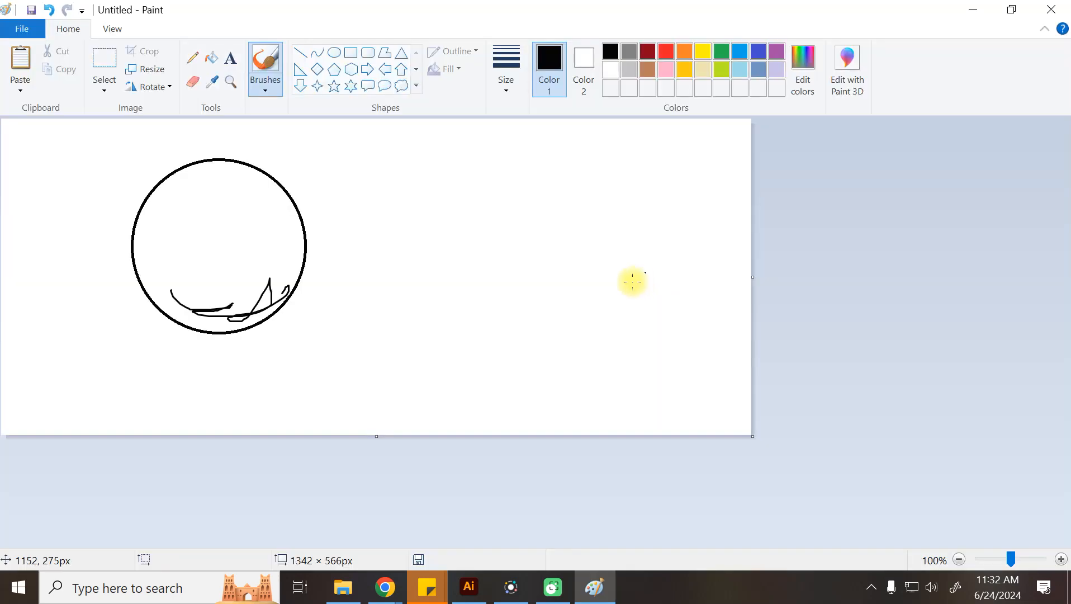
pyautogui.click(1051, 8)
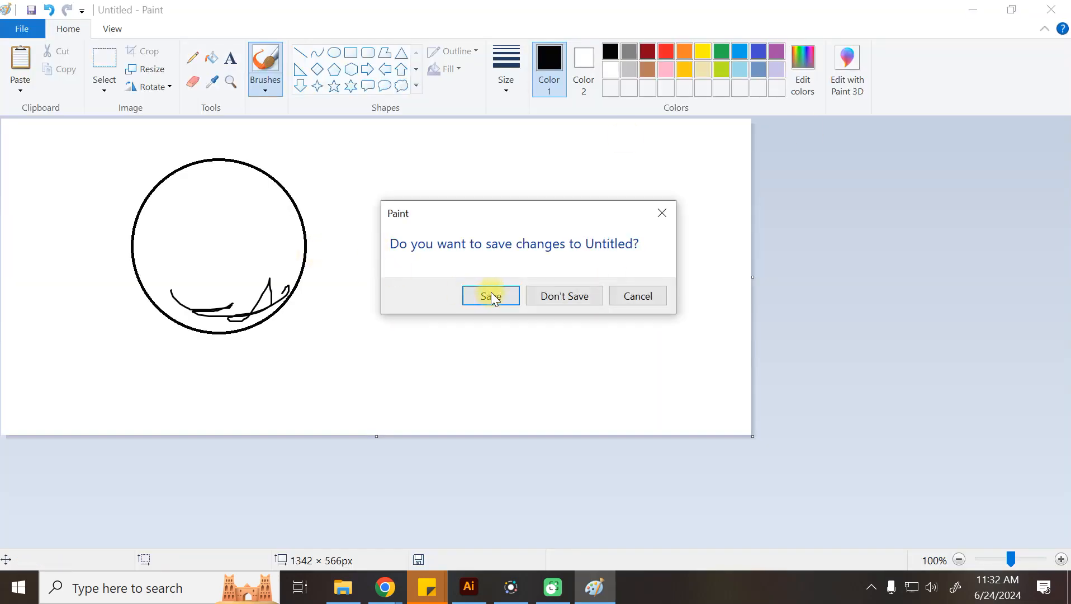
pyautogui.click(568, 299)
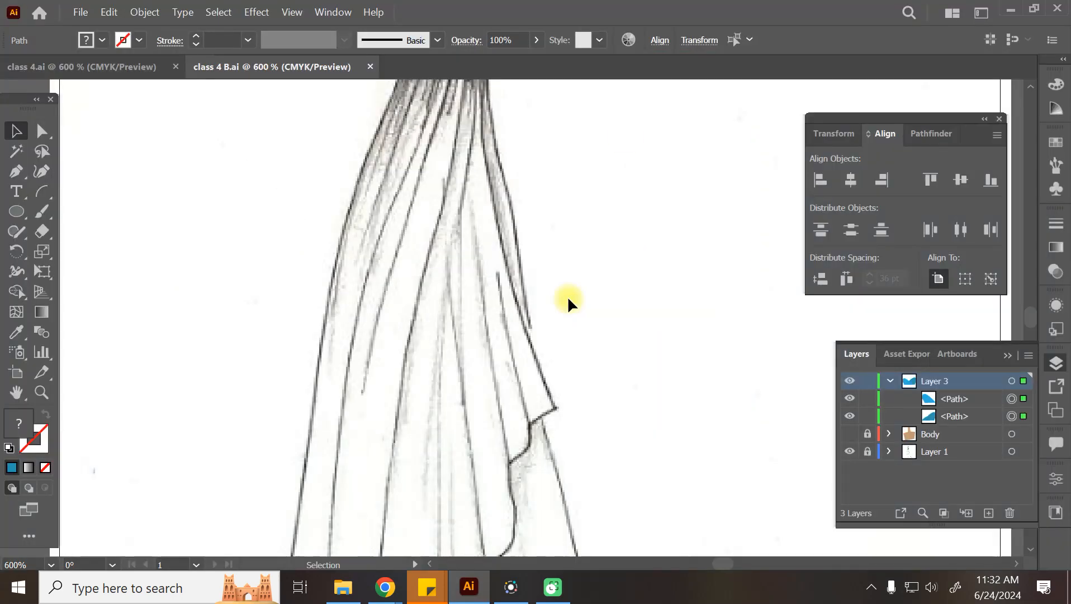